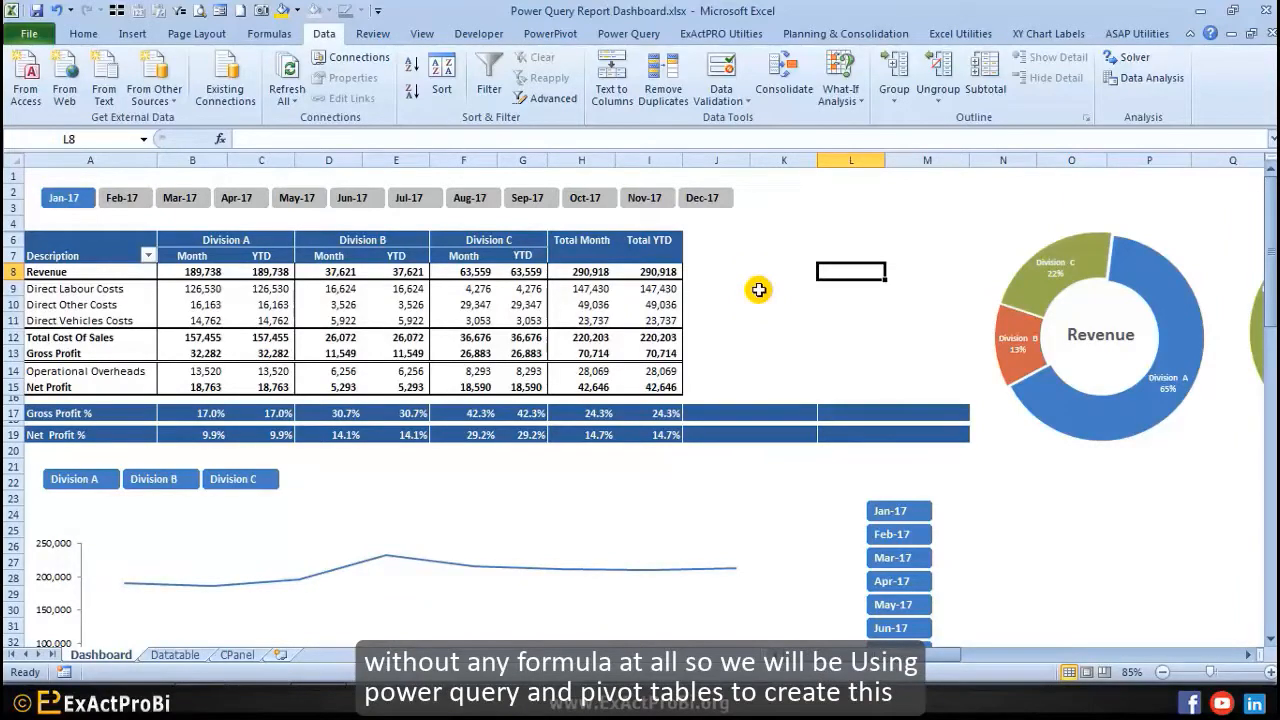
Step: Look over the Datatable sheet and the Dashboard sheet's summary table and line charts
left_click(170, 654)
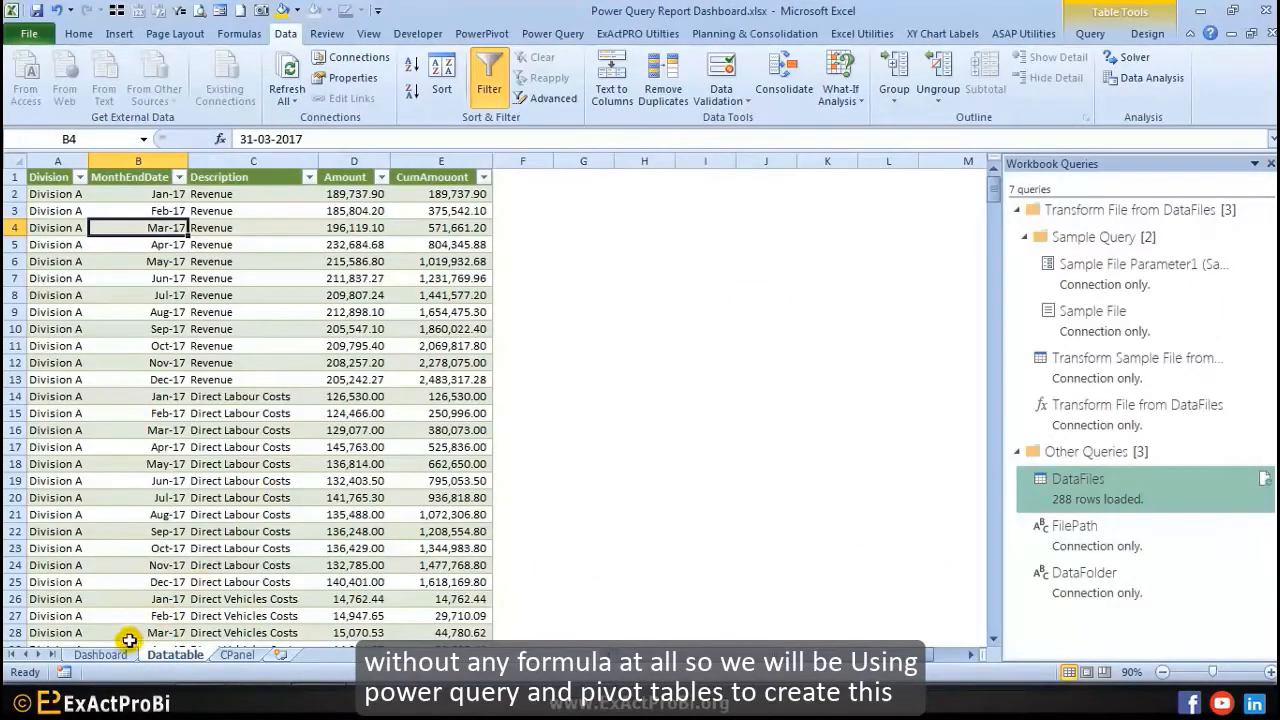
left_click(101, 654)
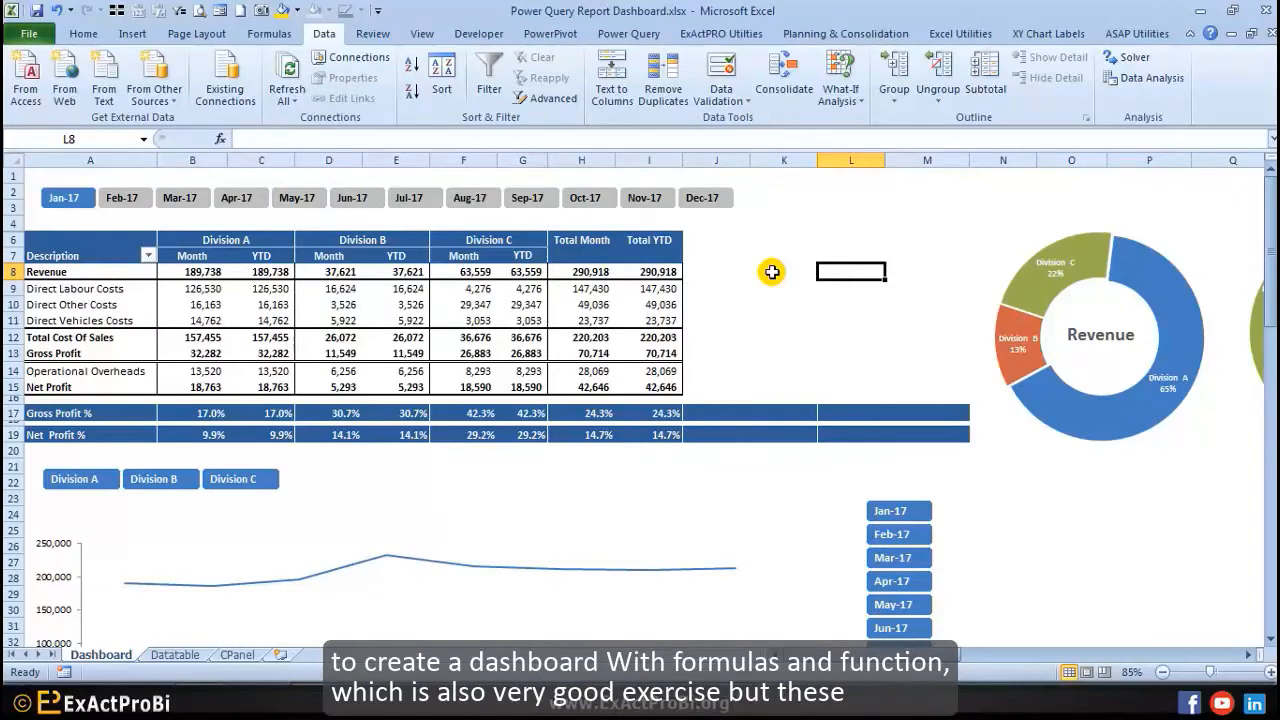
scroll(772, 272, "down", 5)
scroll(772, 274, "up", 5)
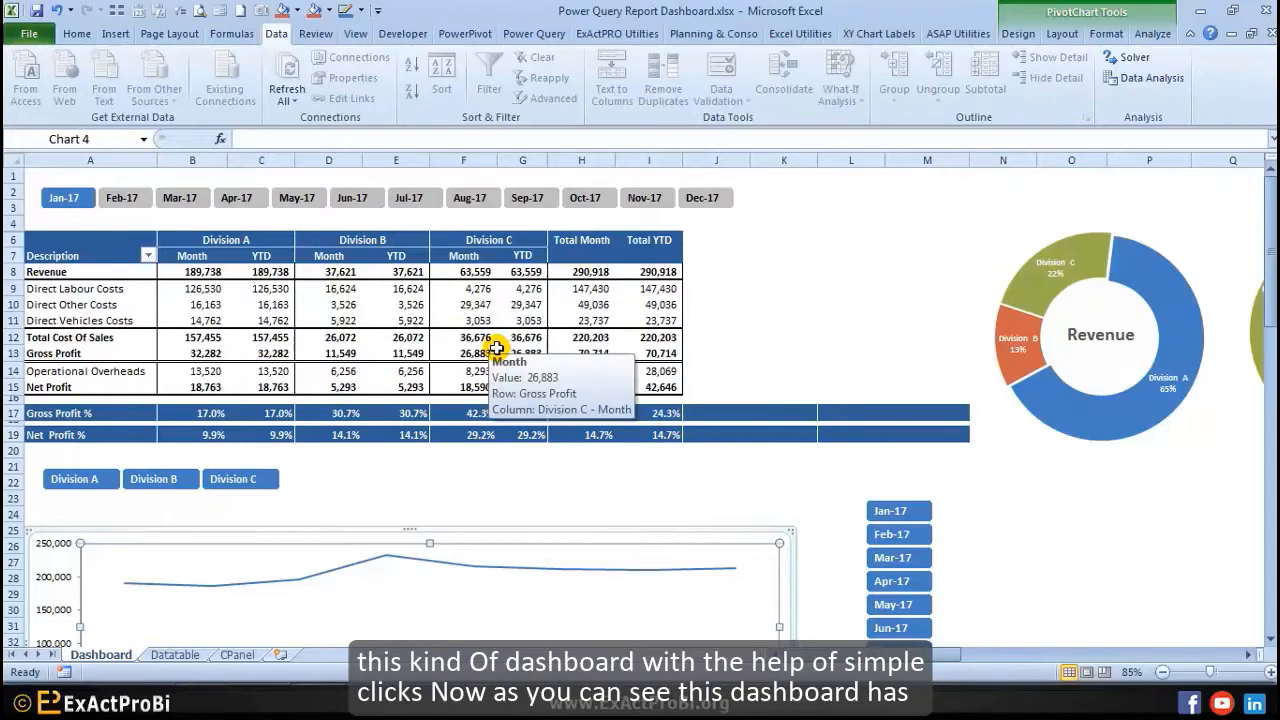
scroll(496, 347, "down", 7)
left_click(803, 509)
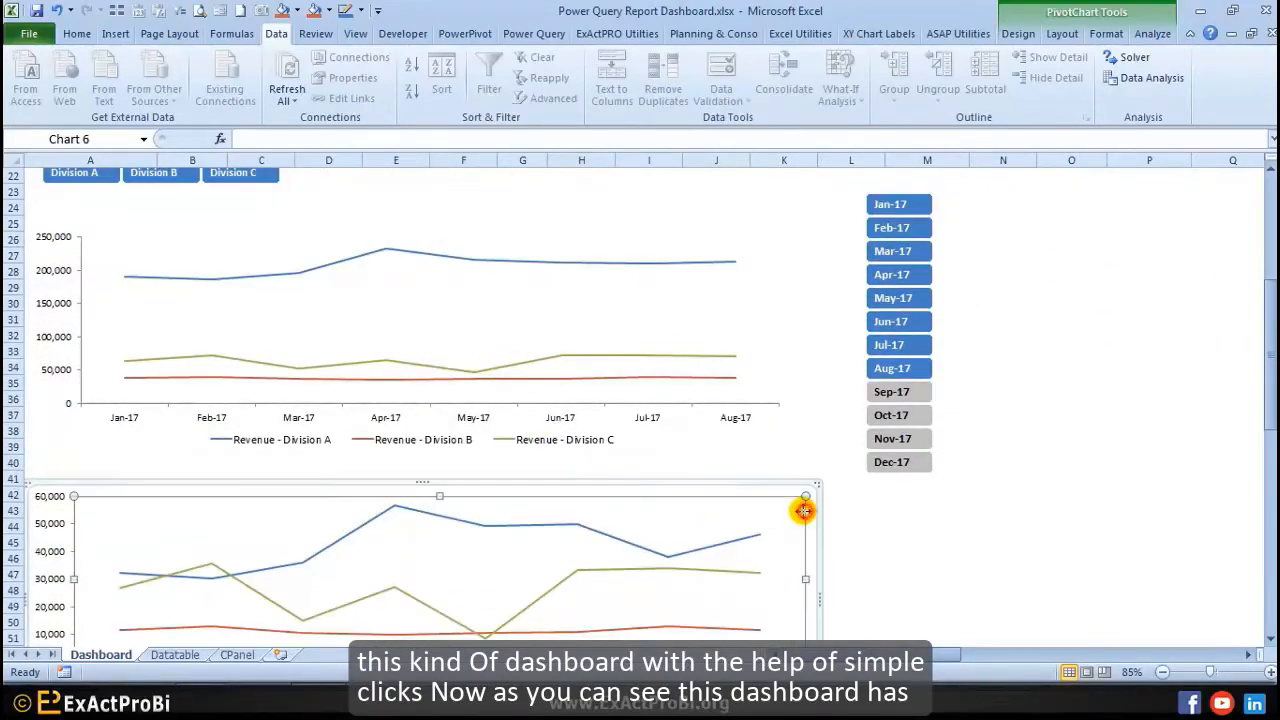
scroll(802, 507, "down", 5)
scroll(802, 507, "up", 12)
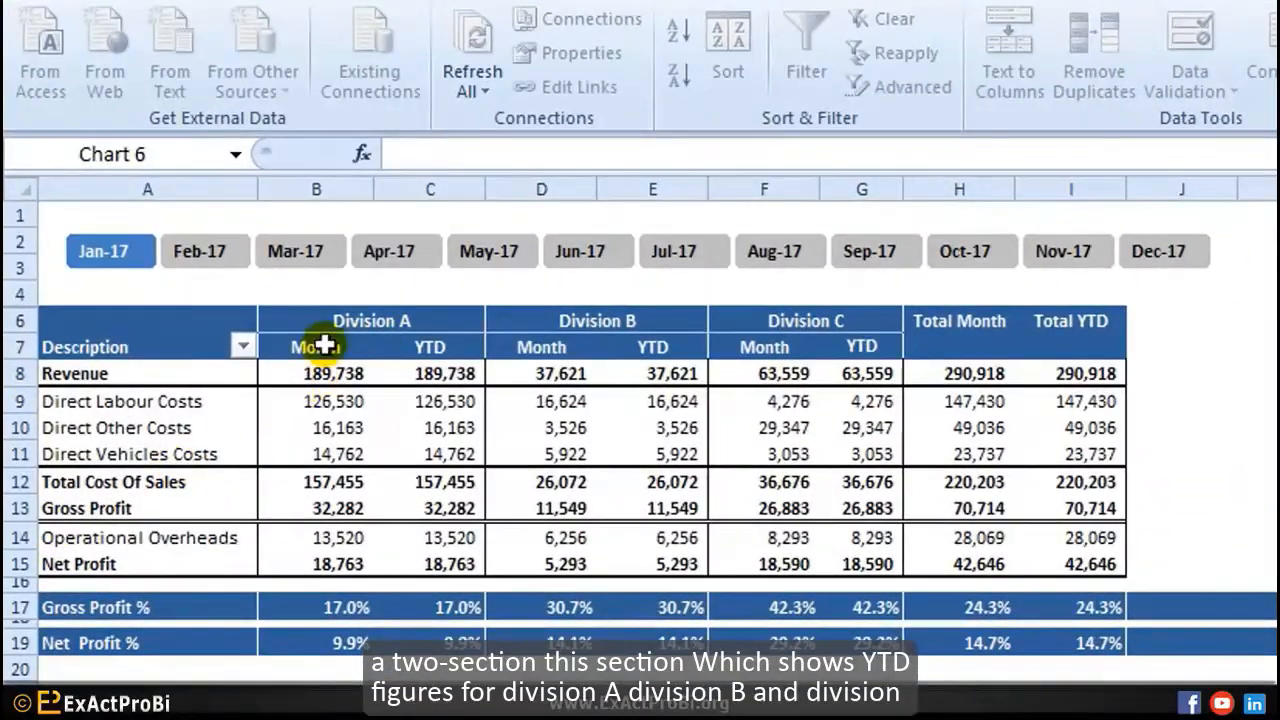
Step: Examine the summary table's Month and YTD columns for Divisions A, B and C and its Total Month and Total YTD columns
left_click(278, 327)
left_click(441, 348)
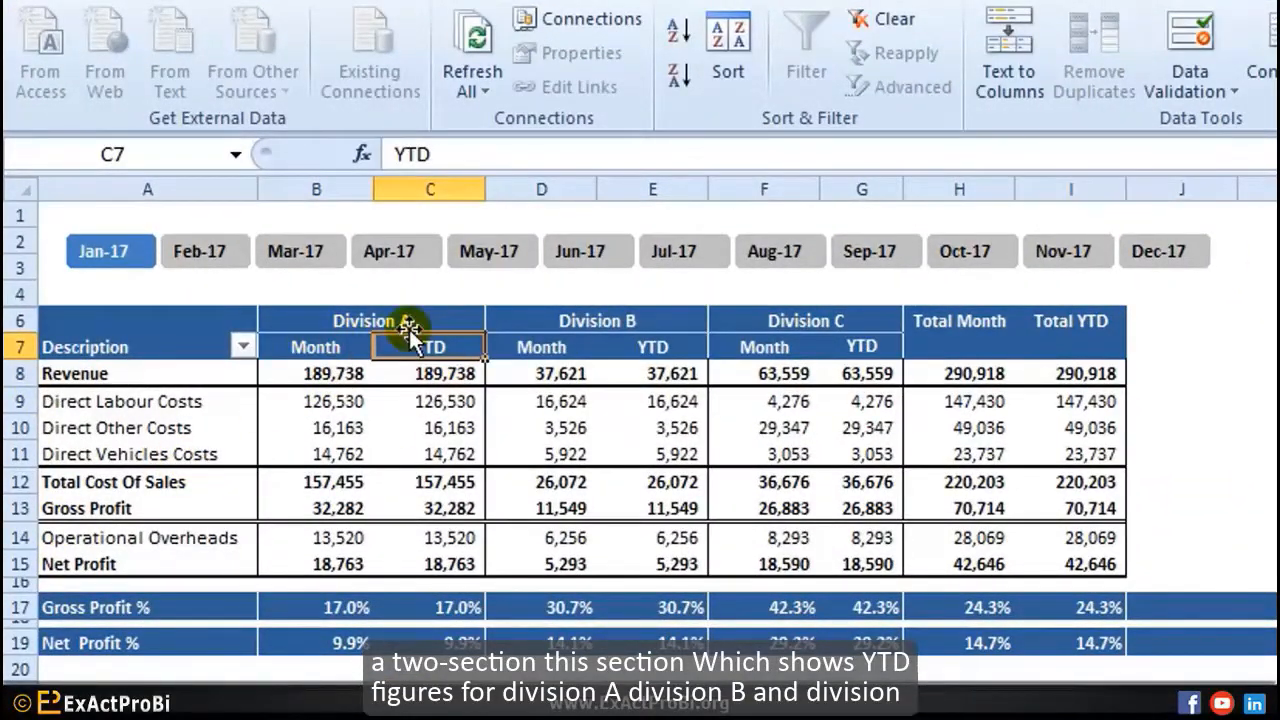
left_click(342, 322)
left_click(594, 323)
left_click(825, 322)
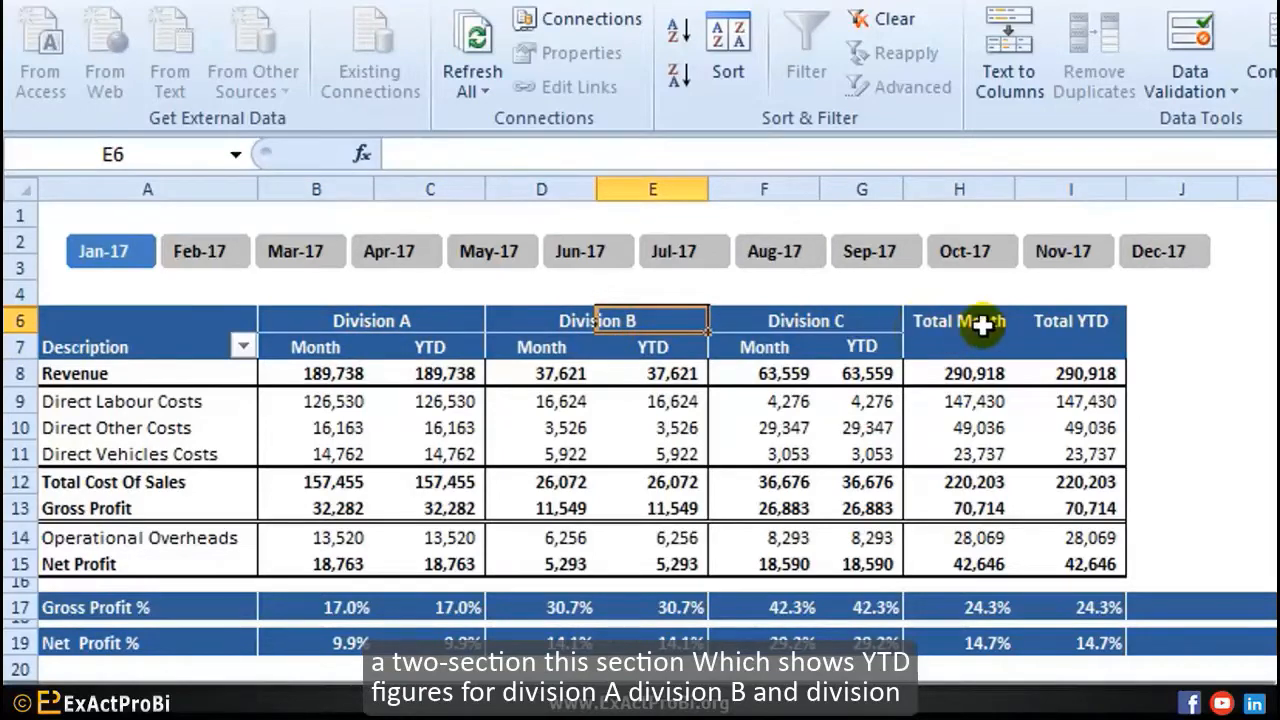
left_click(365, 322)
left_click(600, 322)
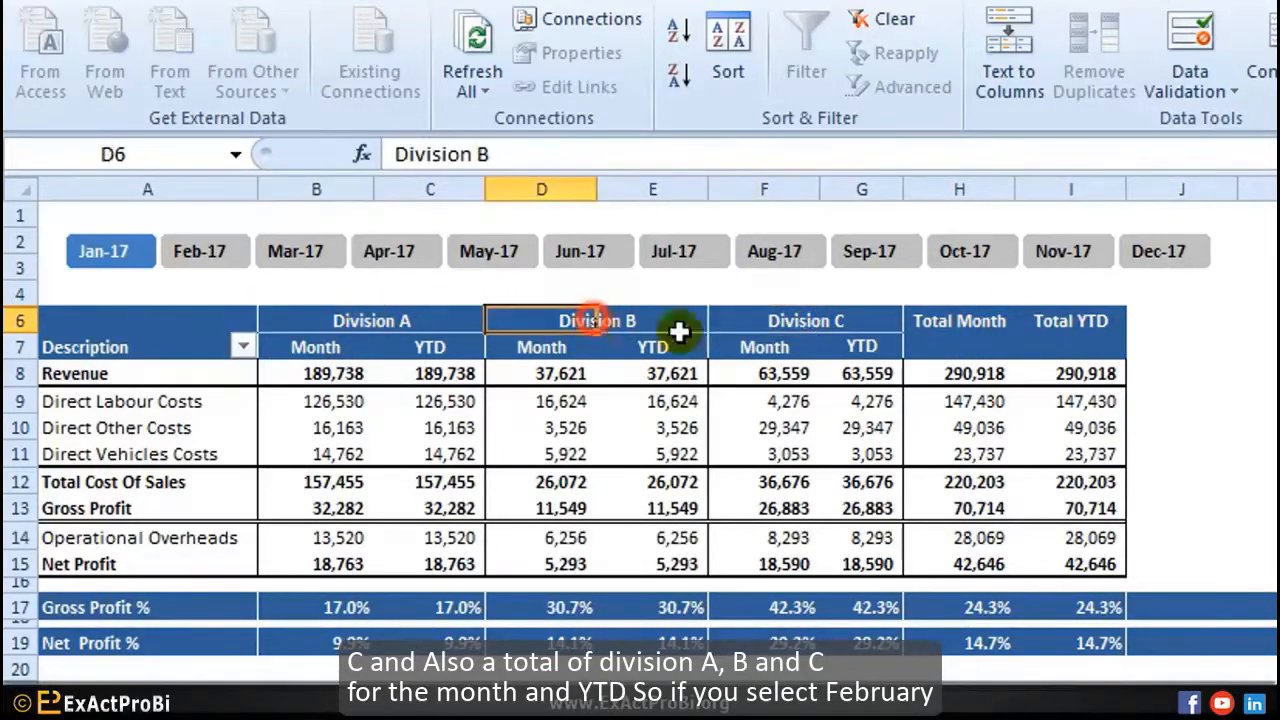
left_click(975, 376)
left_click(1075, 378)
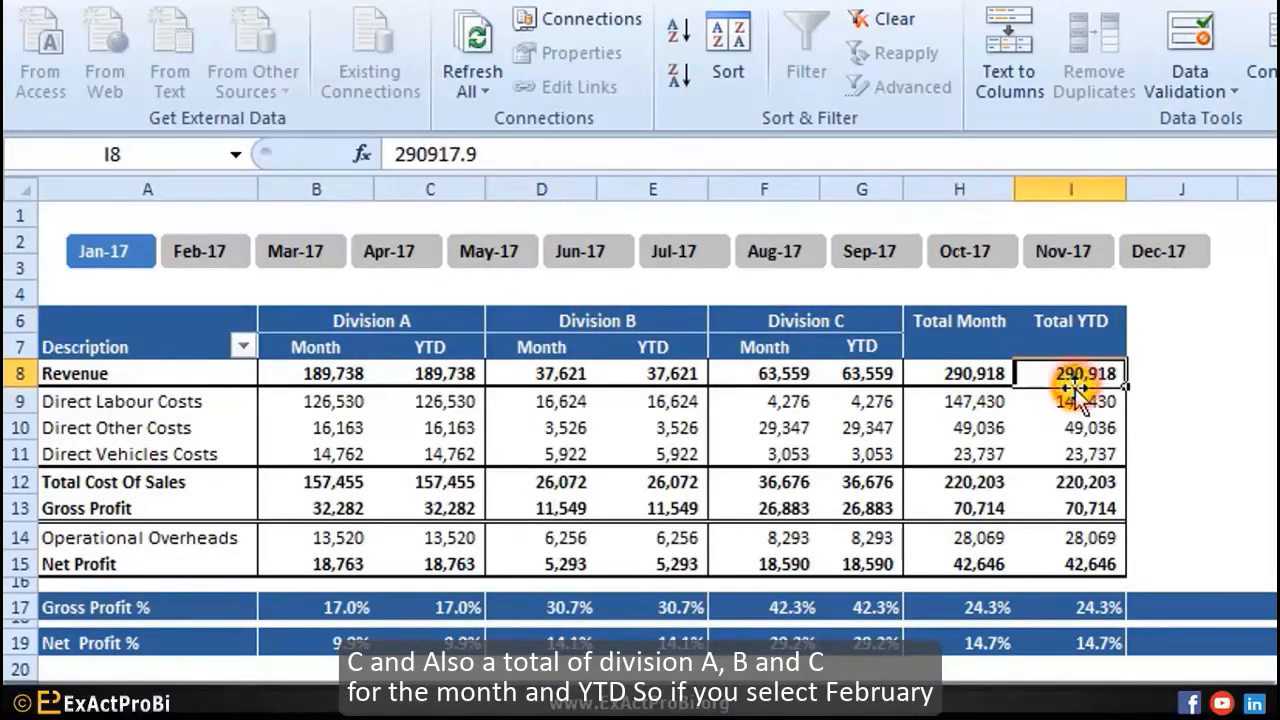
Step: Filter the summary table to Feb-17 and examine the Division B, Division C and Total Month figures
left_click(209, 252)
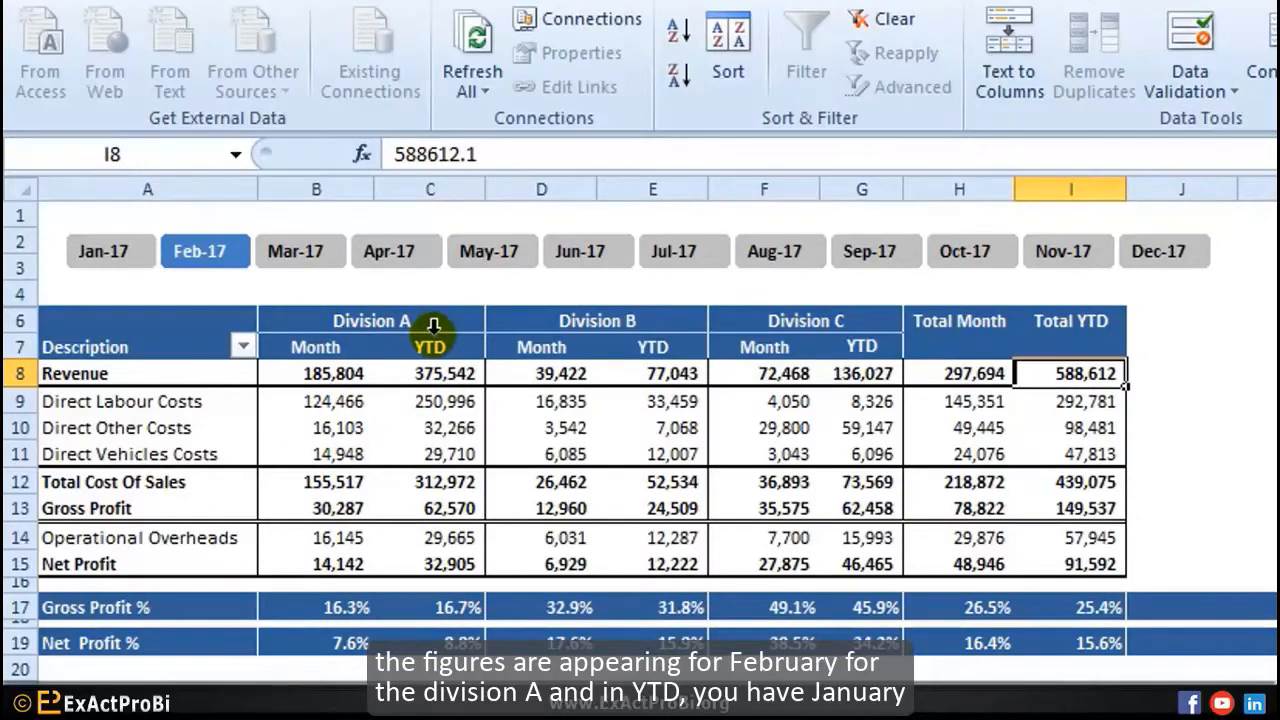
left_click(546, 377)
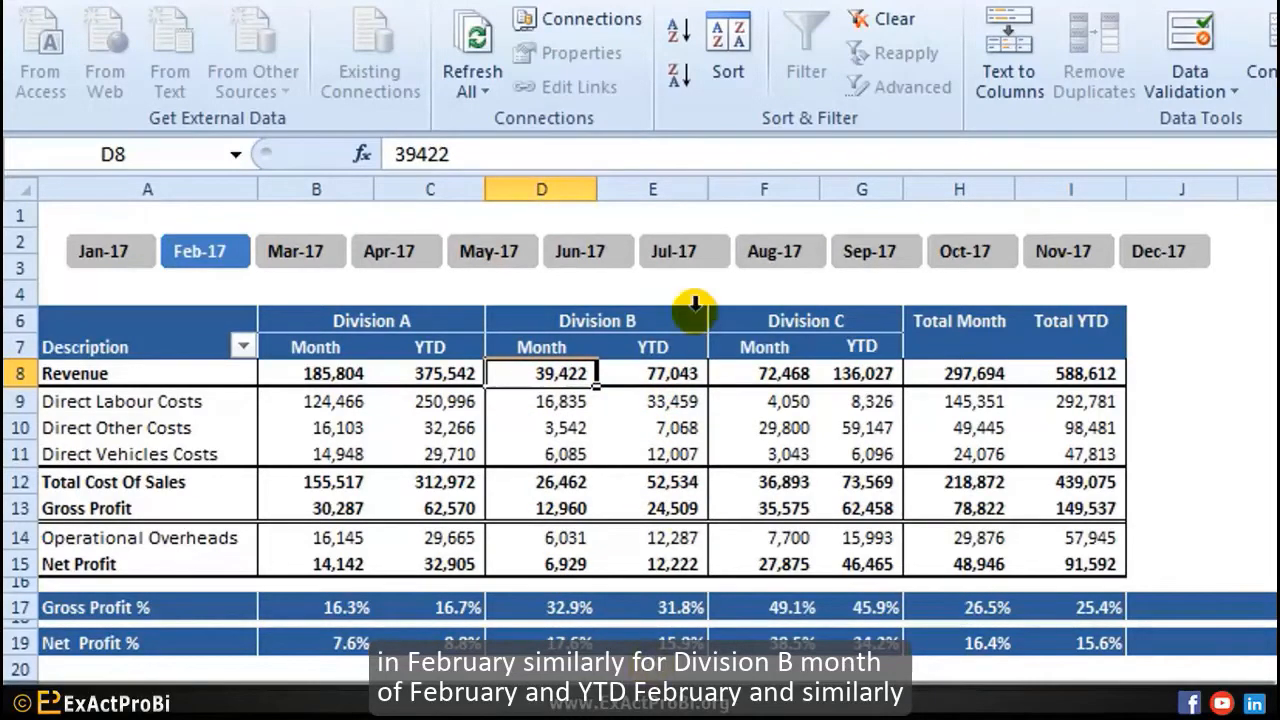
left_click_drag(774, 374, 773, 550)
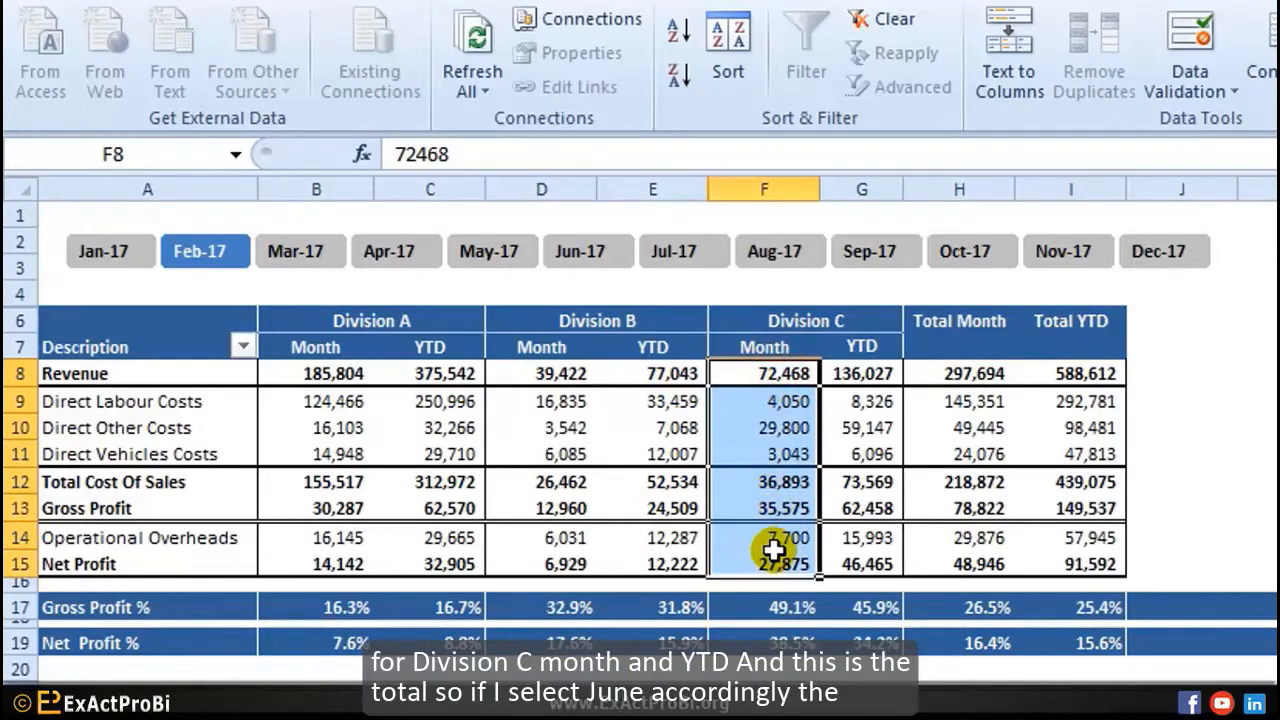
left_click(774, 380)
left_click(840, 373)
left_click_drag(964, 373, 971, 568)
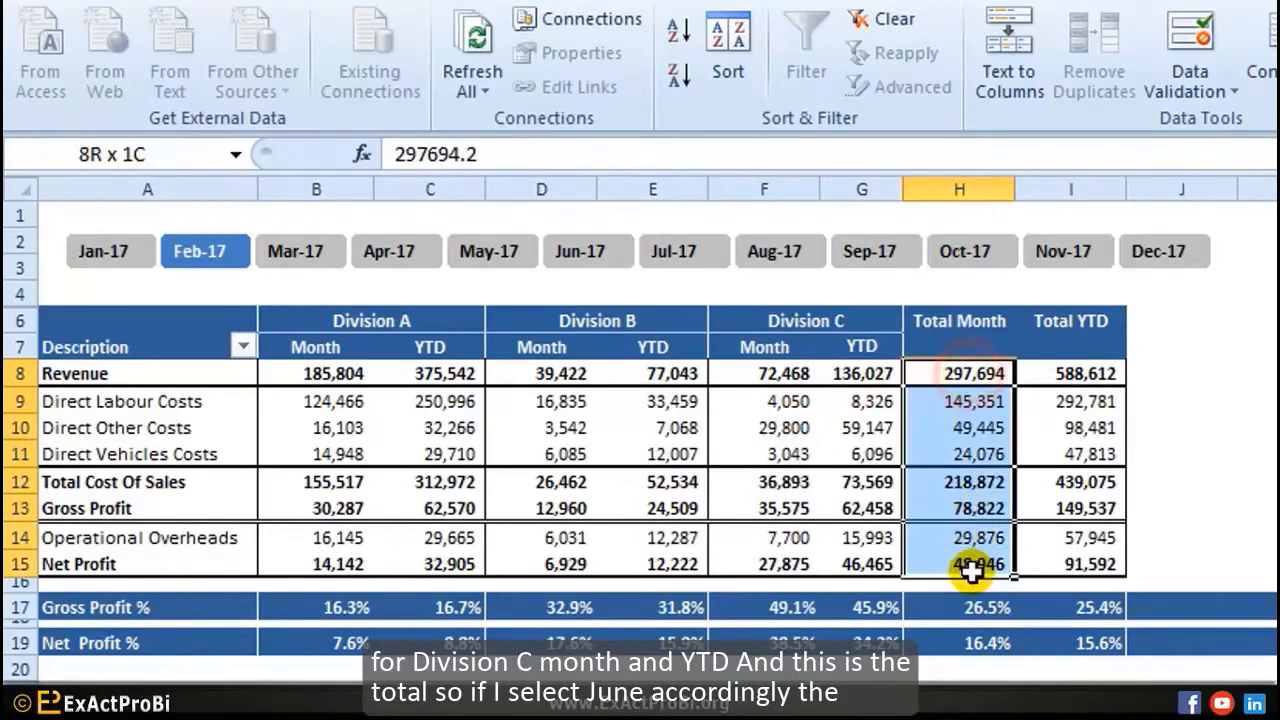
Step: Filter the summary table to Jun-17, check the Total YTD revenue, and switch the filter to Sep-17
left_click(586, 250)
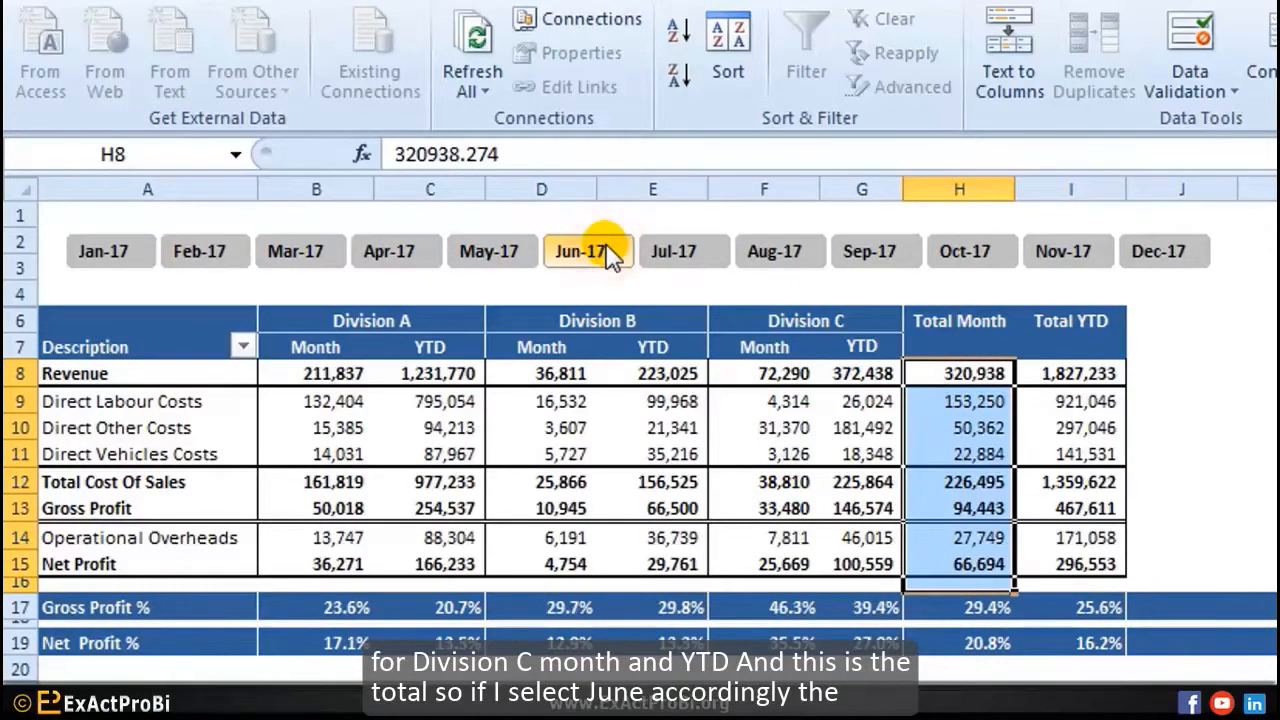
left_click(1095, 374)
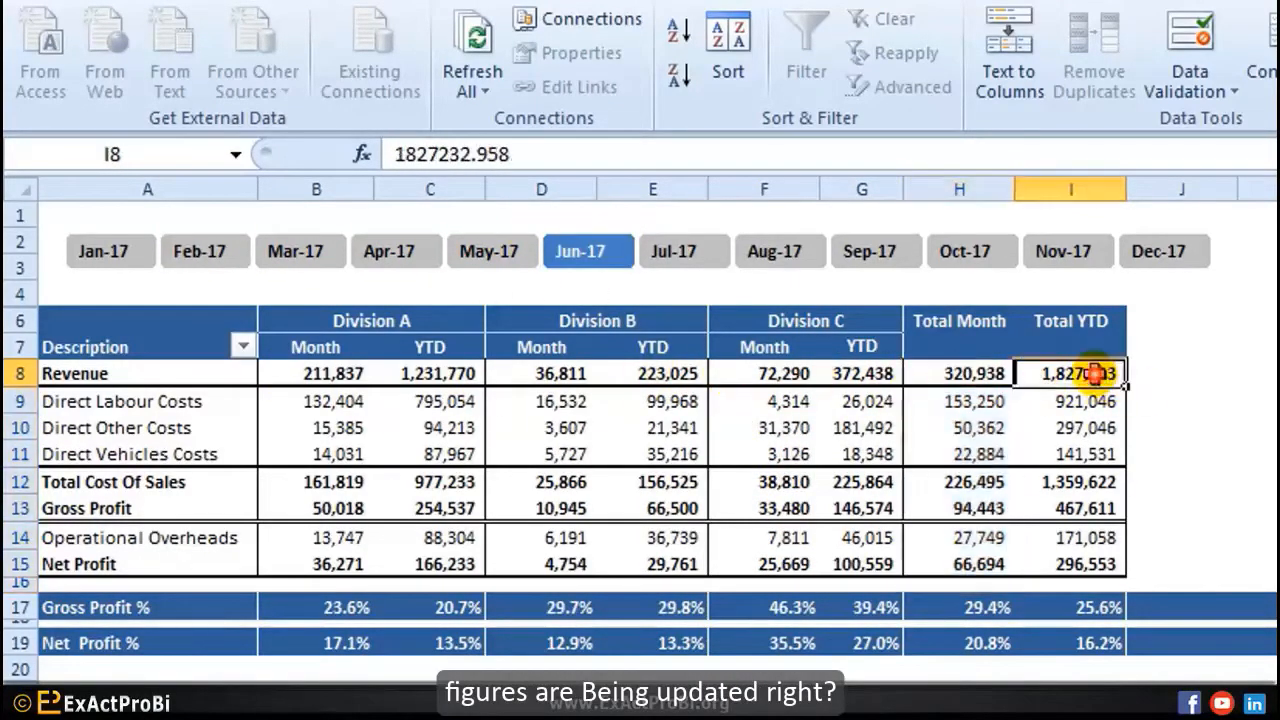
left_click(869, 251)
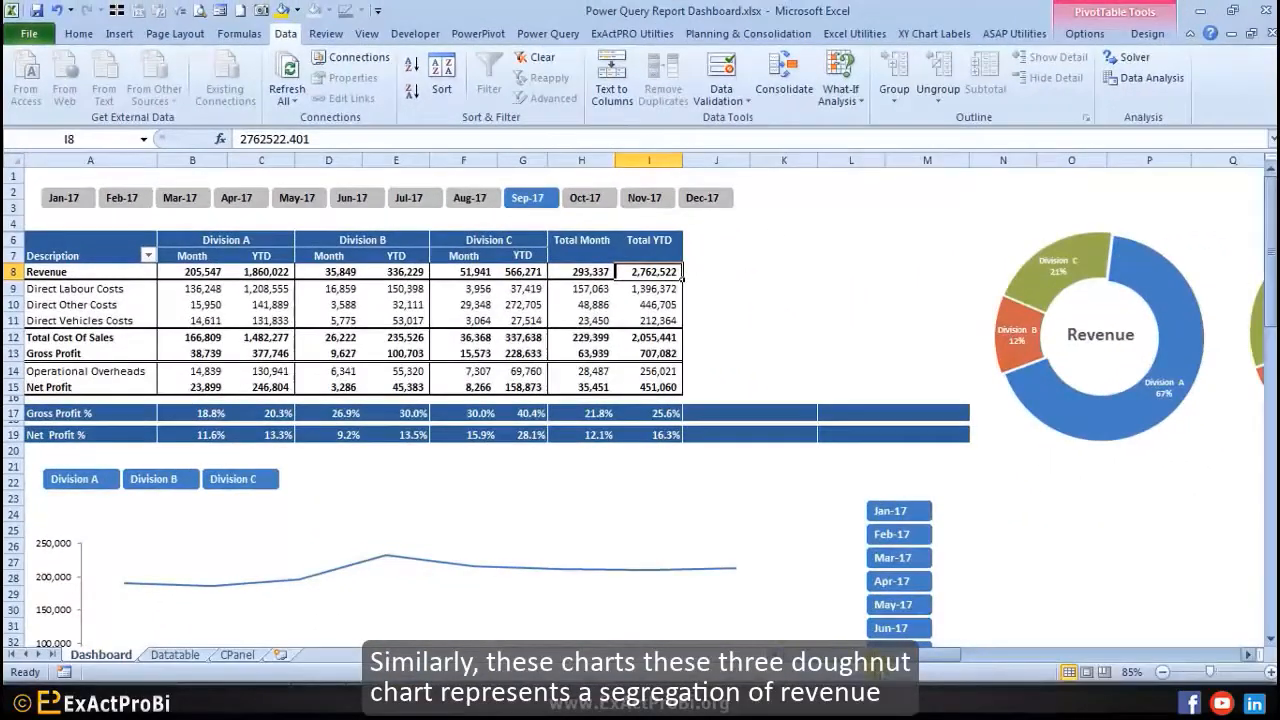
Step: Compare the Revenue and Gross Profit doughnut charts while switching the month filter among Aug-17, Sep-17, Nov-17 and Oct-17
left_click_drag(800, 655, 950, 665)
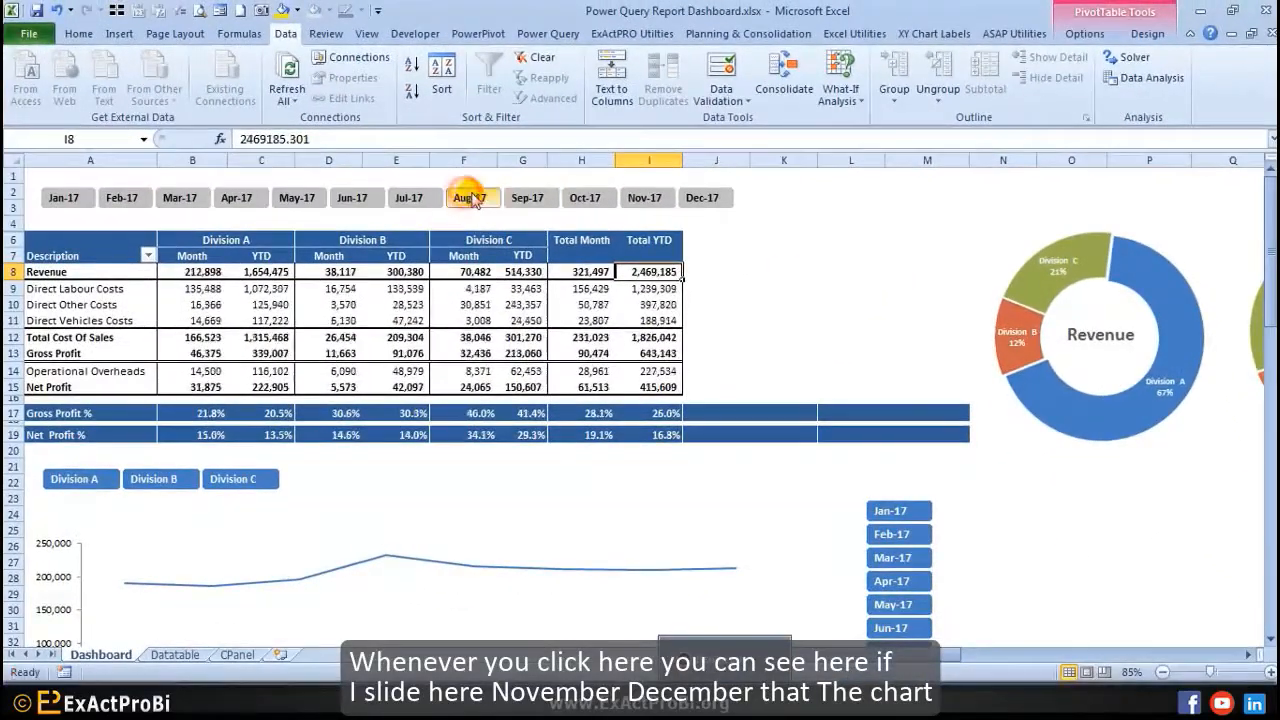
left_click(527, 197)
left_click_drag(948, 656, 974, 666)
left_click(923, 484)
left_click(373, 197)
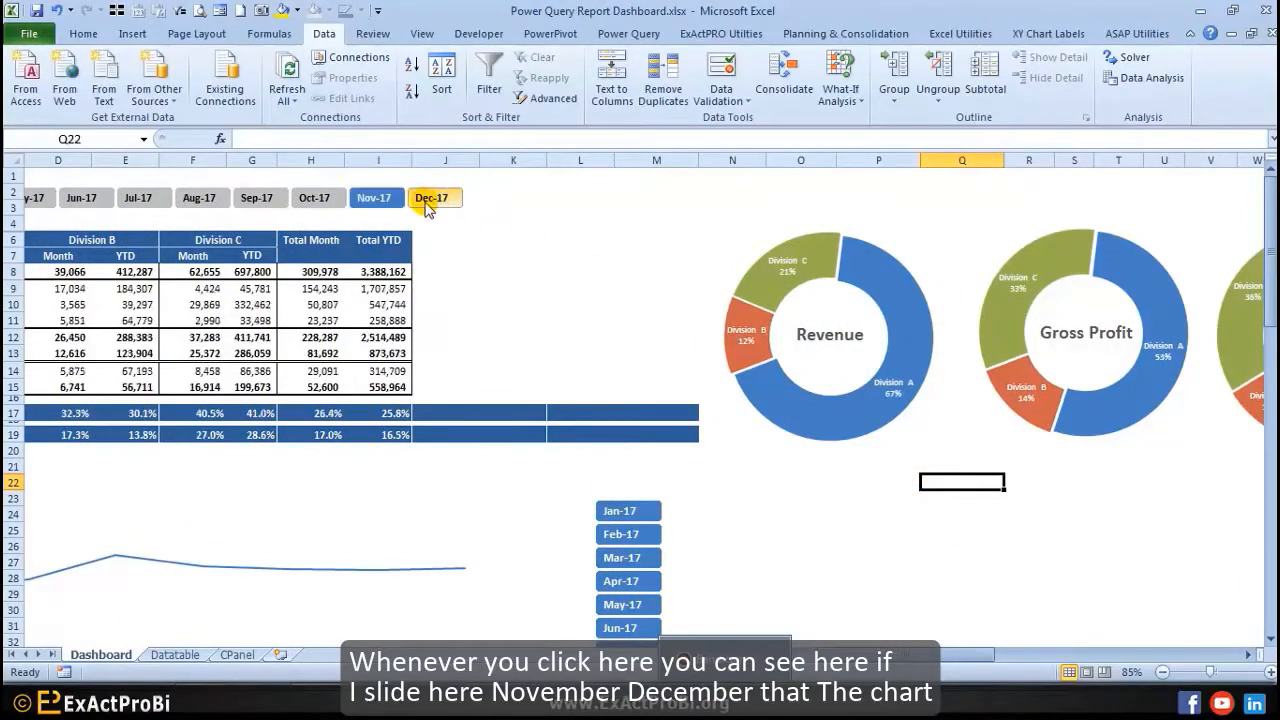
left_click(373, 197)
left_click(314, 197)
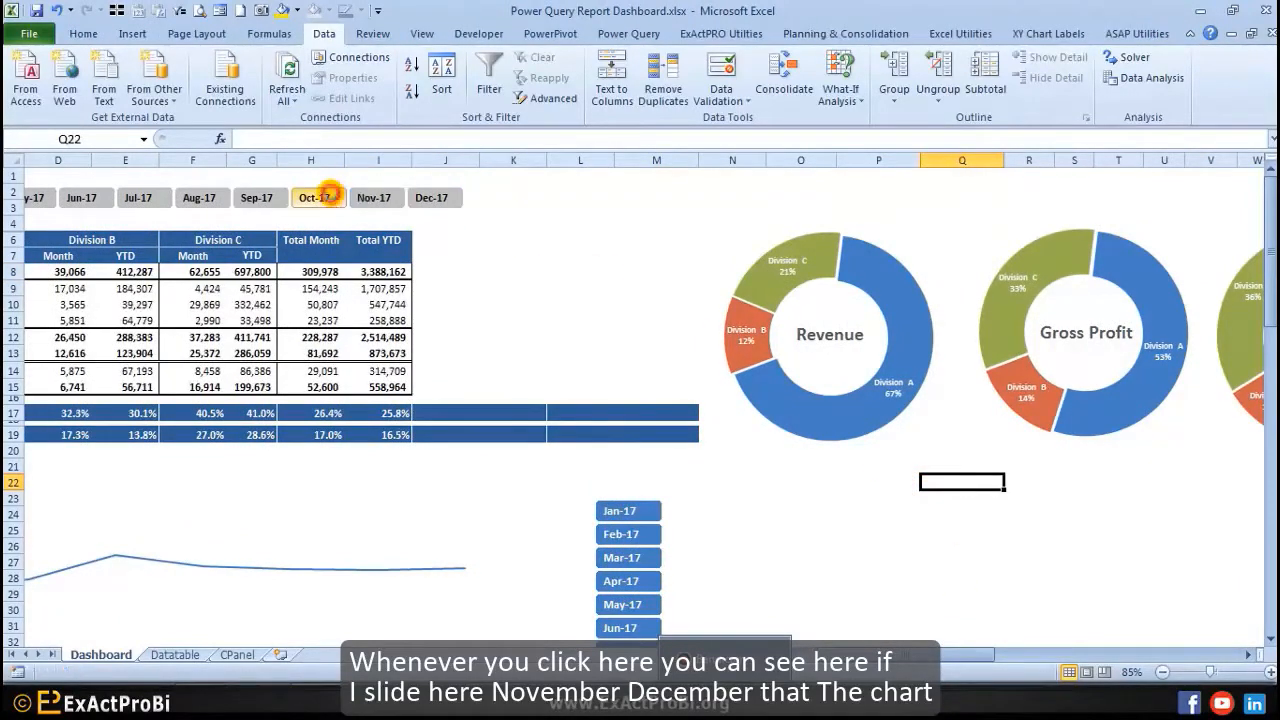
Step: Step the summary month filter from Sep-17 up to Dec-17 and back down to Jun-17, comparing the doughnut charts
left_click(256, 197)
left_click(314, 197)
left_click(373, 197)
left_click(431, 197)
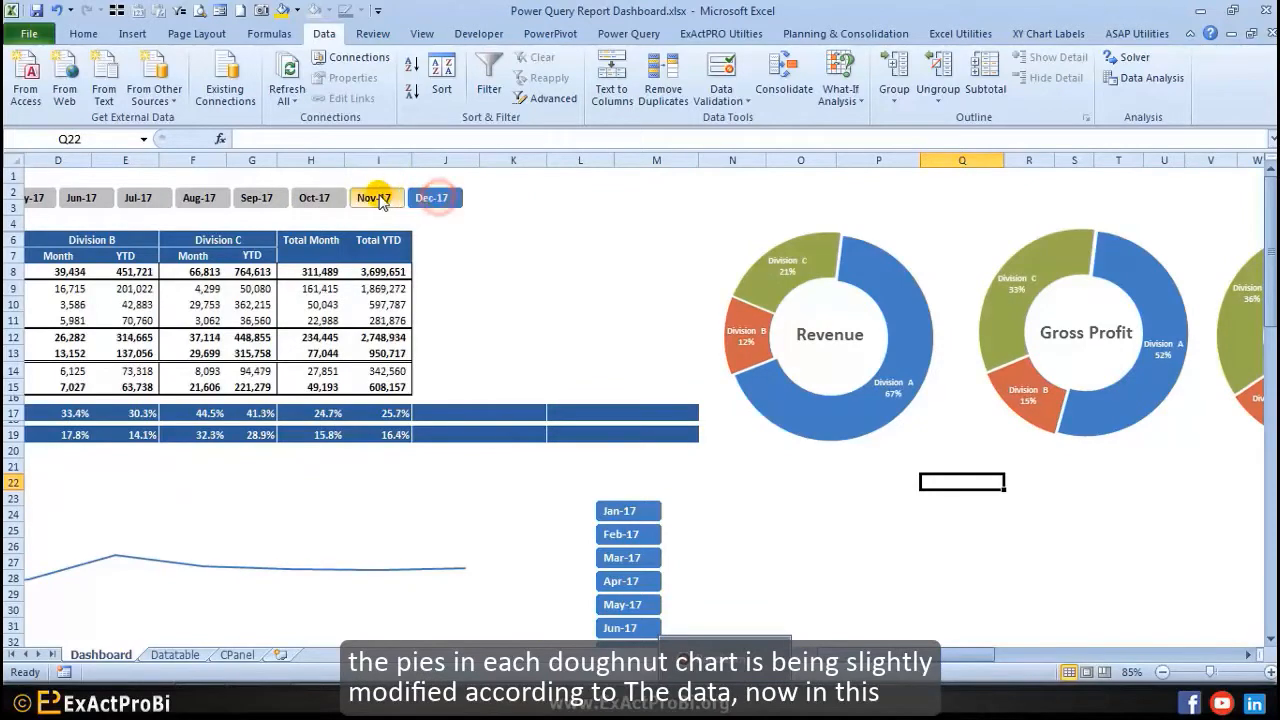
left_click(373, 197)
left_click(314, 197)
left_click(256, 197)
left_click(199, 197)
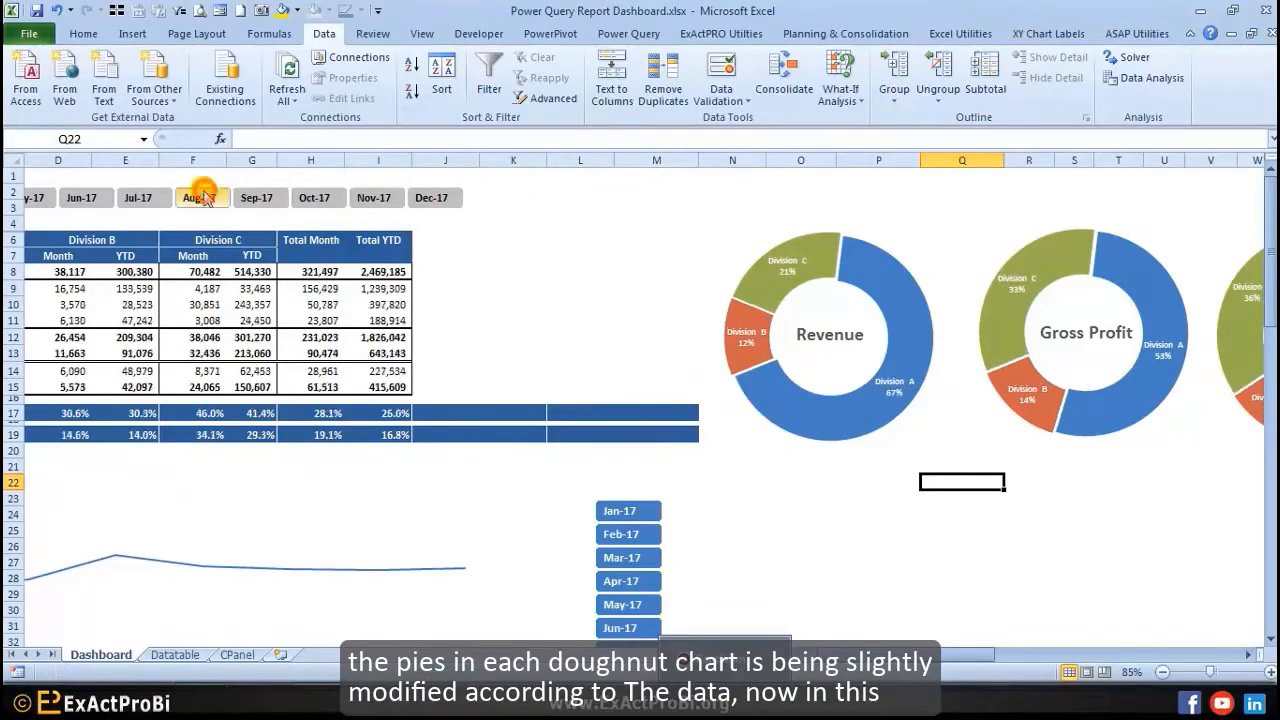
left_click(133, 197)
Step: Filter the lower line charts to Divisions A, B and C in turn and examine the Division C charts
scroll(457, 463, "down", 6)
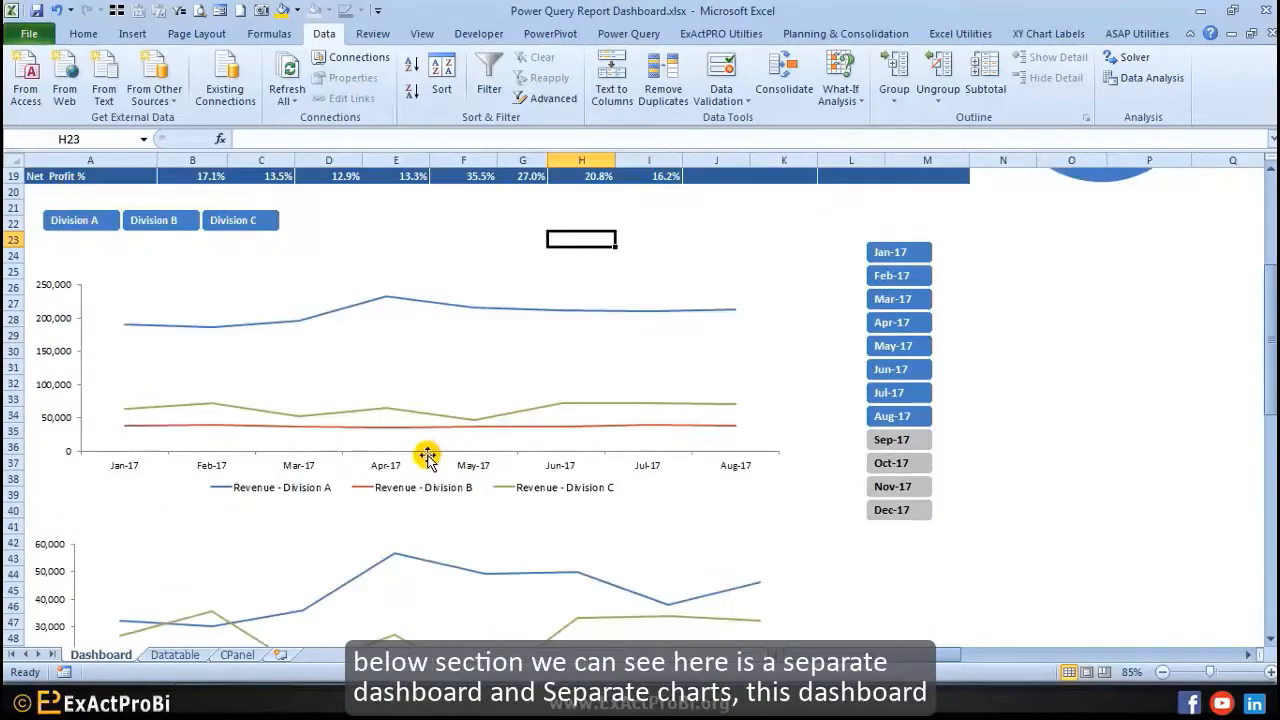
left_click(72, 221)
left_click(158, 221)
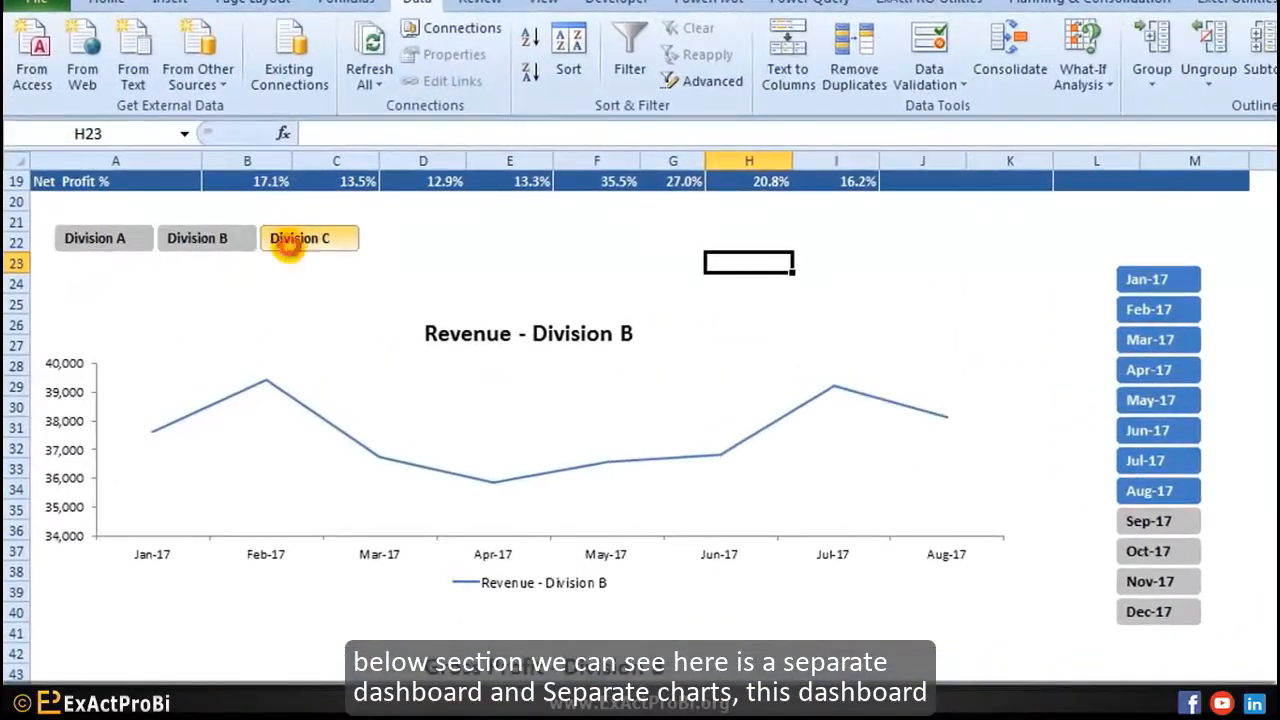
left_click(238, 221)
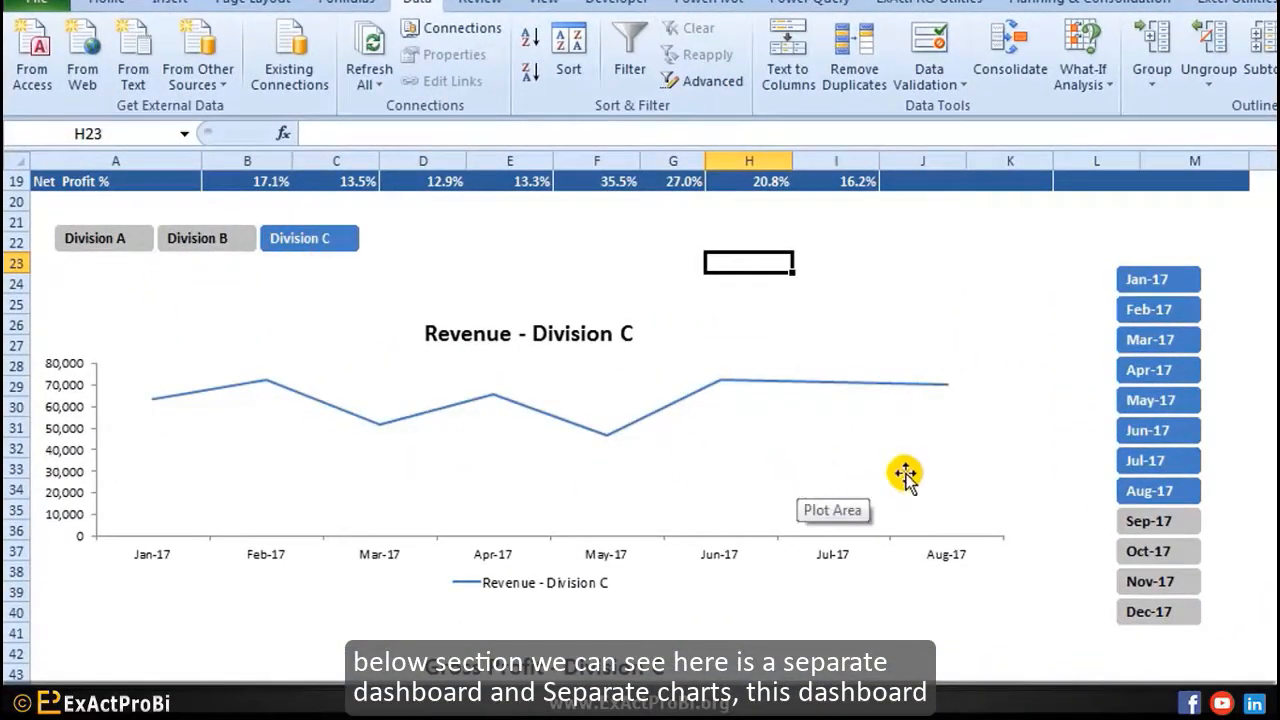
scroll(380, 391, "up", 1)
scroll(423, 409, "down", 8)
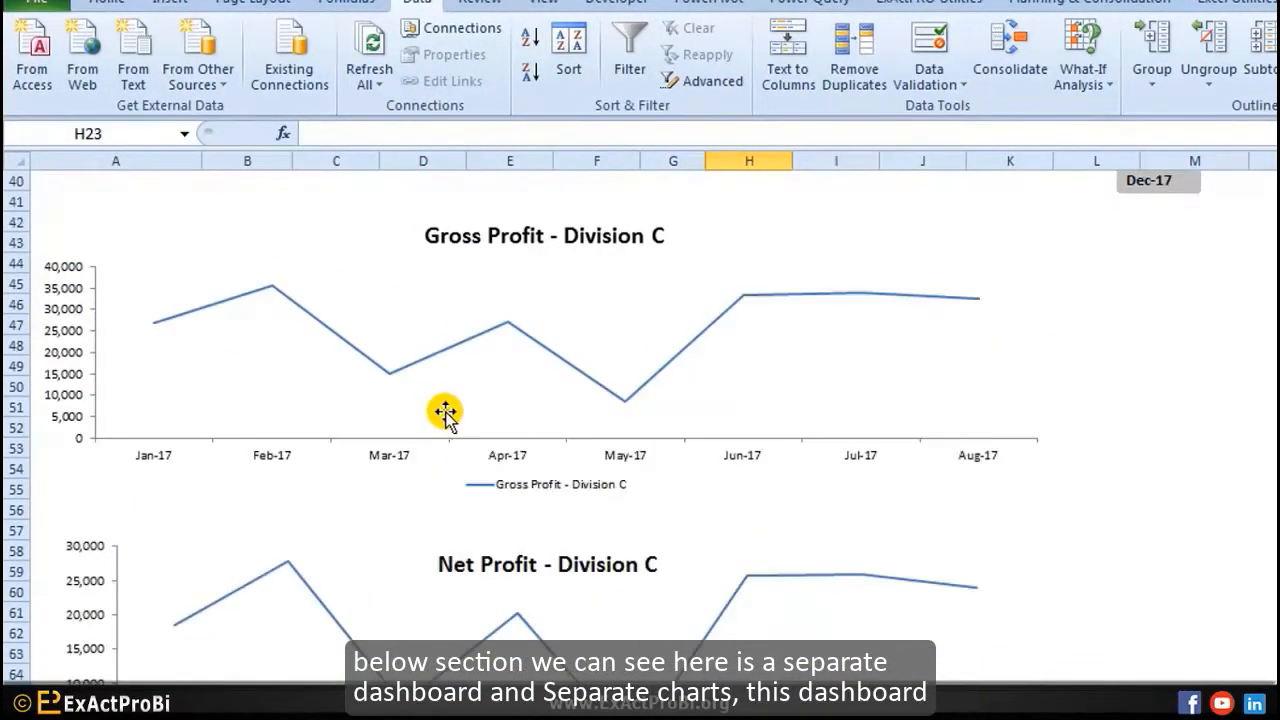
scroll(445, 412, "up", 11)
Step: Cycle the division filter through A, B and C again and review the revenue, gross profit and net profit charts for Division C
left_click(110, 472)
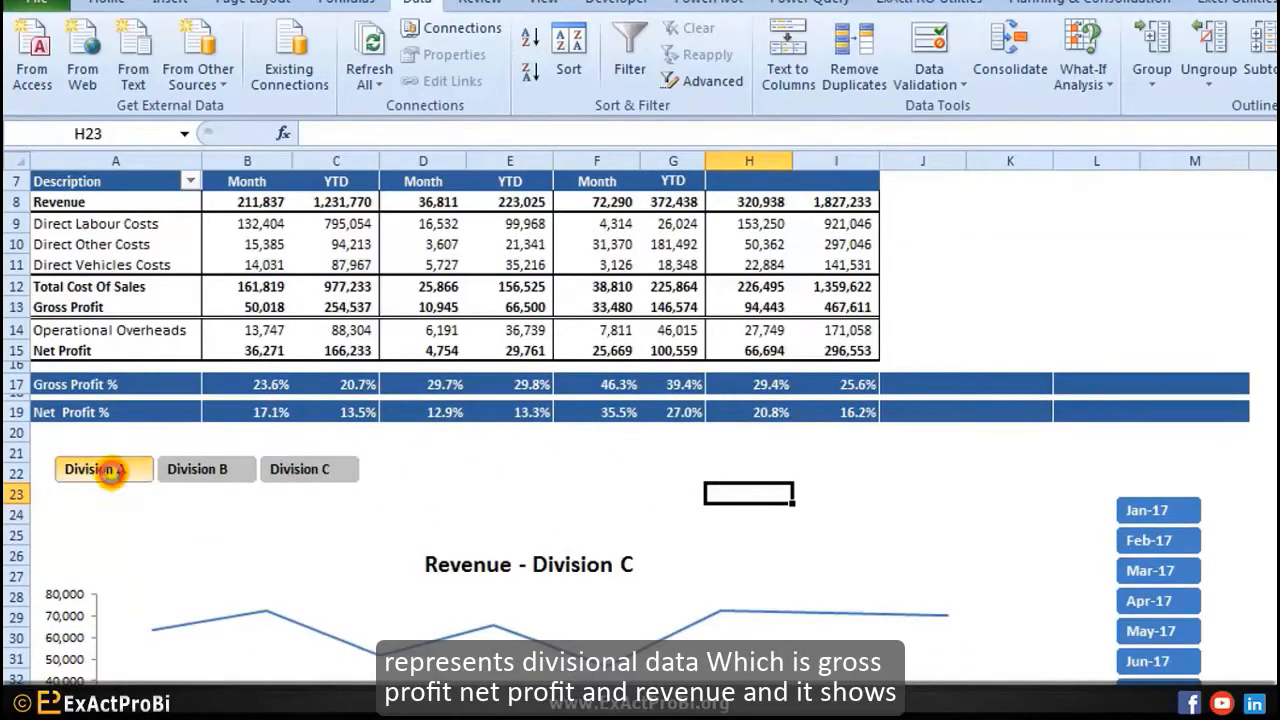
left_click(195, 470)
left_click(335, 474)
scroll(543, 490, "down", 4)
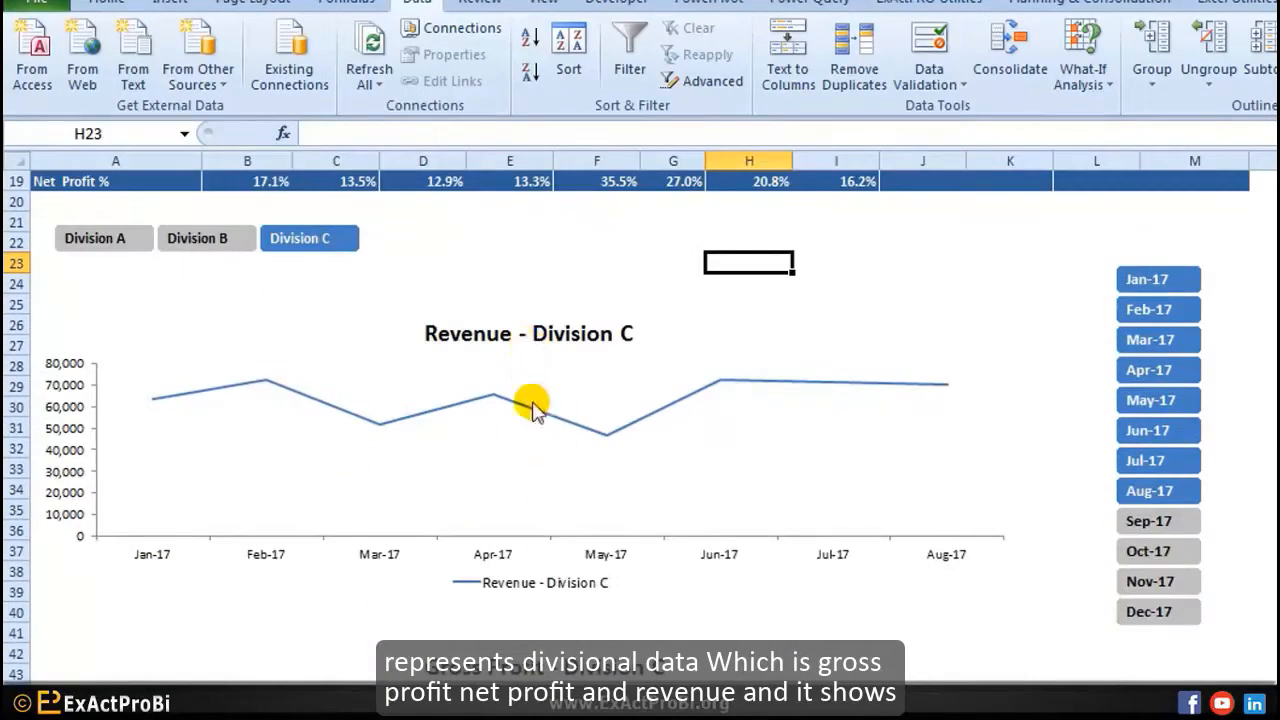
scroll(540, 440, "down", 10)
scroll(541, 462, "up", 10)
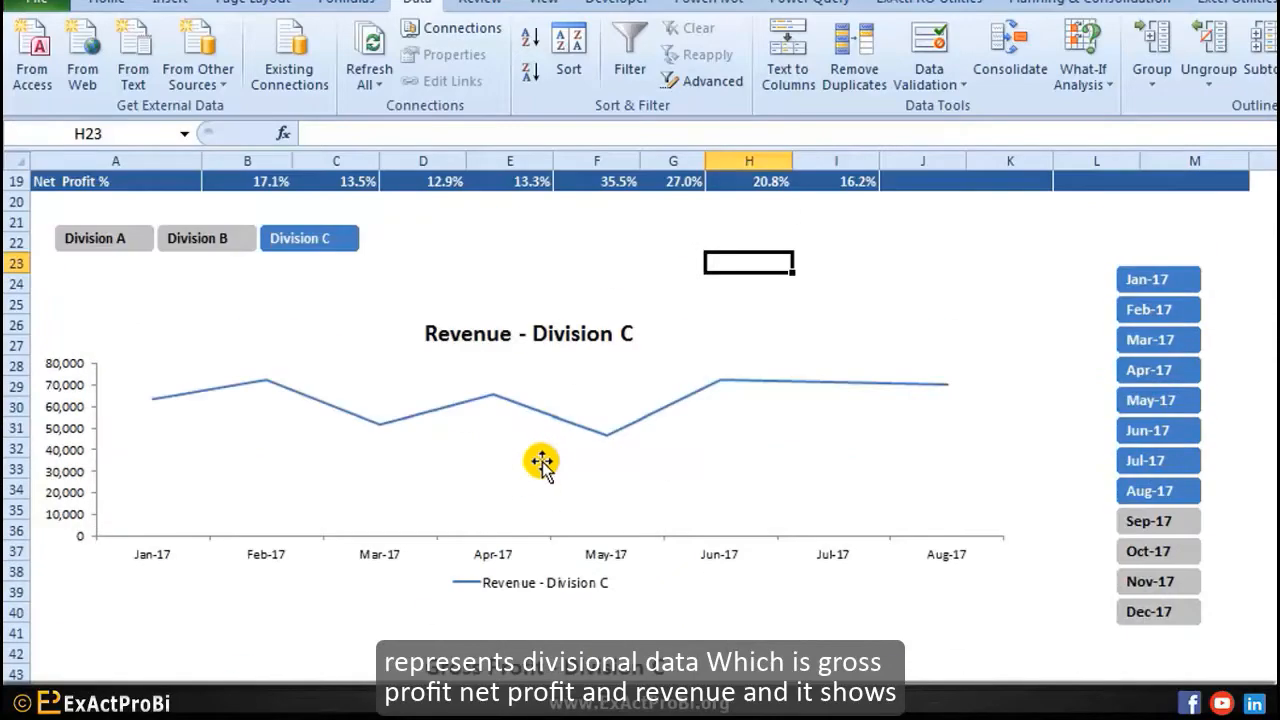
scroll(540, 462, "down", 4)
scroll(1063, 586, "up", 4)
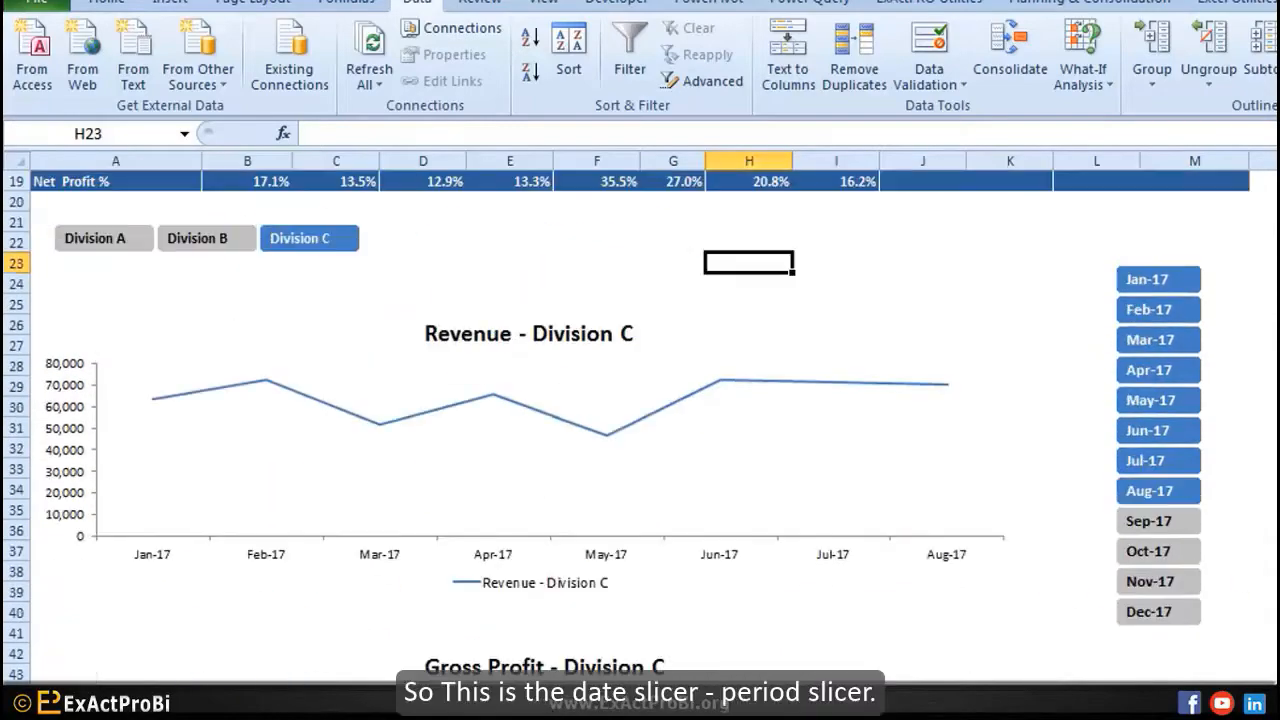
Step: Filter the line charts to Division A for Jan-17 through Jun-17 and review the revenue and profit trends
scroll(1211, 371, "up", 2)
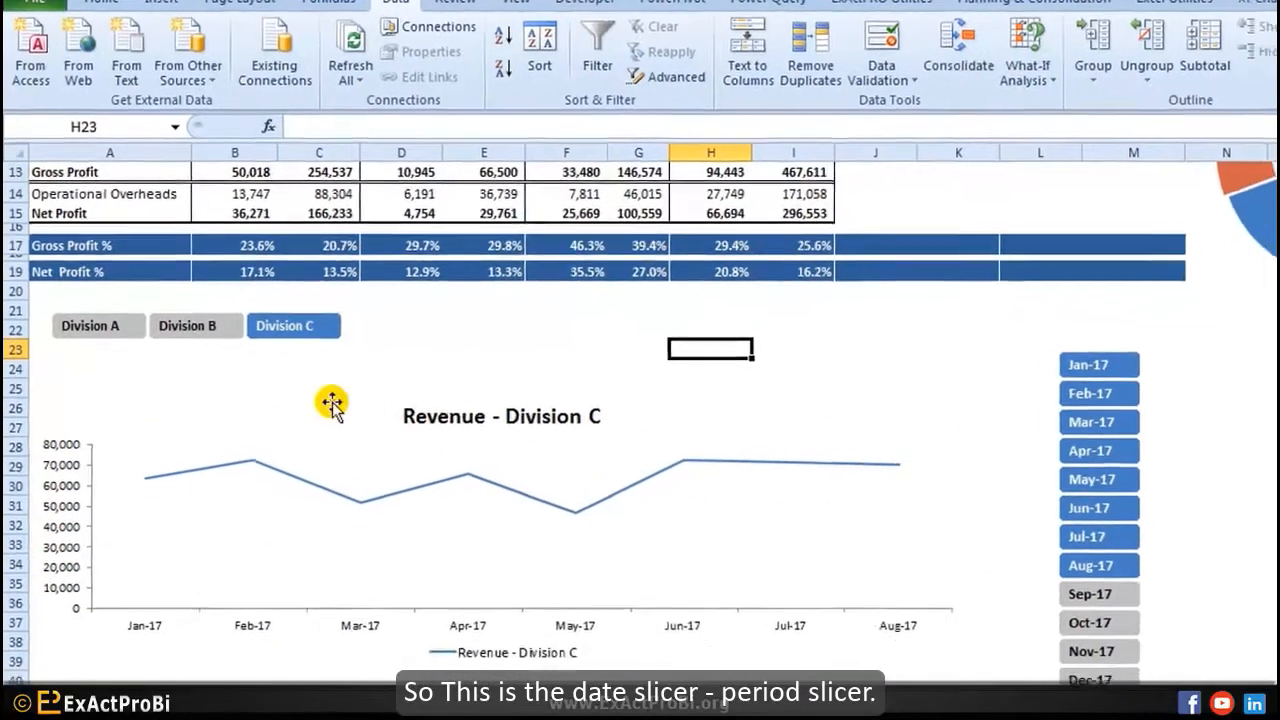
left_click(64, 316)
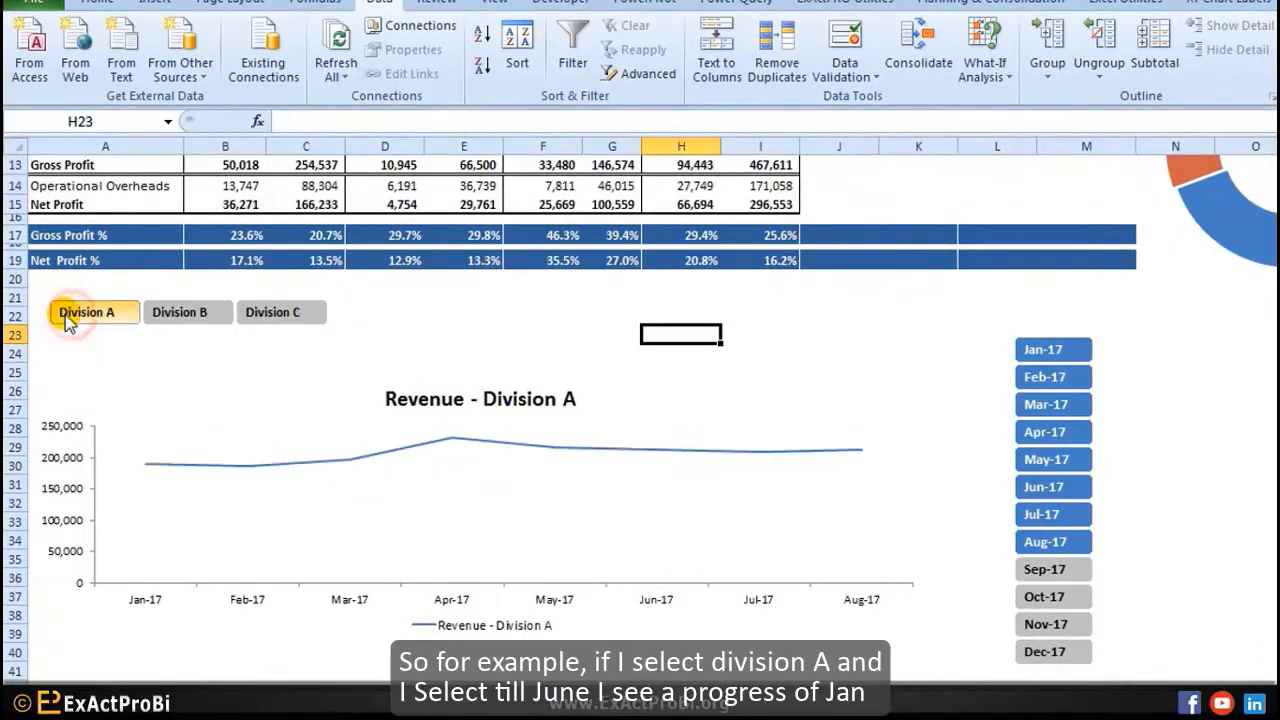
left_click_drag(1055, 352, 1069, 486)
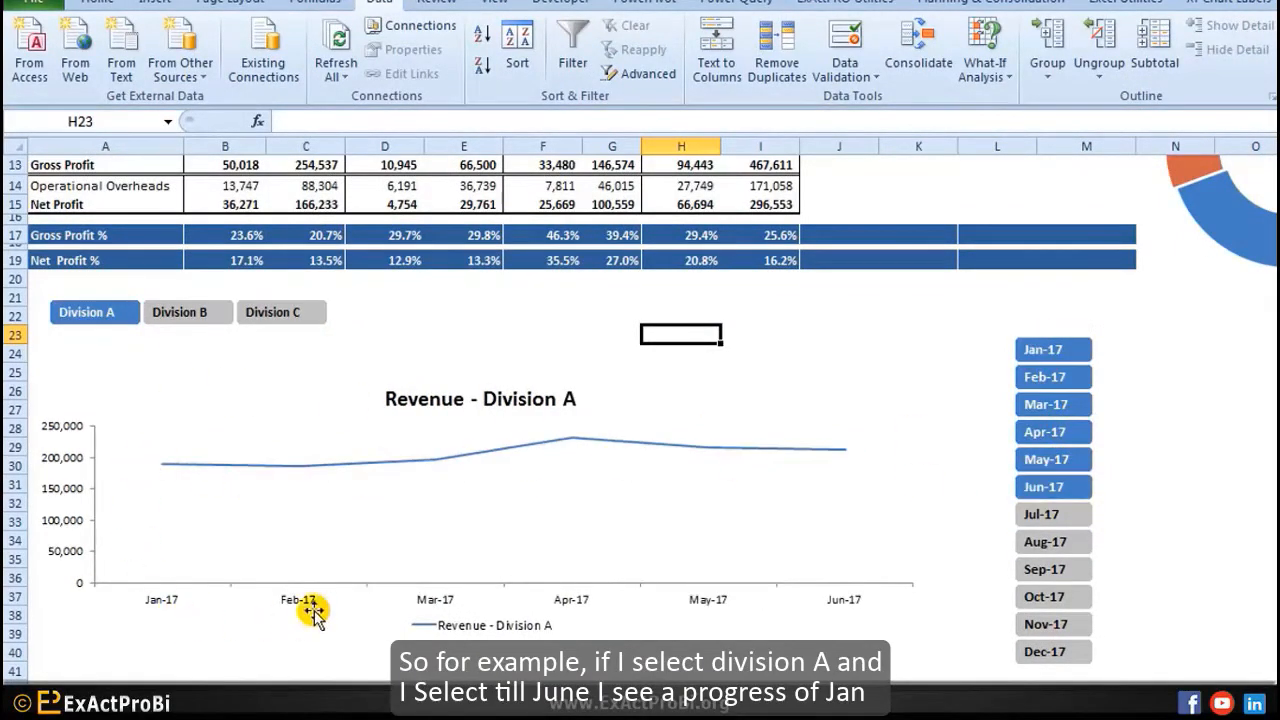
scroll(637, 466, "down", 9)
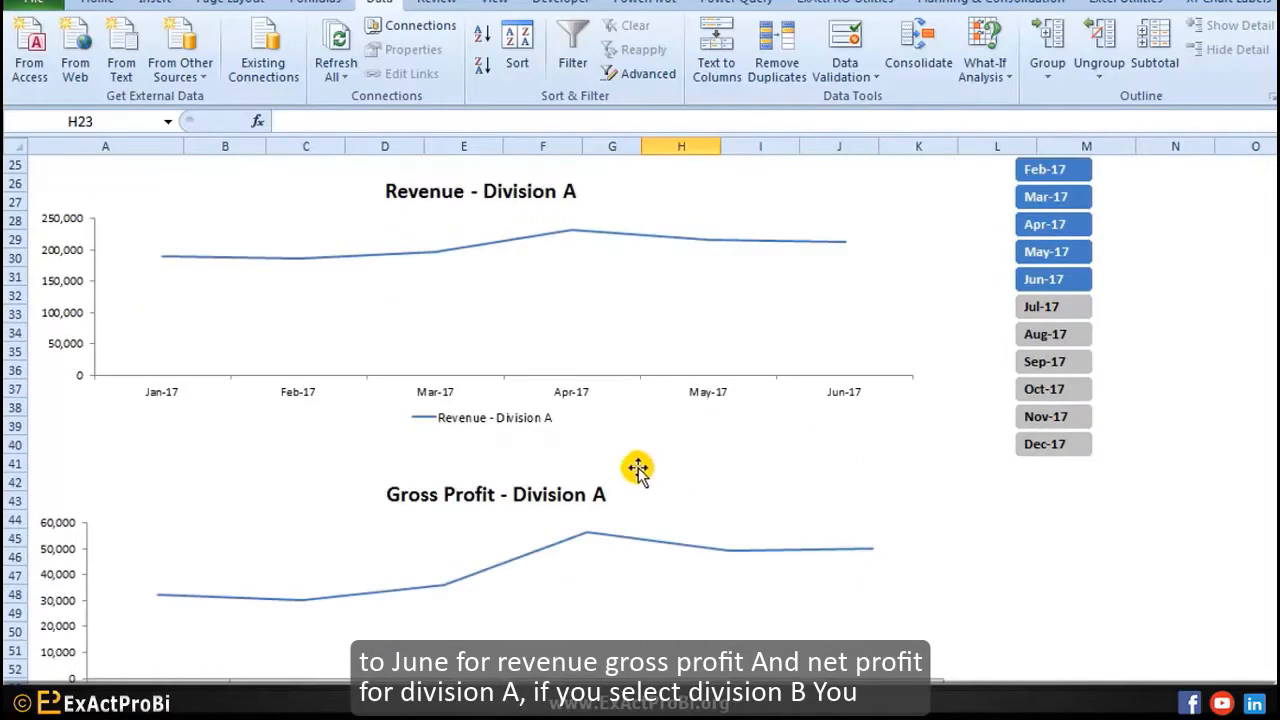
scroll(587, 462, "down", 2)
scroll(523, 460, "up", 9)
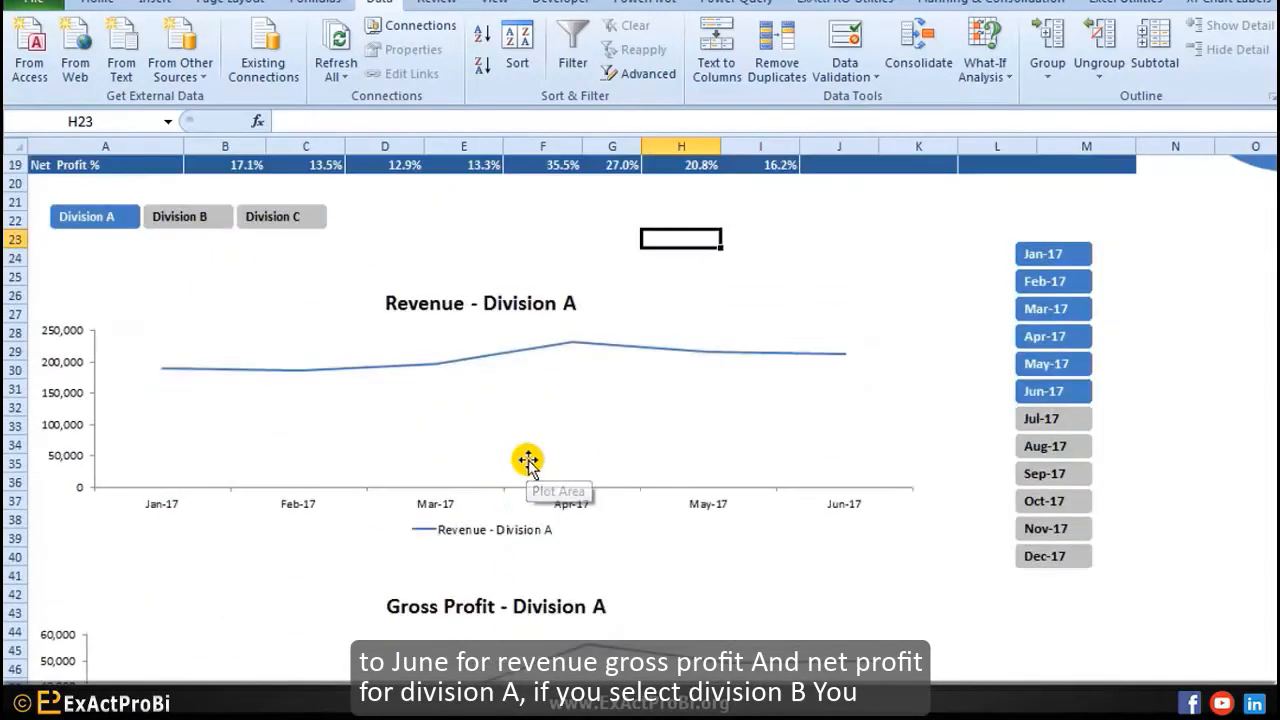
scroll(494, 345, "up", 5)
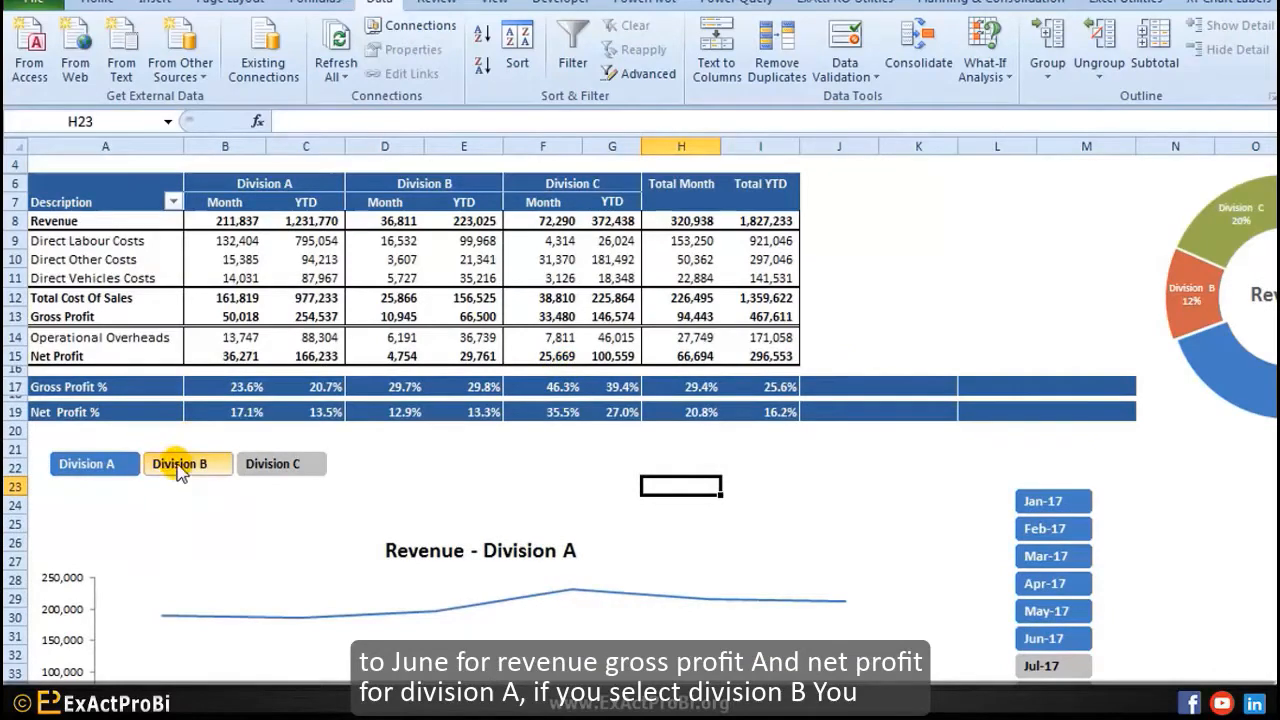
Step: Filter the line charts to Division B and review its revenue, gross profit and net profit trends
left_click(200, 465)
scroll(207, 472, "down", 4)
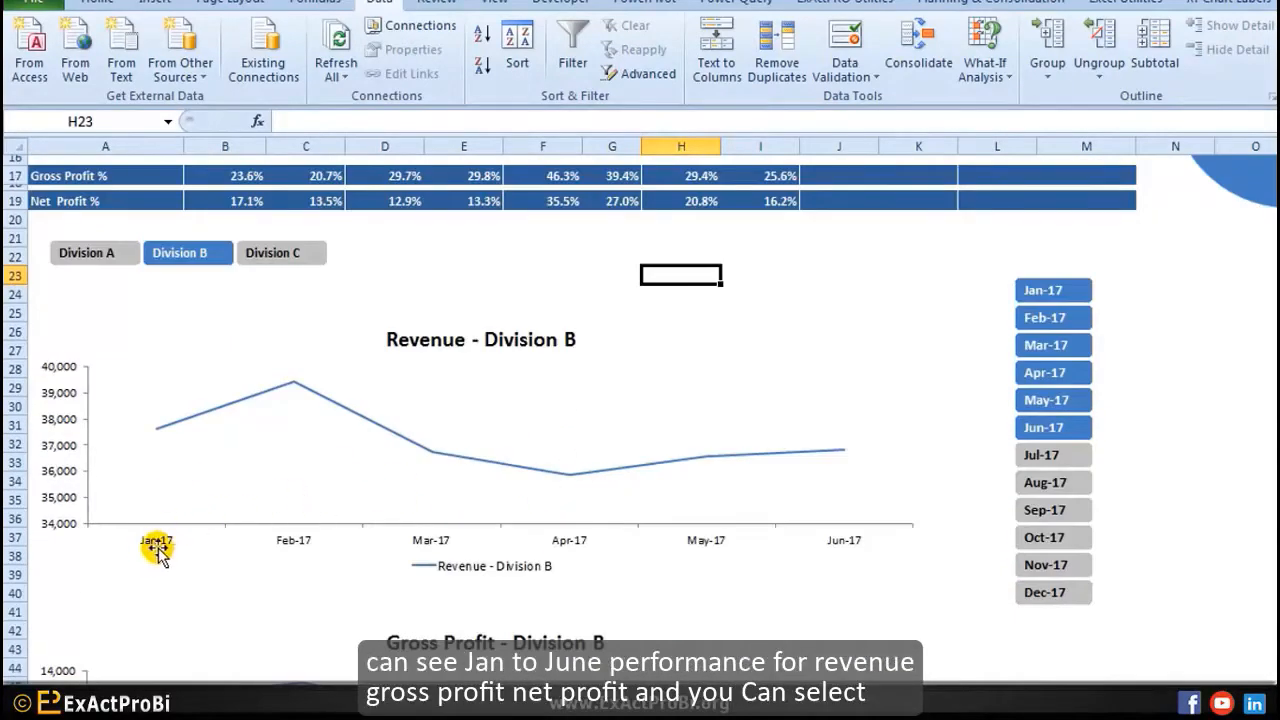
scroll(743, 503, "down", 6)
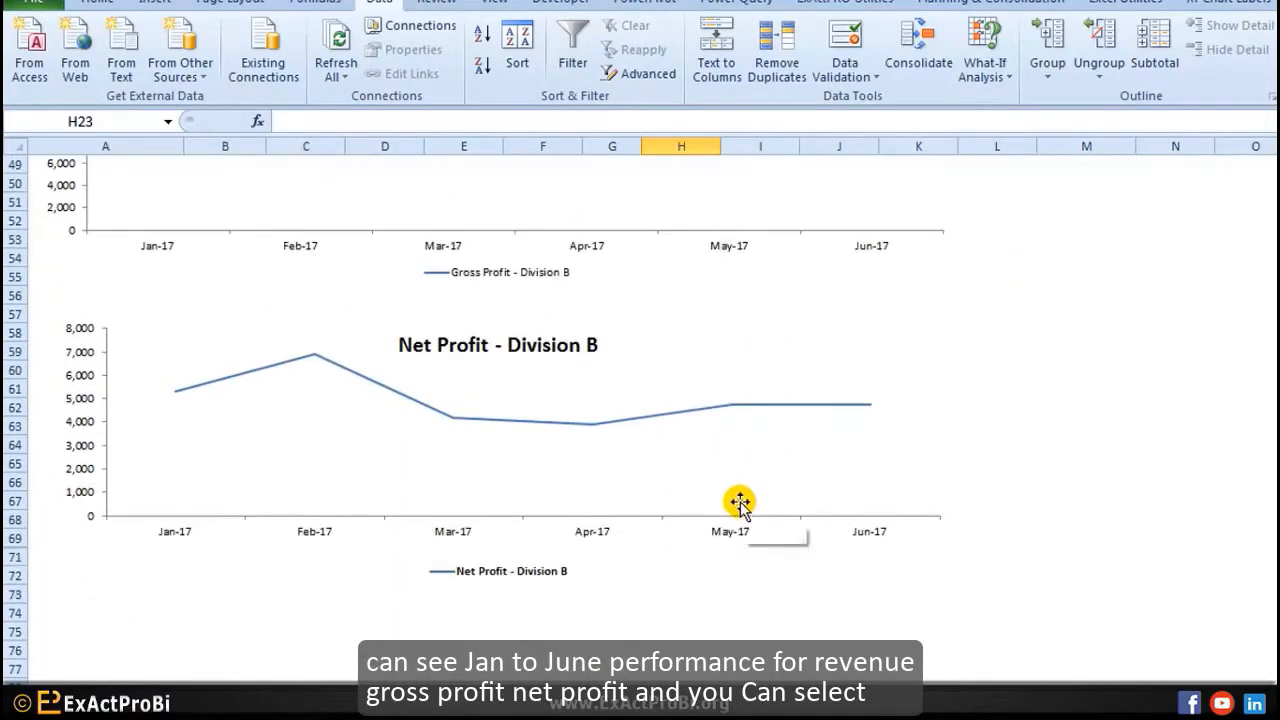
scroll(743, 503, "up", 8)
scroll(740, 507, "down", 9)
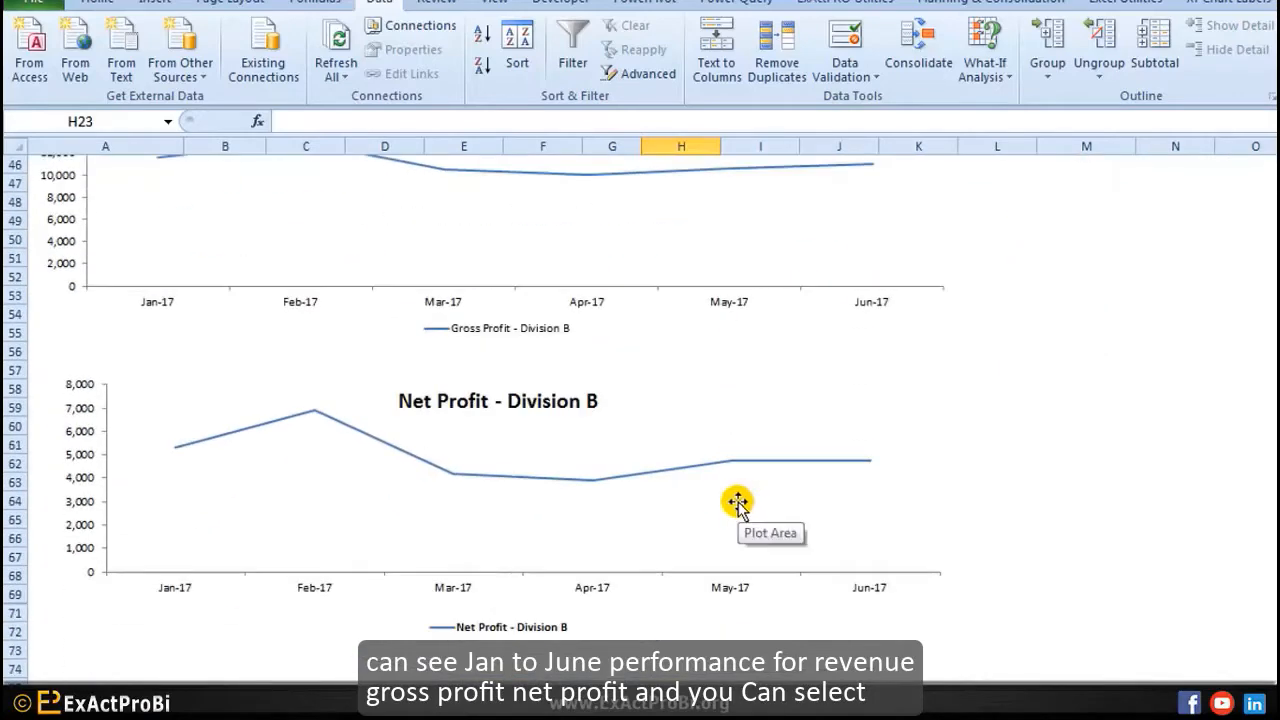
scroll(740, 505, "up", 13)
scroll(1176, 505, "down", 3)
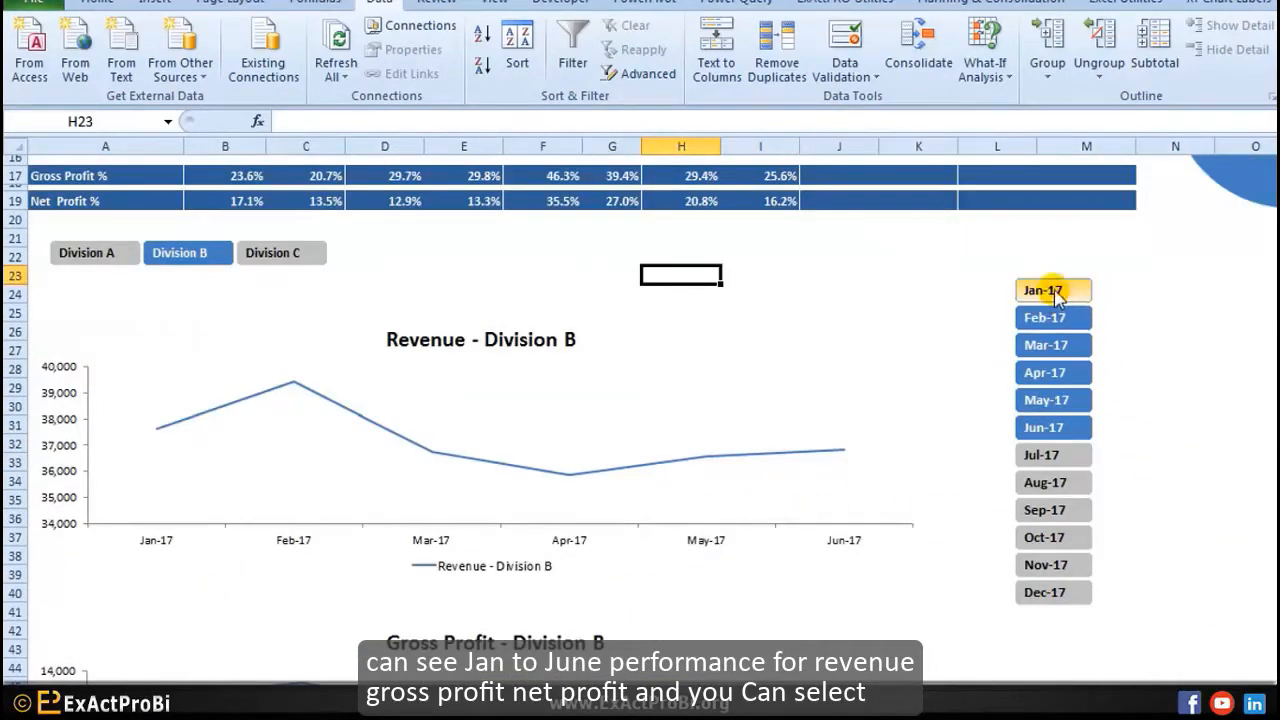
Step: Extend the line charts' month filter to Jan-17 through Sep-17 and review the Division B charts
left_click_drag(1056, 293, 1064, 513)
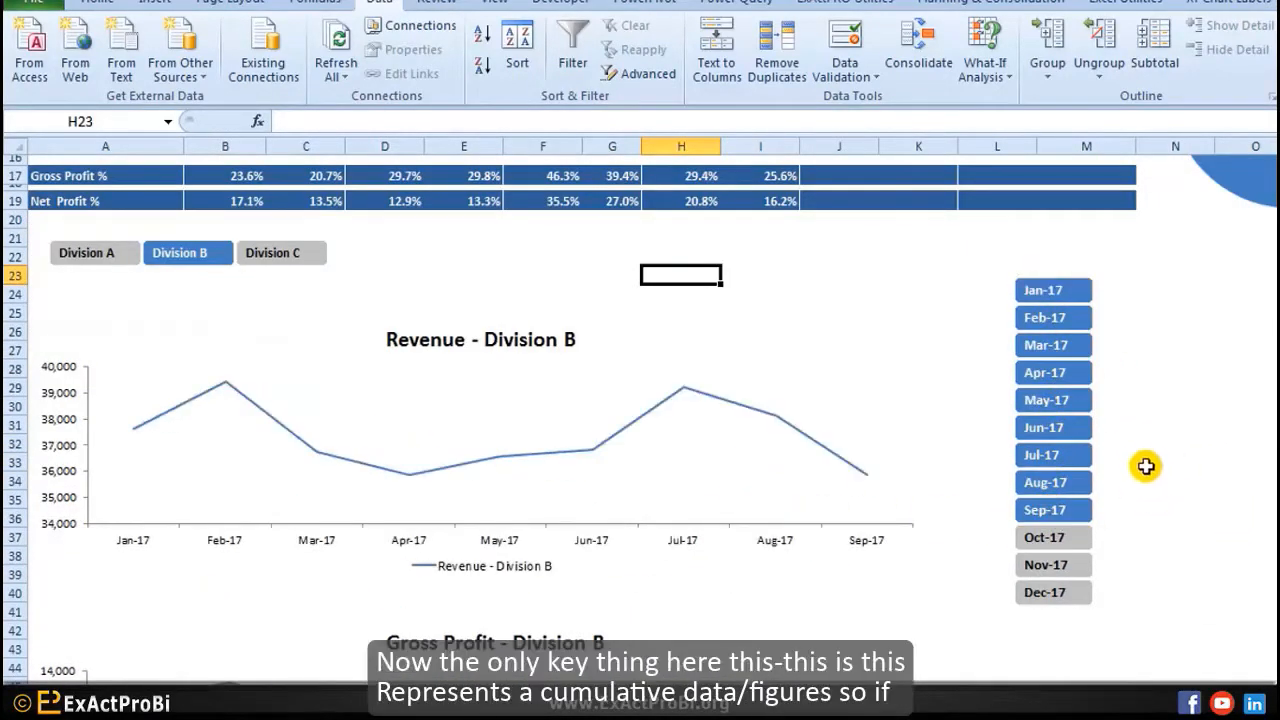
scroll(1146, 440, "down", 4)
scroll(1152, 437, "up", 4)
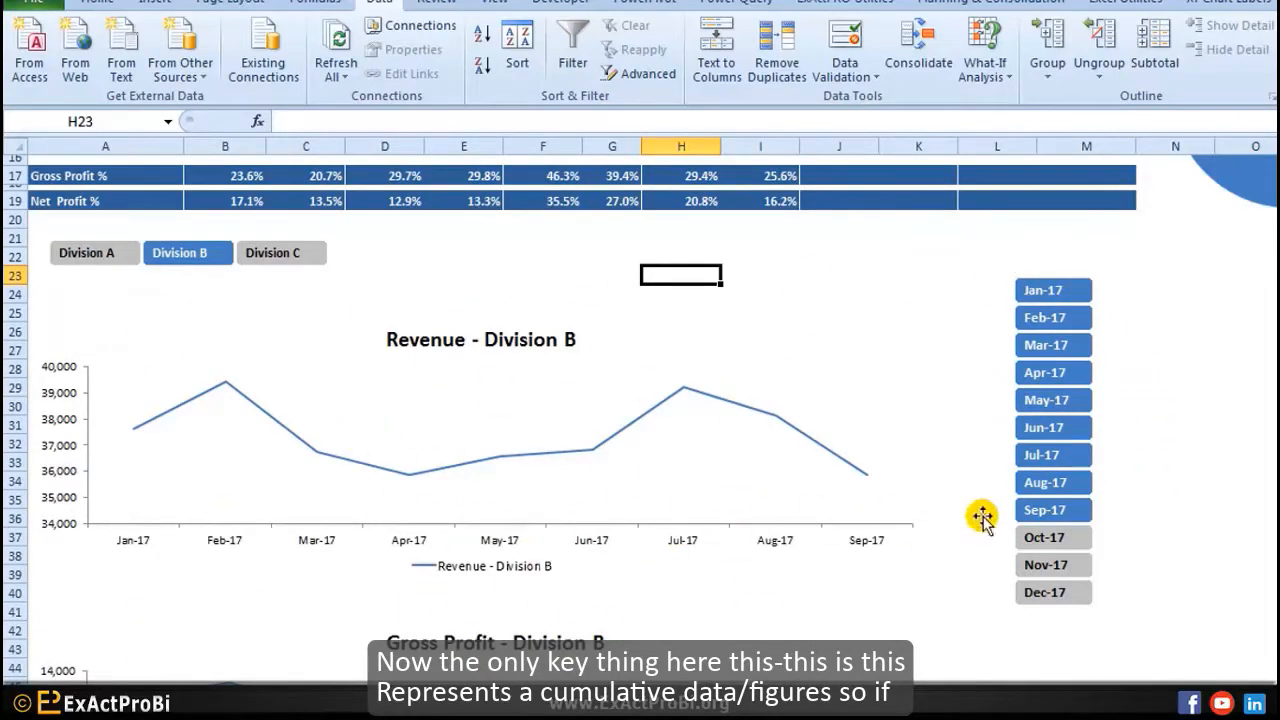
Step: Filter the Division B line charts to single months one at a time, from Feb-17 up to Jul-17
left_click(1046, 318)
left_click(1050, 344)
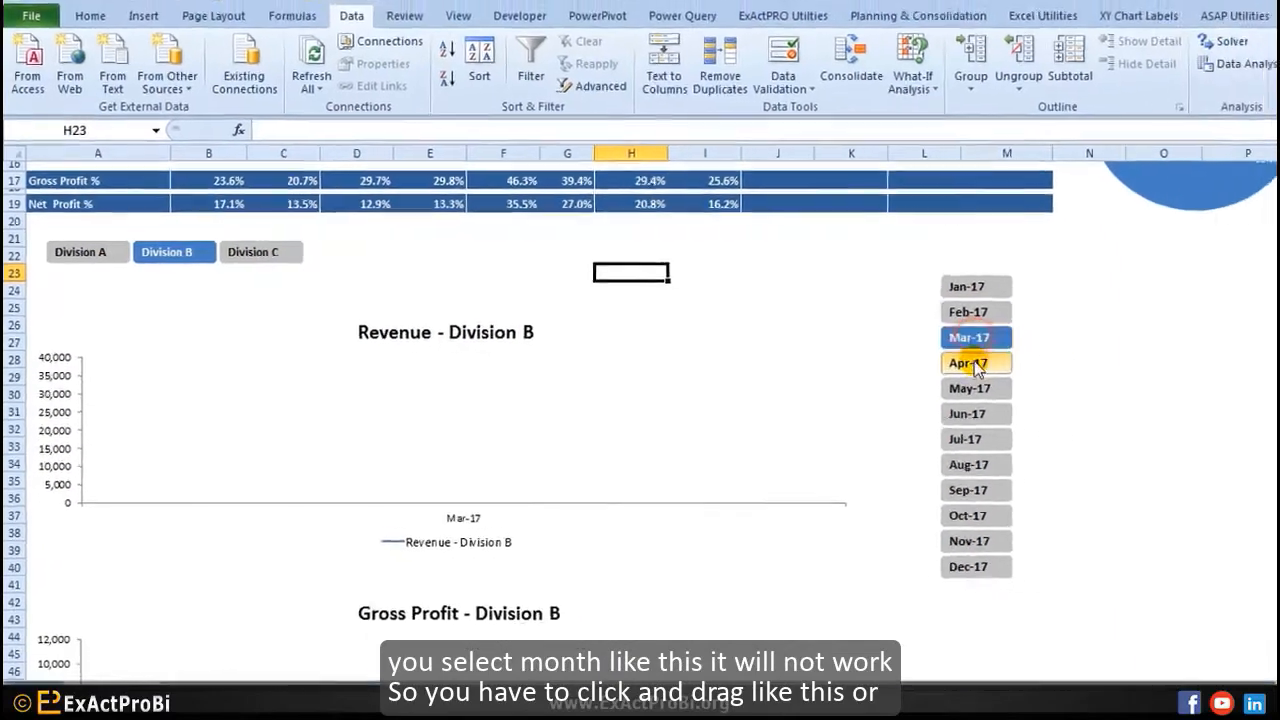
left_click(975, 363)
left_click(975, 388)
left_click(975, 413)
left_click(975, 438)
scroll(970, 256, "down", 1)
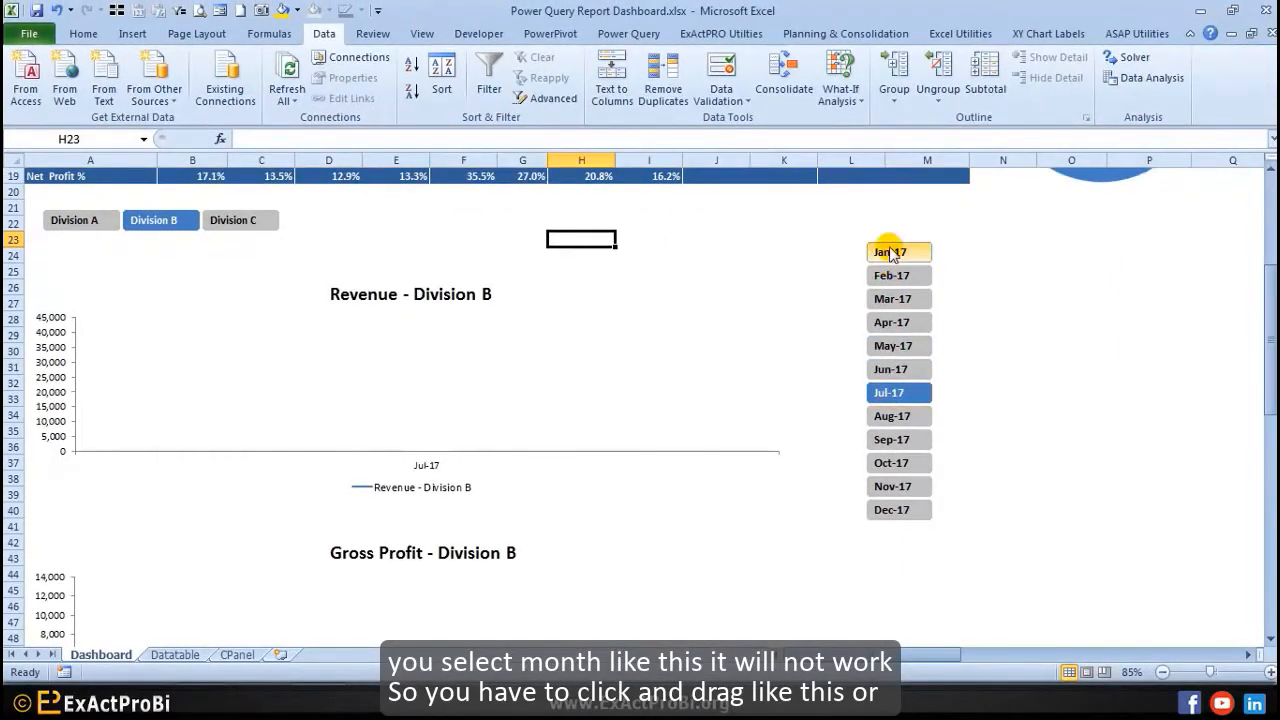
Step: Filter the Division B line charts to Jan-17 through Jul-17, and then to only Mar-17, Jun-17 and Aug-17
left_click_drag(894, 283, 893, 390)
left_click(905, 298)
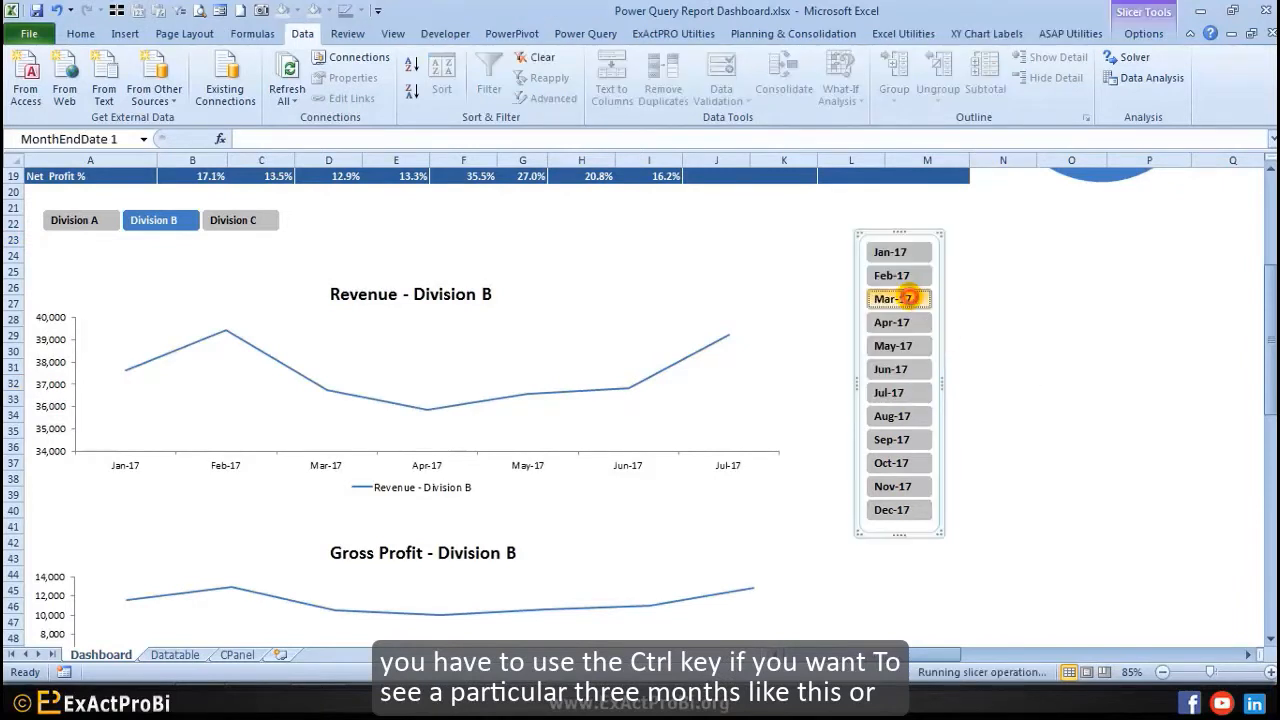
left_click(906, 369, "ctrl")
left_click(899, 416, "ctrl")
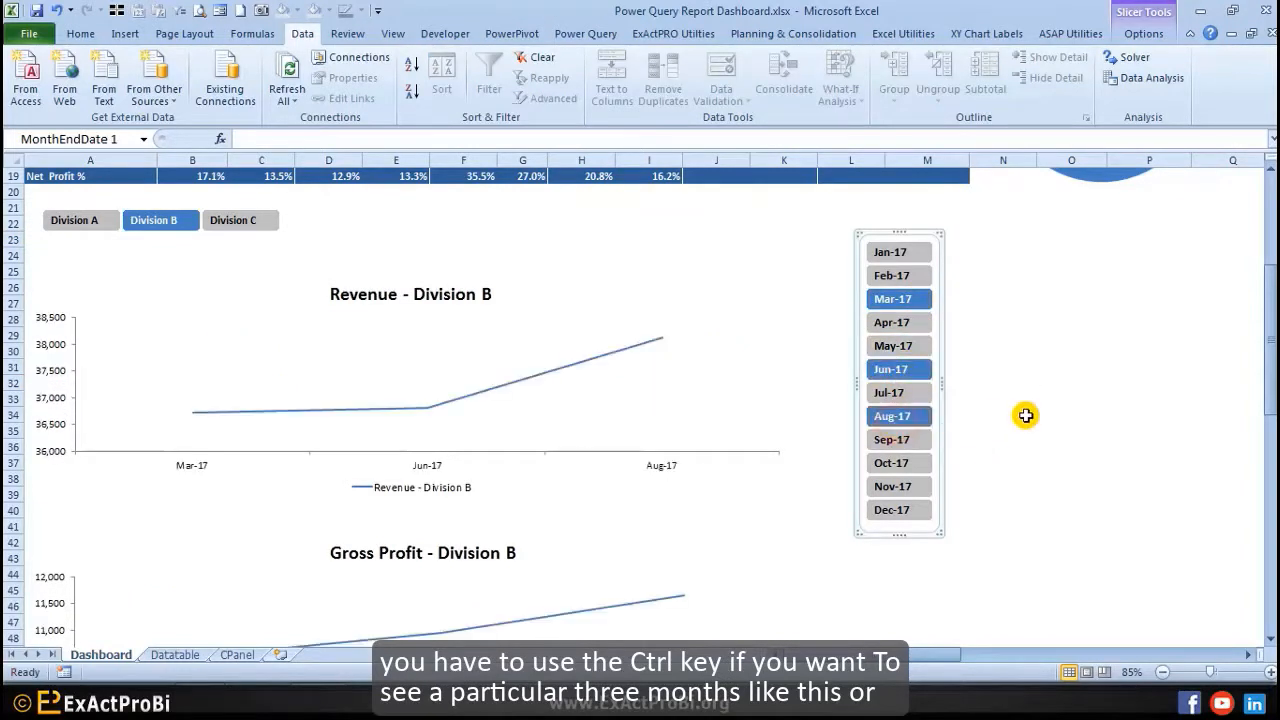
left_click(1026, 415)
left_click(977, 301)
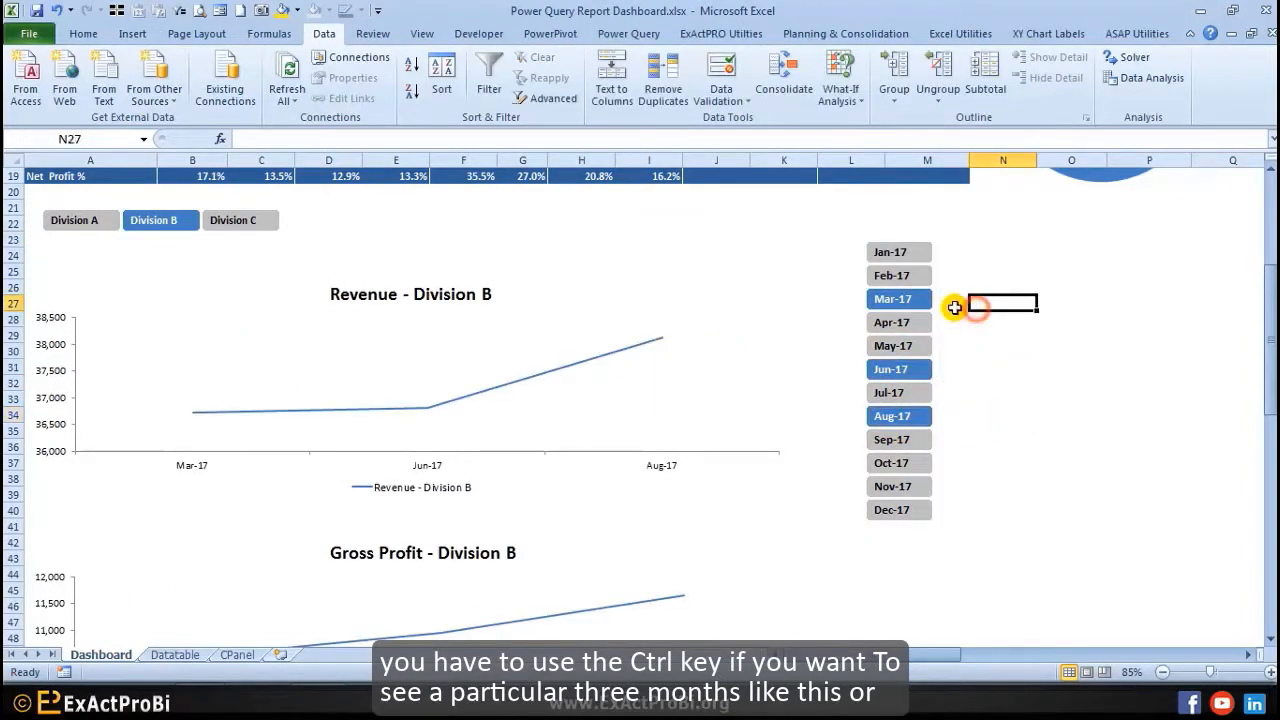
Step: Filter the line charts to Jan-17 alone, extend the range through Jul-17 and examine the Division B revenue and gross profit trends
left_click(899, 254)
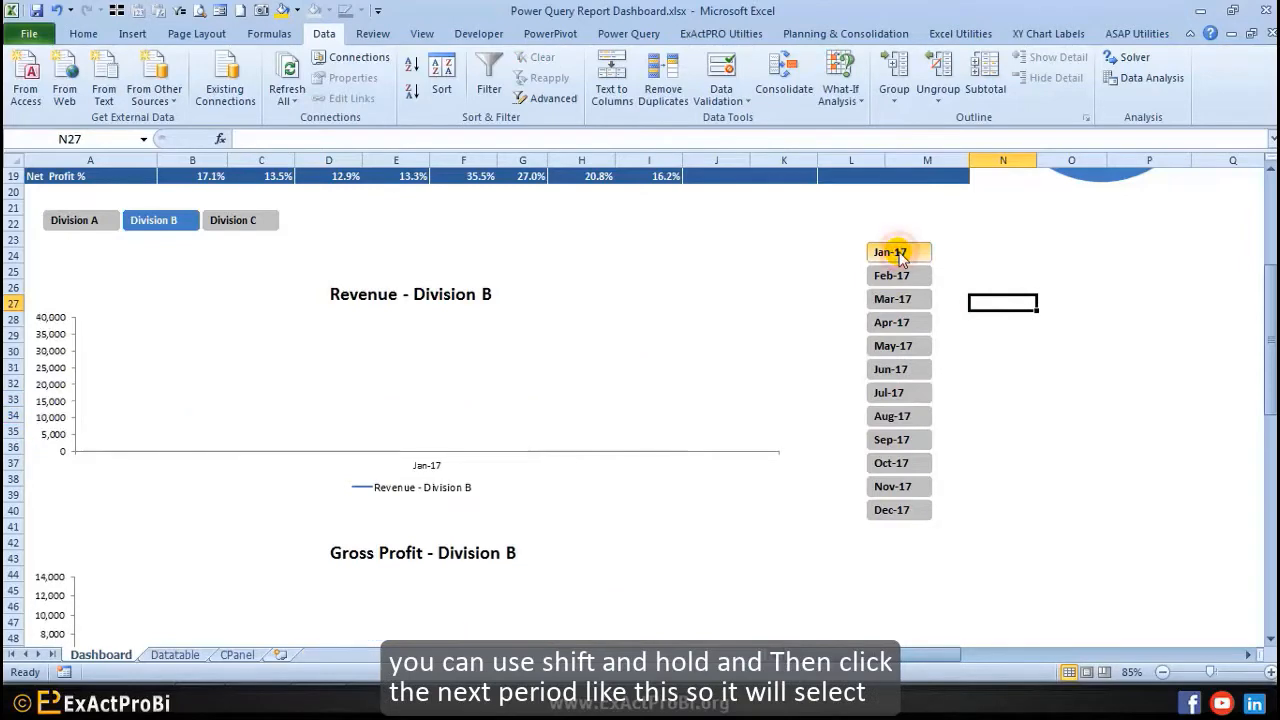
left_click(903, 394, "shift")
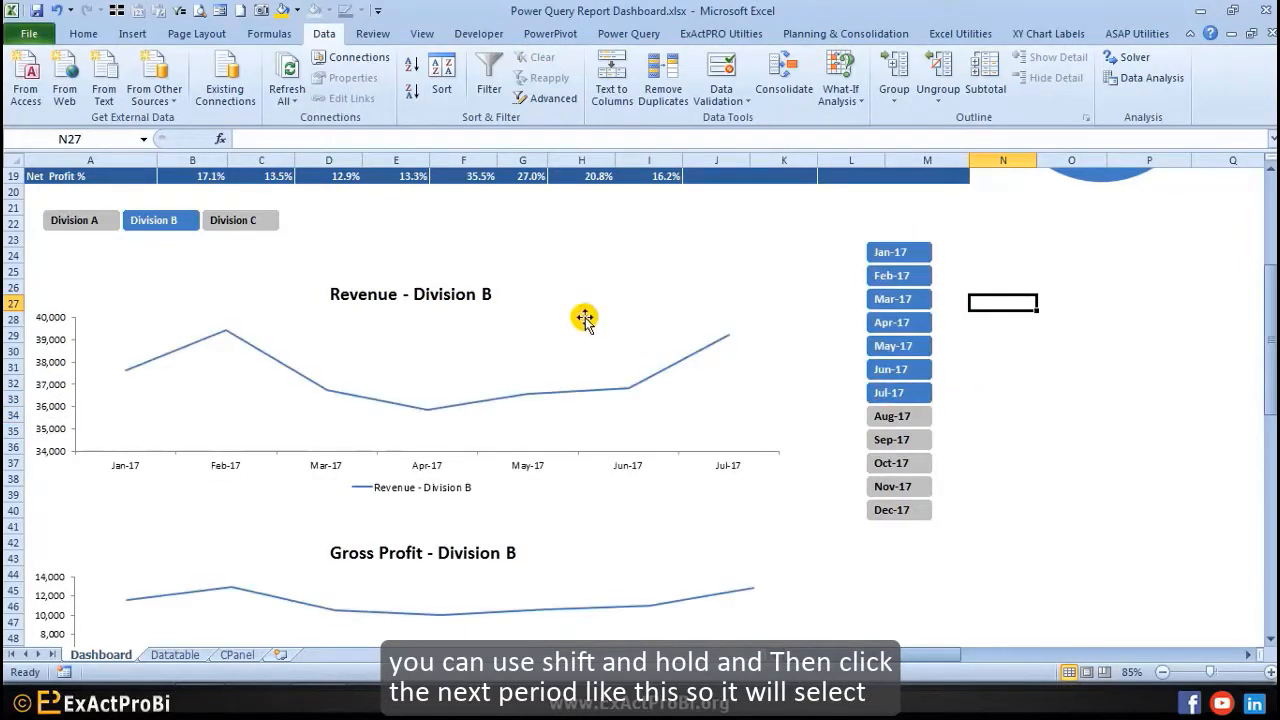
scroll(640, 325, "up", 1)
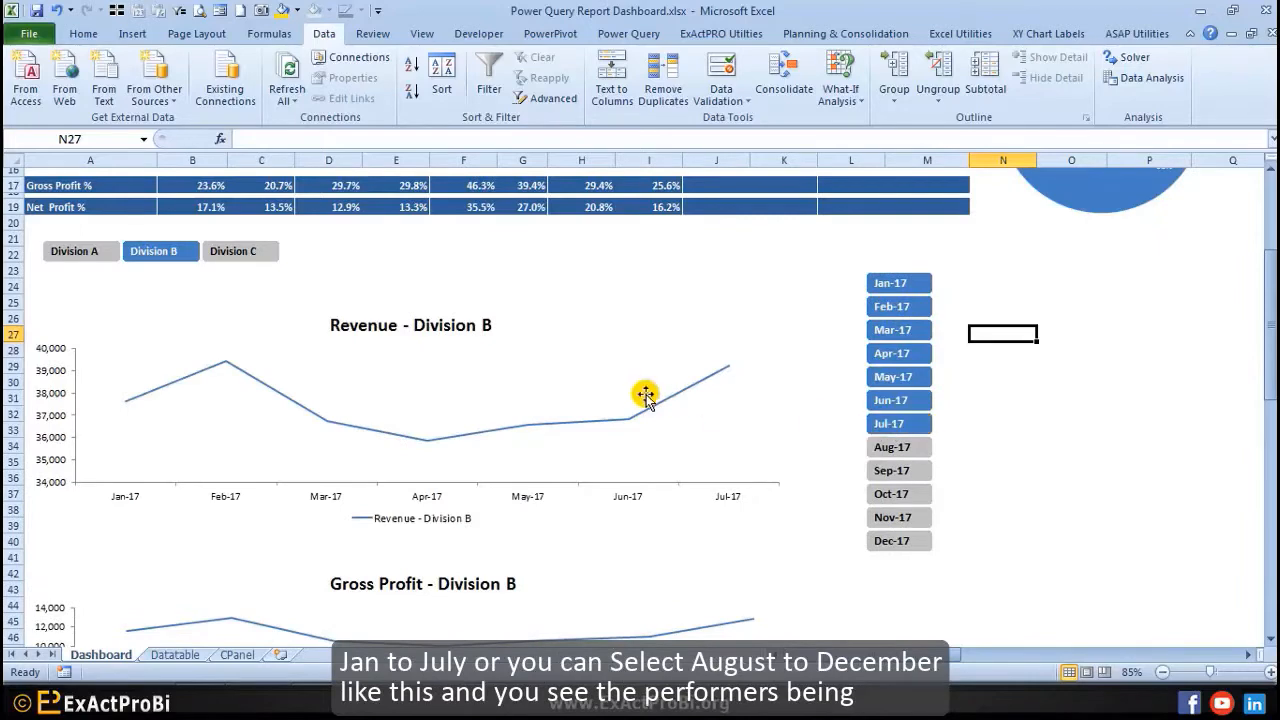
scroll(610, 385, "down", 4)
scroll(583, 378, "up", 2)
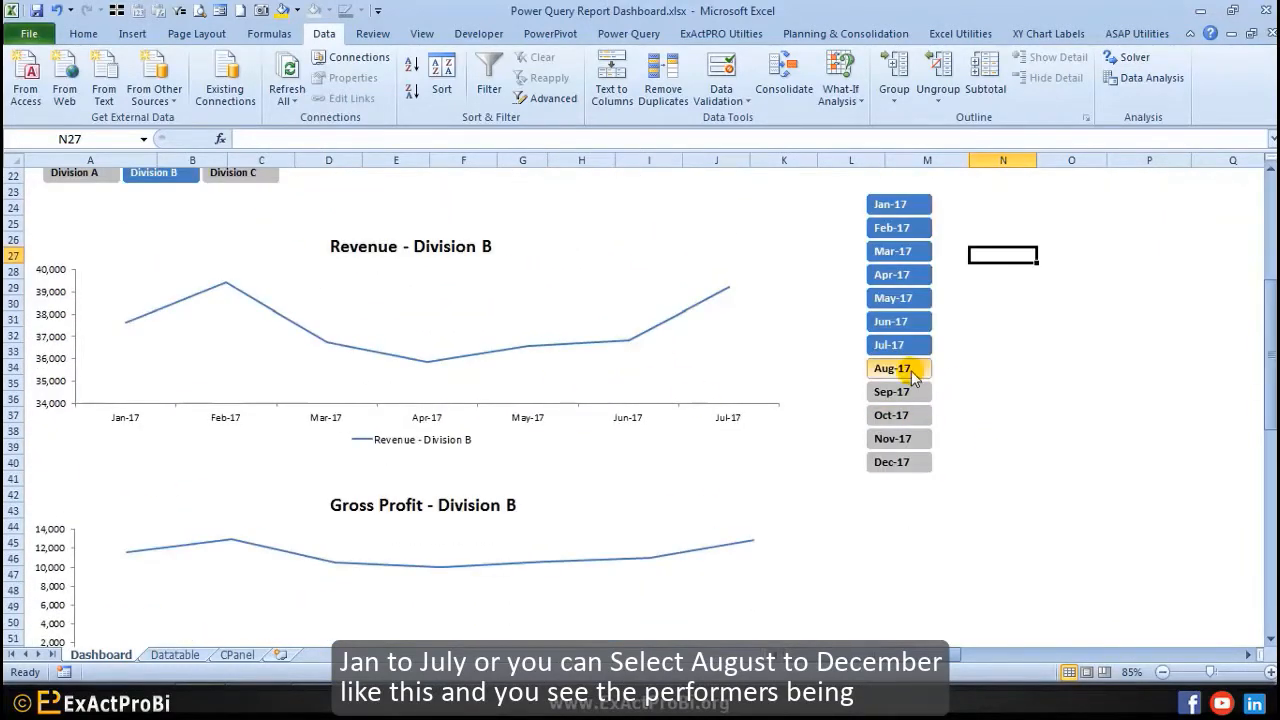
Step: Set the line charts' month filter to Aug-17 through Dec-17 and review the Division B charts
left_click_drag(912, 375, 913, 441)
scroll(1003, 420, "down", 7)
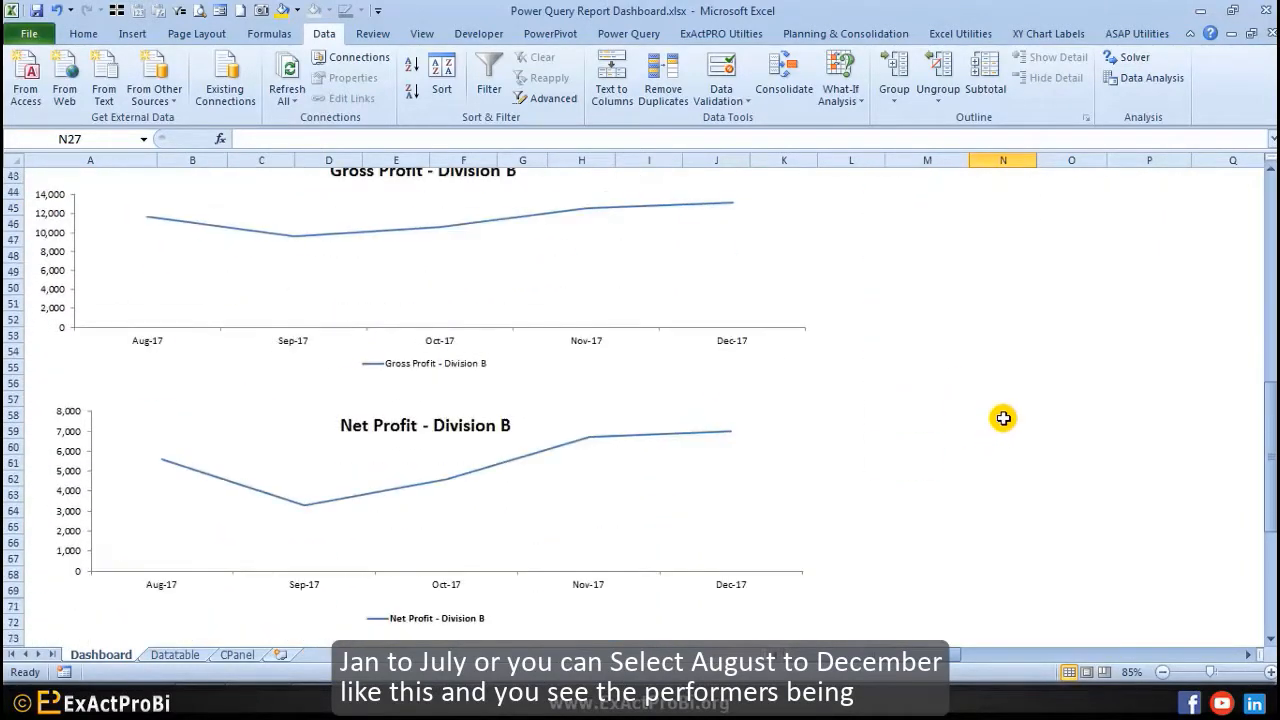
scroll(215, 320, "up", 6)
scroll(245, 330, "up", 6)
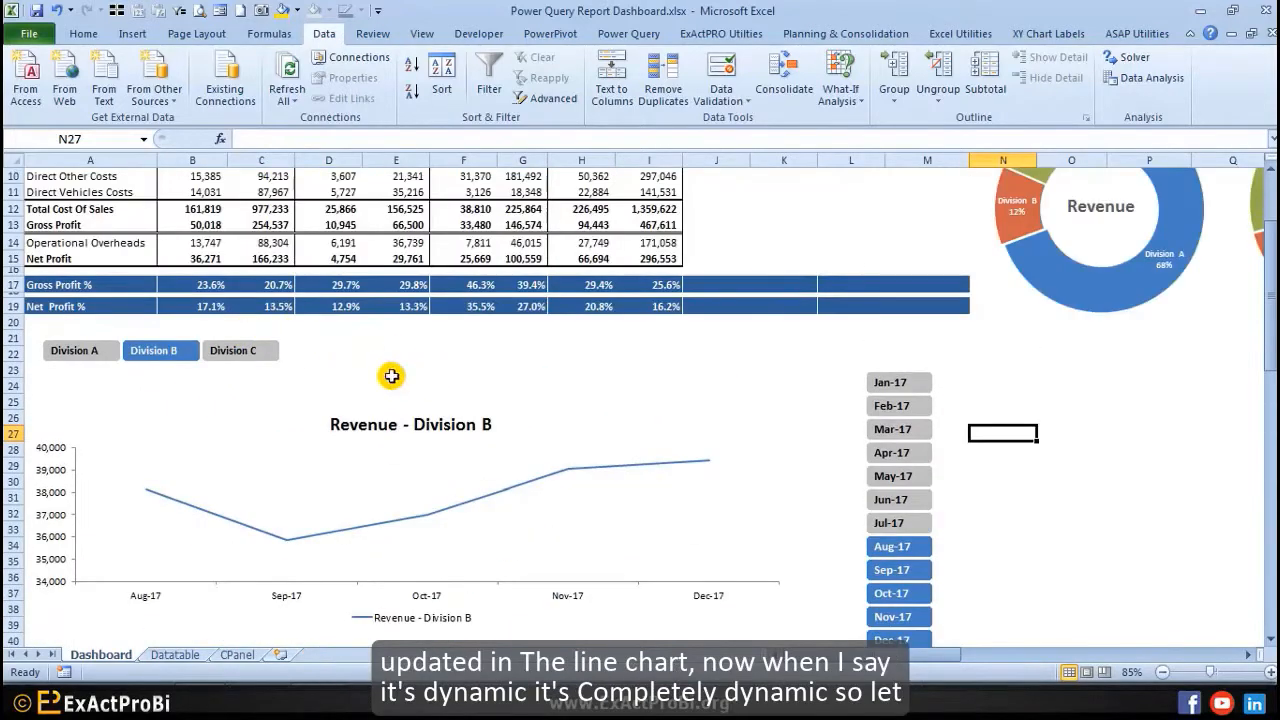
Step: Filter the line charts to Division C and return to the summary table, selecting cell J8
left_click(250, 351)
scroll(400, 330, "up", 3)
left_click(745, 274)
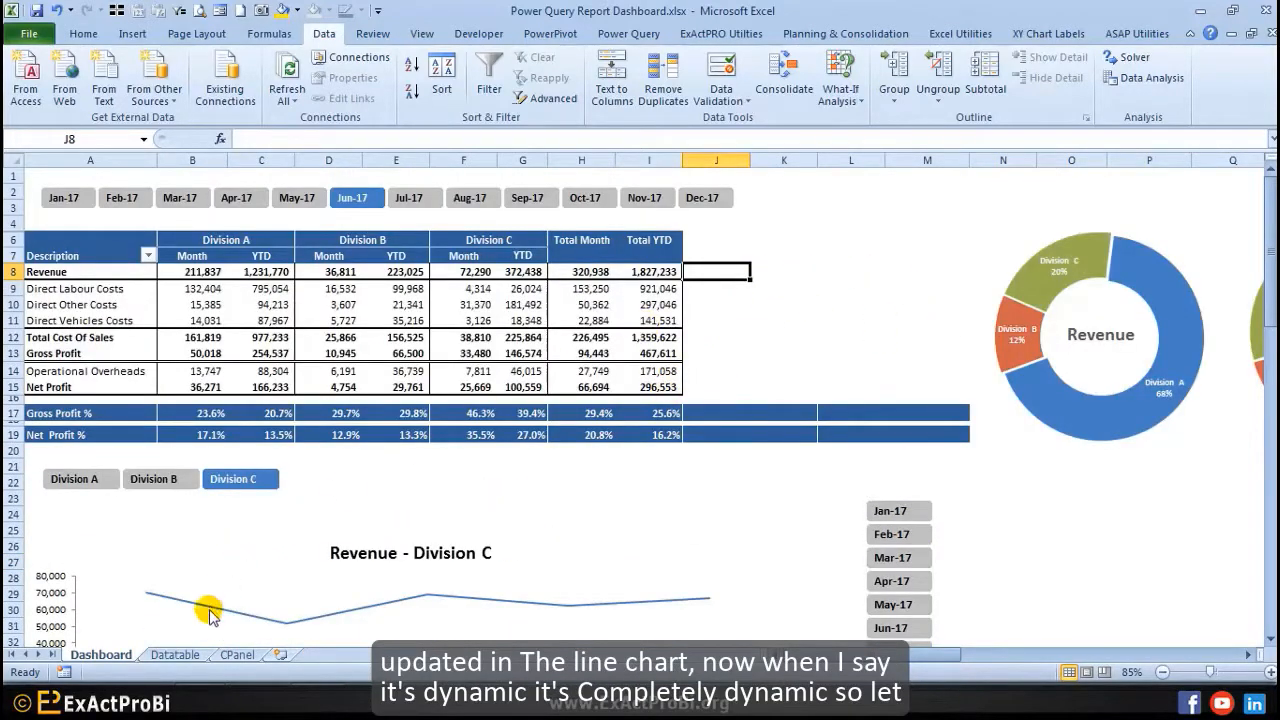
Step: Open the Datatable sheet and check which divisions the consolidated query table contains, leaving its Division filter unchanged
left_click(175, 655)
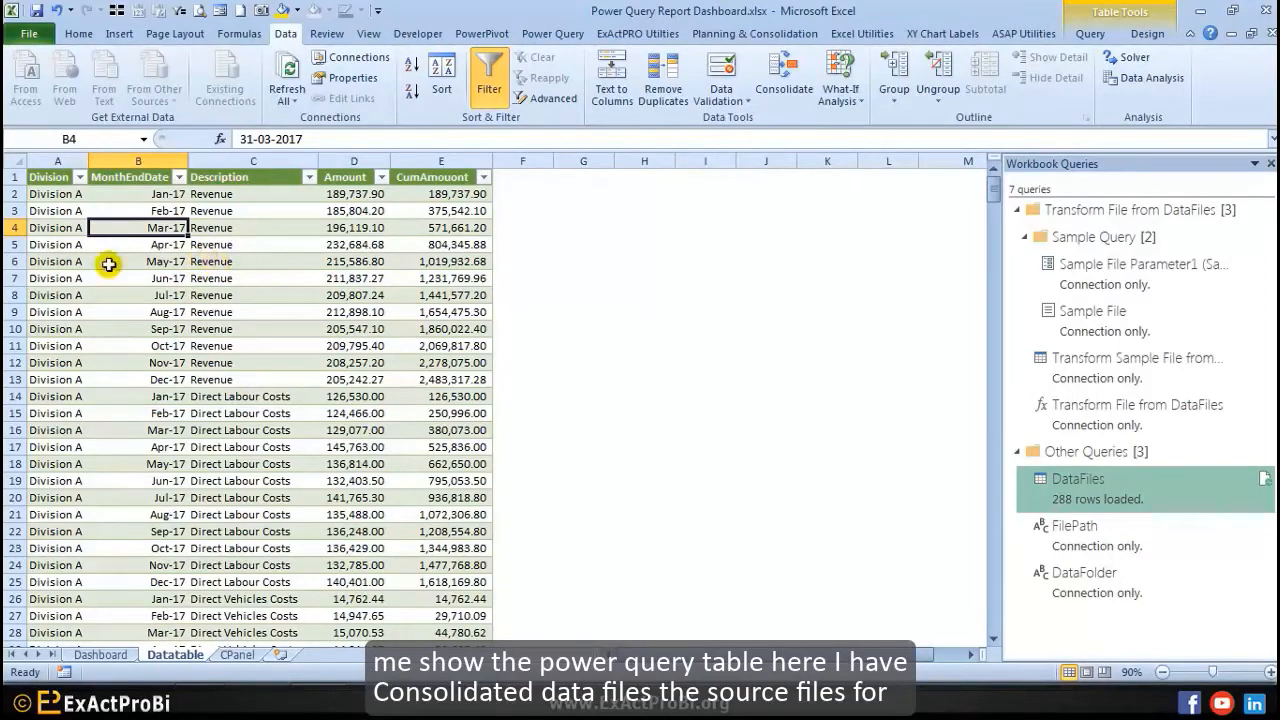
left_click(79, 177)
left_click(418, 337)
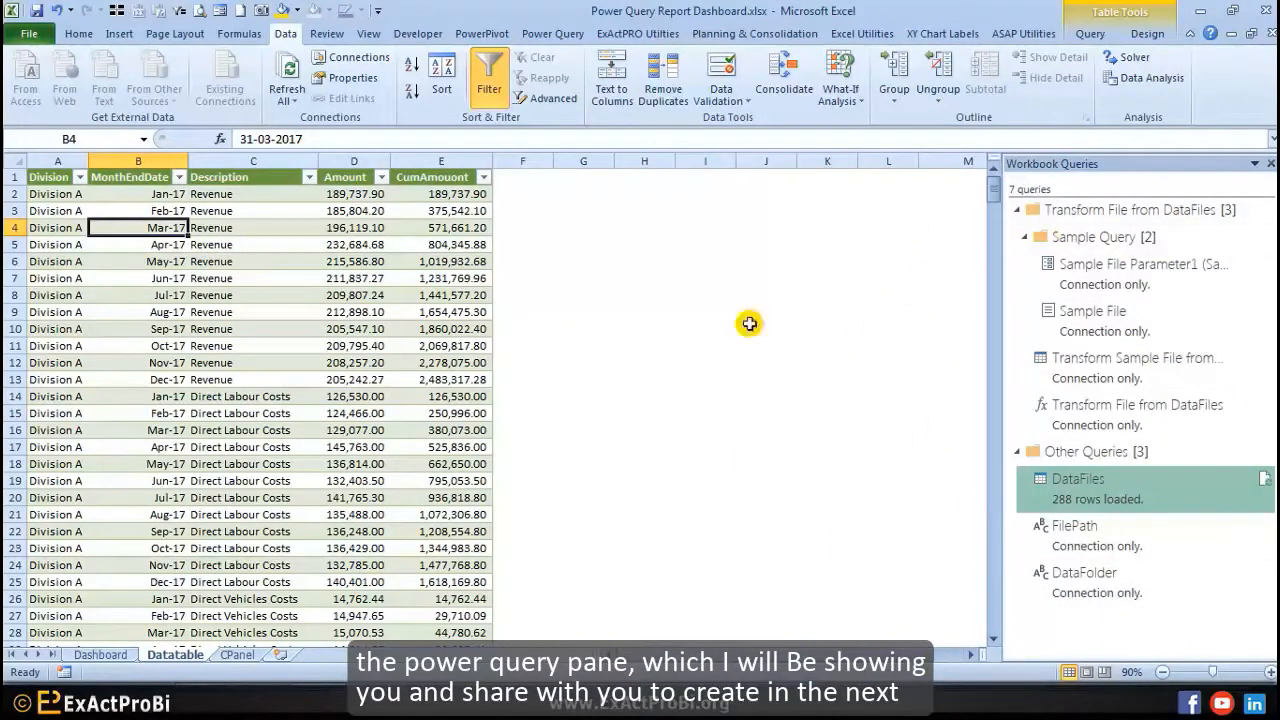
left_click(290, 327)
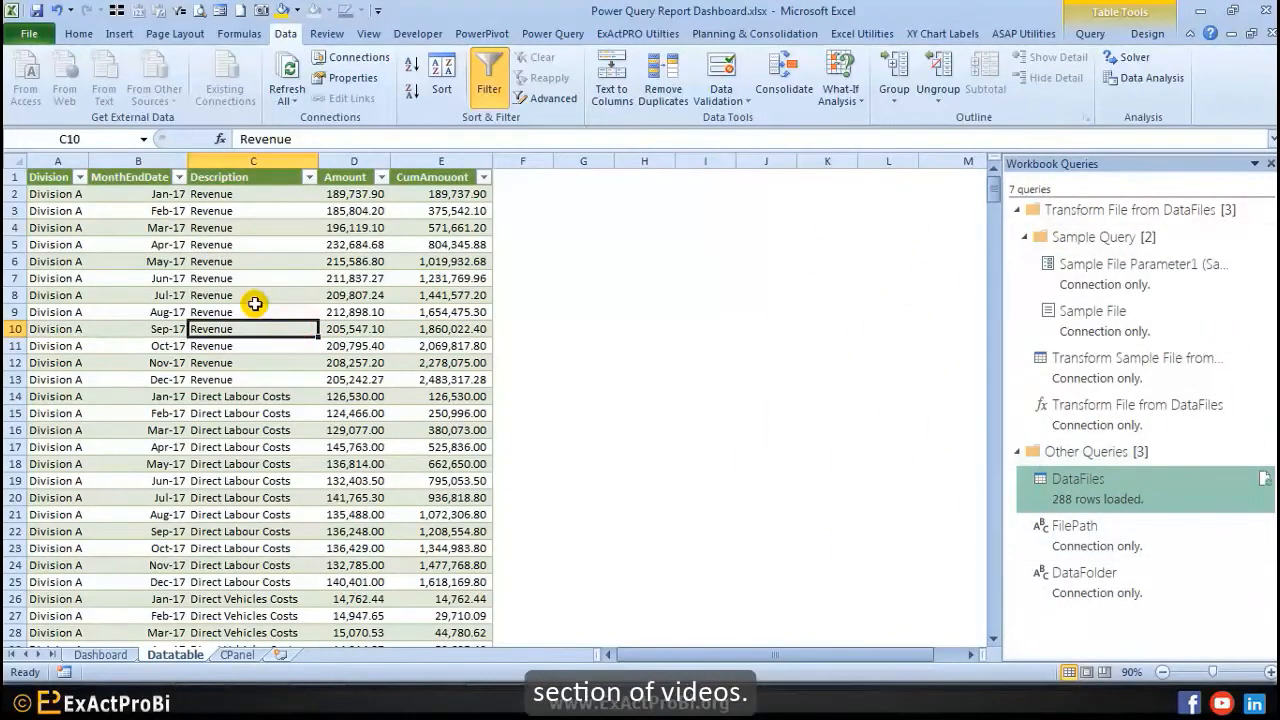
left_click(104, 243)
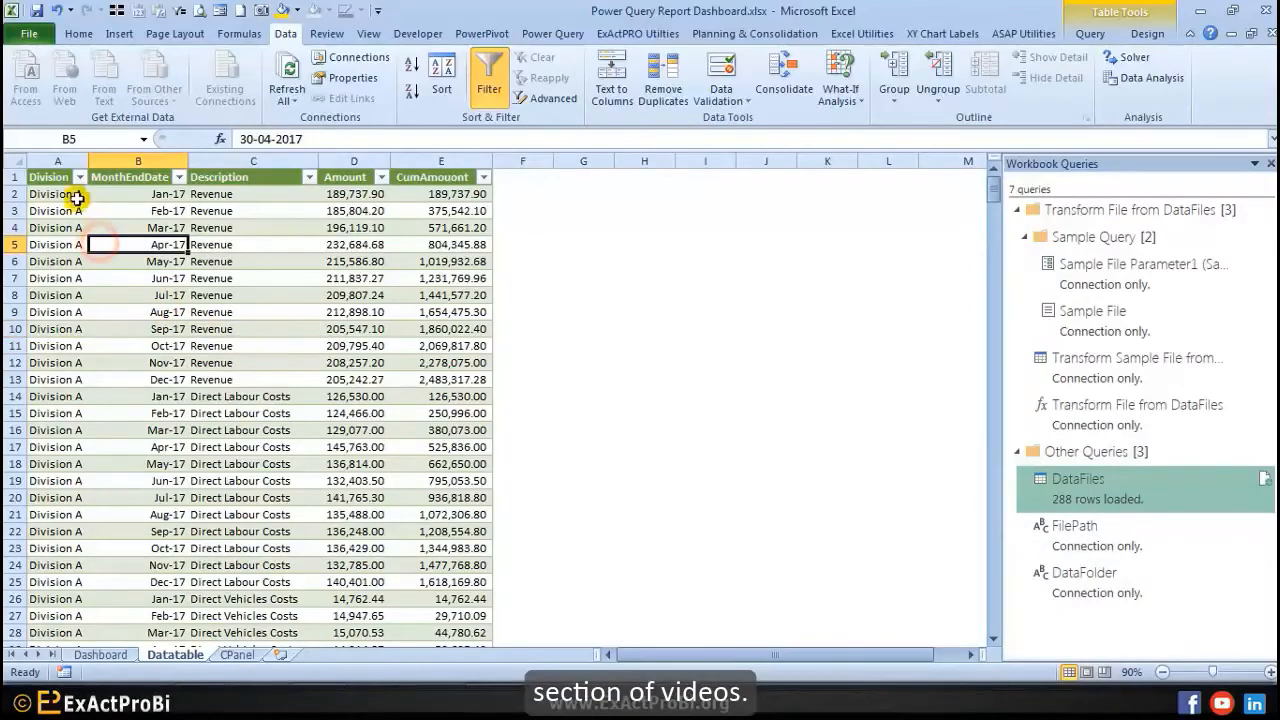
left_click(79, 177)
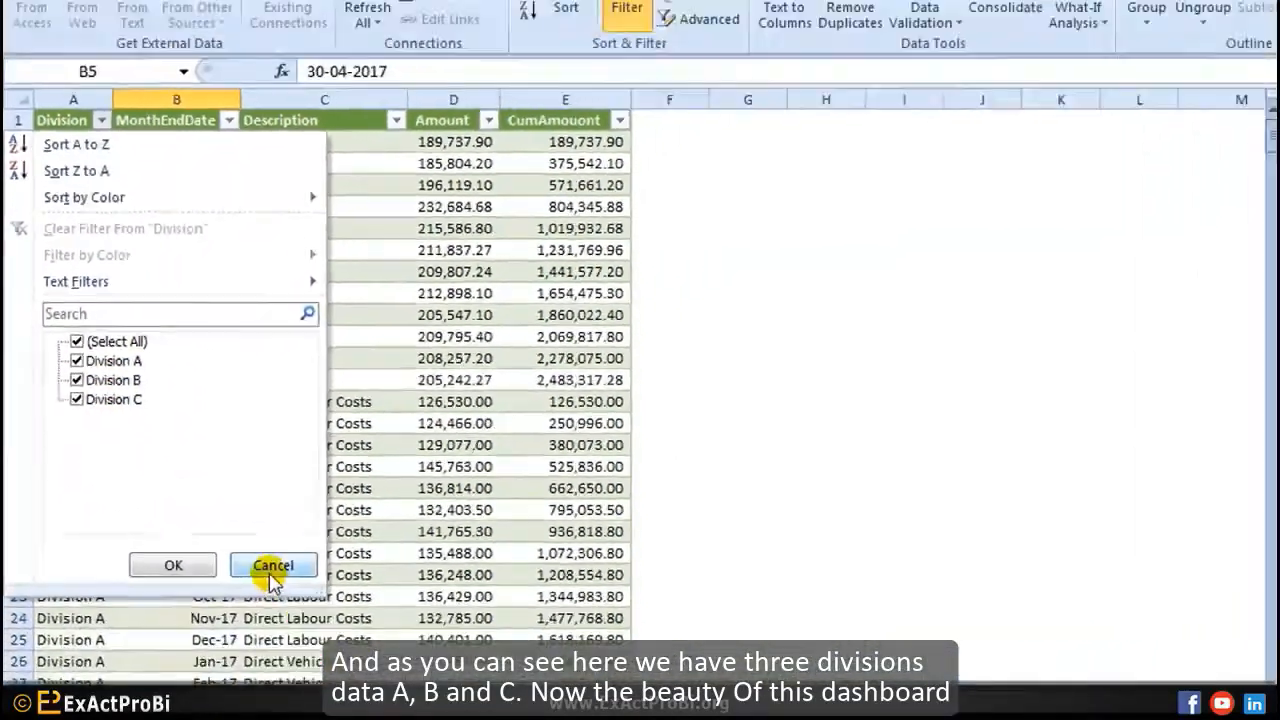
left_click(400, 652)
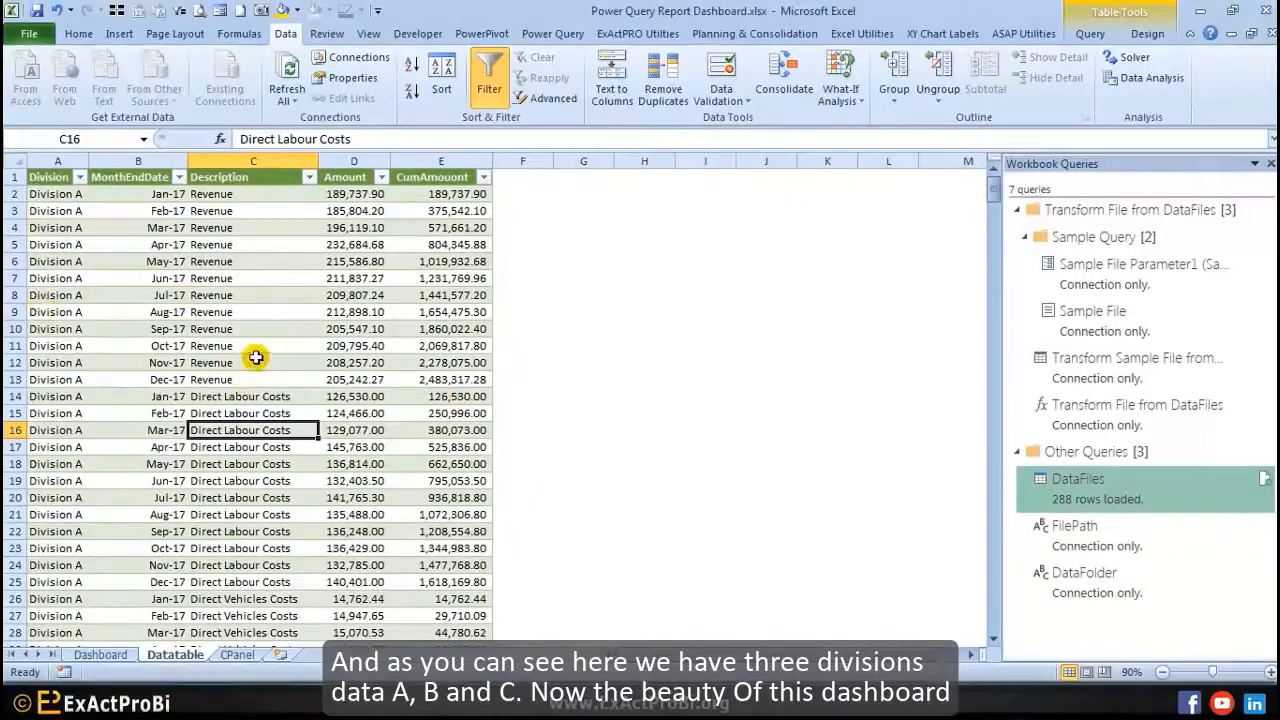
Step: Return to the Dashboard sheet, switch to File Explorer and select Division D PL.xlsx and Division E PL.xlsx in the Additional Divisions folder
left_click(105, 655)
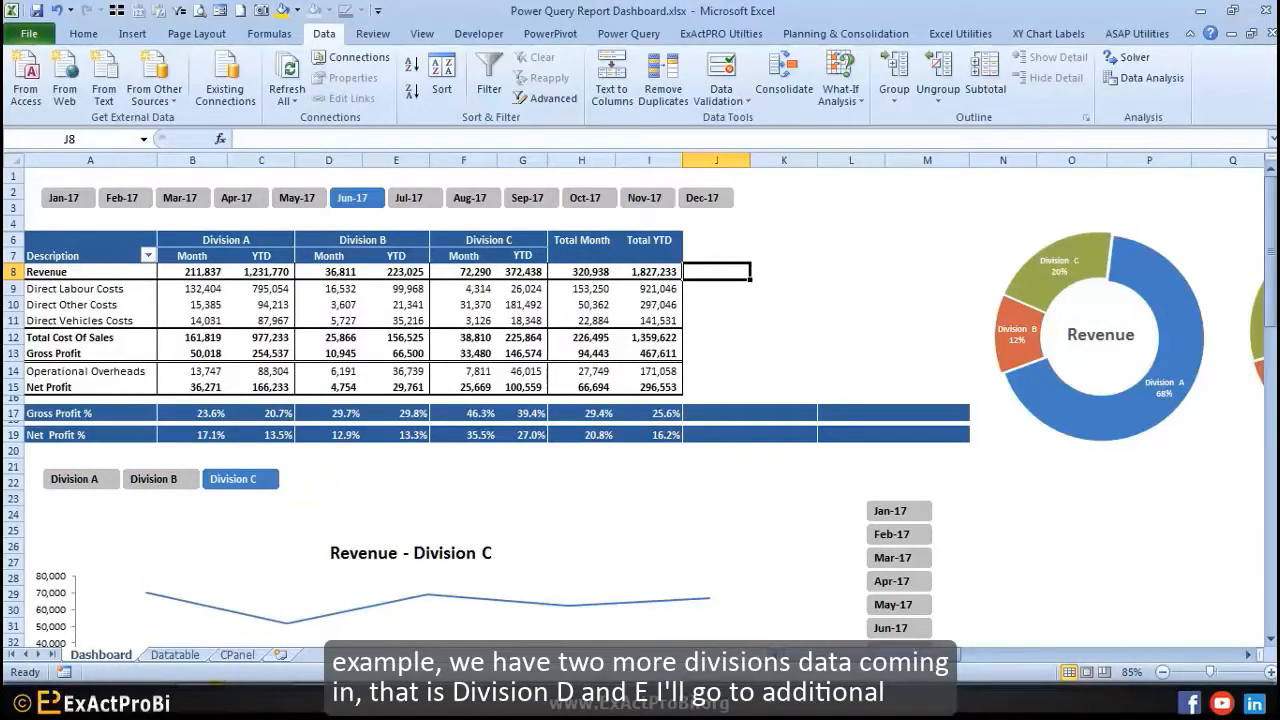
left_click(197, 636)
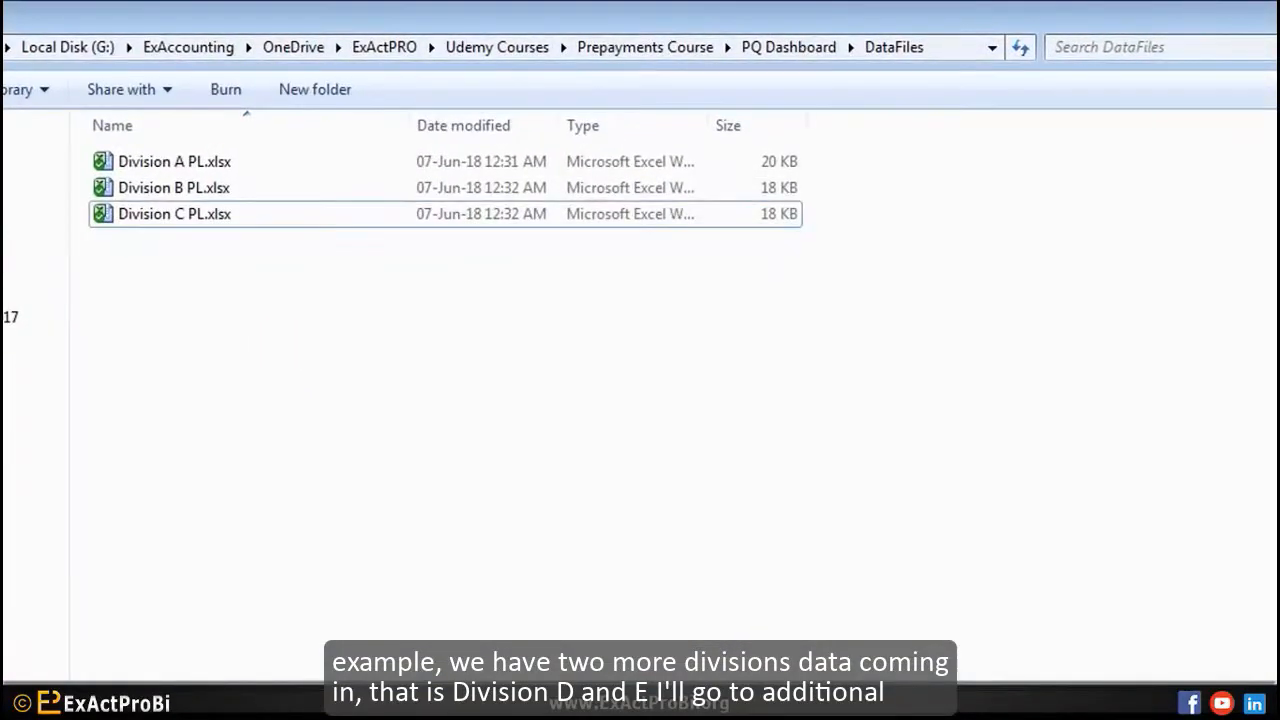
key("BackSpace")
double_click(160, 163)
left_click(170, 190)
left_click(190, 160, "shift")
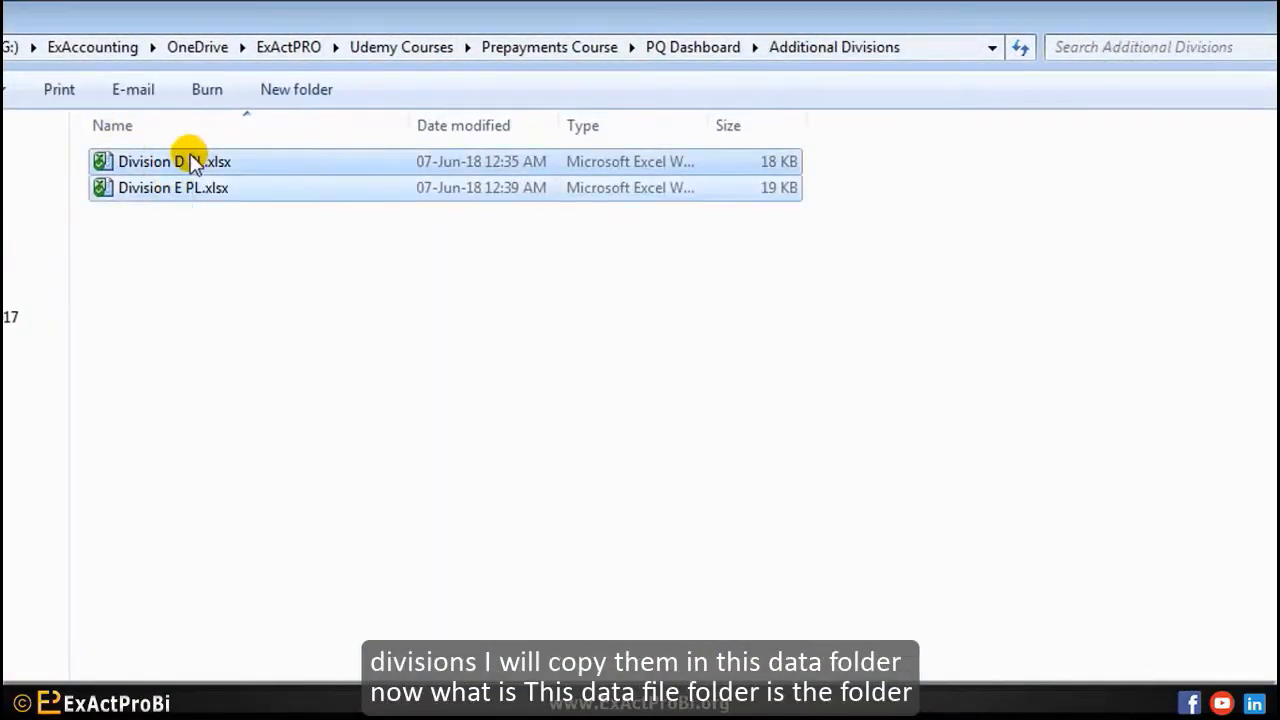
Step: Paste copies of the Division D and Division E workbooks into the DataFiles folder
key("BackSpace")
left_click(200, 189)
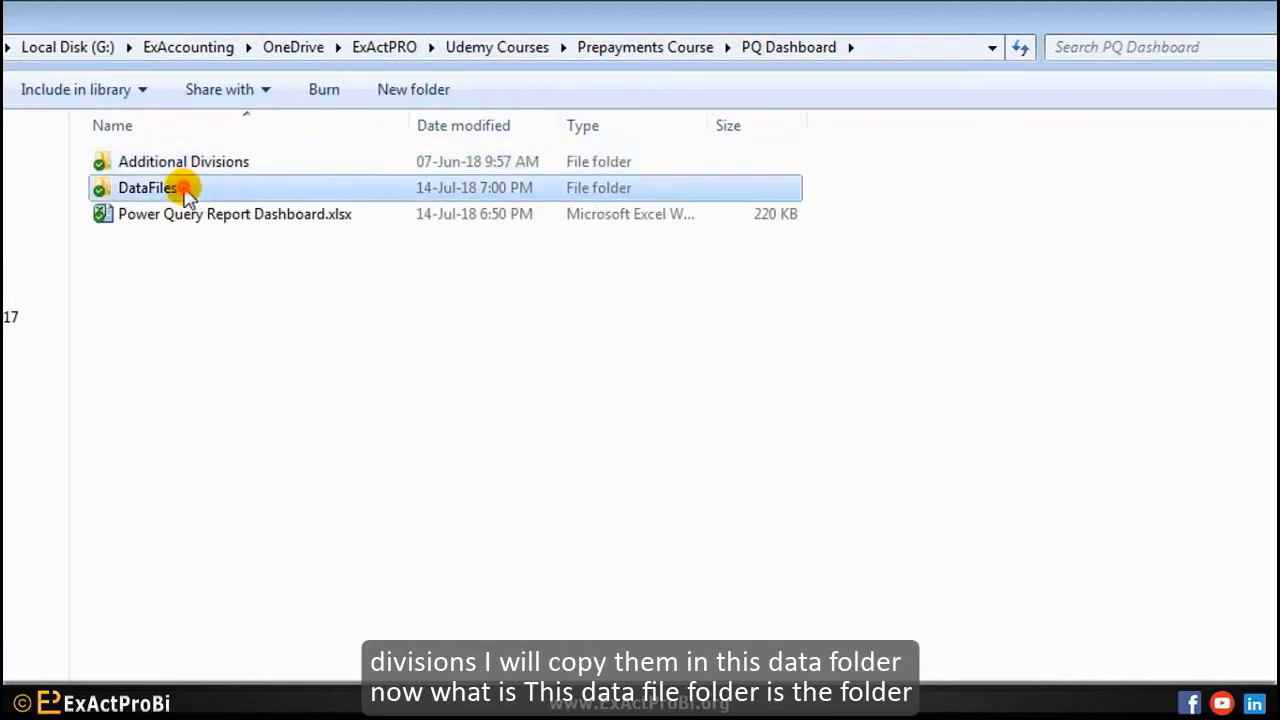
double_click(200, 189)
right_click(147, 280)
left_click(217, 485)
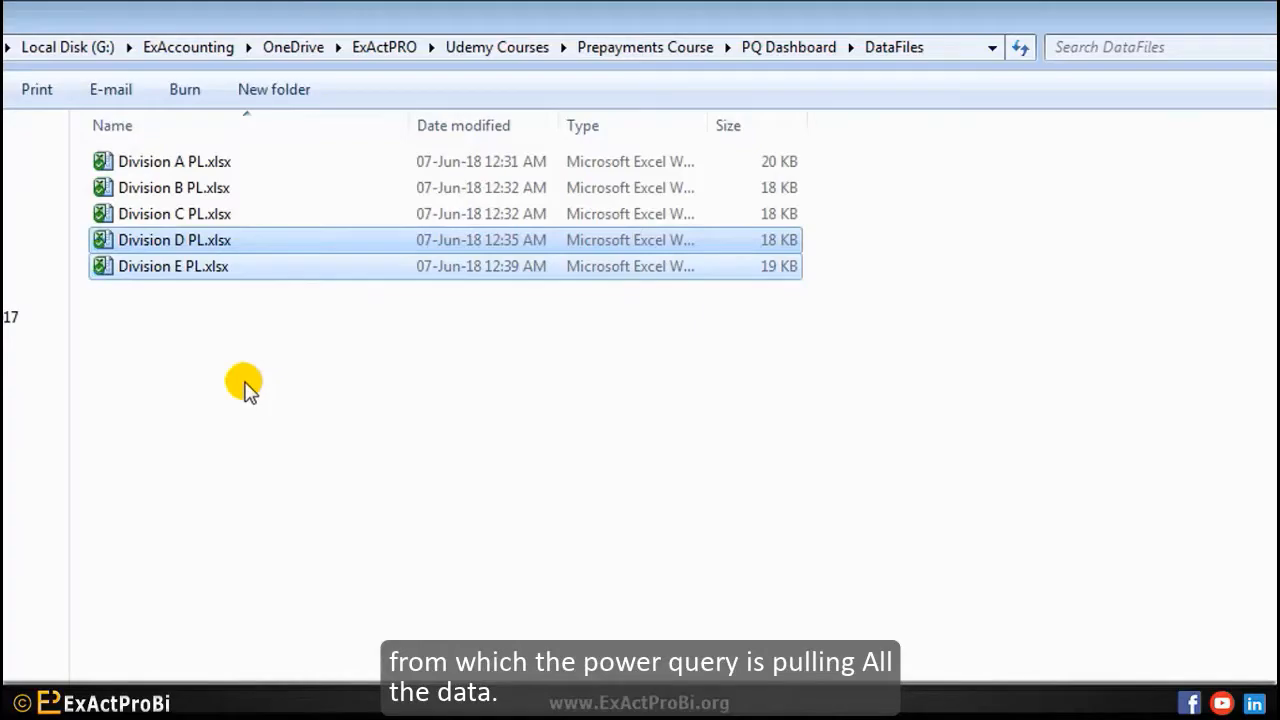
left_click(185, 388)
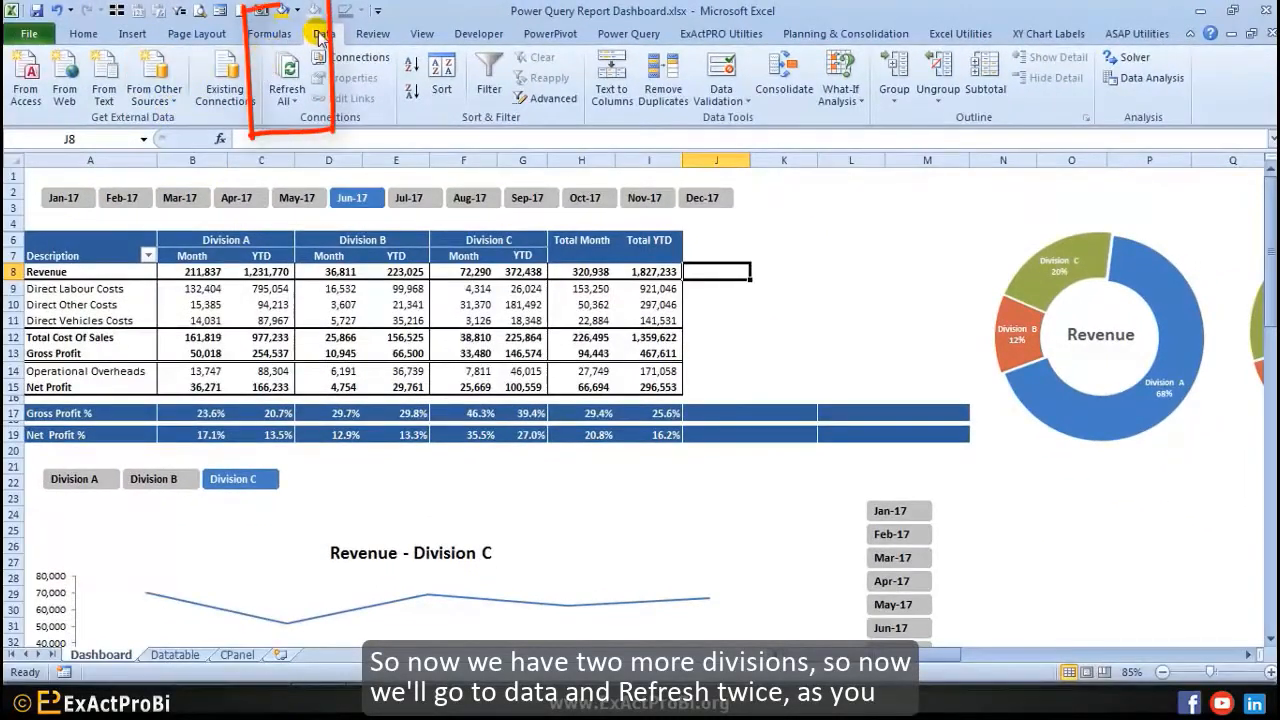
Step: Switch back to Excel, refresh all the workbook data twice and check the Division D and Division E columns in the summary table
left_click(289, 67)
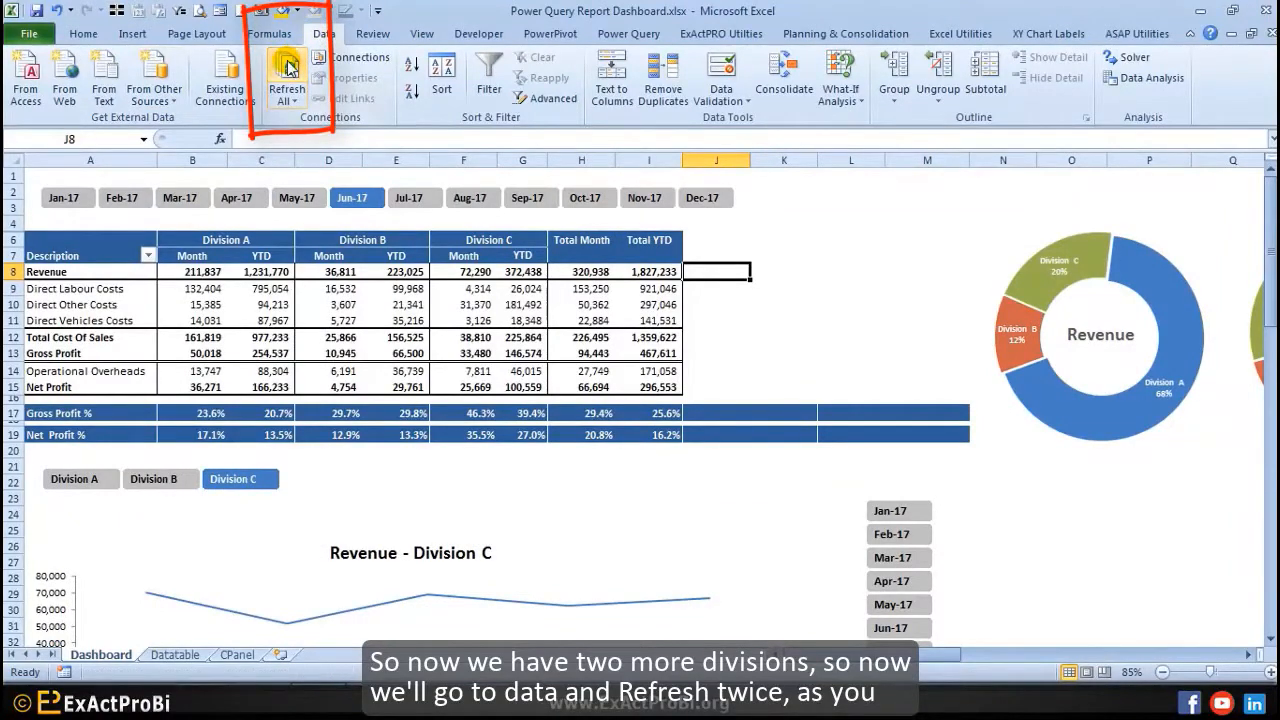
left_click(289, 67)
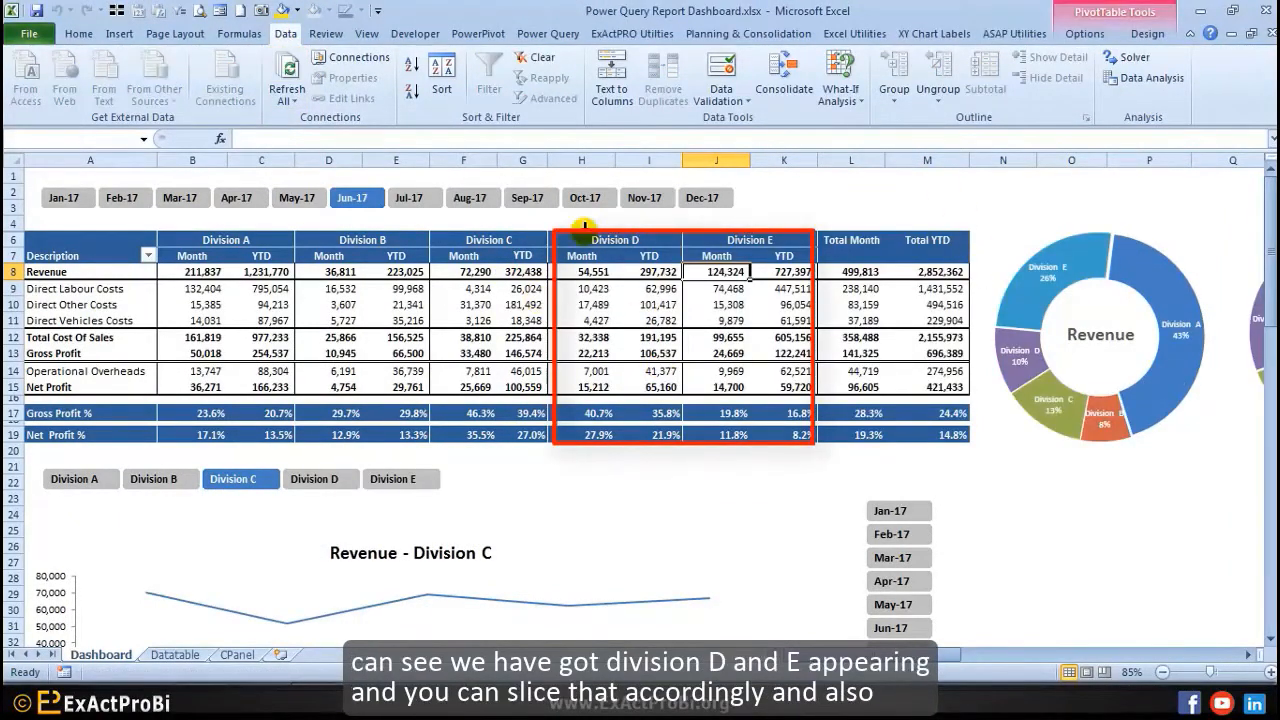
left_click(606, 241)
left_click(716, 241)
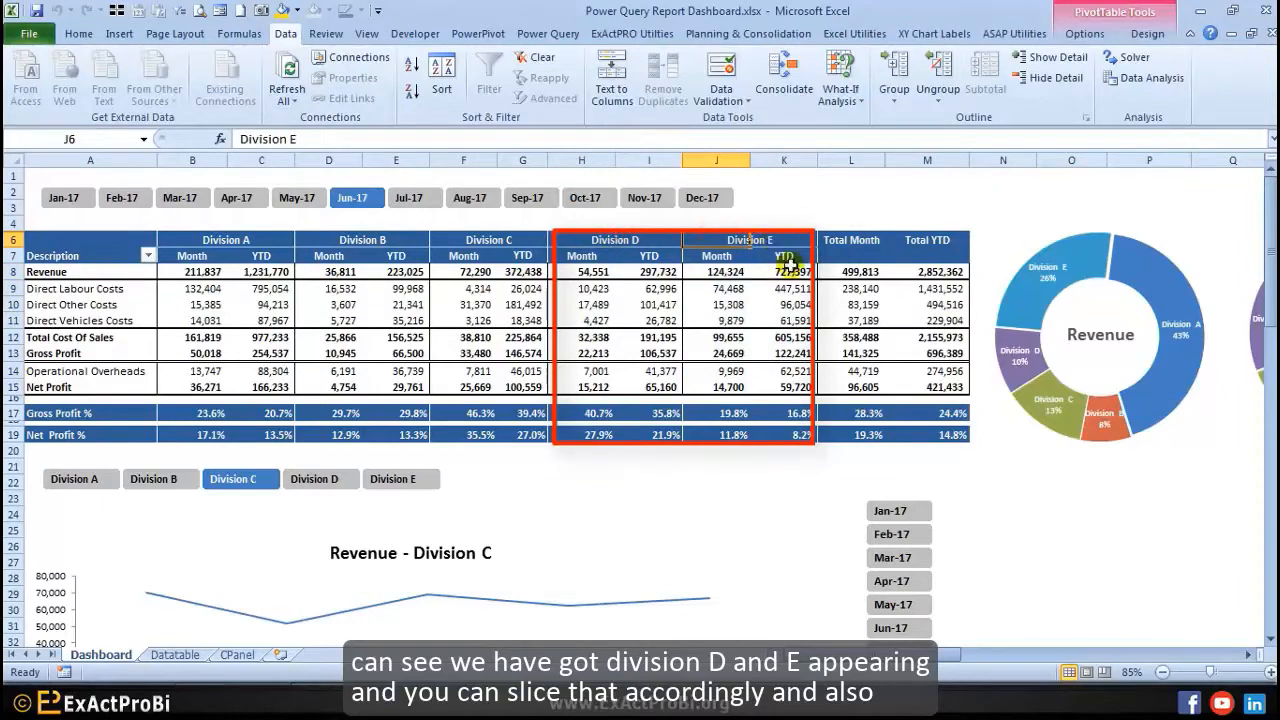
Step: Step the summary month filter to Aug-17 and on to Oct-17, and review the revenue, gross profit and net profit doughnut charts
left_click(476, 198)
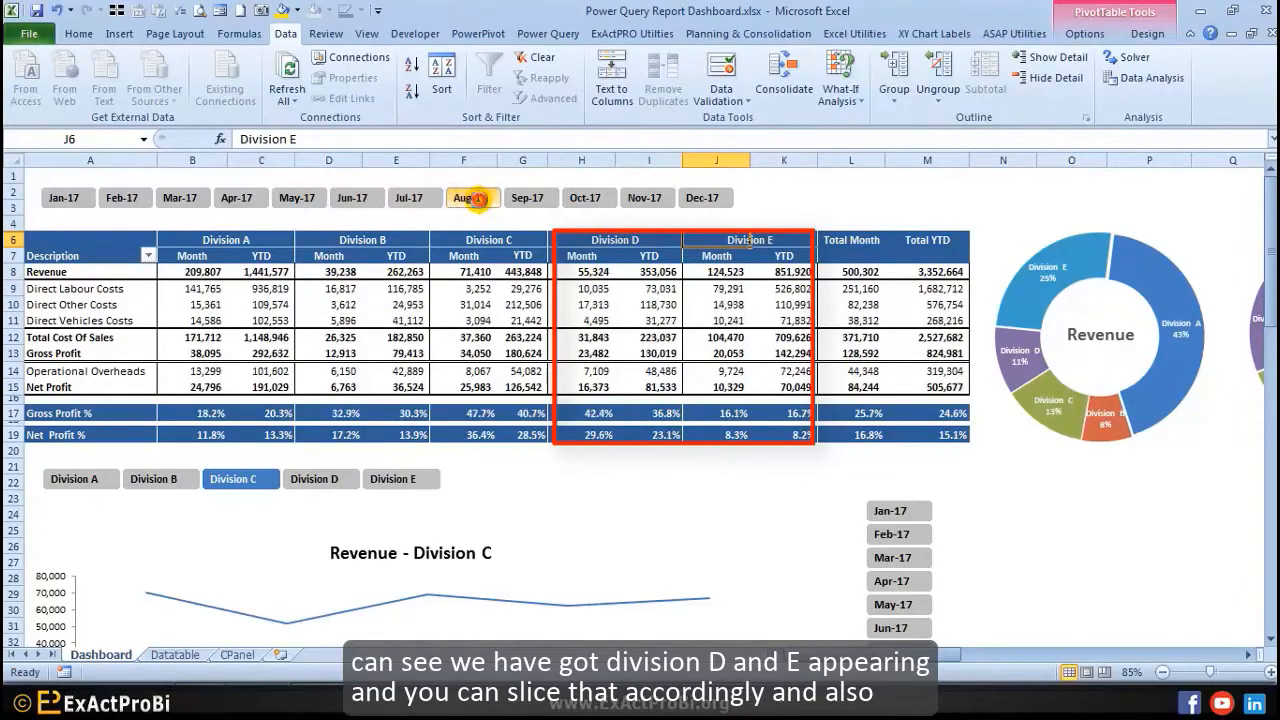
left_click(585, 198)
left_click_drag(870, 656, 945, 660)
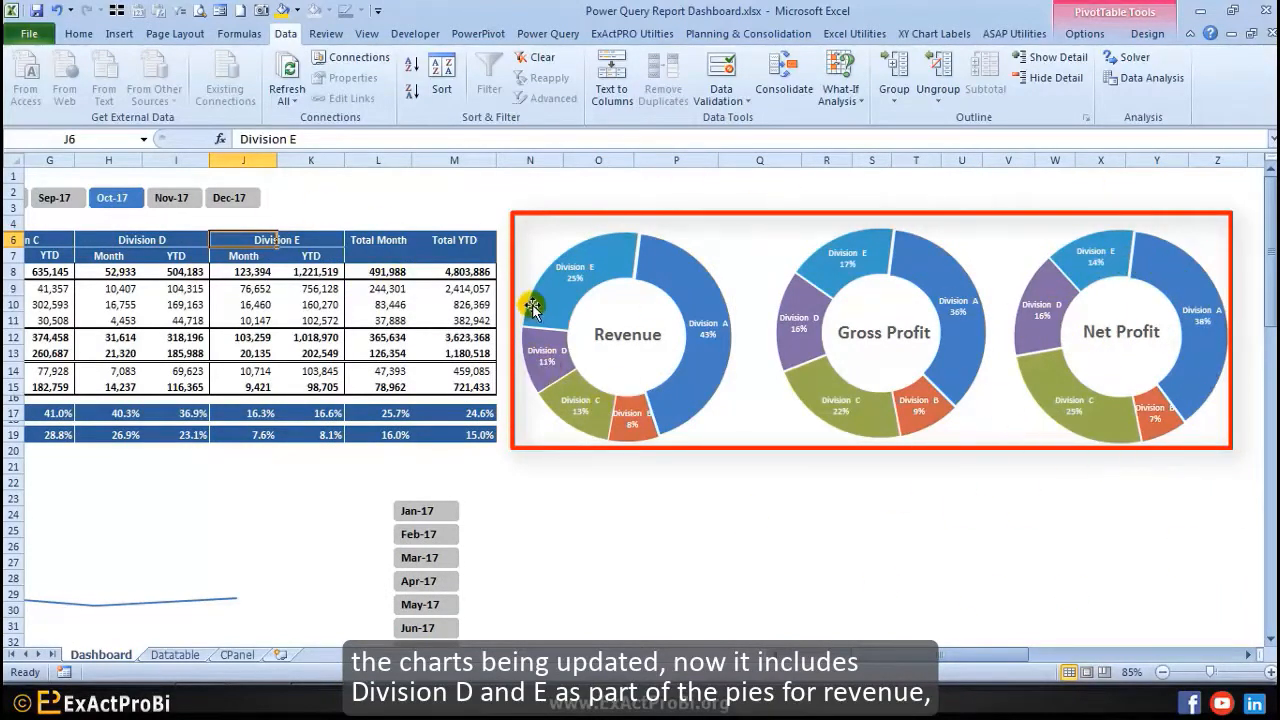
Step: Filter the dashboard line charts by Division D and on to Division E to check the newly added divisions
left_click_drag(965, 655, 820, 655)
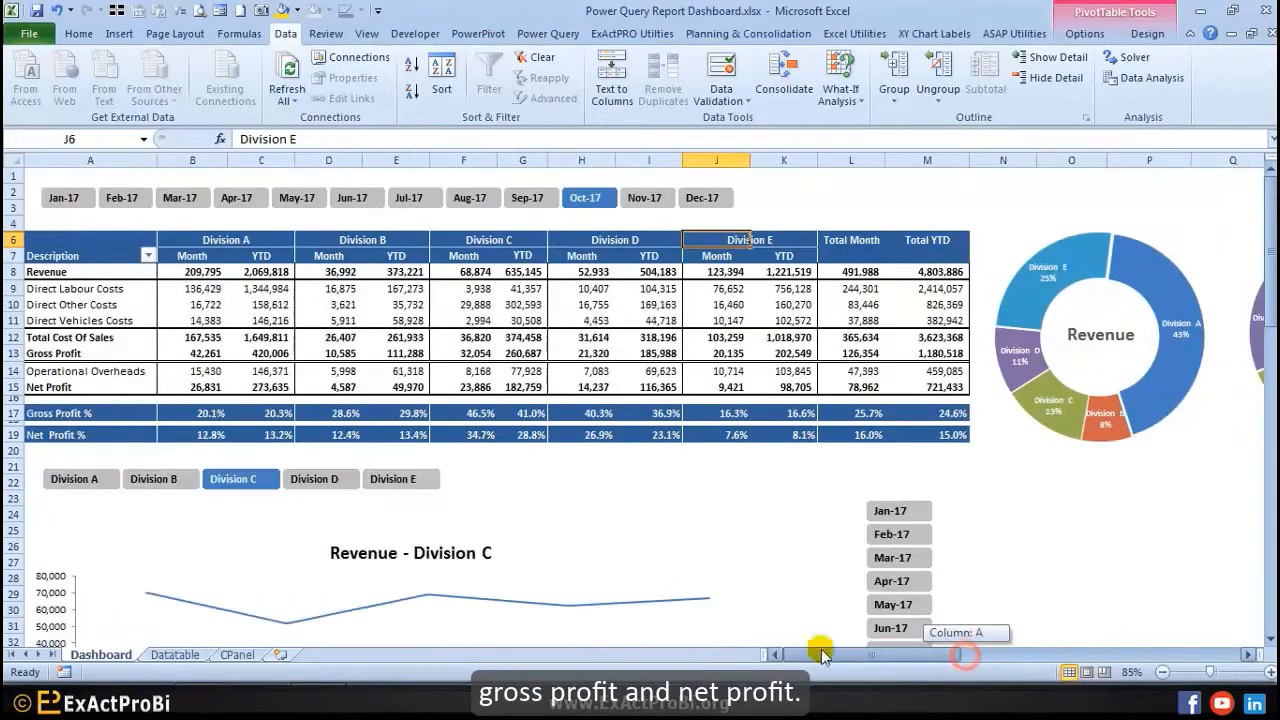
scroll(450, 490, "down", 3)
left_click(314, 350)
left_click(392, 352)
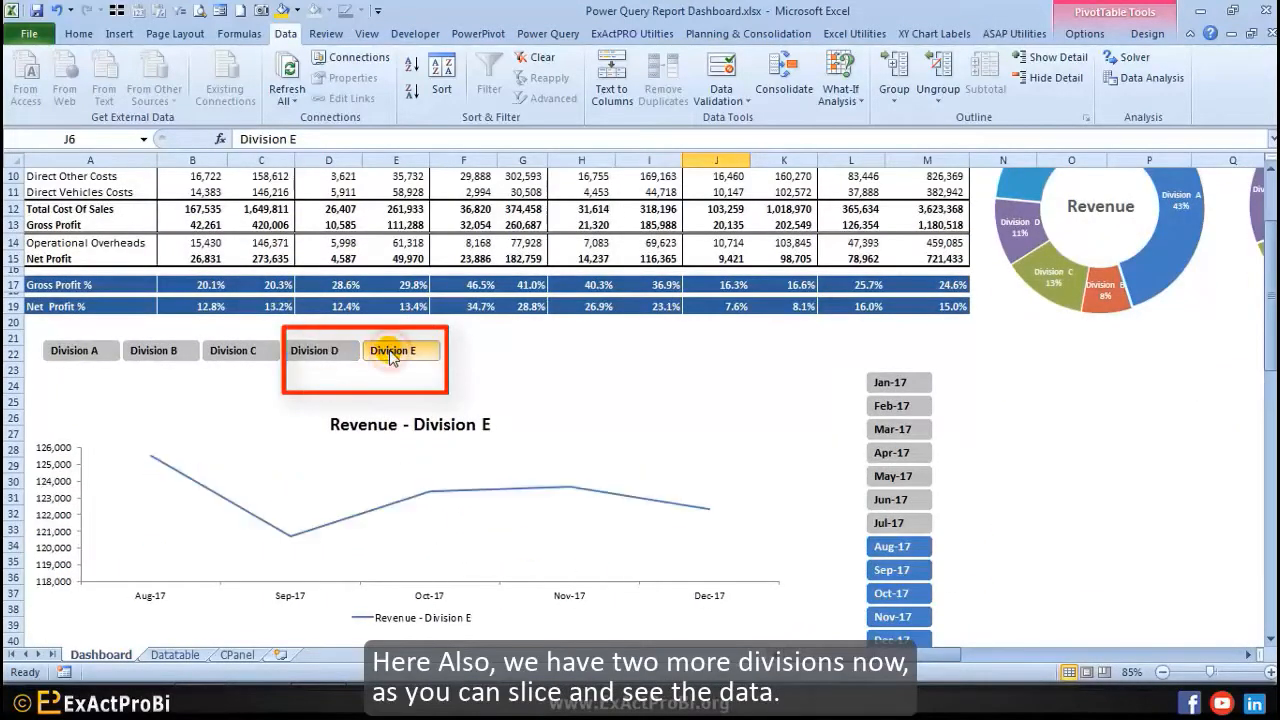
Step: Switch the division filter through A, B, C and back to E, and review the gross profit and net profit line charts
scroll(380, 355, "down", 2)
left_click(98, 251)
left_click(168, 252)
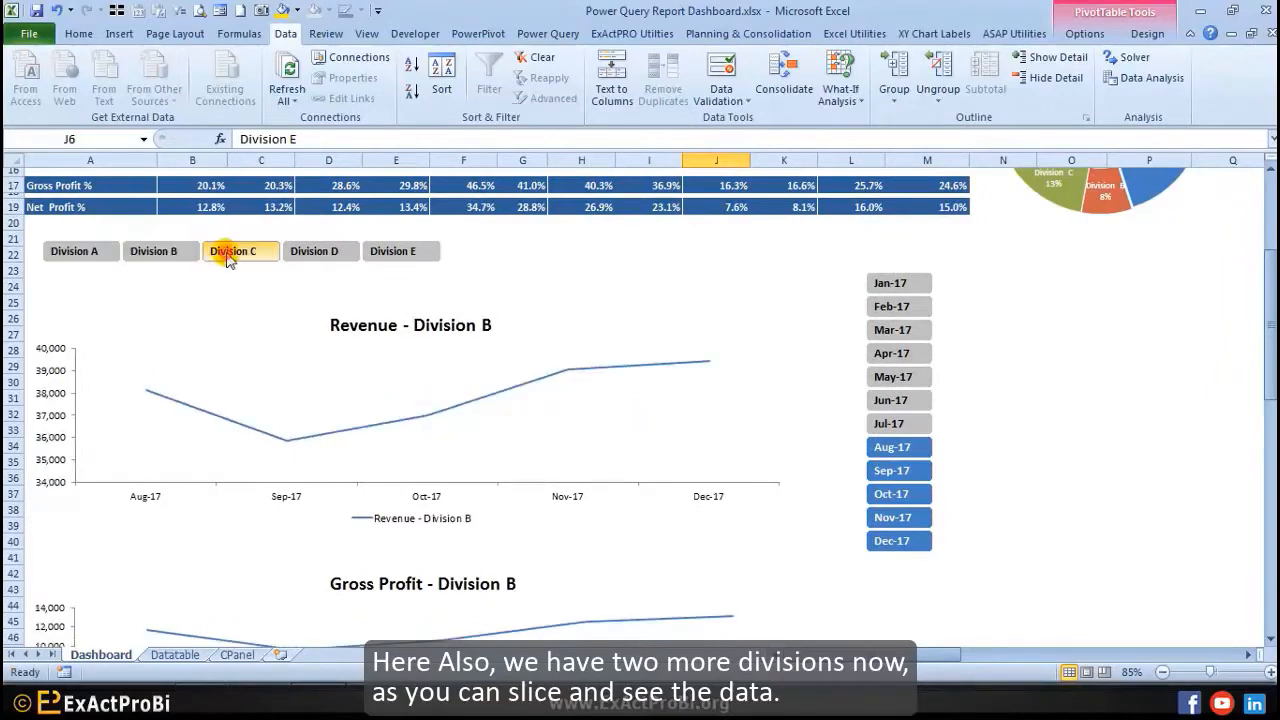
left_click(228, 255)
left_click(392, 251)
scroll(503, 366, "down", 9)
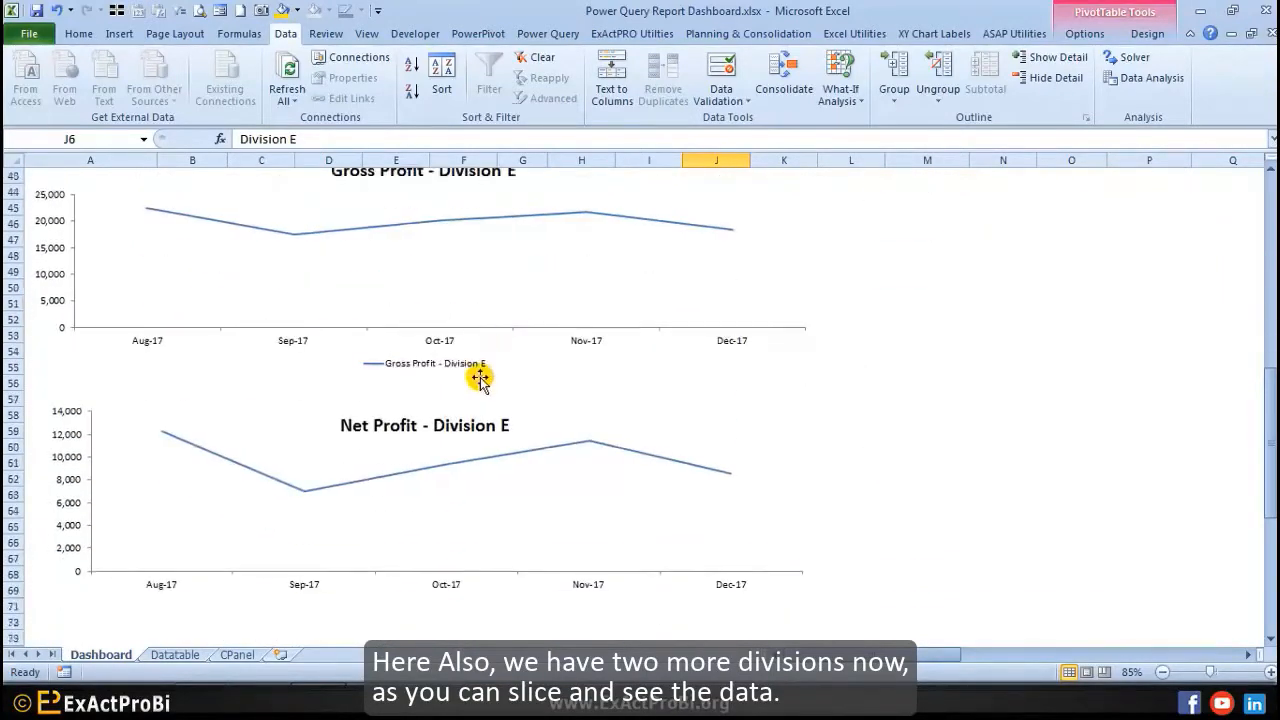
scroll(478, 372, "up", 15)
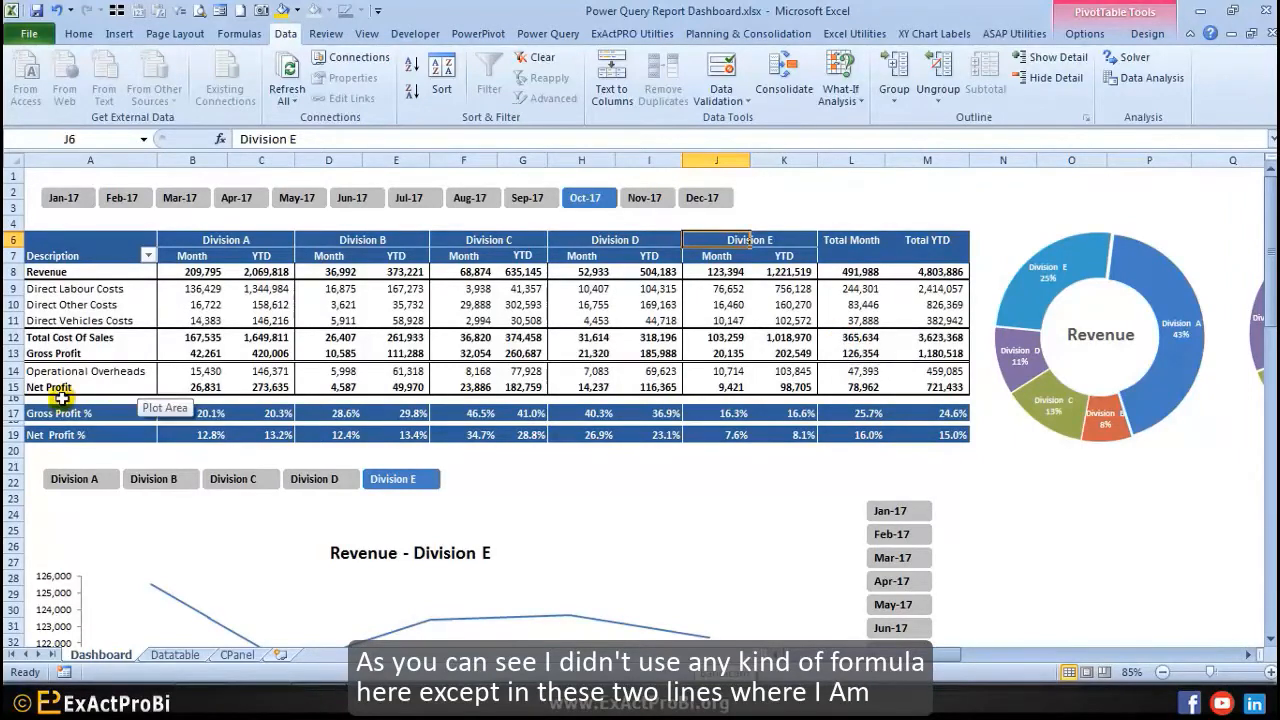
Step: Inspect the formulas in the Gross Profit % and Net Profit % rows for Division A and Division B
left_click_drag(55, 412, 280, 434)
left_click(195, 413)
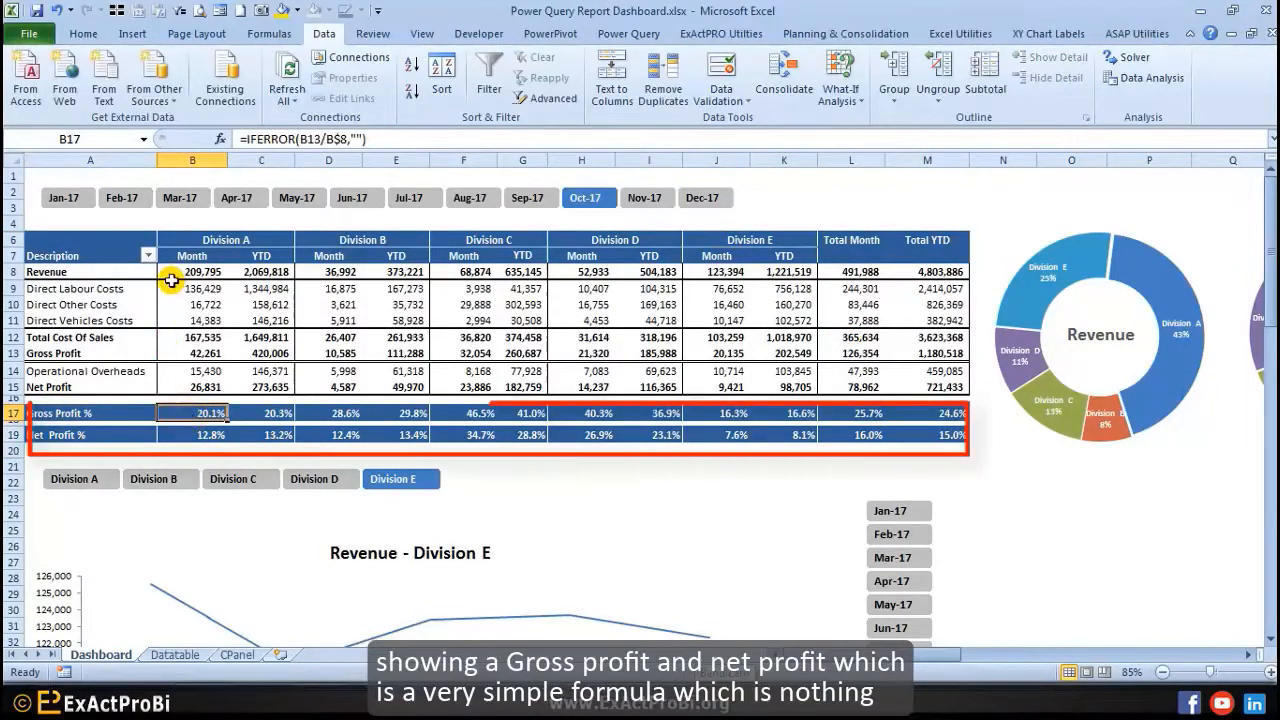
left_click(182, 435)
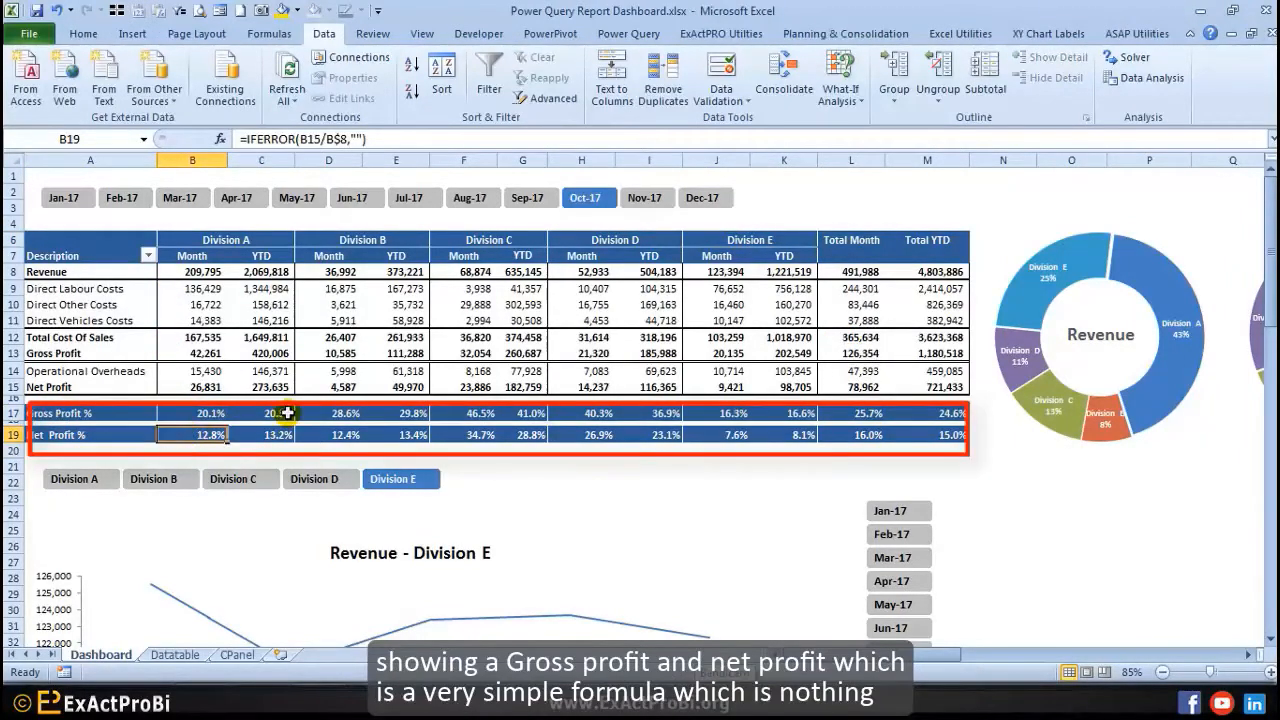
left_click(178, 413)
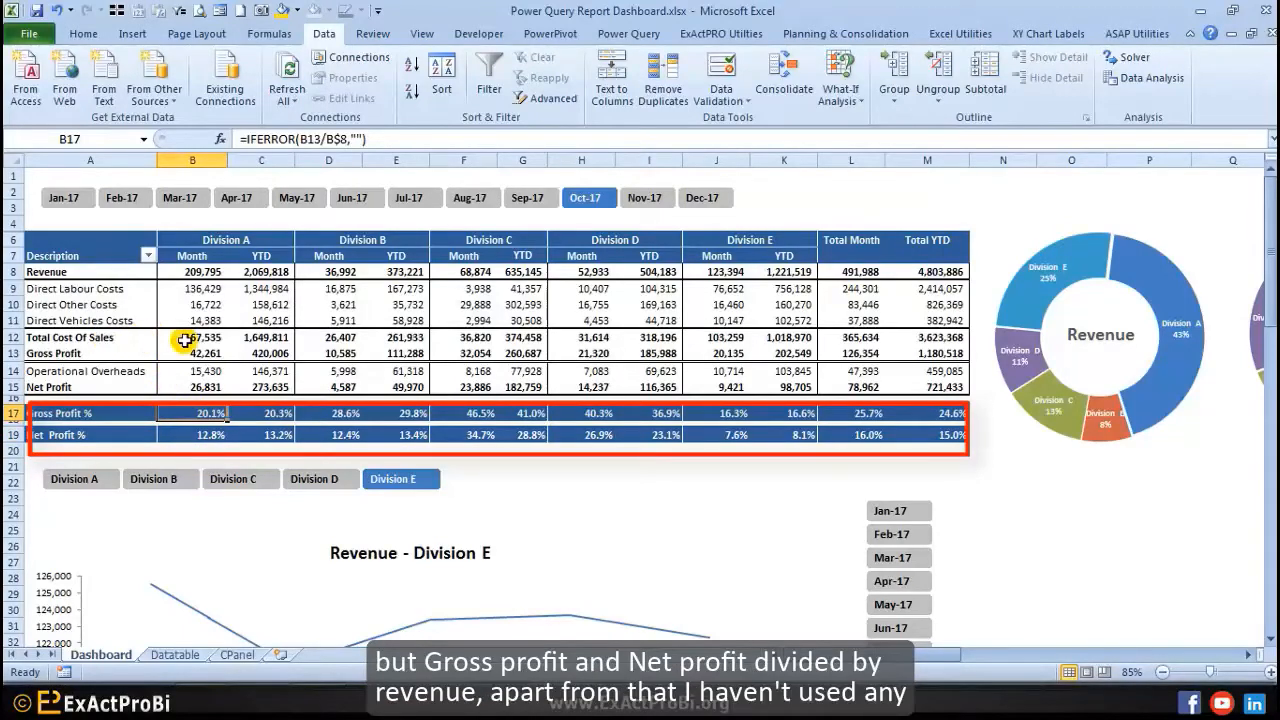
left_click(325, 433)
scroll(488, 428, "down", 3)
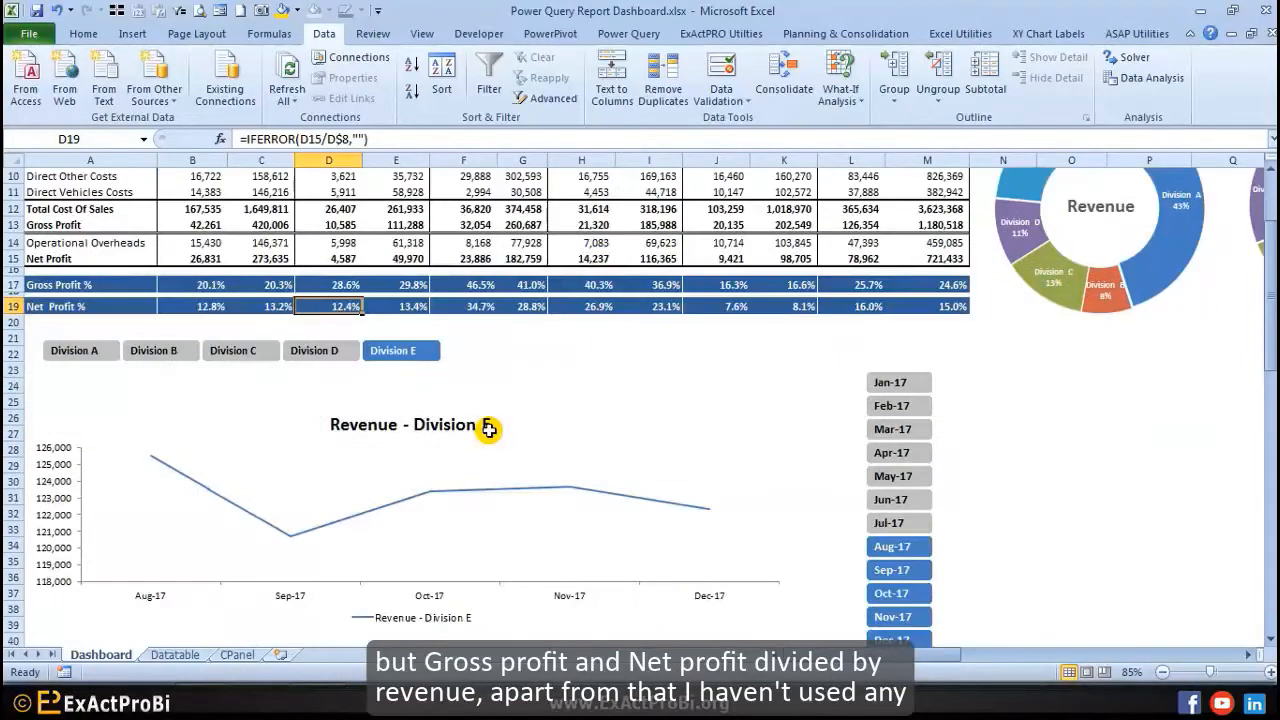
scroll(488, 428, "up", 3)
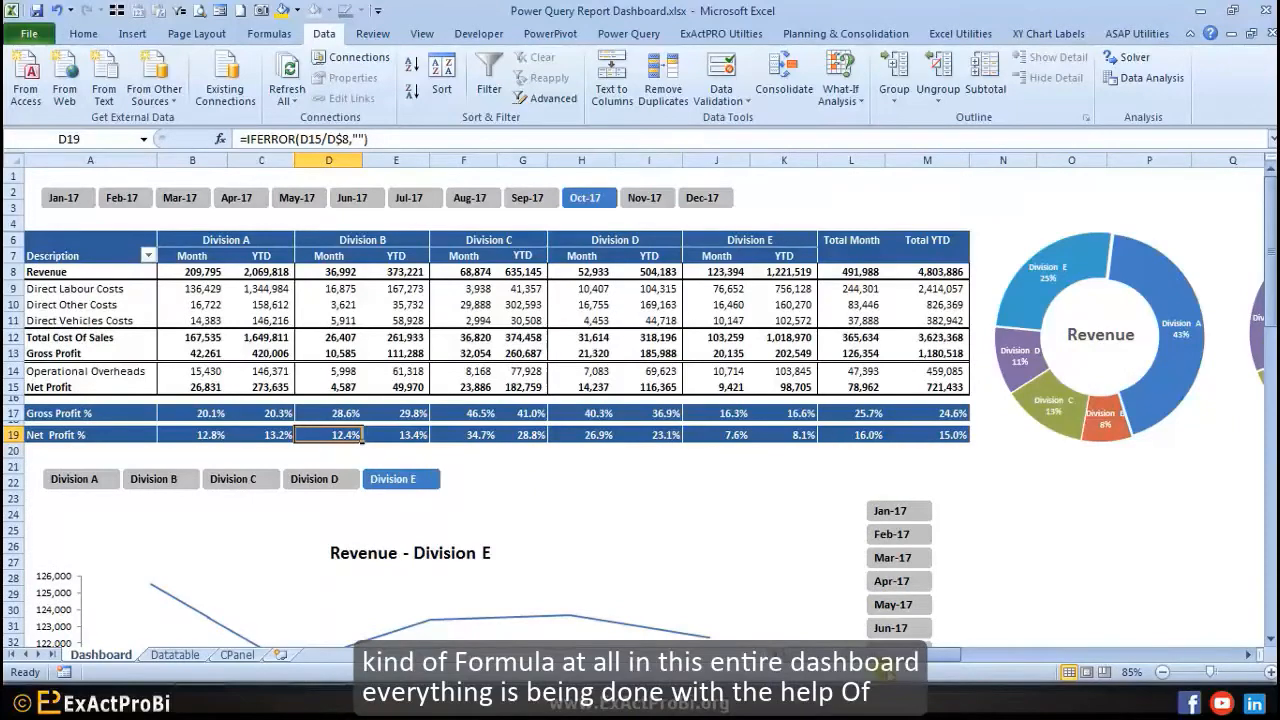
Step: Look at the Datatable sheet, return to the Dashboard sheet and filter the line charts to Division E
scroll(960, 668, "right", 3)
scroll(960, 668, "left", 3)
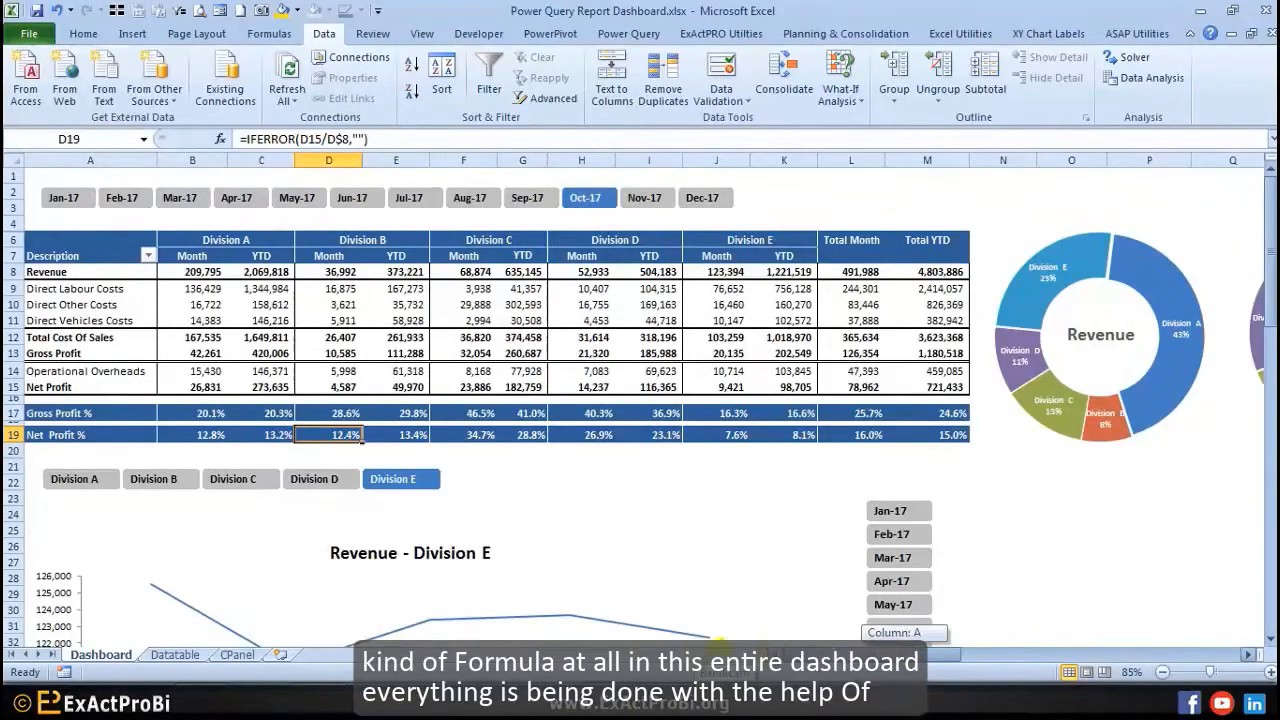
left_click(175, 654)
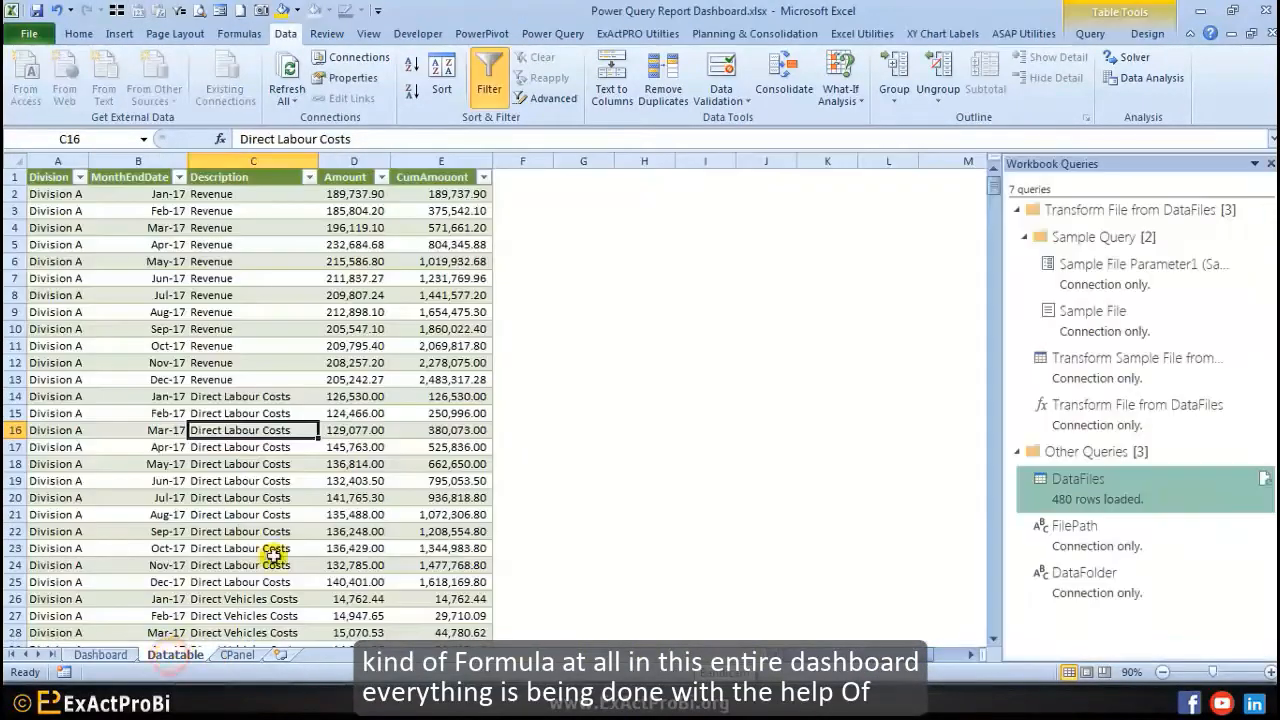
left_click(104, 654)
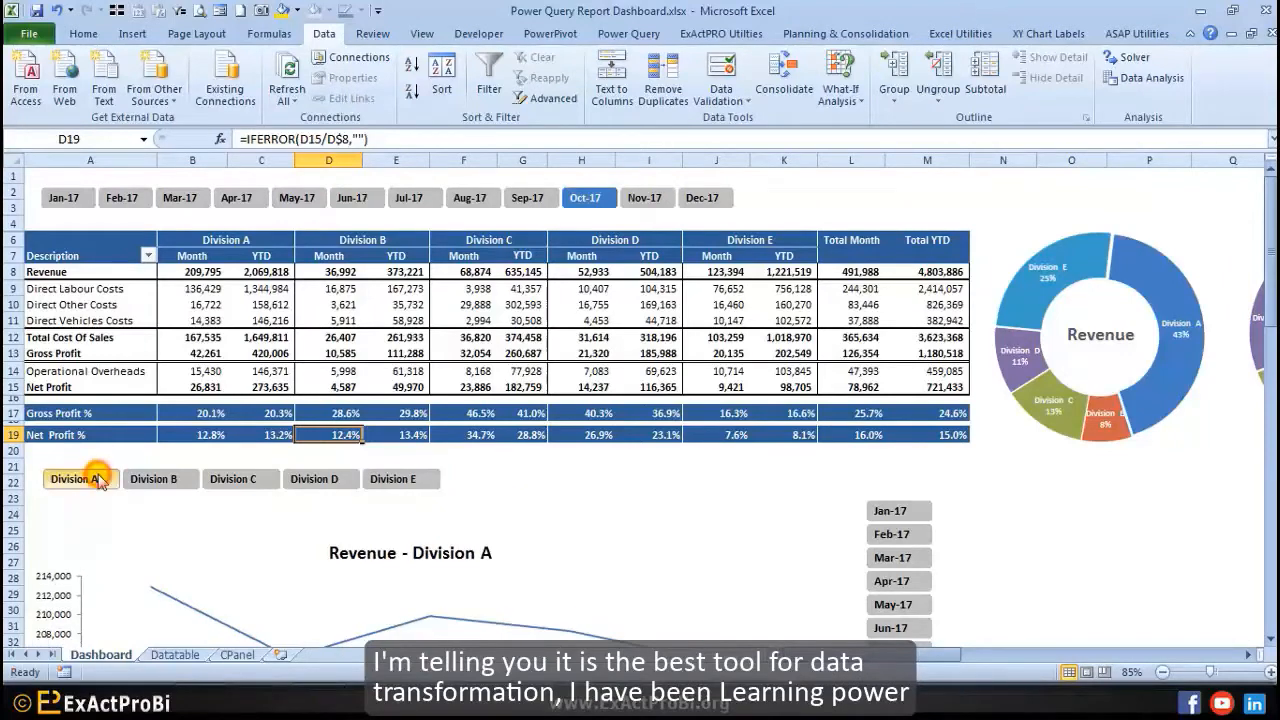
left_click(397, 480)
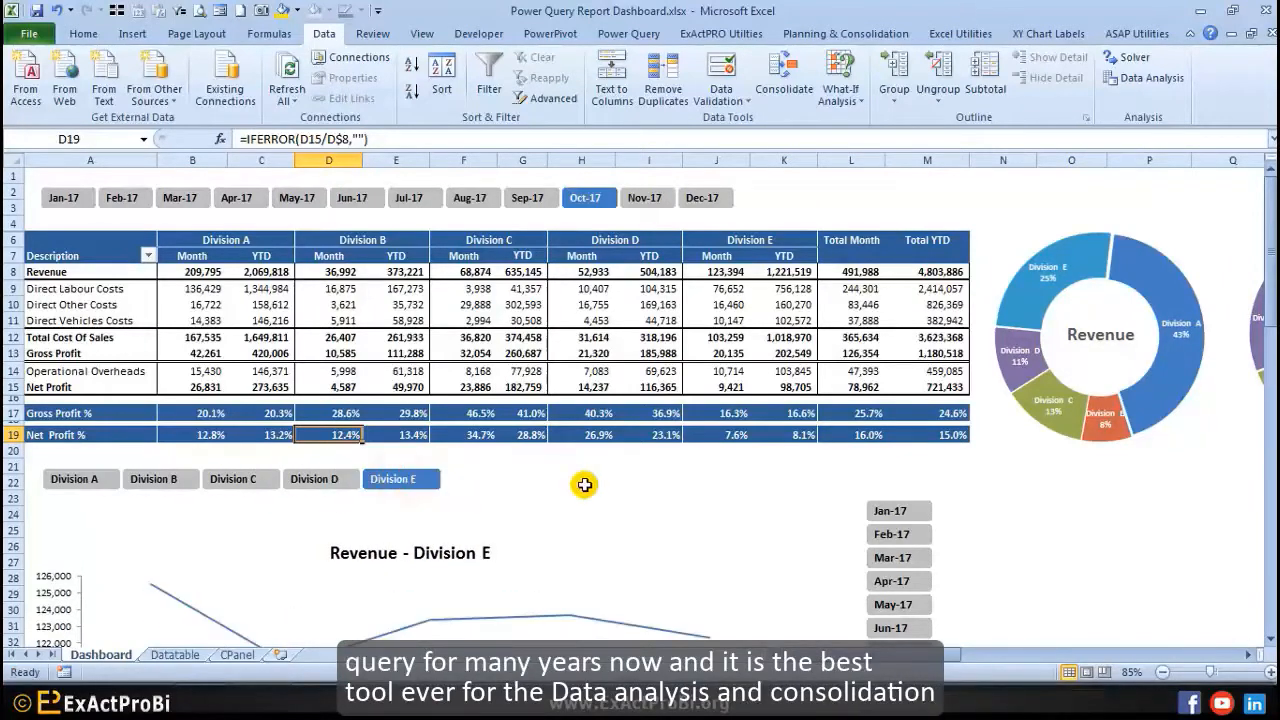
scroll(584, 485, "down", 1)
scroll(584, 485, "up", 1)
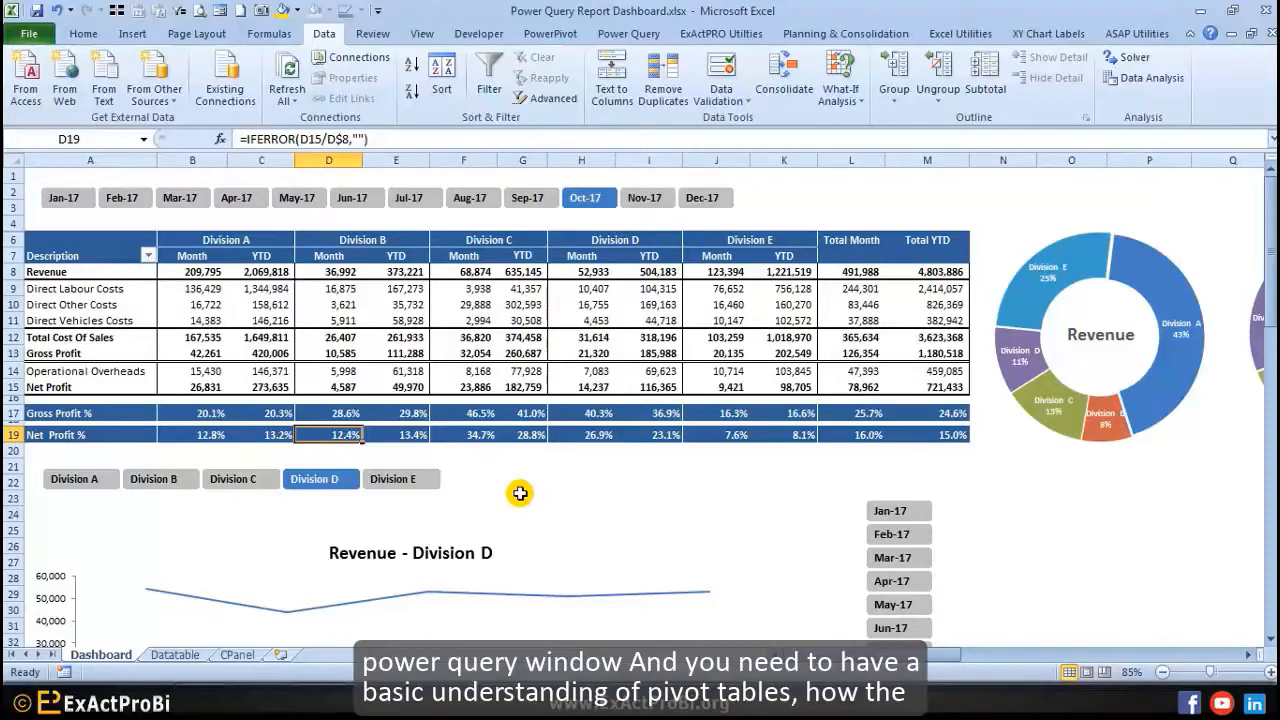
Step: Inspect cost values in the summary pivot table and review the Division D gross profit and net profit charts
left_click(479, 301)
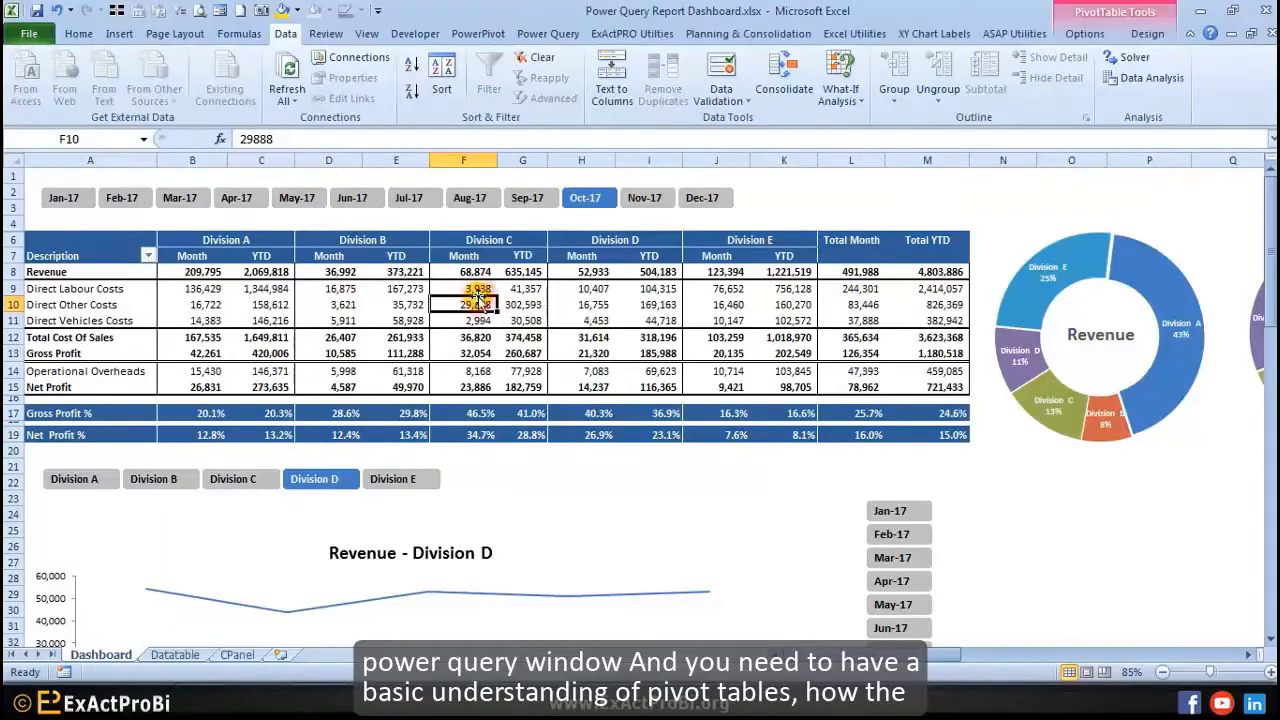
left_click(845, 320)
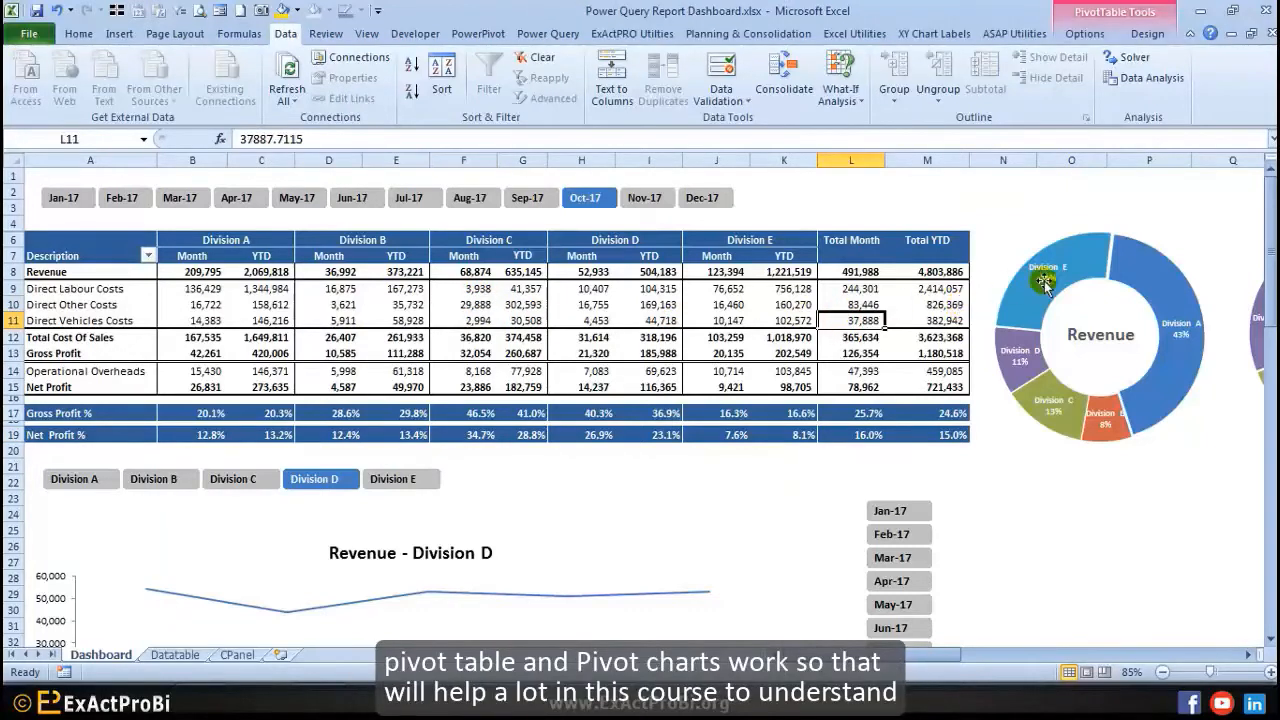
left_click(318, 305)
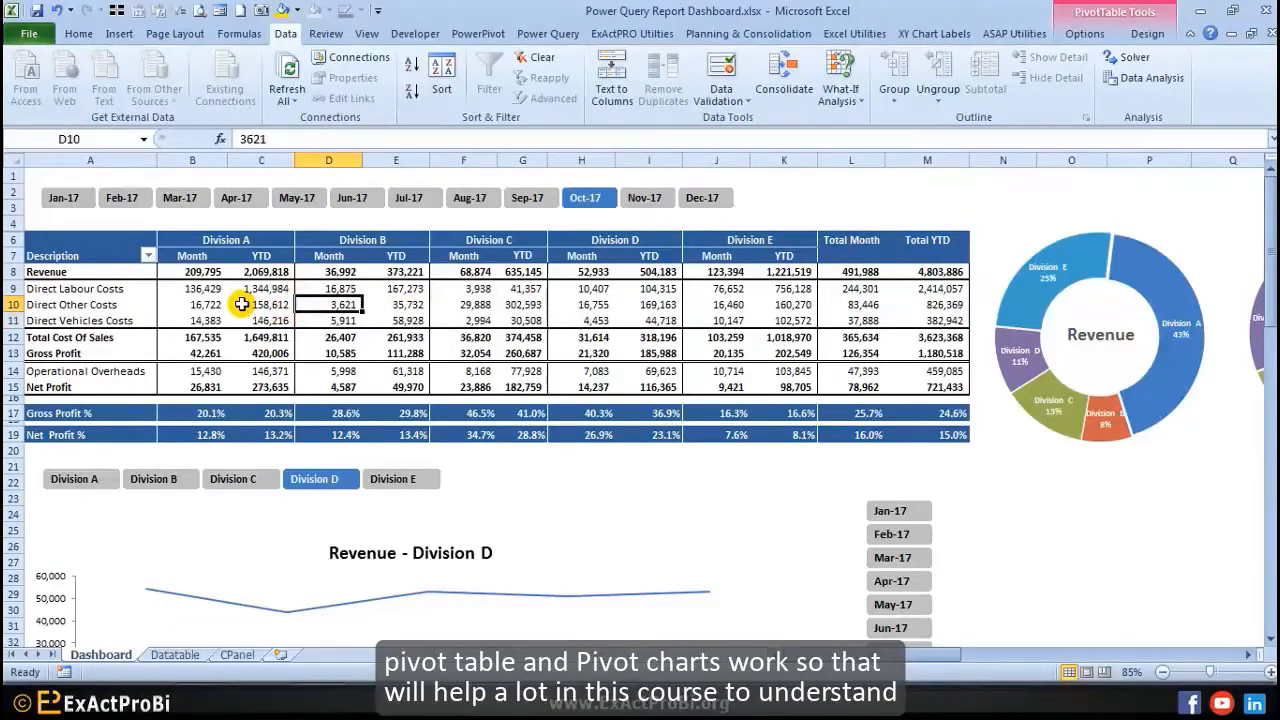
mouse_move(242, 304)
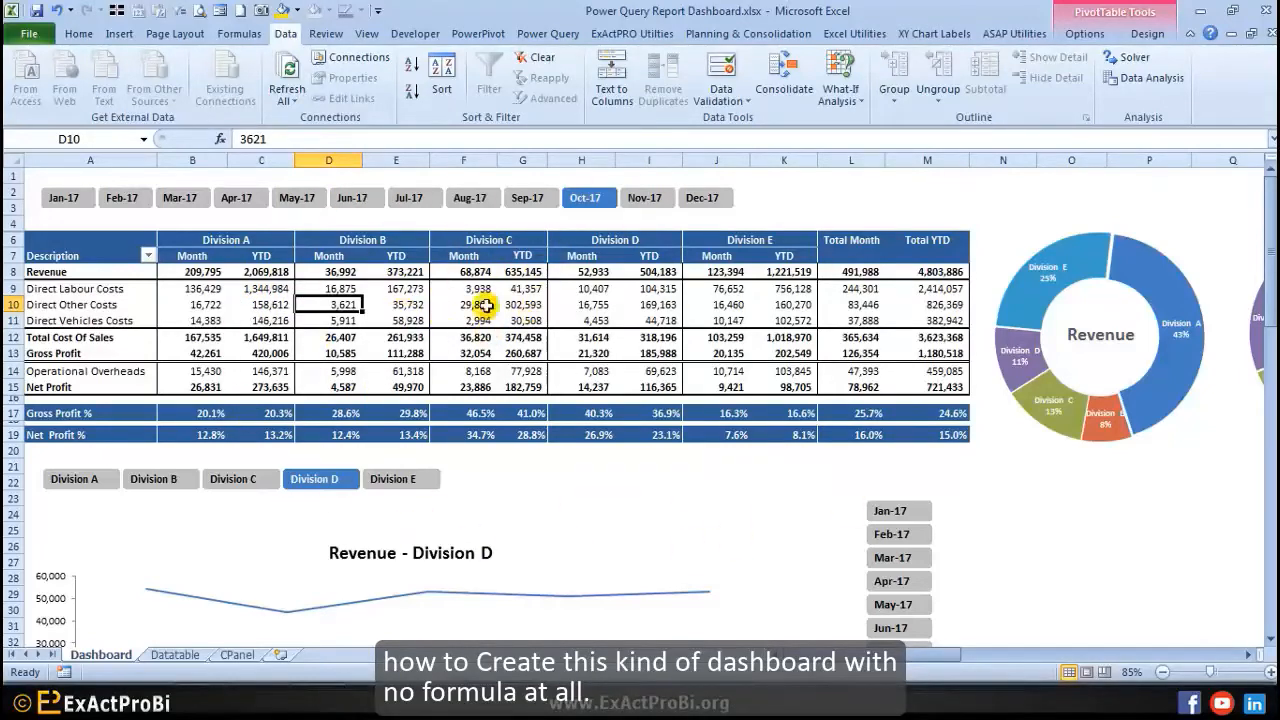
scroll(494, 349, "down", 9)
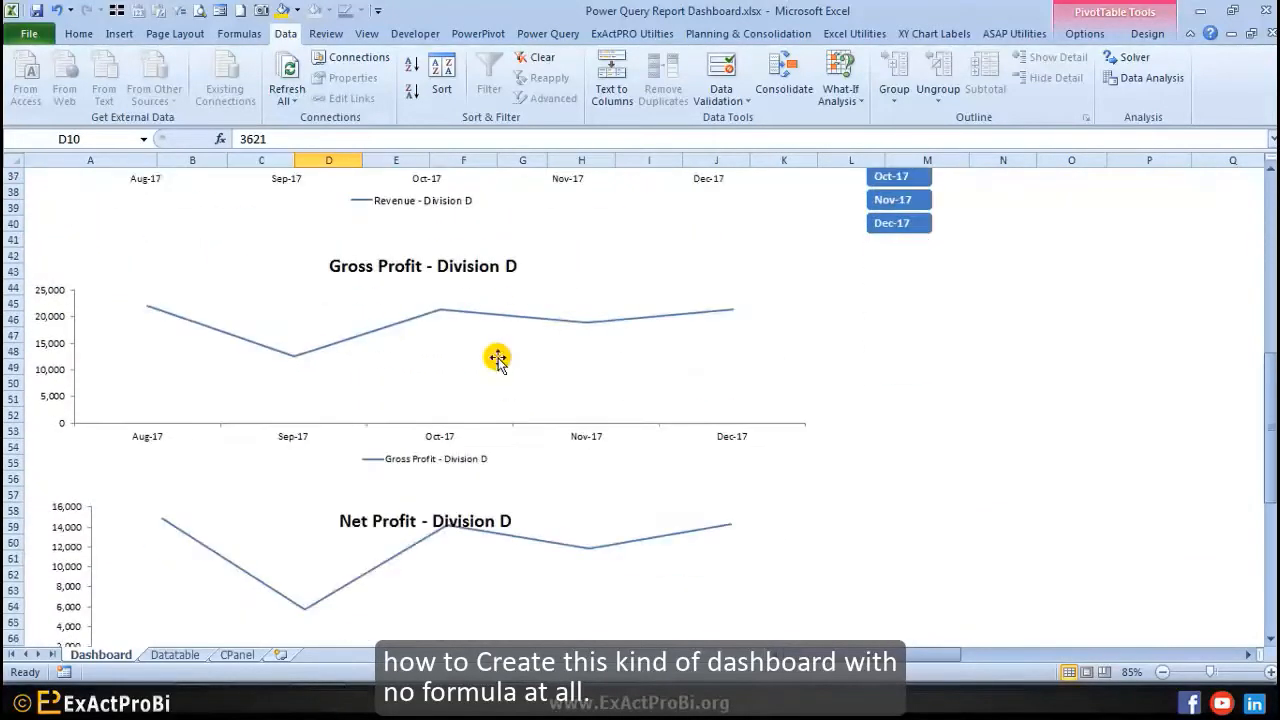
scroll(494, 366, "up", 9)
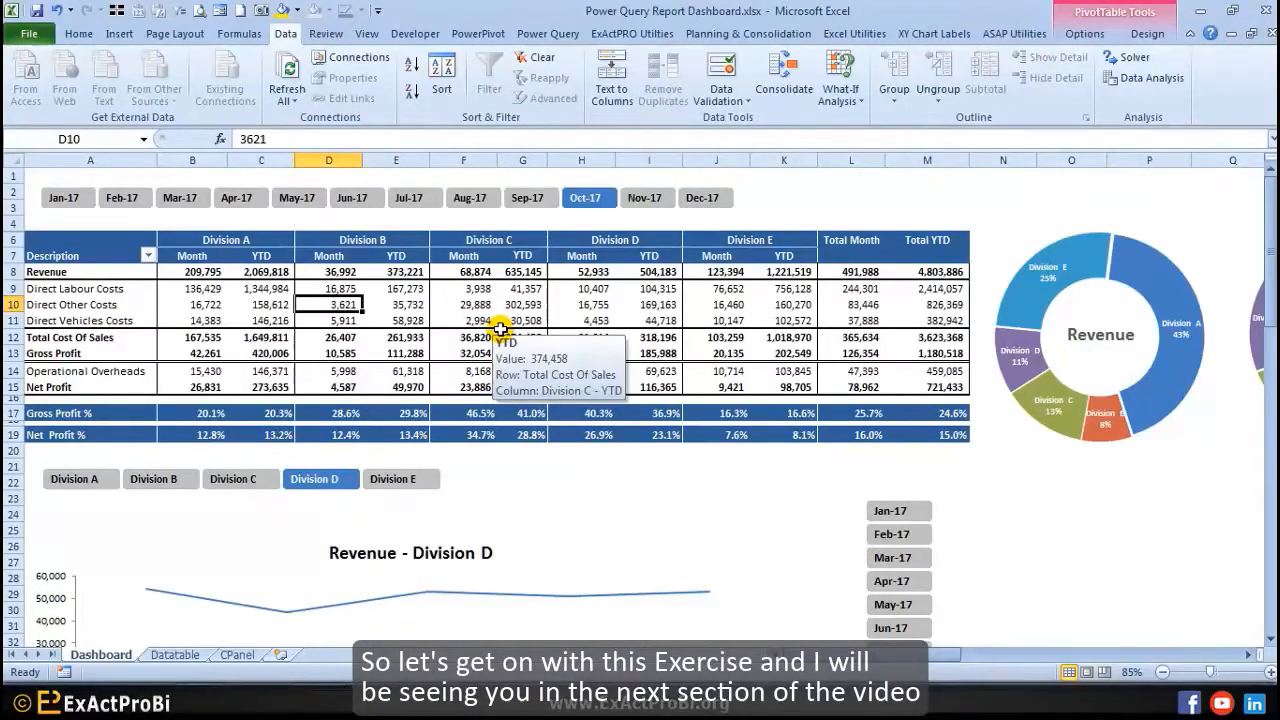
Step: Step through the Direct Other Costs values from the Division C month column to Total YTD
left_click(463, 304)
left_click(581, 304)
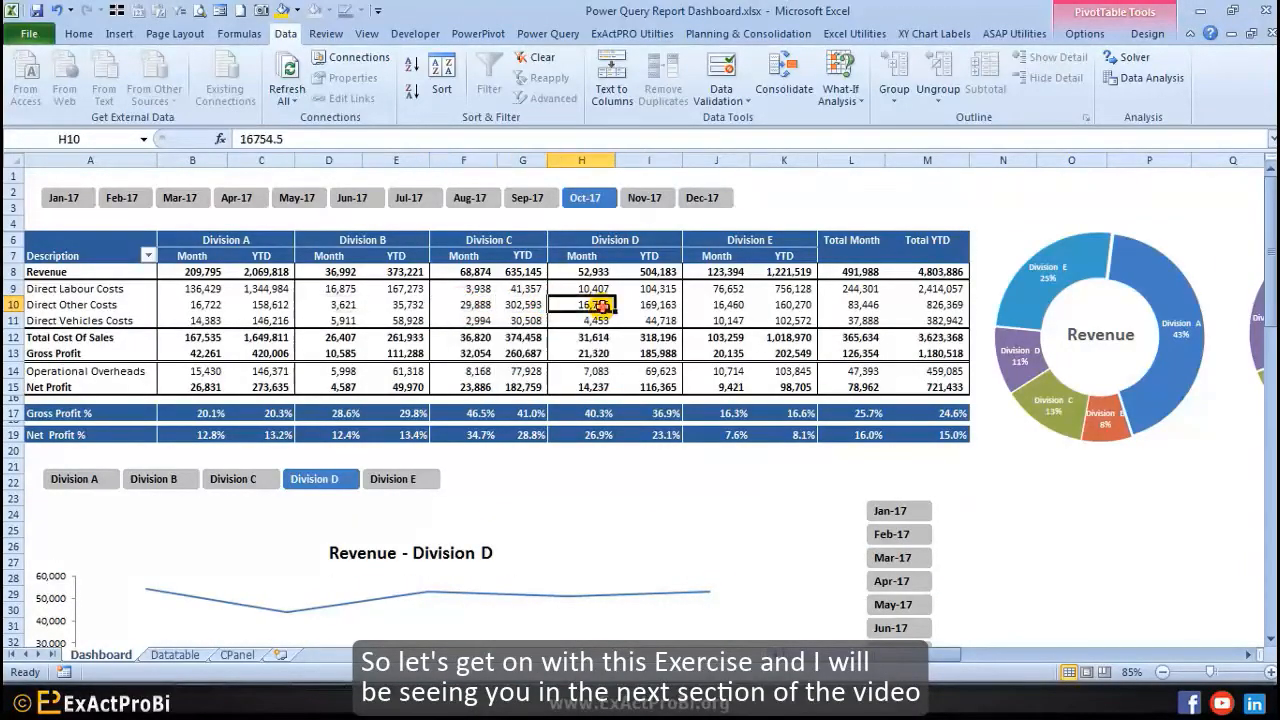
left_click(667, 305)
left_click(716, 304)
left_click(770, 305)
left_click(851, 304)
left_click(912, 305)
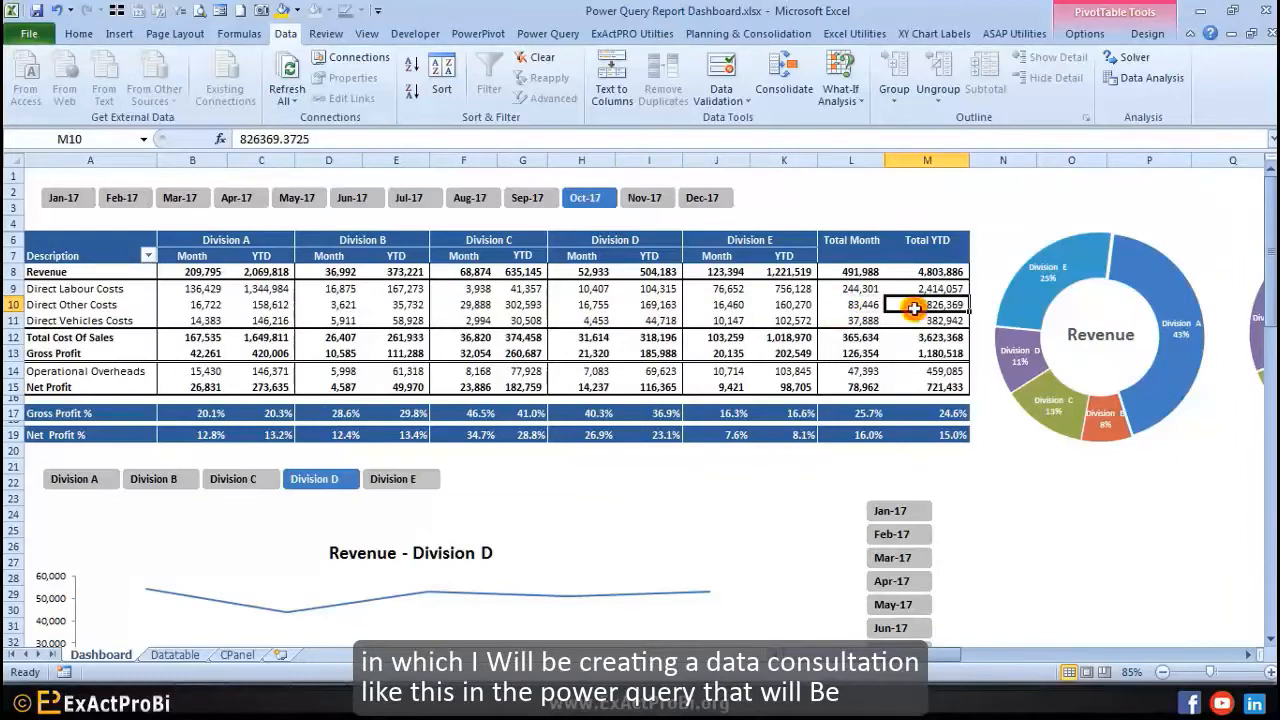
Step: View the consolidated data on the Datatable sheet, then return to the Dashboard sheet and look over its table and charts
left_click(180, 655)
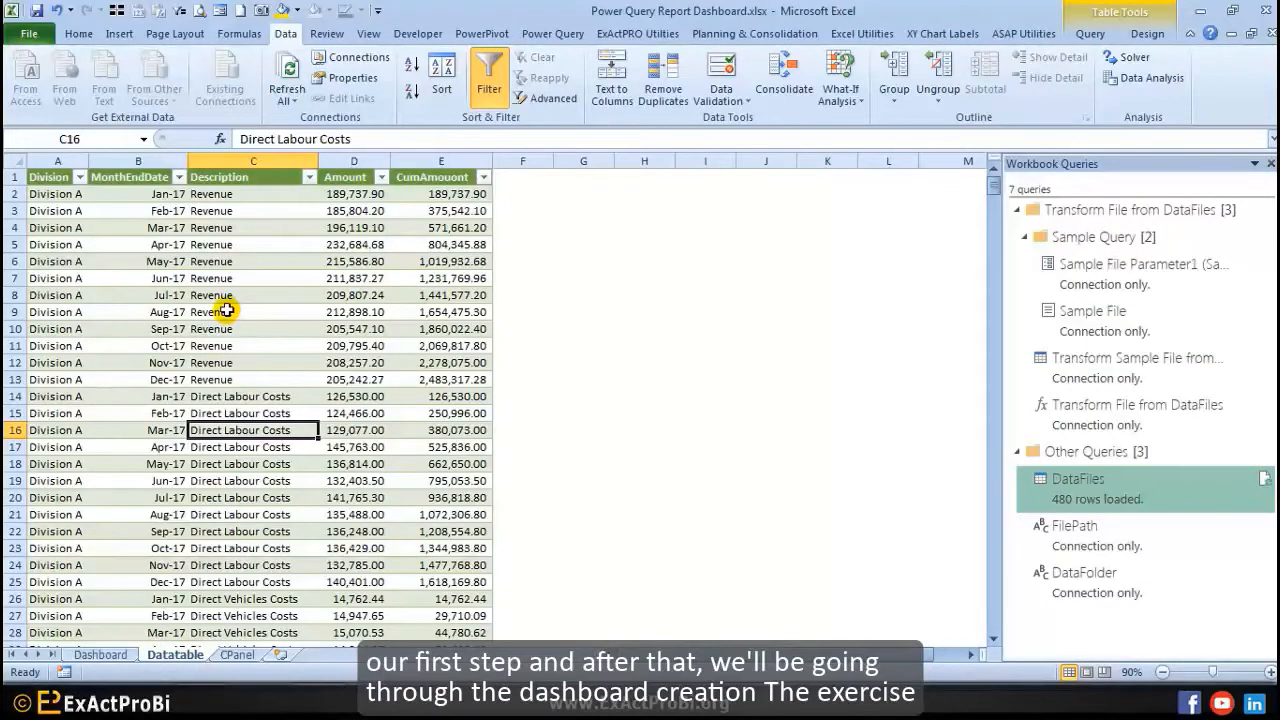
left_click(101, 654)
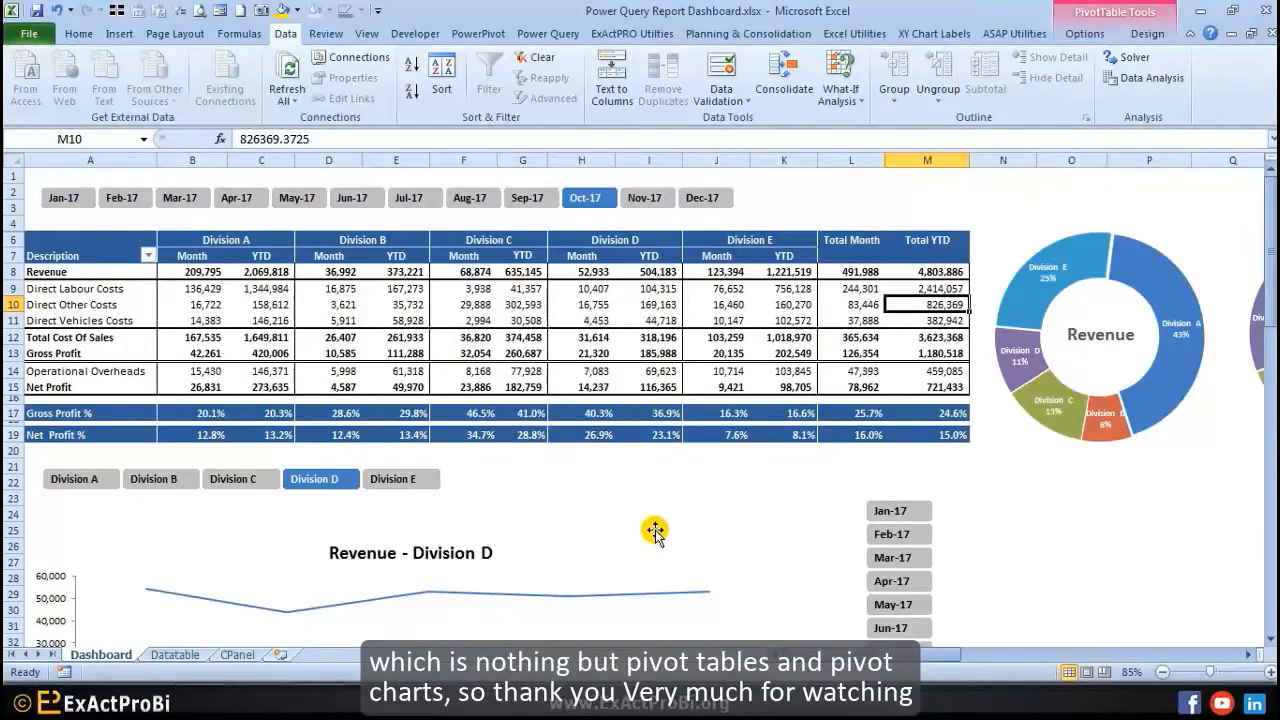
scroll(650, 525, "down", 6)
scroll(645, 517, "down", 2)
scroll(645, 517, "up", 8)
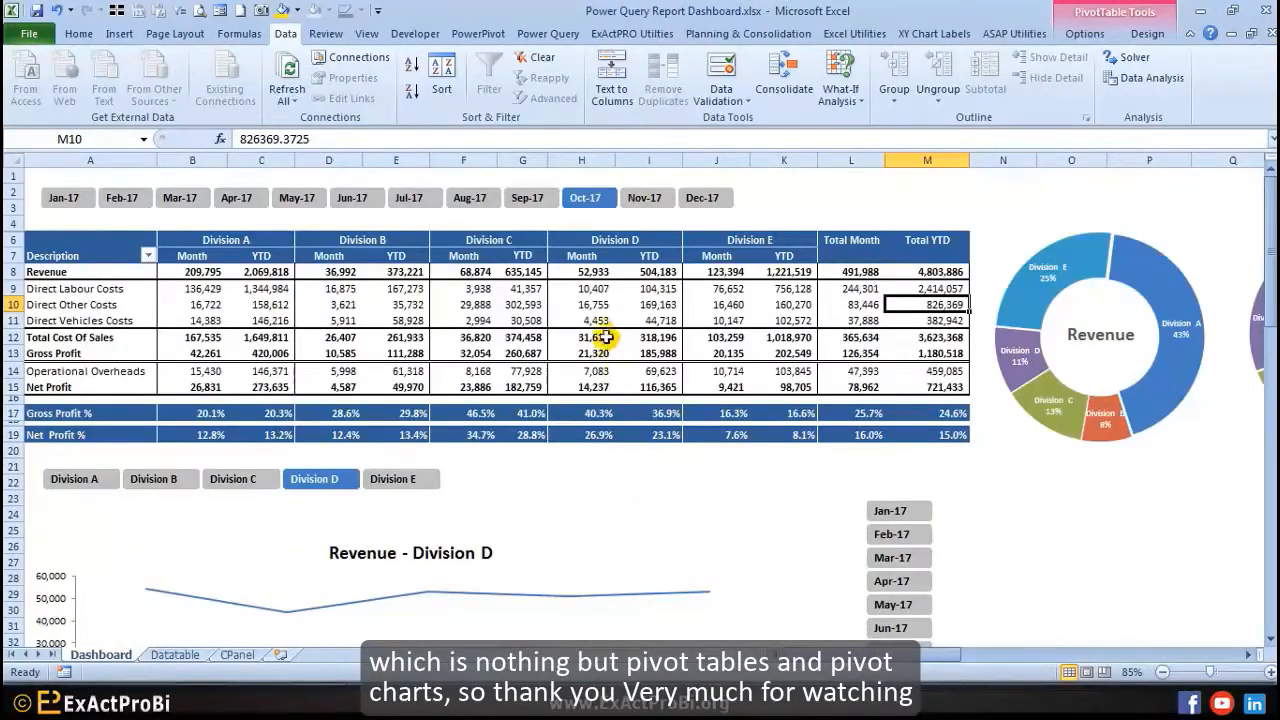
left_click(600, 332)
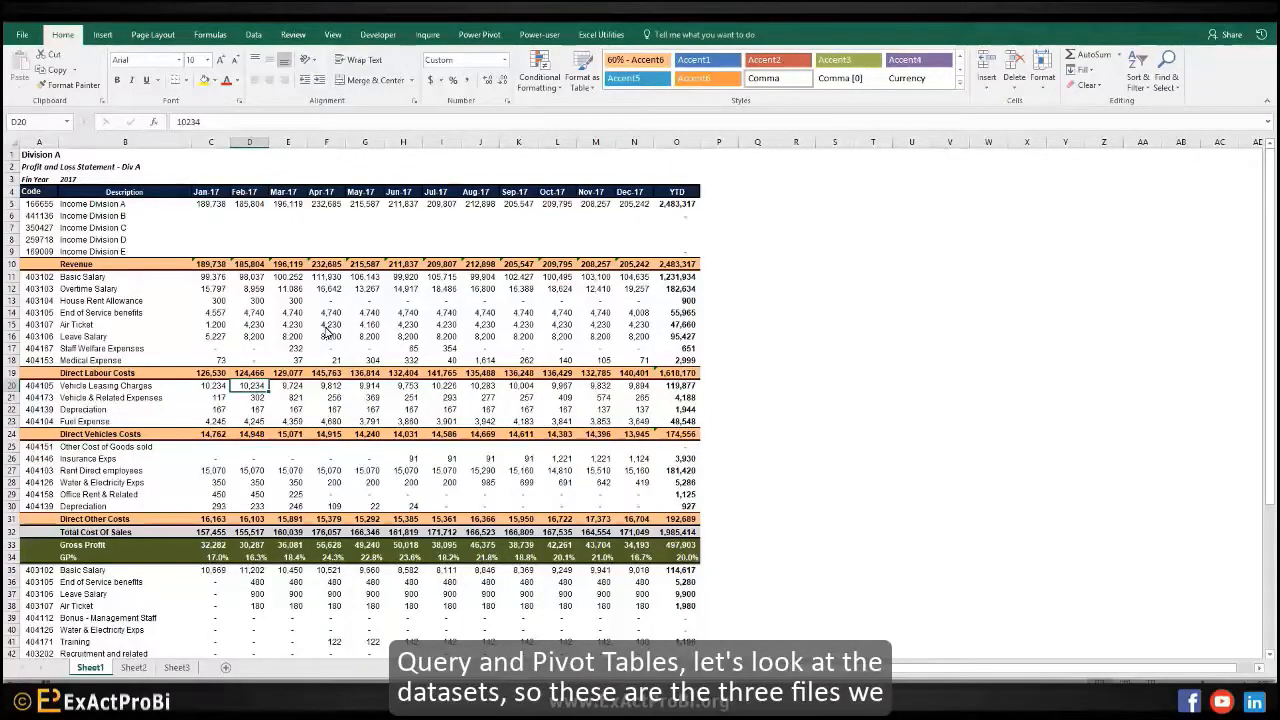
Step: Switch to File Explorer, view the division workbooks in the DataFiles folder and select Division C PL.xlsx
mouse_move(180, 700)
left_click(215, 635)
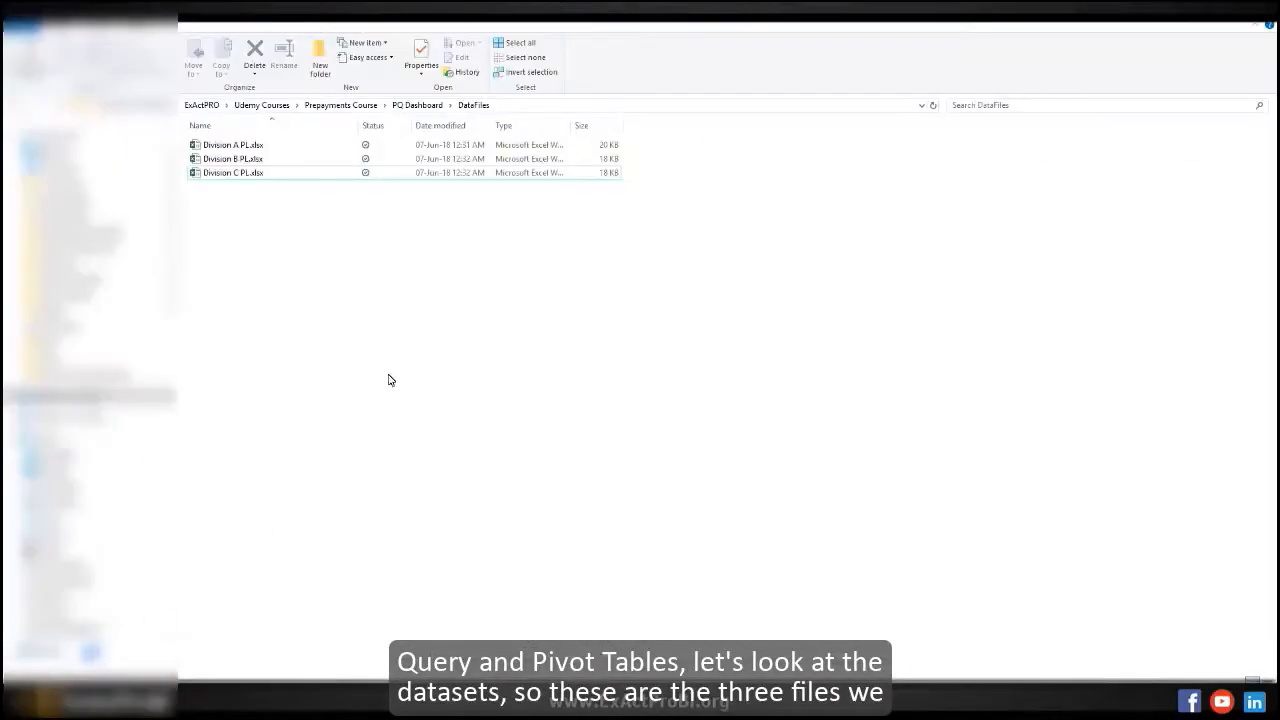
left_click(224, 175)
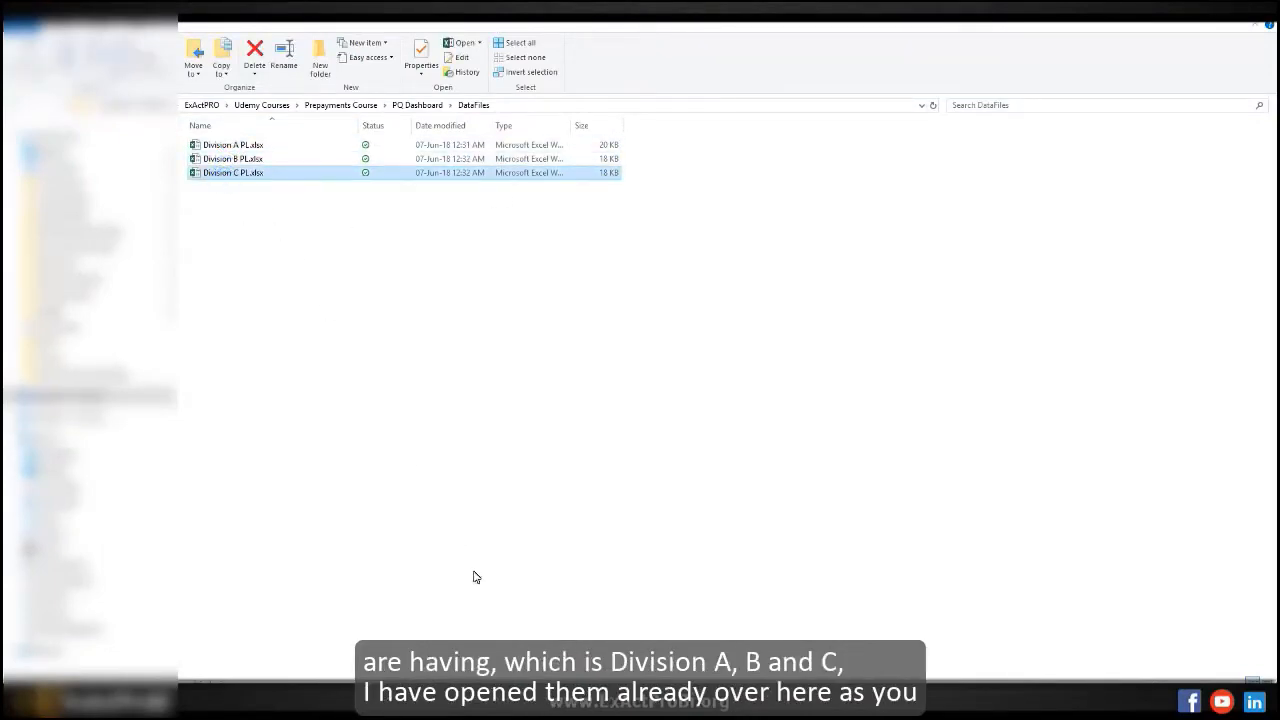
Step: Switch back to the Division A workbook in Excel and examine the profit and loss statement from row 4 to row 58
key("alt+Tab")
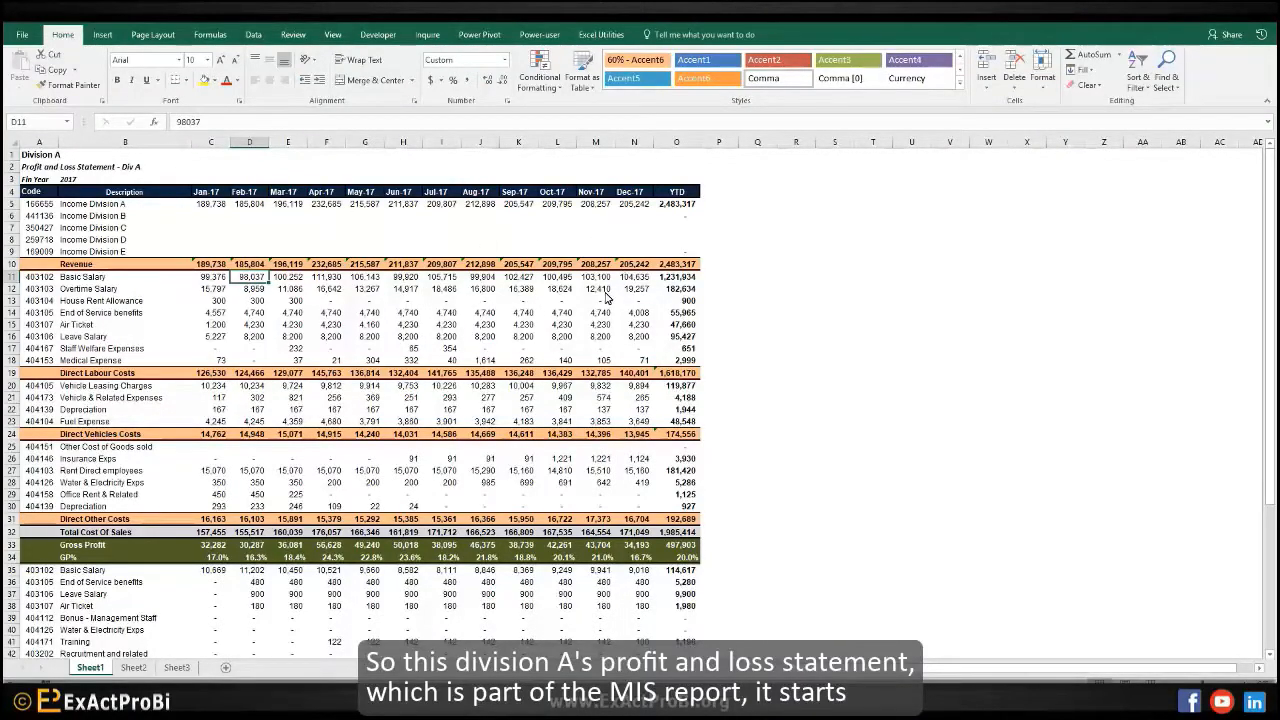
scroll(605, 297, "down", 11)
scroll(389, 351, "up", 11)
left_click(12, 191)
scroll(107, 398, "down", 10)
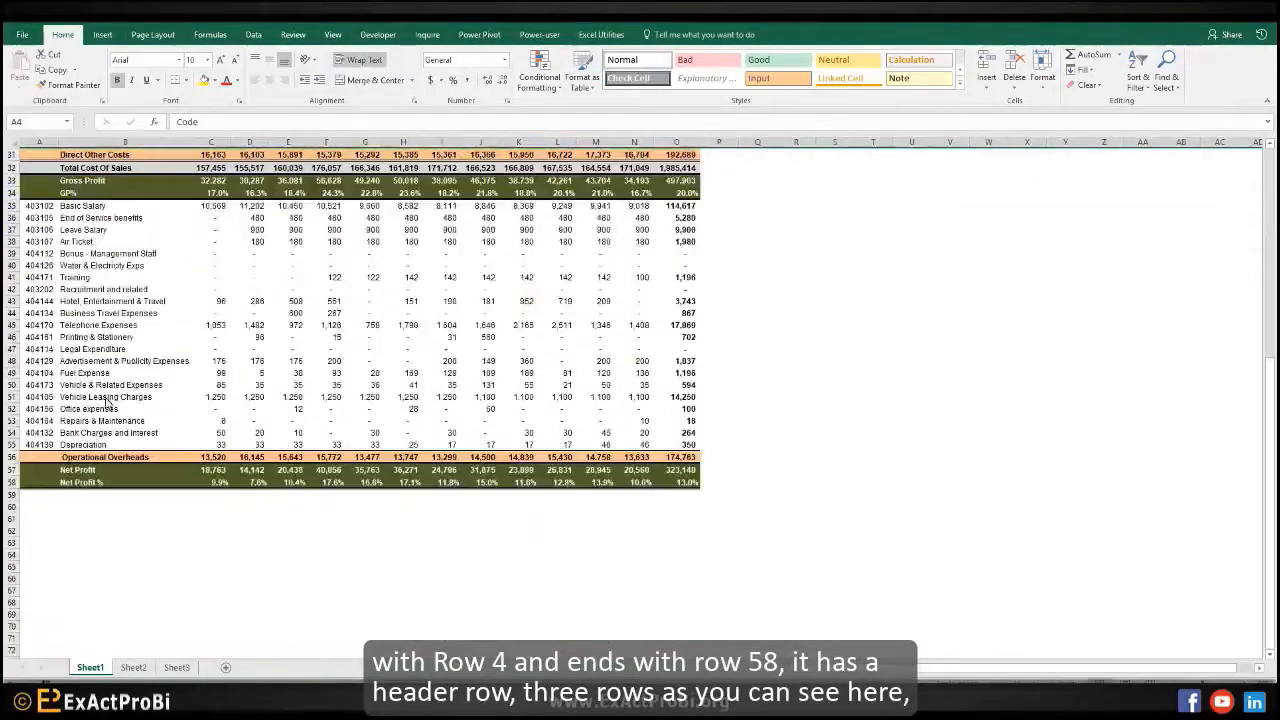
left_click(12, 484)
scroll(167, 446, "up", 10)
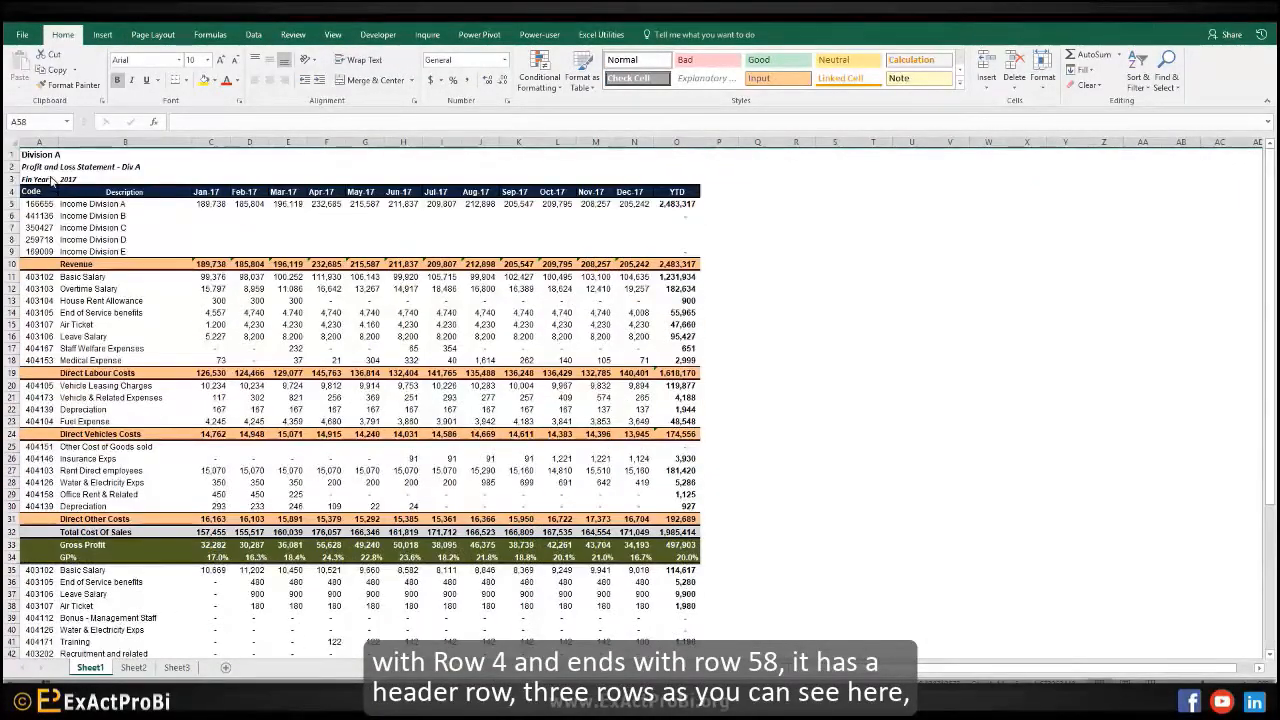
Step: Examine the three heading rows with division name, report name and financial year, and the Jan-17 date header in C4
left_click_drag(40, 155, 40, 180)
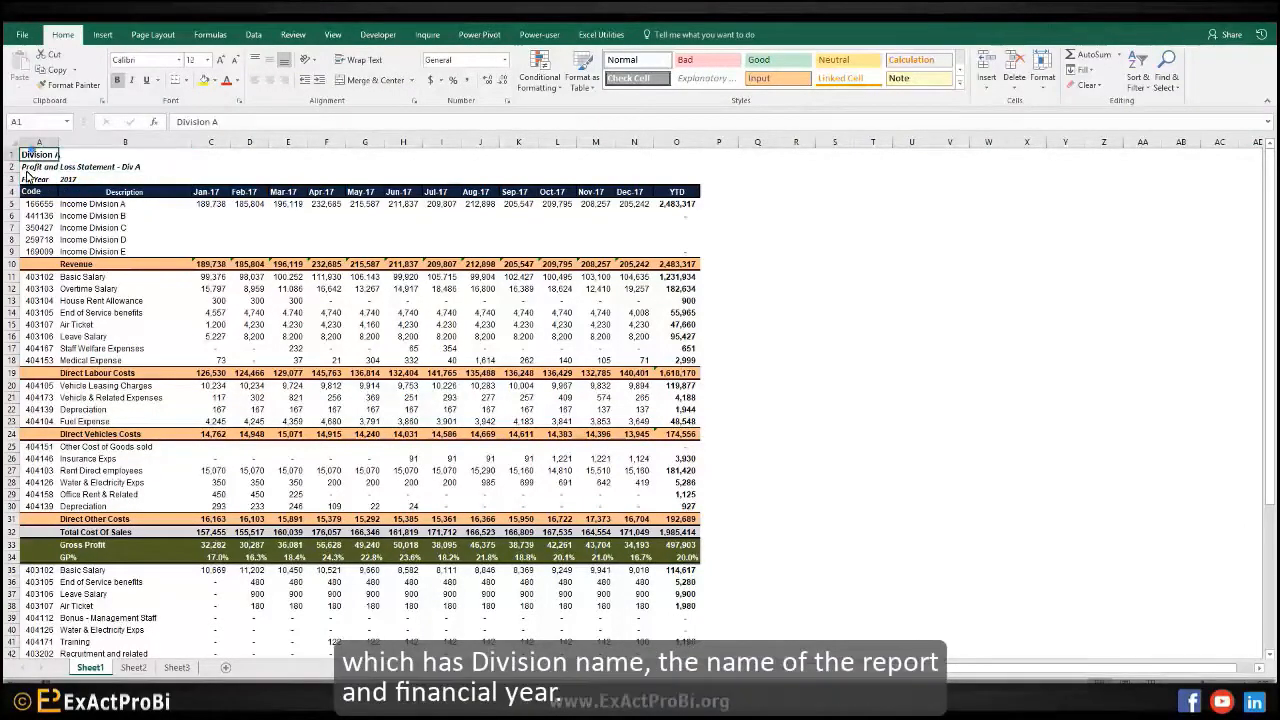
key("Return")
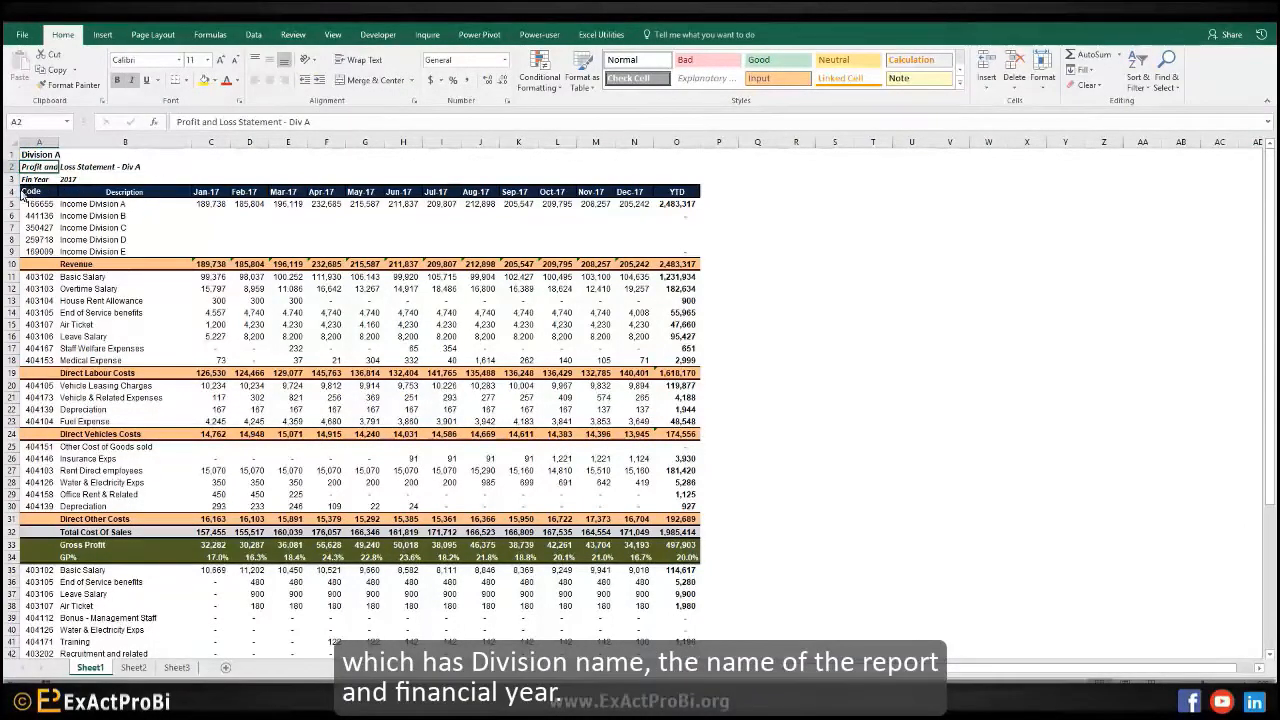
left_click(213, 193)
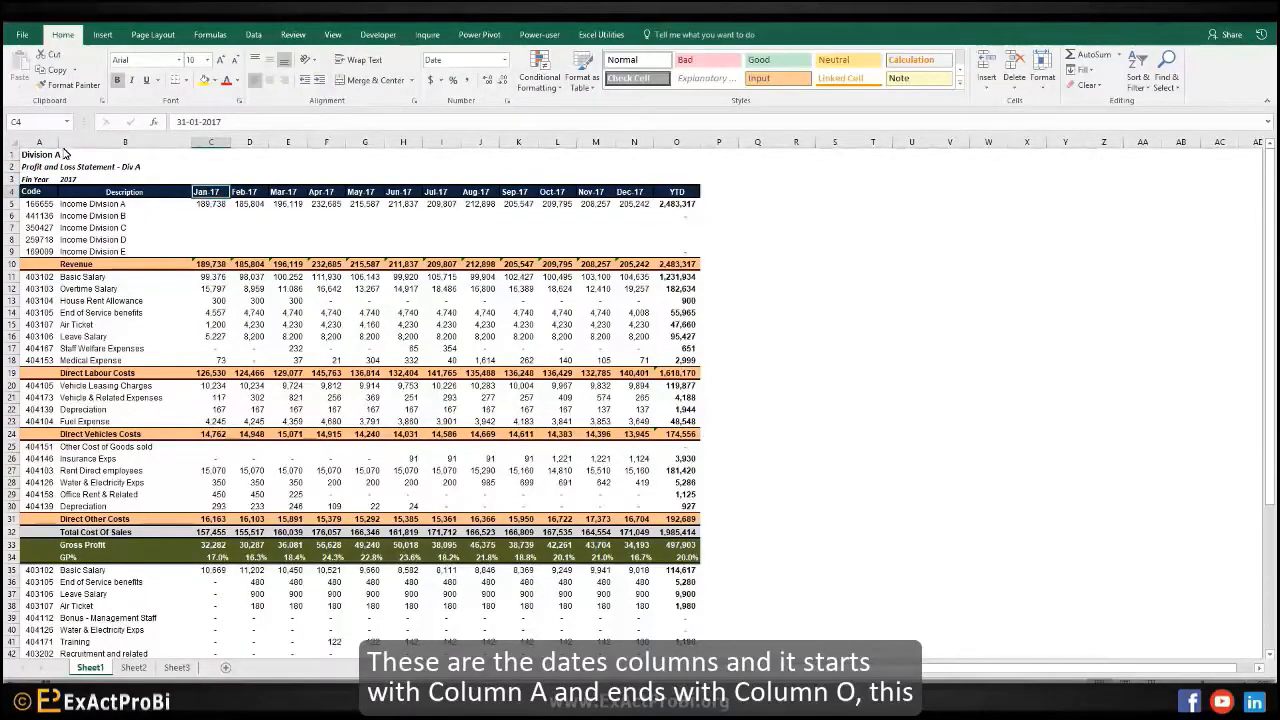
Step: Examine the column extent of the Division A report, from the Code column A to the YTD column O
left_click(39, 142)
left_click(676, 141)
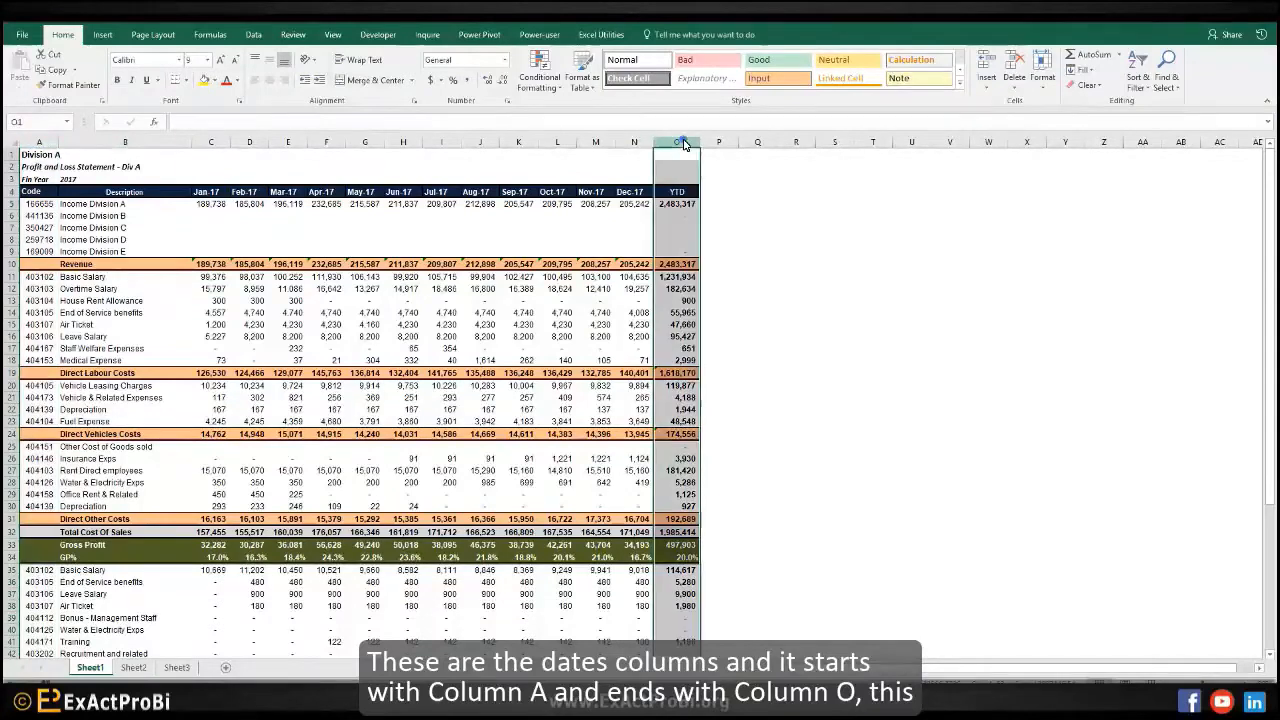
left_click(401, 242)
Step: Switch to the Division B PL workbook and examine its report's first column A and last column O
mouse_move(549, 700)
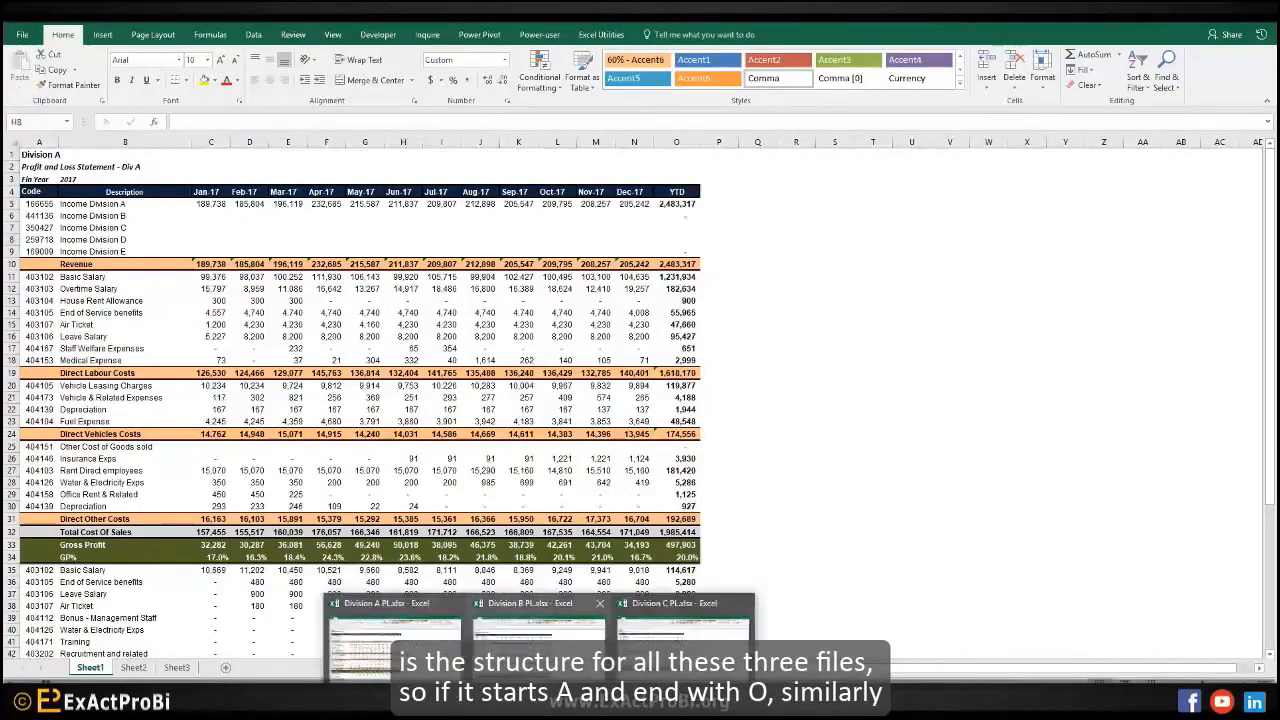
left_click(549, 643)
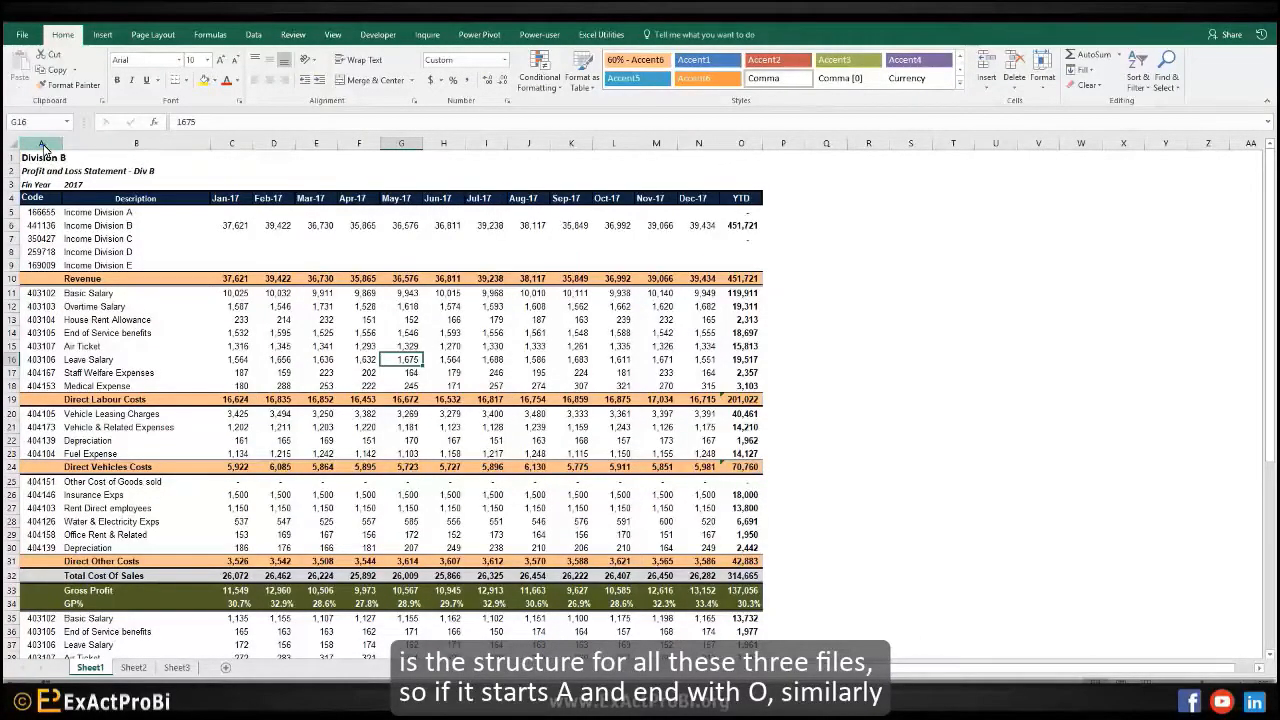
left_click(40, 143)
left_click(741, 143)
left_click(613, 386)
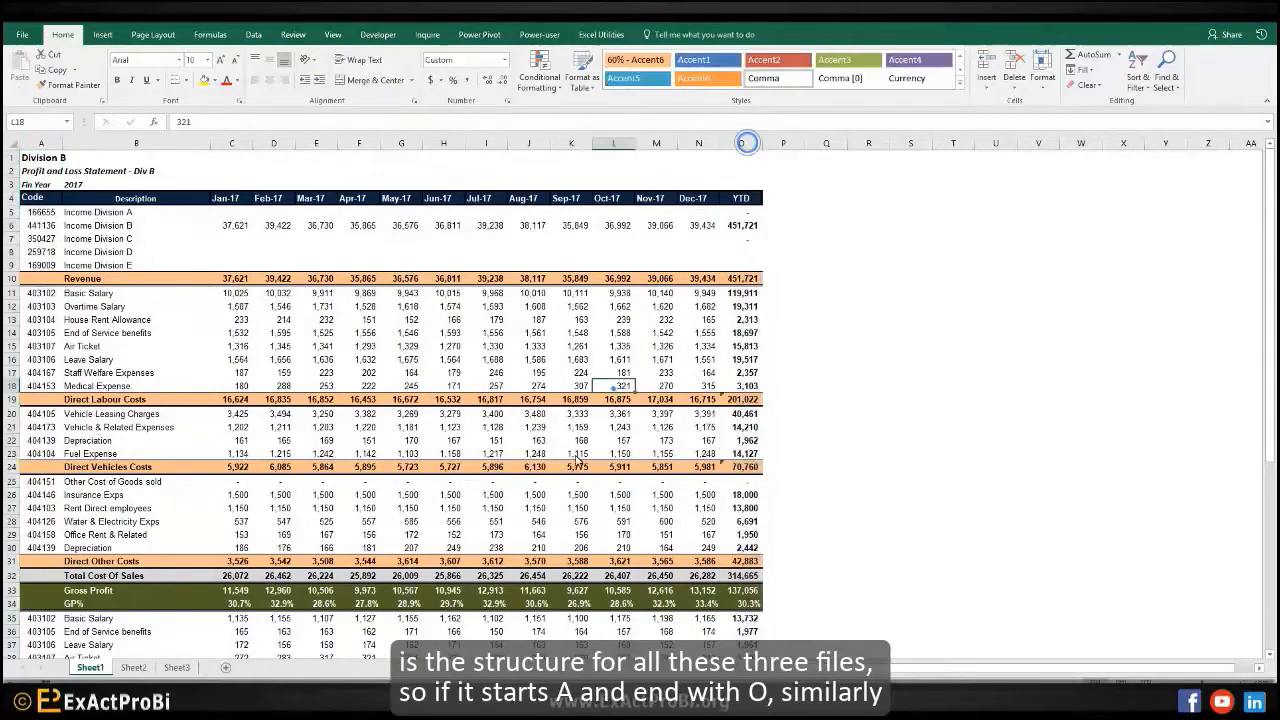
Step: Switch to the Division C PL workbook and examine its report's first column A and last column O
mouse_move(545, 705)
left_click(683, 645)
left_click(378, 372)
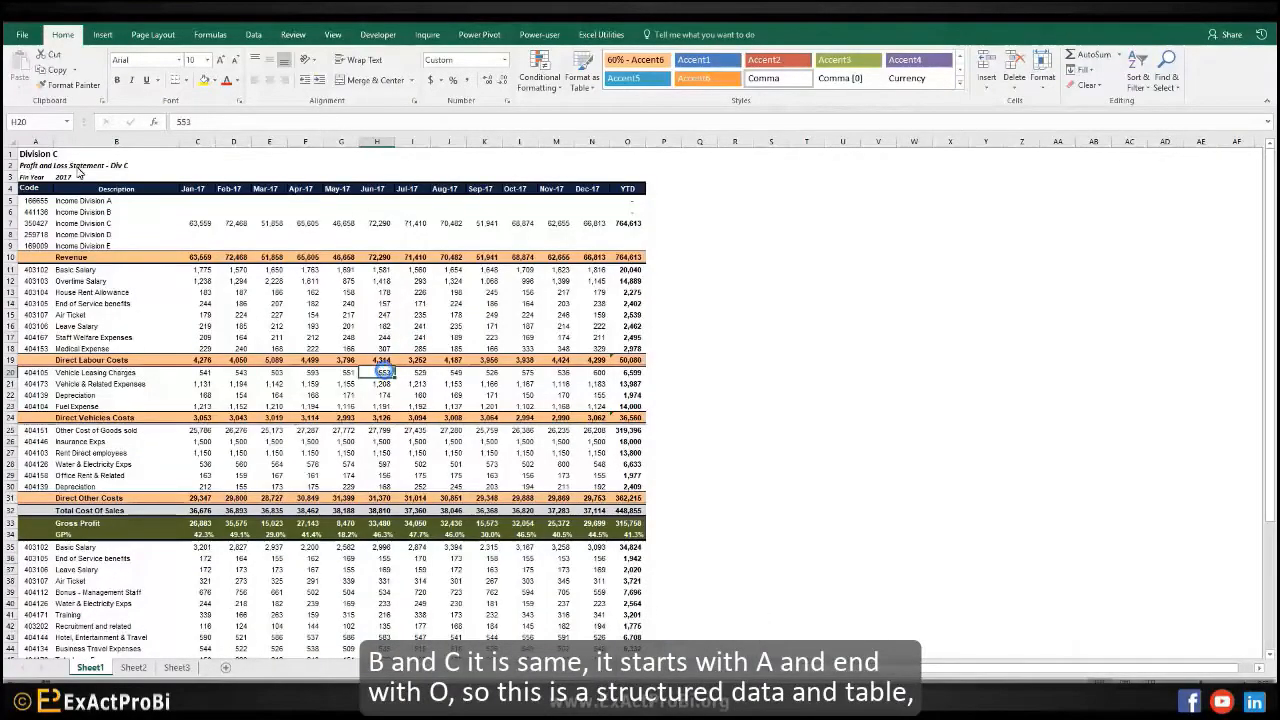
left_click(35, 142)
left_click(632, 142)
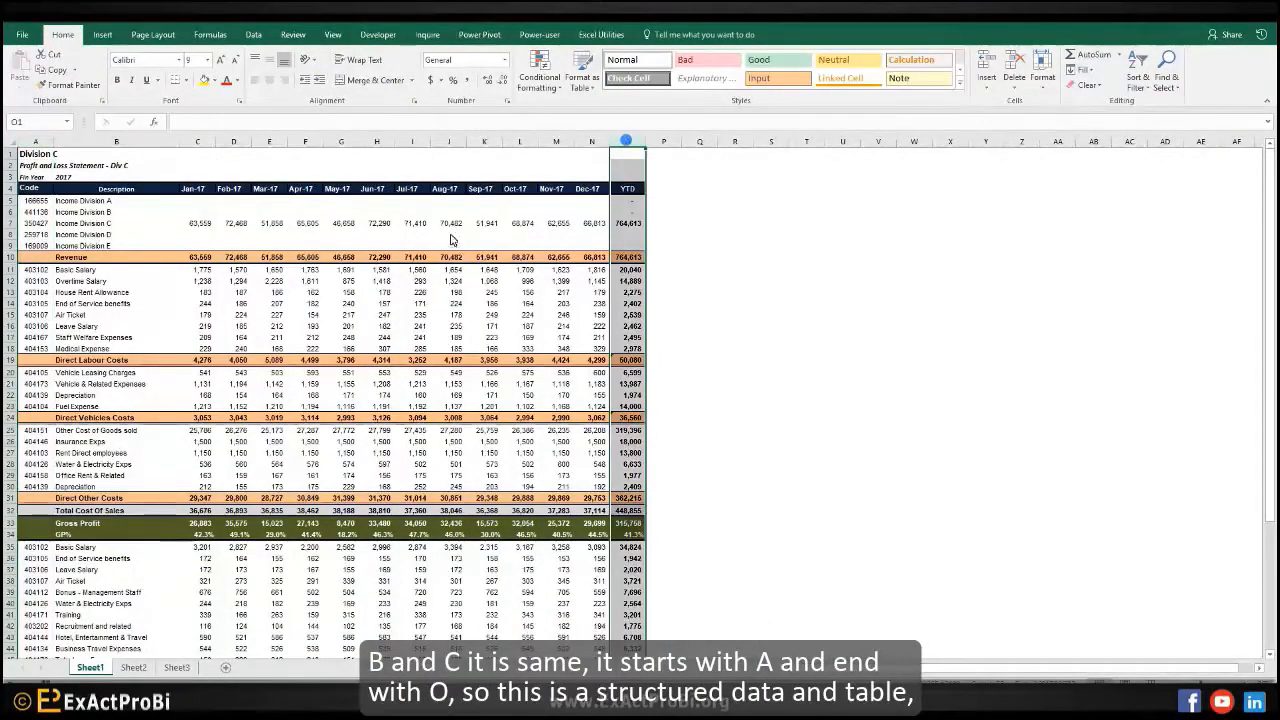
left_click(408, 243)
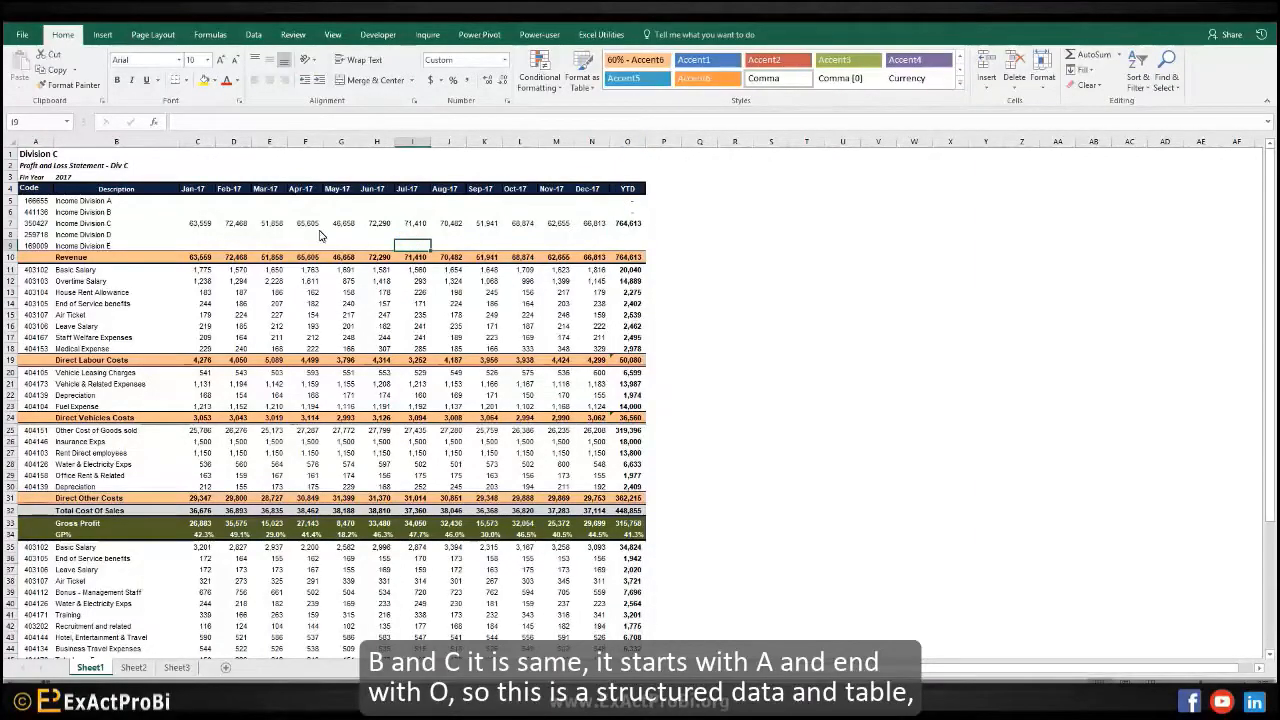
scroll(337, 325, "down", 6)
scroll(300, 345, "up", 6)
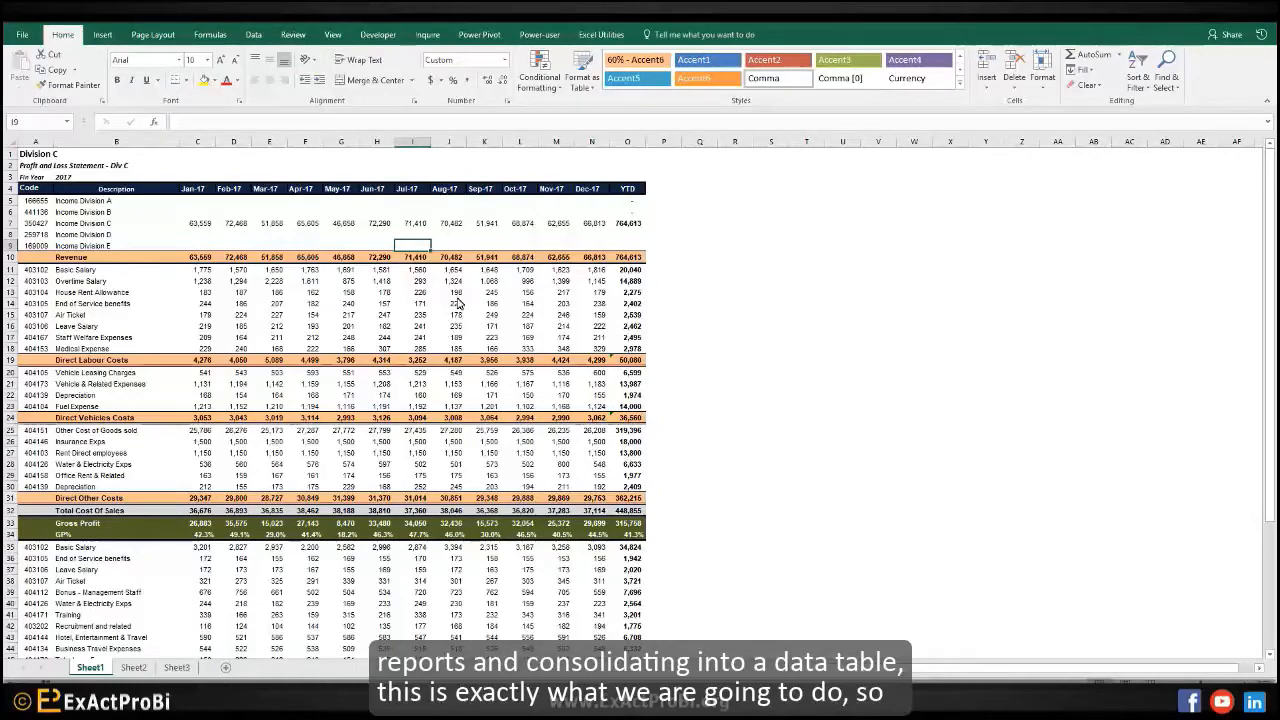
Step: Highlight the Division C report's full column range and review its rows down to Net Profit %
left_click(35, 154)
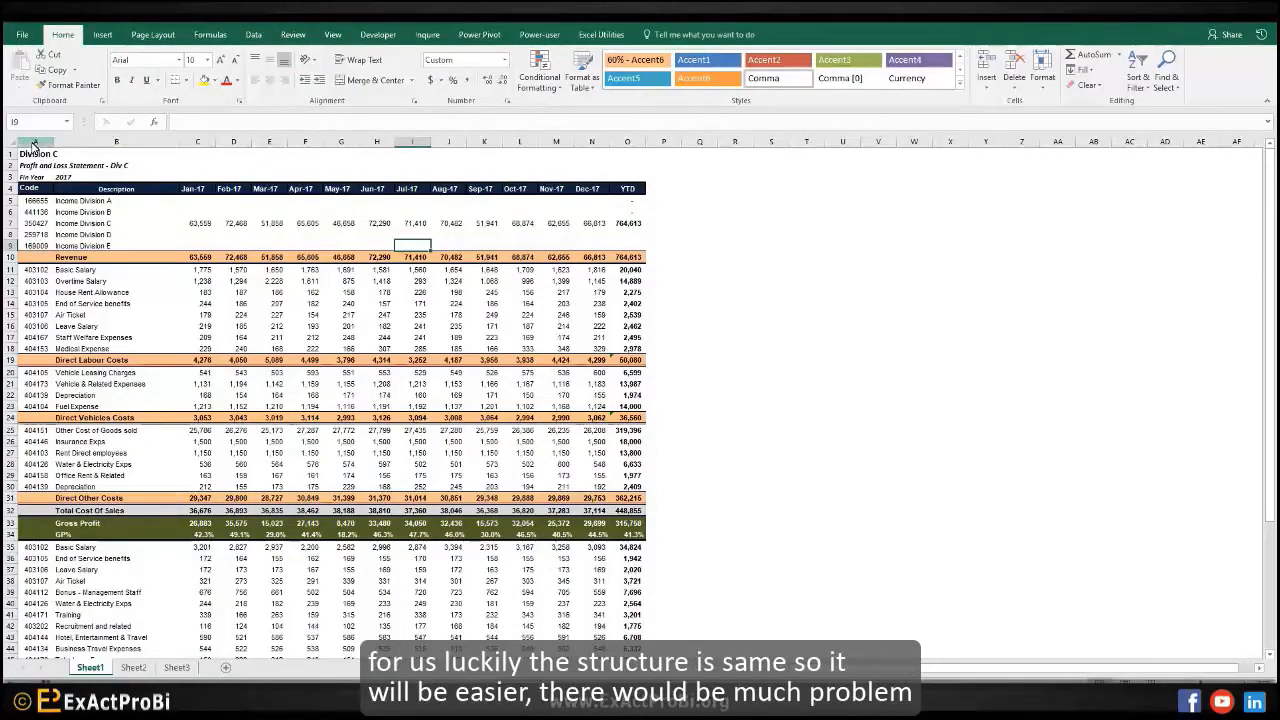
key("ctrl+shift+Down")
key("ctrl+shift+Right")
left_click(488, 315)
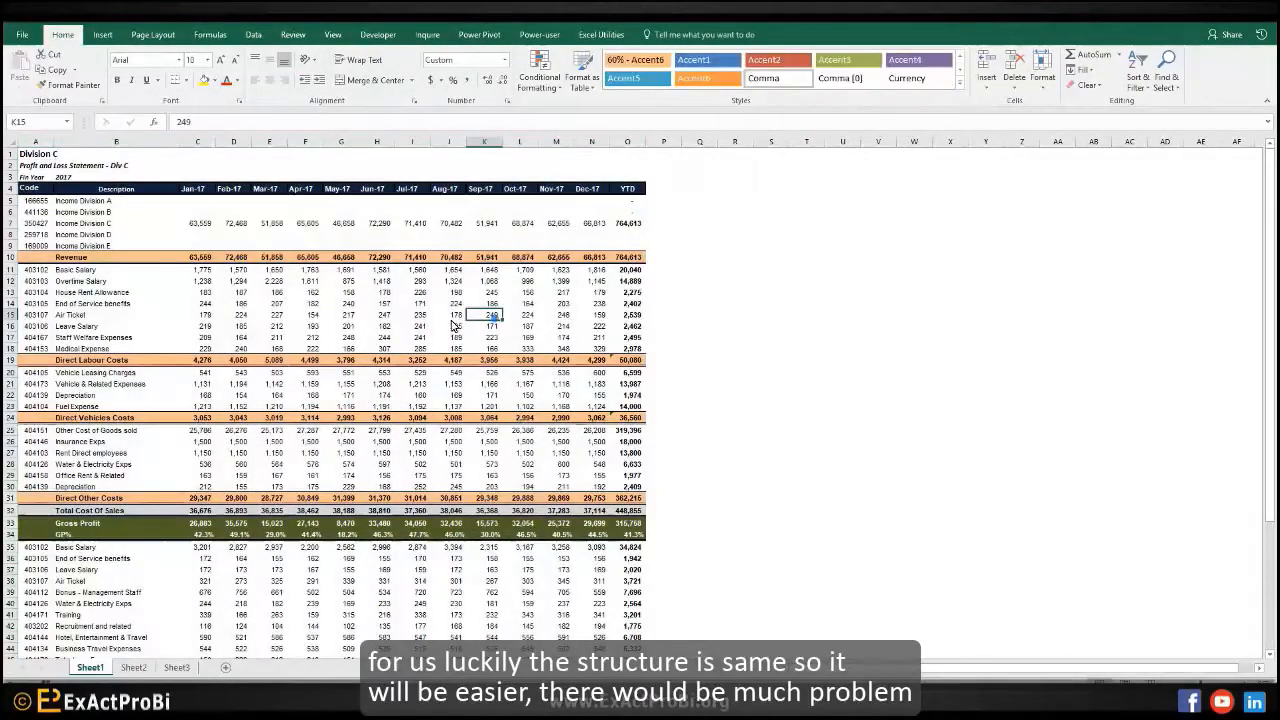
scroll(388, 296, "down", 10)
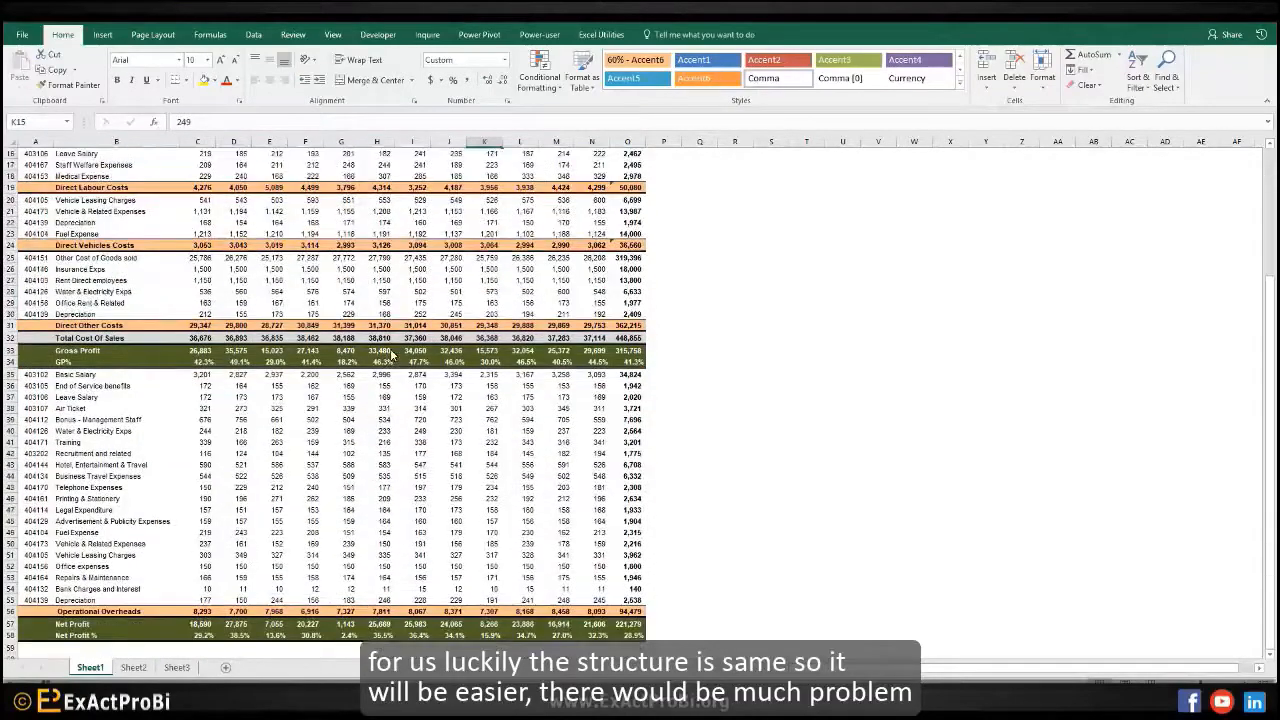
scroll(415, 480, "up", 10)
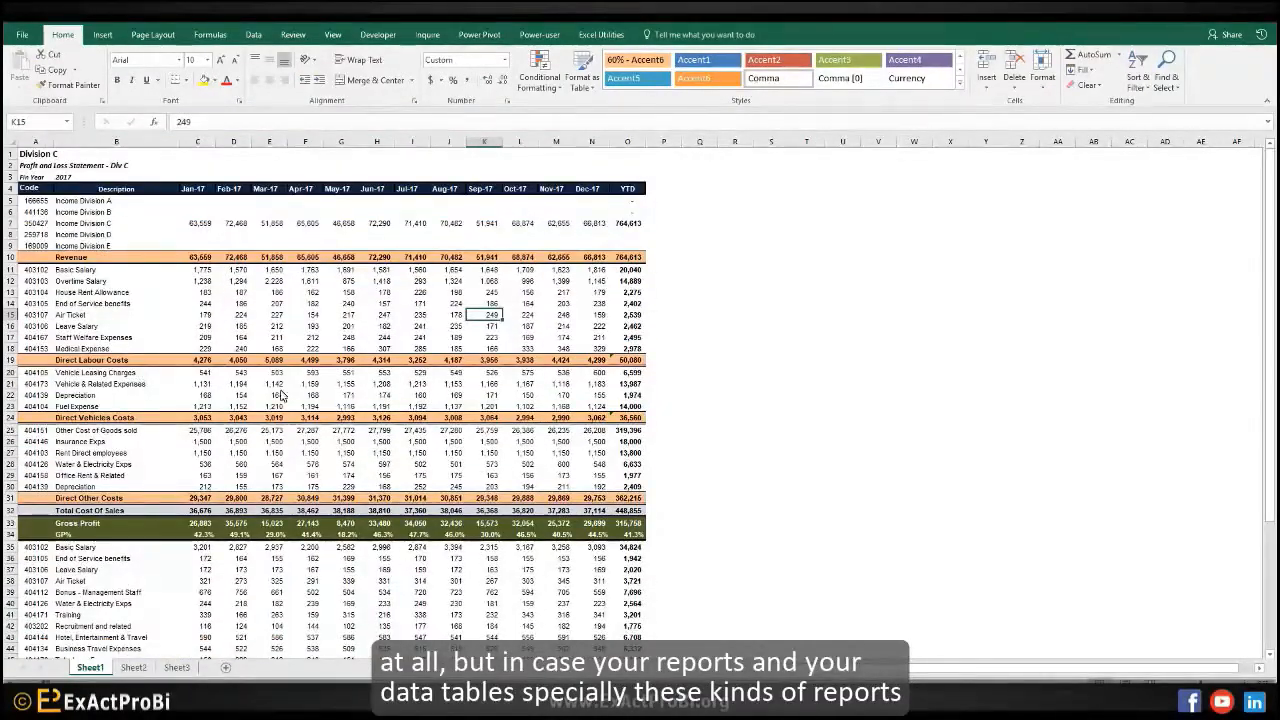
Step: Highlight columns A to O of the Division C report, and separately columns J to O from Aug-17 to YTD
left_click(35, 154)
key("ctrl+shift+Down")
key("ctrl+shift+Right")
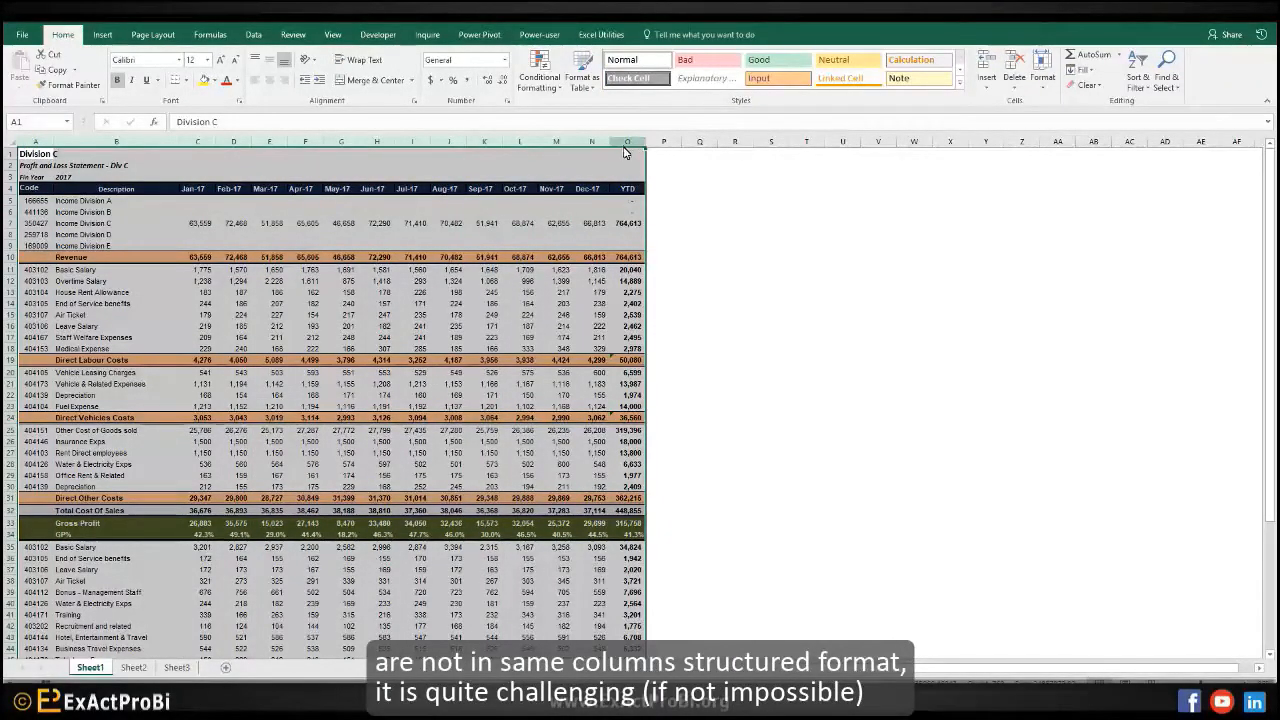
left_click(426, 314)
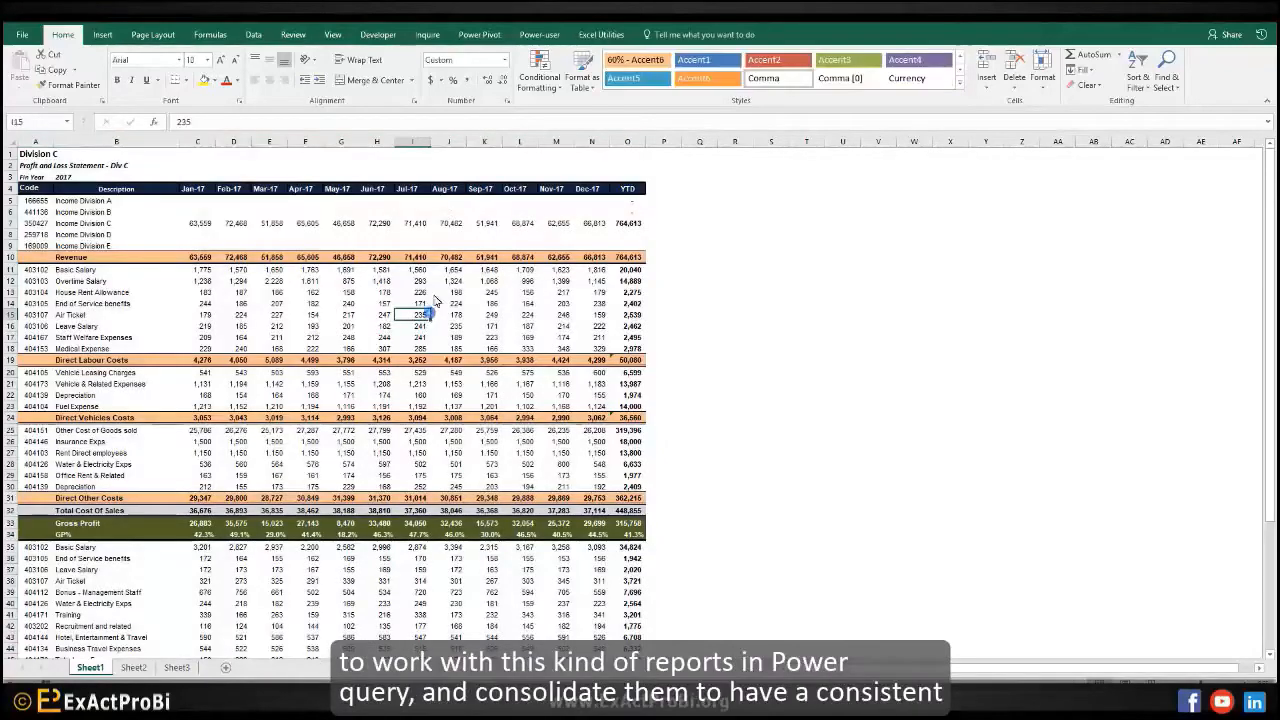
left_click(440, 141)
key("ctrl+shift+Right")
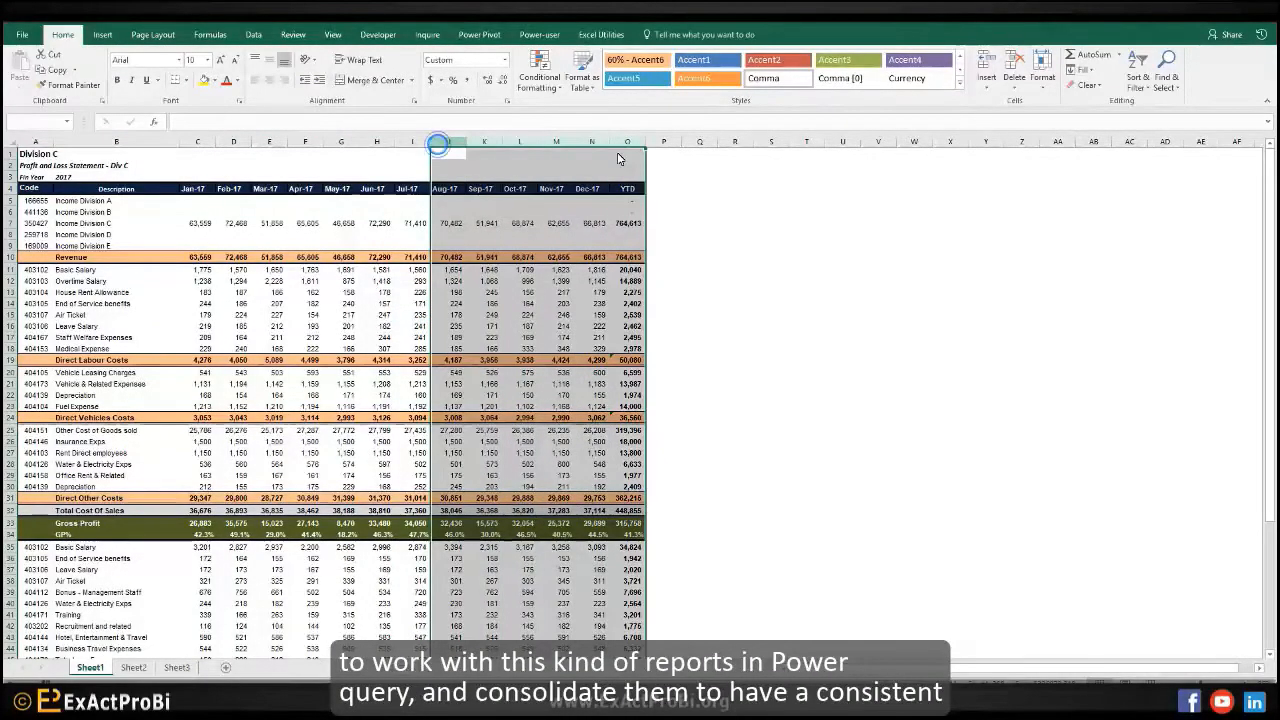
left_click(311, 297)
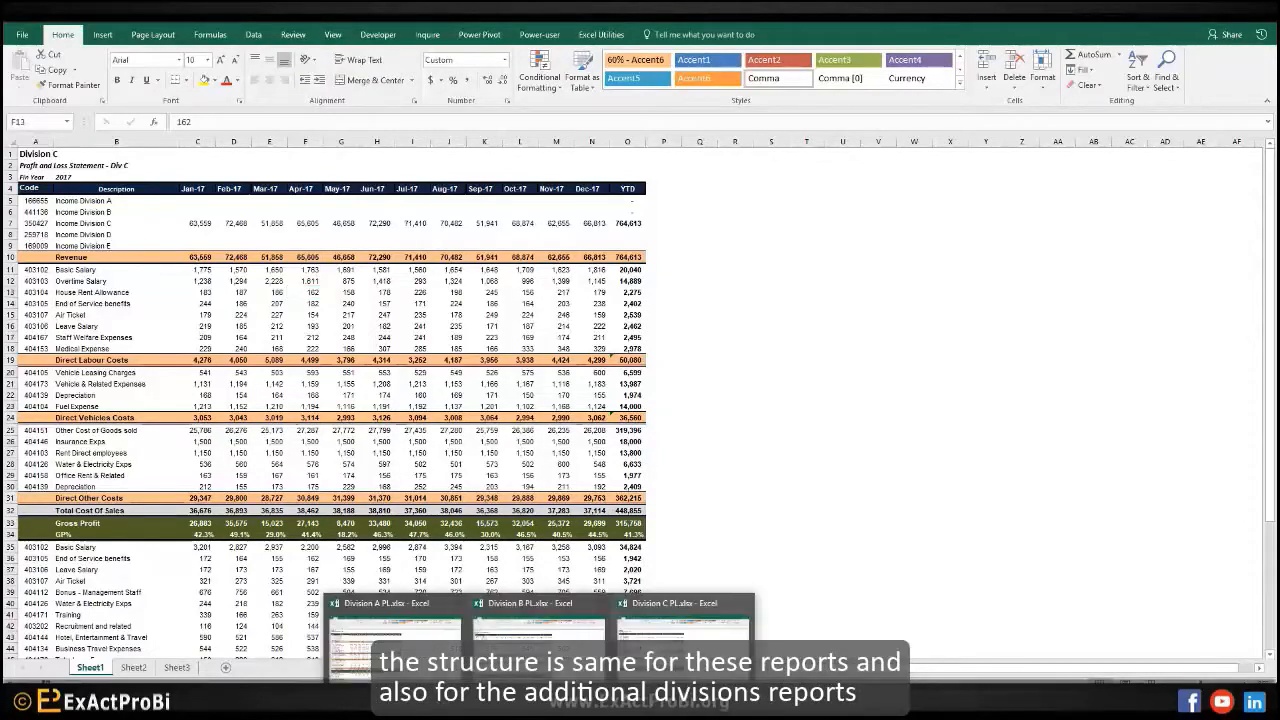
left_click(537, 620)
key("alt+Tab")
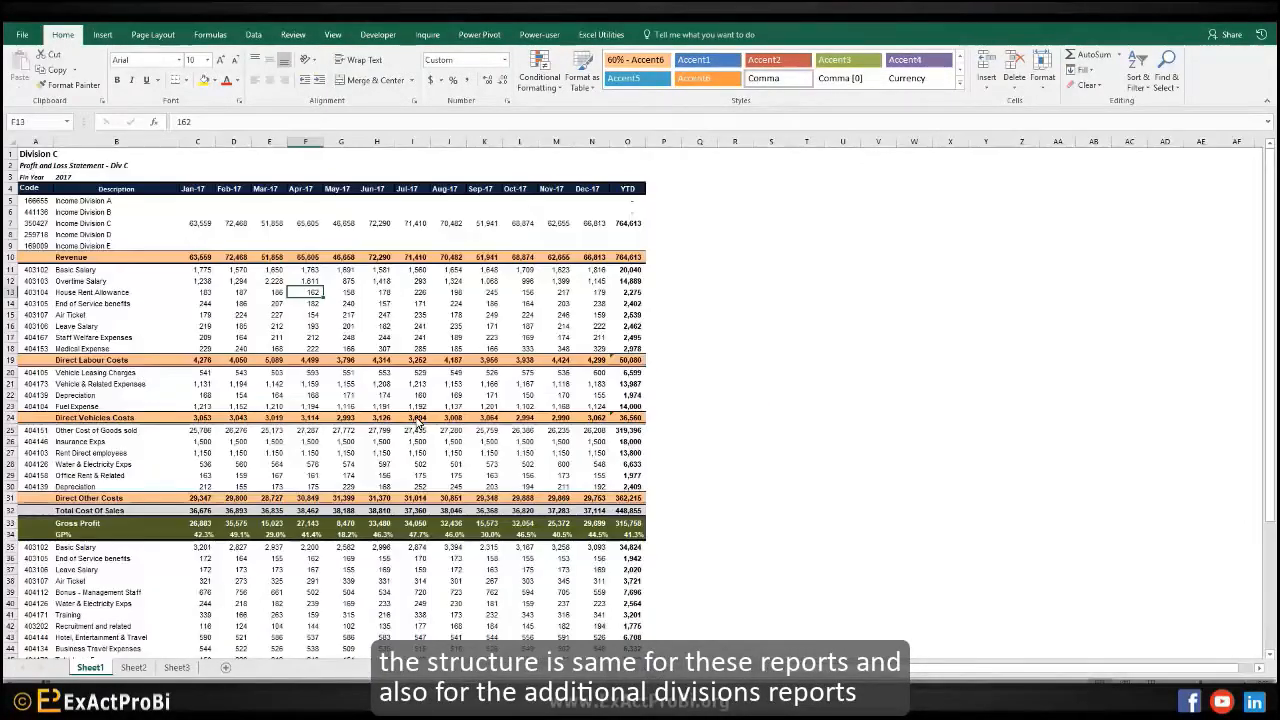
left_click(416, 418)
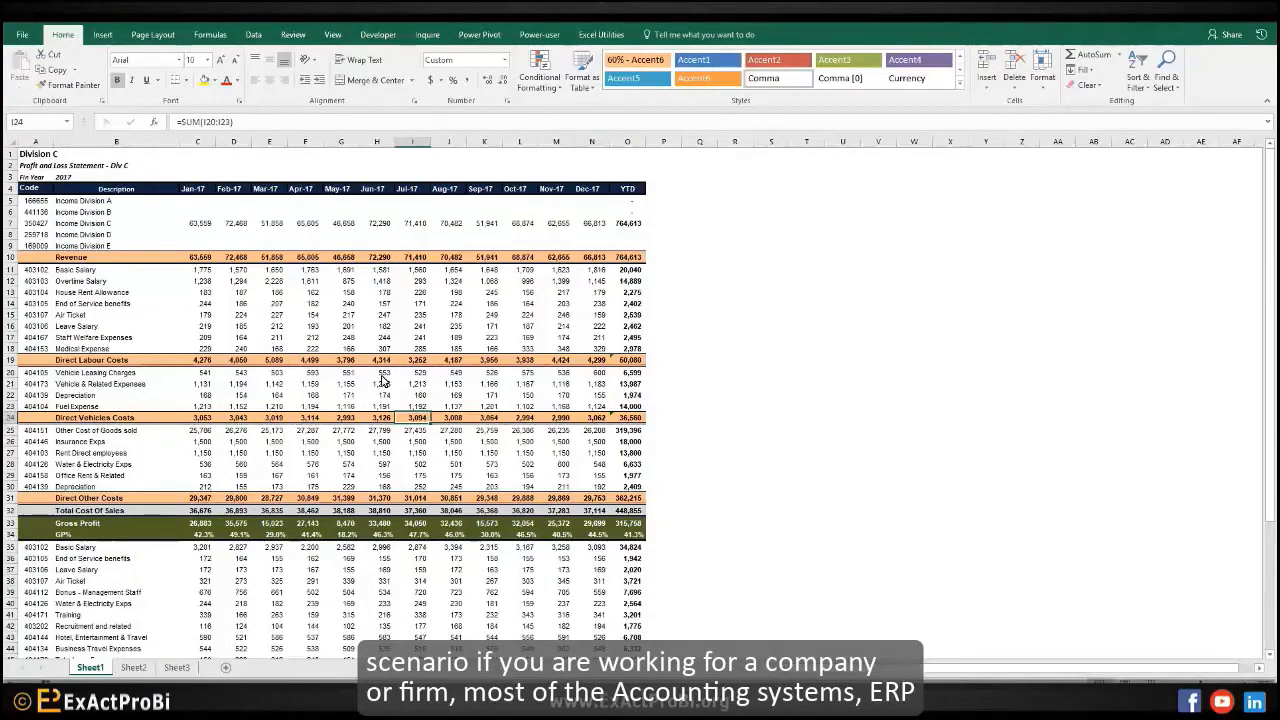
left_click(456, 419)
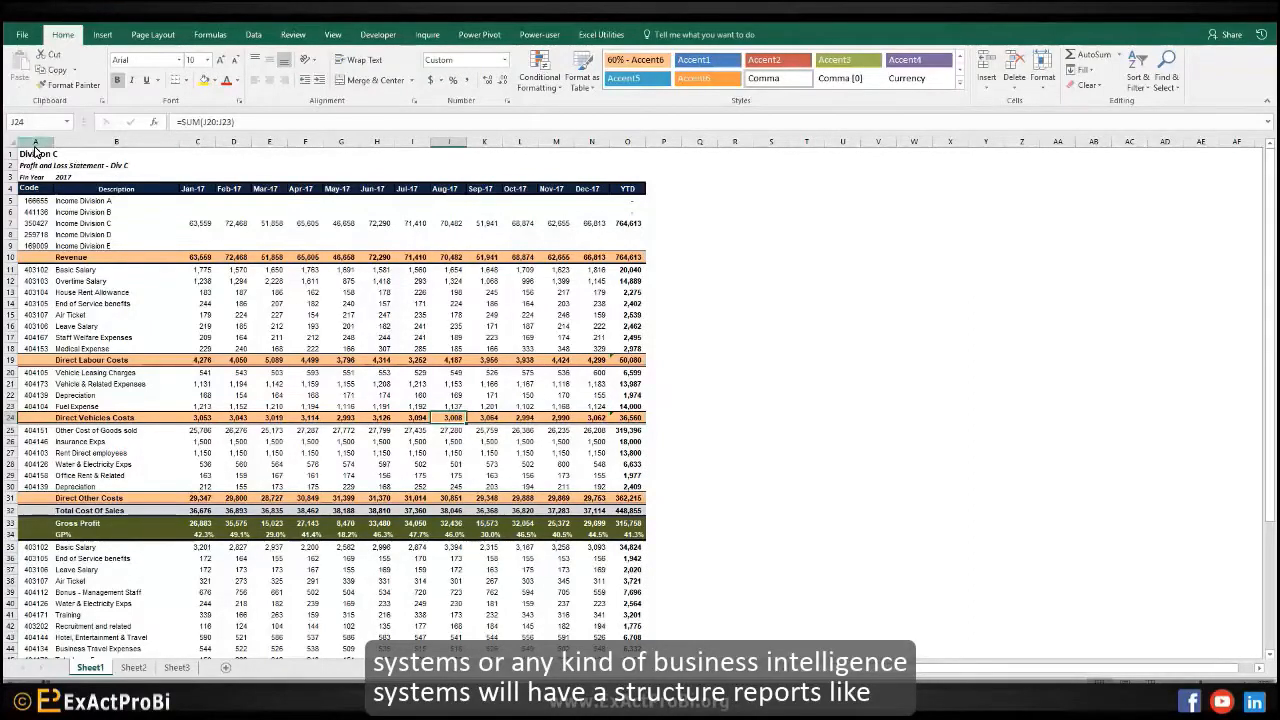
Step: Highlight the Division C report twice from column A across to column O to examine its consistent structure
left_click_drag(35, 141, 627, 141)
left_click(449, 269)
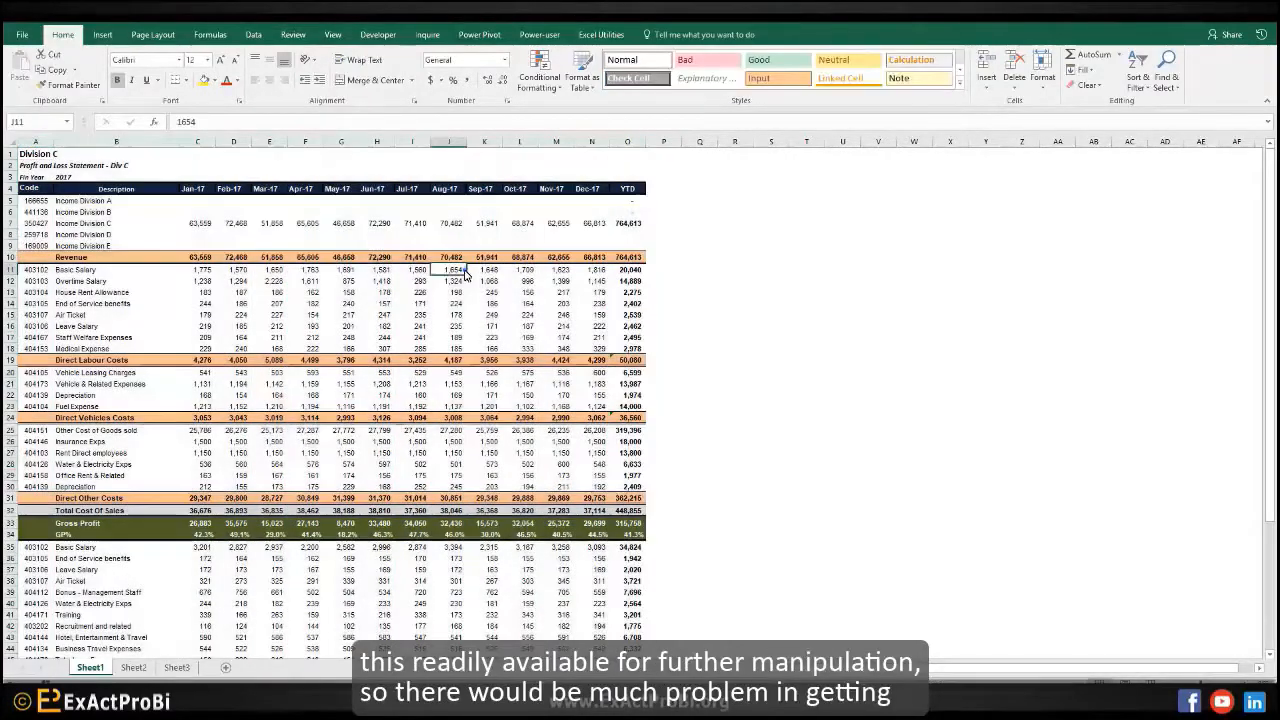
left_click_drag(35, 141, 622, 188)
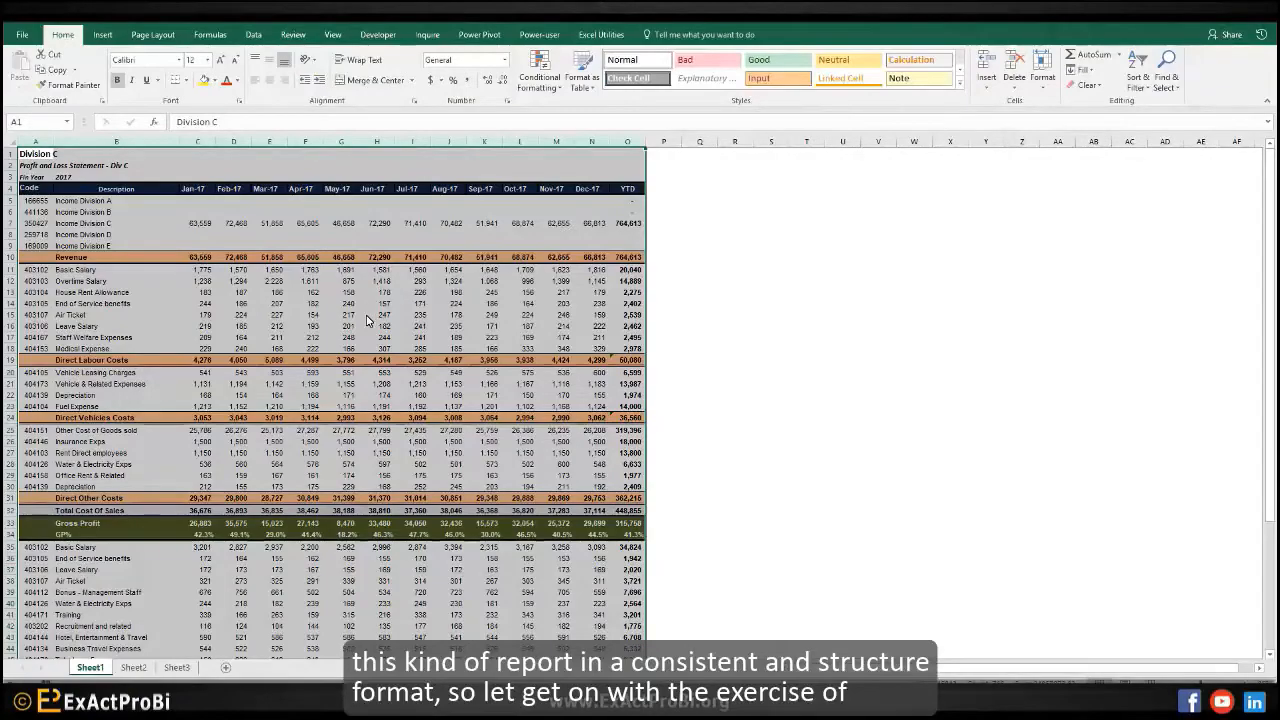
left_click(415, 430)
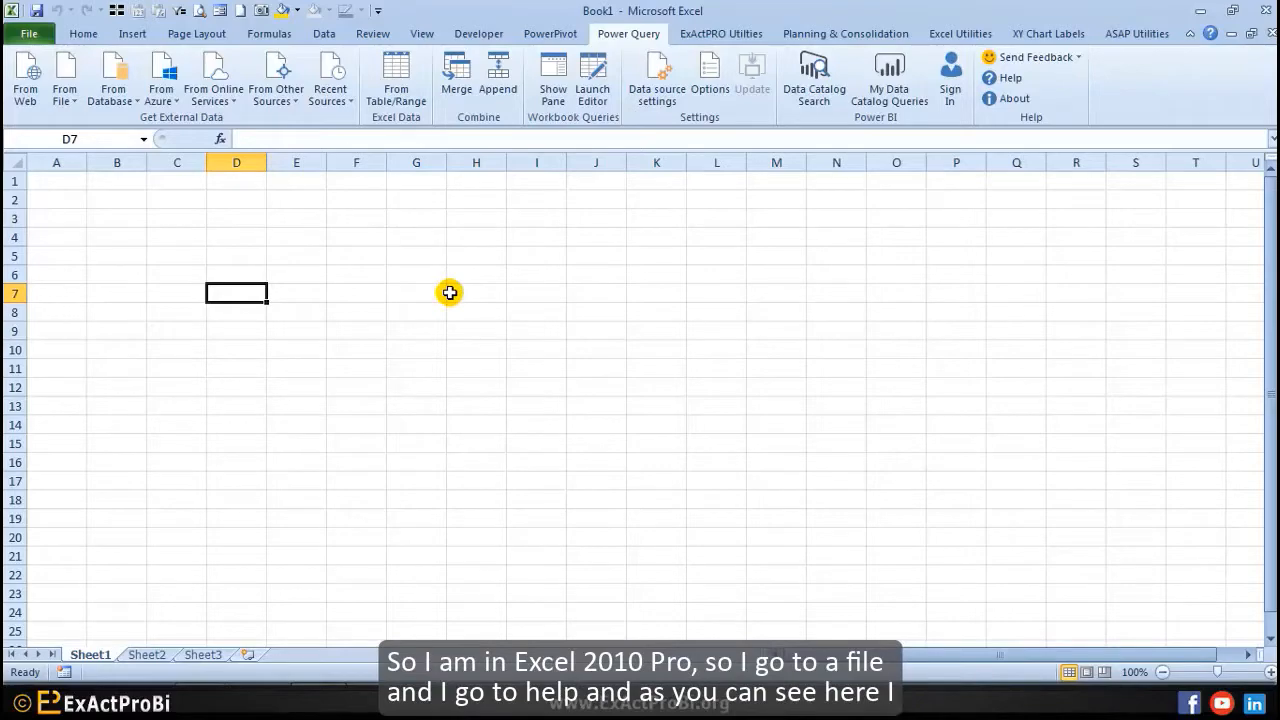
Step: View the Help information with the Office edition and Excel version, then return to the workbook and display the Power Query commands
left_click(29, 35)
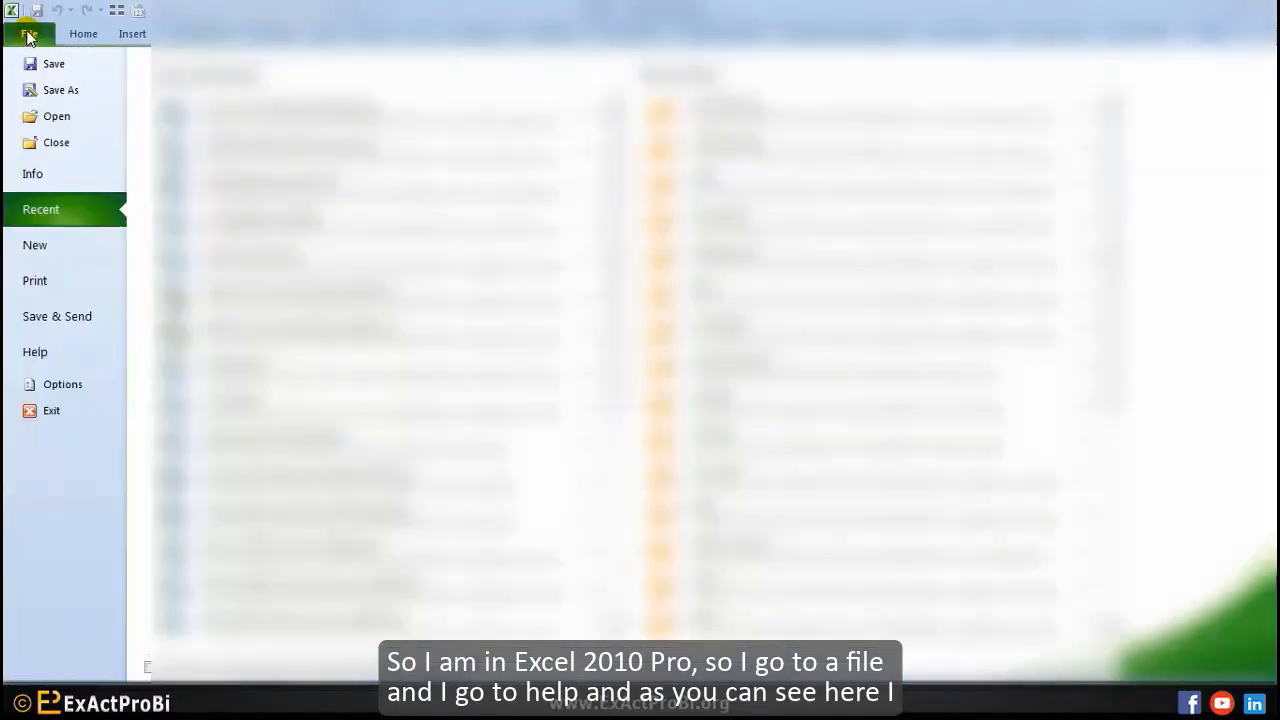
left_click(49, 353)
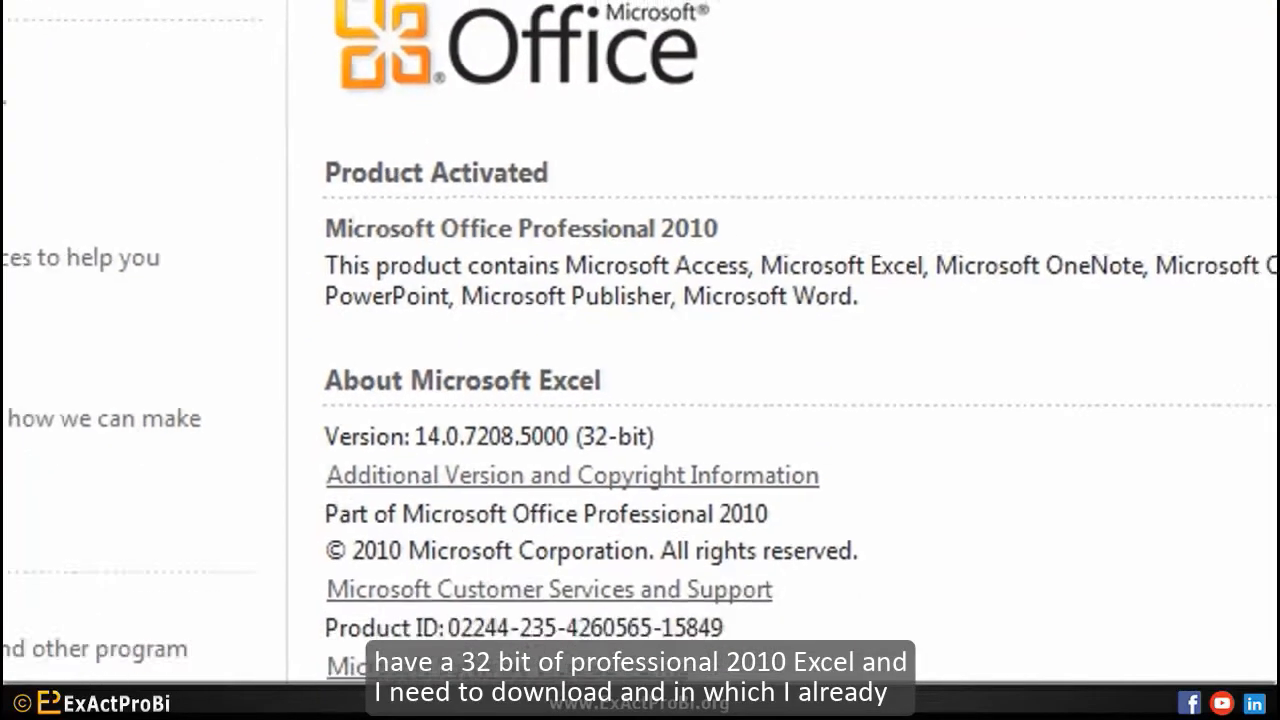
left_click(63, 20)
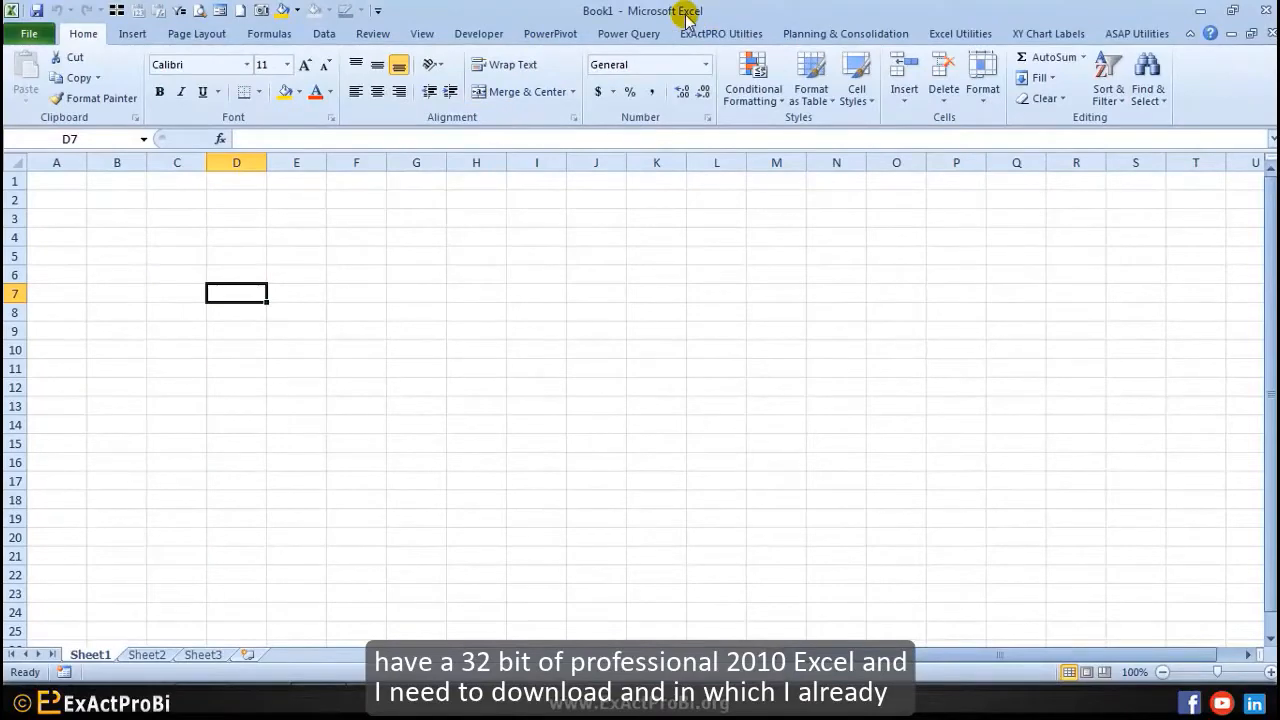
left_click(628, 33)
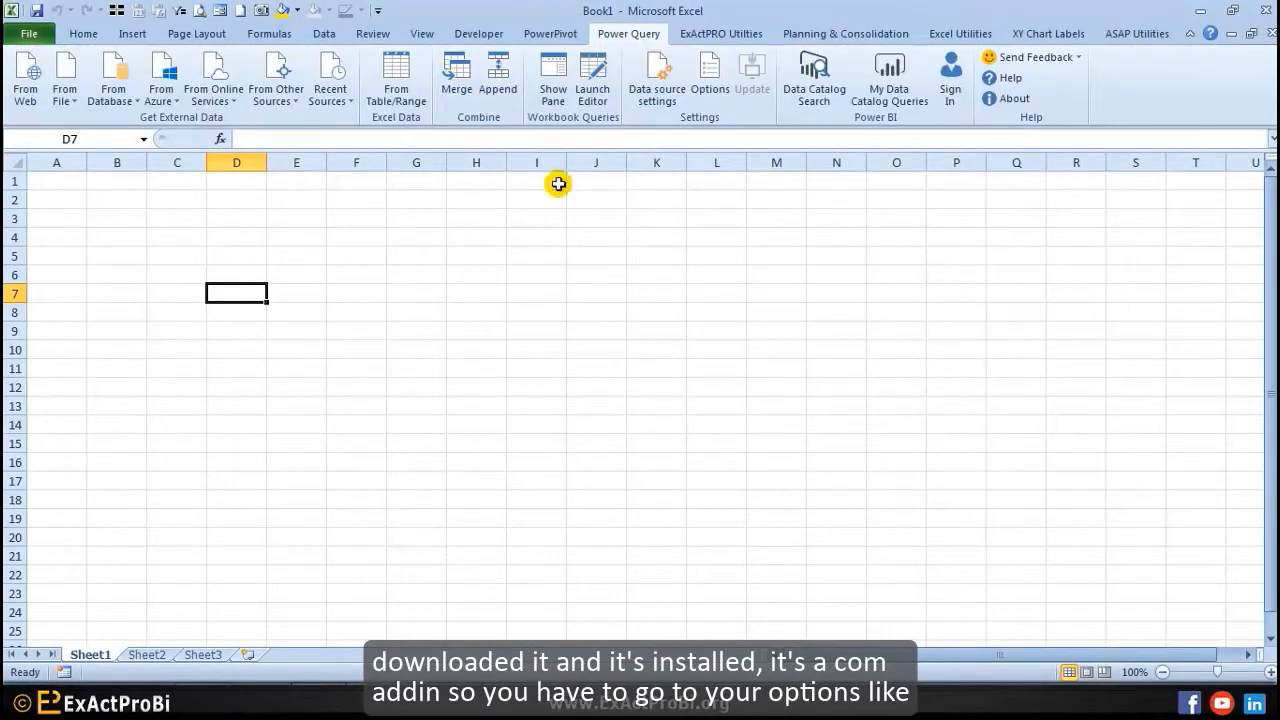
Step: Open the COM Add-Ins list from the Excel options, check that Microsoft Power Query for Excel is enabled, and accept the list
left_click(29, 36)
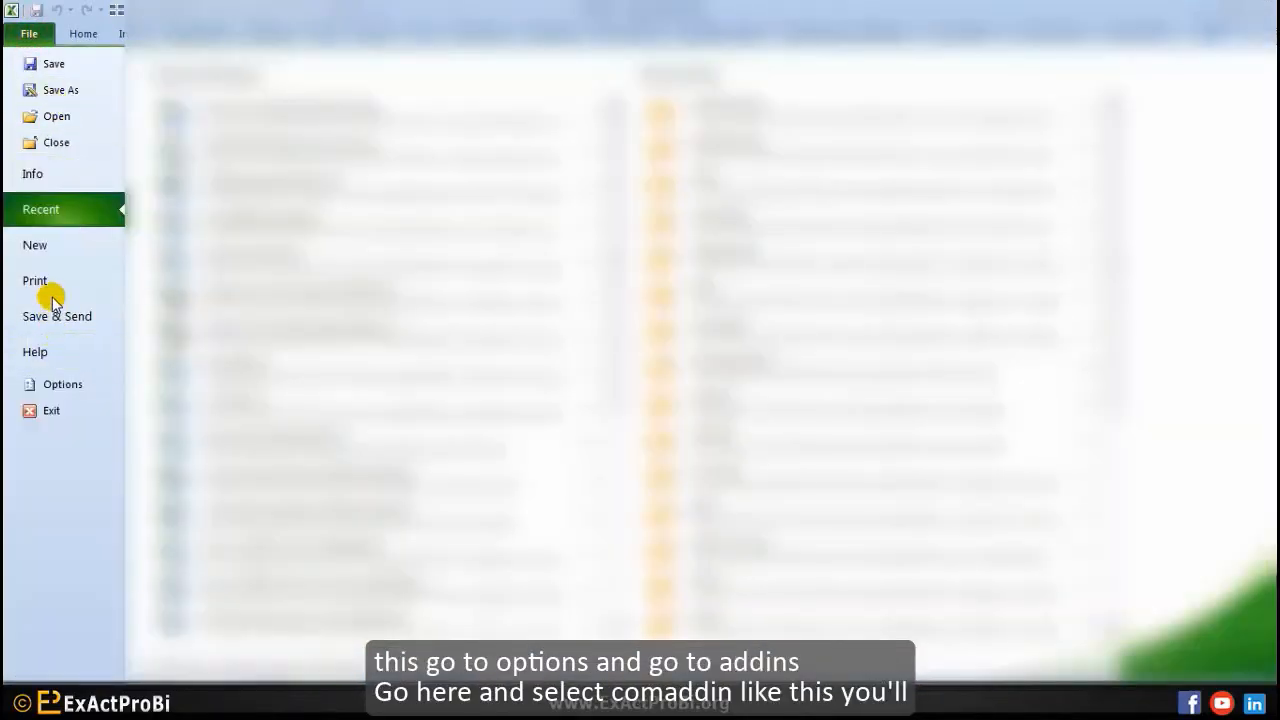
left_click(58, 383)
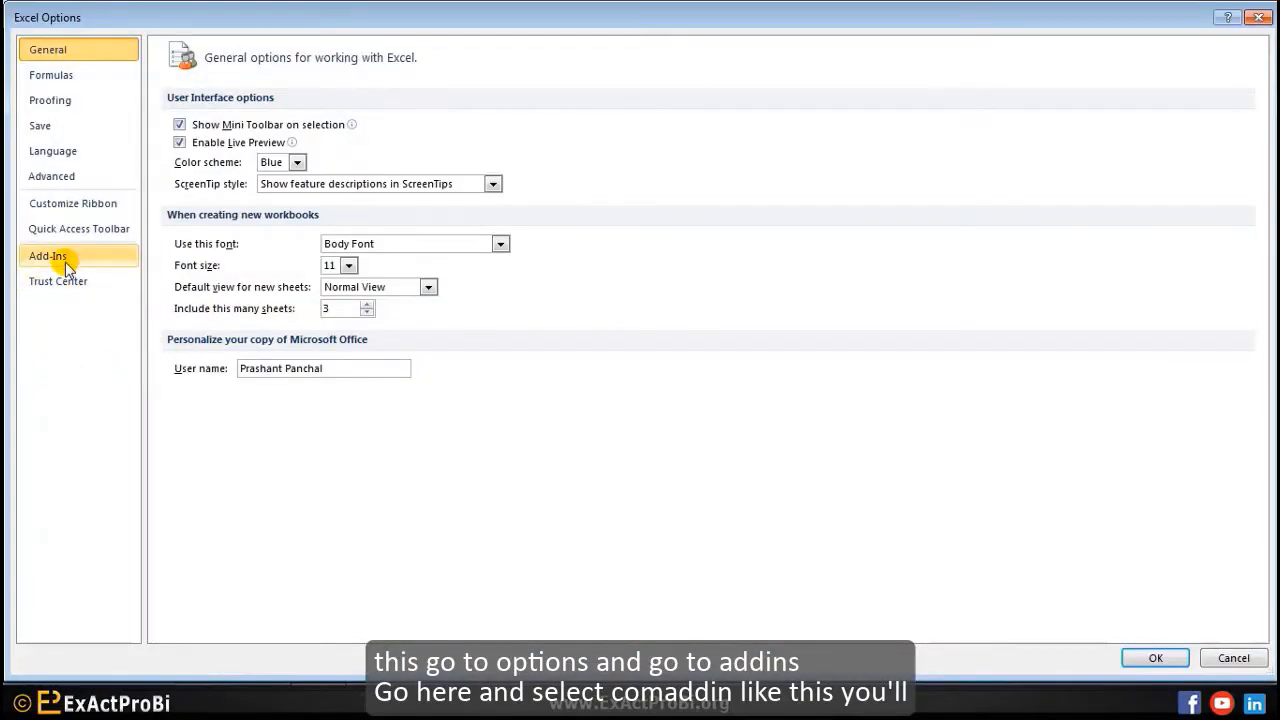
left_click(52, 256)
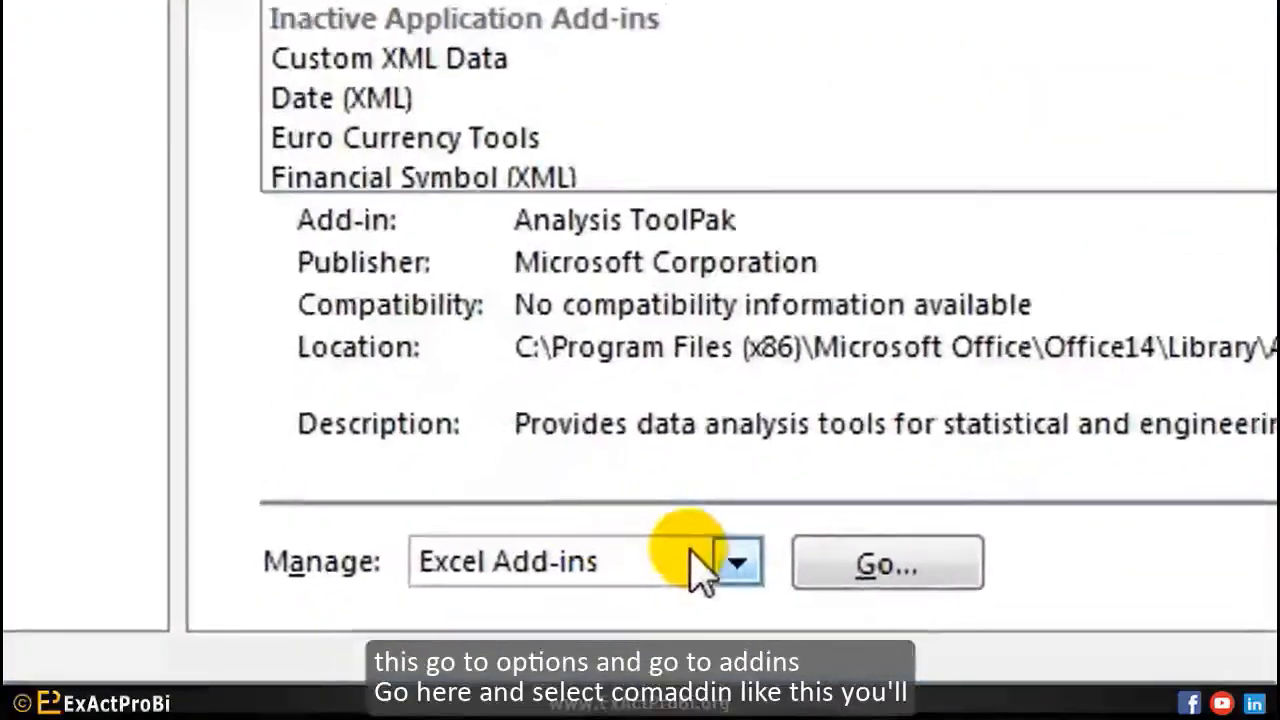
left_click(341, 619)
left_click(565, 368)
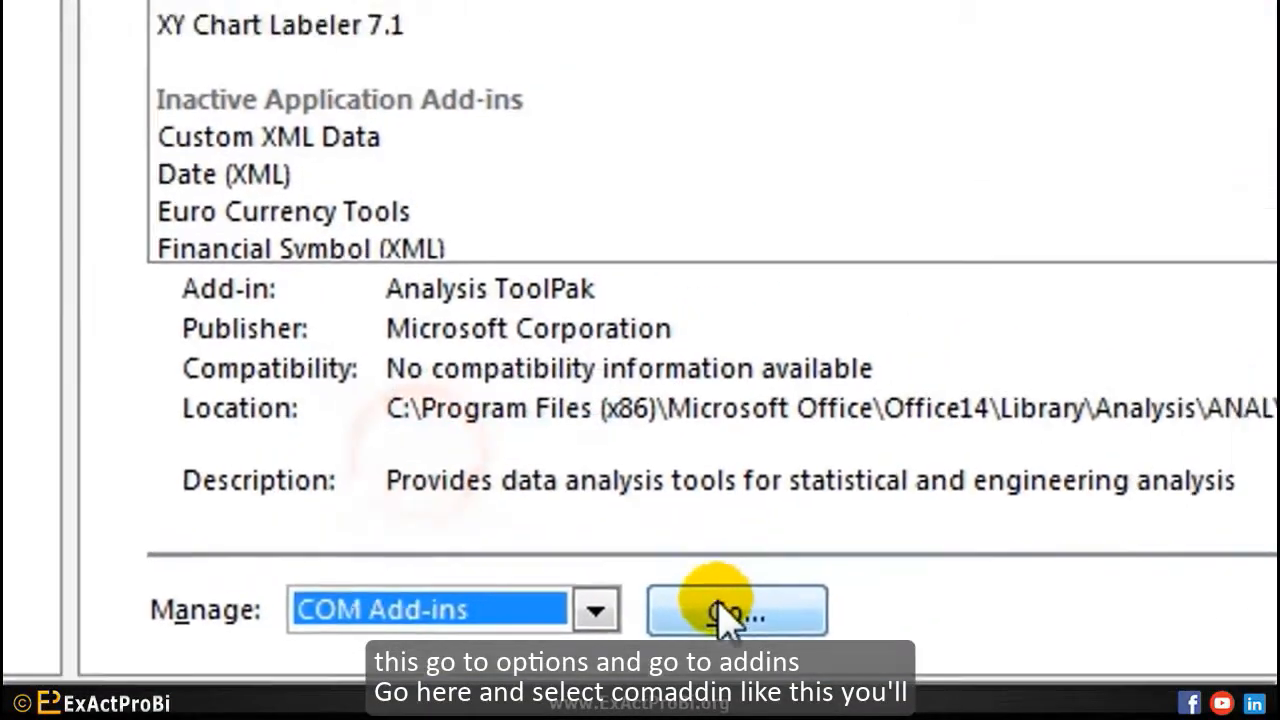
left_click(895, 562)
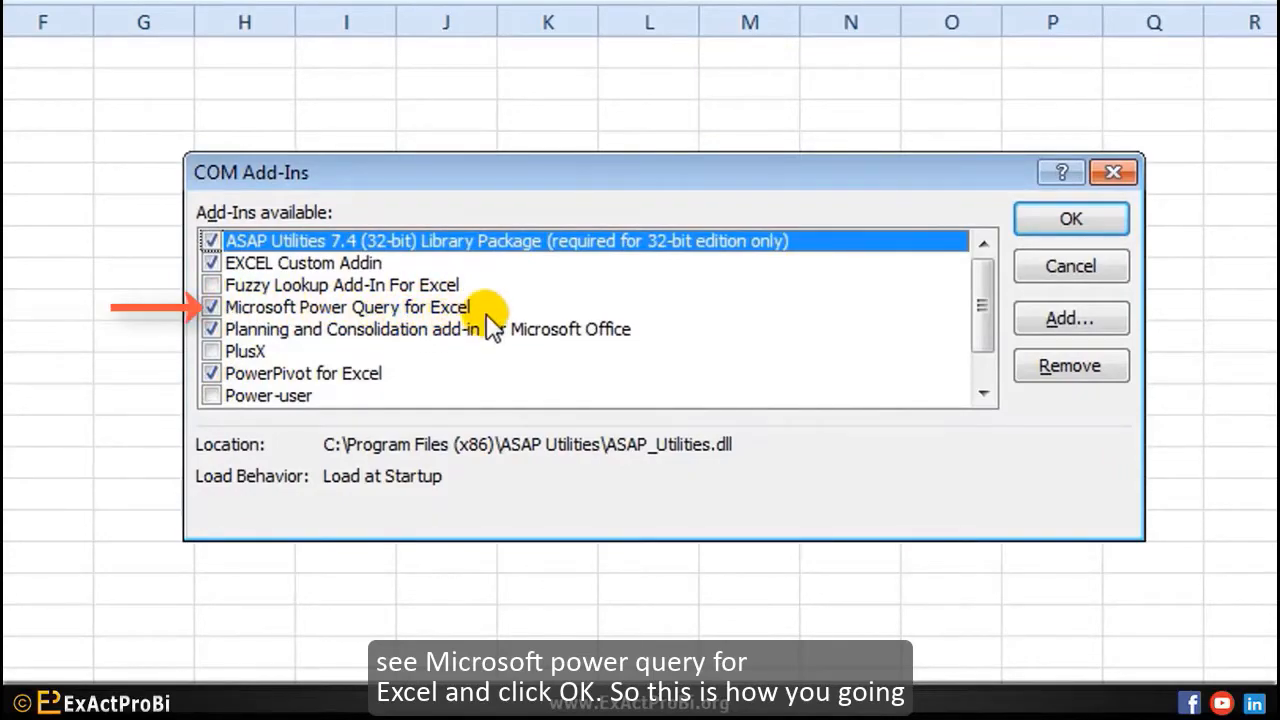
left_click(1079, 214)
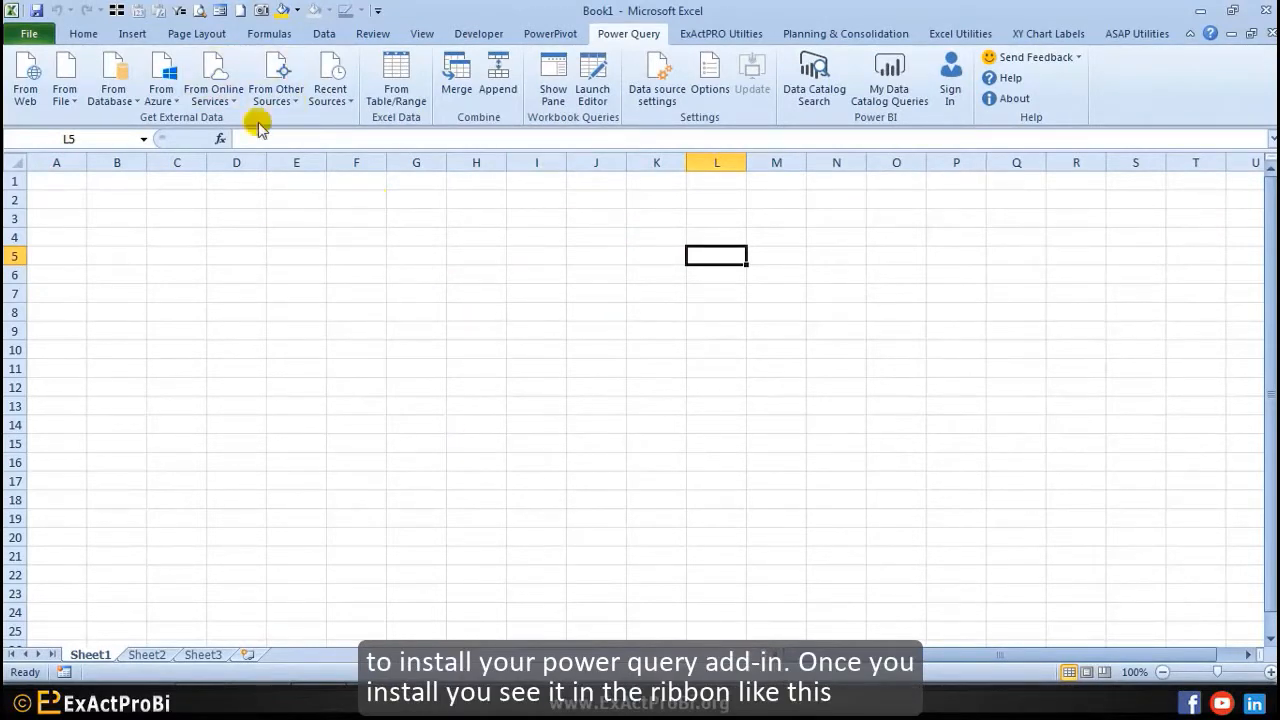
Step: Look through the ribbon command sets, including Page Layout, Formulas, Data, Review, Developer, Power Query and PowerPivot
left_click(545, 34)
left_click(622, 36)
left_click(545, 34)
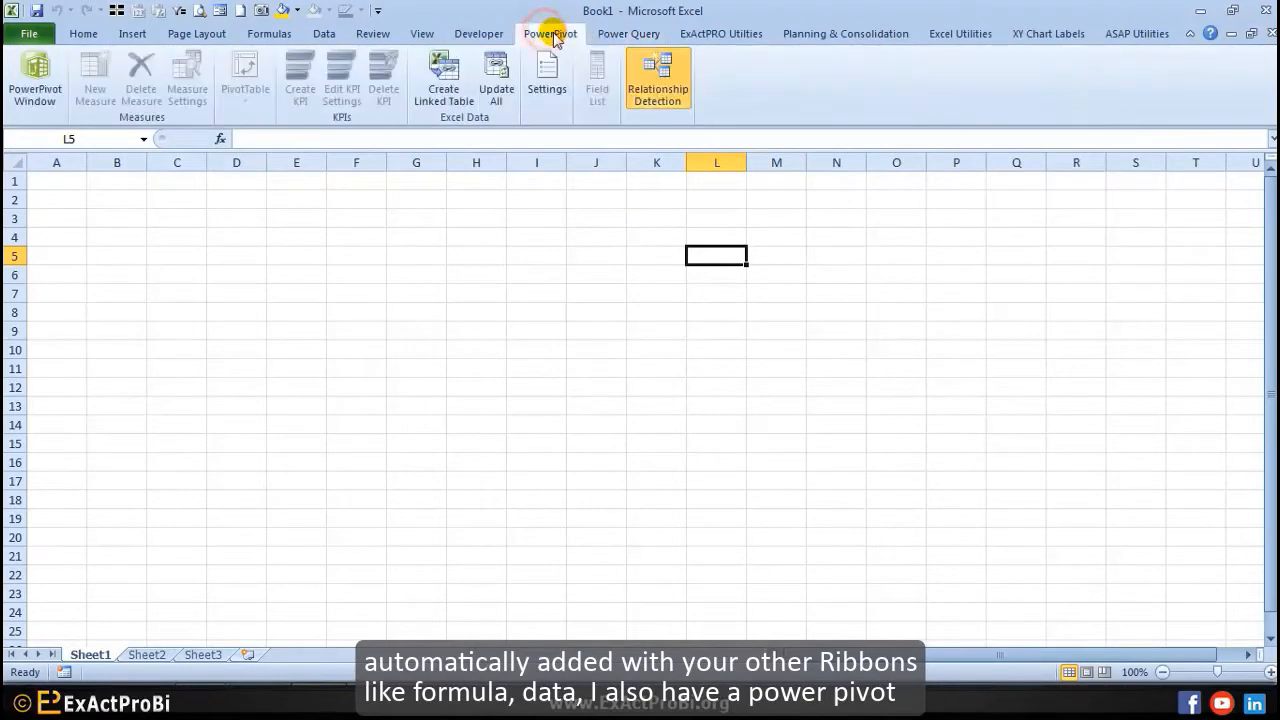
left_click(479, 34)
left_click(550, 34)
left_click(198, 34)
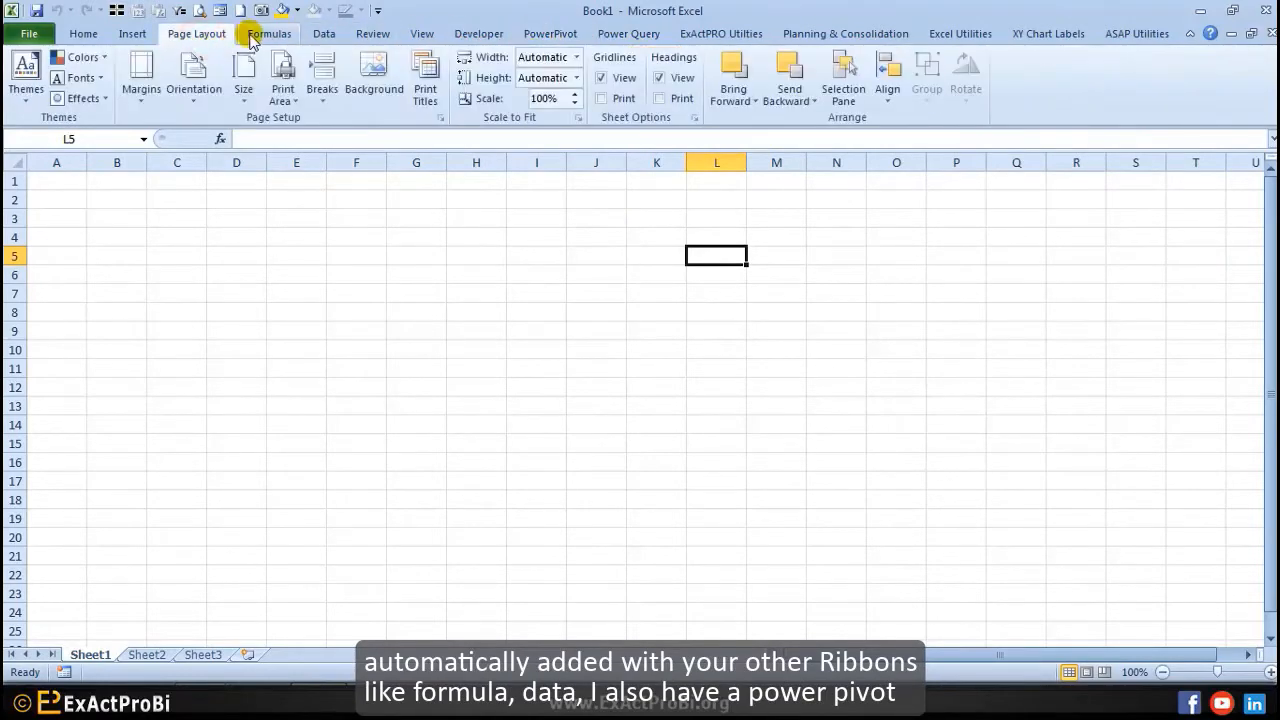
left_click(268, 34)
left_click(324, 34)
left_click(368, 34)
left_click(552, 34)
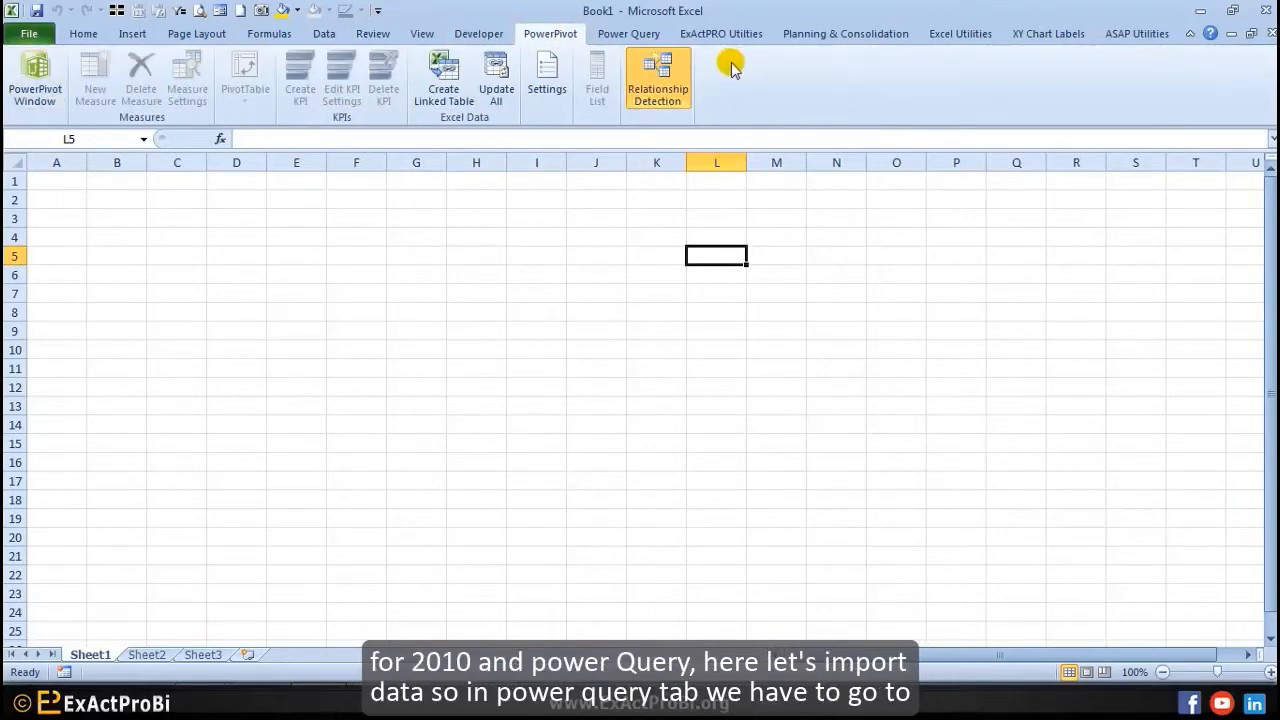
Step: Start a Power Query import from the folder G:\ExAccounting\OneDrive\ExActPRO\Udemy Courses\Prepayments Course\PQ Dashboard\DataFiles
left_click(614, 36)
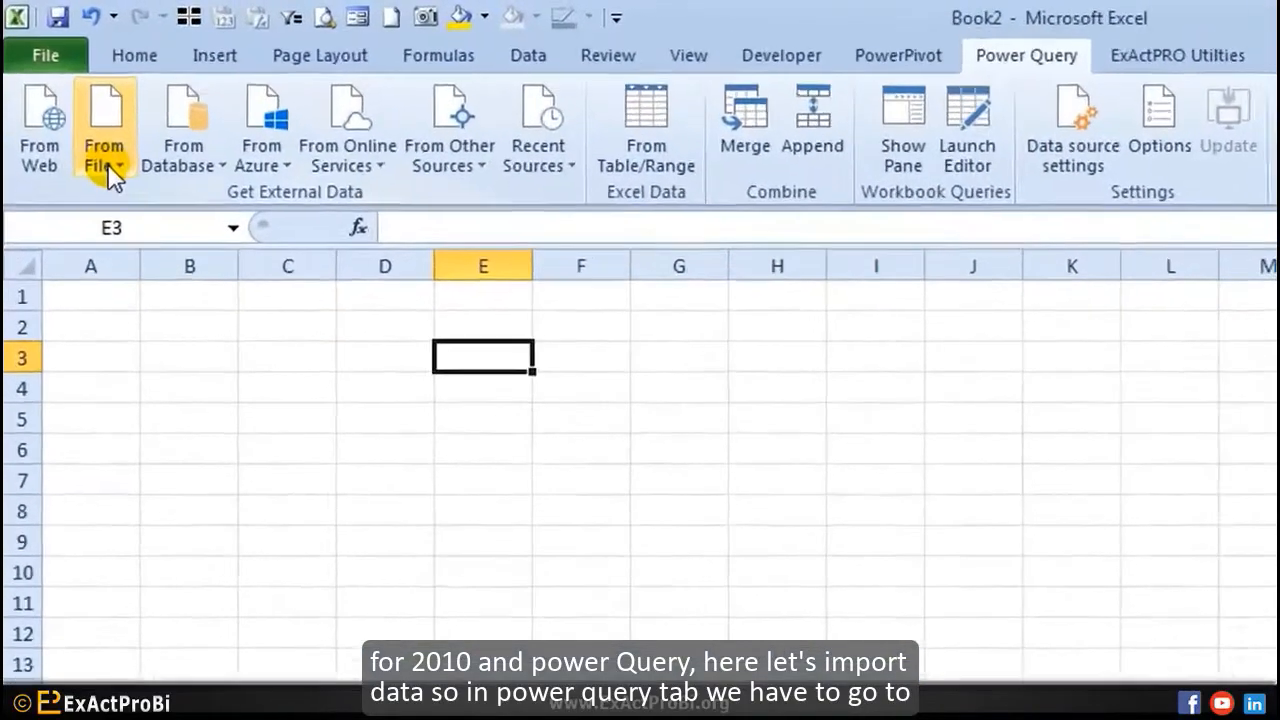
left_click(64, 95)
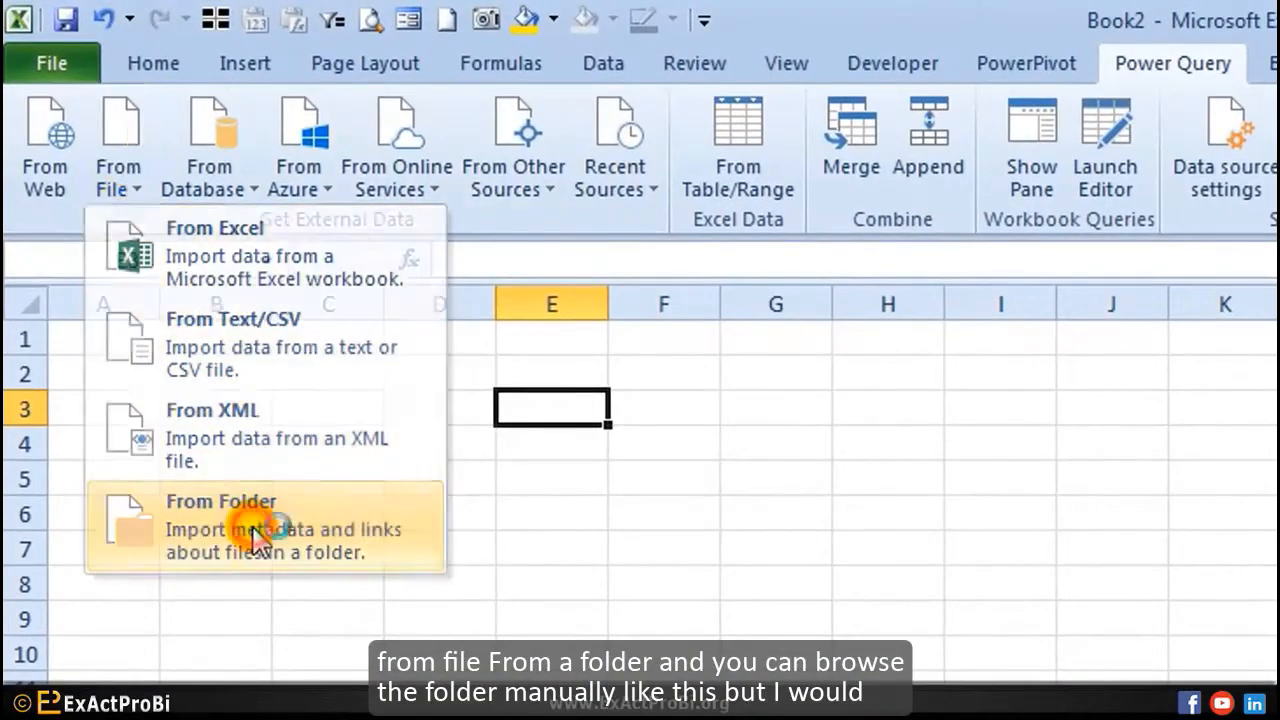
left_click(251, 528)
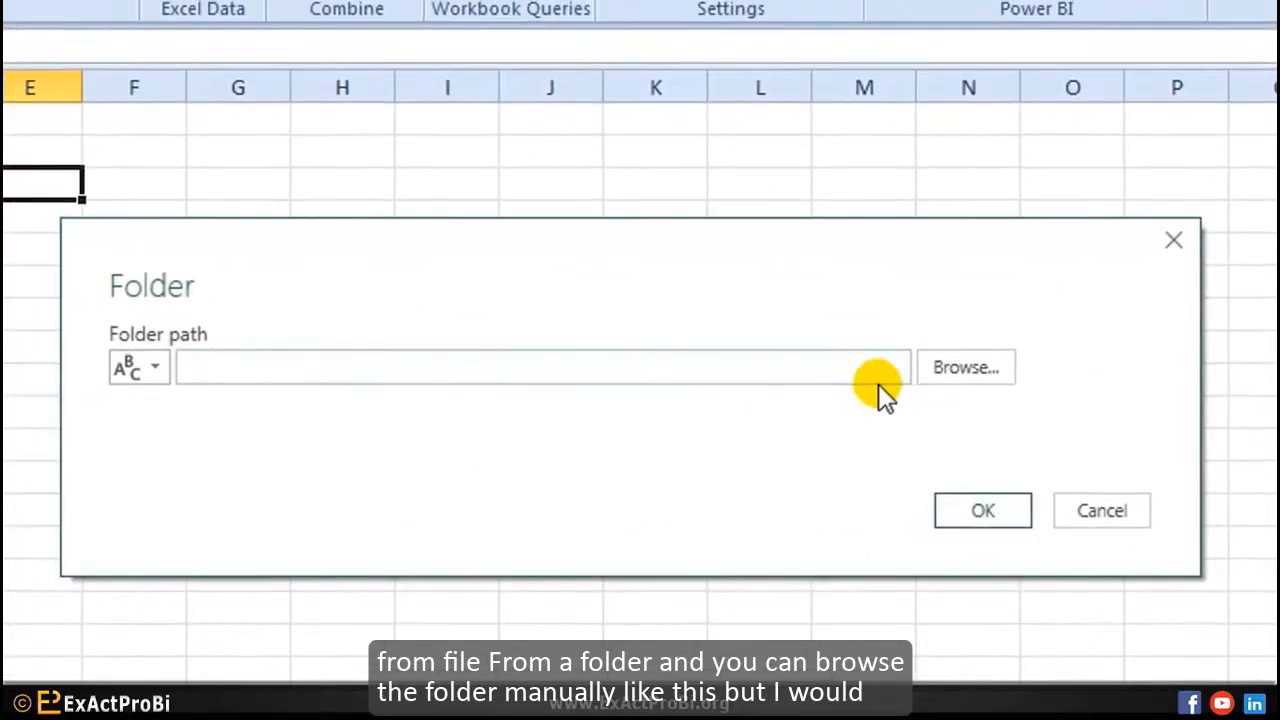
left_click(960, 372)
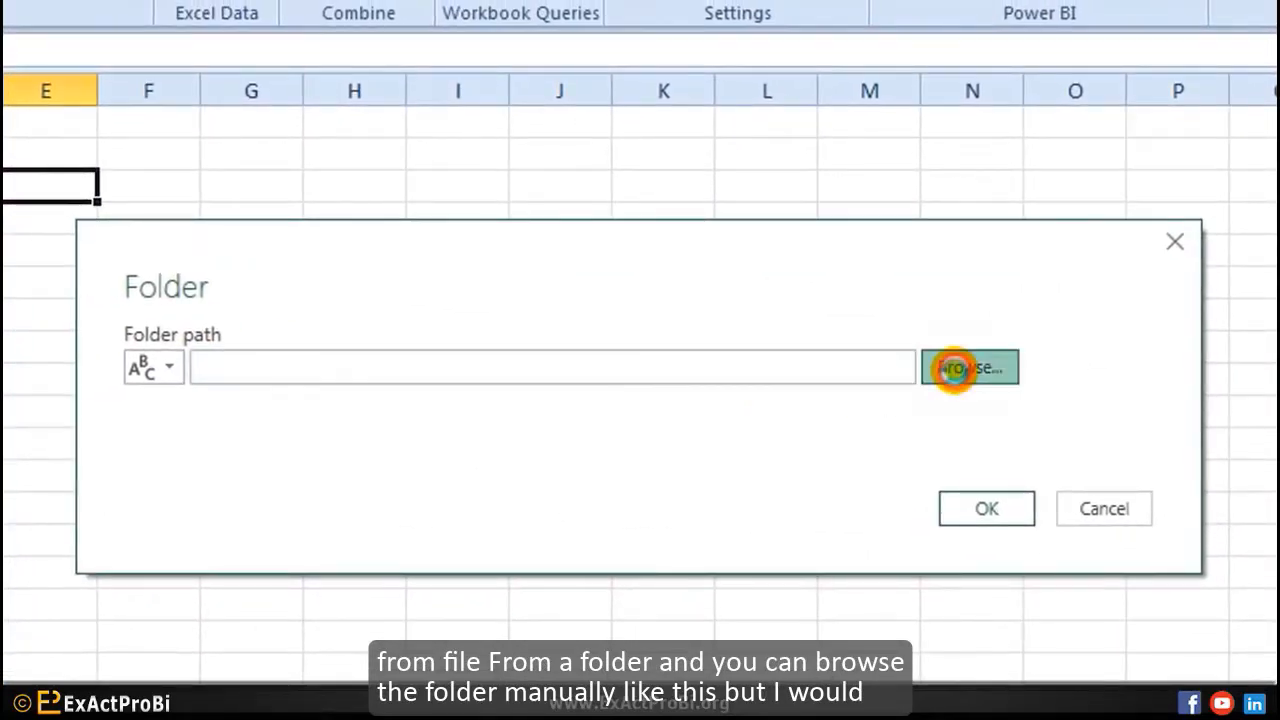
left_click(808, 609)
left_click(266, 356)
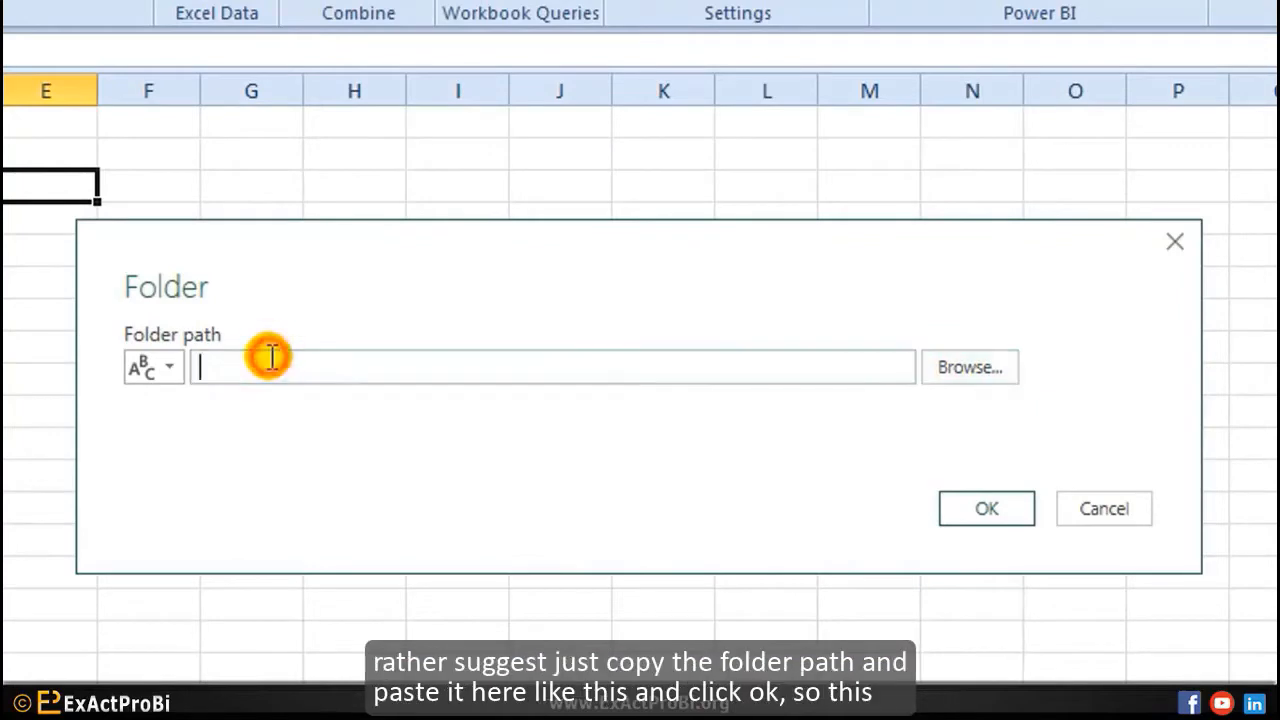
key("ctrl+v")
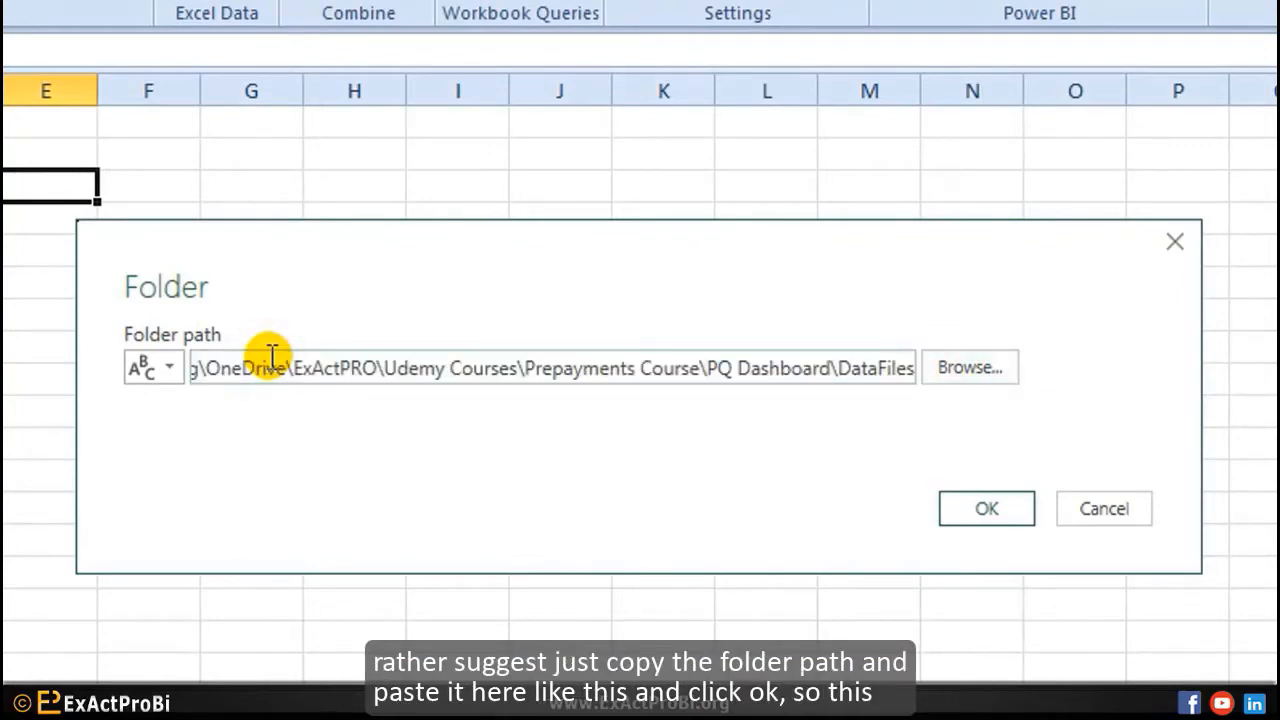
left_click(1004, 516)
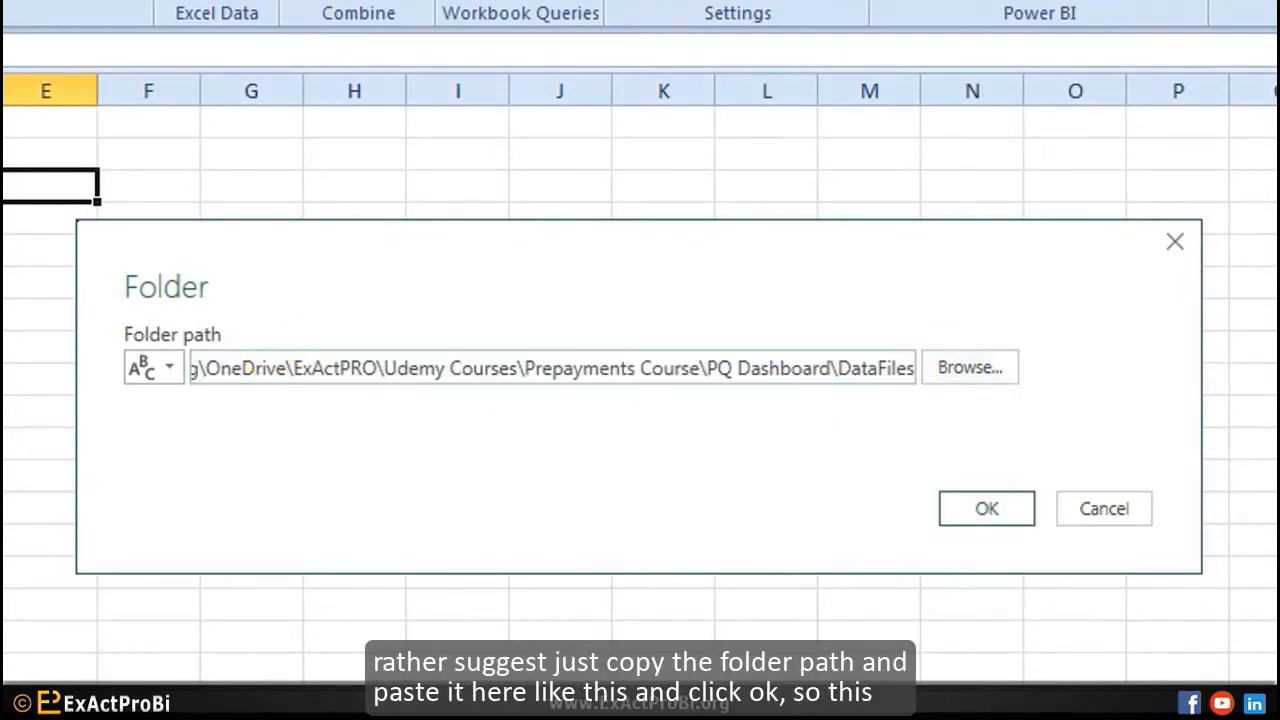
left_click(1012, 514)
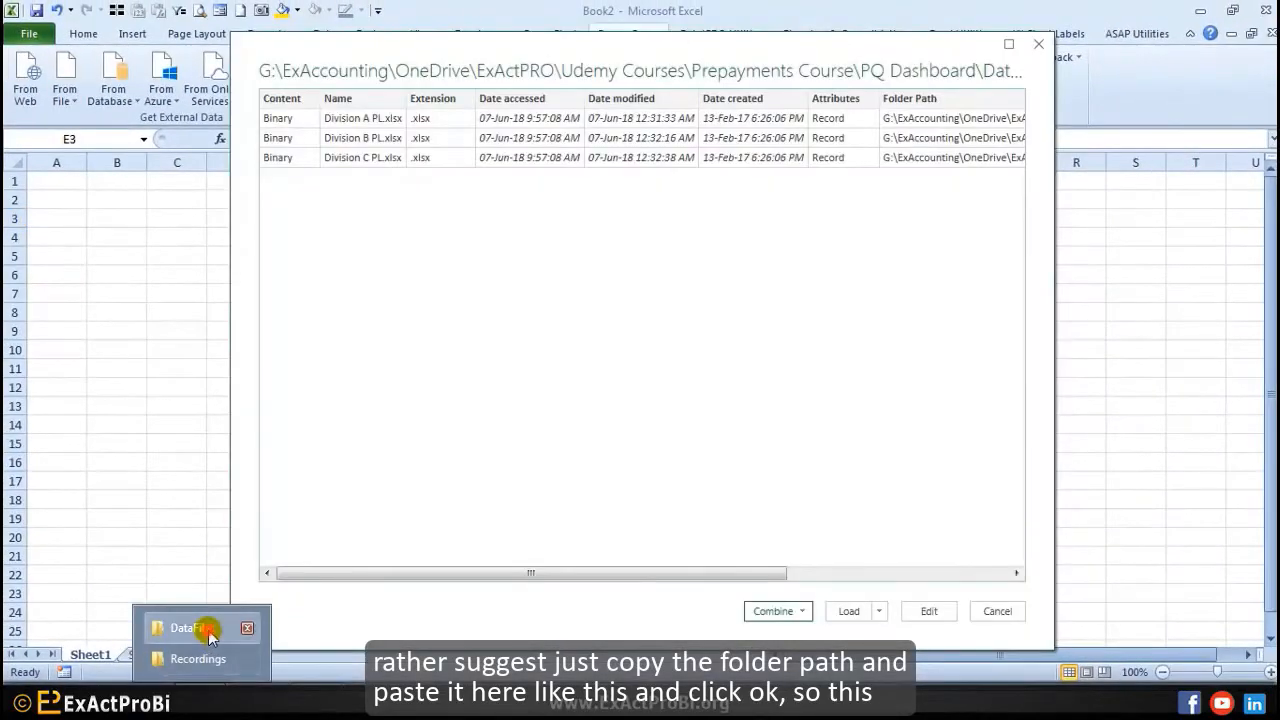
Step: Check the path and workbooks of the DataFiles folder in Windows Explorer, then compare them with the import preview in Excel
left_click(203, 626)
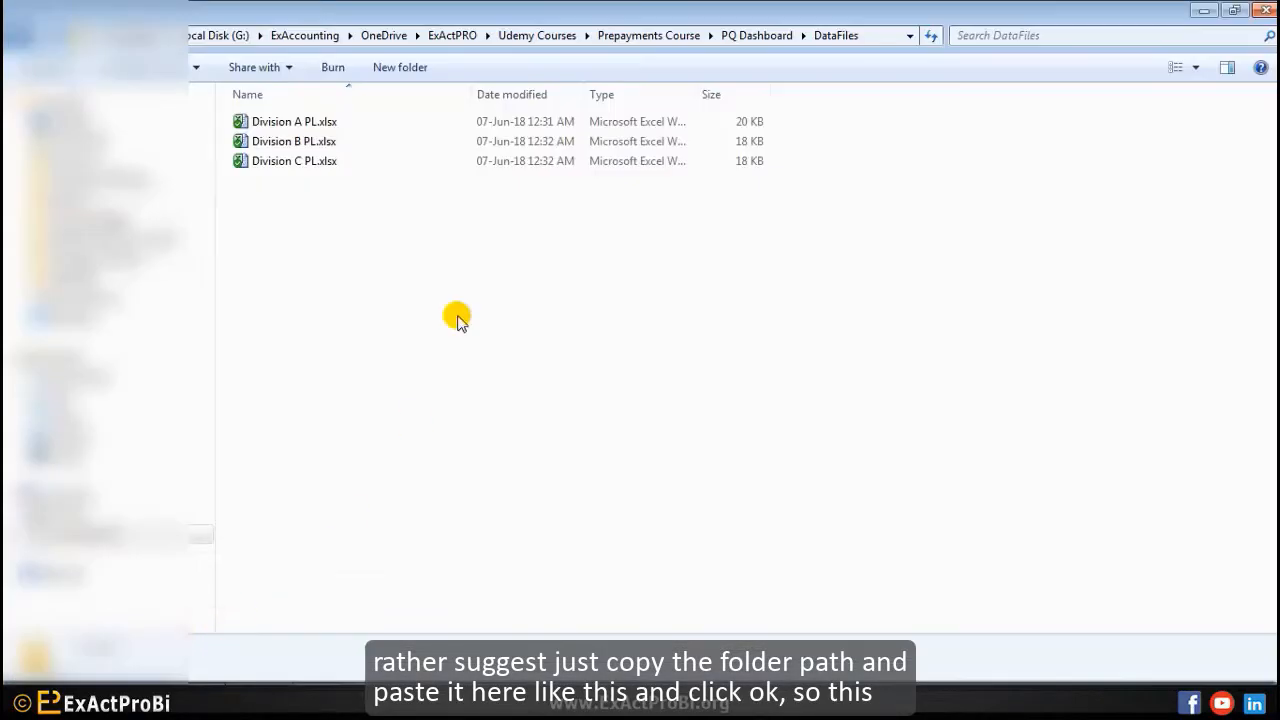
left_click(866, 42)
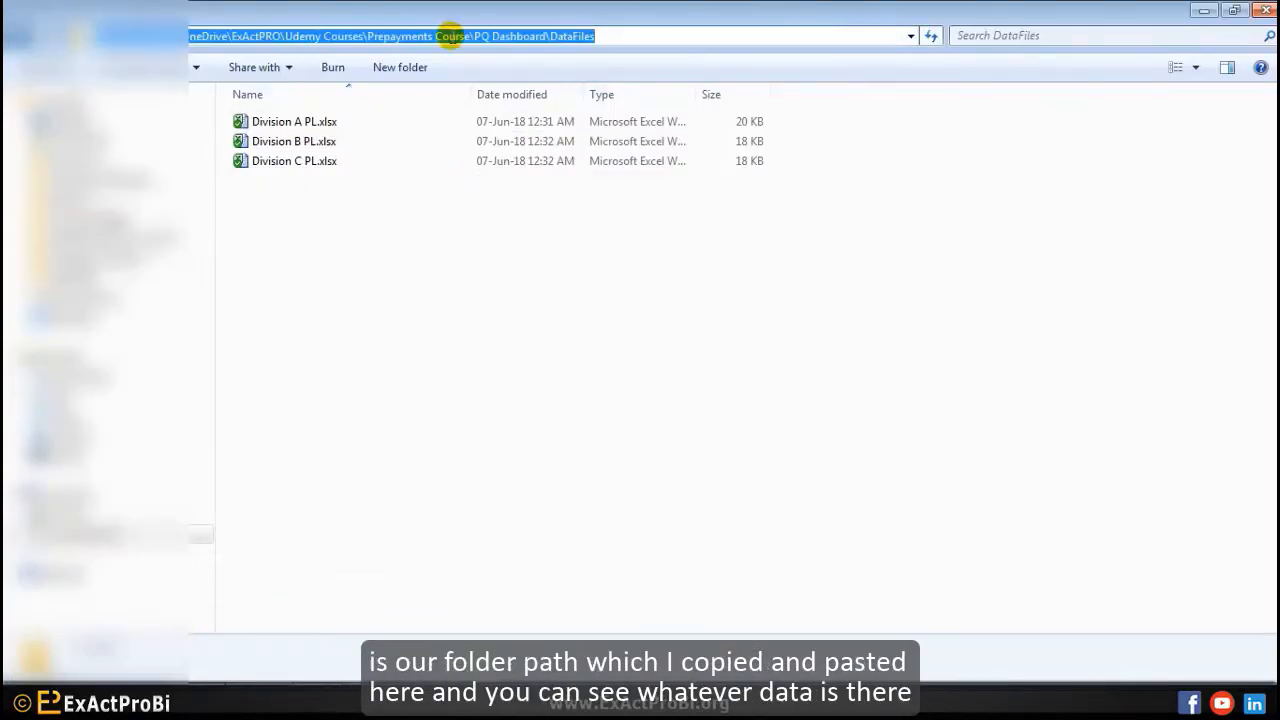
left_click(348, 683)
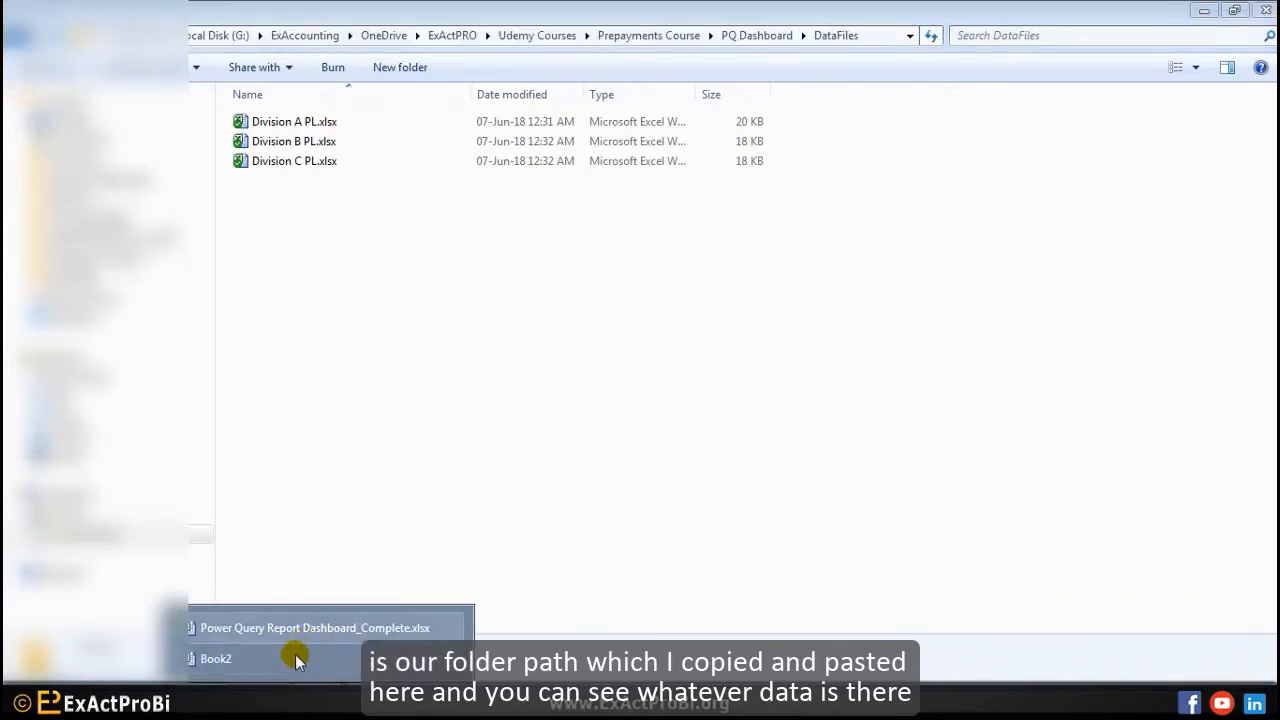
left_click(1203, 12)
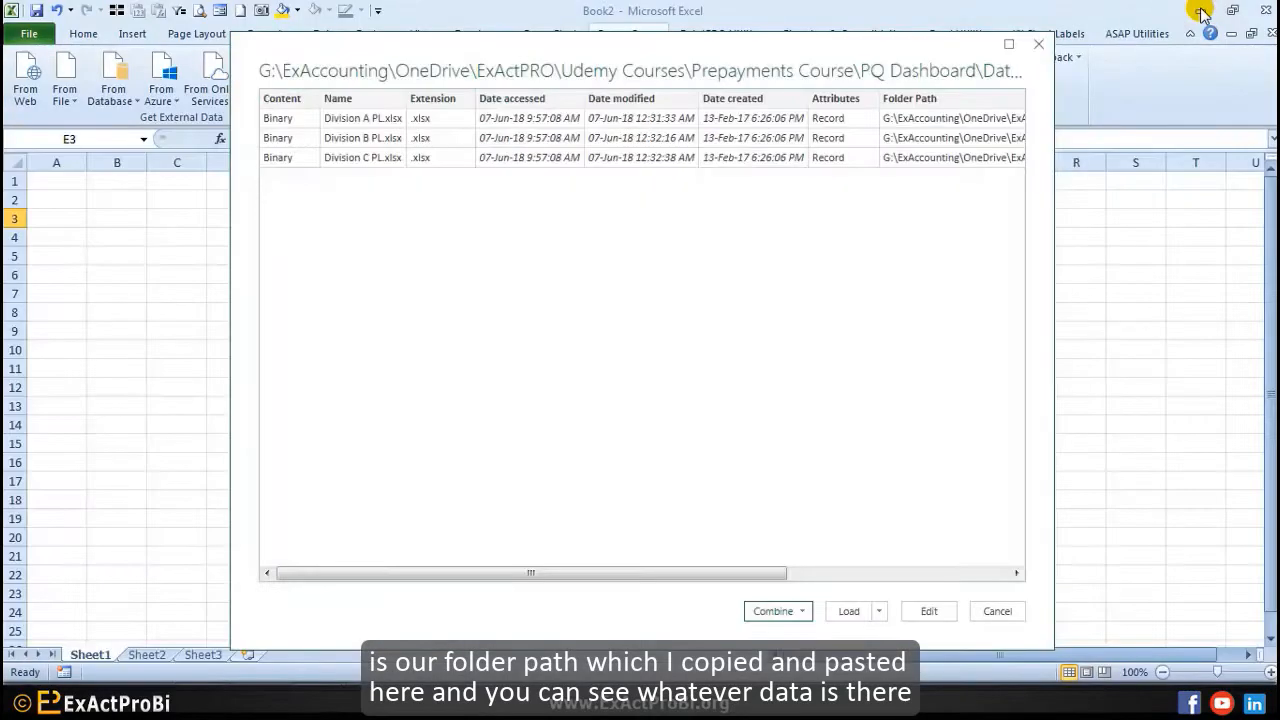
left_click_drag(466, 573, 319, 573)
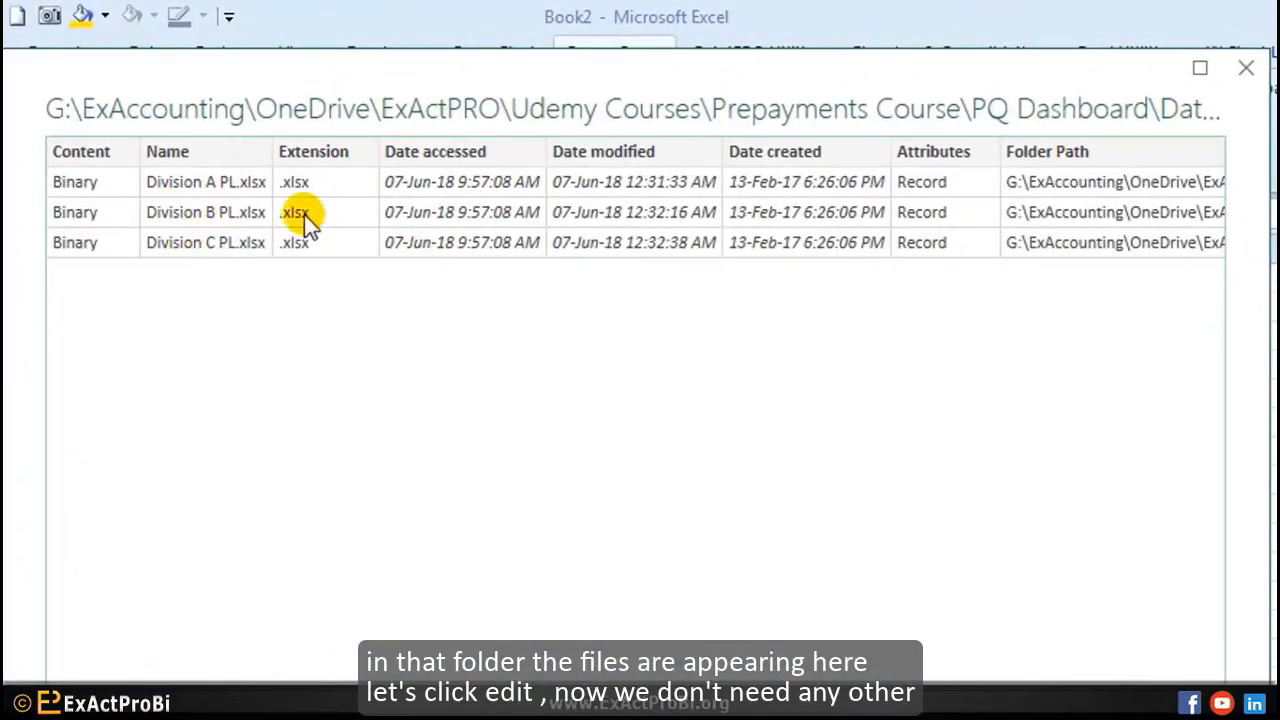
Step: Open the folder import for editing in the Power Query Editor and remove all columns except Content
left_click(929, 611)
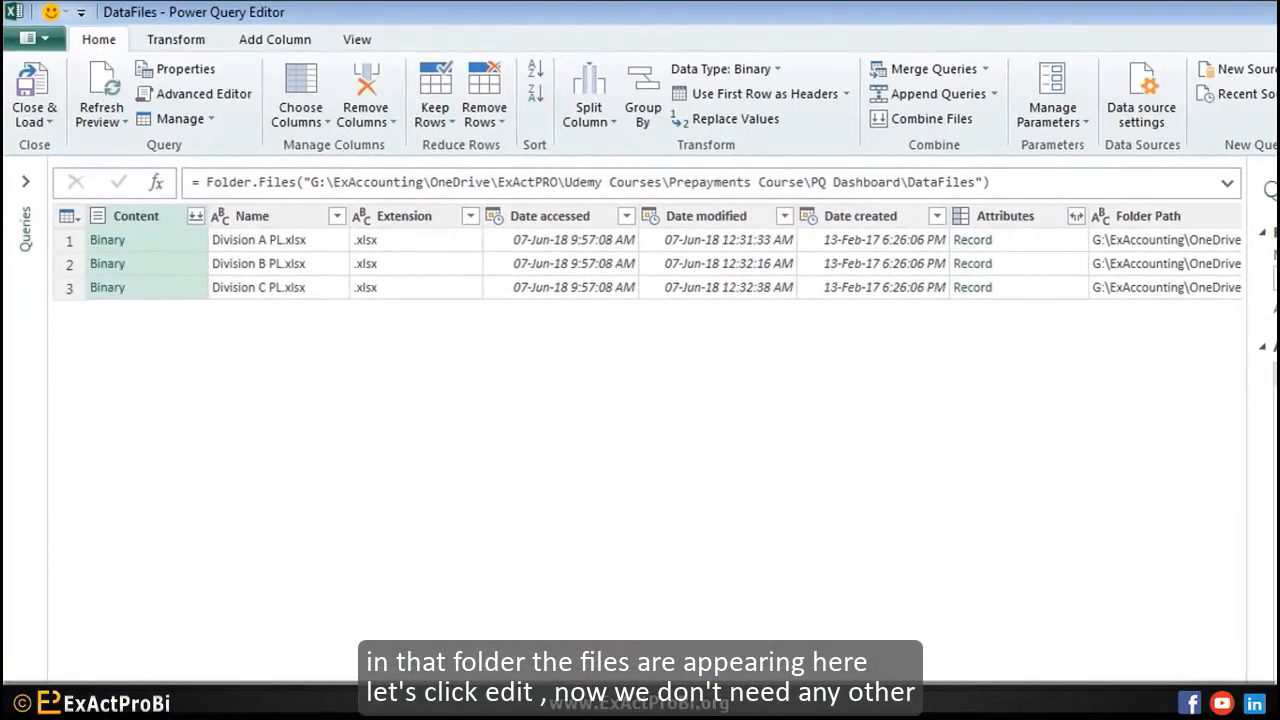
scroll(650, 264, "right", 3)
scroll(650, 264, "left", 3)
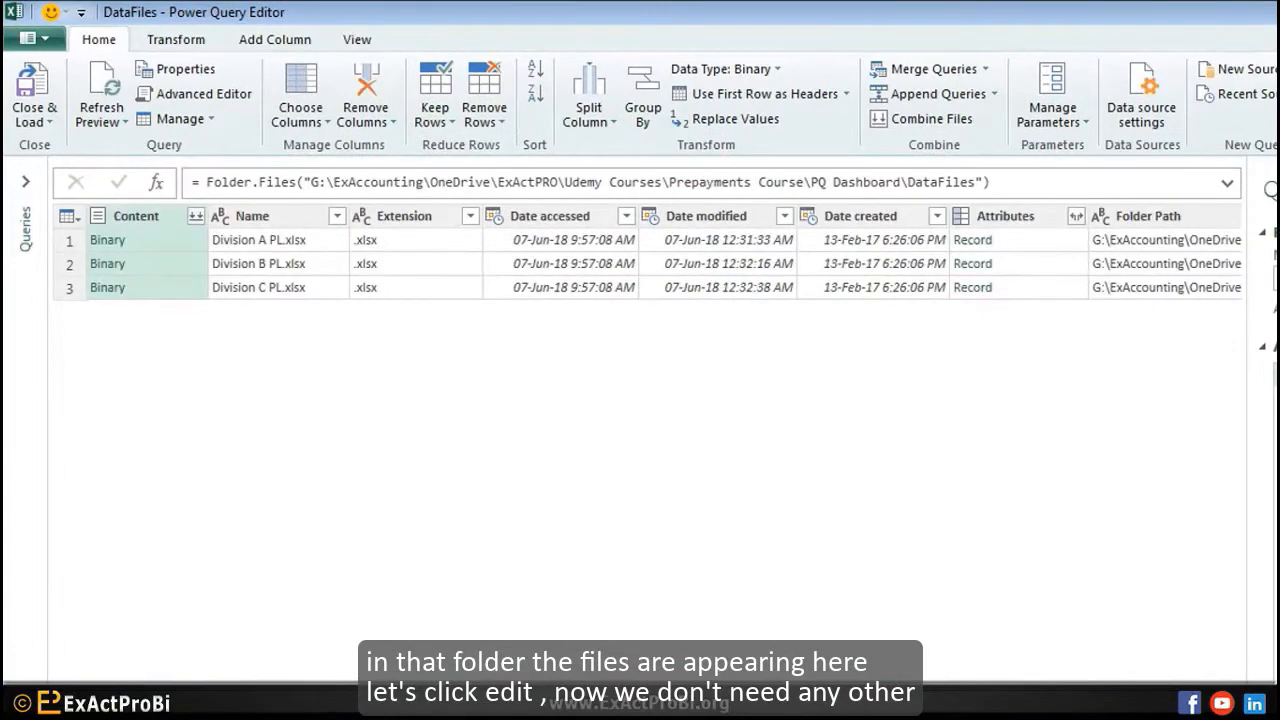
right_click(141, 222)
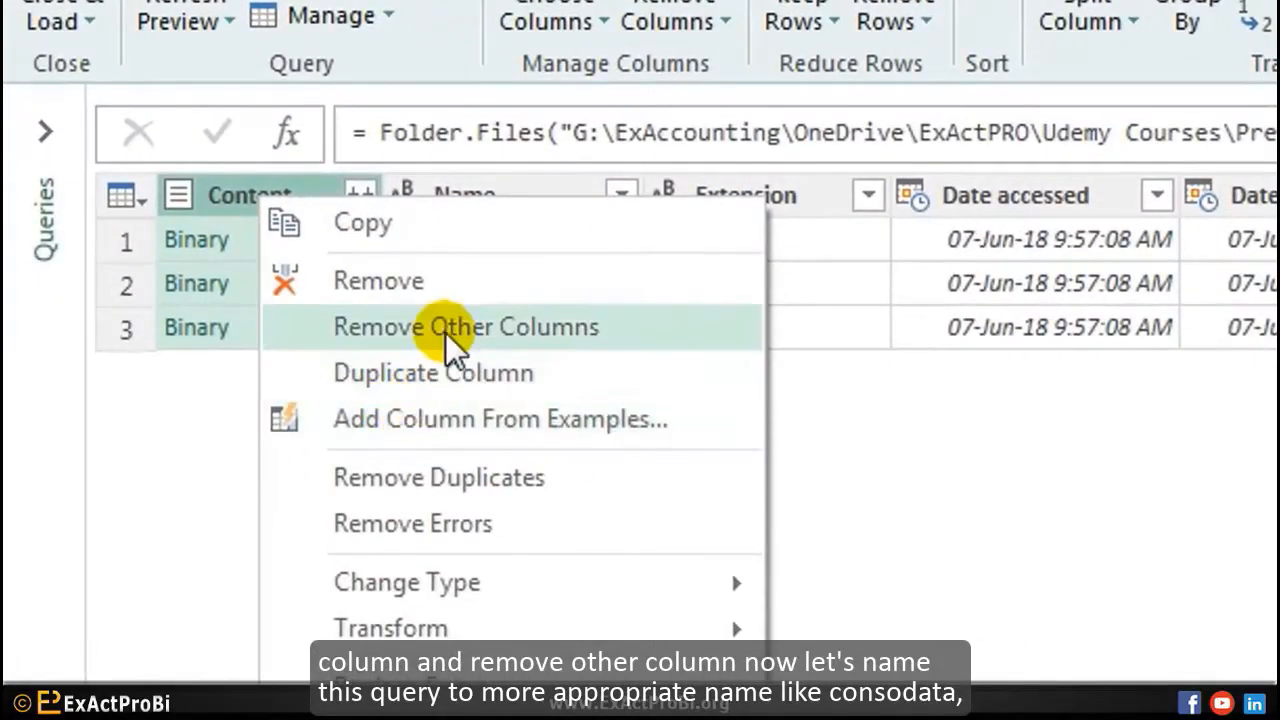
left_click(445, 332)
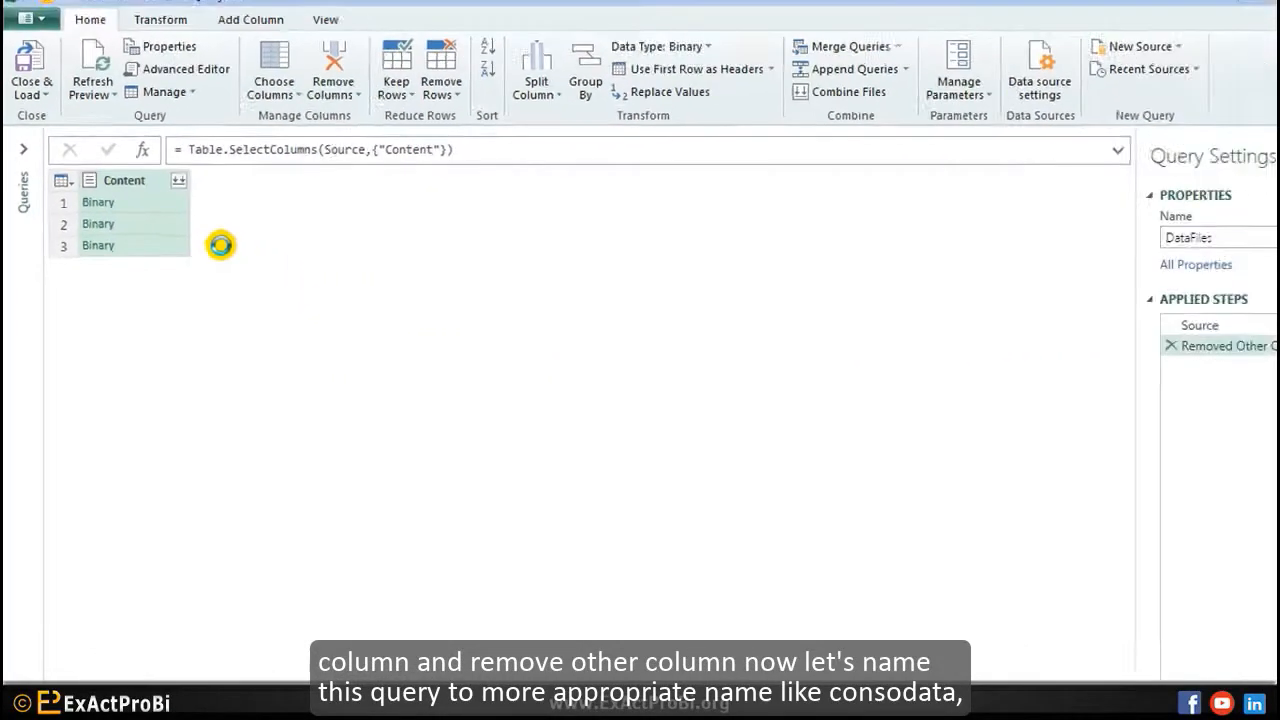
Step: Rename the query as Conso PL
double_click(1262, 239)
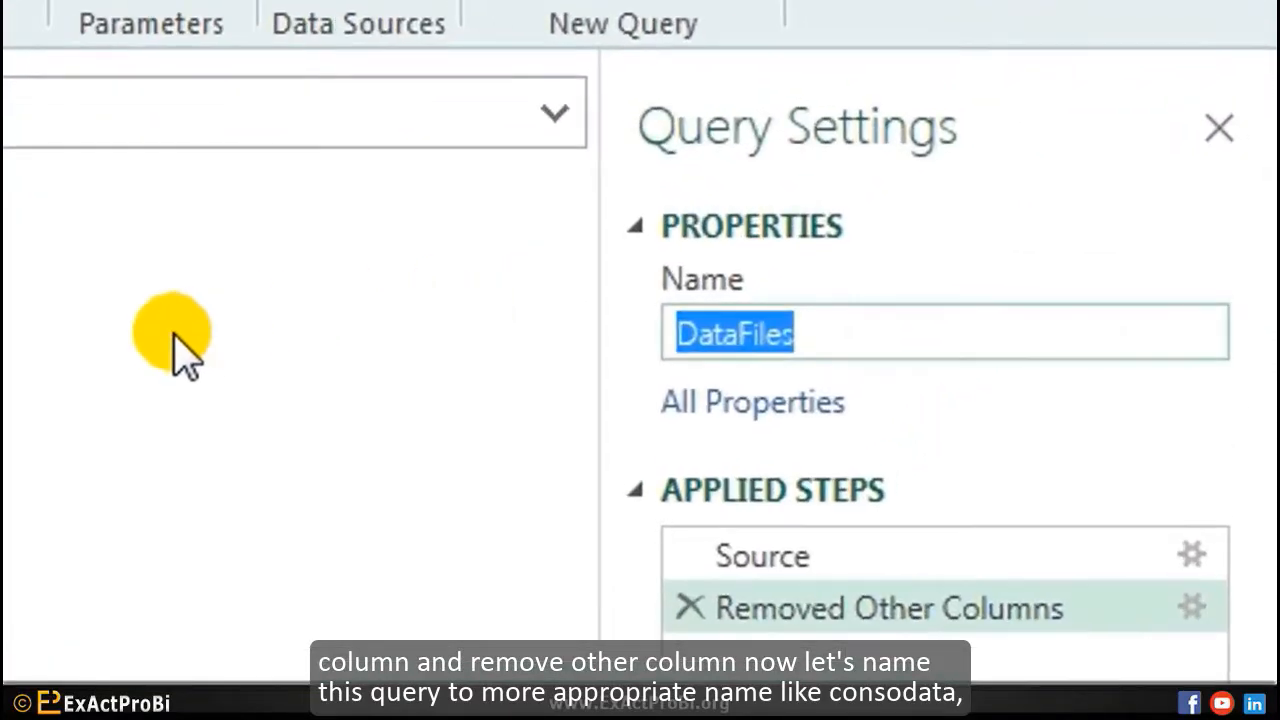
type("Cpnc")
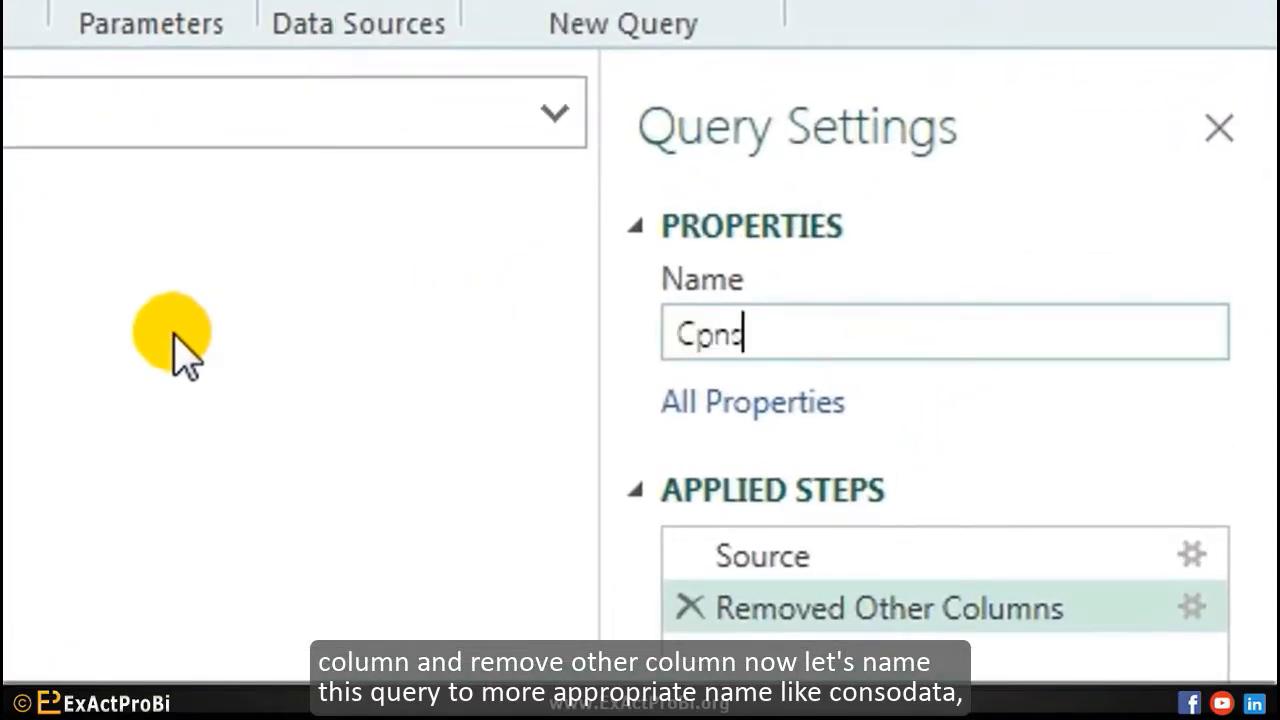
type("sp P")
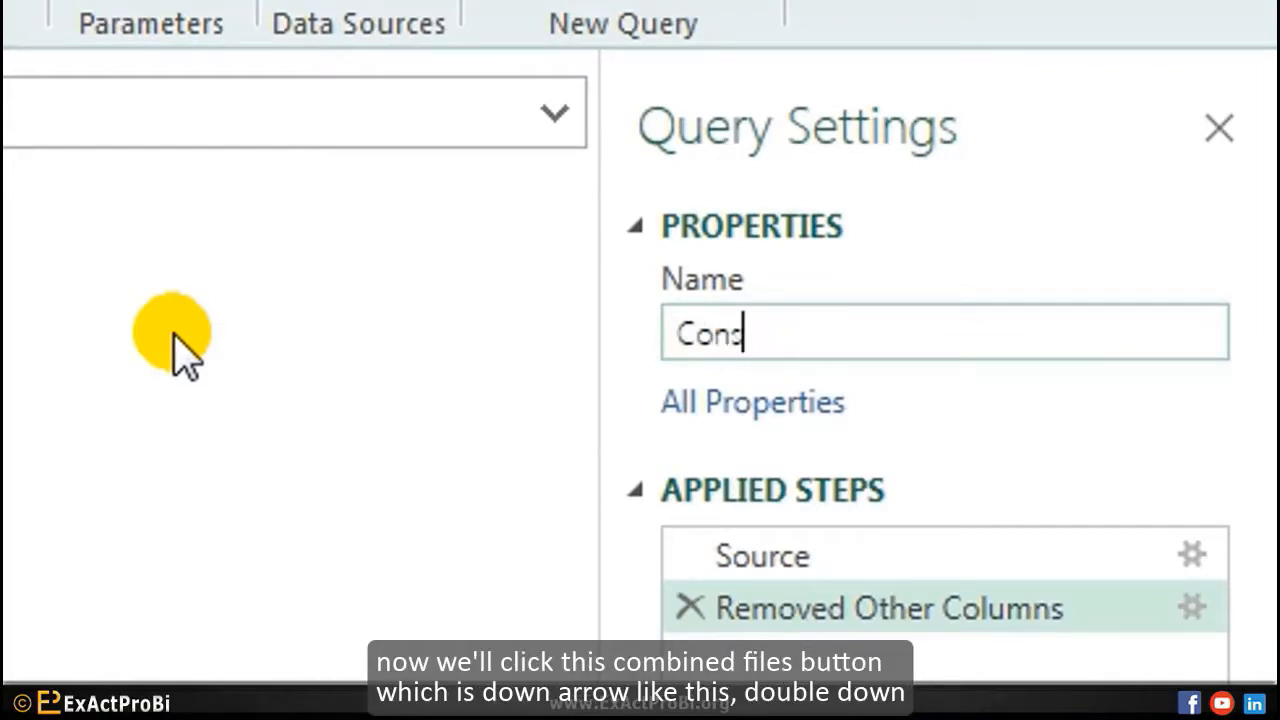
type("PL")
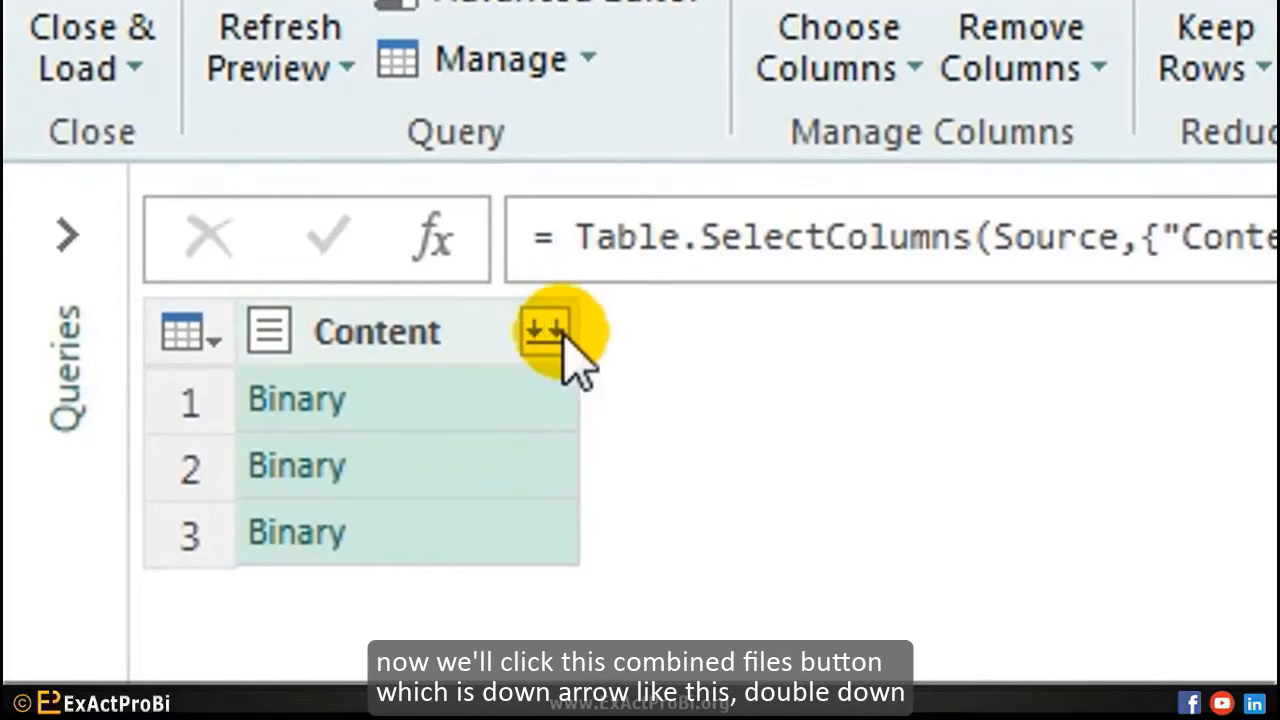
Step: Combine the binary files in the Content column, using Sheet1 of the first file as the example
left_click(546, 336)
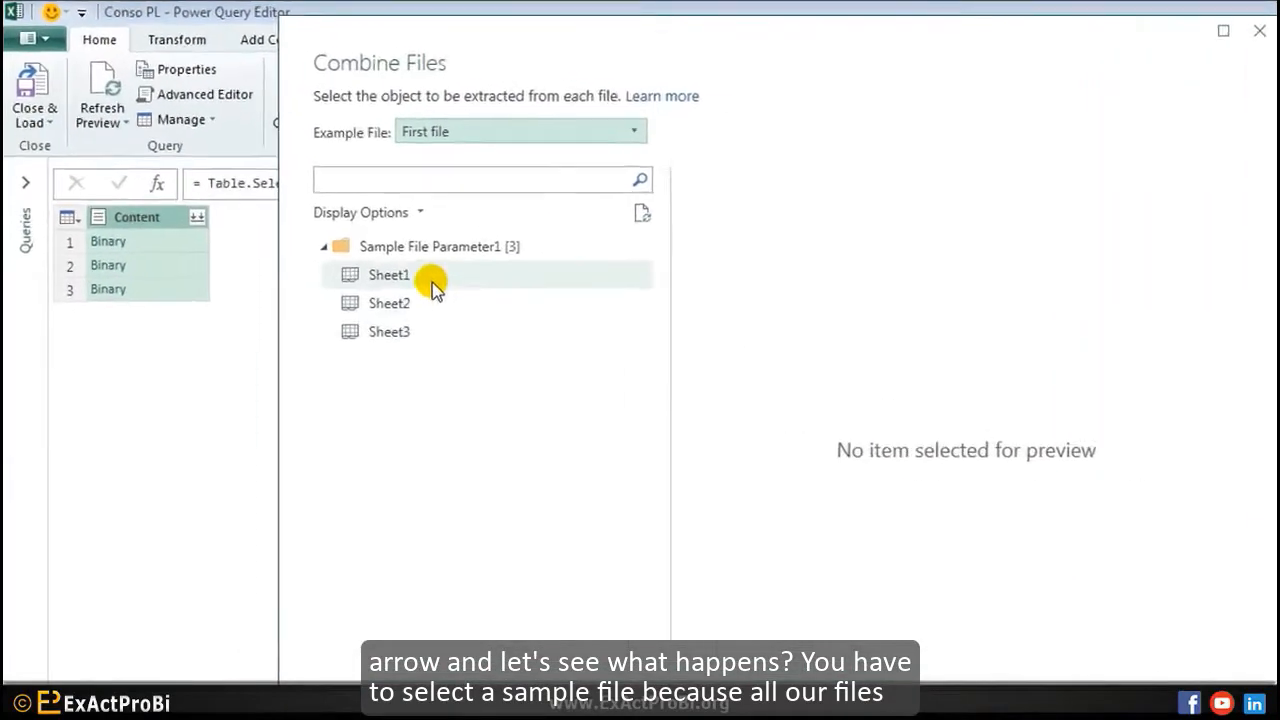
left_click(432, 282)
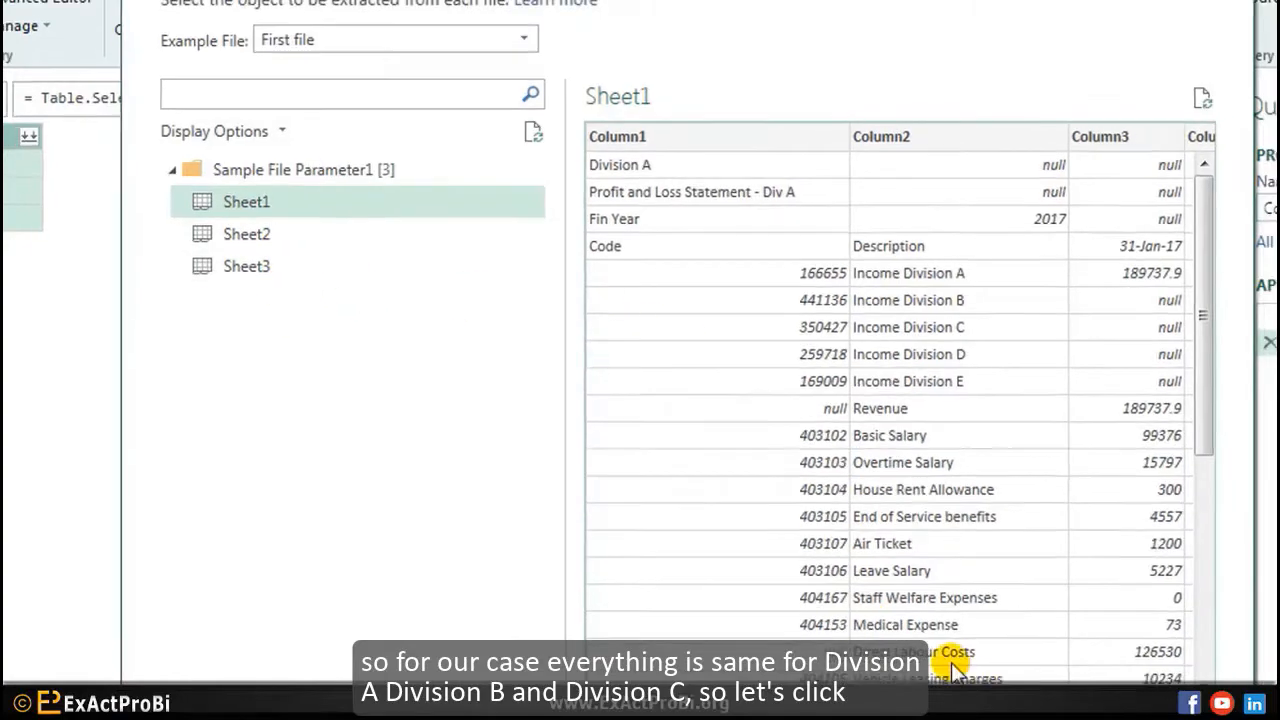
left_click(920, 640)
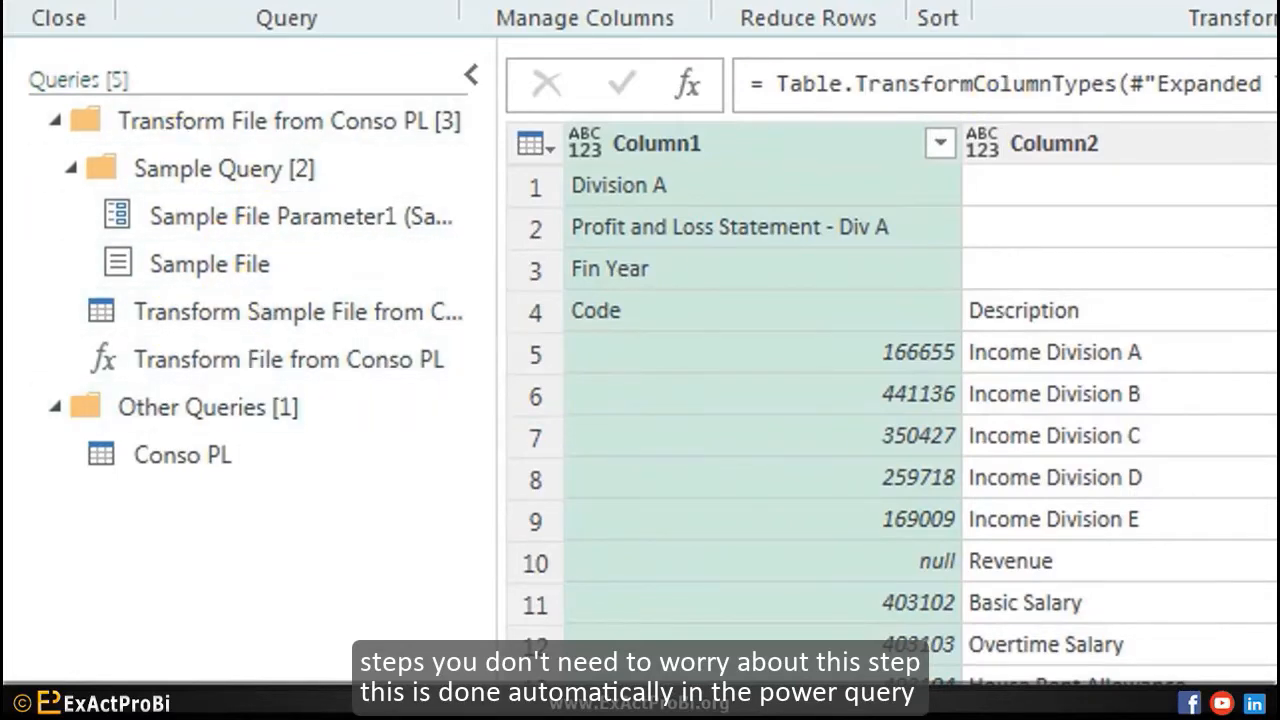
Step: In the Transform Sample File from Conso PL query, collapse the queries list and remove the top 3 rows
left_click(300, 315)
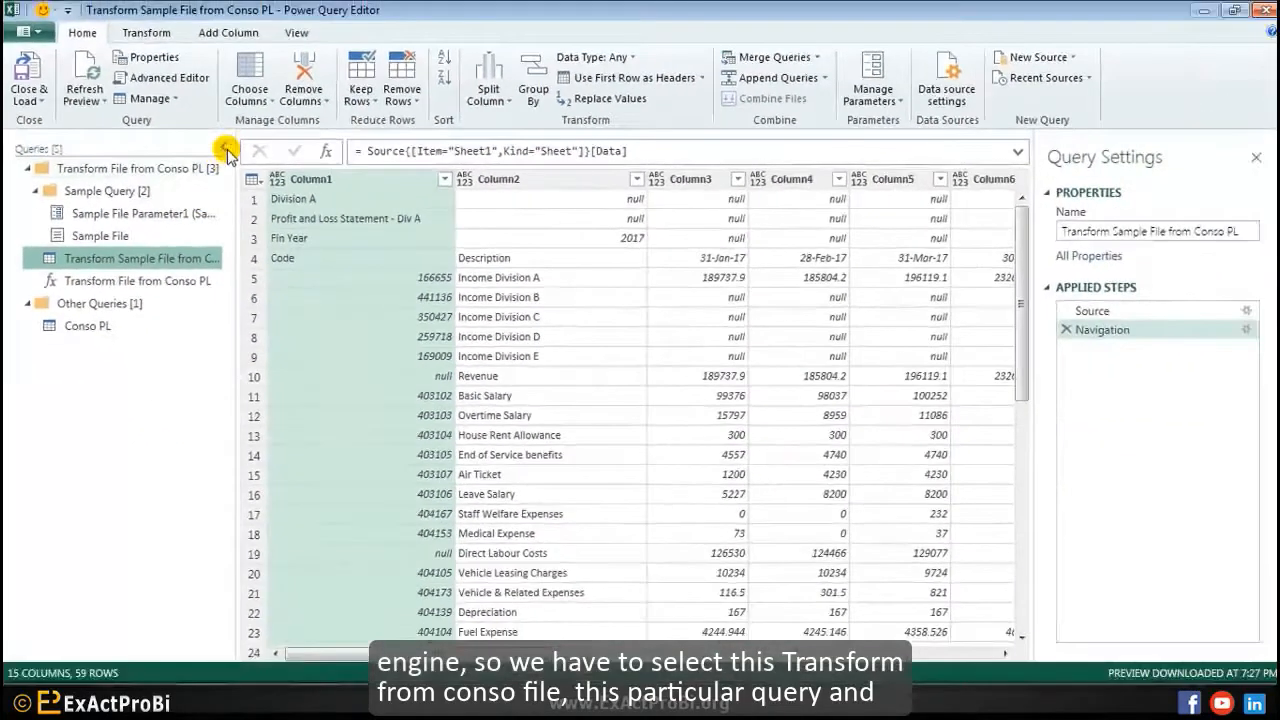
left_click(290, 127)
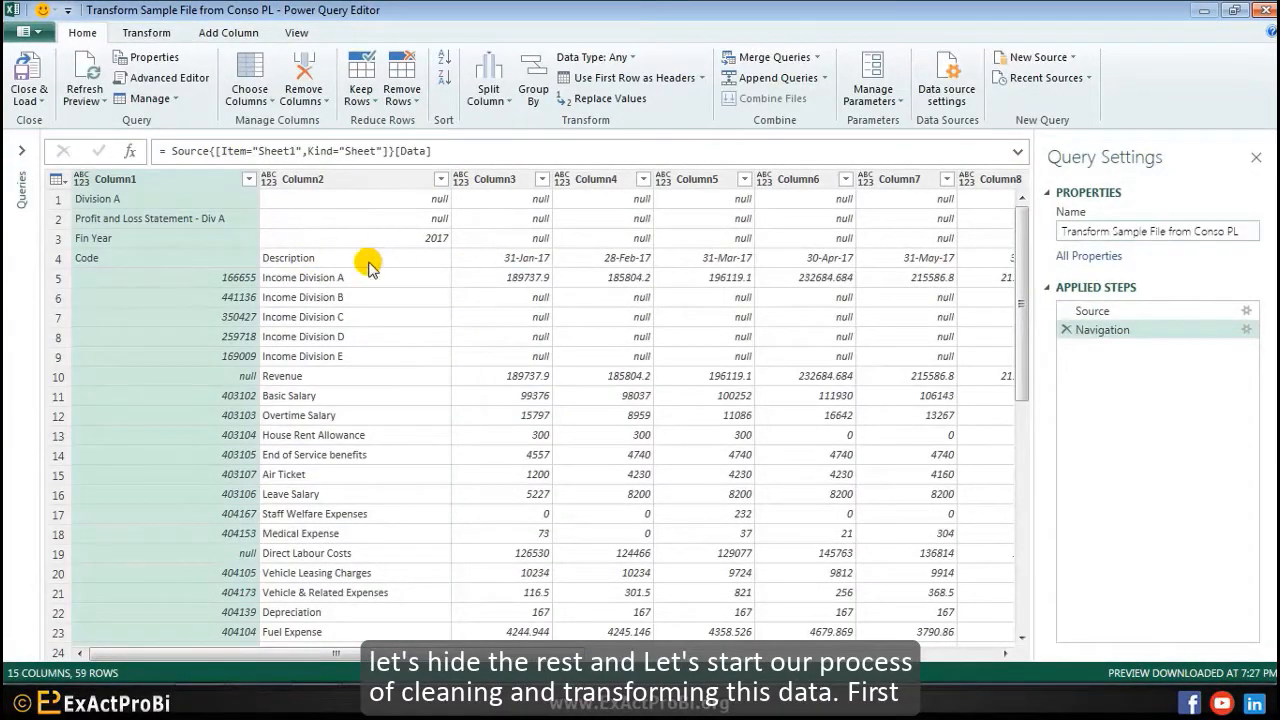
left_click_drag(530, 655, 1000, 655)
left_click(314, 653)
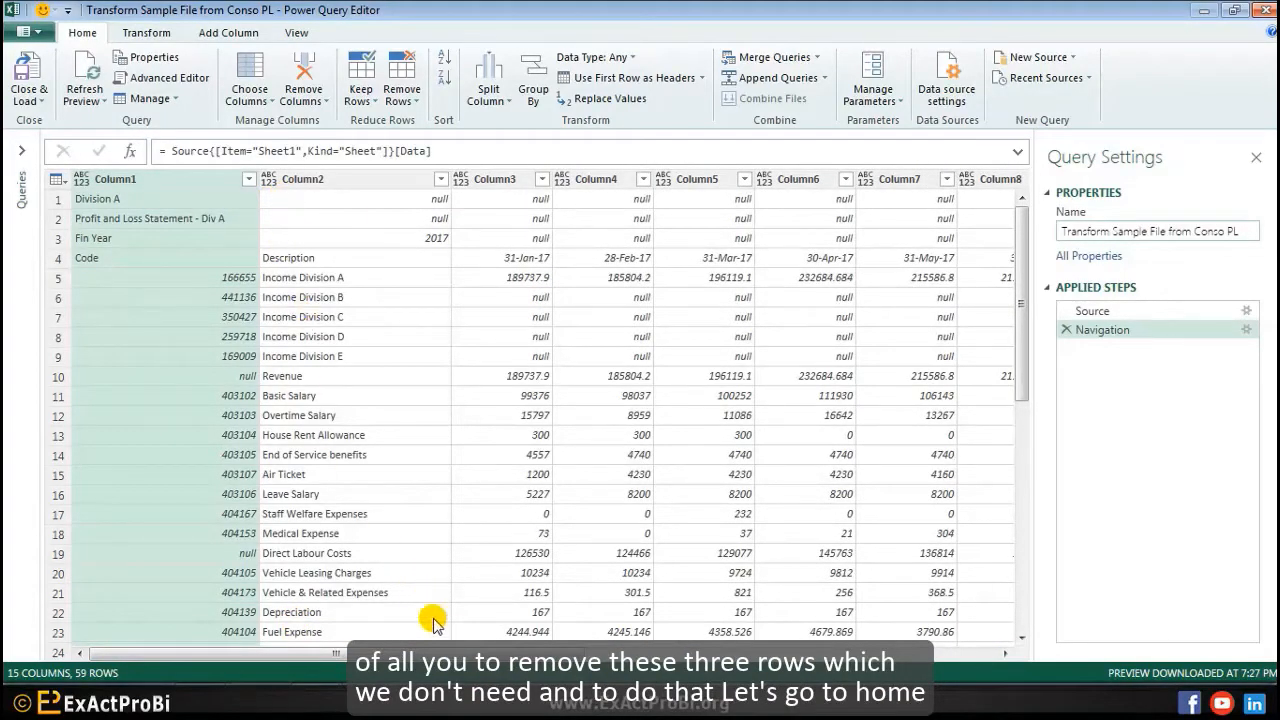
scroll(434, 624, "right", 3)
scroll(266, 576, "left", 3)
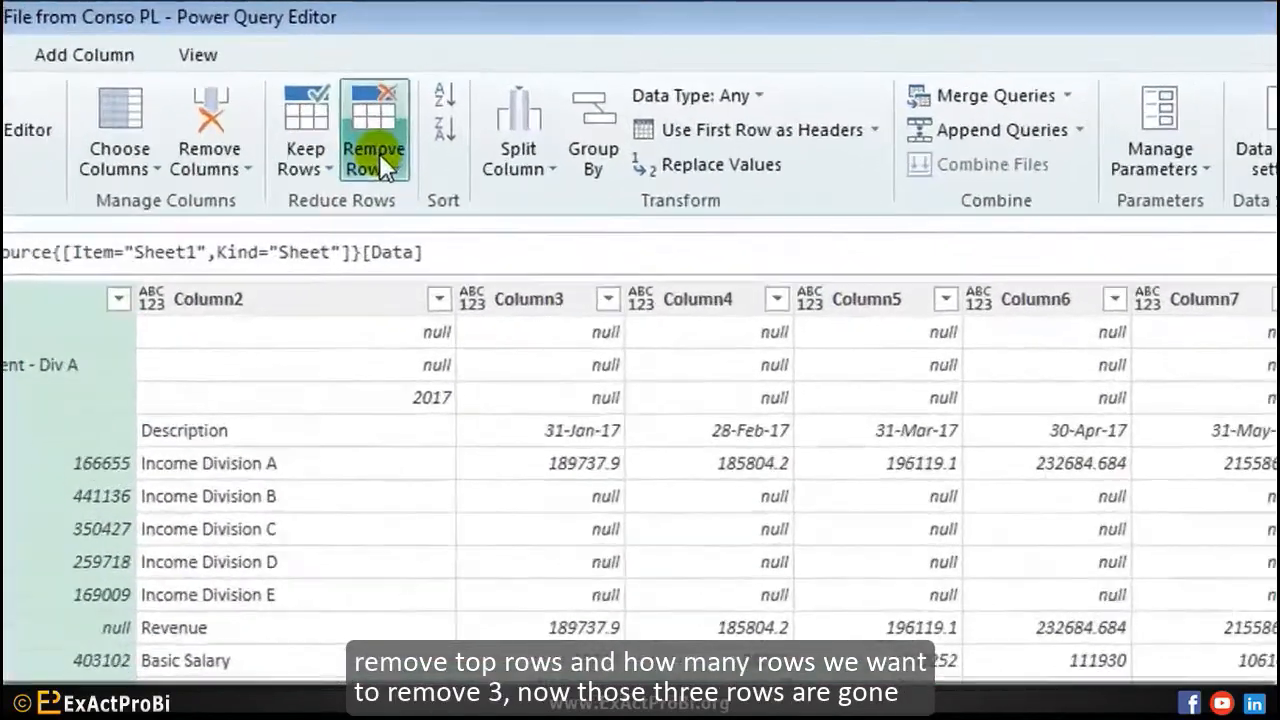
left_click(410, 101)
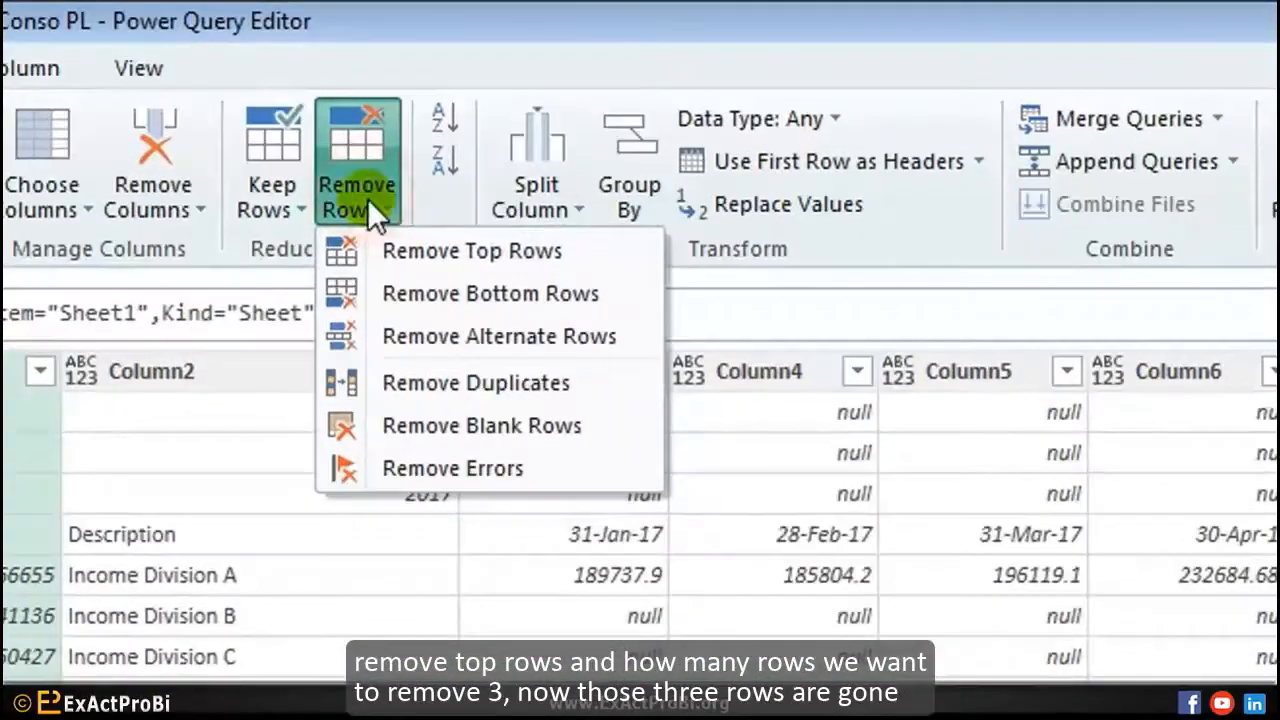
left_click(425, 255)
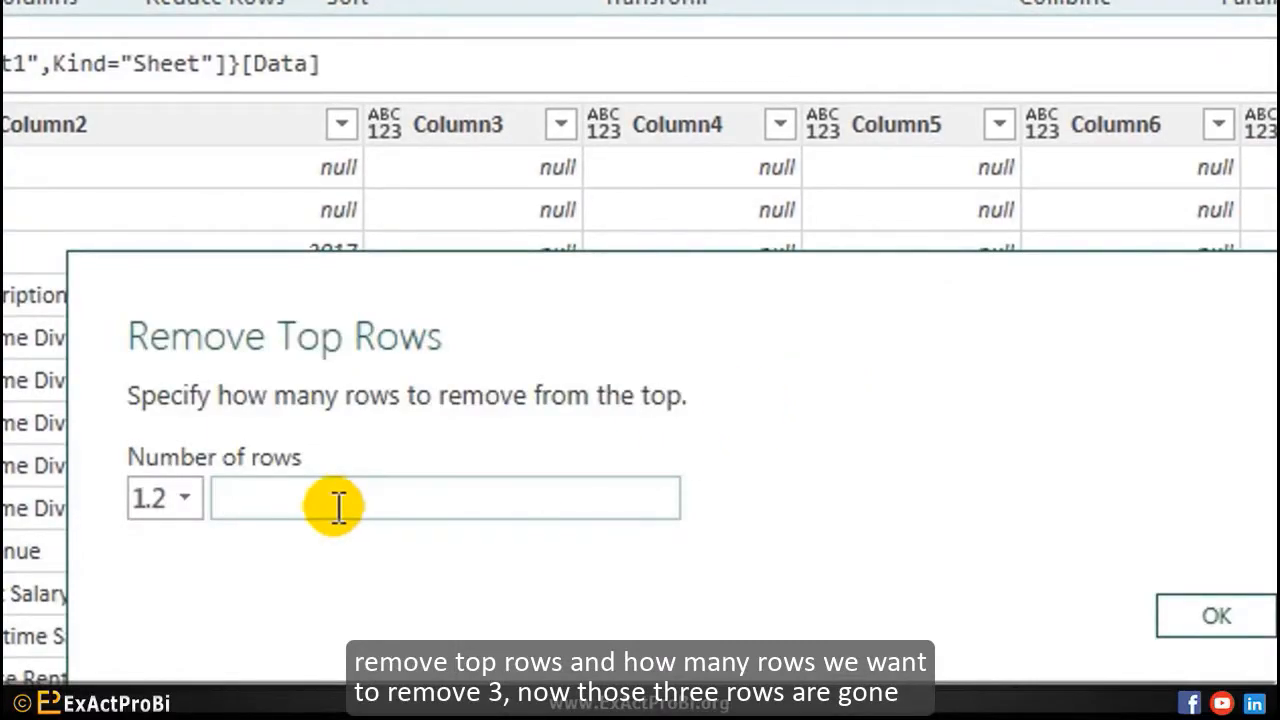
type("3")
left_click(1172, 621)
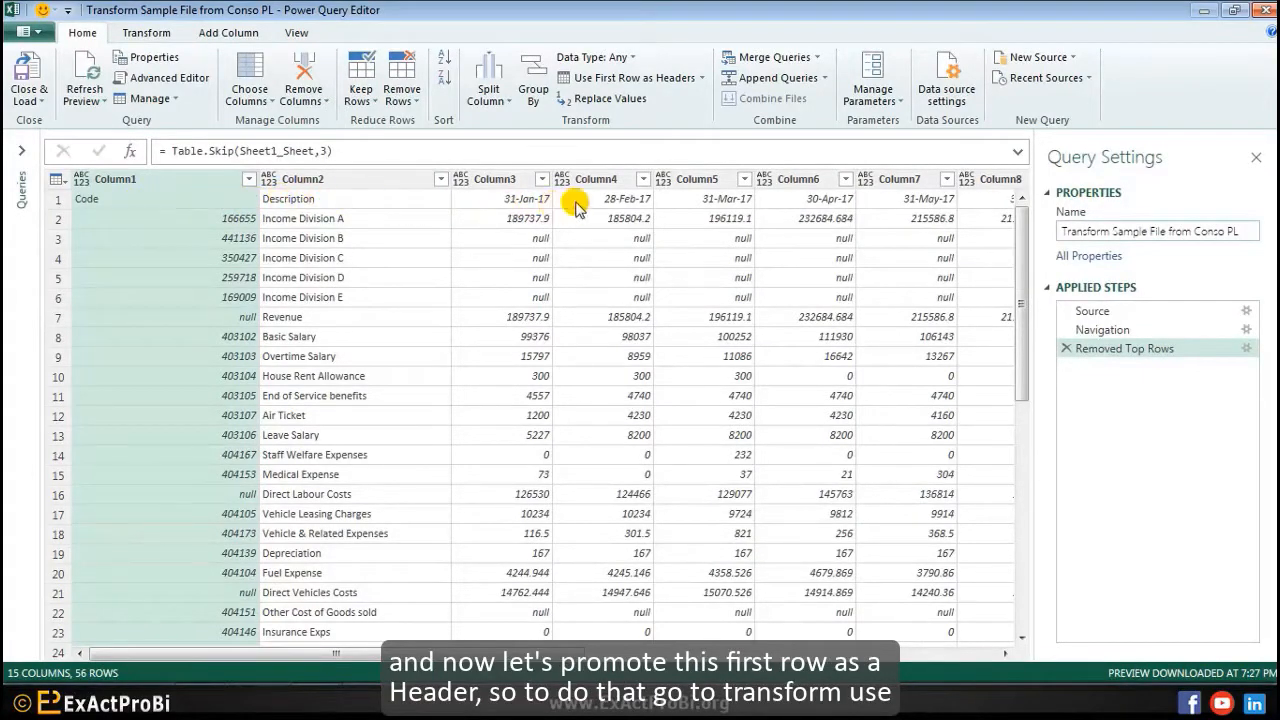
Step: Promote the first row of the sample query to column headers and remove the YTD column
left_click(145, 33)
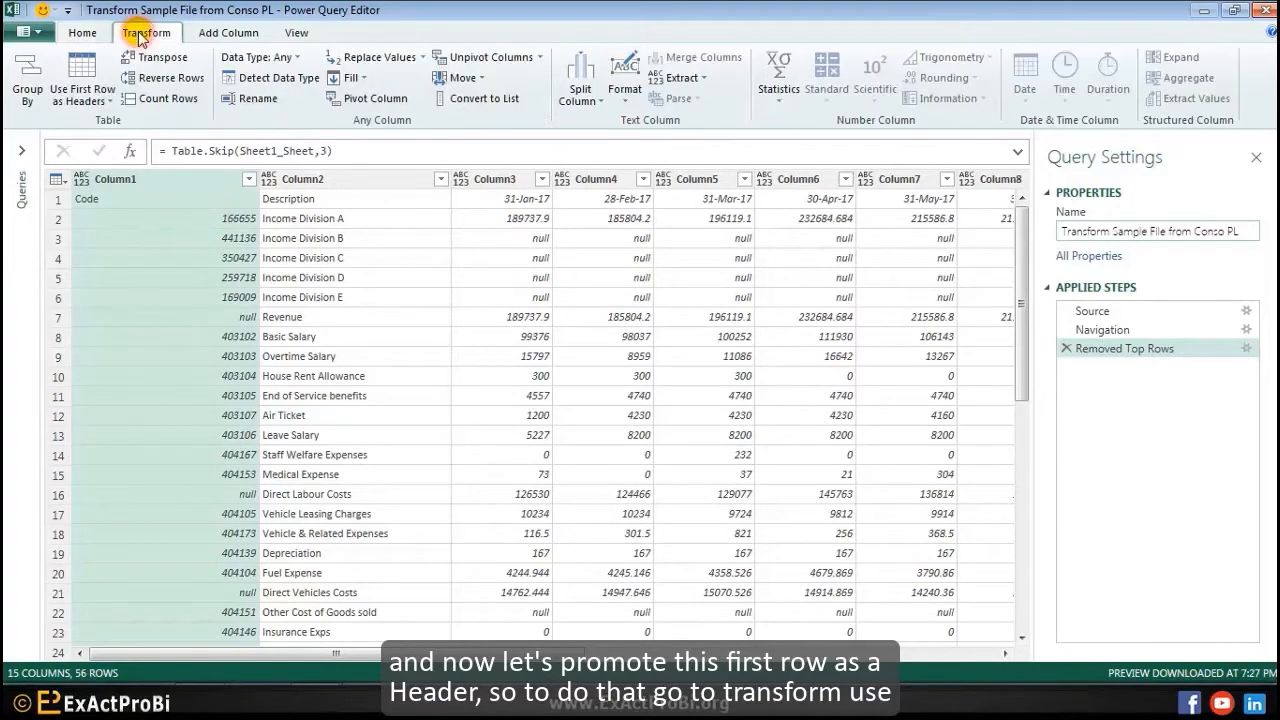
left_click(62, 108)
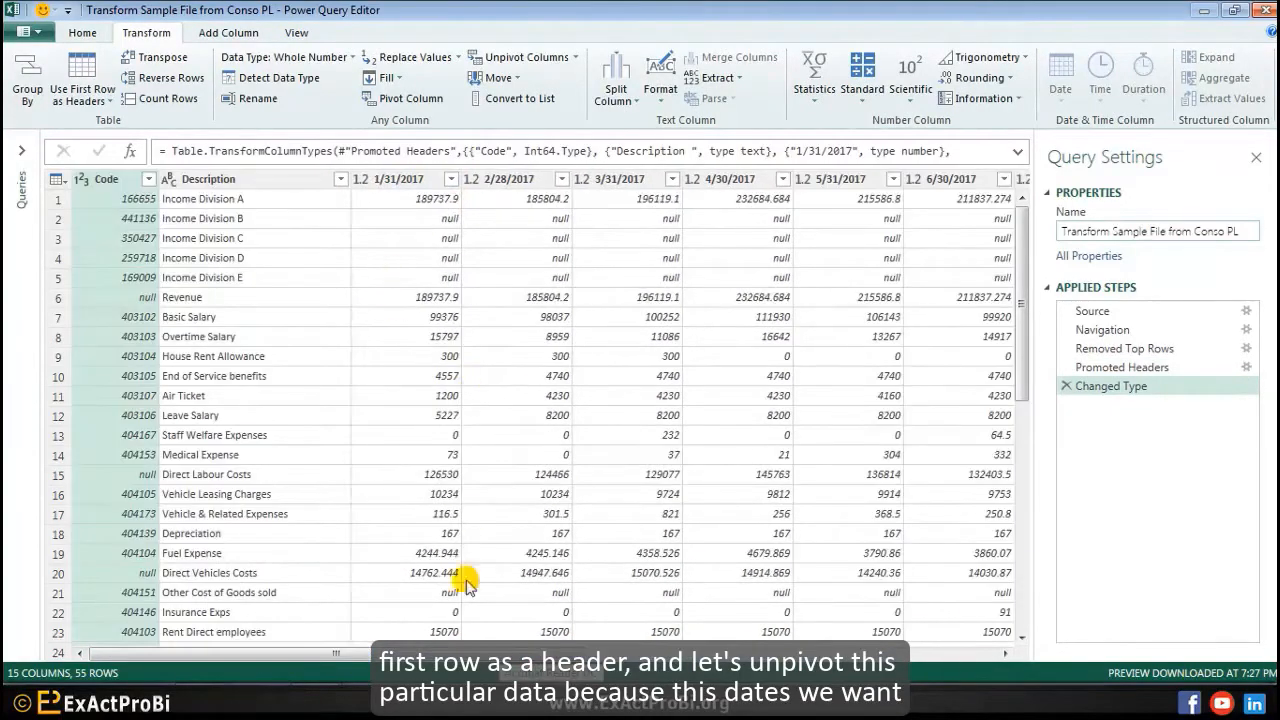
left_click_drag(470, 654, 397, 643)
left_click_drag(580, 650, 1008, 632)
left_click(963, 180)
right_click(965, 182)
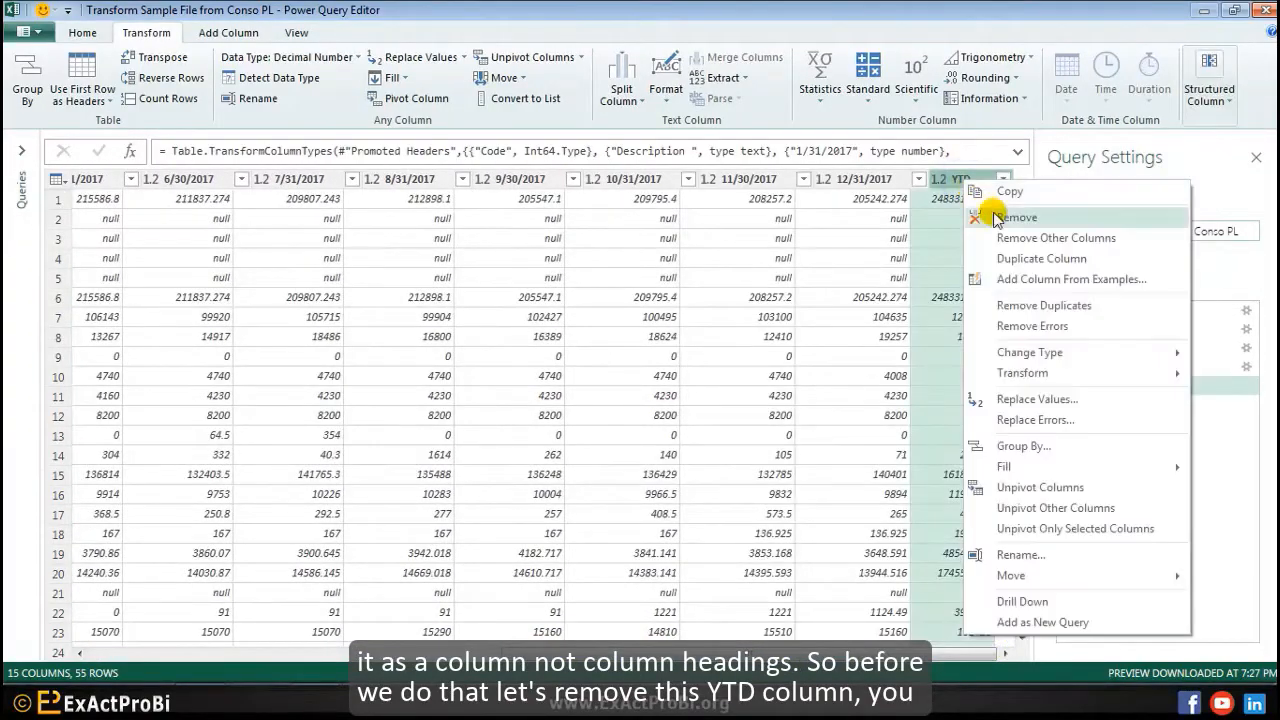
left_click(1003, 218)
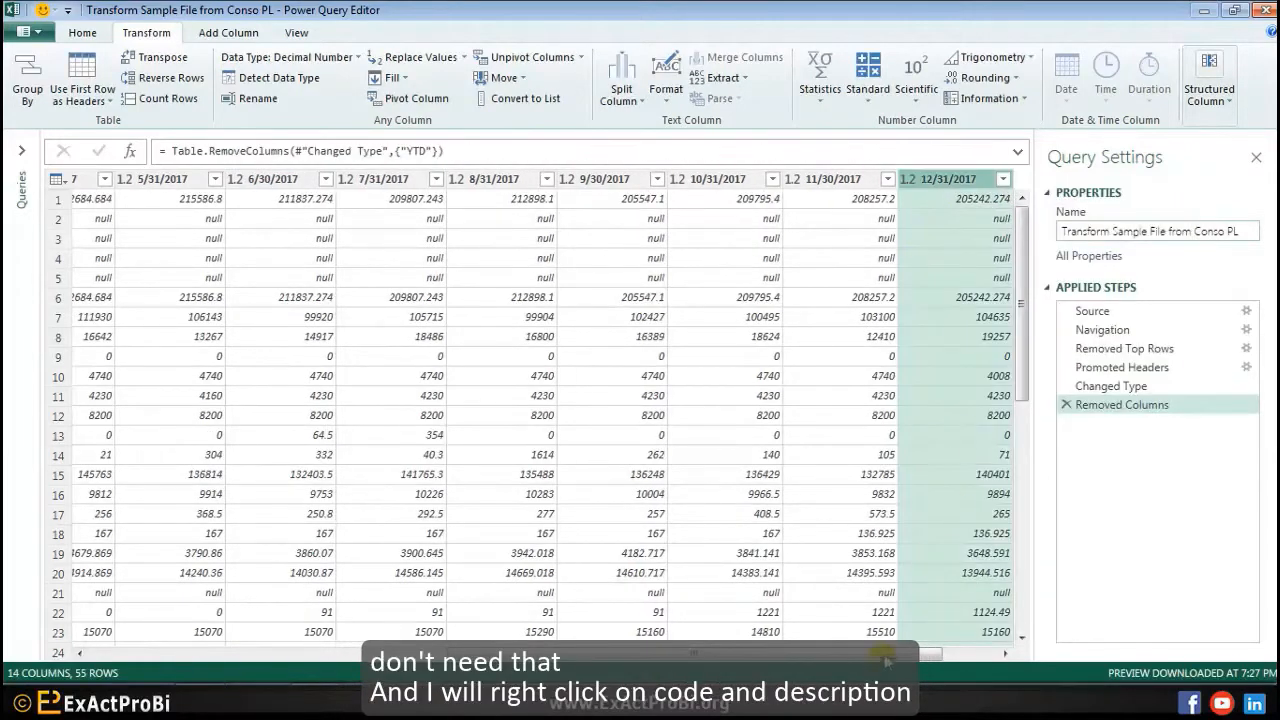
Step: Unpivot all columns of the sample query except Code and Description
left_click_drag(885, 658, 346, 640)
left_click(106, 180)
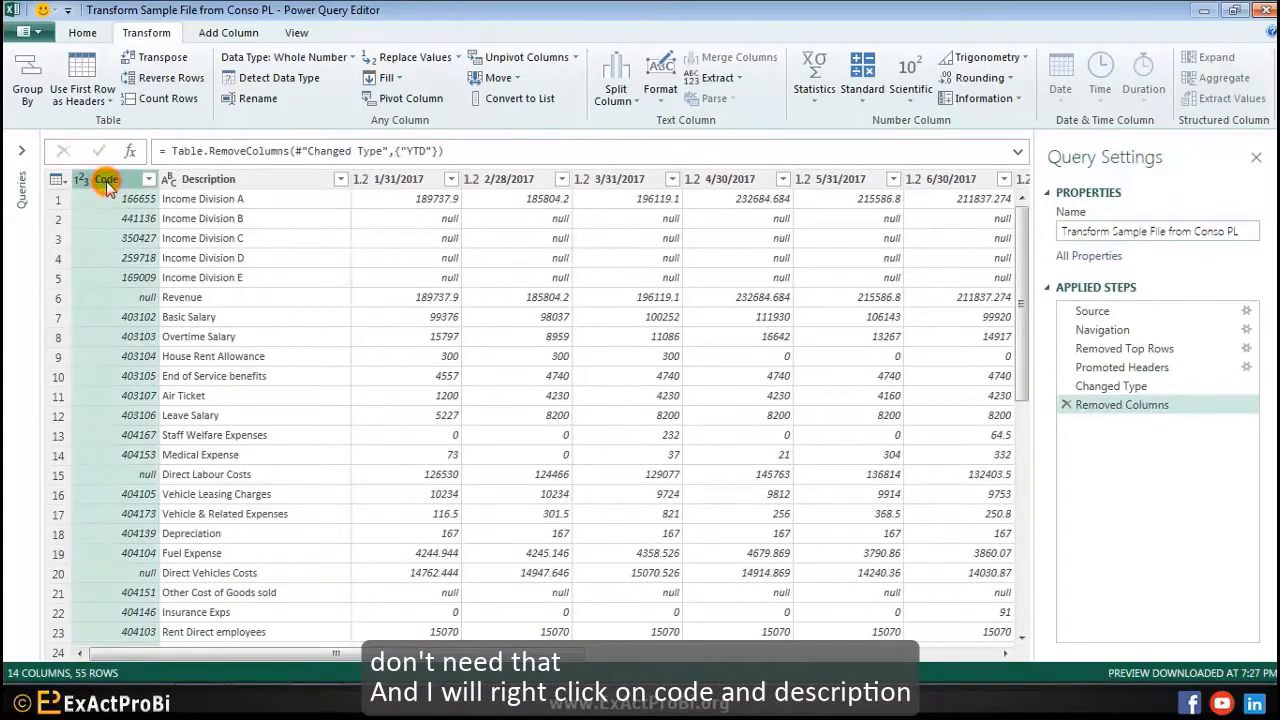
left_click(252, 182, "ctrl")
right_click(284, 181)
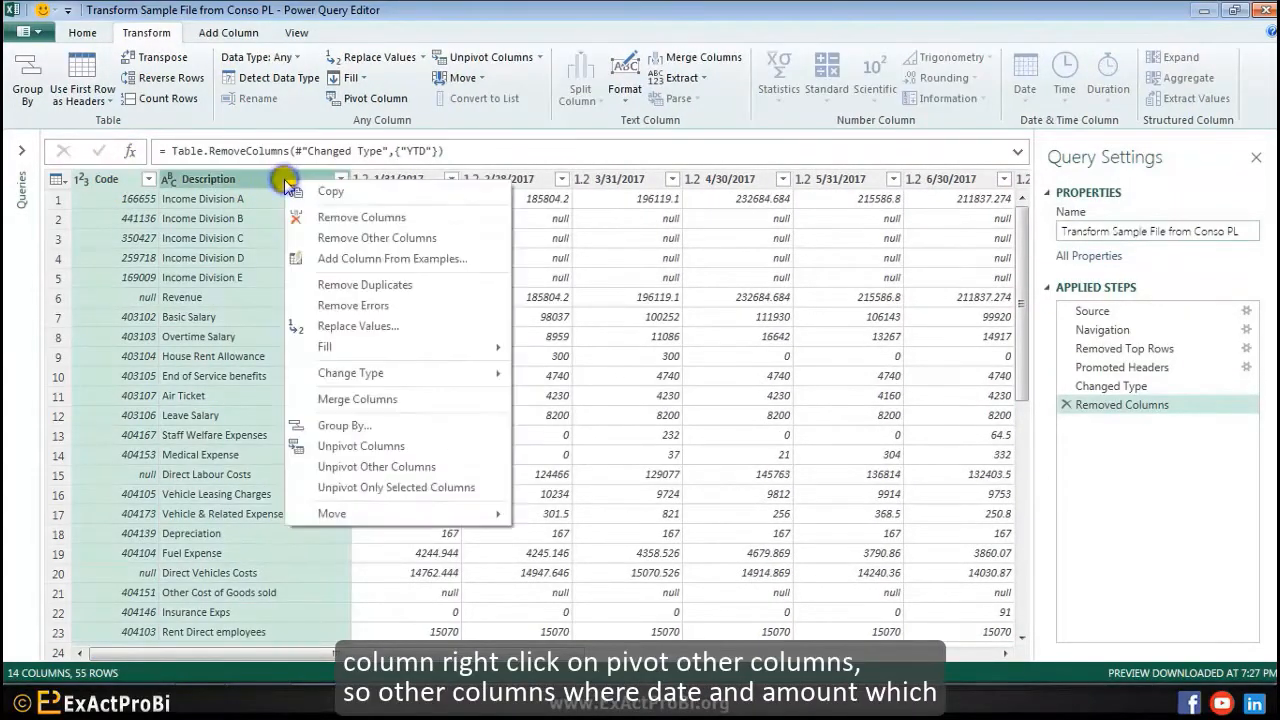
left_click(373, 467)
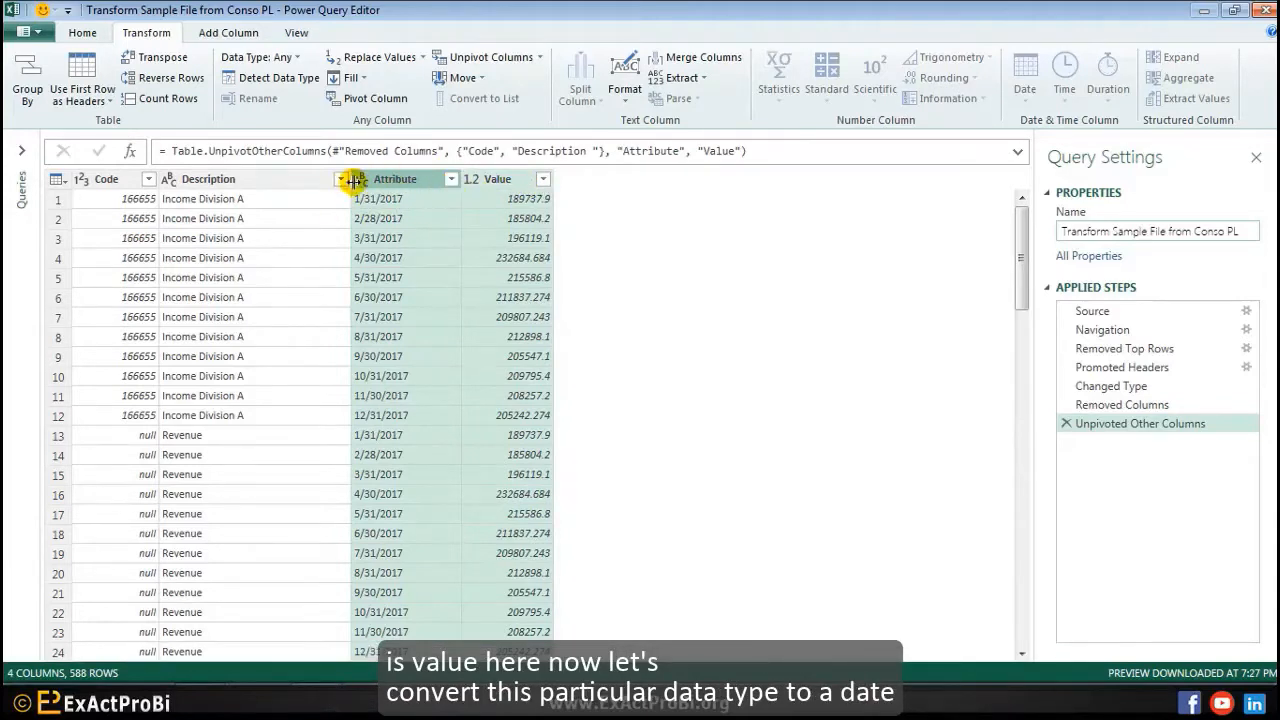
Step: Change the data type of the Attribute column to Date
left_click(420, 180)
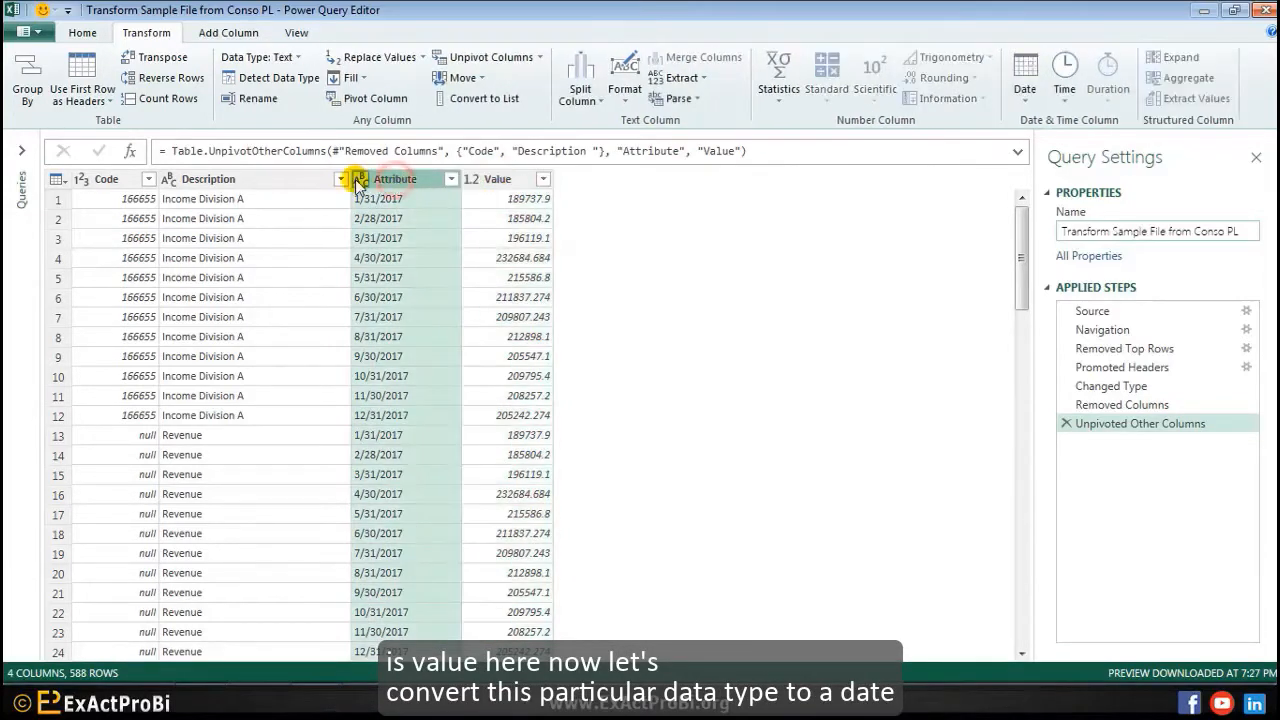
left_click(364, 186)
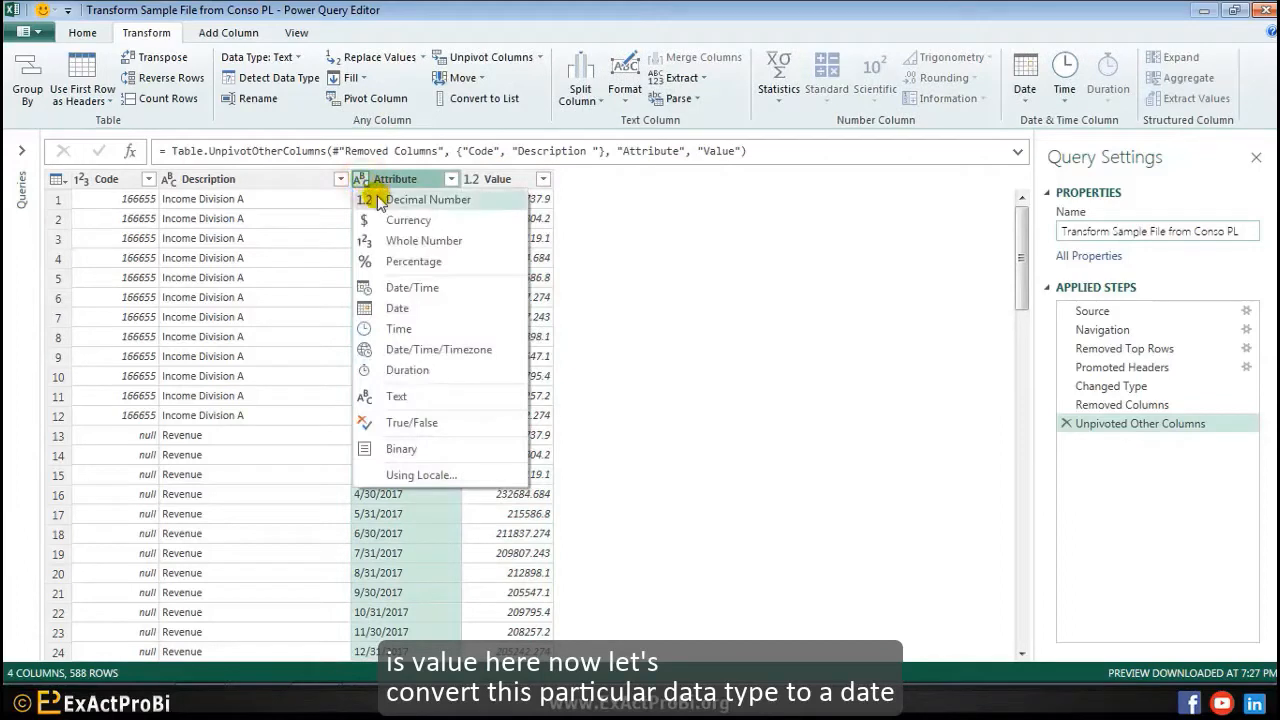
left_click(400, 312)
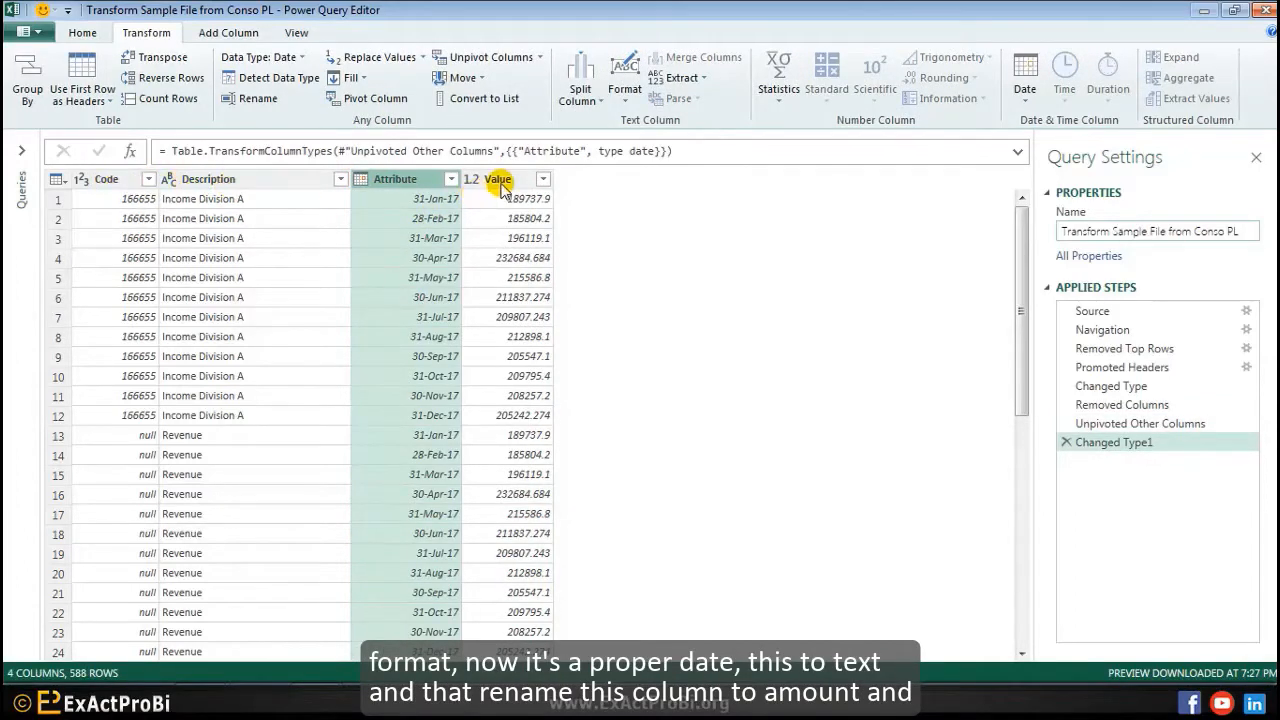
Step: Rename the Value column as Amount and change its data type to Currency
left_click(479, 186)
double_click(501, 185)
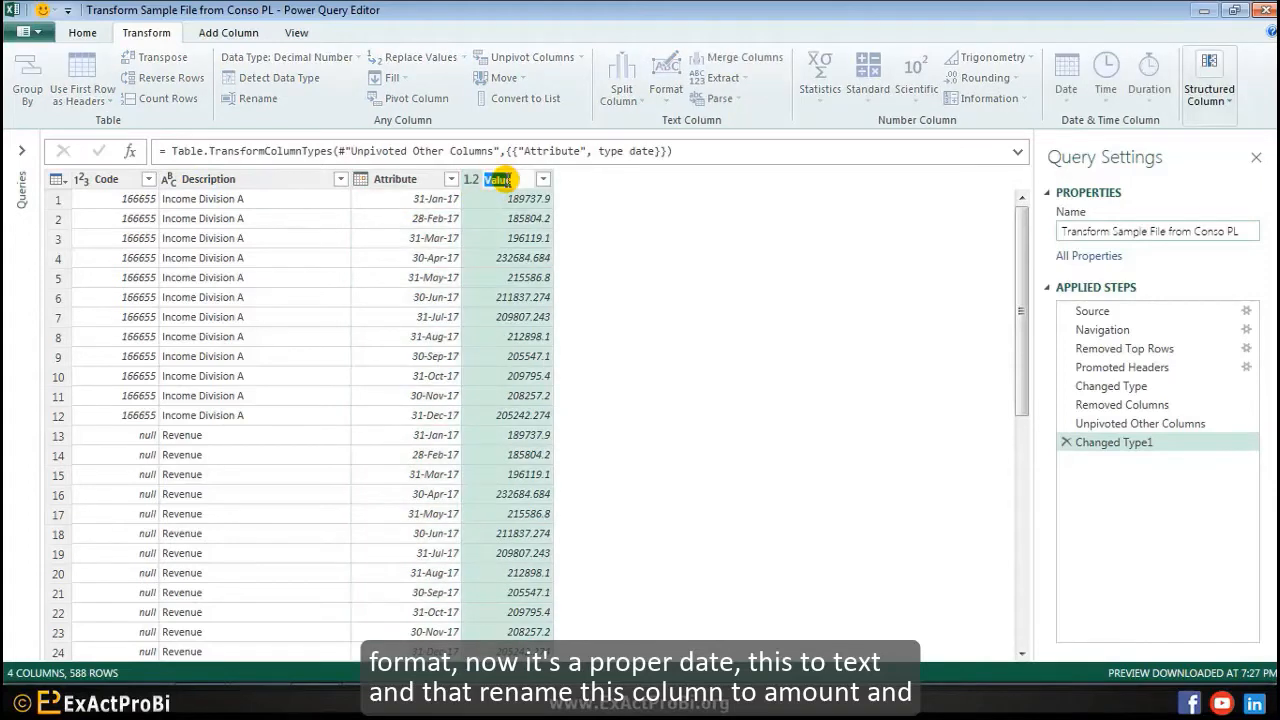
key("Return")
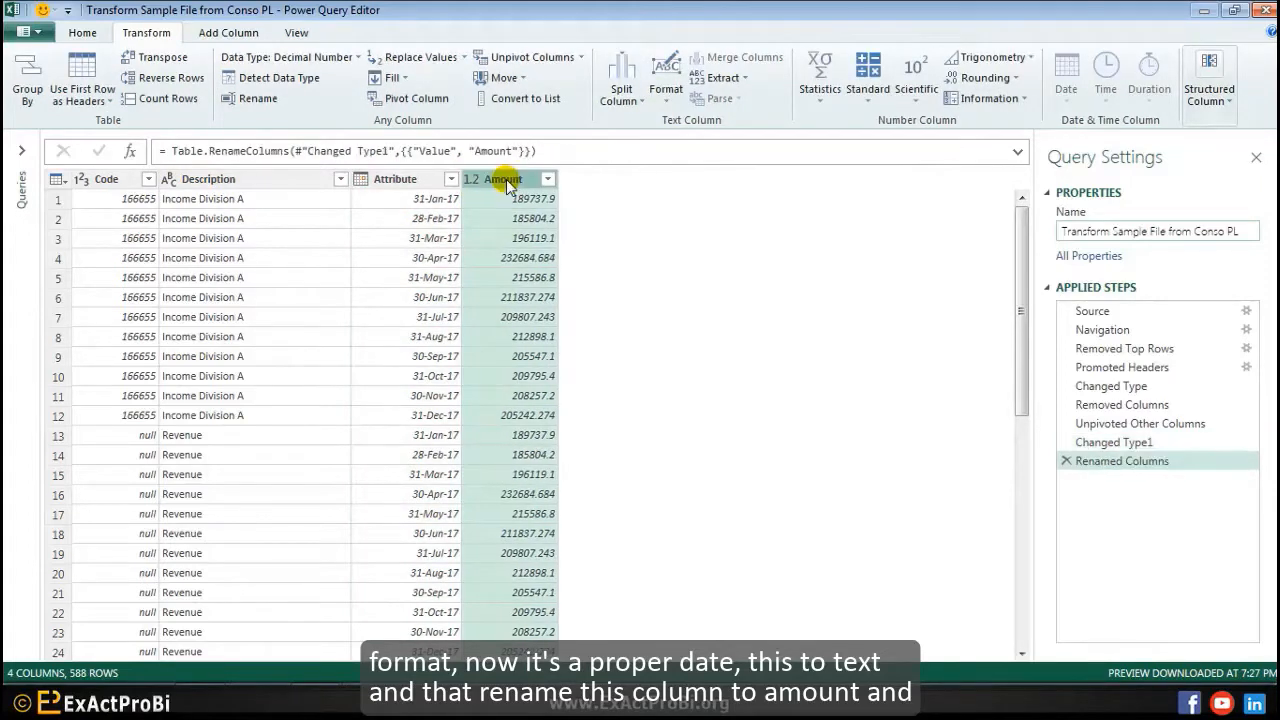
left_click(474, 186)
left_click(492, 222)
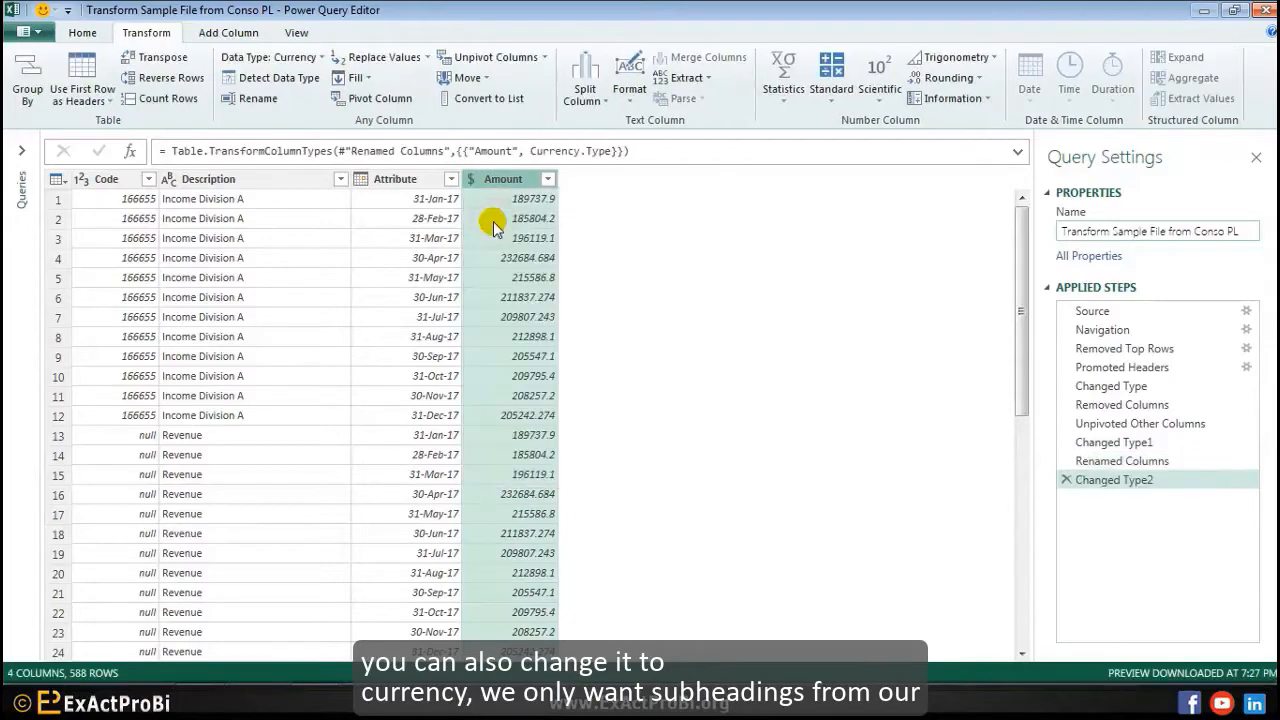
Step: Examine the Code and Description columns to see which rows are subtotals without a GL code
left_click(242, 257)
left_click(206, 433)
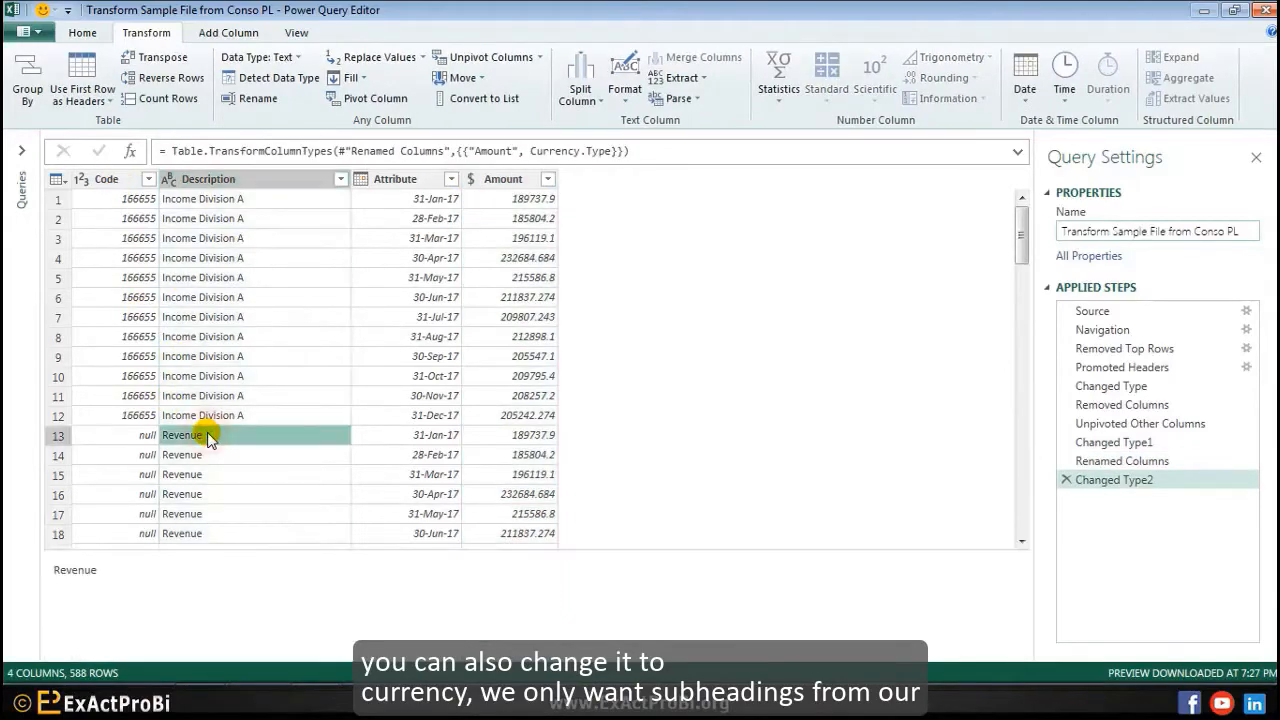
scroll(210, 432, "down", 12)
scroll(212, 432, "up", 12)
scroll(210, 430, "down", 20)
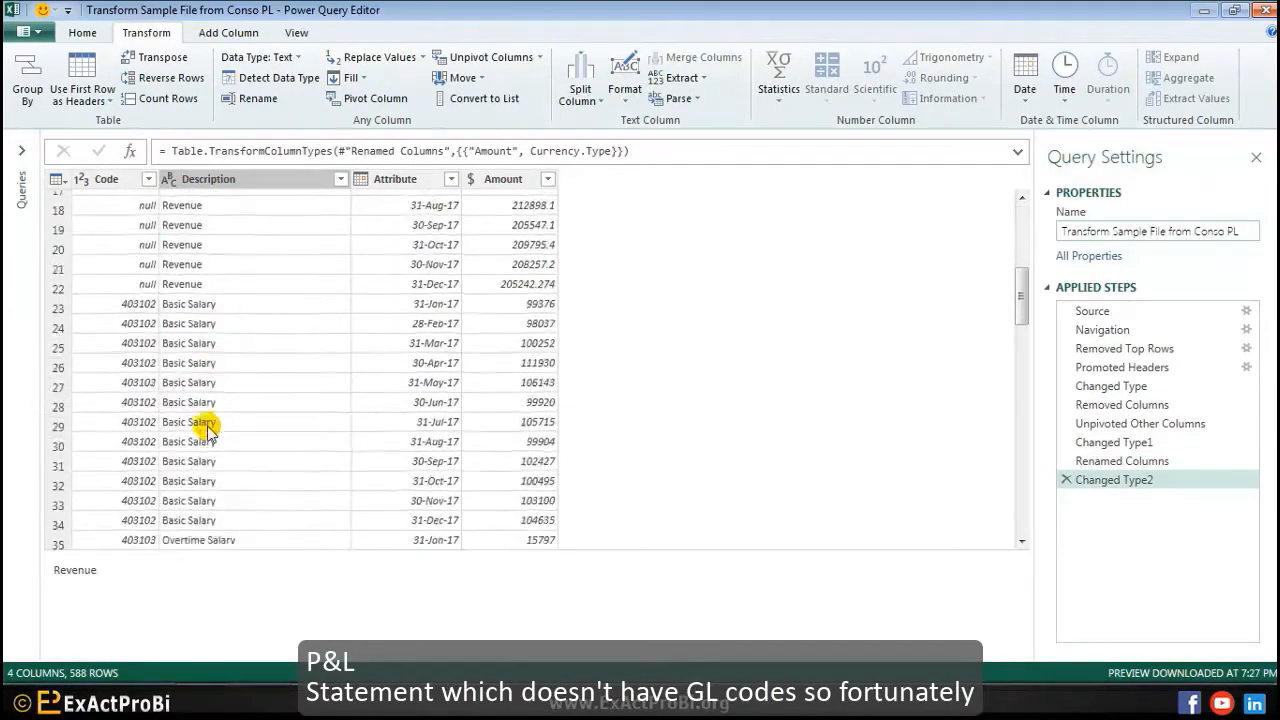
scroll(196, 427, "down", 16)
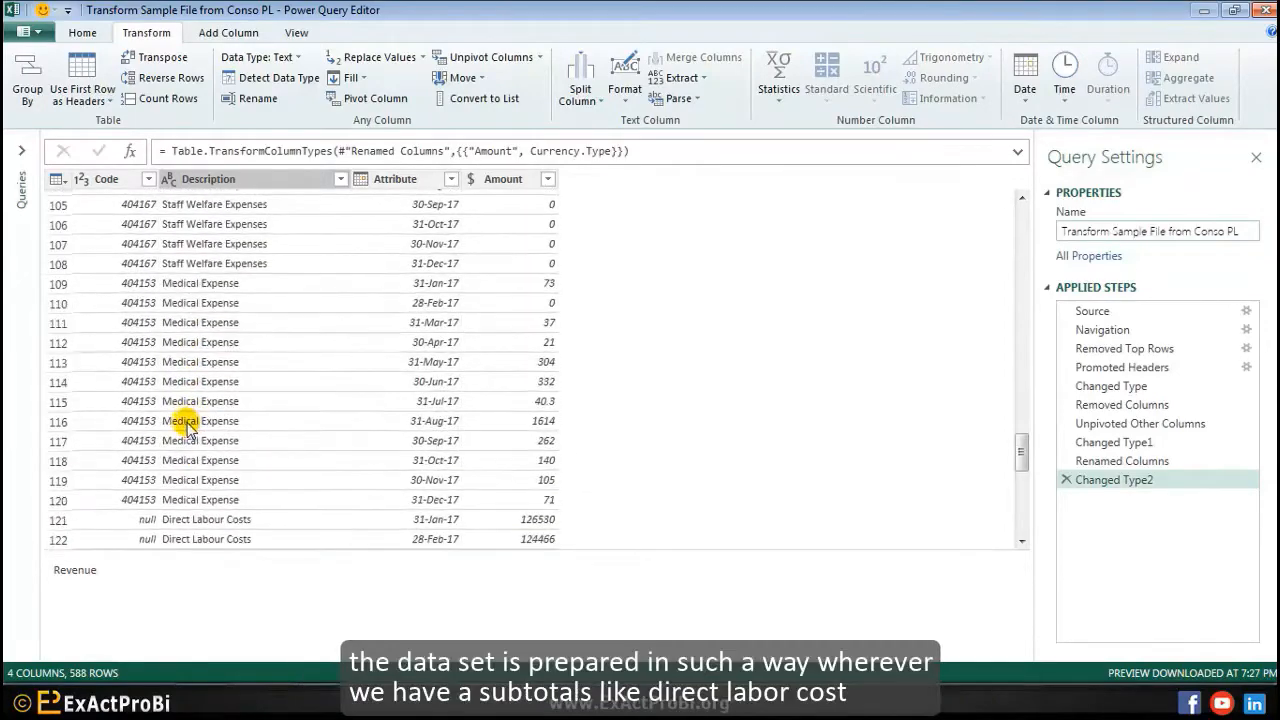
scroll(208, 416, "up", 6)
scroll(200, 414, "down", 3)
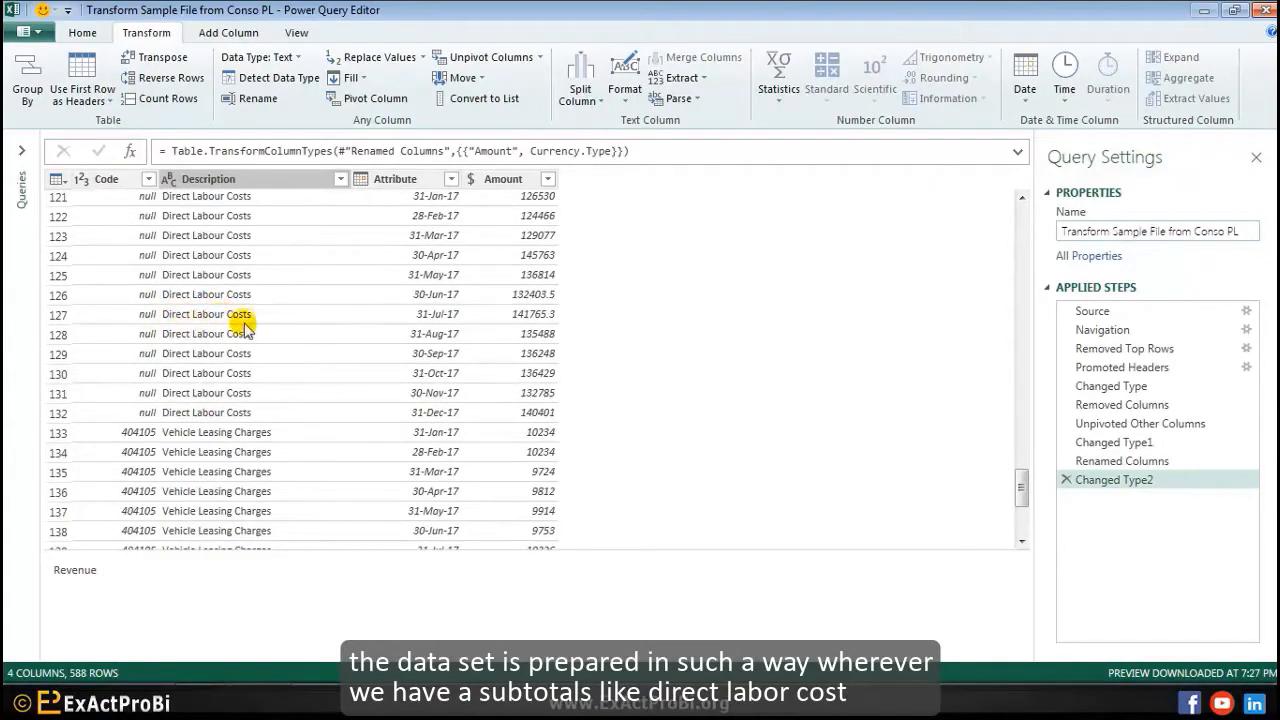
scroll(240, 330, "up", 20)
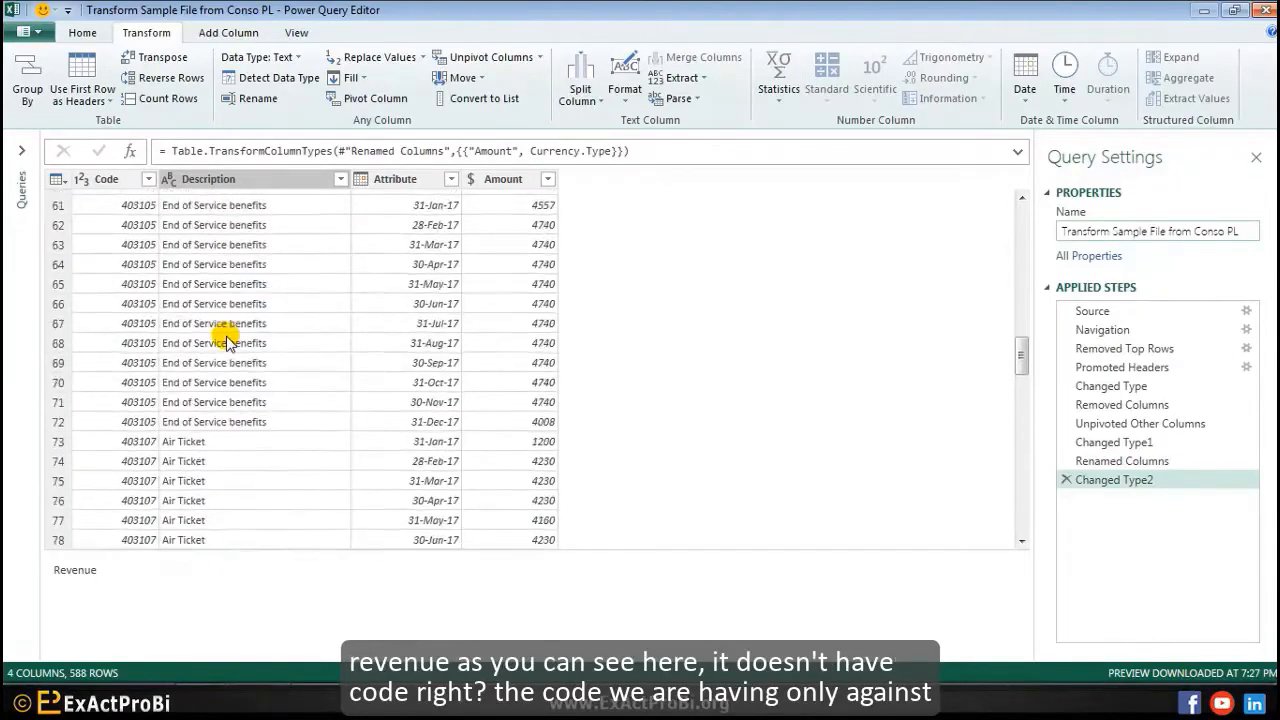
scroll(228, 342, "up", 20)
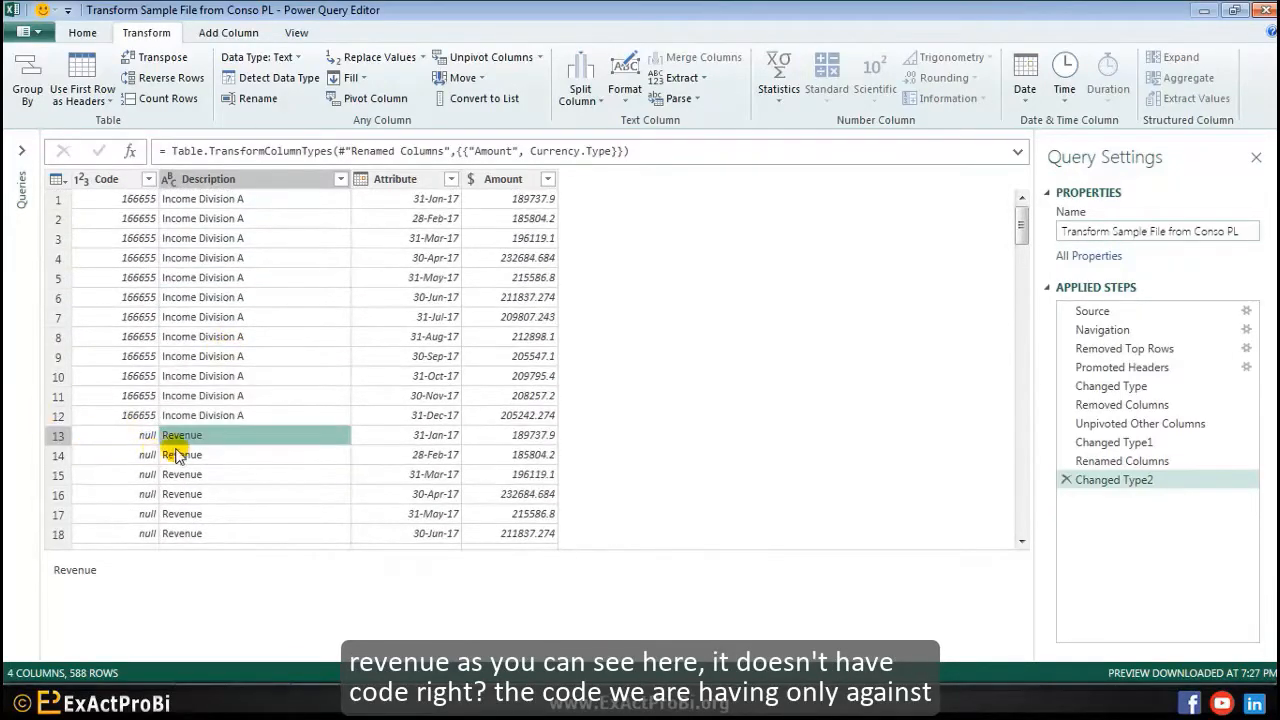
scroll(176, 455, "down", 8)
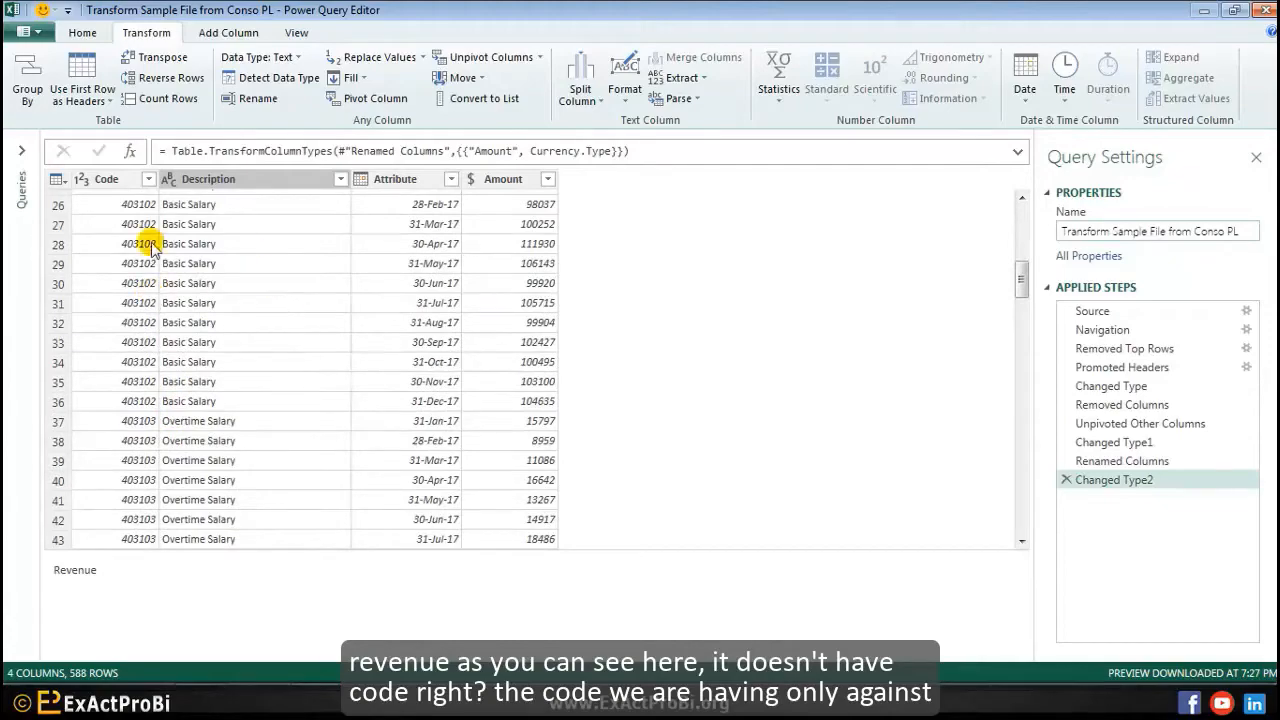
scroll(230, 400, "down", 20)
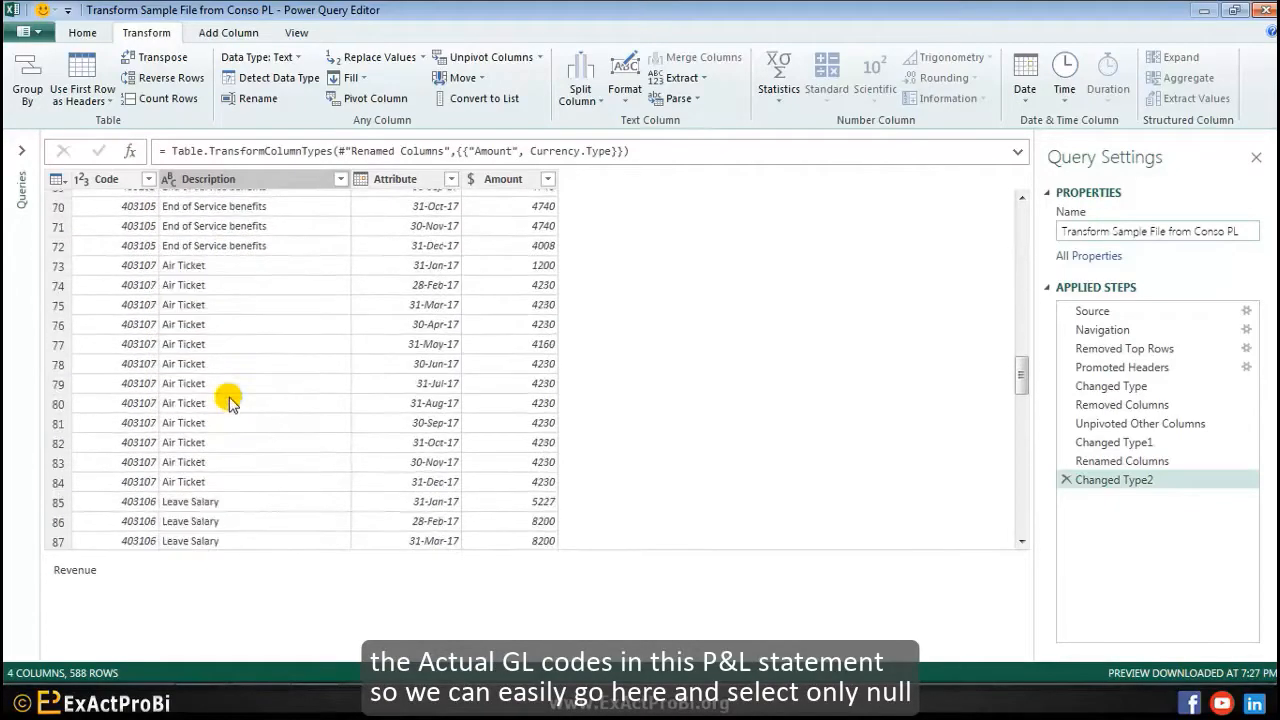
scroll(229, 400, "down", 20)
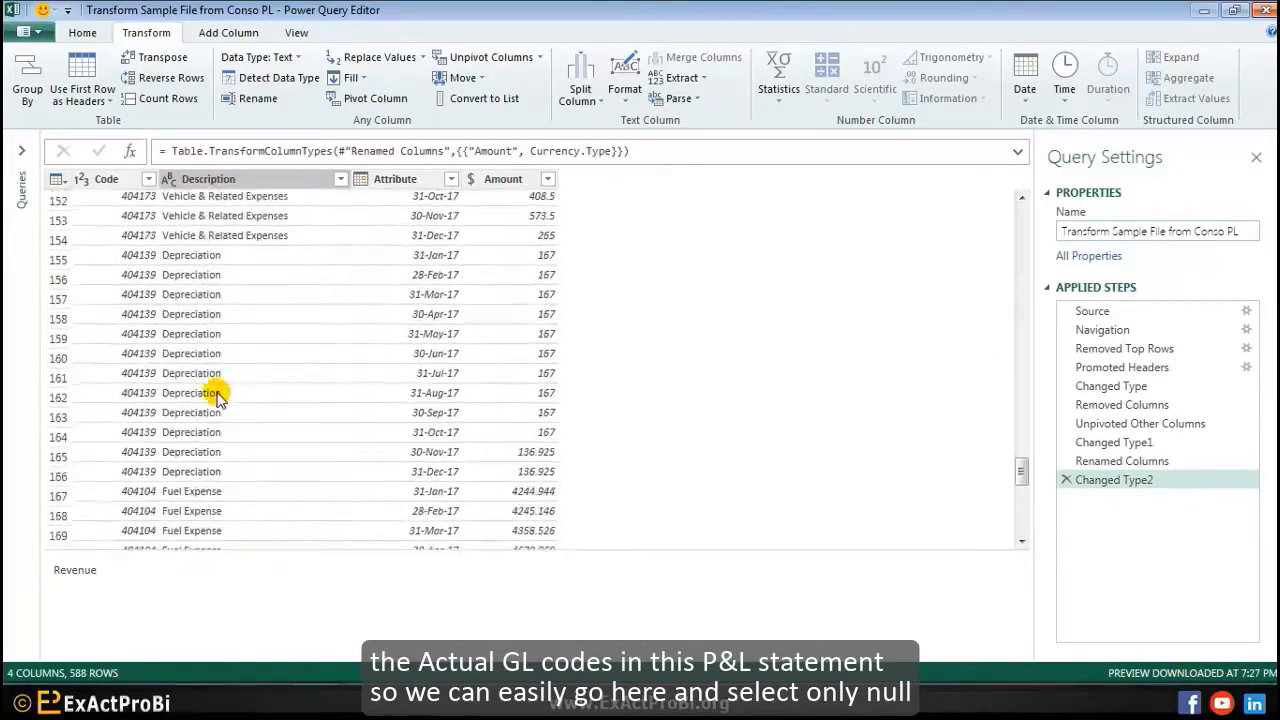
scroll(215, 397, "down", 3)
Step: Filter the Code column to keep only the null rows
left_click(148, 181)
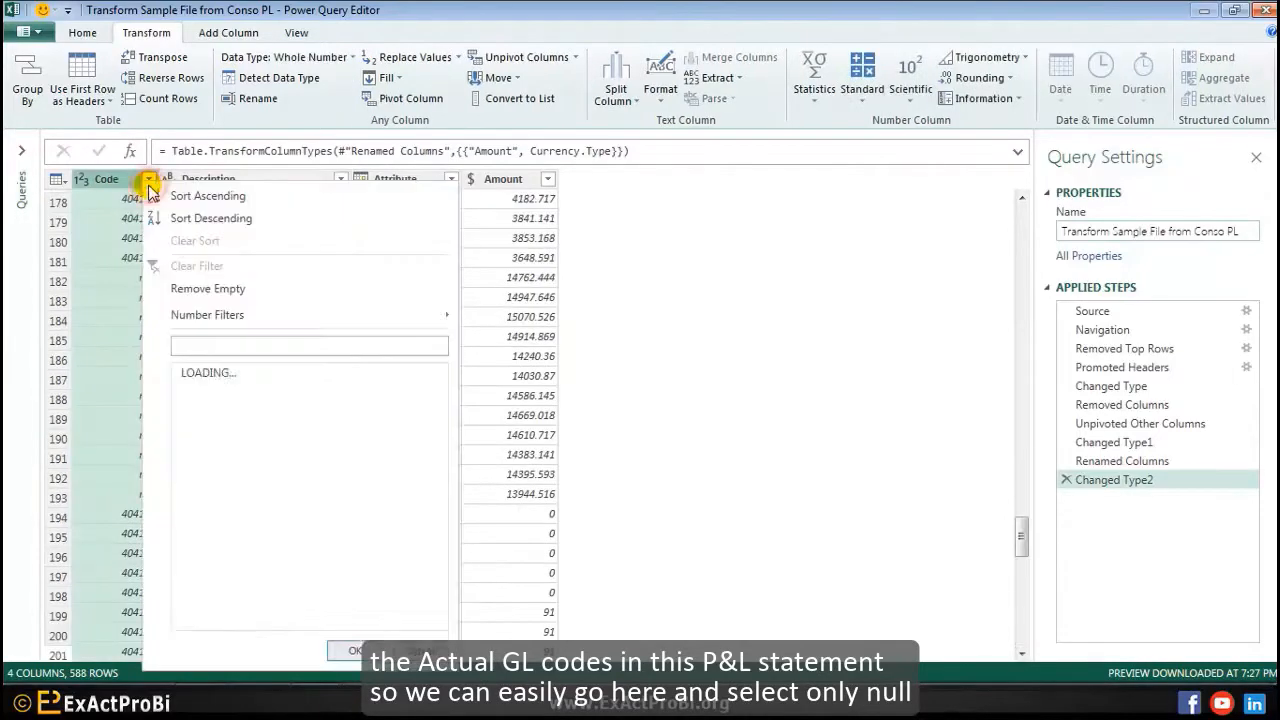
left_click(187, 373)
left_click(190, 392)
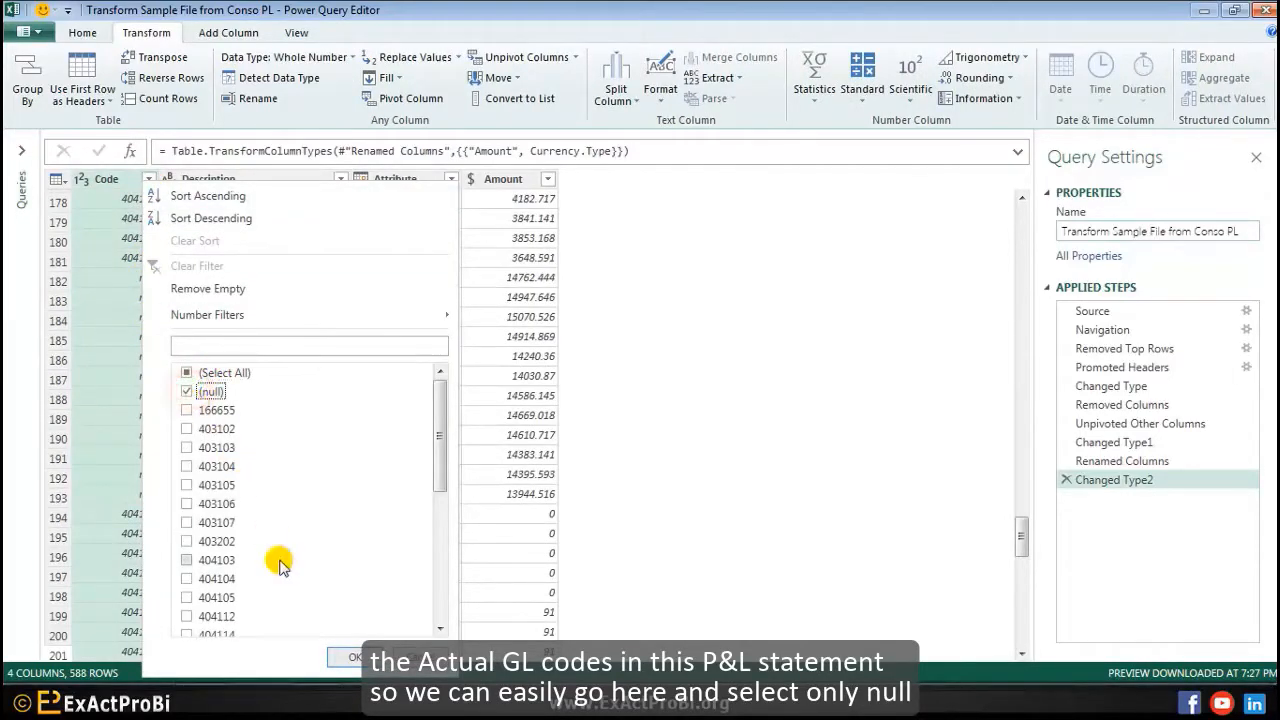
left_click(337, 660)
Step: Check the filtered subheading rows and remove the Code column
scroll(246, 395, "down", 20)
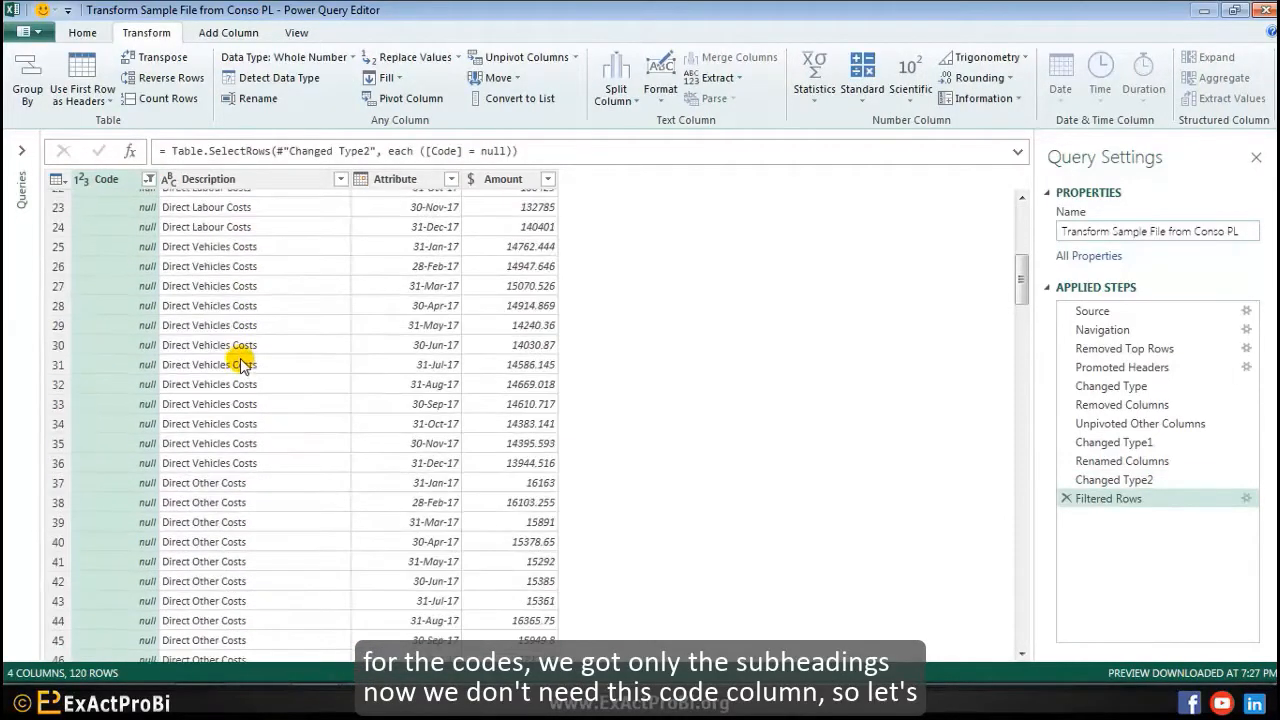
scroll(234, 360, "up", 20)
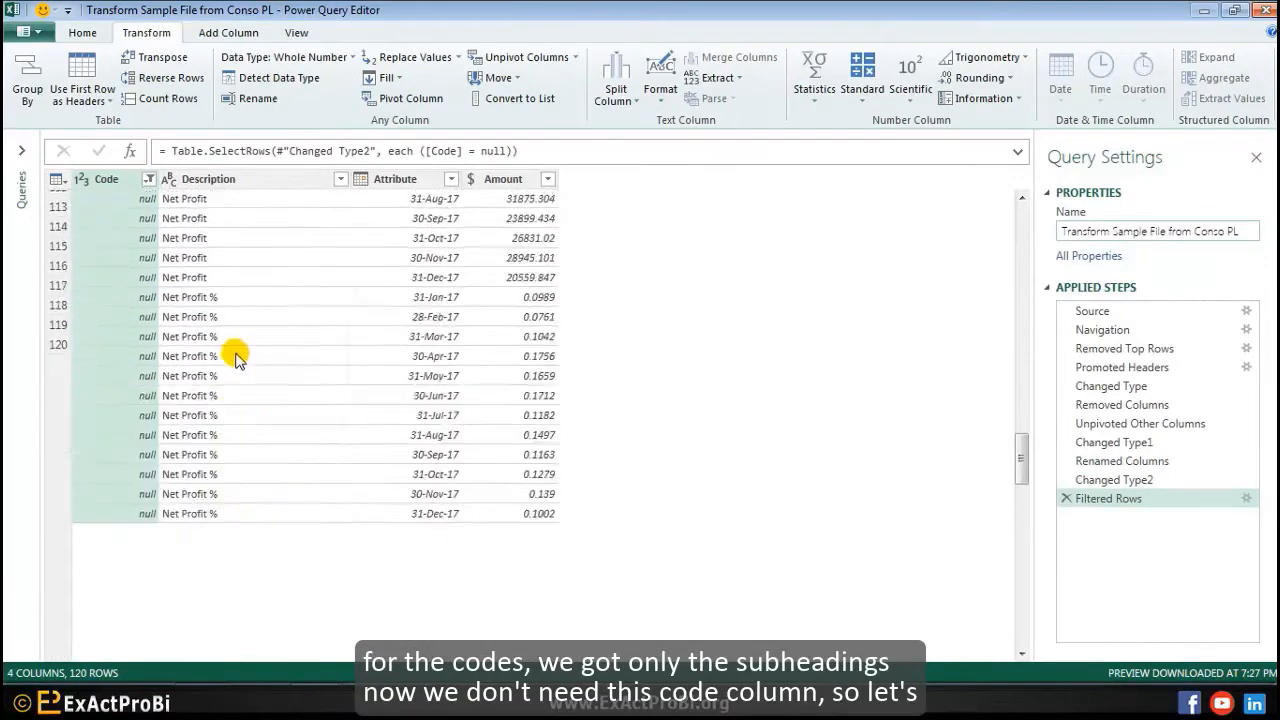
right_click(95, 179)
left_click(130, 212)
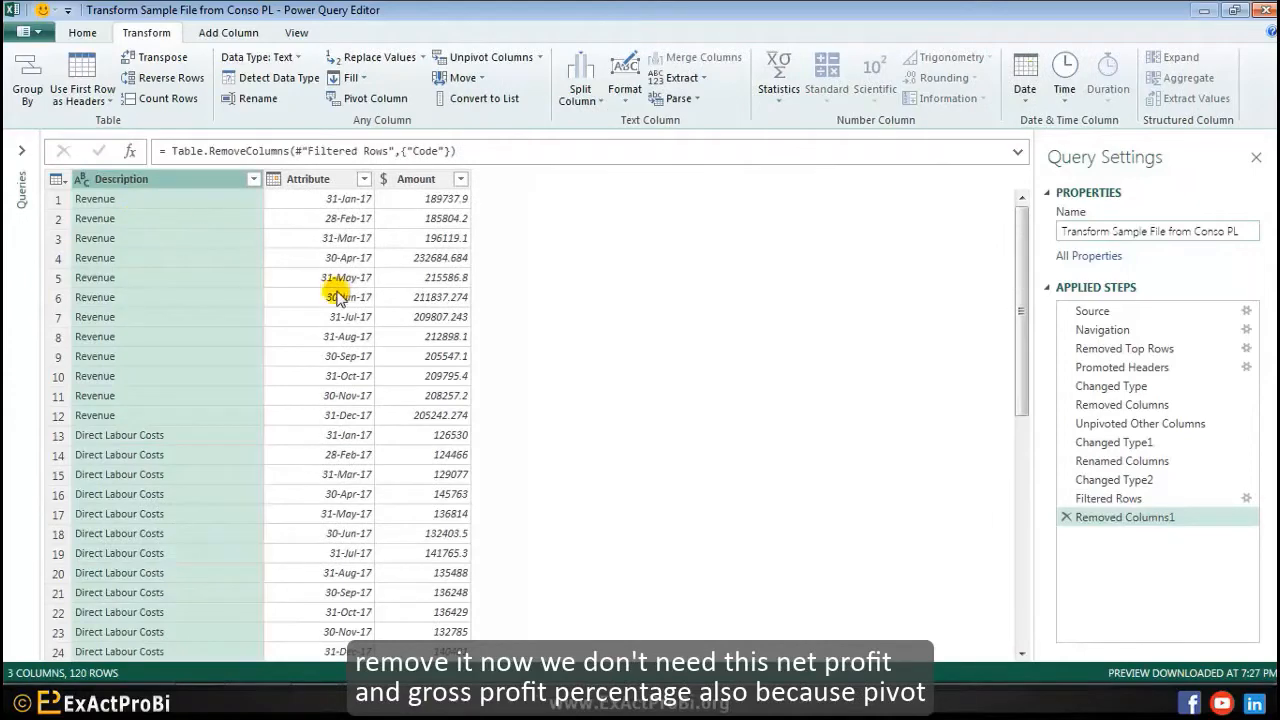
Step: Filter the Description column to exclude the GP% and Net Profit % rows
scroll(210, 298, "down", 20)
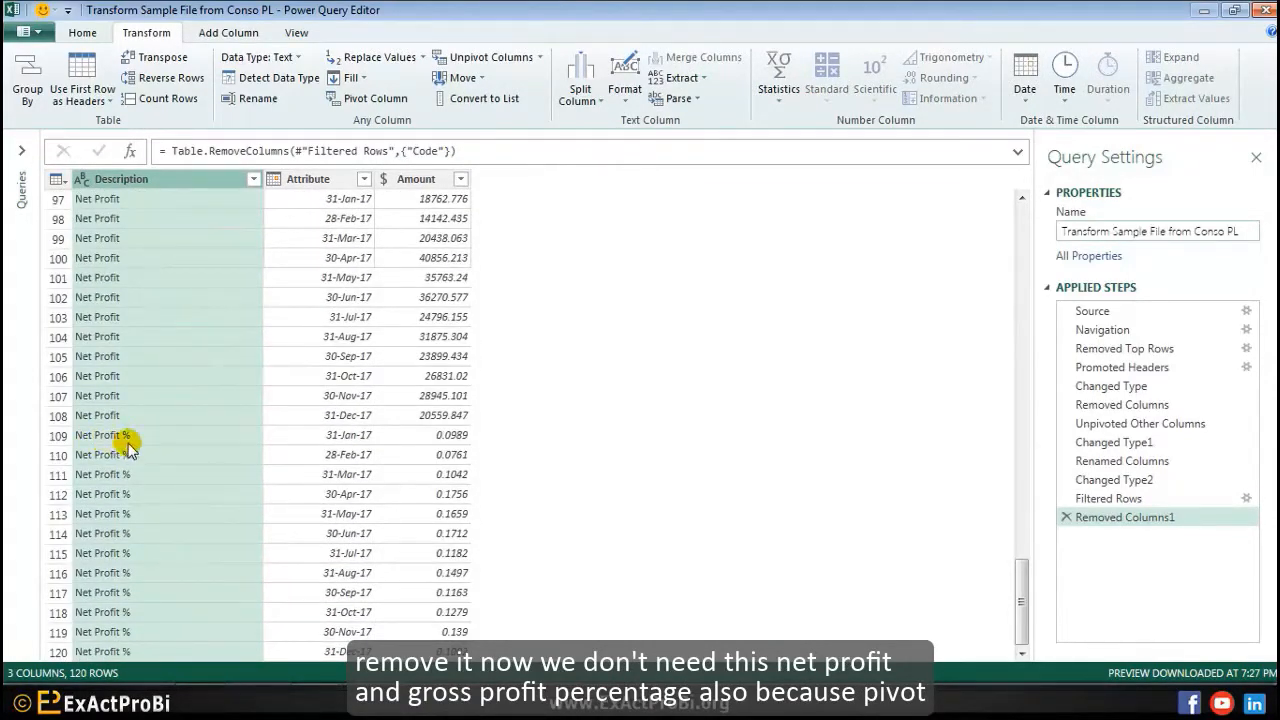
scroll(122, 444, "up", 11)
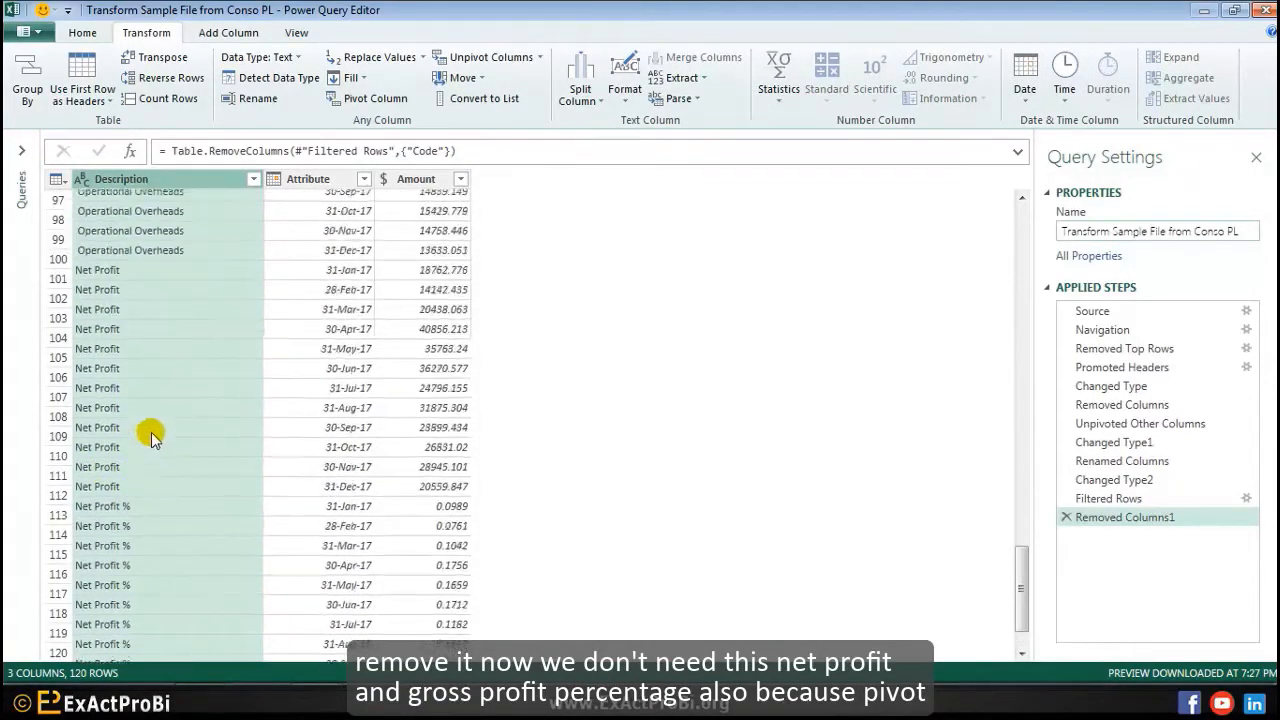
left_click(253, 180)
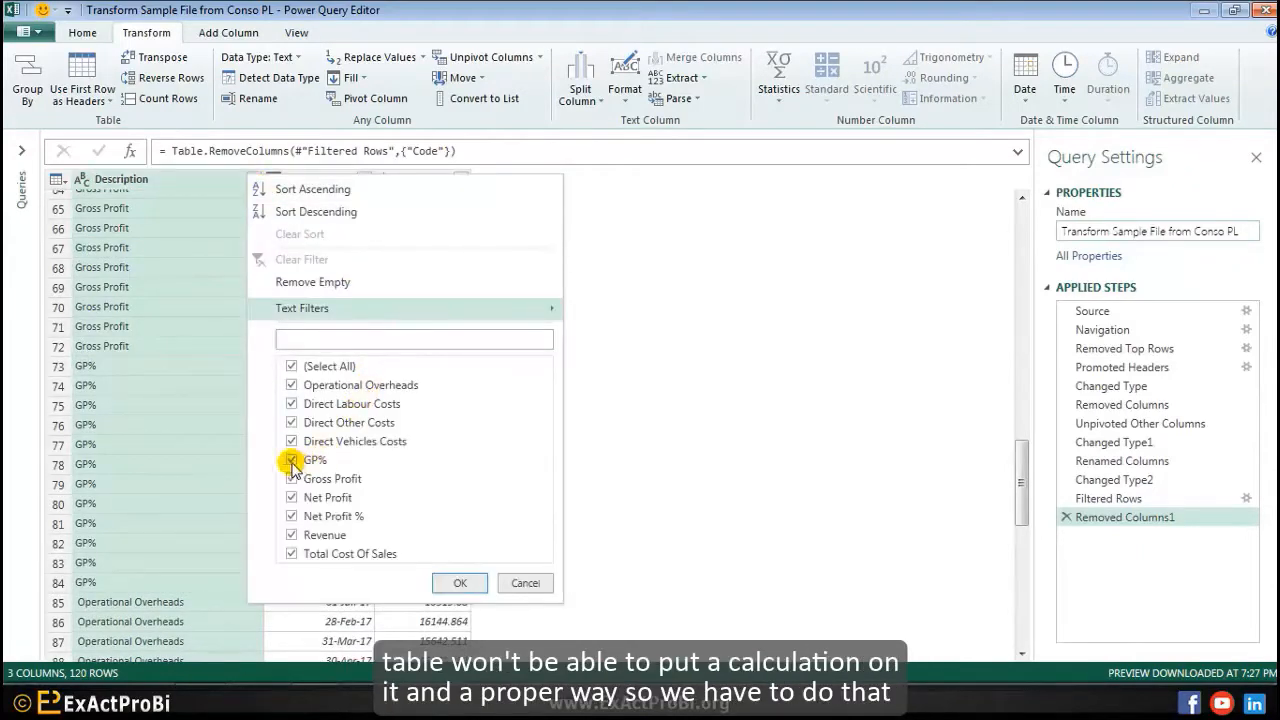
left_click(376, 460)
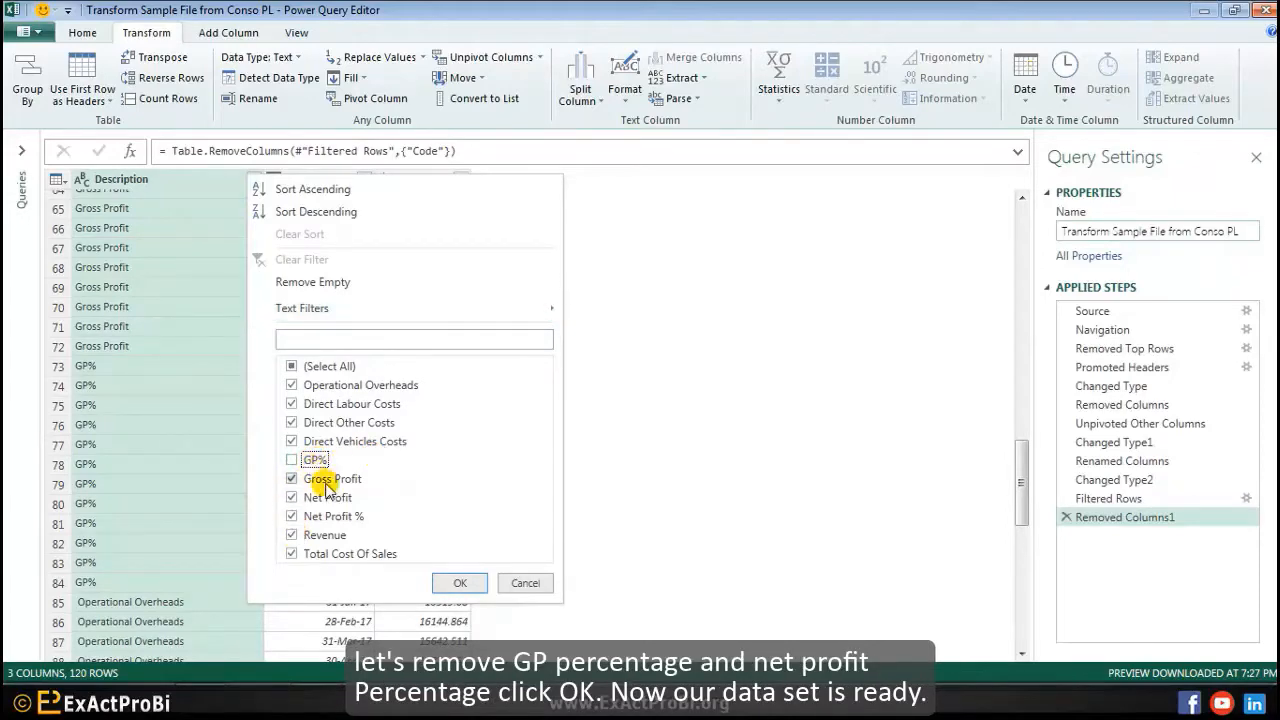
left_click(310, 516)
left_click(445, 583)
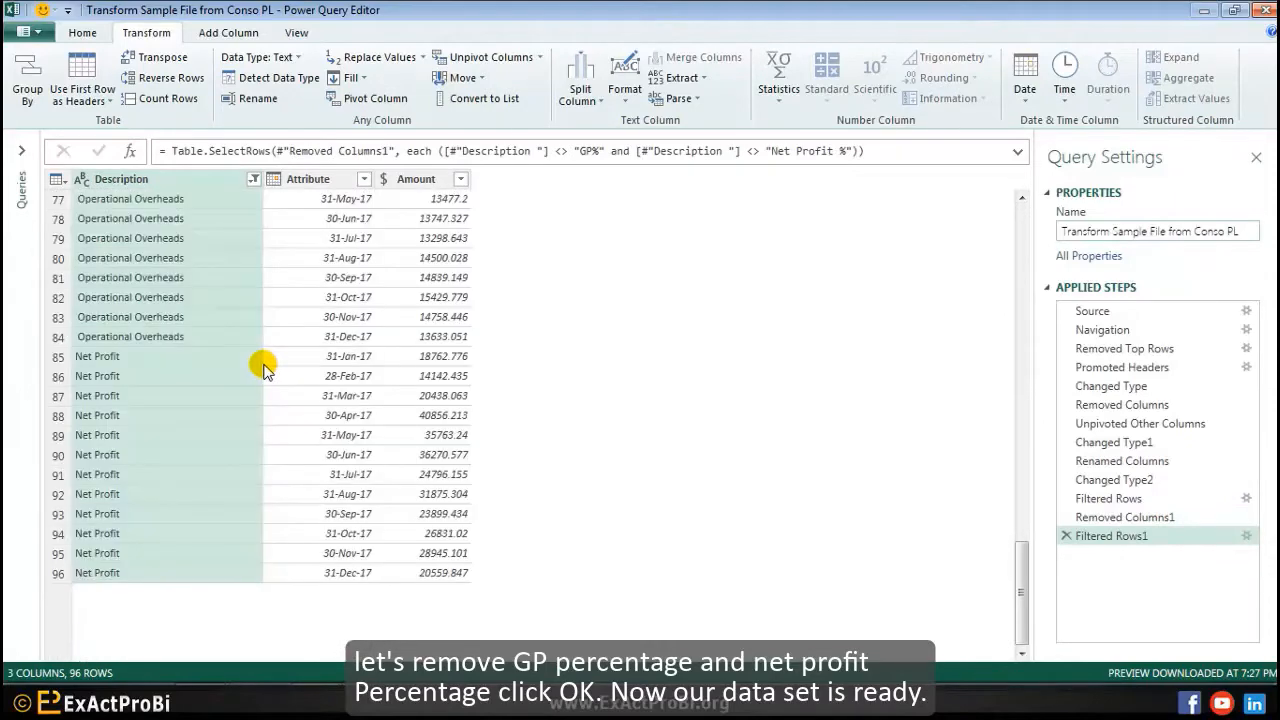
Step: Expand the queries list, open the Conso PL query and delete its Changed Type step
scroll(253, 368, "up", 20)
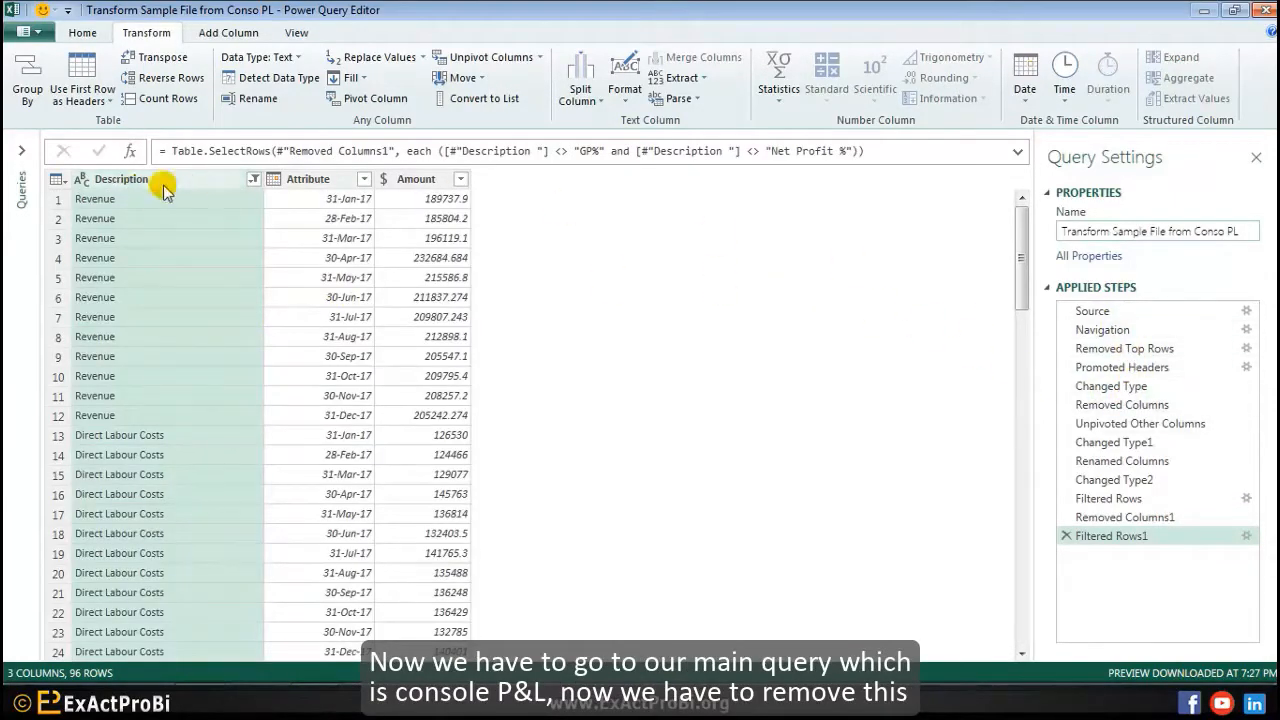
left_click(24, 197)
left_click(92, 326)
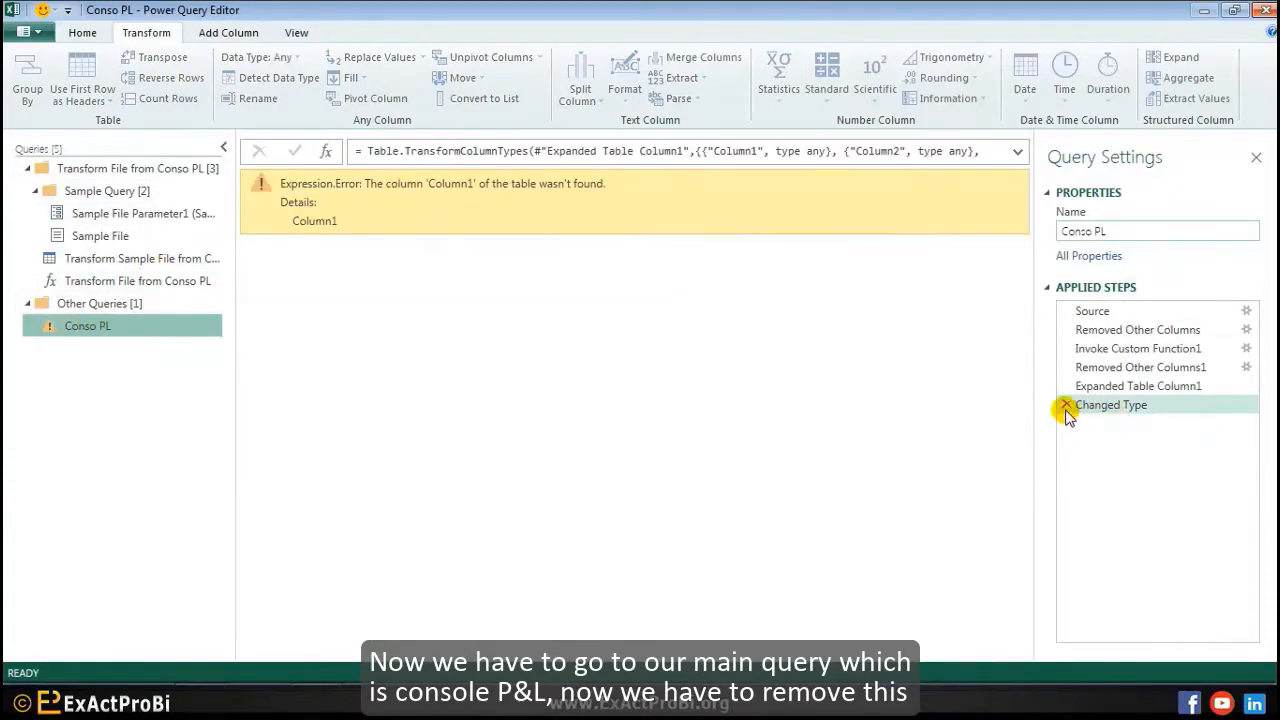
left_click(1066, 405)
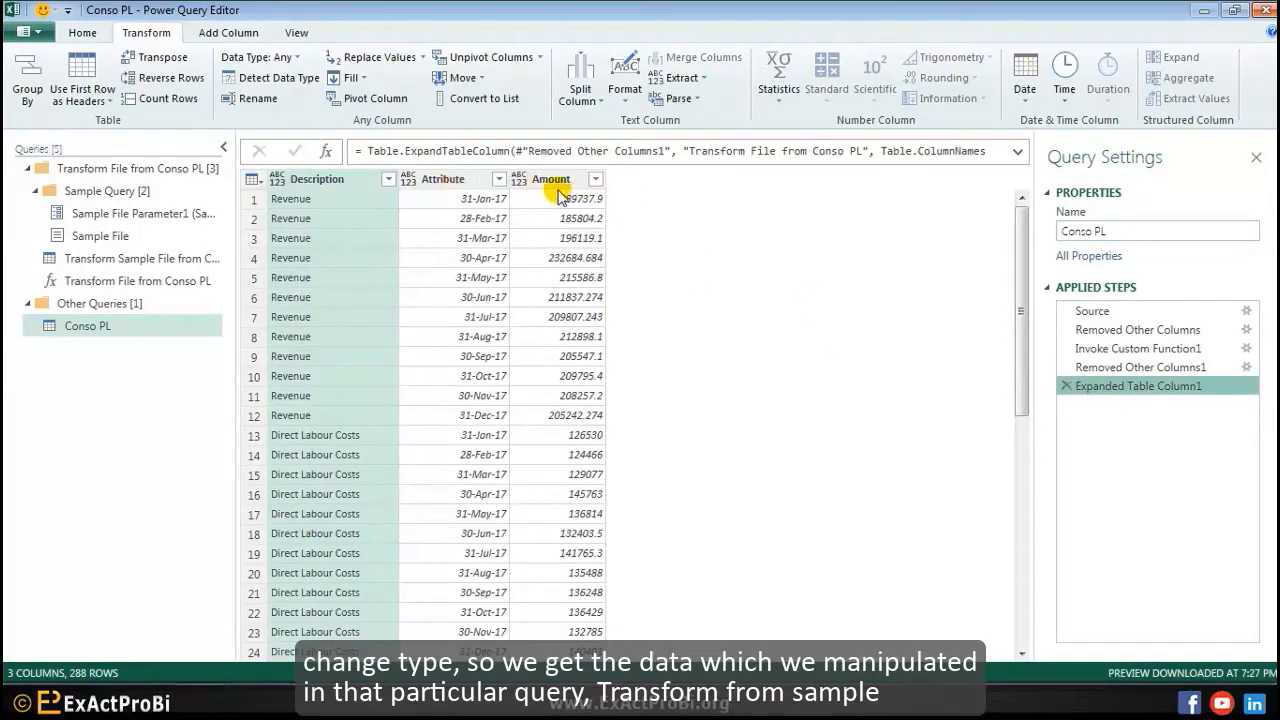
Step: Compare the Conso PL query with the sample file query, and set the Conso PL Description column to the Text data type
left_click(95, 258)
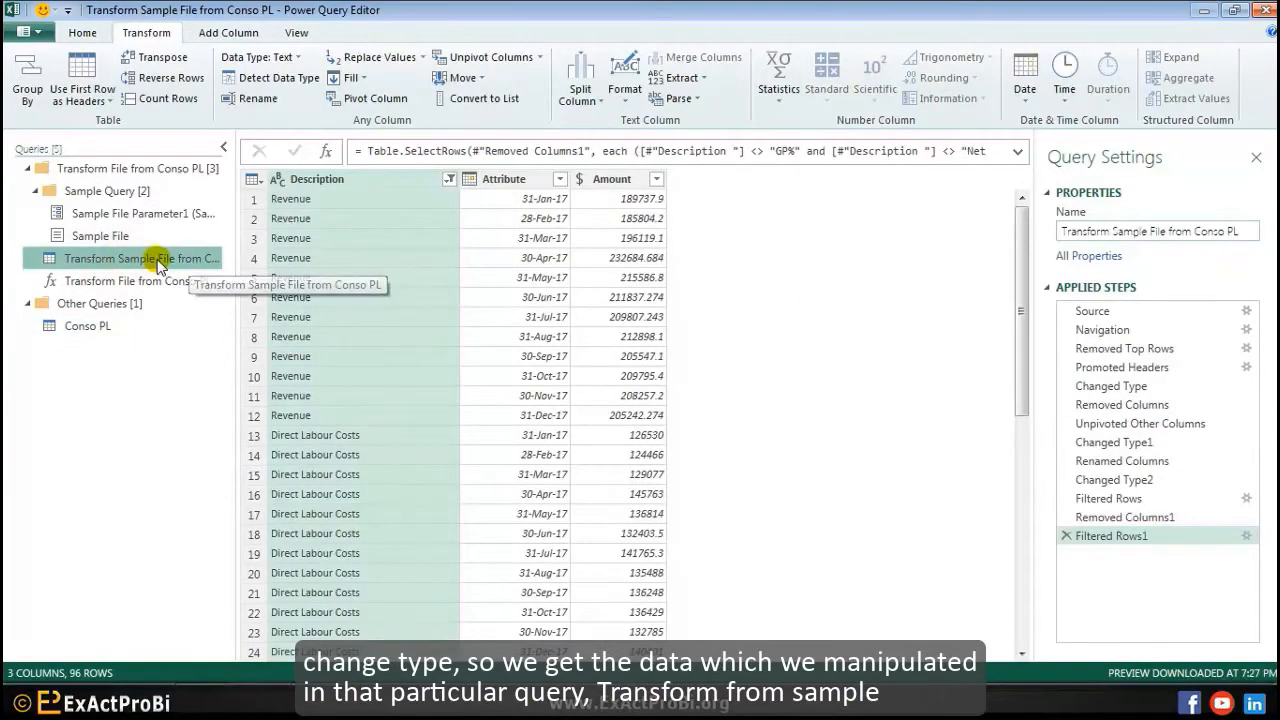
left_click(104, 325)
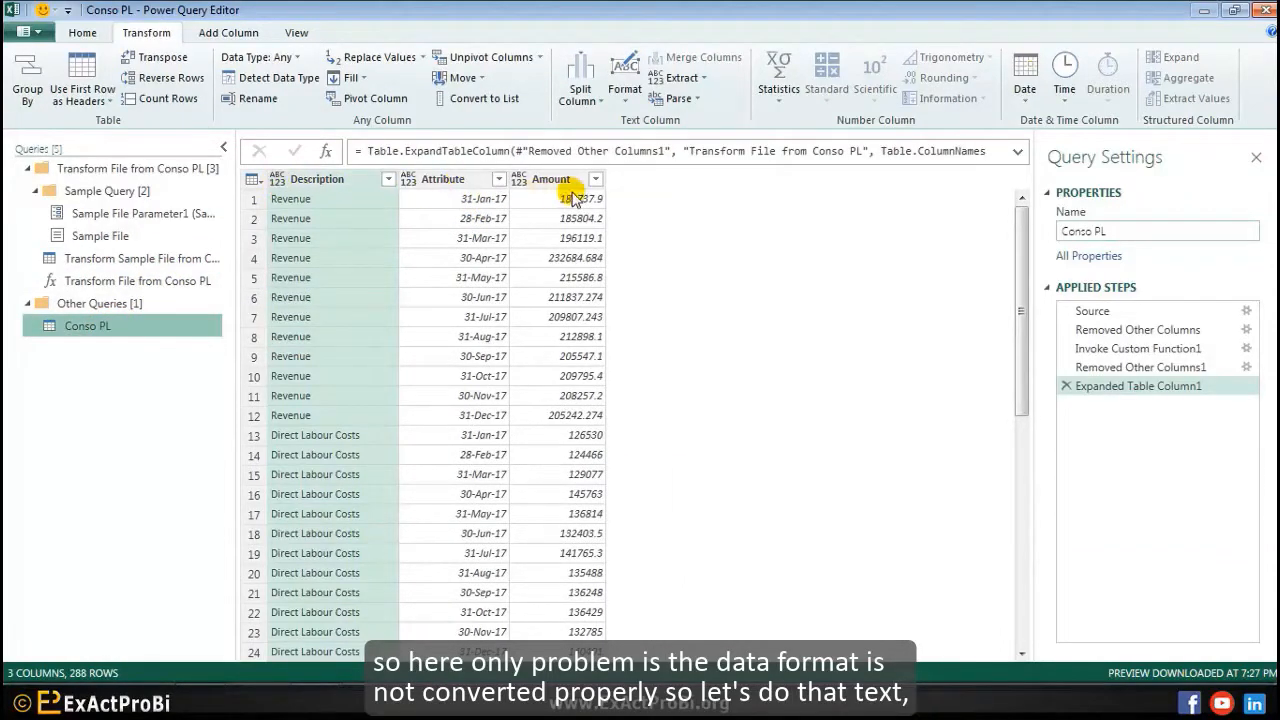
left_click(455, 180)
left_click(560, 180)
left_click(362, 180)
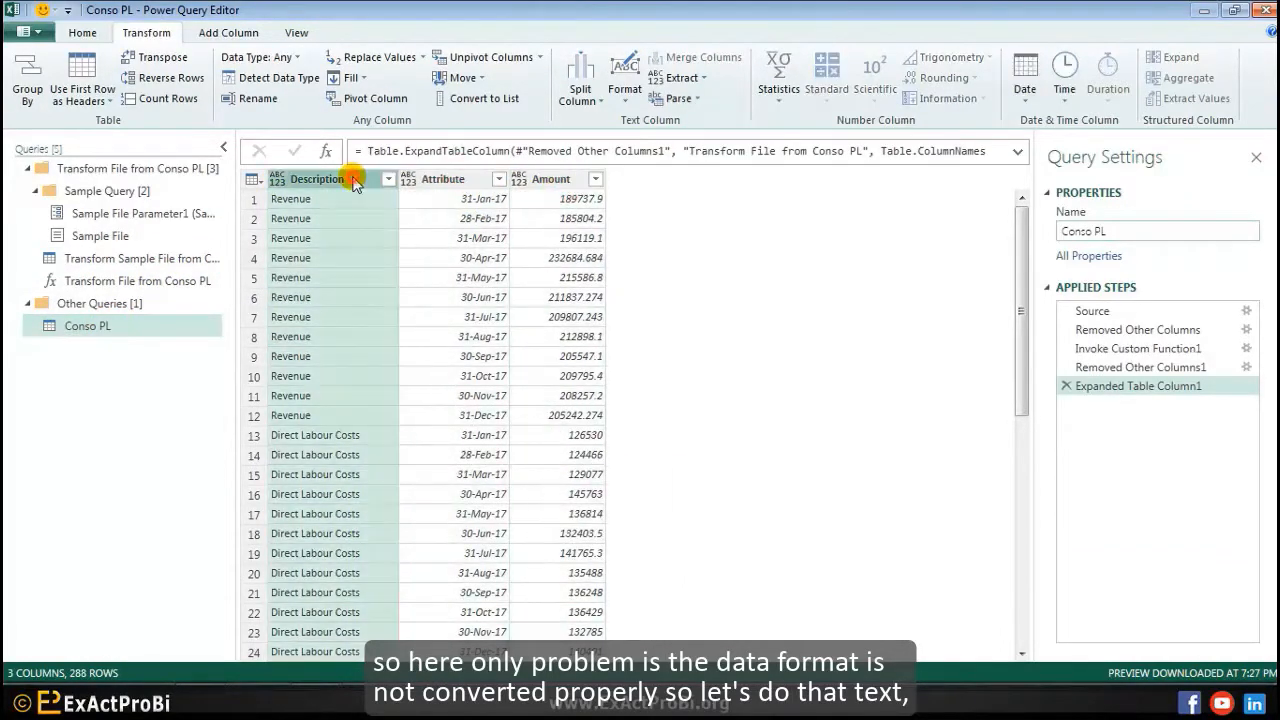
left_click(276, 183)
left_click(318, 396)
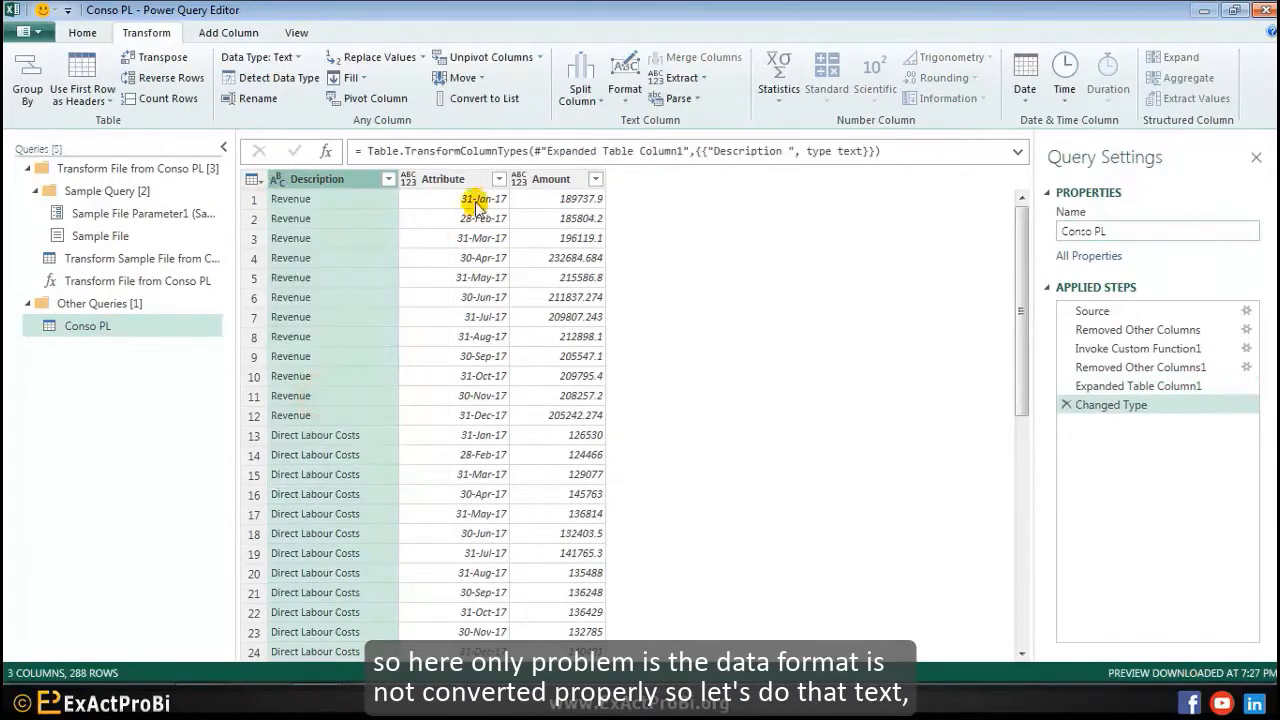
Step: Set the Attribute column to the Date data type and the Amount column to Currency
left_click(409, 182)
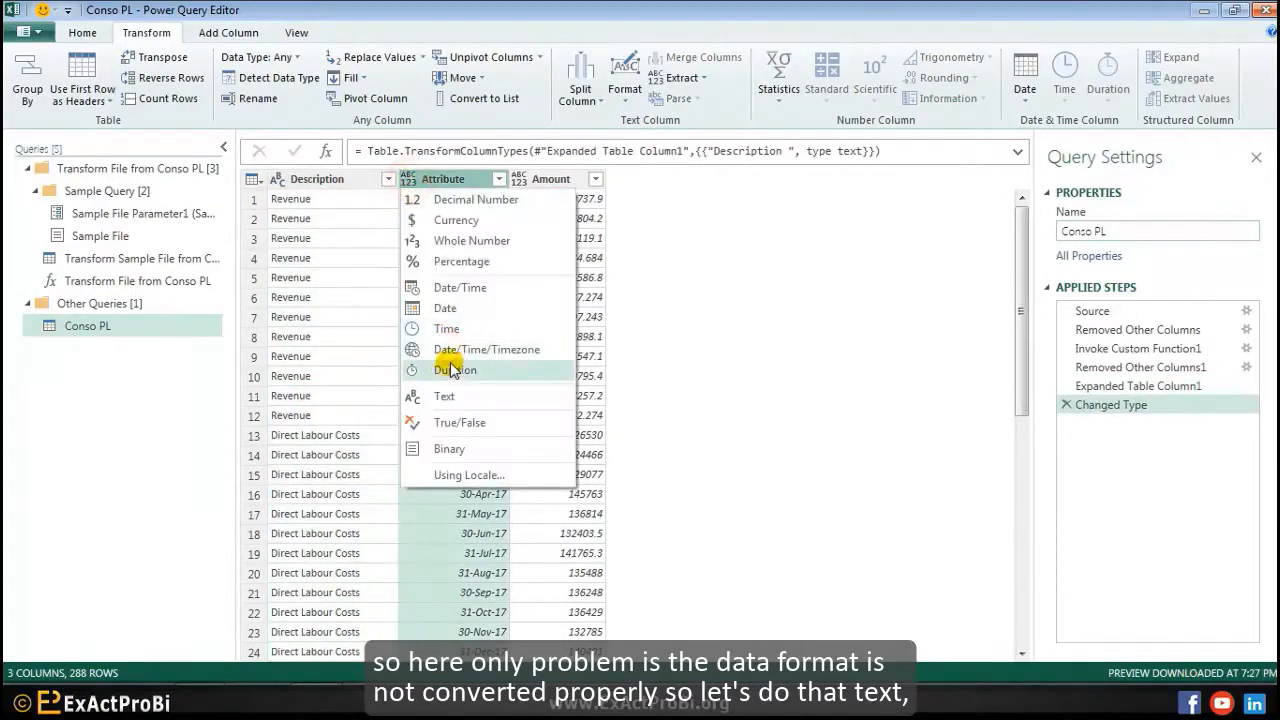
left_click(445, 312)
left_click(518, 179)
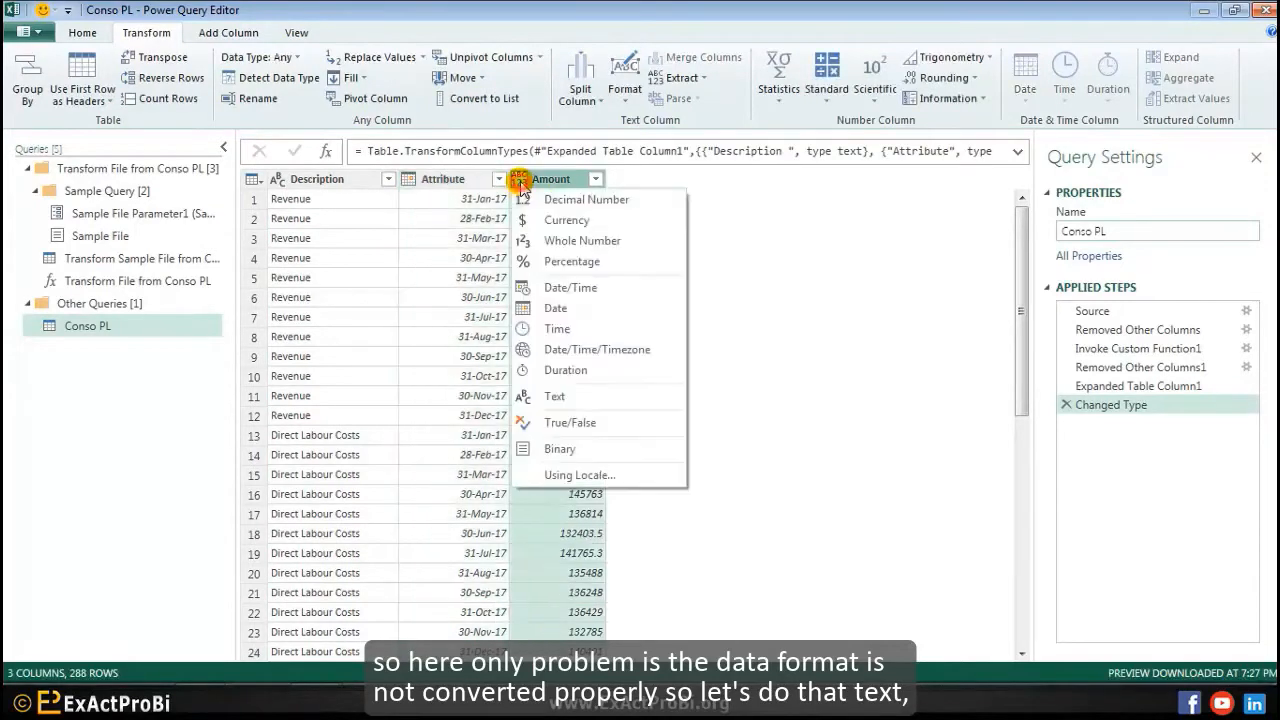
left_click(563, 226)
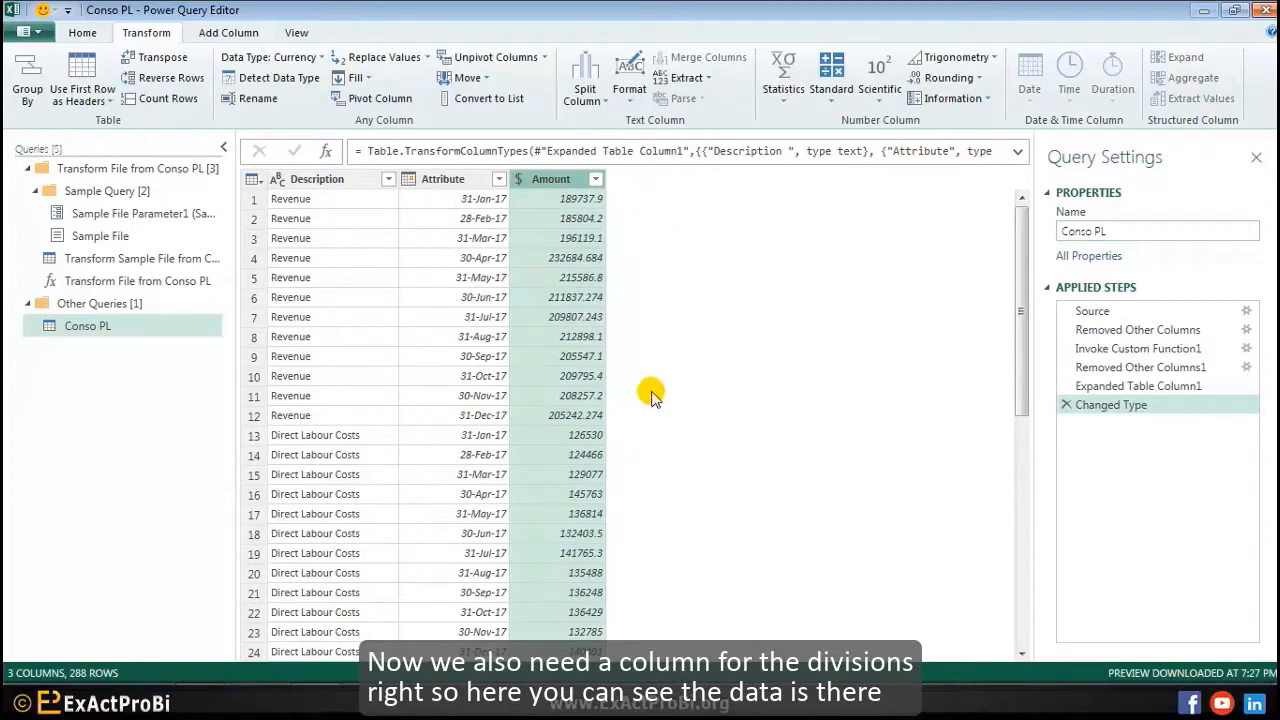
Step: Edit the Conso PL query's first Removed Other Columns step to keep the Name column as well as Content
left_click(388, 179)
left_click(389, 180)
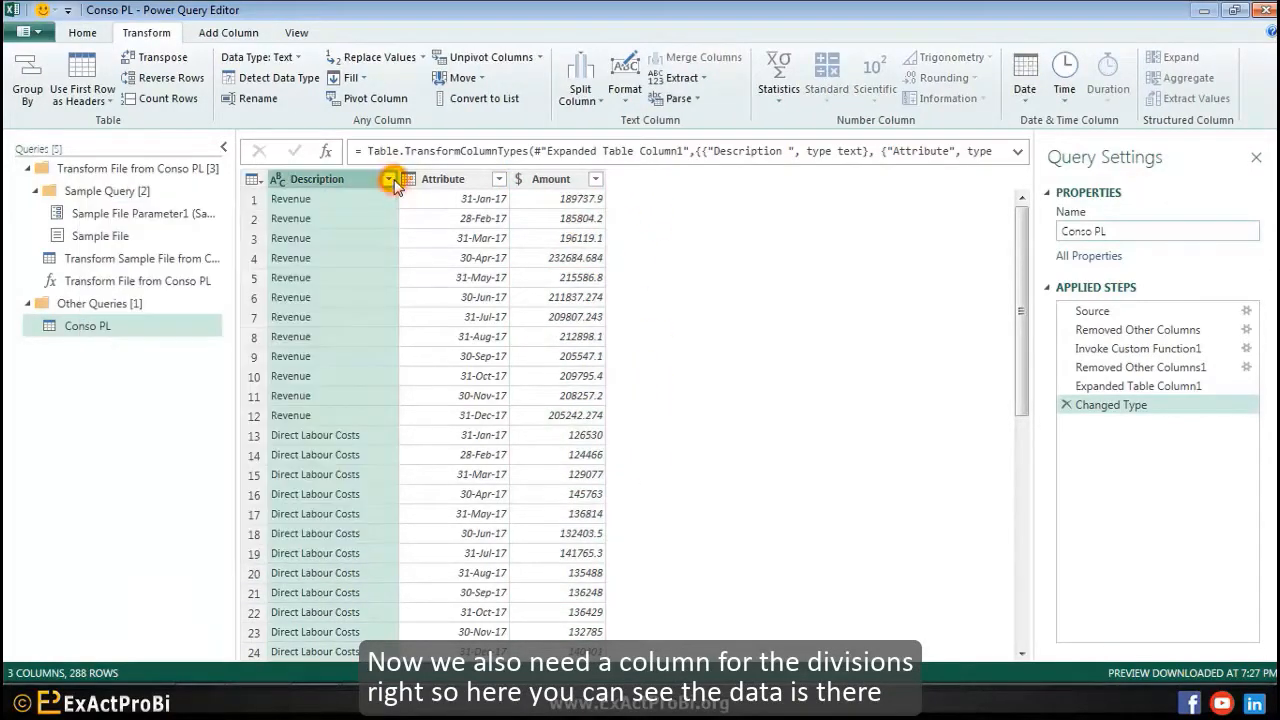
scroll(400, 418, "down", 10)
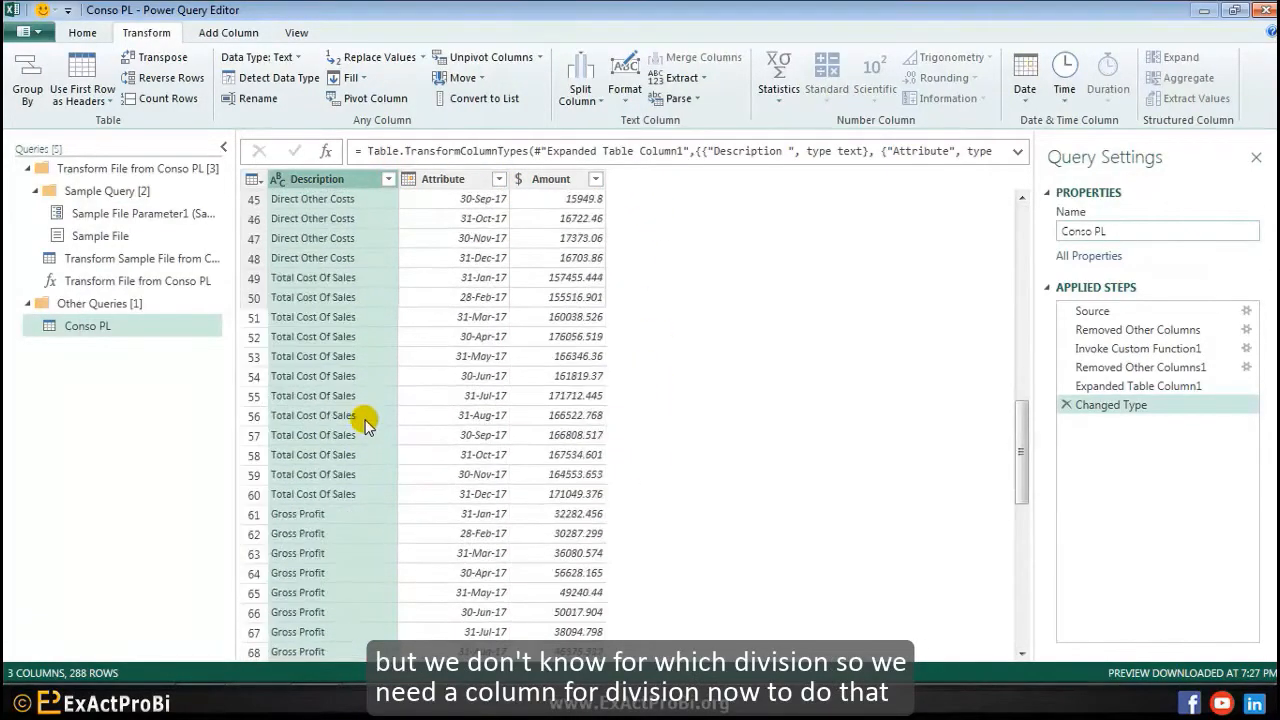
scroll(370, 418, "up", 10)
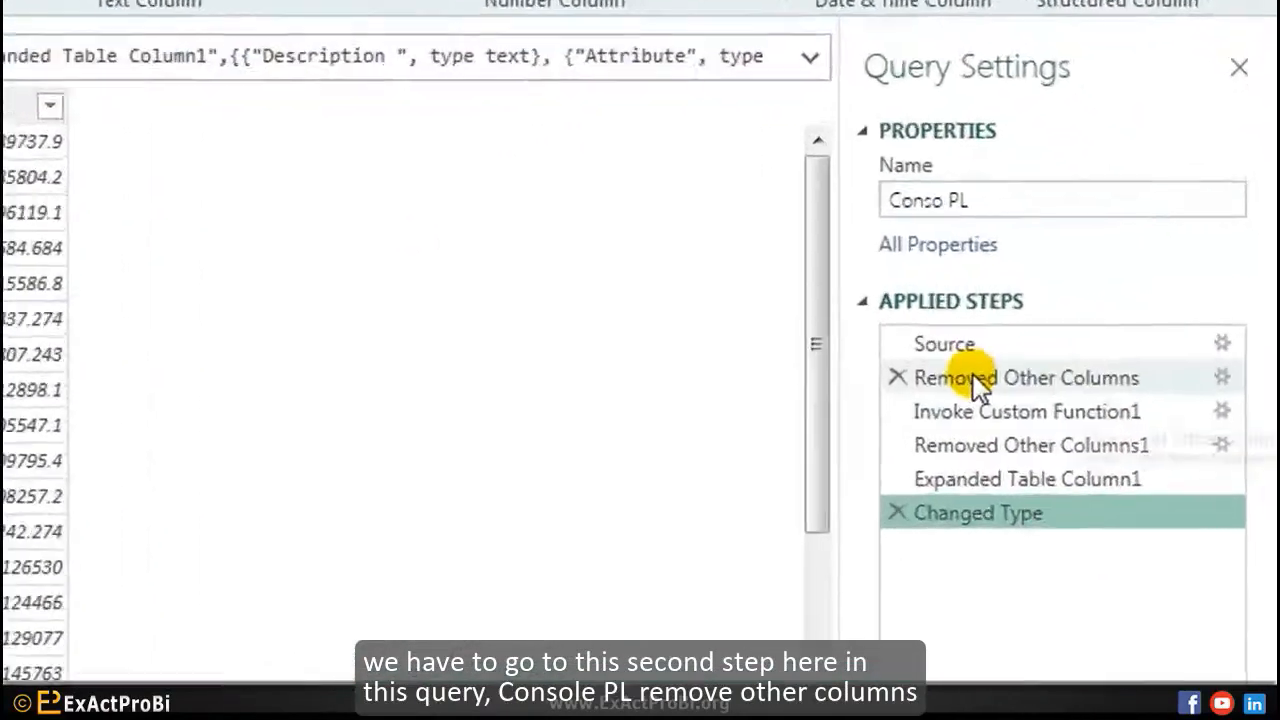
left_click(1105, 328)
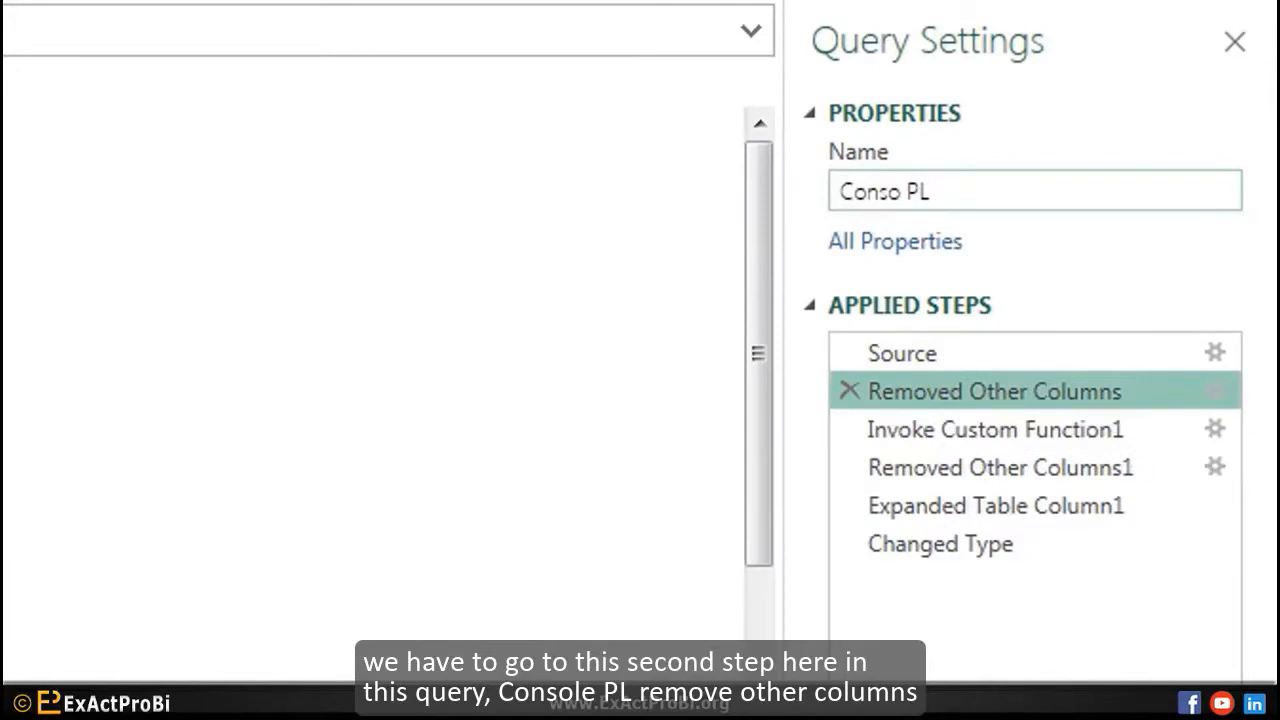
left_click(1216, 392)
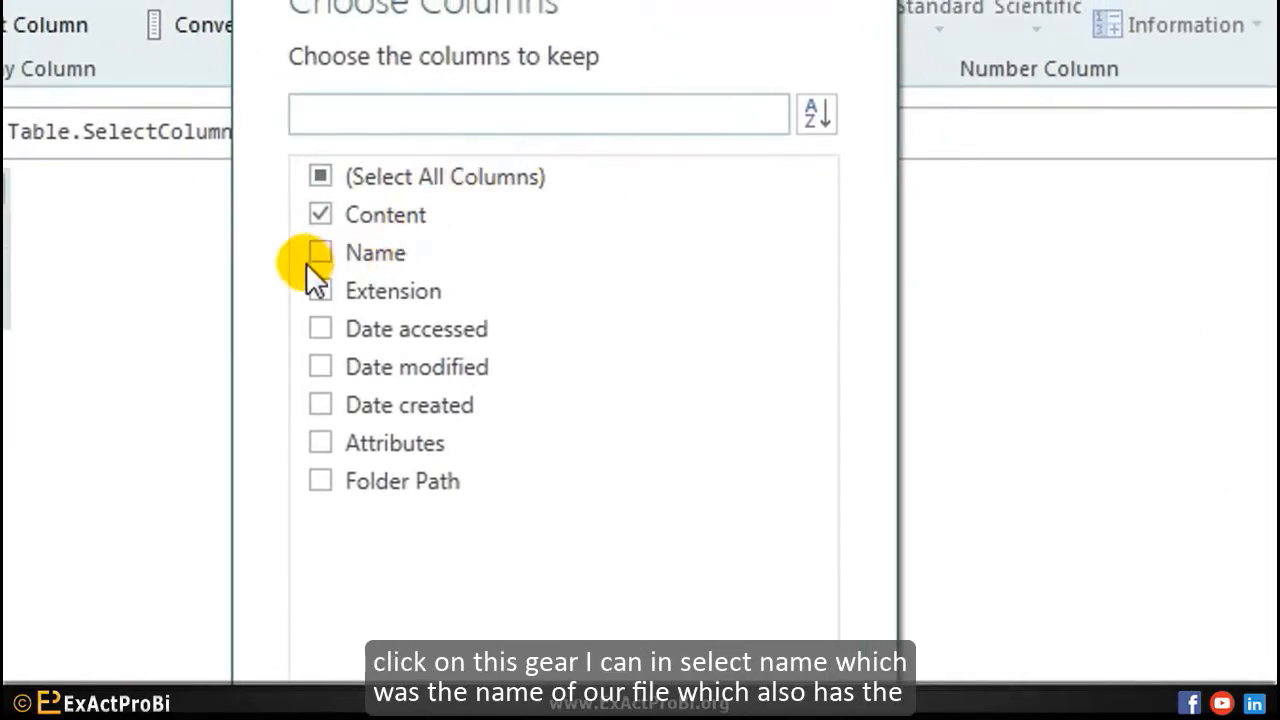
left_click(316, 250)
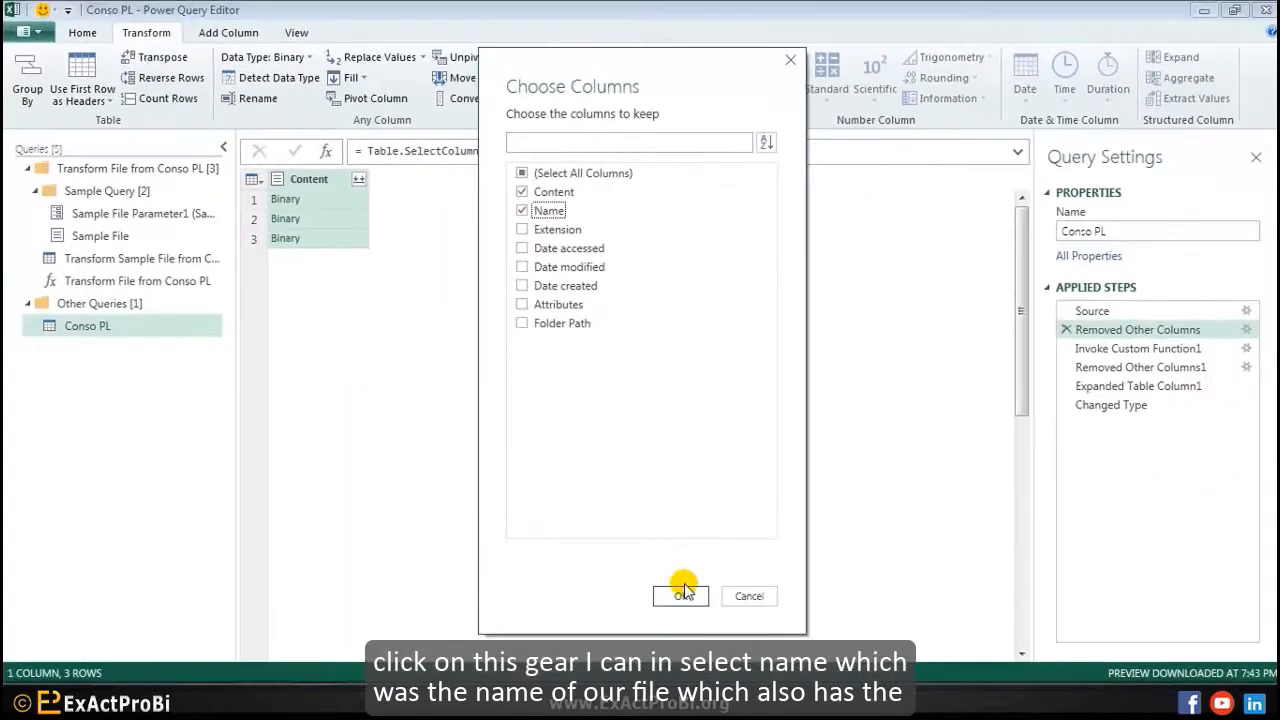
left_click(678, 598)
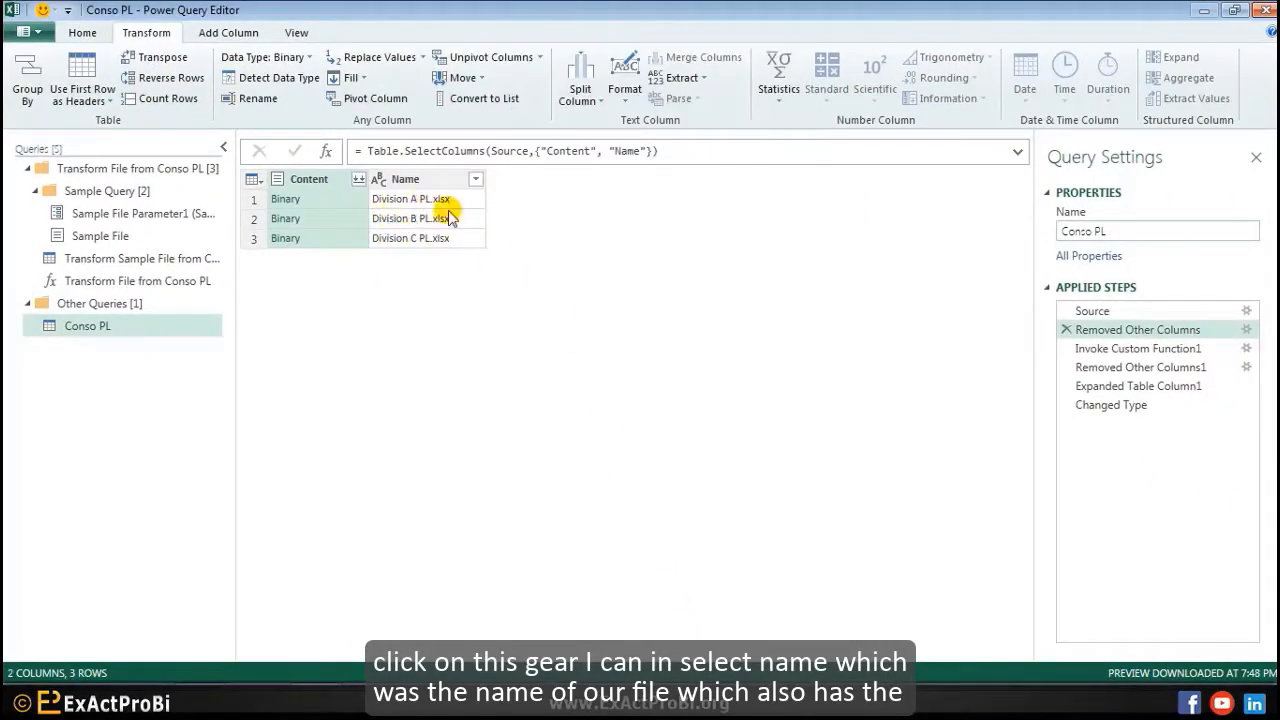
Step: Edit the Removed Other Columns1 step to also keep the Name column, and check the division names at the Changed Type step
left_click(1123, 369)
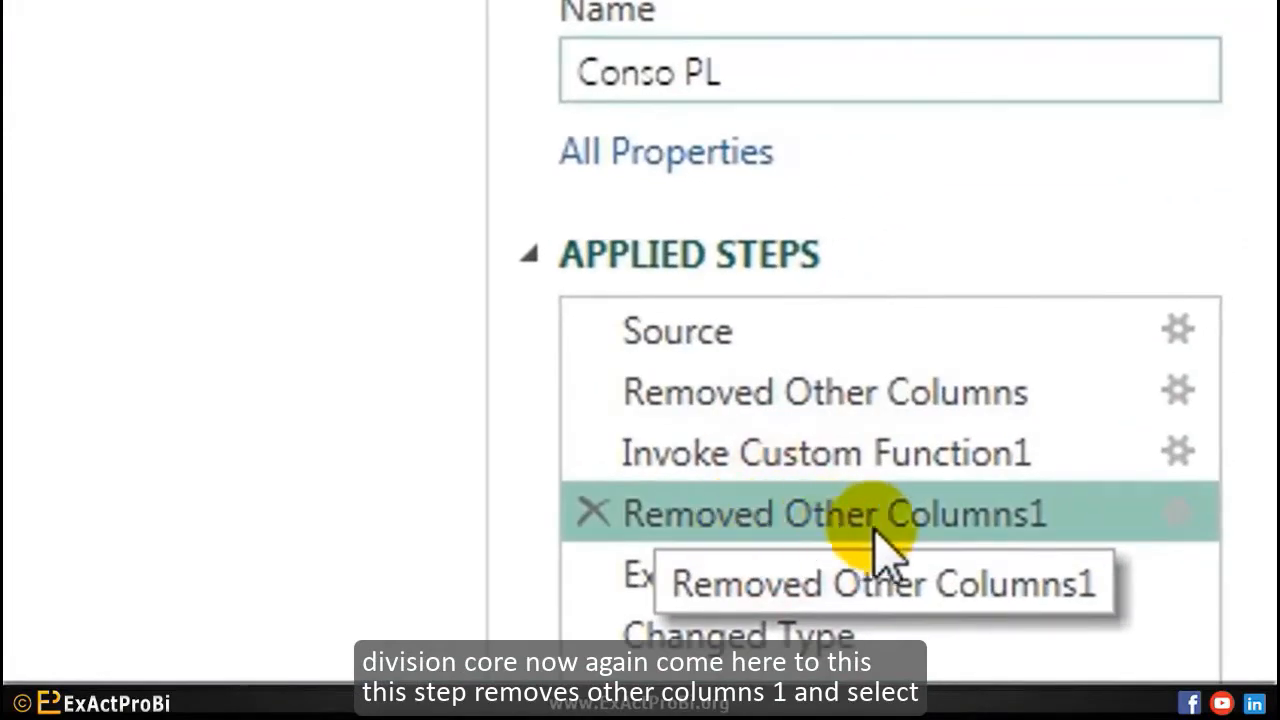
left_click(1177, 513)
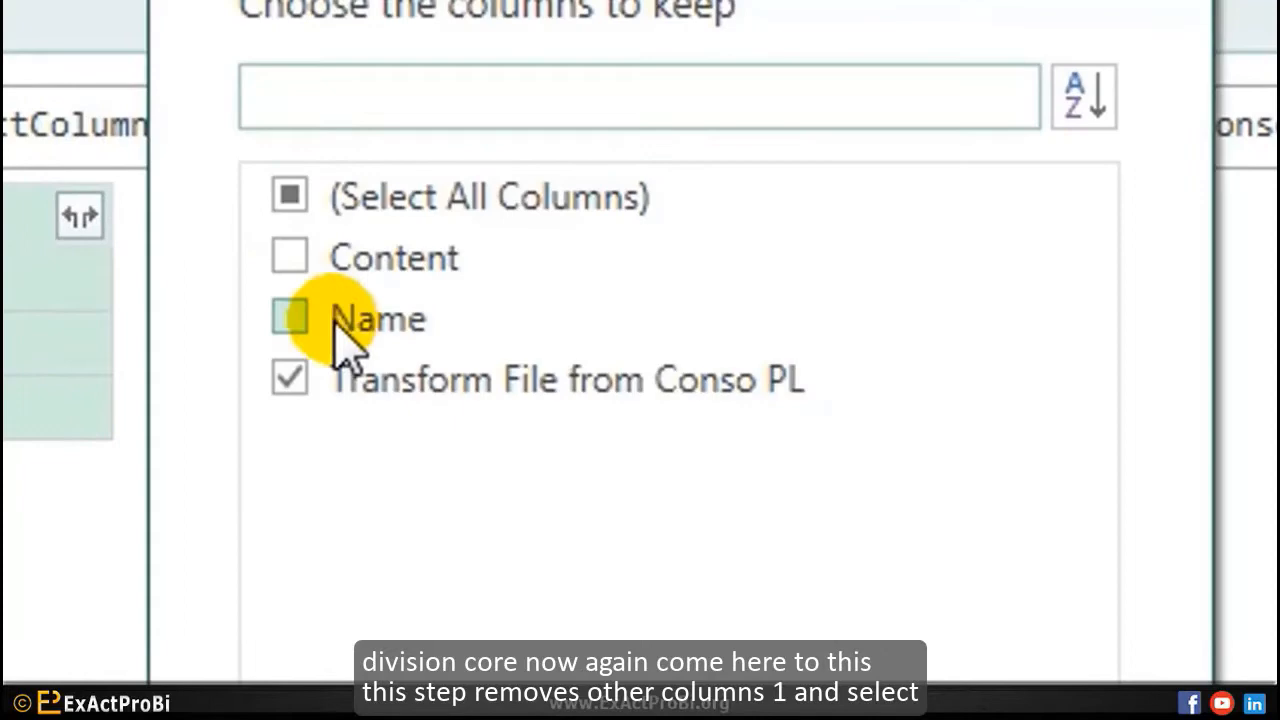
left_click(335, 322)
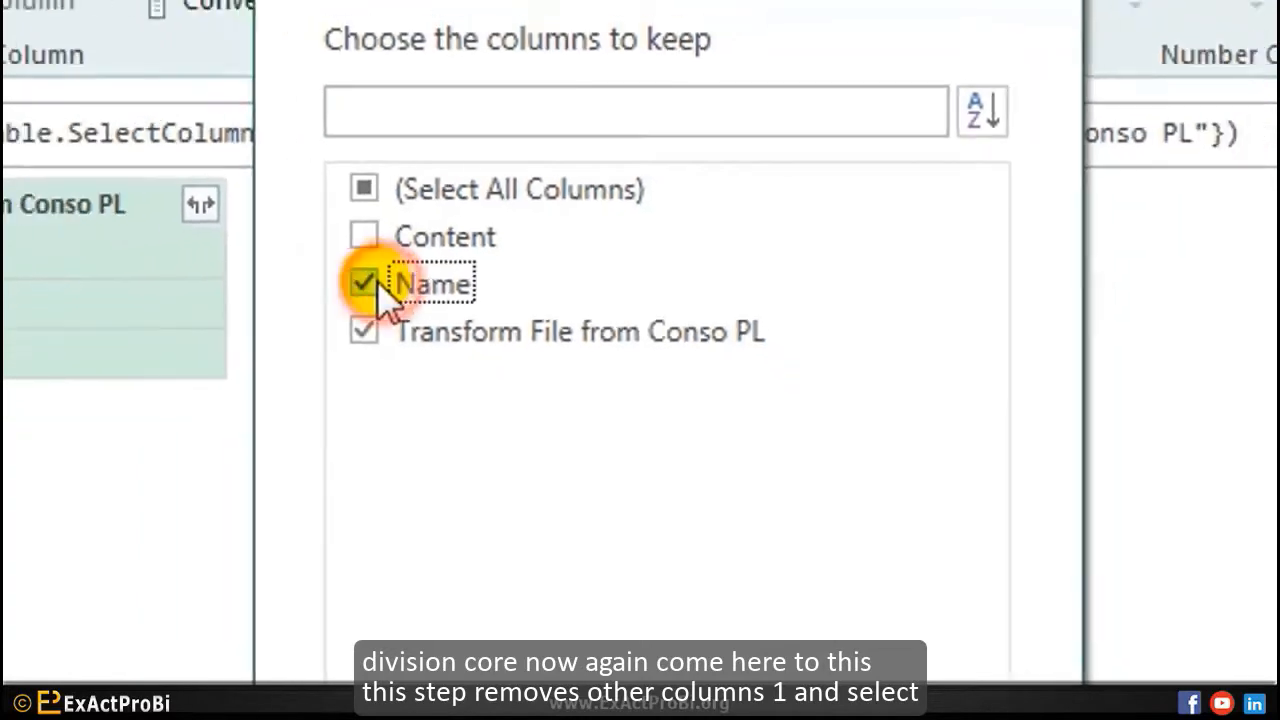
left_click(683, 594)
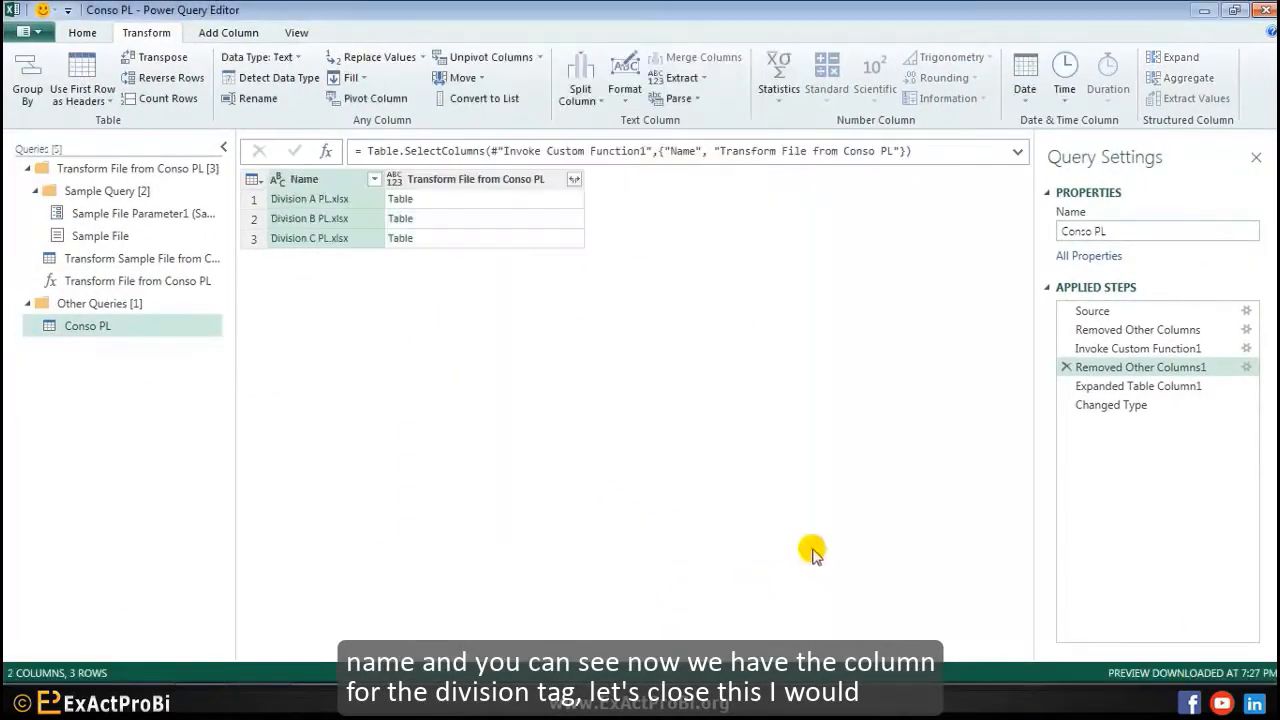
left_click(1098, 405)
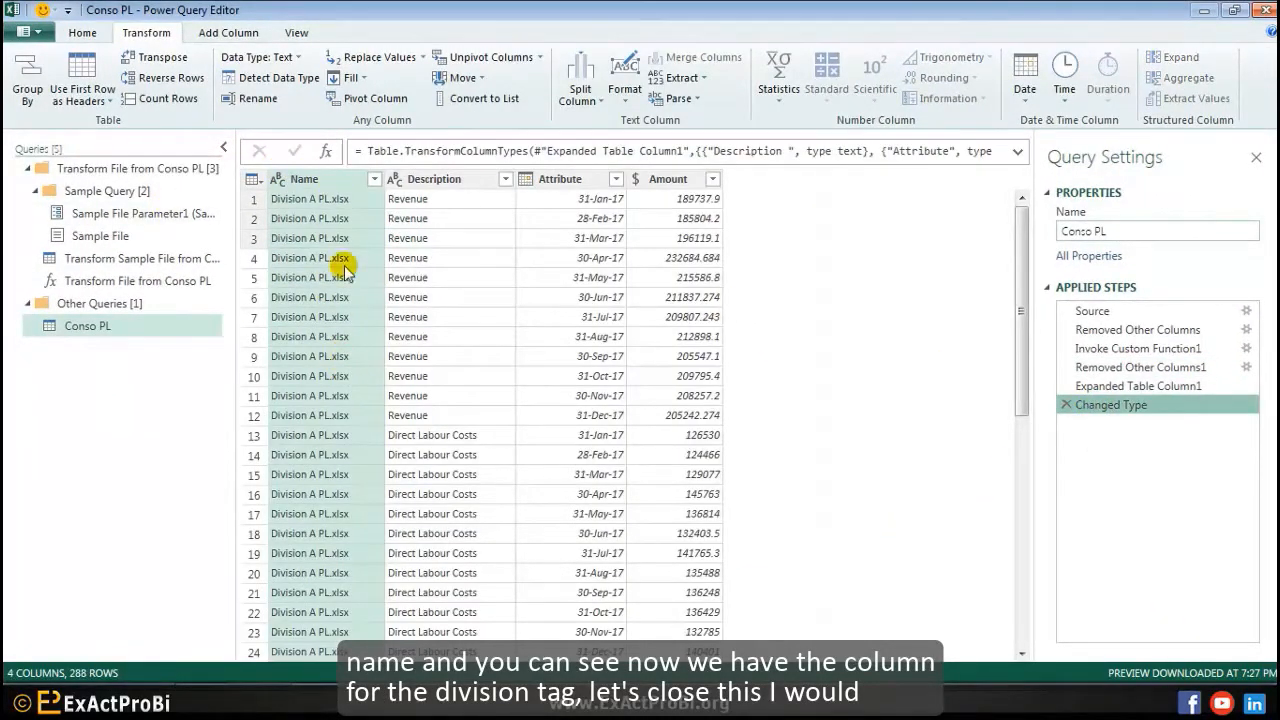
scroll(314, 288, "down", 12)
scroll(300, 257, "up", 12)
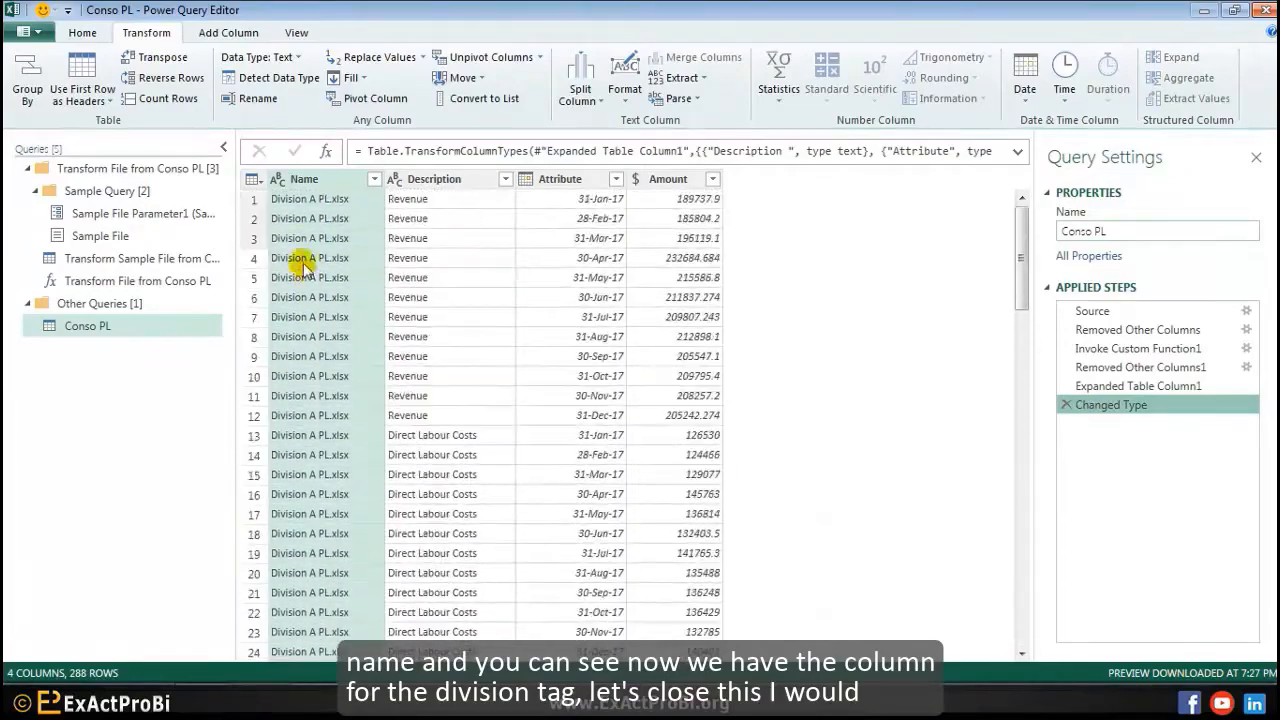
Step: Collapse the queries list and rename the Name column to Divisions
left_click(229, 150)
double_click(112, 180)
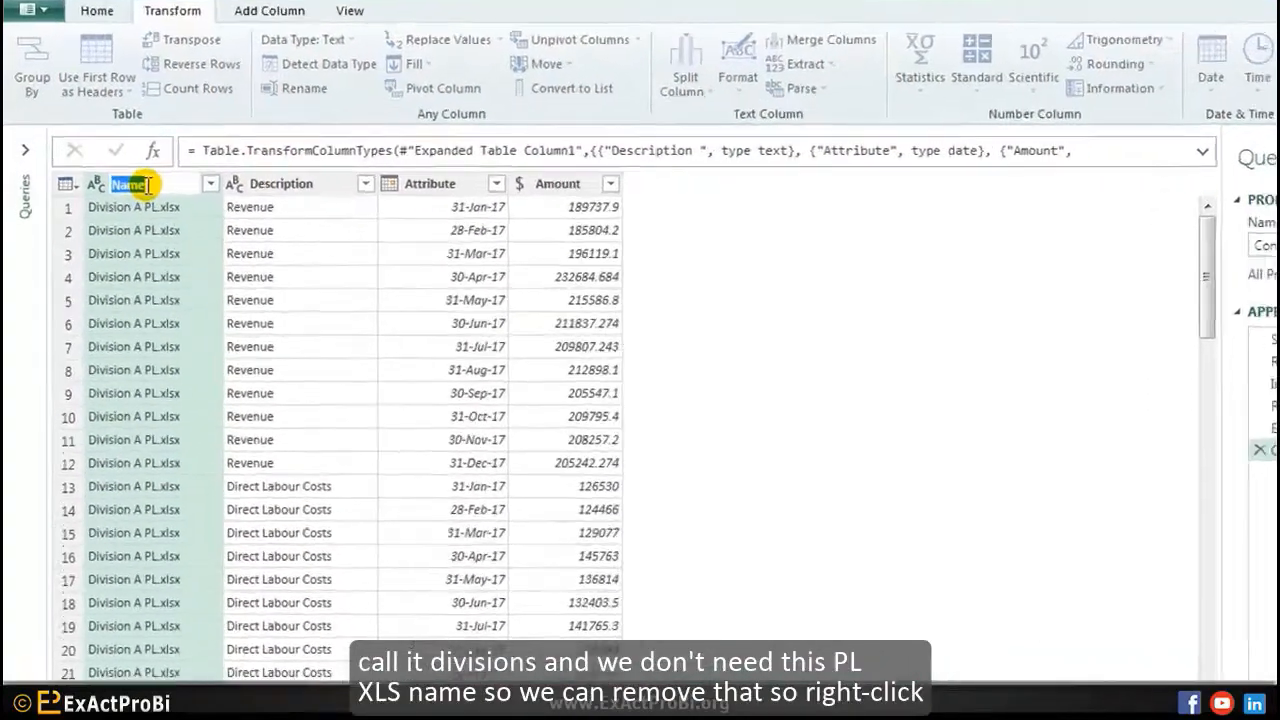
type("Divisi")
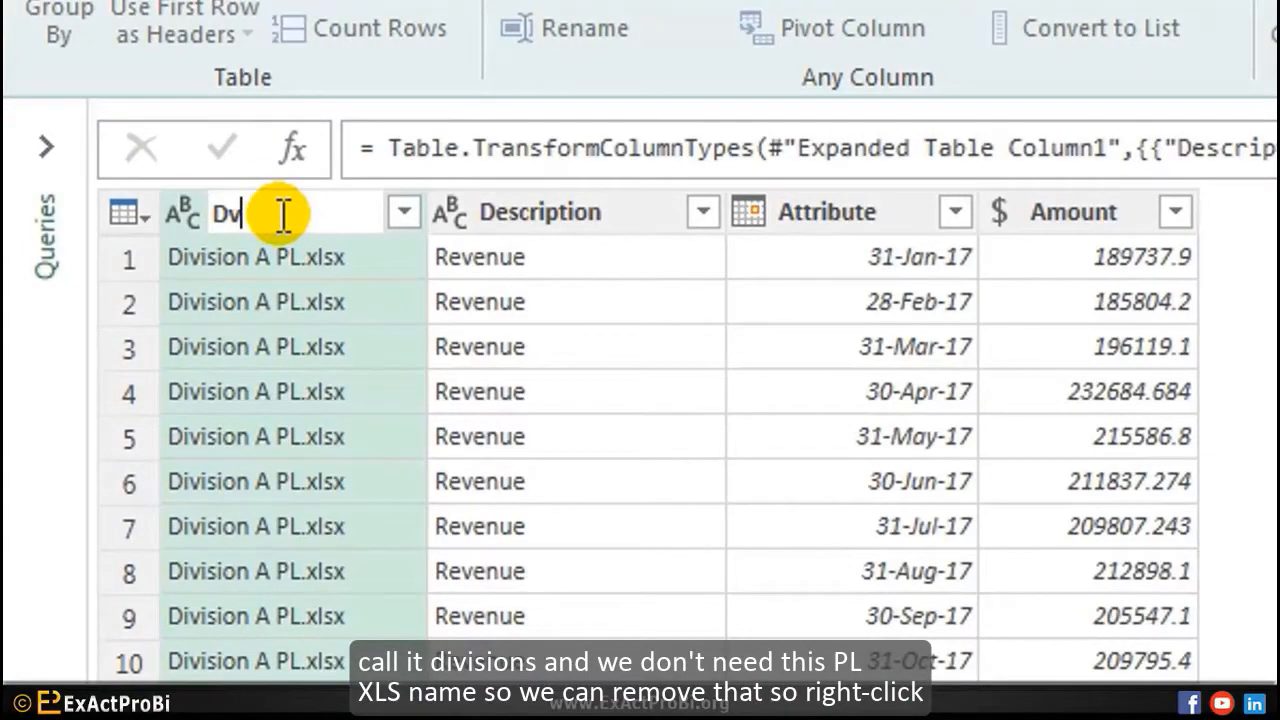
type("ons")
key("Return")
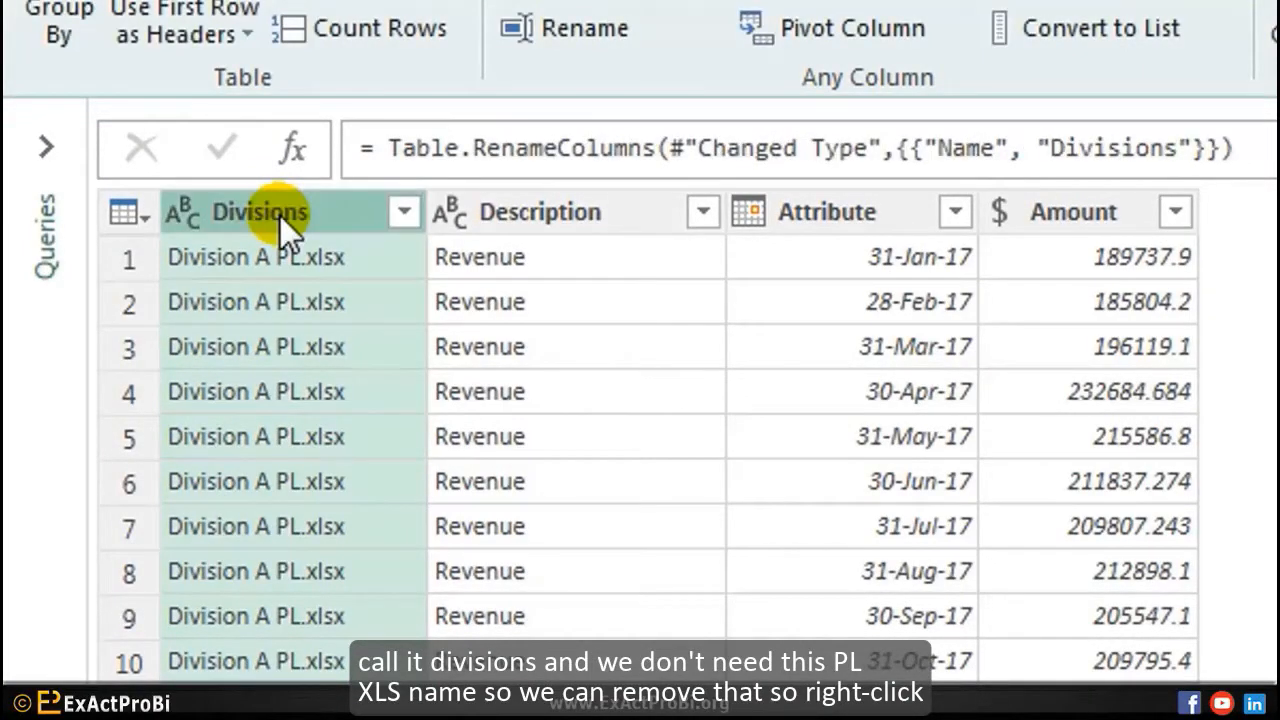
Step: Replace the text " PL.xlsx", including its leading space, with nothing in the Divisions column
left_click(325, 262)
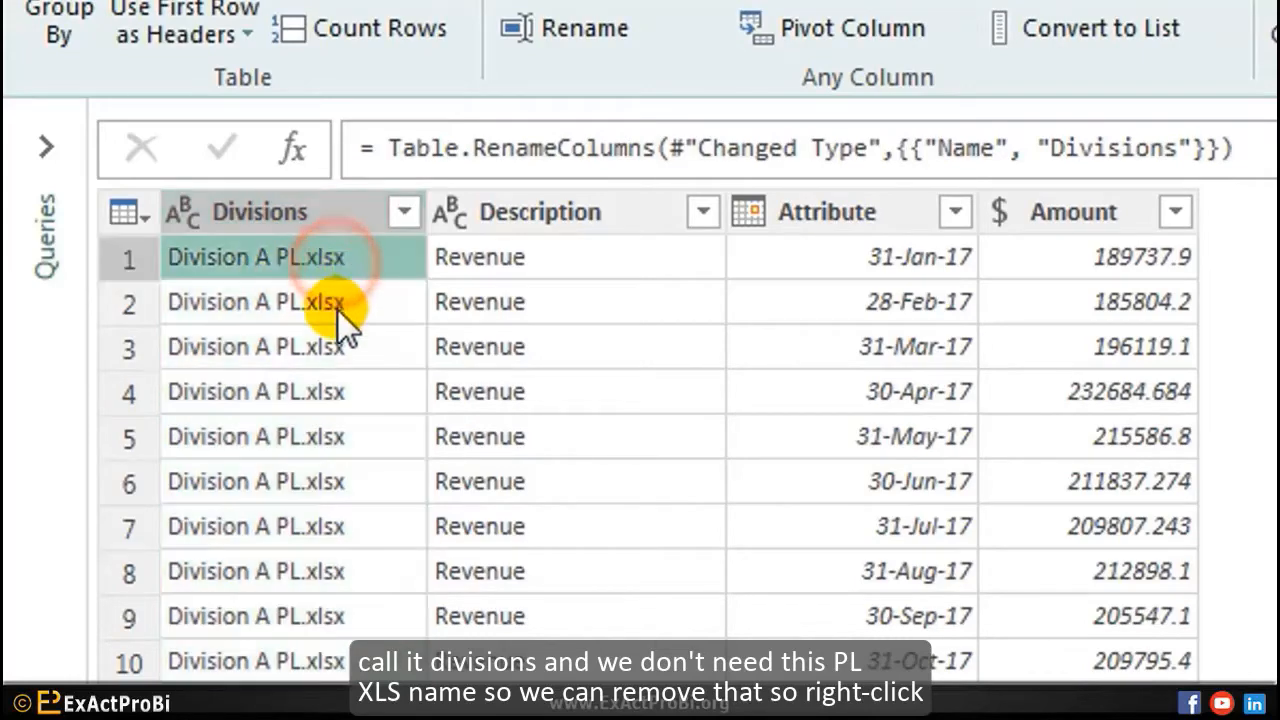
right_click(269, 260)
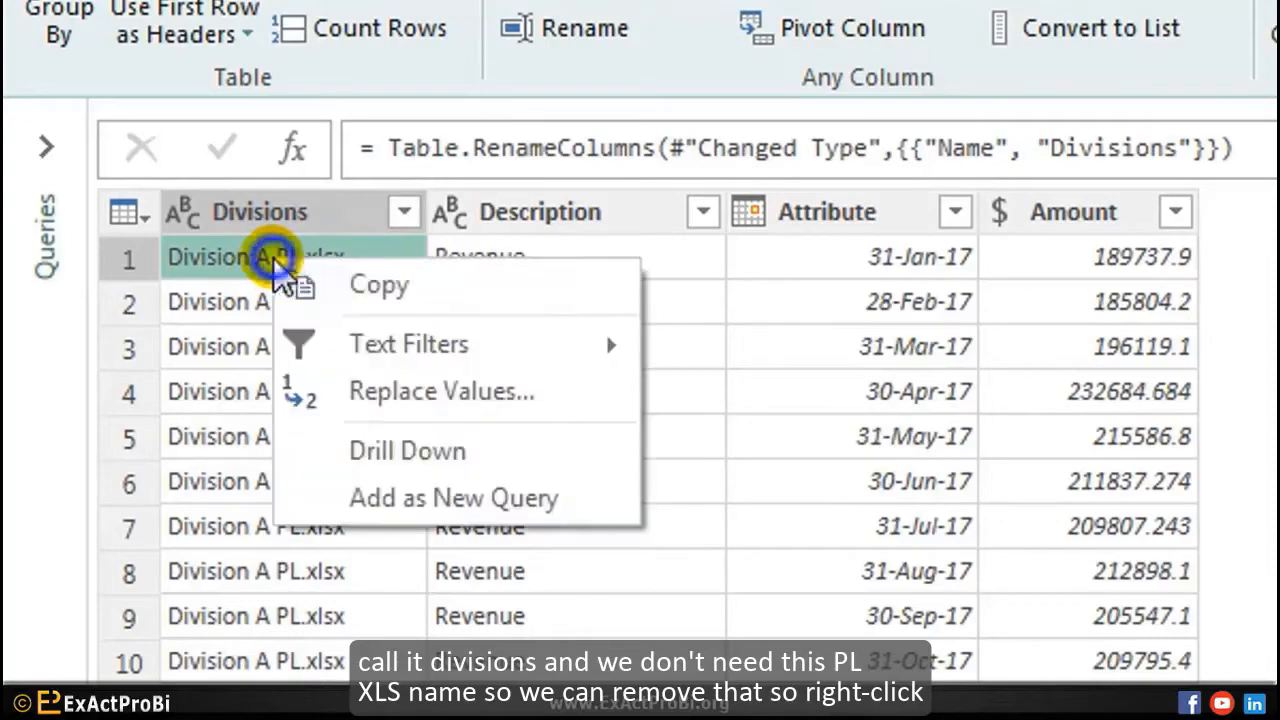
left_click(412, 392)
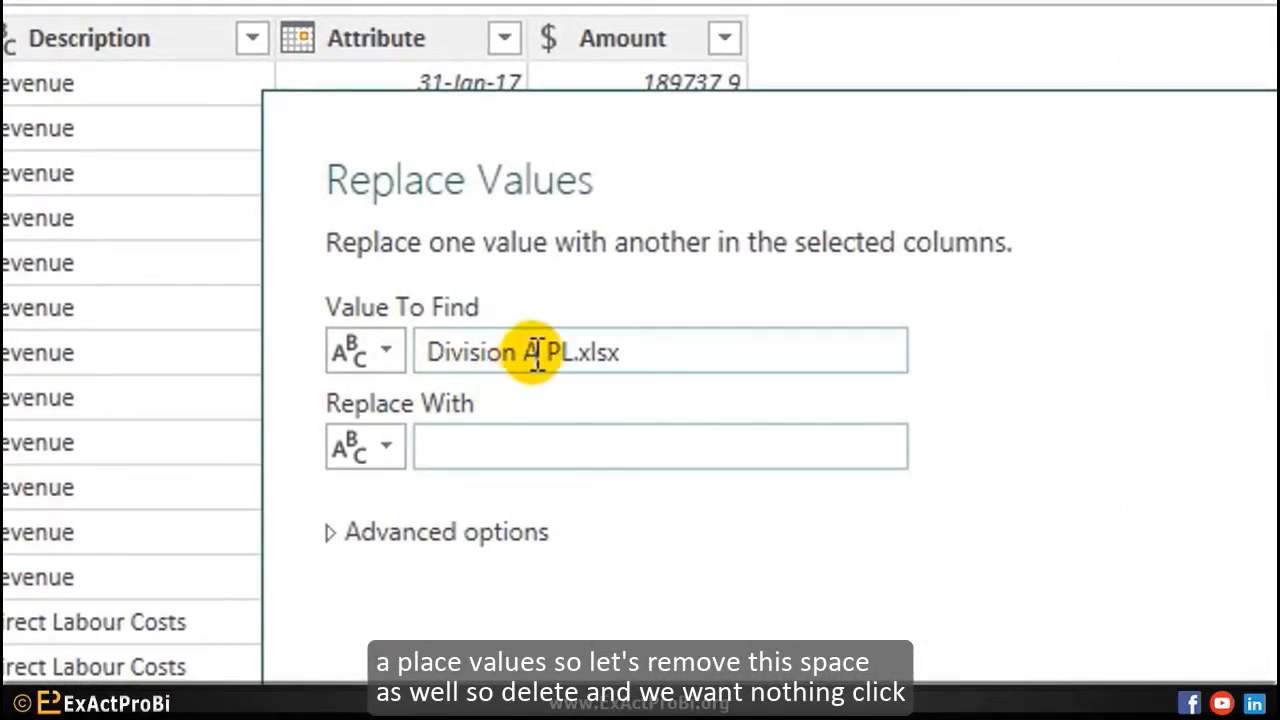
left_click(540, 352)
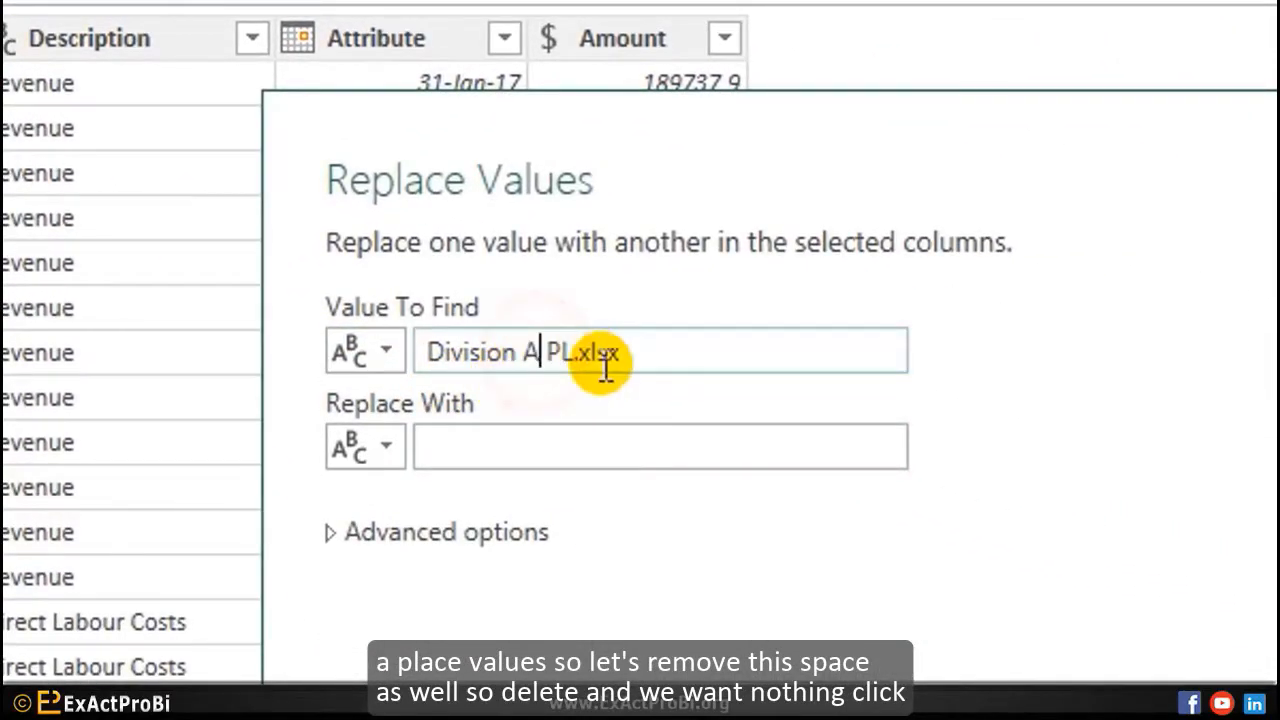
key("shift+Home")
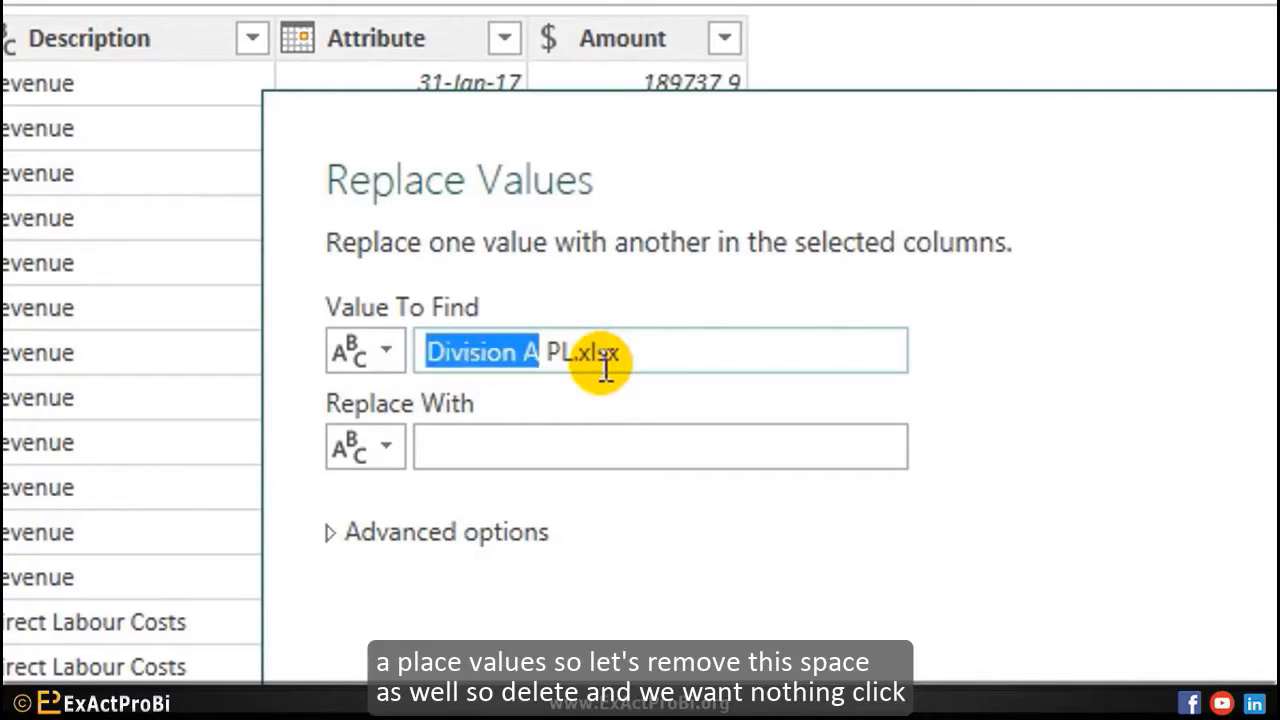
key("Delete")
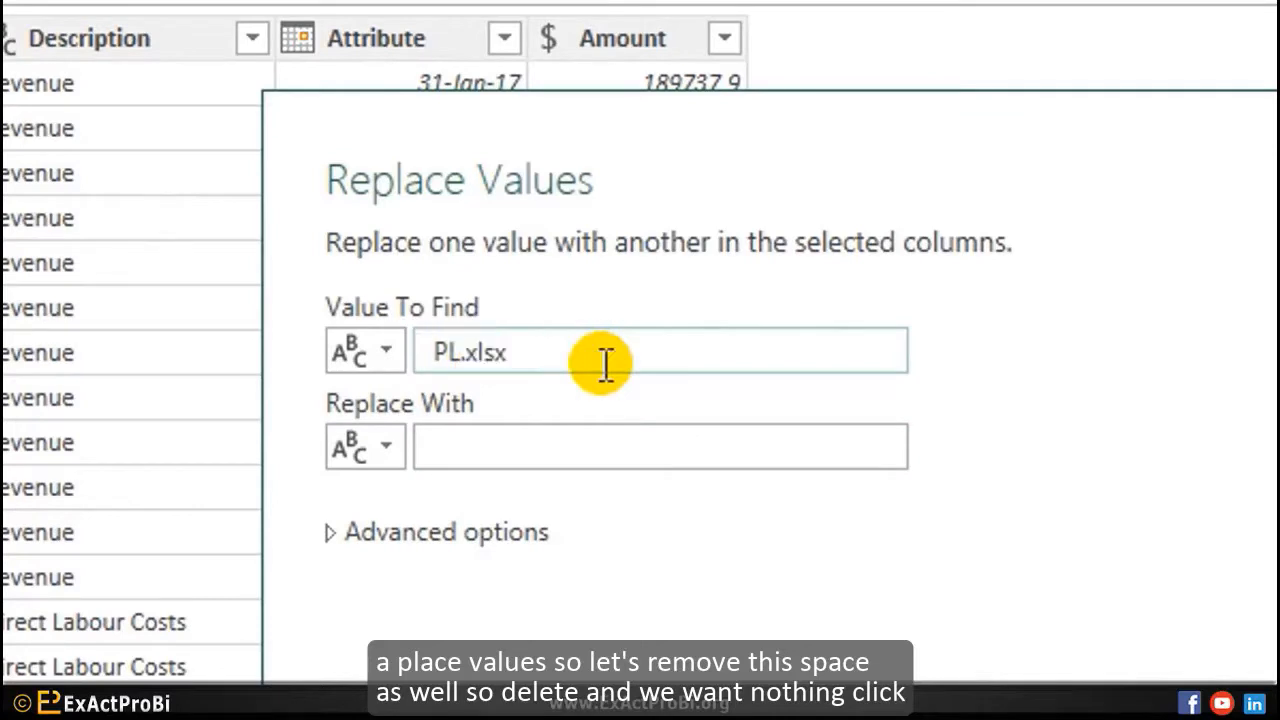
left_click(503, 451)
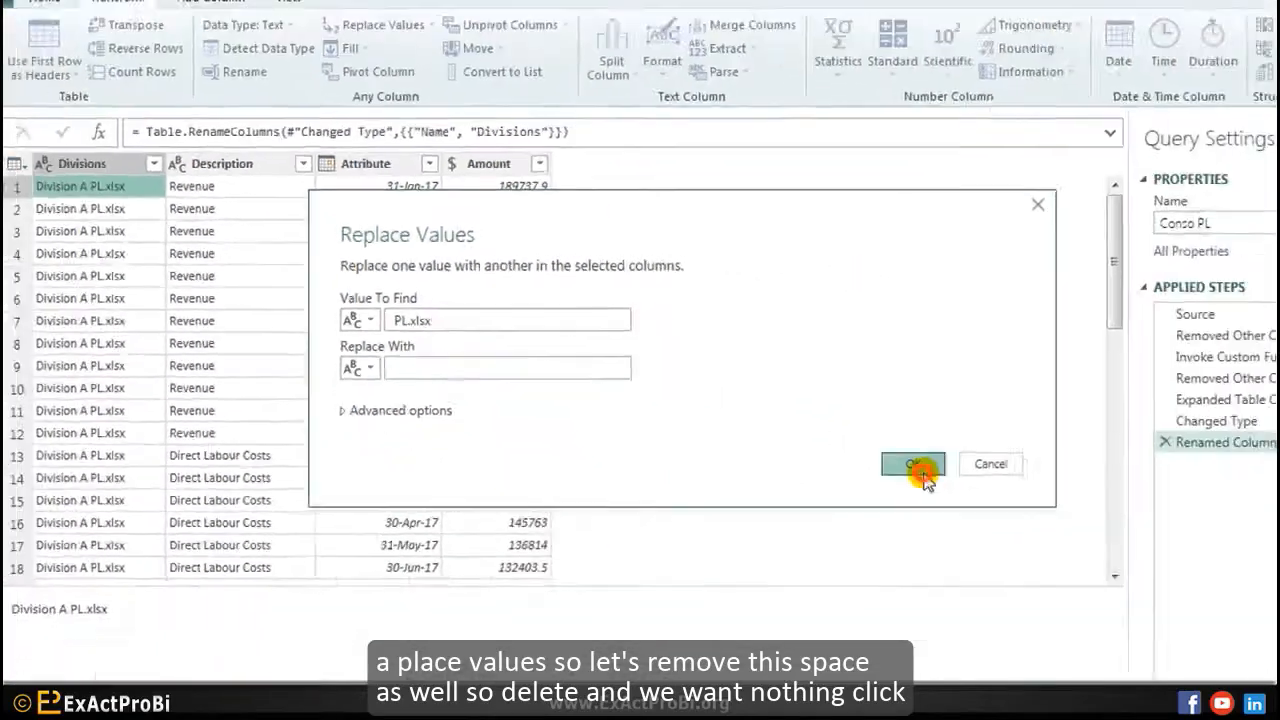
left_click(923, 471)
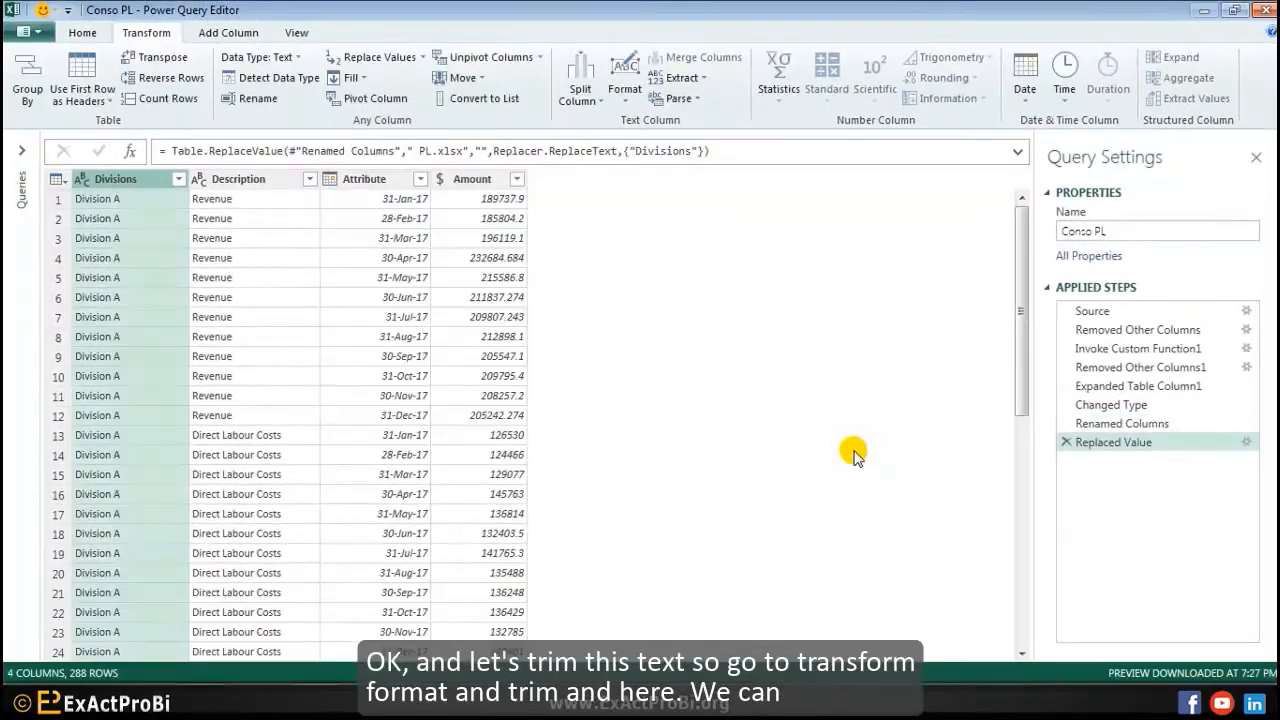
Step: Trim the text in the Divisions and Description columns and look through the resulting rows
left_click(237, 180, "ctrl")
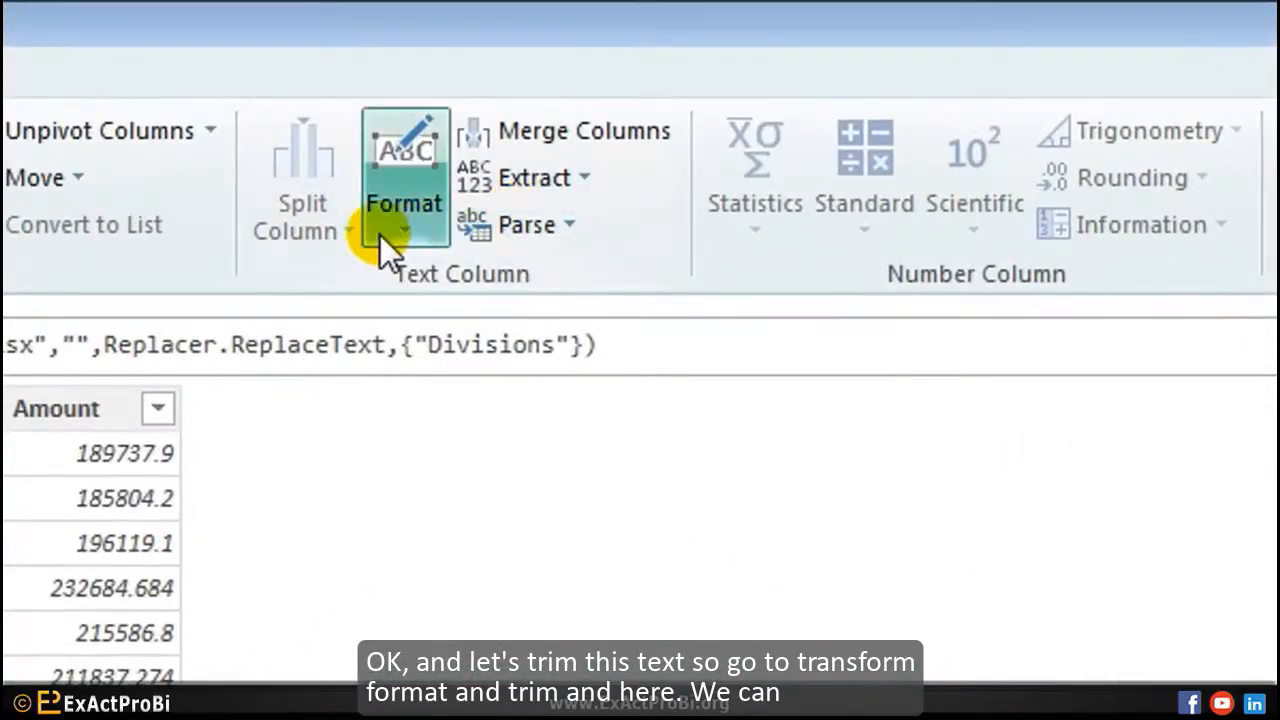
left_click(393, 250)
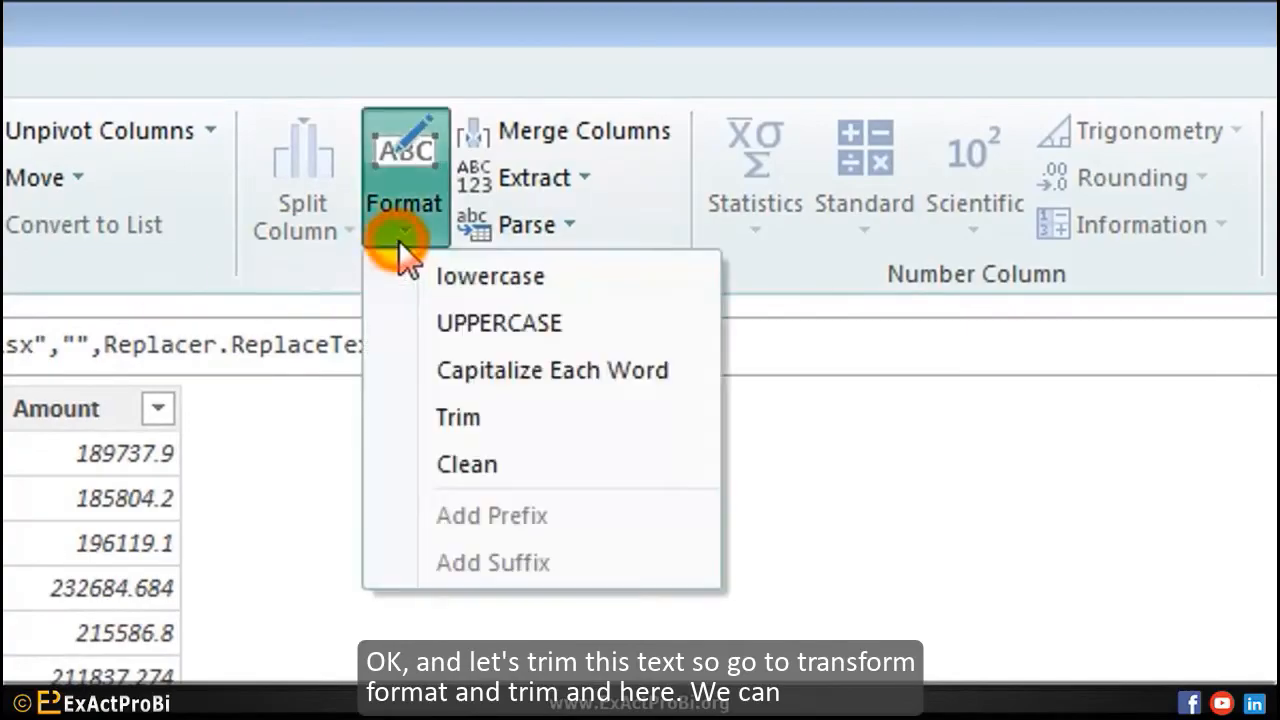
left_click(468, 416)
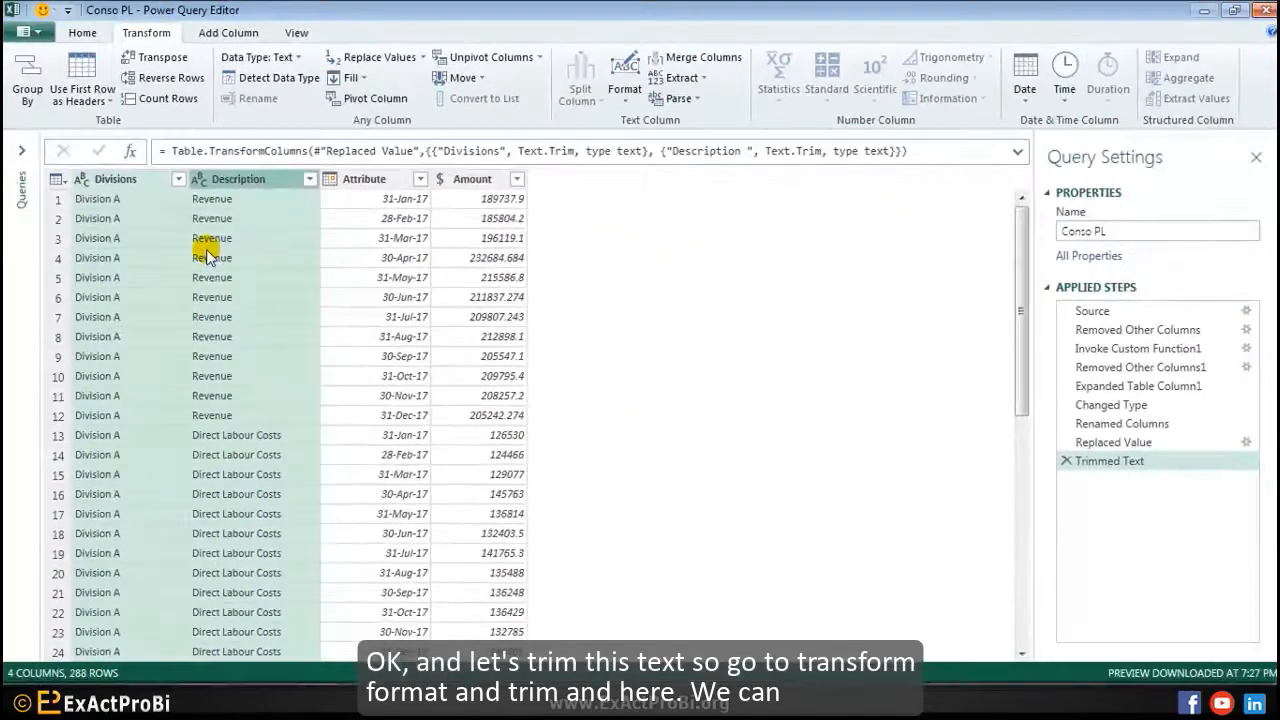
left_click(207, 257)
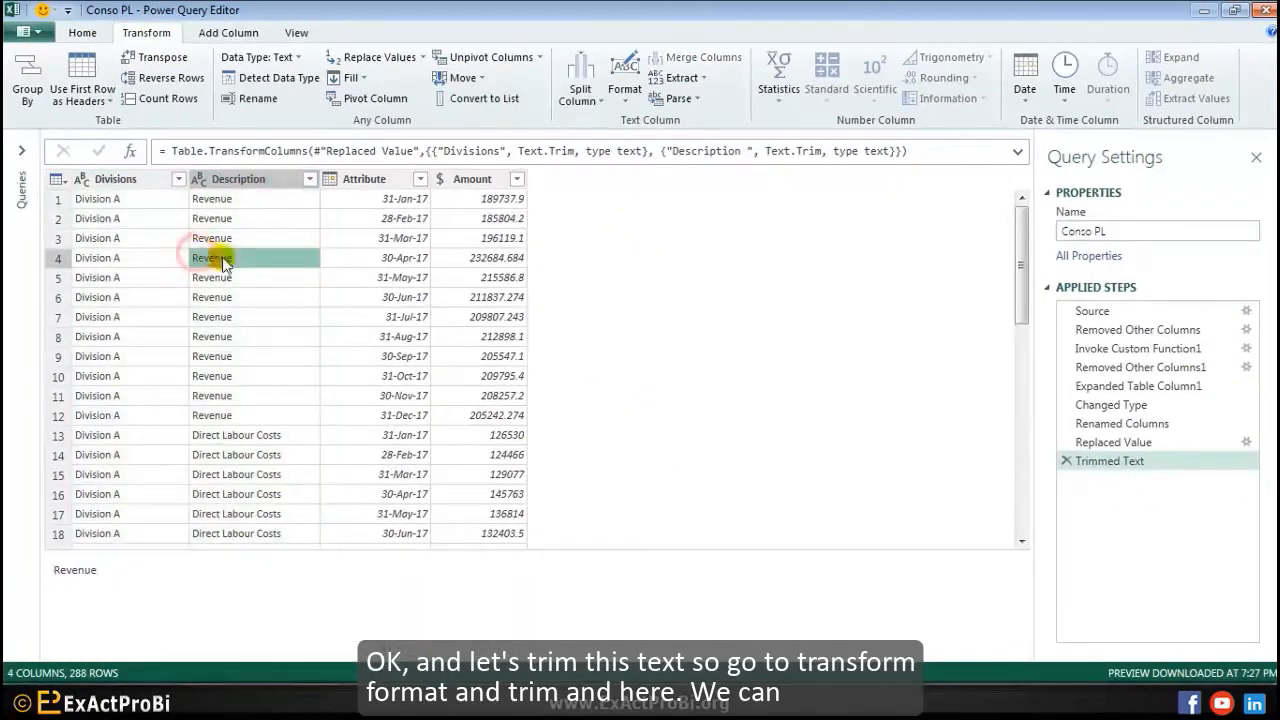
scroll(325, 280, "down", 20)
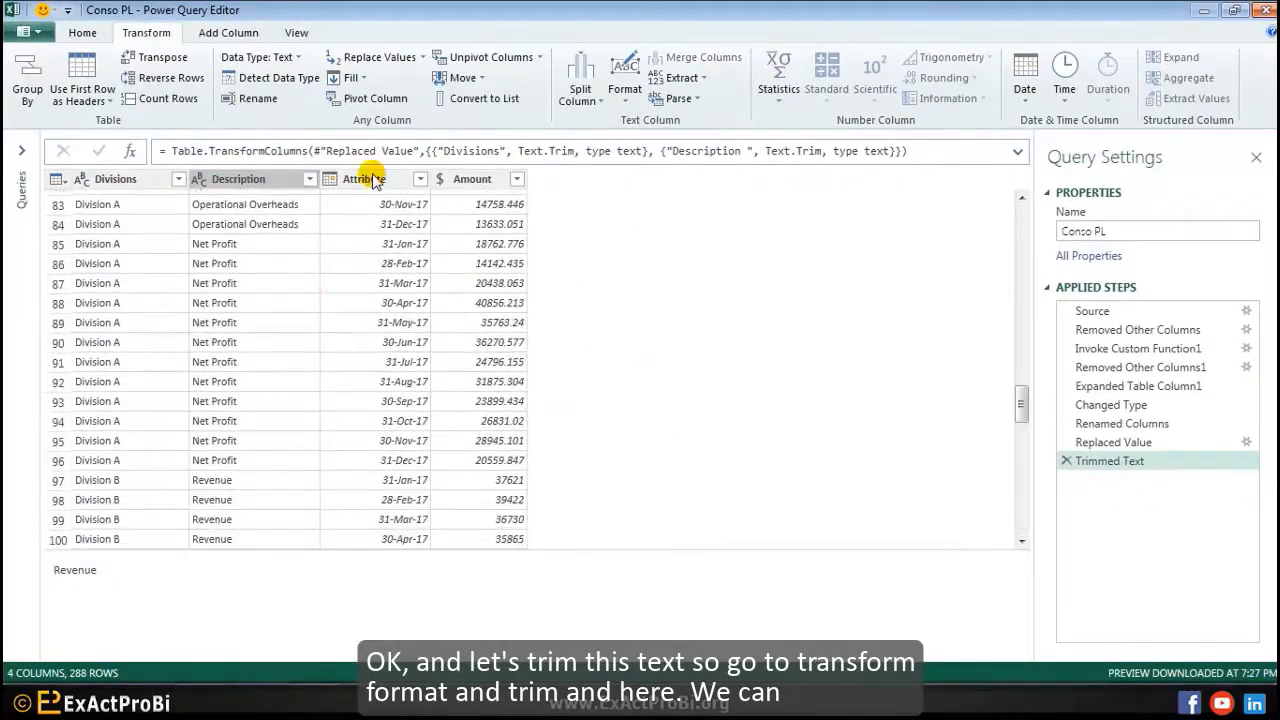
Step: Rename the Attribute column to MonthEnd
left_click(370, 178)
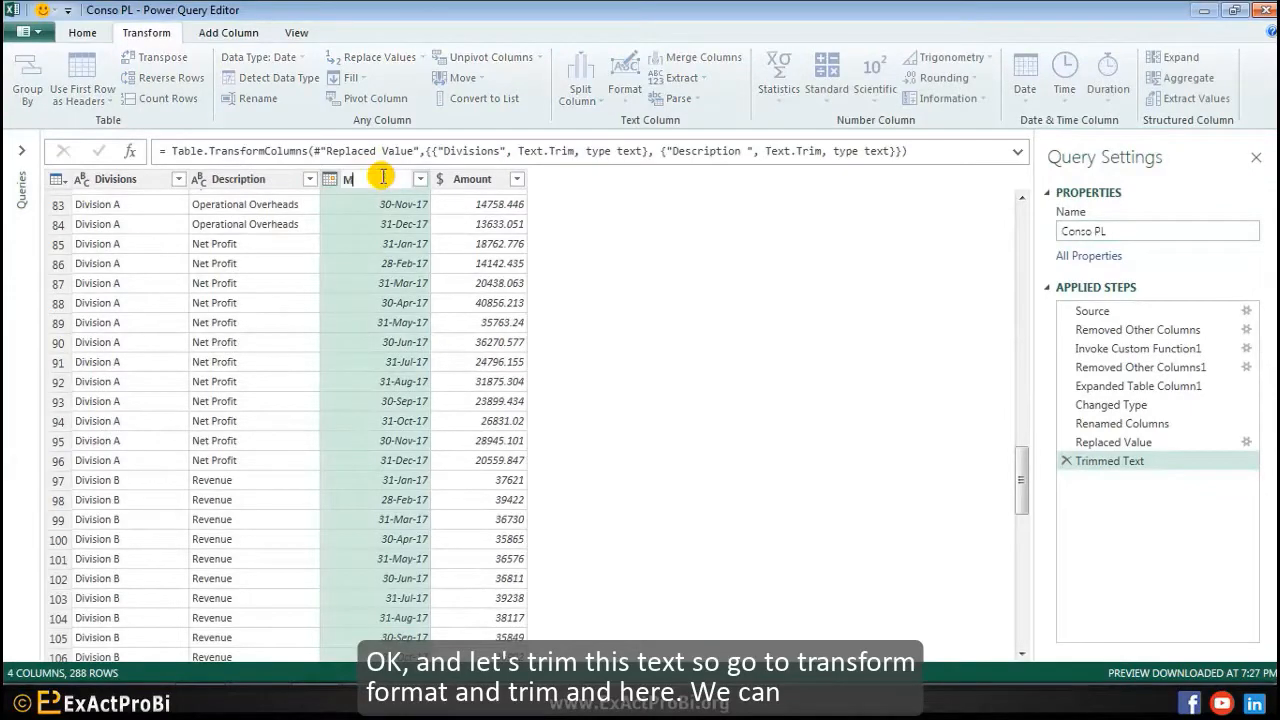
key("Return")
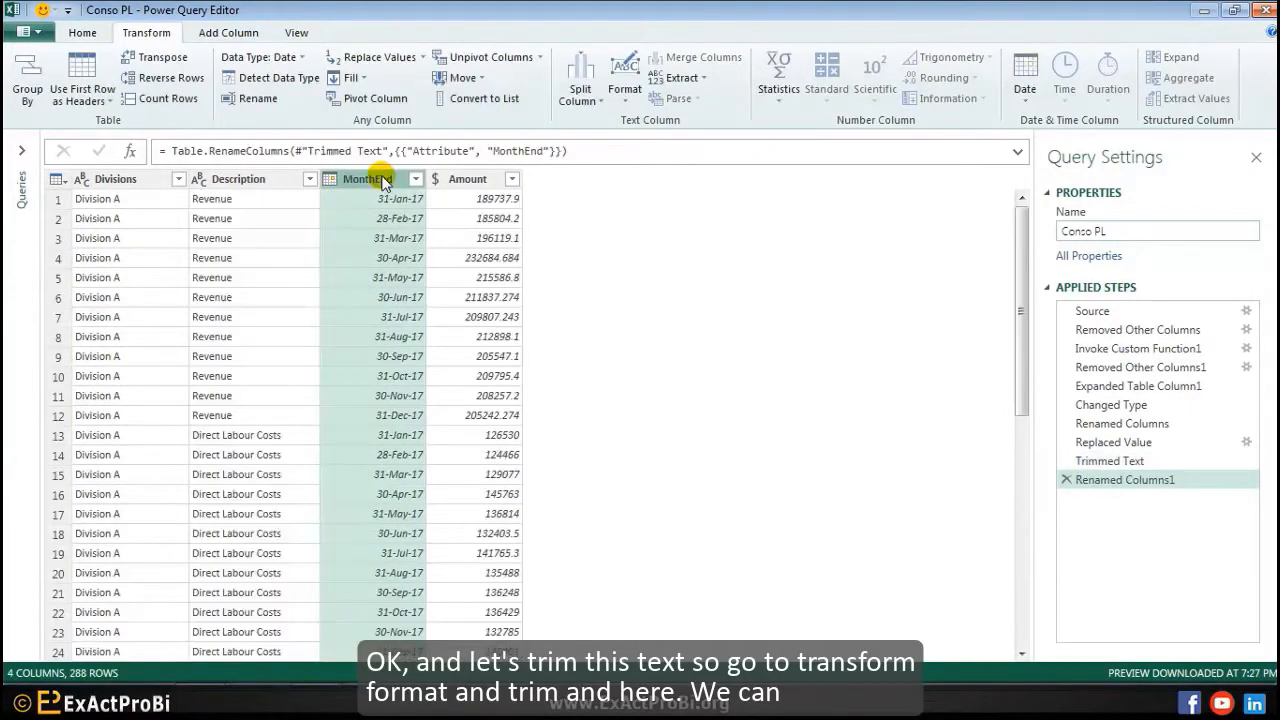
left_click(455, 180)
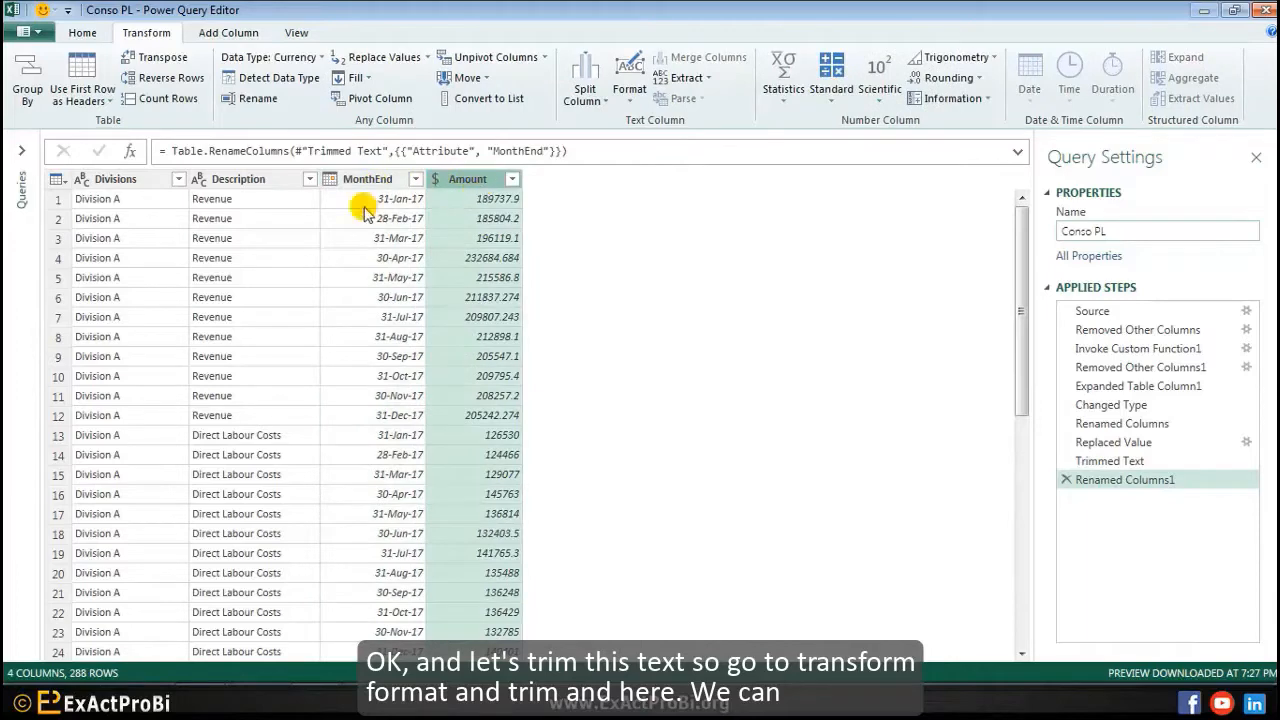
Step: Apply the Divisions column filter with all divisions selected and look through the rows for Division A, B and C
left_click(332, 179)
left_click(100, 179)
left_click(250, 179)
left_click(368, 179)
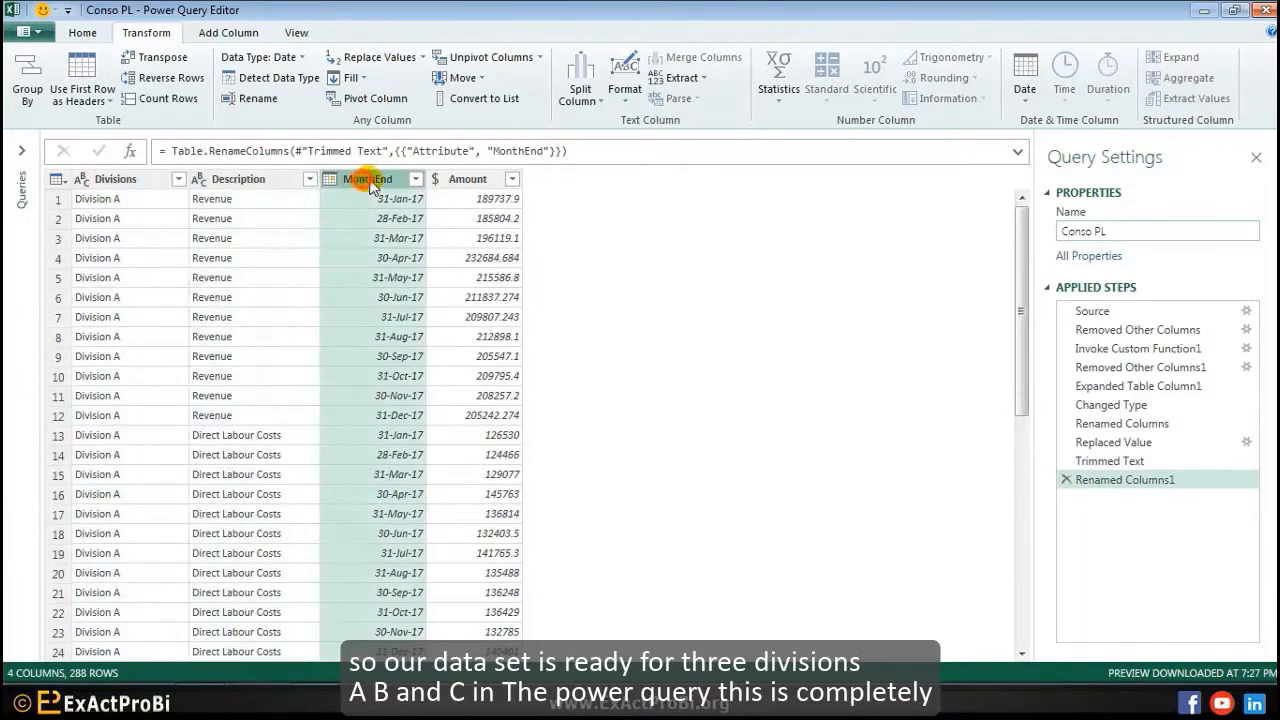
left_click(452, 179)
left_click(178, 179)
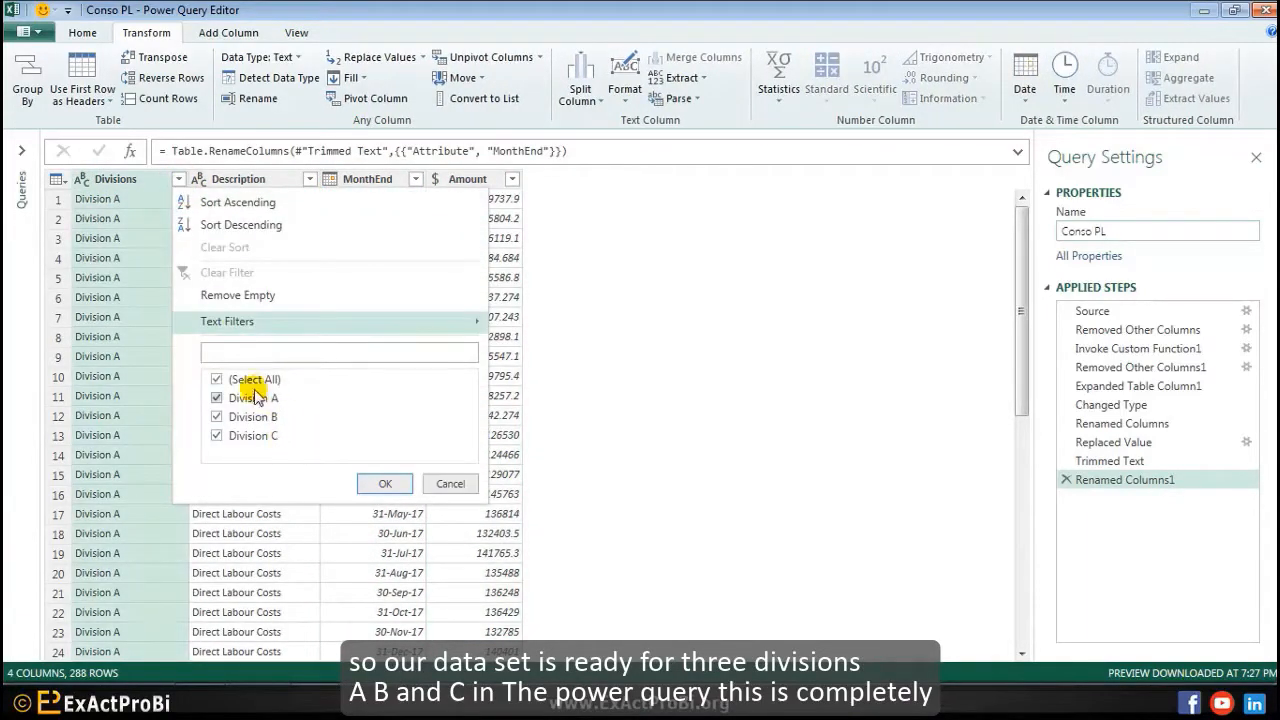
left_click(384, 487)
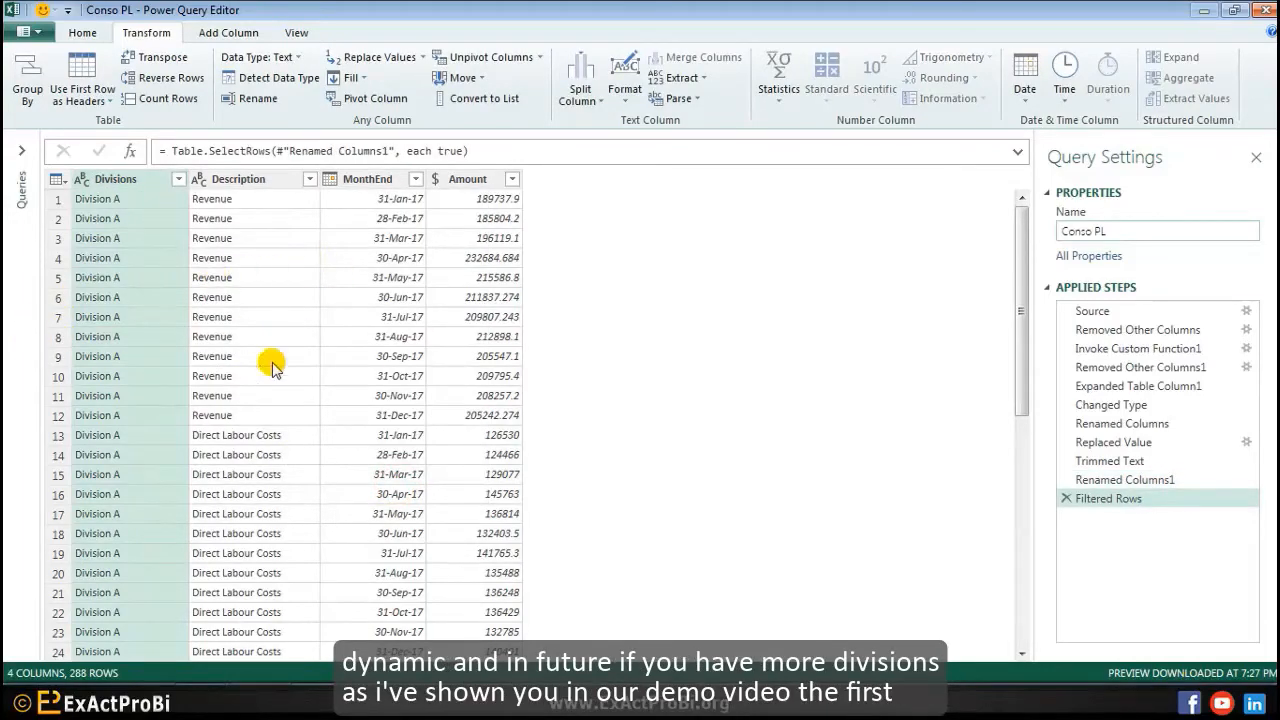
scroll(217, 381, "down", 5)
scroll(217, 381, "down", 20)
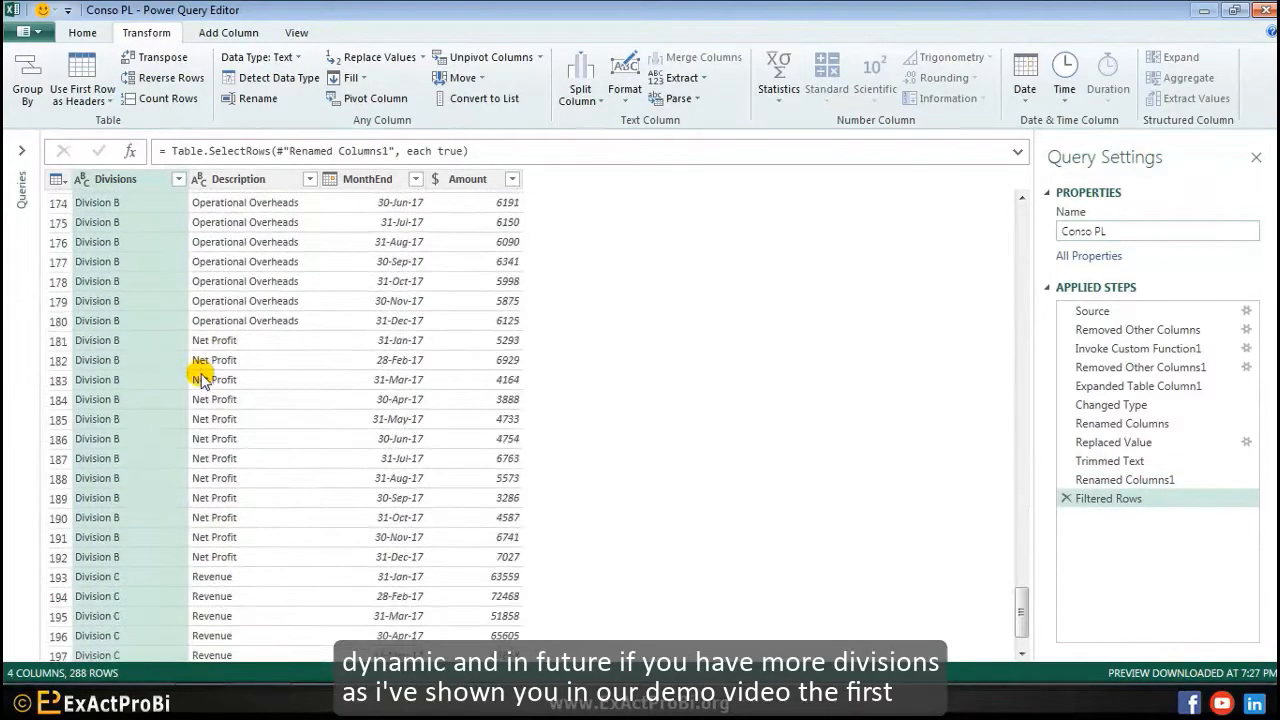
scroll(200, 378, "down", 20)
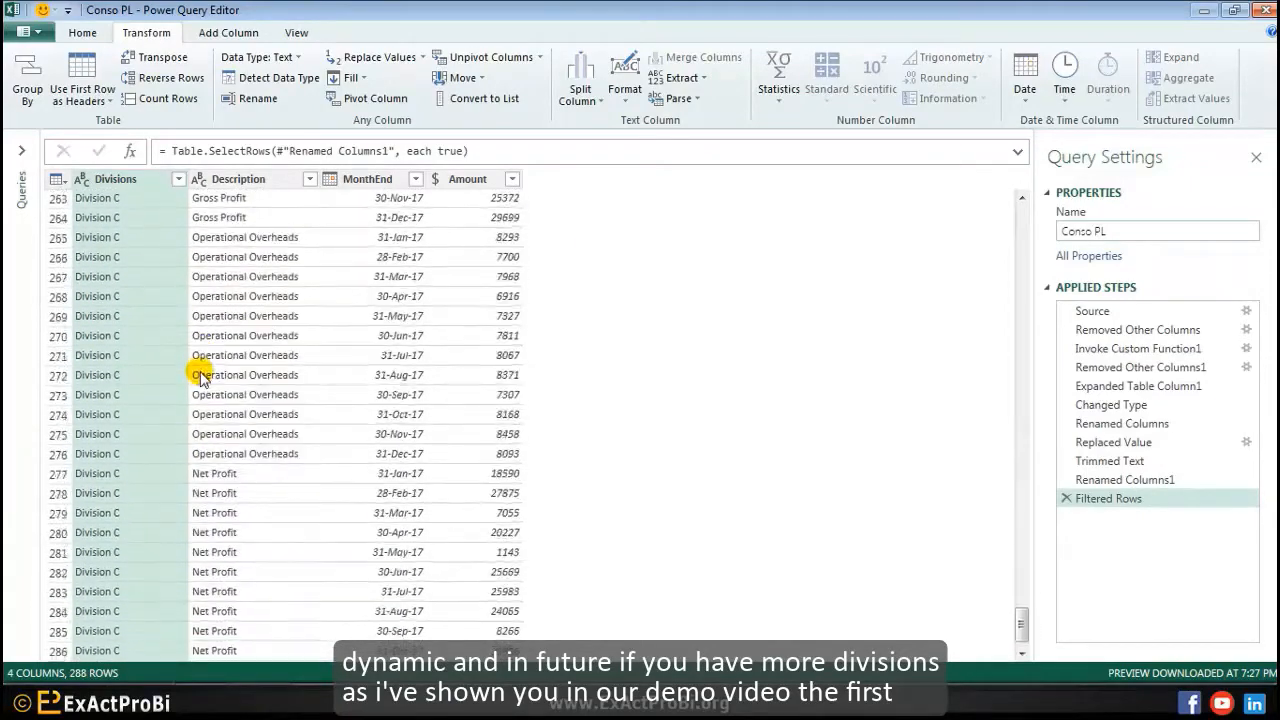
scroll(200, 378, "up", 20)
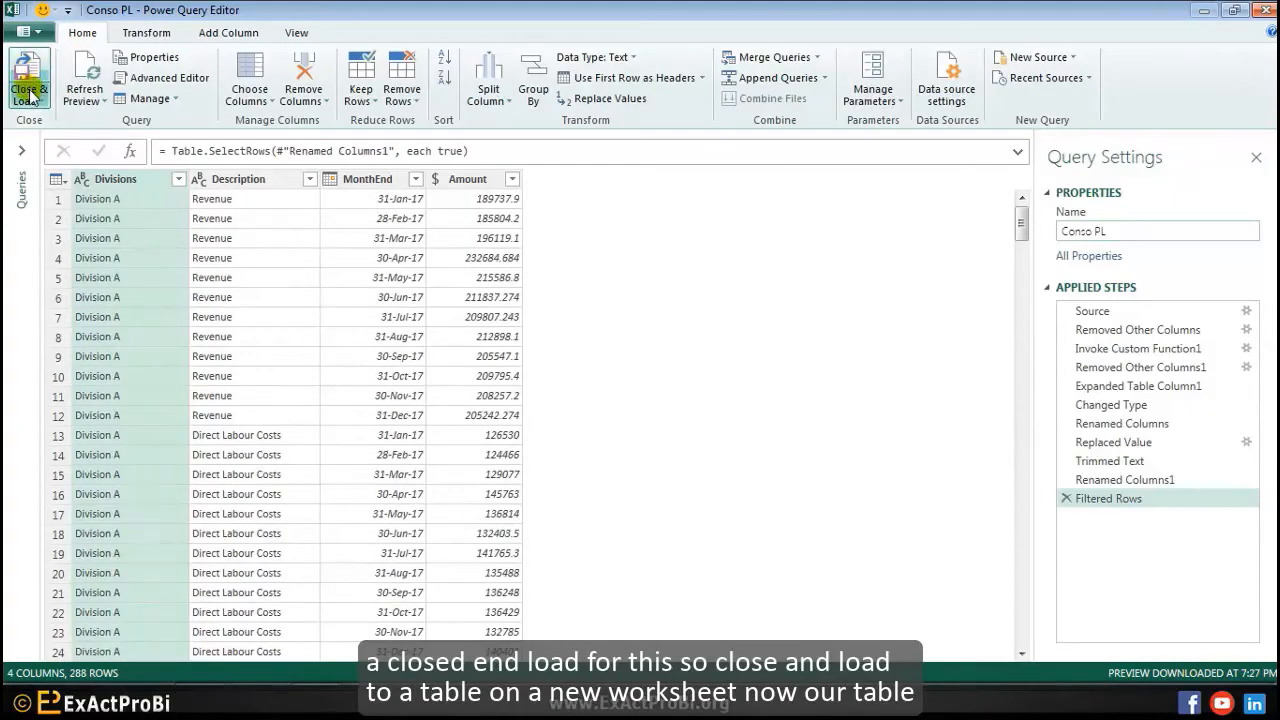
Step: Close the query and load it as a table on a new worksheet
left_click(29, 101)
left_click(50, 138)
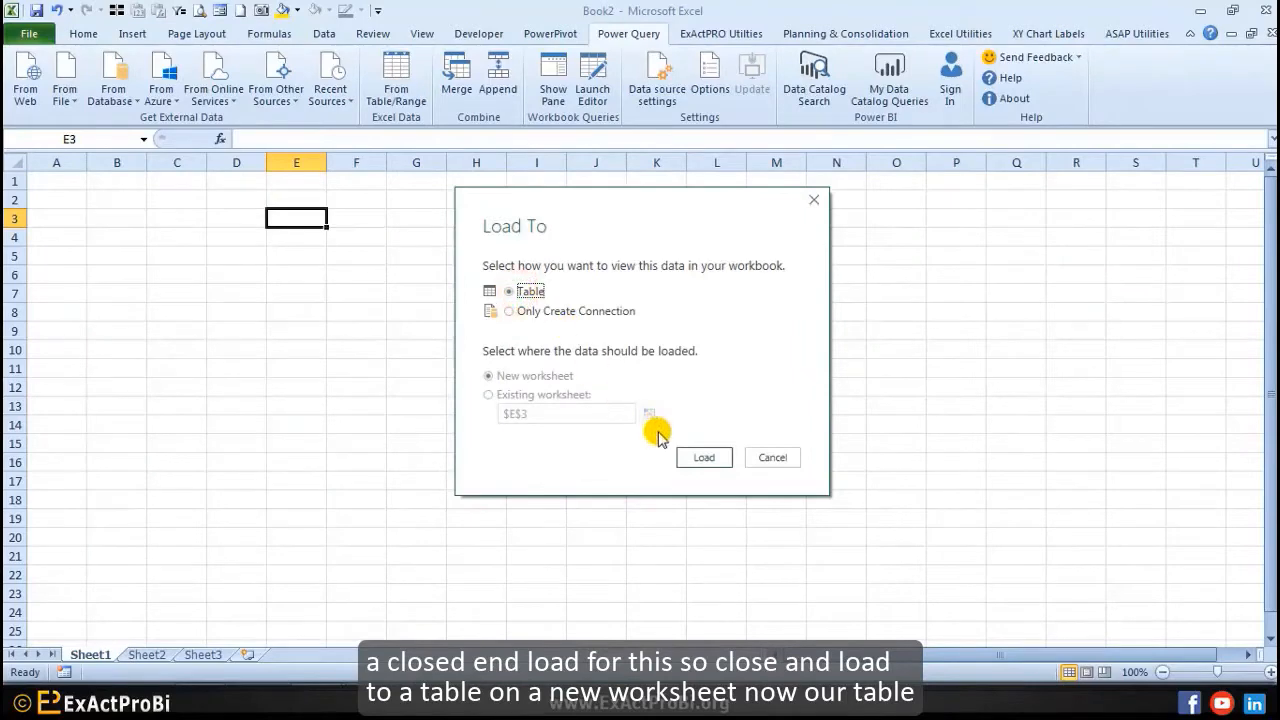
left_click(697, 455)
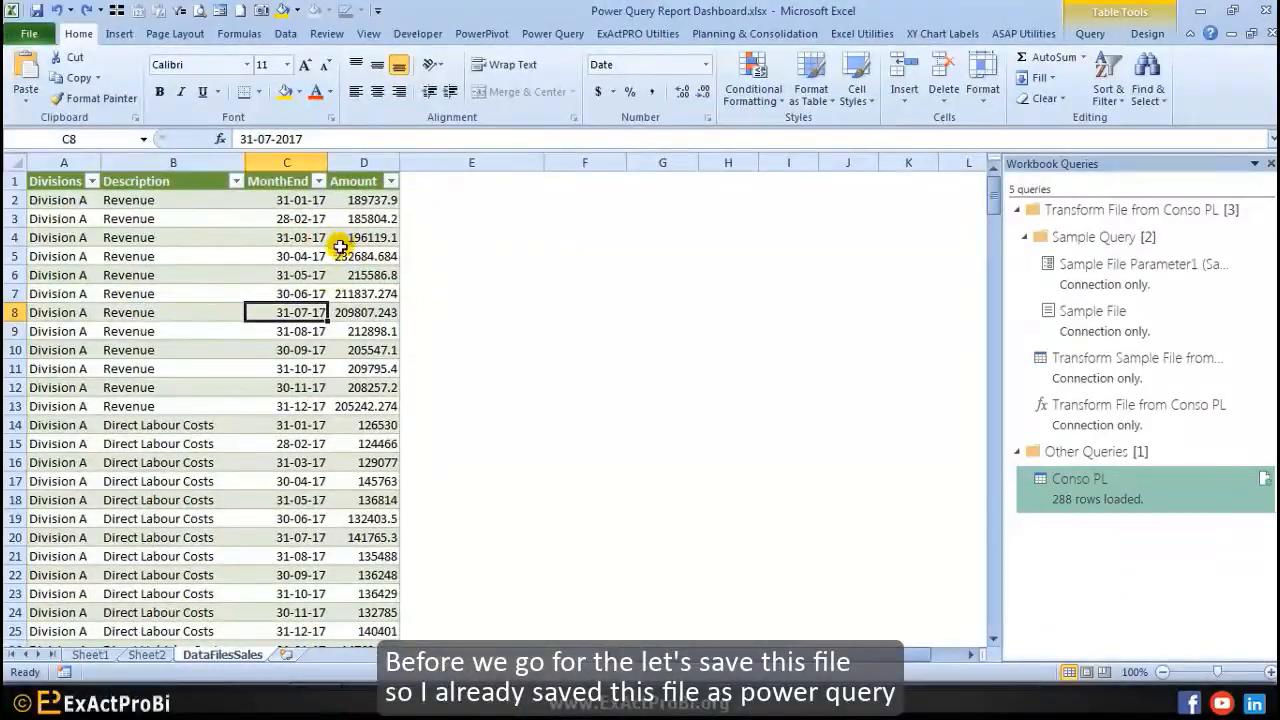
left_click(23, 33)
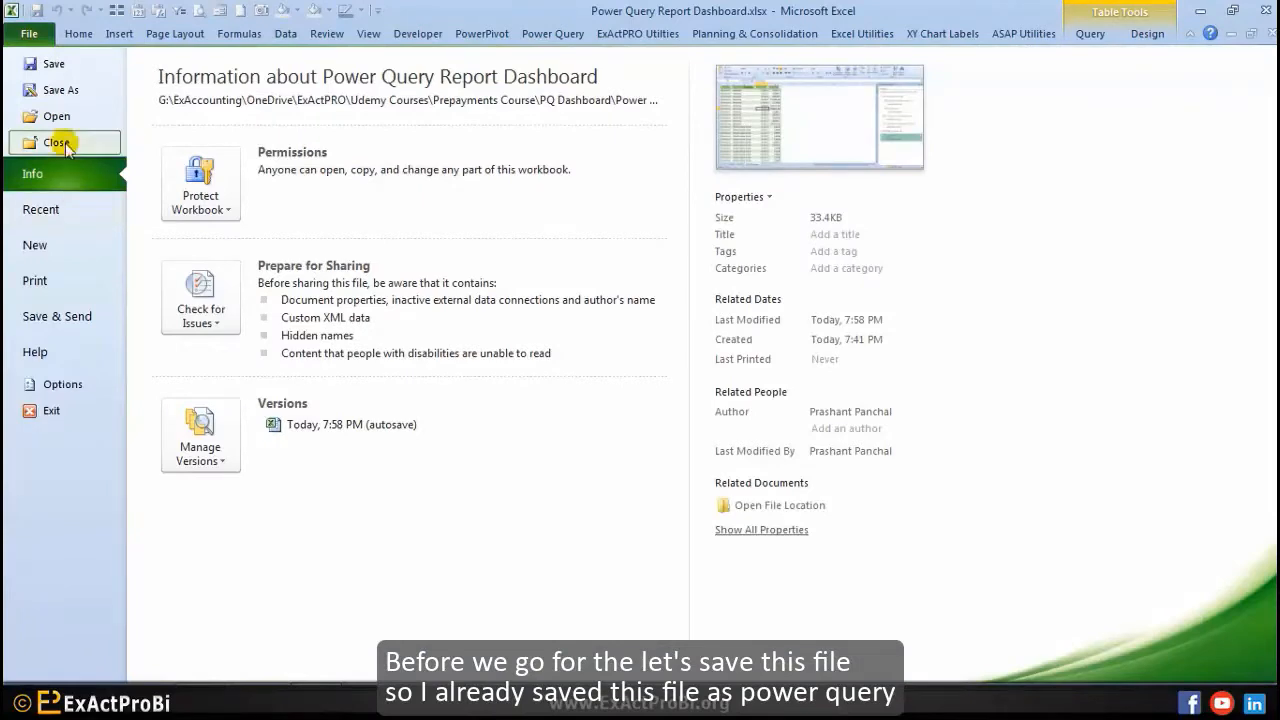
left_click(40, 92)
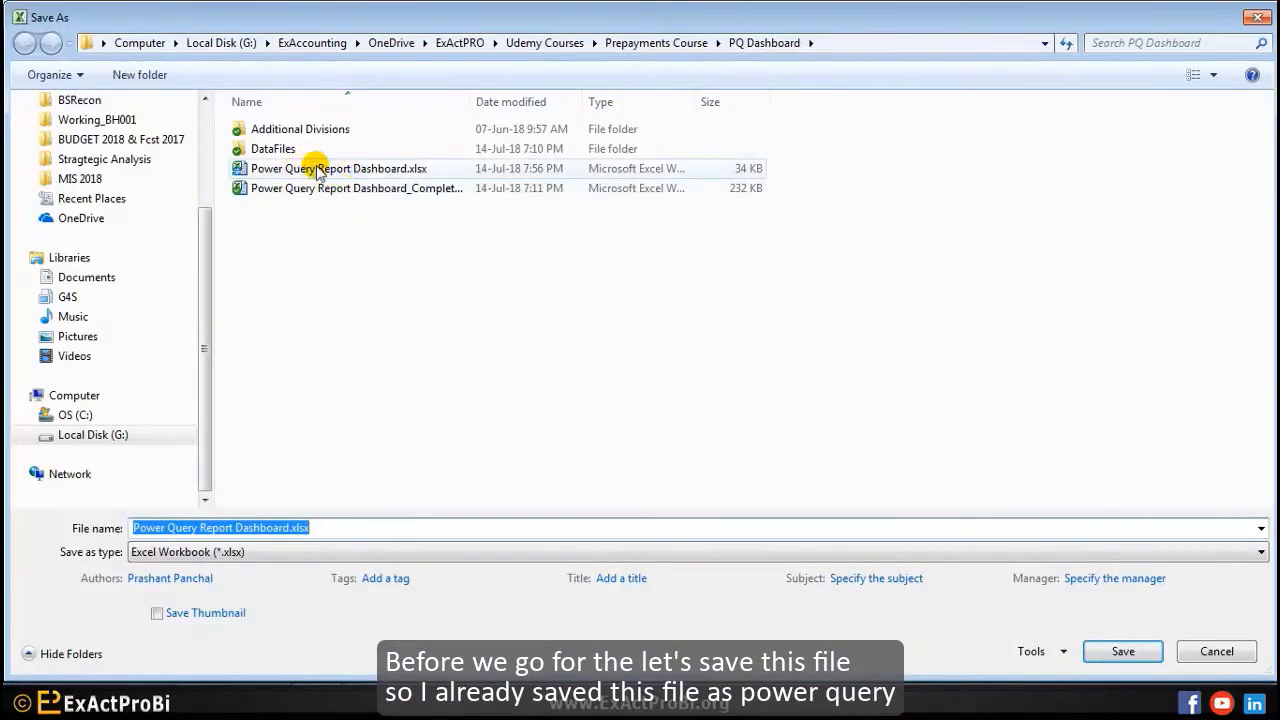
left_click(1210, 651)
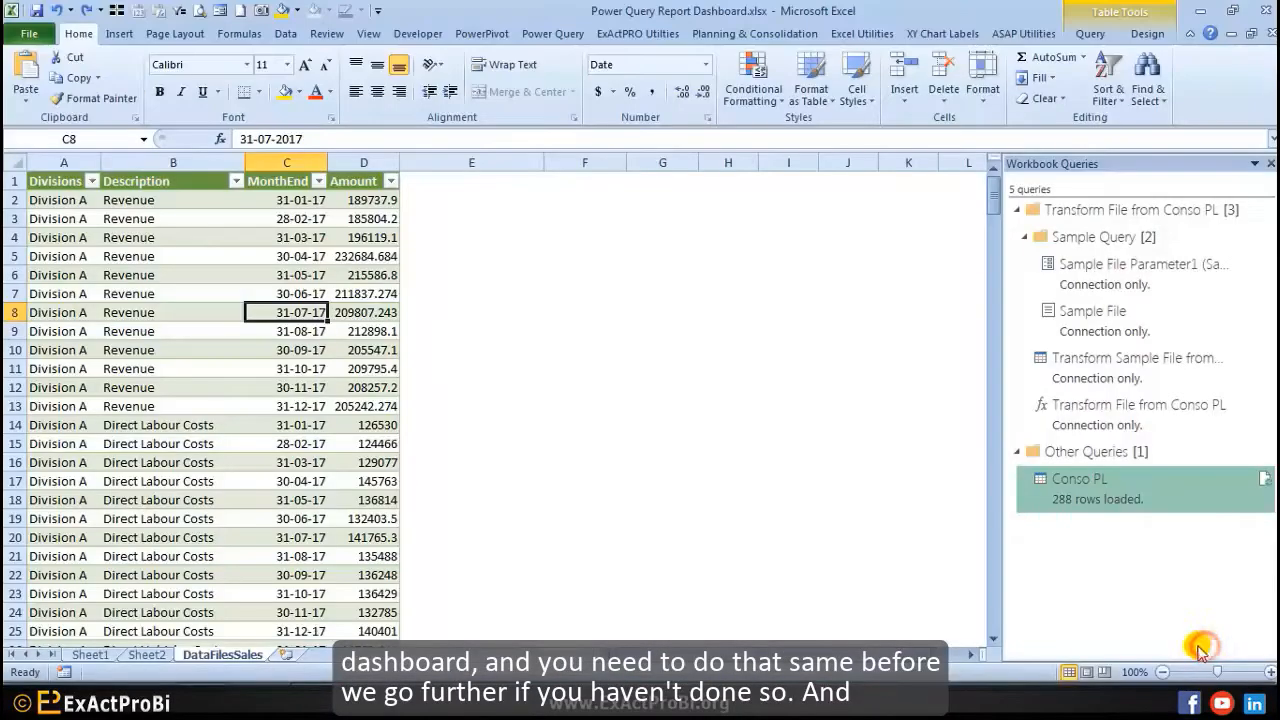
Step: Format the table's MonthEnd column with the 14-Mar-01 date type
left_click(216, 252)
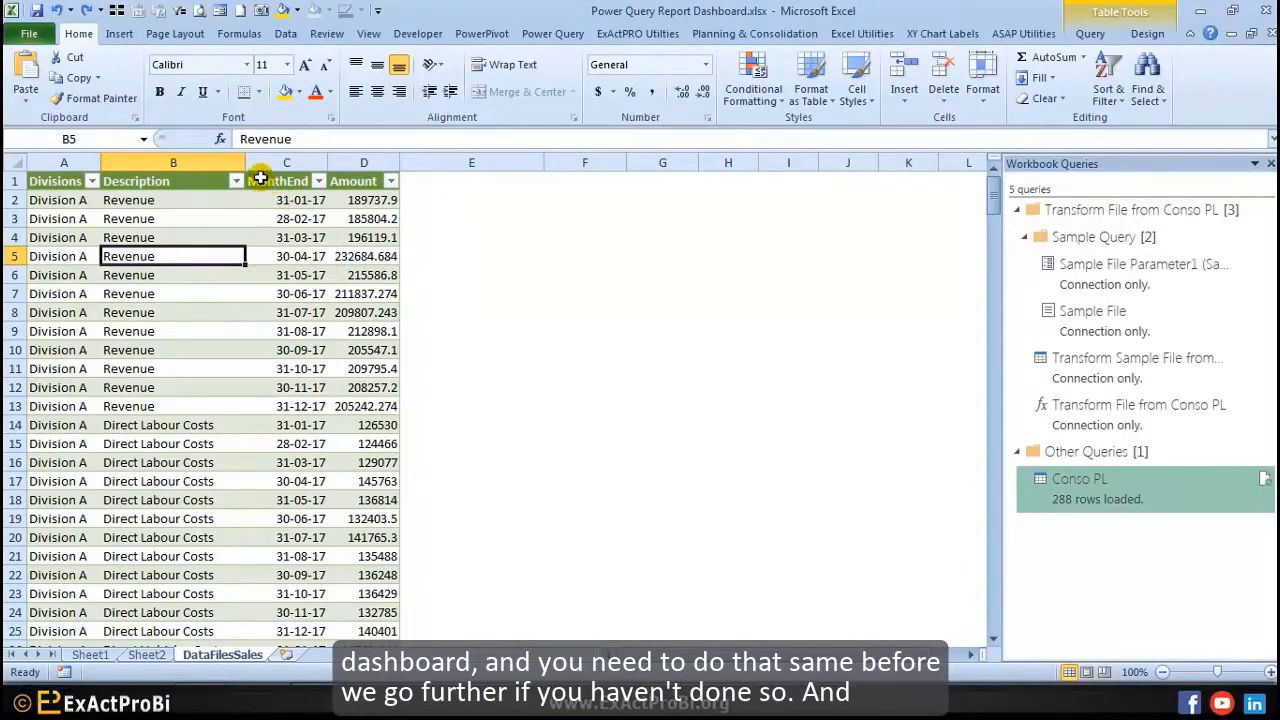
left_click(258, 171)
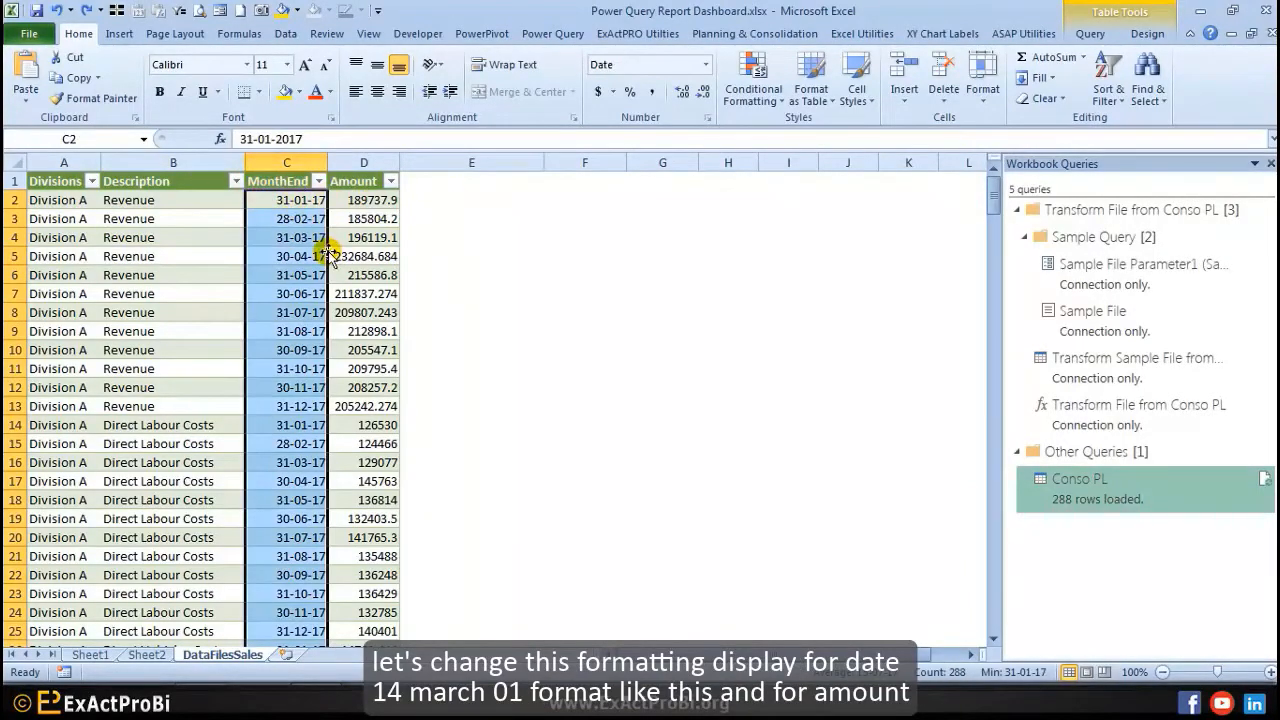
key("ctrl+1")
left_click(952, 403)
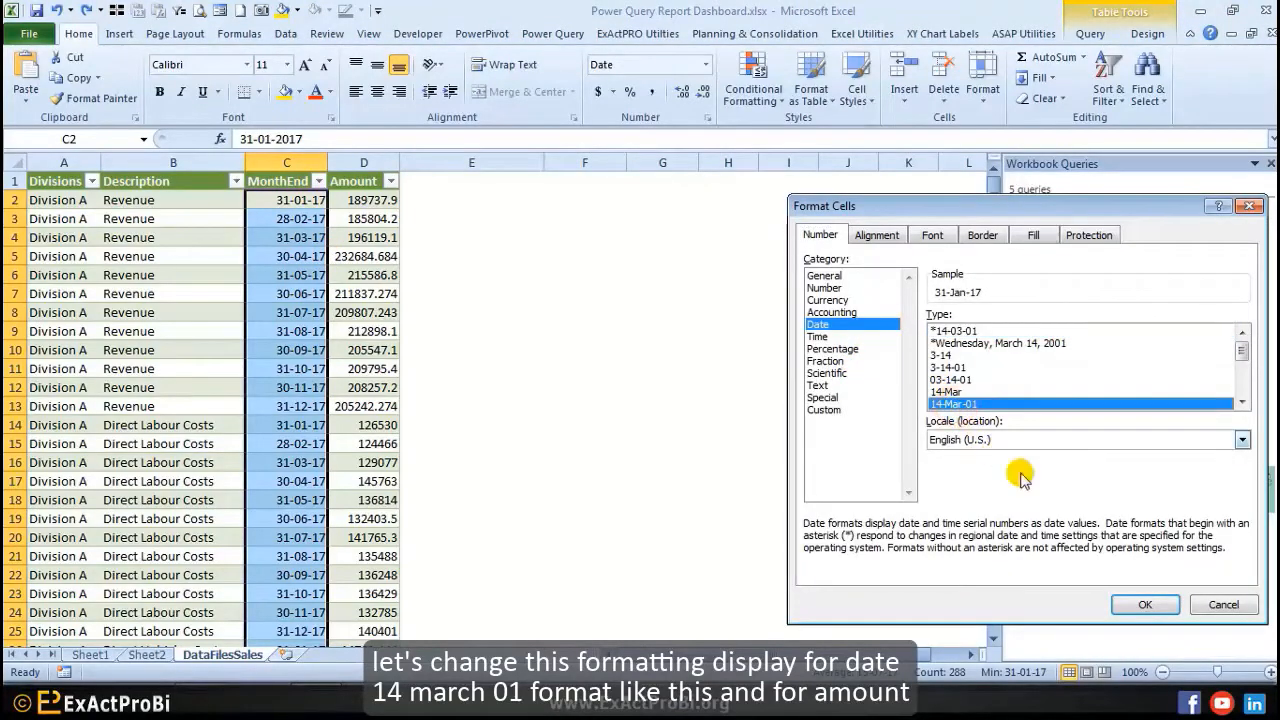
left_click(1143, 604)
left_click(287, 312)
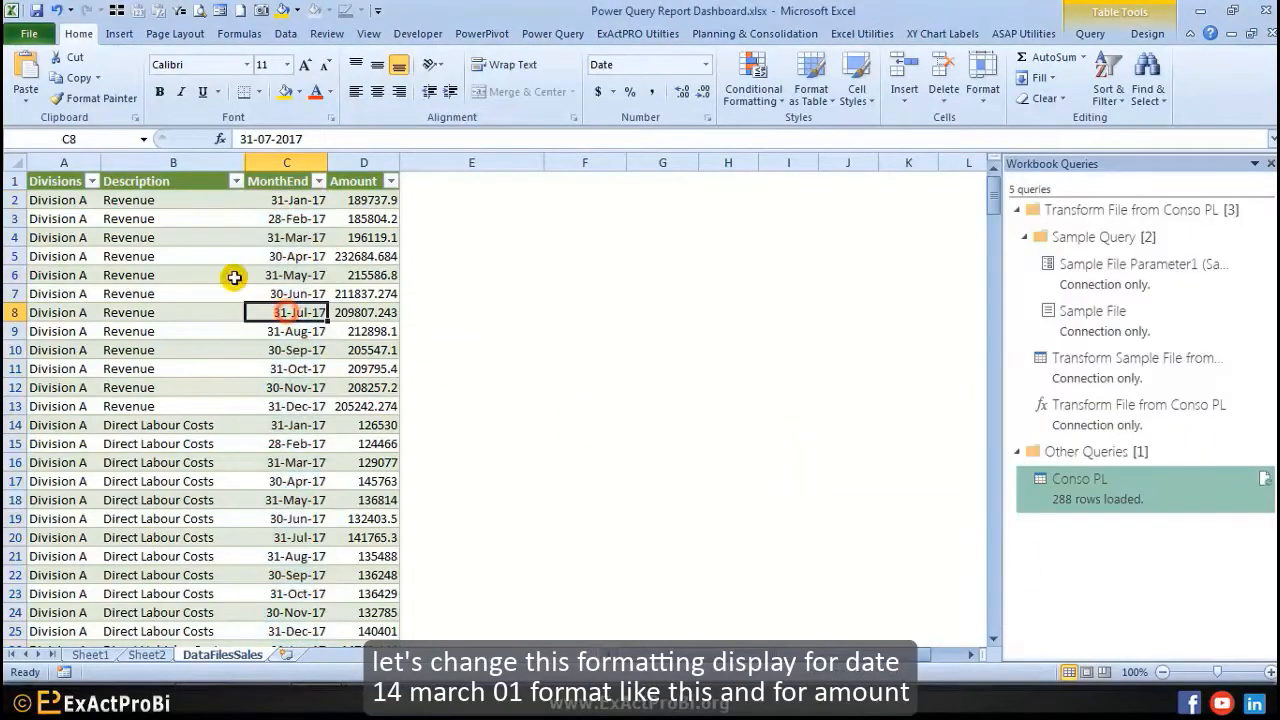
Step: Apply the comma number style to the table's Amount column
scroll(609, 360, "down", 1)
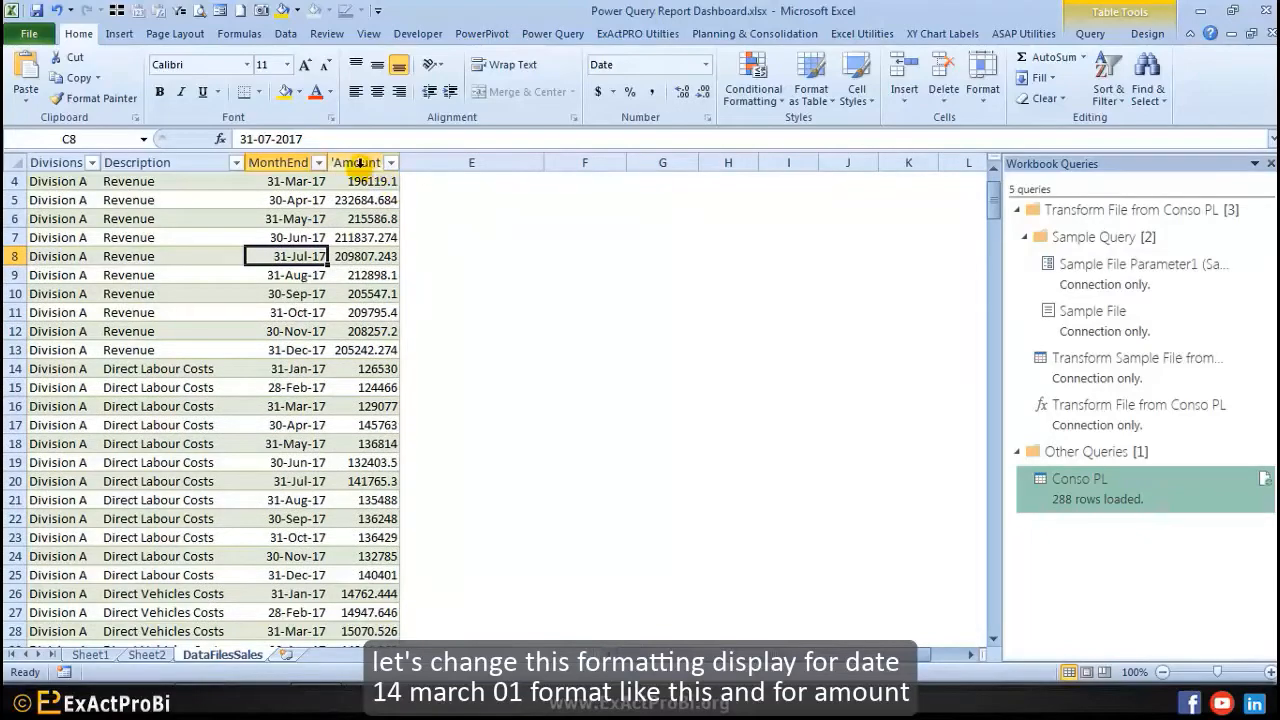
left_click(359, 163)
scroll(408, 280, "up", 1)
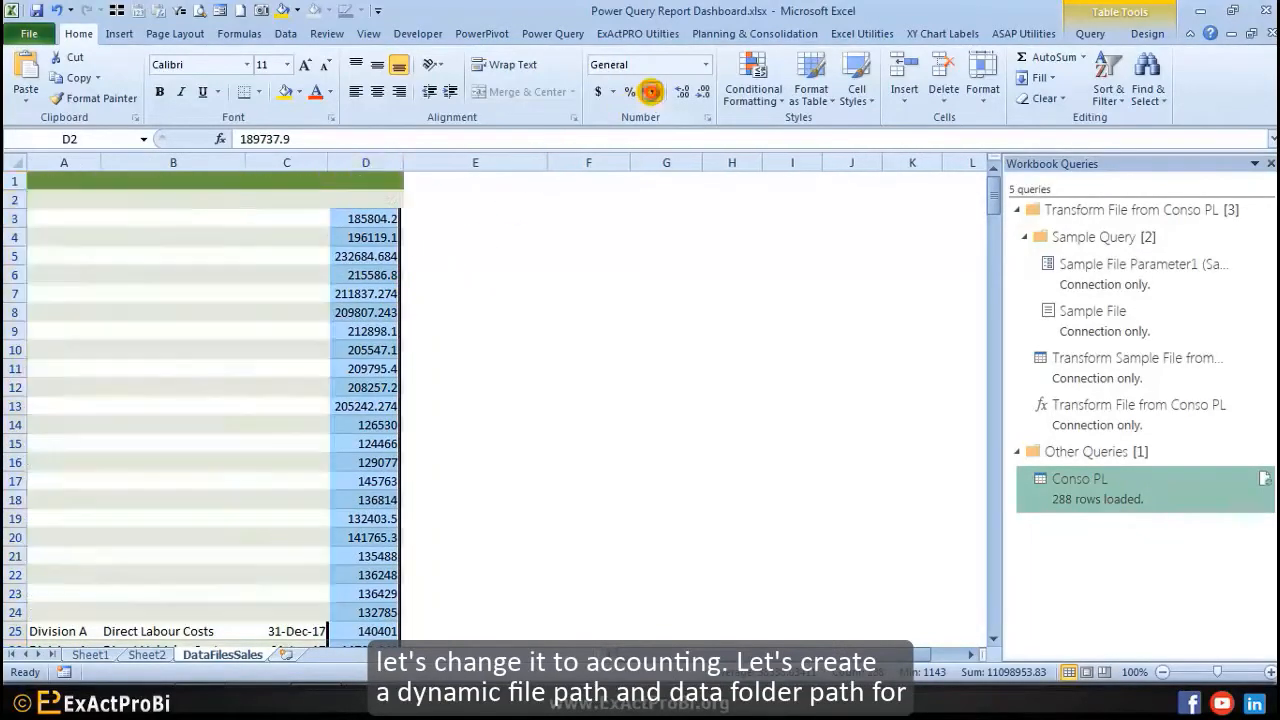
left_click(651, 92)
left_click(262, 312)
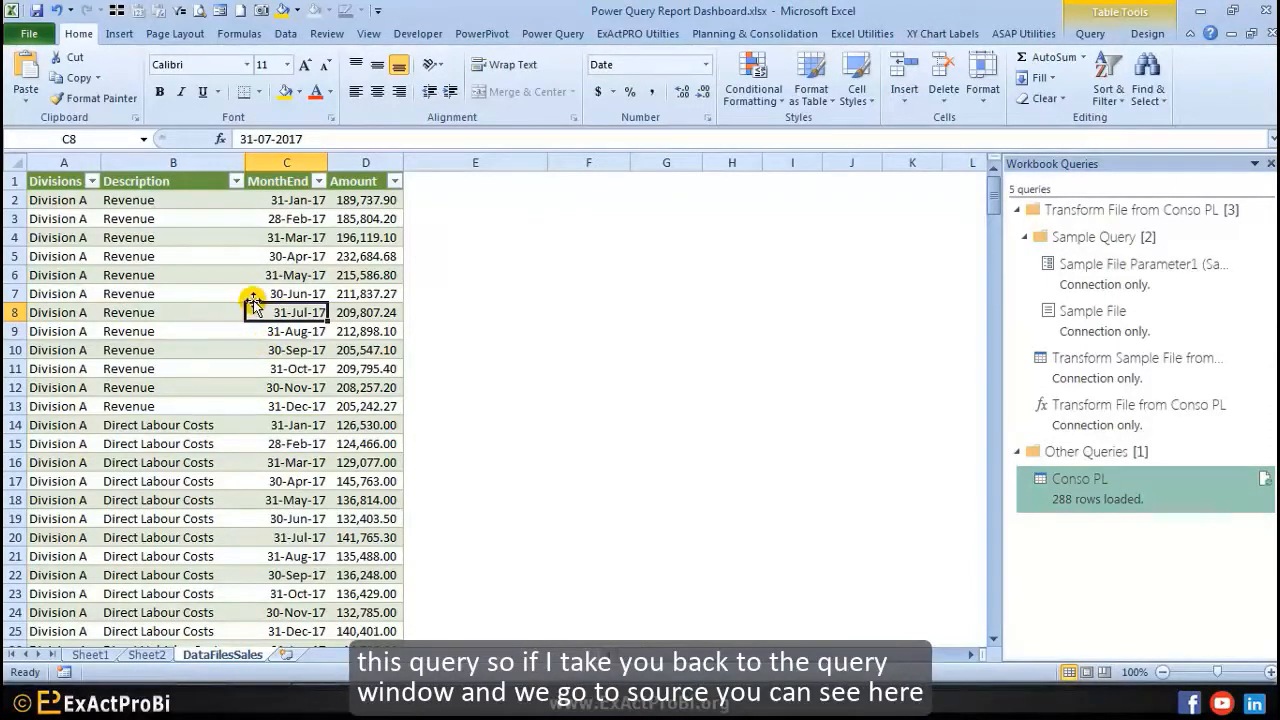
Step: Open the Conso PL query for editing and examine the hard-coded folder path in its Source step's formula
double_click(1130, 490)
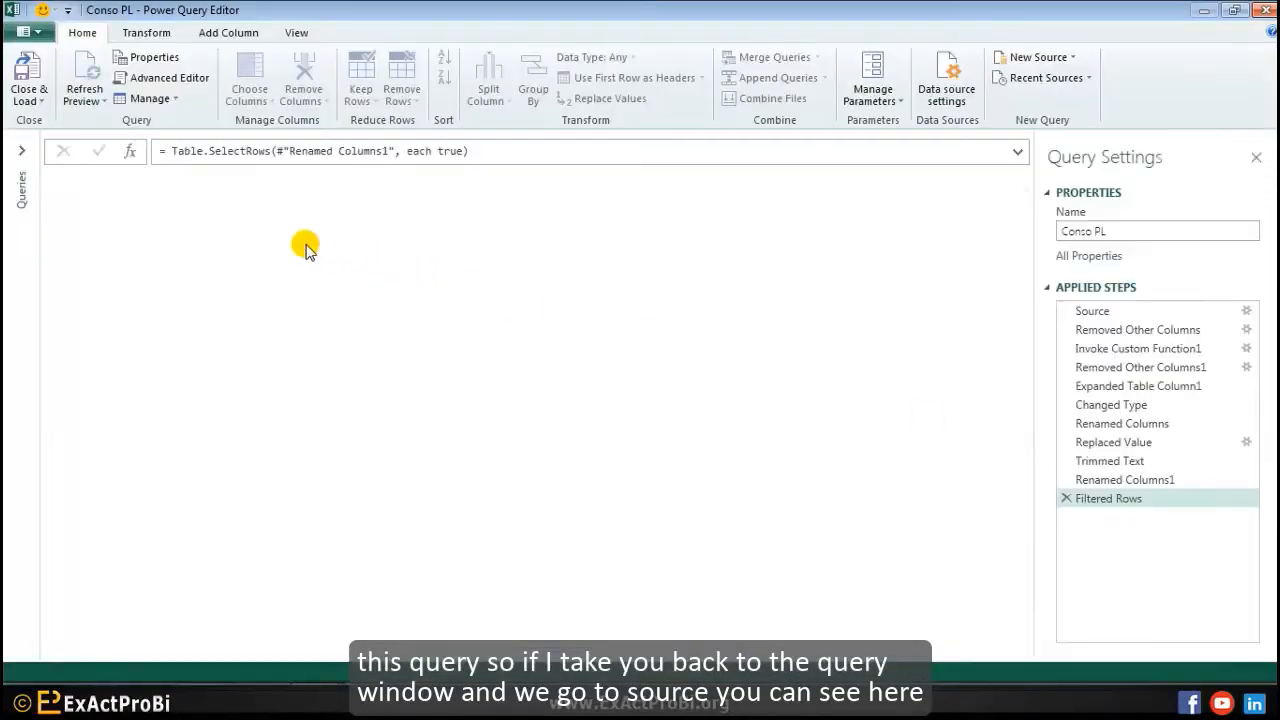
left_click(1090, 311)
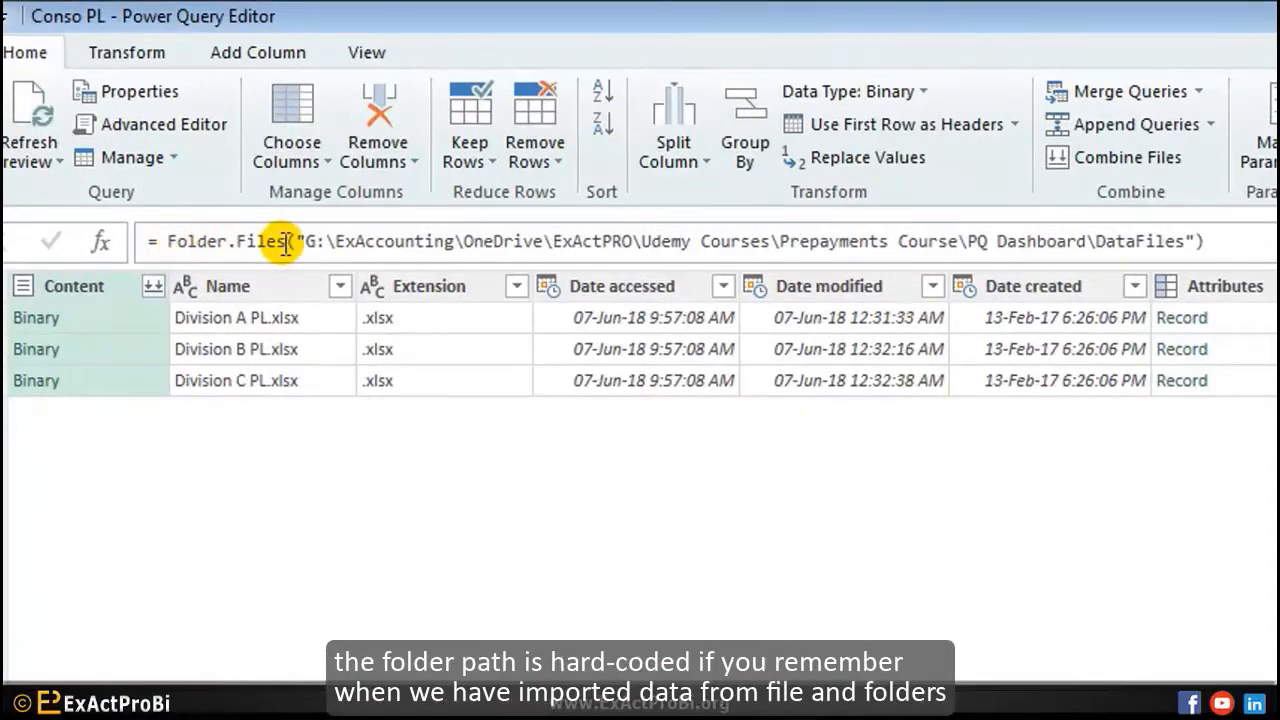
left_click_drag(288, 241, 1183, 237)
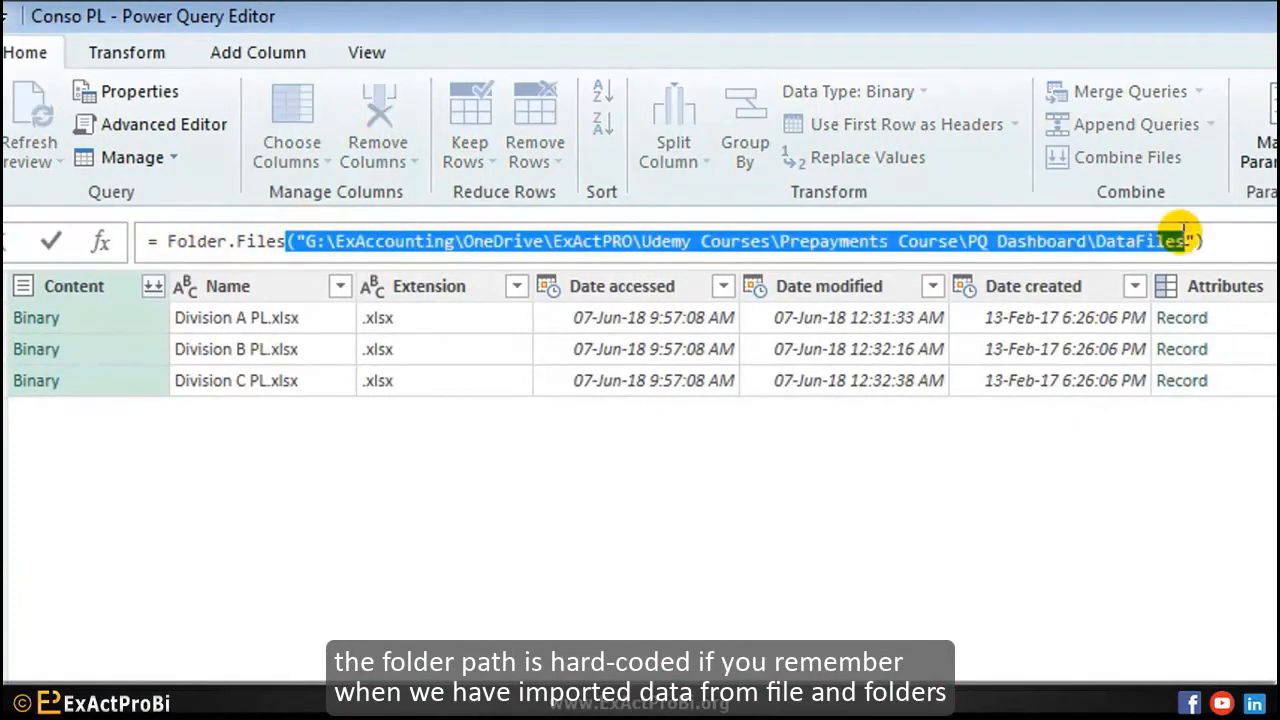
left_click(1203, 240)
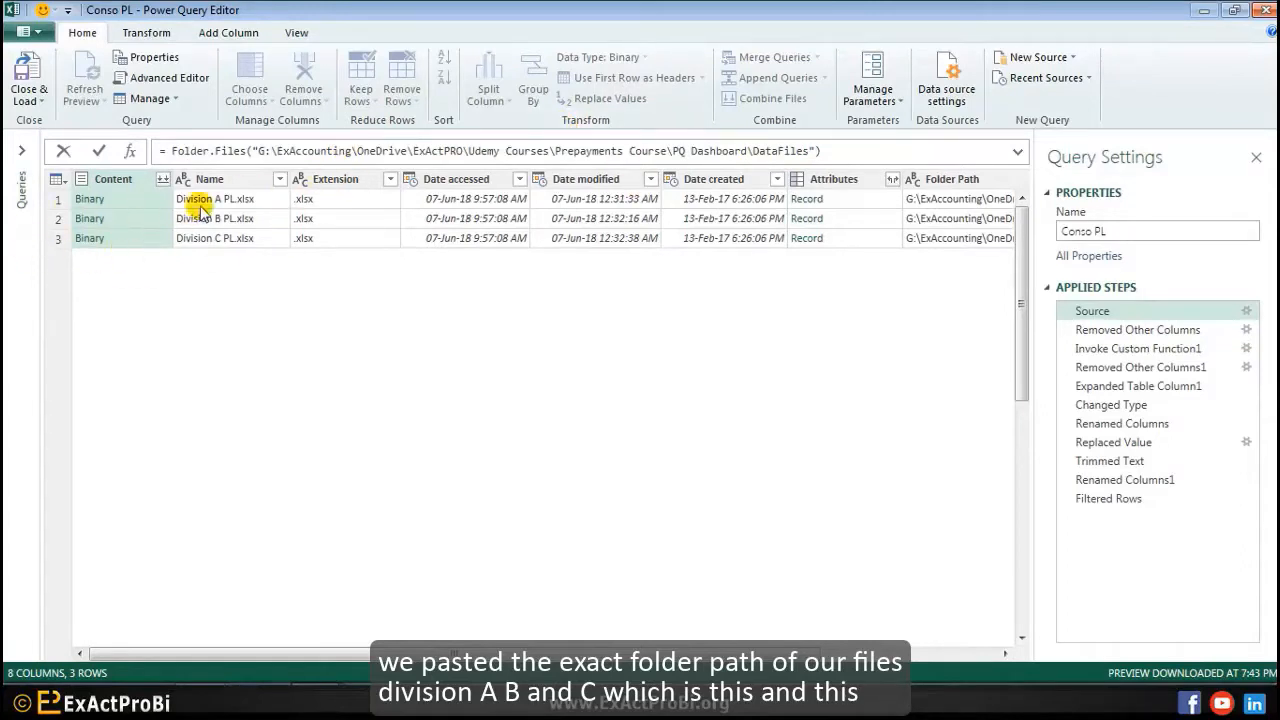
Step: Check the division files in the DataFiles folder against the Source formula's path, and return to the workbook
left_click(166, 700)
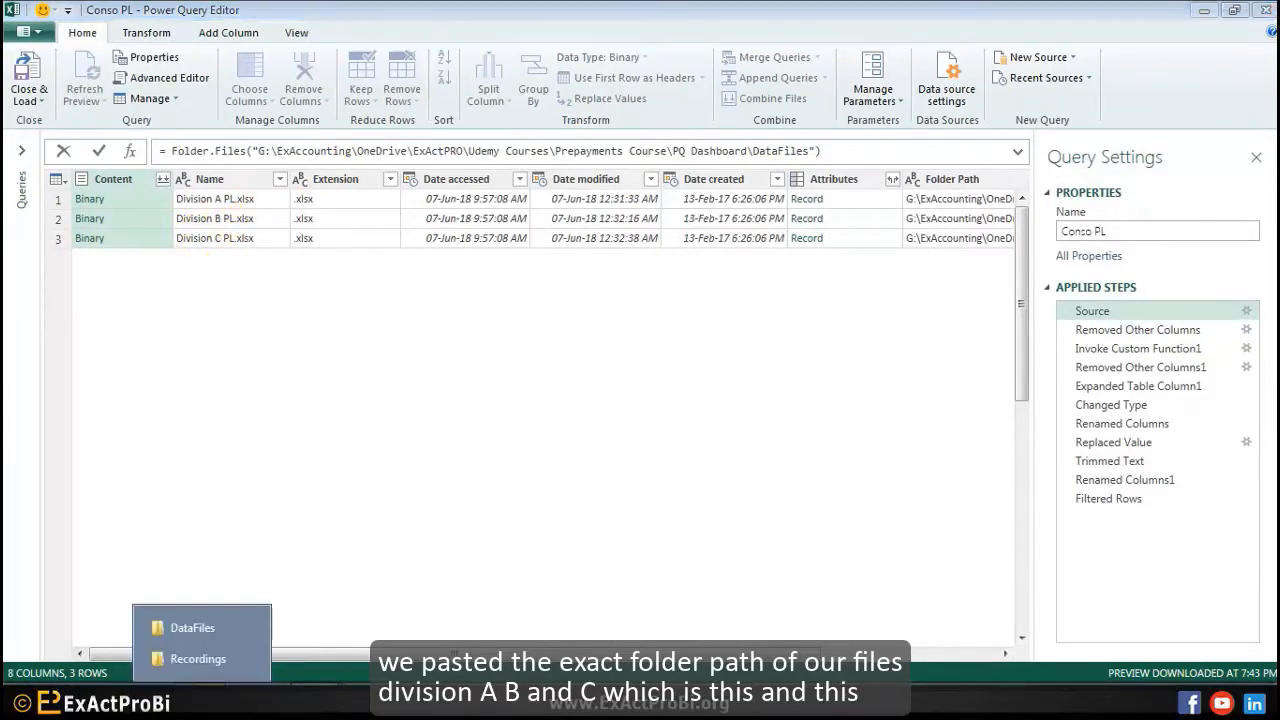
left_click(193, 628)
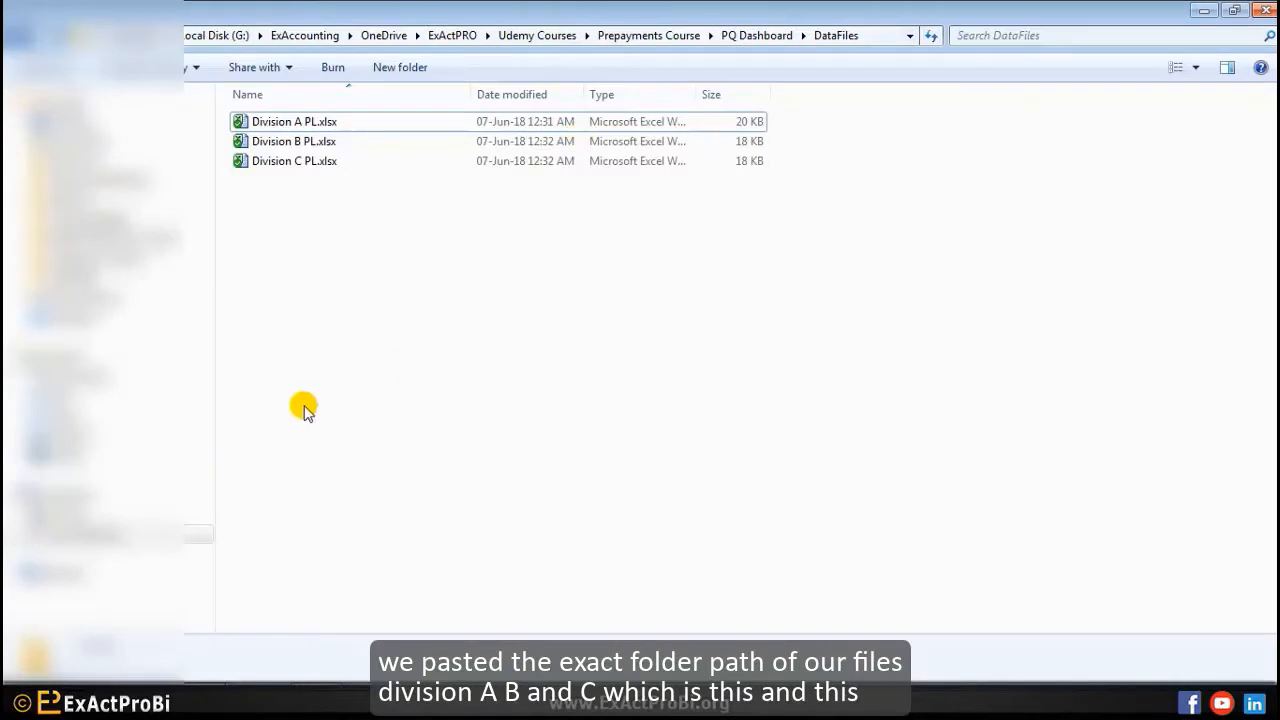
left_click(290, 686)
left_click(237, 658)
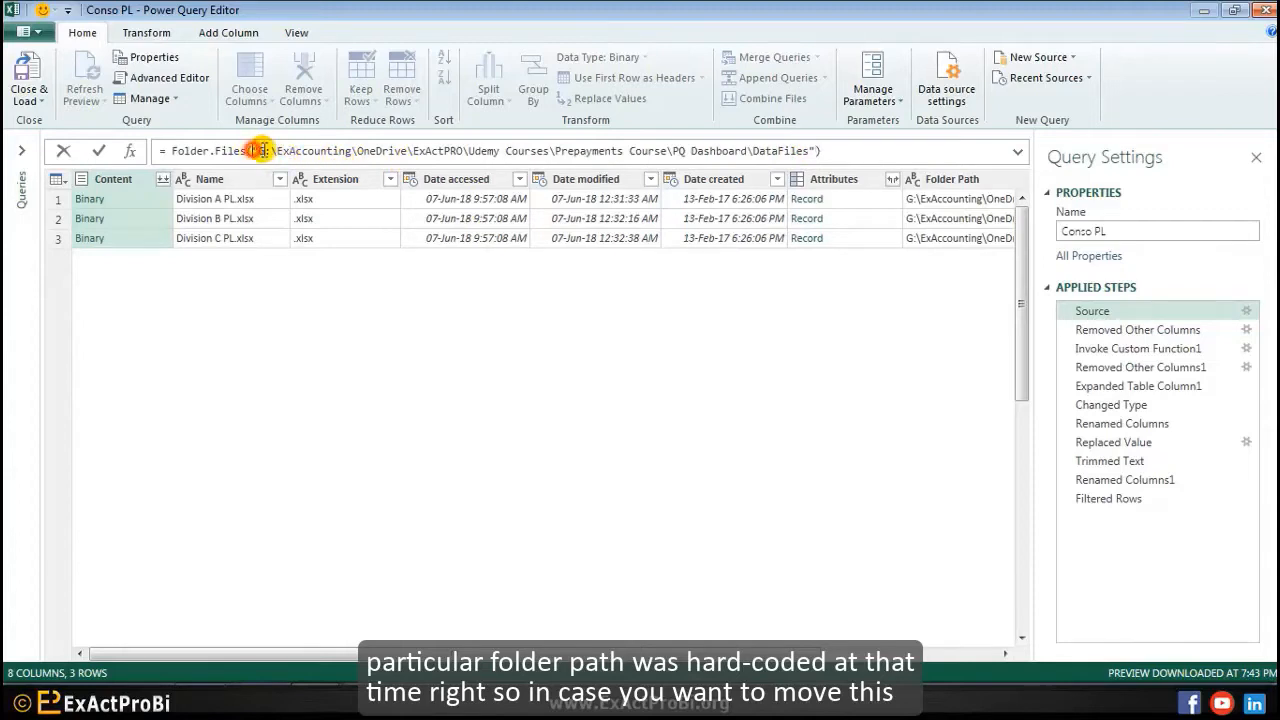
left_click_drag(261, 150, 808, 150)
left_click(523, 363)
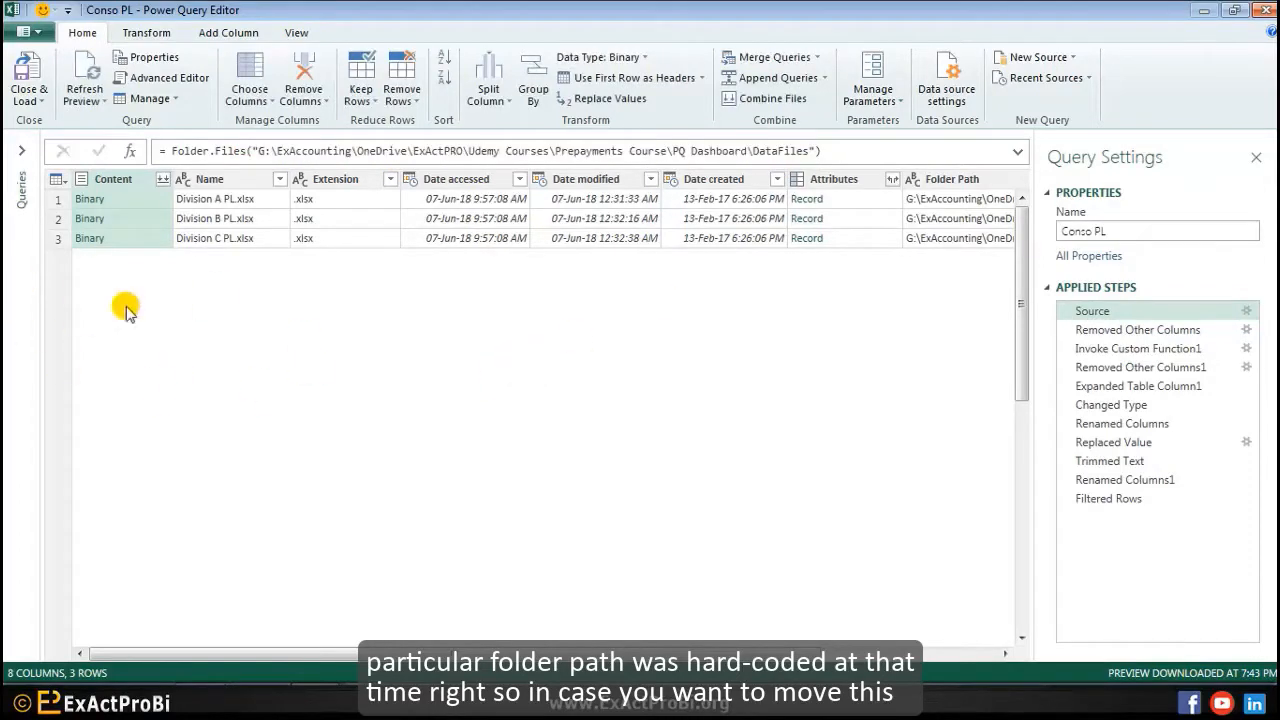
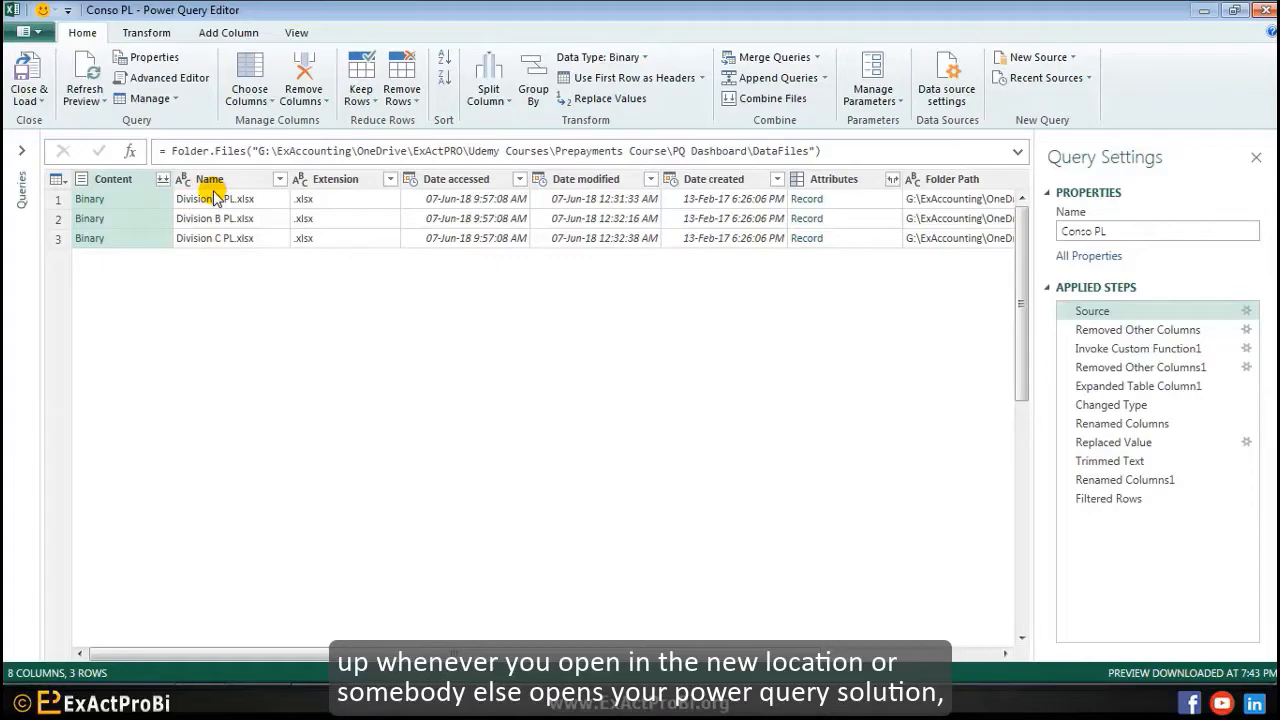
left_click(30, 70)
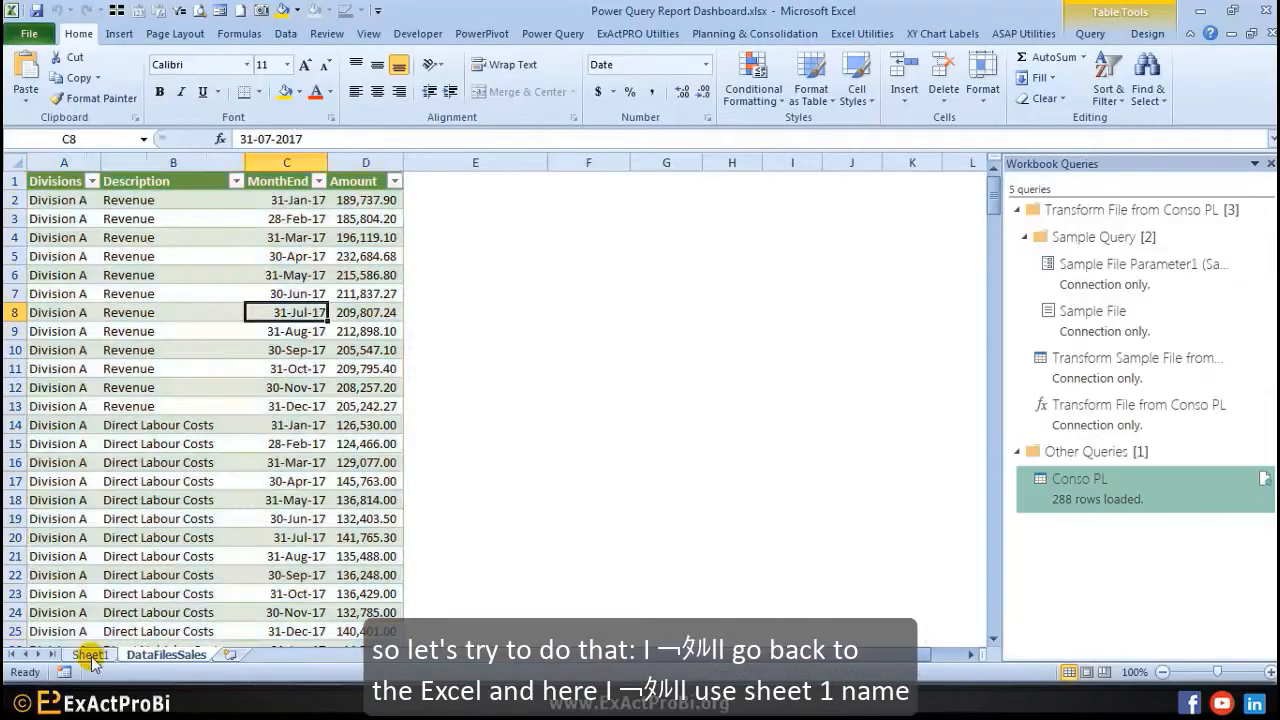
Step: Move Sheet1 after the DataFilesSales sheet and rename it Cpanel
left_click(90, 654)
left_click_drag(257, 627, 225, 648)
double_click(180, 654)
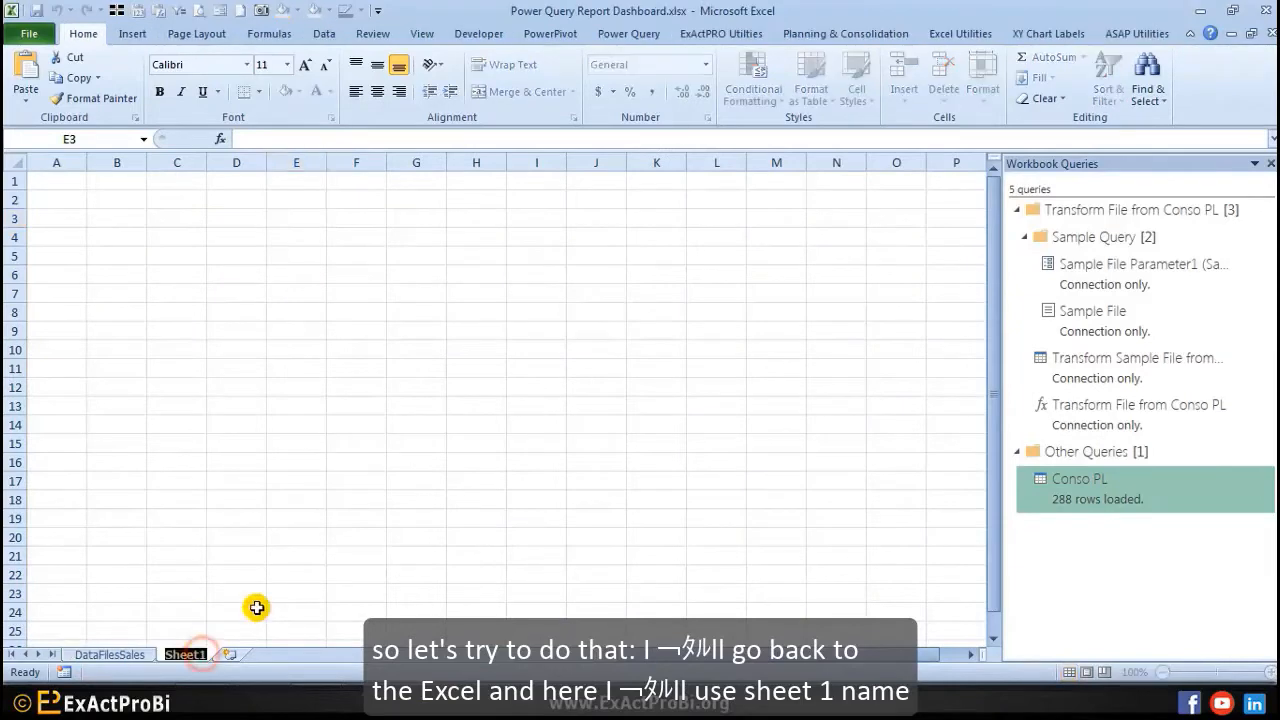
type("Cpanel")
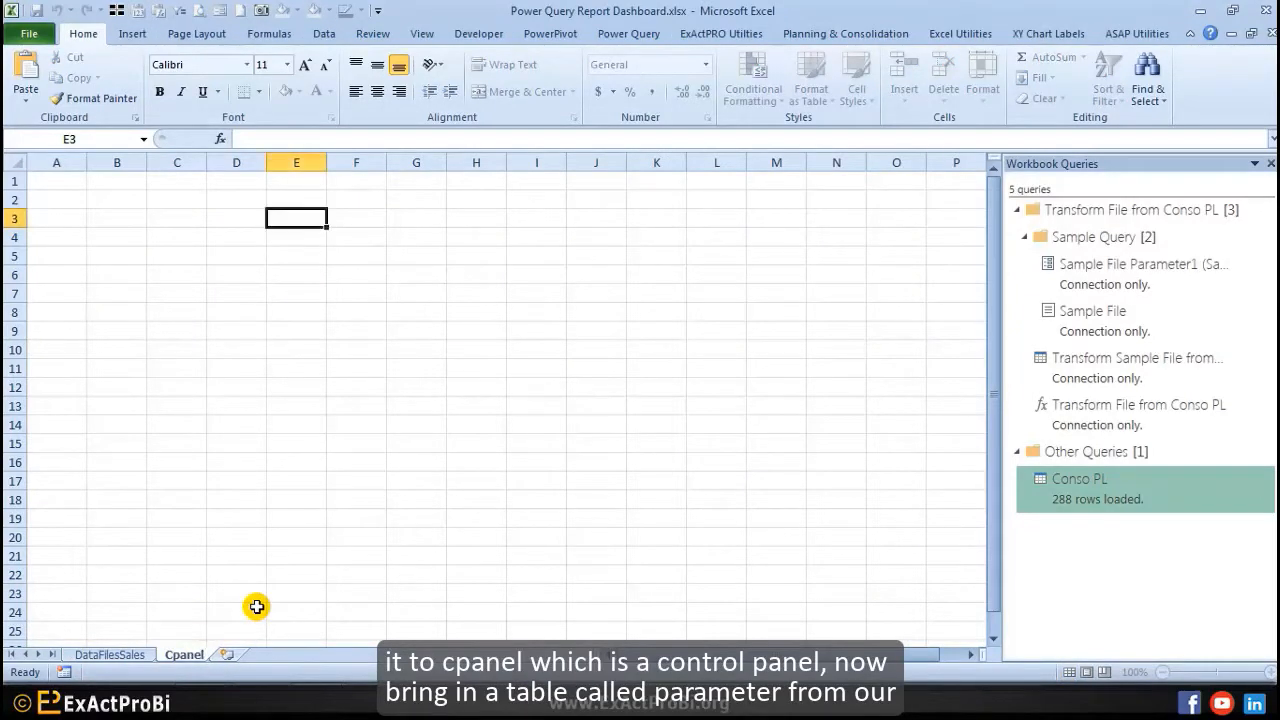
left_click(91, 357)
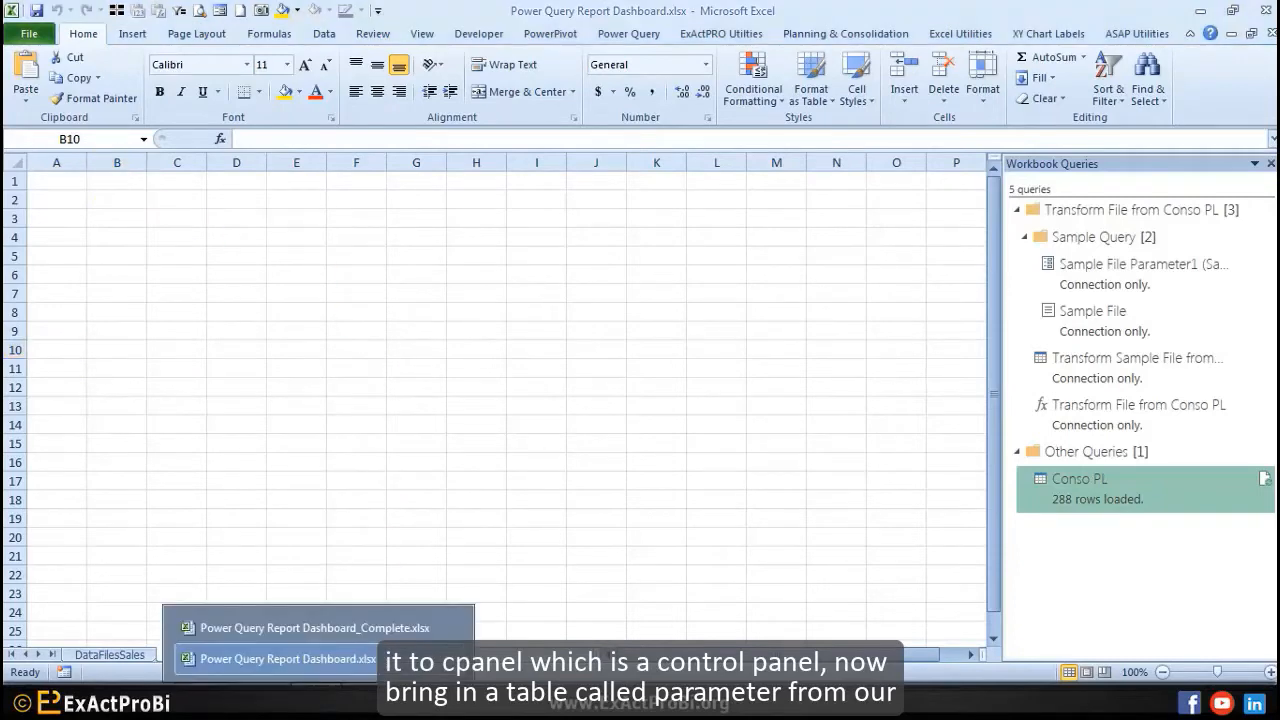
Step: Copy the parameter table A2:B4 from the CPanel sheet of Power Query Report Dashboard_Complete.xlsx and paste it at A2 of the new Cpanel sheet
left_click(300, 620)
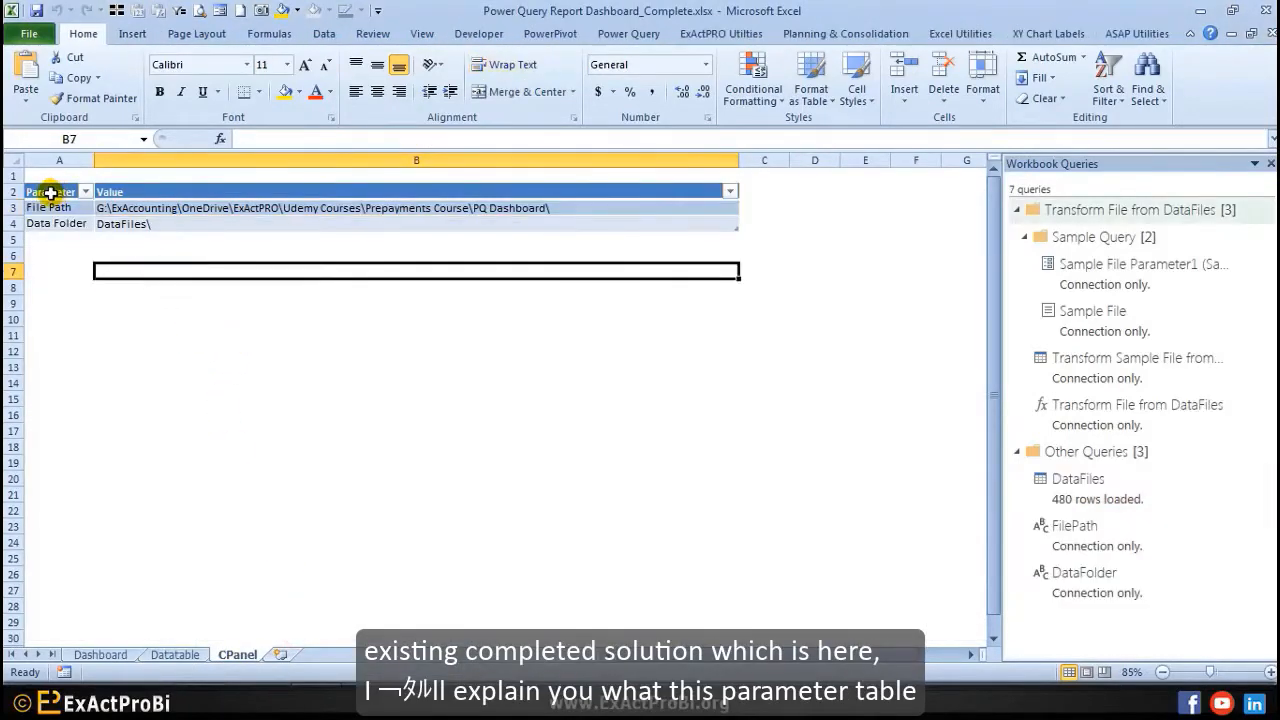
left_click_drag(50, 194, 437, 216)
key("ctrl+c")
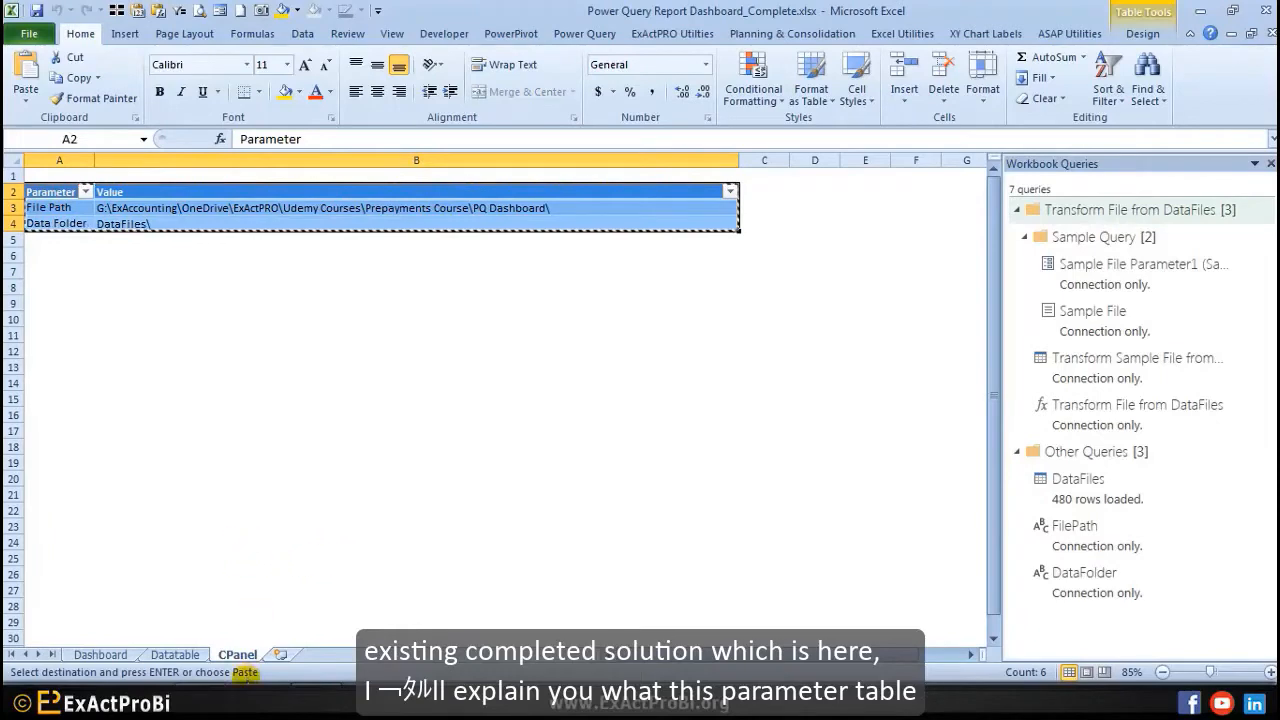
left_click(180, 597)
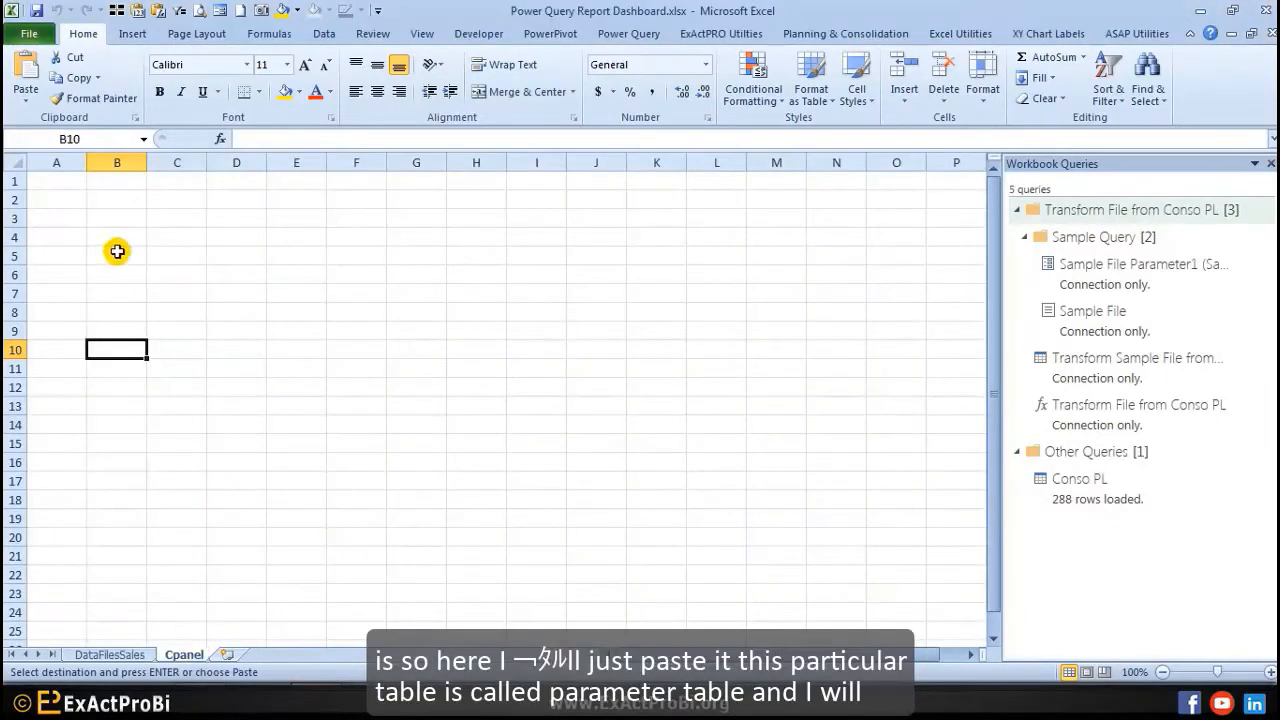
left_click(49, 205)
key("ctrl+v")
left_click(108, 345)
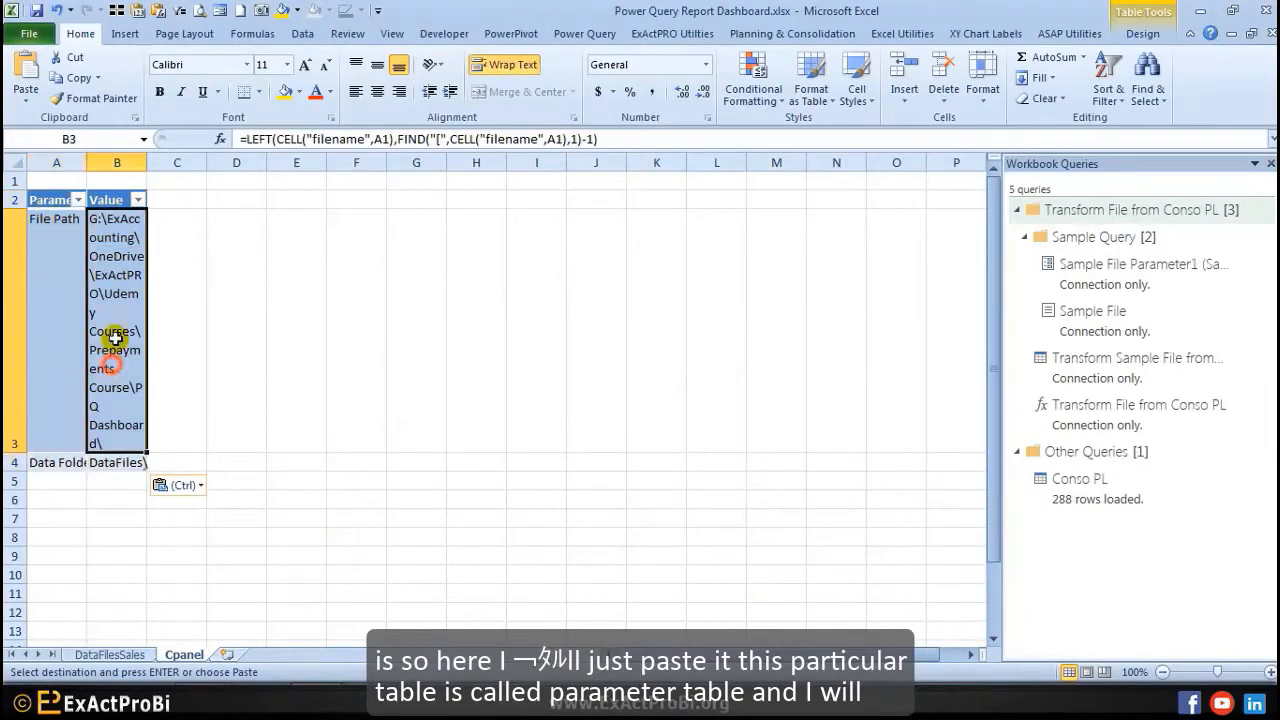
Step: Widen columns A and B to fit the parameter table on the Cpanel sheet and rename the table Parameters
left_click_drag(147, 153, 798, 205)
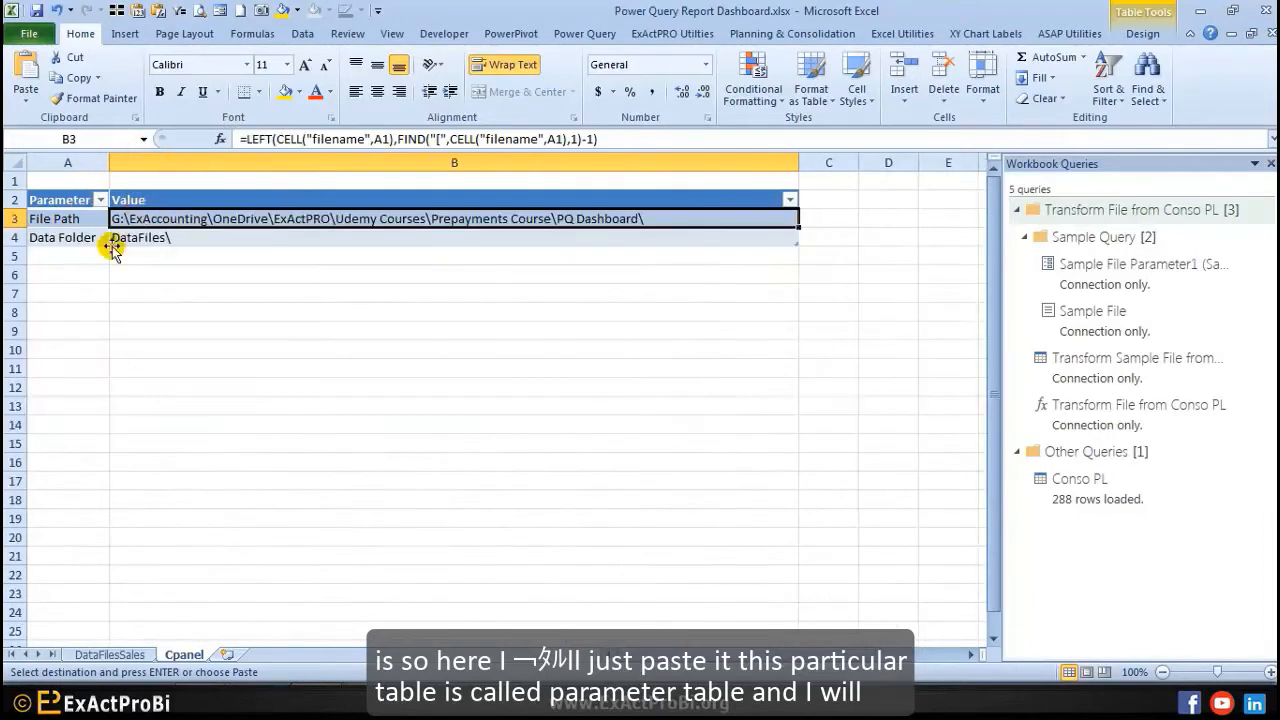
left_click_drag(57, 204, 380, 238)
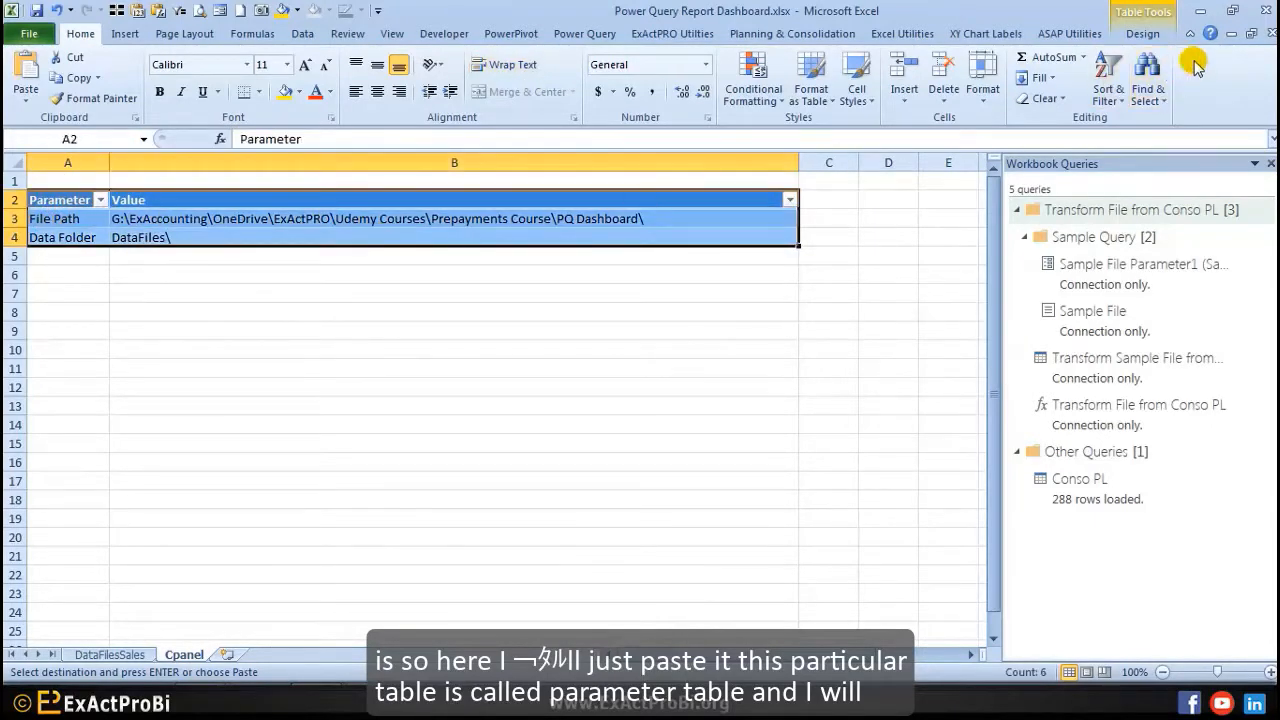
left_click(1125, 38)
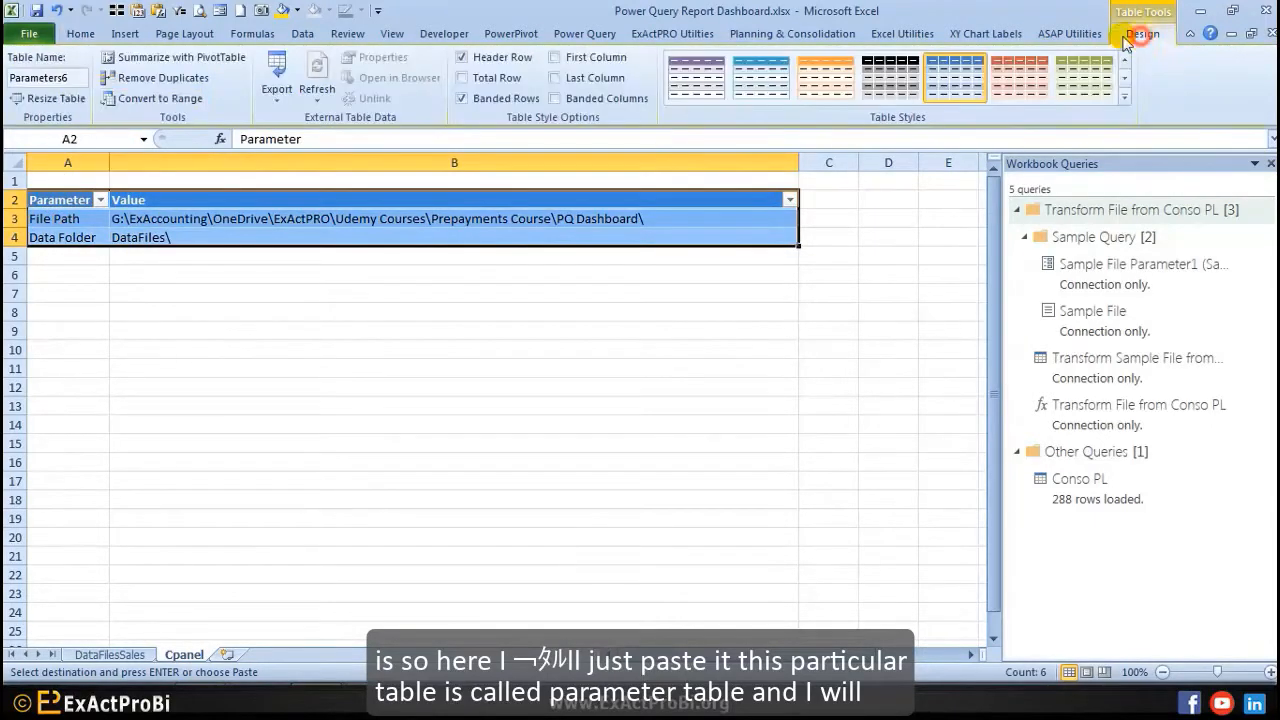
left_click(73, 78)
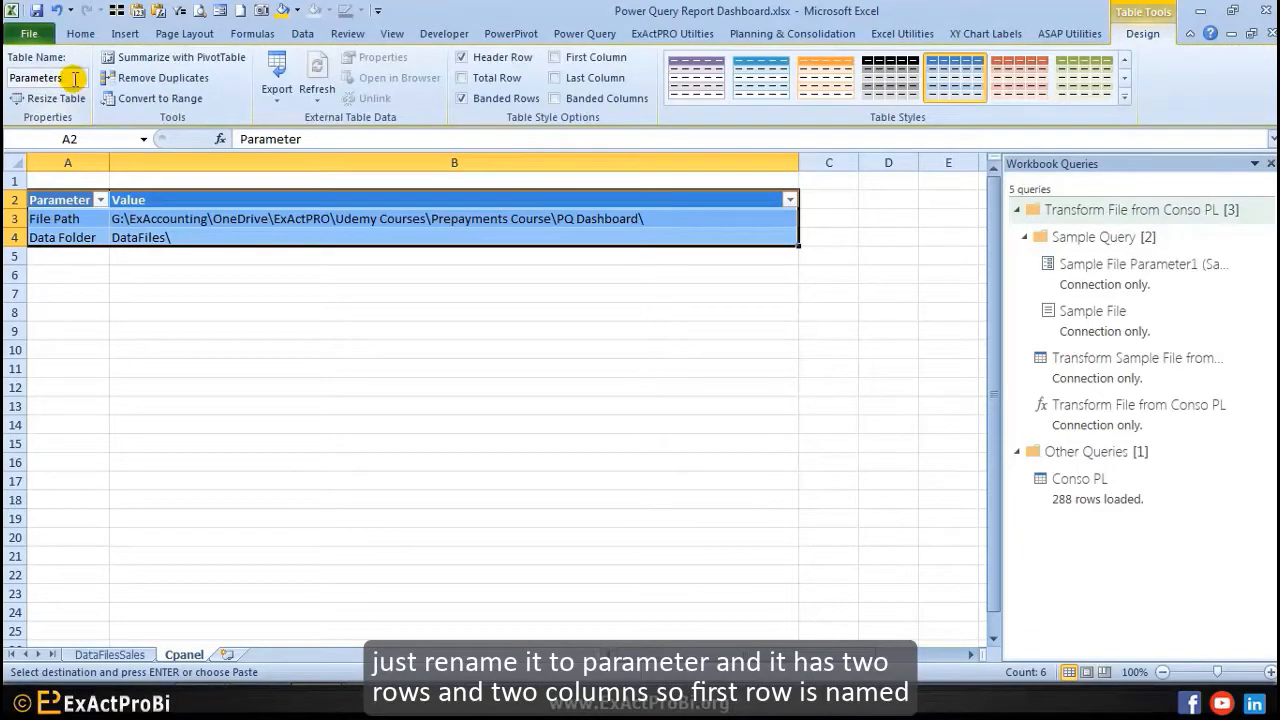
left_click(144, 410)
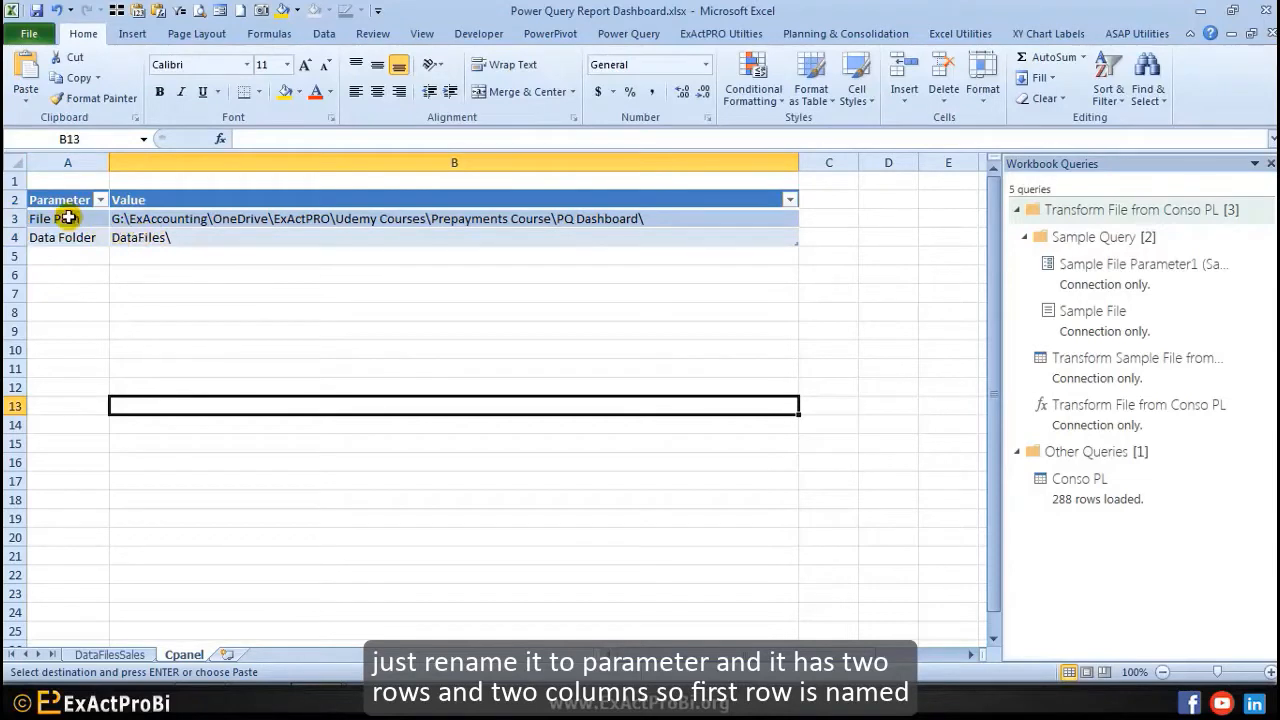
Step: Review the File Path and Data Folder rows under the Parameter column of the table
left_click(67, 217)
left_click(63, 238)
left_click_drag(60, 218, 100, 232)
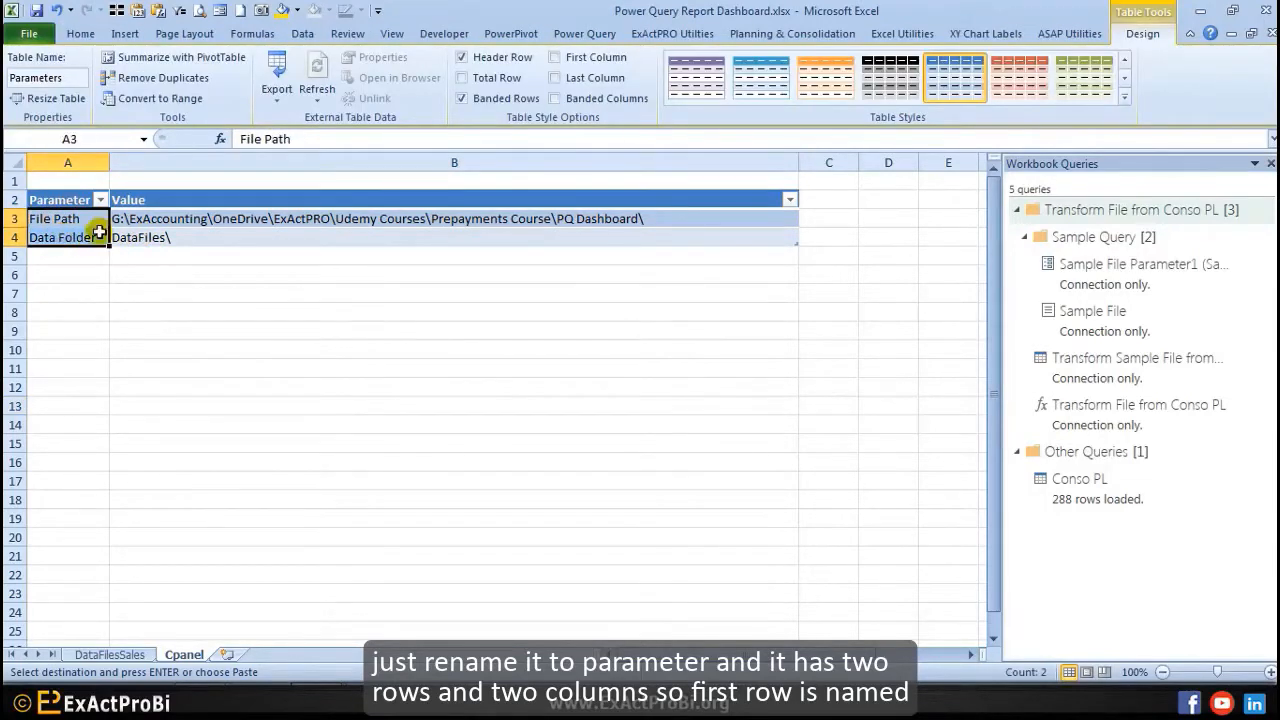
left_click(63, 203)
left_click(66, 213)
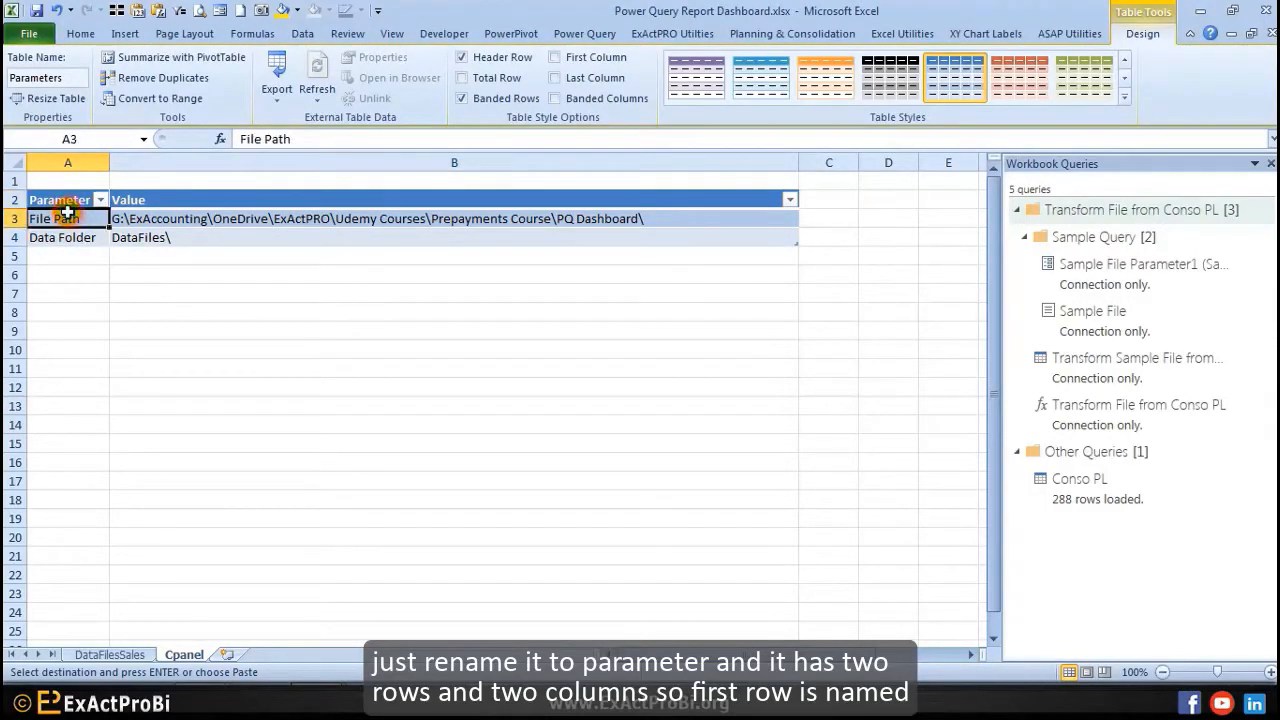
left_click(87, 237)
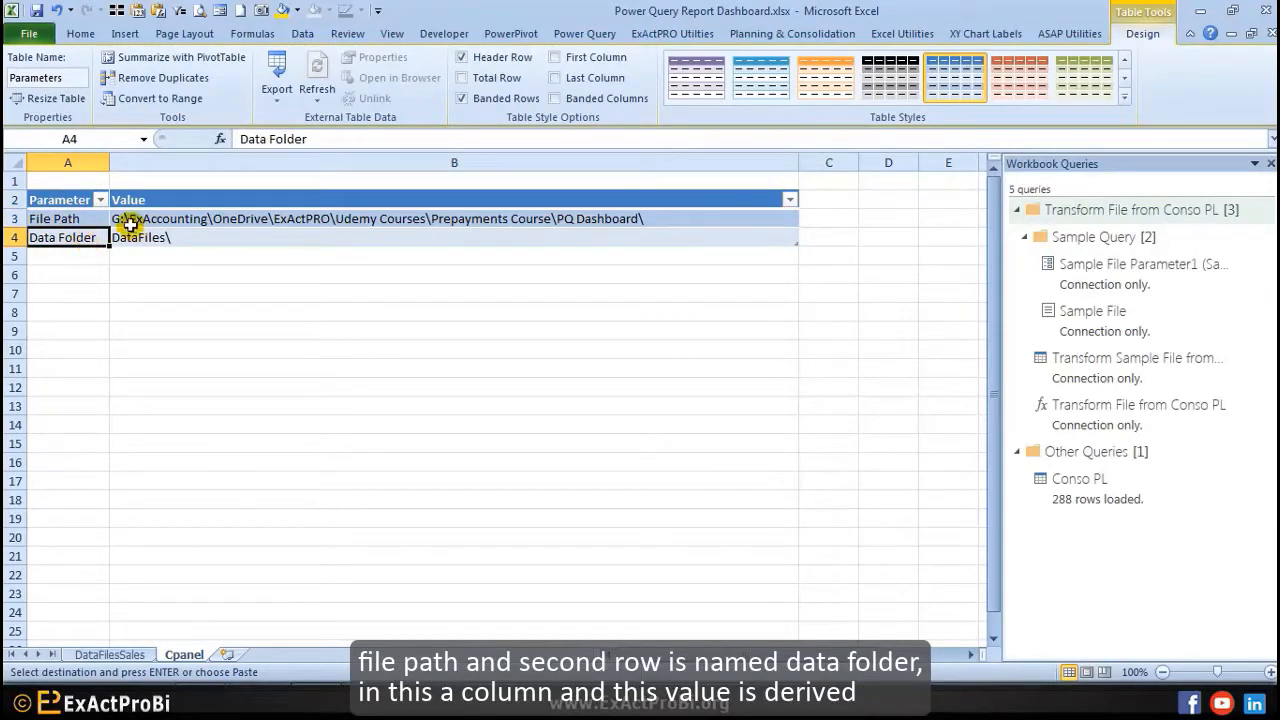
left_click(62, 163)
Step: Examine the LEFT and CELL formula behind the File Path value in B3 and the hard-coded Data Folder value in B4
left_click(126, 220)
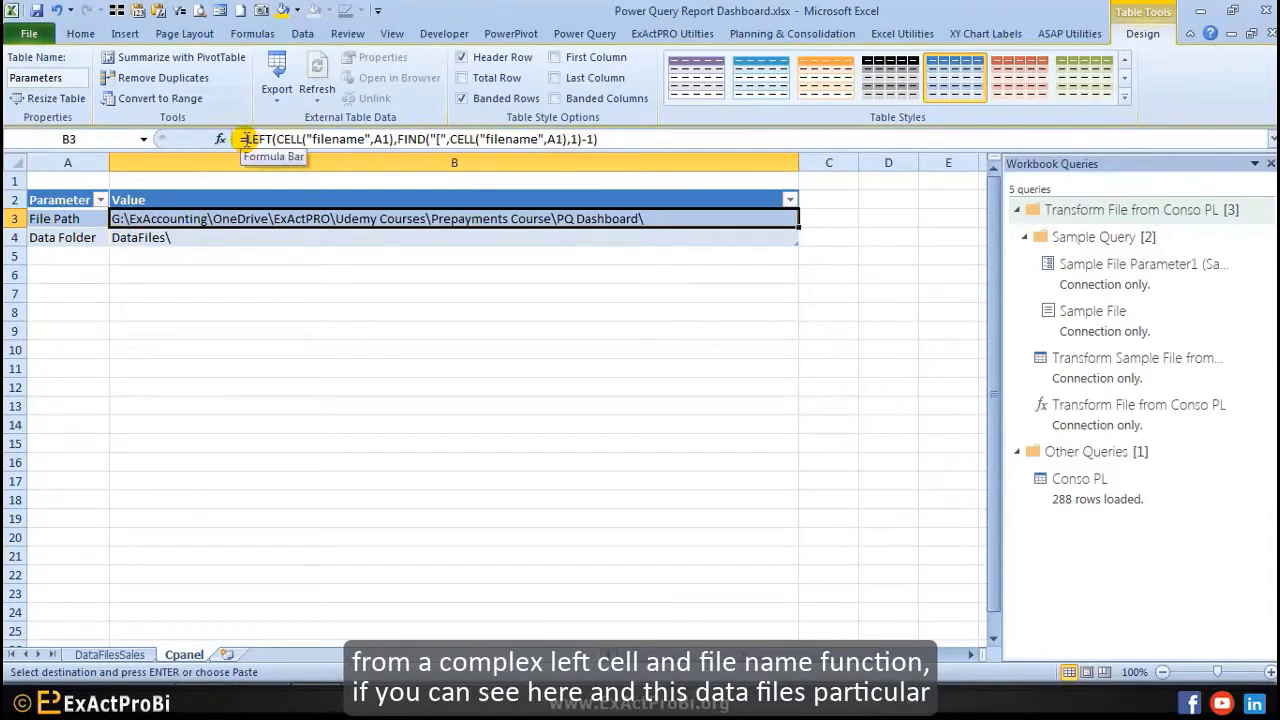
left_click_drag(249, 139, 598, 139)
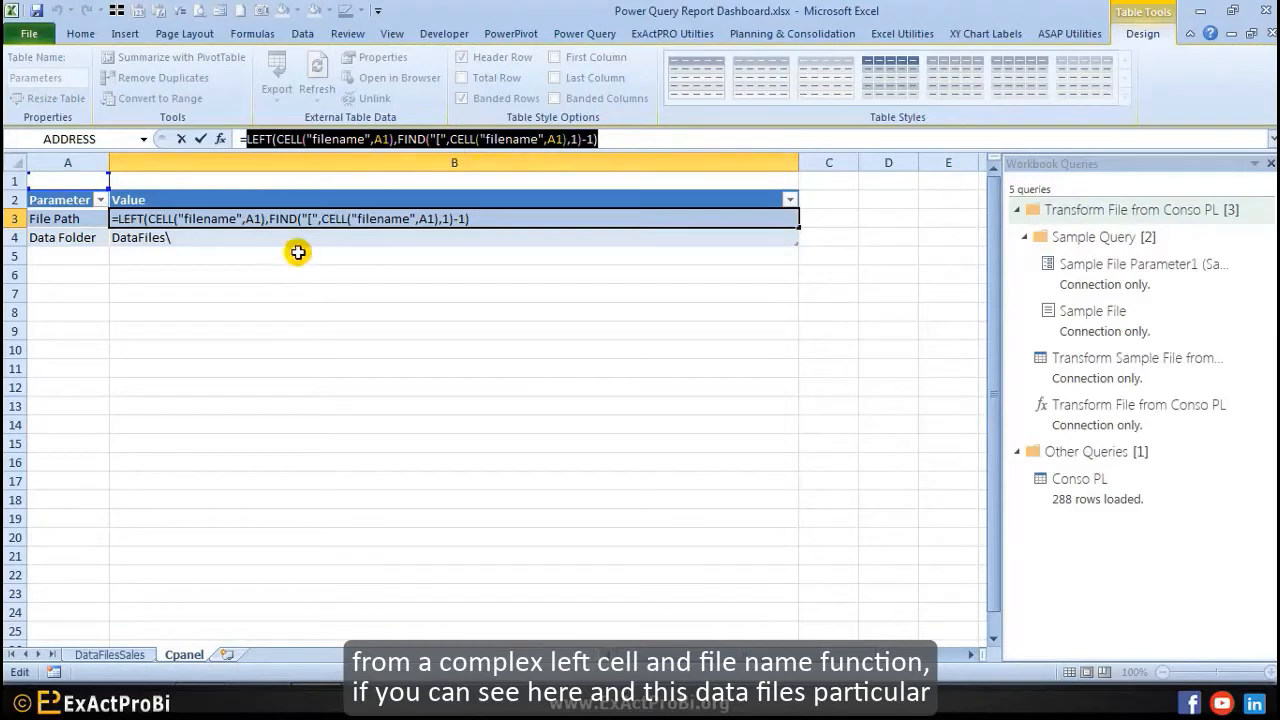
key("Escape")
left_click(175, 237)
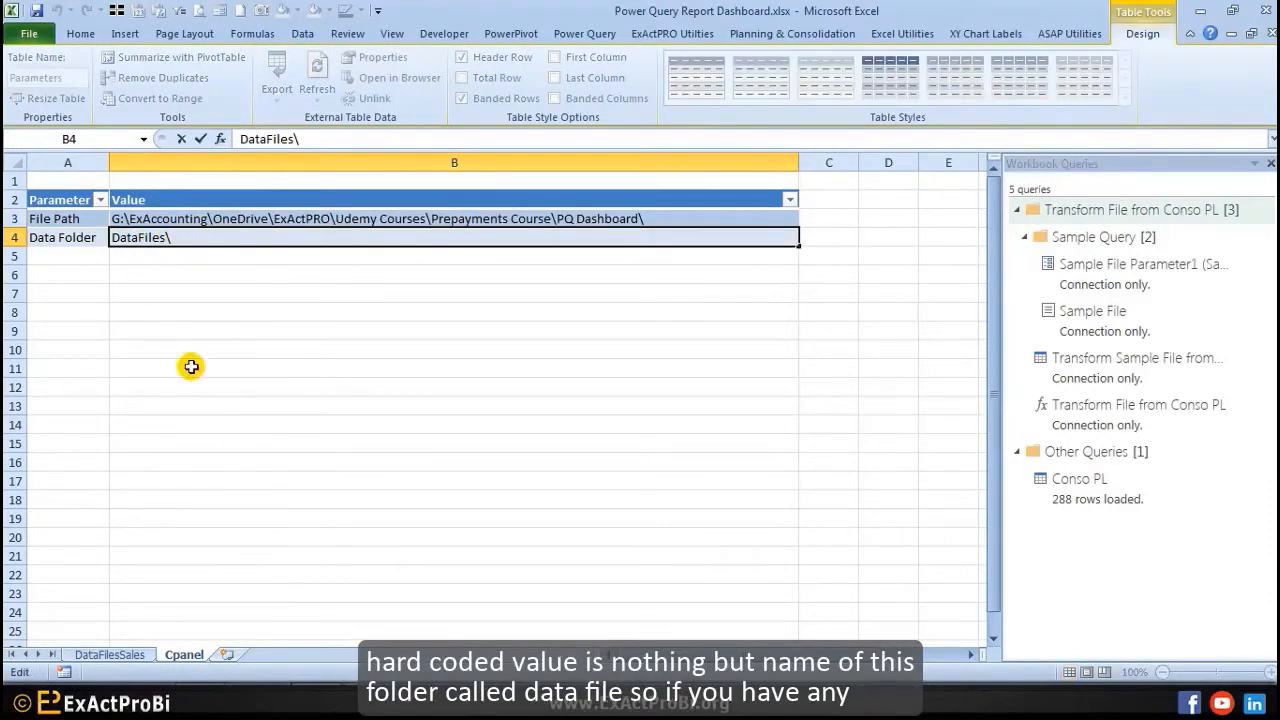
key("Escape")
Step: Switch to Windows Explorer, go up to the PQ Dashboard folder and check the DataFiles folder's name in rename mode
mouse_move(200, 700)
left_click(190, 628)
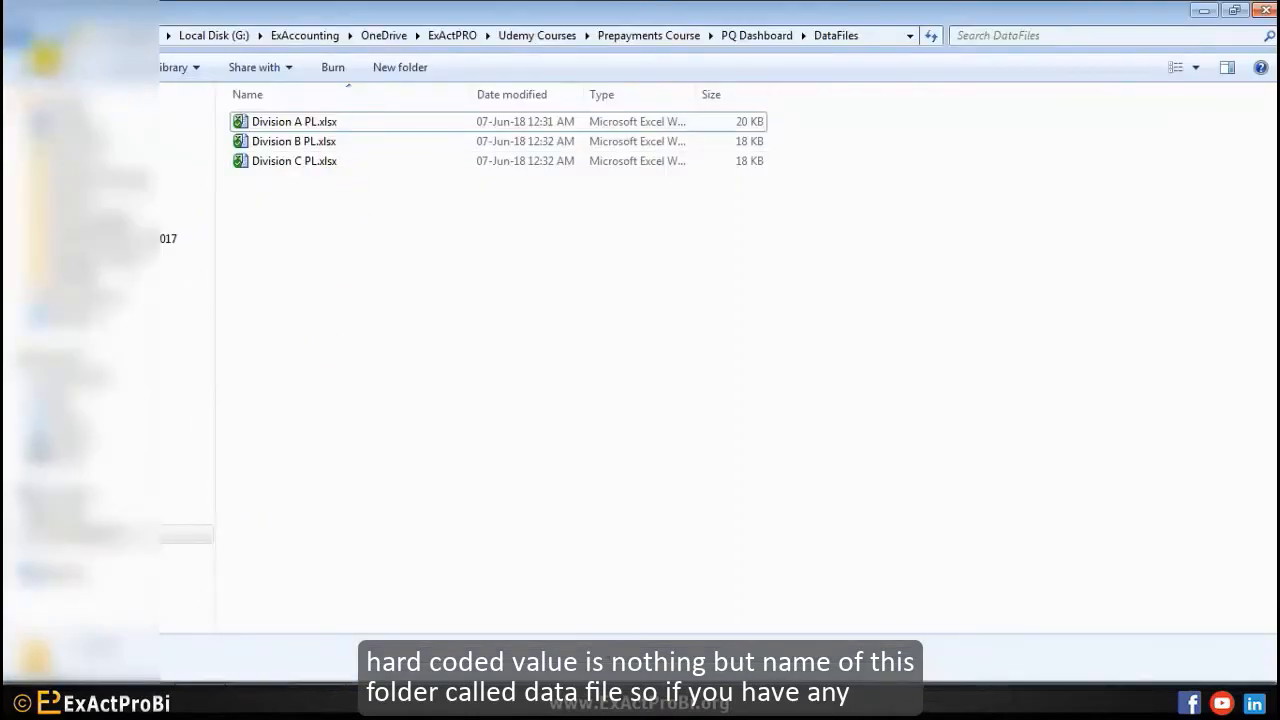
left_click(14, 40)
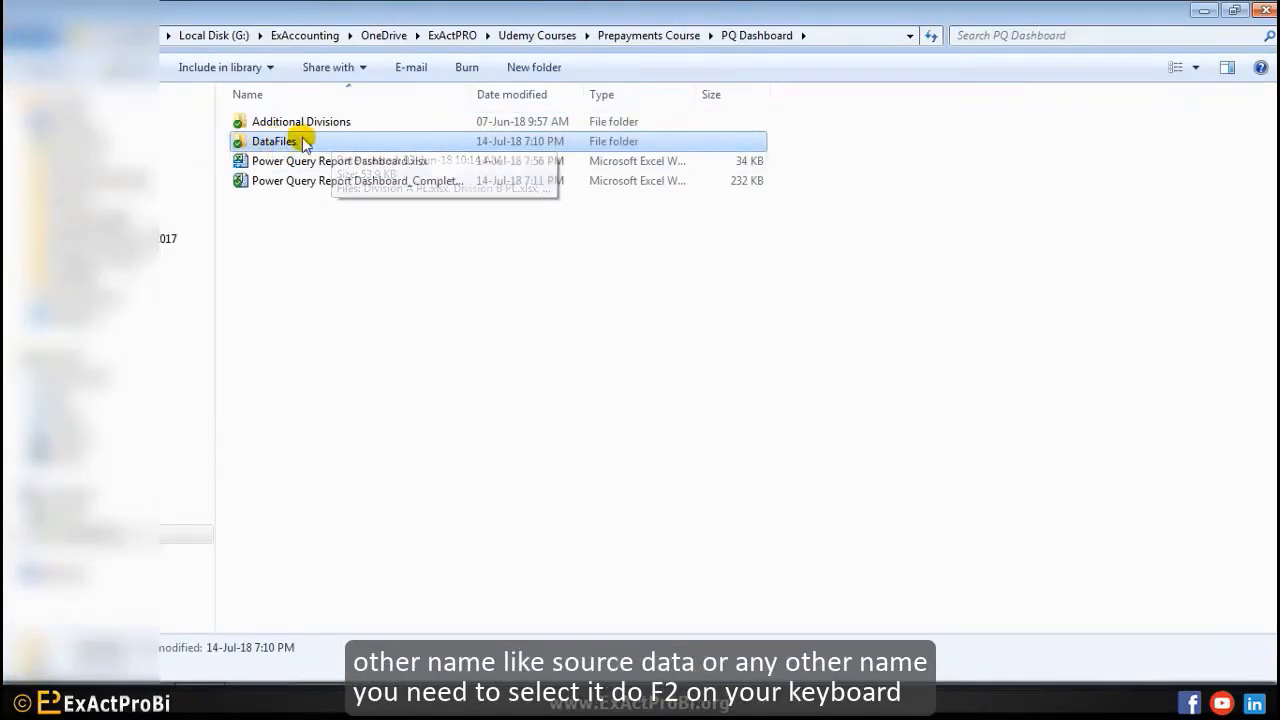
key("F2")
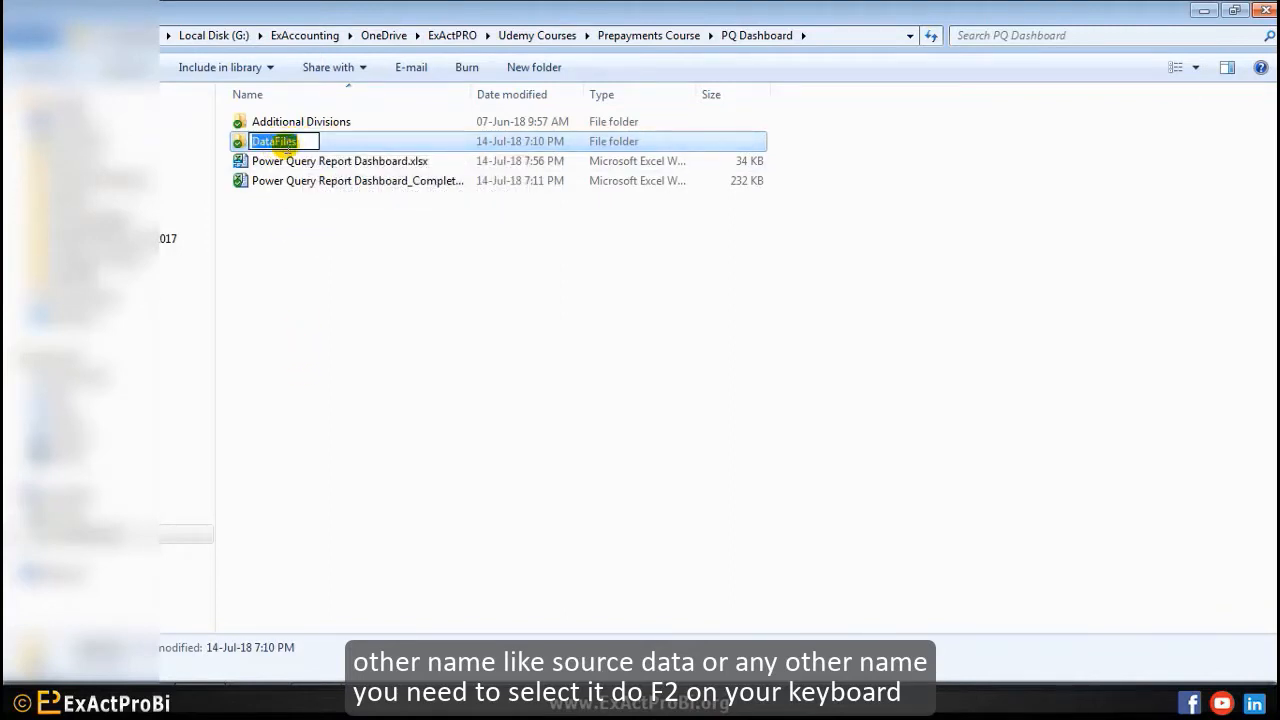
left_click(213, 700)
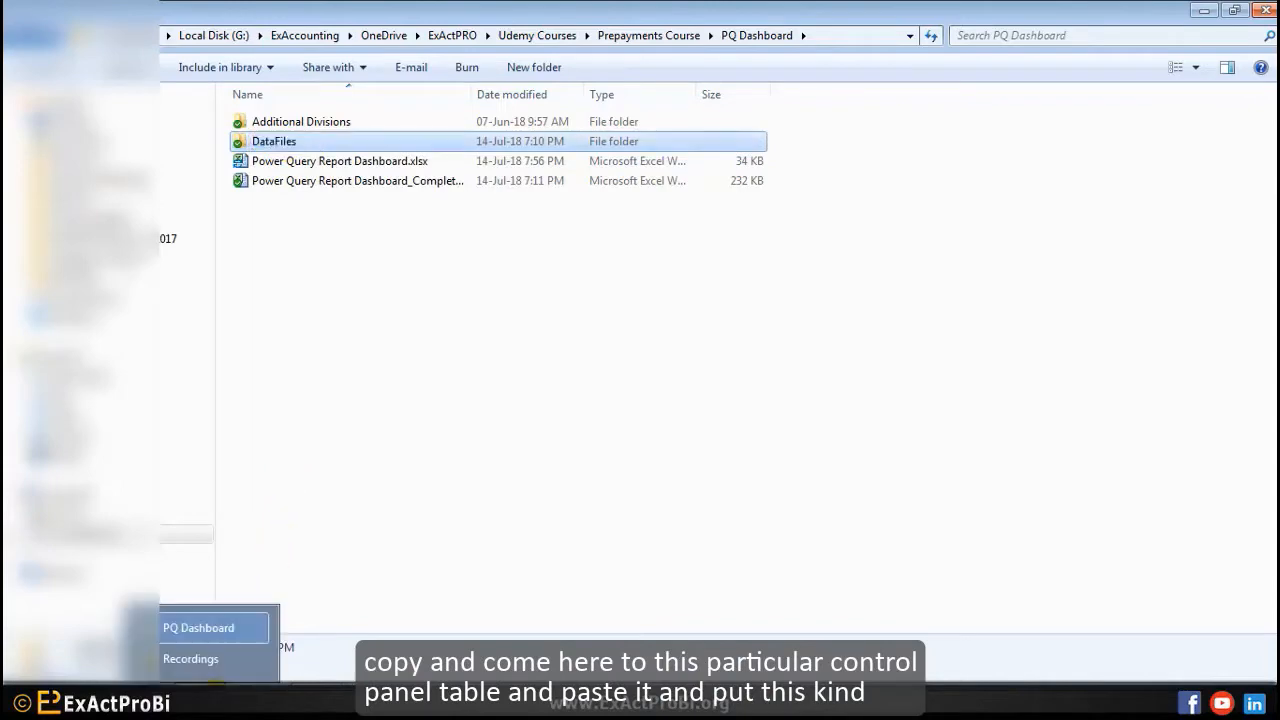
Step: Return to Power Query Report Dashboard.xlsx and check the folder name and trailing backslash in the Data Folder value in B4
left_click(320, 700)
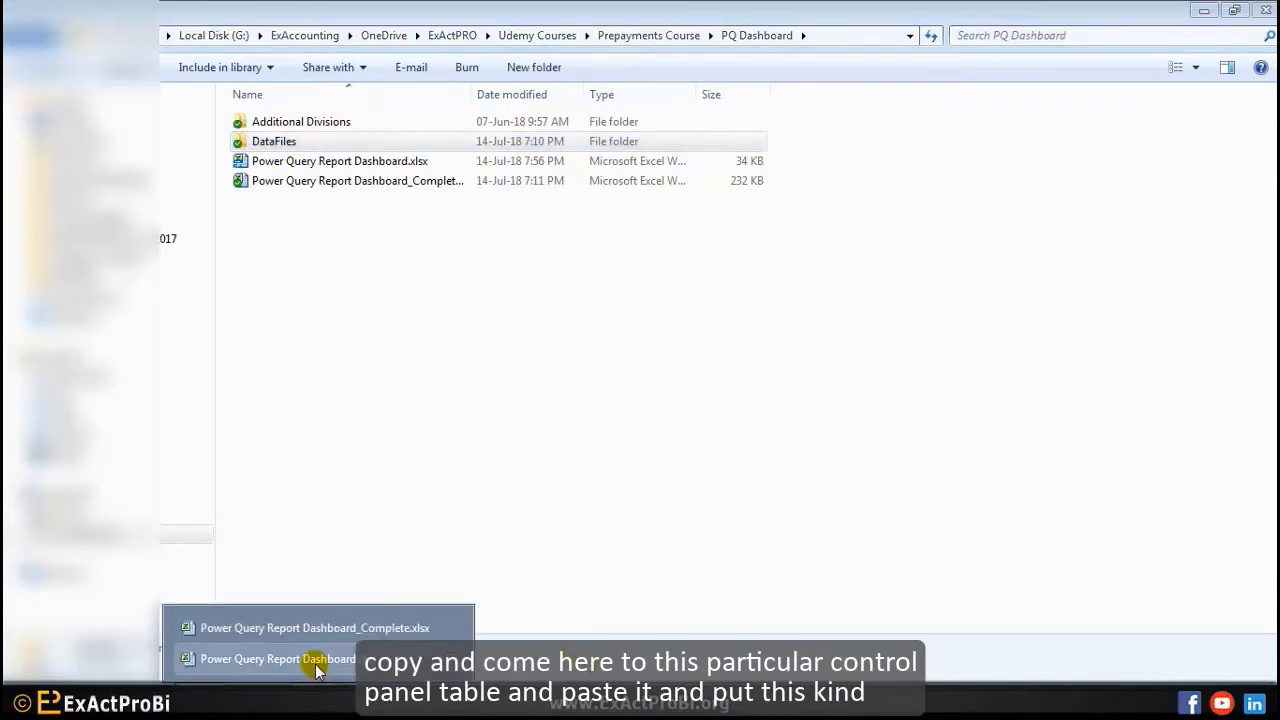
left_click(309, 657)
left_click(157, 364)
left_click(143, 219)
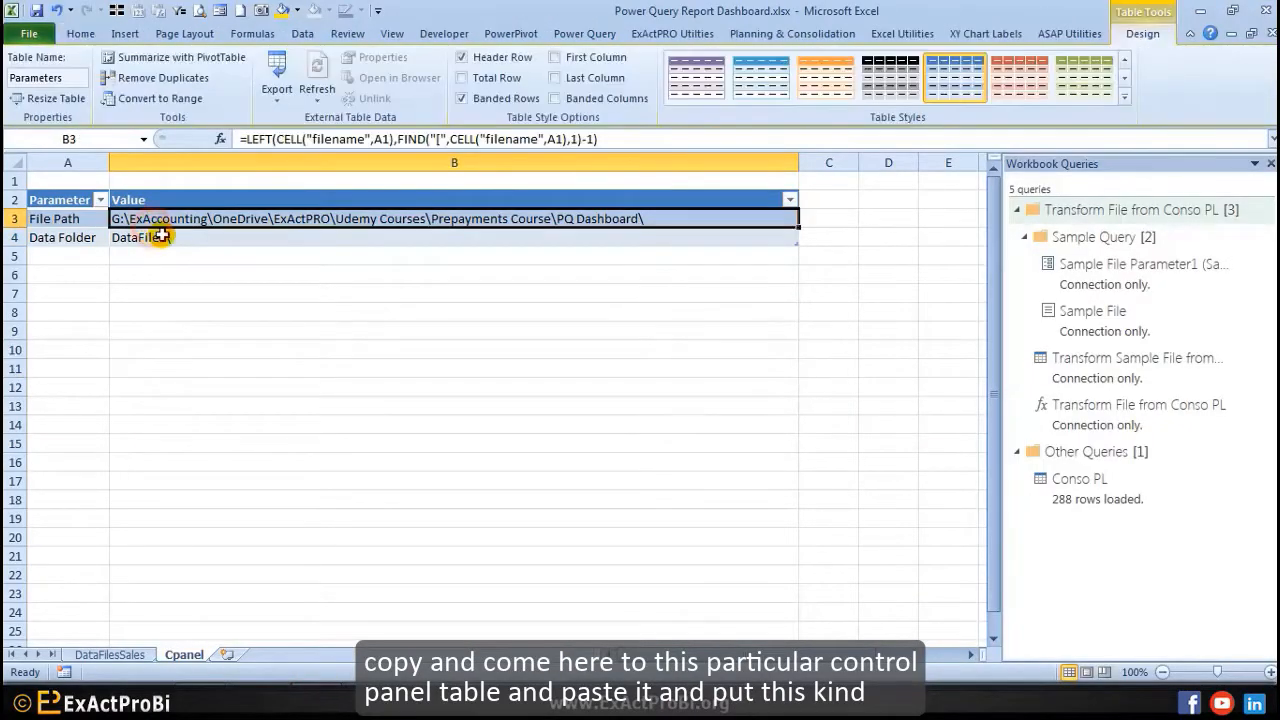
left_click(204, 241)
double_click(178, 238)
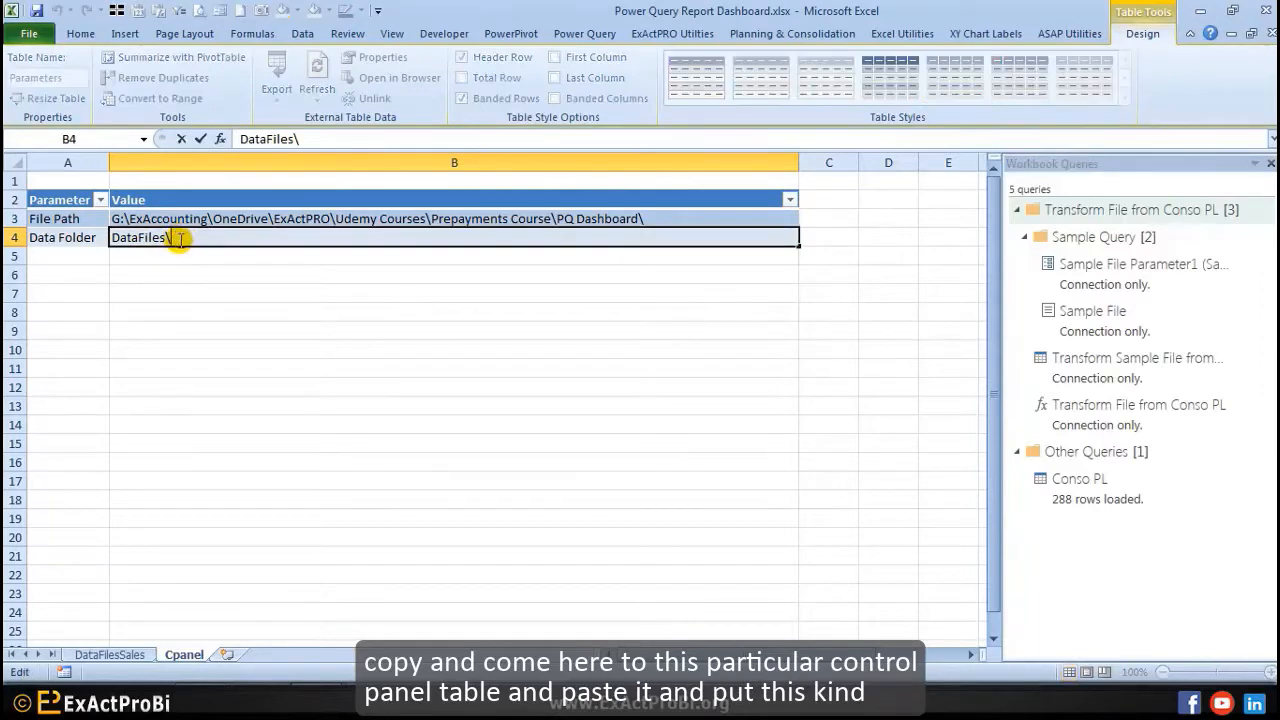
left_click(188, 237)
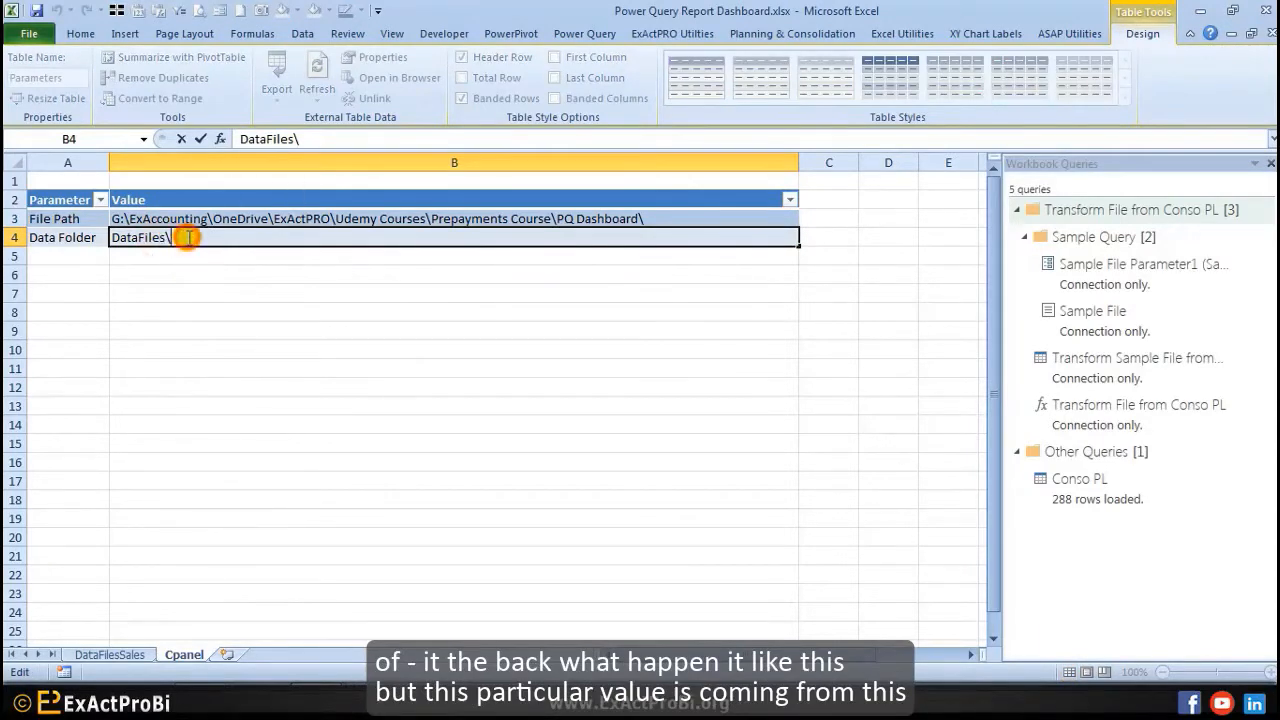
key("Escape")
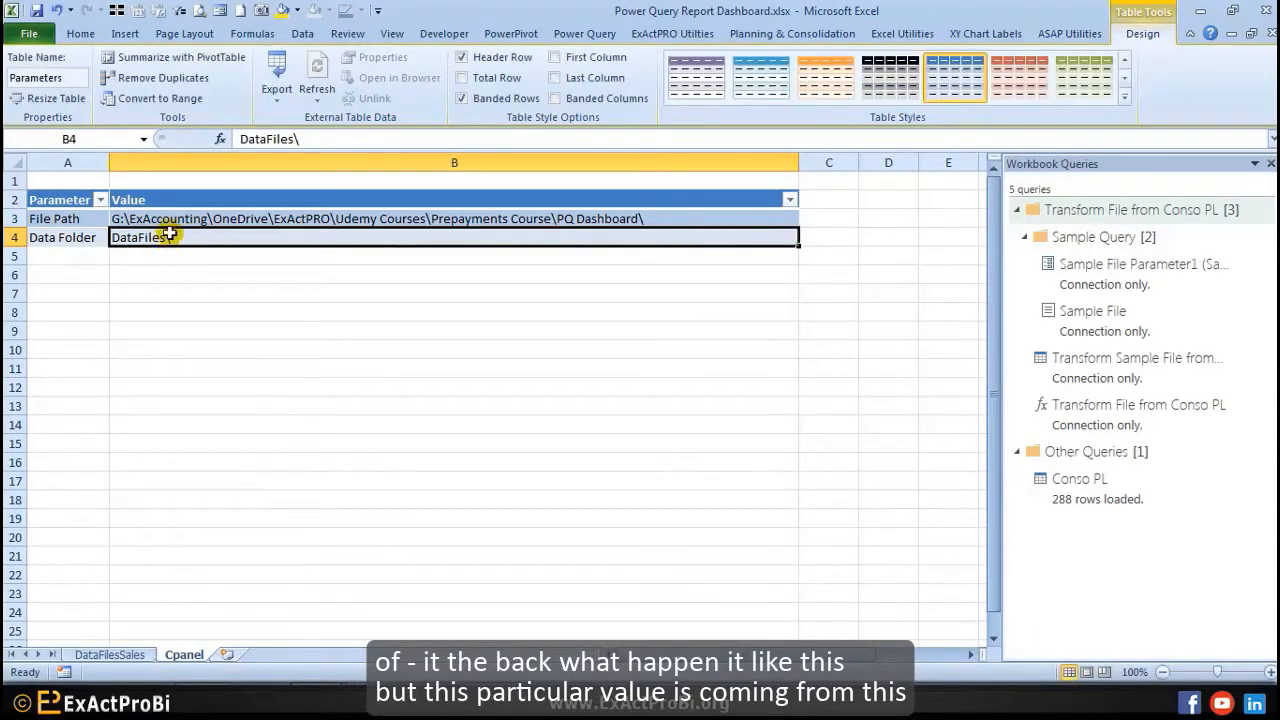
Step: Compare the File Path value in B3 with the PQ Dashboard folder's location in Windows Explorer, and return to the Cpanel sheet
left_click(163, 220)
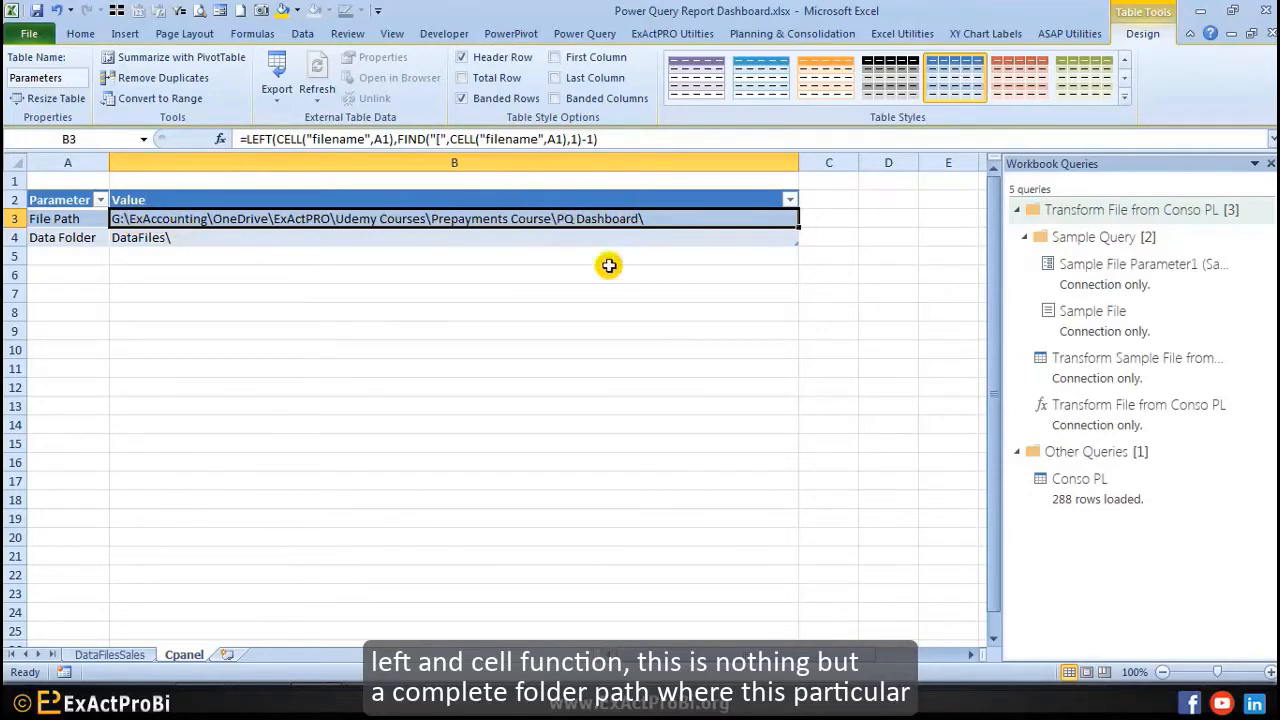
left_click(423, 405)
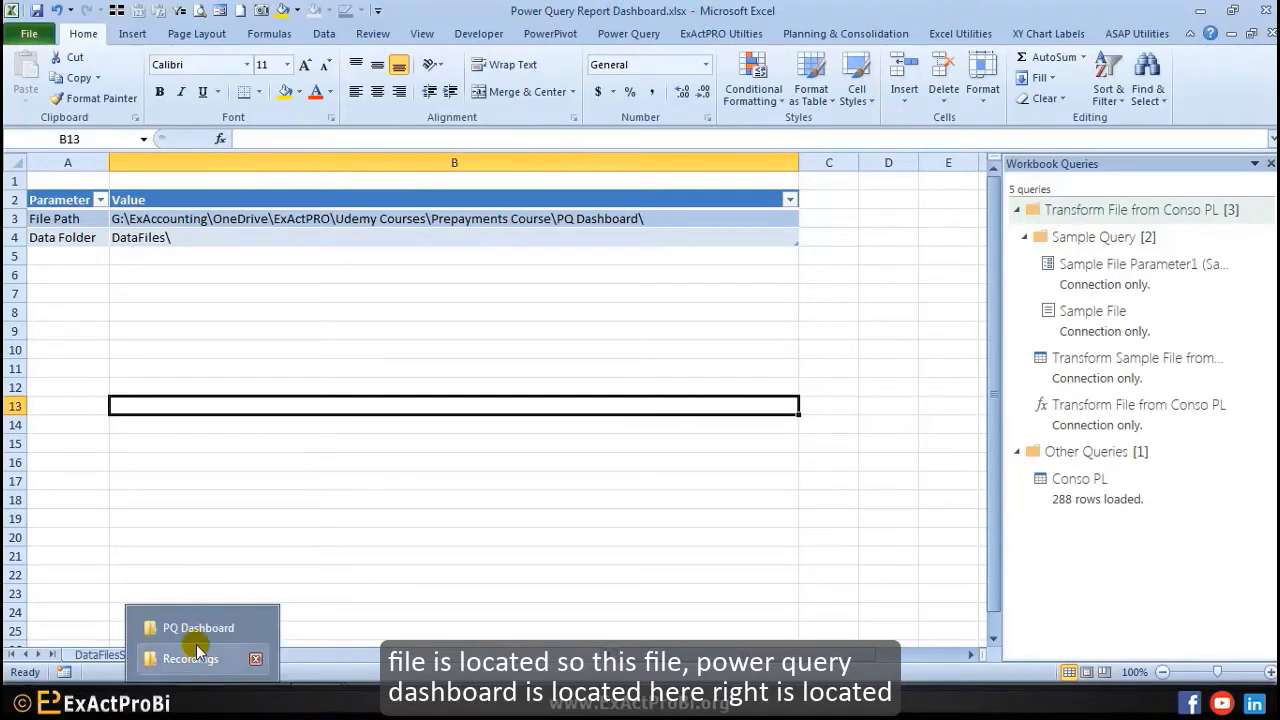
left_click(200, 622)
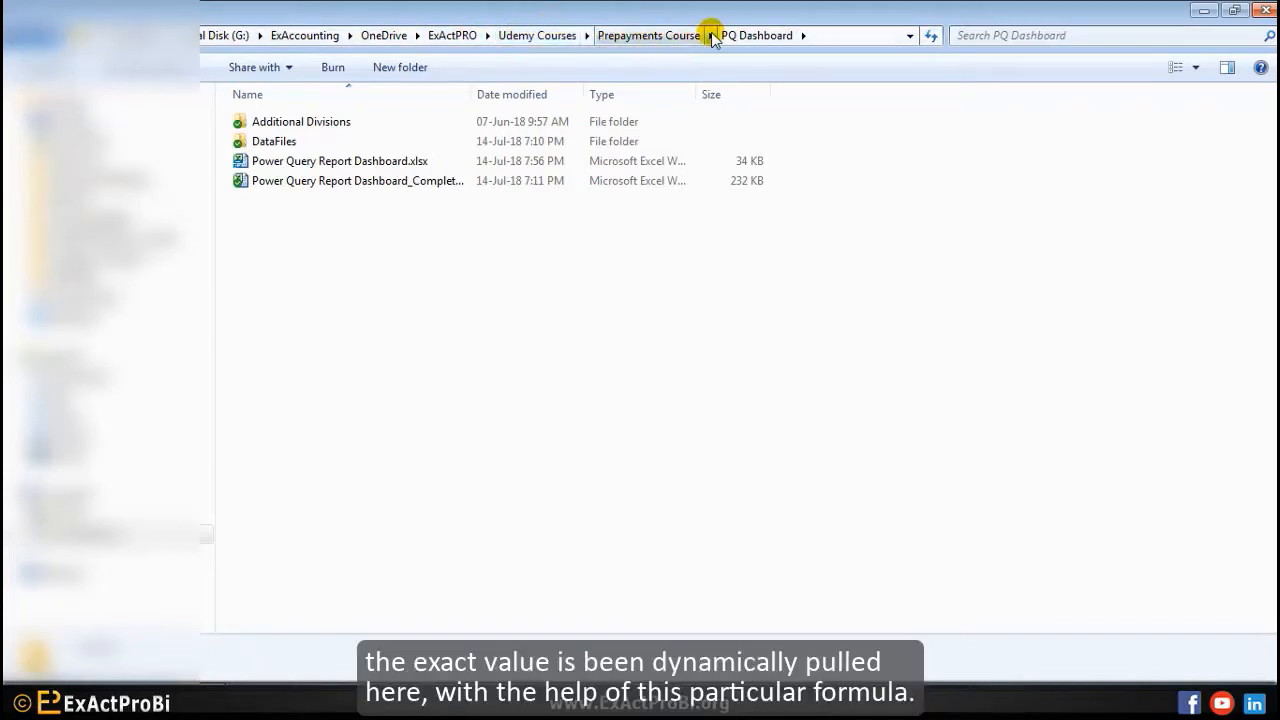
left_click(826, 37)
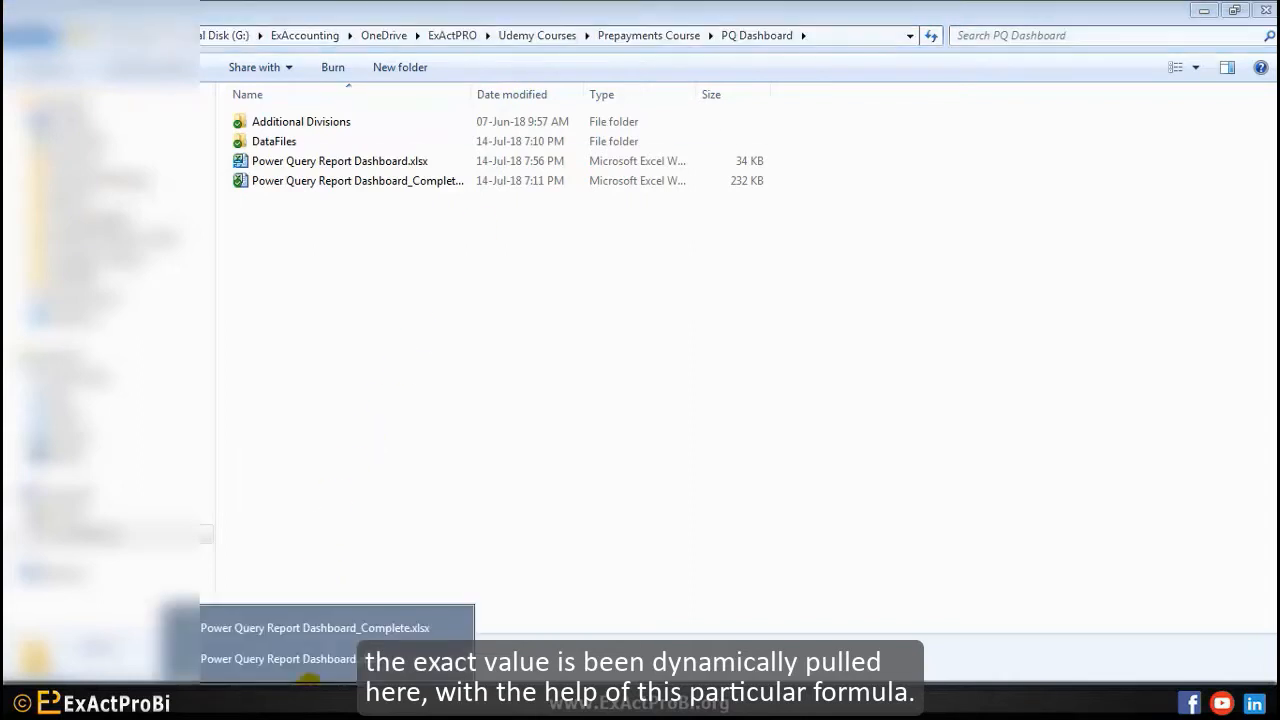
left_click(309, 660)
left_click(193, 218)
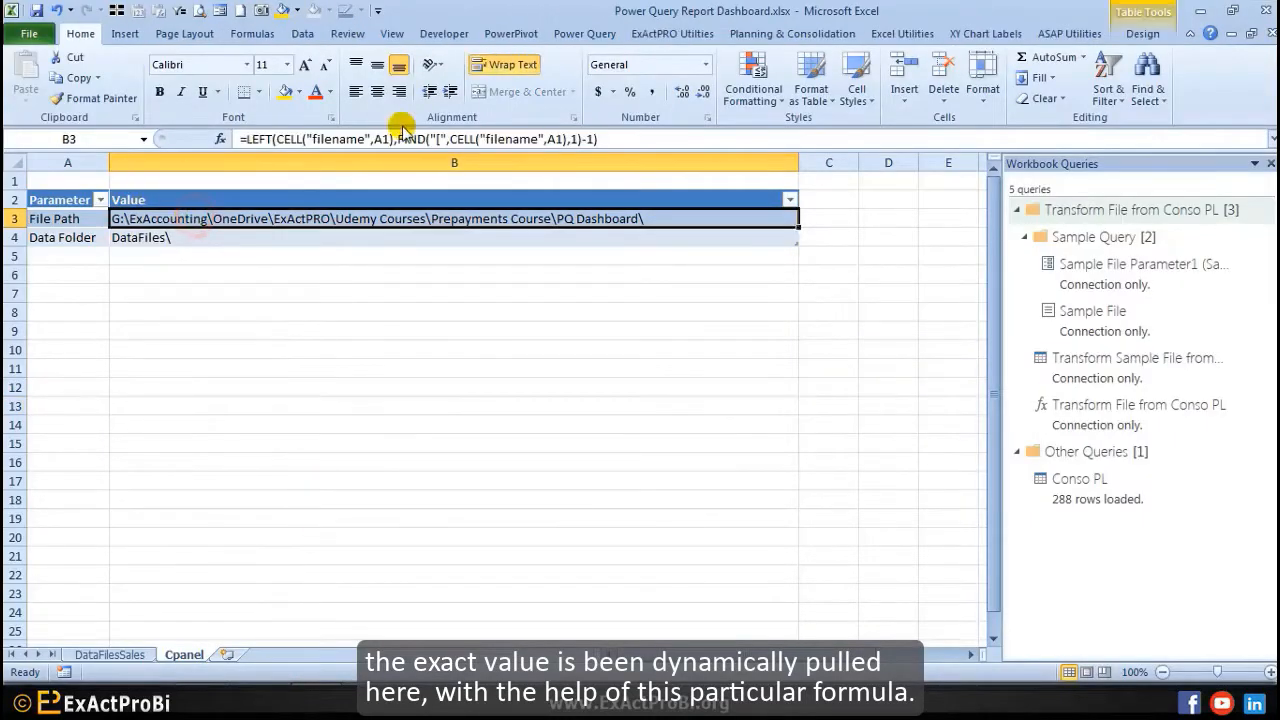
left_click(329, 257)
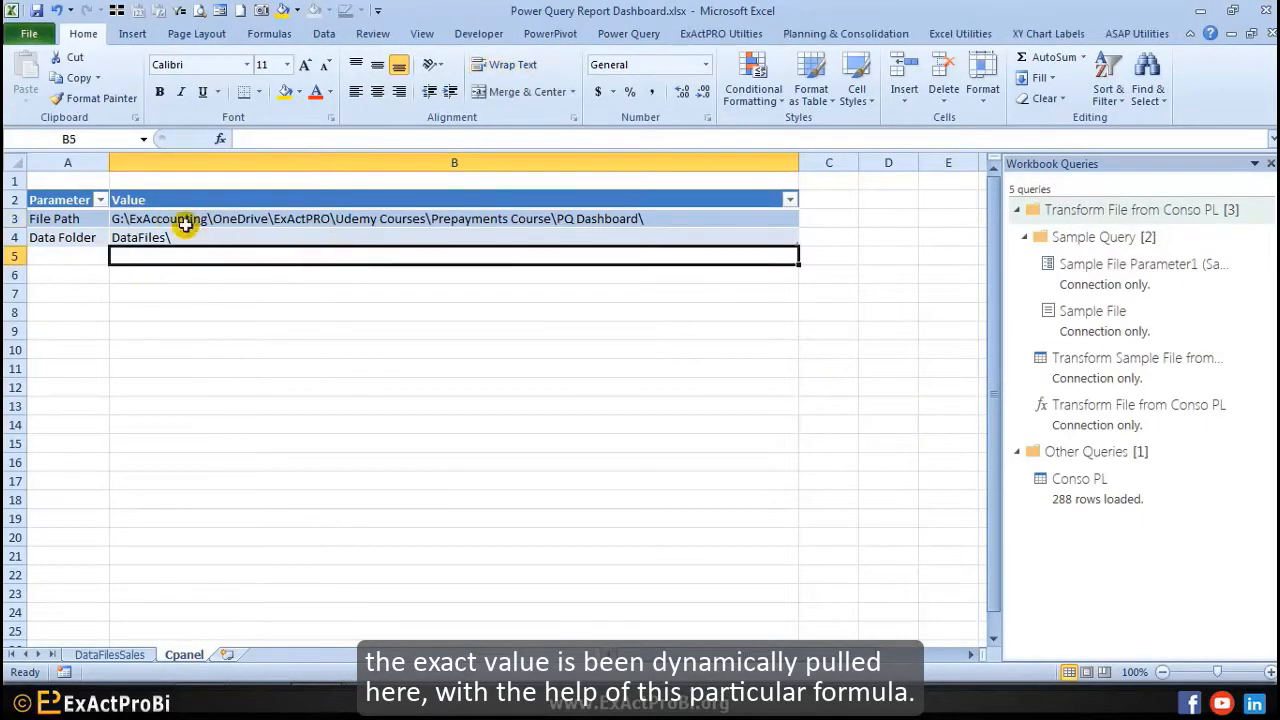
Step: Create a query from the parameter table A2:B4 with From Table/Range and check the query's name
left_click_drag(60, 200, 334, 237)
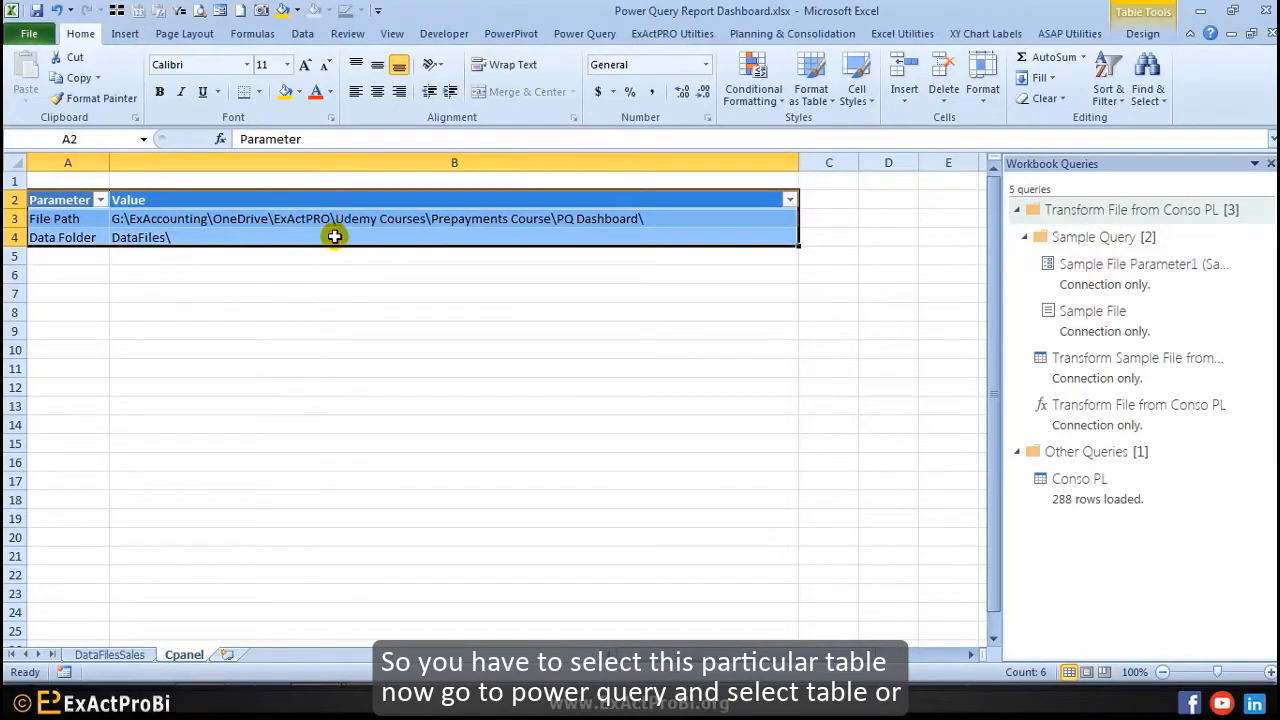
left_click(585, 31)
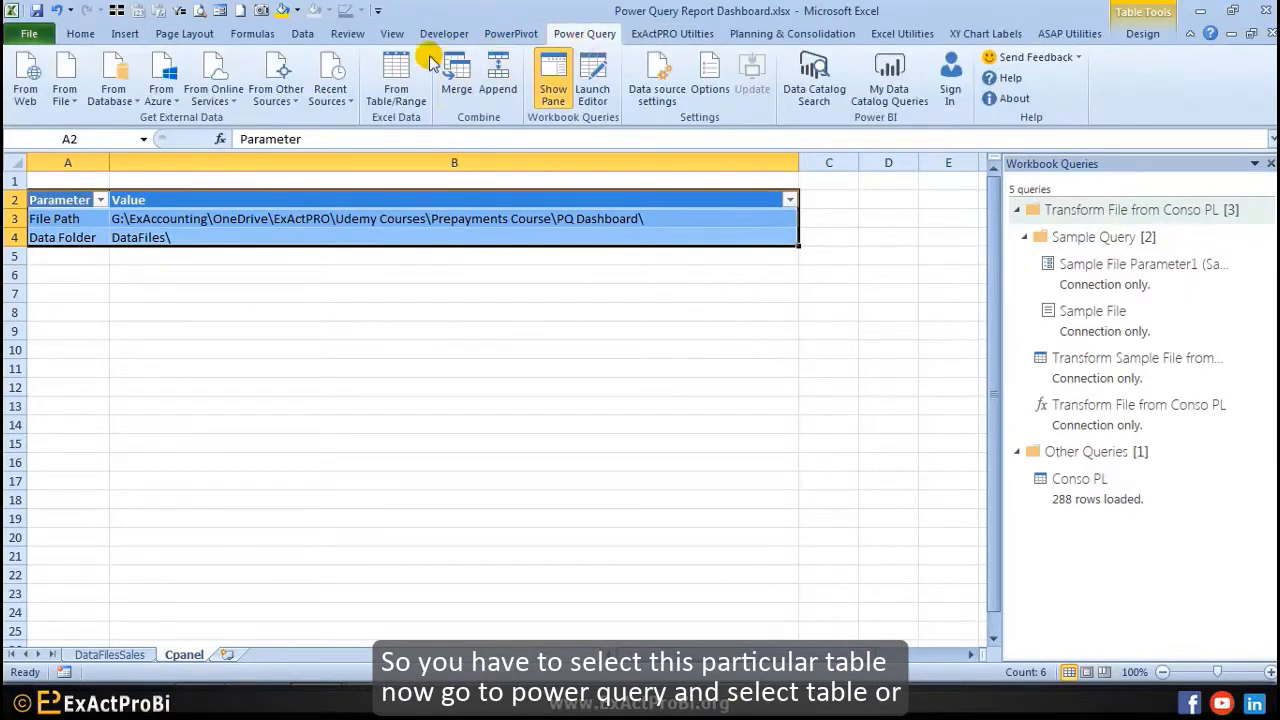
left_click(390, 100)
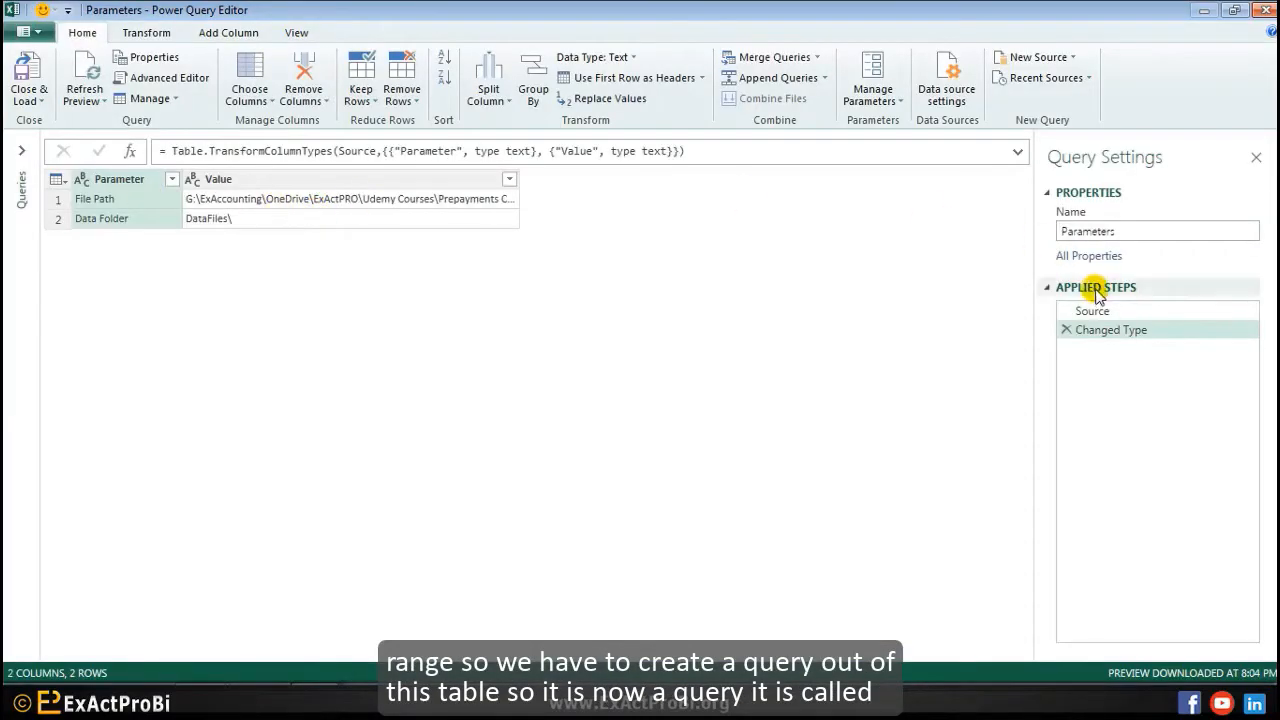
left_click(1126, 231)
left_click(288, 343)
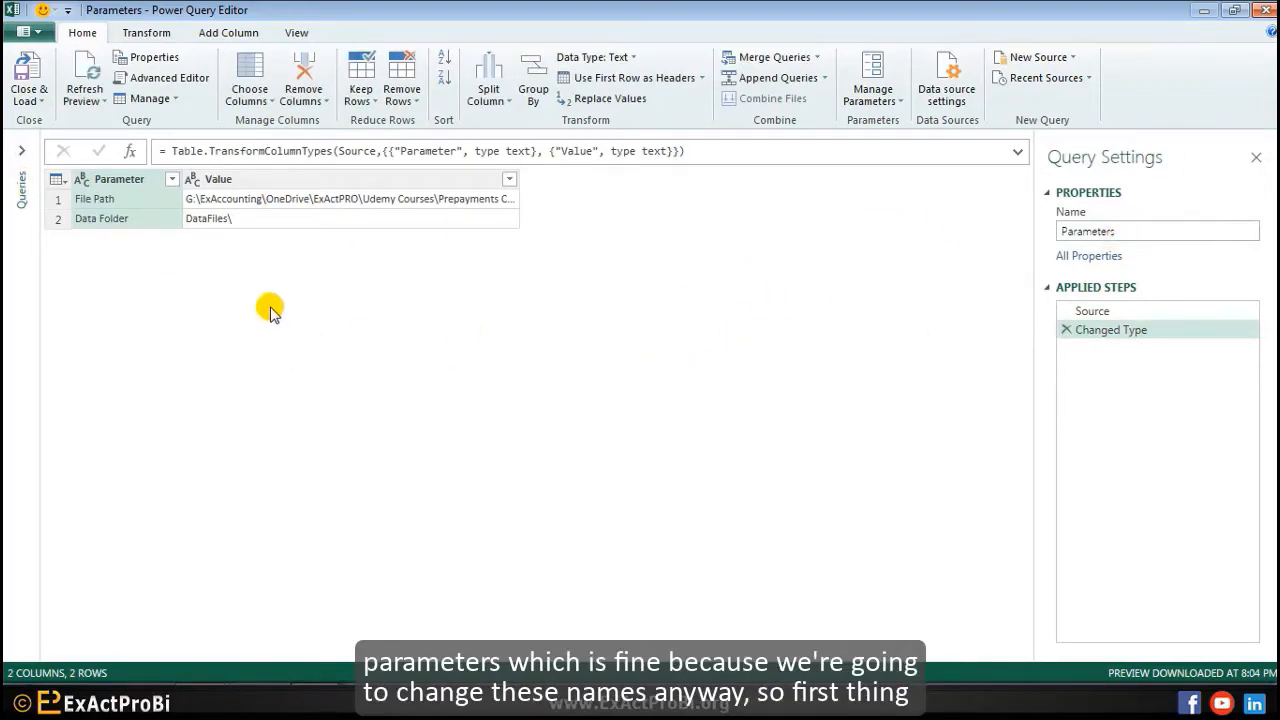
Step: Filter the Parameter column to File Path only and drill down into the remaining row's Value cell
left_click(171, 180)
left_click(211, 379)
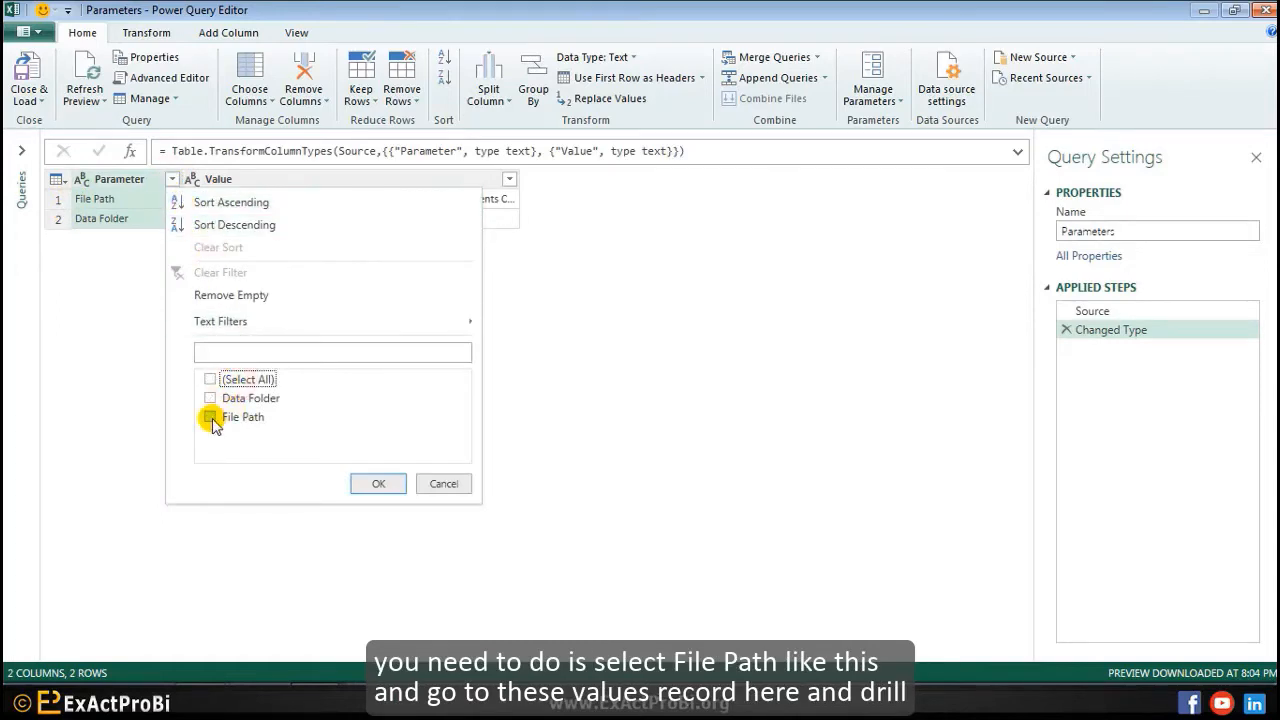
left_click(210, 417)
left_click(376, 484)
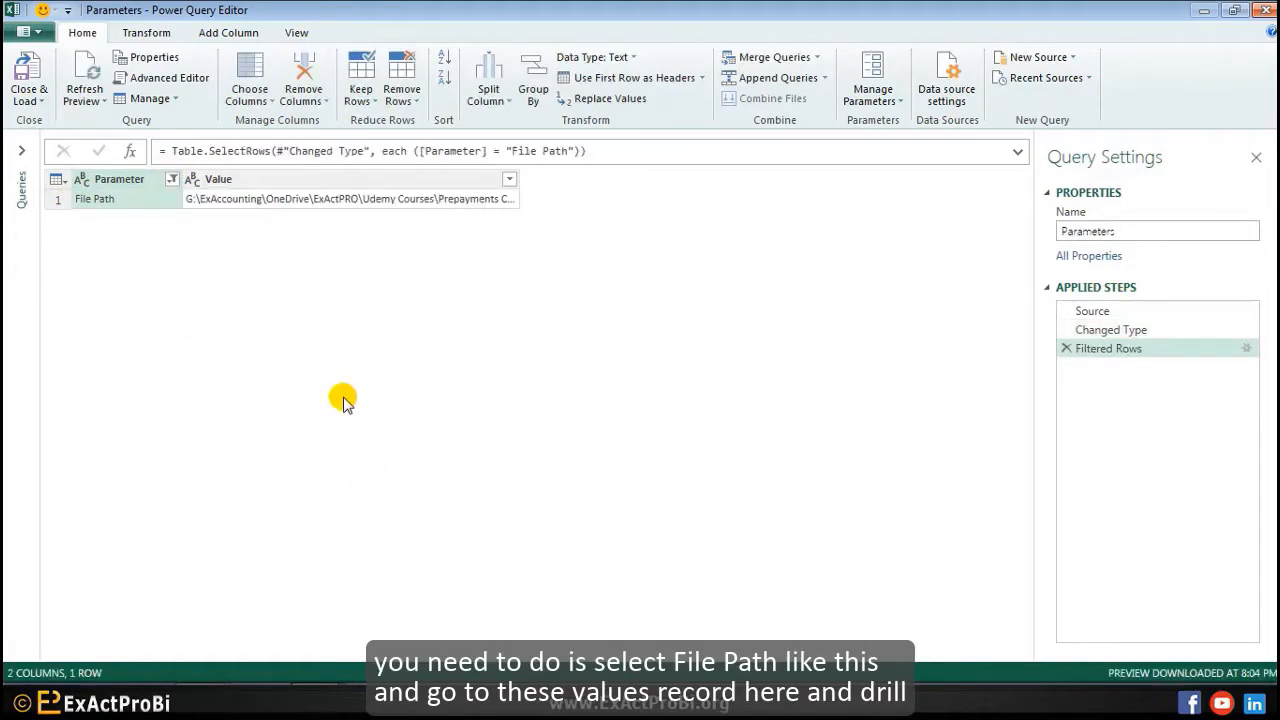
left_click(228, 200)
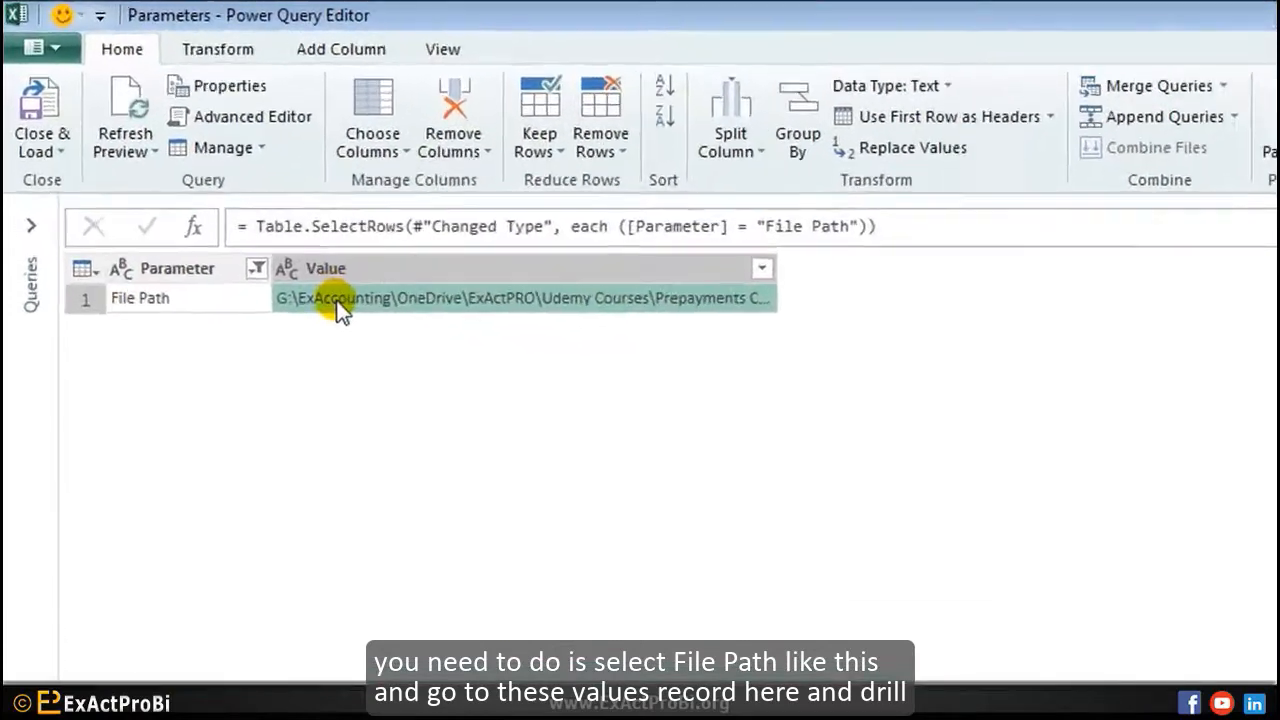
right_click(400, 355)
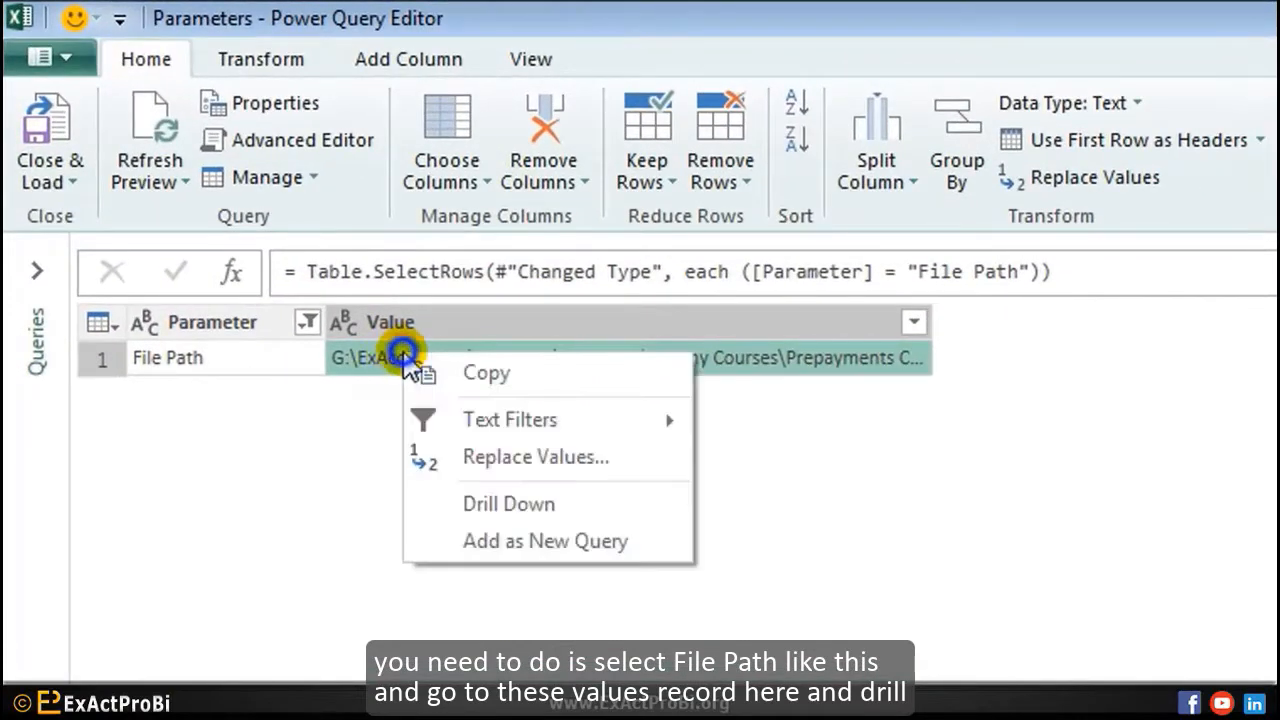
left_click(483, 505)
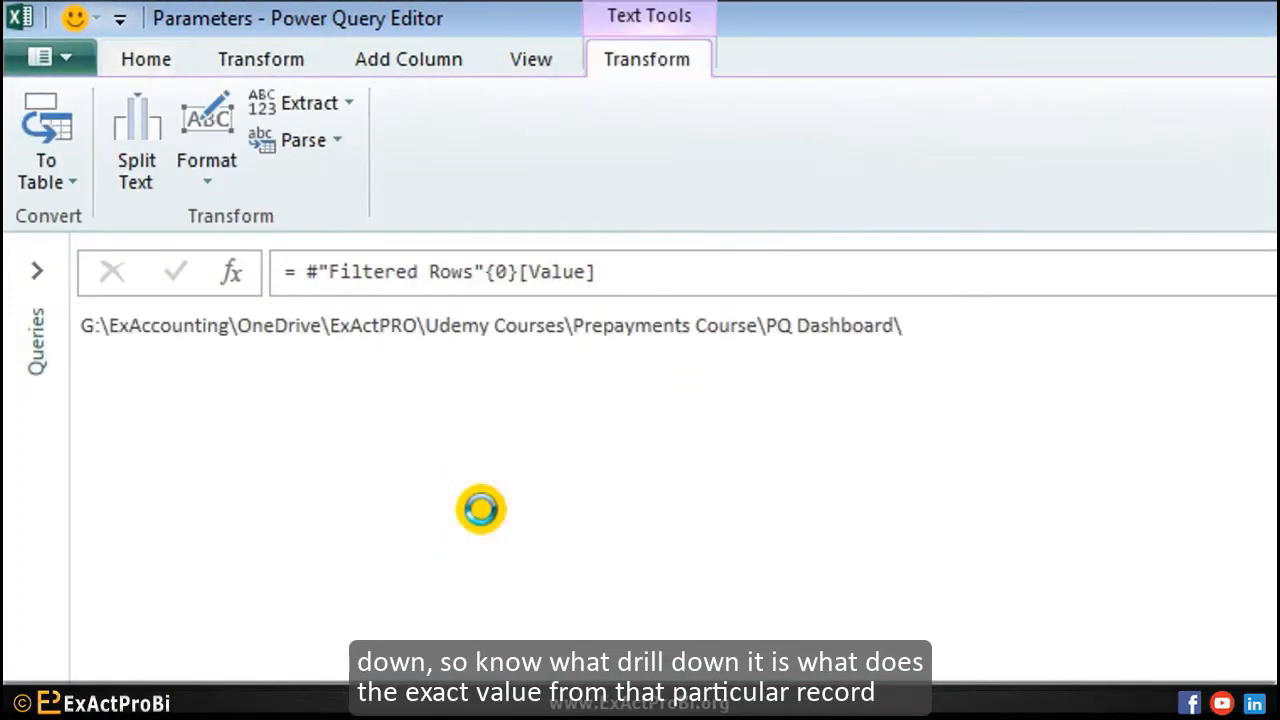
Step: Examine the drilled-down folder path and rename the Parameters query as FilePath
triple_click(80, 335)
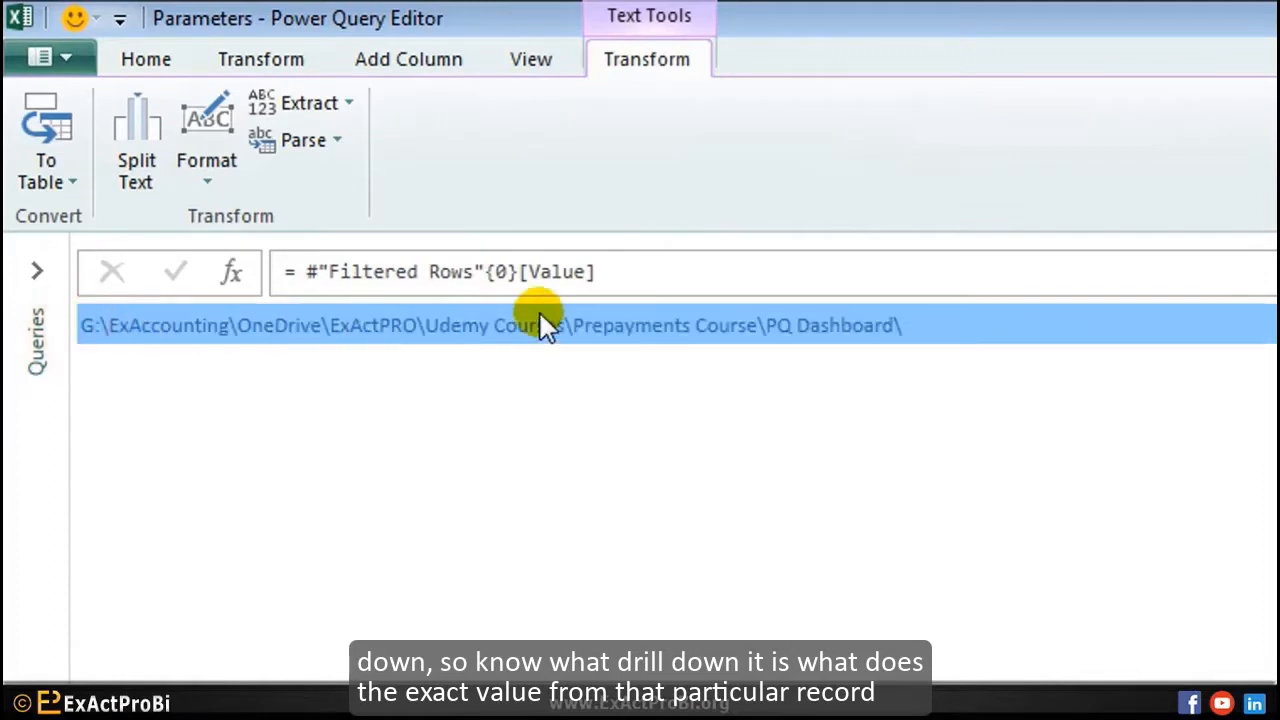
left_click_drag(912, 328, 85, 330)
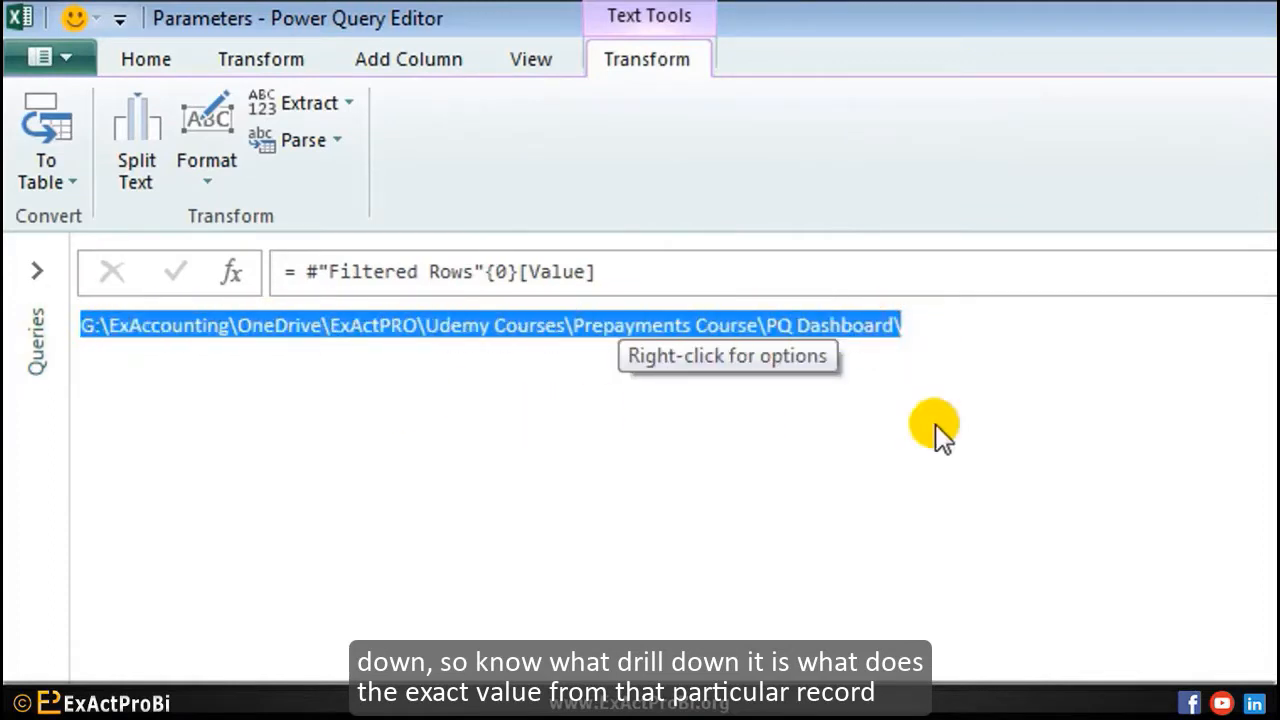
left_click(36, 368)
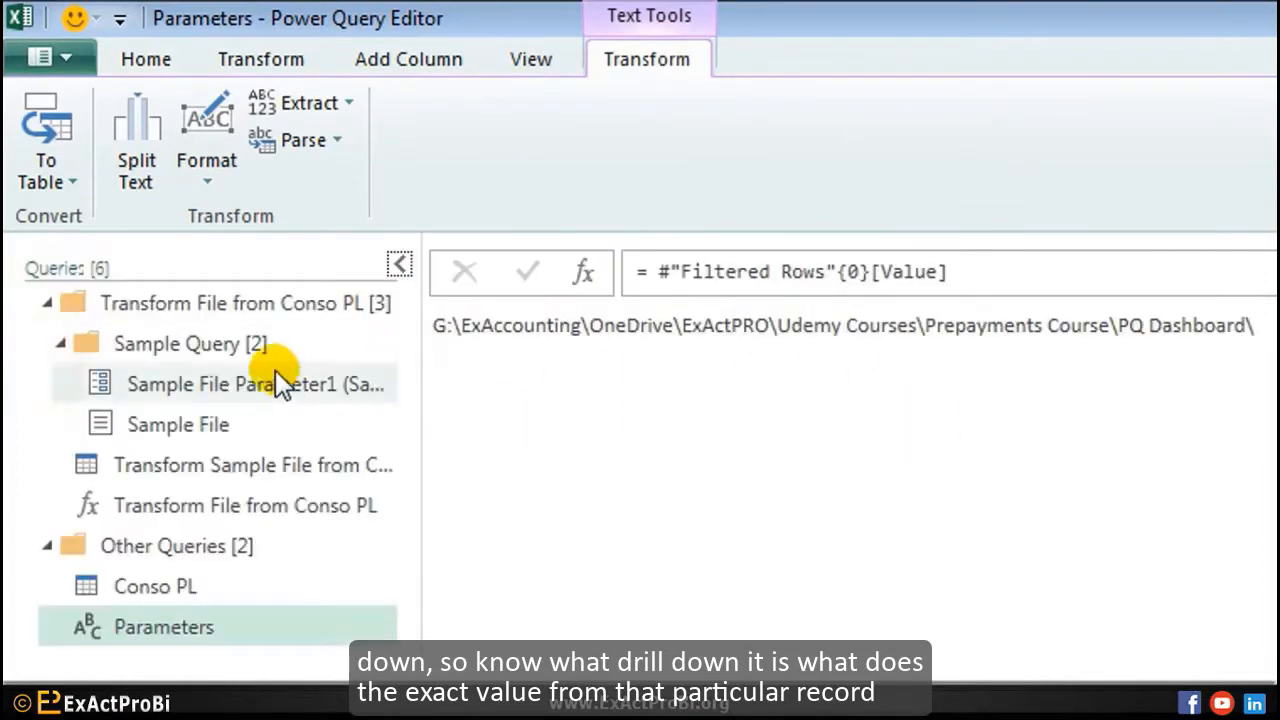
double_click(170, 628)
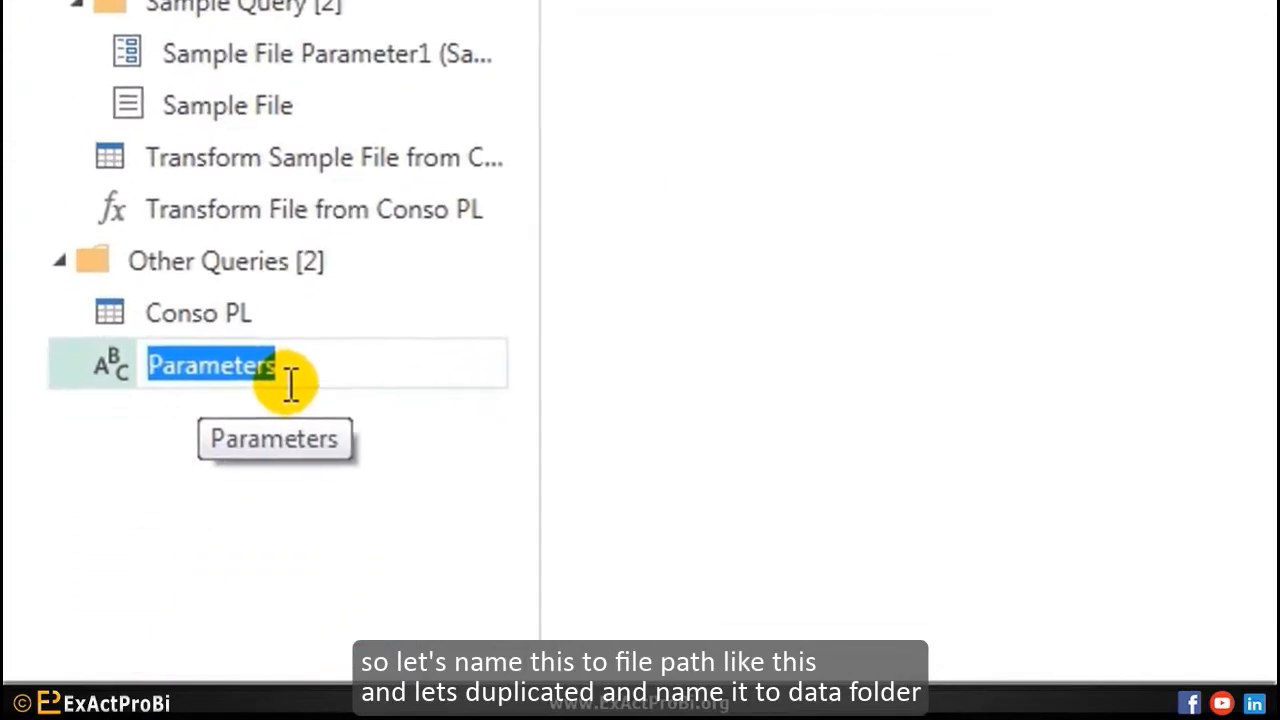
type("FilePath")
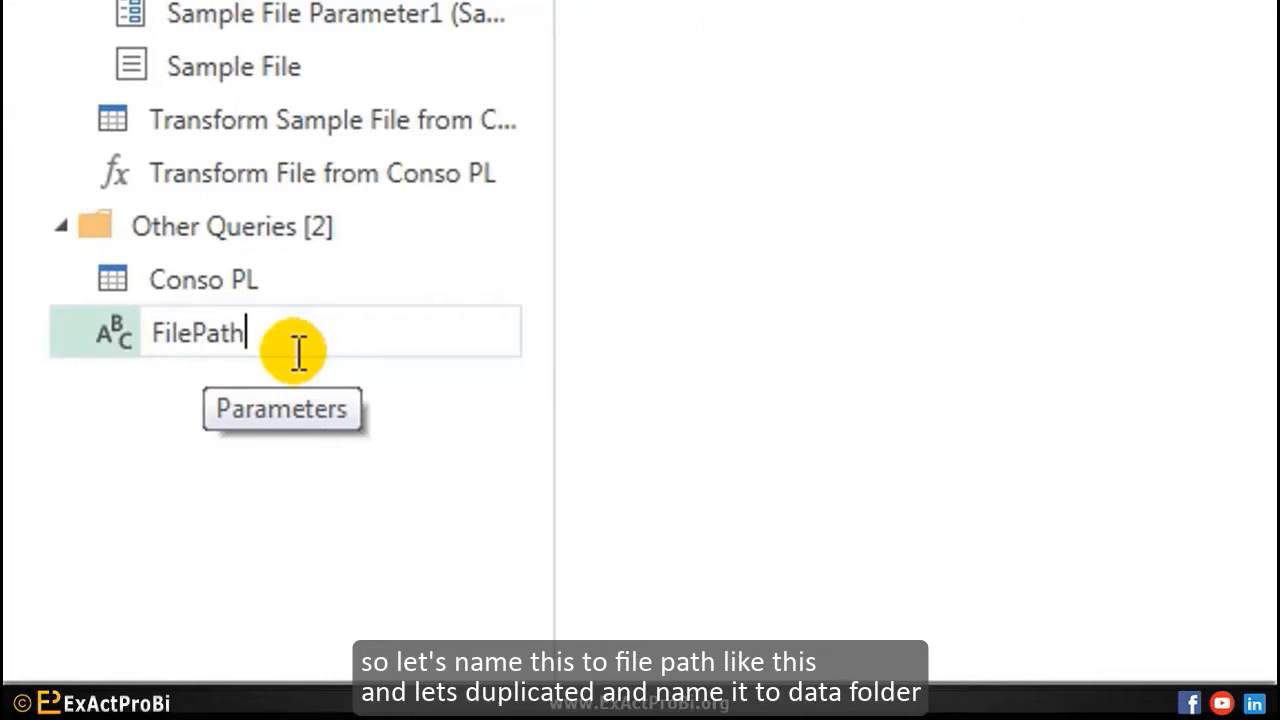
key("Return")
Step: Duplicate the FilePath query and rename the copy as DataFolder
right_click(297, 348)
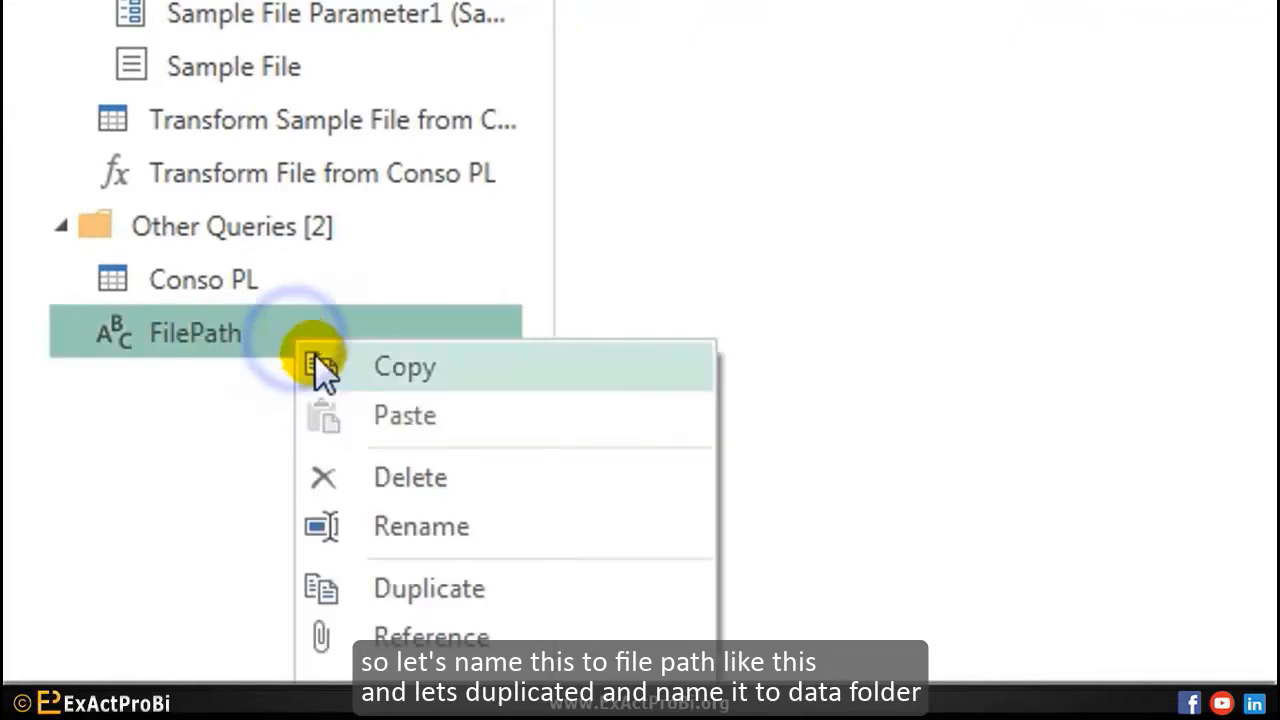
left_click(382, 588)
double_click(236, 388)
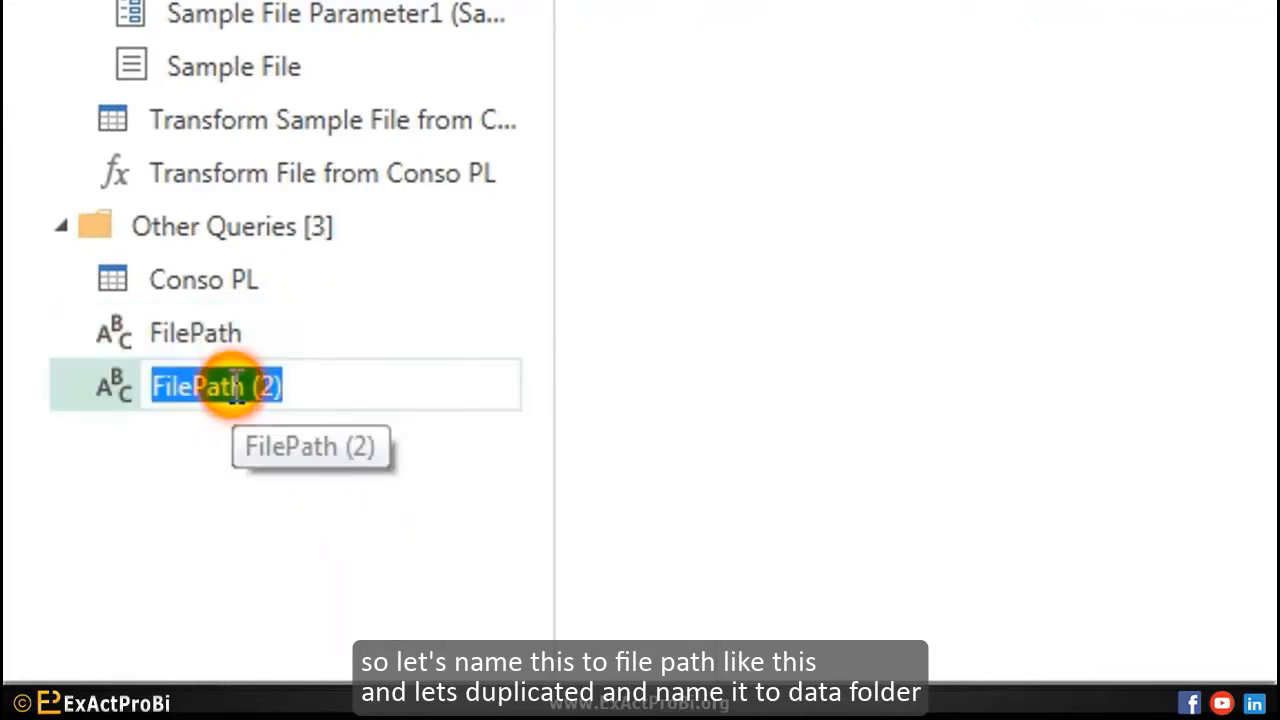
type("DataFolder")
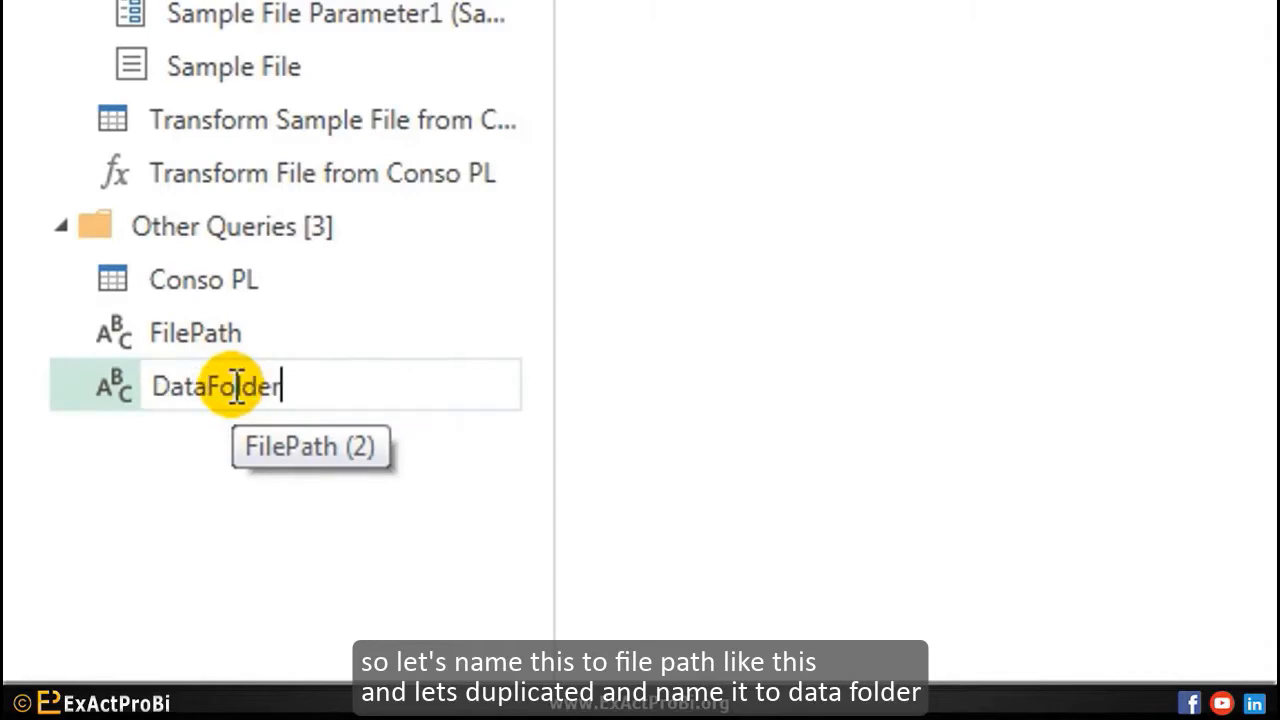
key("Return")
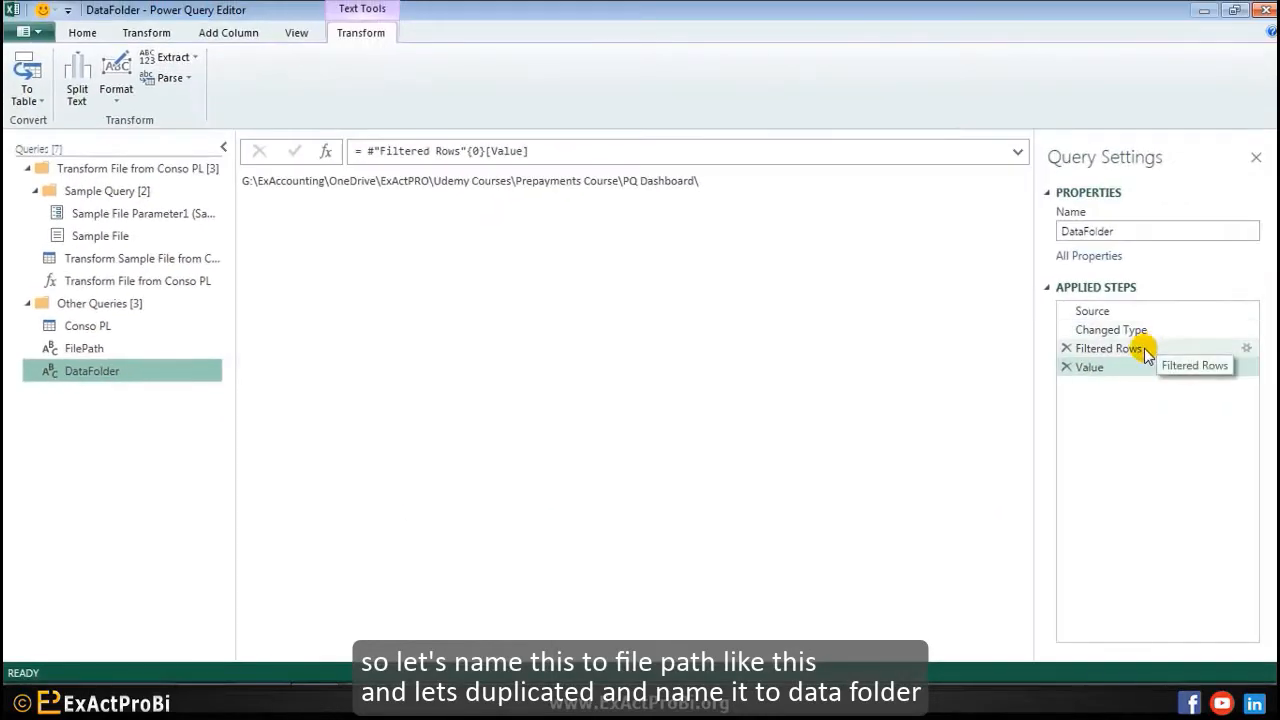
Step: Change the DataFolder query's Filtered Rows step to keep rows where Parameter equals Data Folder, and show its Value result
left_click(1160, 348)
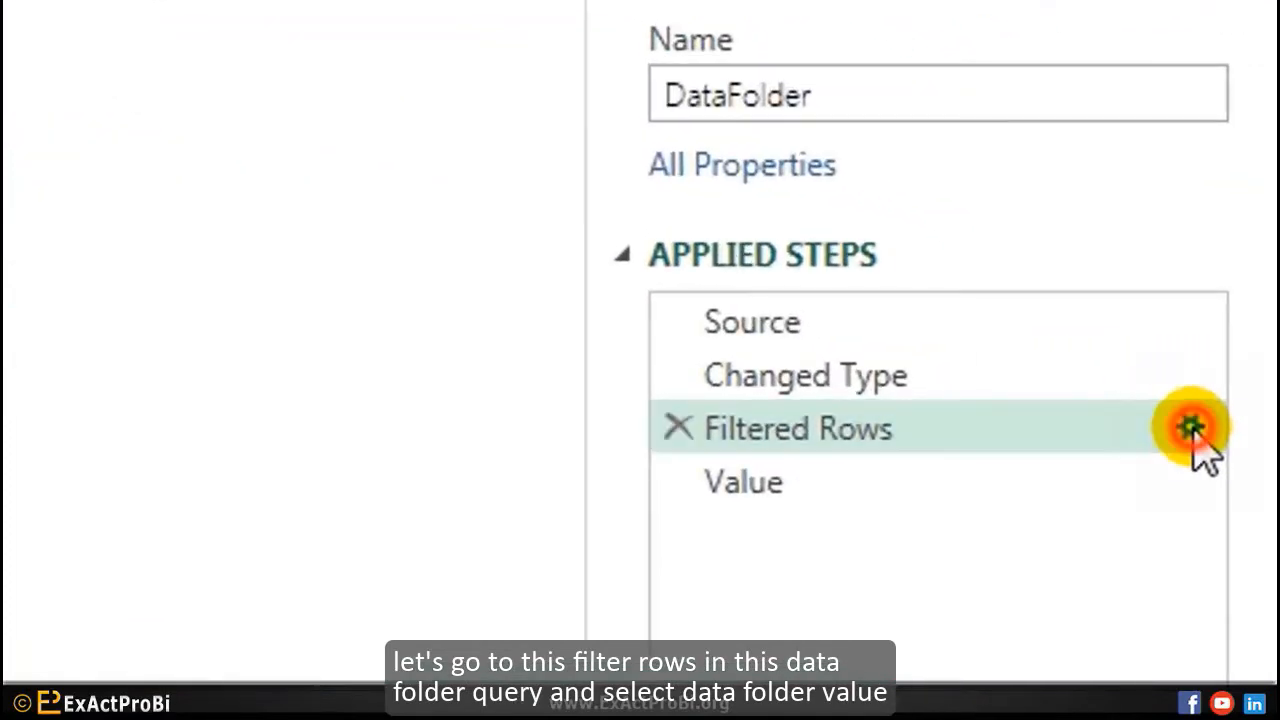
left_click(1198, 416)
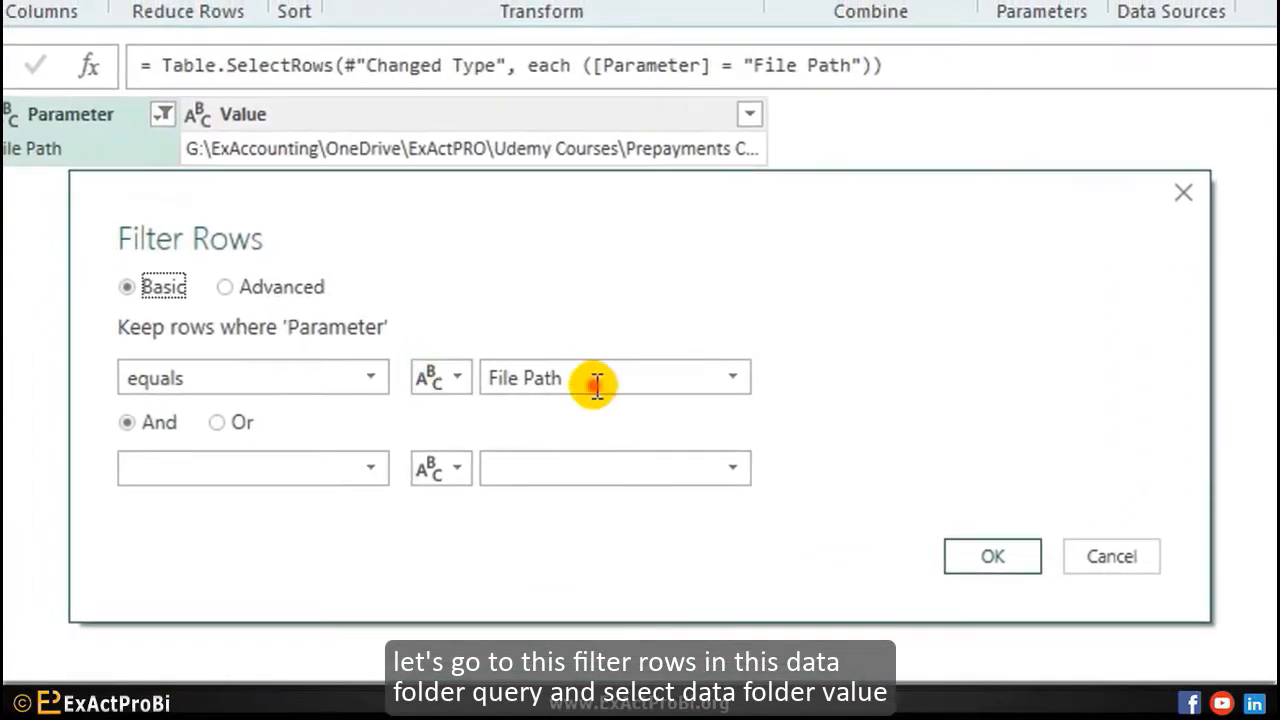
left_click(644, 377)
left_click(620, 432)
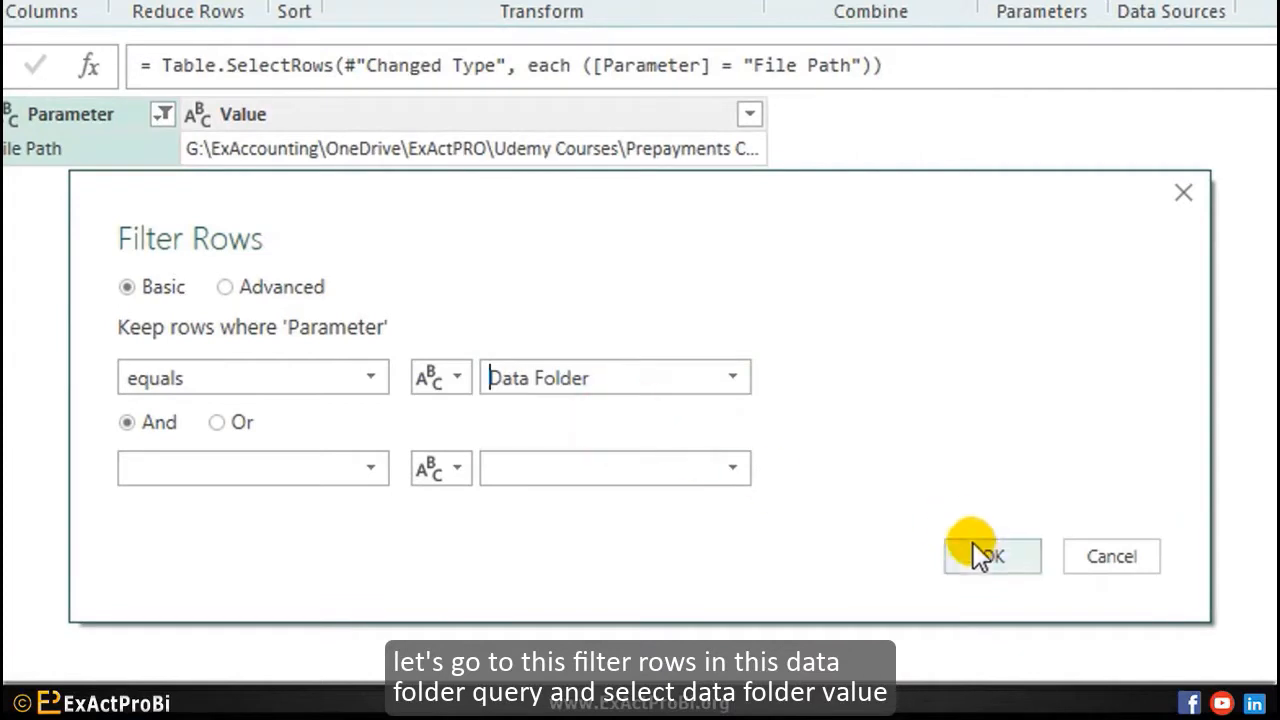
left_click(980, 550)
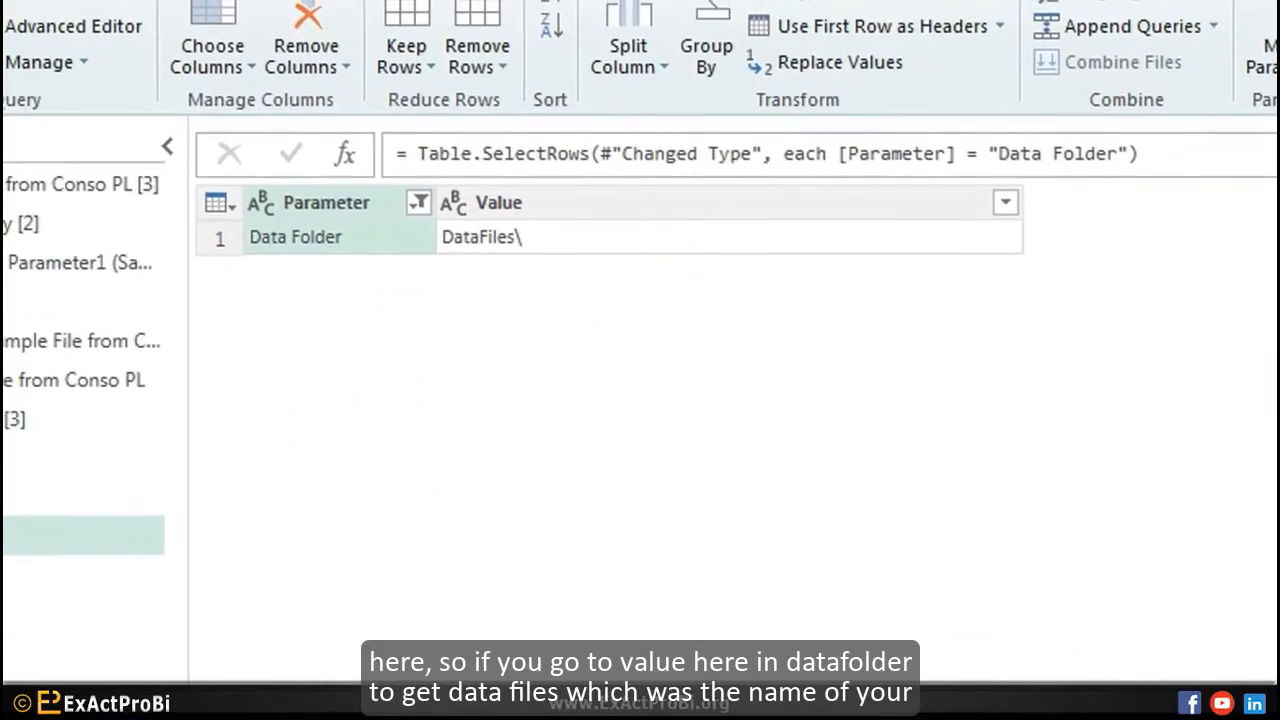
right_click(481, 237)
left_click(530, 440)
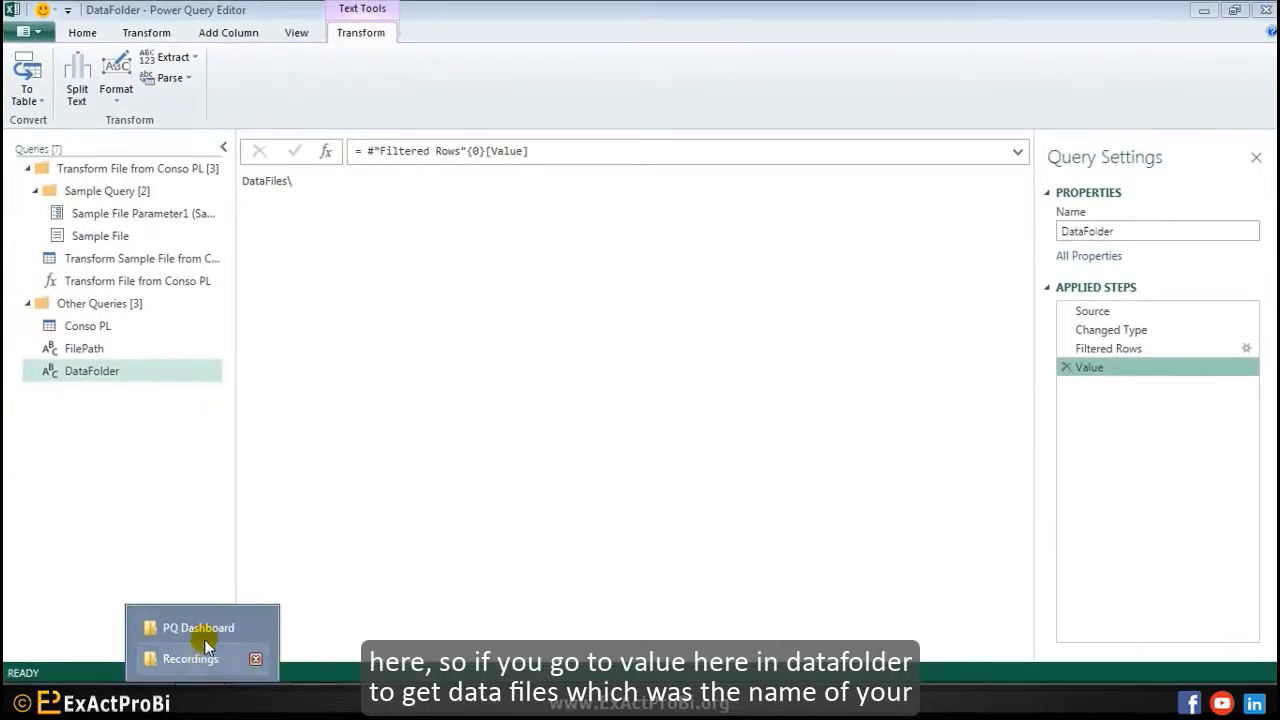
Step: Check the DataFiles folder and its contents in Windows Explorer, then return to the Power Query Editor and view the FilePath query
left_click(199, 629)
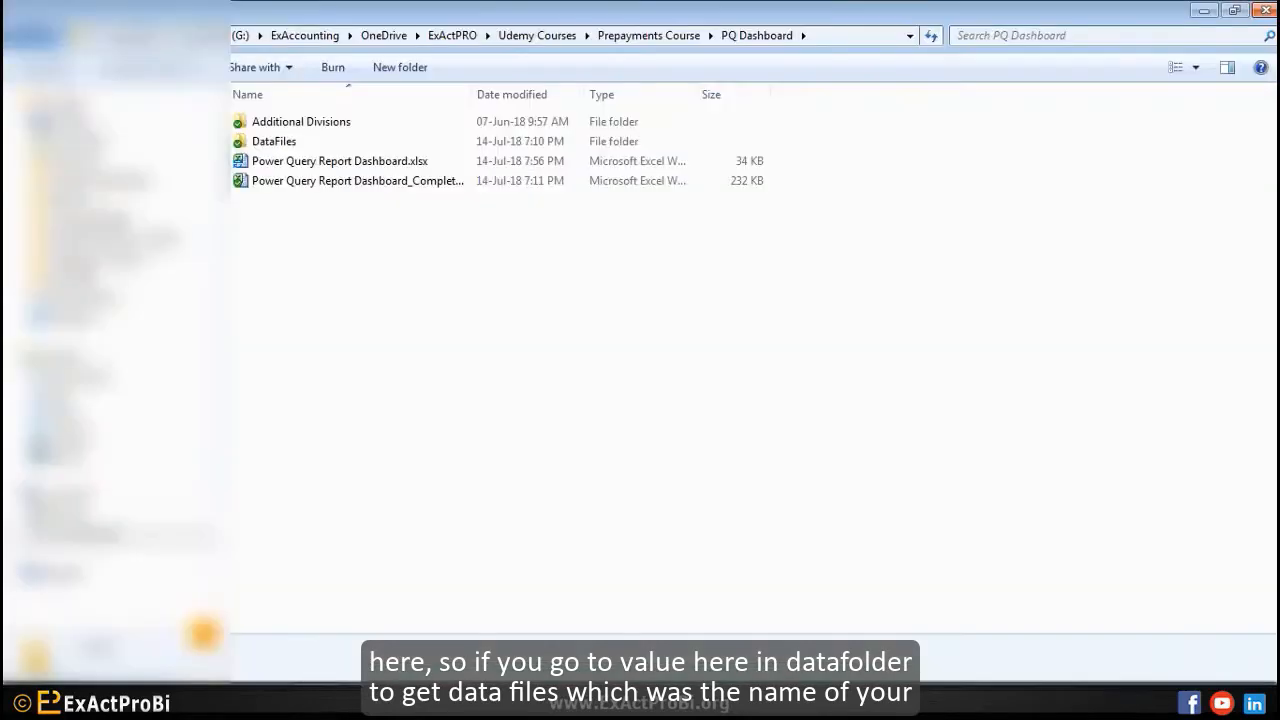
double_click(262, 161)
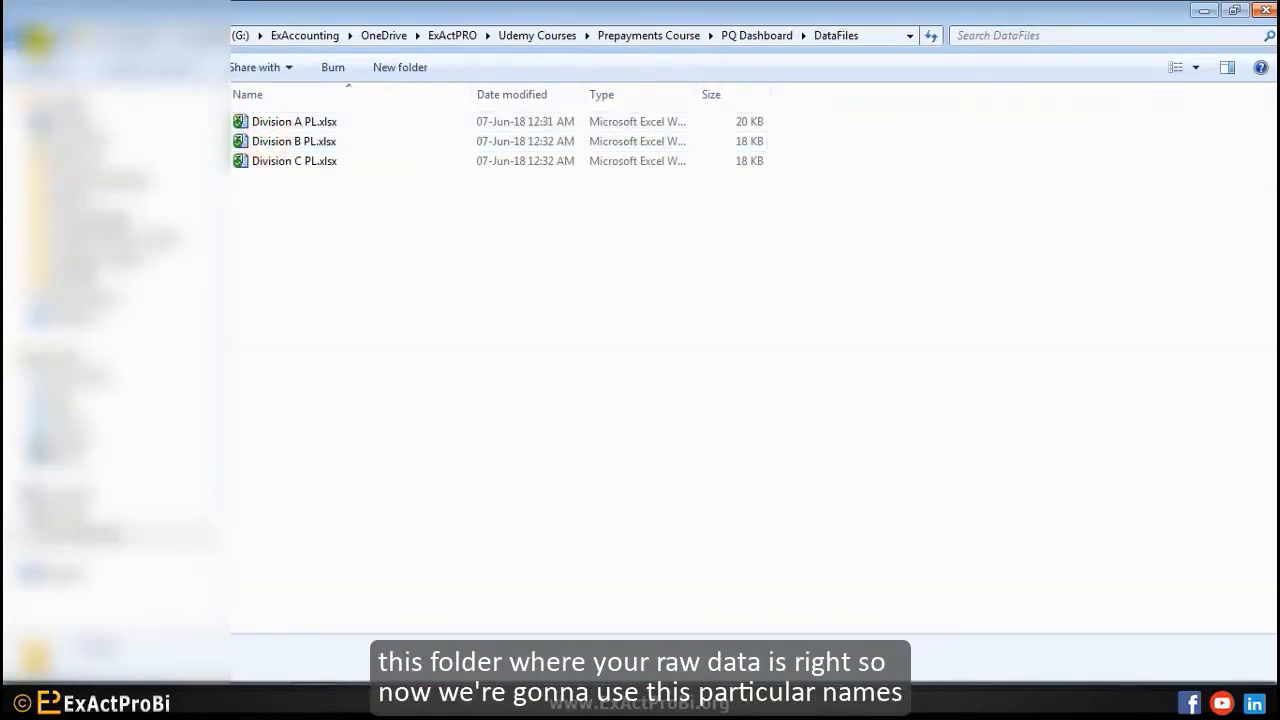
left_click(14, 34)
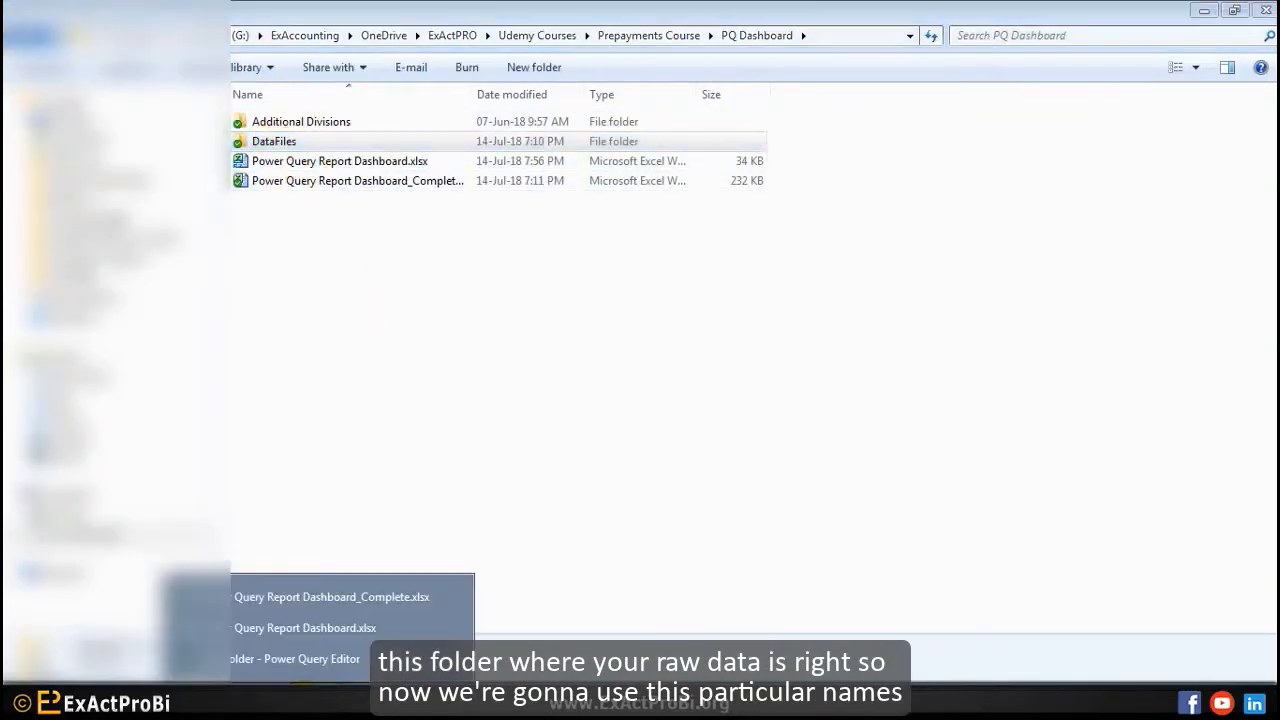
left_click(306, 657)
left_click(101, 347)
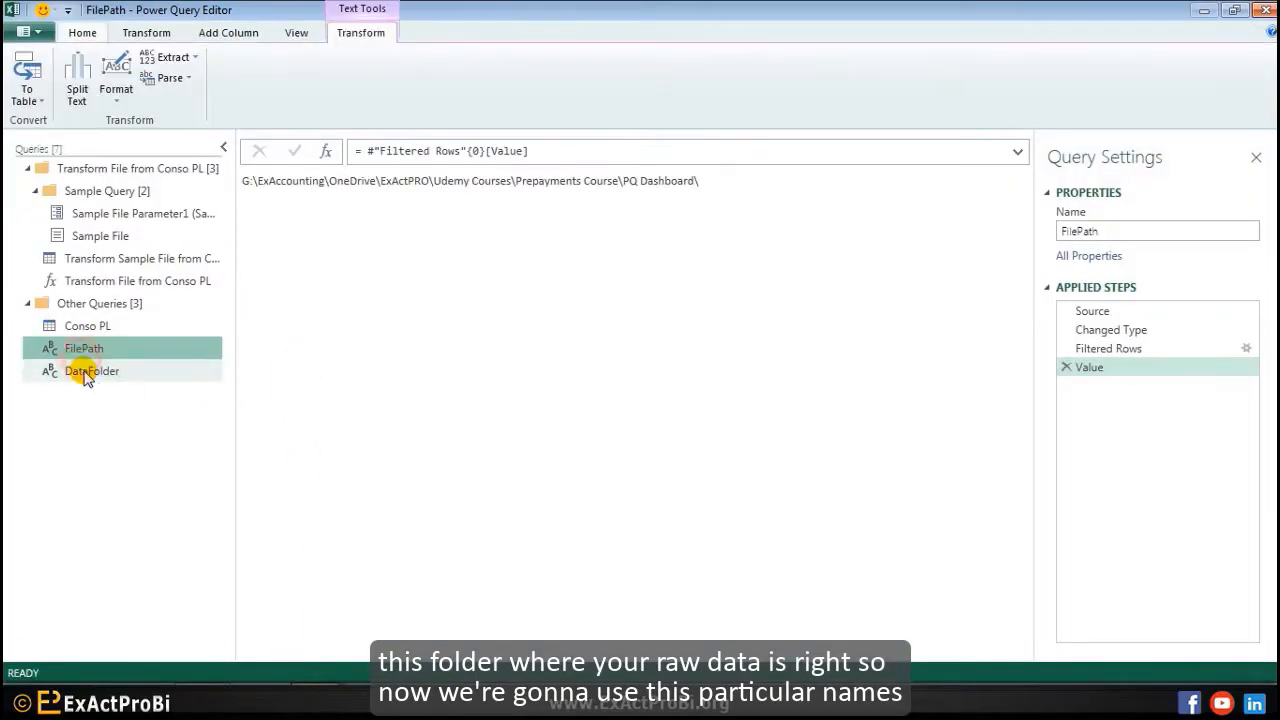
Step: Compare the values held by the FilePath and DataFolder queries
left_click(80, 372)
left_click(80, 346)
left_click(80, 374)
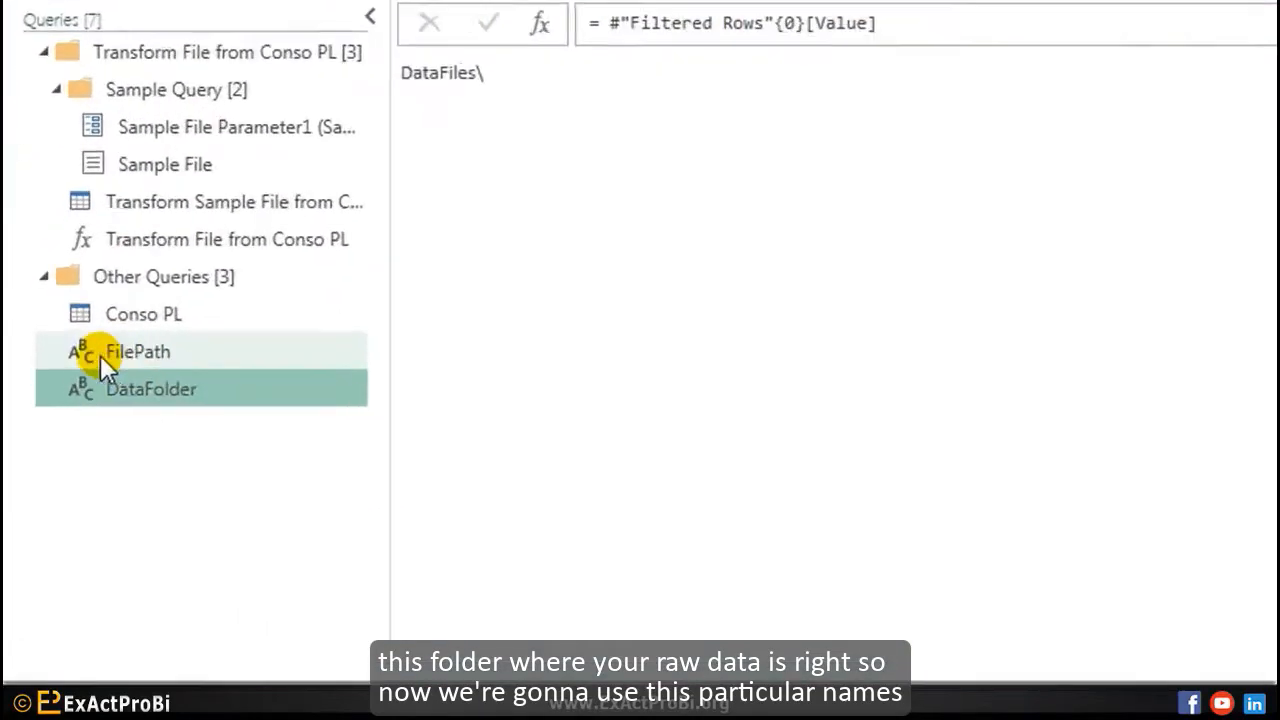
left_click(70, 349)
left_click(81, 375)
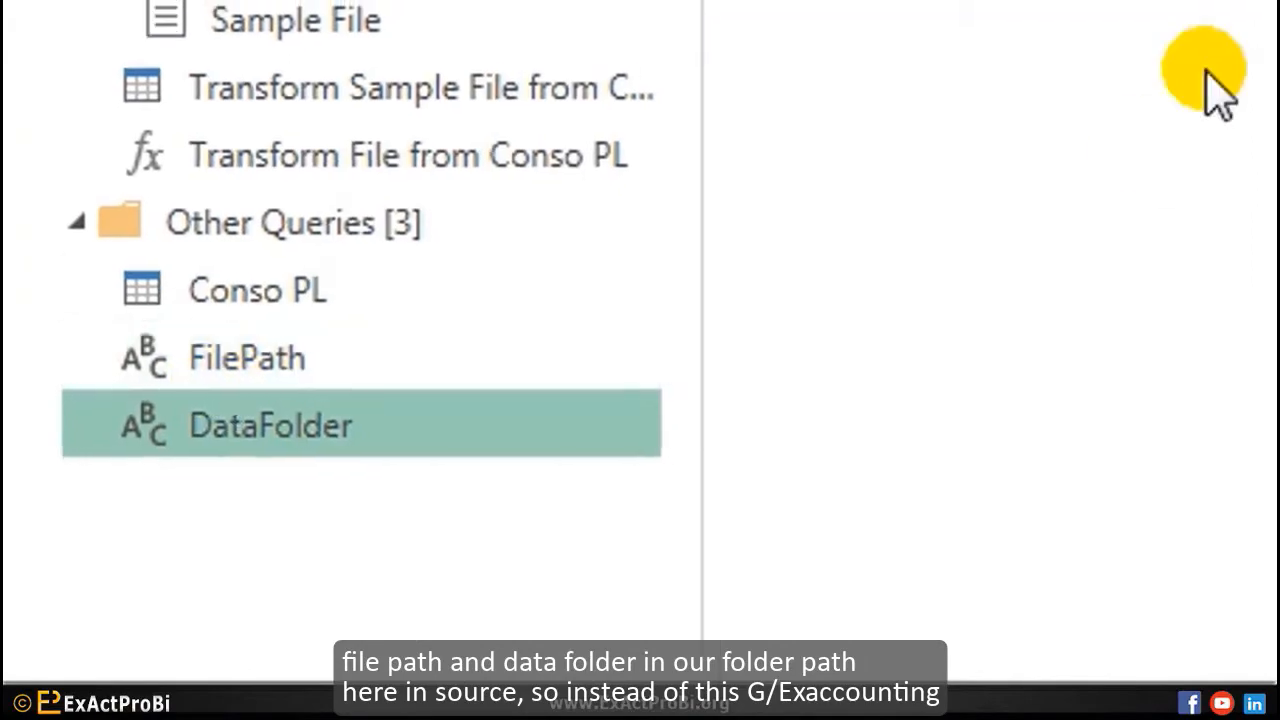
Step: Replace the hard-coded folder path in the Conso PL query's Source step with FilePath&DataFolder
left_click(261, 300)
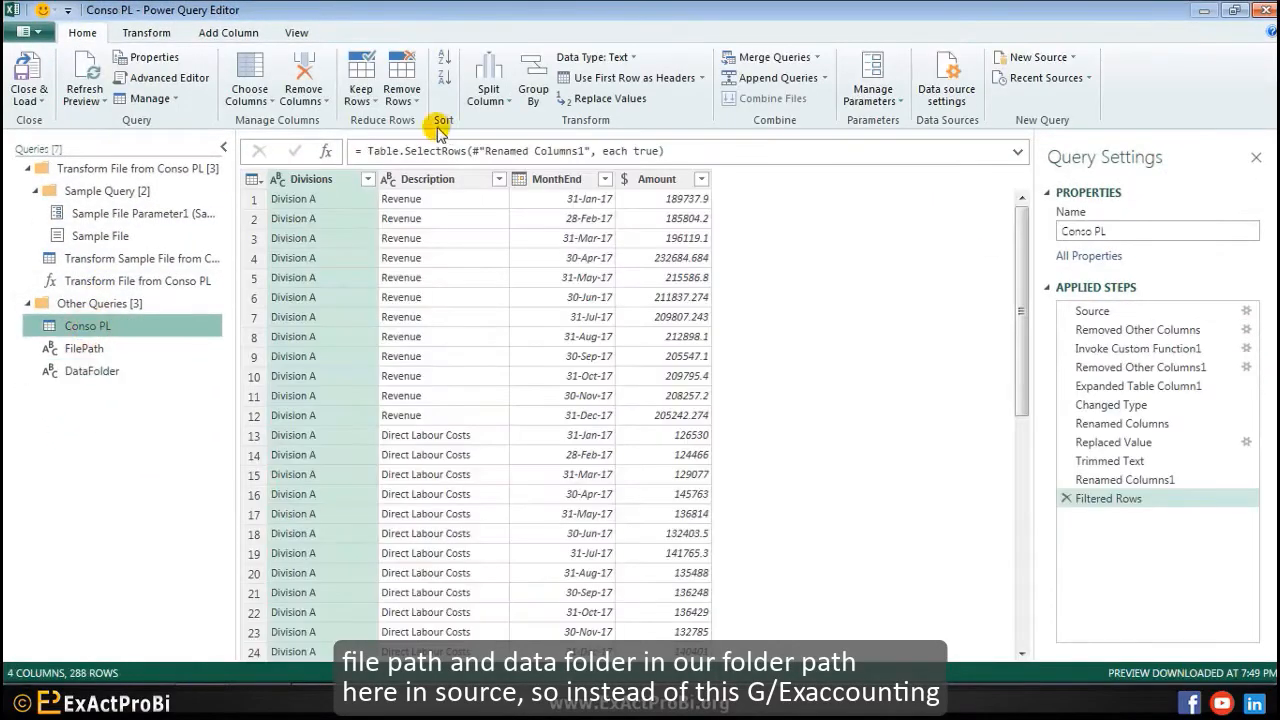
left_click(1090, 311)
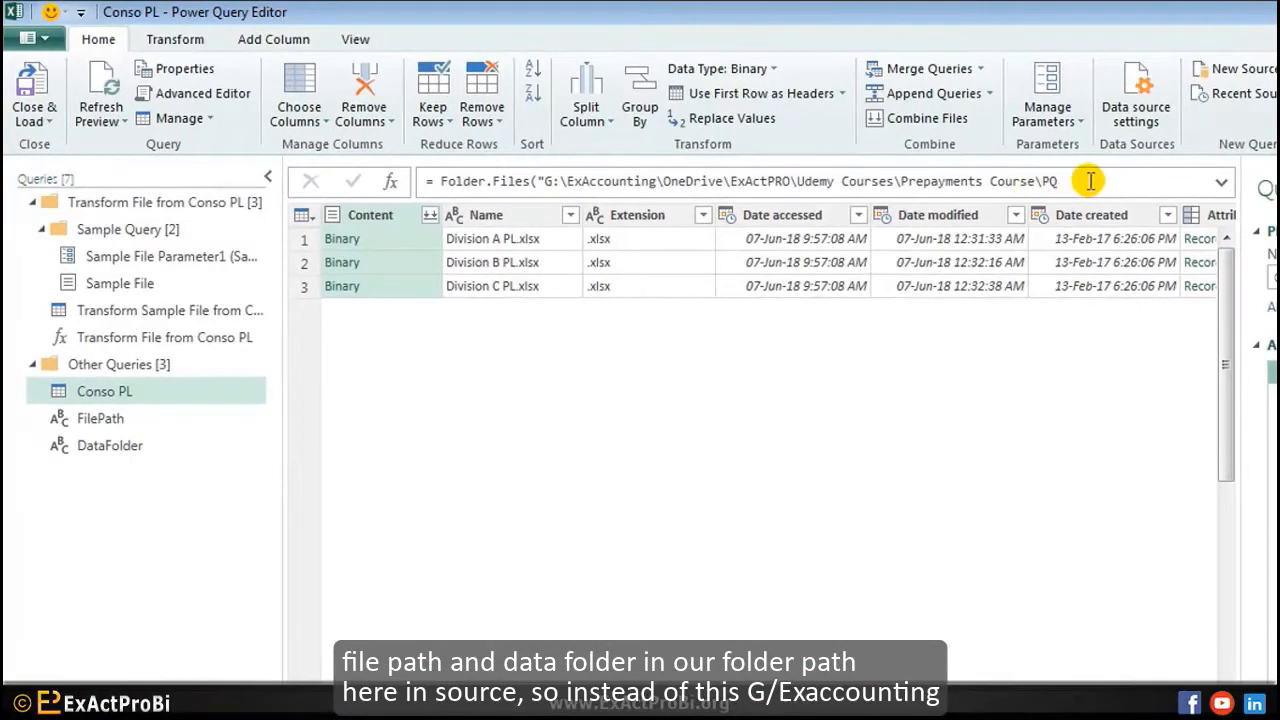
left_click(1222, 182)
left_click(1222, 182)
left_click(569, 186)
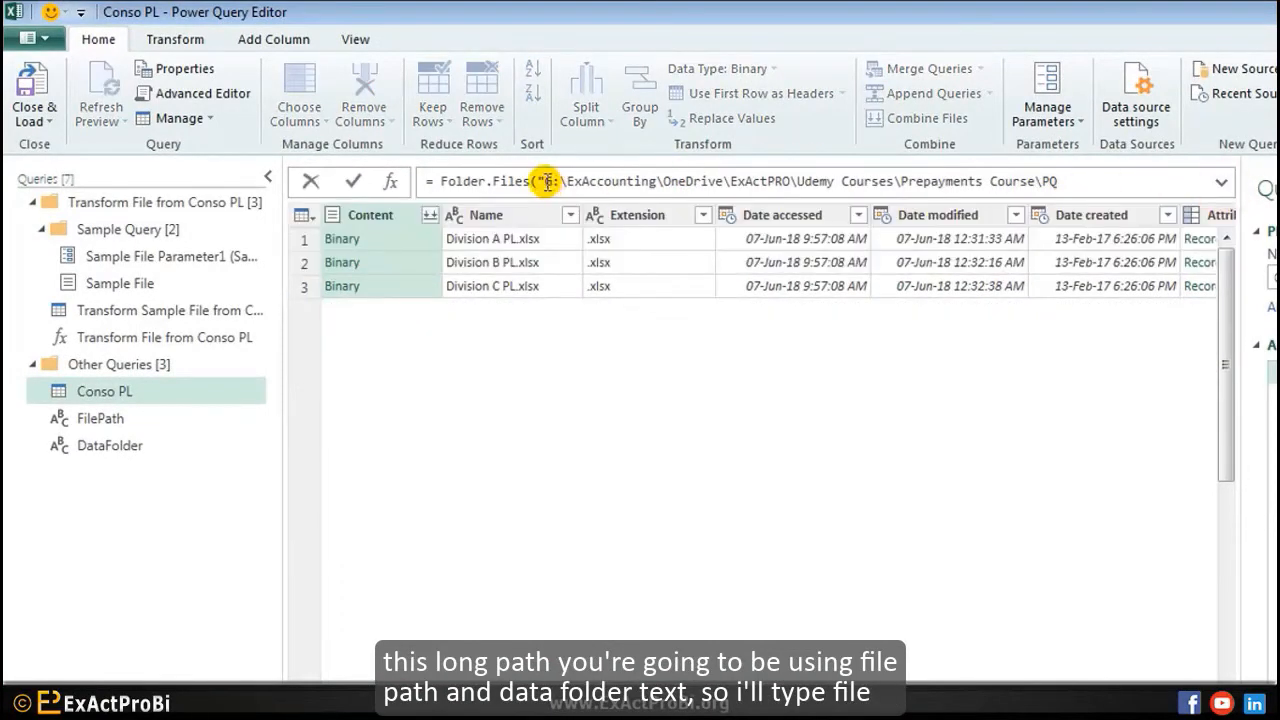
left_click_drag(541, 181, 787, 181)
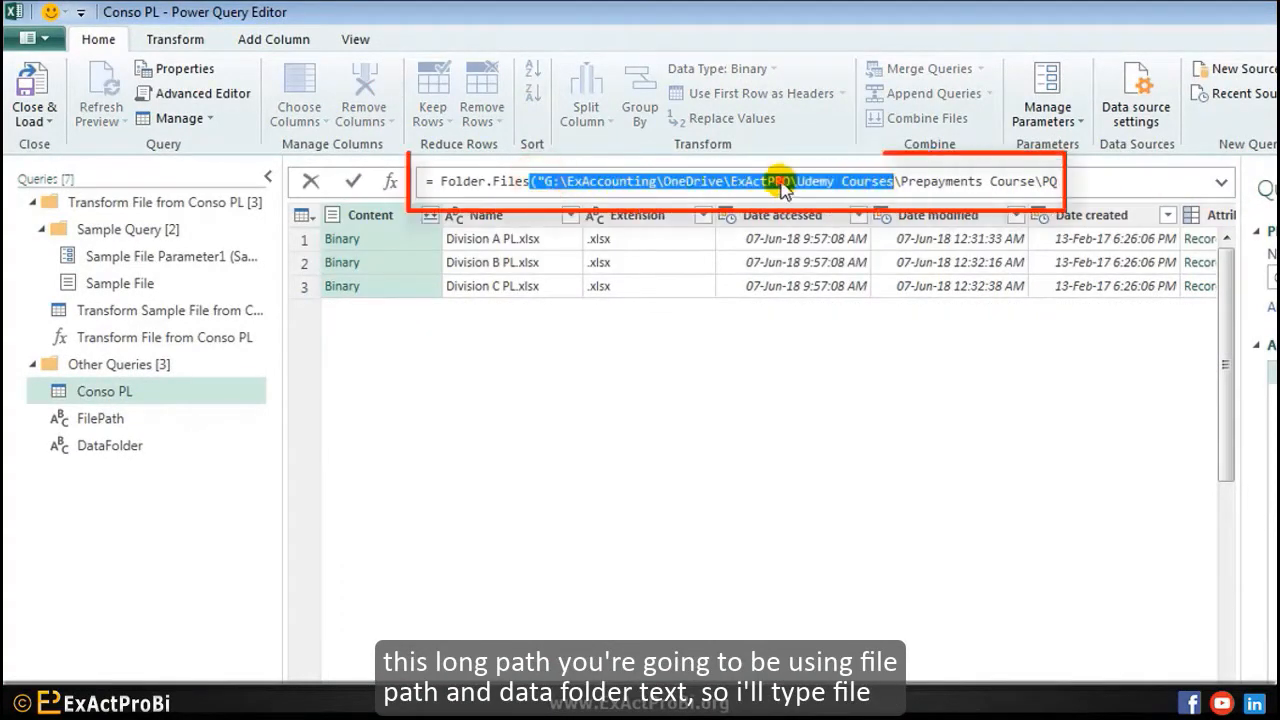
left_click(787, 181)
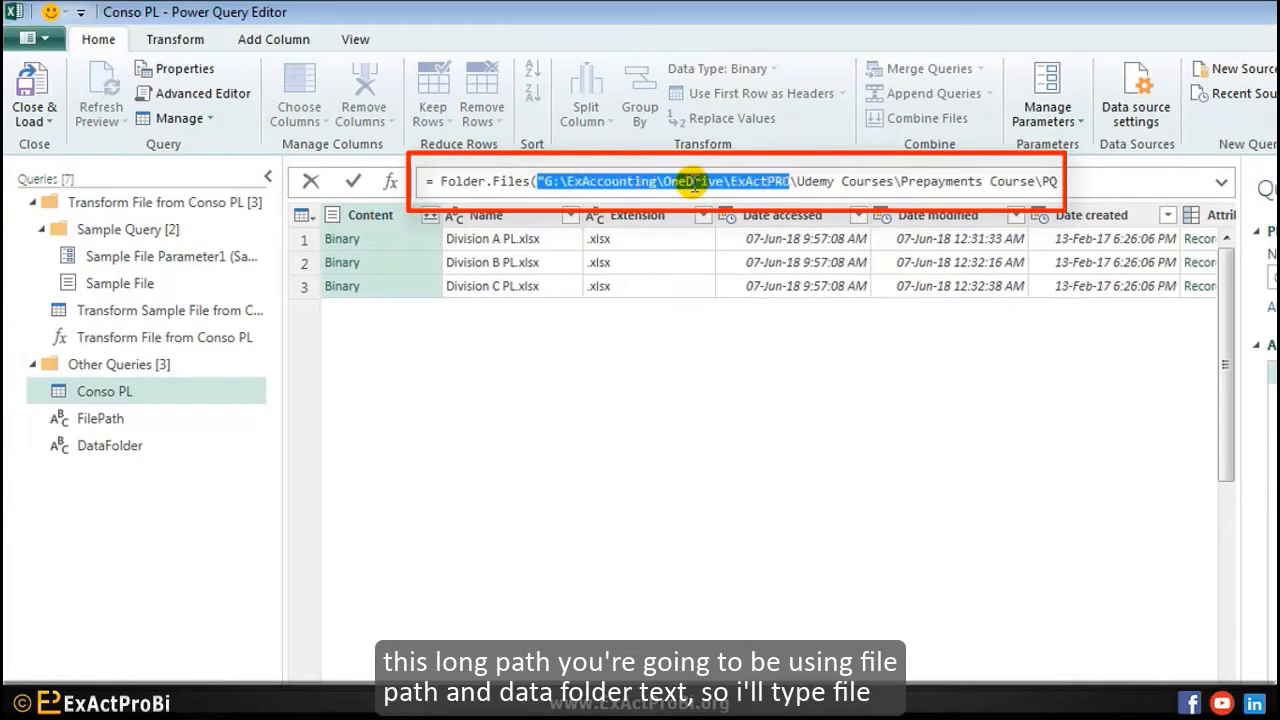
key("ctrl+shift+Right")
key("ctrl+shift+Right")
key("ctrl+shift+Right")
key("ctrl+shift+Right")
key("ctrl+shift+Right")
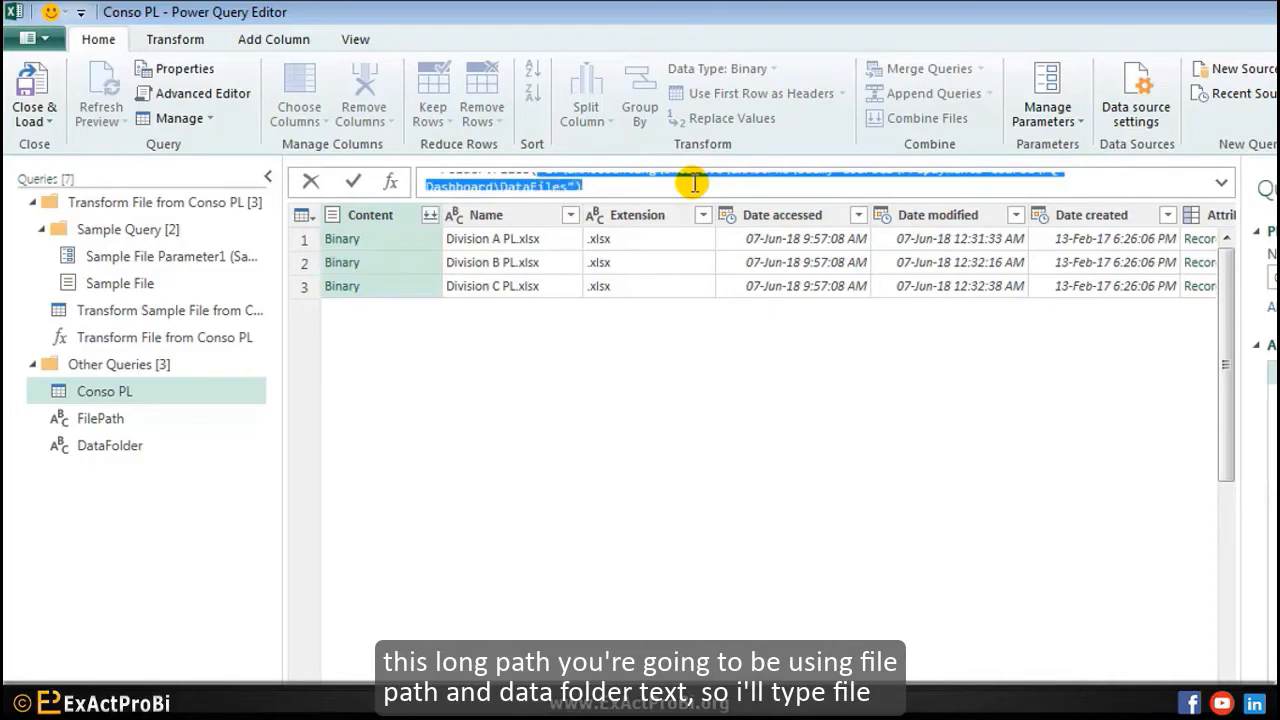
type("FilePath&DataFolder")
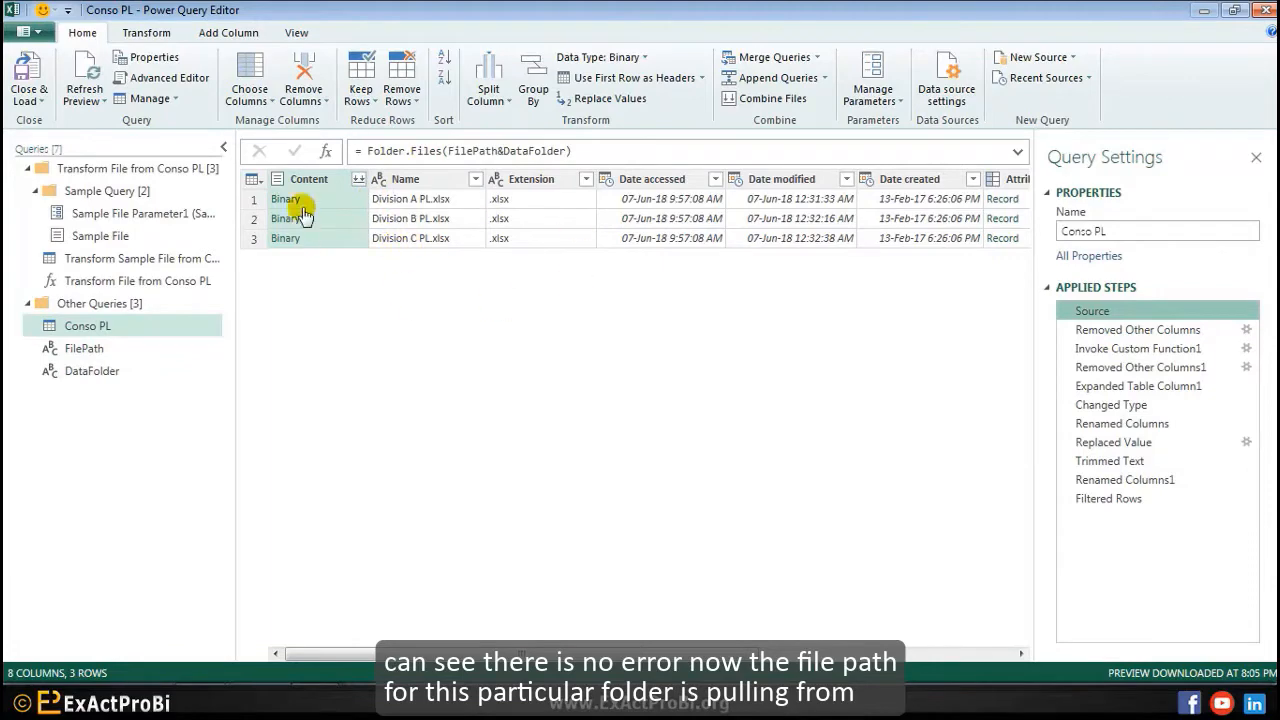
Step: Review the drilled-down FilePath and DataFolder values that the Conso PL source formula references
left_click(80, 368)
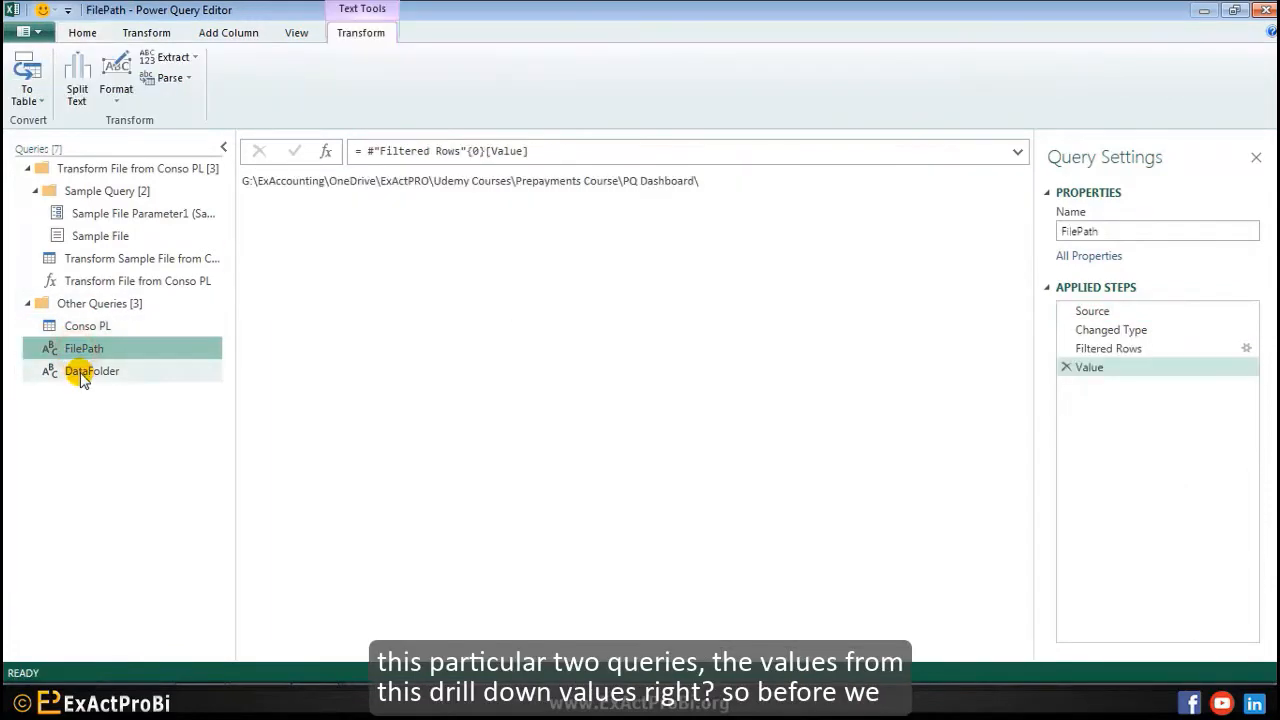
left_click(80, 350)
left_click(77, 371)
left_click(77, 350)
left_click(77, 371)
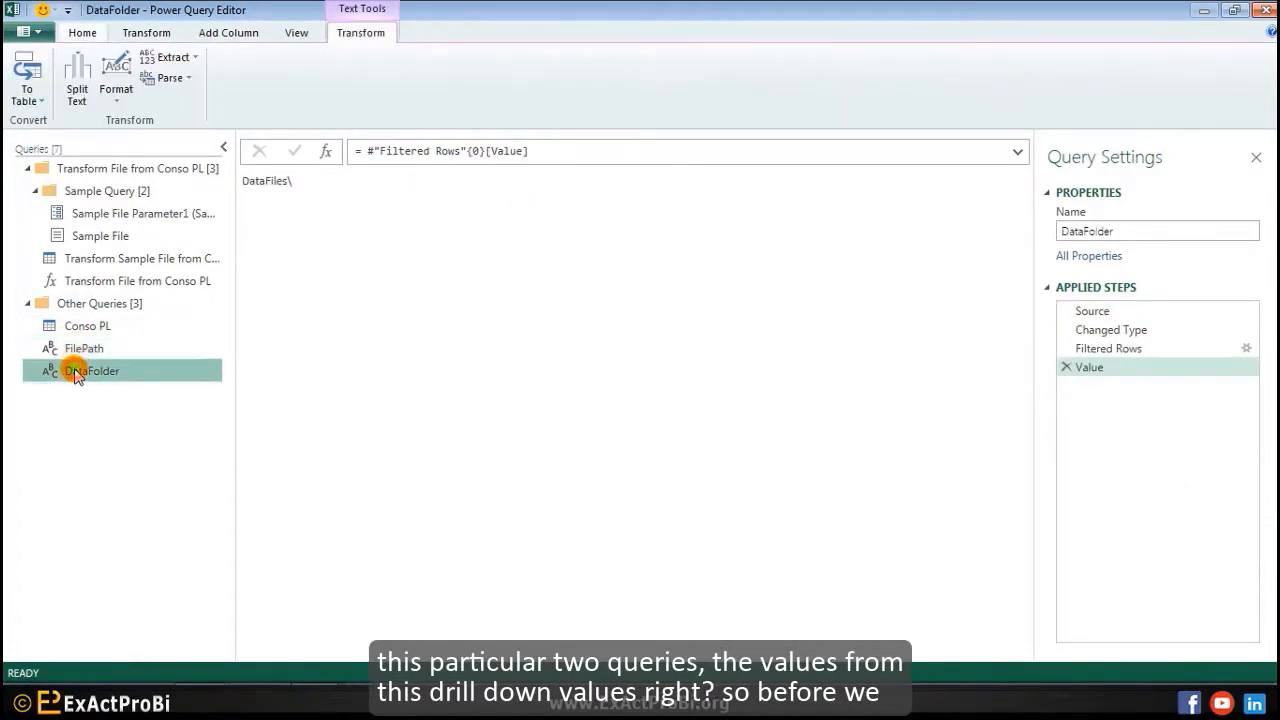
left_click(77, 350)
left_click(77, 371)
left_click(77, 350)
Step: Copy the whole Folder.Files formula from the Conso PL query's Source step
left_click(80, 326)
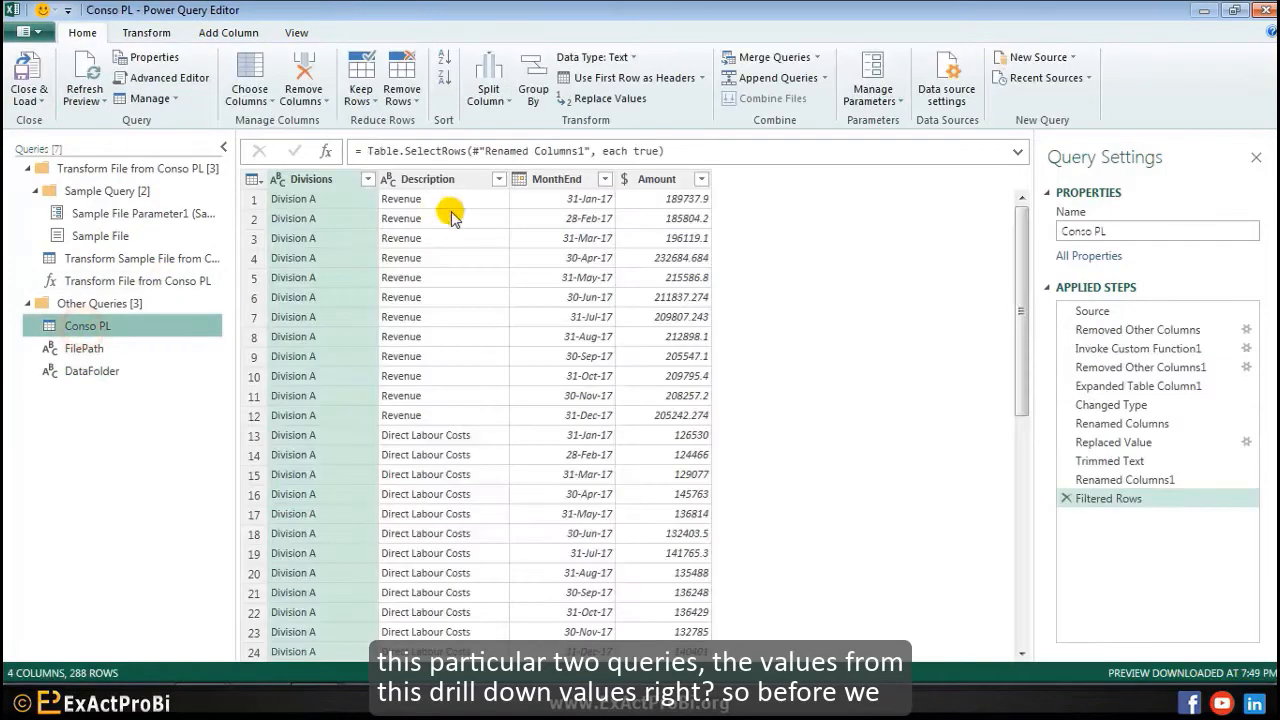
left_click(1092, 310)
left_click_drag(608, 151, 340, 150)
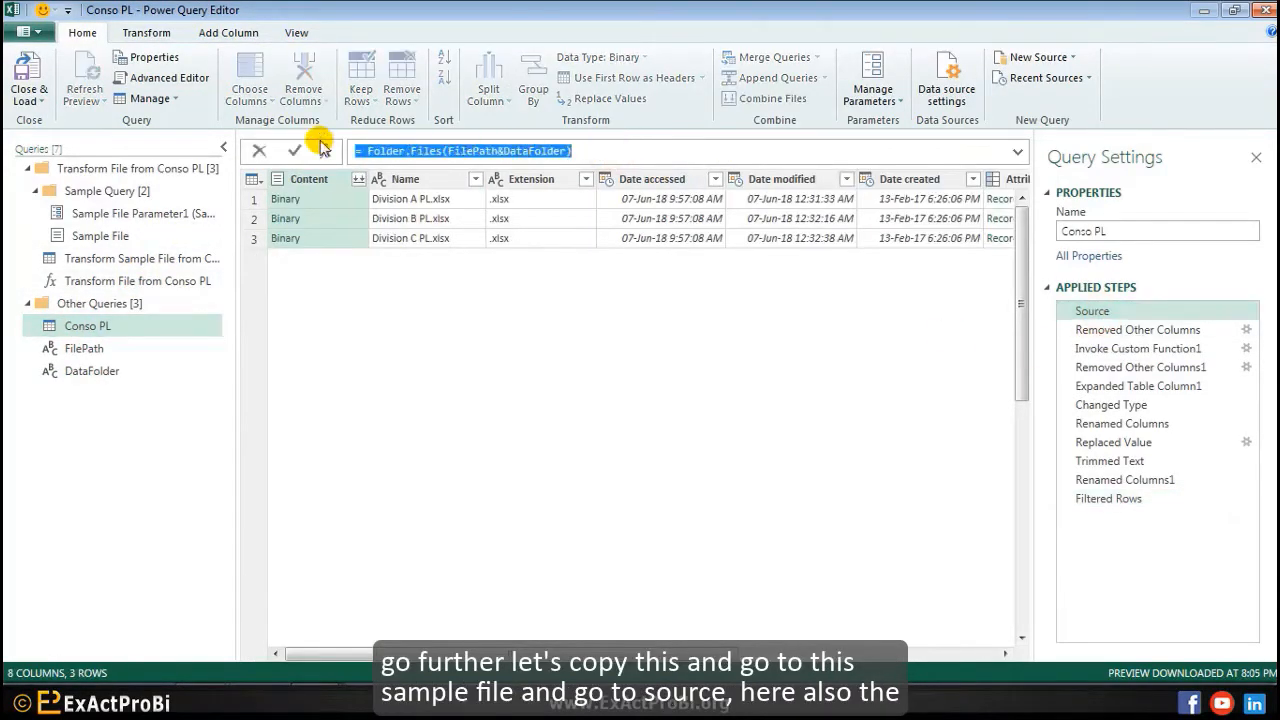
key("ctrl+c")
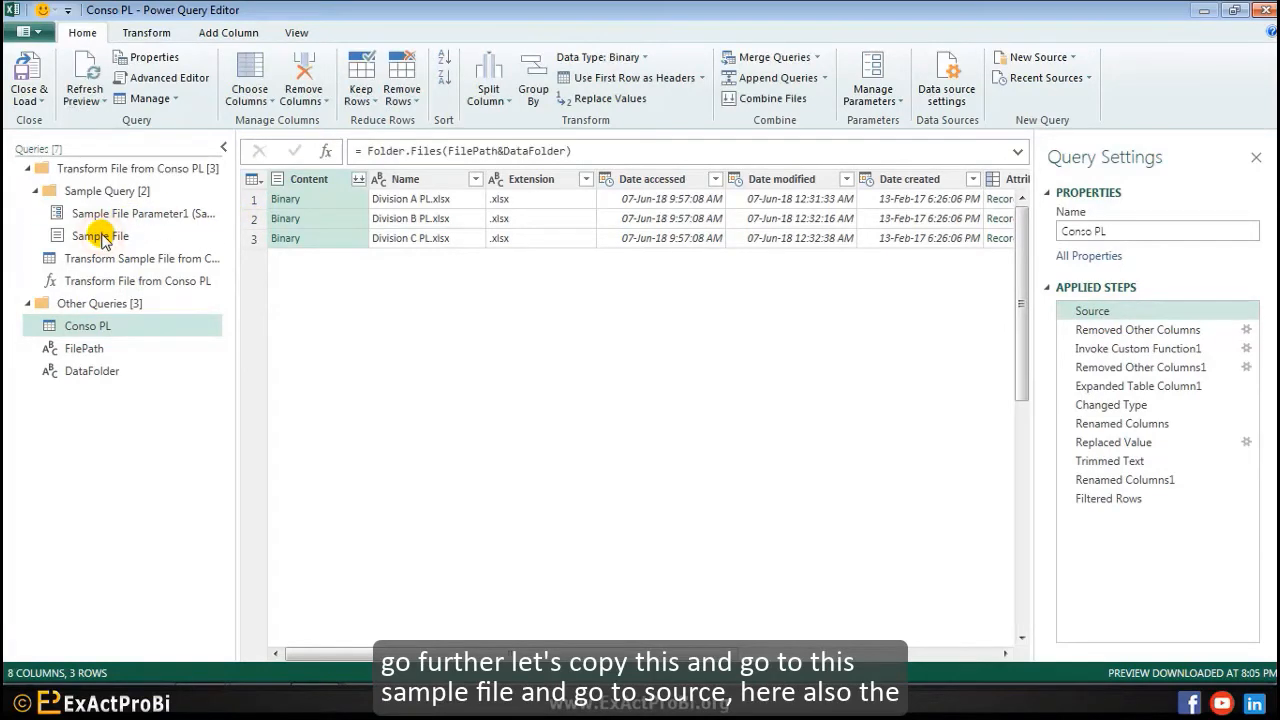
Step: Replace the Sample File query's Source formula with the copied = Folder.Files(FilePath&DataFolder)
left_click(100, 236)
left_click(1092, 311)
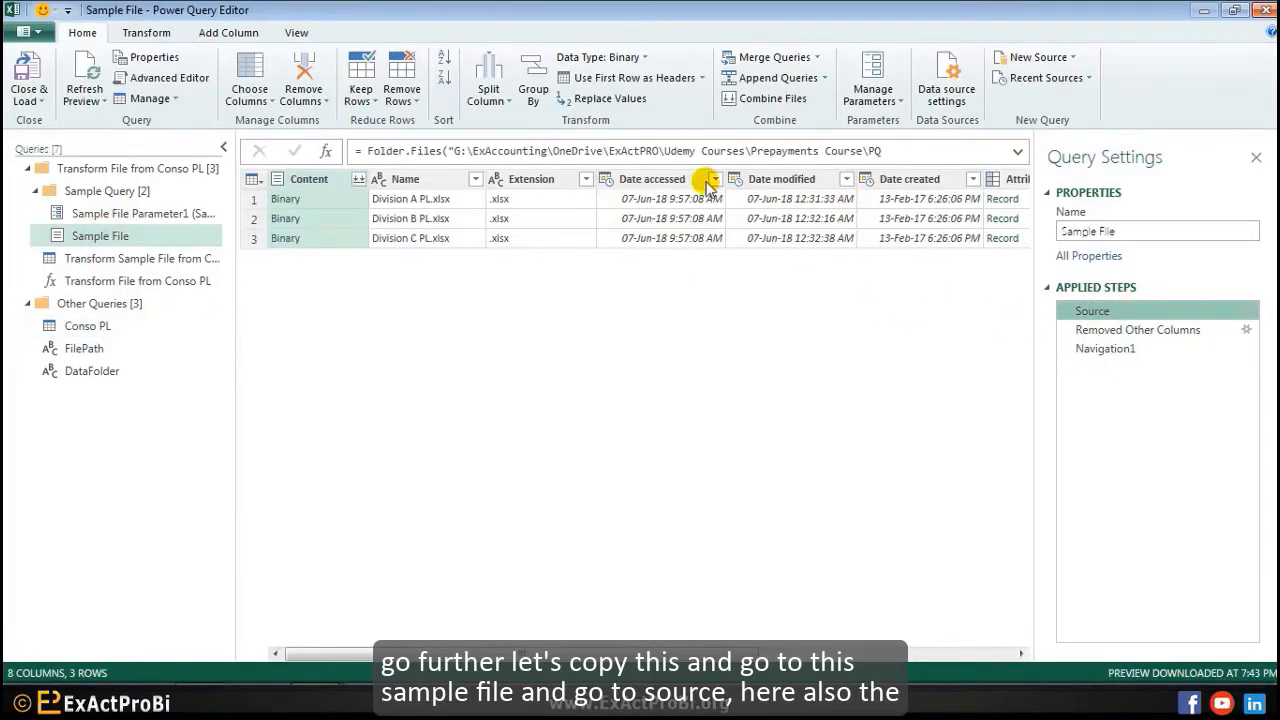
left_click(1017, 152)
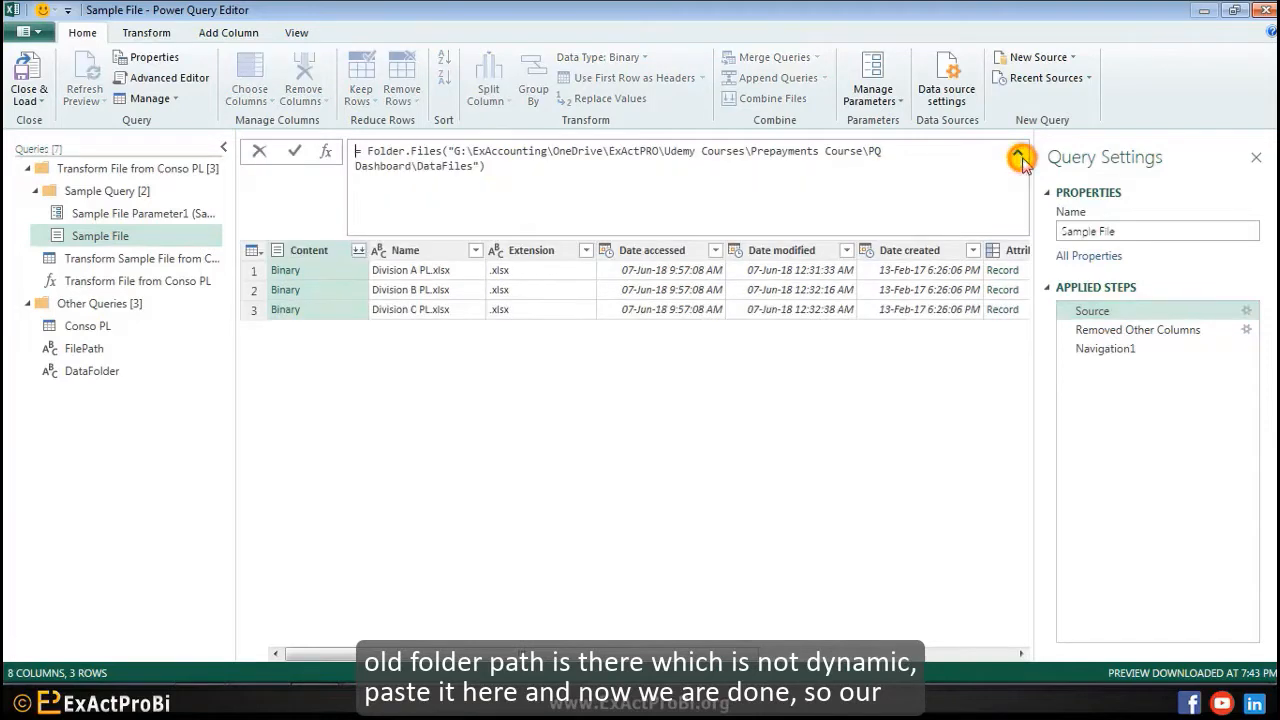
left_click_drag(512, 171, 321, 140)
key("ctrl+v")
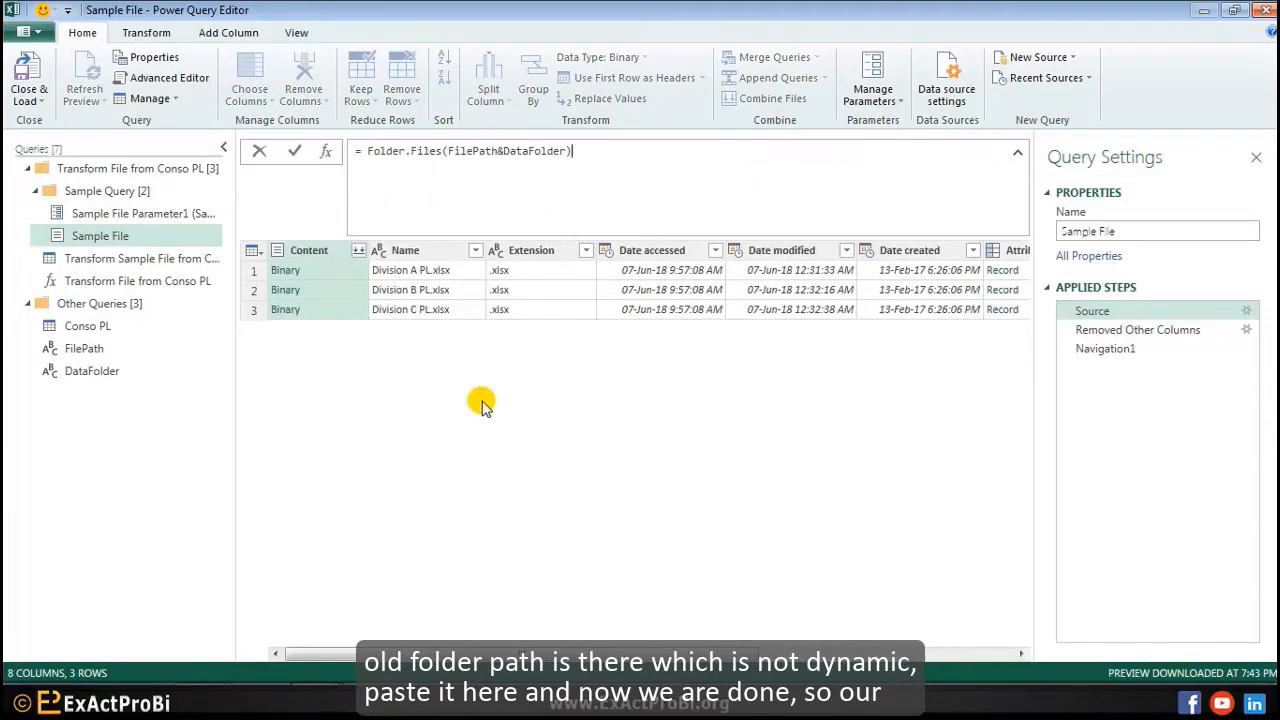
key("Return")
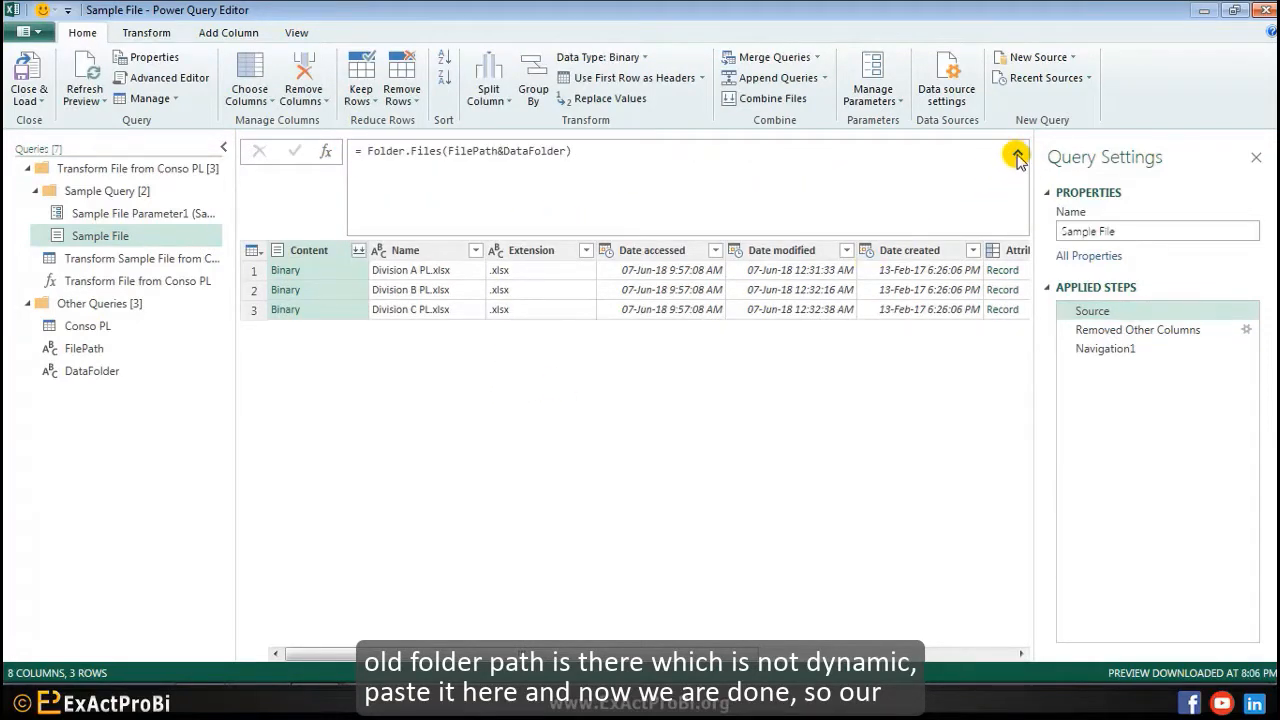
left_click(1017, 152)
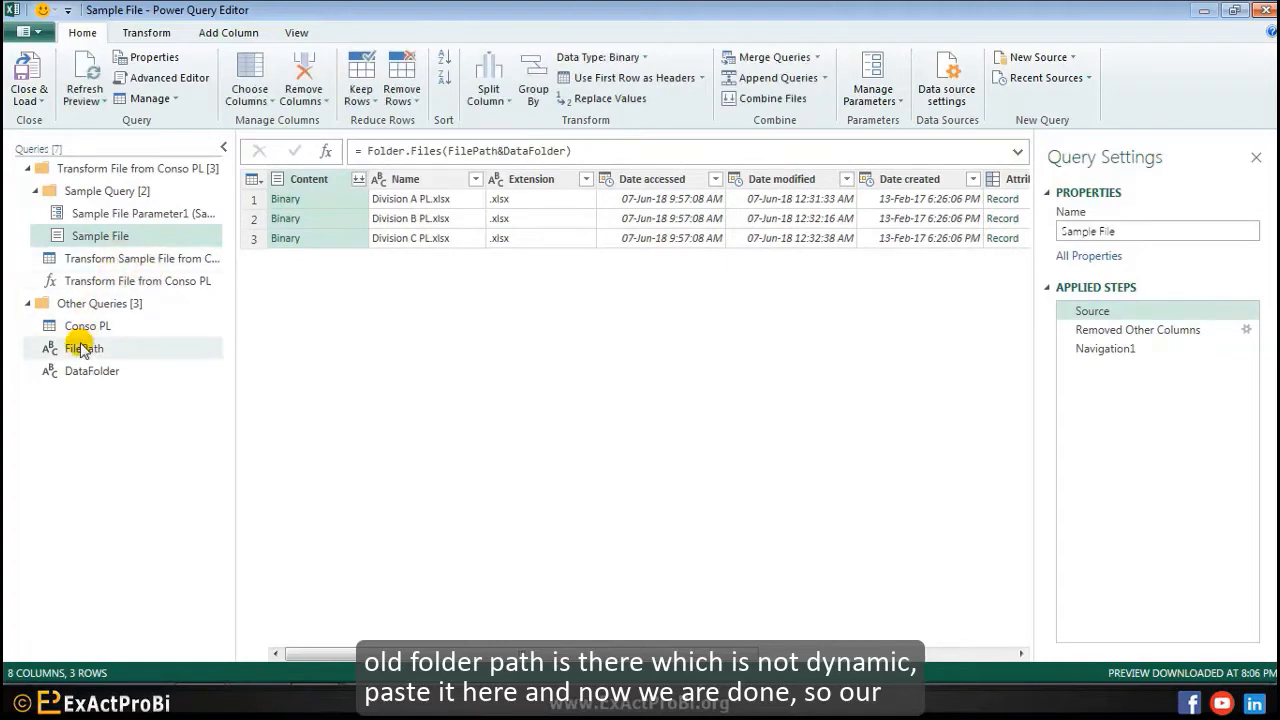
Step: Close and load the queries back to the workbook and narrow column B on the Cpanel sheet
left_click(45, 327)
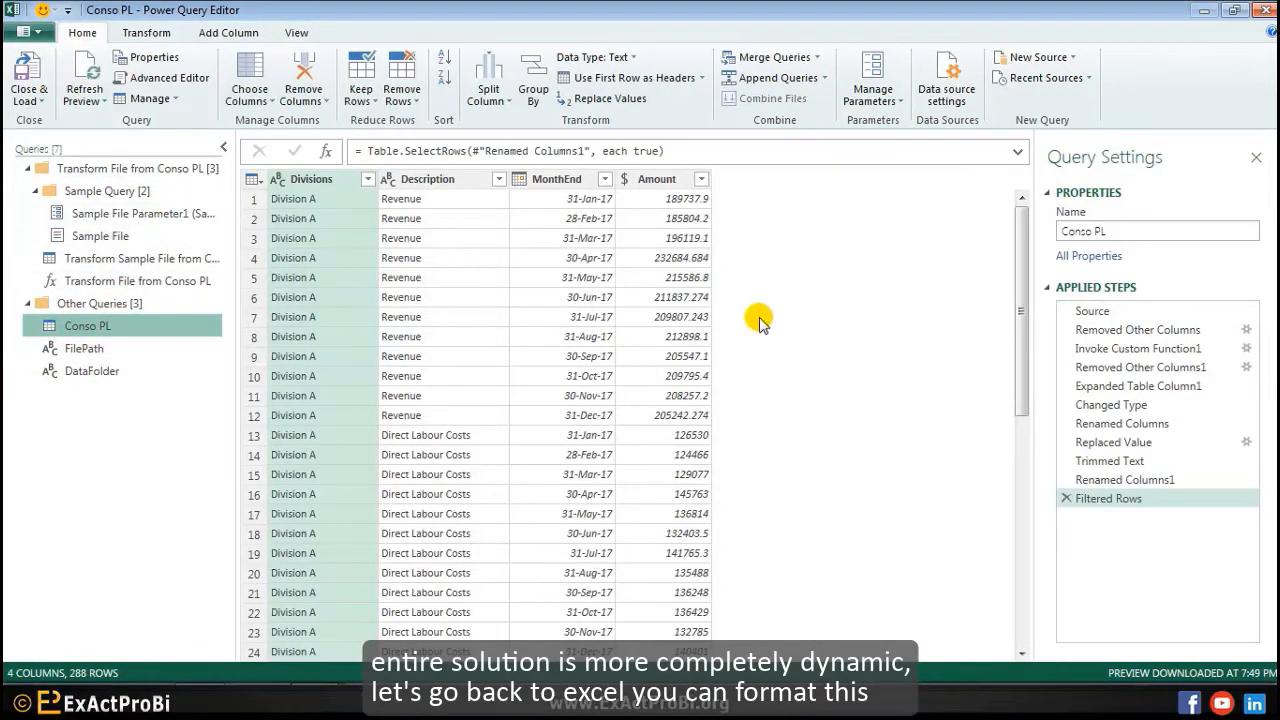
left_click(28, 80)
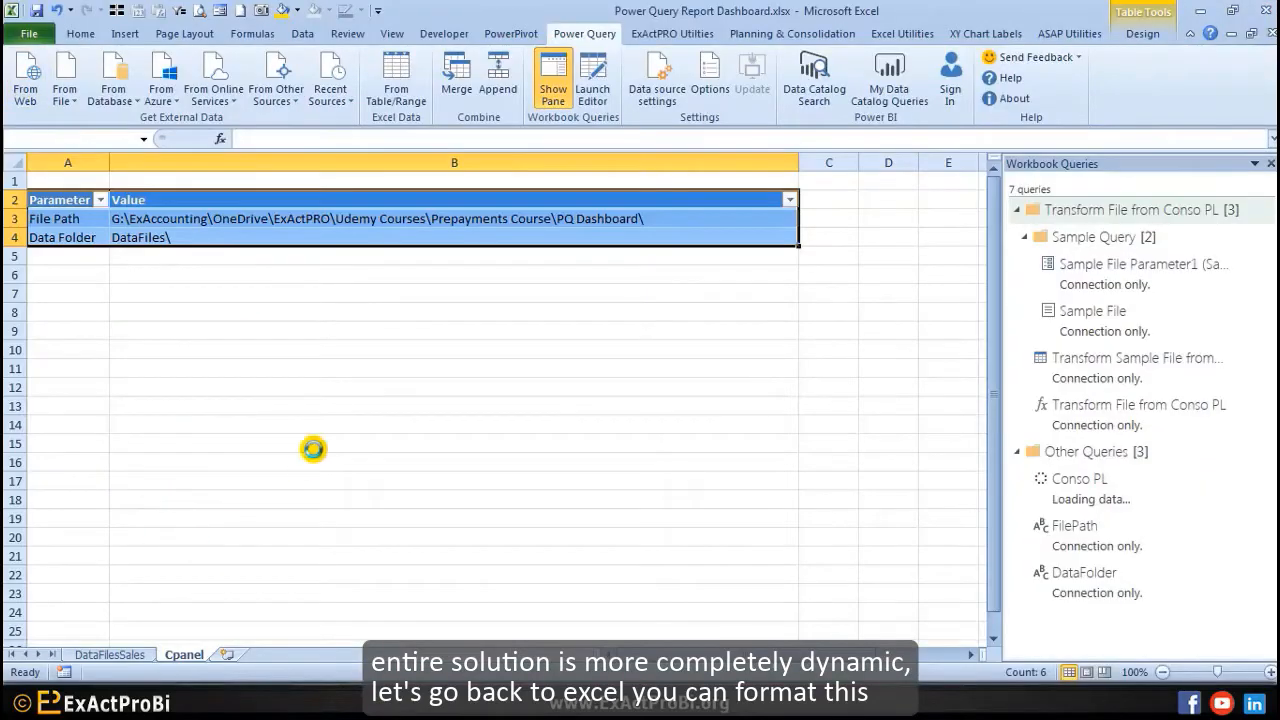
left_click(313, 446)
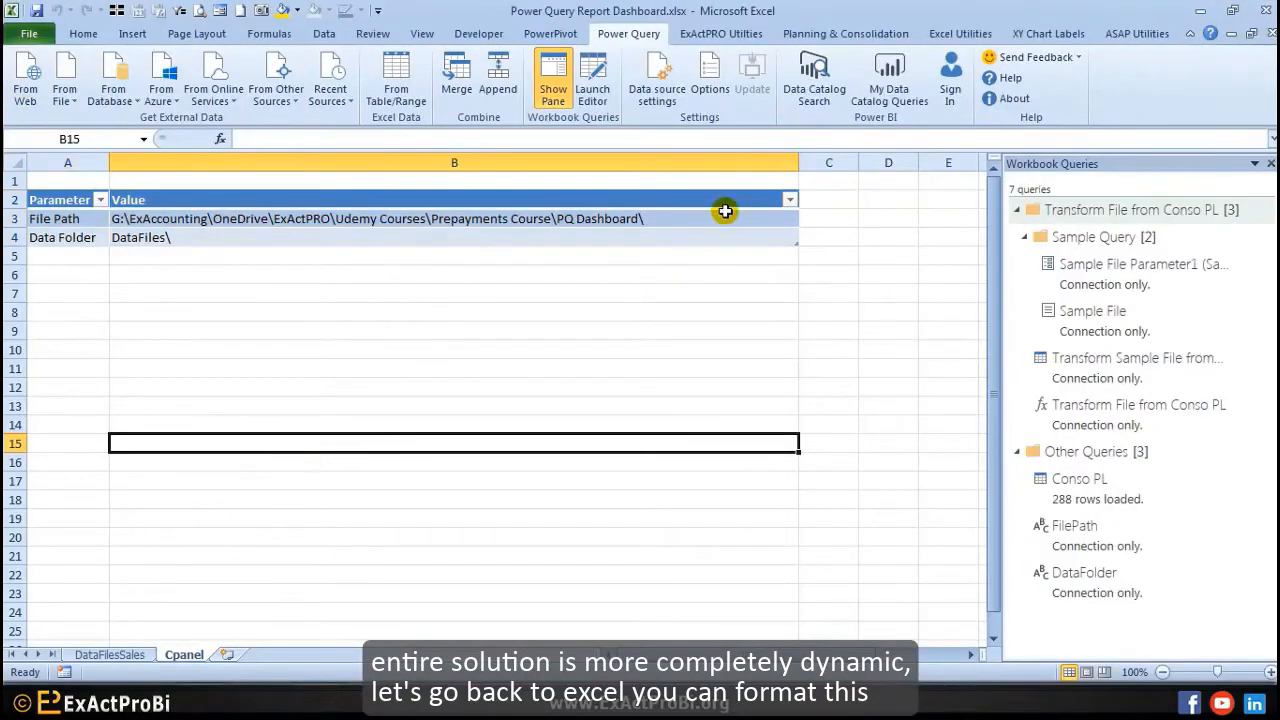
left_click_drag(799, 163, 718, 163)
right_click(566, 295)
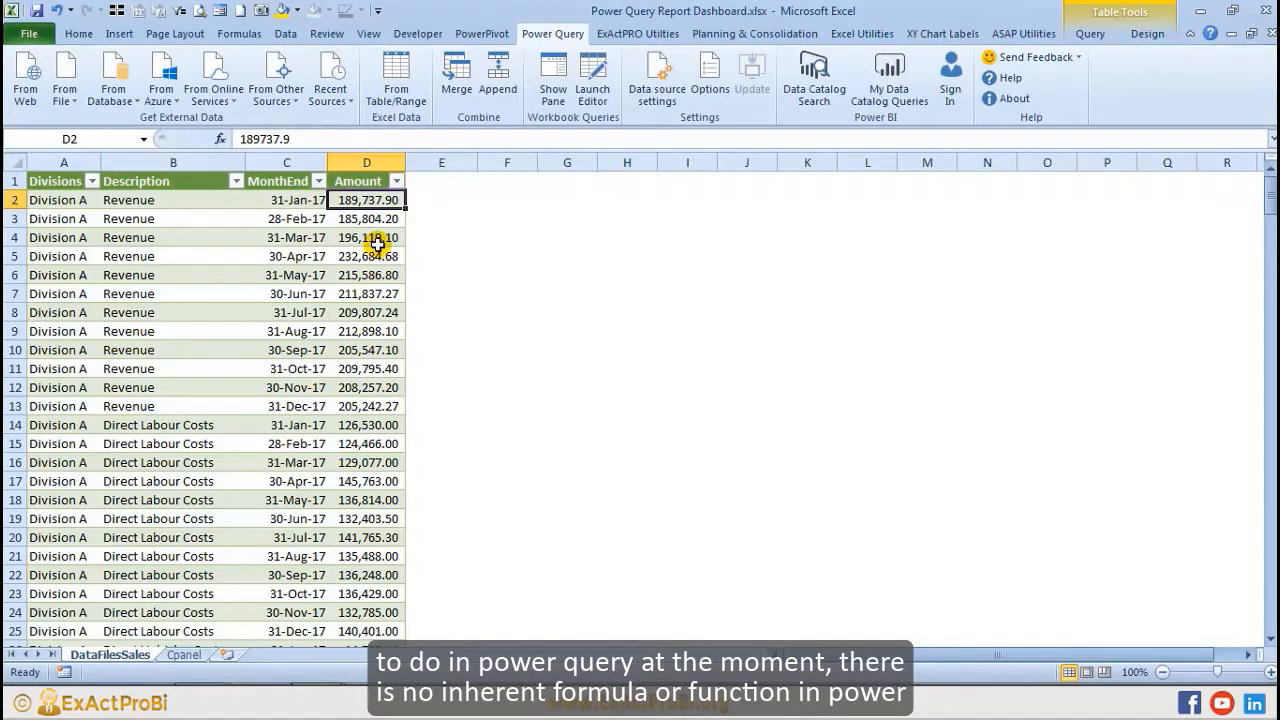
Step: Examine the division, description, month-end and amount data on the DataFilesSales sheet that a running total has to follow
left_click_drag(362, 219, 358, 408)
left_click_drag(364, 202, 370, 442)
left_click(366, 180)
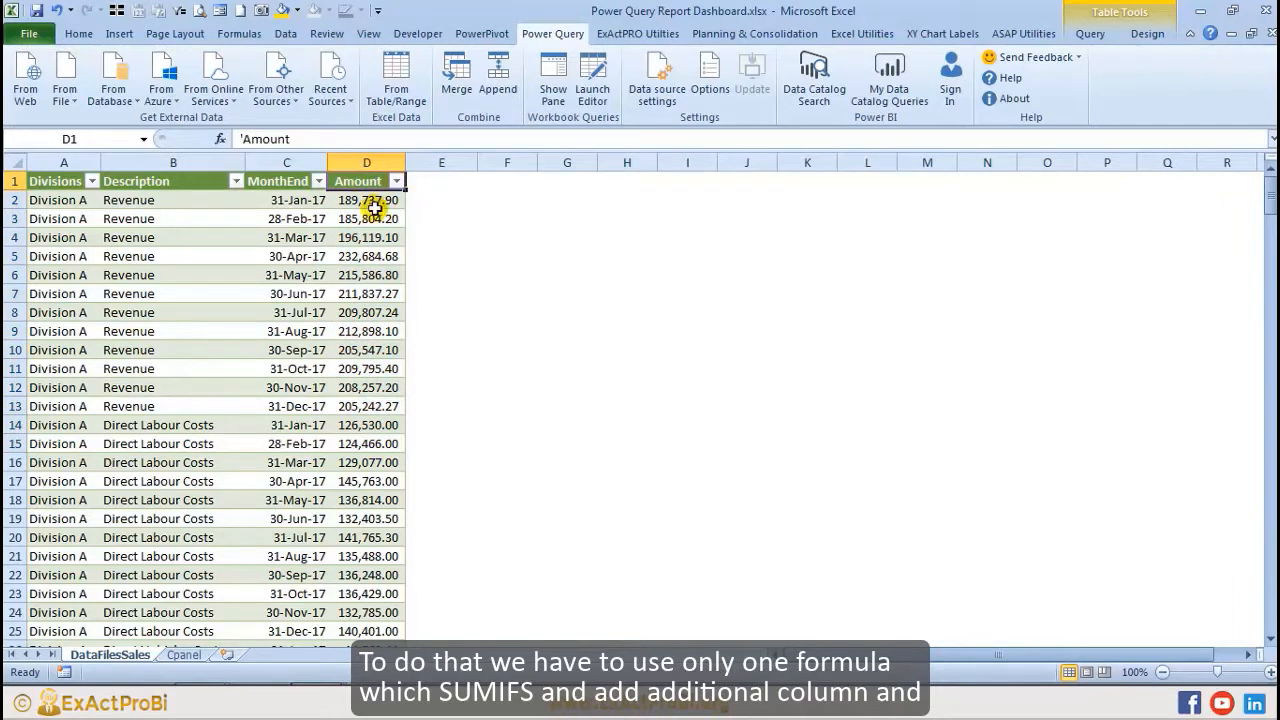
left_click_drag(374, 207, 376, 404)
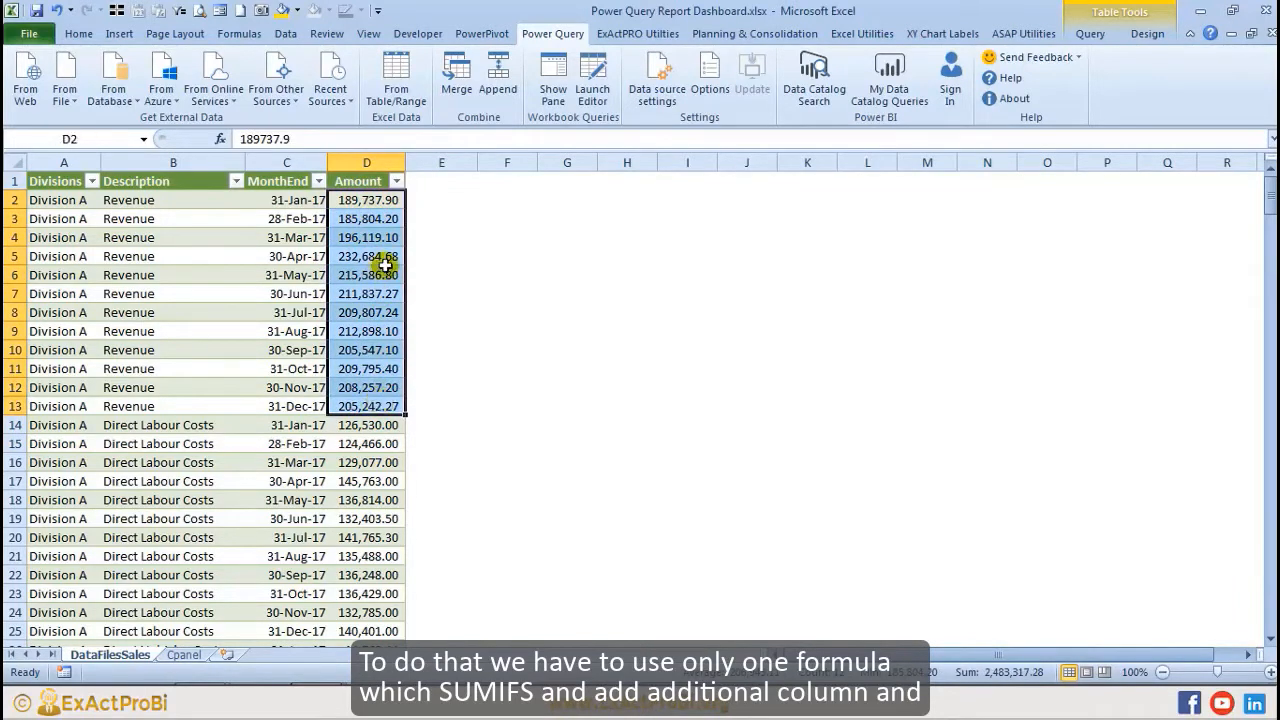
left_click(437, 181)
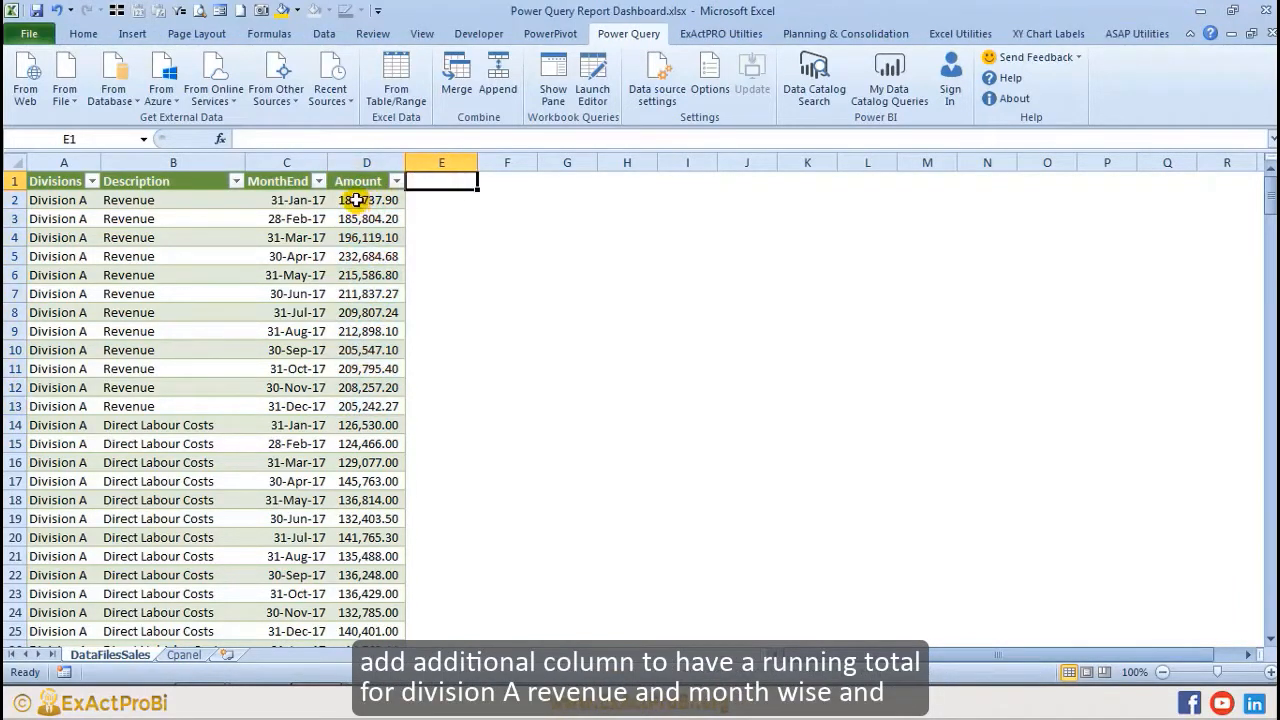
left_click_drag(370, 200, 366, 388)
left_click_drag(49, 200, 42, 388)
left_click_drag(160, 196, 165, 368)
left_click_drag(290, 200, 265, 404)
scroll(71, 349, "down", 16)
scroll(67, 356, "down", 14)
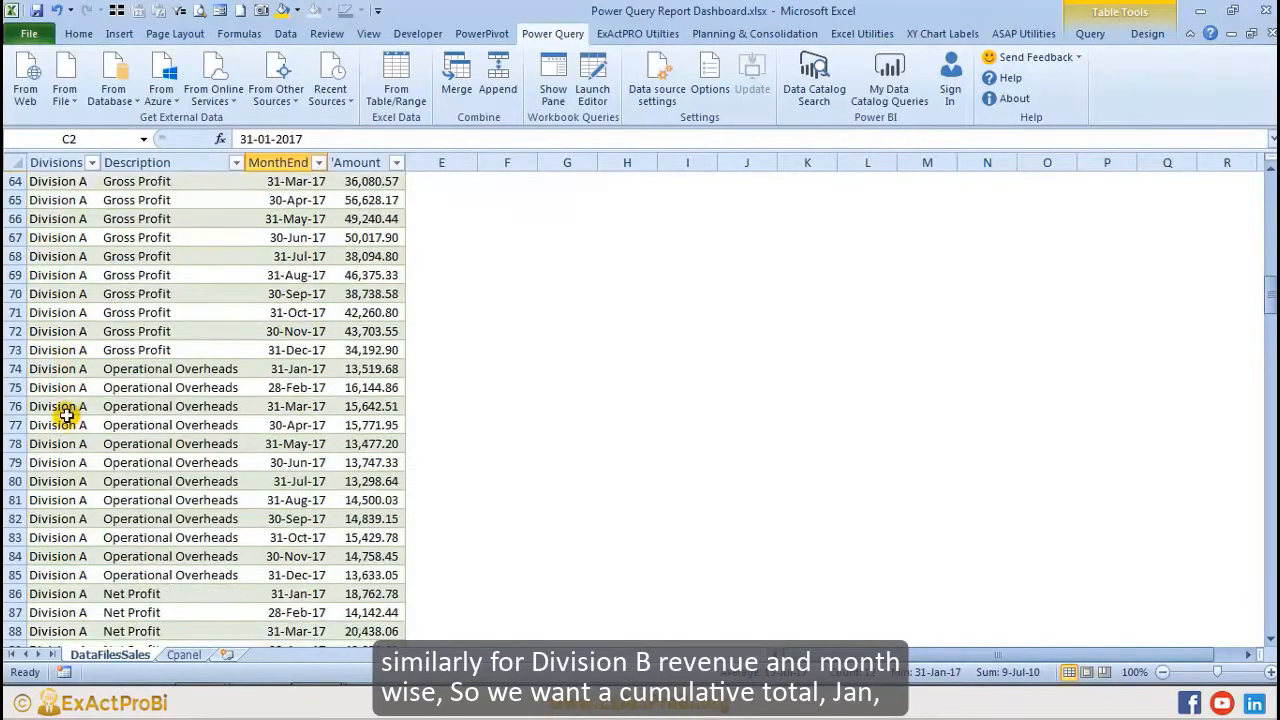
scroll(300, 510, "up", 20)
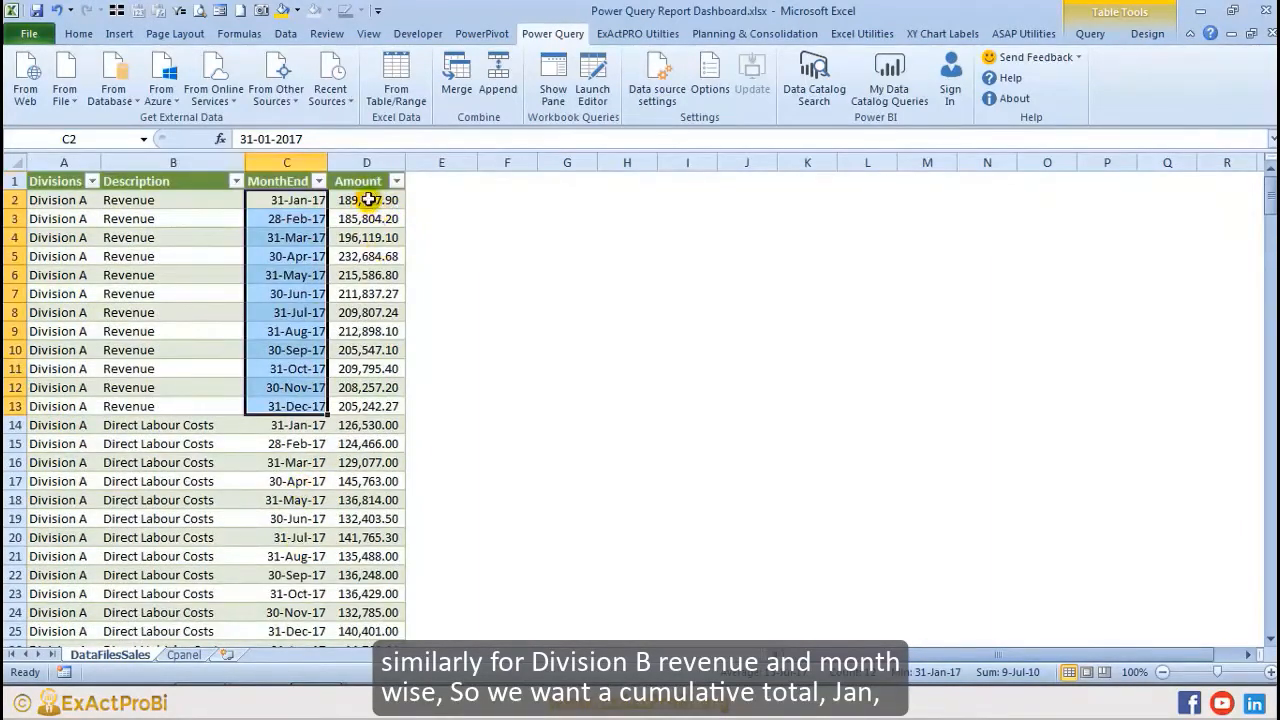
left_click(369, 200)
left_click(348, 218)
left_click(350, 237)
left_click(350, 256)
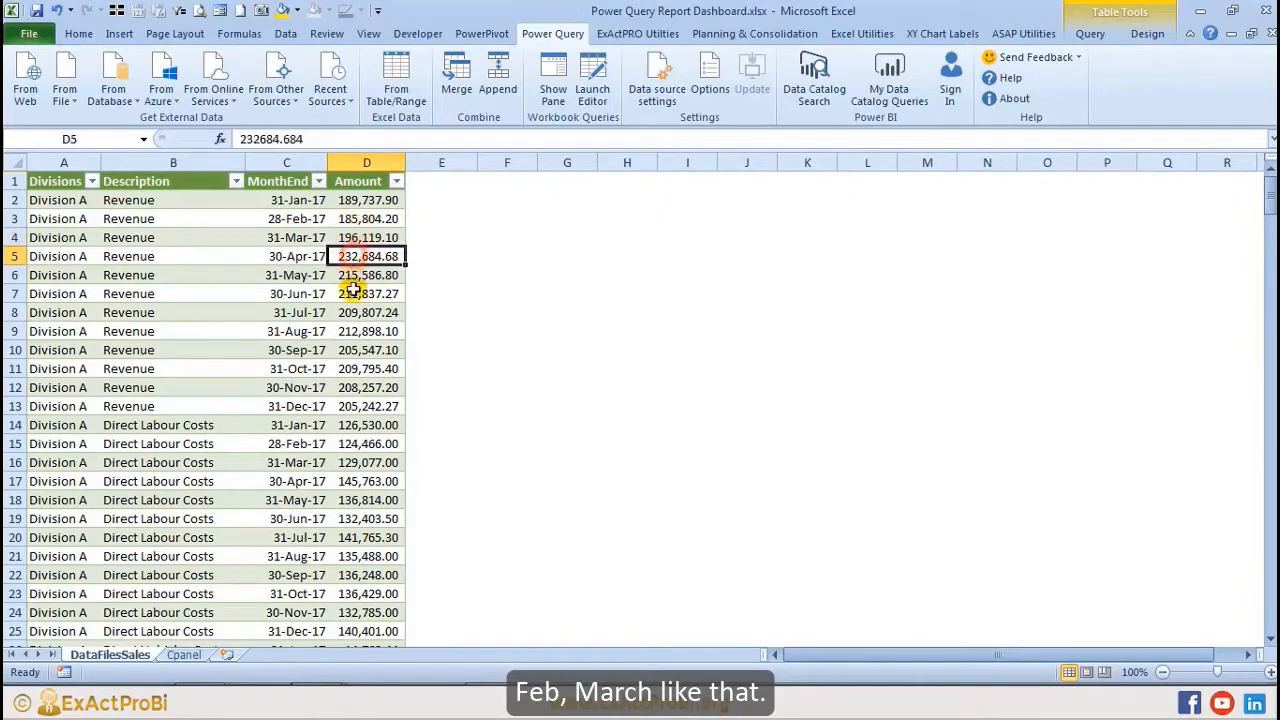
Step: Add a CumAmount column to the table directly beside Amount and widen it slightly
left_click(441, 182)
type("C")
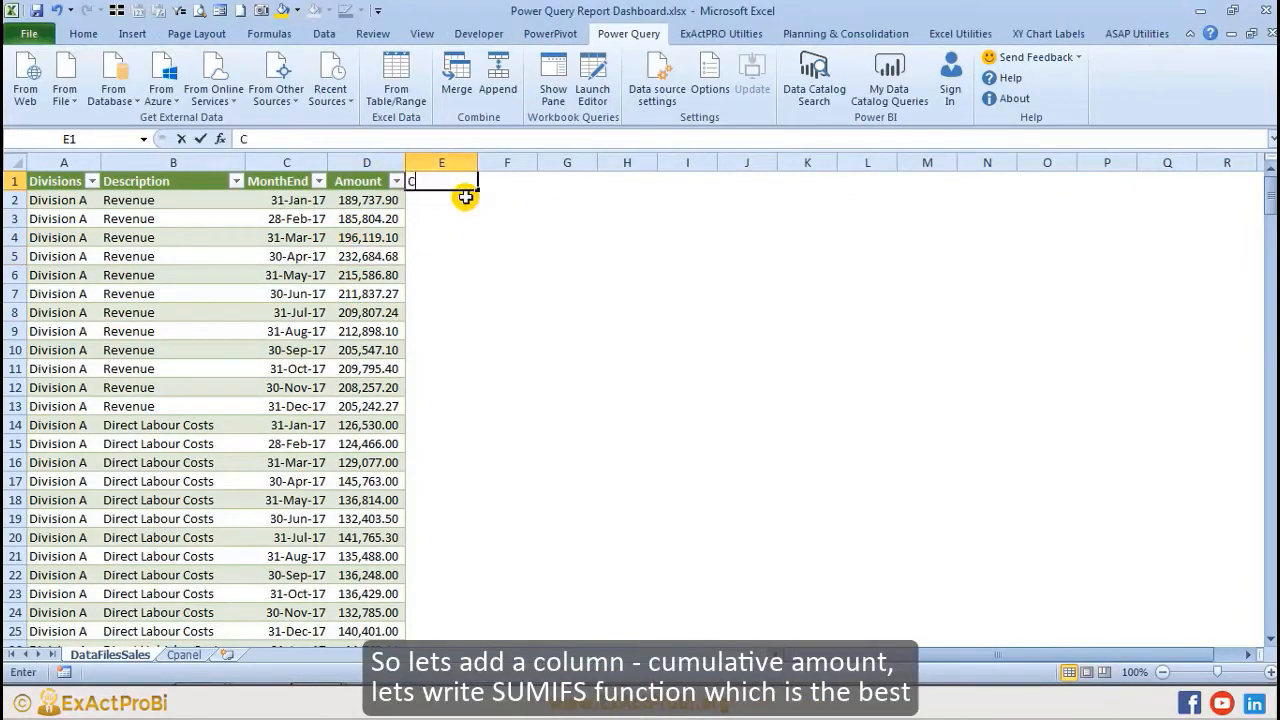
type("umA")
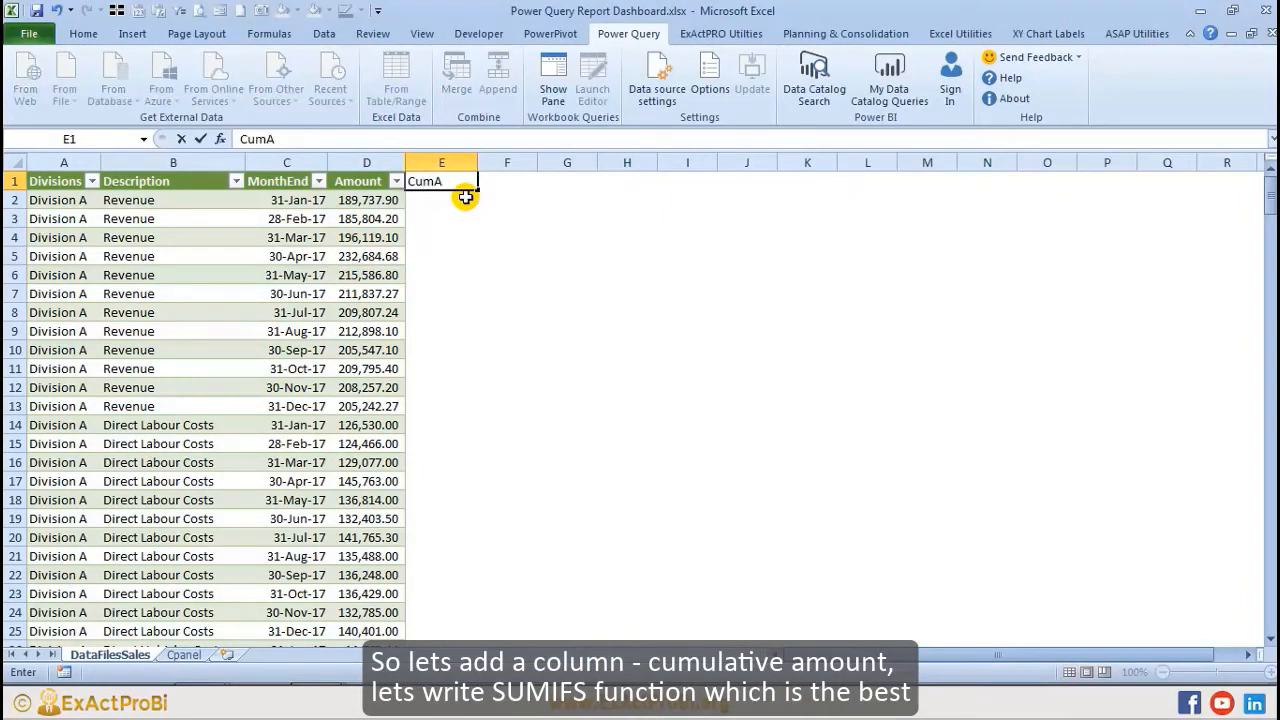
type("mo")
type("un")
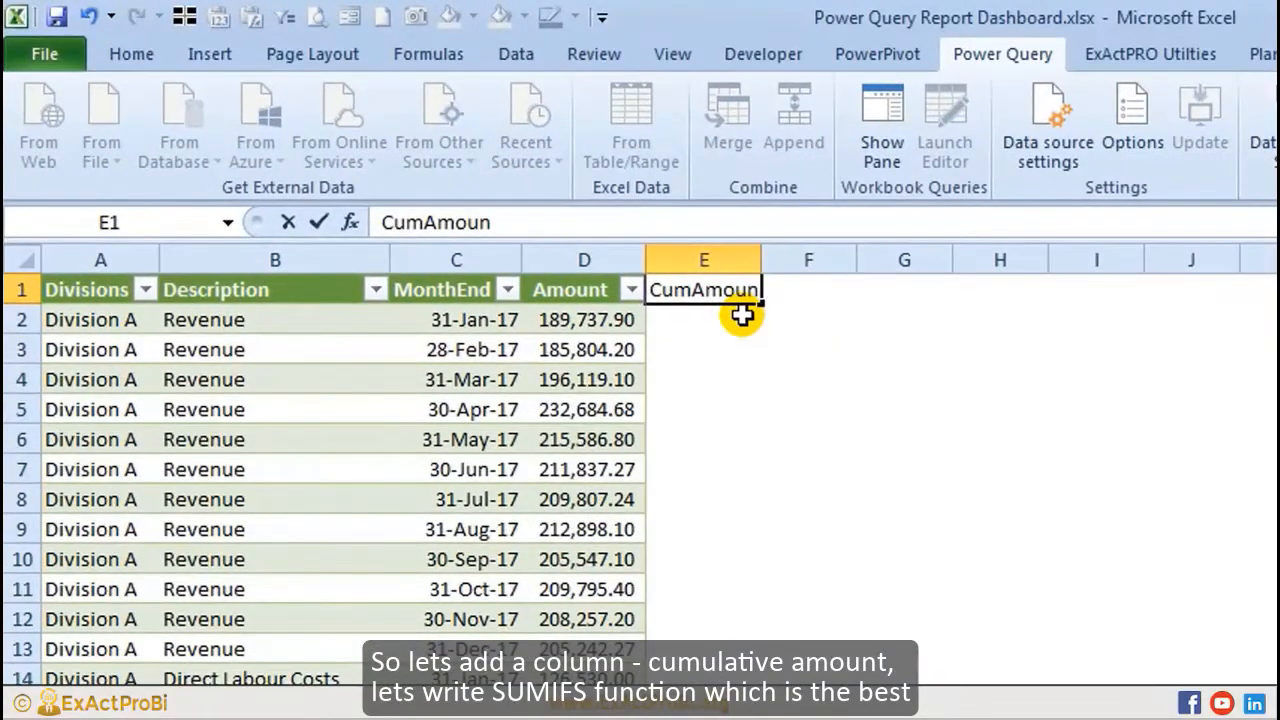
type("t")
key("Return")
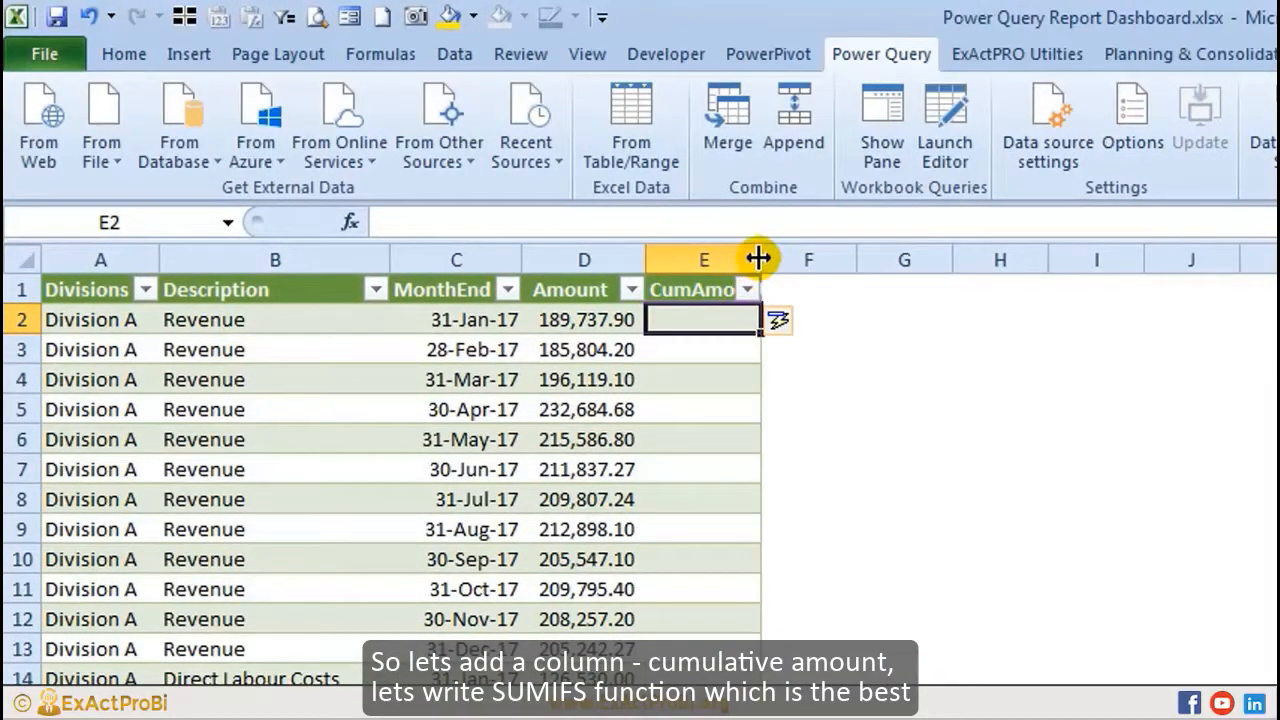
left_click_drag(758, 259, 770, 259)
left_click(726, 358)
Step: Start a SUMIFS formula in the first CumAmount cell, E2, with the table's Amount column as the sum range
left_click(705, 318)
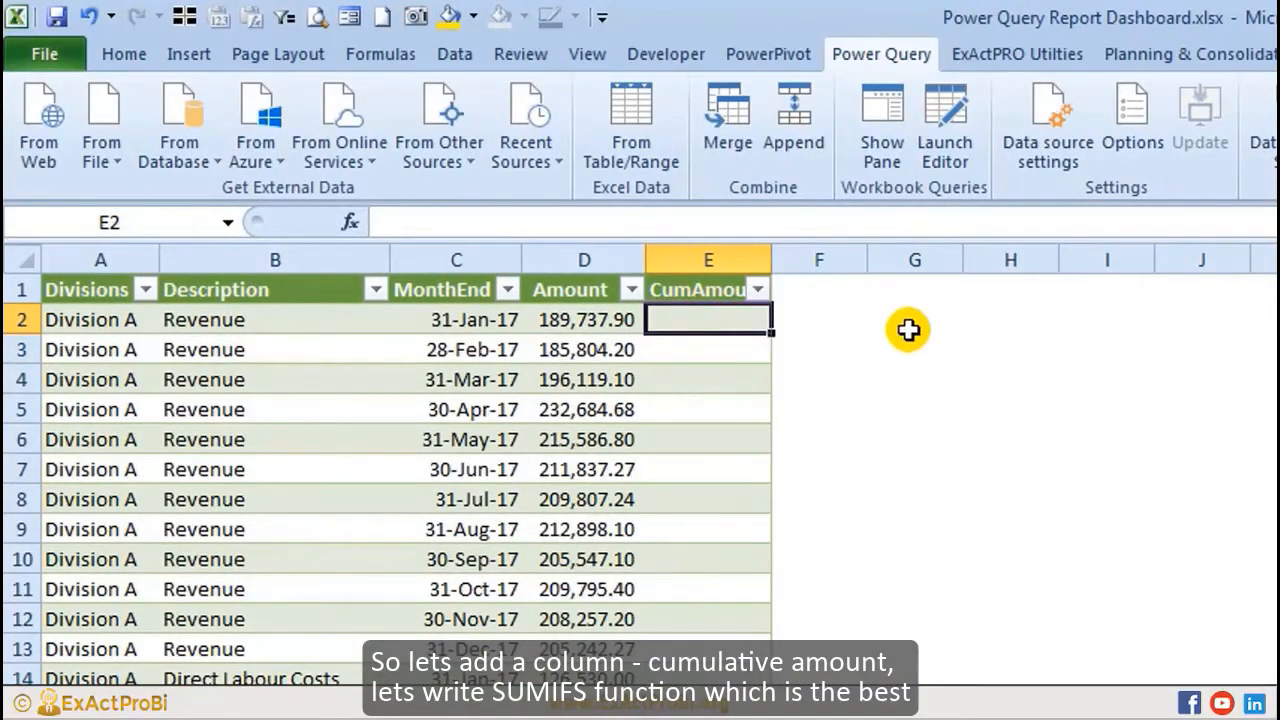
type("=sumifs")
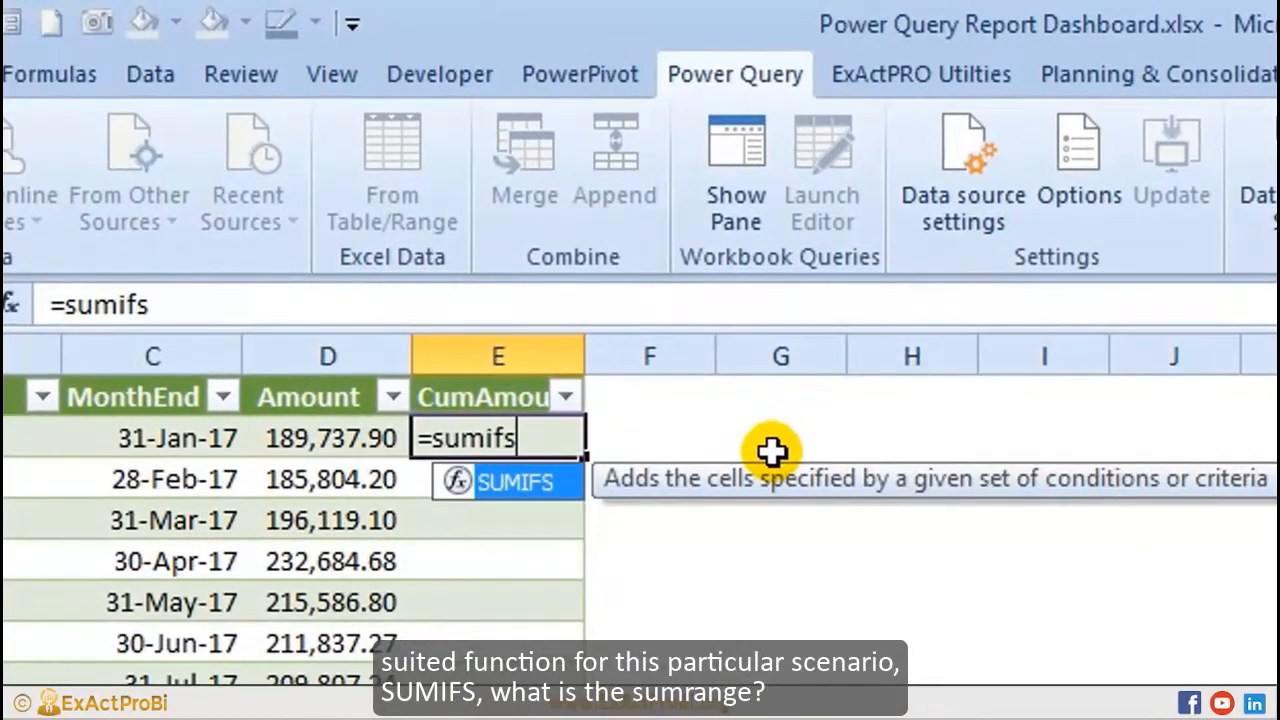
key("Tab")
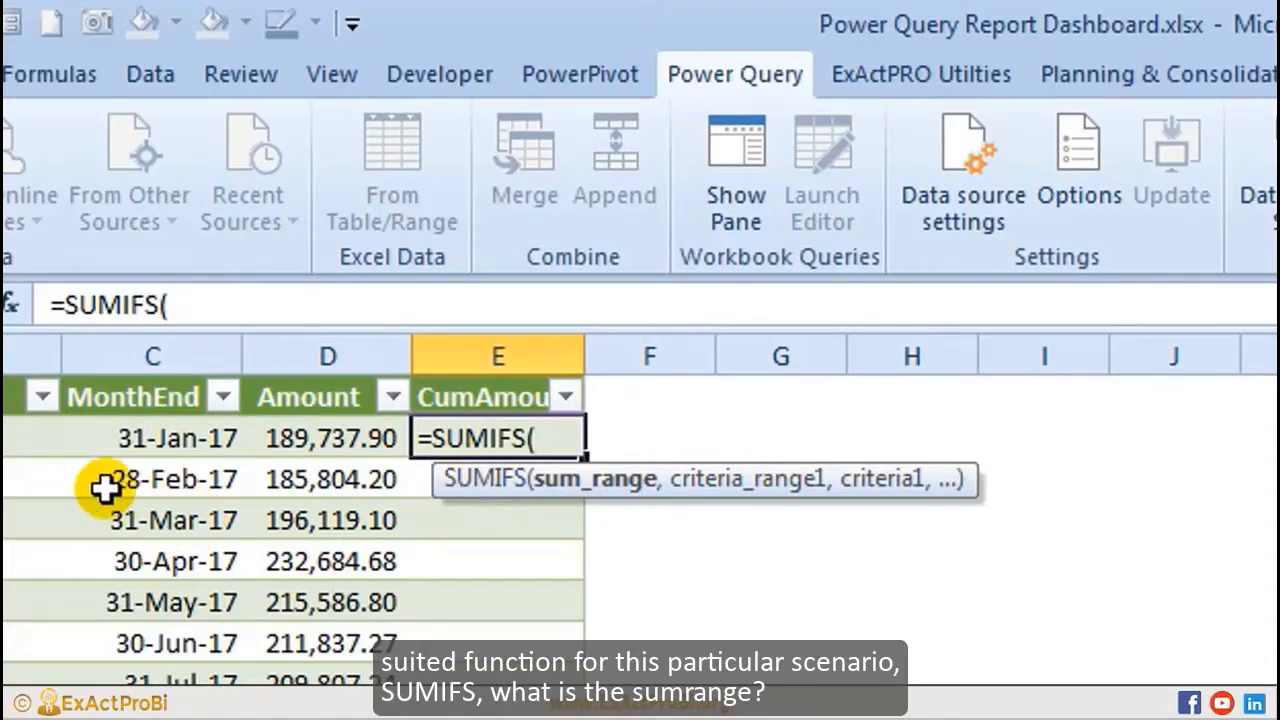
left_click(288, 374)
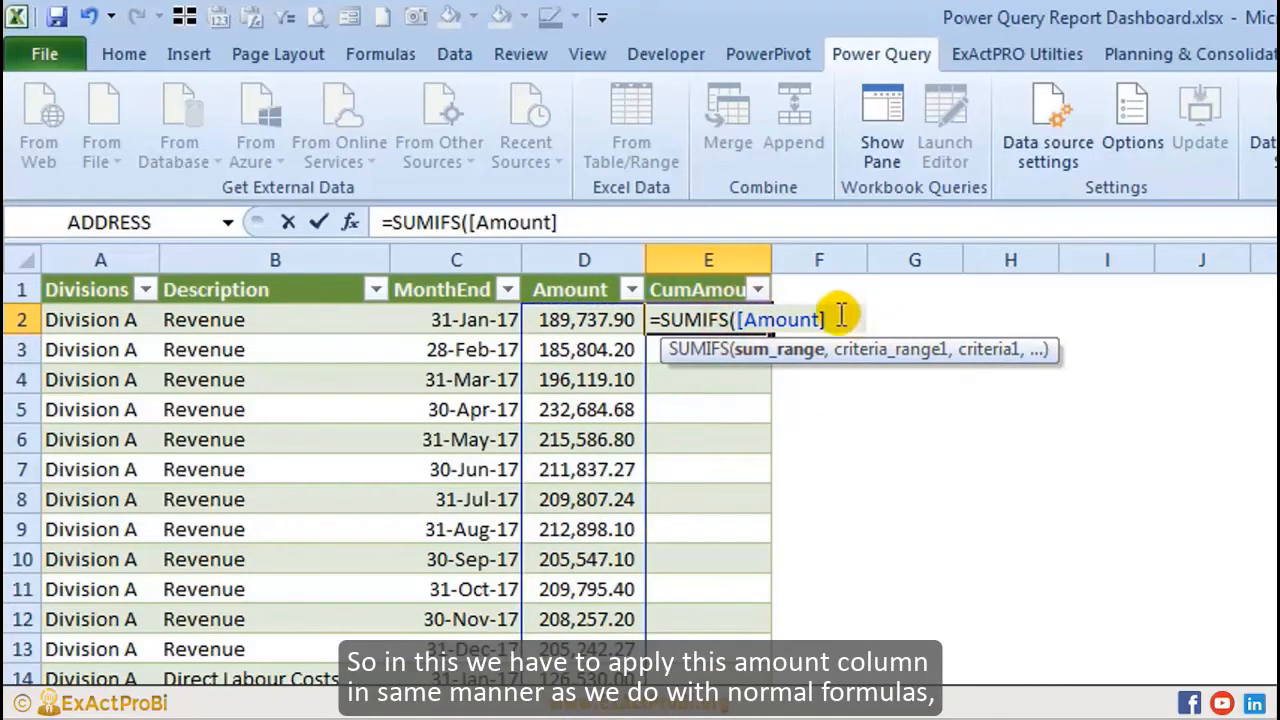
left_click_drag(826, 320, 745, 321)
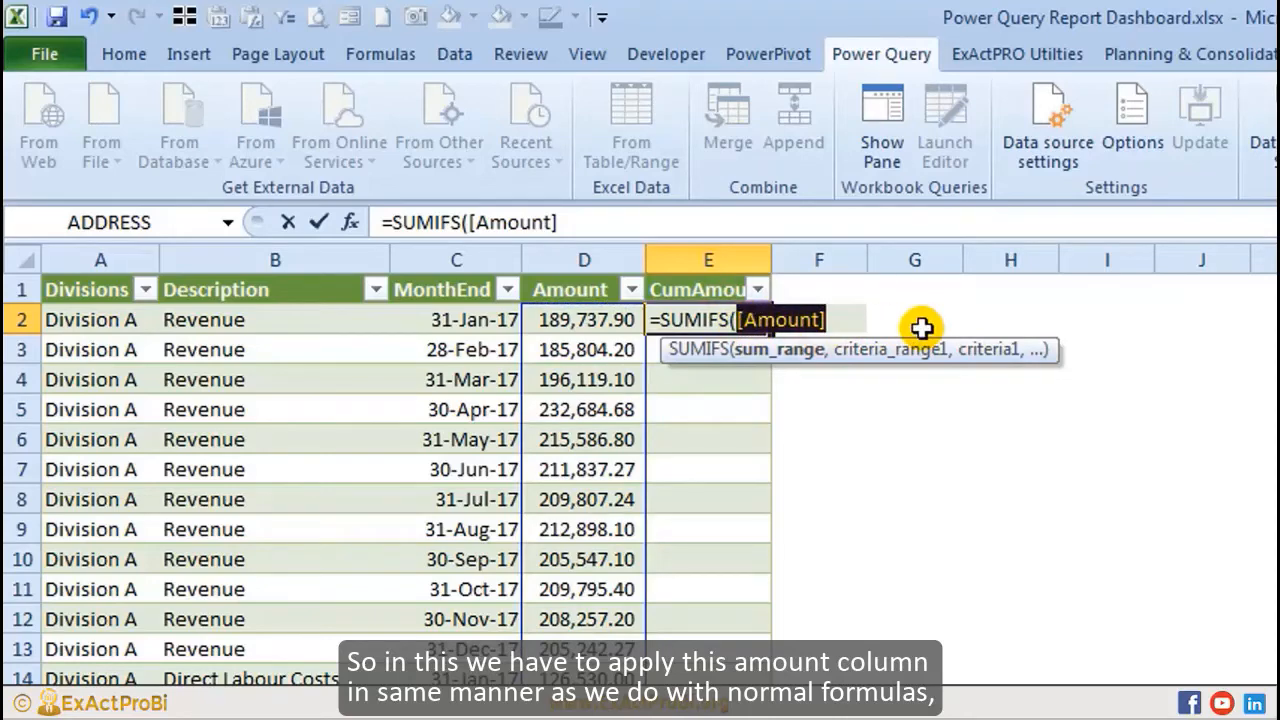
key("ctrl+c")
key("Right")
key("ctrl+v")
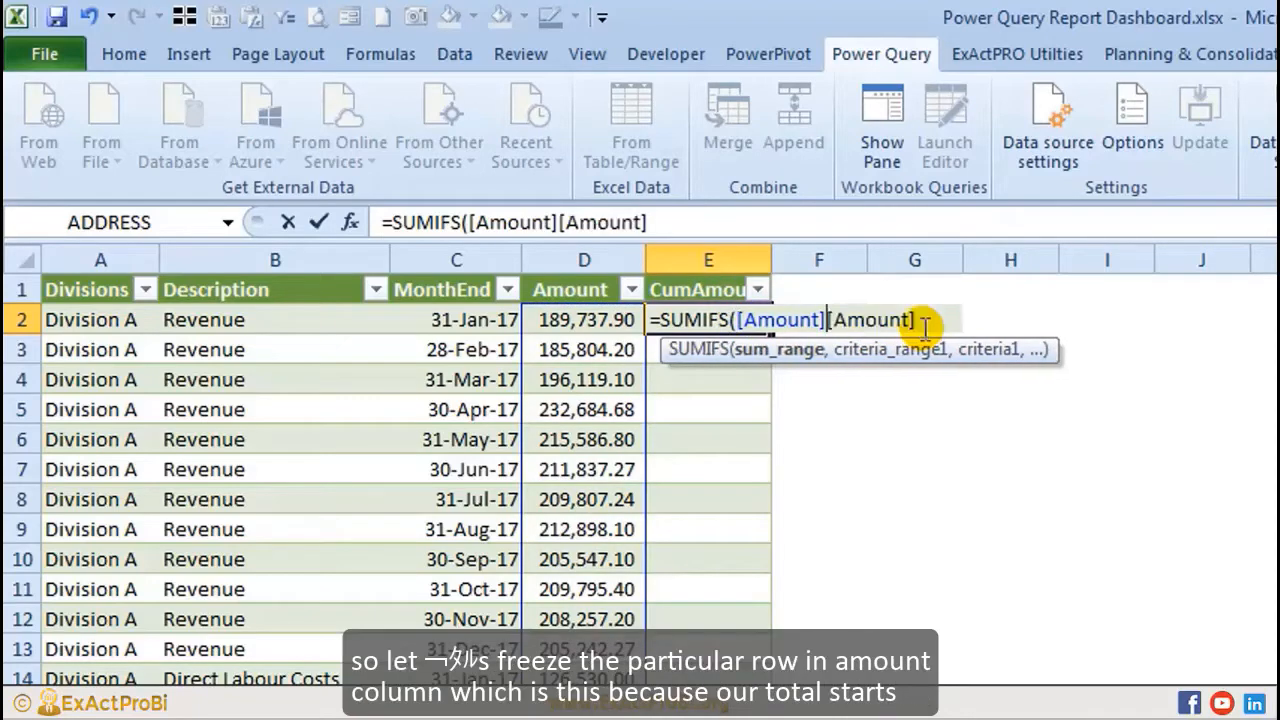
type(":")
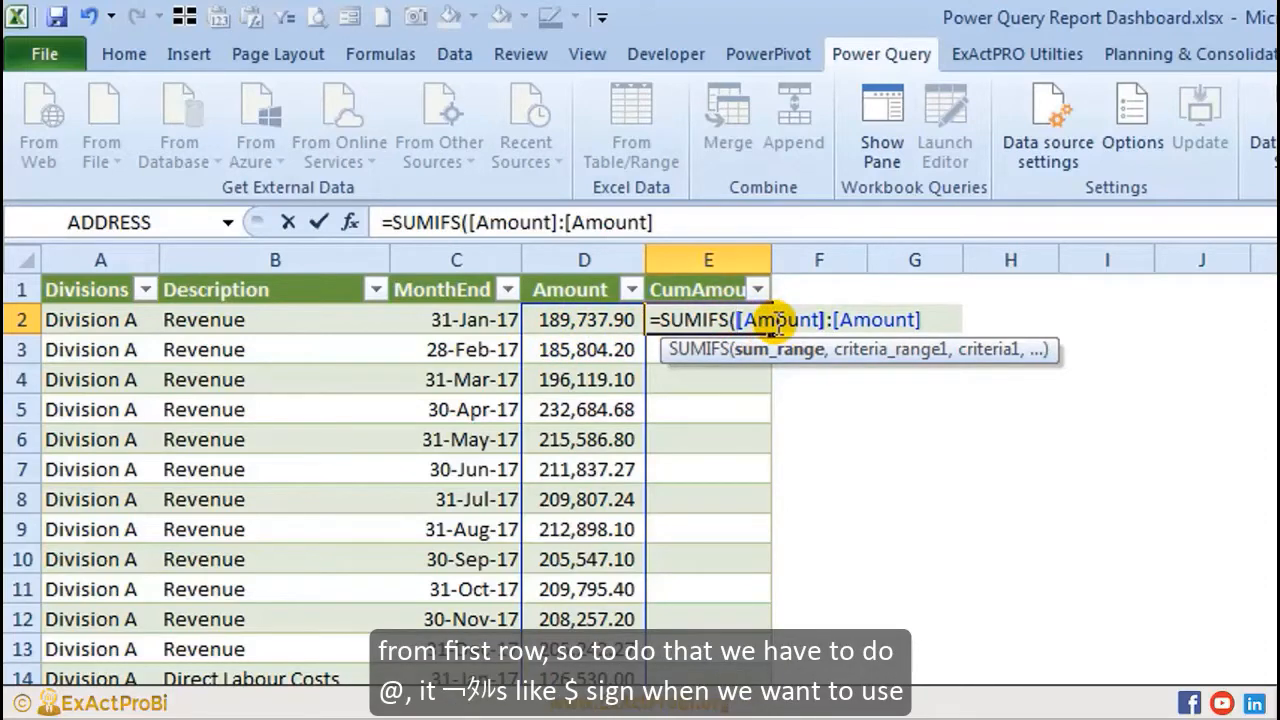
type("@")
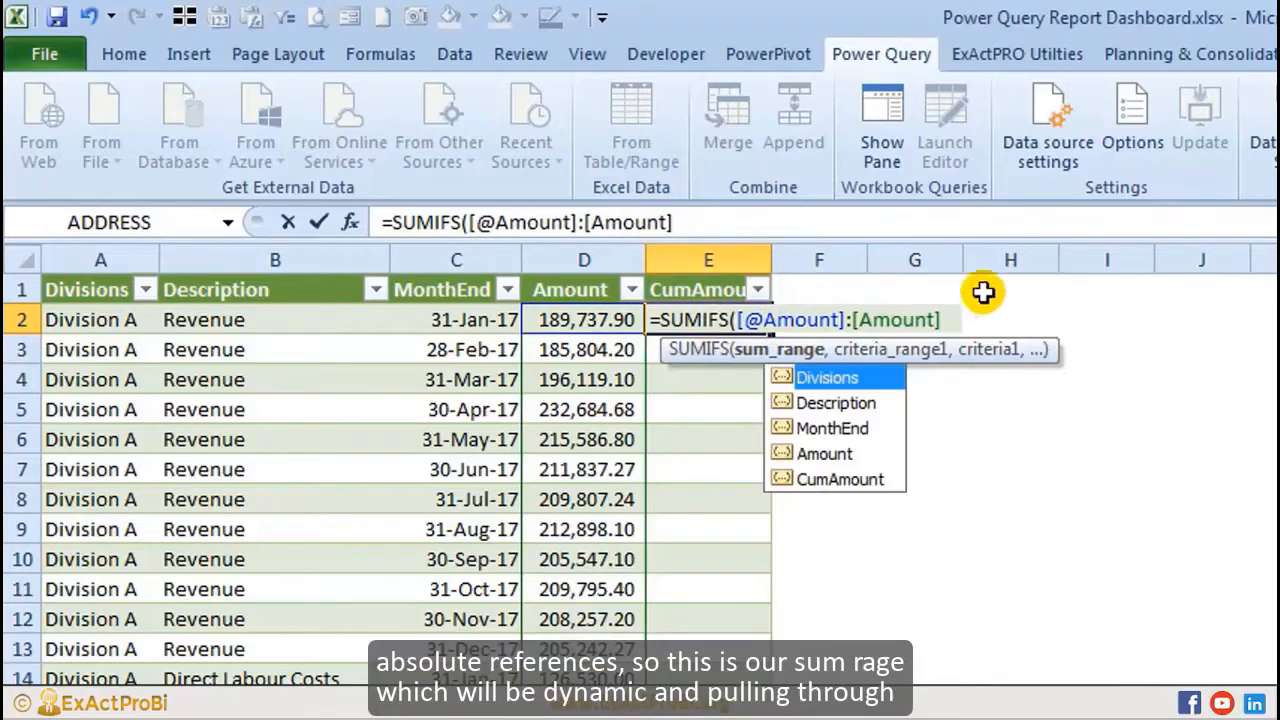
left_click(900, 319)
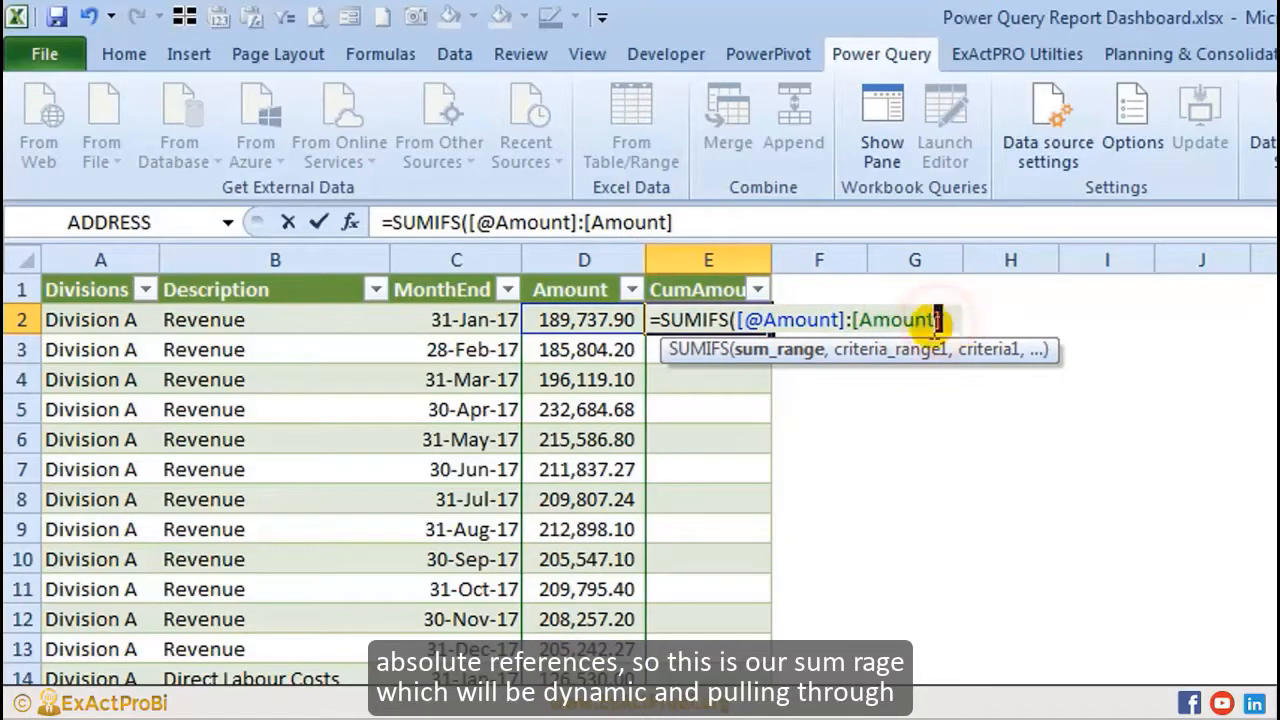
left_click(940, 319)
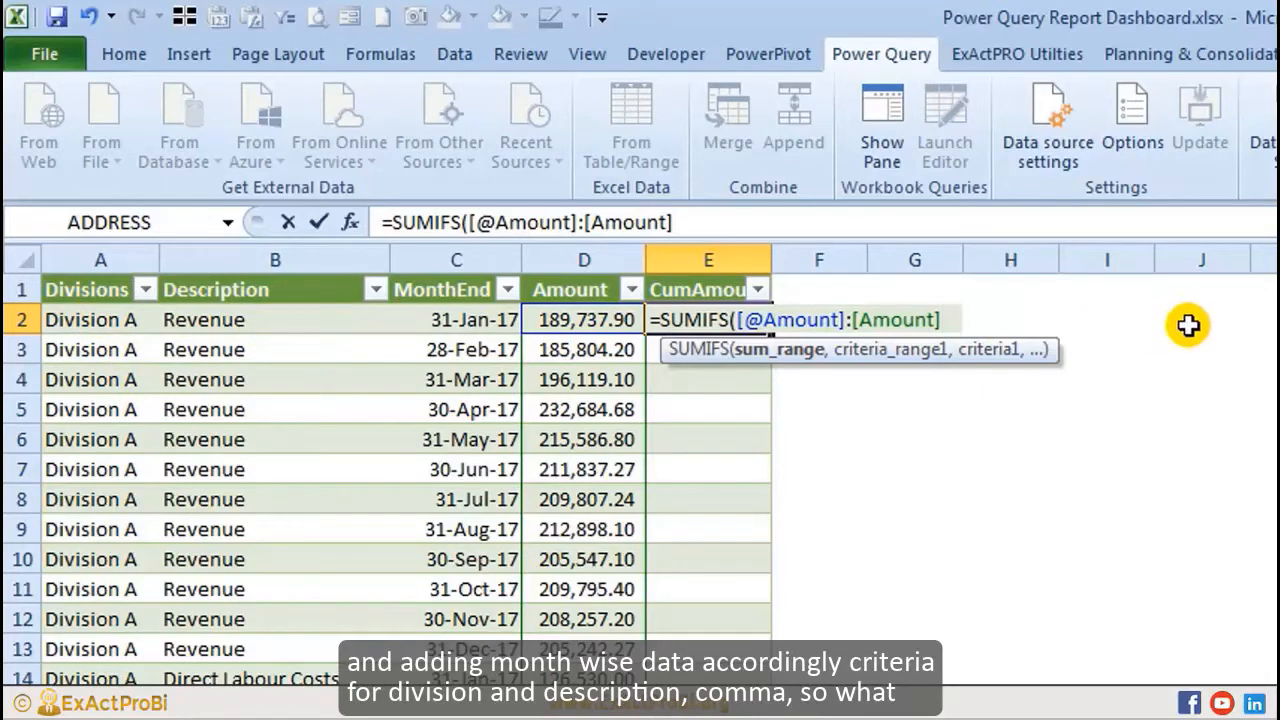
type(",")
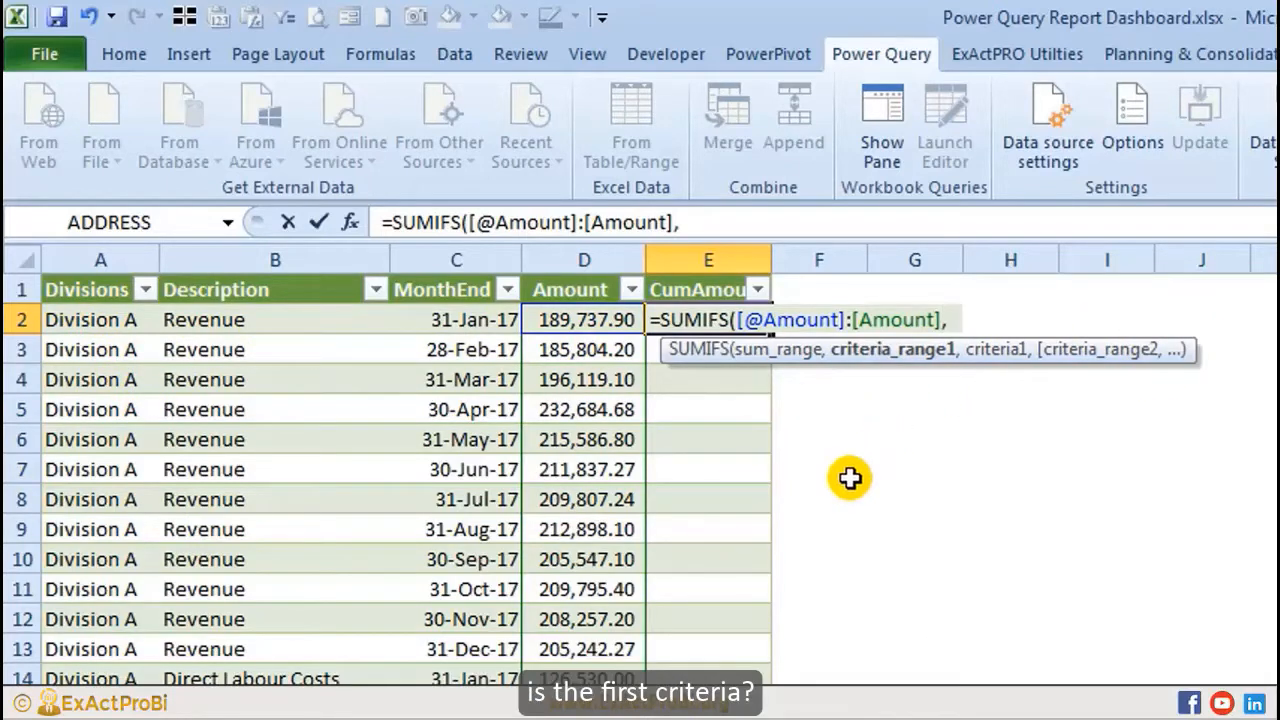
left_click(80, 272)
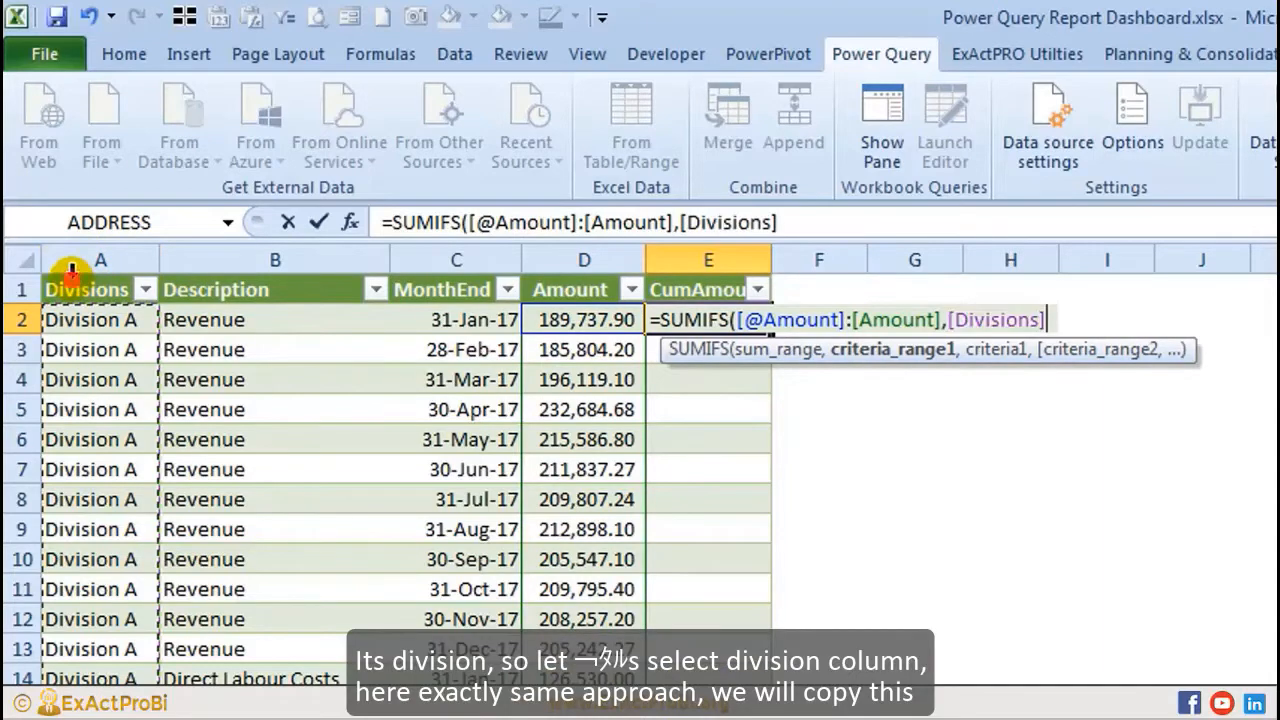
left_click_drag(1045, 319, 948, 319)
key("ctrl+c")
key("Right")
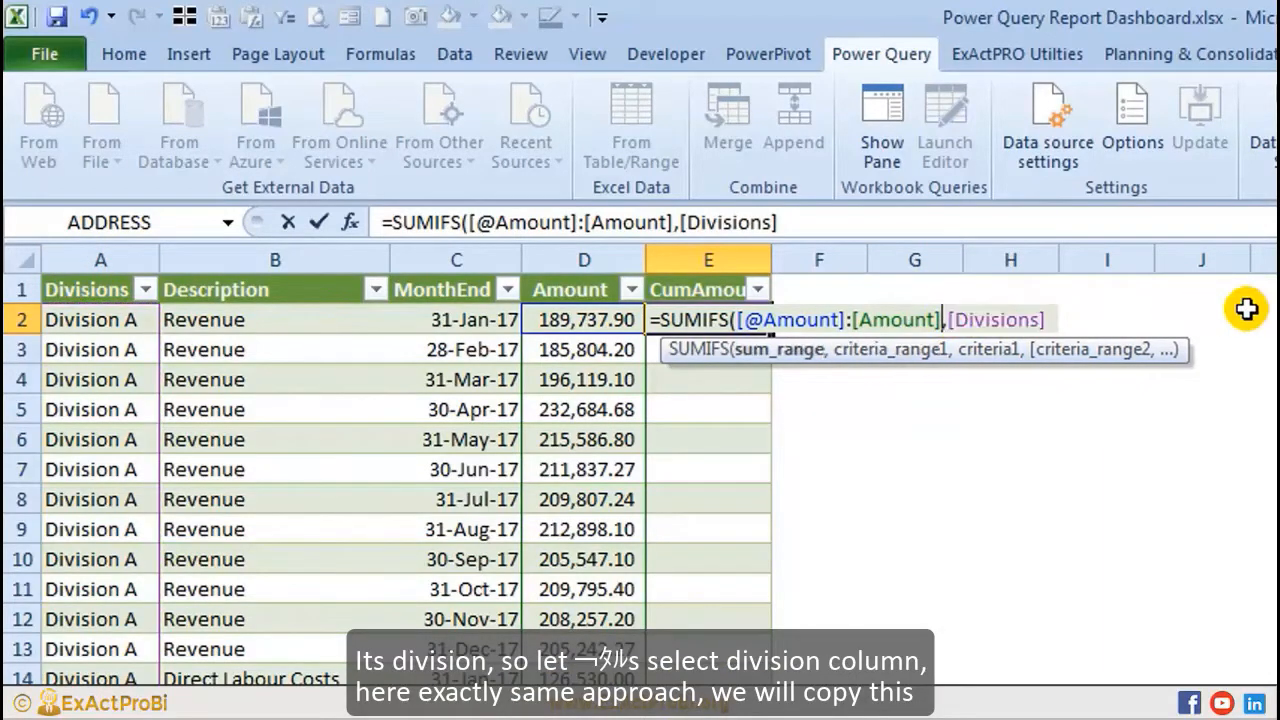
key("ctrl+v")
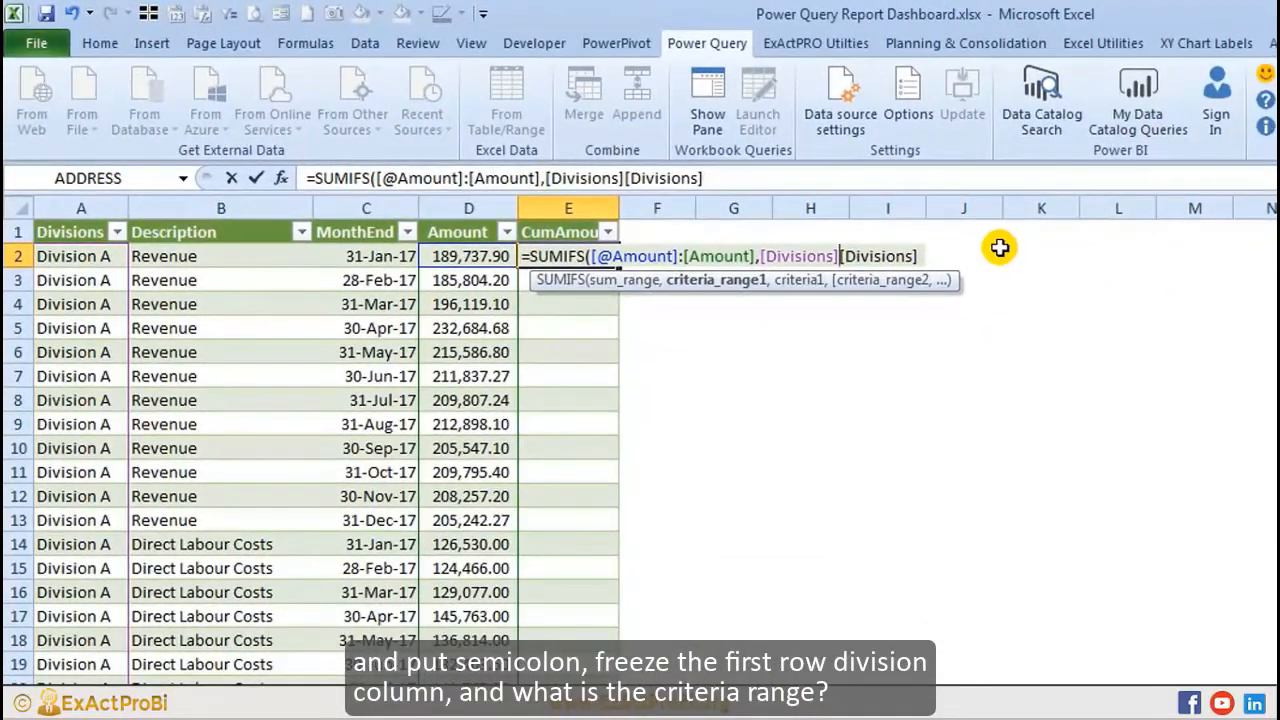
type(":")
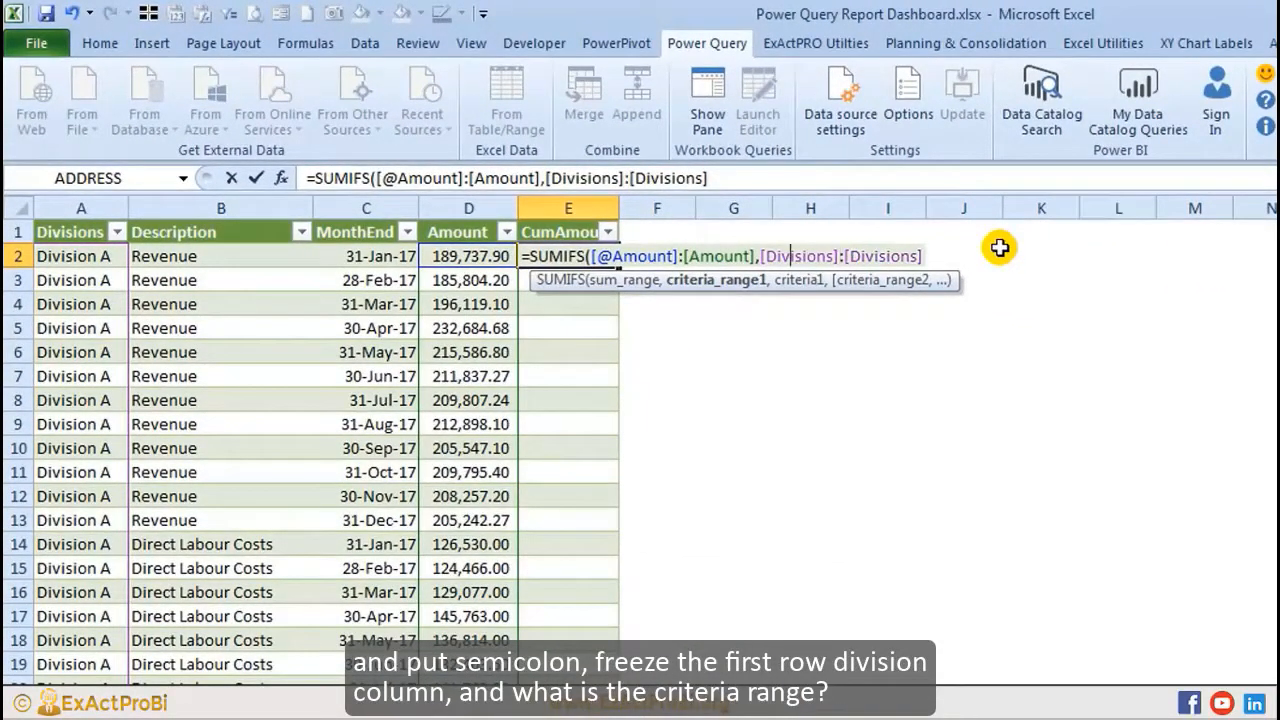
type("@")
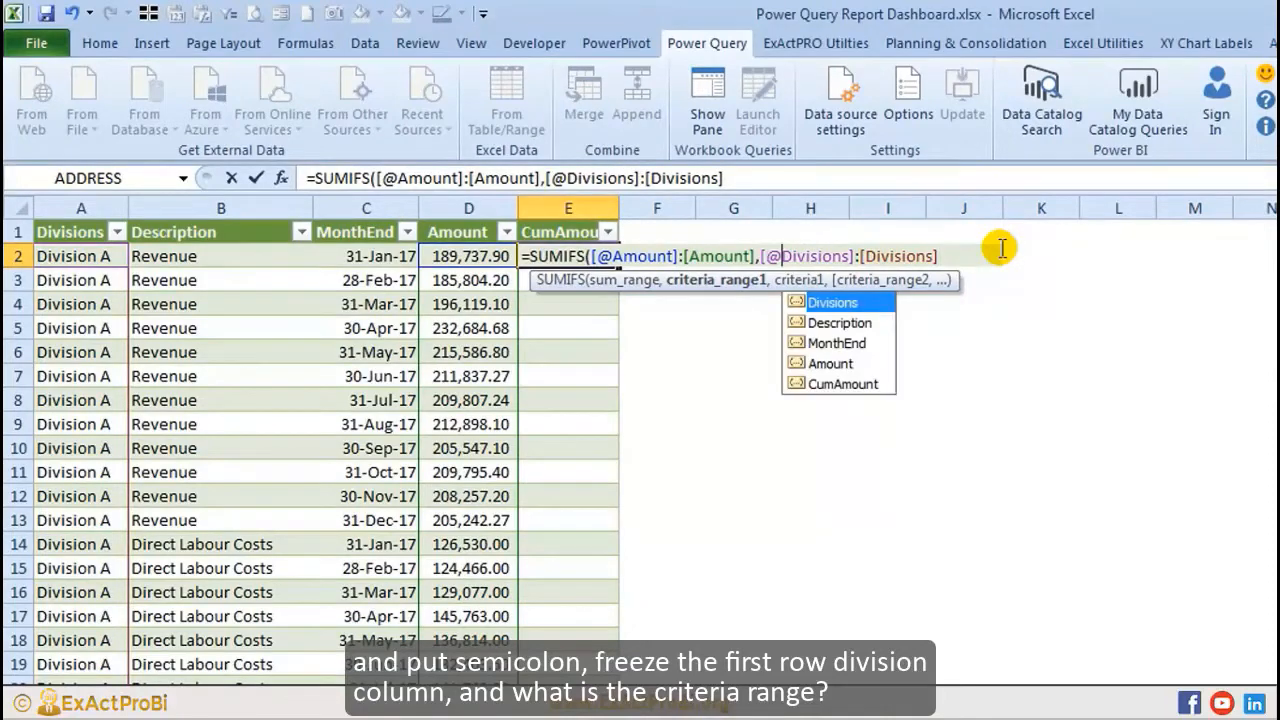
key("Right")
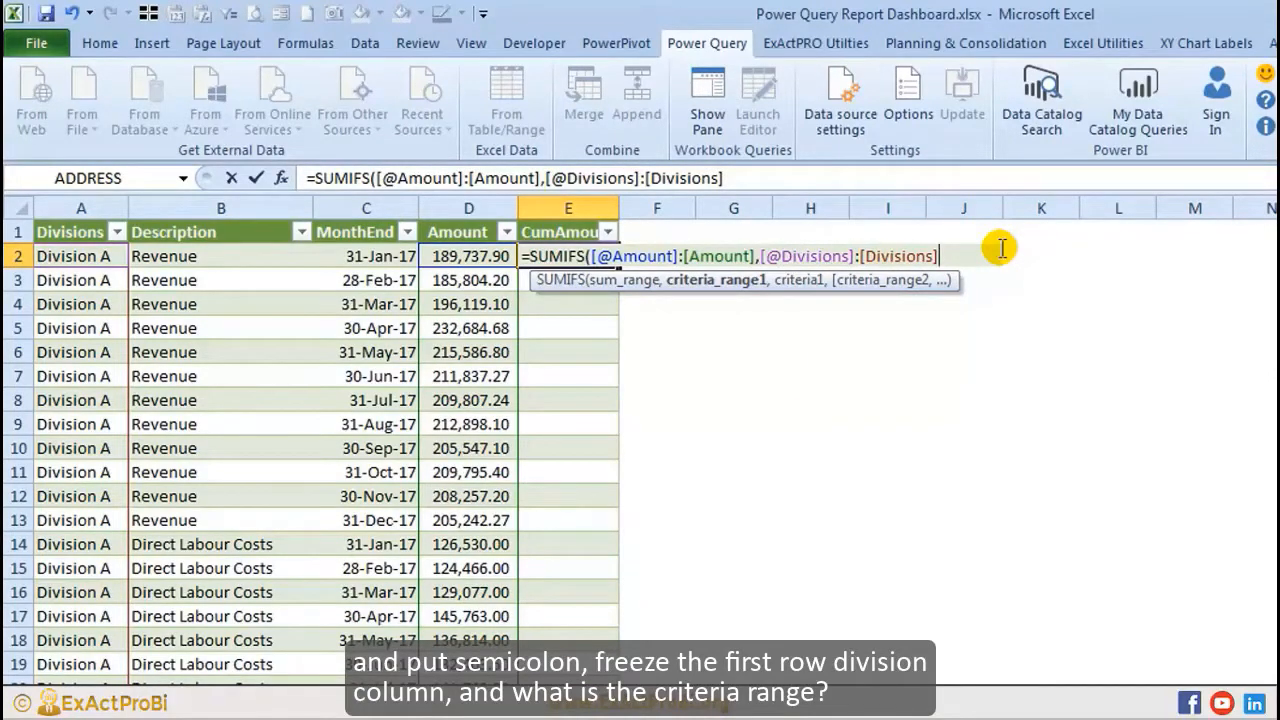
type(",")
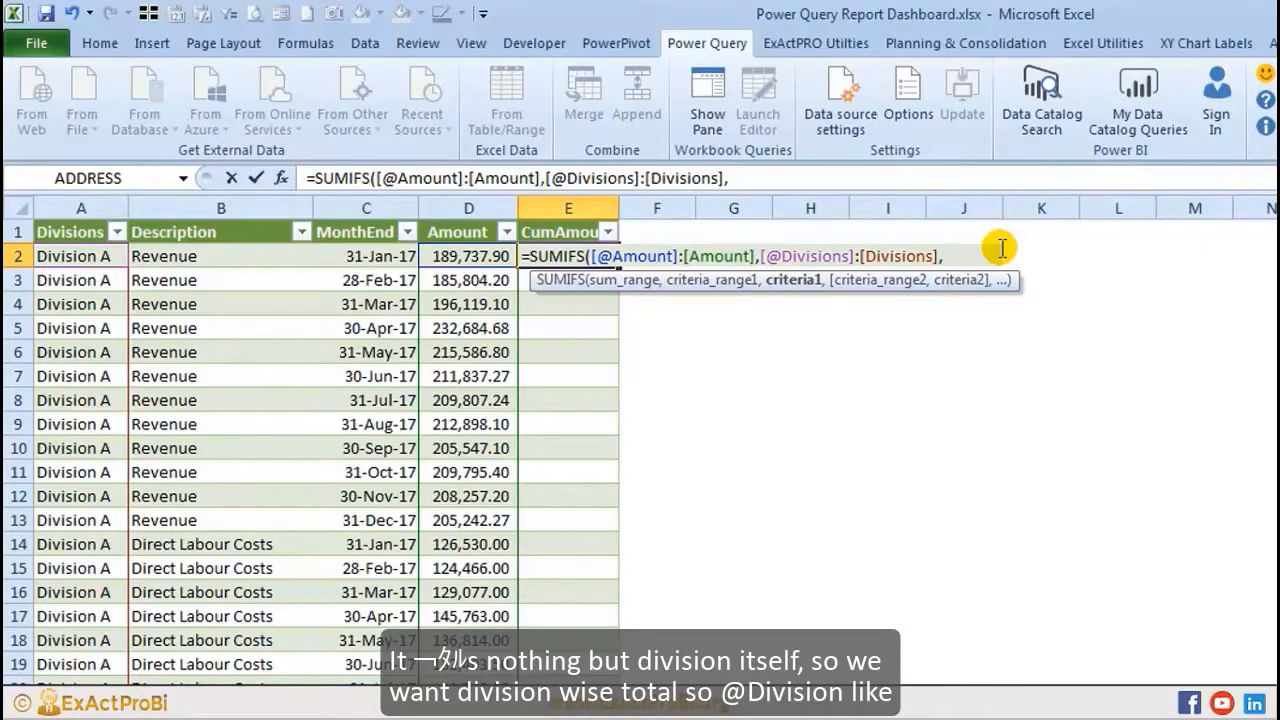
type("[")
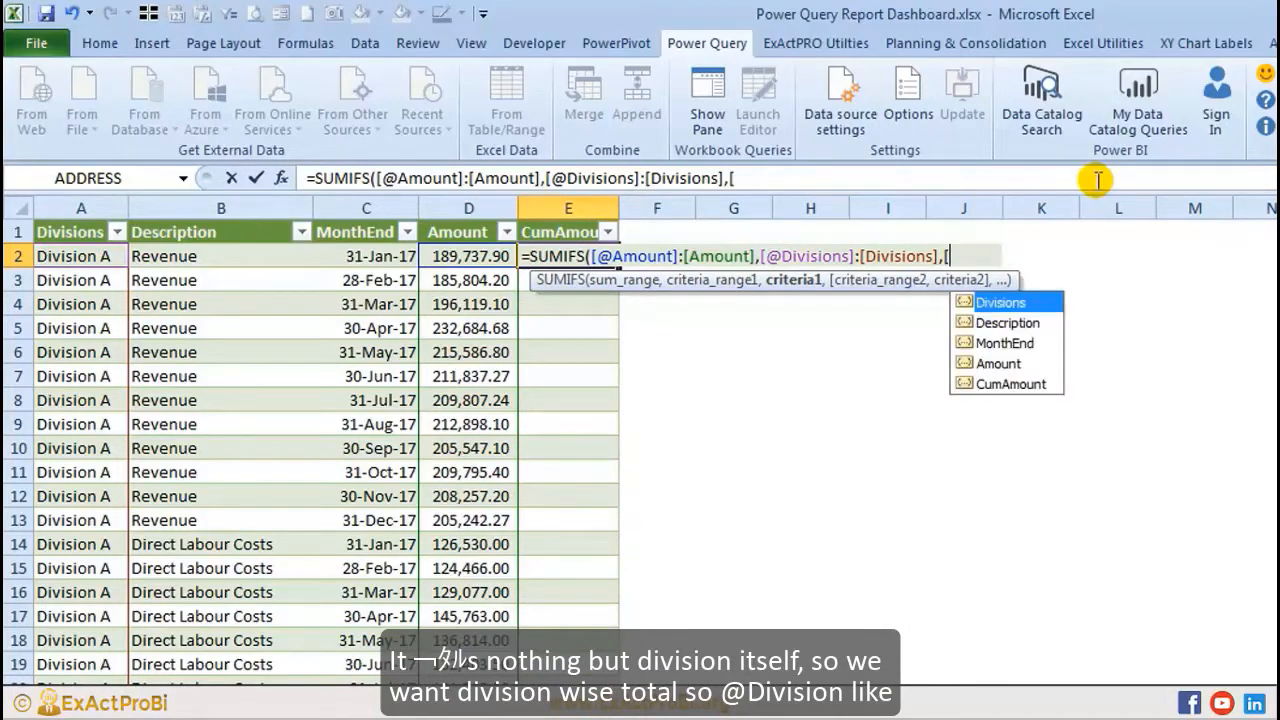
type("@d")
key("Tab")
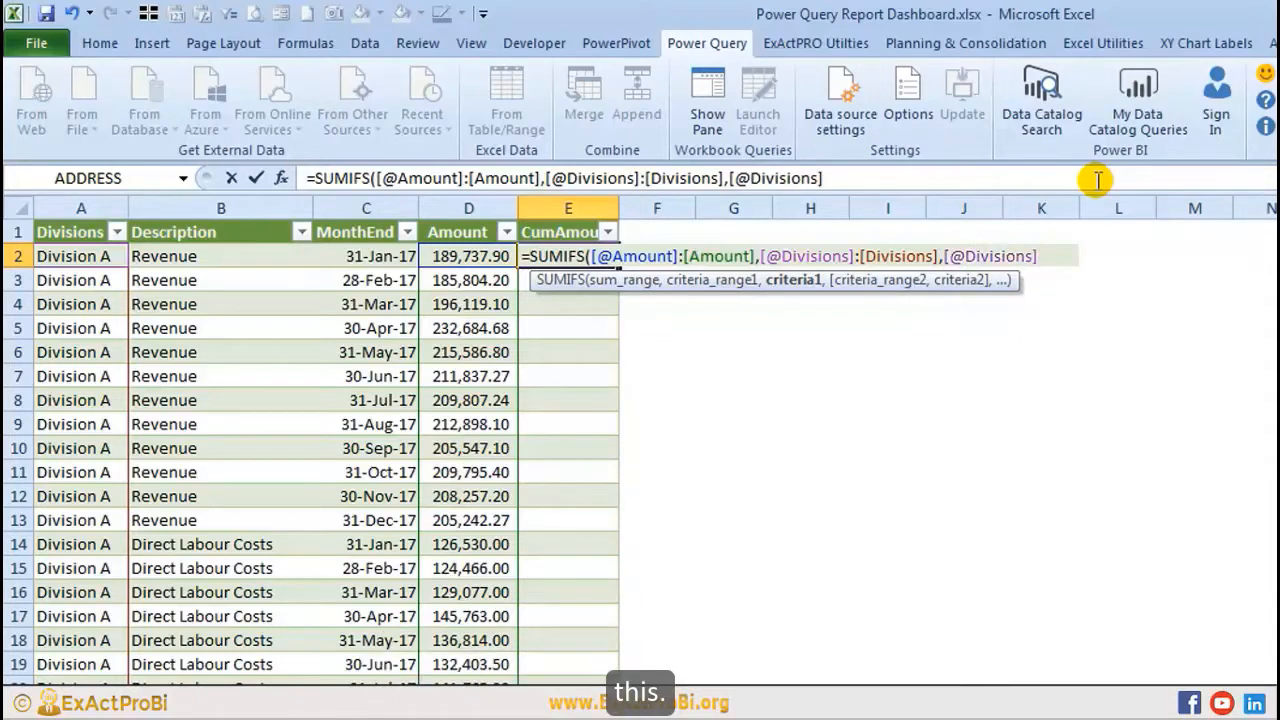
Step: Add [@[Description ]]:[[Description ]] as the second criteria range of the SUMIFS formula
type(",")
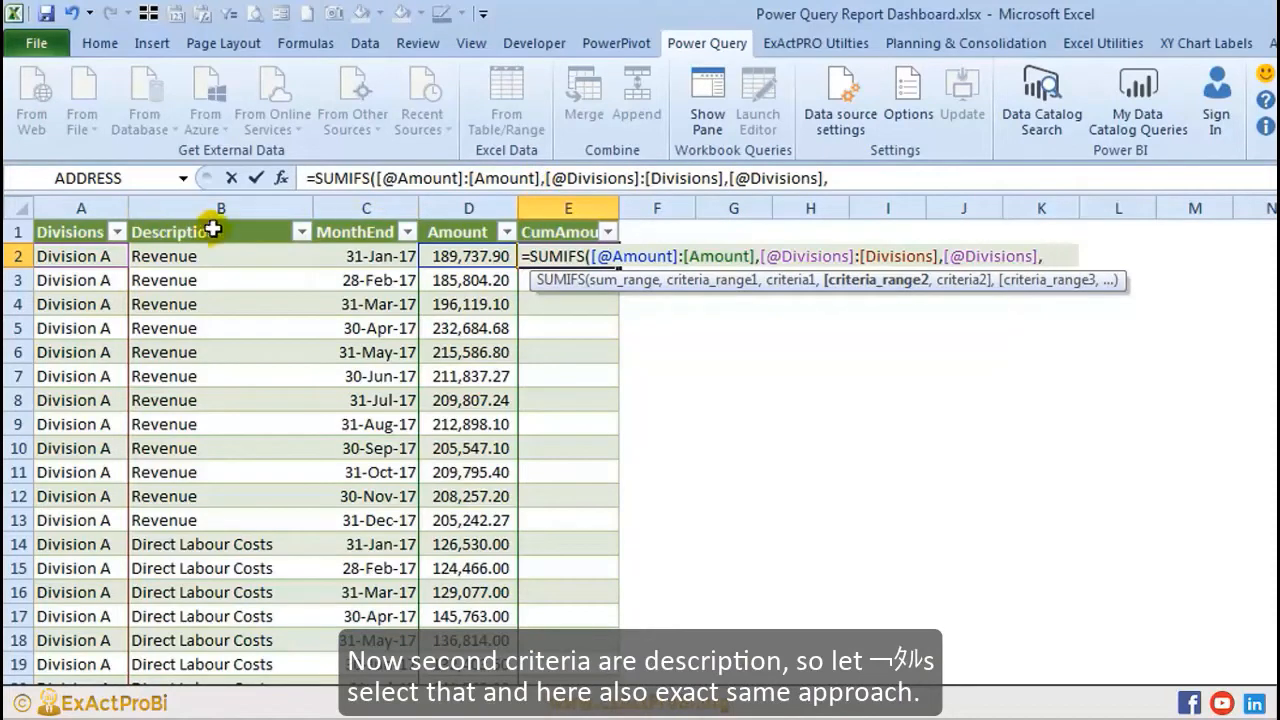
left_click(185, 218)
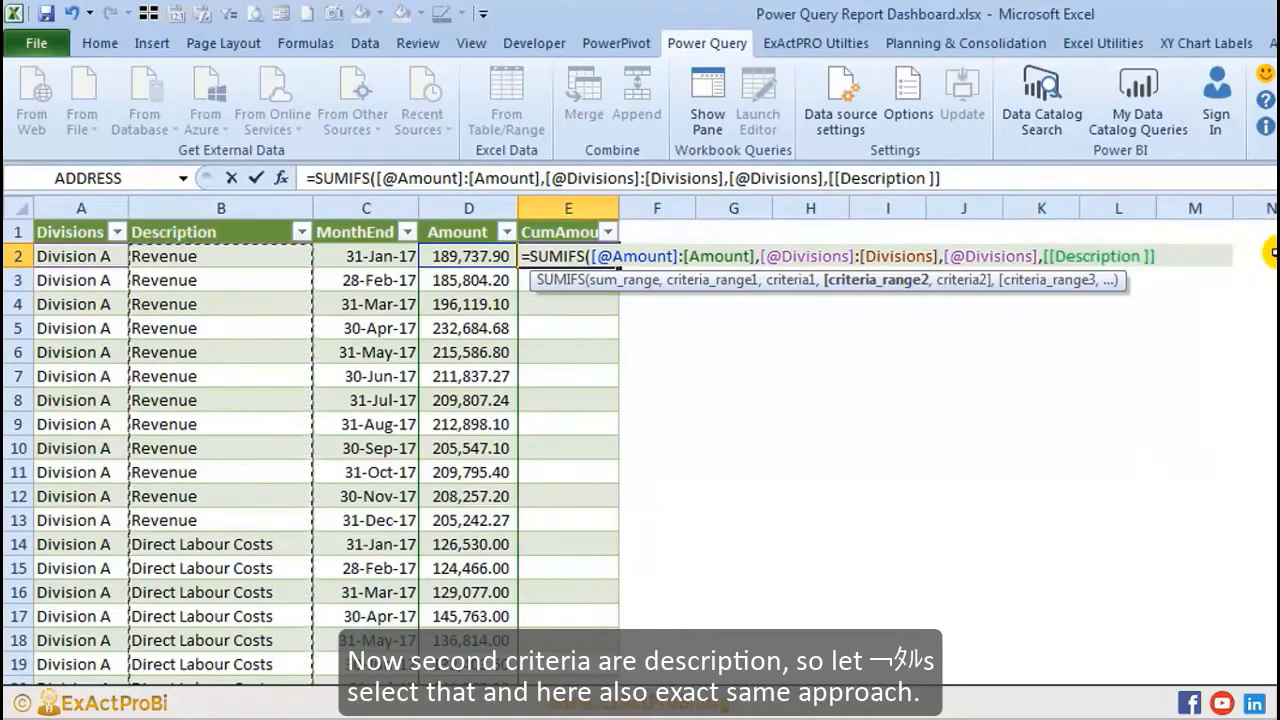
left_click_drag(1158, 256, 1044, 256)
left_click(1044, 256)
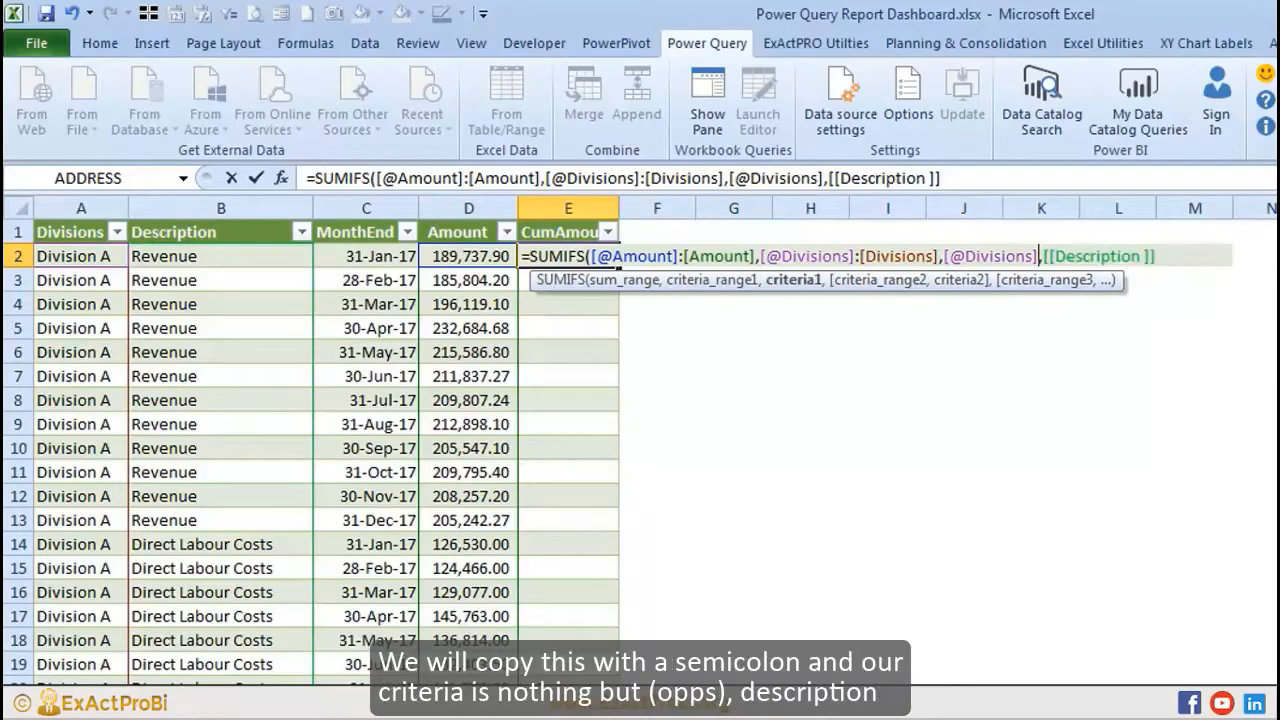
key("ctrl+v")
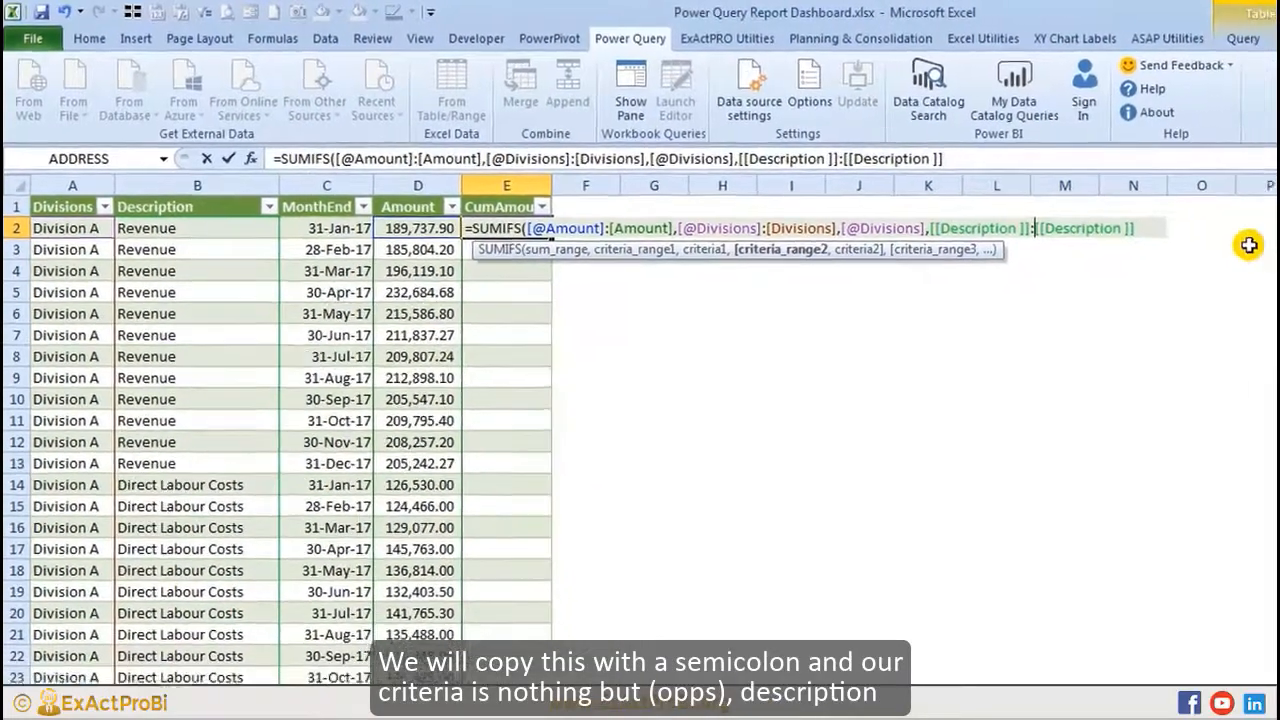
type(":")
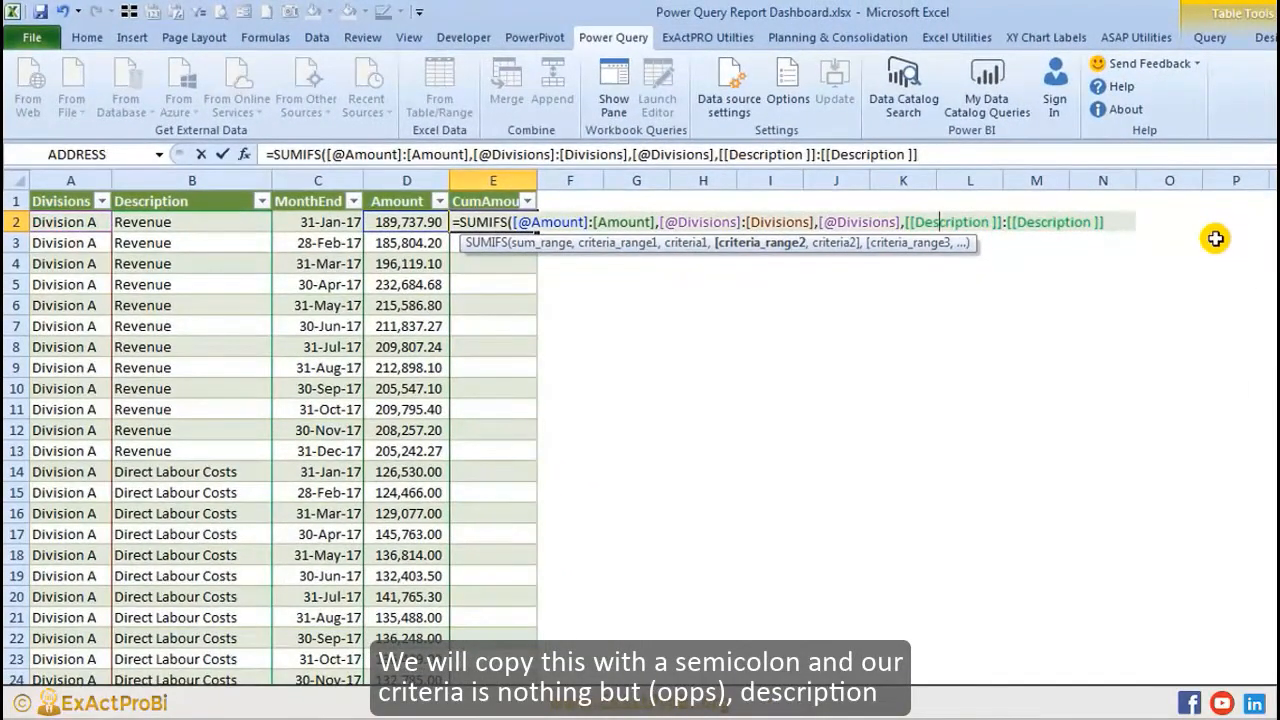
type("@")
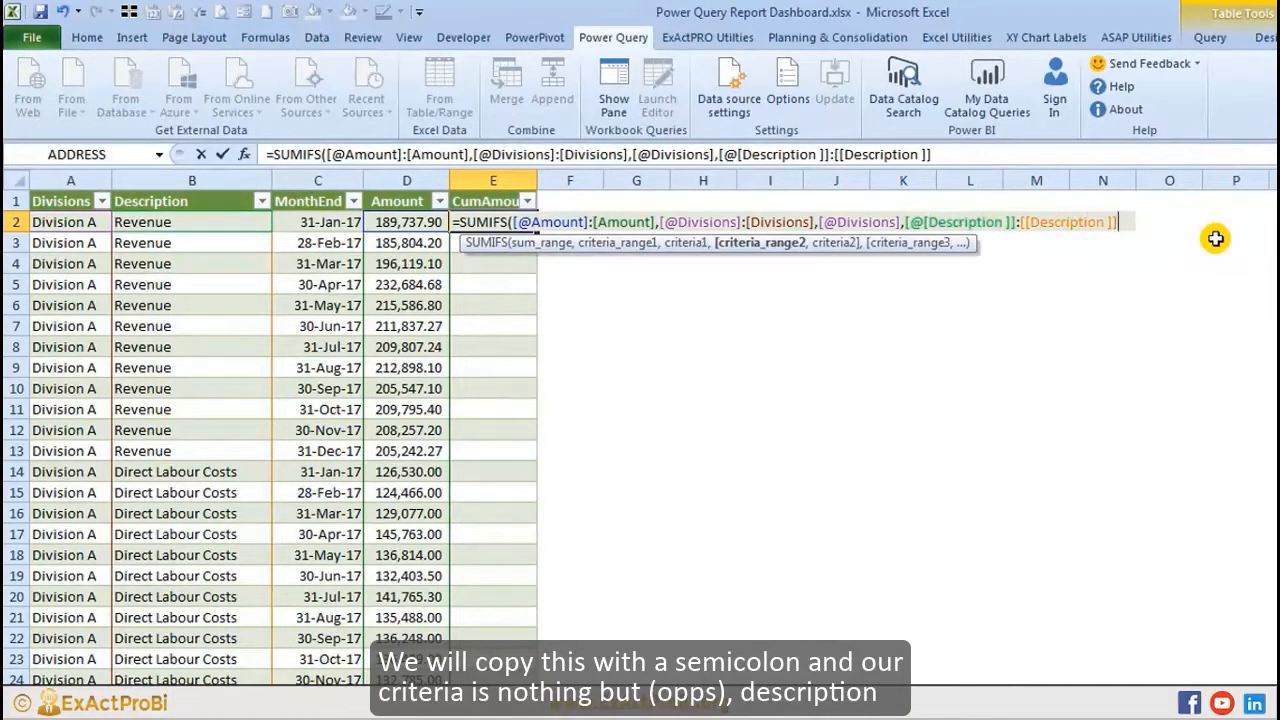
Step: Set the second SUMIFS criterion to the current row's description, [@[Description ]]
type(",")
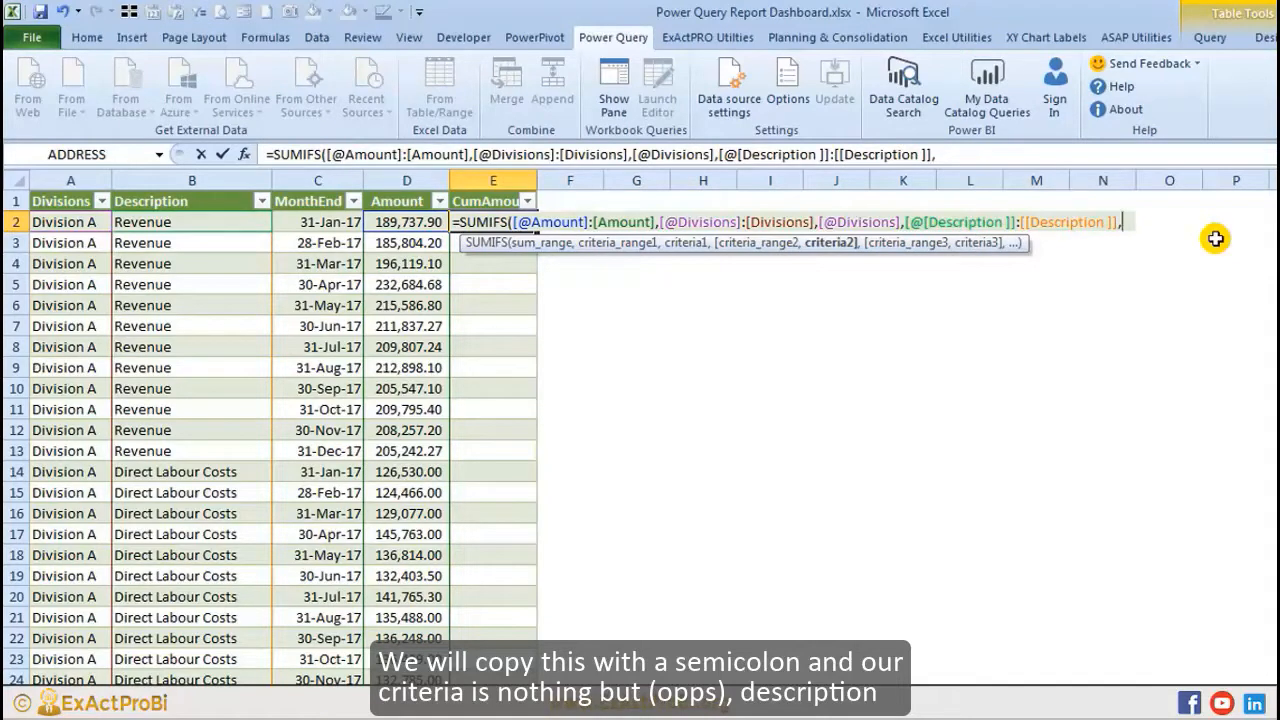
type("[@")
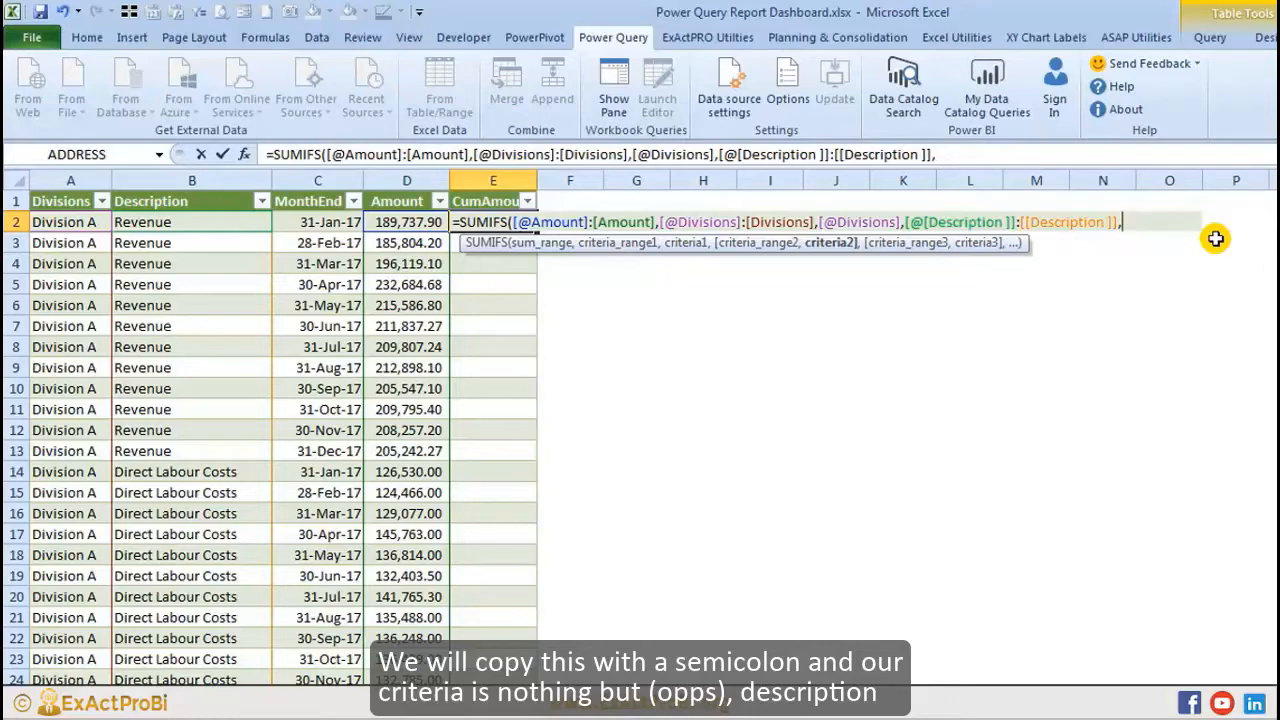
type("[@[de")
key("Tab")
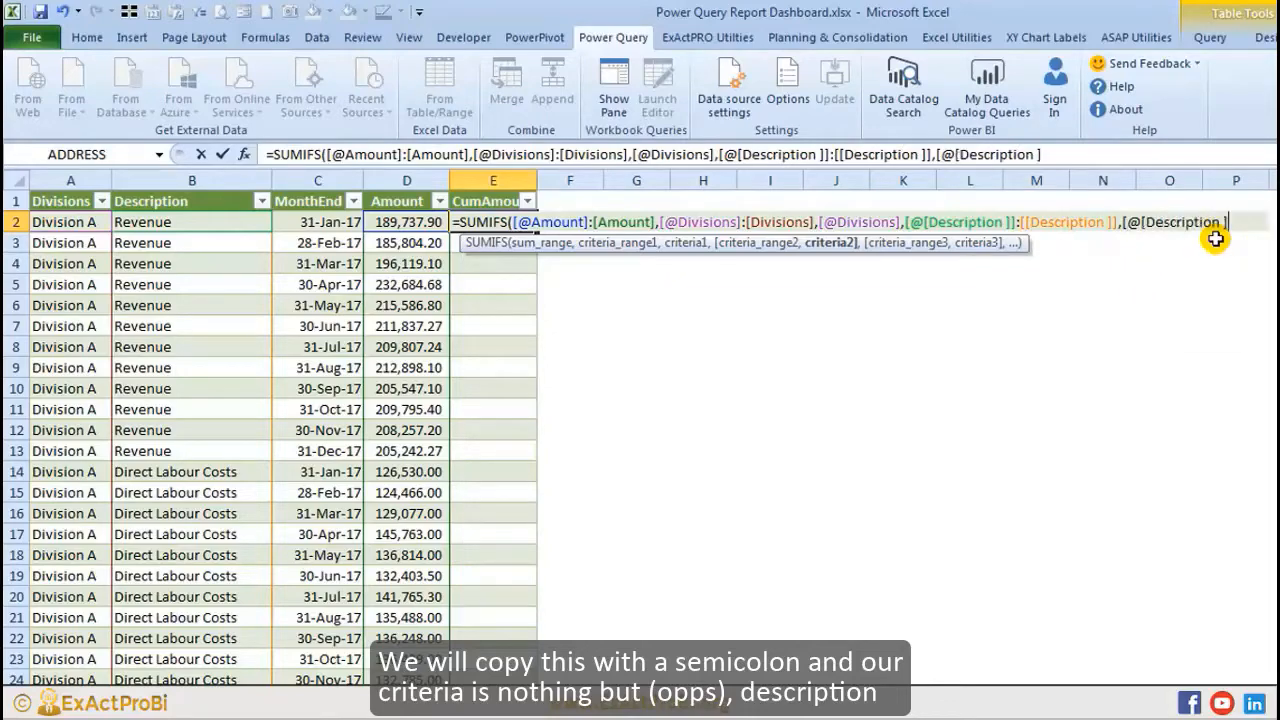
type("]")
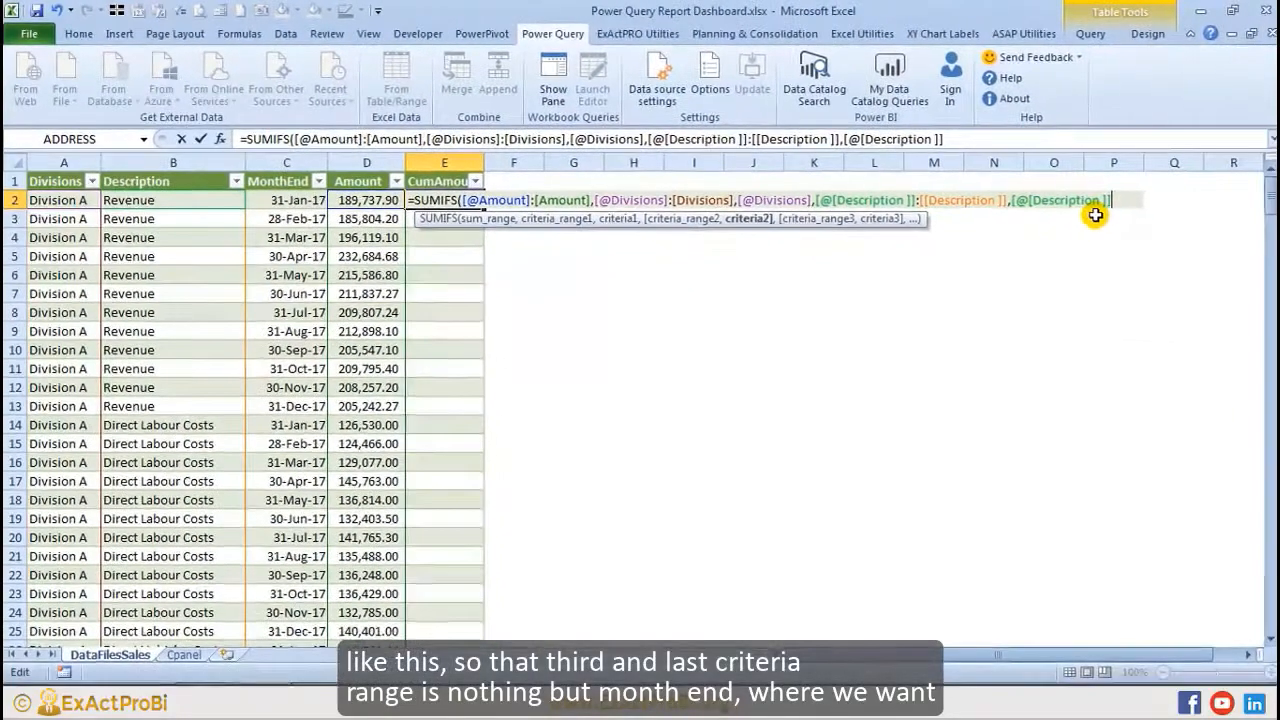
Step: Add the table's [MonthEnd] column as the third criteria range of the SUMIFS formula
type(",")
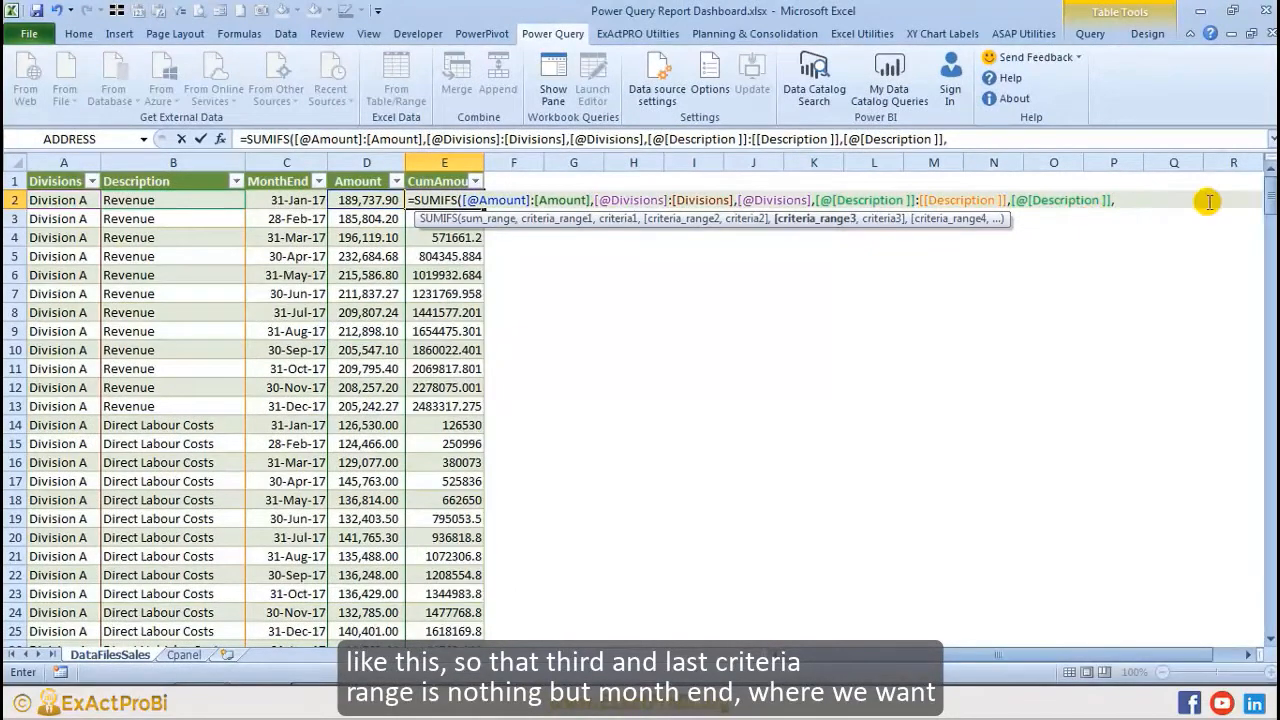
left_click(274, 168)
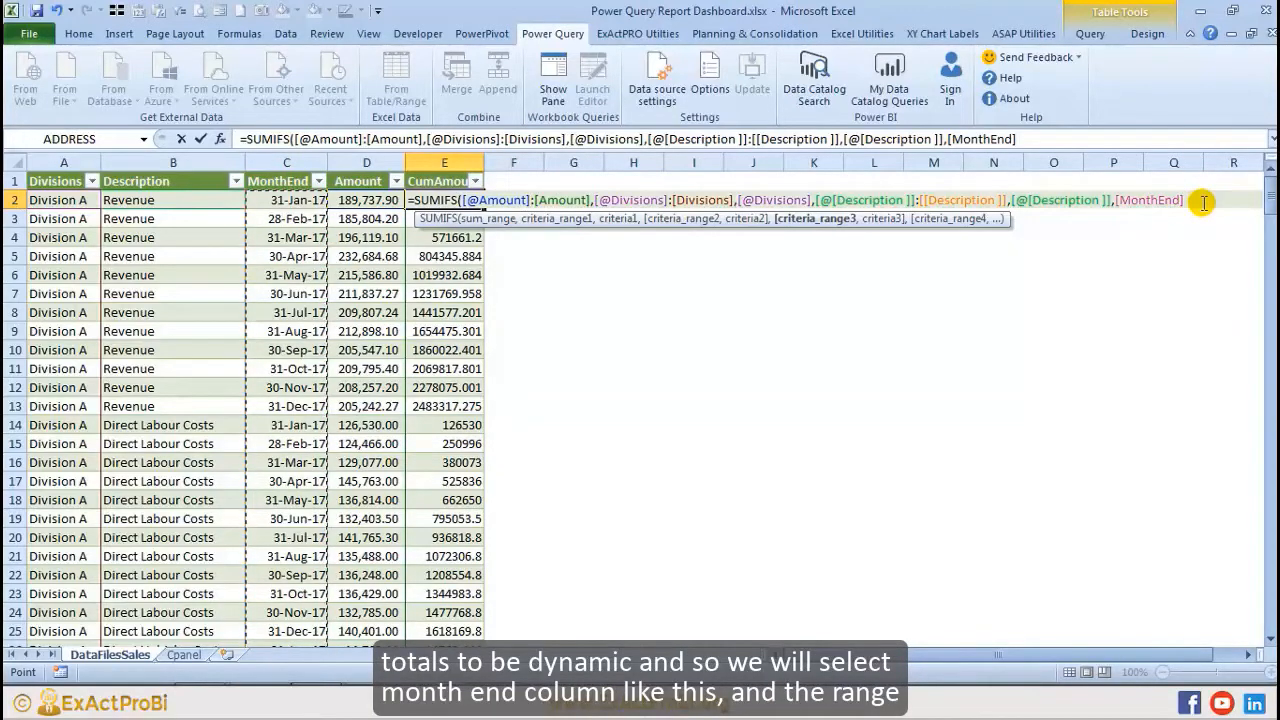
type(",")
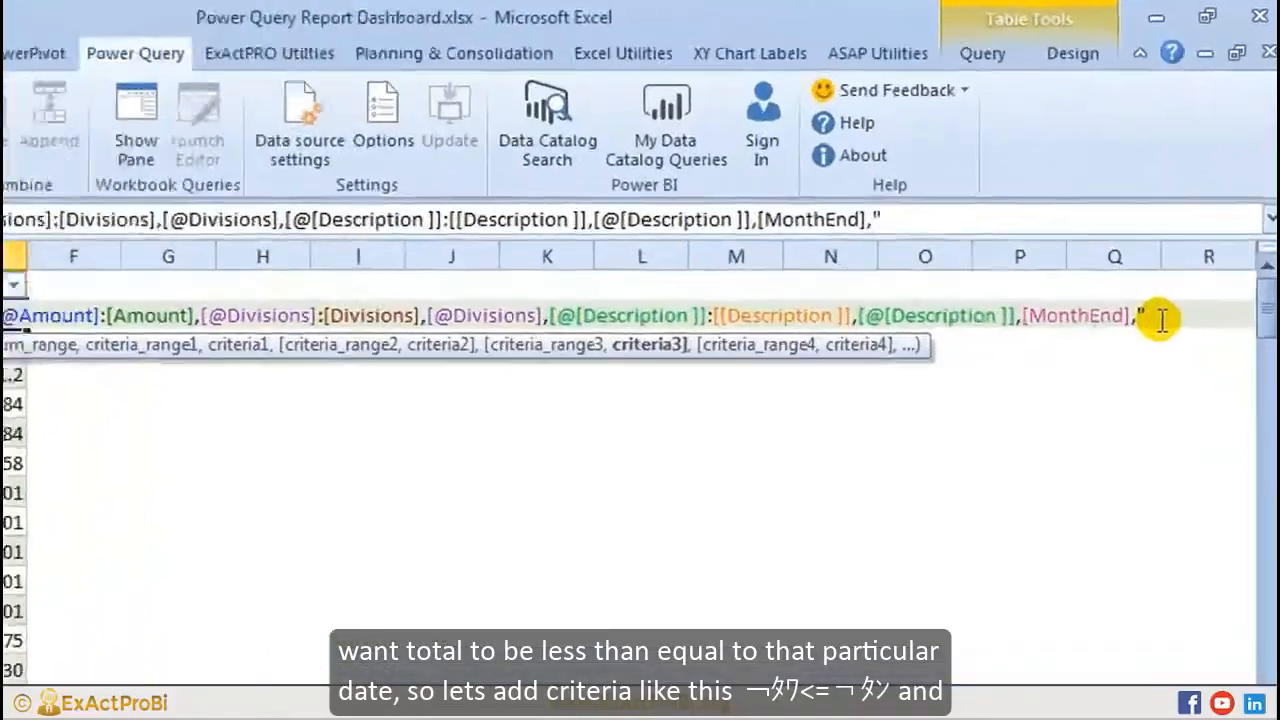
type("<=\"&")
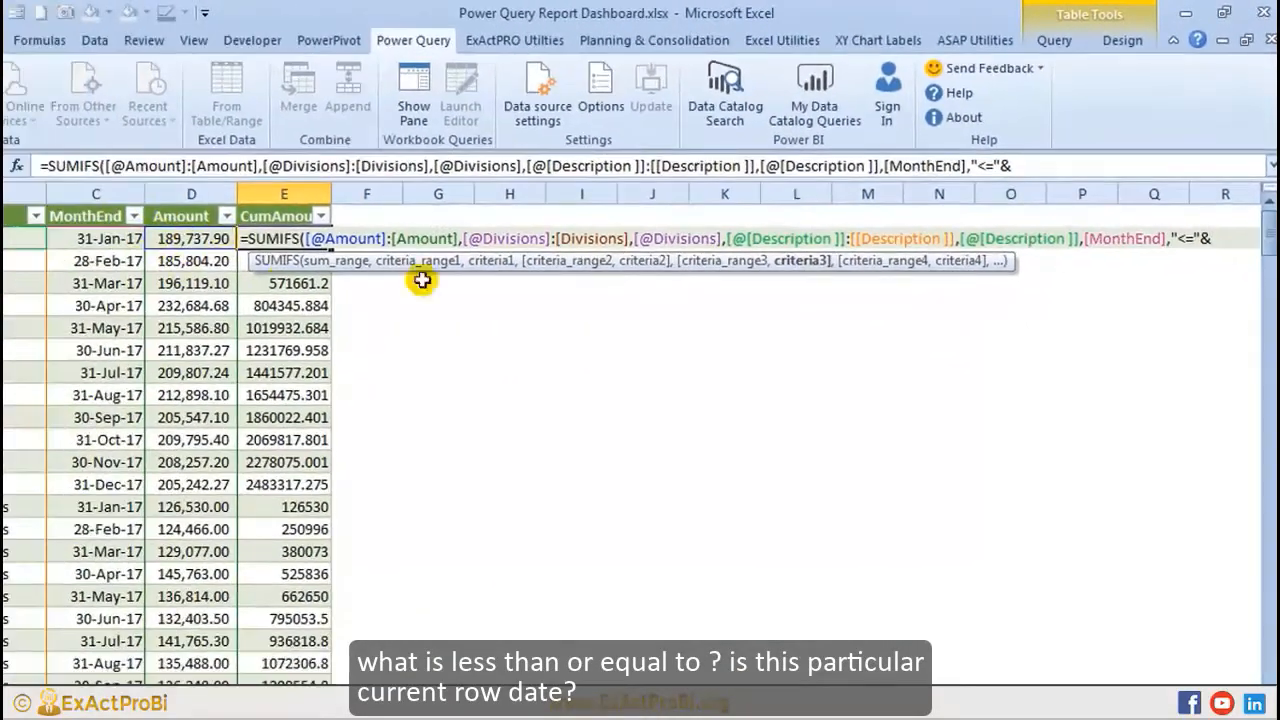
type("[")
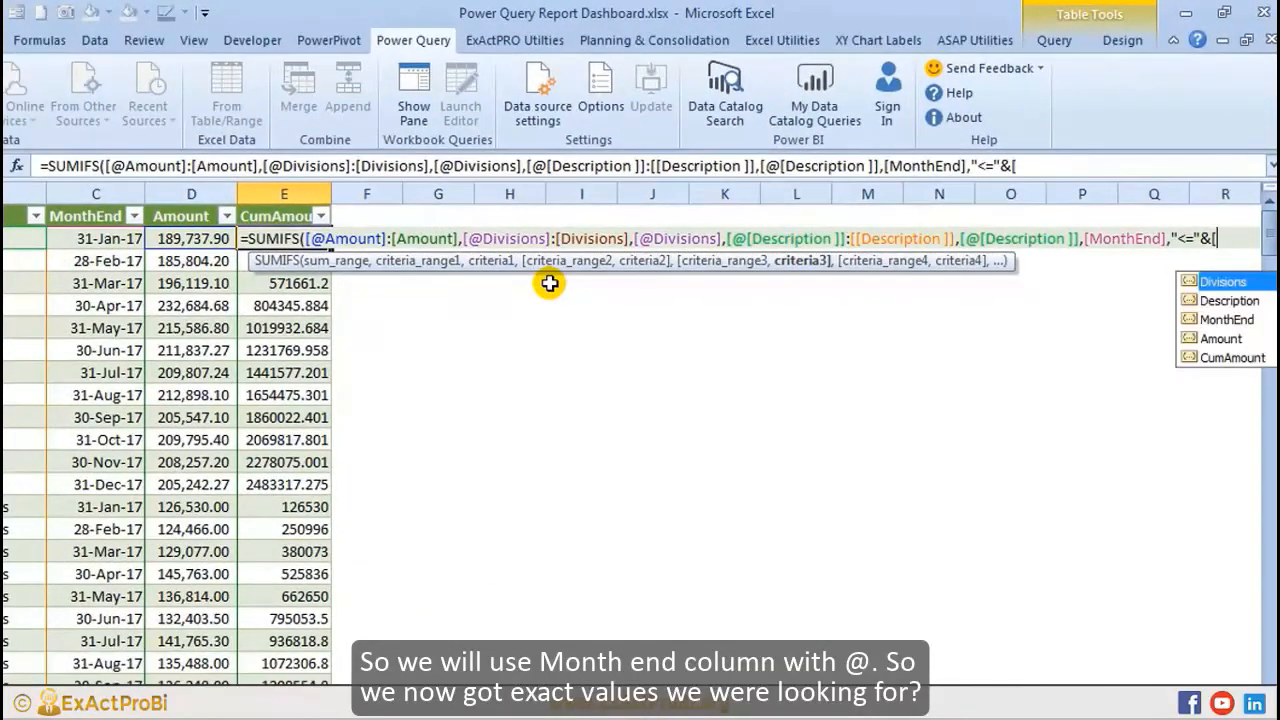
type("@Am")
key("Tab")
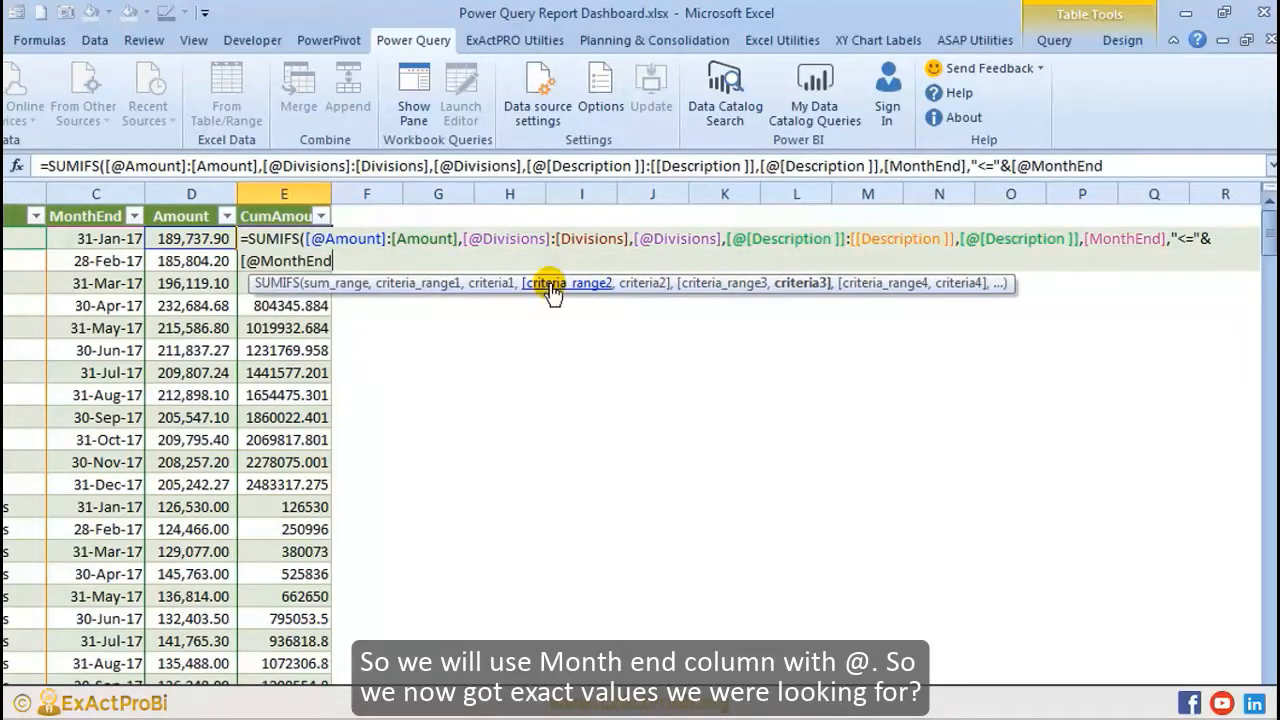
type(")")
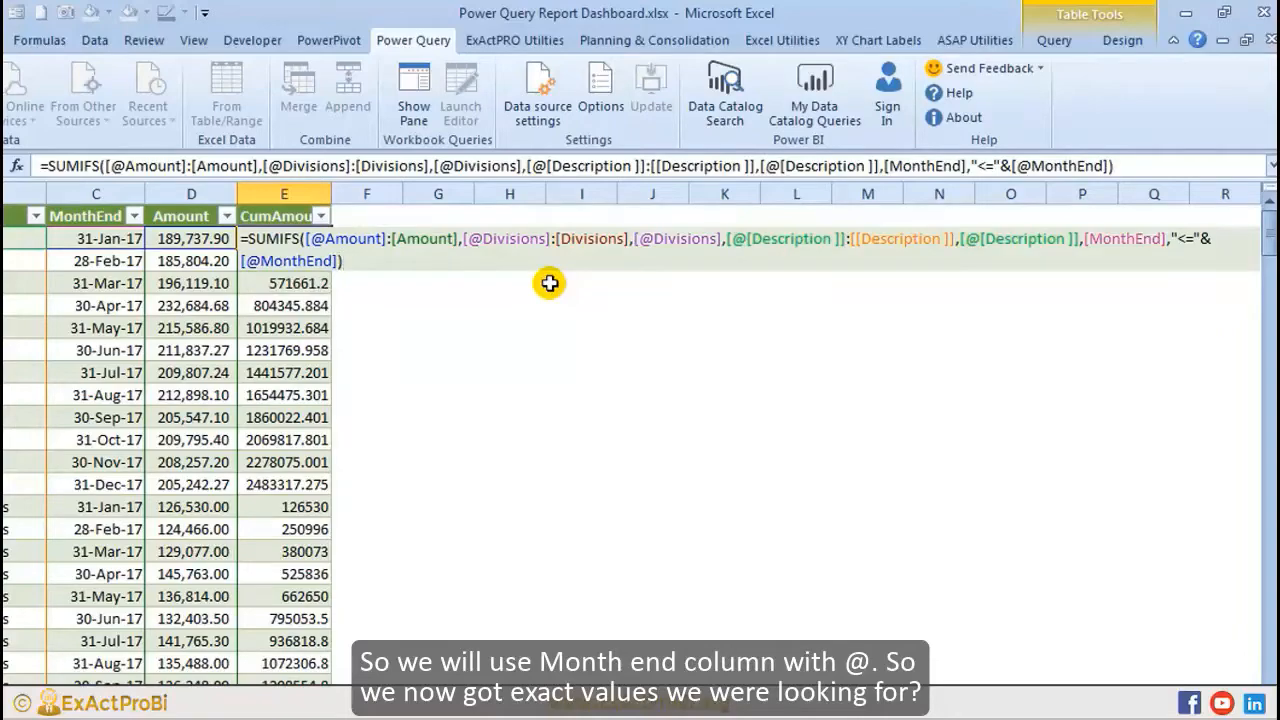
key("Return")
key("Up")
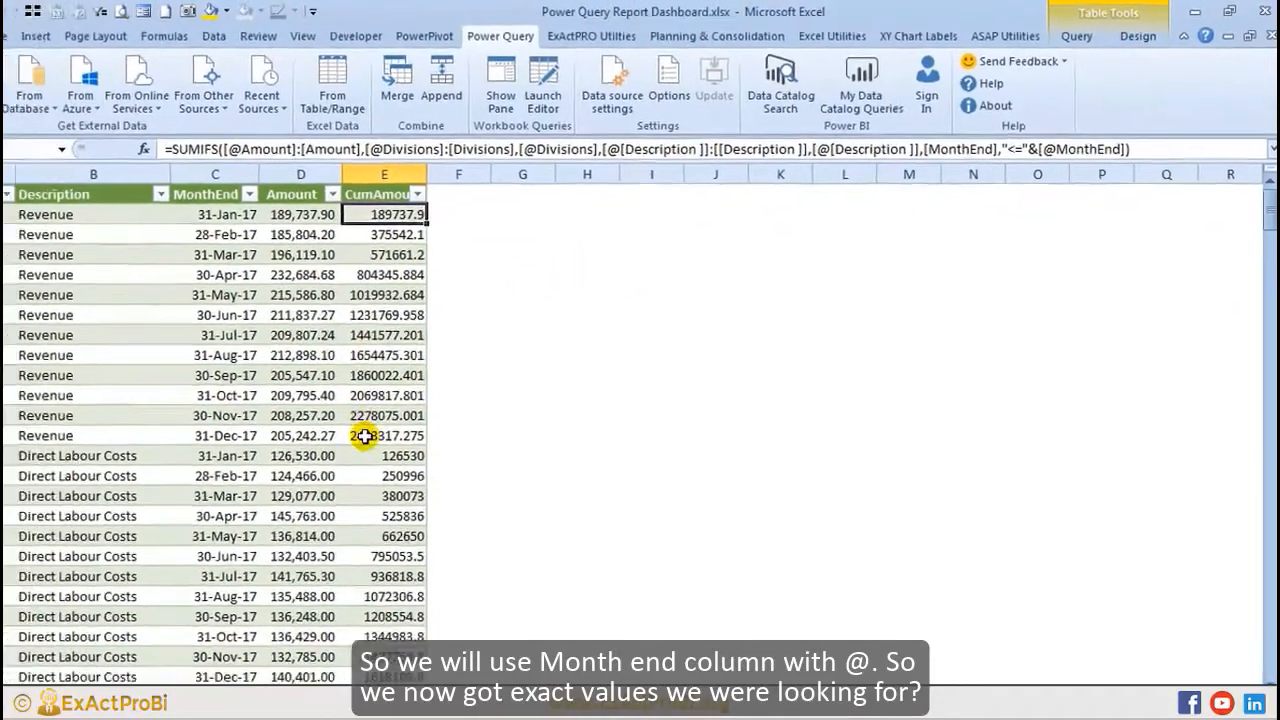
Step: Apply the comma number style to the whole CumAmount column and autofit its width
left_click(284, 484)
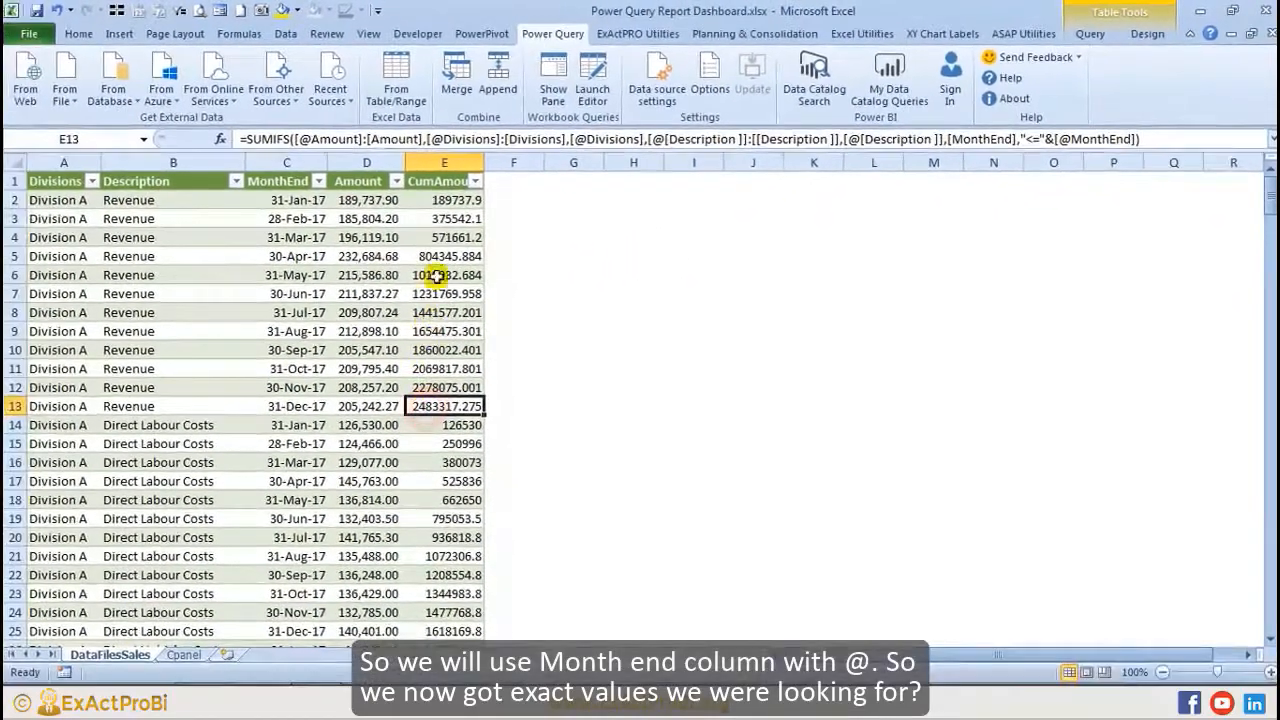
left_click(433, 179)
left_click(429, 170)
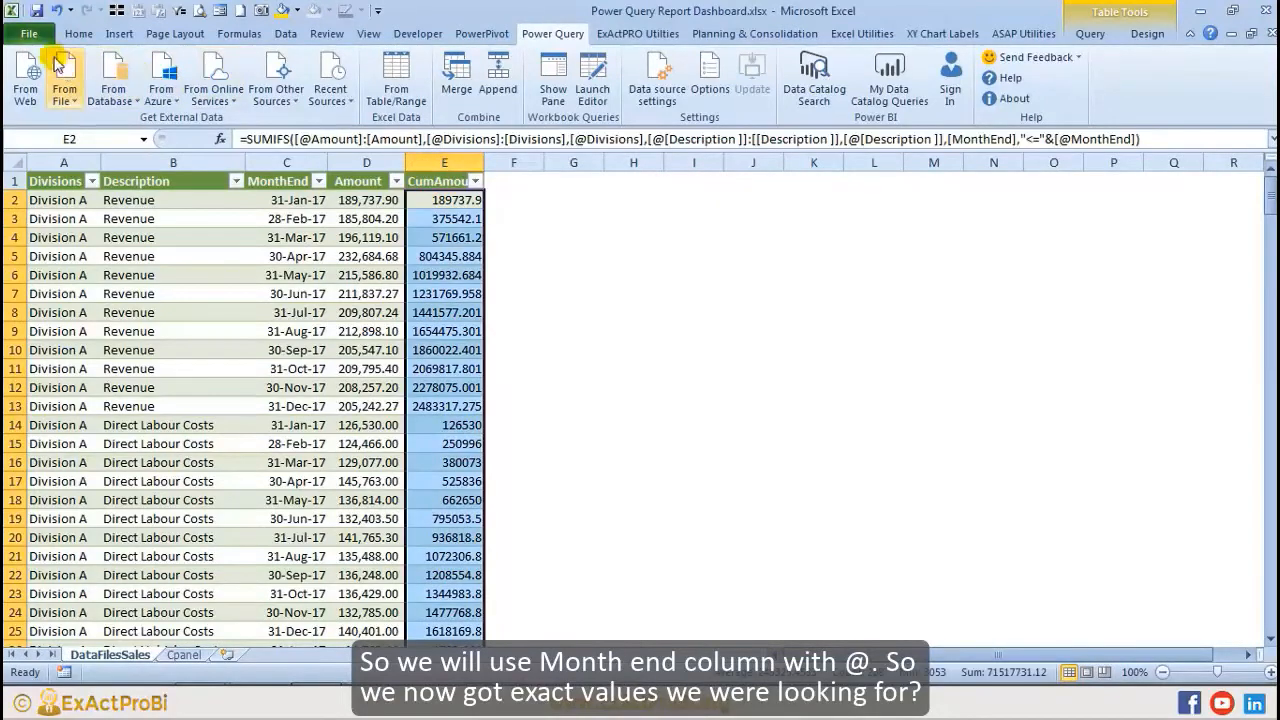
left_click(78, 33)
left_click(652, 91)
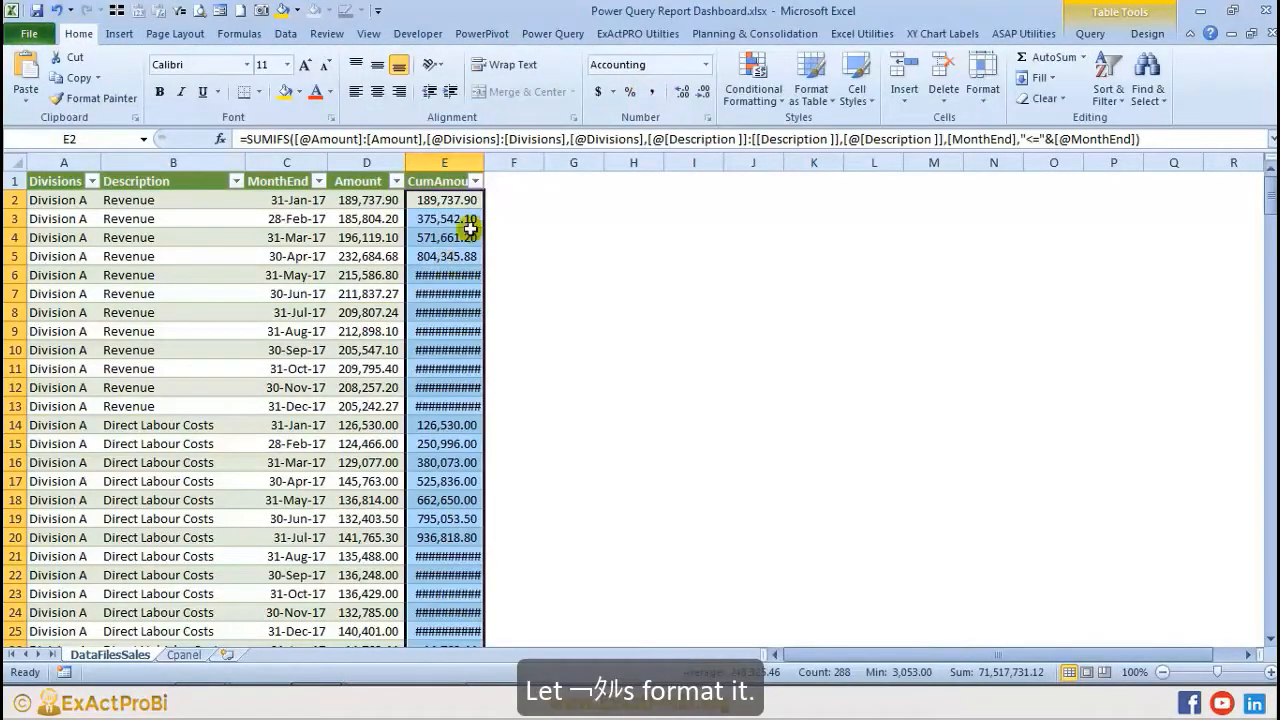
double_click(484, 162)
left_click(457, 206)
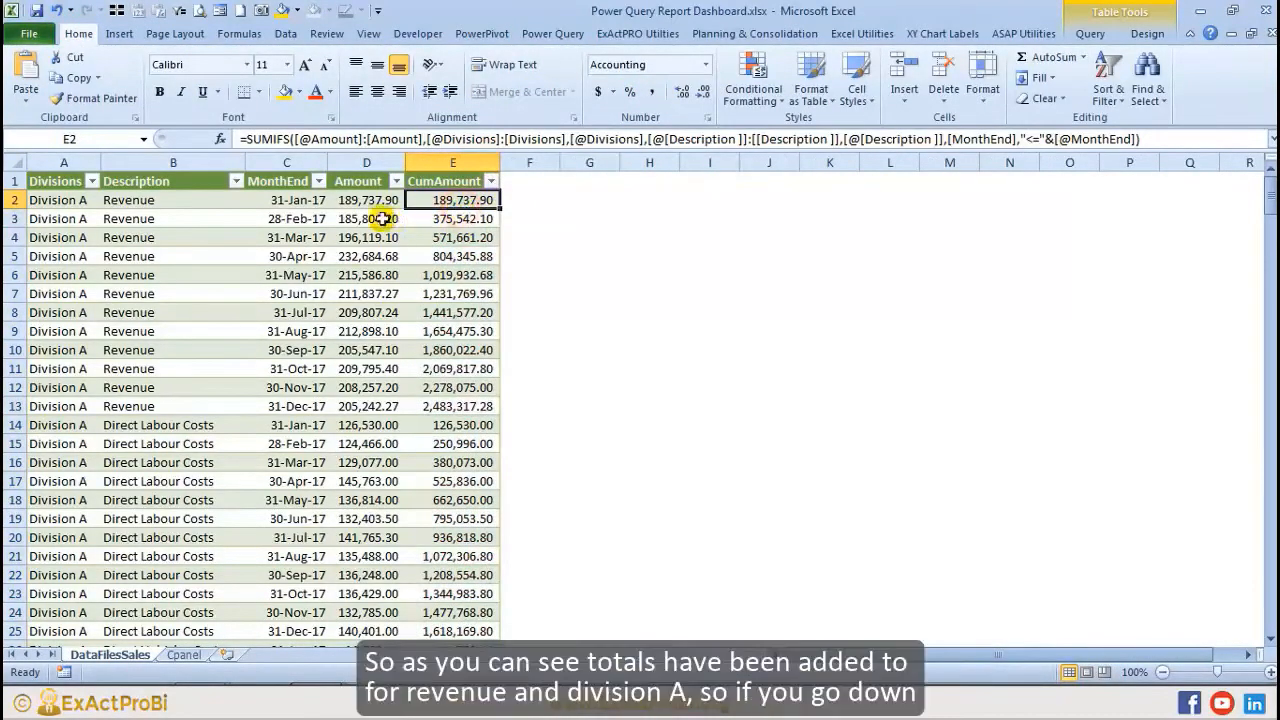
Step: Check the CumAmount running totals against the monthly amounts in Division A's Revenue rows
left_click(371, 218)
left_click(449, 218)
left_click(351, 200)
left_click(372, 237)
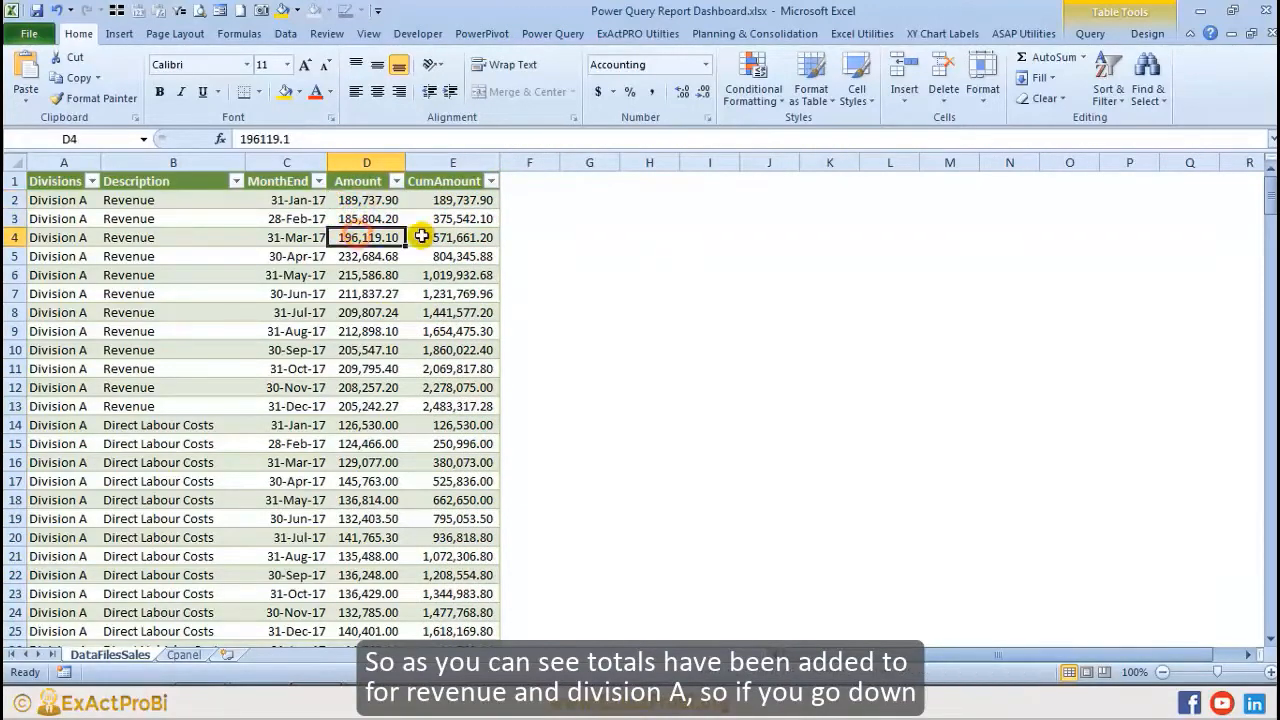
left_click(440, 237)
left_click(32, 237)
left_click(92, 237)
scroll(383, 338, "down", 2)
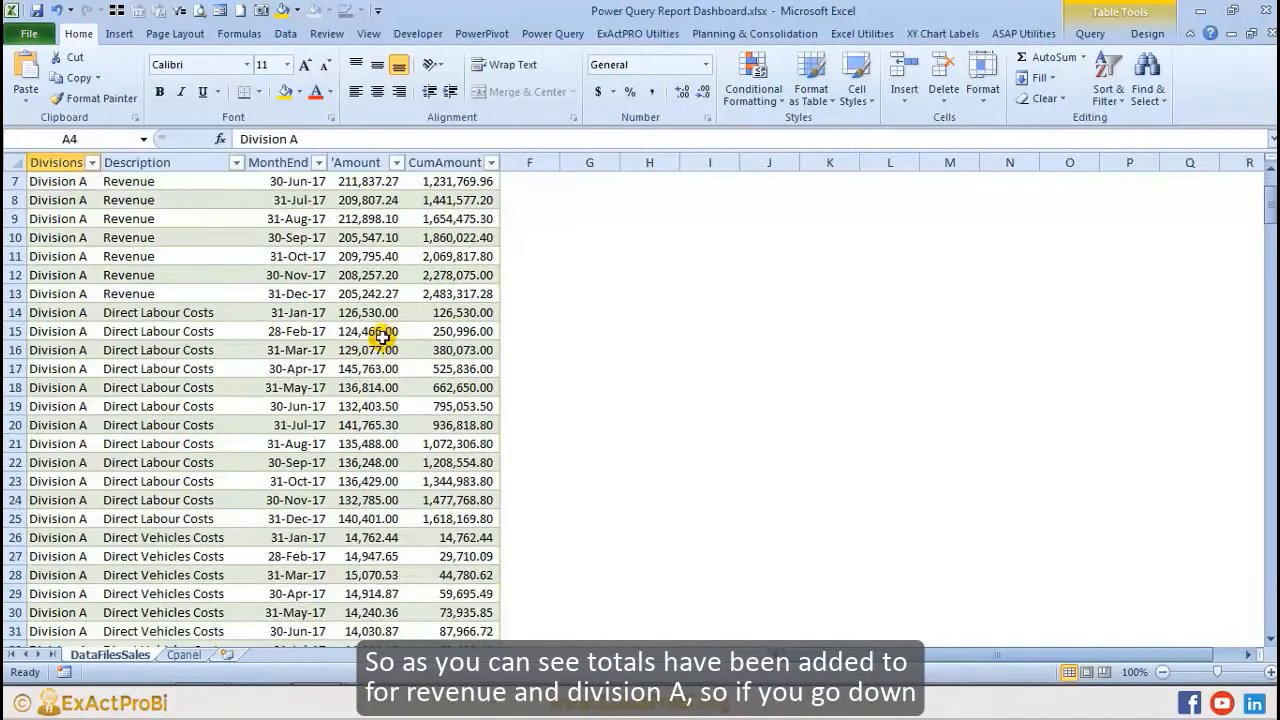
Step: Check the CumAmount running totals in Division A's Direct Labour Costs rows from January onward
left_click(445, 313)
left_click(157, 313)
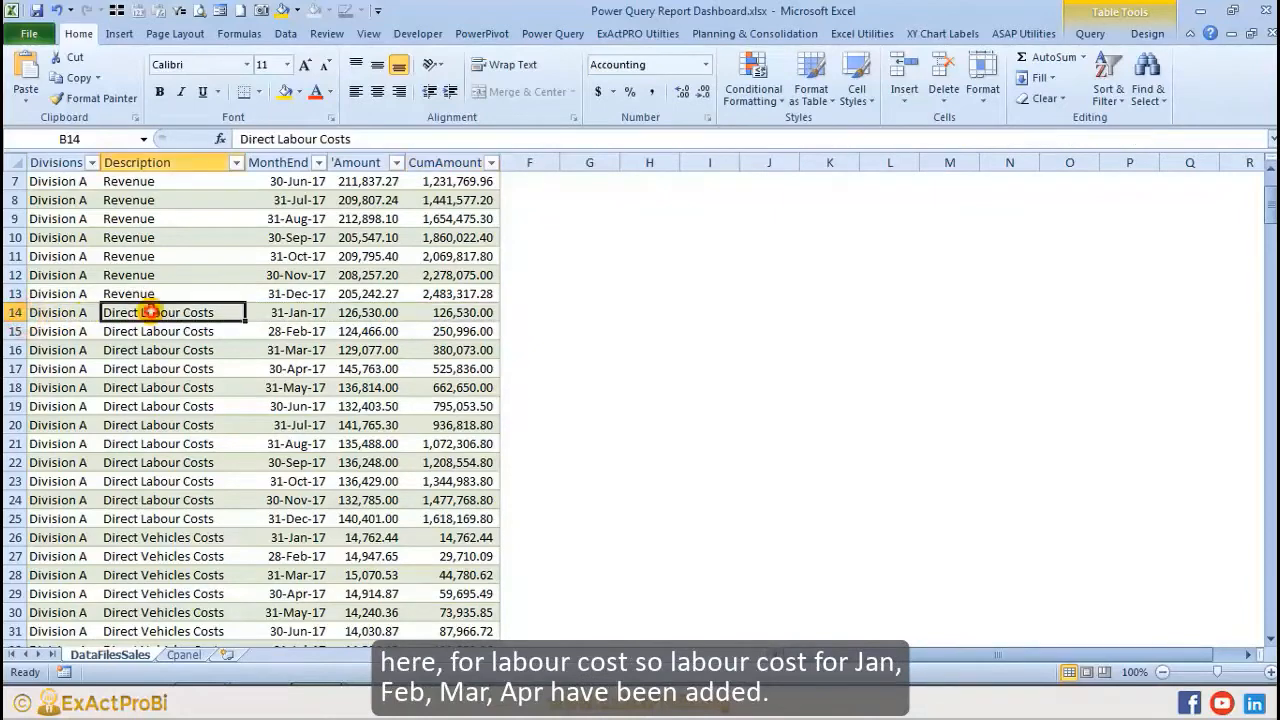
left_click(385, 312)
left_click(430, 314)
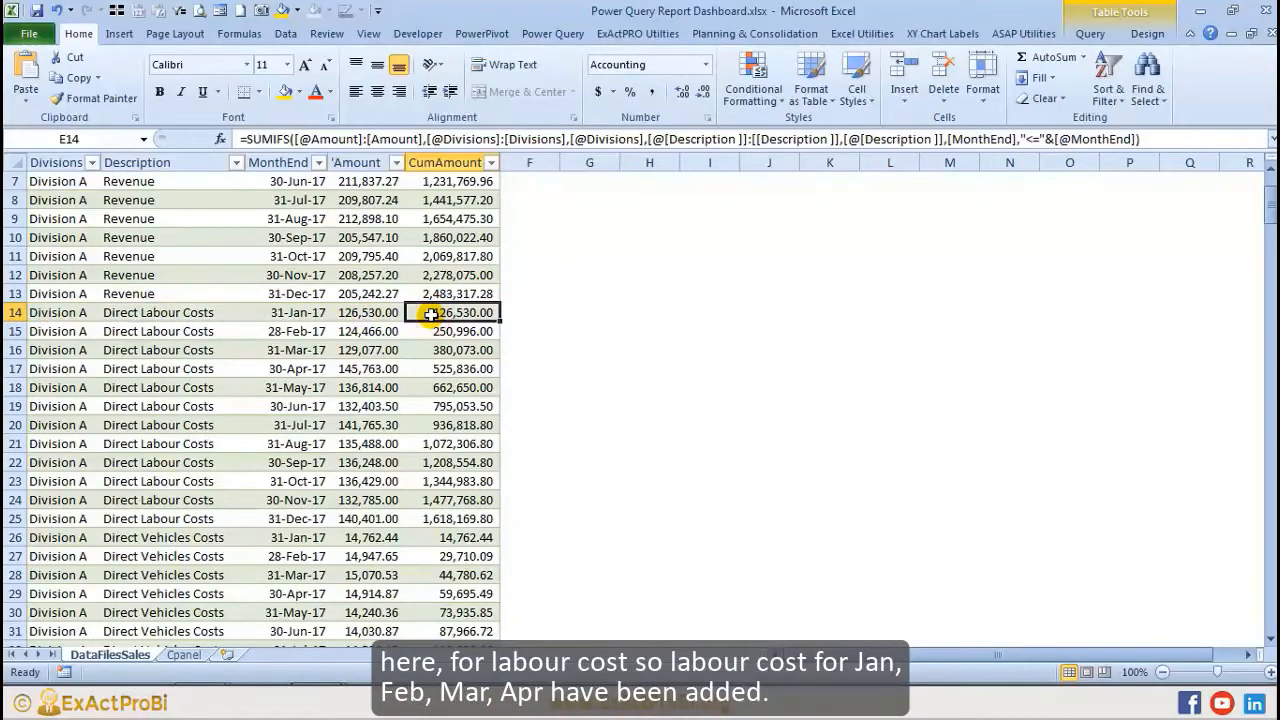
left_click_drag(430, 314, 433, 441)
scroll(433, 441, "down", 2)
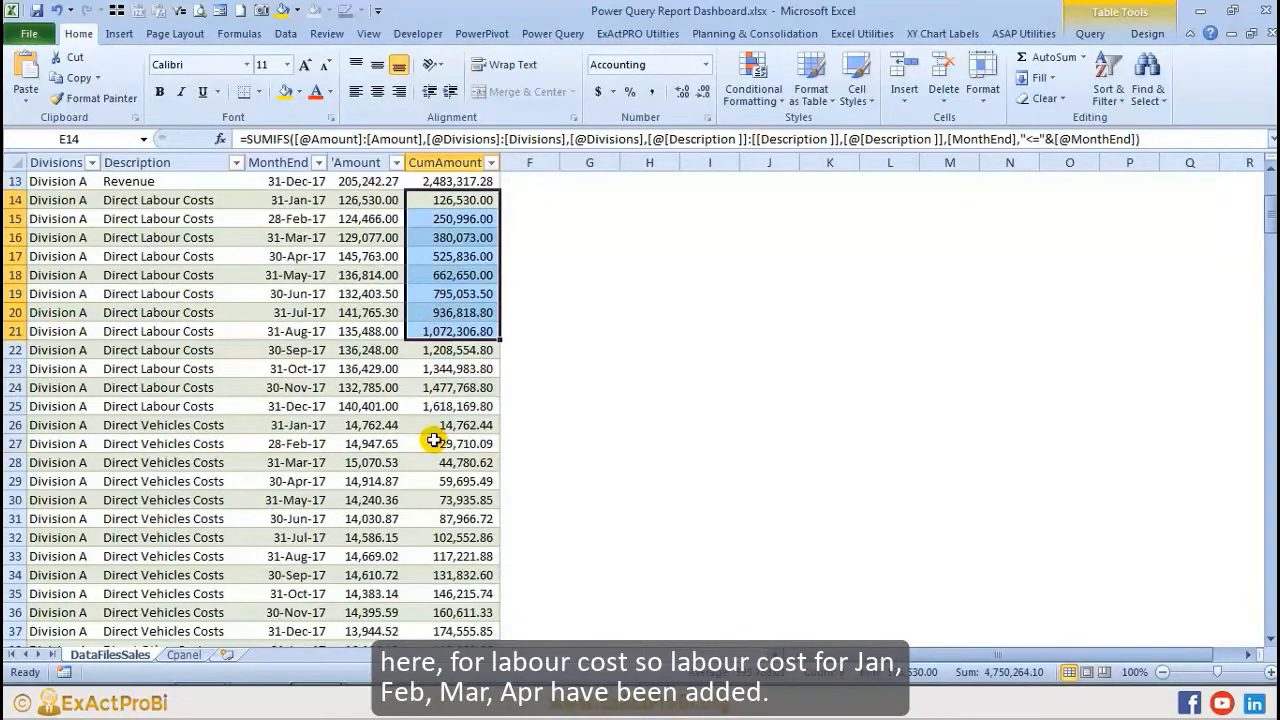
left_click(75, 372)
left_click(240, 387)
Step: Examine the CumAmount running totals in Division B's Revenue rows, starting from January
scroll(250, 386, "down", 16)
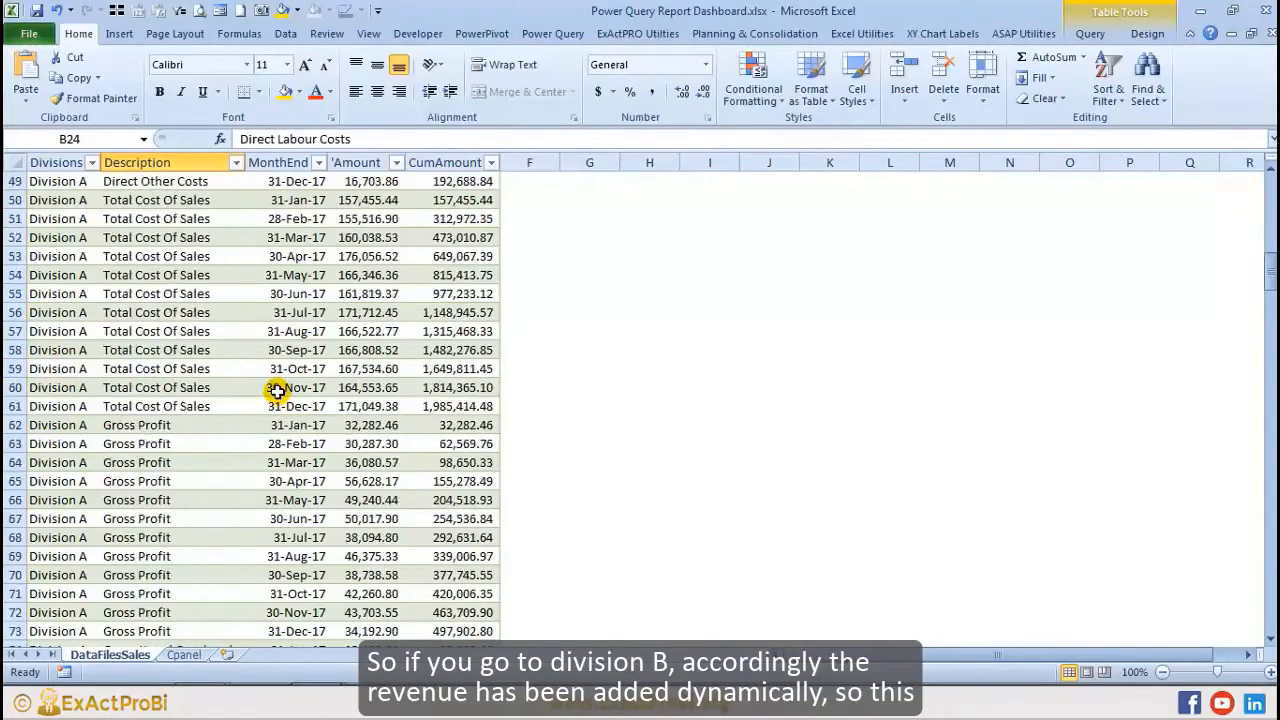
scroll(277, 392, "down", 11)
scroll(157, 323, "up", 2)
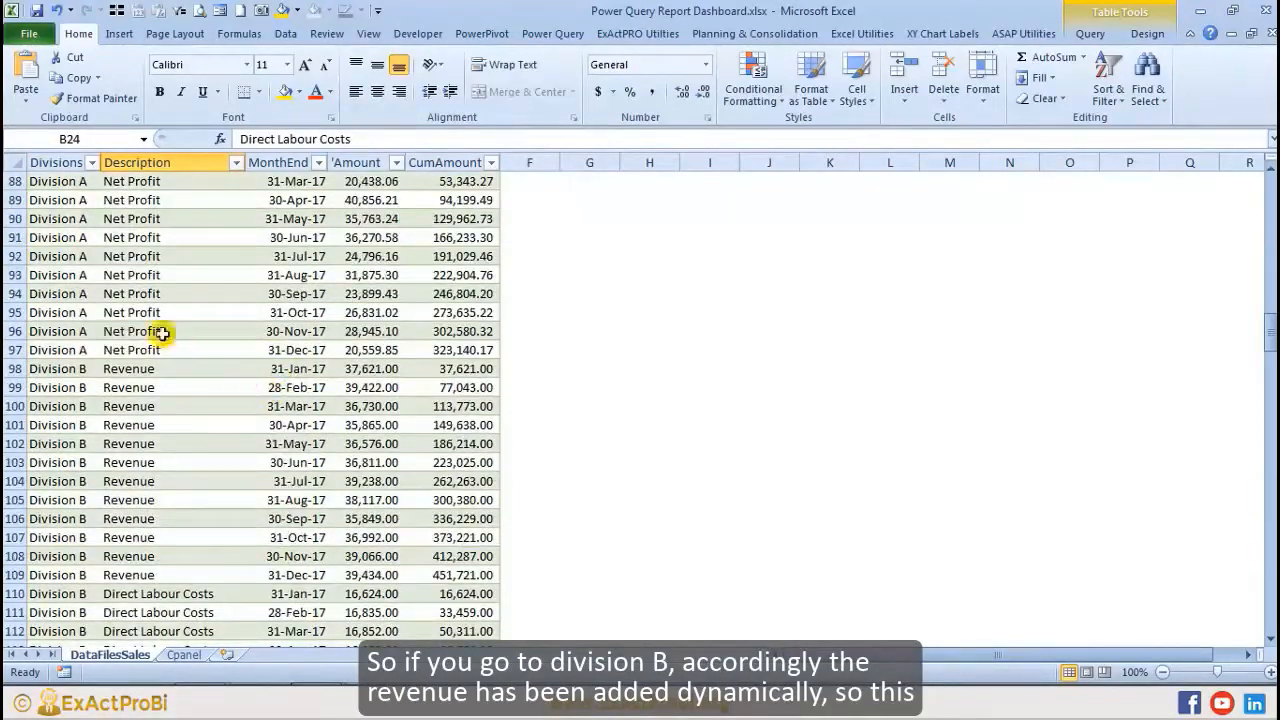
left_click(137, 369)
left_click_drag(437, 369, 447, 575)
left_click(370, 370)
scroll(444, 480, "down", 5)
scroll(444, 480, "up", 20)
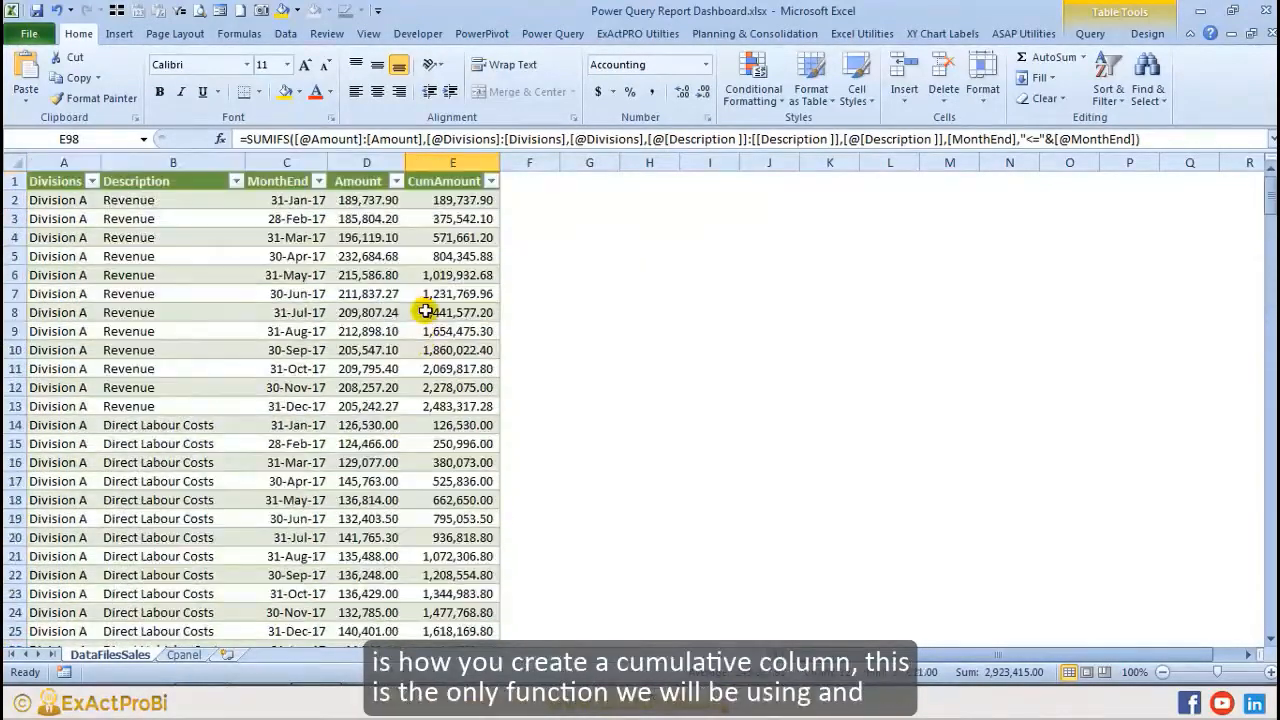
left_click(412, 185)
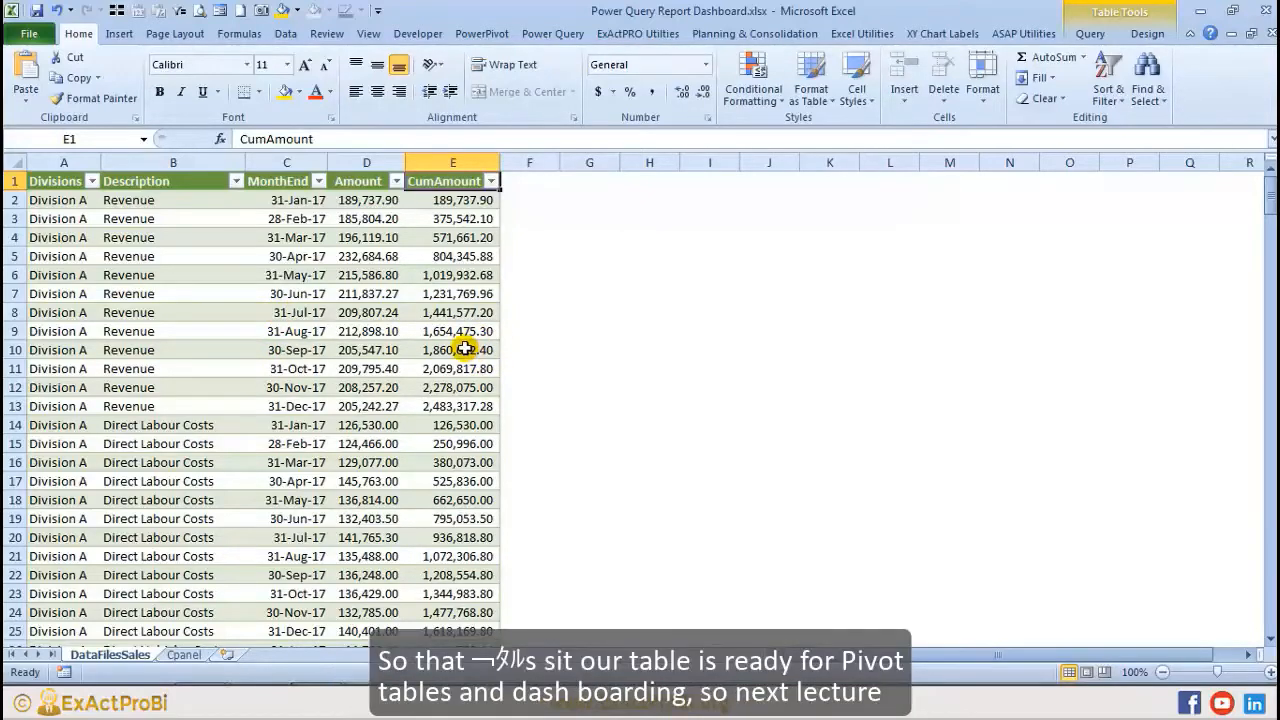
scroll(397, 302, "down", 7)
scroll(411, 318, "up", 7)
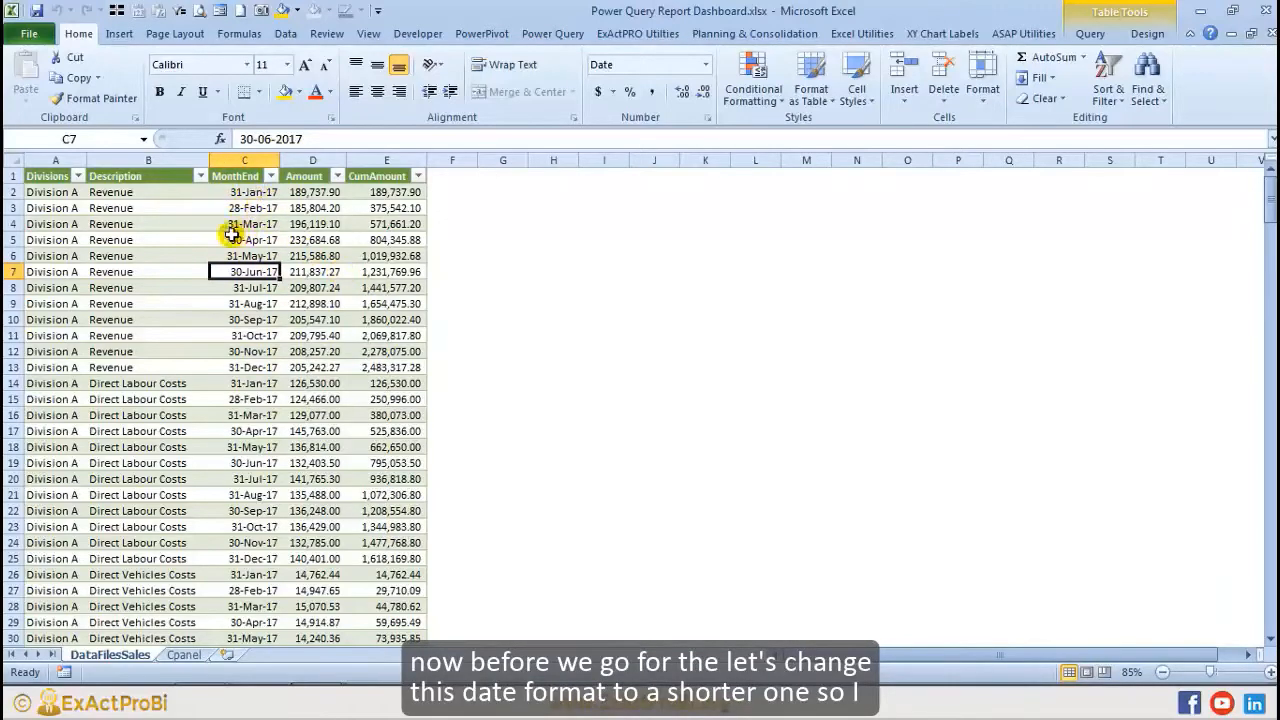
Step: Autofit the Amount column's width and format the MonthEnd column with the short month-year date type Mar-01
scroll(232, 234, "up", 3, "ctrl")
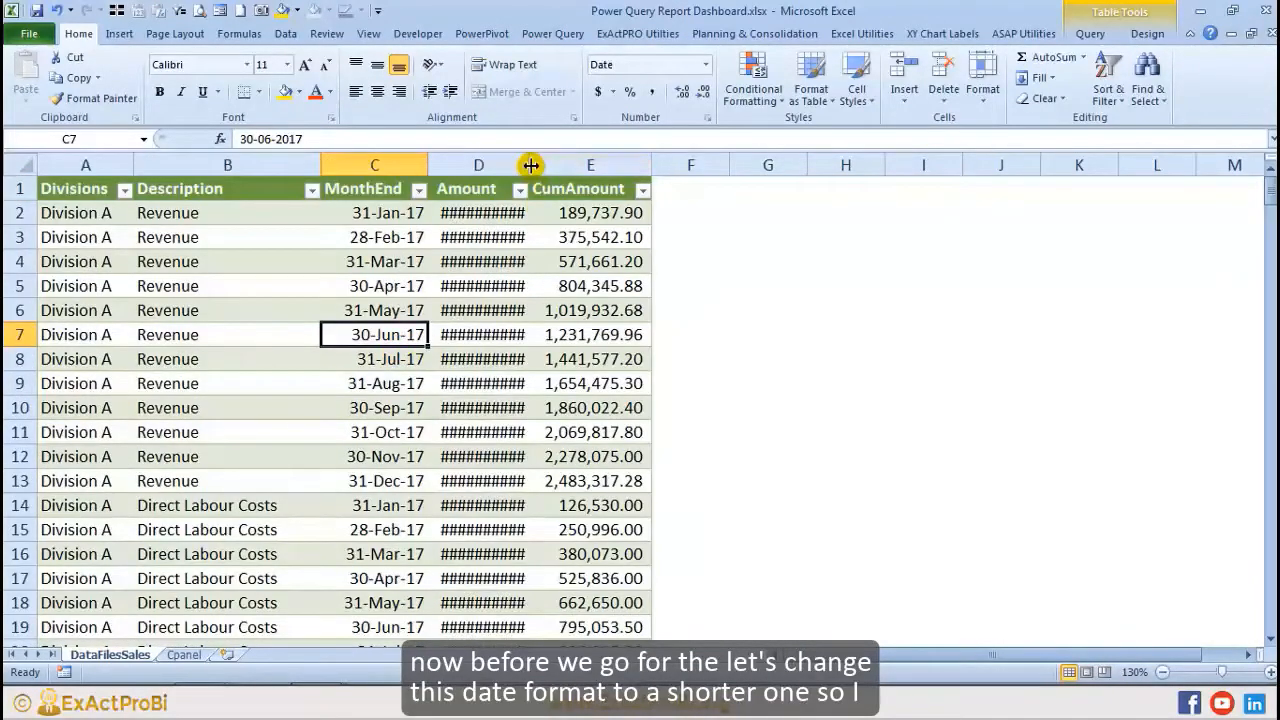
double_click(531, 165)
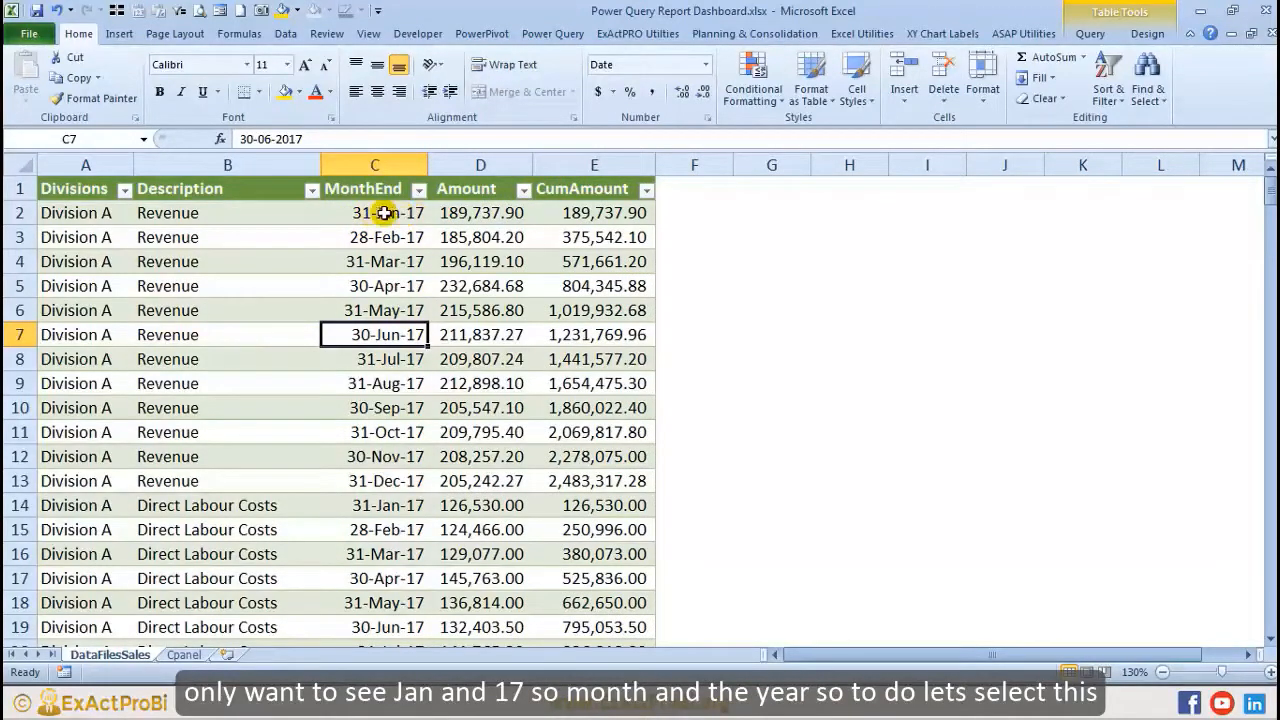
key("Up")
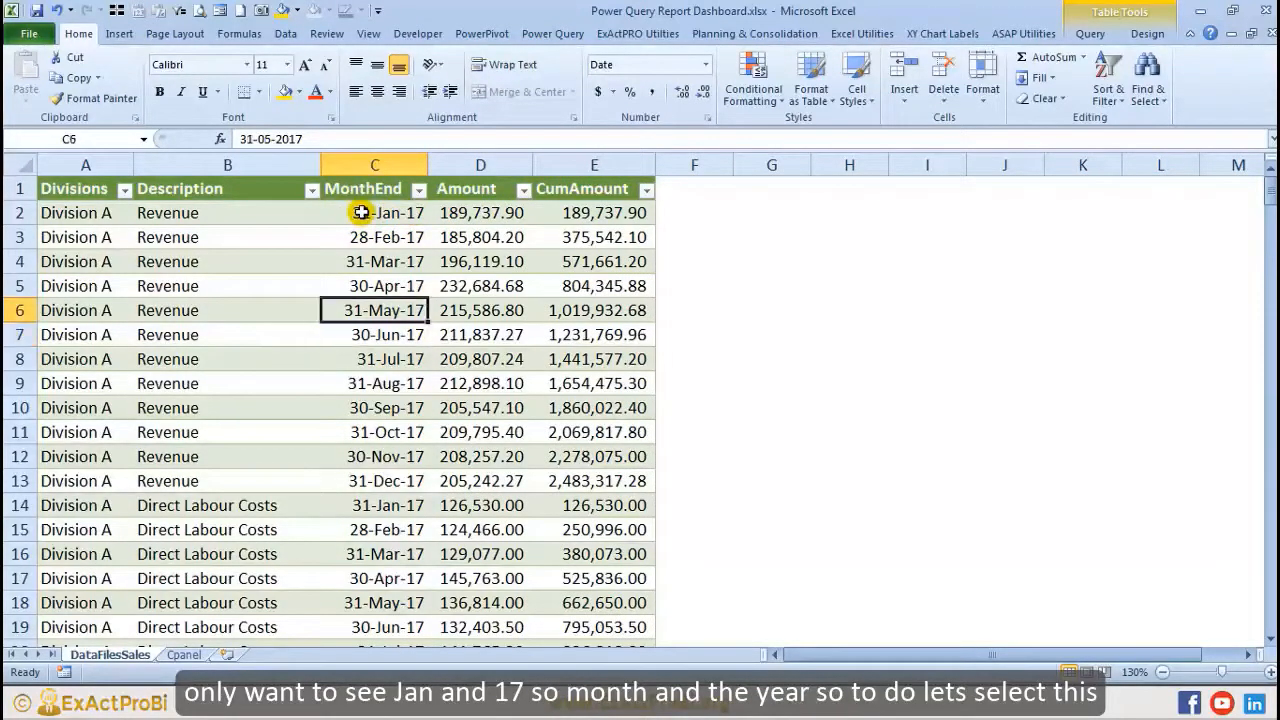
left_click(340, 183)
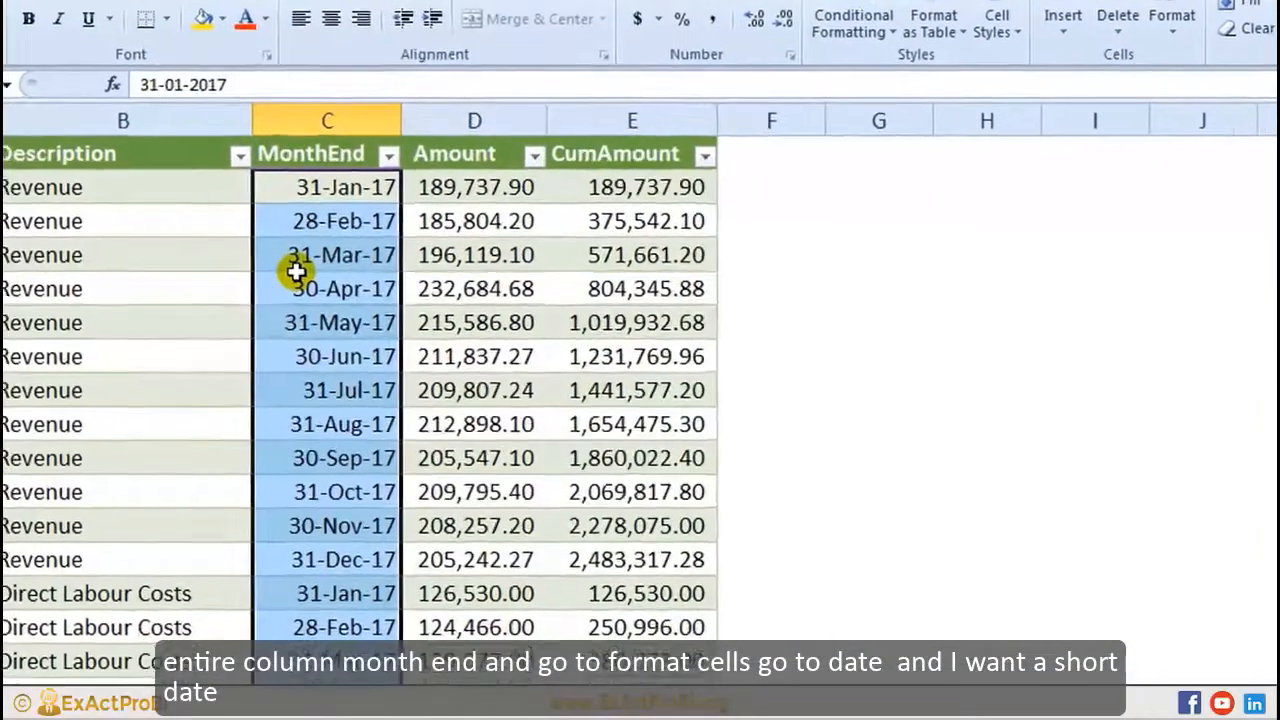
key("ctrl+1")
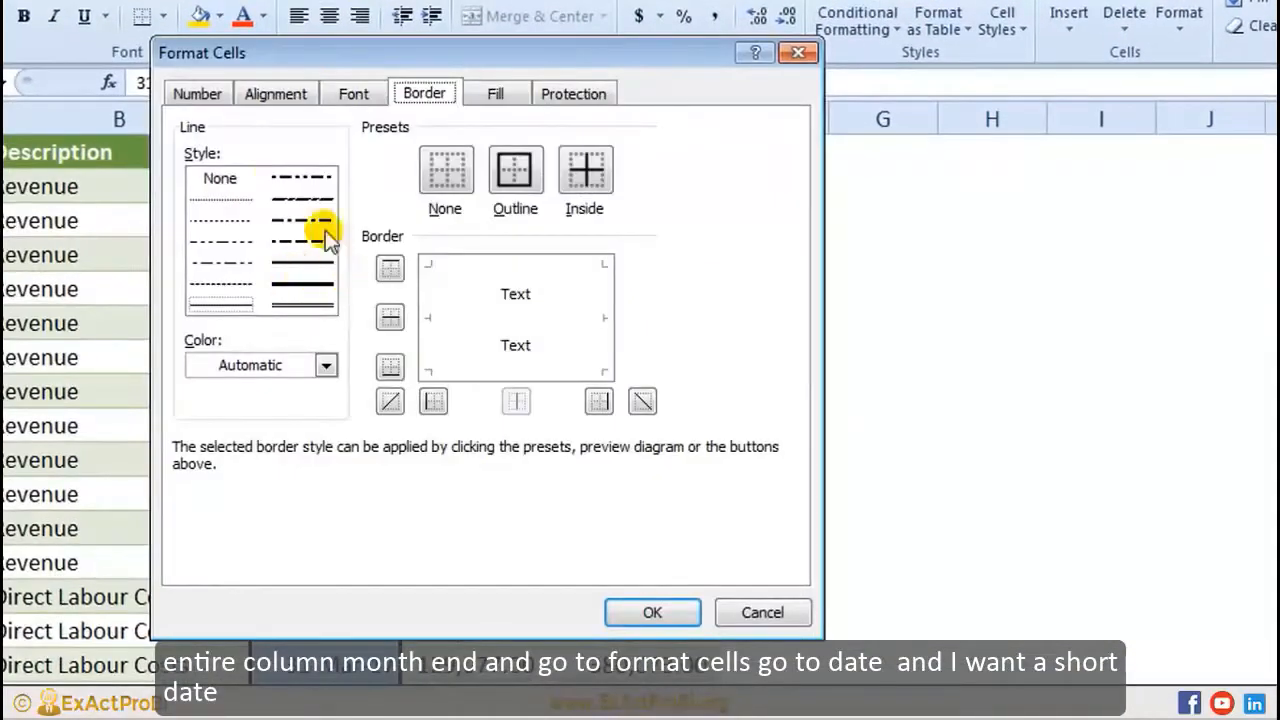
left_click(198, 94)
scroll(405, 330, "down", 1)
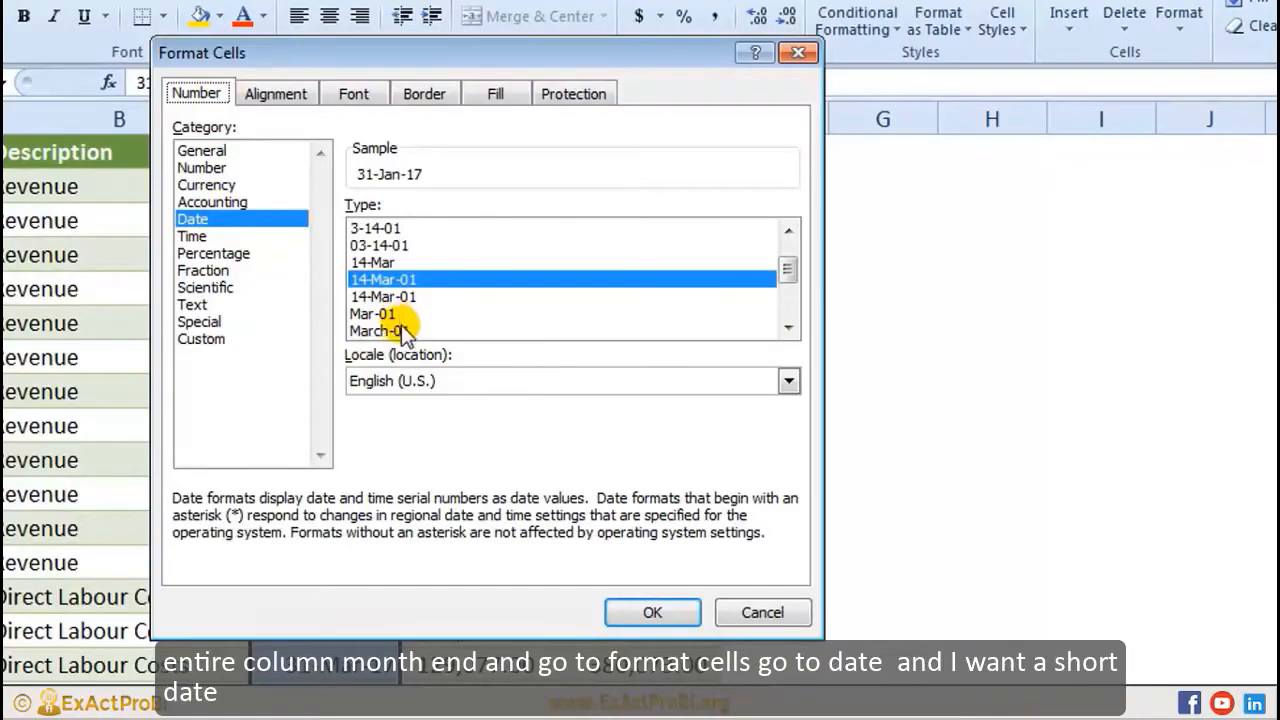
left_click(374, 314)
left_click(622, 612)
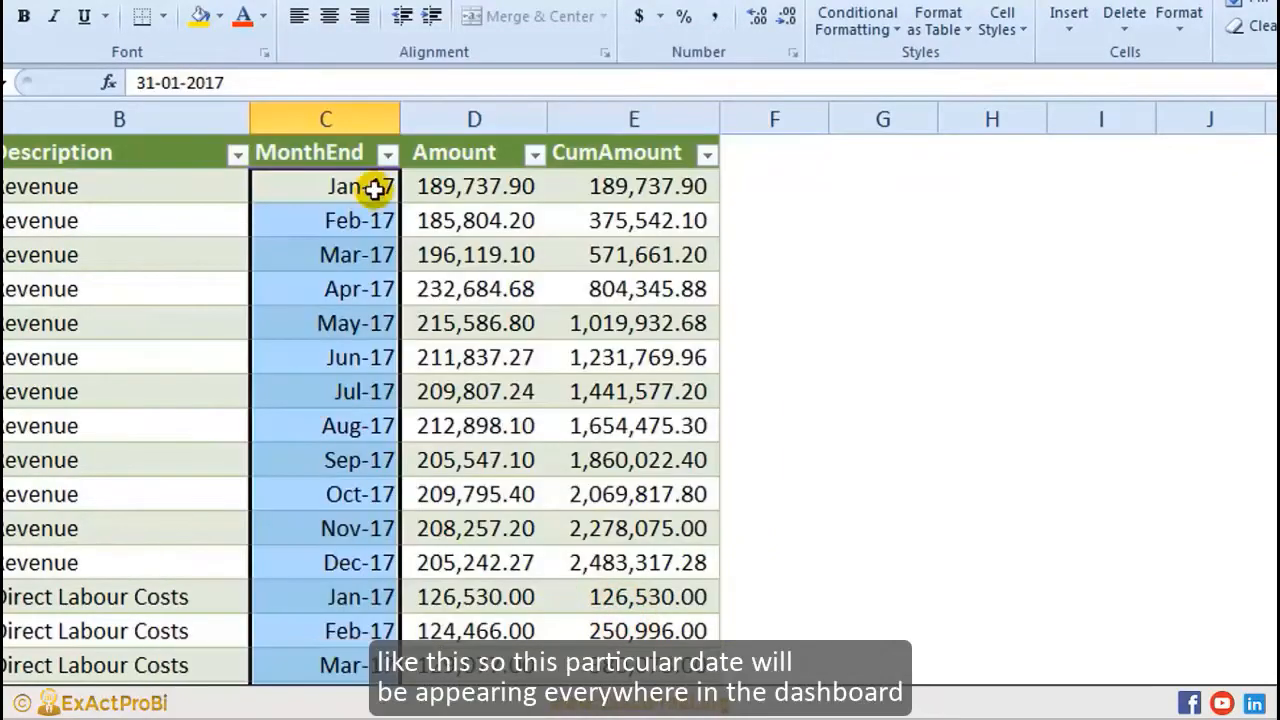
left_click(355, 254)
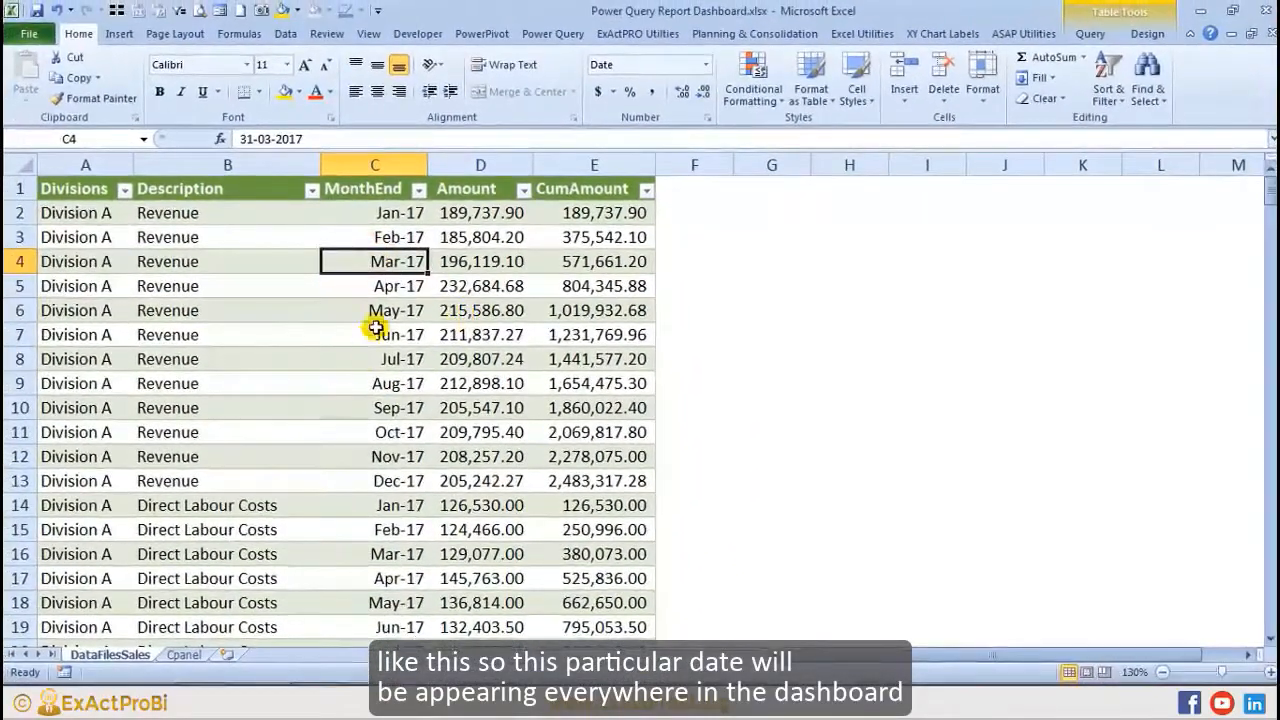
scroll(375, 328, "down", 6)
scroll(366, 371, "up", 6)
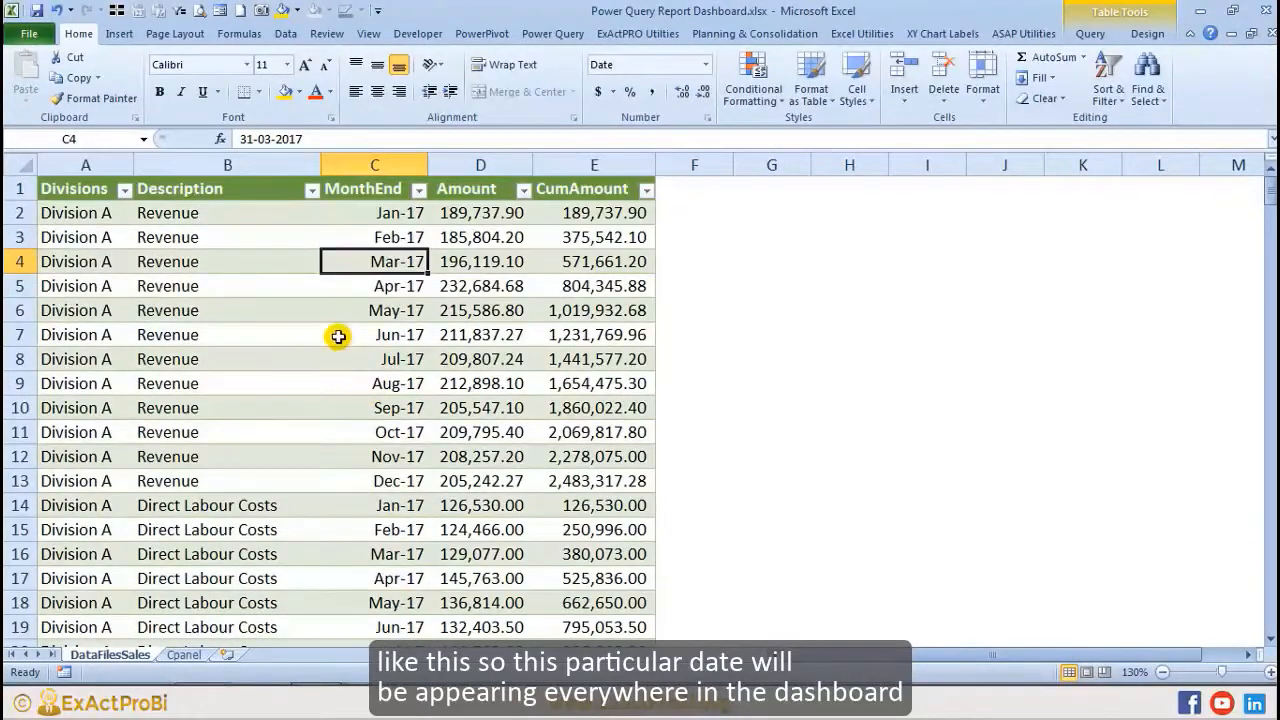
left_click_drag(338, 310, 334, 457)
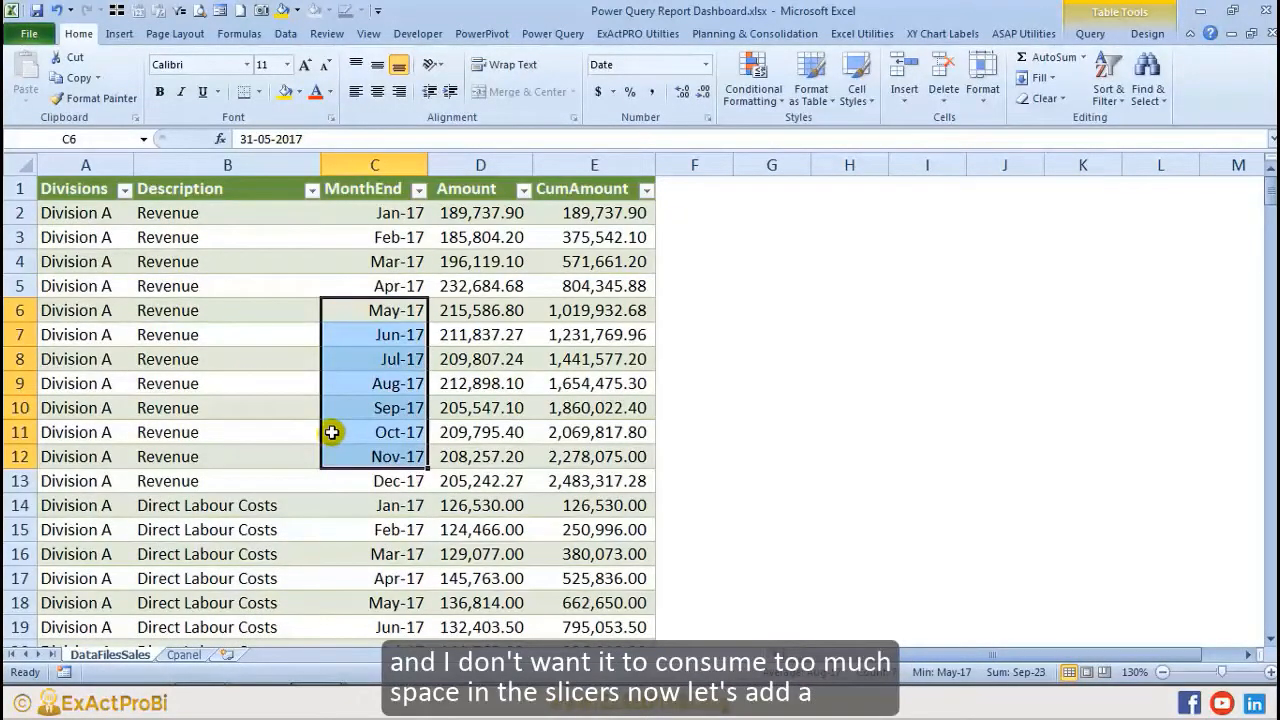
left_click(349, 405)
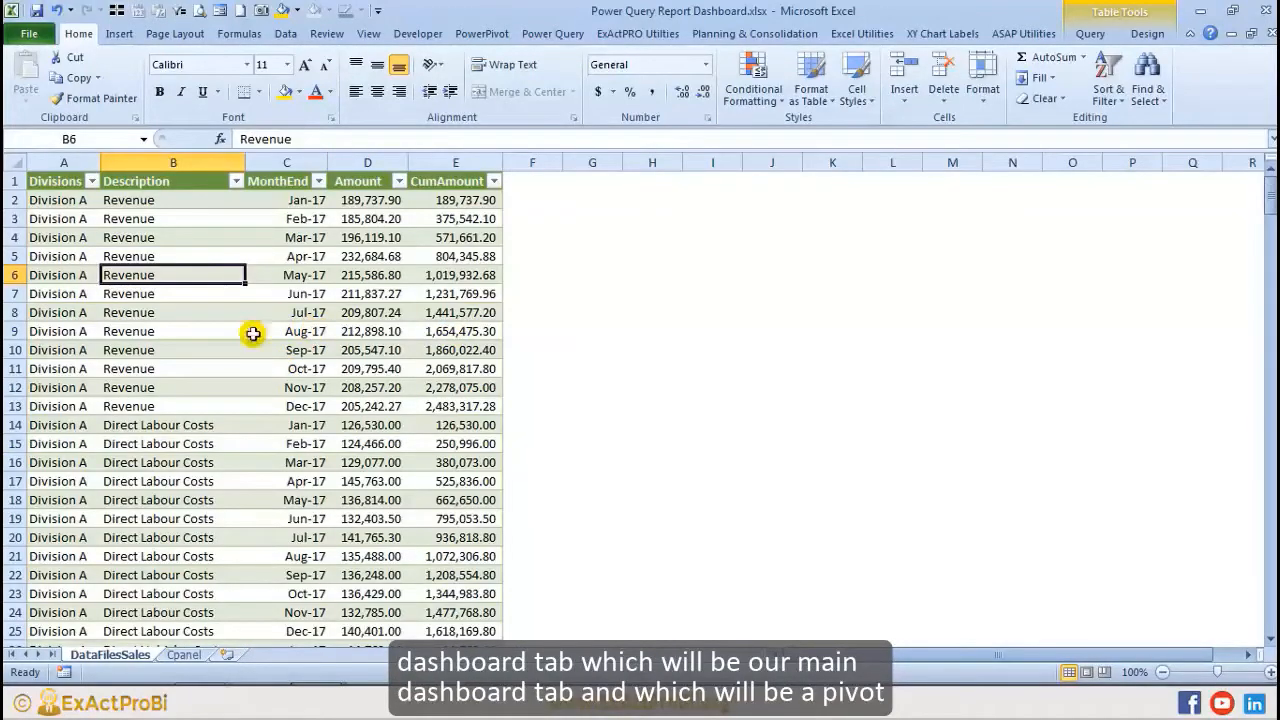
left_click(310, 294)
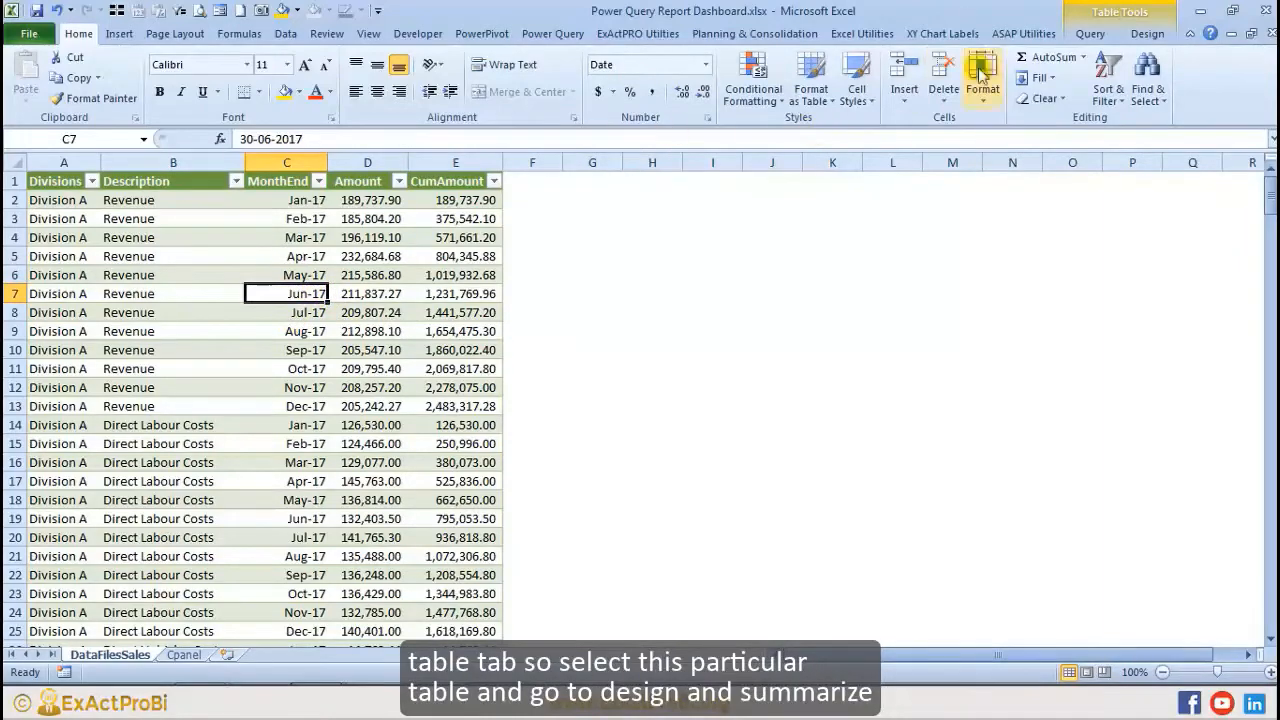
left_click(258, 369)
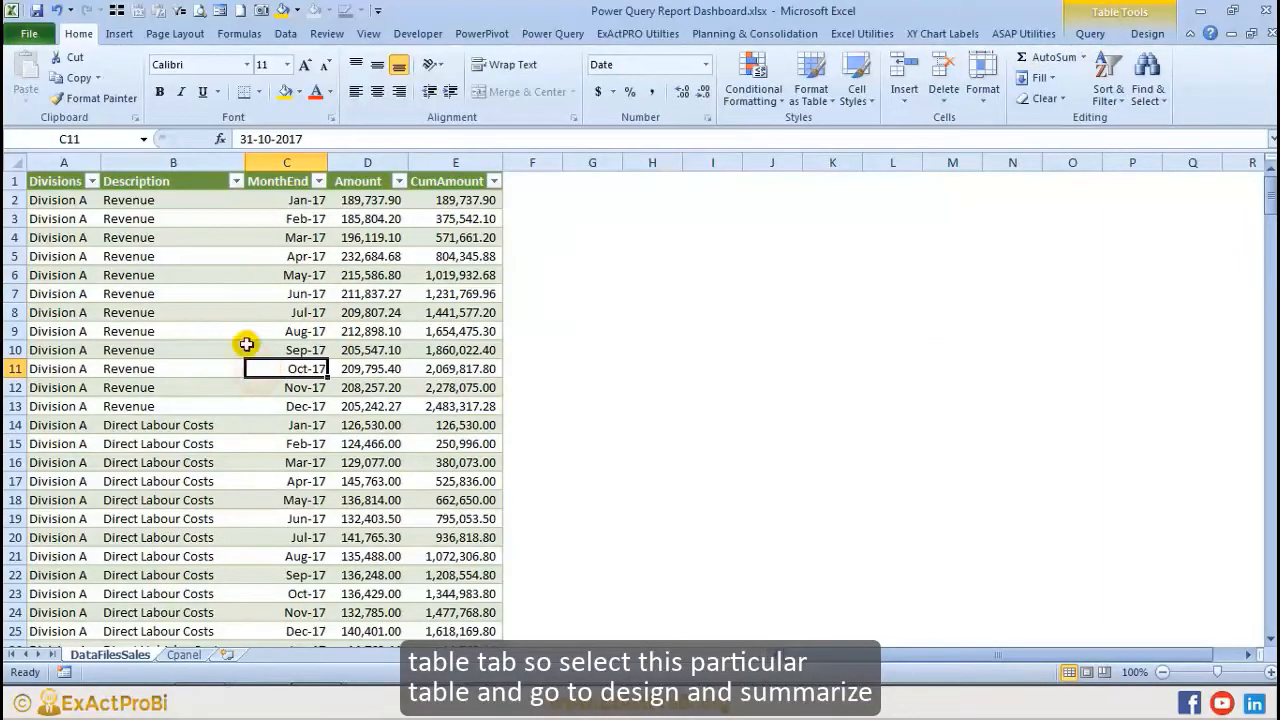
Step: Create a PivotTable from the Conso_PL table on a new worksheet
left_click(1148, 34)
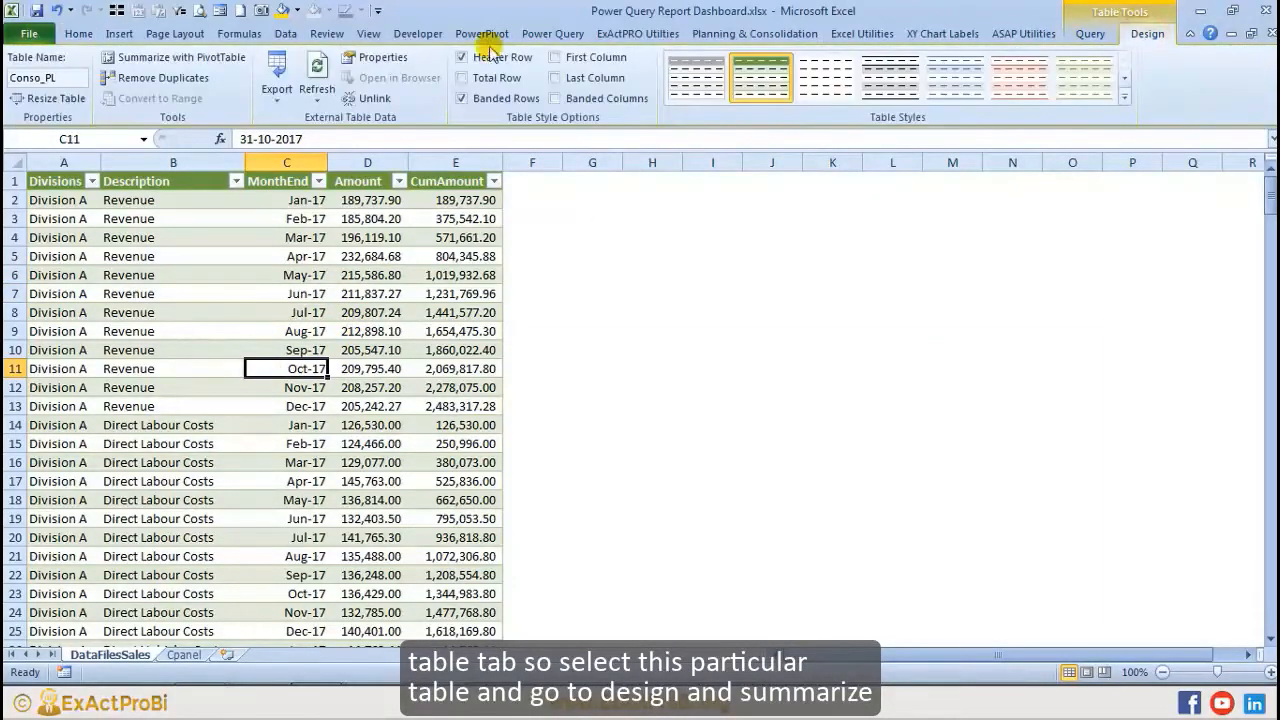
left_click(172, 57)
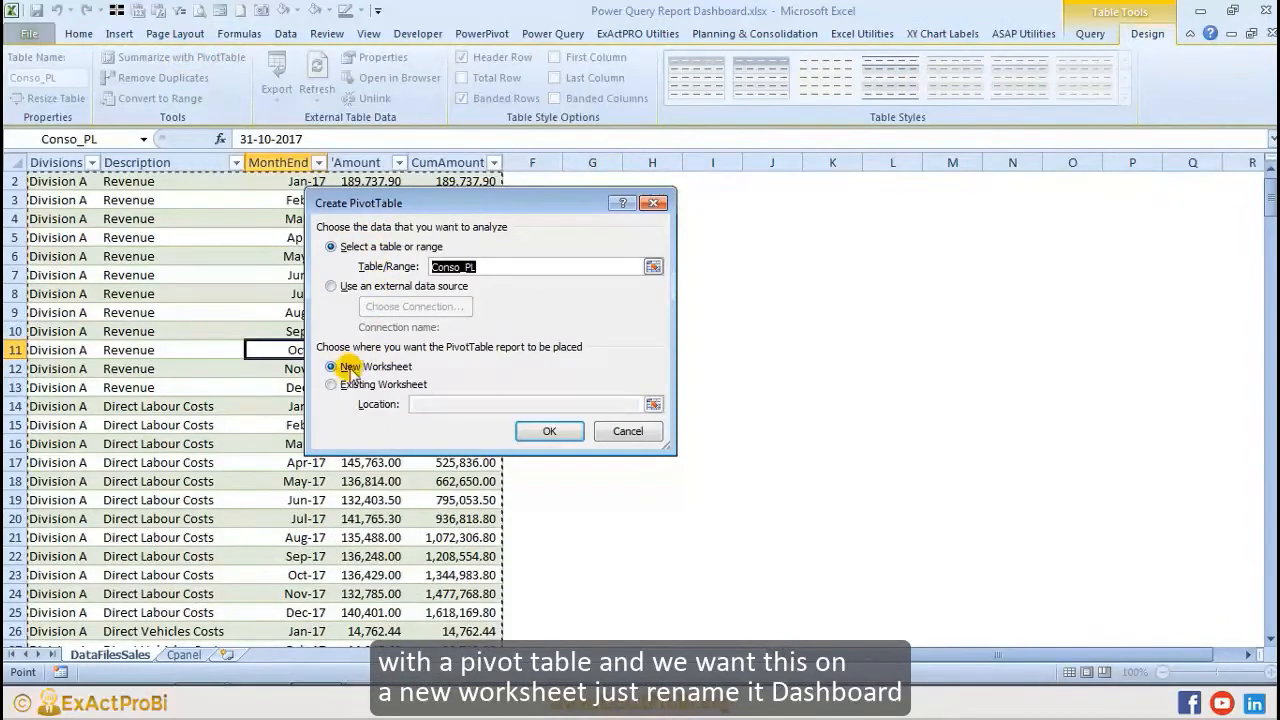
left_click(548, 431)
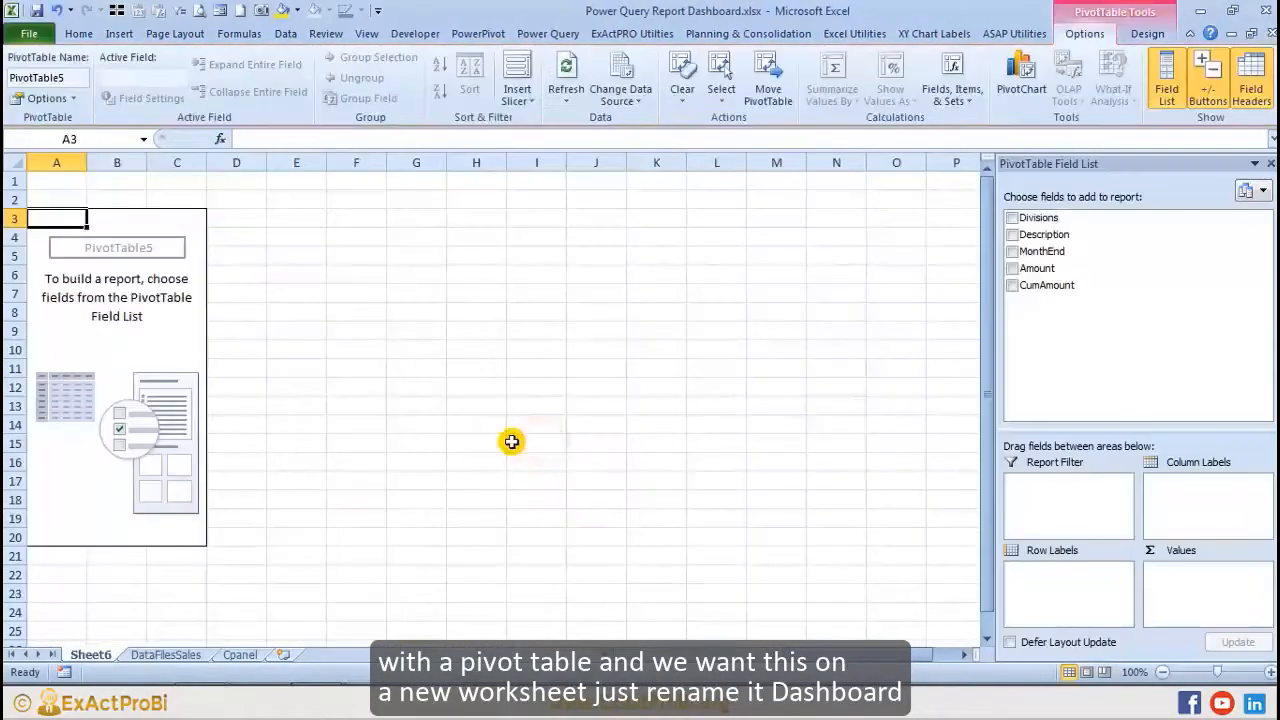
Step: Rename the new worksheet DashBoard and turn off its gridlines
double_click(90, 654)
type("D")
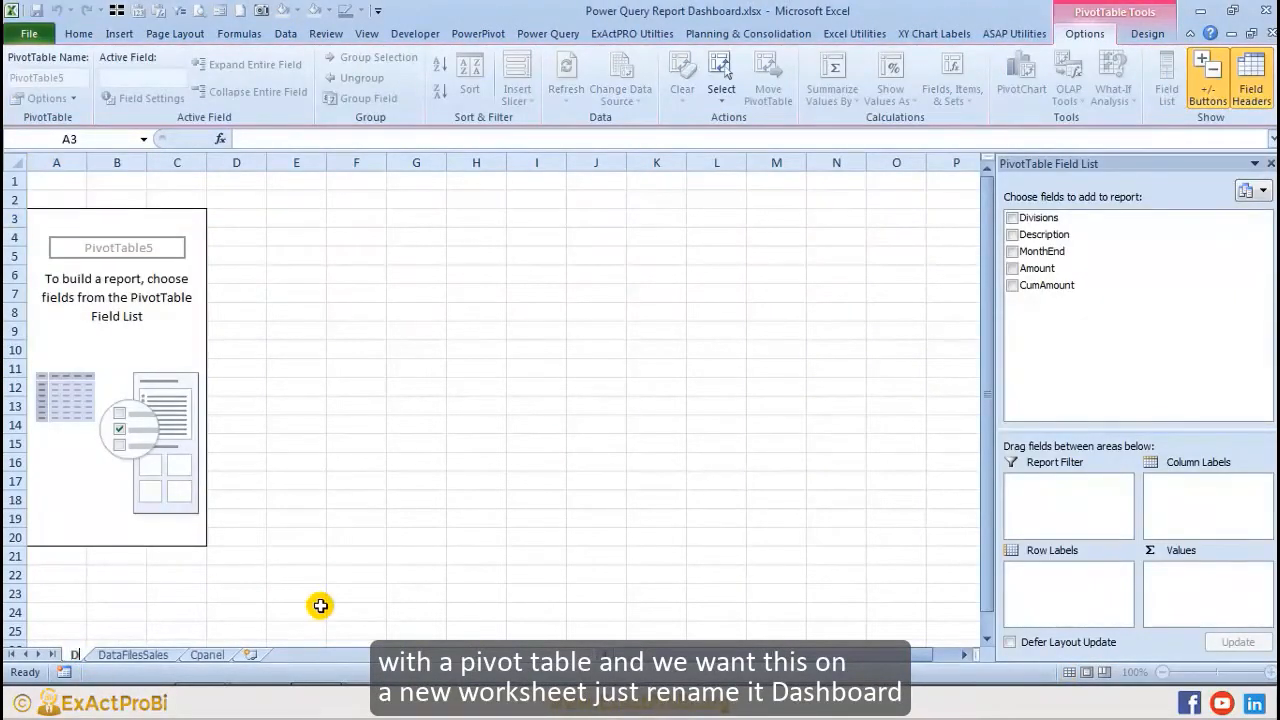
type("ashBoard")
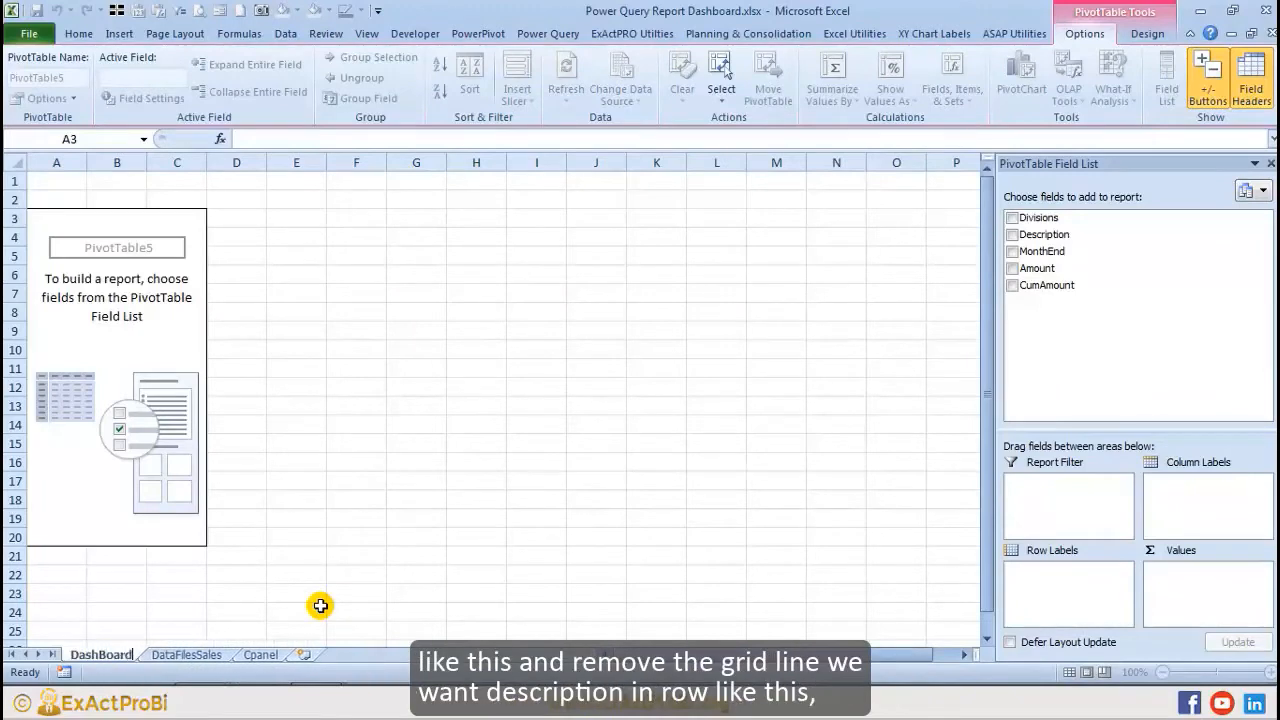
left_click(396, 465)
right_click(404, 274)
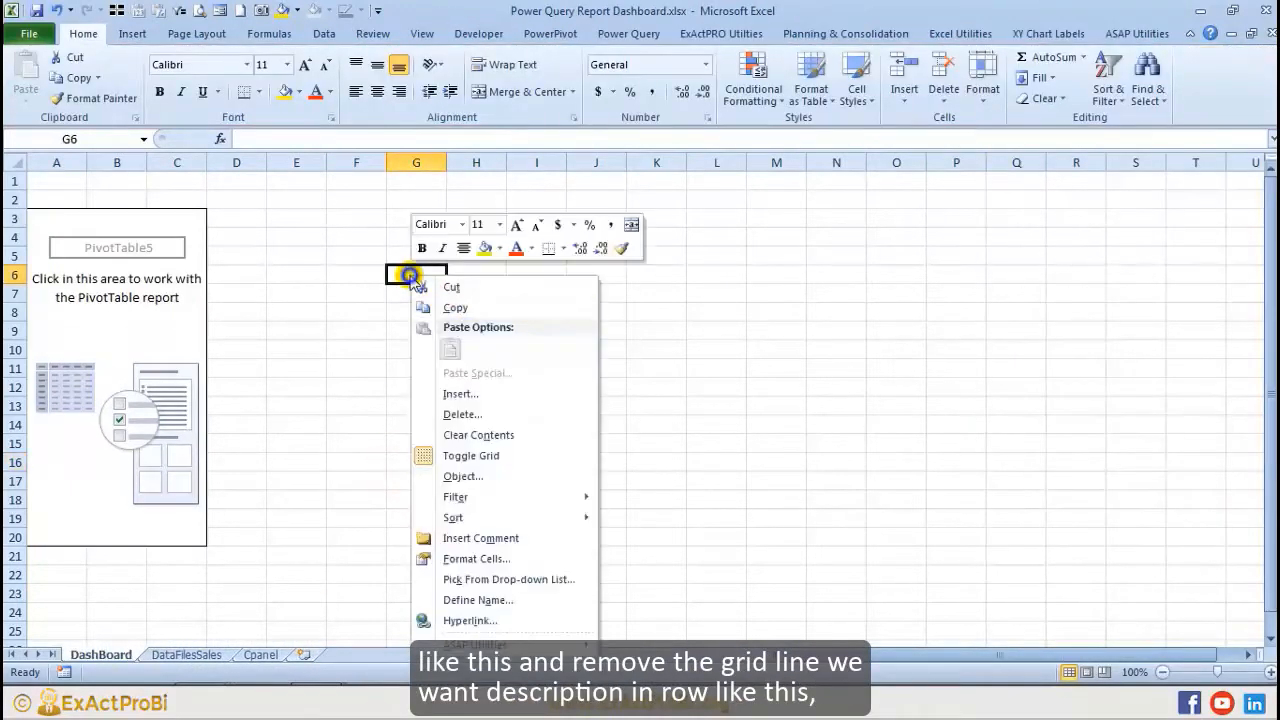
left_click(477, 457)
Step: Add Description to the pivot table's row labels and compare the item order with the data on the DataFilesSales sheet
left_click(129, 294)
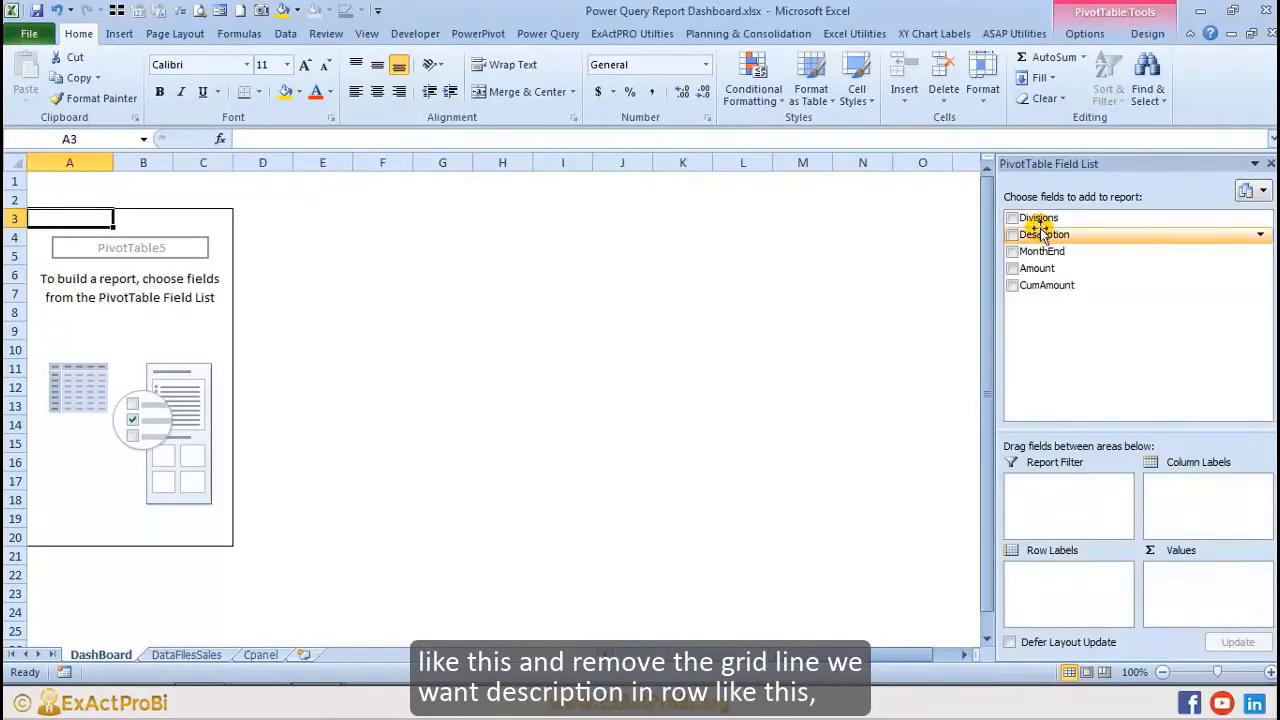
left_click_drag(1040, 234, 1063, 574)
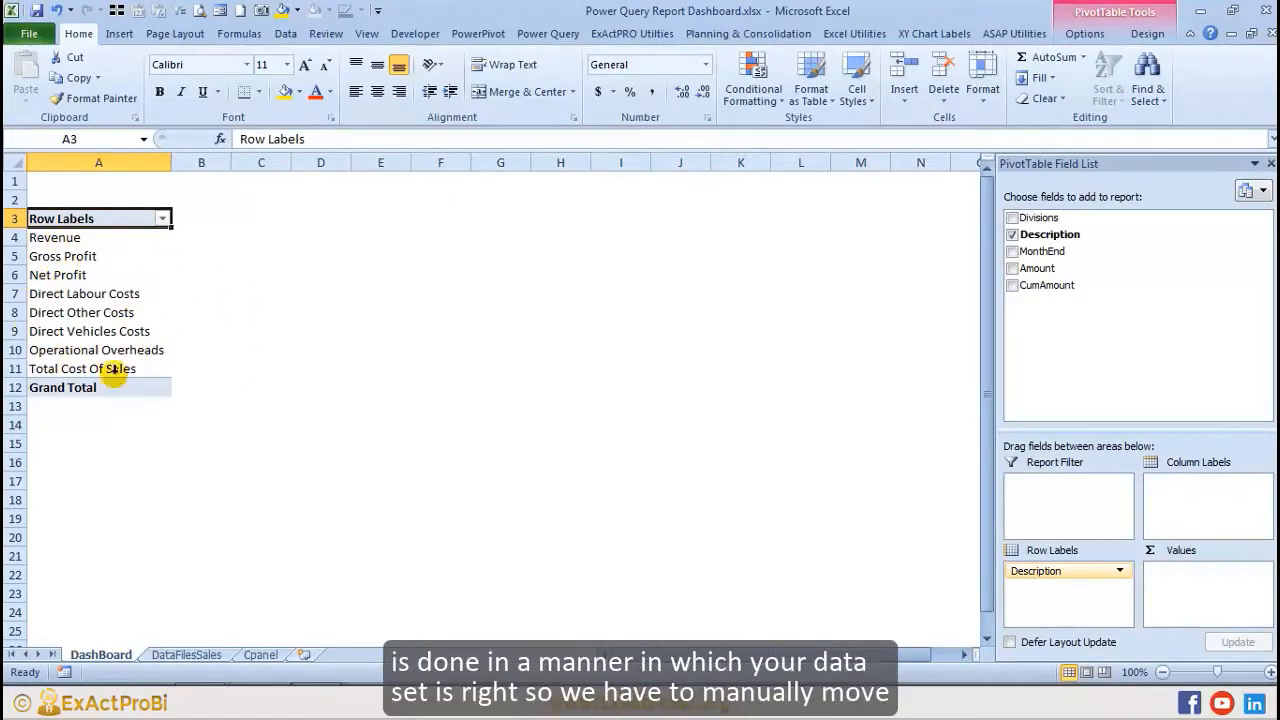
left_click(186, 655)
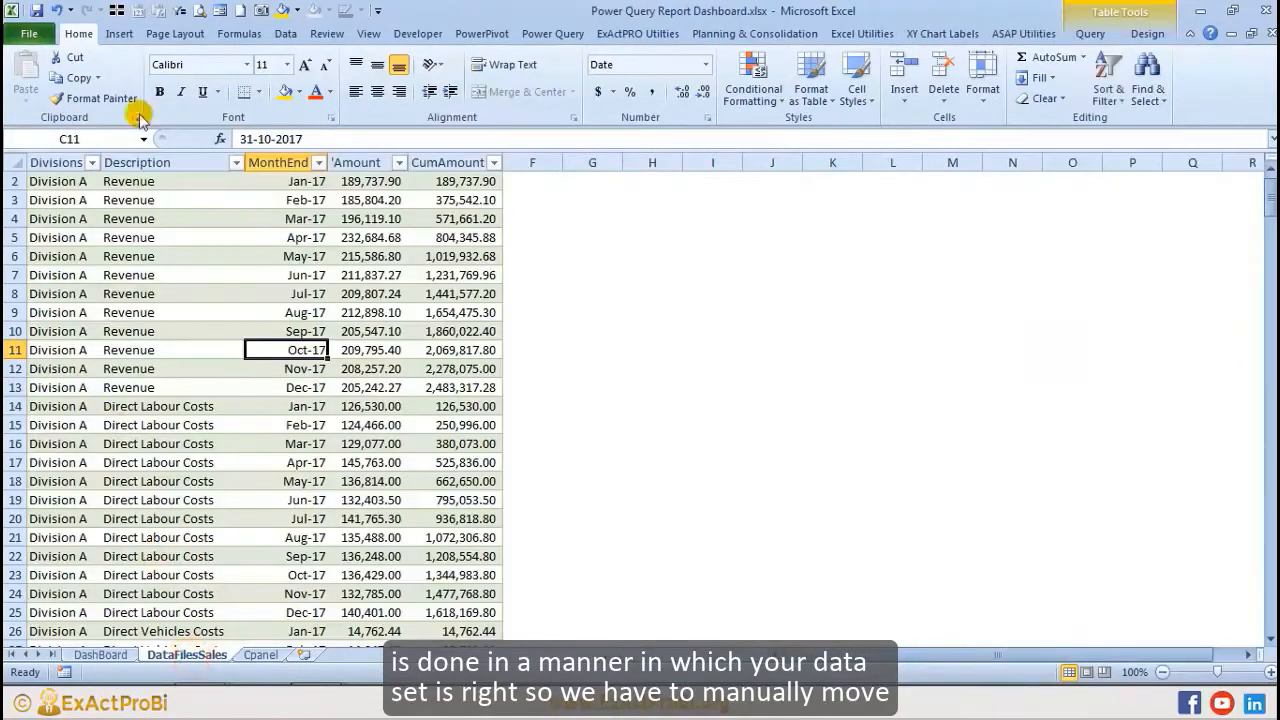
left_click(100, 655)
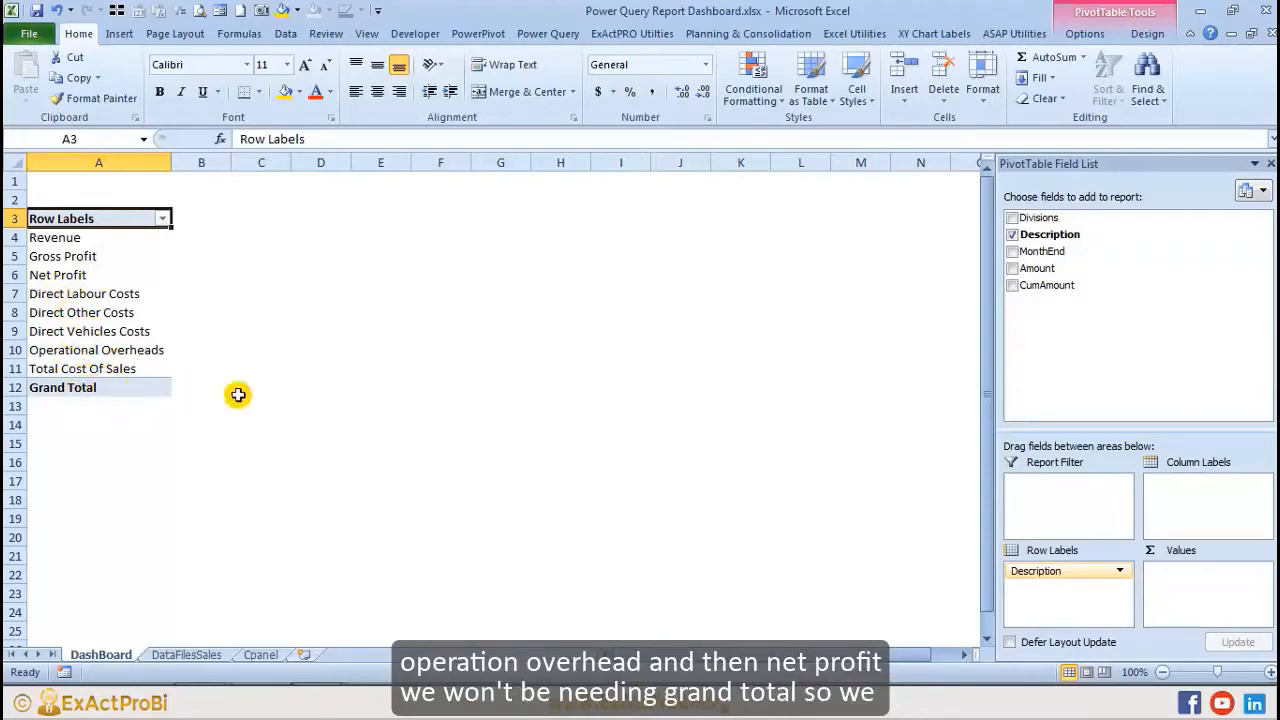
Step: Remove the Grand Total row from the pivot table
left_click(116, 389)
right_click(116, 389)
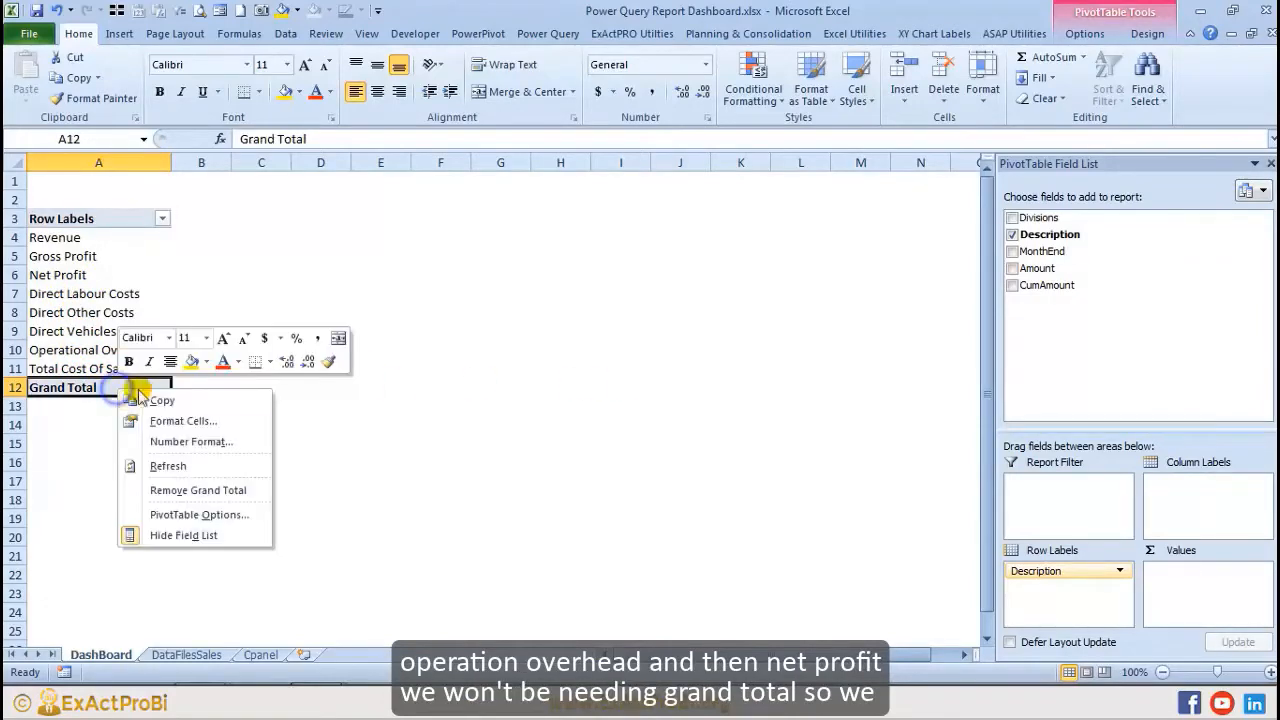
left_click(180, 491)
Step: Add Amount and CumAmount to the pivot table's values and place Divisions above Values in the column labels
left_click(69, 311)
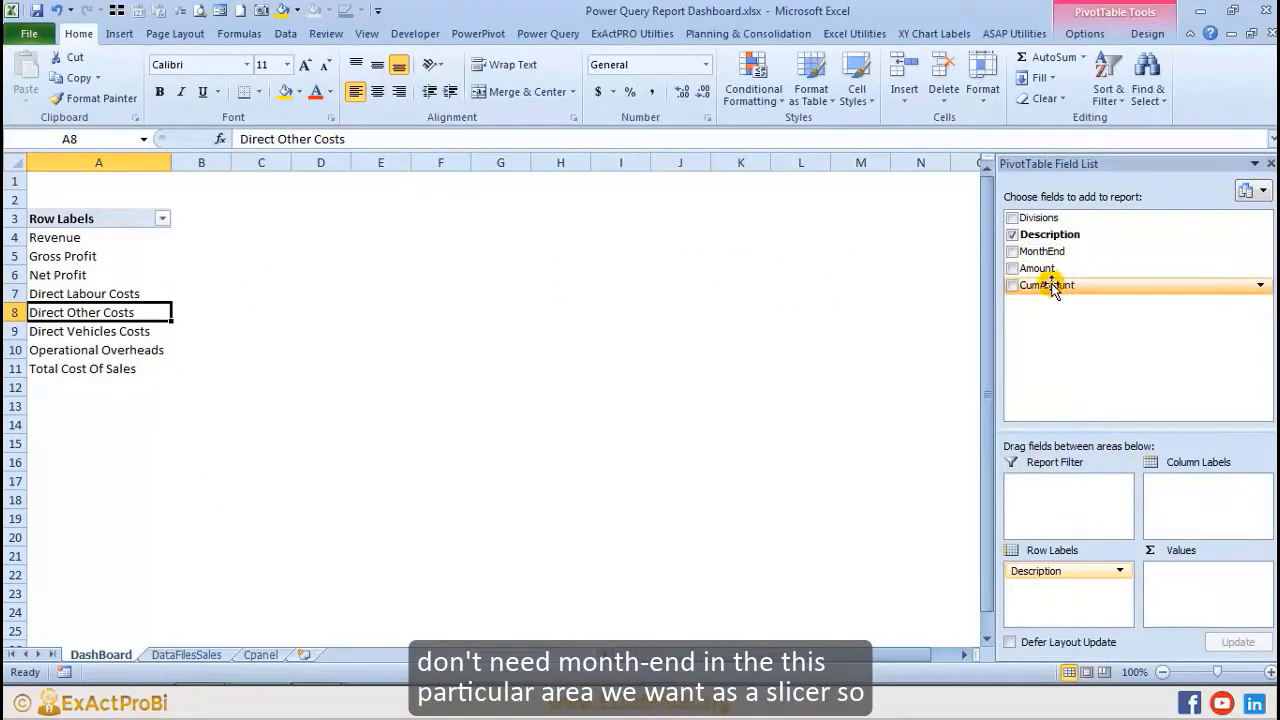
left_click_drag(1037, 268, 1165, 592)
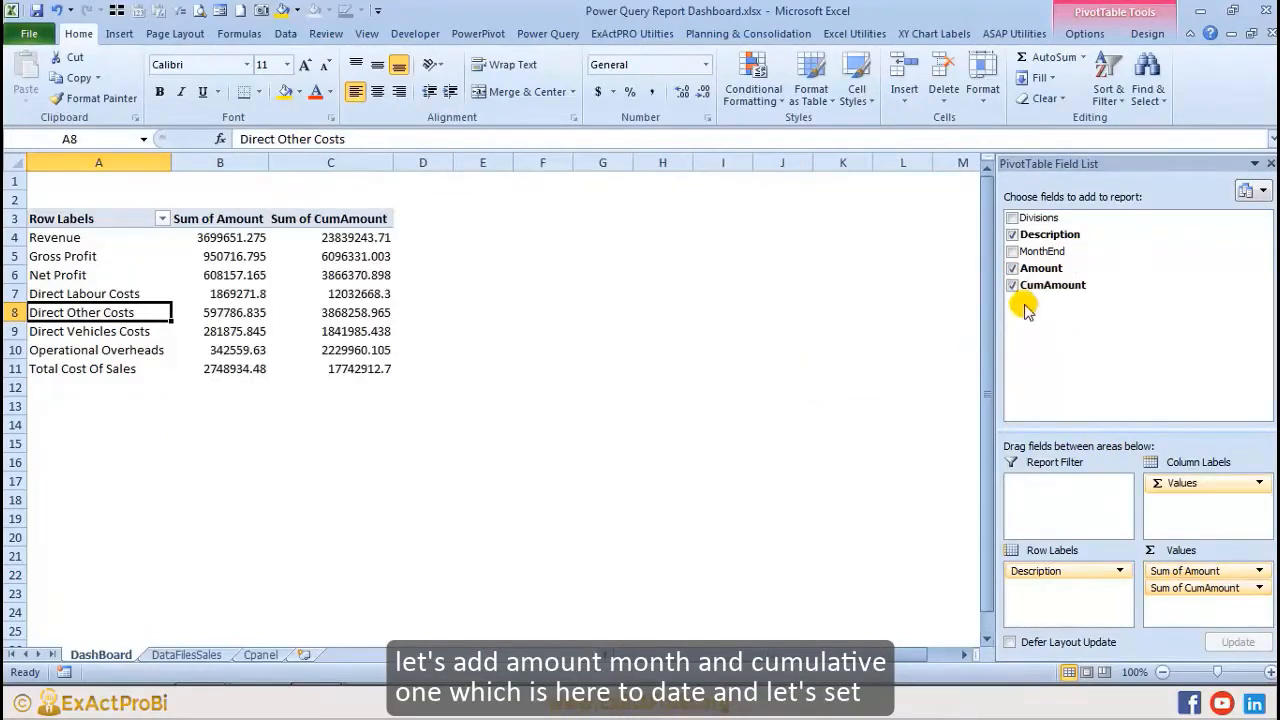
left_click_drag(1035, 217, 1188, 484)
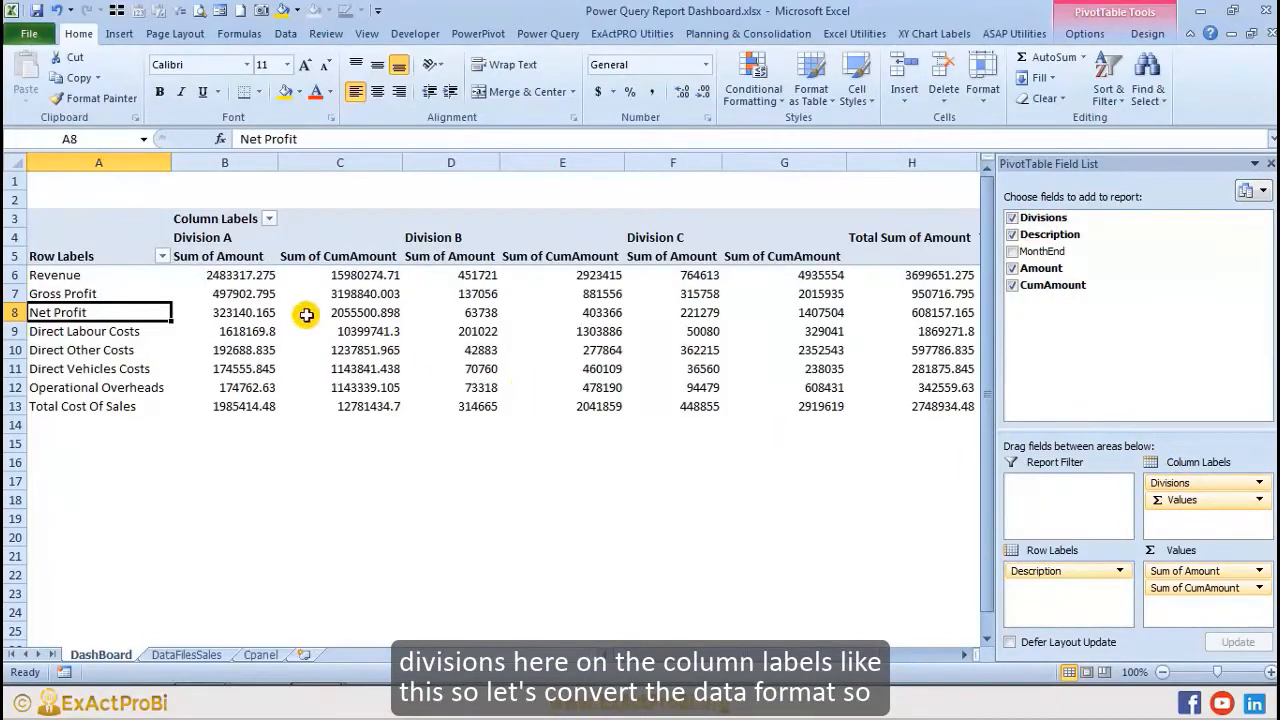
Step: Format the Sum of Amount values as Number with a 1000 separator and 0 decimal places
left_click(385, 312)
left_click(250, 312)
left_click(360, 313)
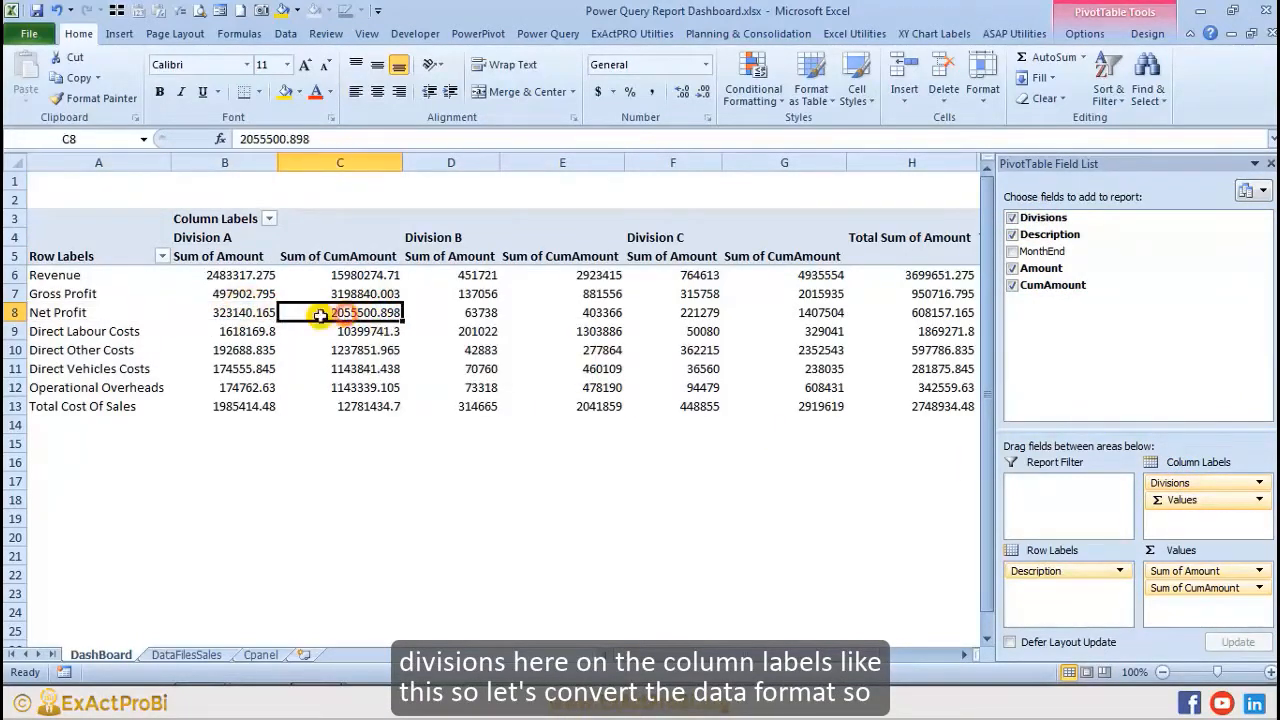
left_click(268, 312)
right_click(245, 313)
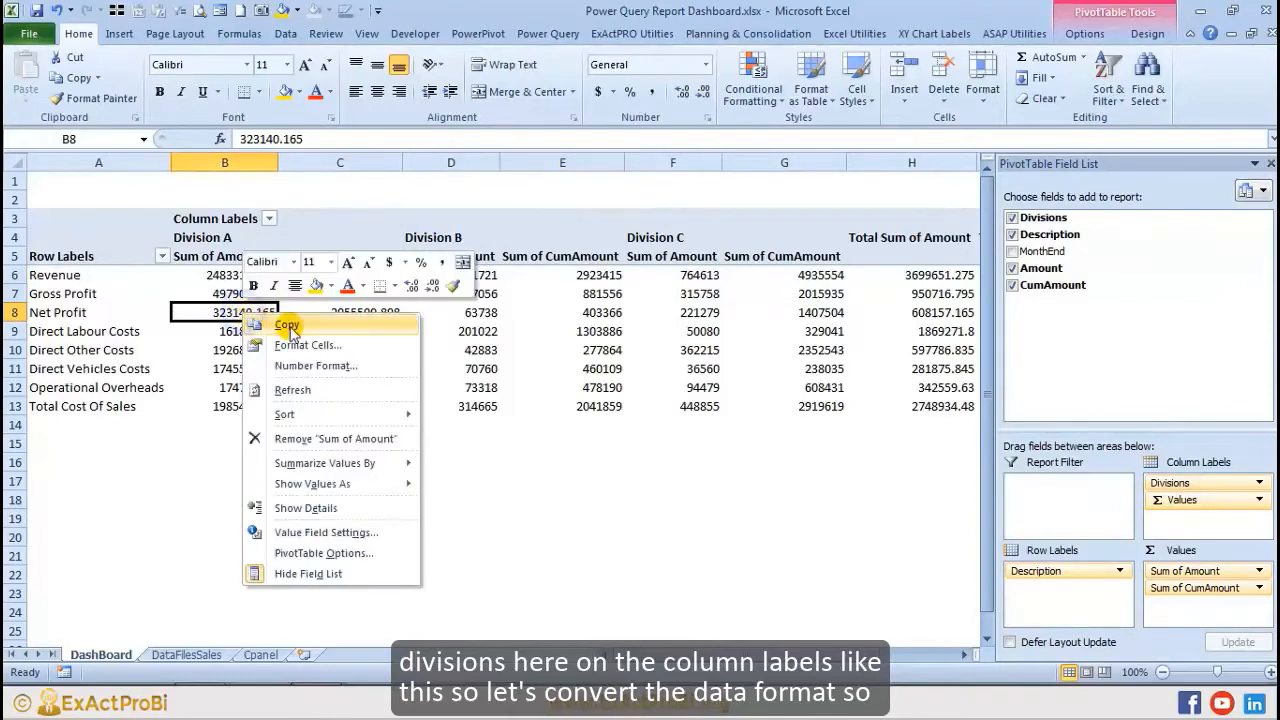
left_click(312, 366)
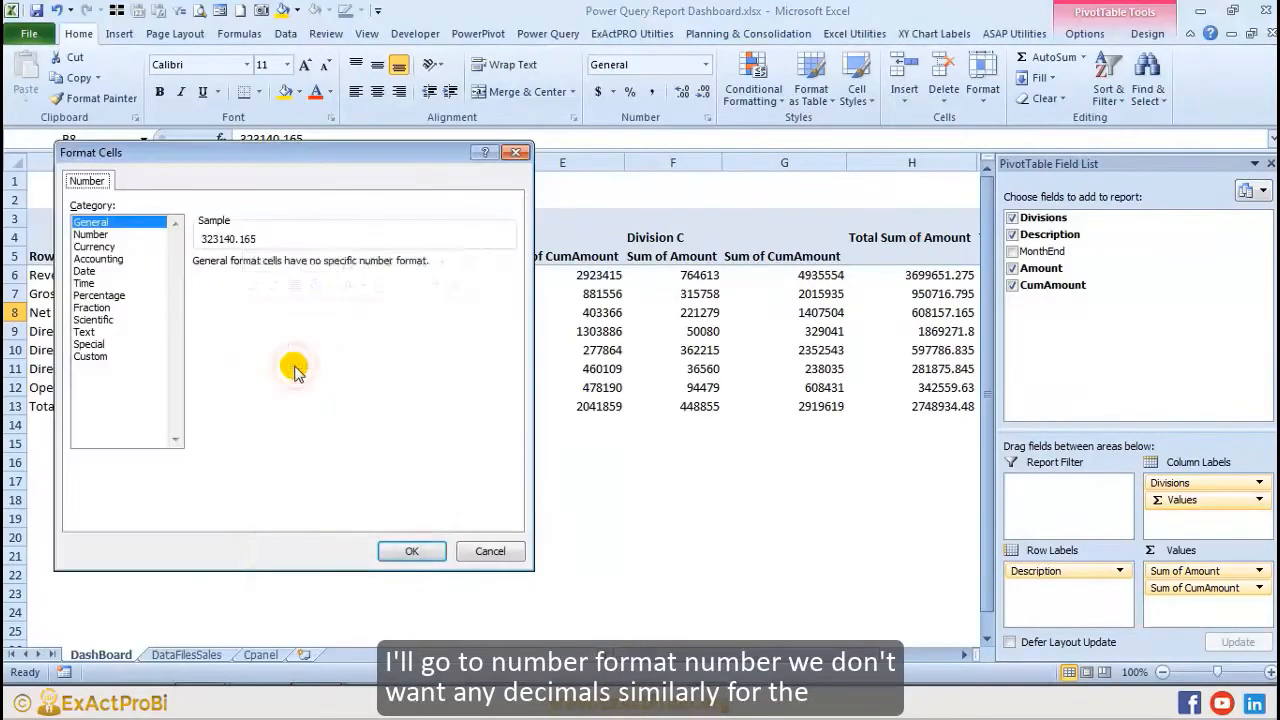
left_click(108, 236)
left_click(199, 286)
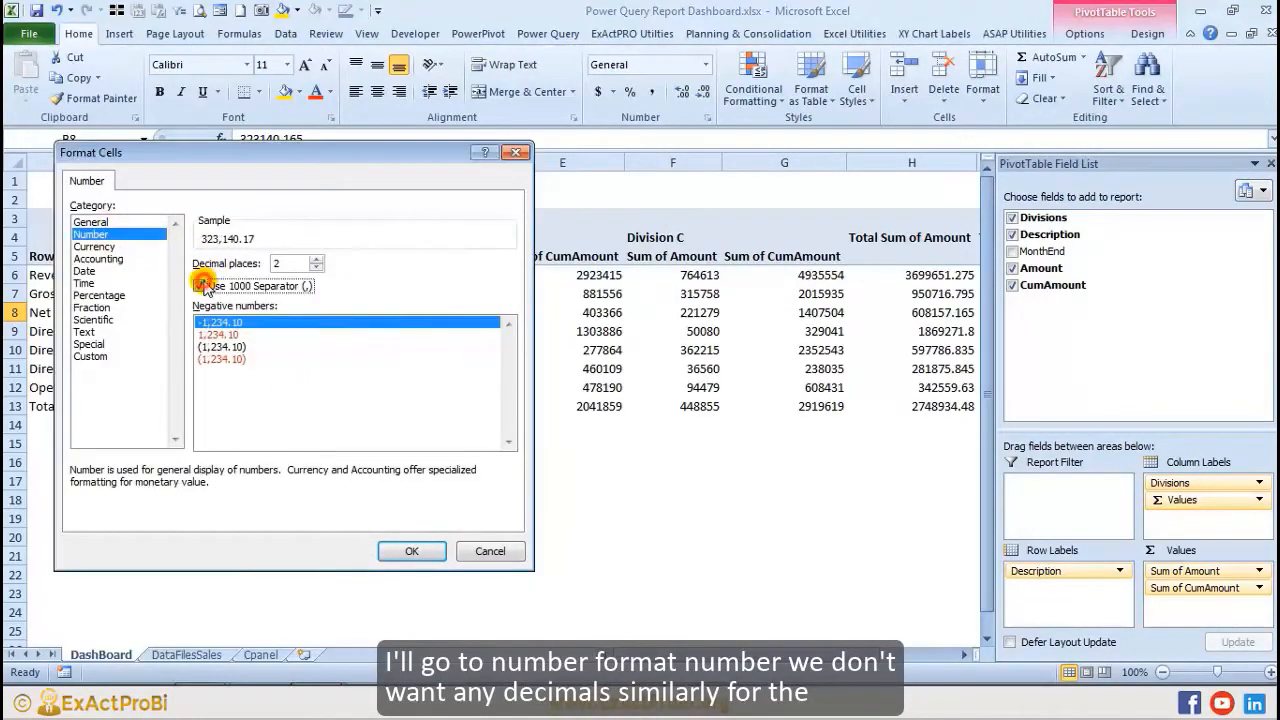
left_click(317, 269)
left_click(317, 269)
left_click(411, 551)
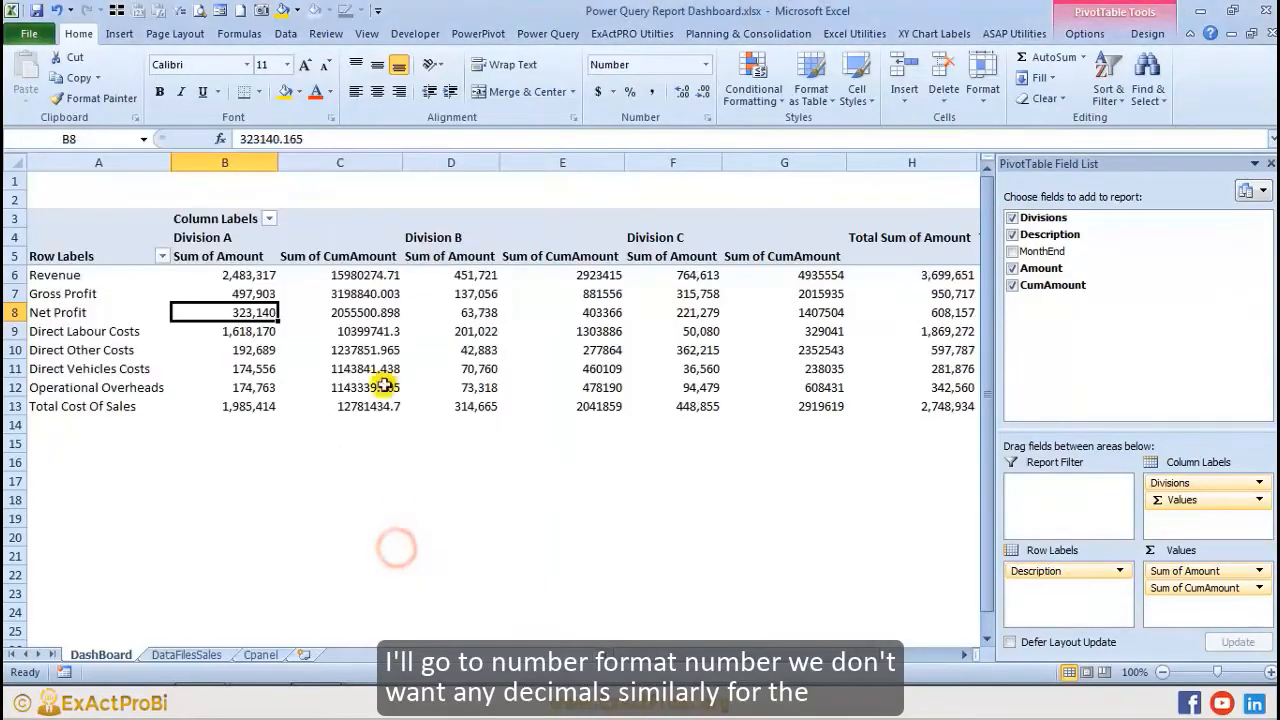
Step: Apply the Number format with a 1000 separator and 0 decimal places to the Sum of CumAmount values
left_click(366, 294)
right_click(360, 296)
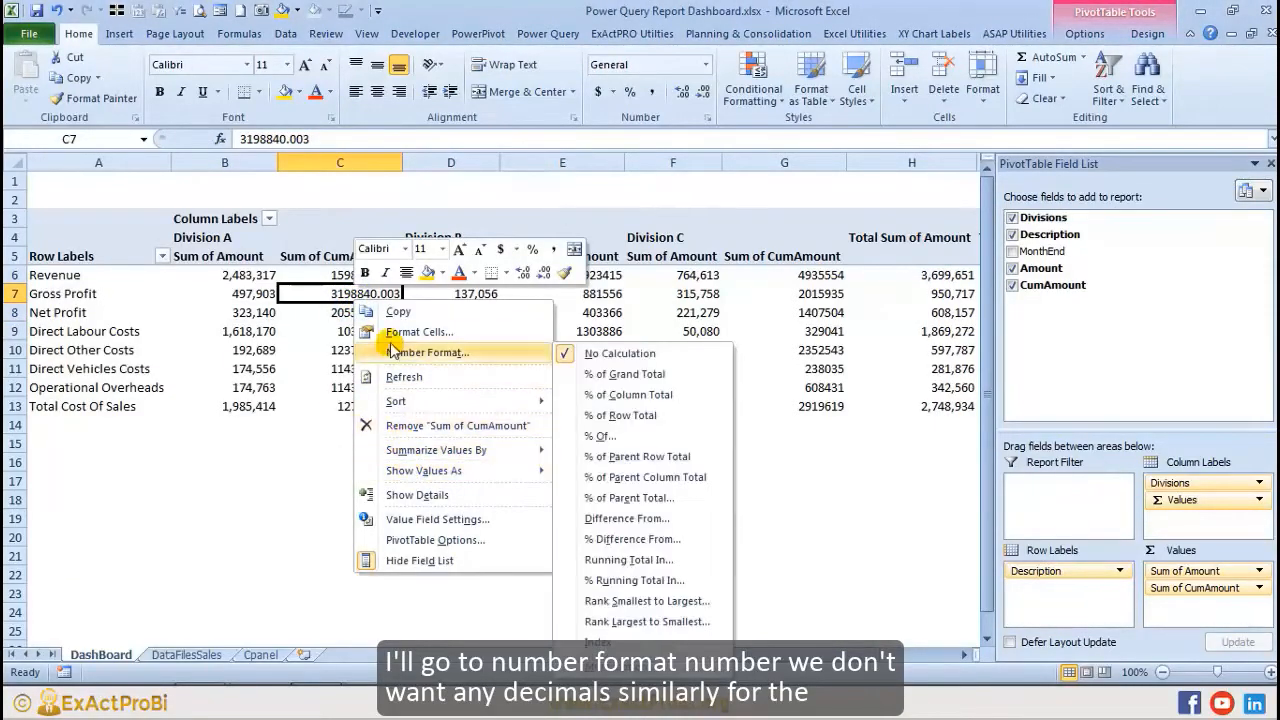
mouse_move(416, 476)
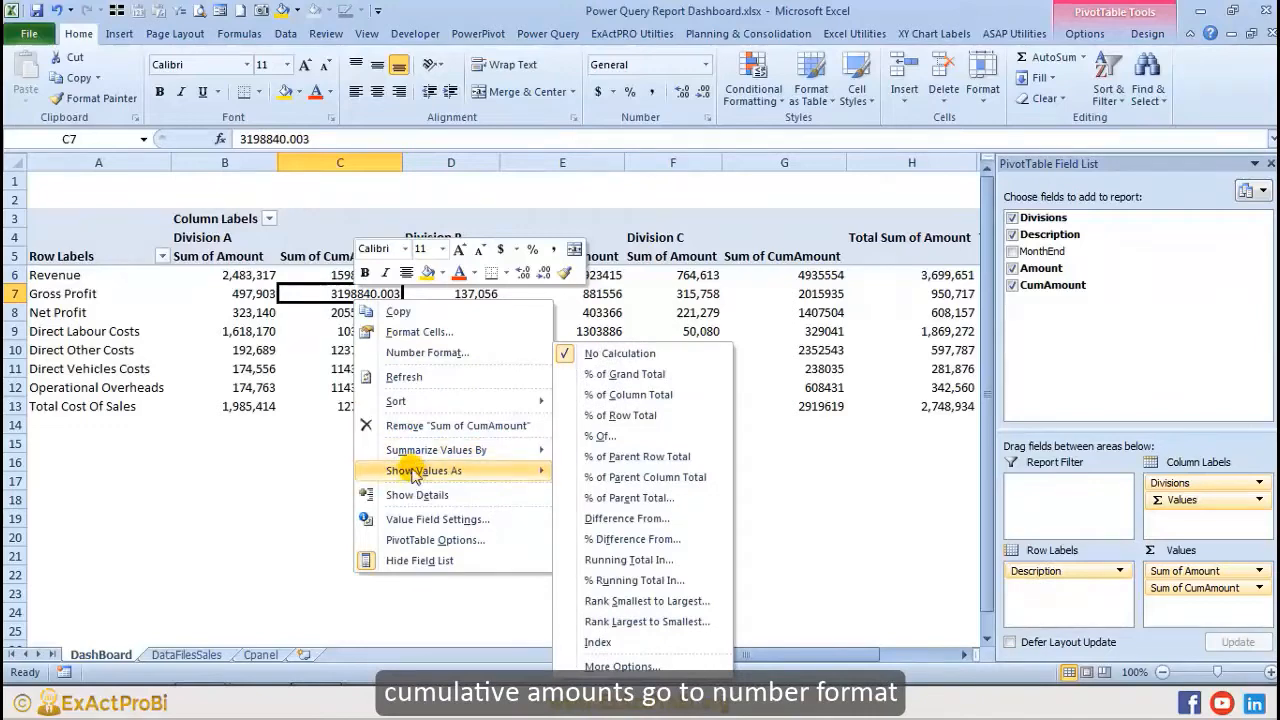
left_click(420, 352)
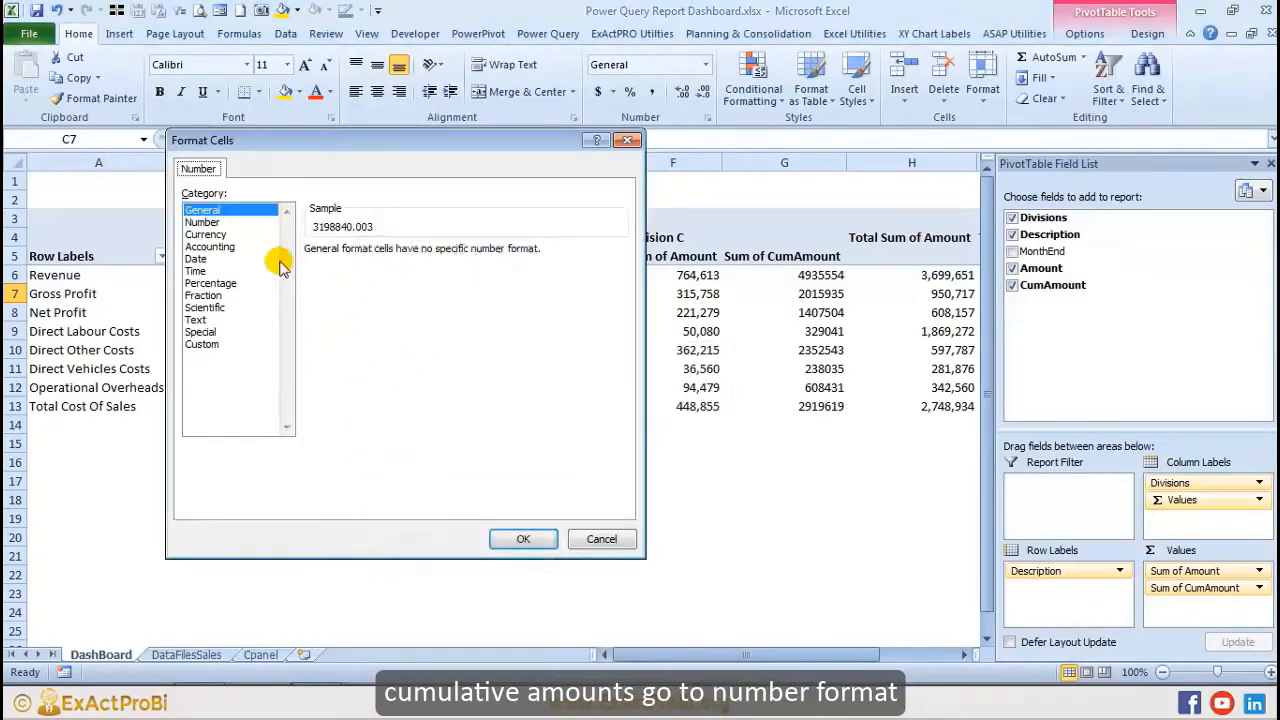
left_click(202, 222)
left_click(311, 273)
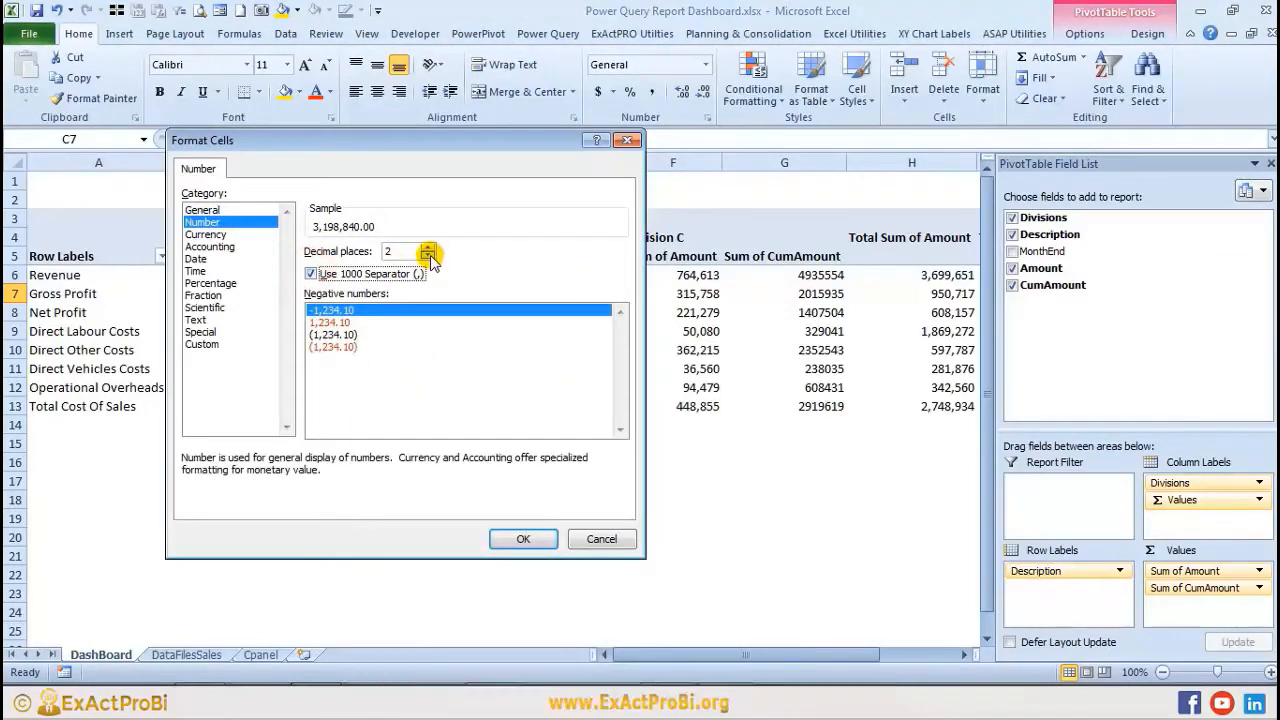
left_click(427, 256)
left_click(427, 256)
left_click(522, 539)
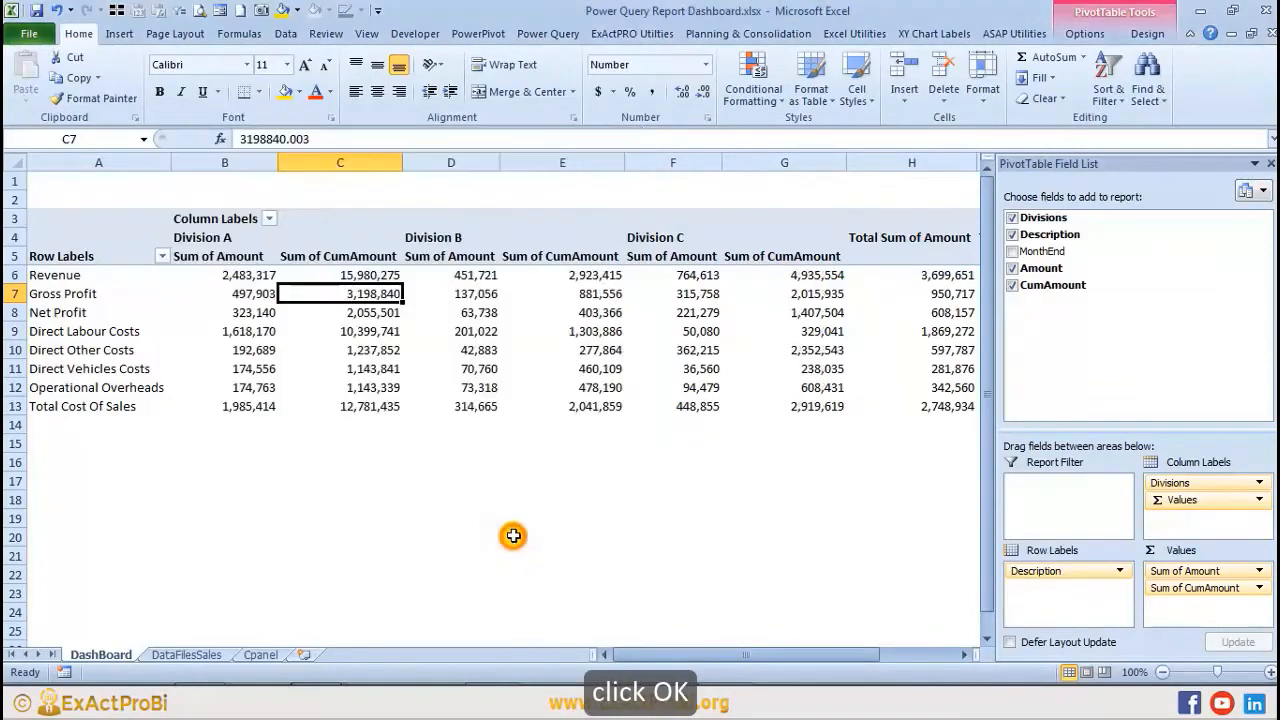
Step: Change the pivot table's report layout to tabular form
left_click(343, 346)
scroll(446, 320, "down", 1)
left_click(388, 440)
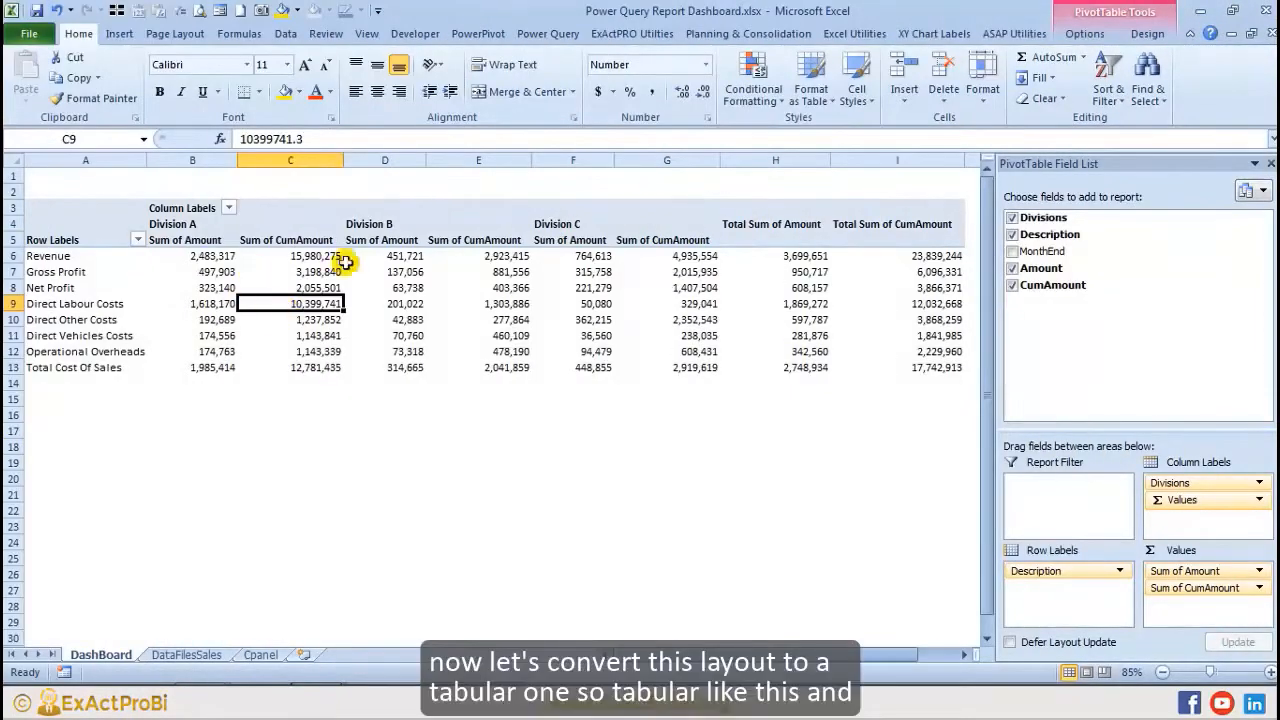
left_click(1147, 33)
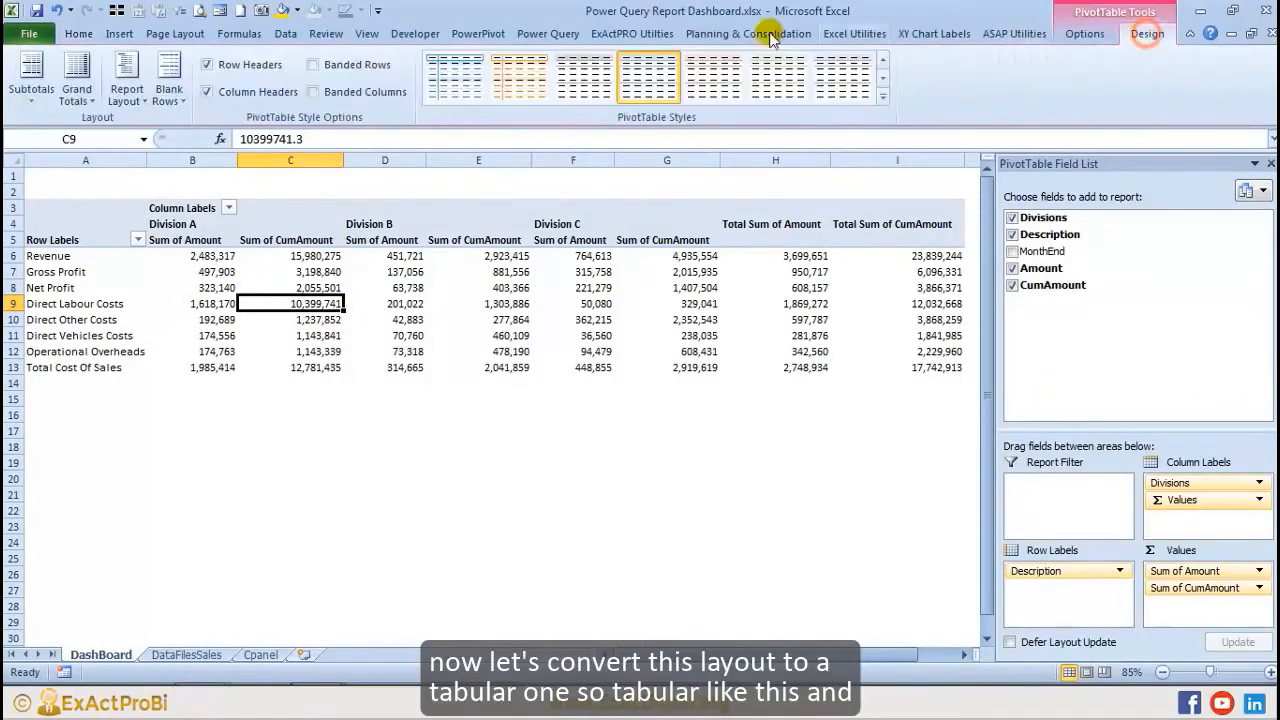
left_click(127, 80)
left_click(203, 214)
left_click(300, 320)
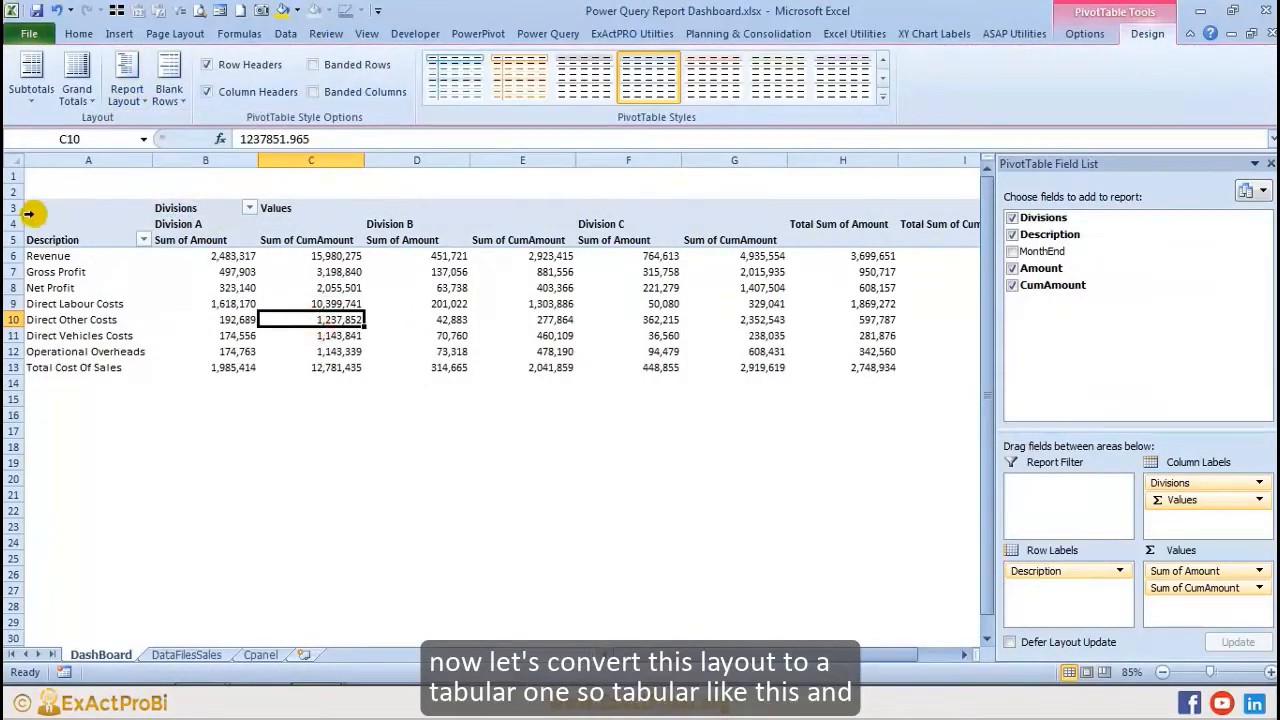
Step: Hide the pivot table's Divisions and Values caption row and insert three blank rows above the pivot table
left_click(205, 191)
key("alt+i")
key("r")
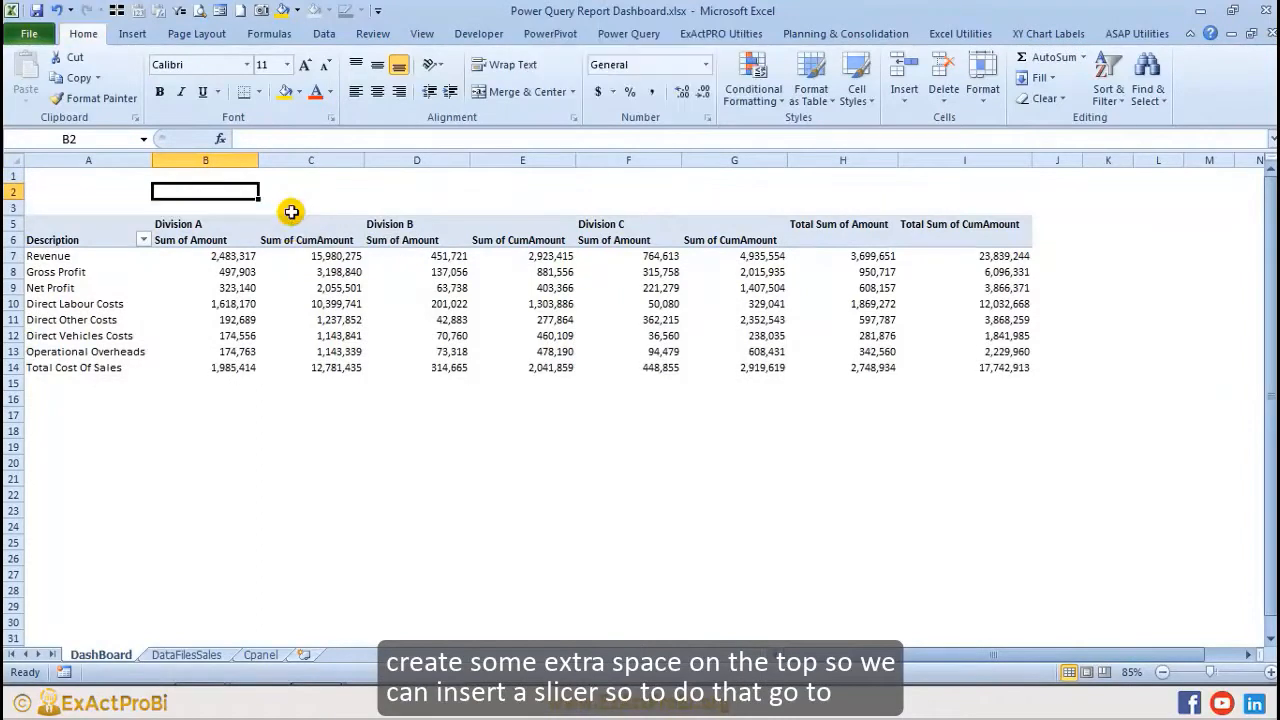
key("alt+i")
key("r")
key("alt+i")
key("r")
left_click(143, 222)
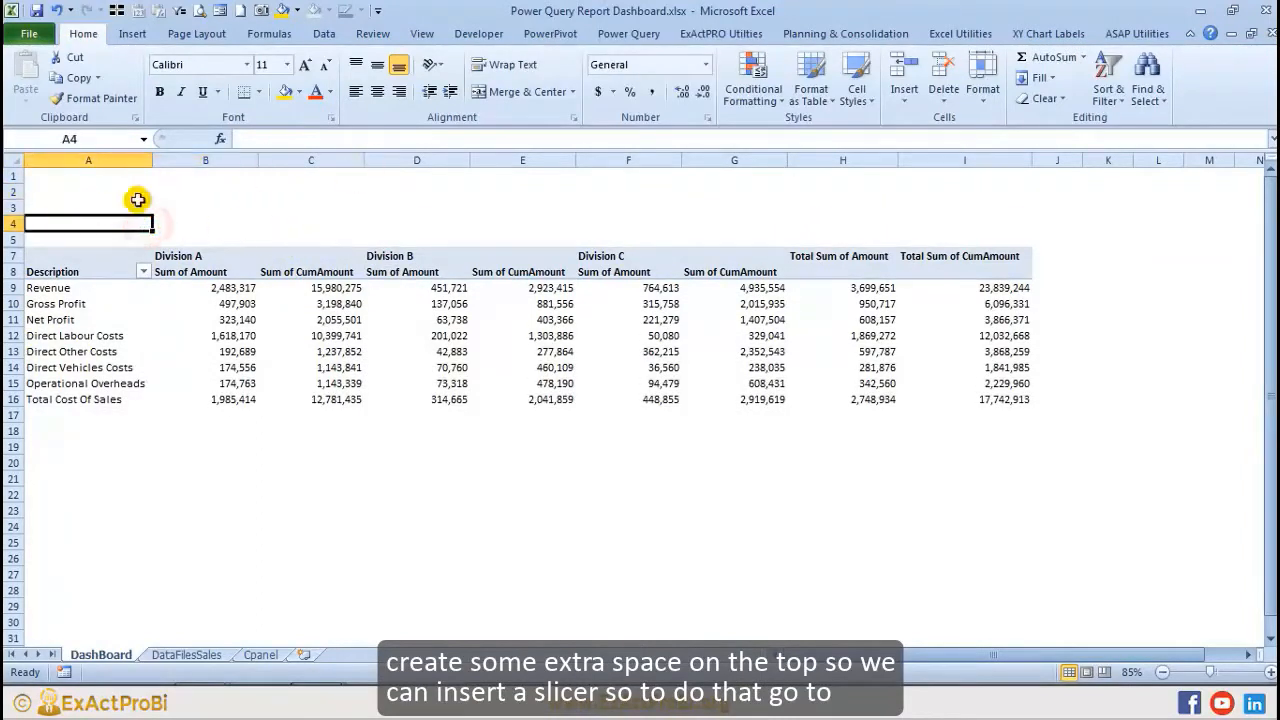
left_click(246, 206)
Step: Insert a slicer for the MonthEnd field of the pivot table
left_click(318, 320)
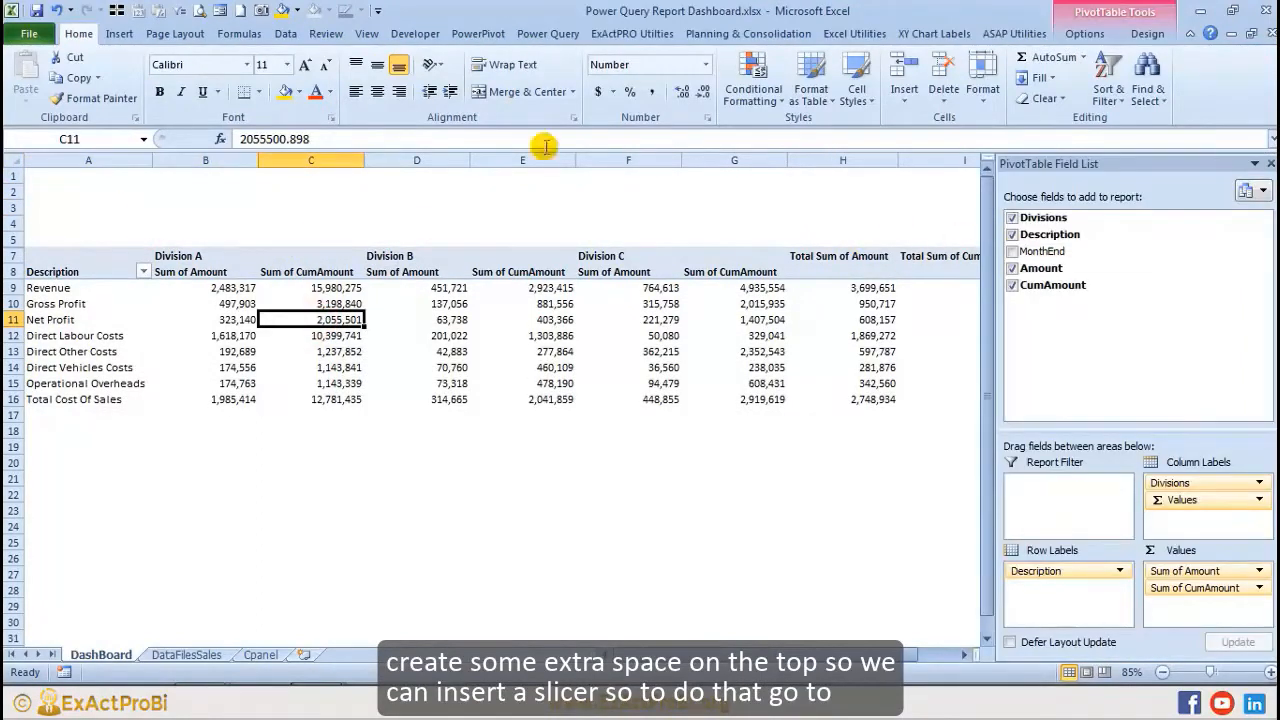
left_click(1084, 33)
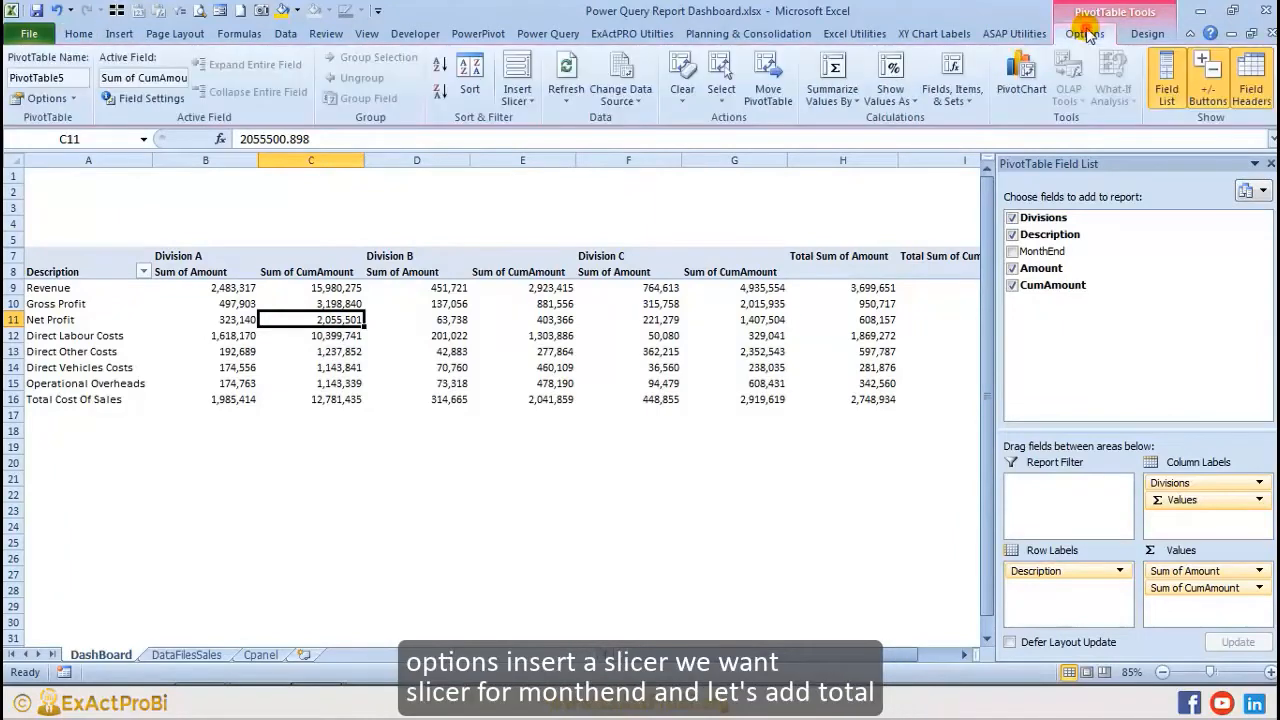
left_click(518, 68)
left_click(948, 288)
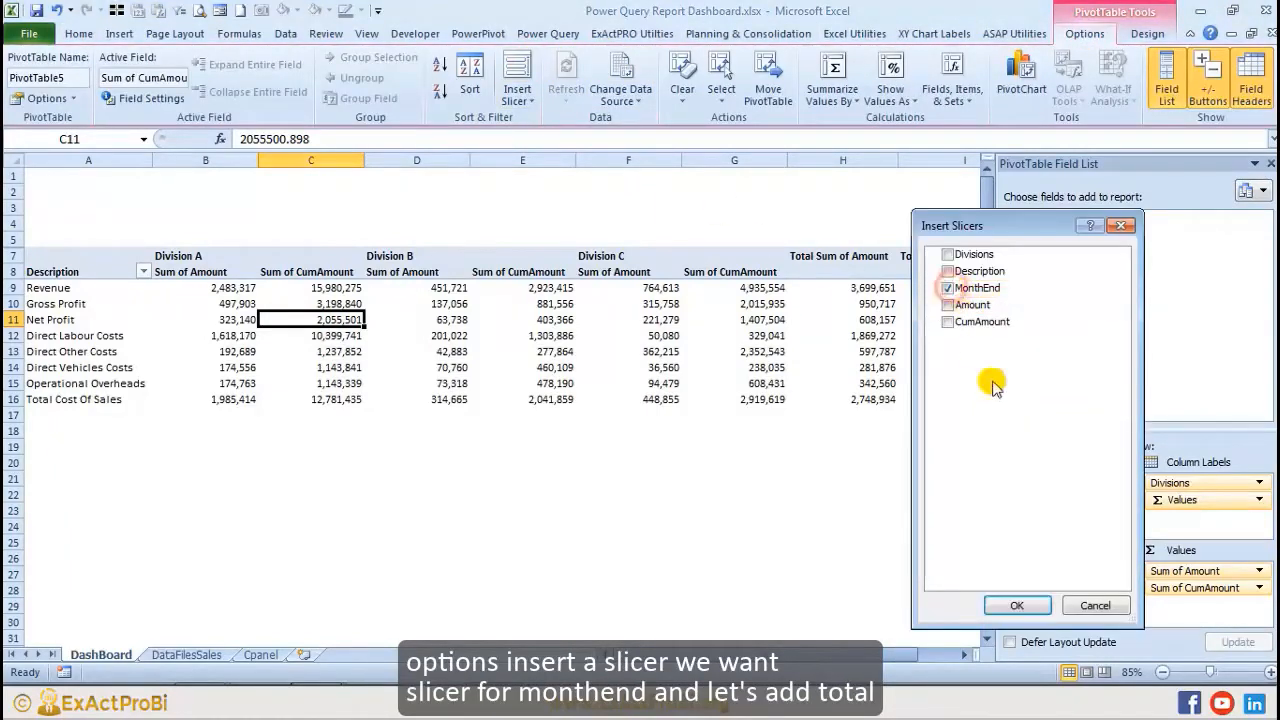
left_click(1016, 605)
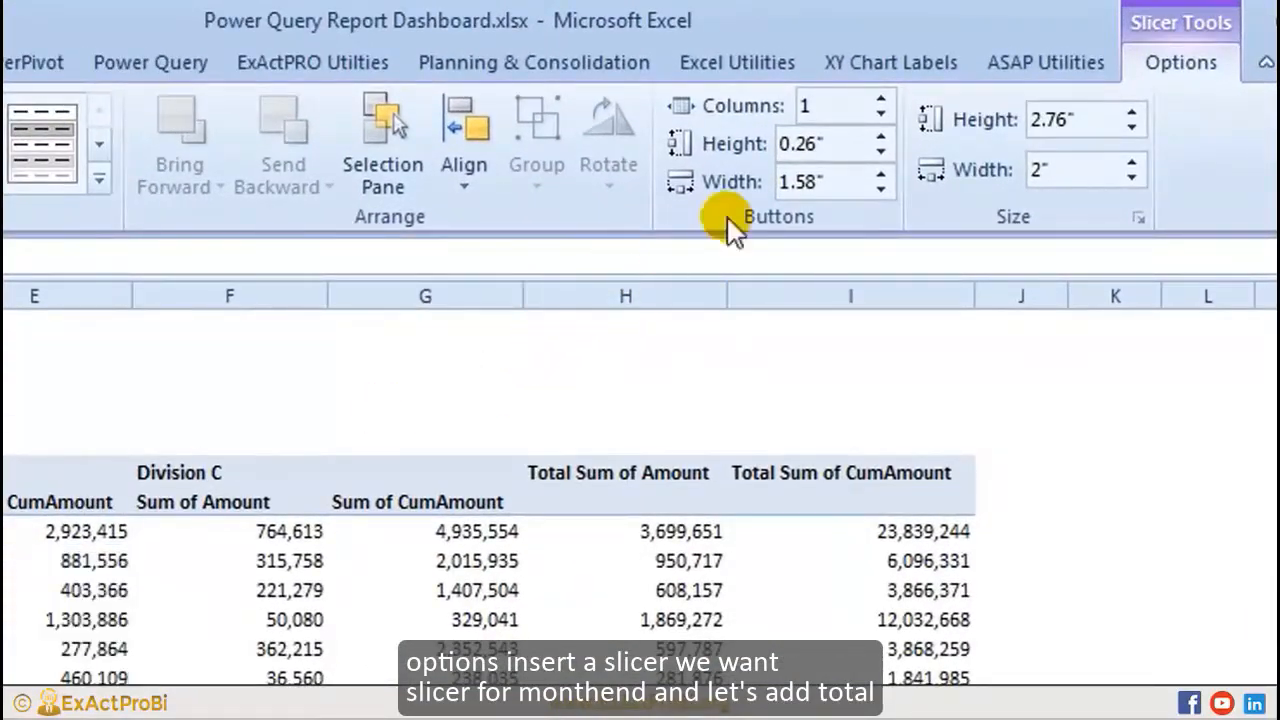
Step: Set the MonthEnd slicer's buttons to 12 columns
left_click(828, 106)
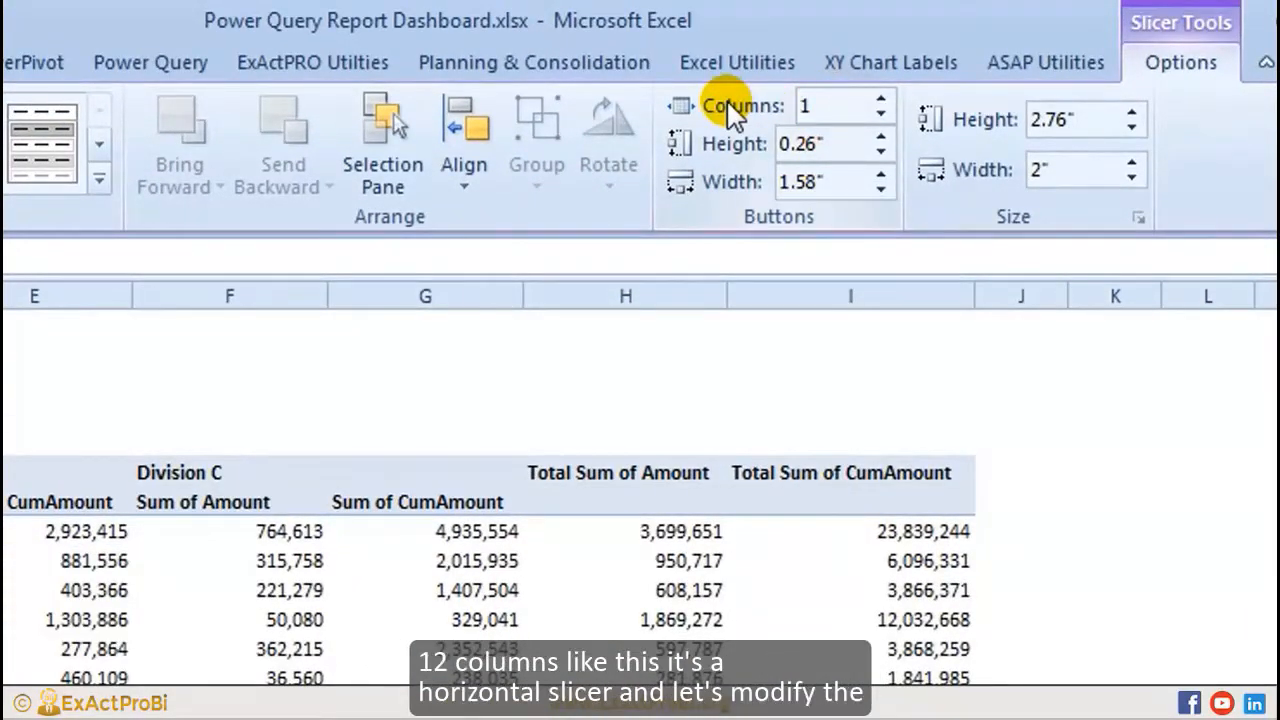
type("2")
key("Return")
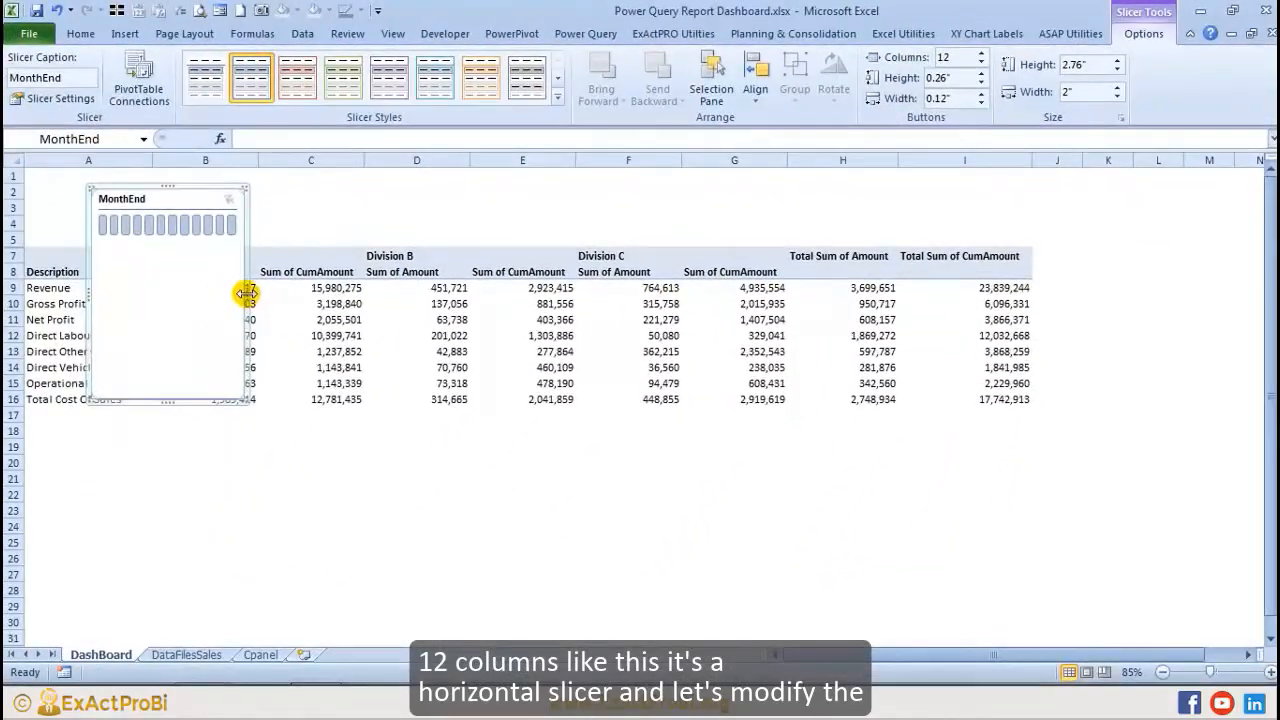
Step: Resize the MonthEnd slicer to about 8.56" wide by 0.77" high and move it into the blank rows above the pivot table
left_click_drag(246, 292, 748, 260)
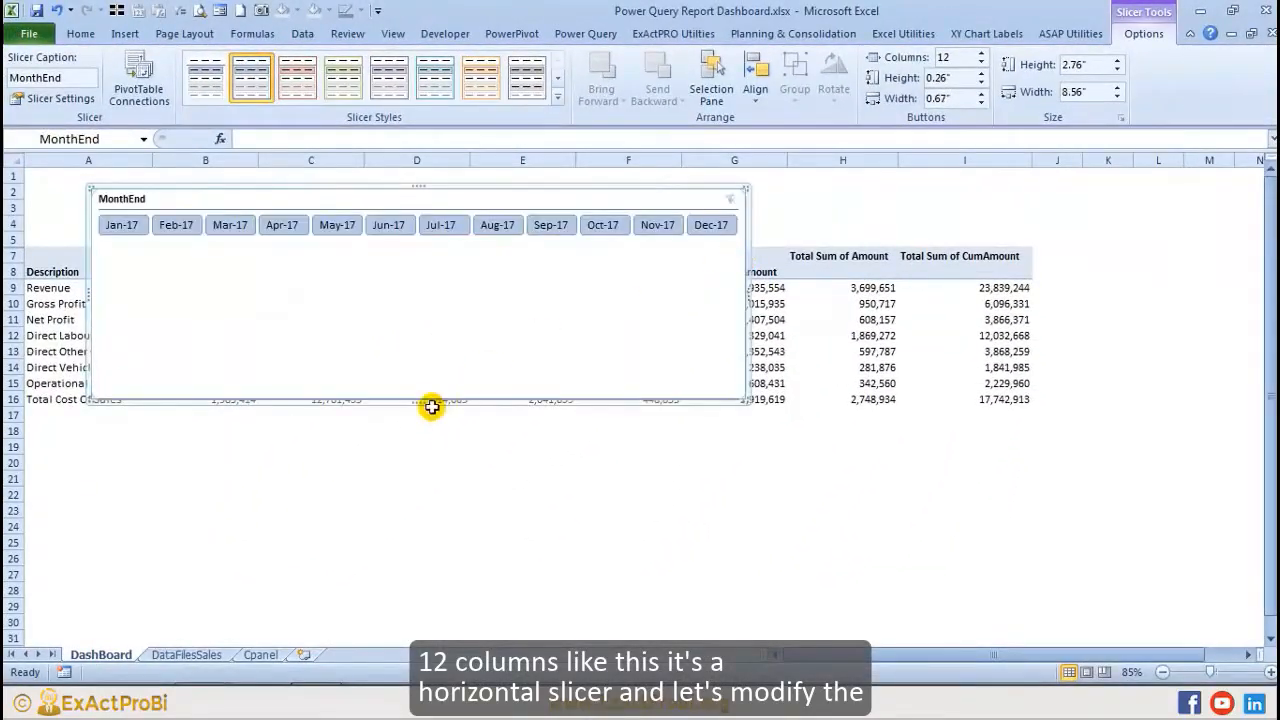
left_click_drag(423, 400, 421, 248)
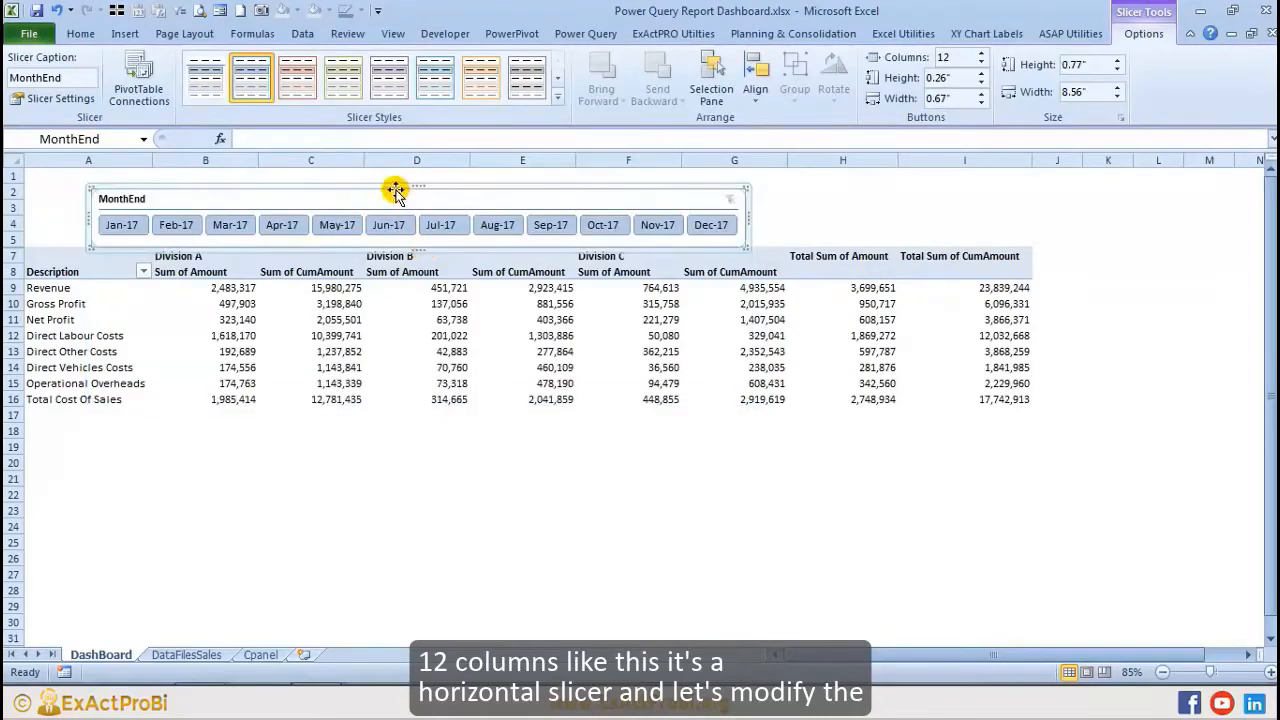
left_click_drag(395, 190, 335, 179)
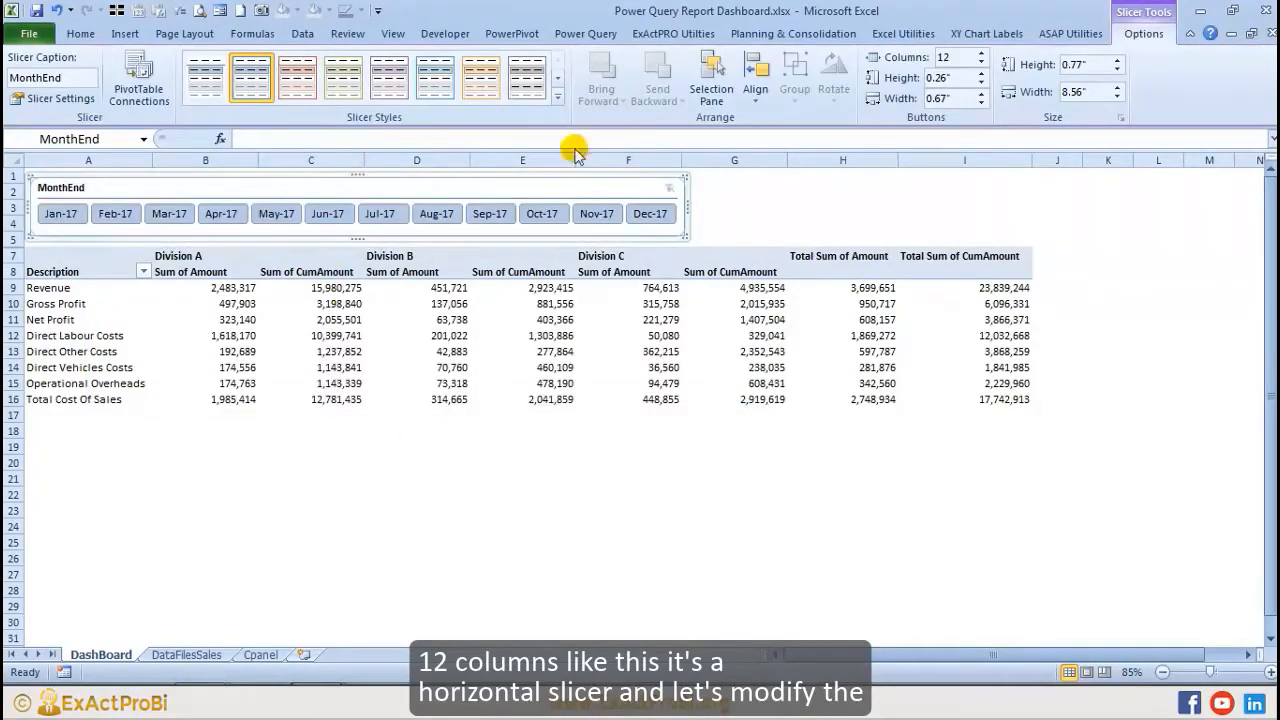
Step: Hide the MonthEnd slicer's header, reduce the slicer's height to about 0.5" and shift it slightly down
left_click(55, 98)
left_click(835, 400)
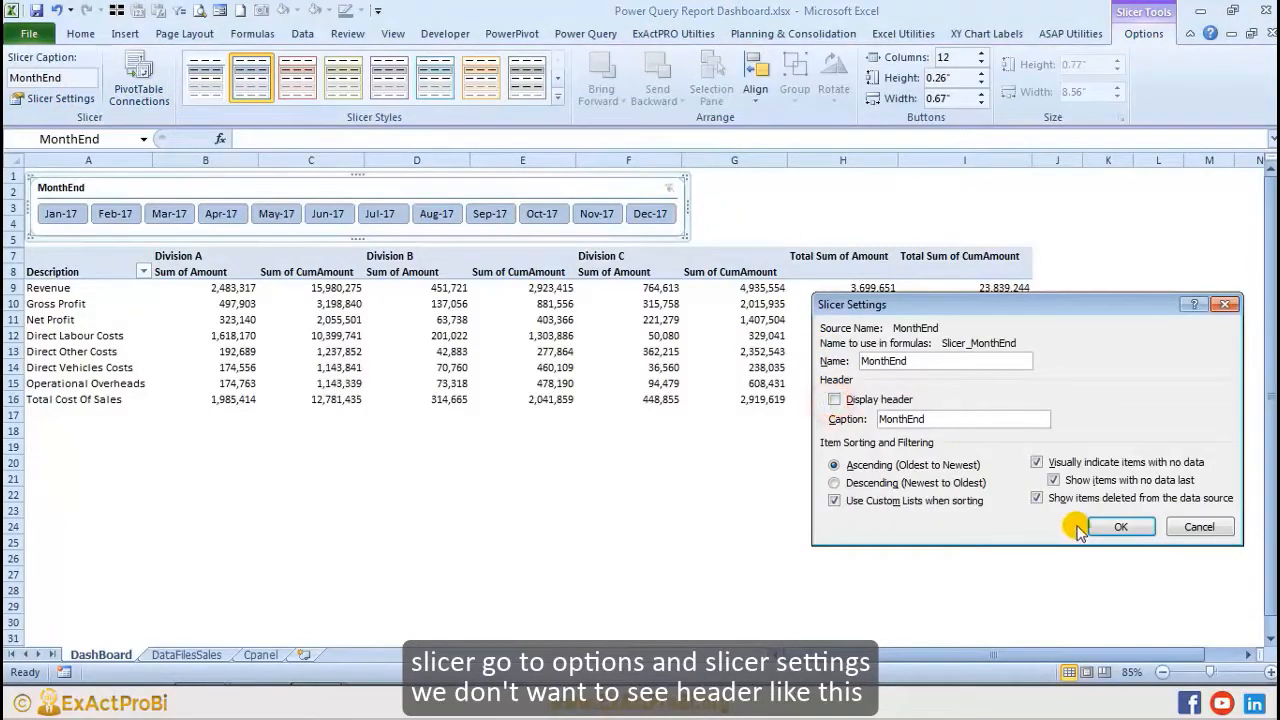
left_click(1119, 528)
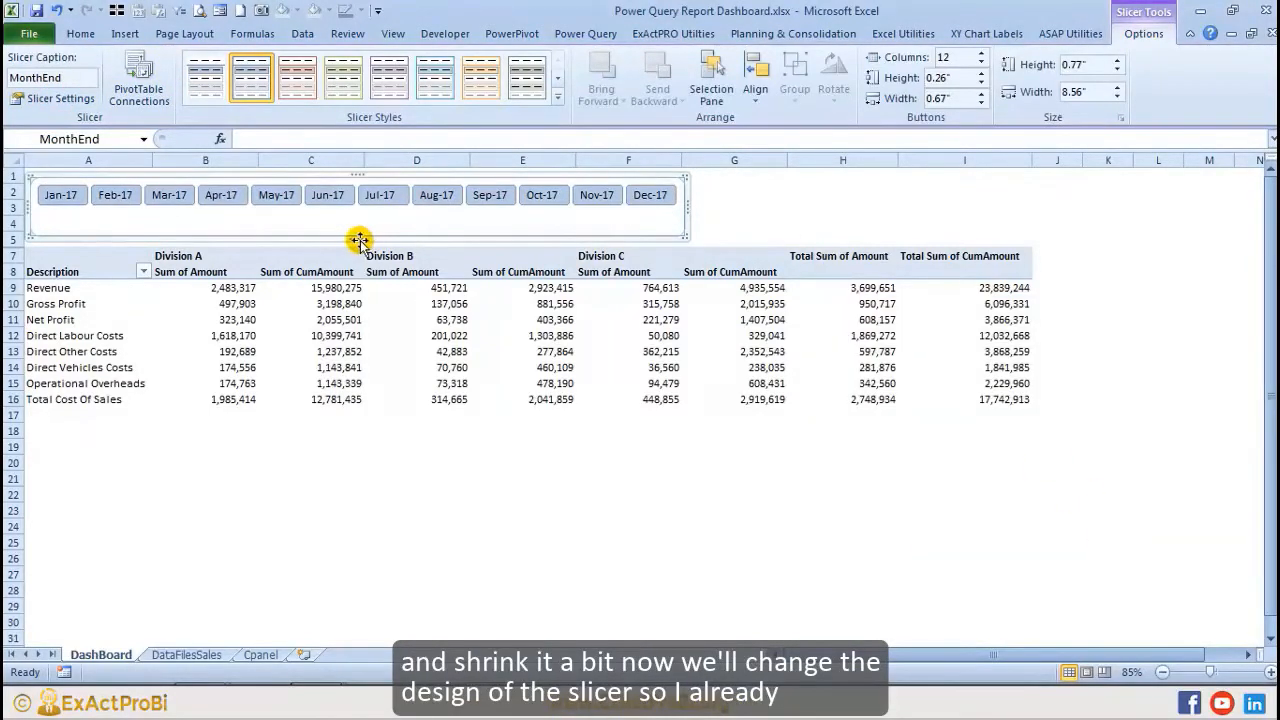
left_click_drag(357, 237, 352, 218)
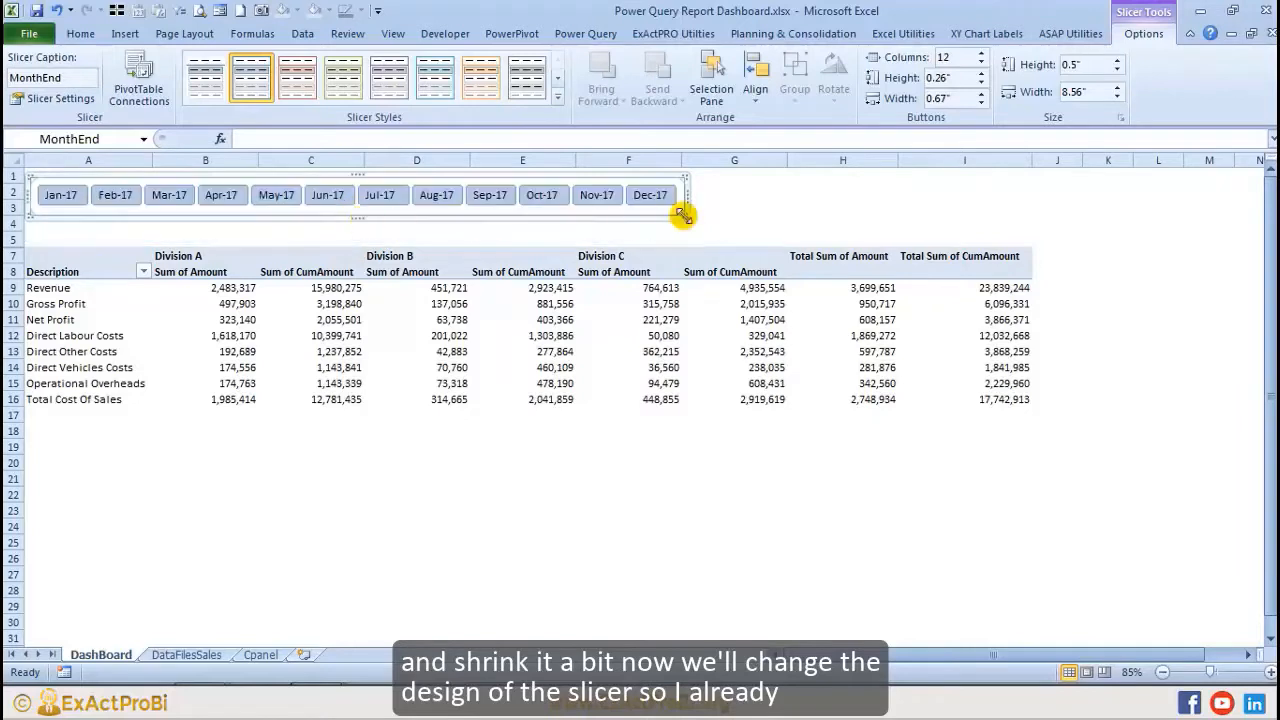
left_click_drag(672, 218, 672, 225)
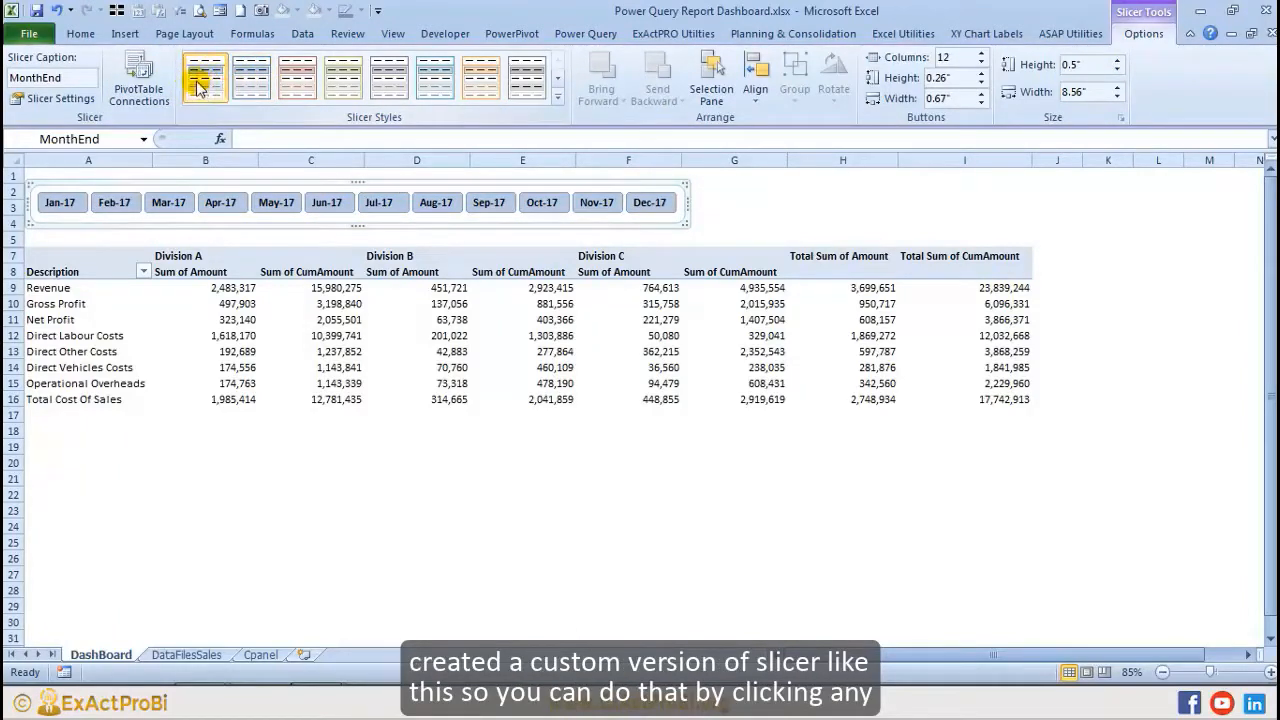
Step: Apply the custom slicer style SlicerStyleLight1 2 to the MonthEnd slicer
right_click(255, 78)
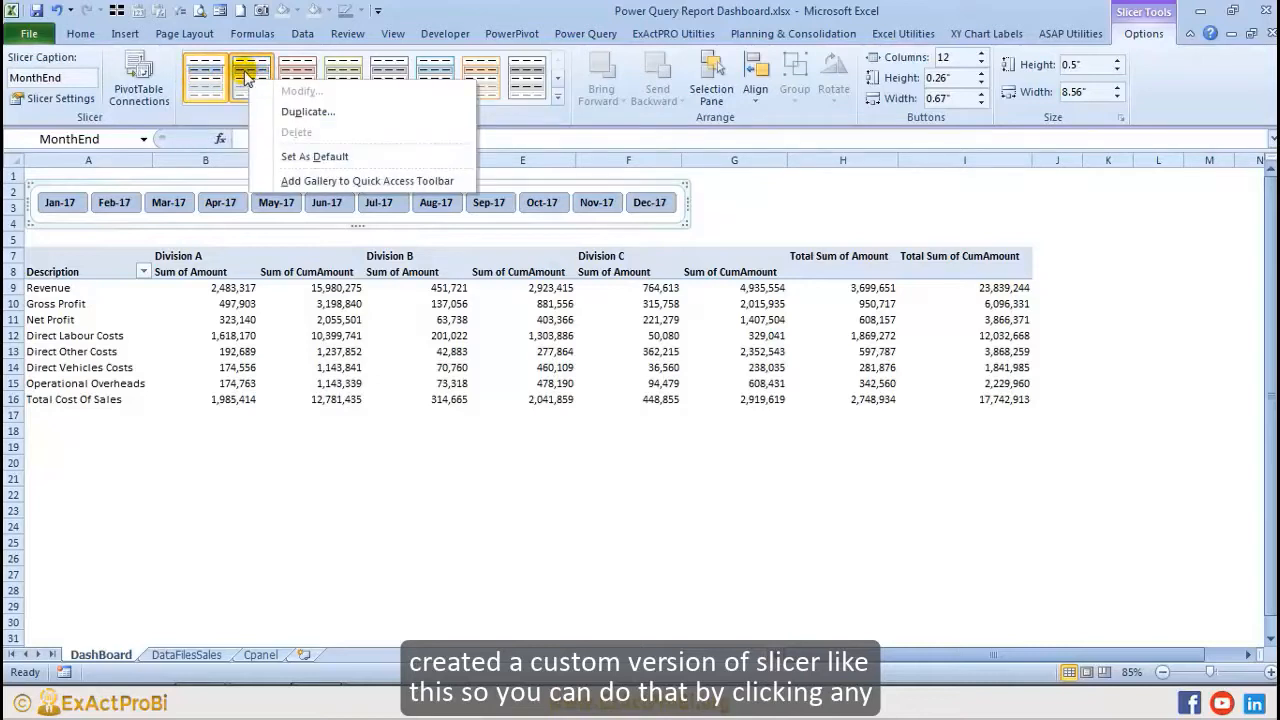
left_click(248, 78)
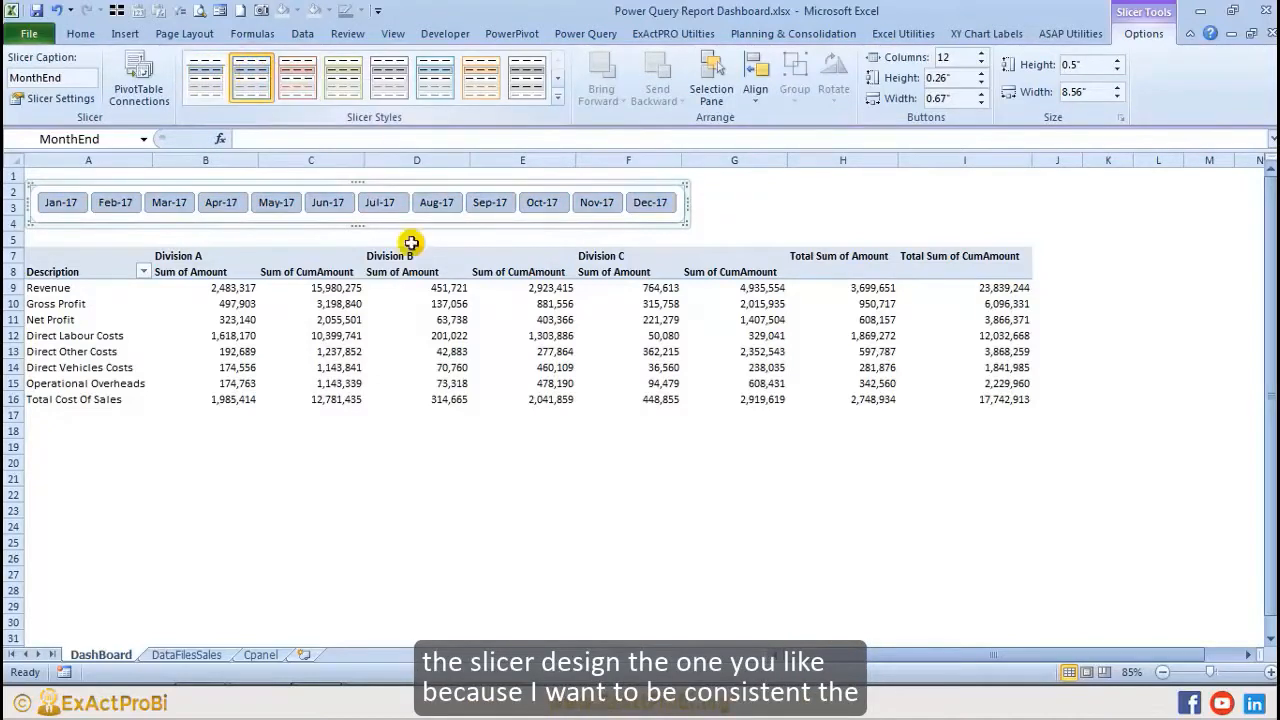
right_click(250, 82)
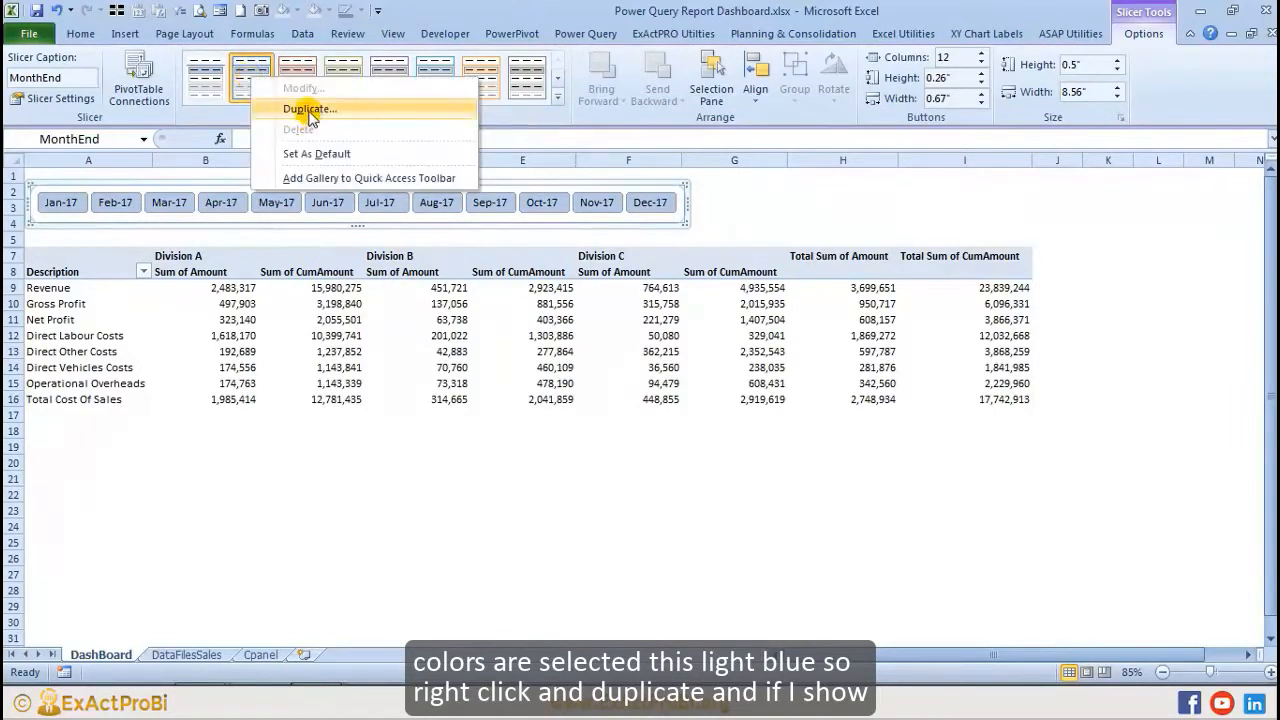
right_click(207, 86)
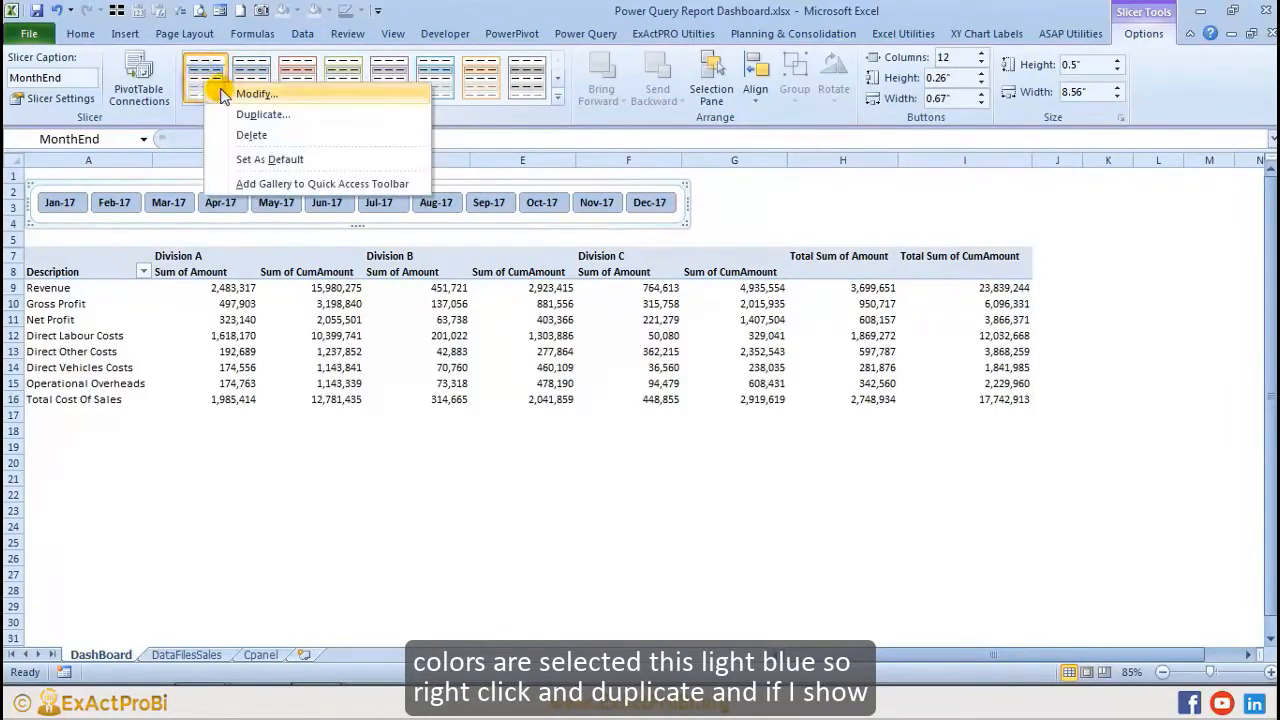
Step: Examine the font and border formatting of the custom slicer style's Whole Slicer element and close the dialogs without changes
right_click(207, 86)
left_click(252, 94)
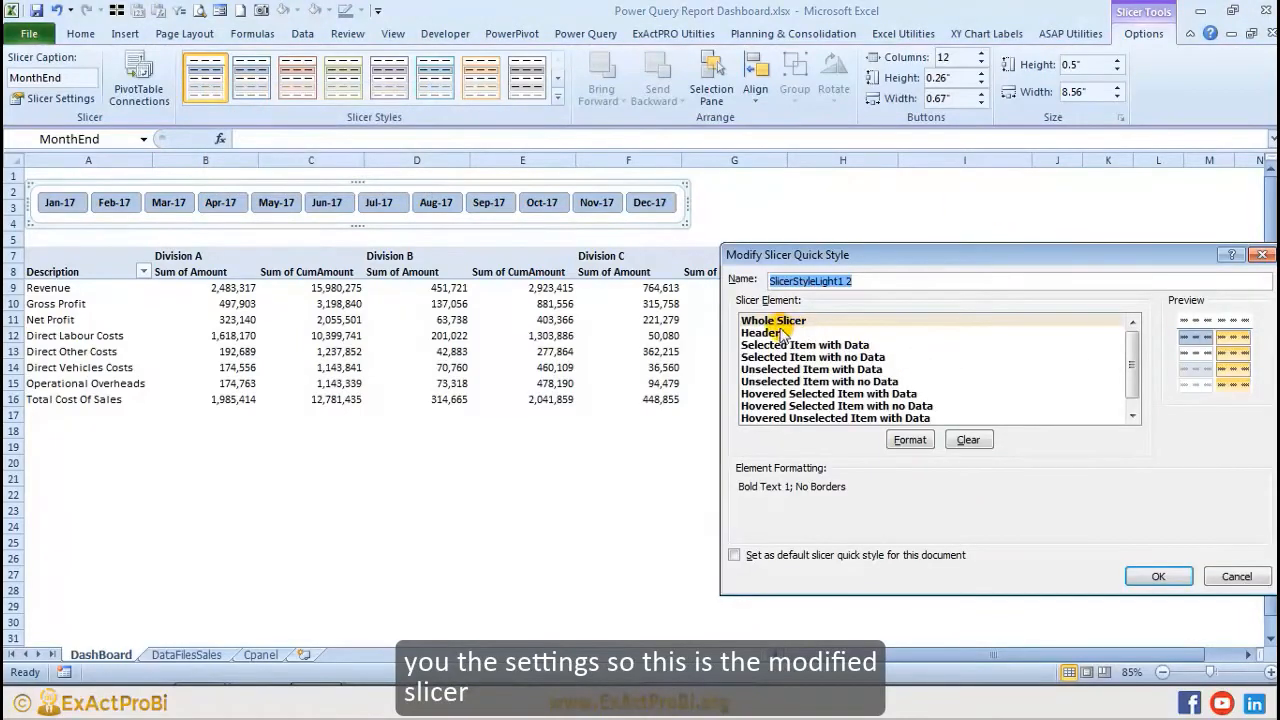
left_click_drag(862, 265, 449, 215)
left_click(375, 270)
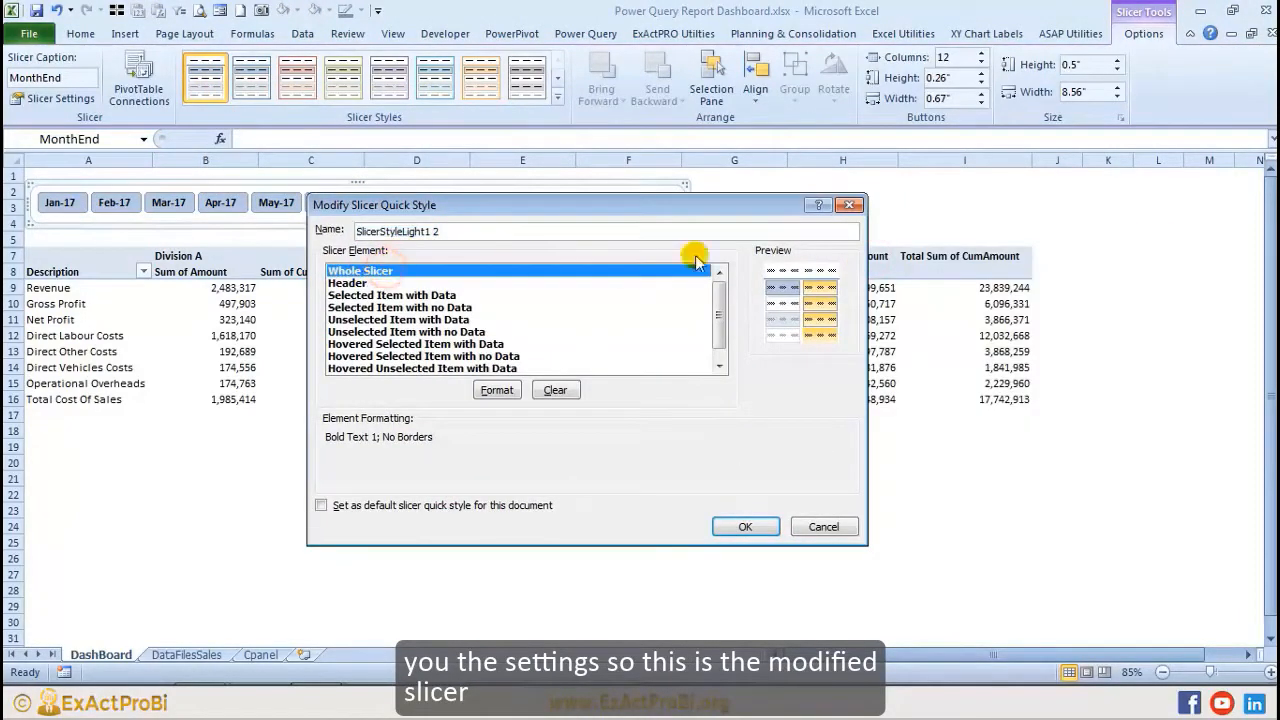
left_click(497, 390)
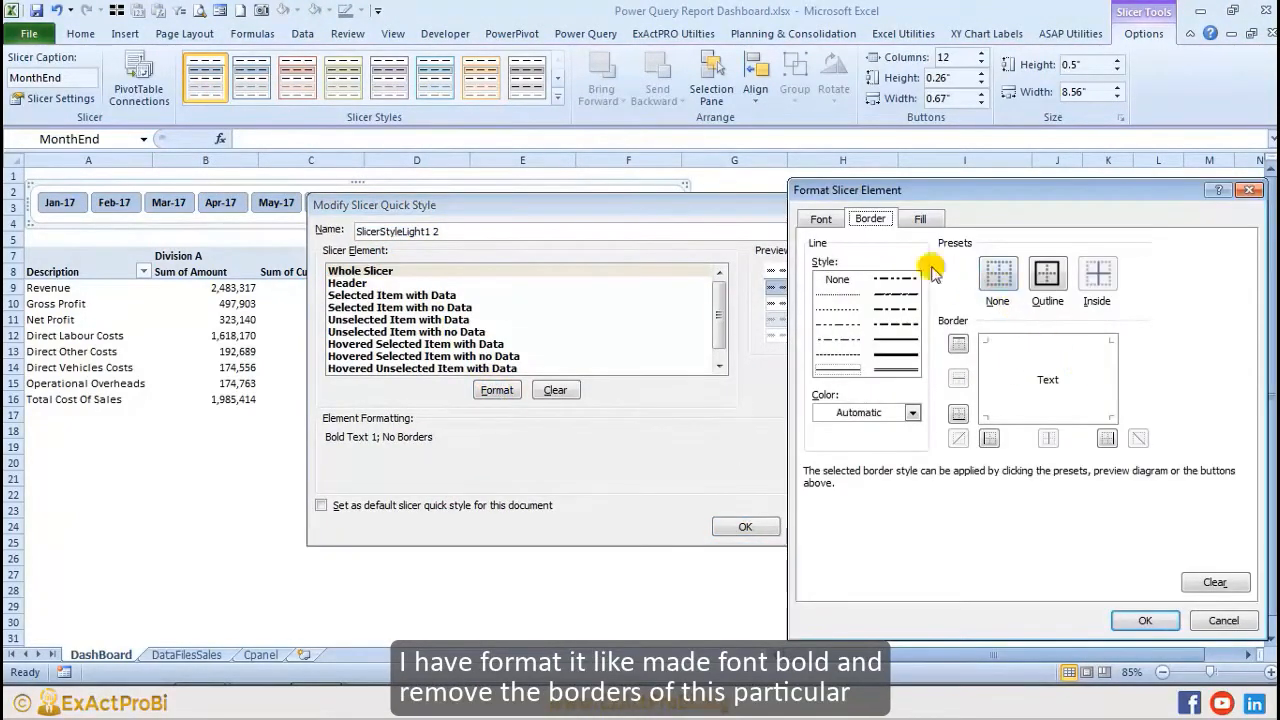
left_click(820, 219)
left_click(870, 220)
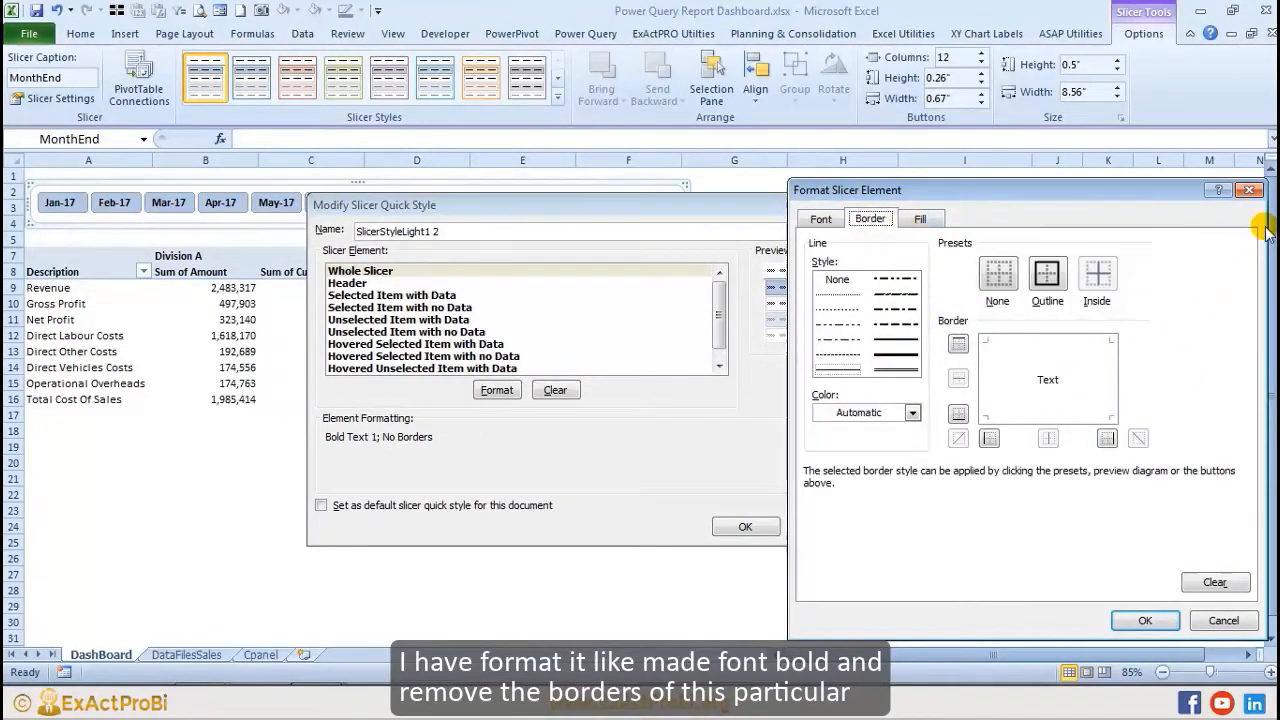
left_click(1249, 190)
left_click(866, 205)
left_click(829, 205)
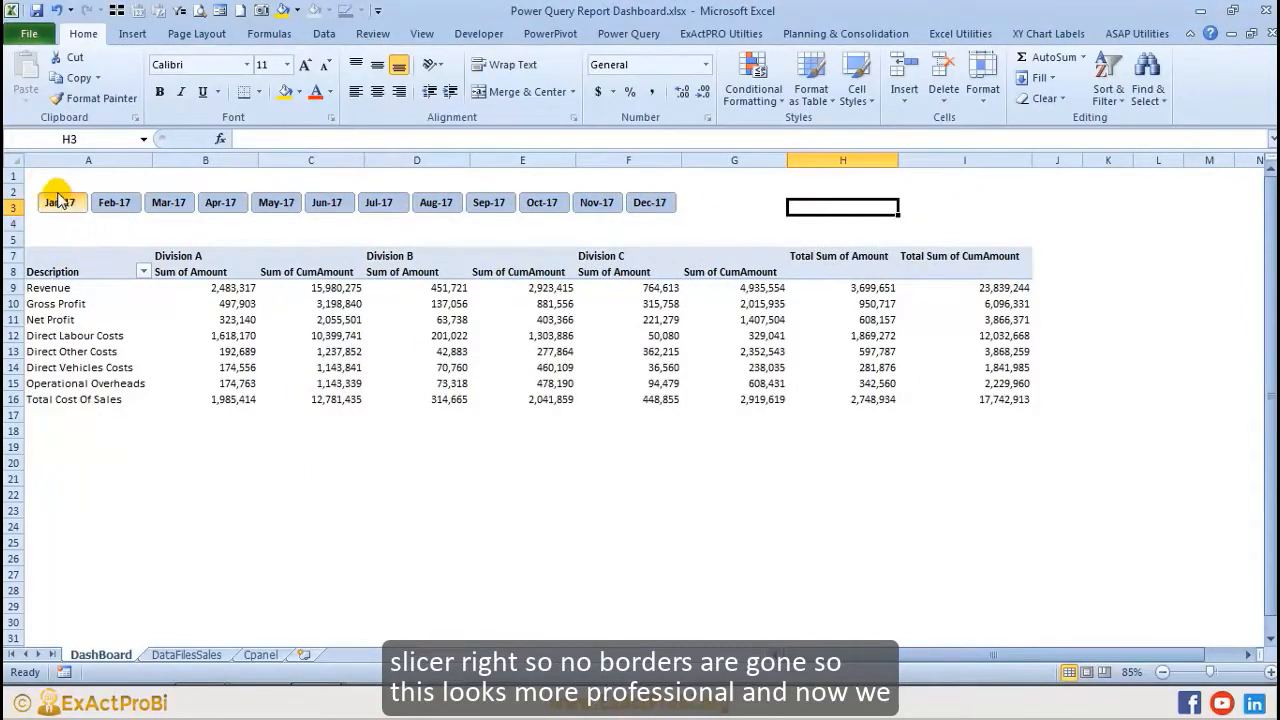
Step: Delete one spare row between the slicer and the pivot table and nudge the slicer up slightly
left_click(8, 175)
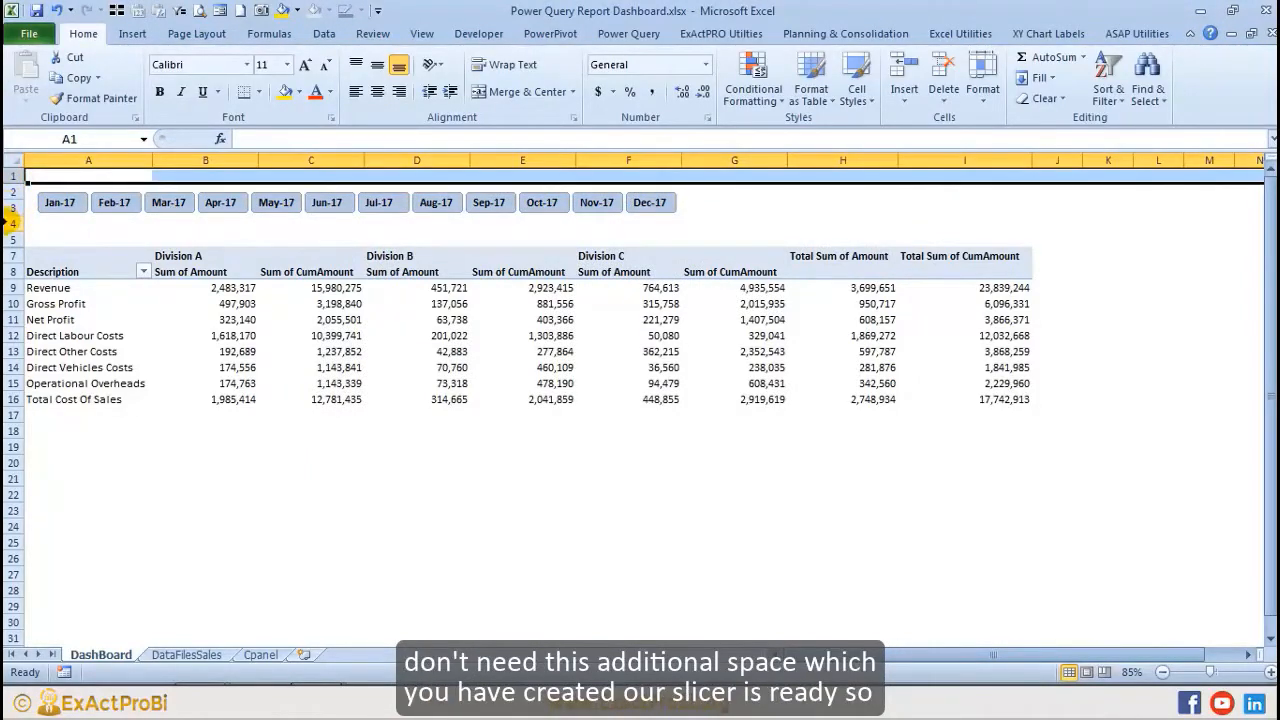
left_click(12, 222)
key("ctrl+minus")
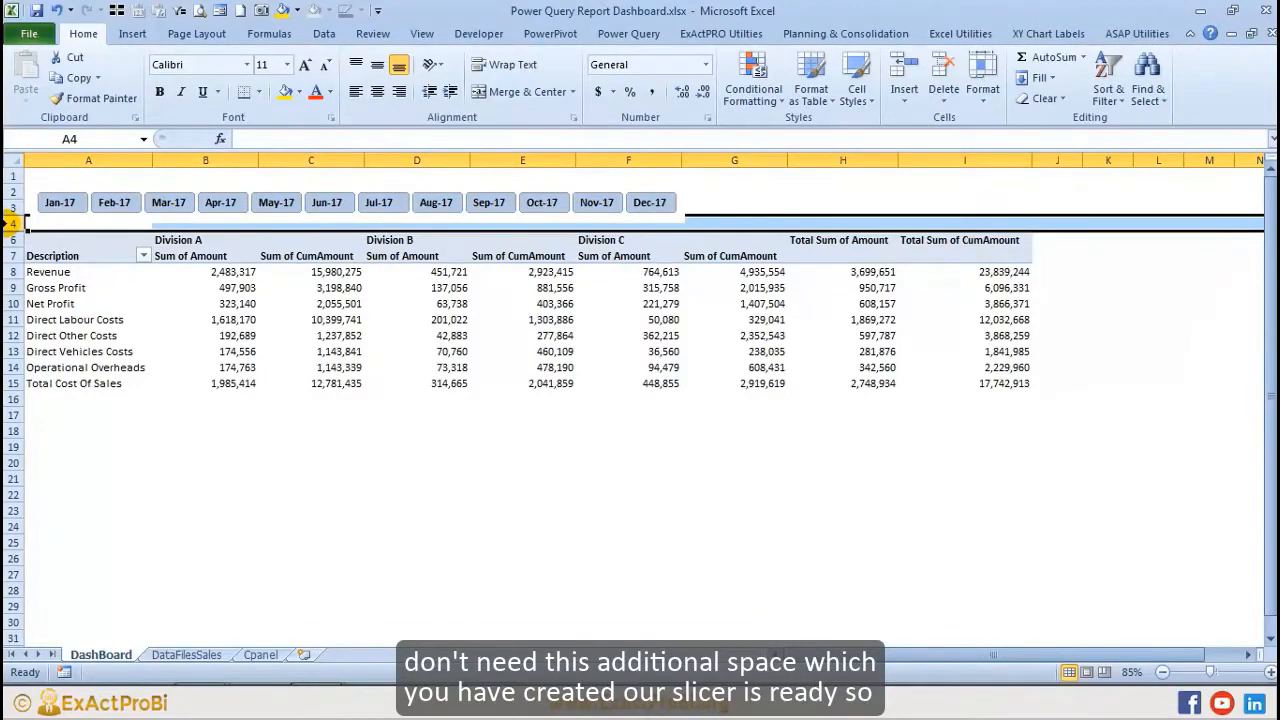
left_click_drag(228, 543, 228, 551)
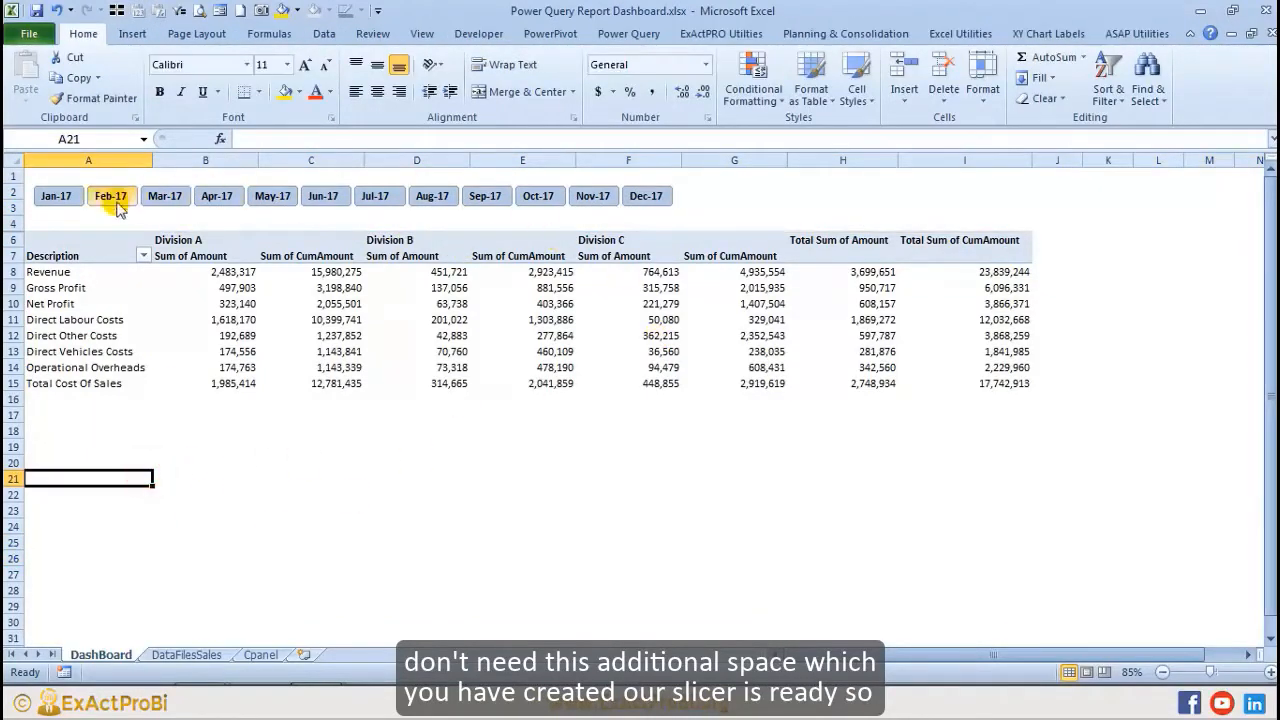
Step: Filter the pivot table with the MonthEnd slicer month by month from Feb-17 through Aug-17
left_click(108, 197)
left_click(166, 197)
left_click(218, 197)
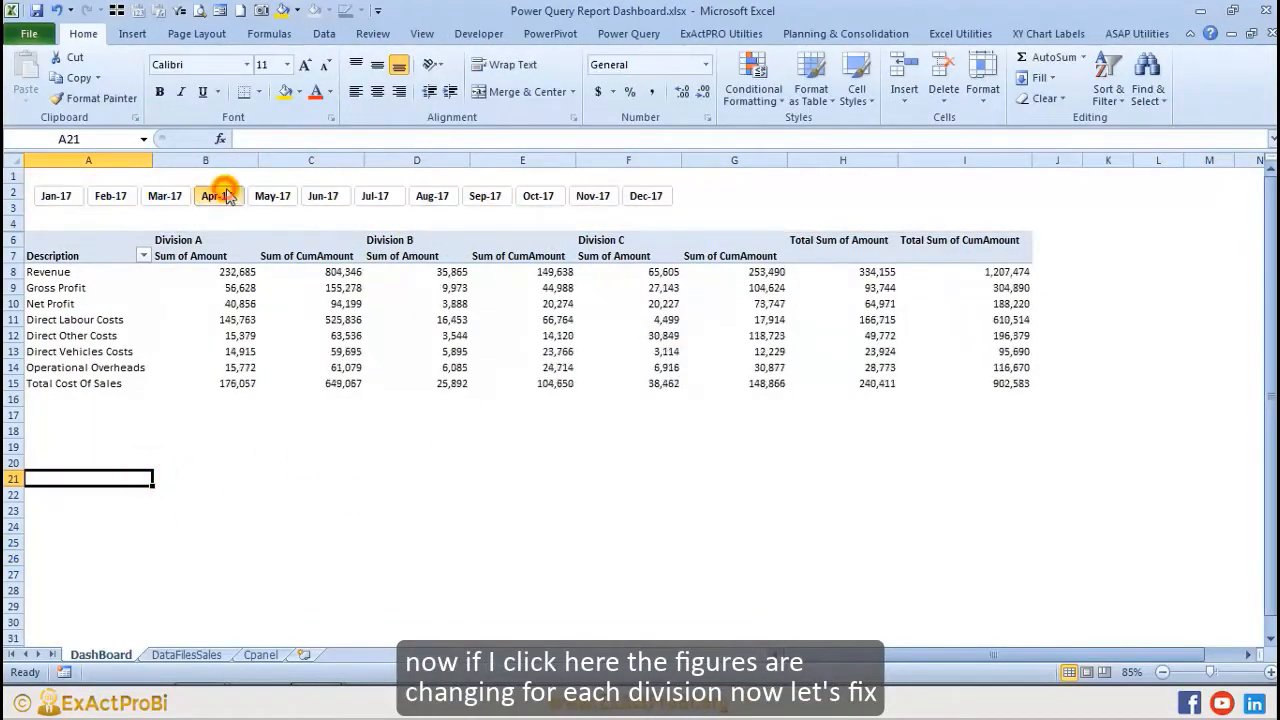
left_click(272, 197)
left_click(325, 197)
left_click(375, 197)
left_click(432, 197)
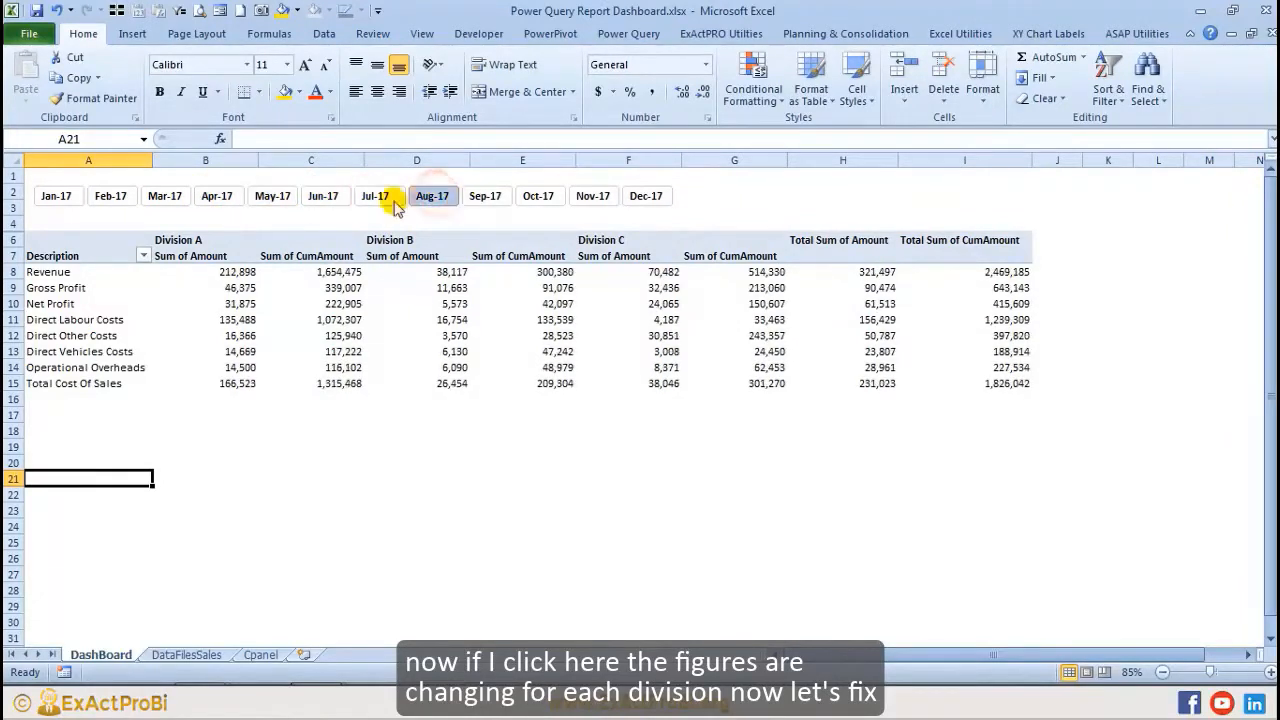
Step: Move the Net Profit item to the end of the pivot table's Description rows
left_click(90, 273)
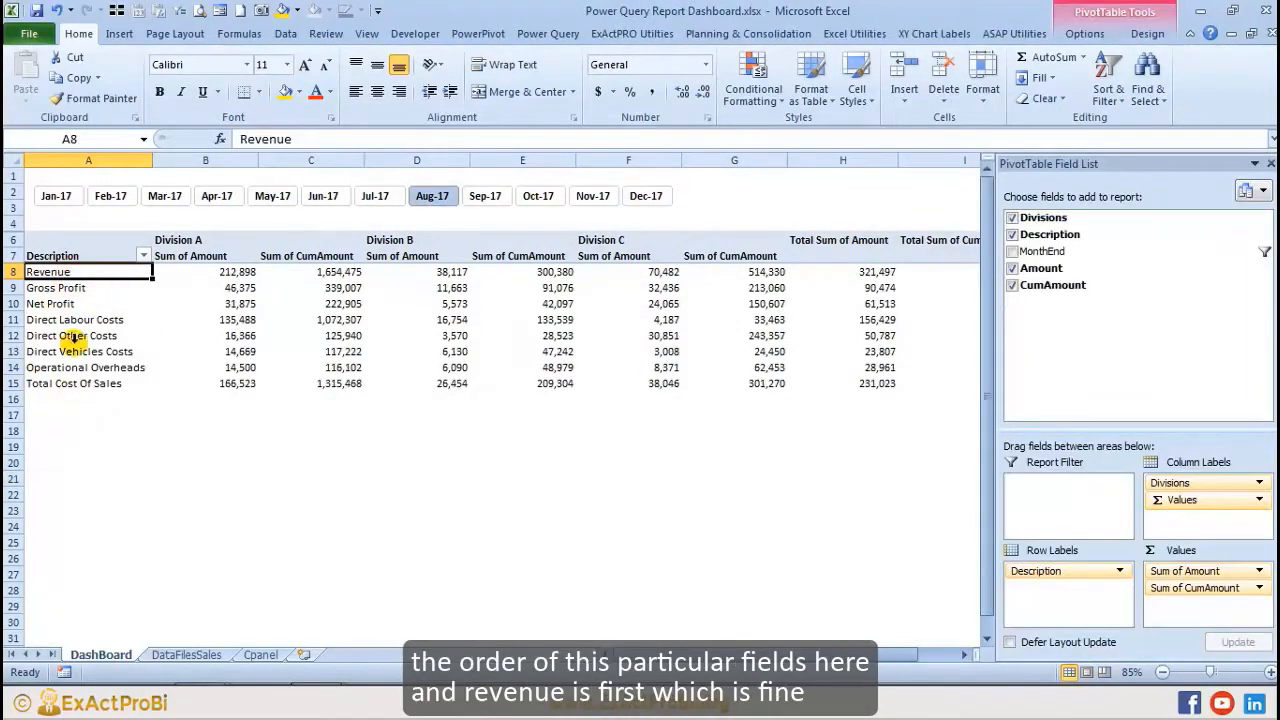
left_click_drag(65, 384, 104, 276)
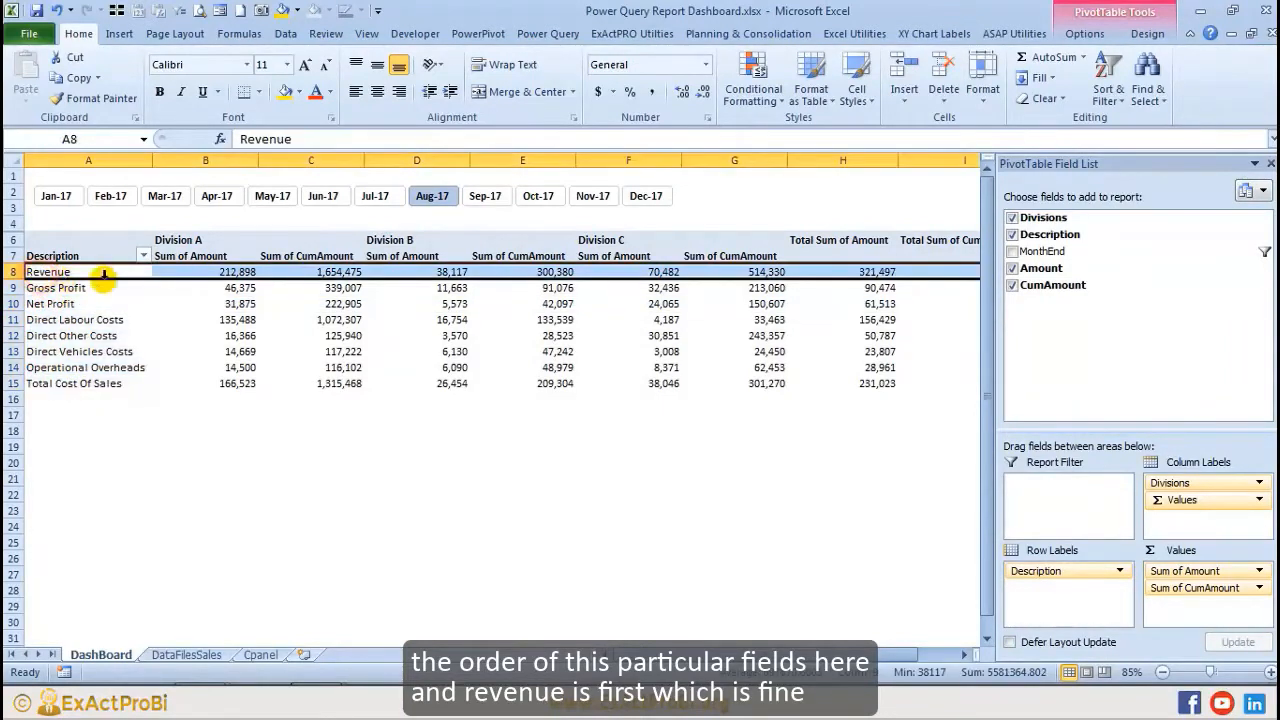
left_click(112, 344)
left_click(57, 303)
left_click(67, 321)
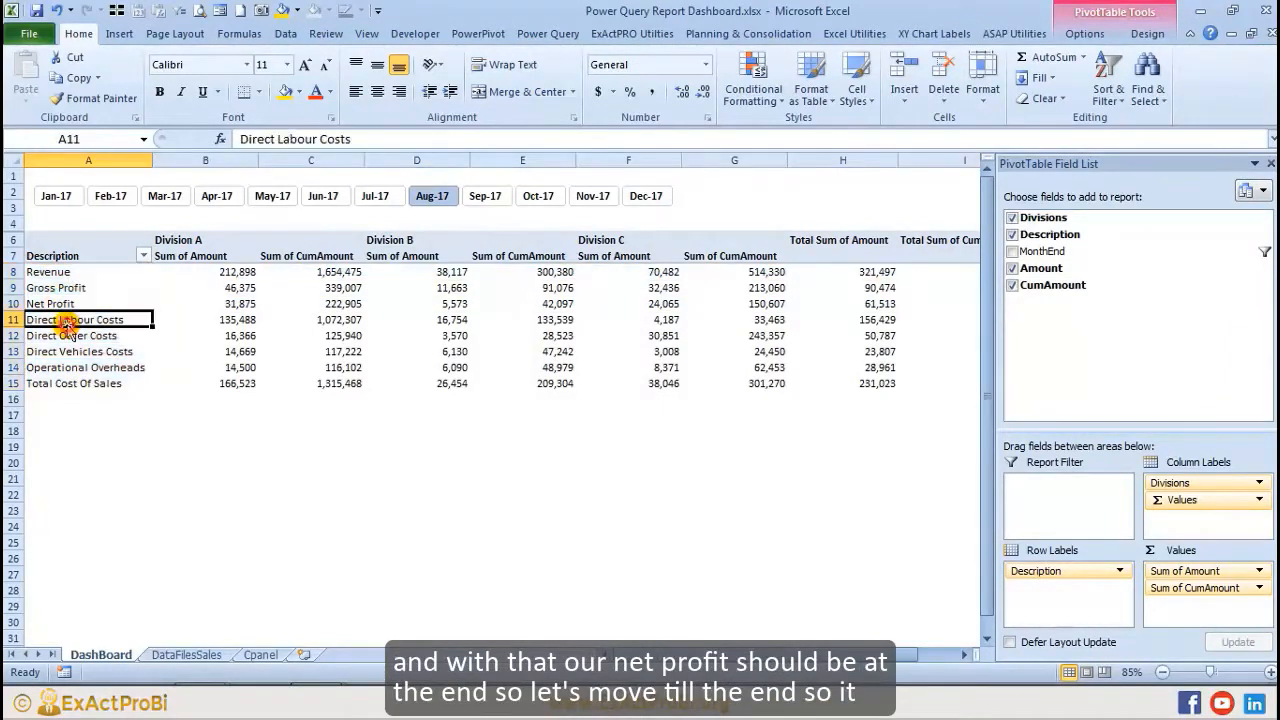
left_click(52, 304)
right_click(52, 305)
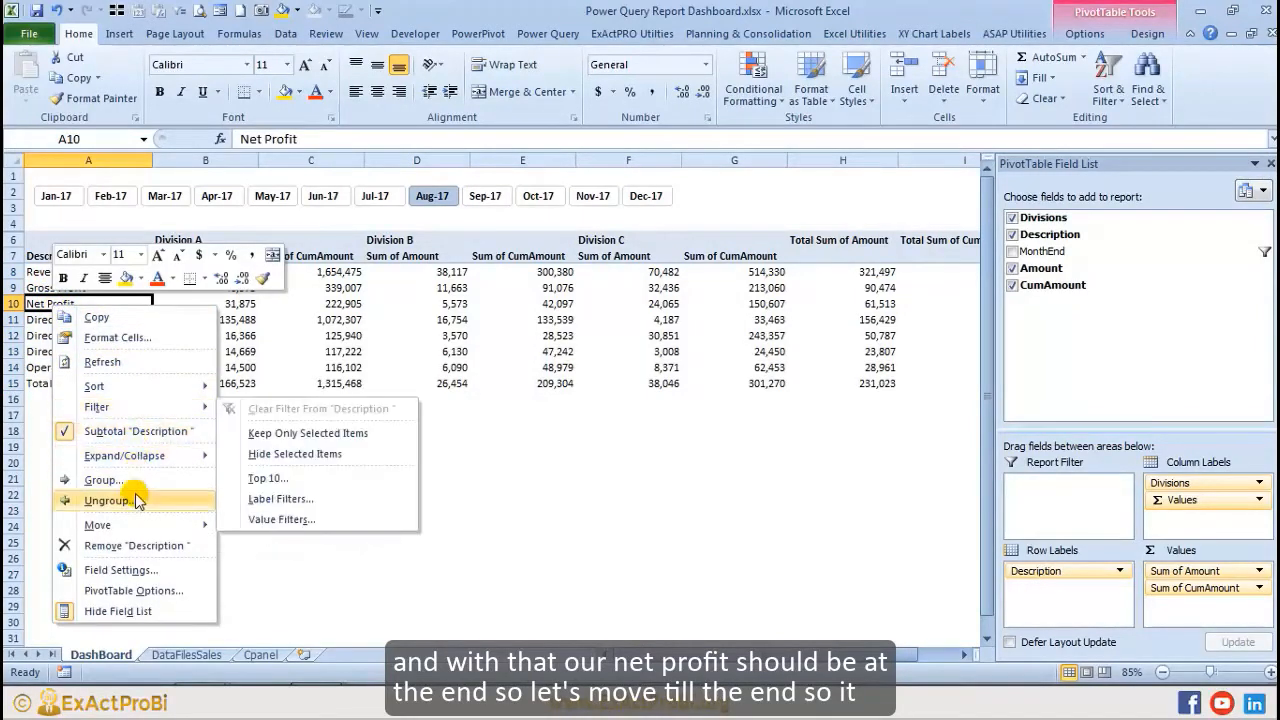
mouse_move(134, 523)
left_click(316, 559)
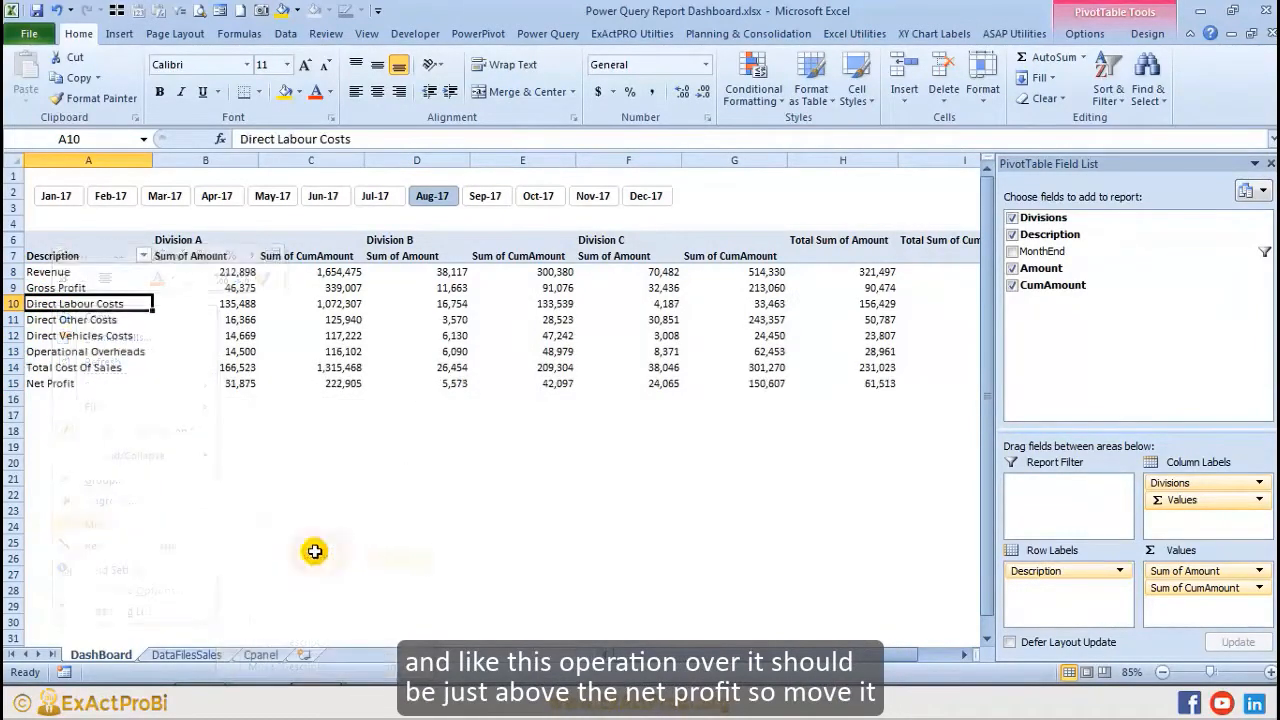
Step: Move Operational Overheads down to just above Net Profit, and place Gross Profit directly below Total Cost Of Sales
left_click(62, 368)
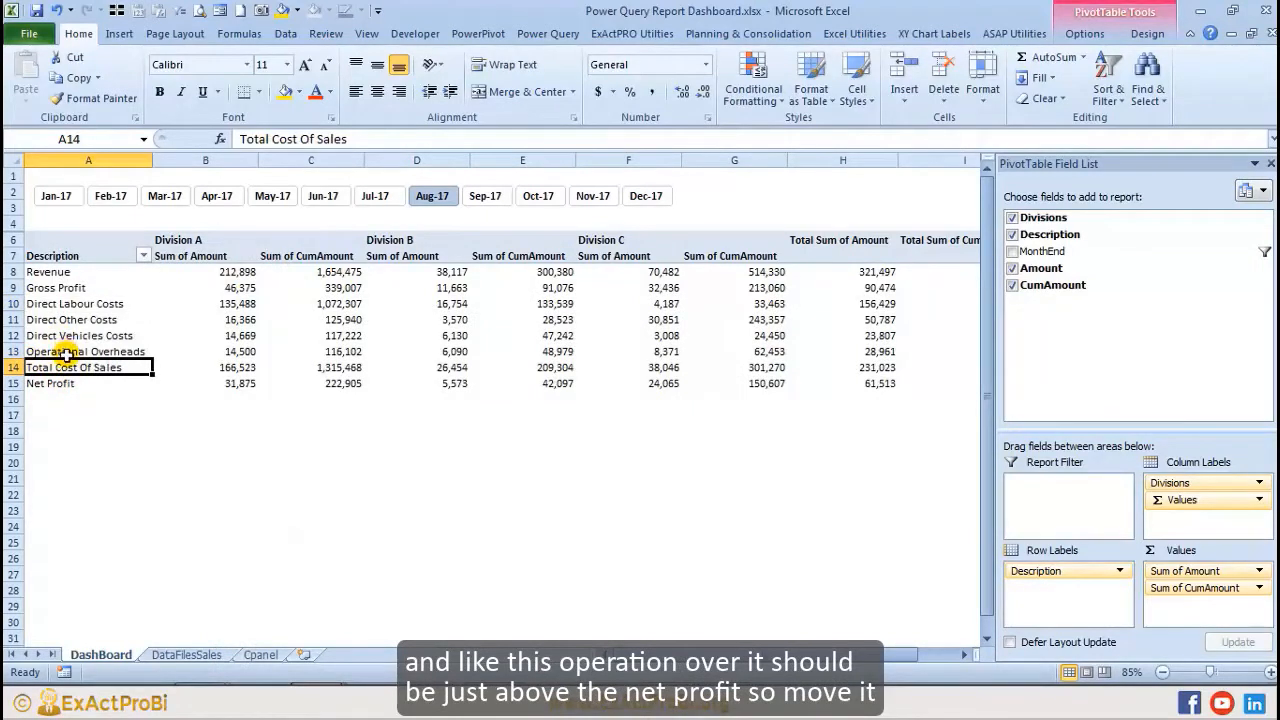
left_click(63, 353)
right_click(66, 355)
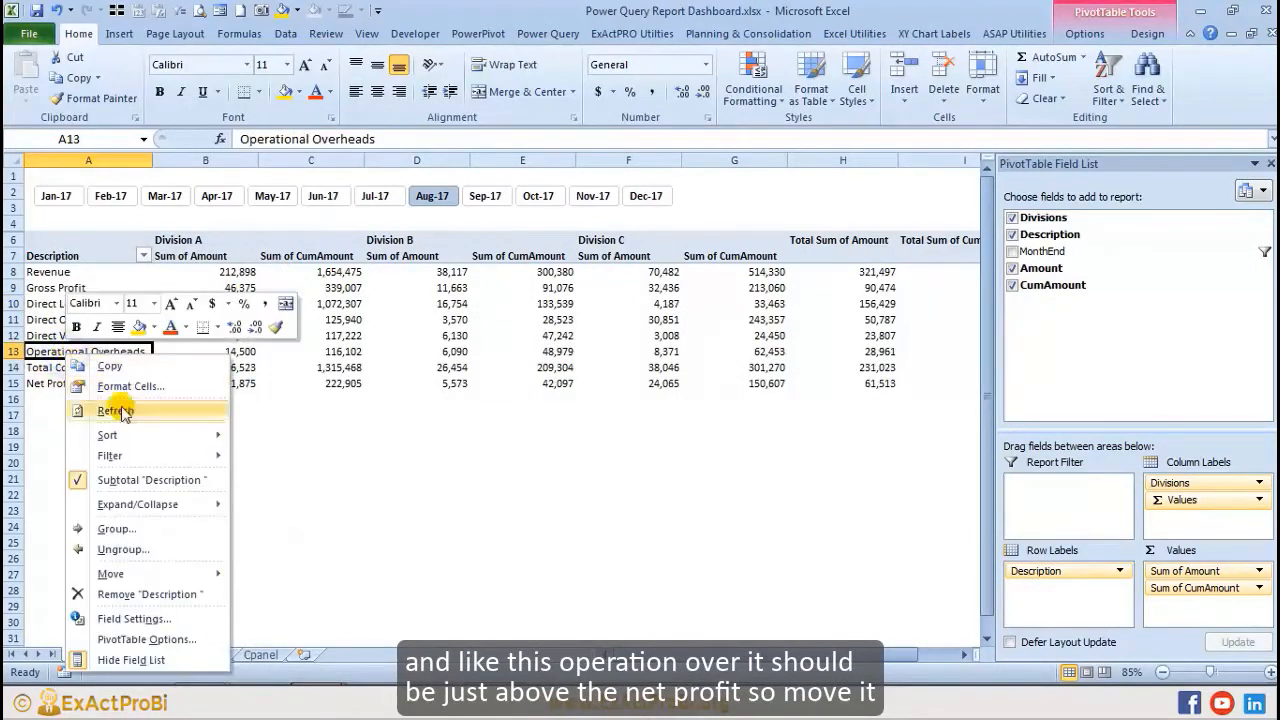
mouse_move(140, 510)
mouse_move(112, 573)
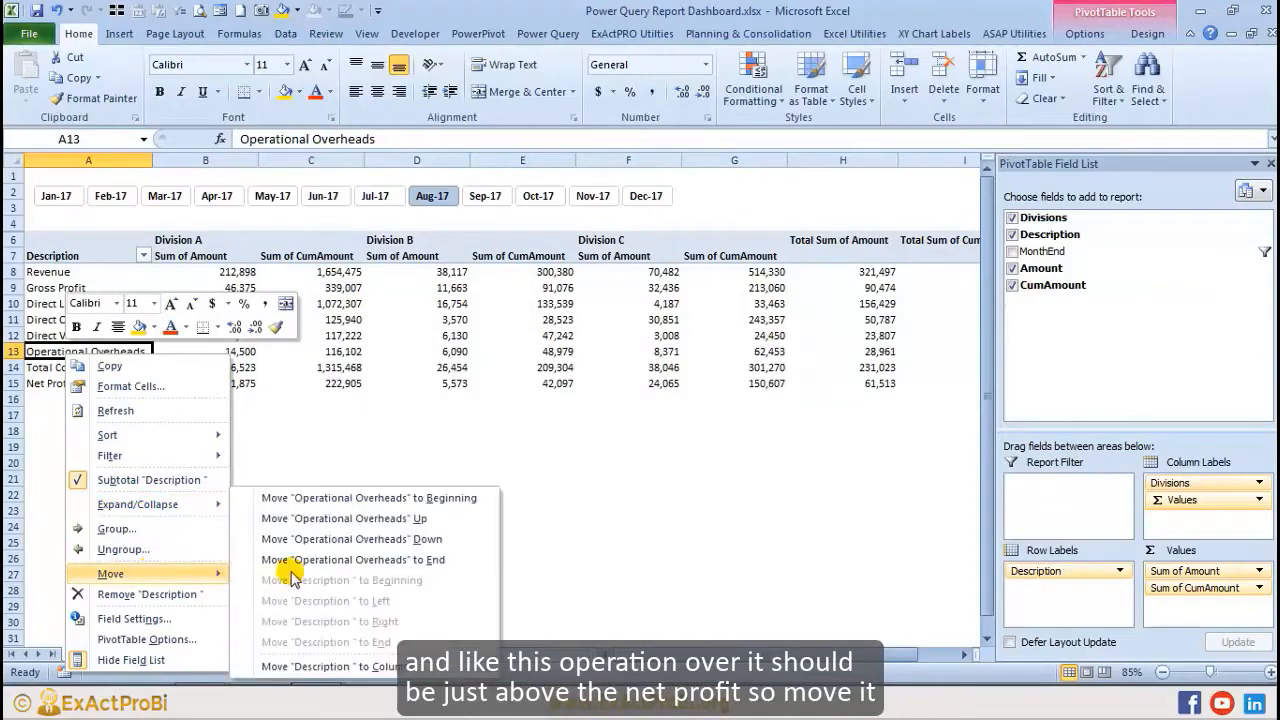
left_click(396, 540)
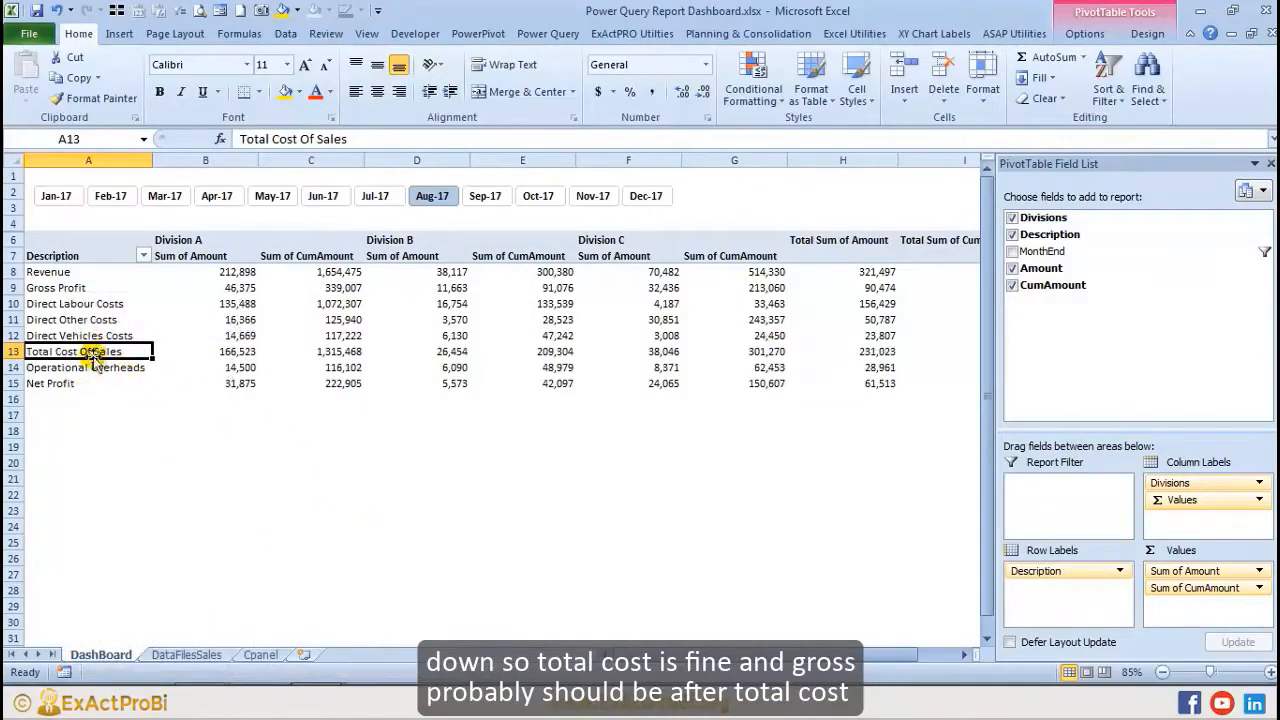
right_click(53, 290)
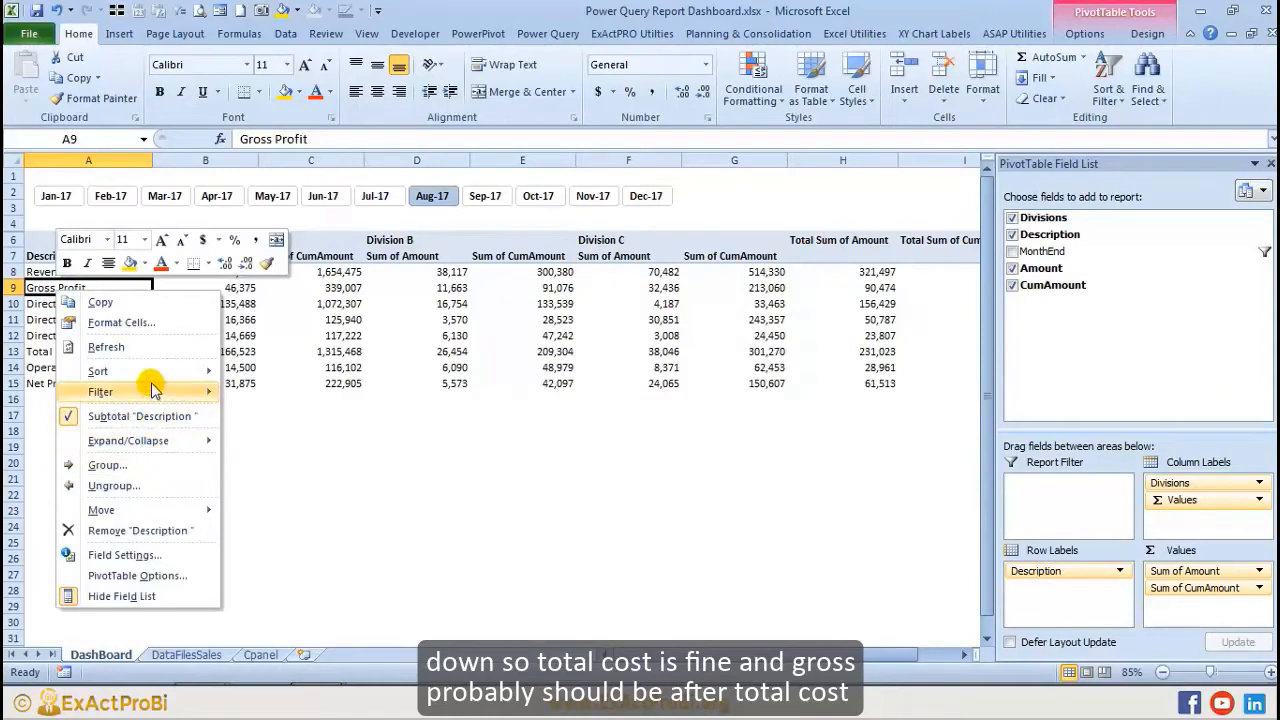
left_click_drag(50, 272, 908, 274)
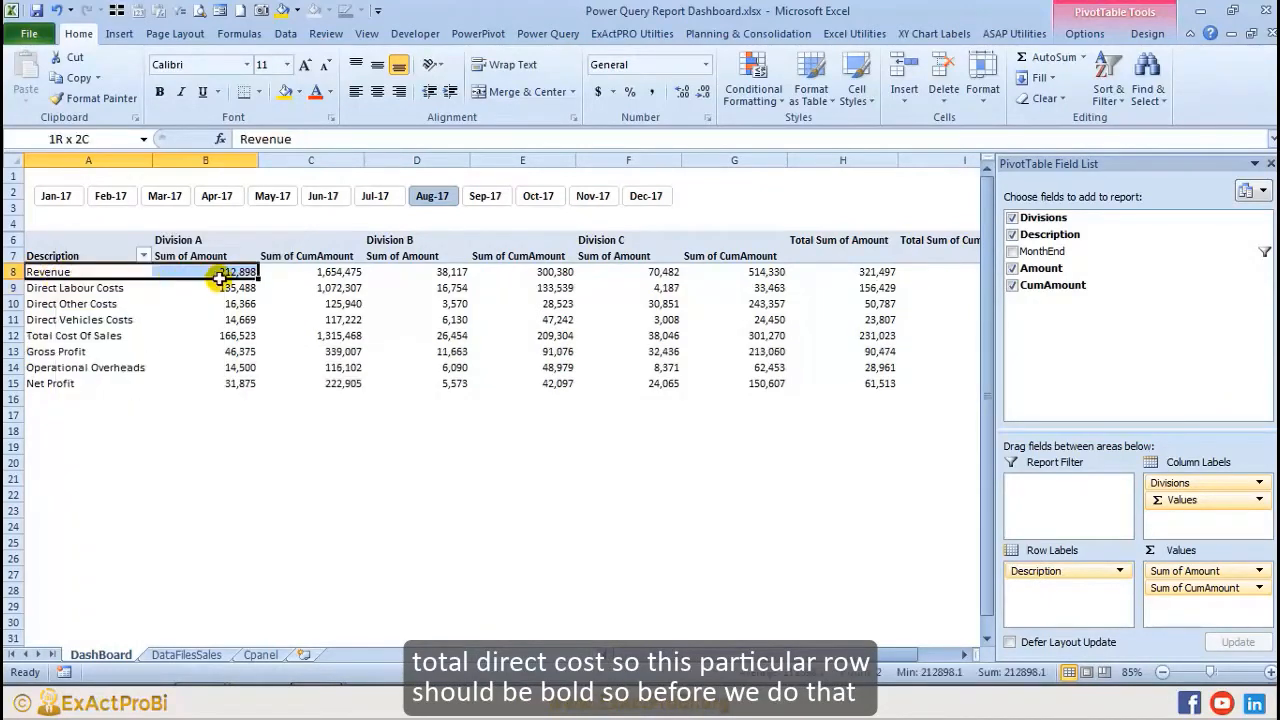
left_click(655, 352)
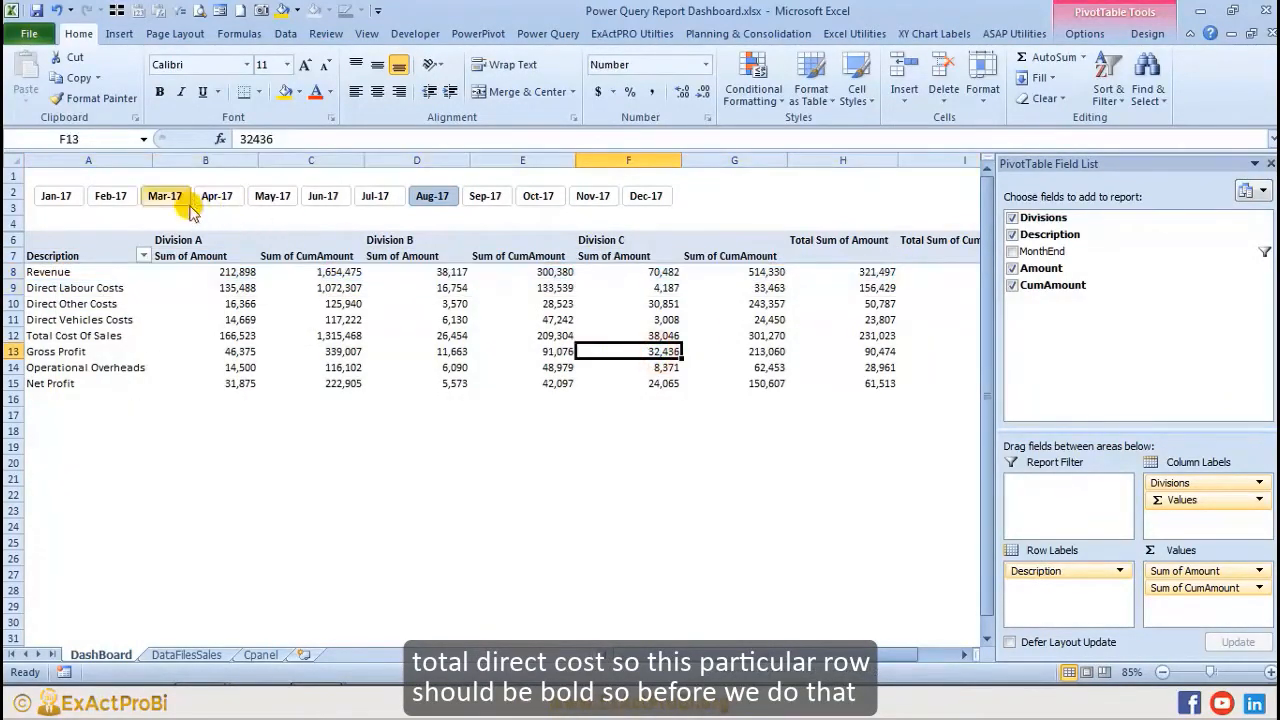
Step: Rename the pivot table's value headings from Sum of Amount to Month and from Sum of CumAmount to YTD
left_click(186, 257)
left_click(310, 258)
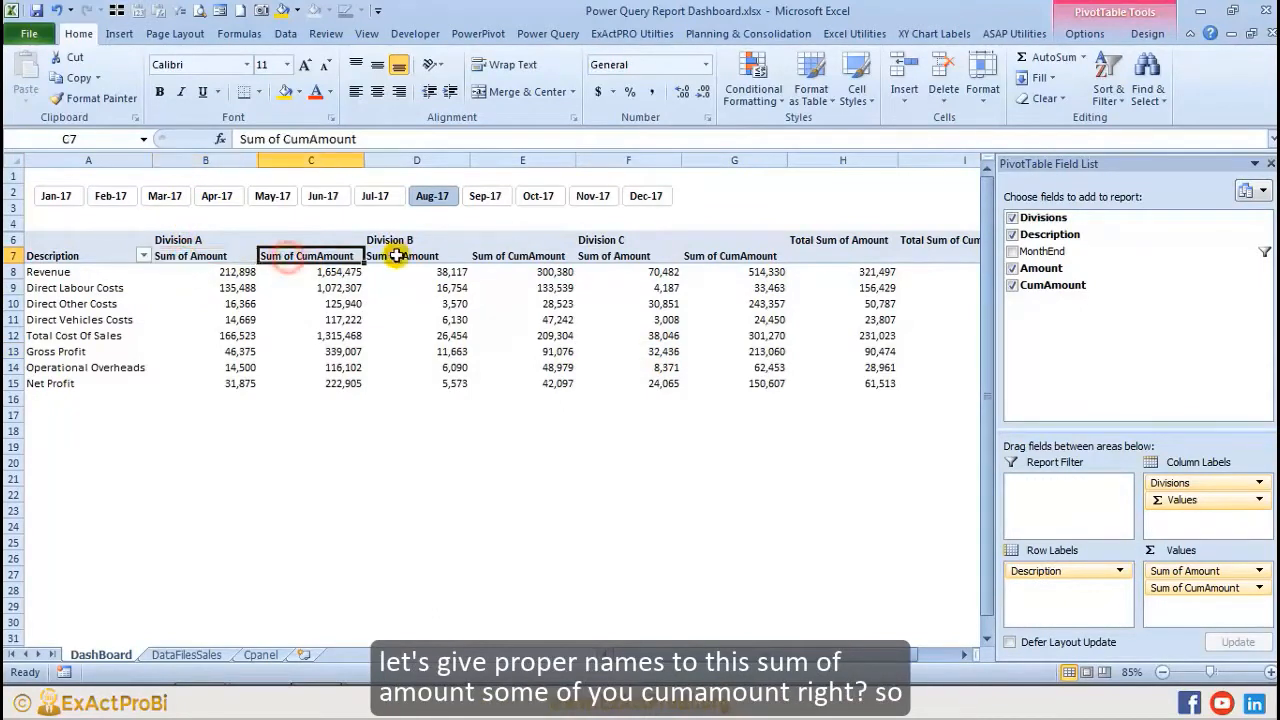
left_click(405, 256)
left_click(511, 256)
left_click(195, 257)
left_click(310, 256)
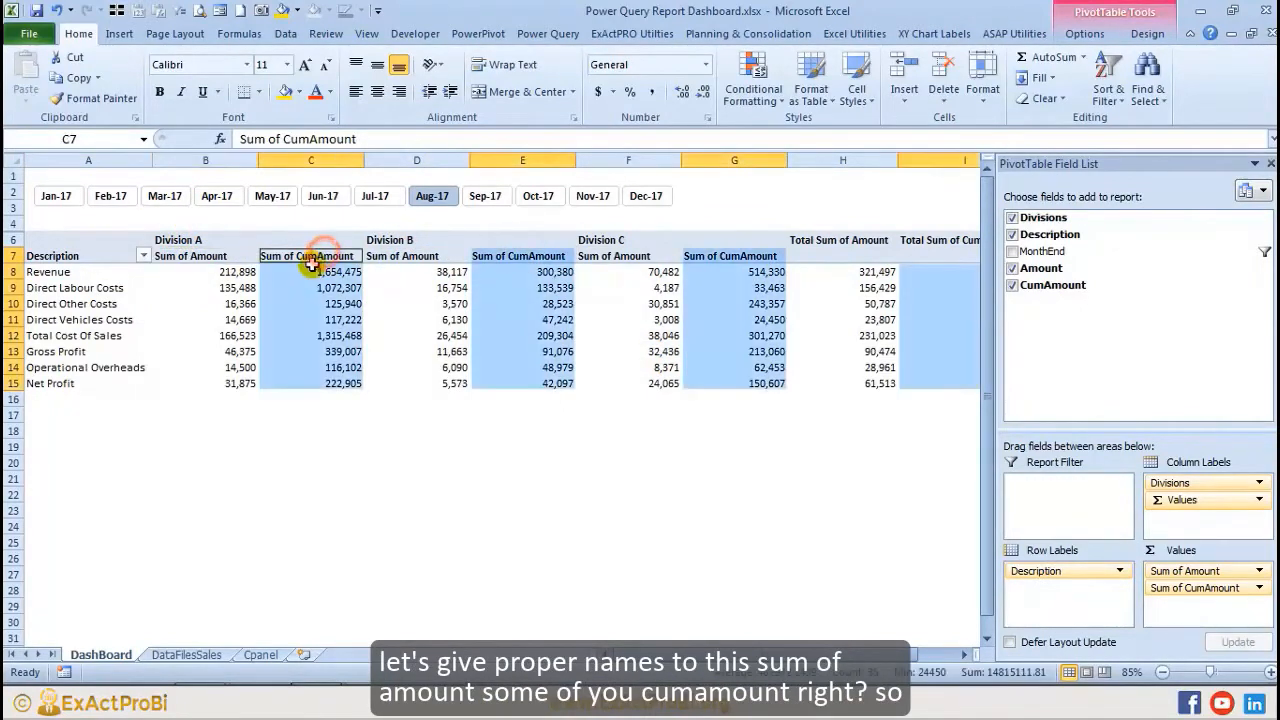
left_click(340, 258)
left_click(180, 257)
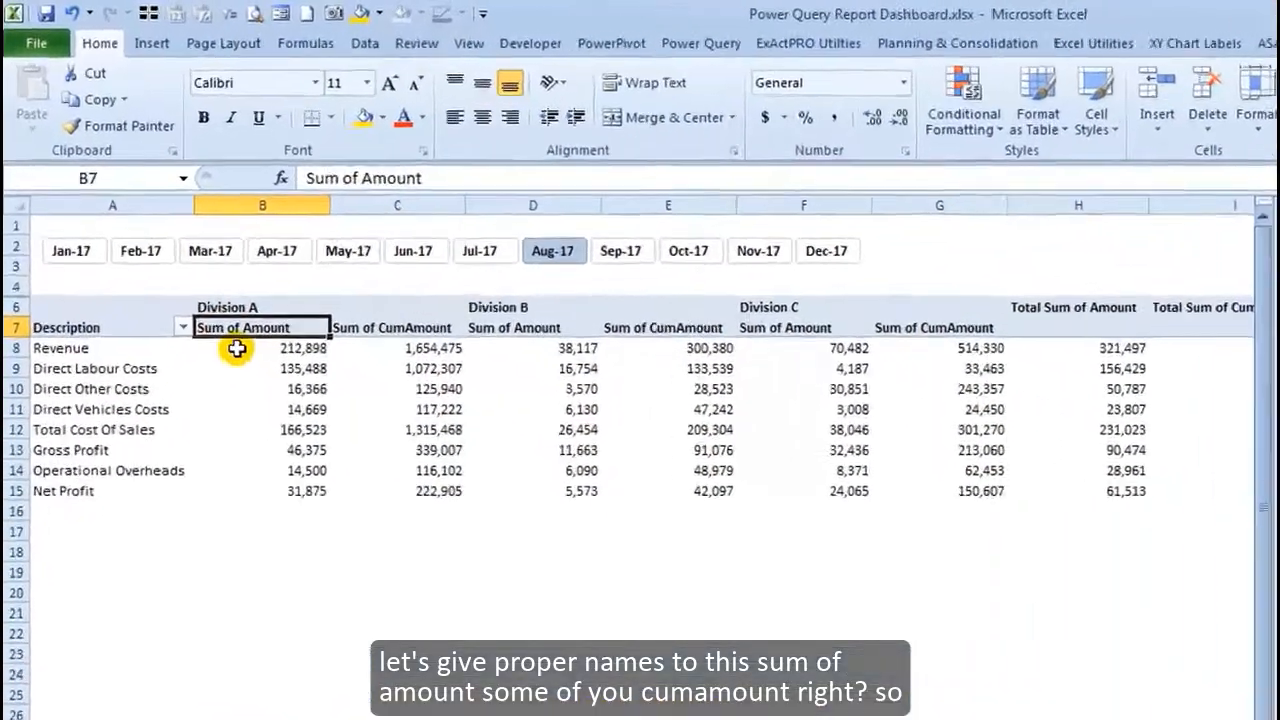
type("Month")
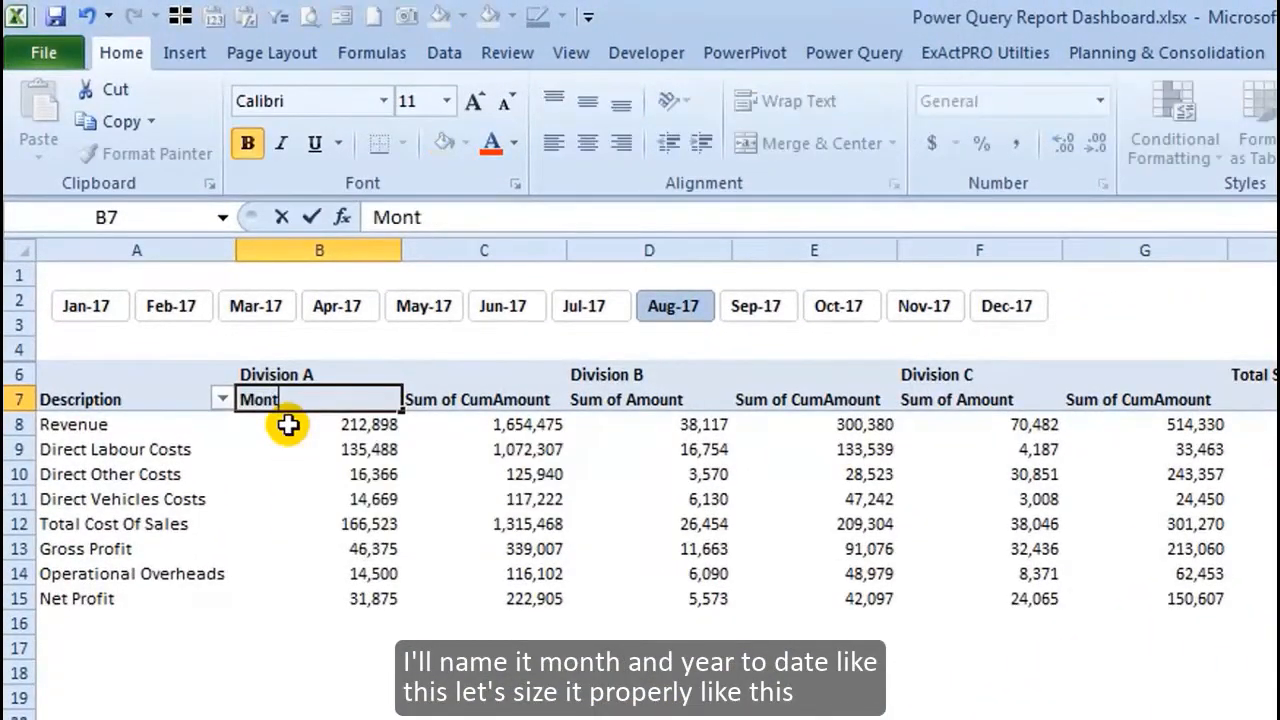
key("Tab")
type("YTD")
left_click(288, 425)
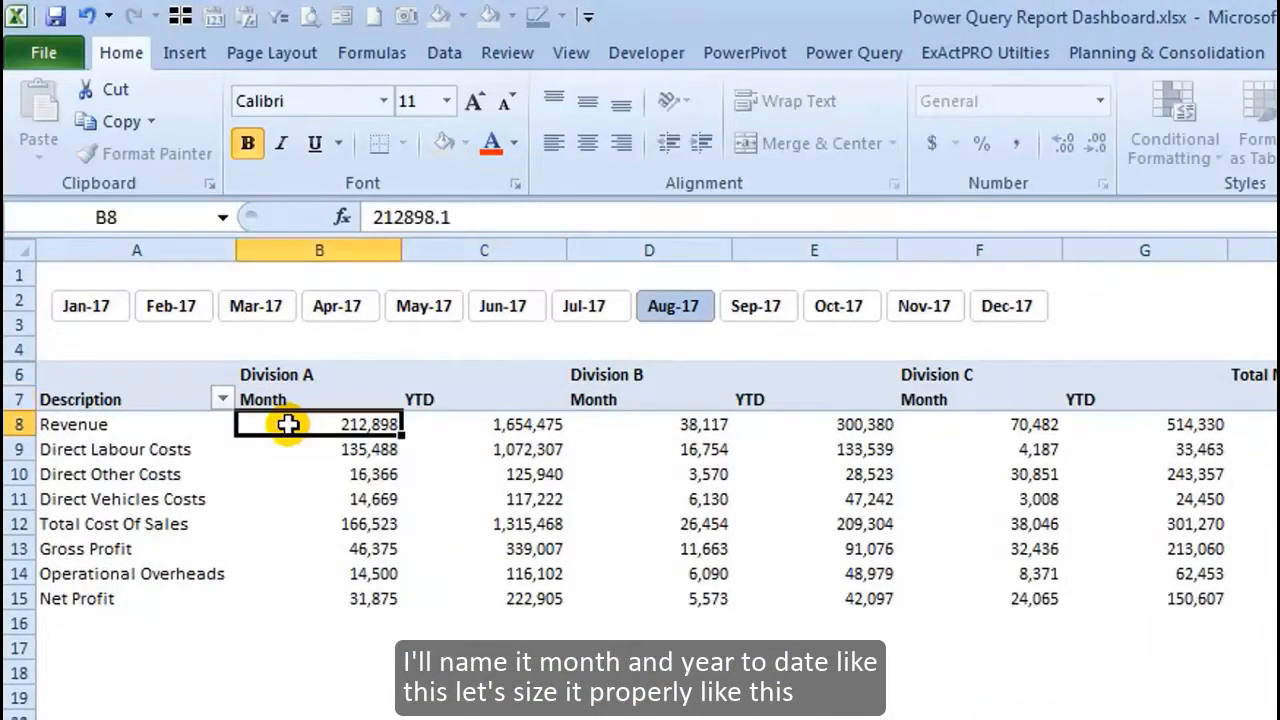
Step: Autofit columns B through I, and widen the Total Month and Total YTD columns slightly to an equal width
left_click_drag(318, 250, 1252, 242)
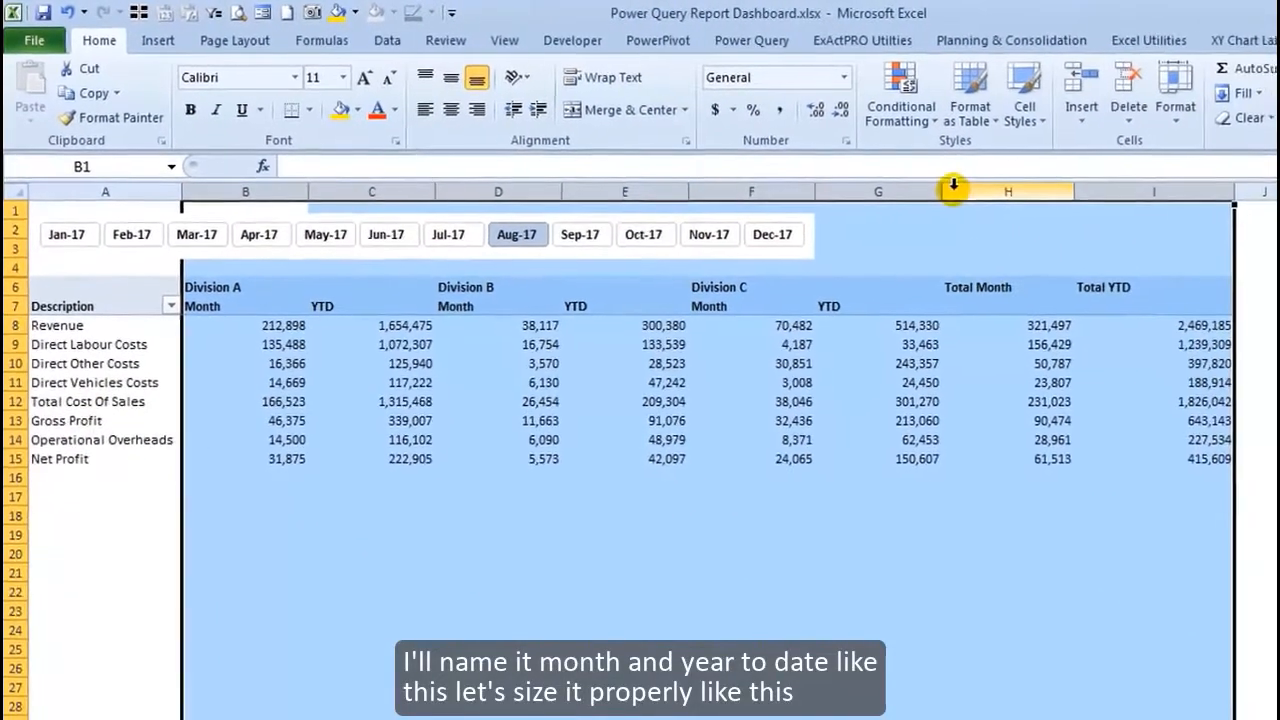
double_click(939, 189)
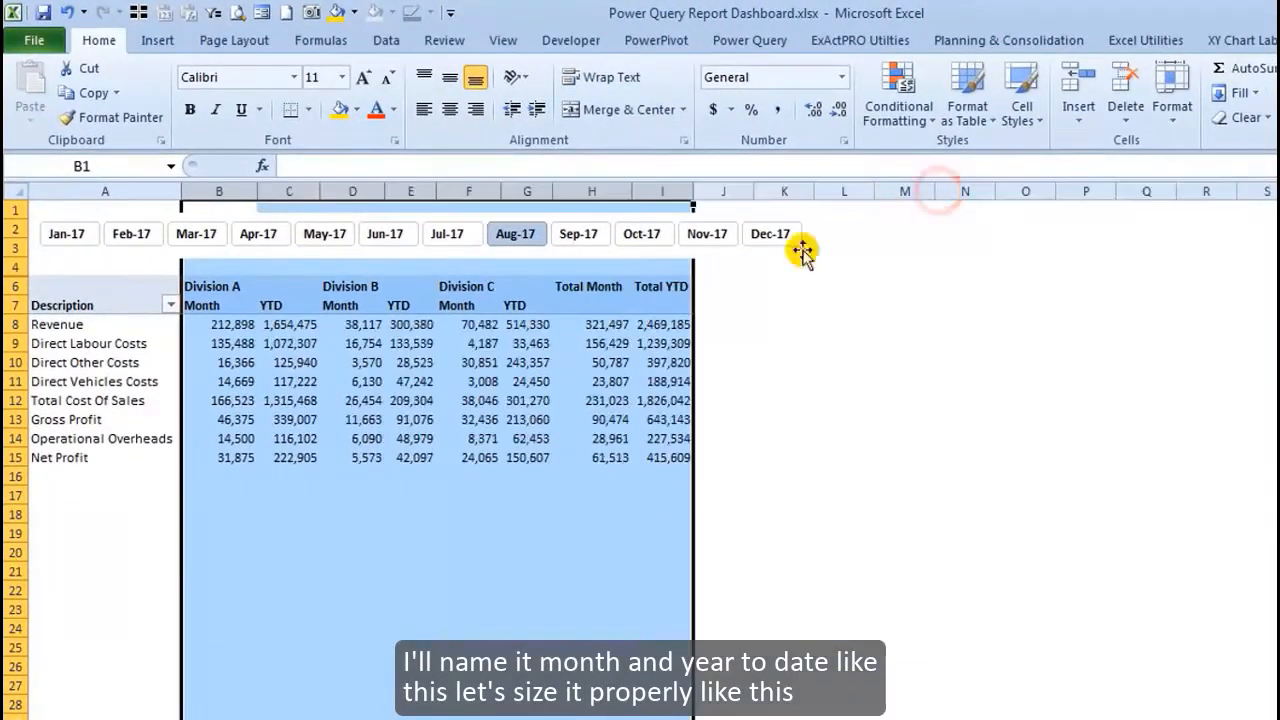
left_click(468, 362)
left_click(272, 329)
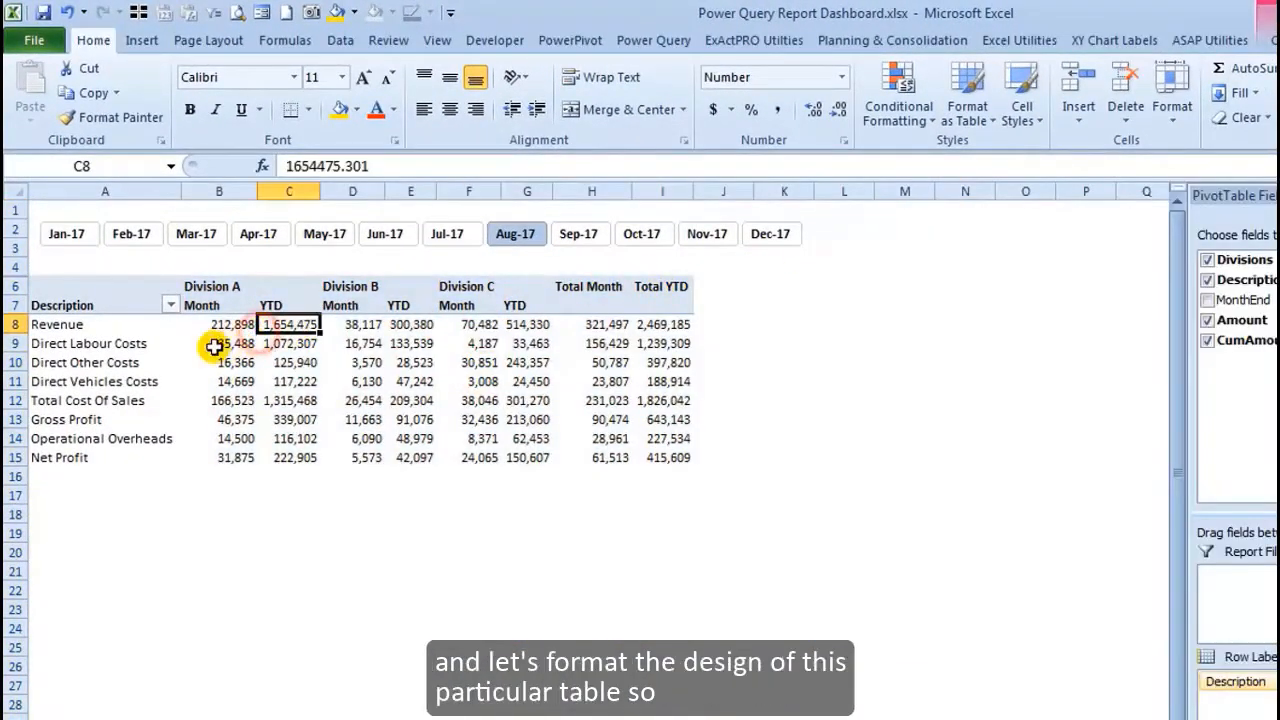
left_click(73, 340)
left_click_drag(62, 305, 597, 380)
left_click_drag(634, 186, 719, 189)
left_click(690, 362)
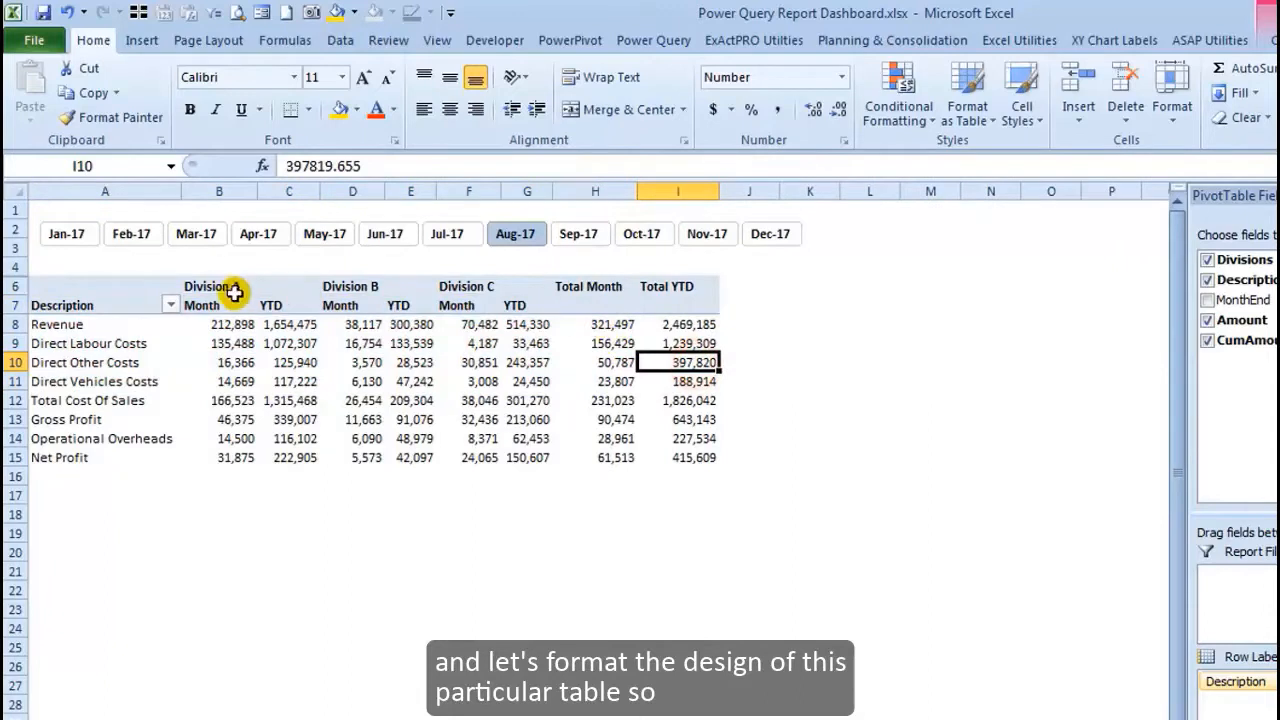
Step: Center the division, Month, YTD and total headings in B6:I7
left_click_drag(233, 291, 674, 294)
left_click(452, 111)
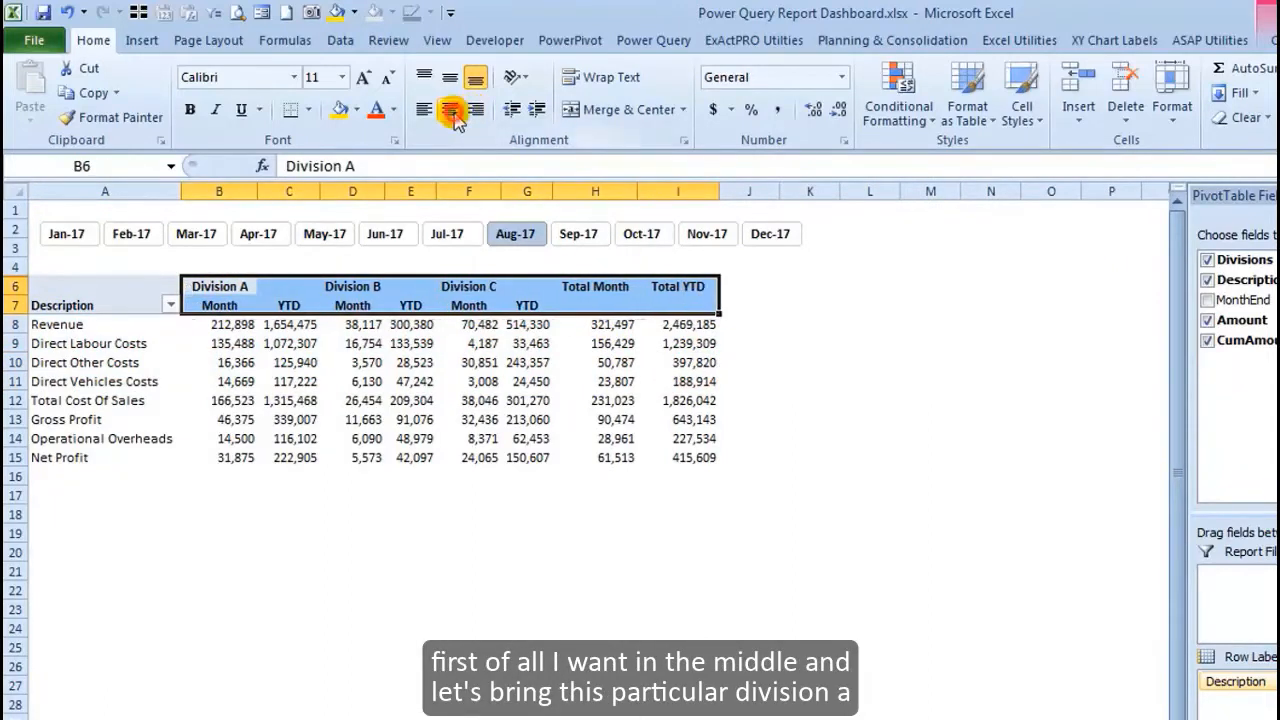
left_click(289, 438)
Step: Set the horizontal alignment of the Division A heading in B6:C6 to Center Across Selection
left_click_drag(215, 288, 290, 288)
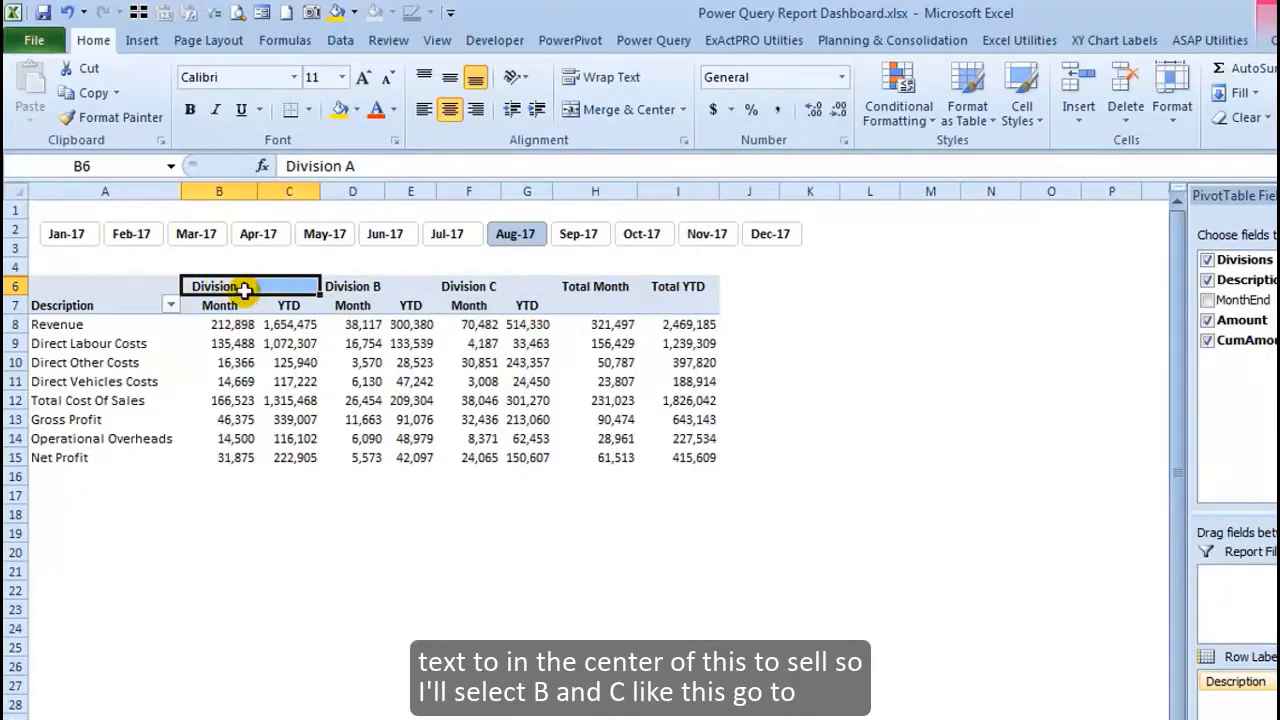
left_click_drag(221, 288, 266, 287)
key("ctrl+1")
left_click(519, 221)
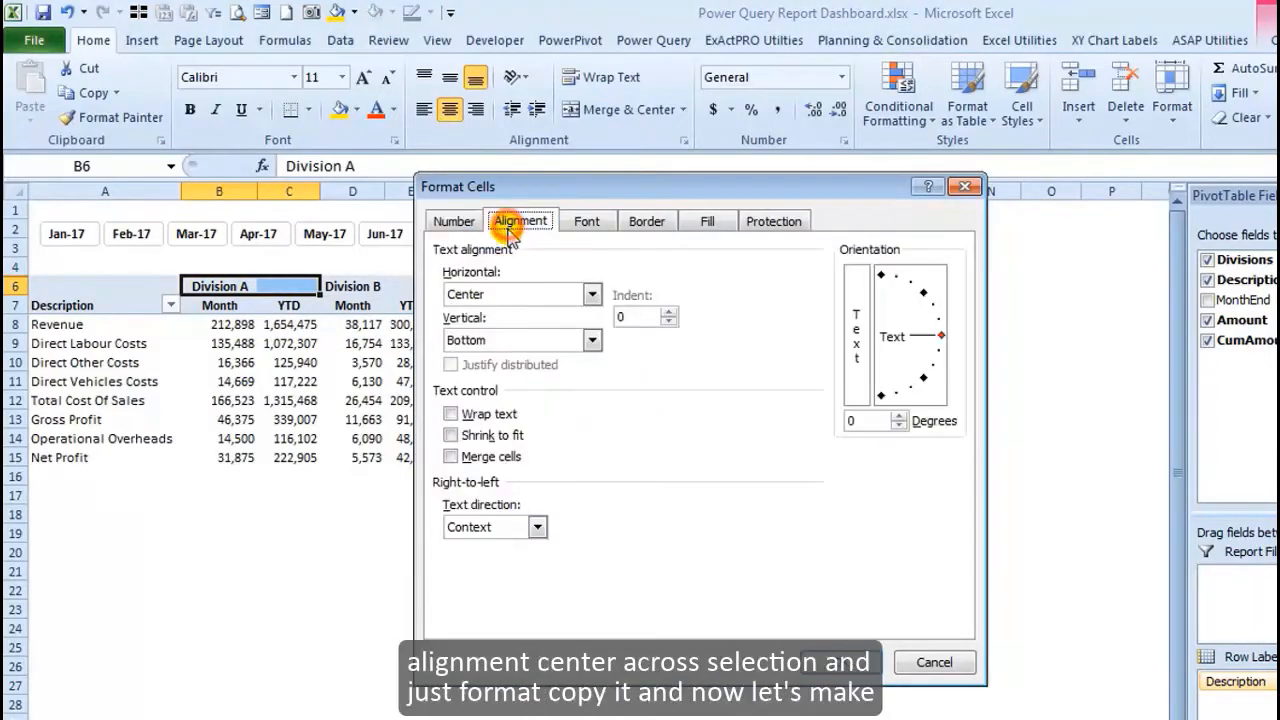
left_click(482, 294)
left_click(480, 402)
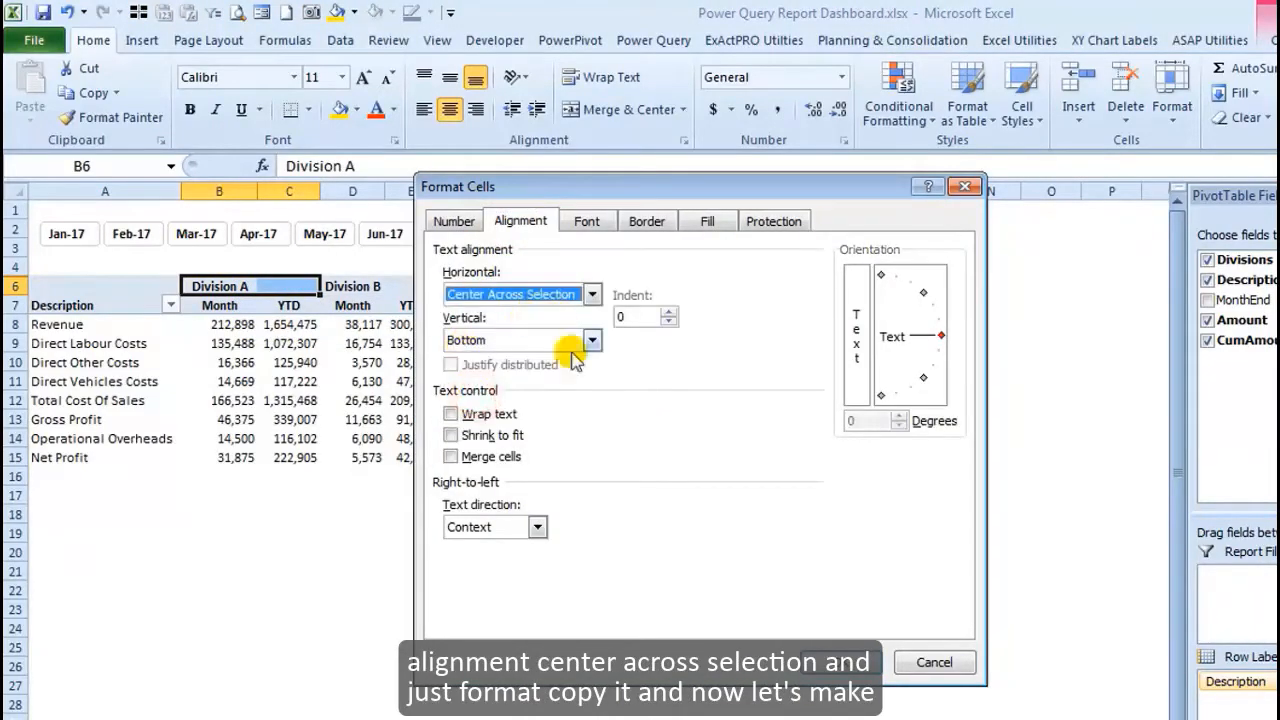
left_click(835, 662)
Step: Copy the Division A heading's format to the Division B and Division C headings with Format Painter
left_click(115, 120)
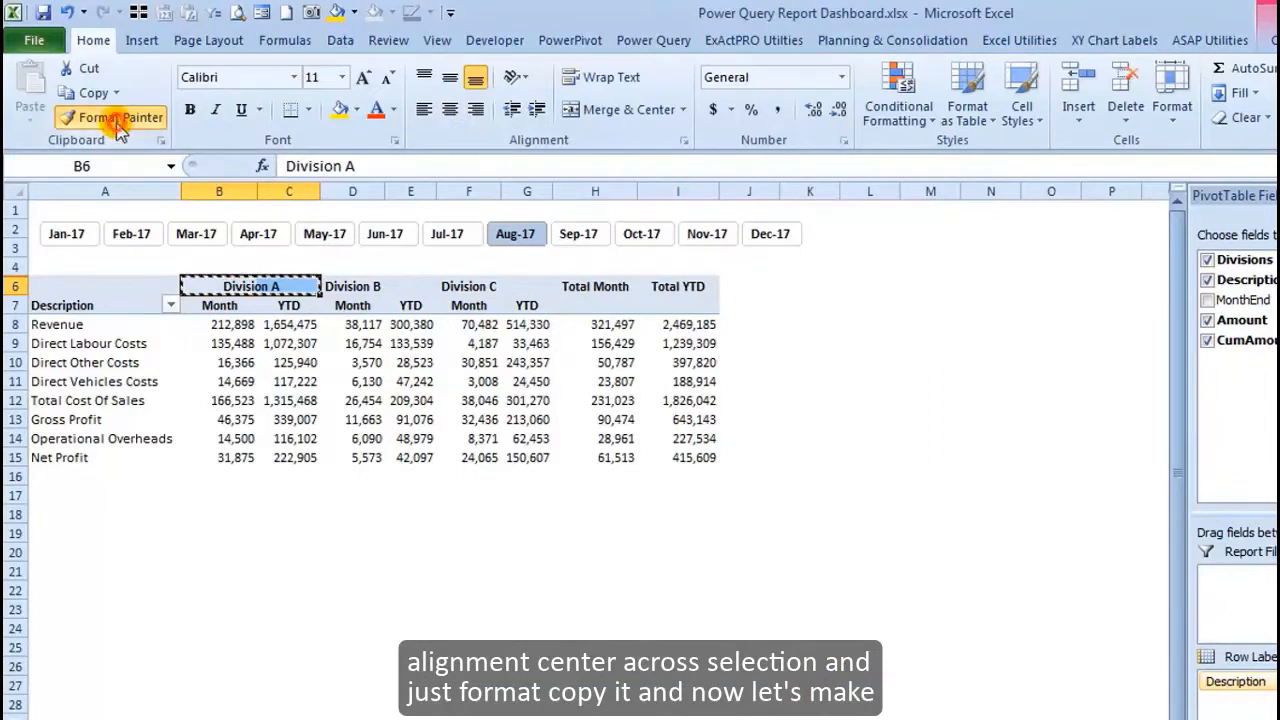
left_click(353, 286)
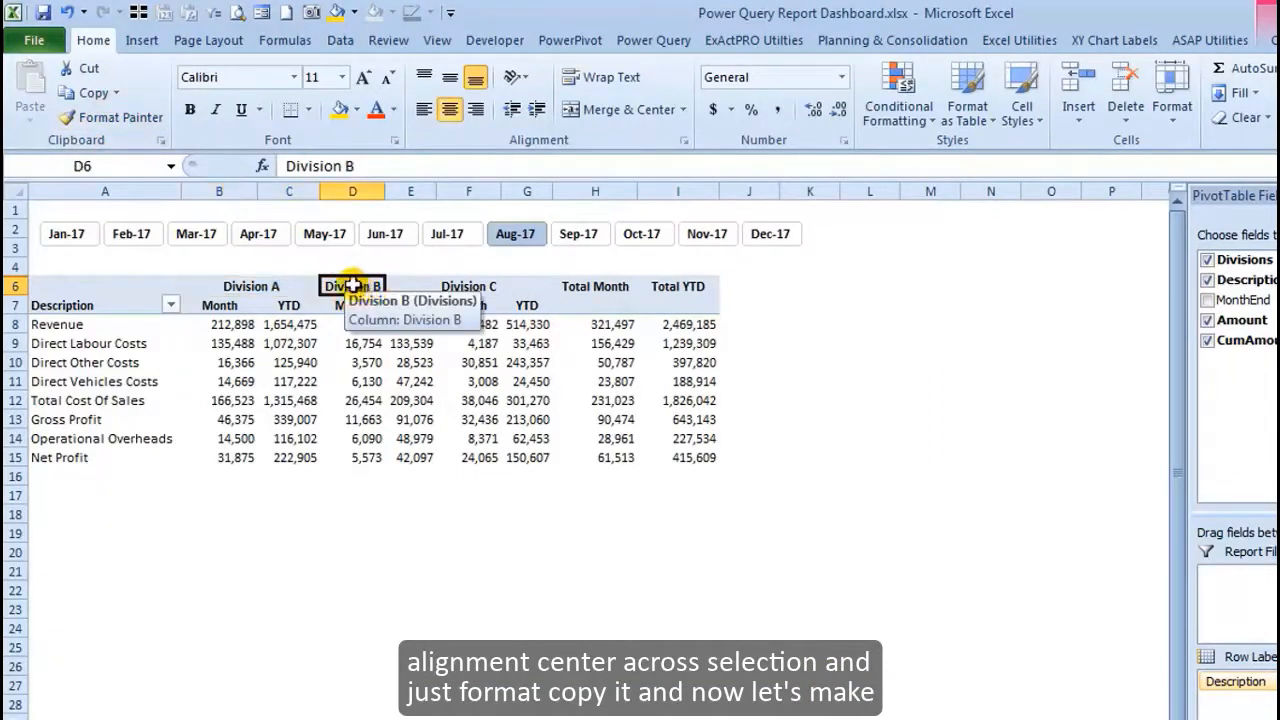
left_click_drag(240, 286, 527, 286)
left_click(115, 117)
left_click(115, 117)
left_click(527, 514)
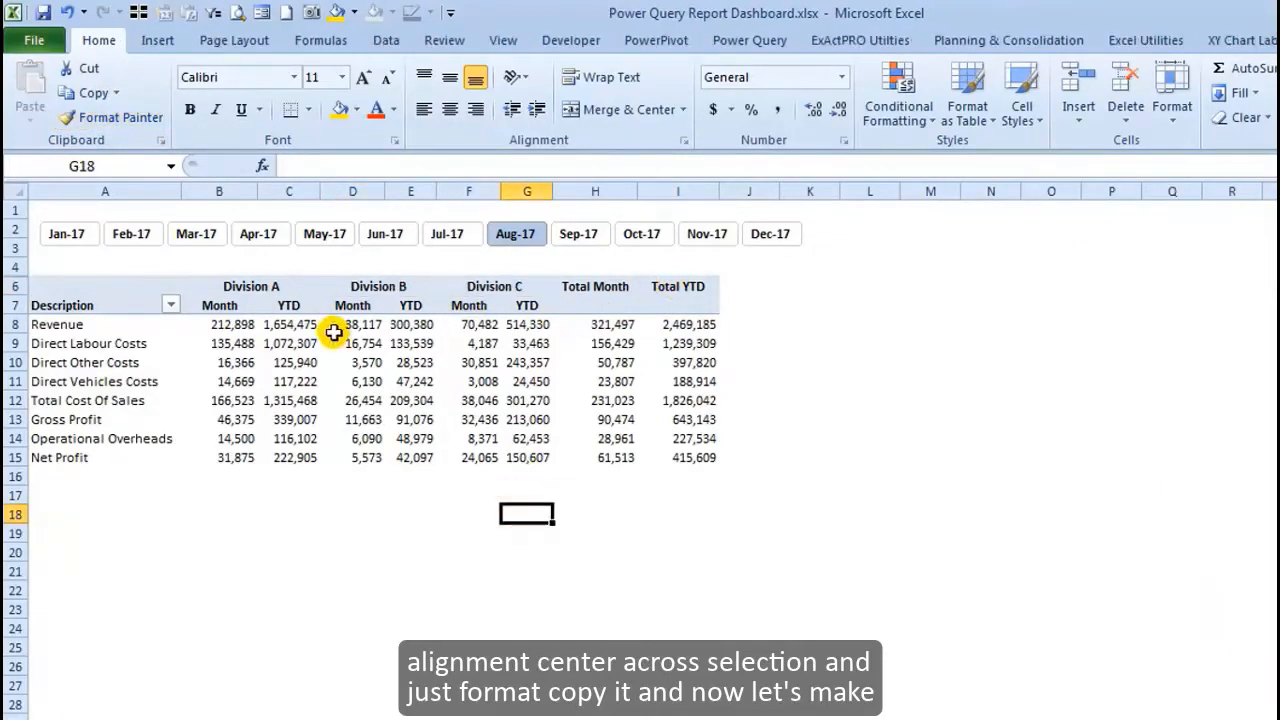
Step: Make the Revenue, Total Cost Of Sales, Net Profit and Gross Profit rows of the pivot table bold
left_click(300, 343)
left_click(38, 324)
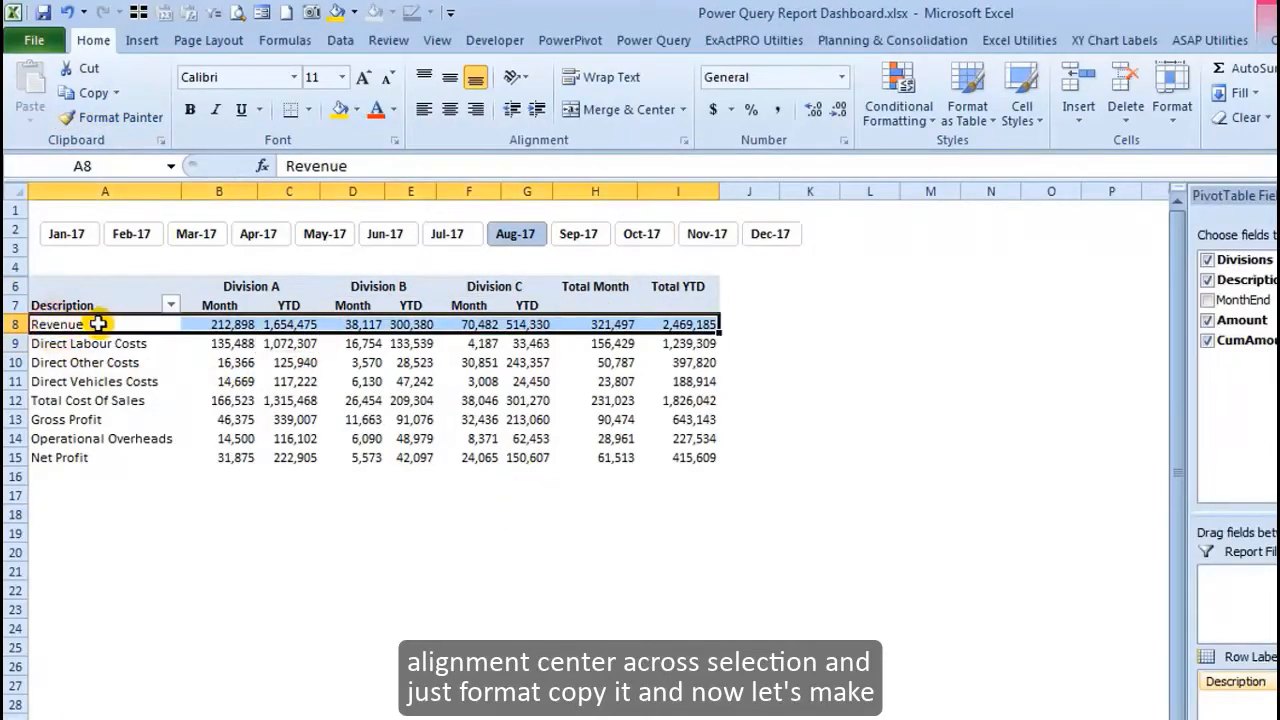
key("ctrl+b")
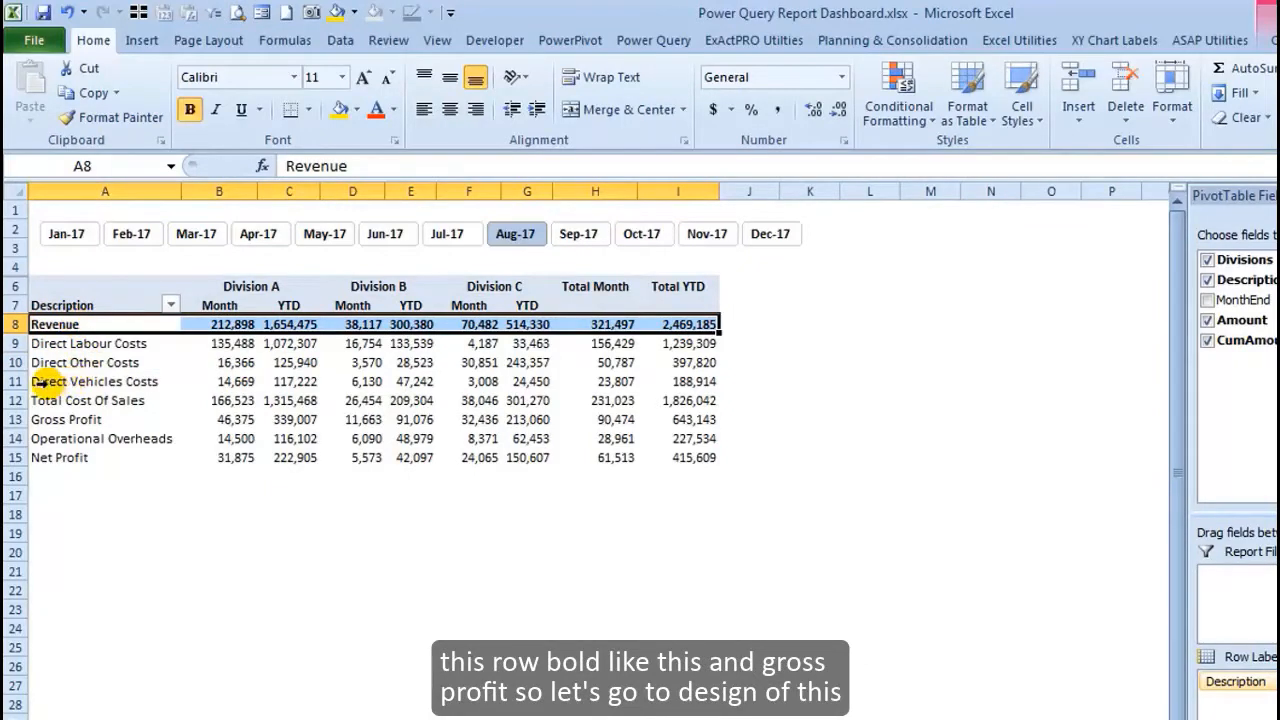
left_click(38, 381)
left_click(38, 400)
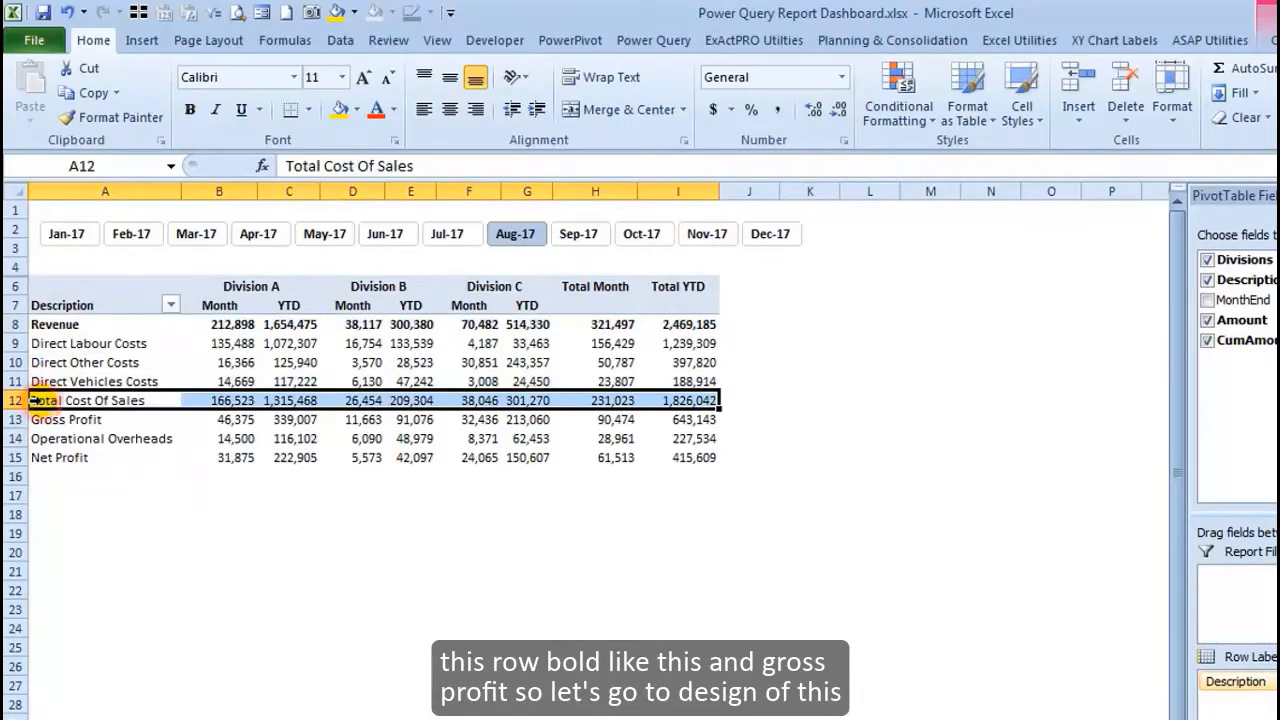
key("ctrl+b")
left_click(38, 457)
key("ctrl+b")
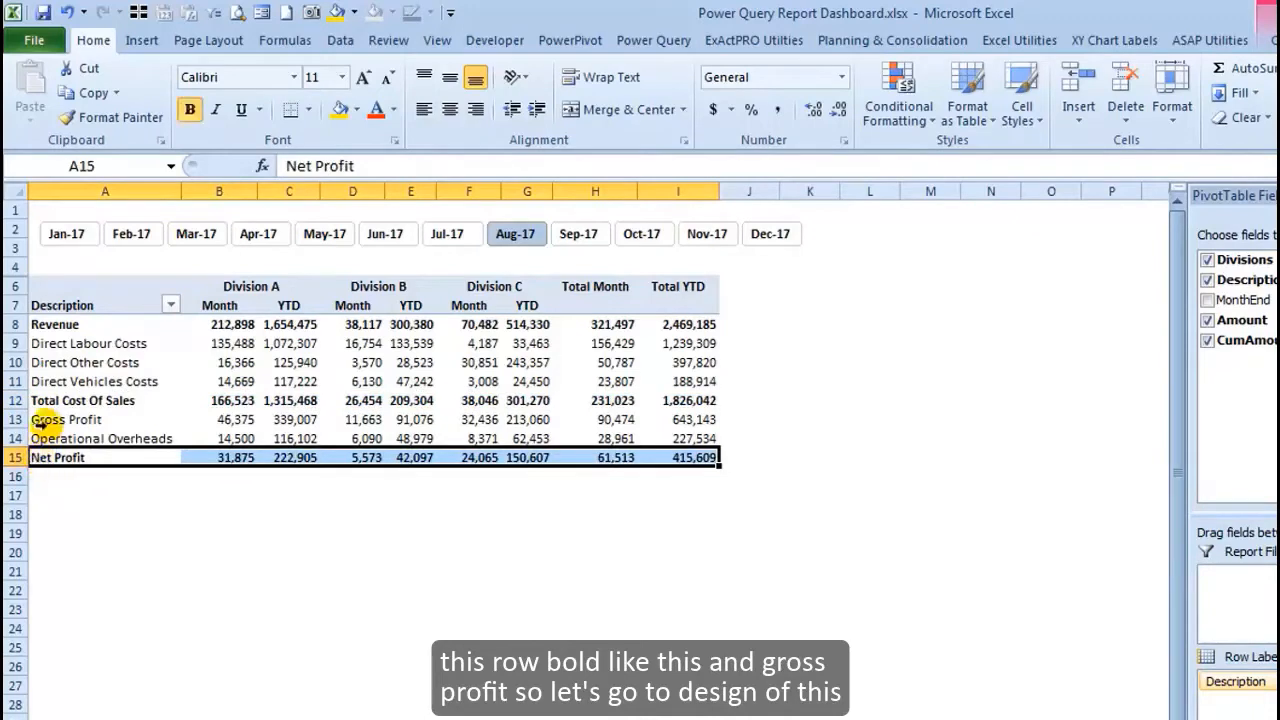
left_click(40, 420)
key("ctrl+b")
left_click(160, 495)
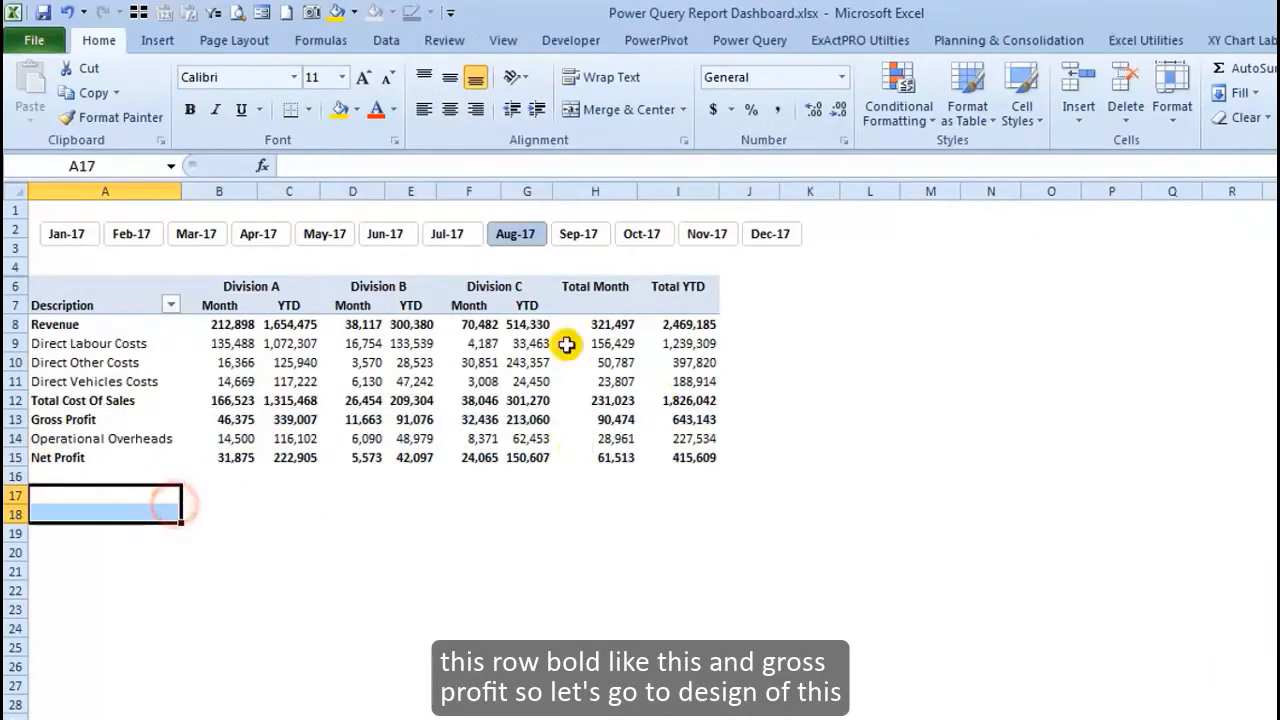
Step: Apply the blue PivotTable style from the first row of the Medium group to the pivot table
left_click(388, 360)
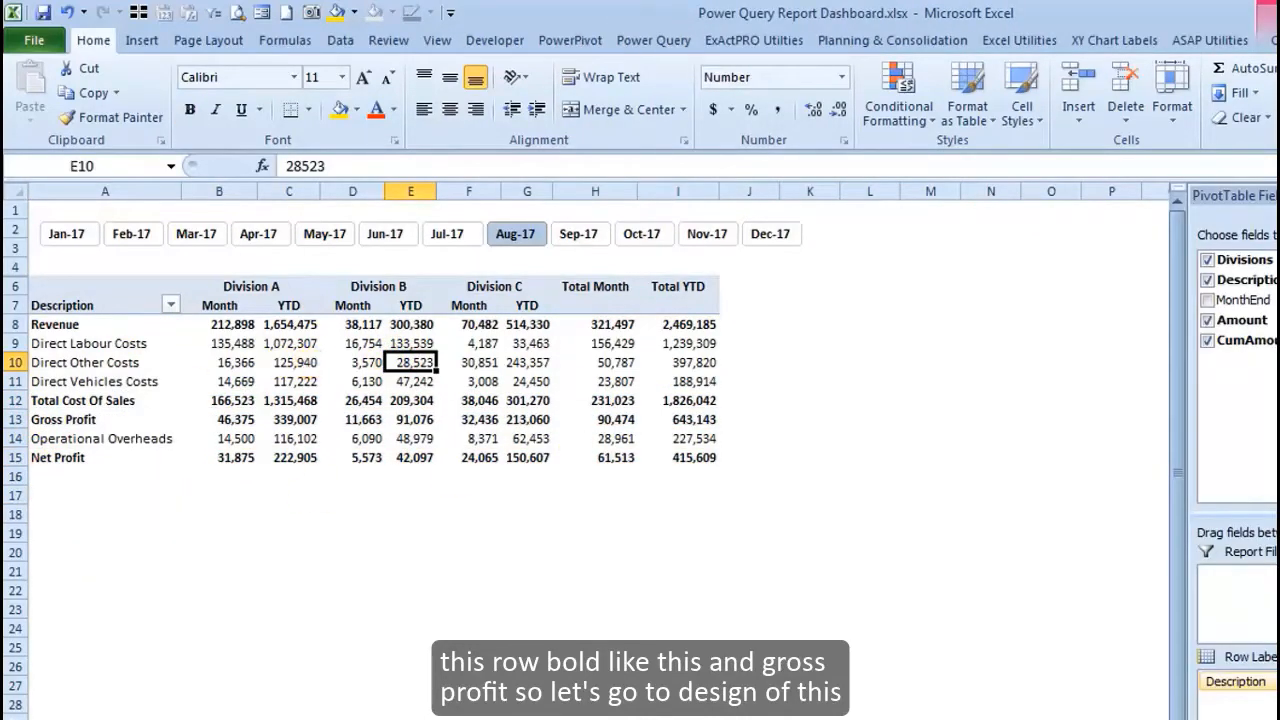
key("alt+j")
key("t")
key("alt+j")
key("y")
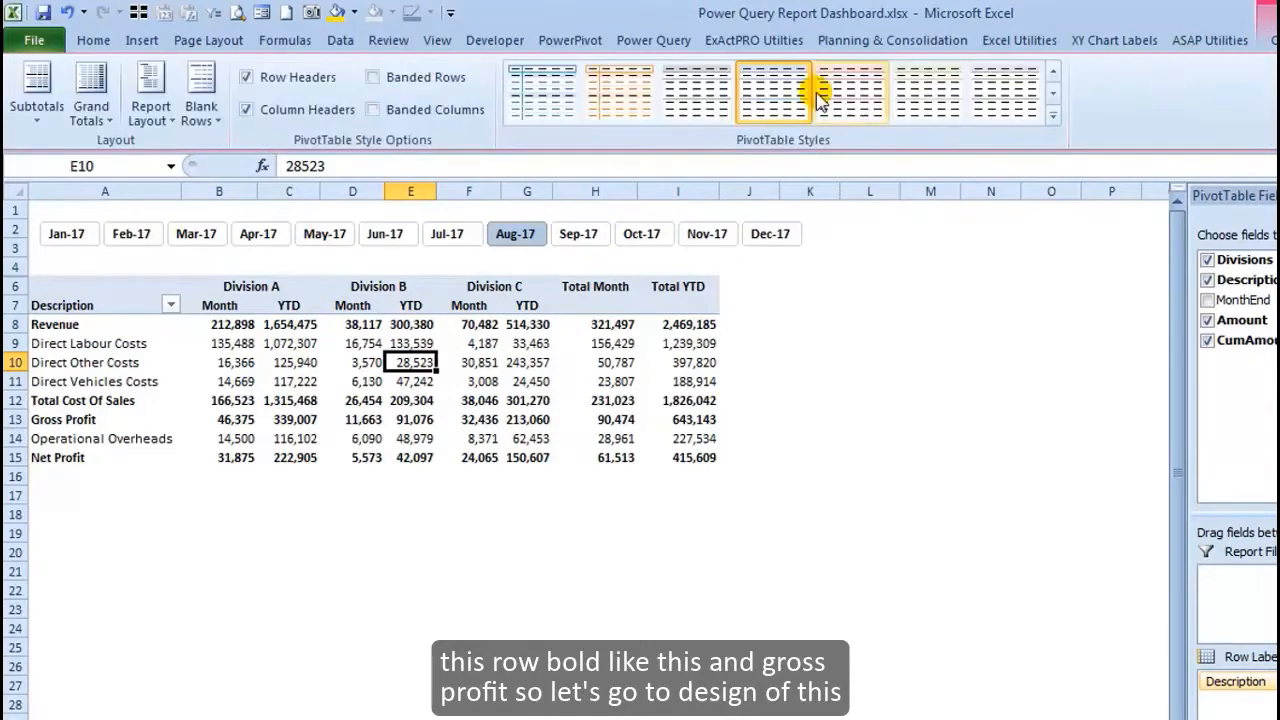
right_click(760, 100)
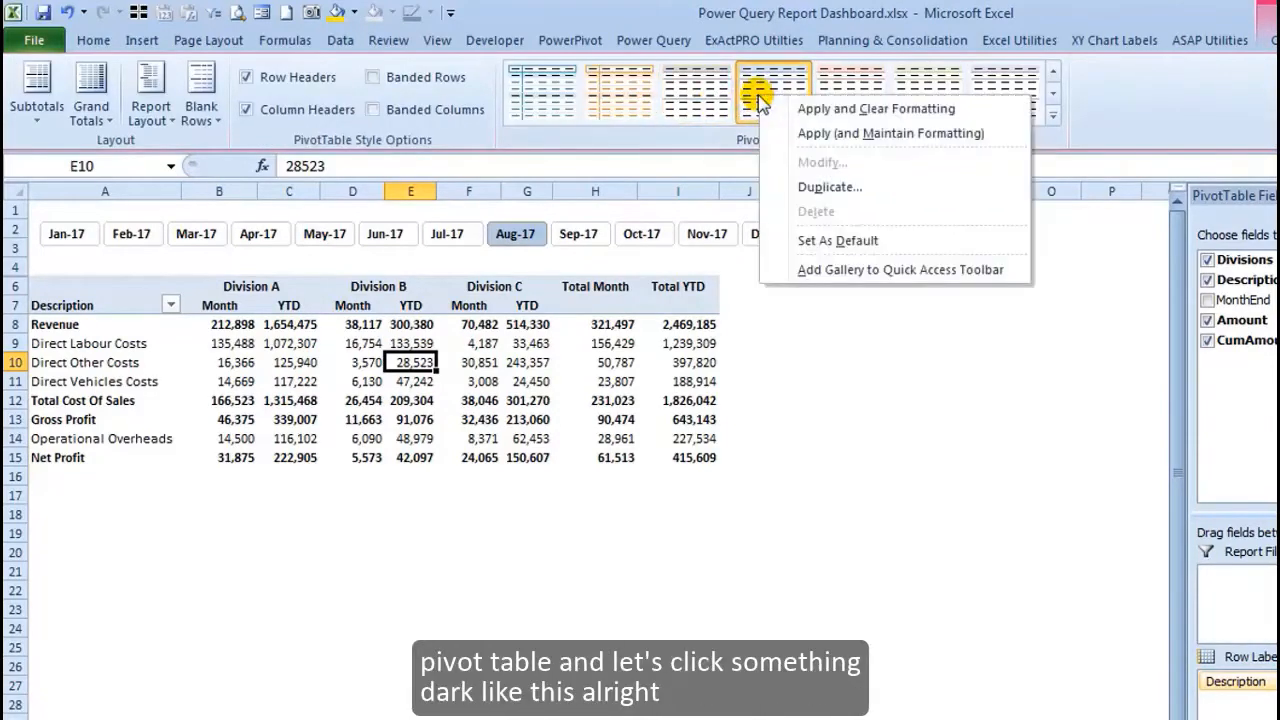
left_click(1053, 115)
scroll(668, 398, "down", 3)
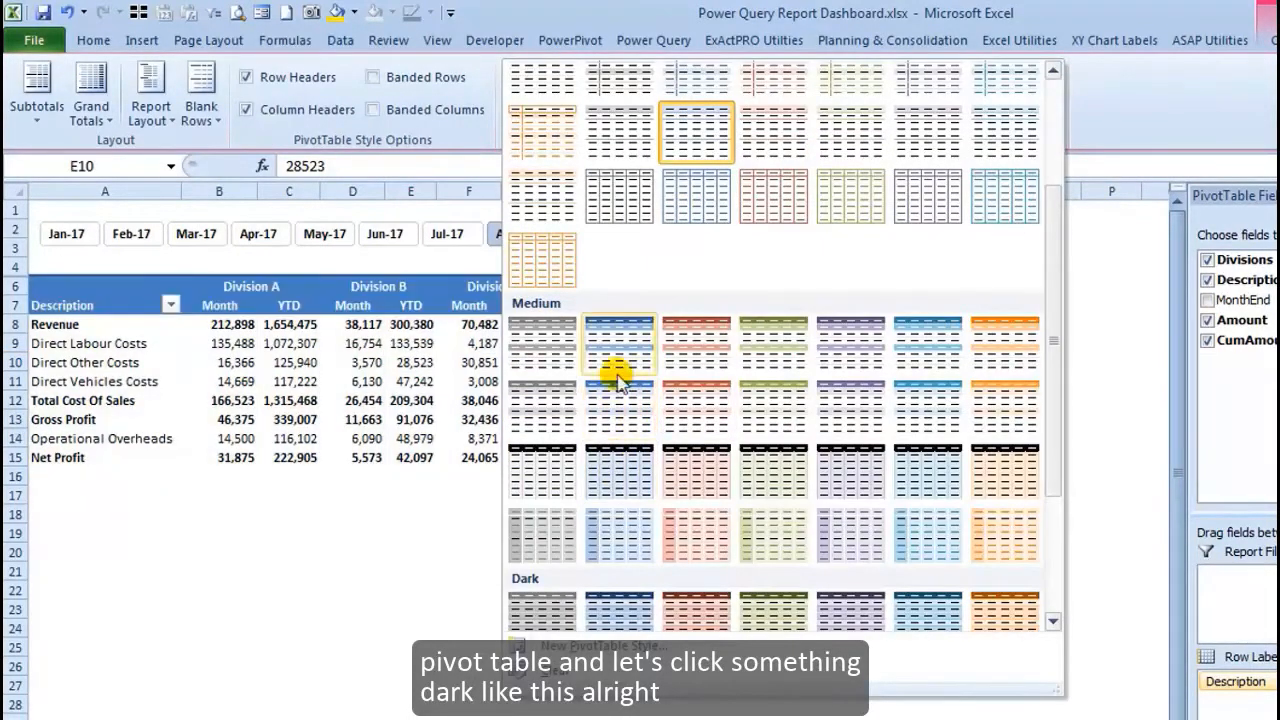
left_click(613, 350)
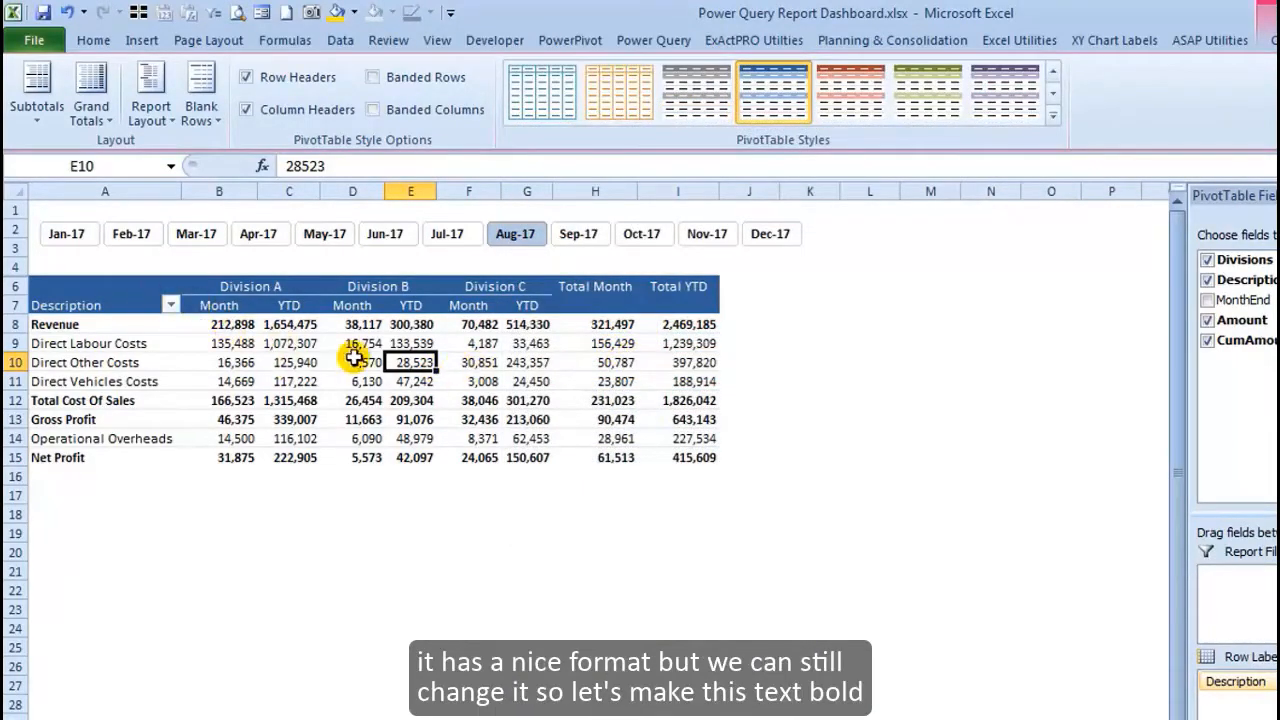
Step: Make the pivot table's two header rows in A6:I7 bold
left_click_drag(83, 284, 647, 314)
key("ctrl+b")
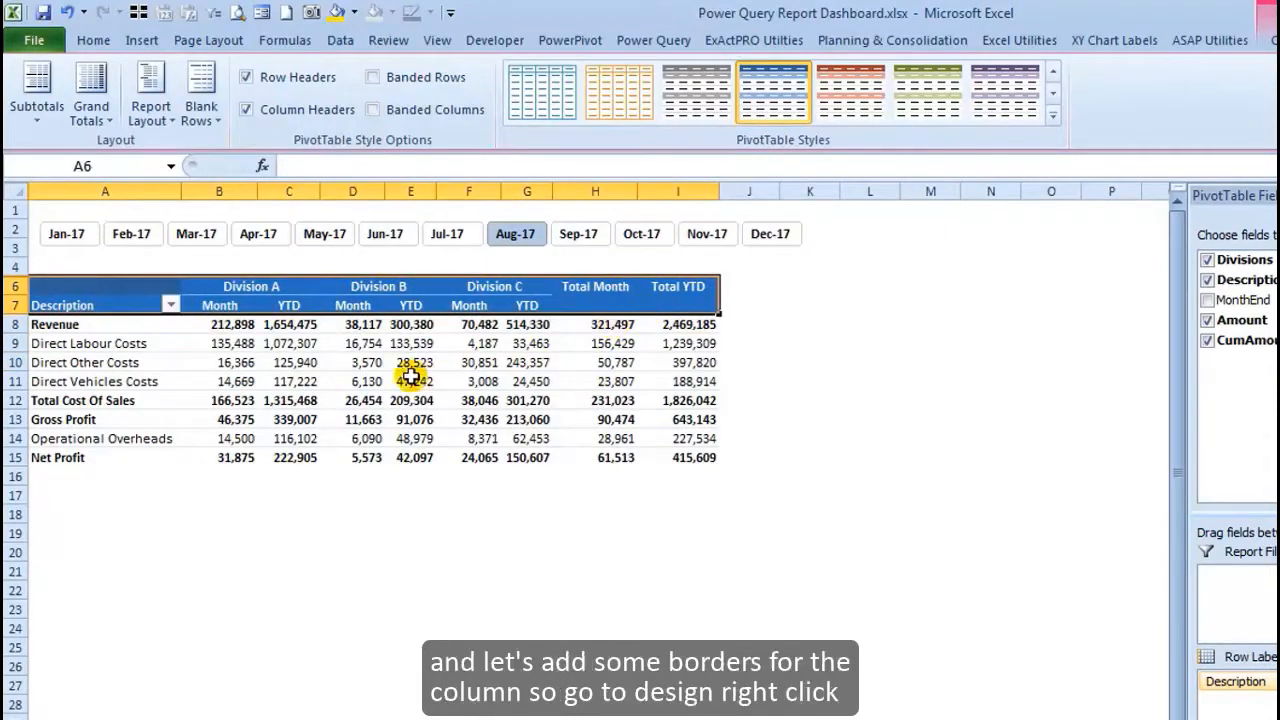
left_click(410, 378)
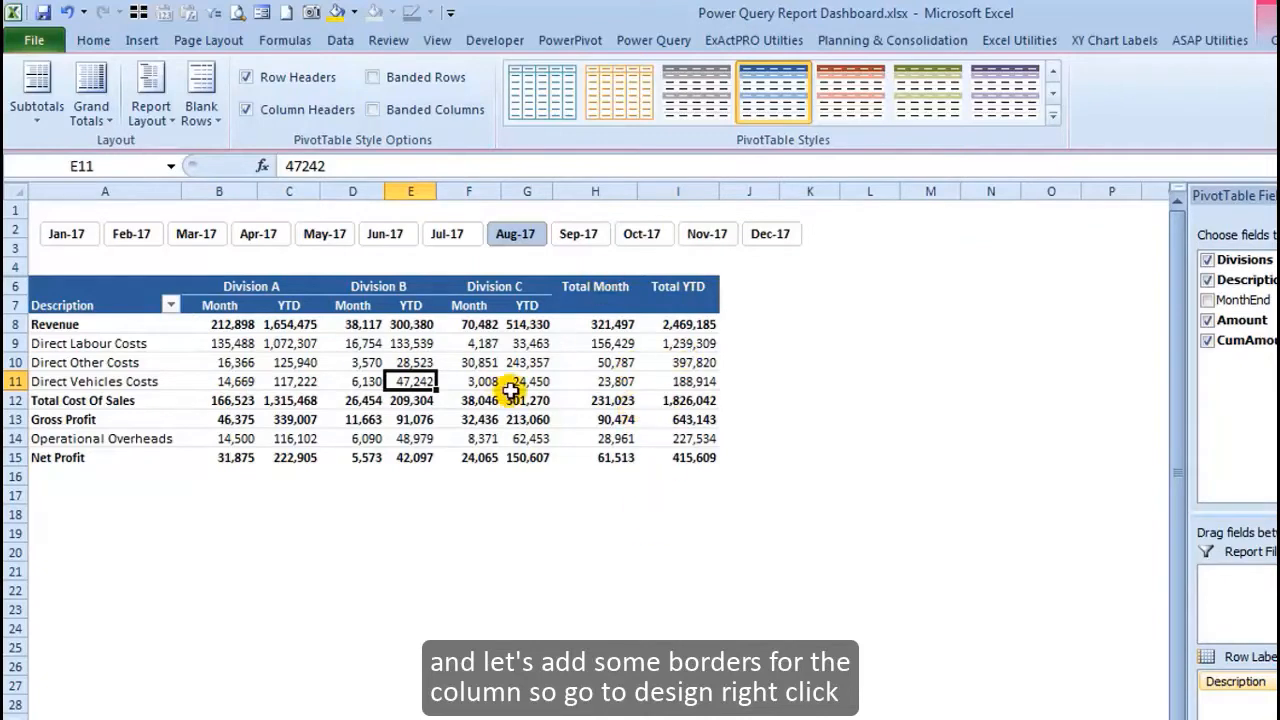
Step: Duplicate the current PivotTable style as PivotStyleMedium2 2, adding left, right and inside vertical borders to its Whole Table element
right_click(760, 106)
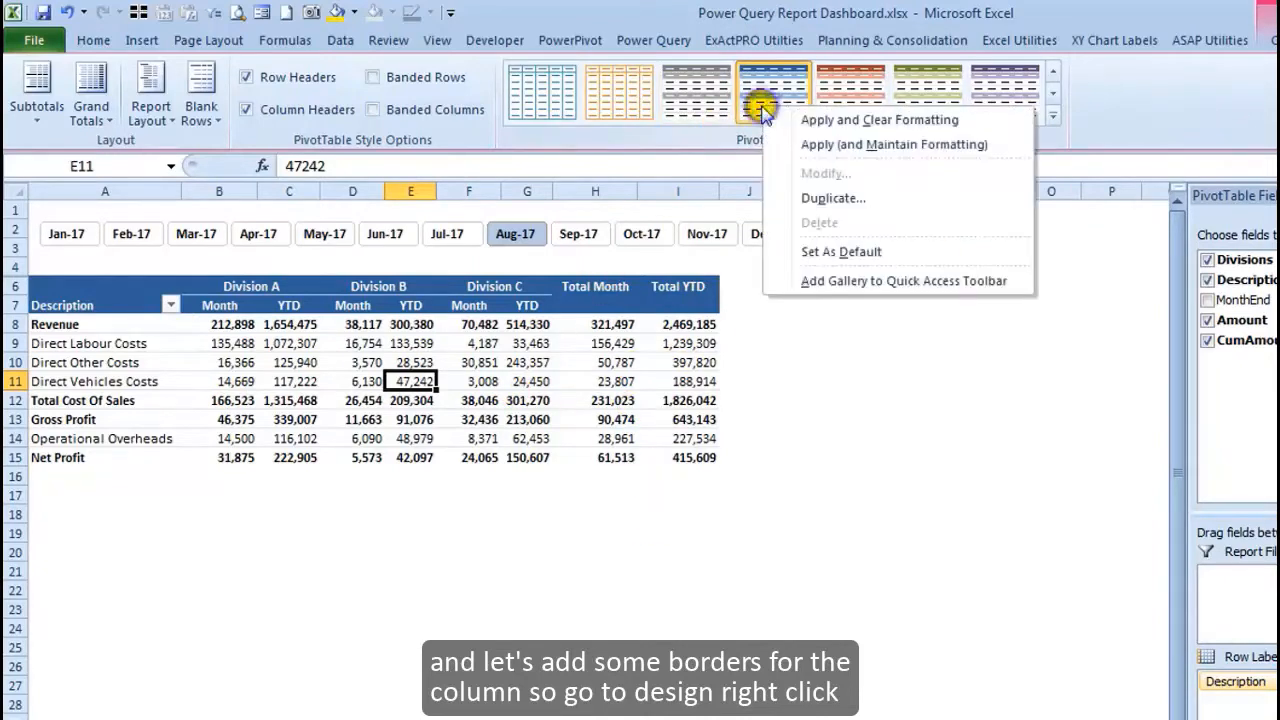
left_click(825, 199)
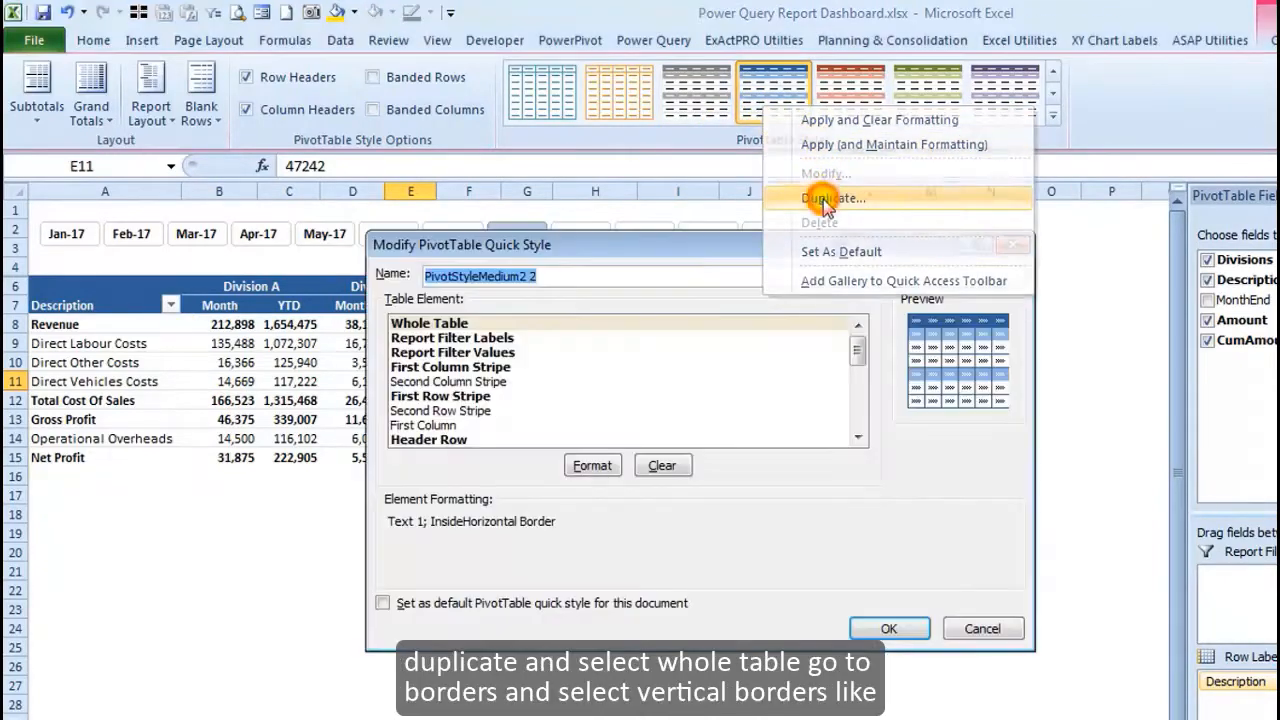
left_click(440, 324)
left_click(594, 465)
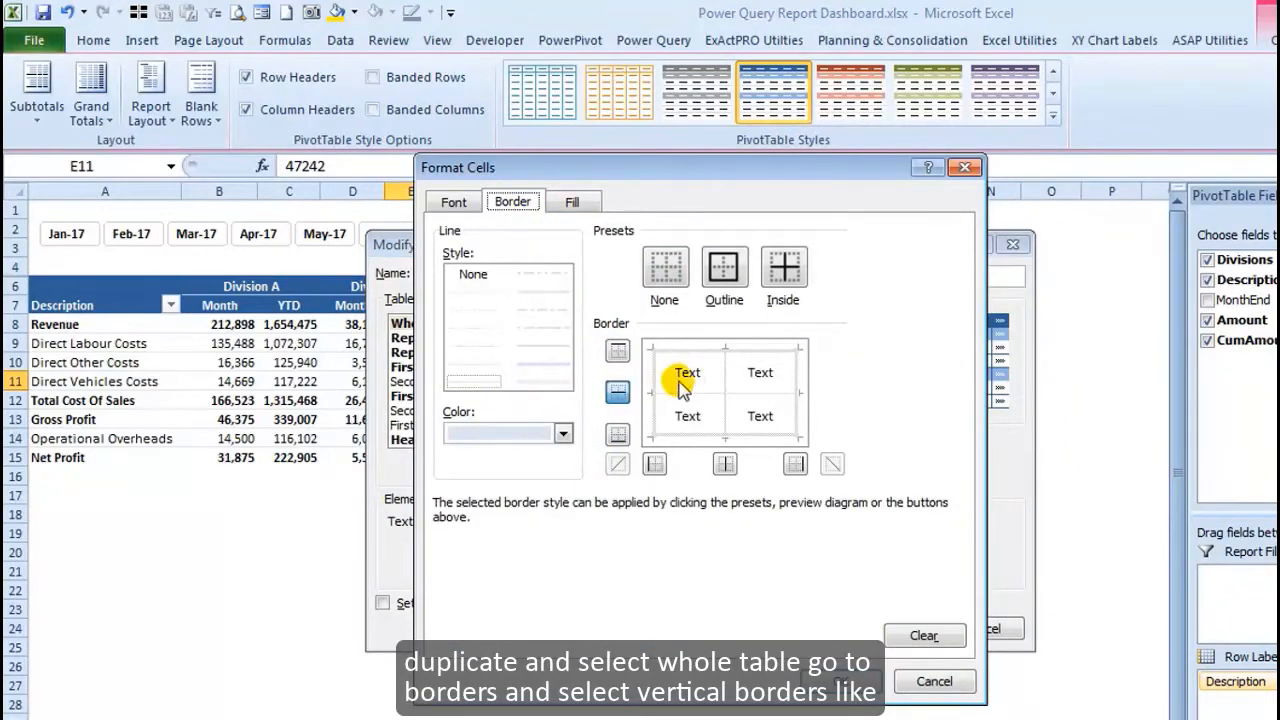
left_click(722, 382)
left_click(808, 366)
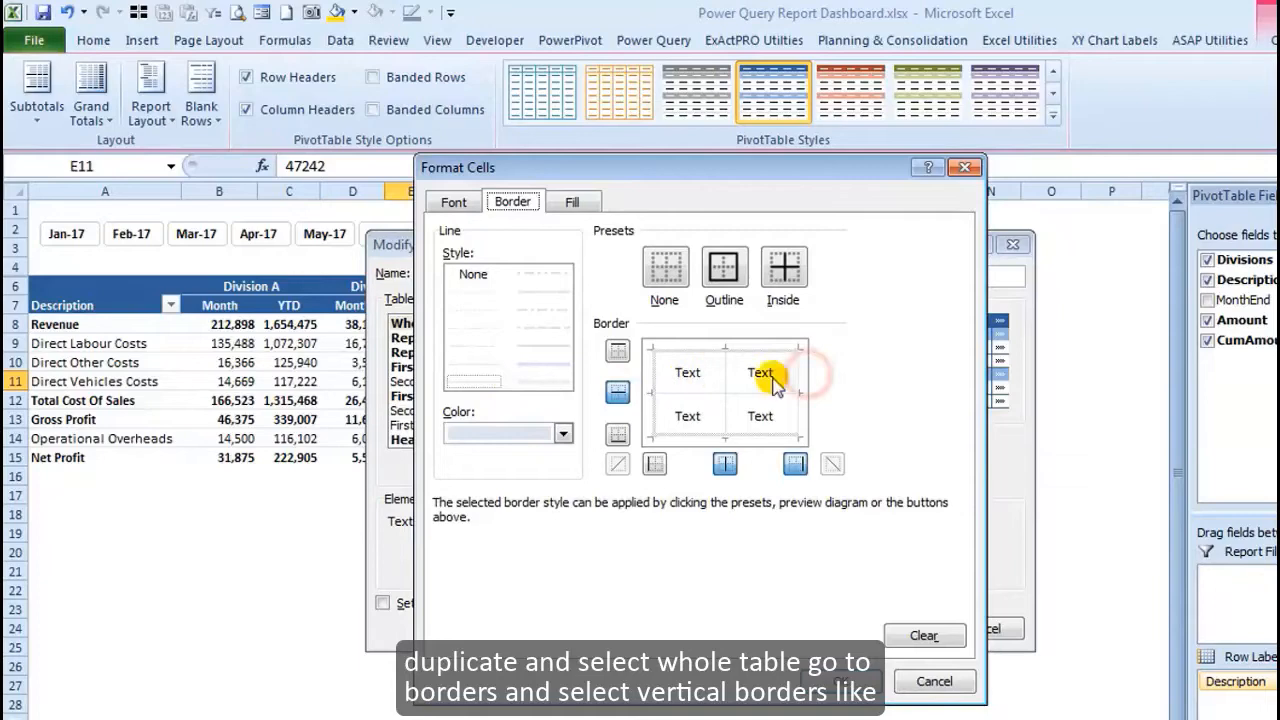
left_click(654, 366)
left_click(862, 680)
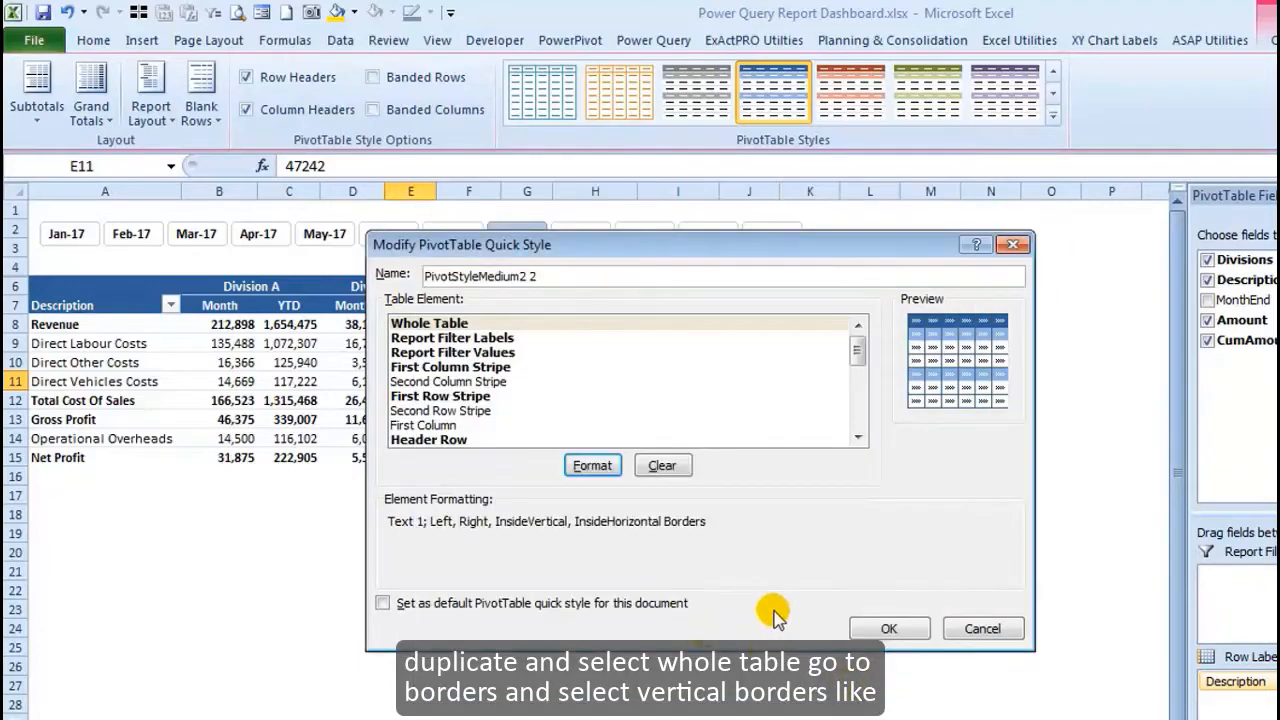
left_click(887, 626)
Step: Apply the custom PivotStyleMedium2 2 style to the pivot table
left_click(1053, 118)
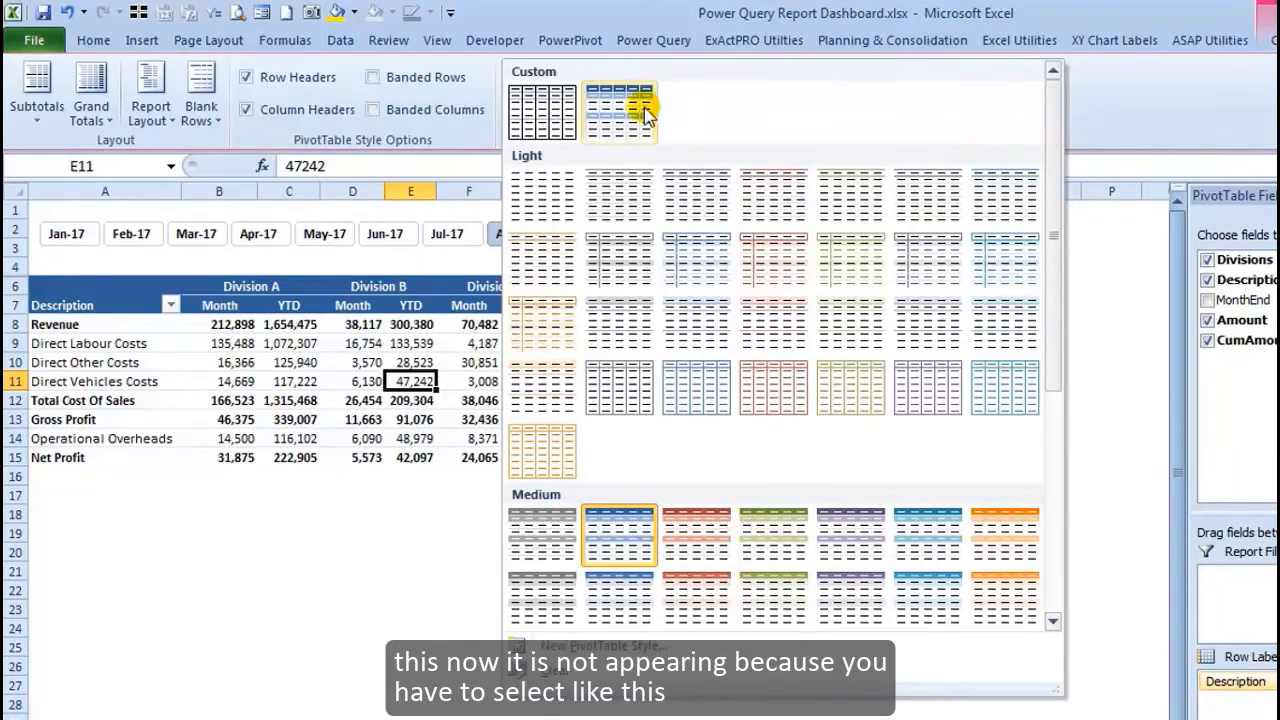
left_click(620, 100)
left_click(410, 533)
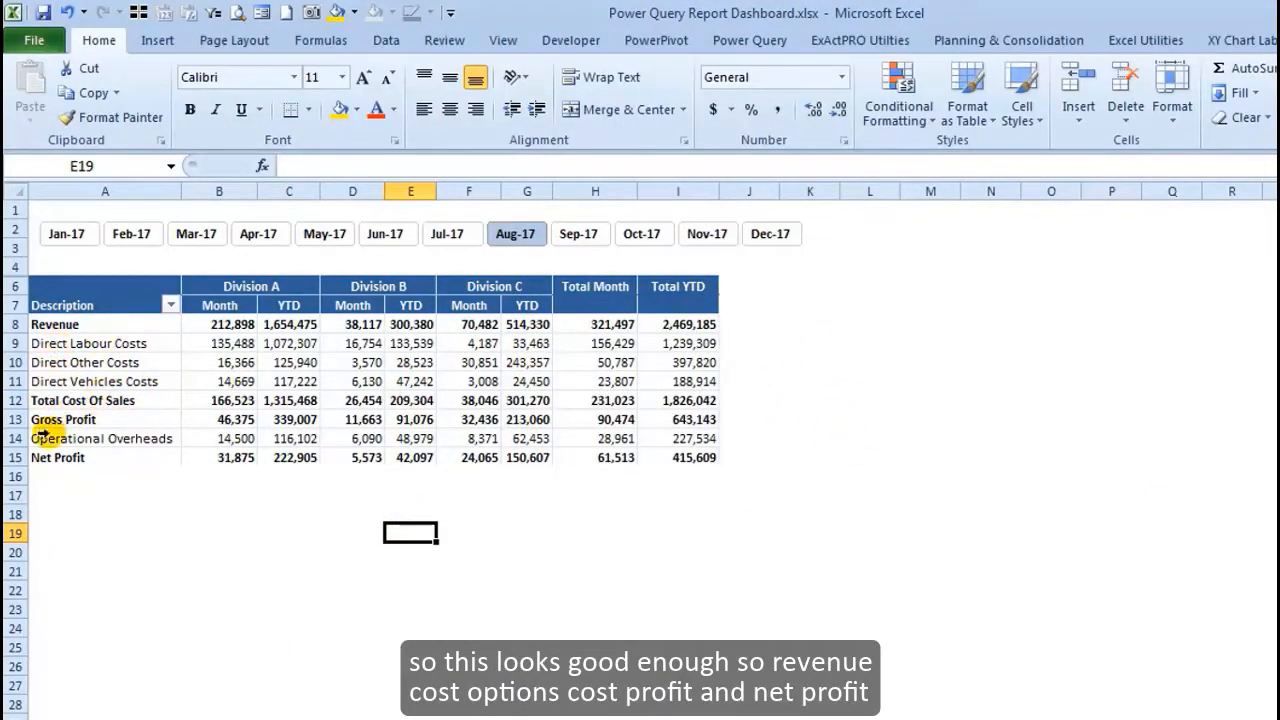
Step: Filter the pivot table by each month from Jan-17 to Aug-17 in turn to check its values and column widths
left_click(322, 476)
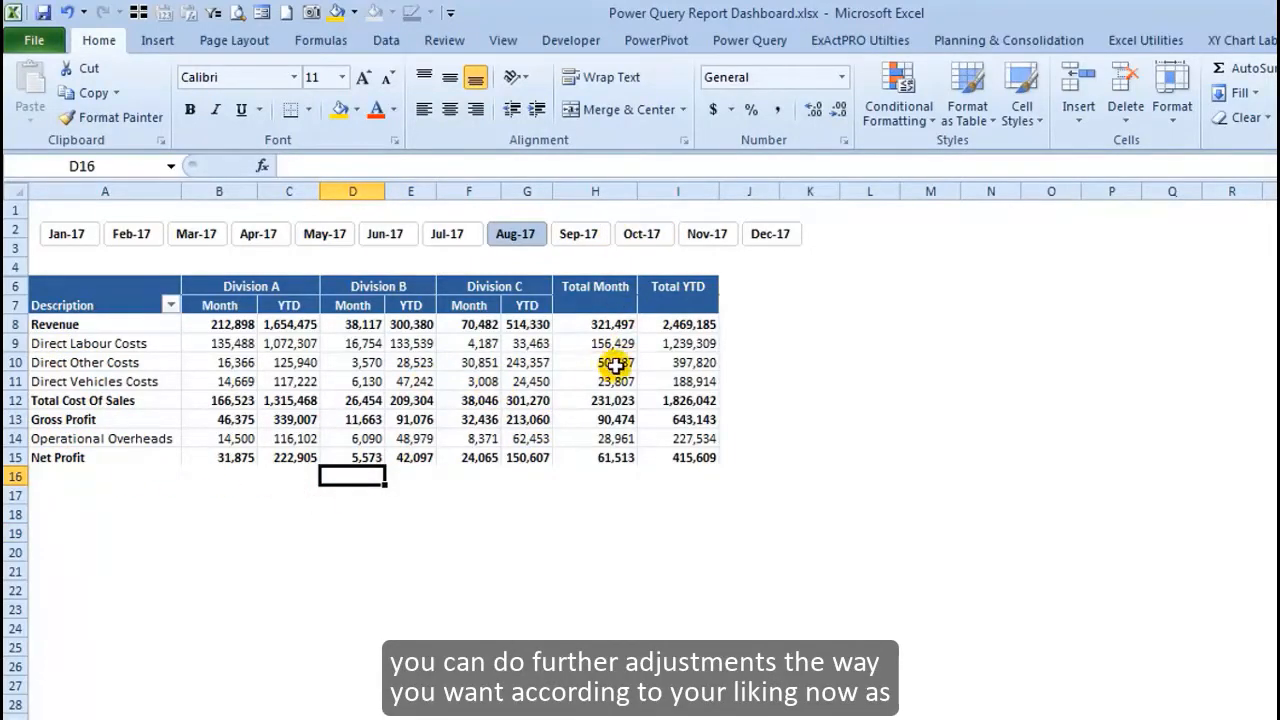
left_click(67, 233)
left_click(131, 233)
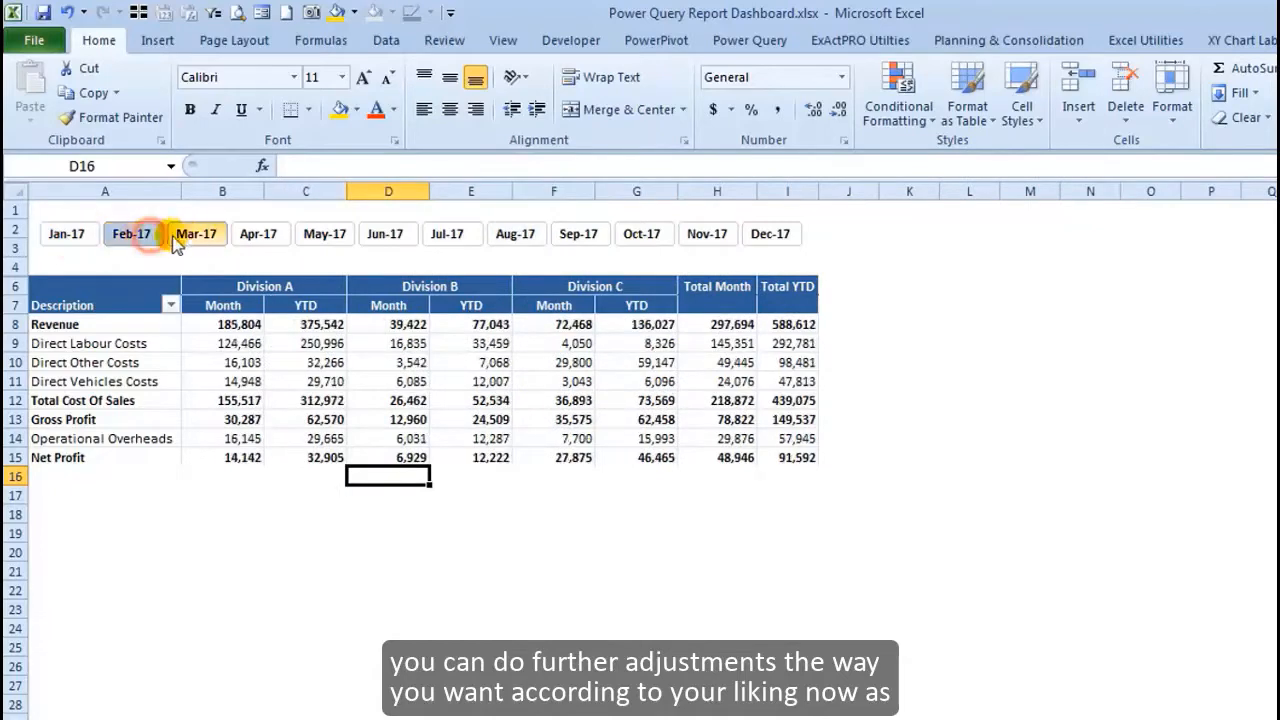
left_click(196, 233)
left_click(258, 233)
left_click(324, 233)
left_click(385, 233)
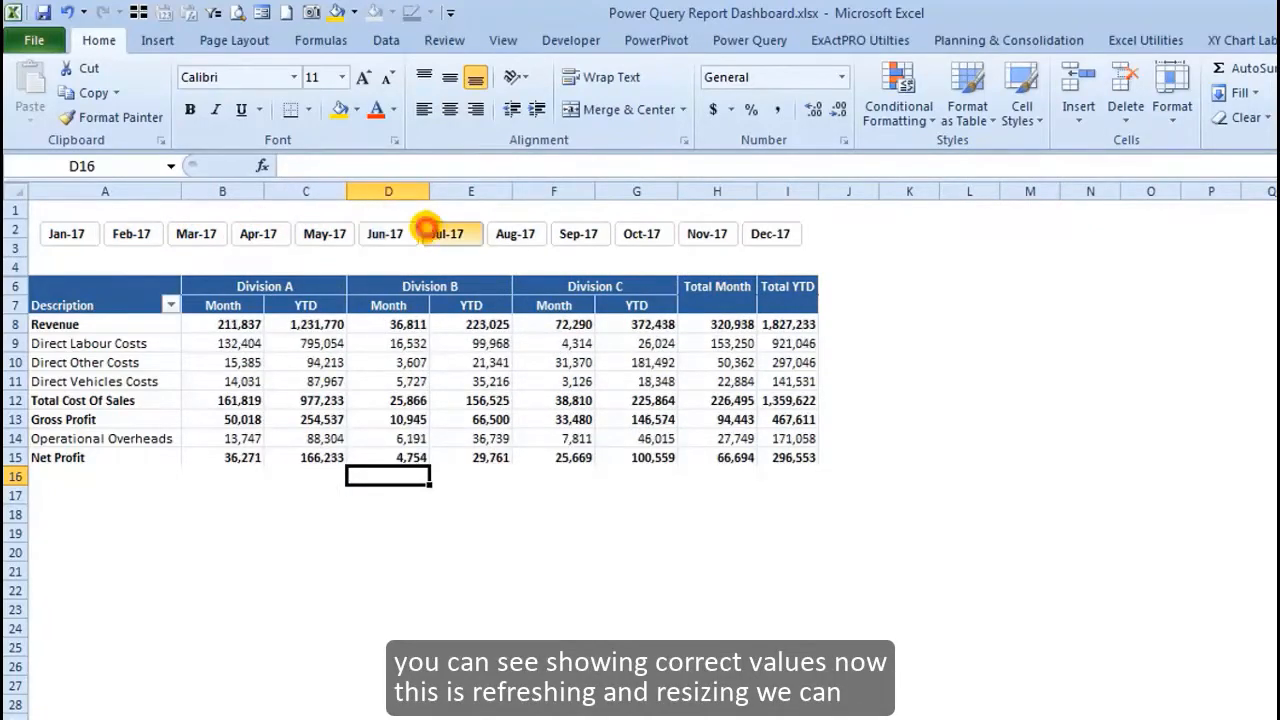
left_click(447, 233)
left_click(515, 233)
Step: Turn off autofitting of column widths on update in the pivot table's options
left_click(322, 340)
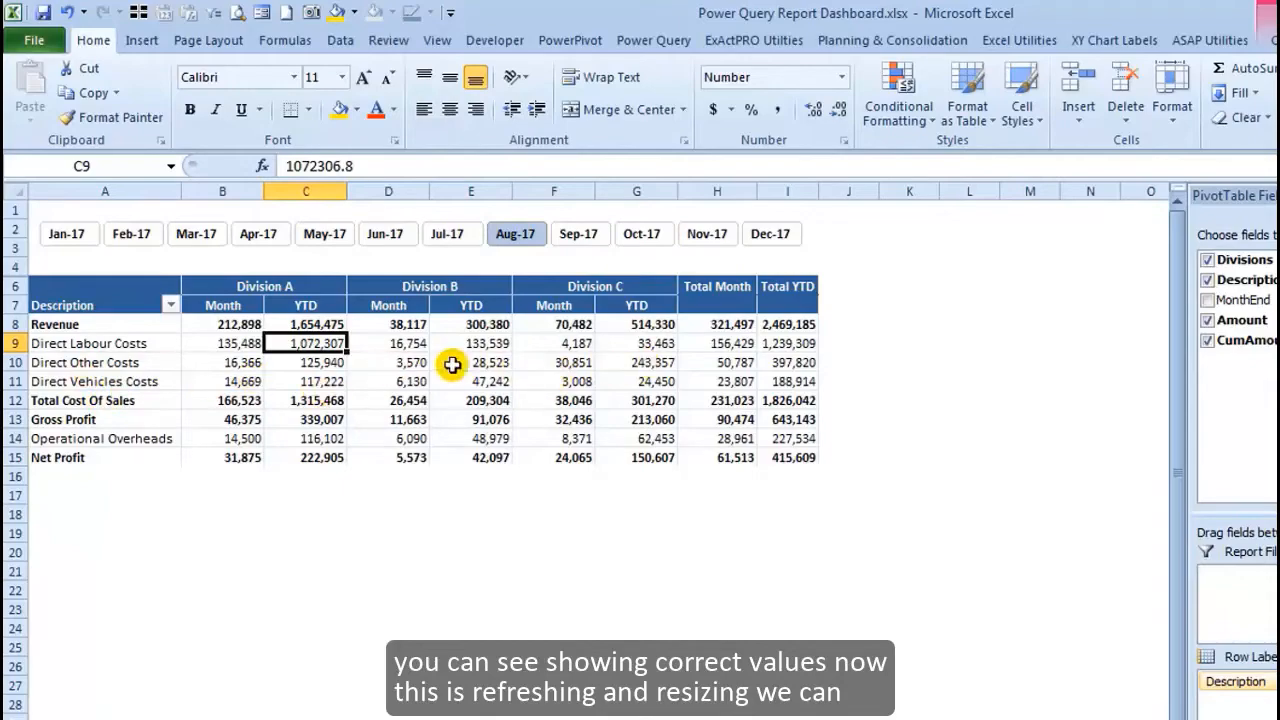
scroll(470, 70, "down", 15)
scroll(470, 60, "up", 1)
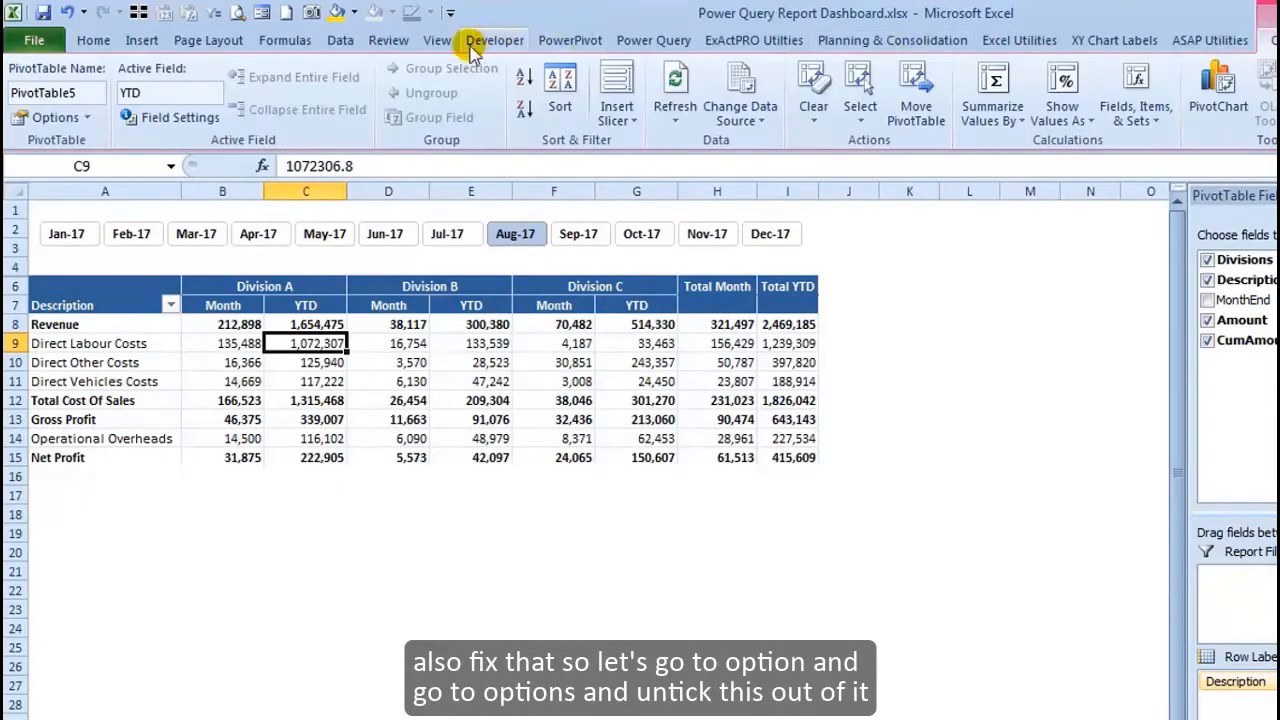
left_click(45, 117)
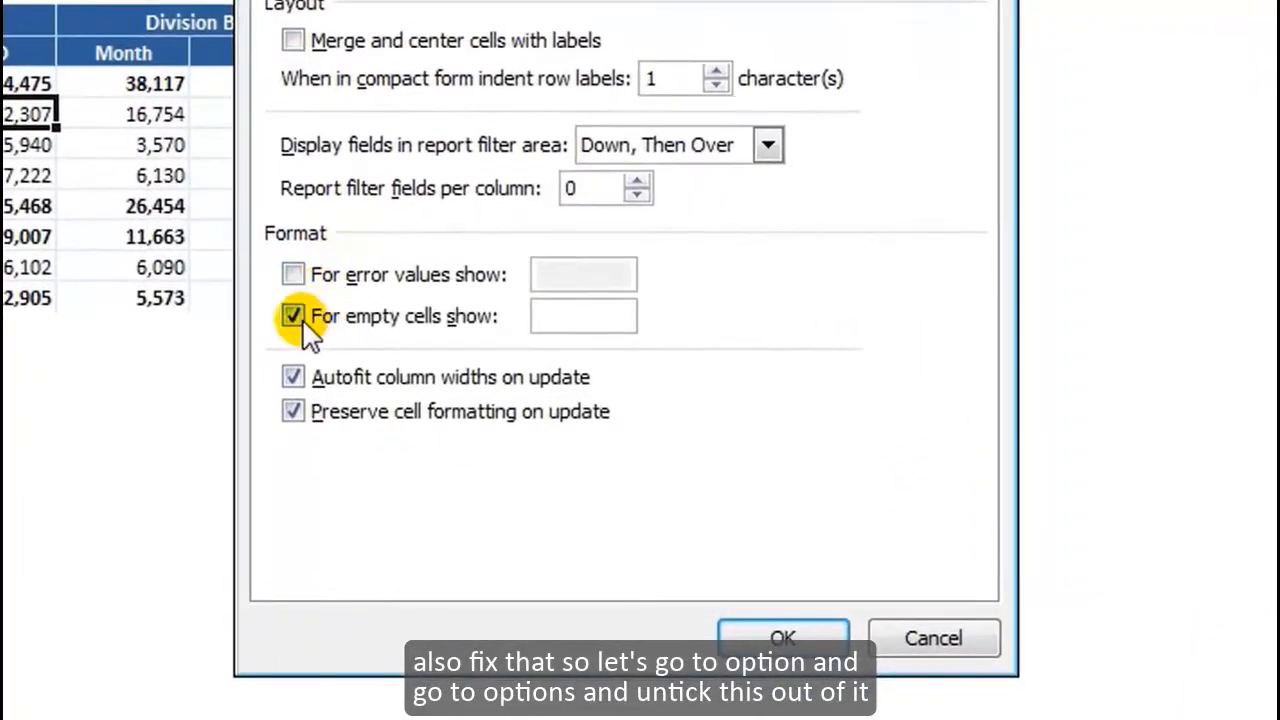
left_click(293, 376)
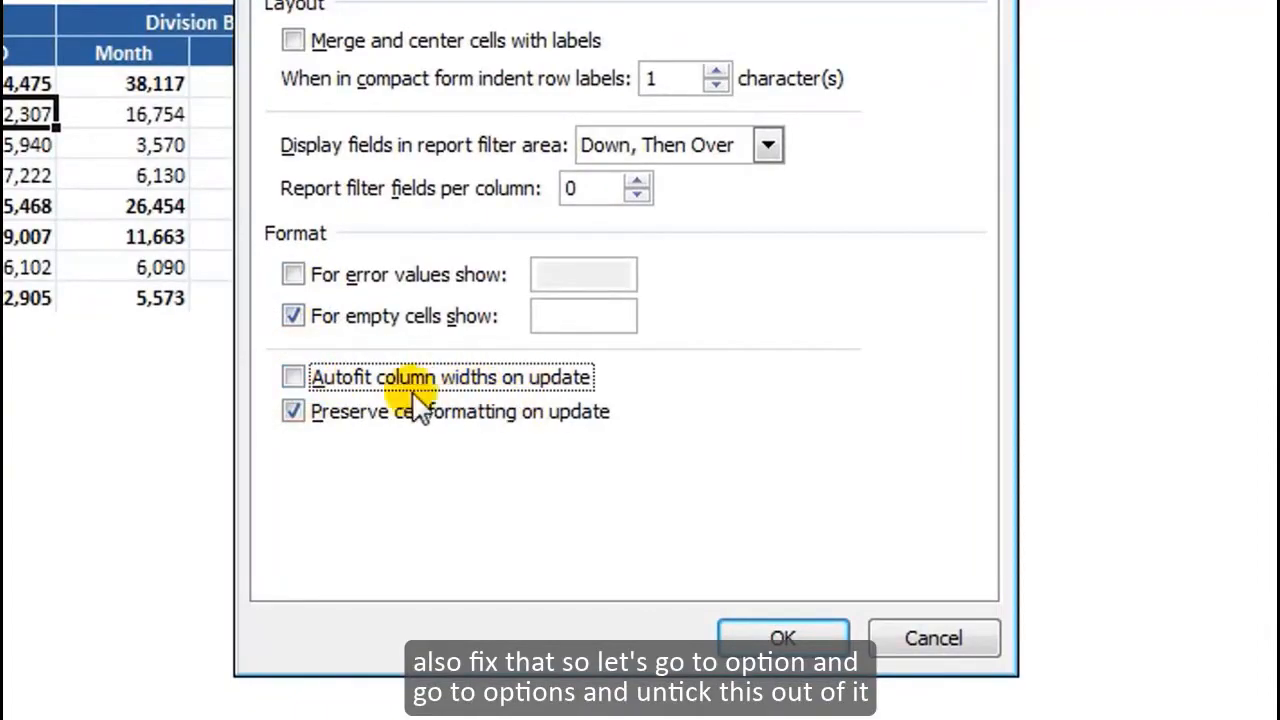
left_click(772, 645)
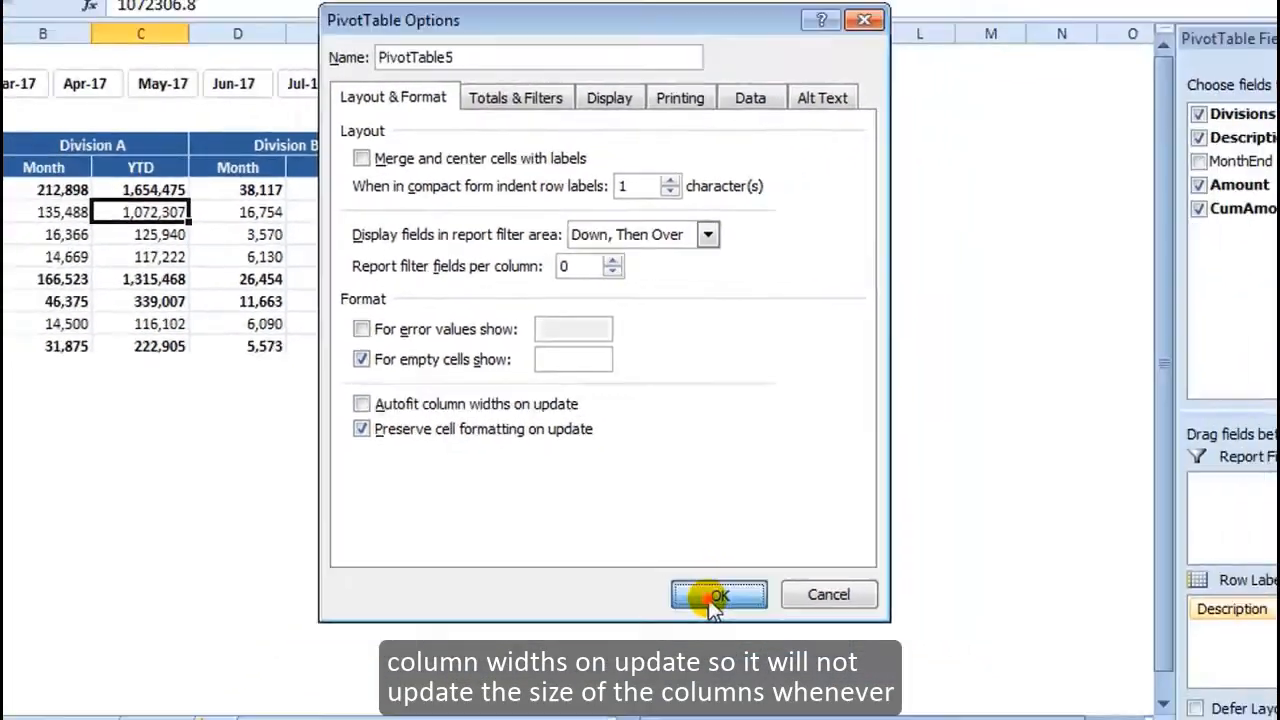
Step: Check the column widths by filtering the pivot table through Sep-17 to Dec-17 and Jan-17 to Jun-17
left_click(305, 83)
left_click(385, 83)
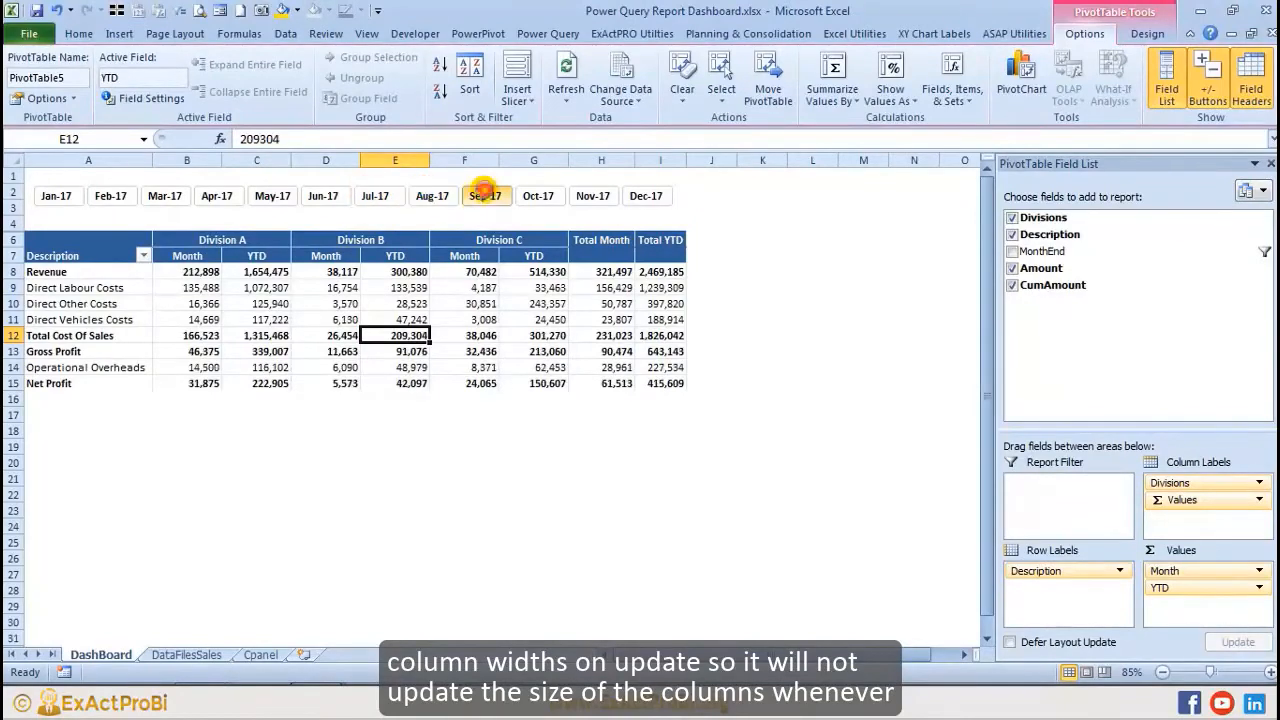
left_click(538, 196)
left_click(593, 196)
left_click(646, 196)
left_click(56, 196)
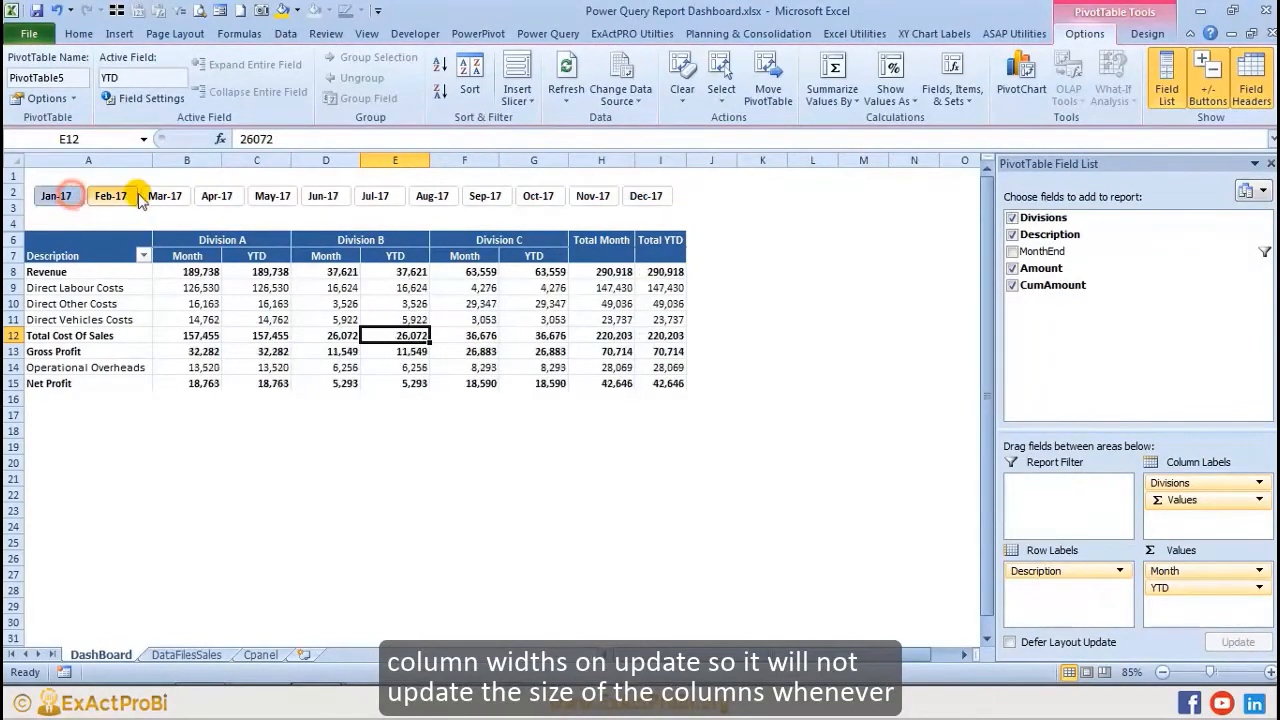
left_click(110, 196)
left_click(165, 196)
left_click(217, 196)
left_click(272, 196)
left_click(323, 196)
left_click(302, 300)
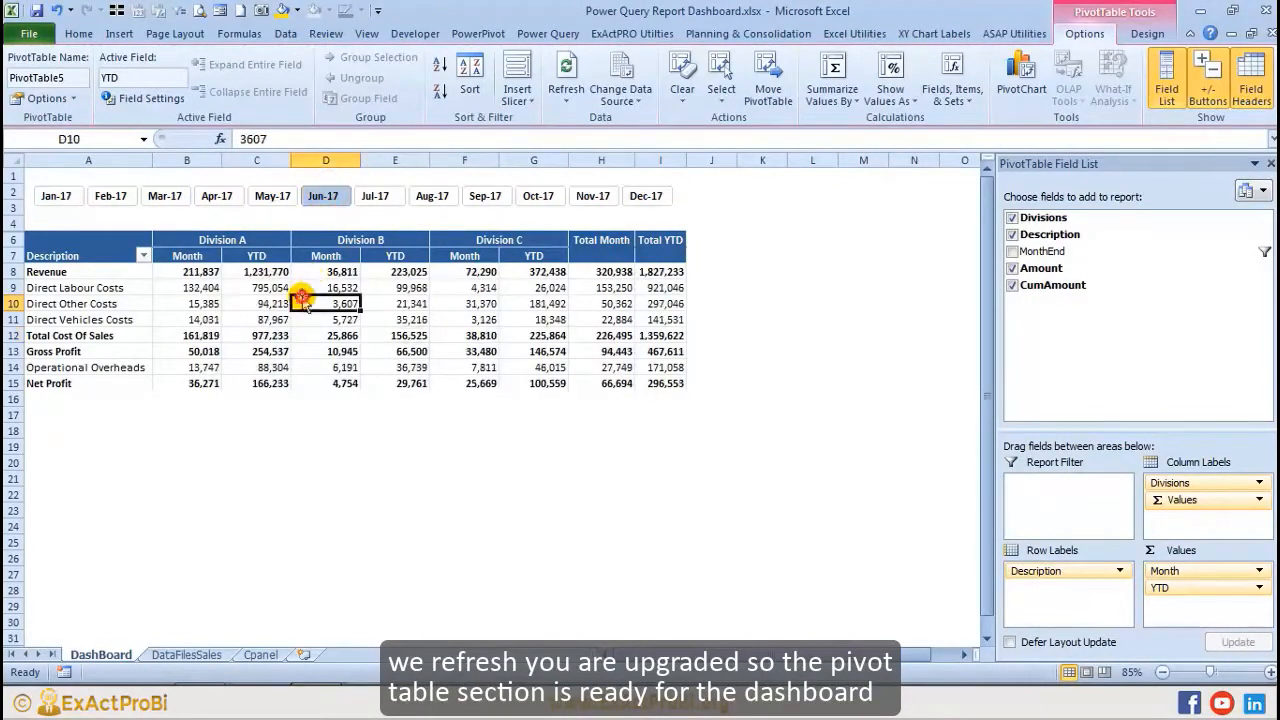
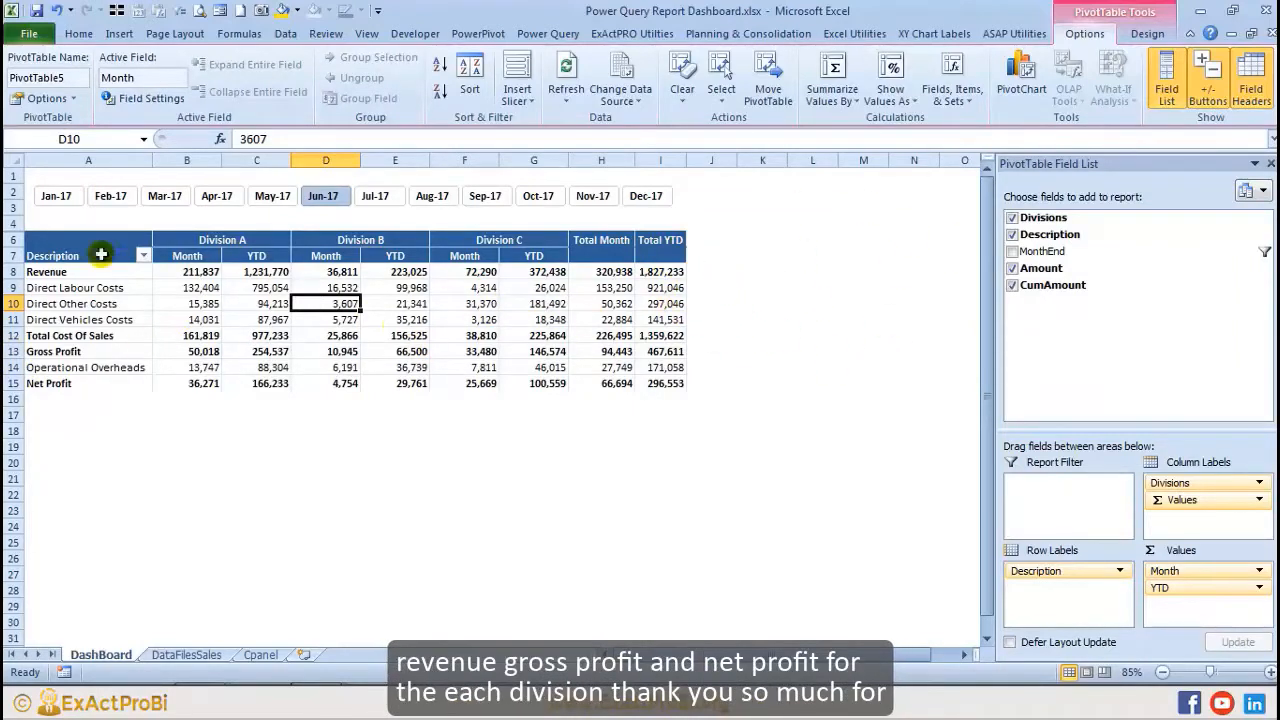
mouse_move(498, 319)
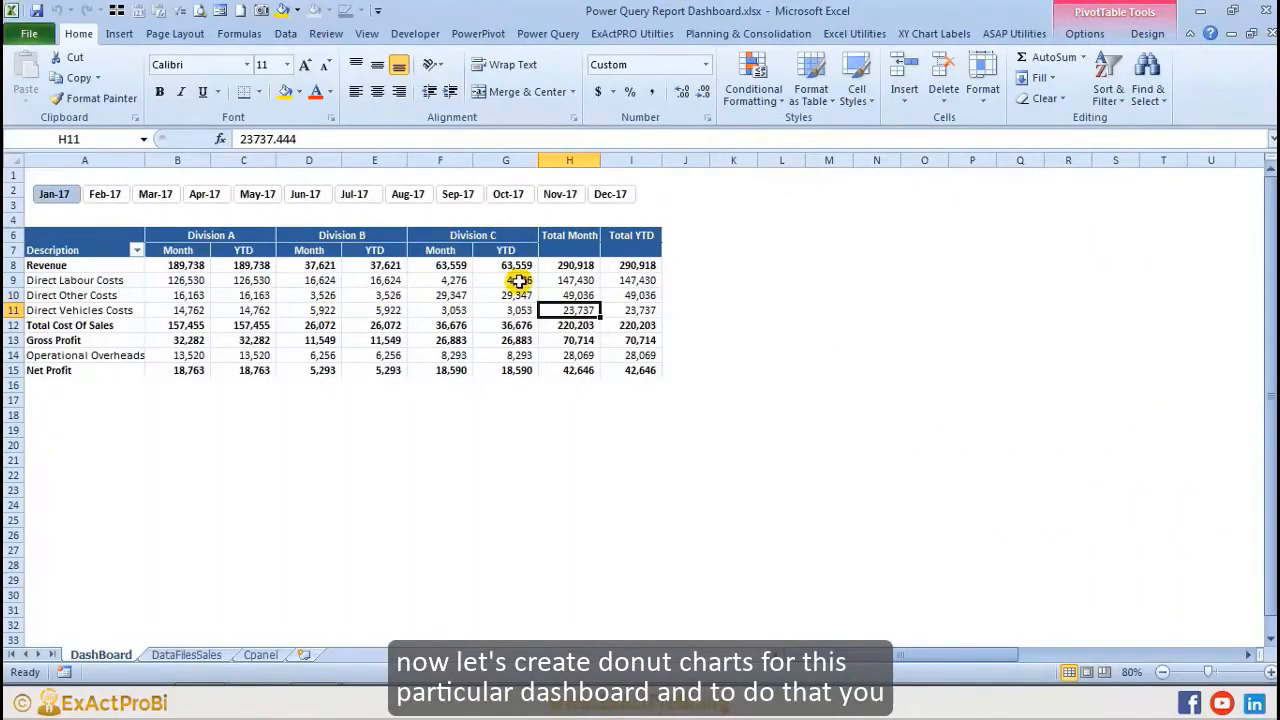
mouse_move(791, 654)
left_mouse_down()
mouse_move(806, 654)
mouse_move(791, 654)
left_mouse_up()
left_click(238, 292)
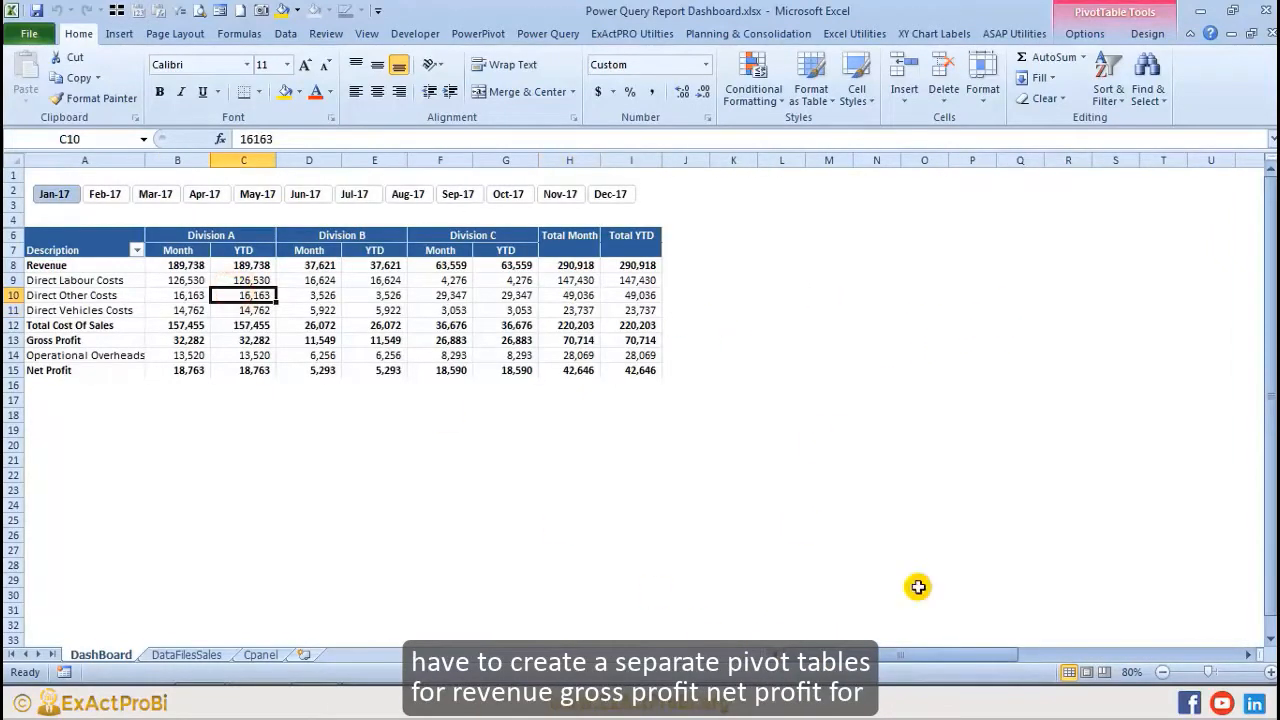
left_click_drag(943, 662, 892, 648)
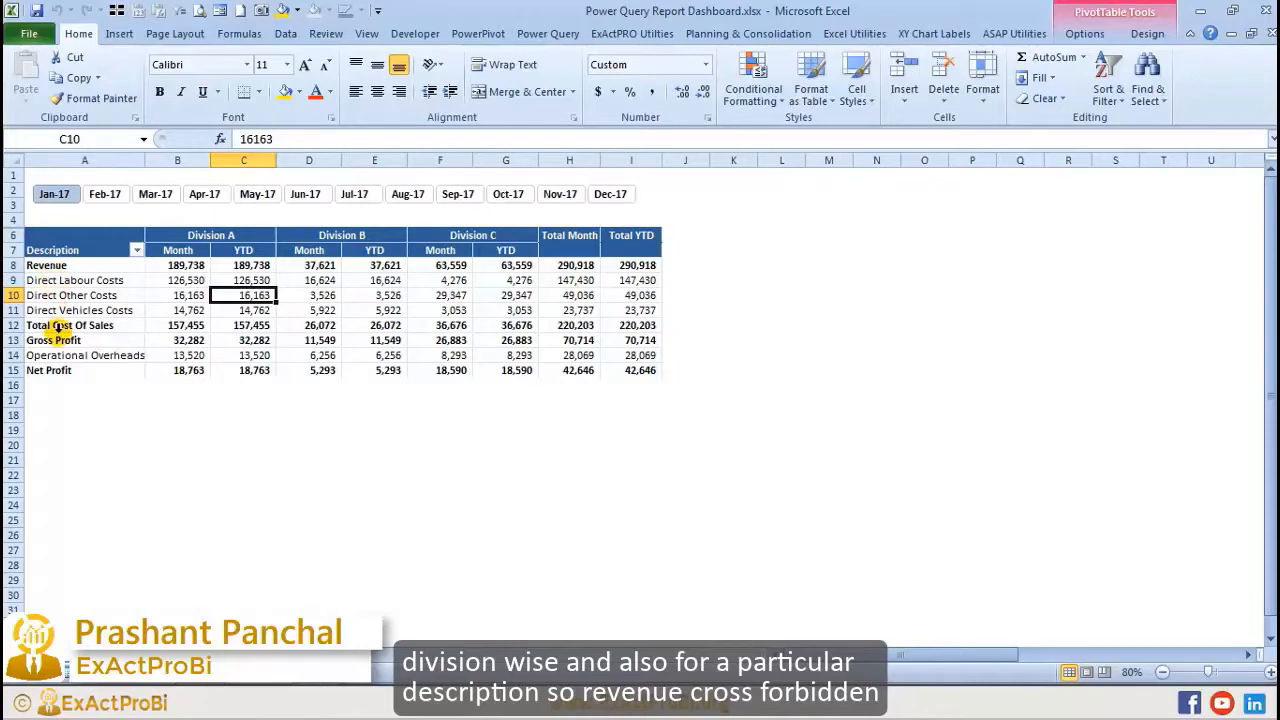
mouse_move(1023, 663)
left_mouse_down()
mouse_move(1045, 665)
mouse_move(1028, 664)
left_mouse_up()
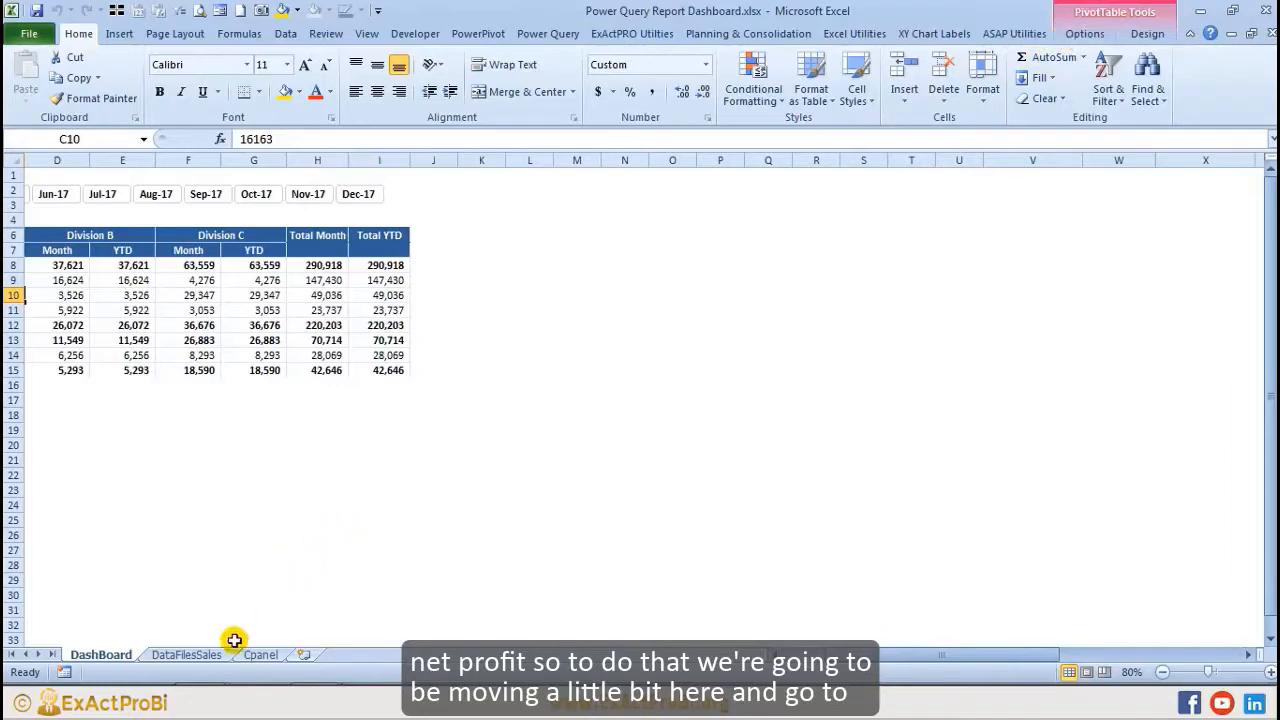
left_click(1084, 33)
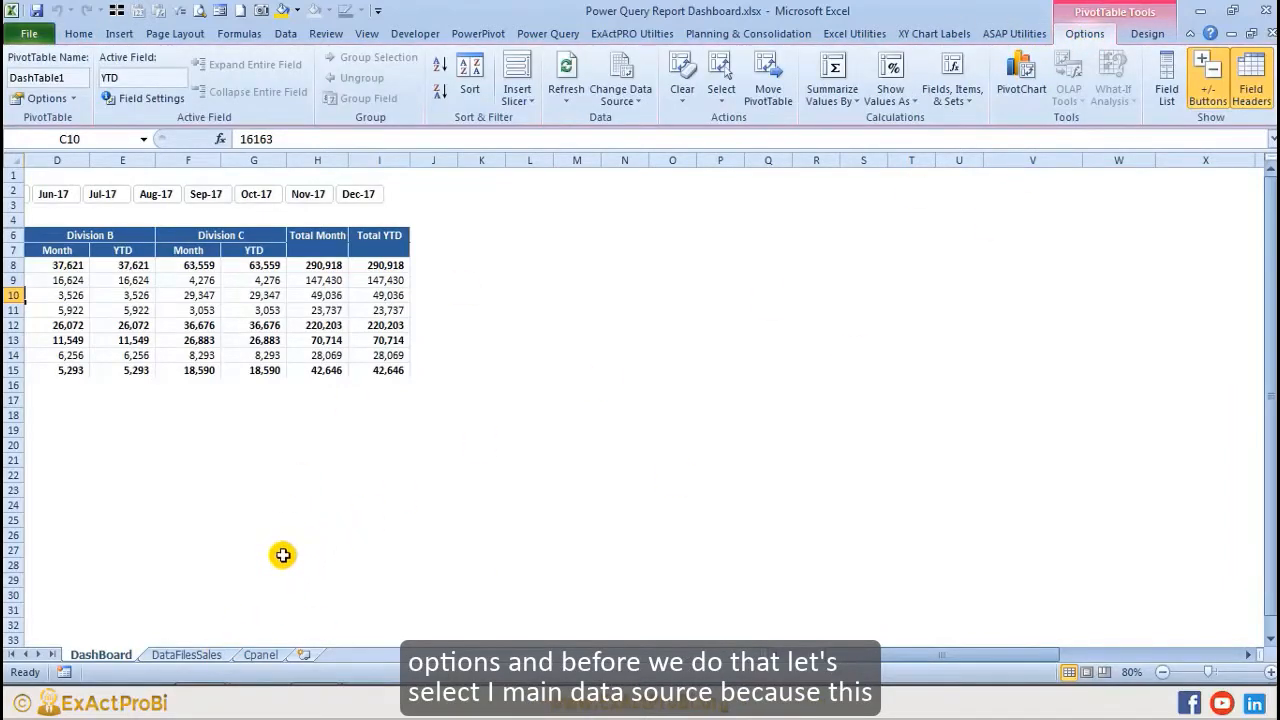
Step: Start creating a PivotTable with PivotChart from the Conso_PL table on the DataFilesSales sheet
left_click(203, 655)
left_click(232, 308)
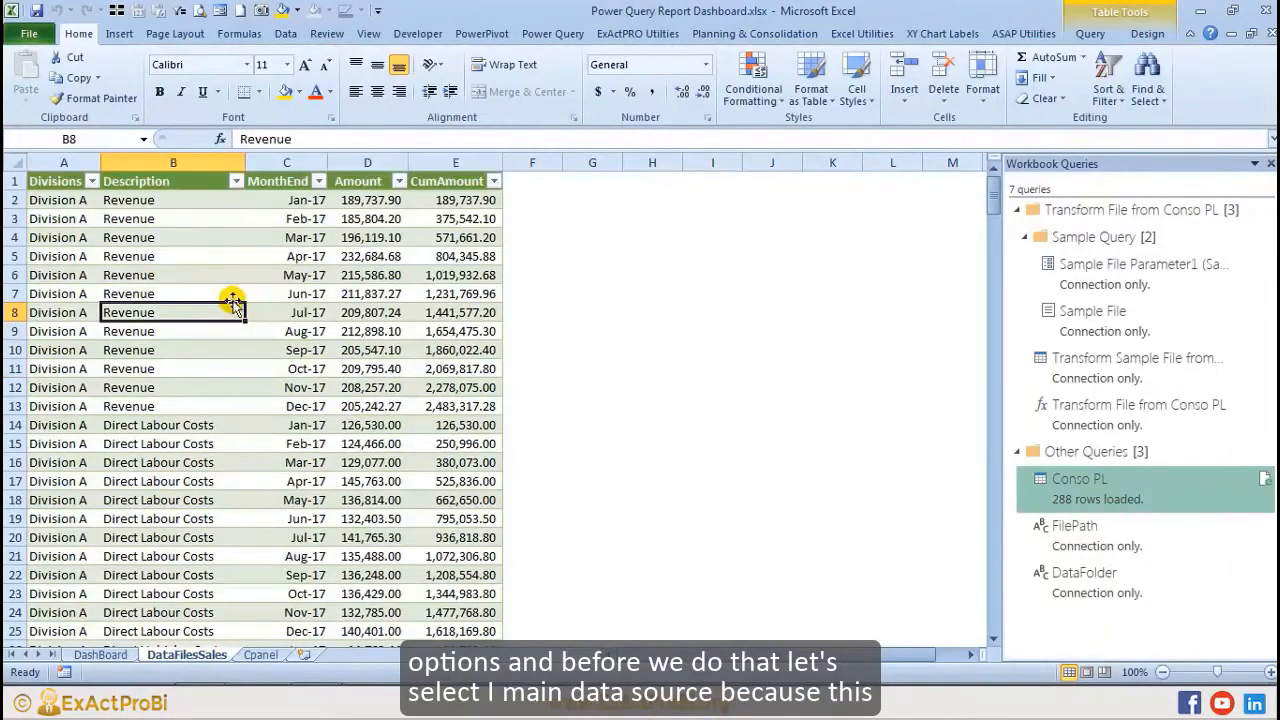
left_click(282, 276)
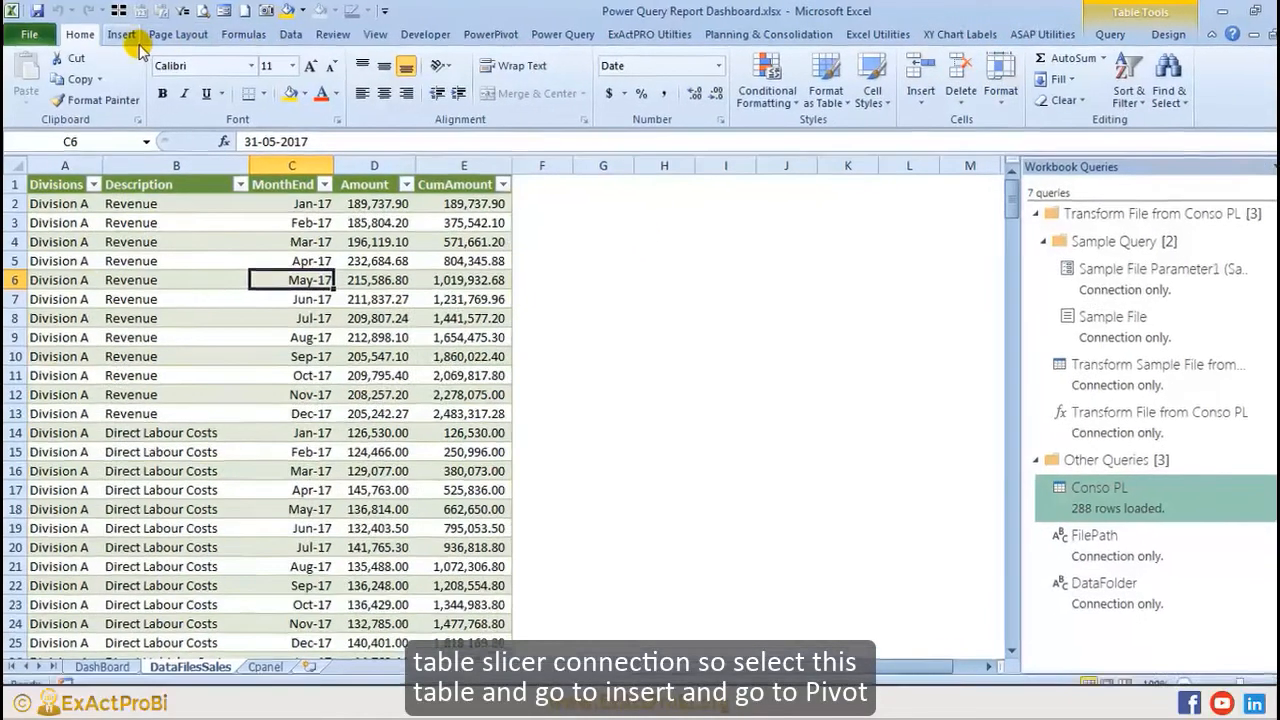
left_click(119, 33)
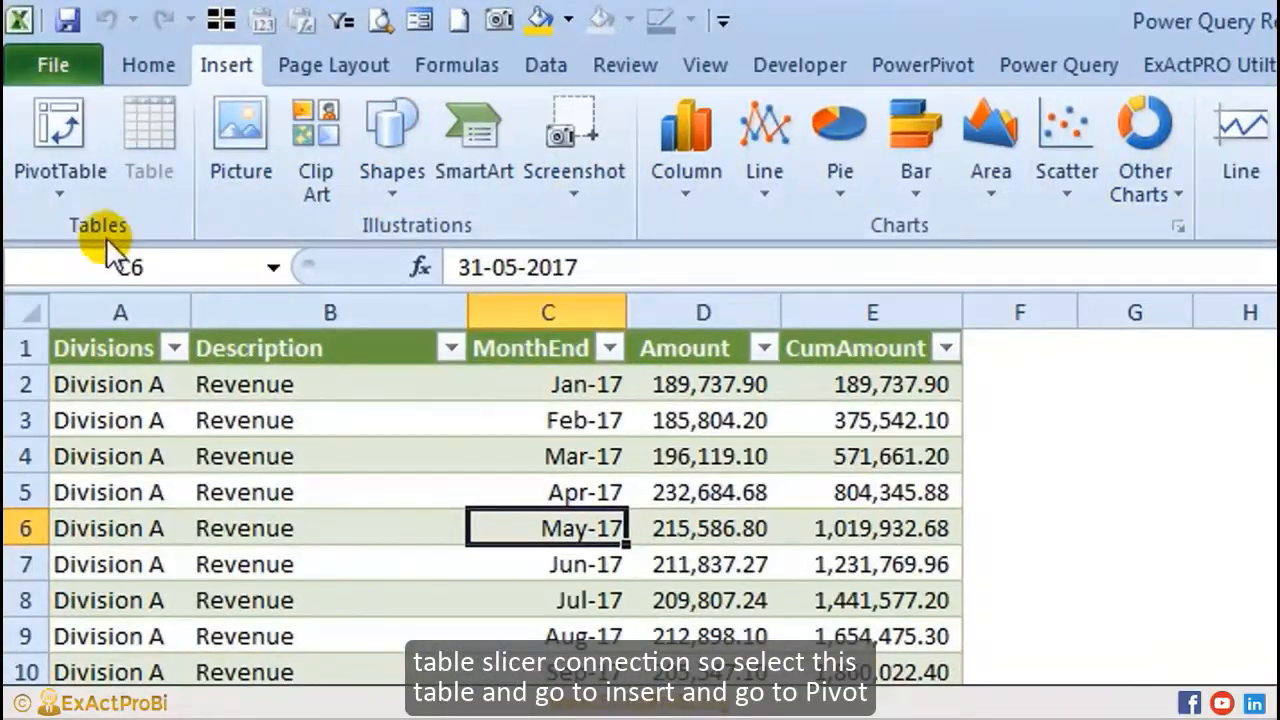
left_click(60, 192)
left_click(80, 271)
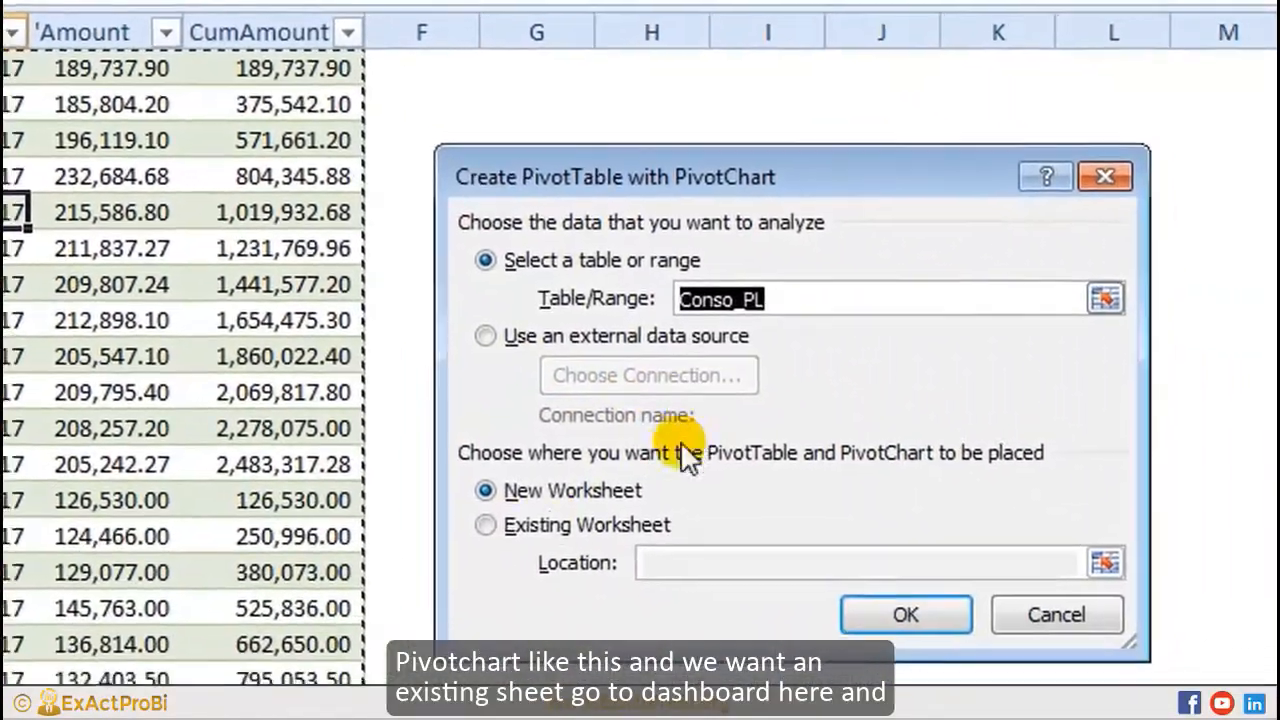
Step: Place the new PivotTable and PivotChart on the existing DashBoard sheet at cell V6
left_click(485, 524)
left_click(1105, 562)
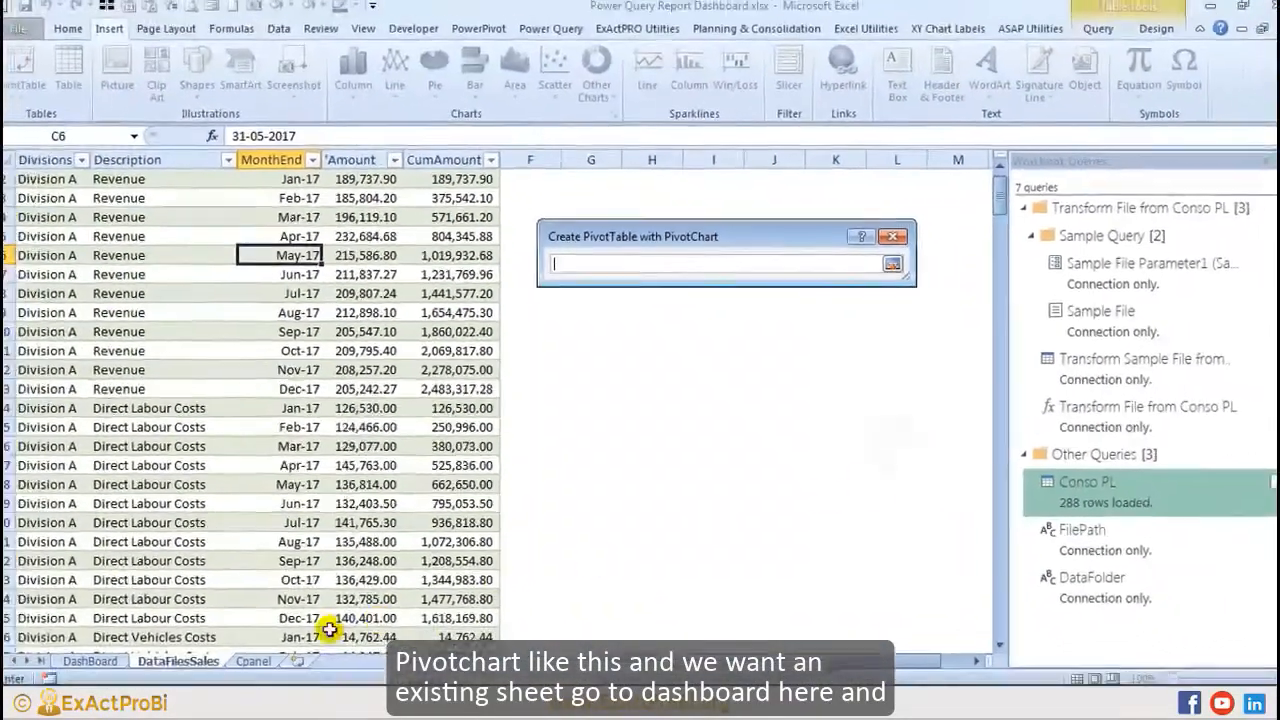
left_click(90, 661)
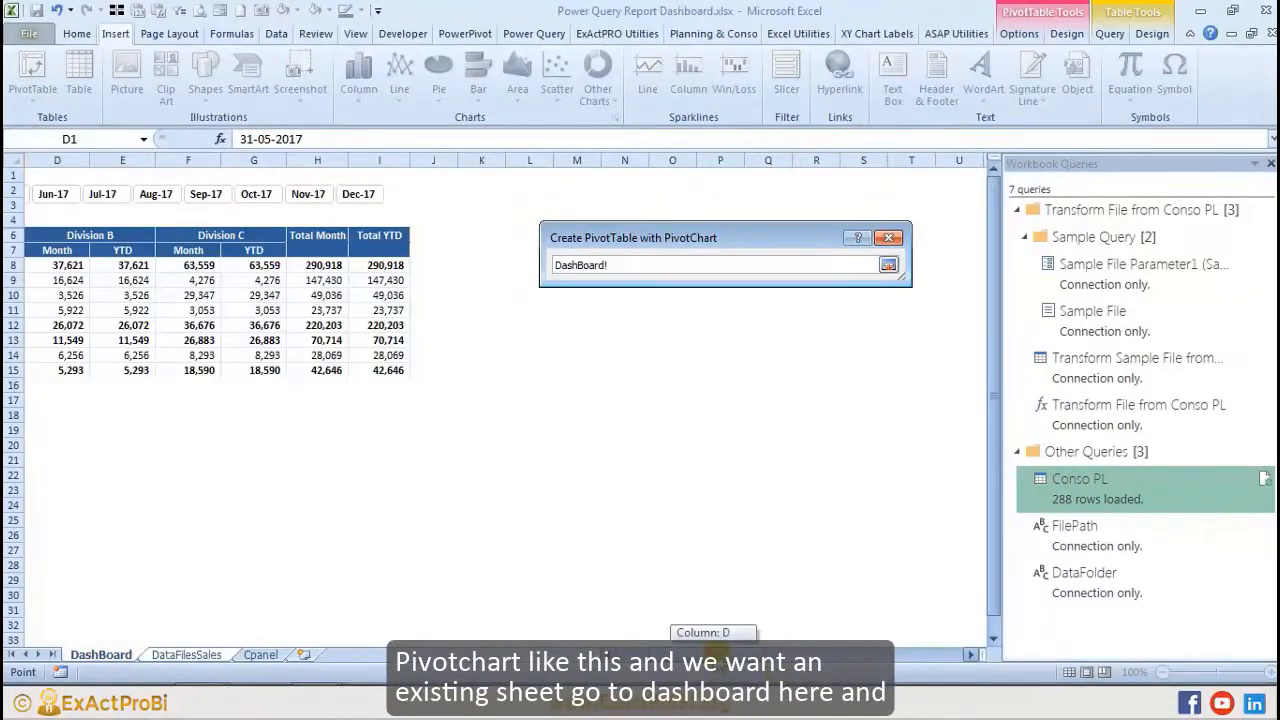
left_click_drag(713, 654, 721, 654)
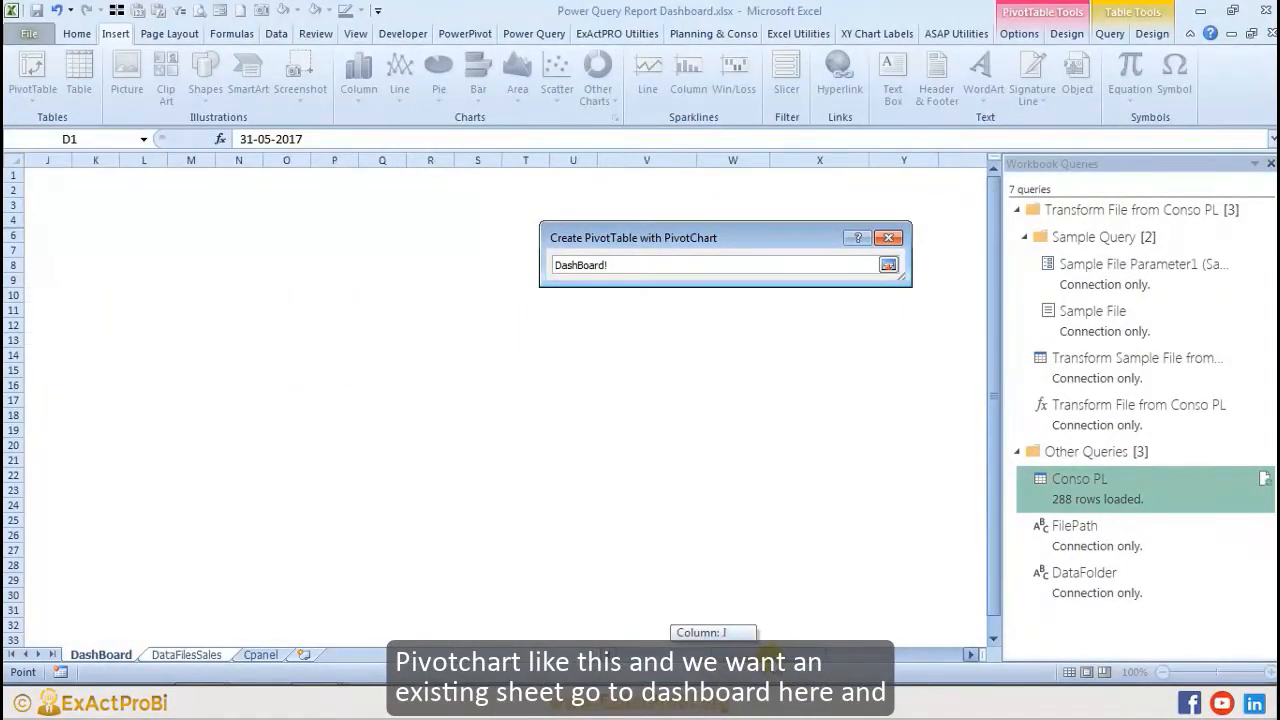
left_click(1270, 166)
left_click_drag(769, 240, 1112, 244)
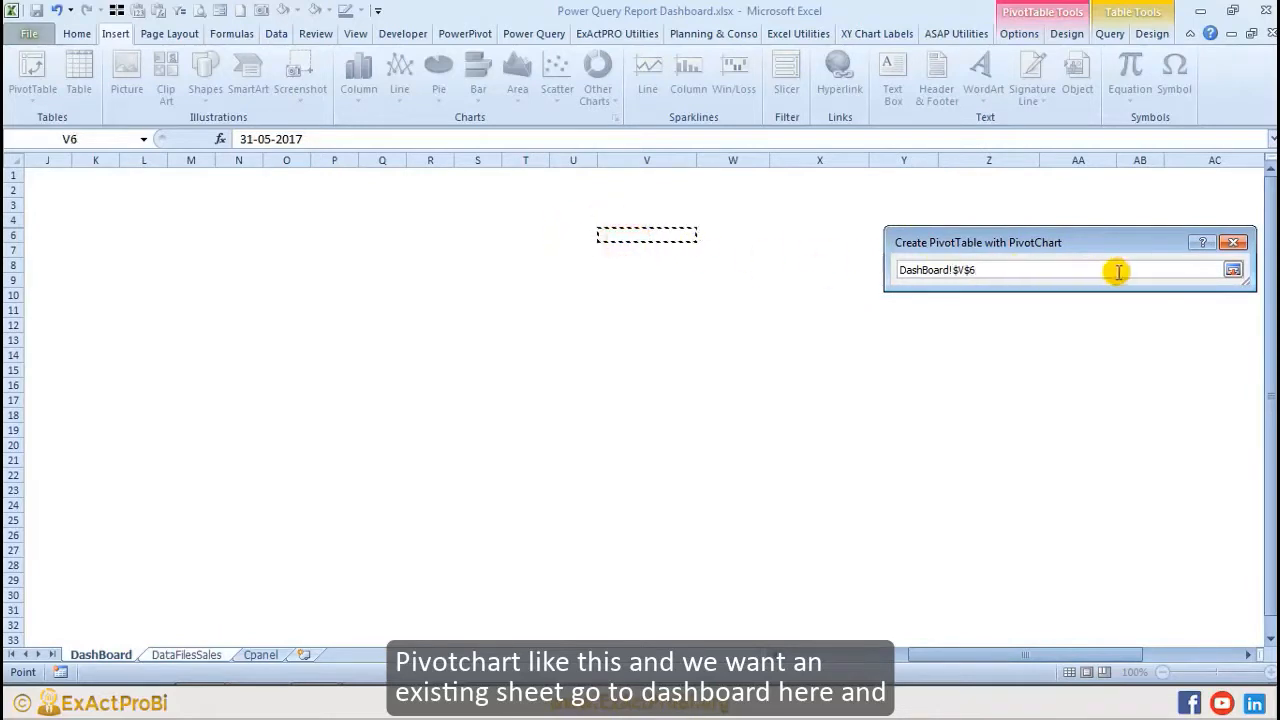
left_click(1233, 269)
left_click(1124, 472)
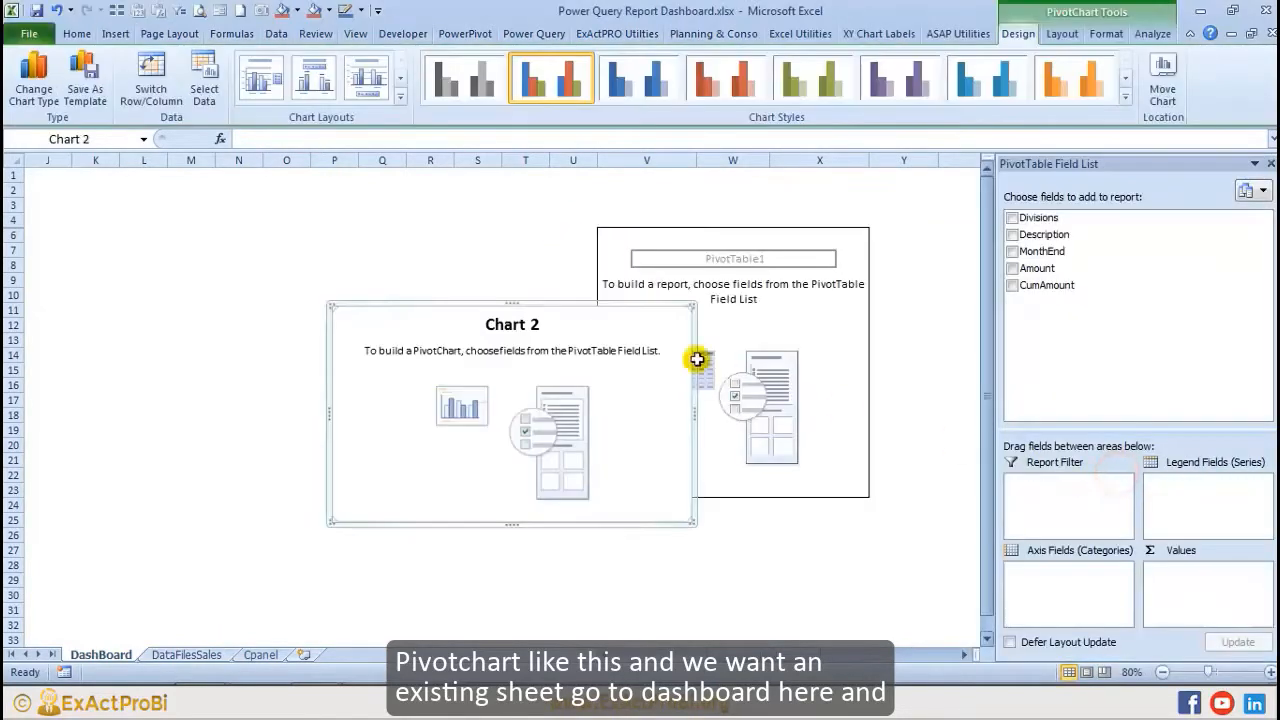
Step: Move the empty PivotChart beside the main pivot table, starting around row 7, and change its type to the standard Doughnut
left_click_drag(546, 310, 295, 241)
mouse_move(820, 655)
left_mouse_down()
mouse_move(795, 655)
mouse_move(806, 655)
left_mouse_up()
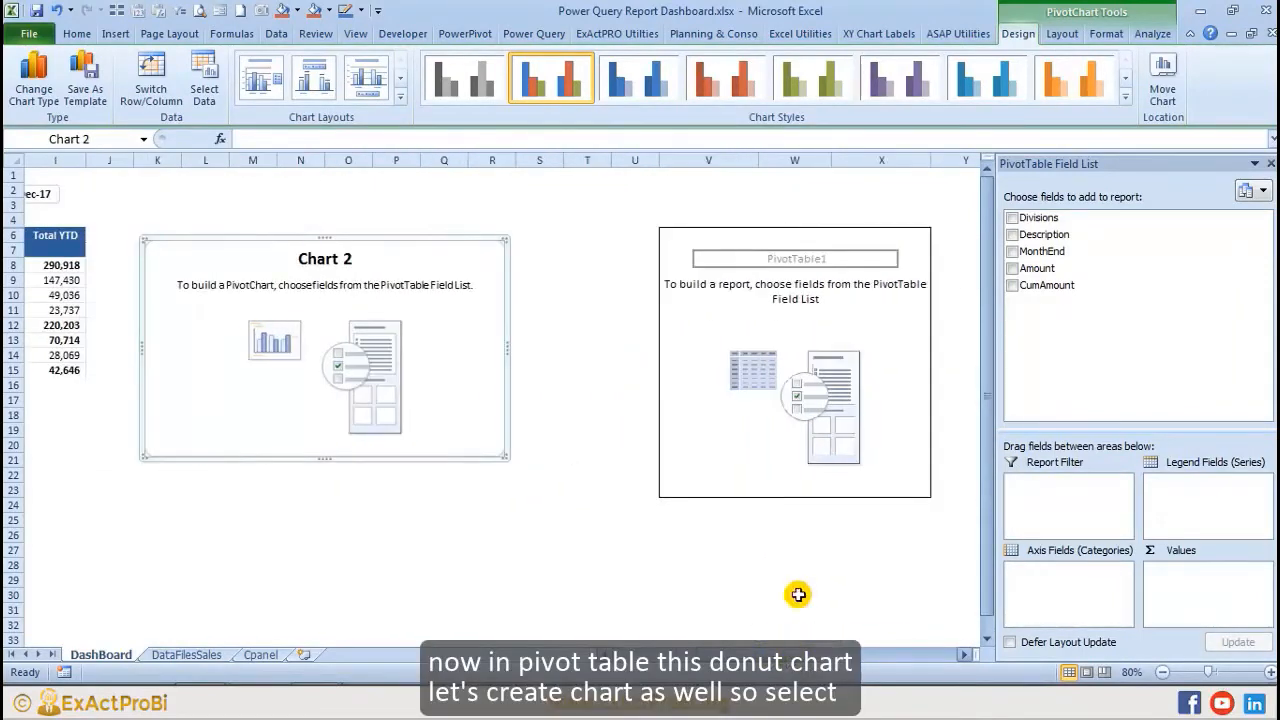
left_click(728, 326)
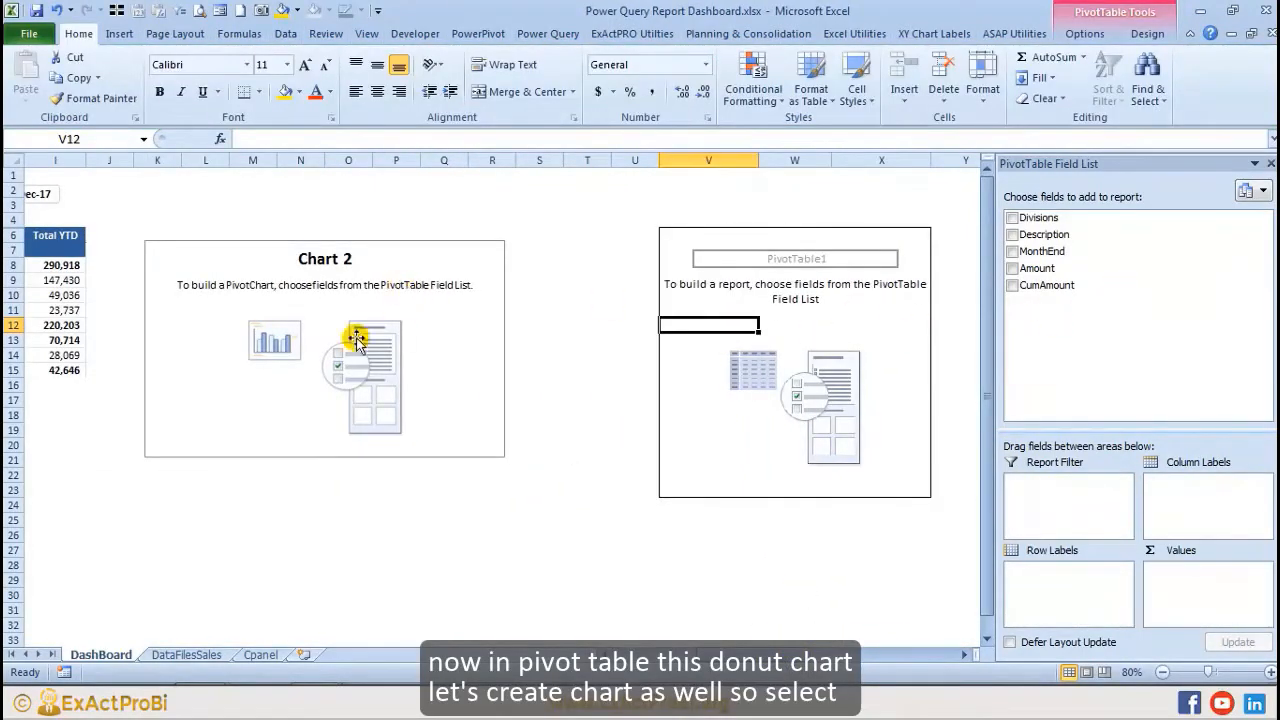
left_click(348, 293)
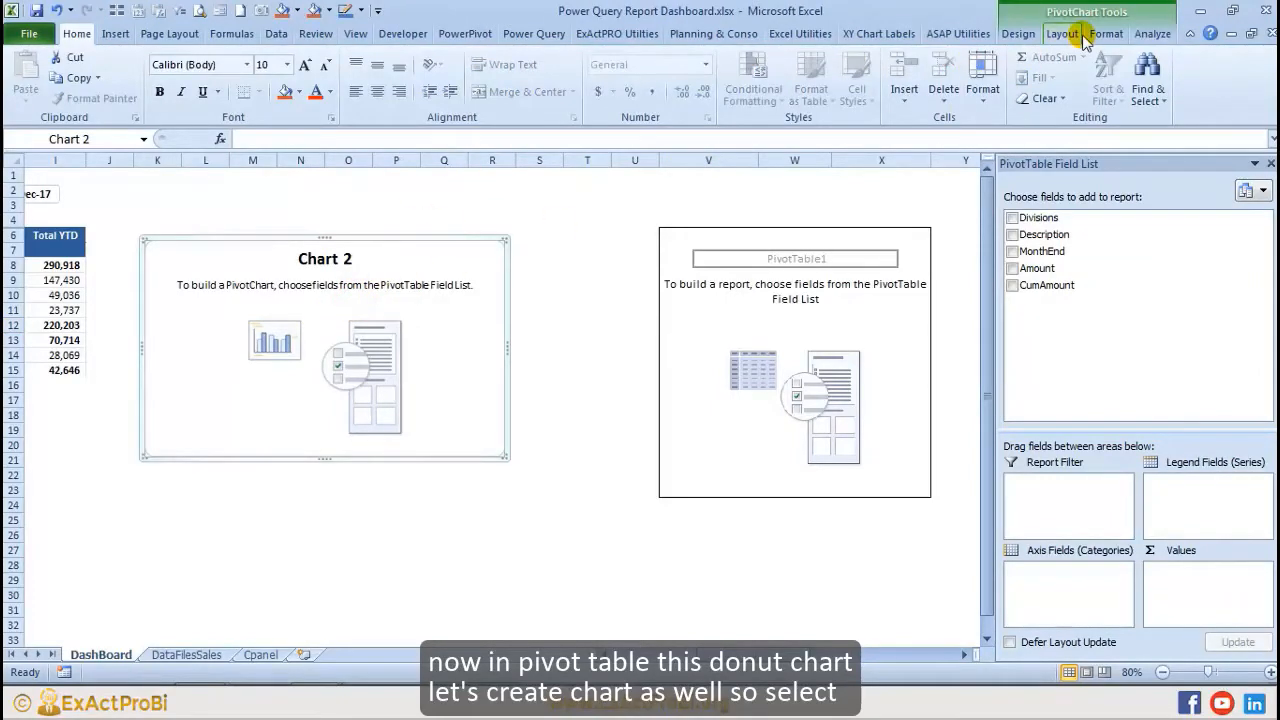
left_click(1076, 34)
left_click(1018, 34)
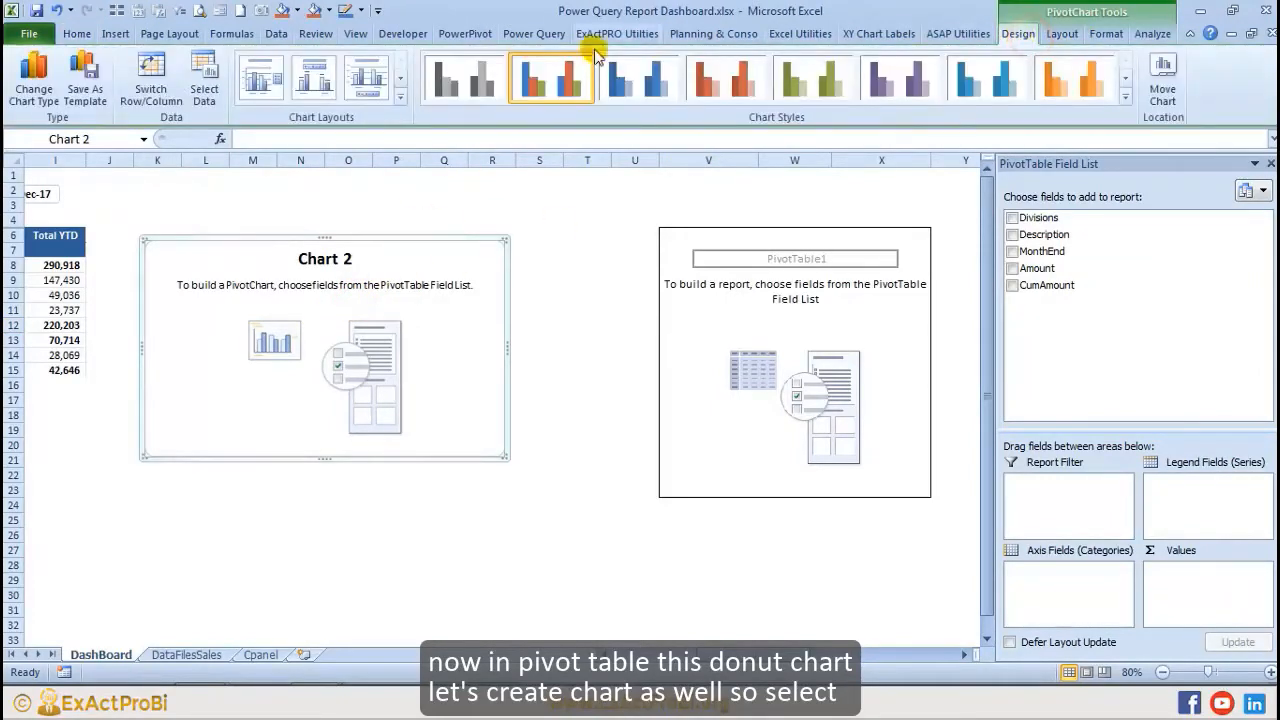
left_click(38, 101)
scroll(520, 390, "down", 10)
left_click(390, 503)
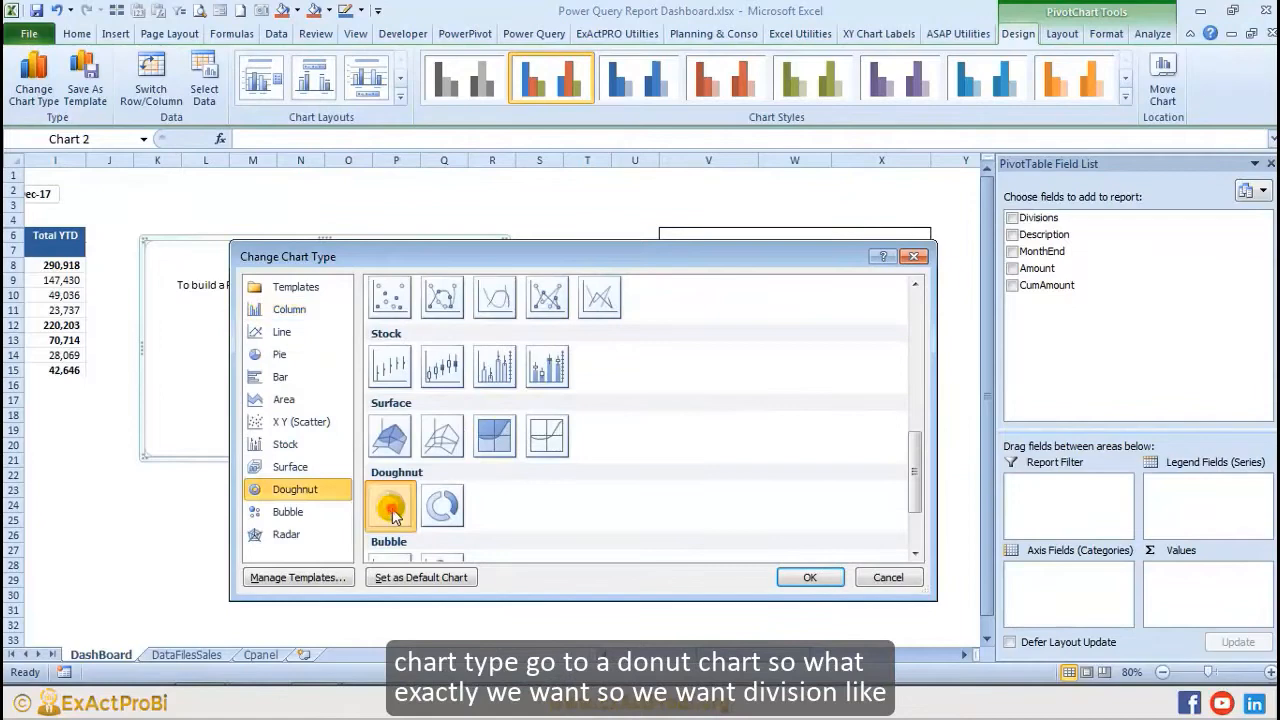
left_click(808, 578)
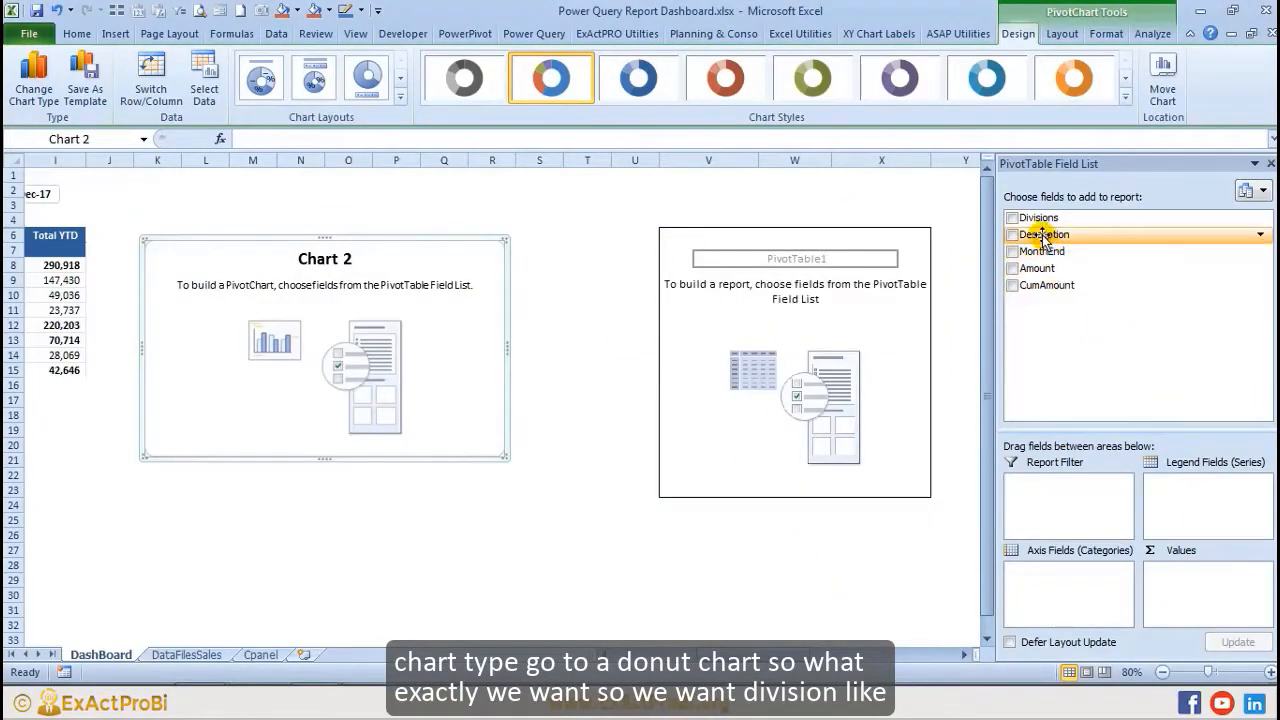
Step: Add Divisions as the PivotChart's axis categories and Description as its legend series
left_click_drag(1036, 220, 1052, 574)
left_click_drag(1046, 240, 1178, 510)
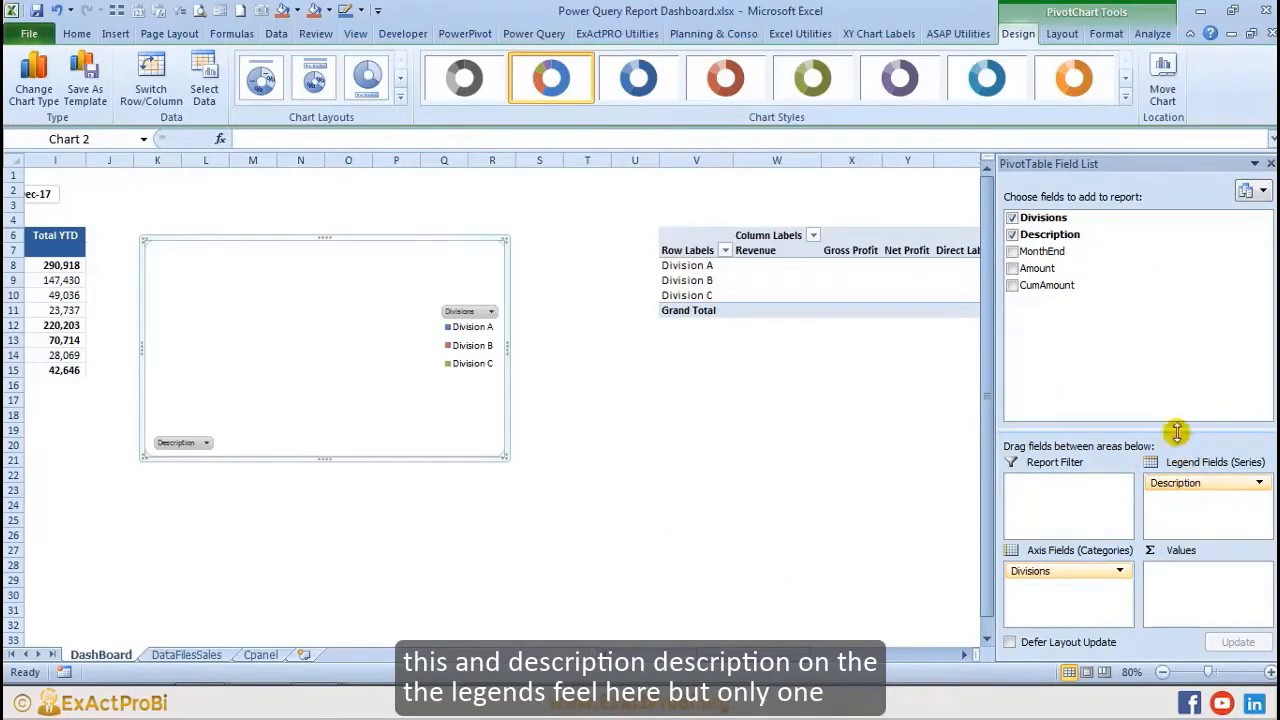
Step: Filter the chart's Description field to Revenue only and add CumAmount as its summed values
left_click(1260, 486)
left_click(1206, 509)
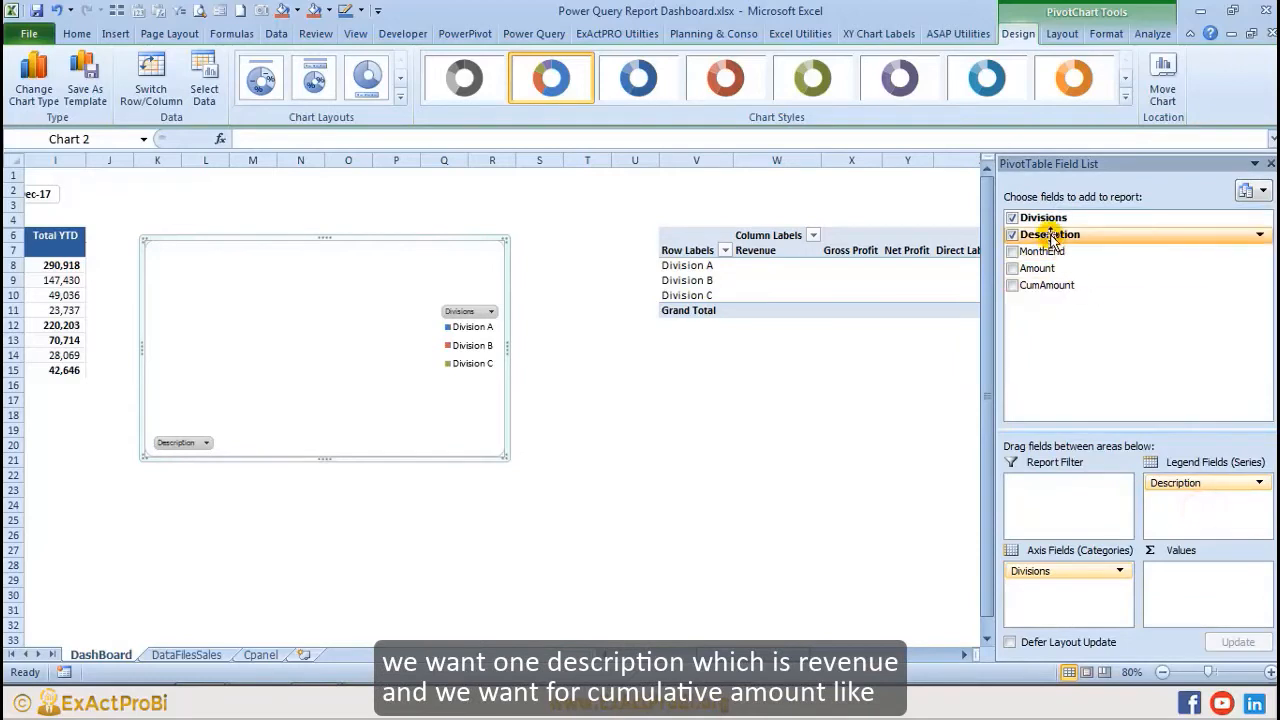
left_click(1259, 236)
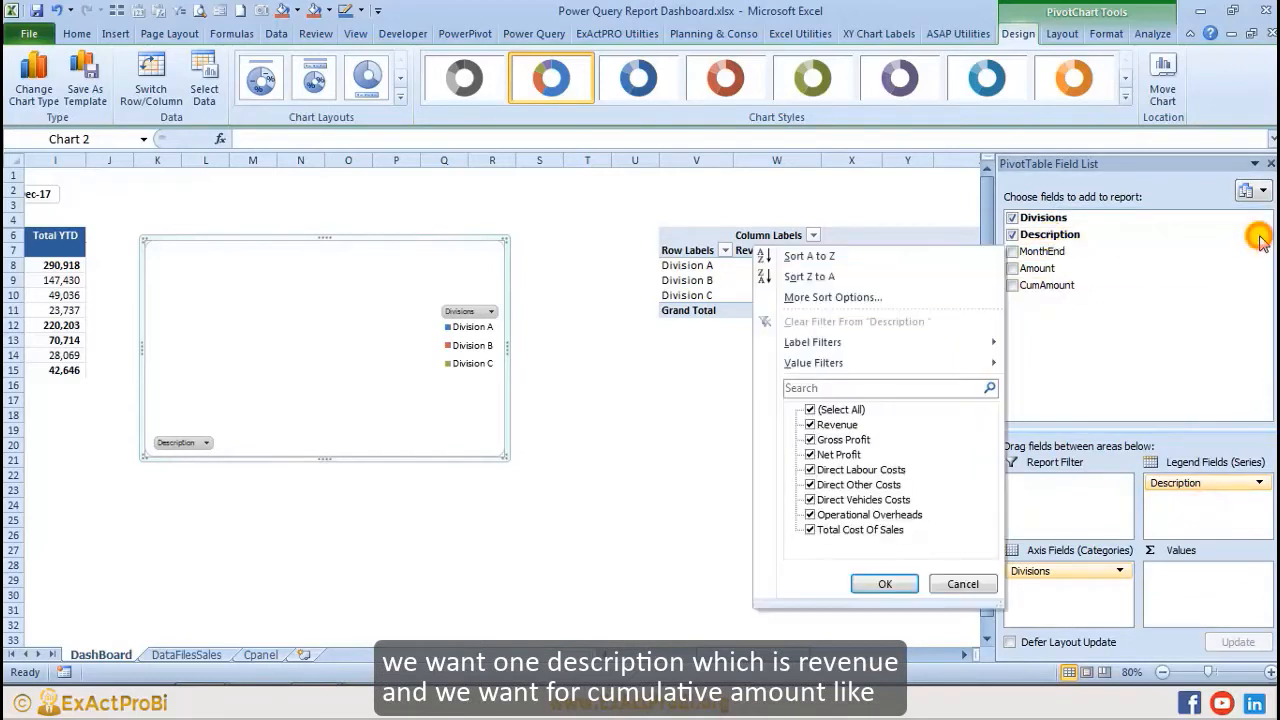
left_click(809, 410)
left_click(811, 425)
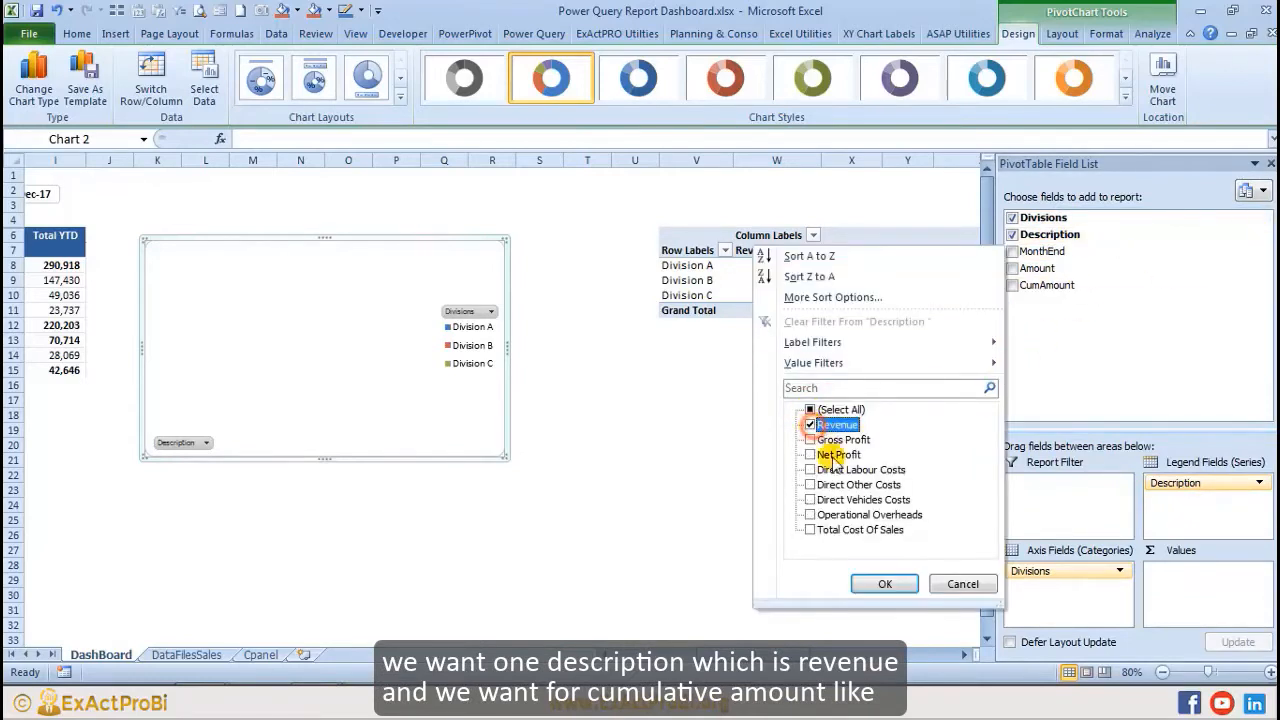
left_click(885, 584)
left_click_drag(1031, 290, 1184, 592)
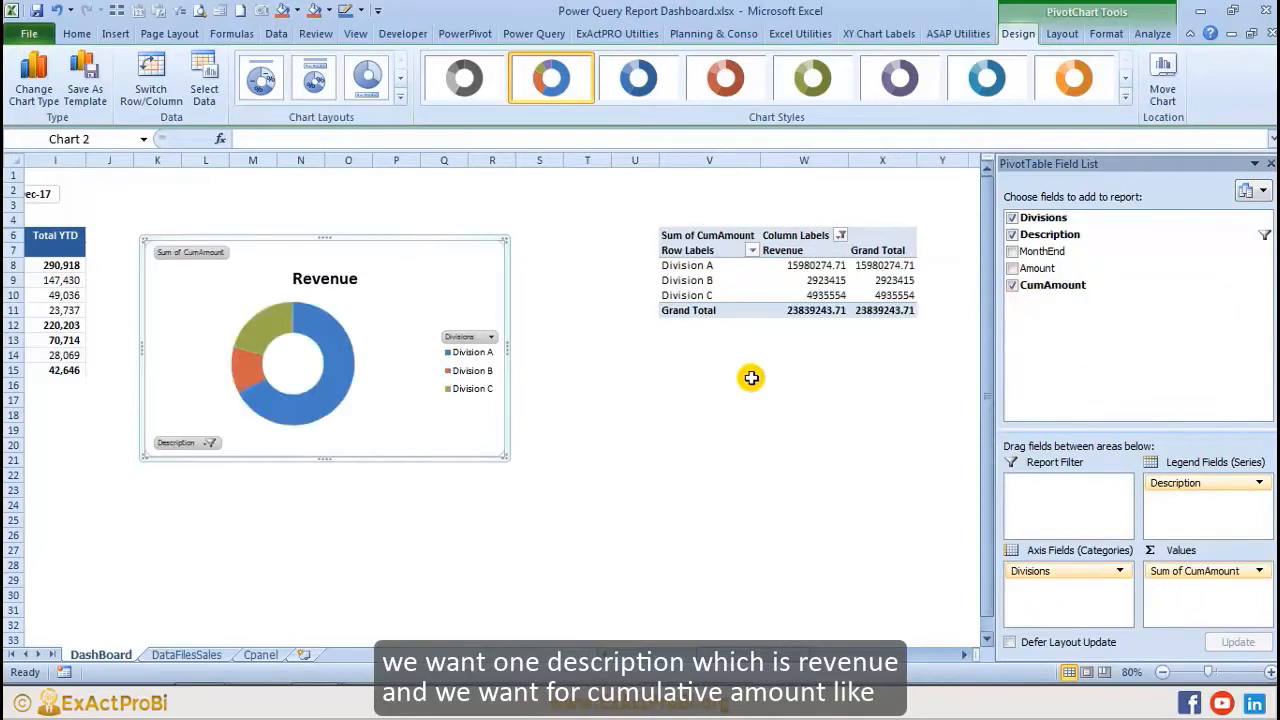
Step: Remove both the row and column grand totals from the chart's PivotTable at V6
right_click(884, 250)
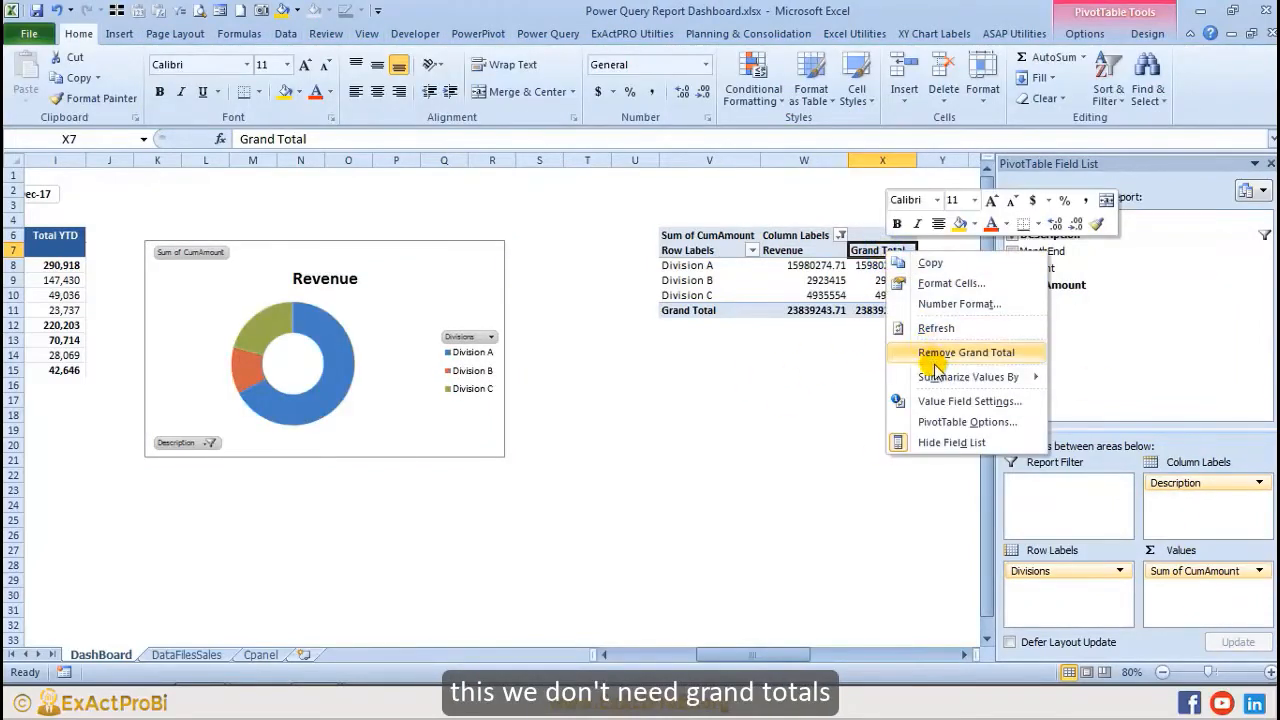
left_click(931, 352)
right_click(808, 311)
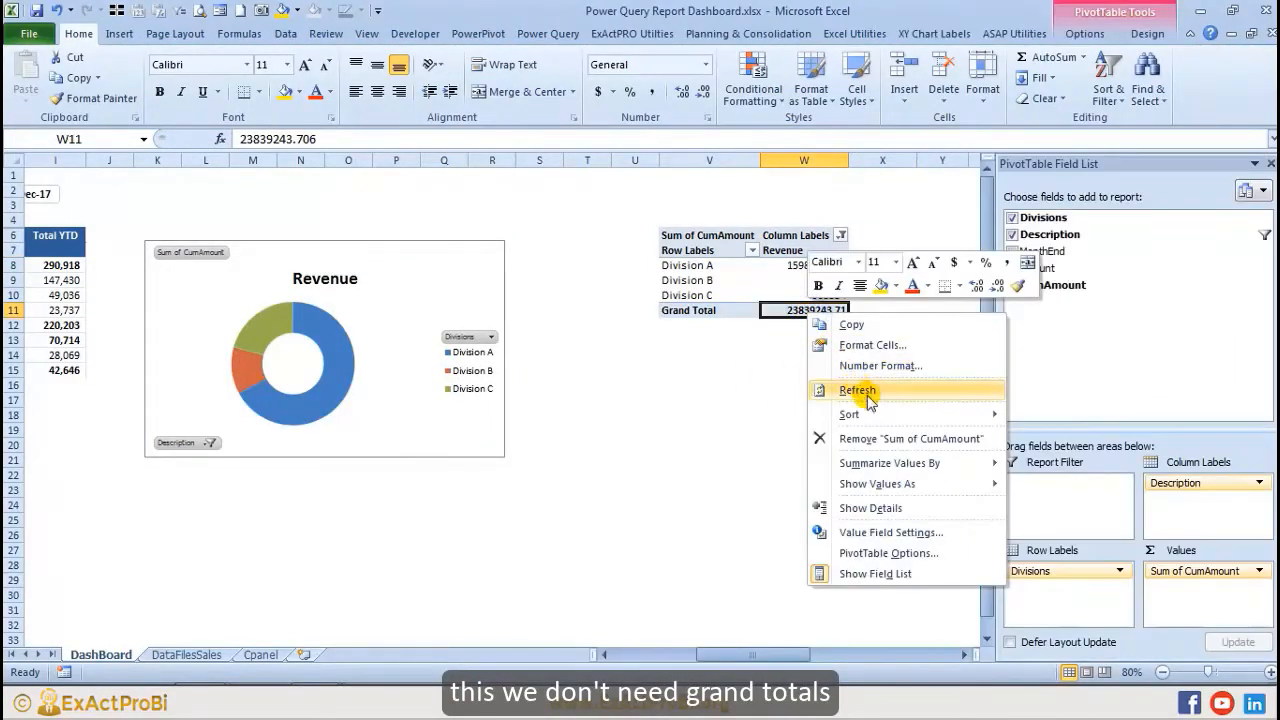
right_click(690, 310)
left_click(750, 412)
left_click(724, 383)
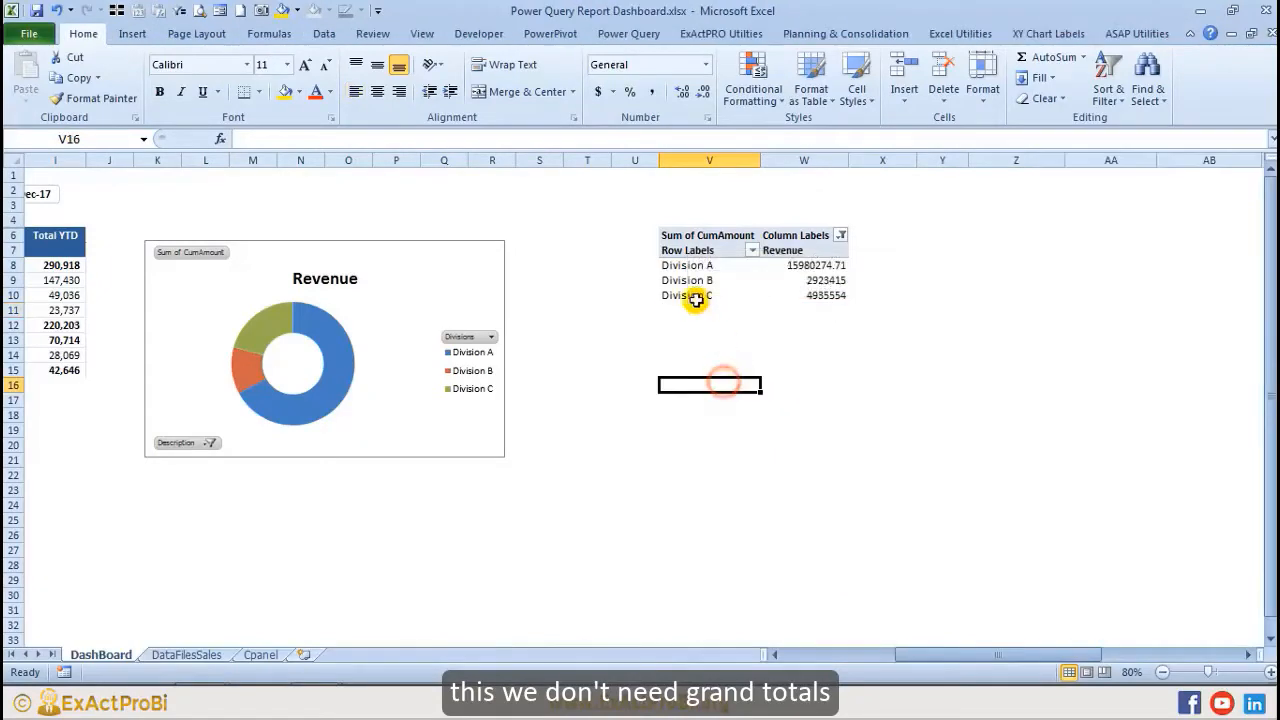
left_click(820, 280)
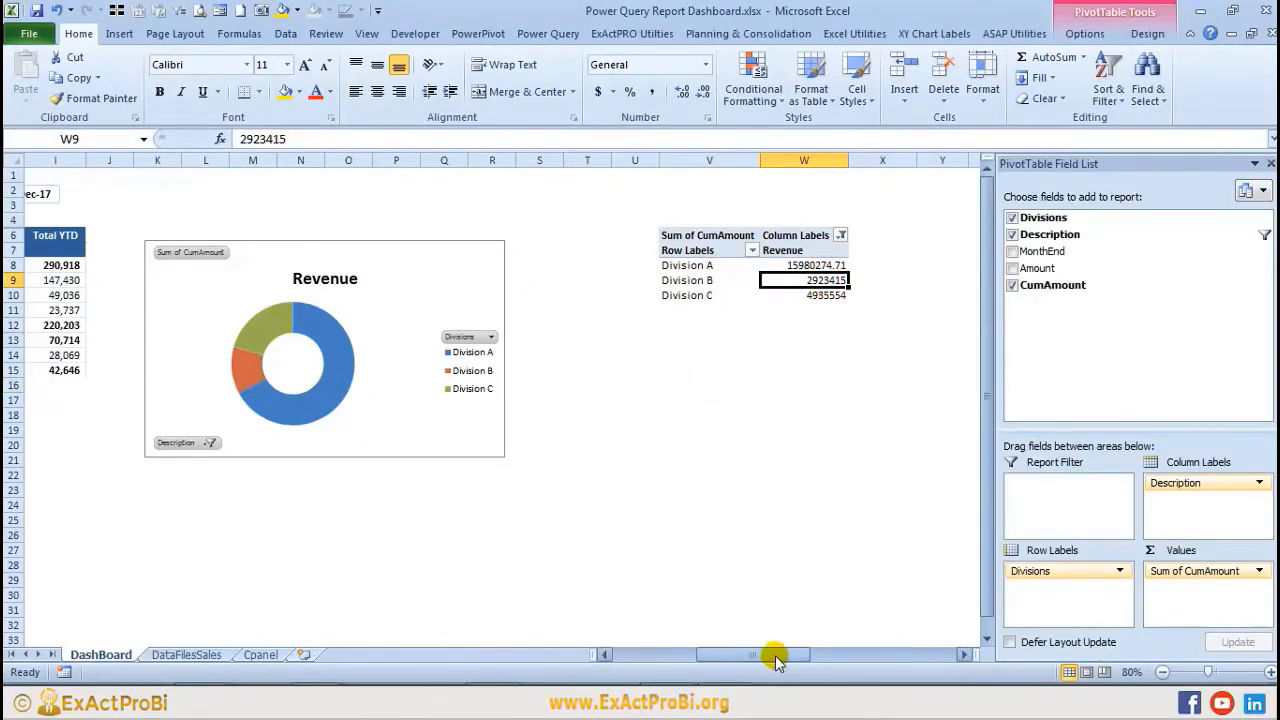
Step: Delete the legend from the Revenue doughnut chart and hide all its field buttons
mouse_move(776, 660)
left_mouse_down()
mouse_move(740, 660)
mouse_move(752, 660)
left_mouse_up()
left_click(666, 381)
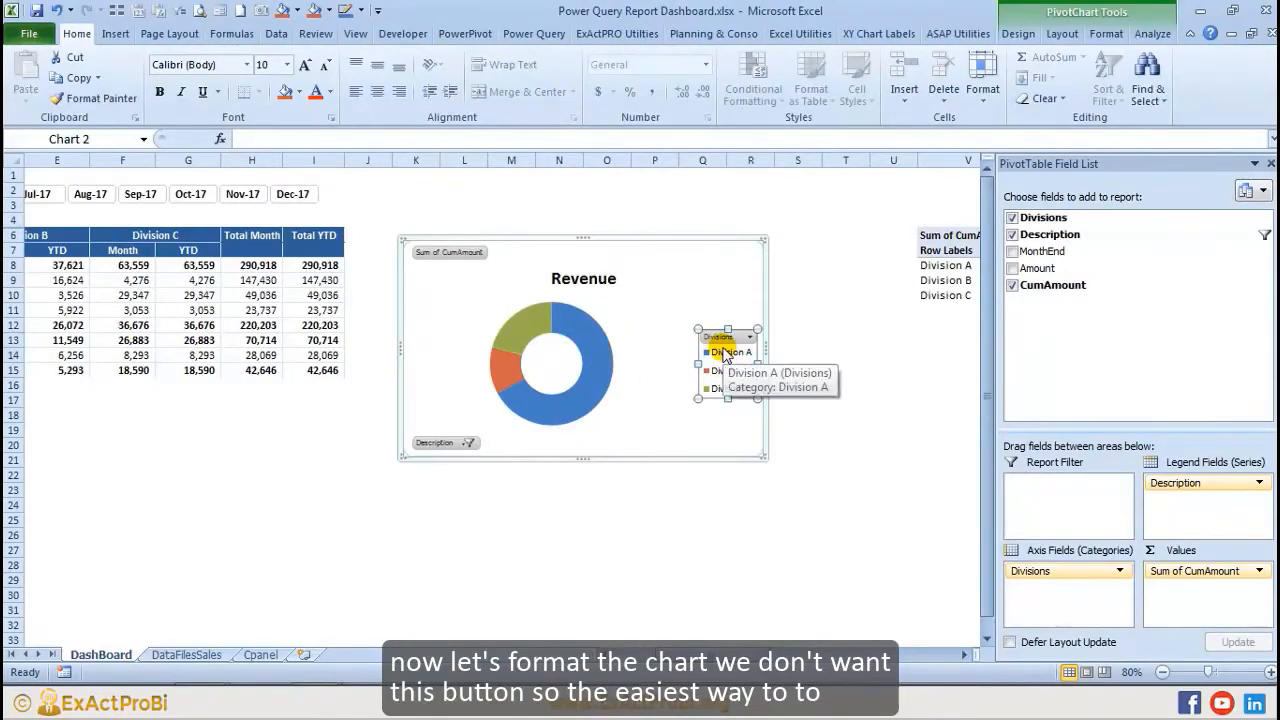
key("Delete")
left_click(469, 443)
left_click(490, 436)
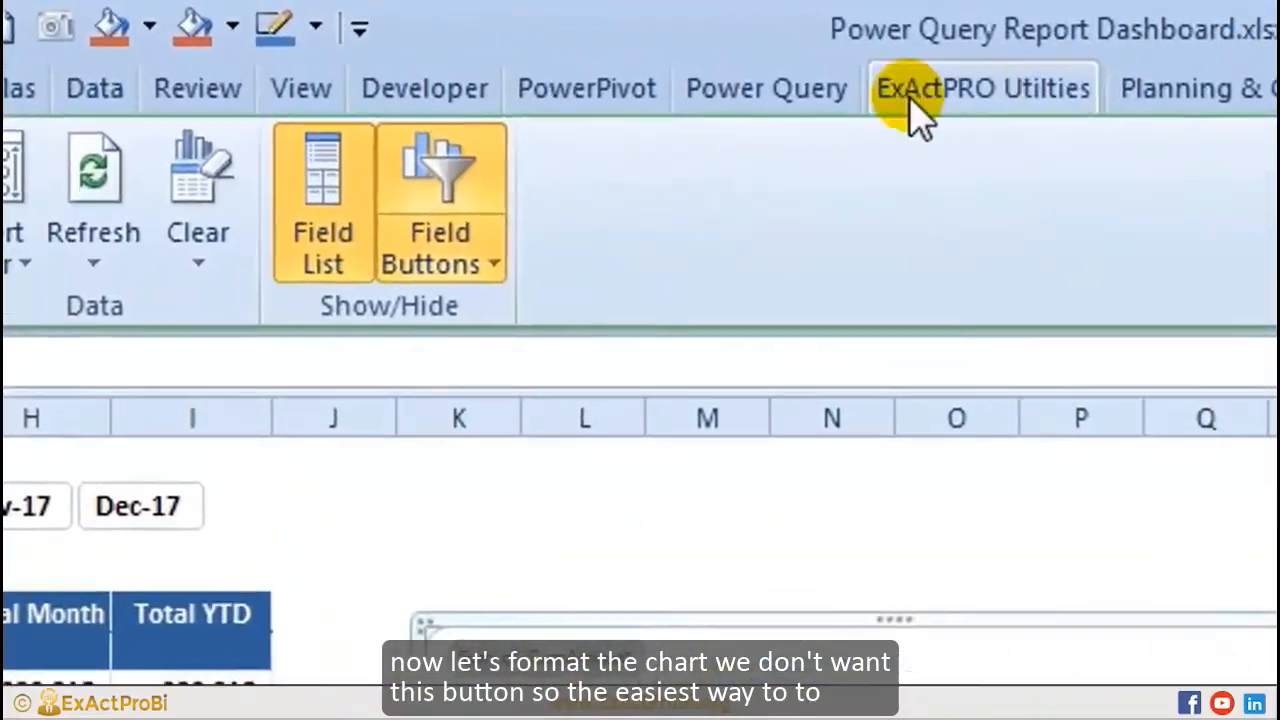
left_click(309, 177)
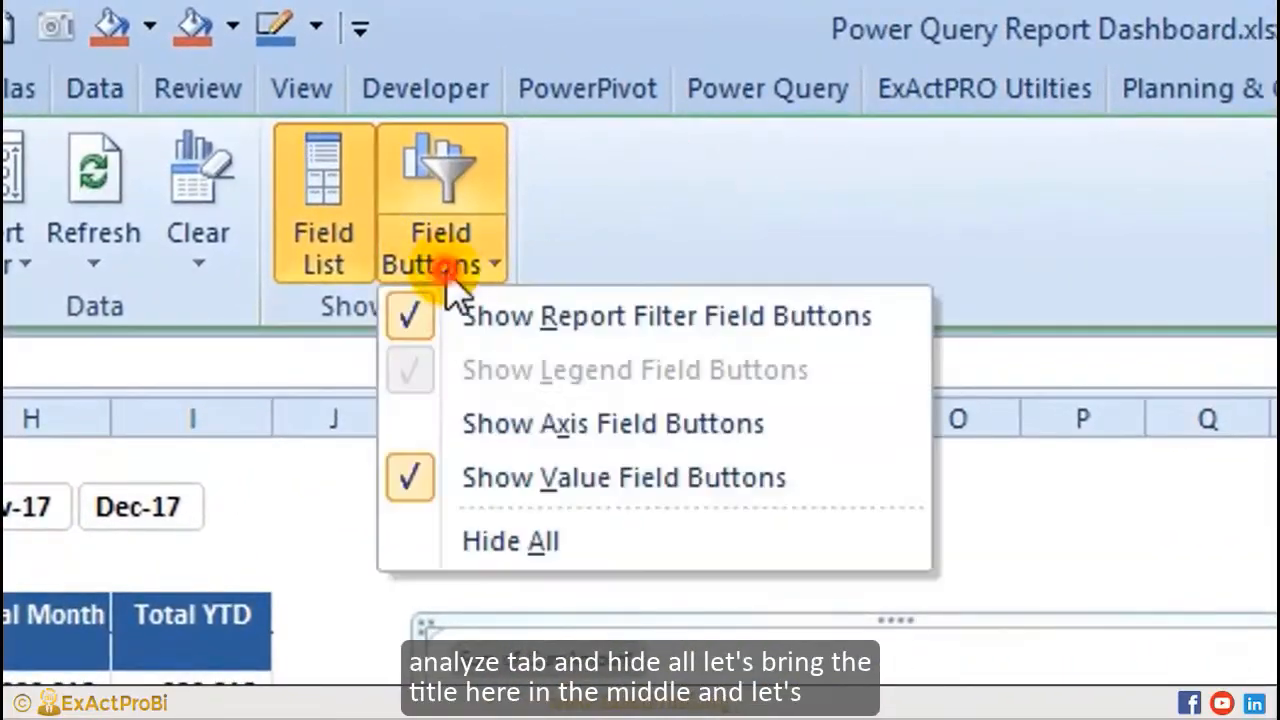
left_click(328, 363)
left_click(740, 439)
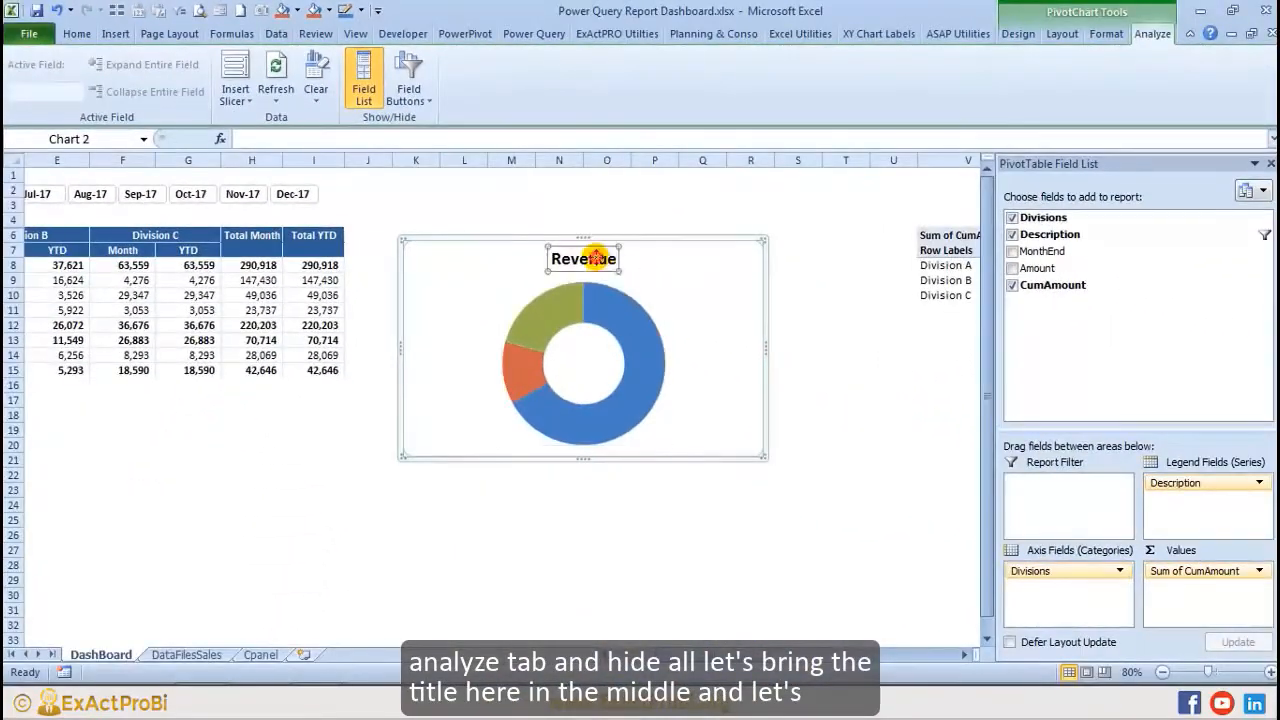
Step: Place the Revenue title inside the doughnut hole and resize the chart frame to a narrower, nearly square shape
left_click_drag(598, 266, 605, 309)
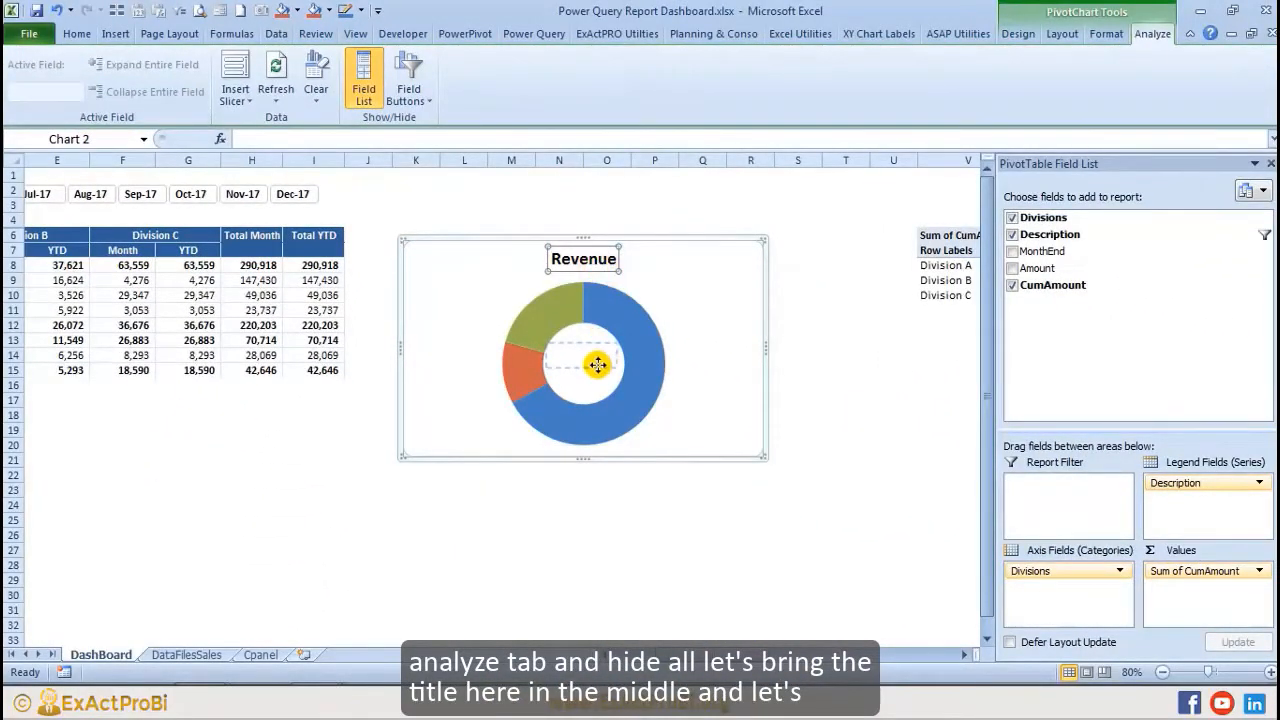
left_click_drag(597, 364, 600, 366)
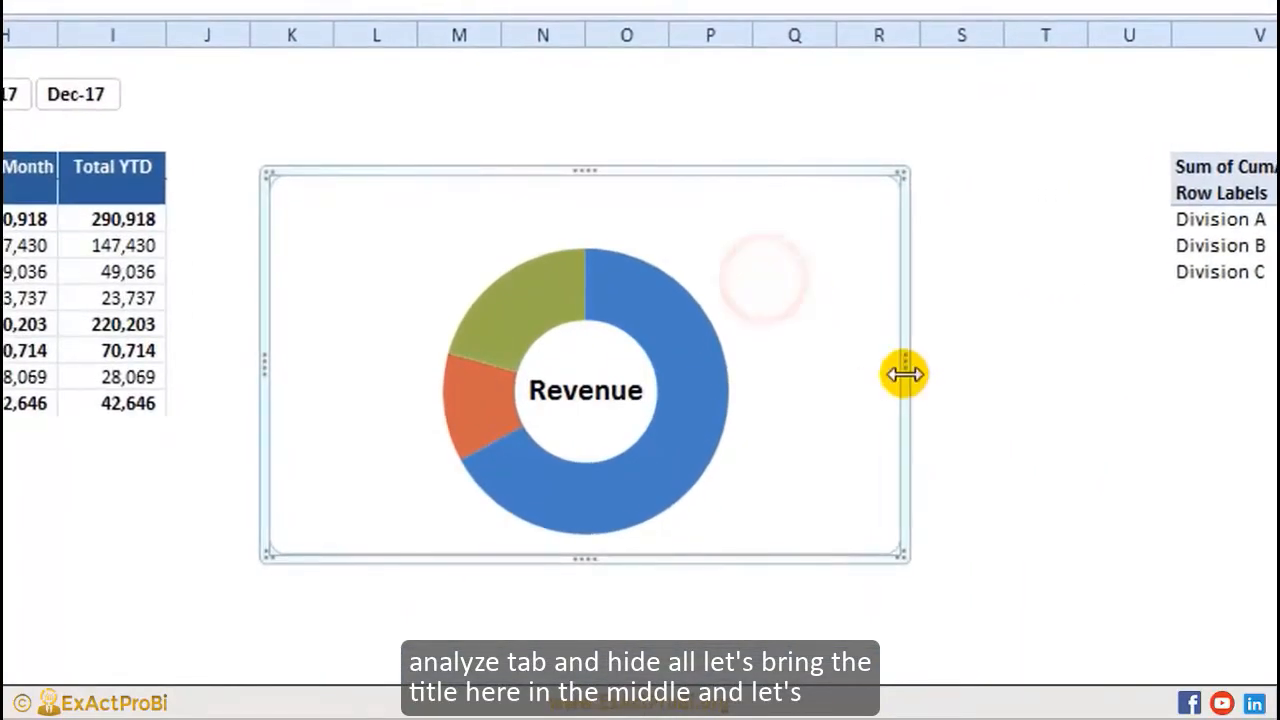
left_click_drag(905, 368, 651, 360)
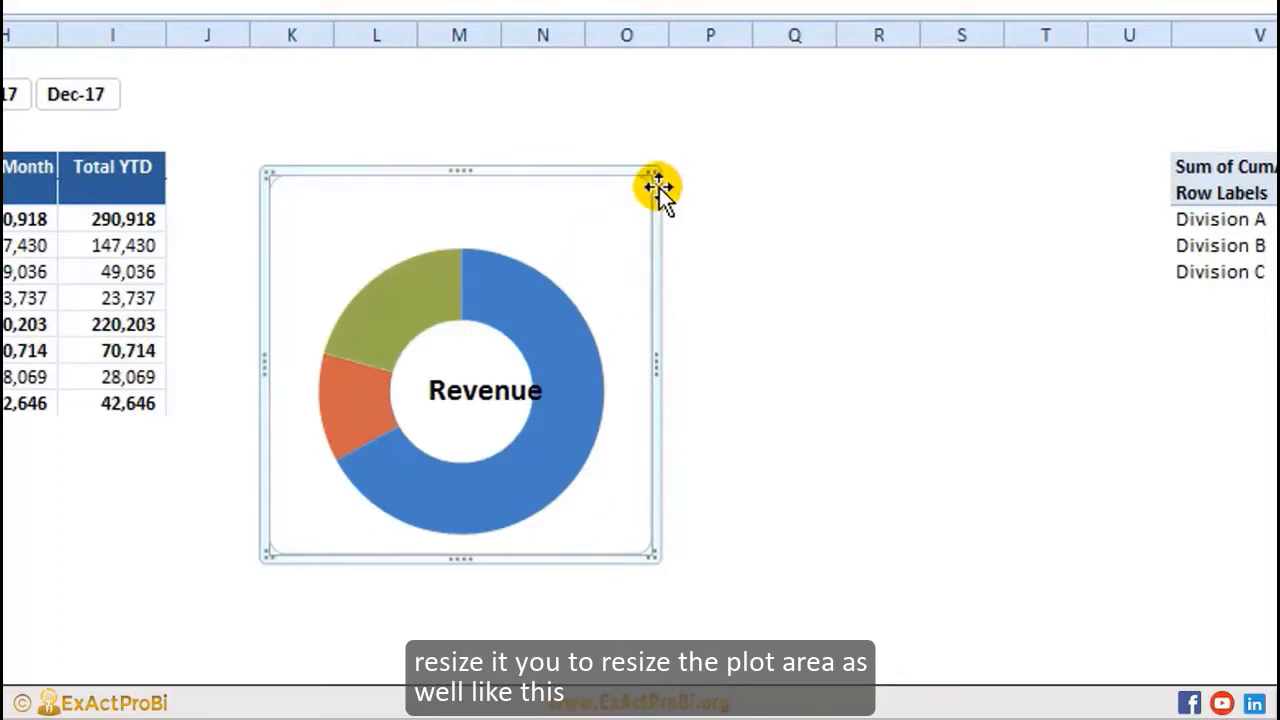
left_click_drag(654, 557, 742, 610)
Step: Enlarge the doughnut's plot area so it nearly fills the chart frame, and shift it toward the frame's left edge
left_click(628, 486)
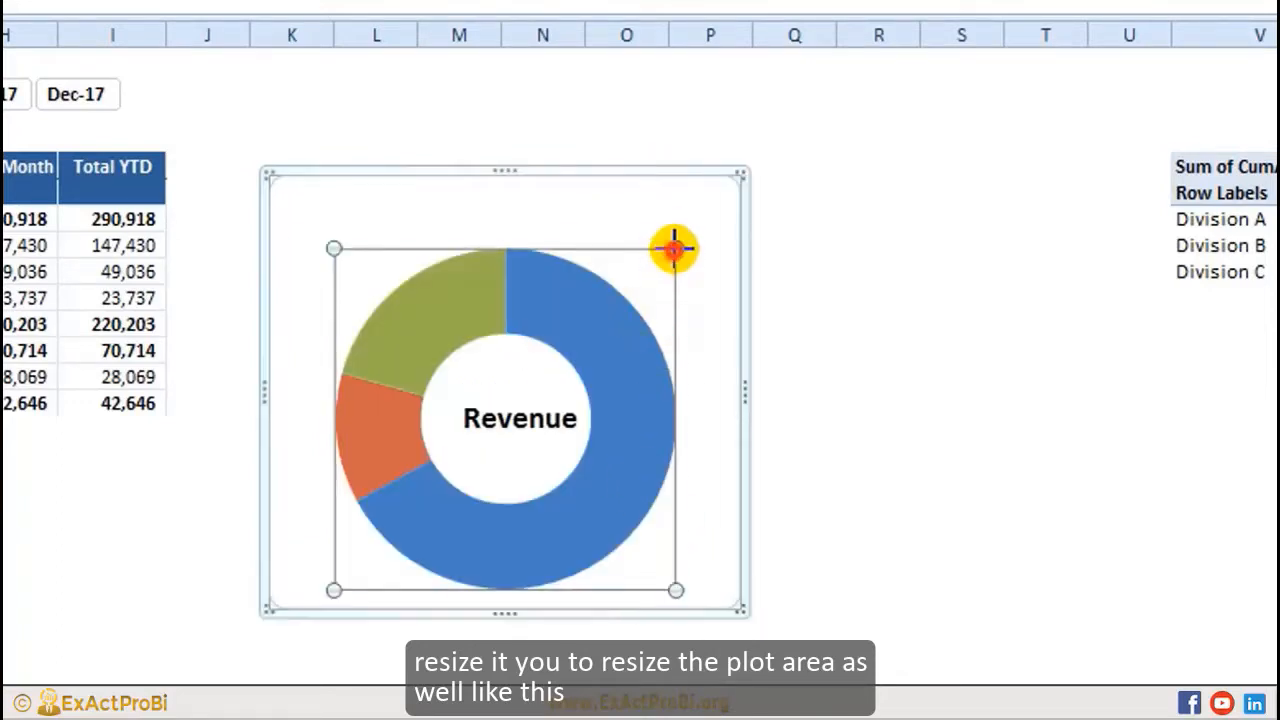
left_click_drag(674, 248, 734, 189)
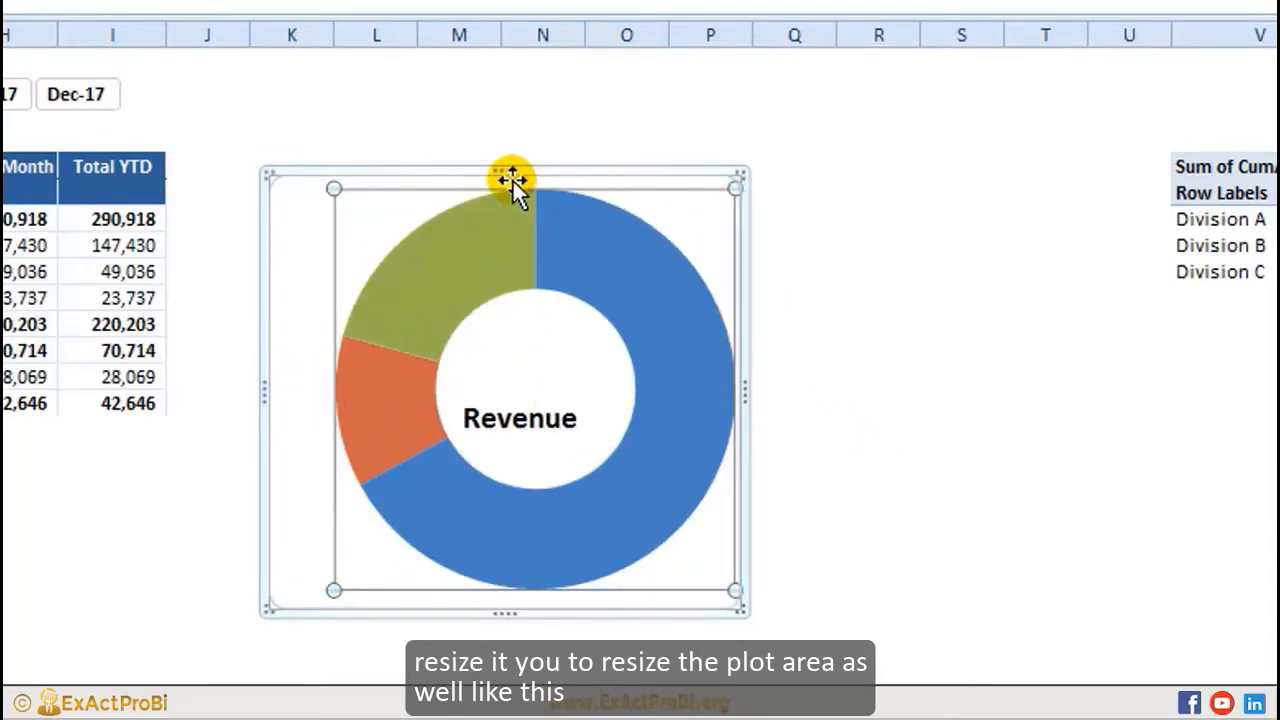
left_click_drag(513, 181, 493, 181)
left_click(474, 194)
left_click(370, 195)
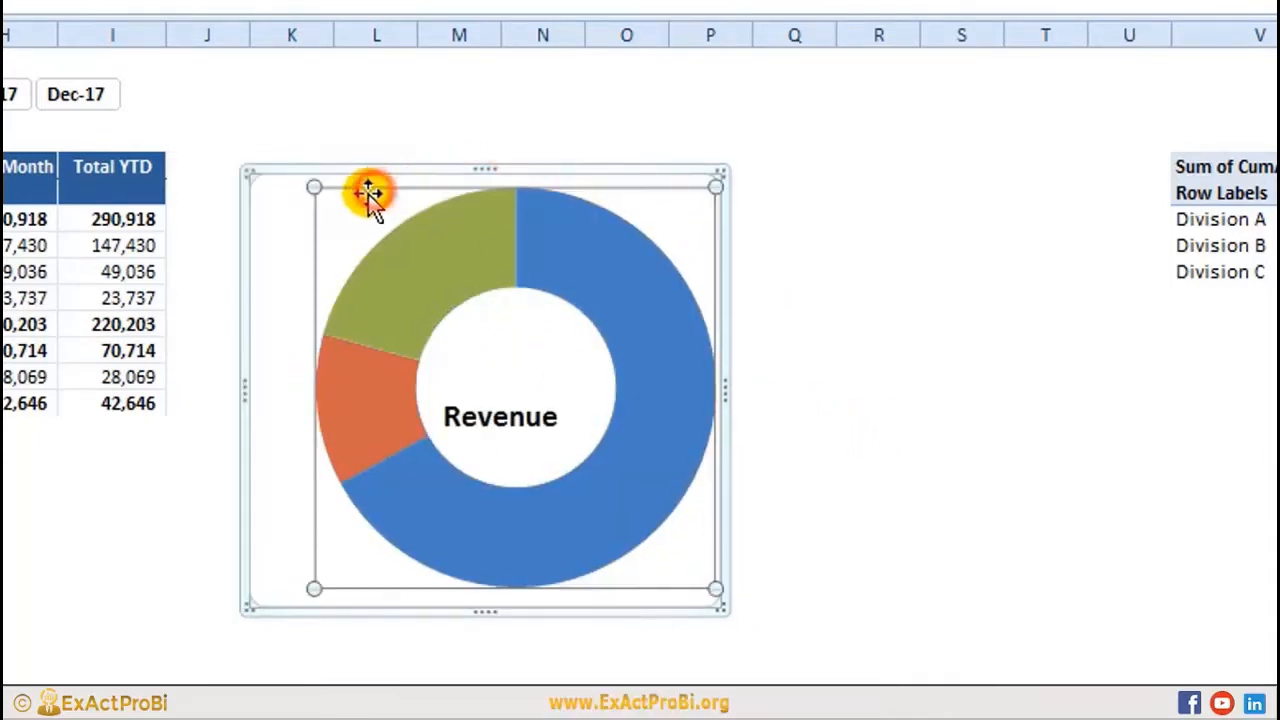
left_click_drag(351, 189, 308, 190)
Step: Recentre the Revenue title in the hole of the enlarged doughnut
left_click(886, 323)
left_click(508, 393)
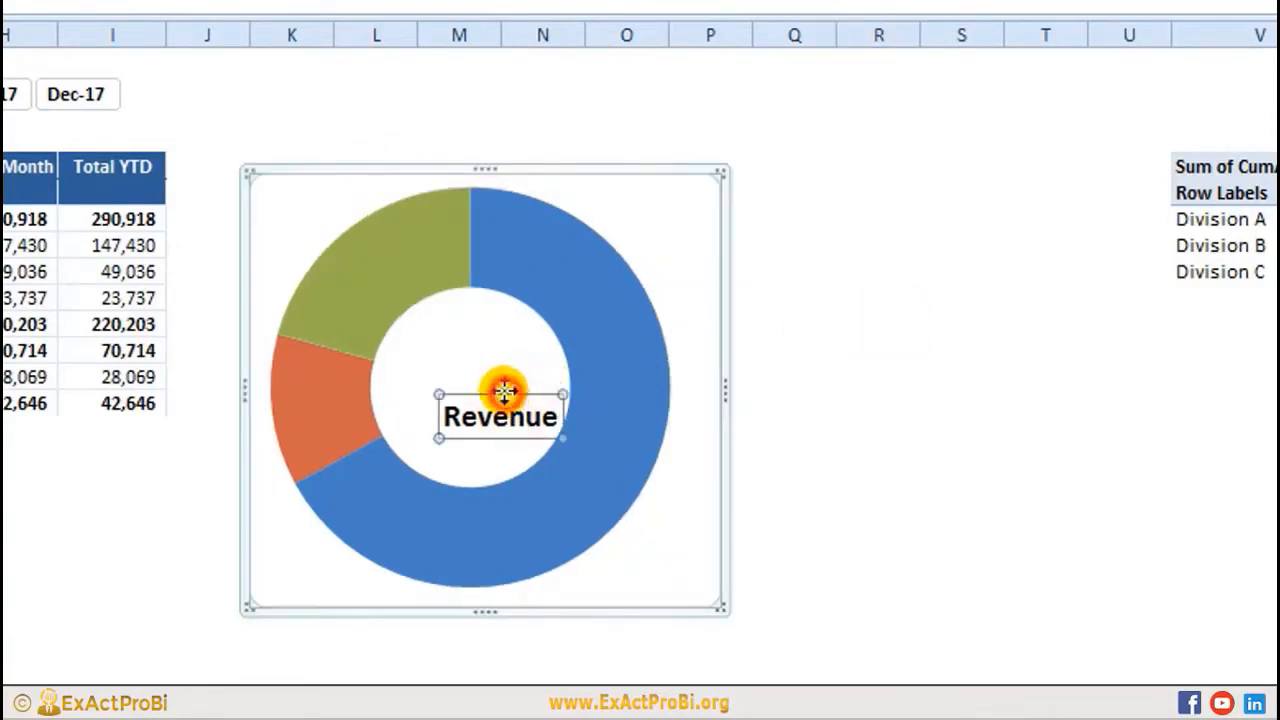
left_click_drag(504, 391, 478, 361)
left_click(960, 349)
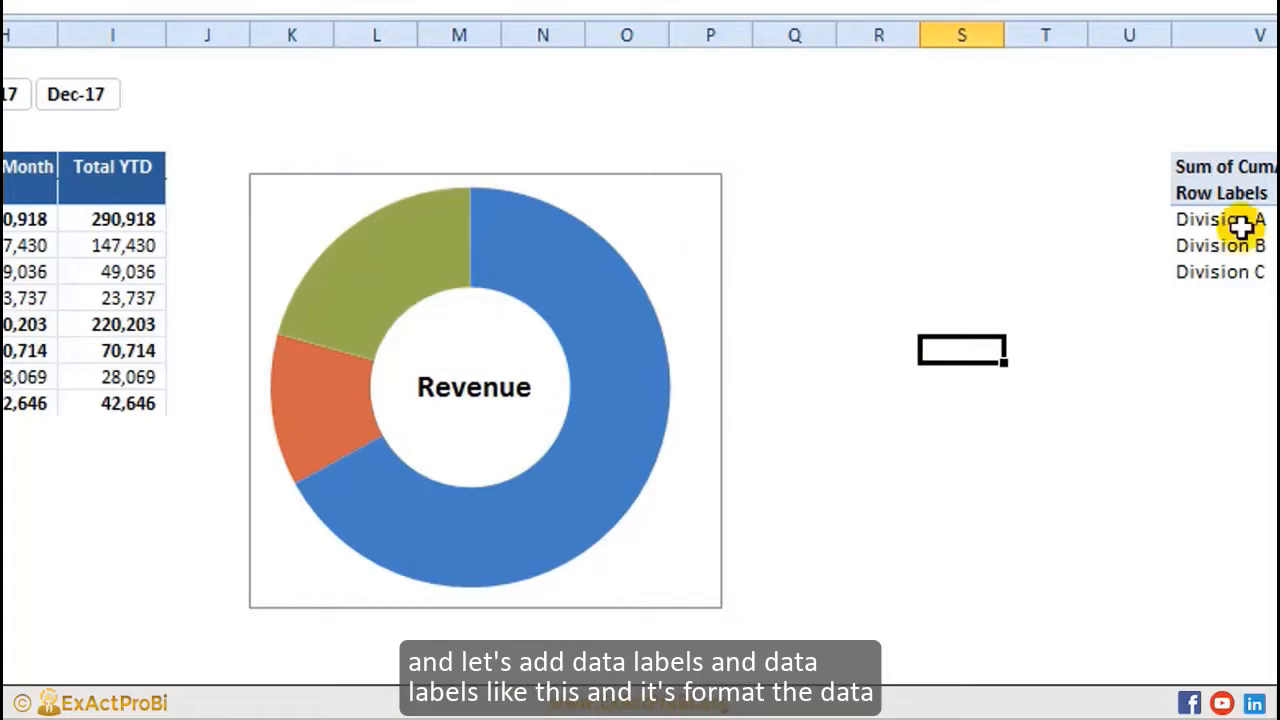
Step: Add data labels to the Revenue doughnut showing category name and percentage instead of value, and nudge the chart slightly up
right_click(543, 266)
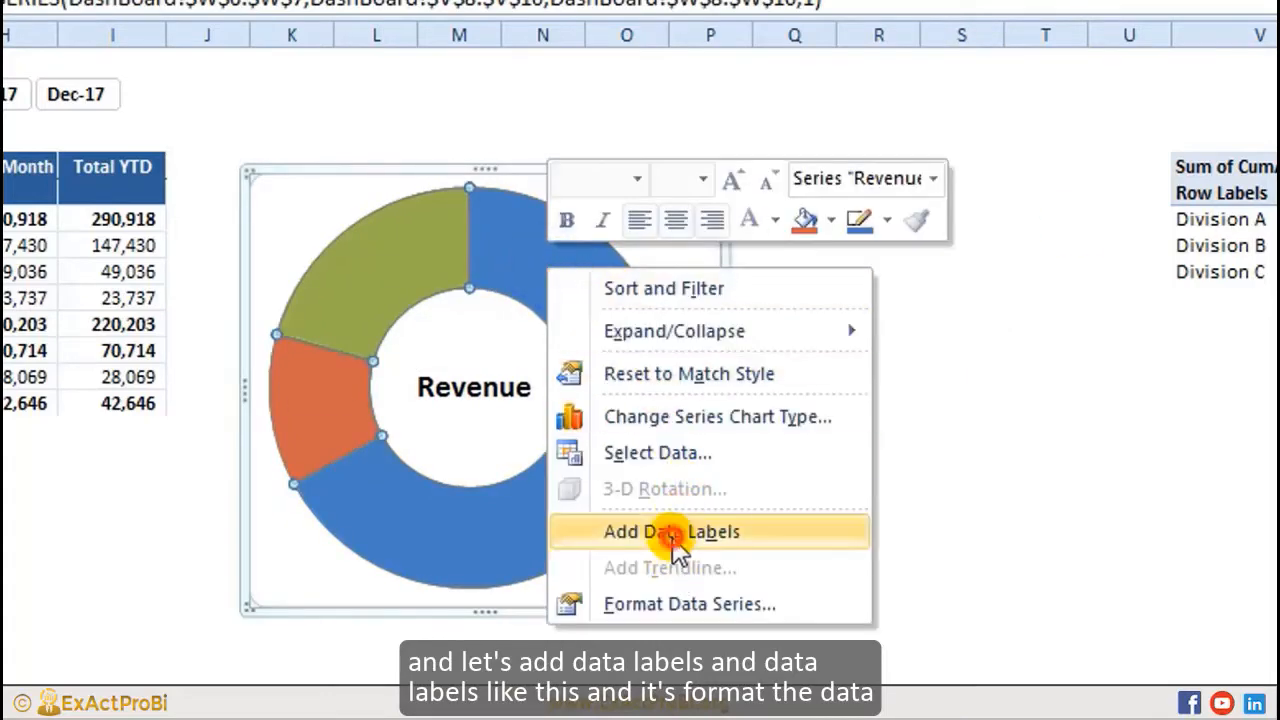
left_click(672, 533)
left_click(600, 462)
right_click(605, 470)
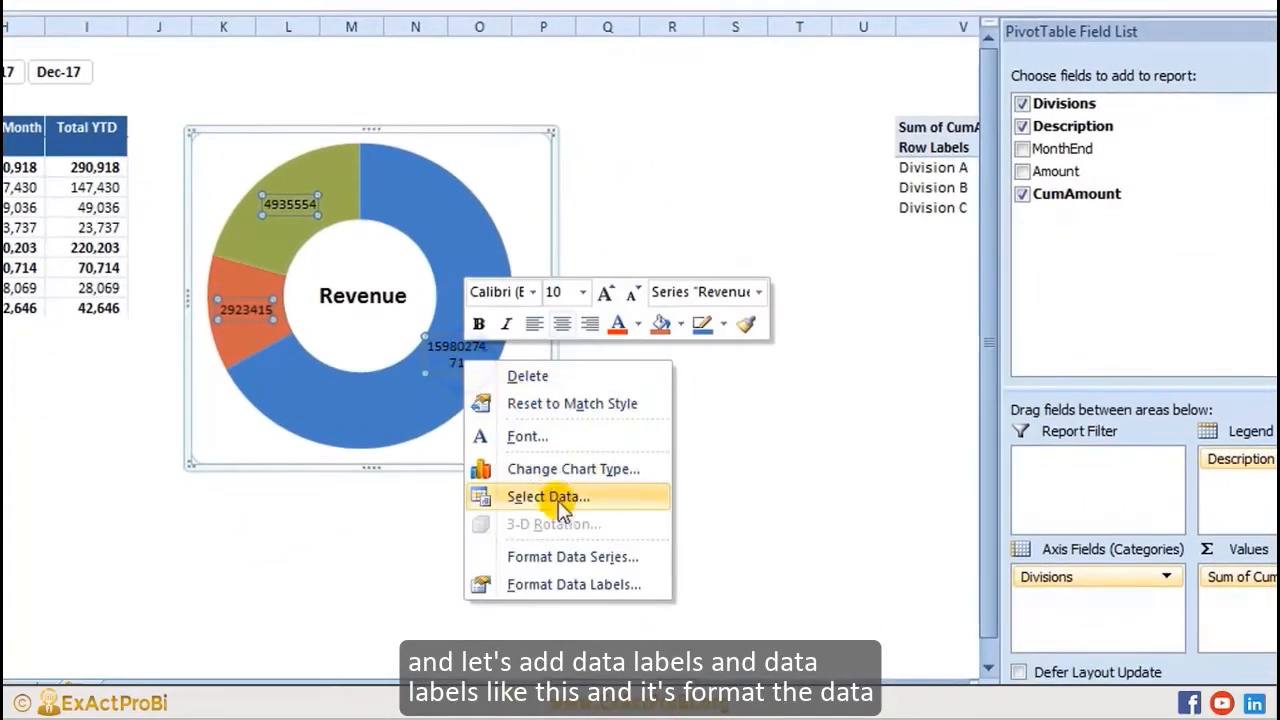
left_click(575, 586)
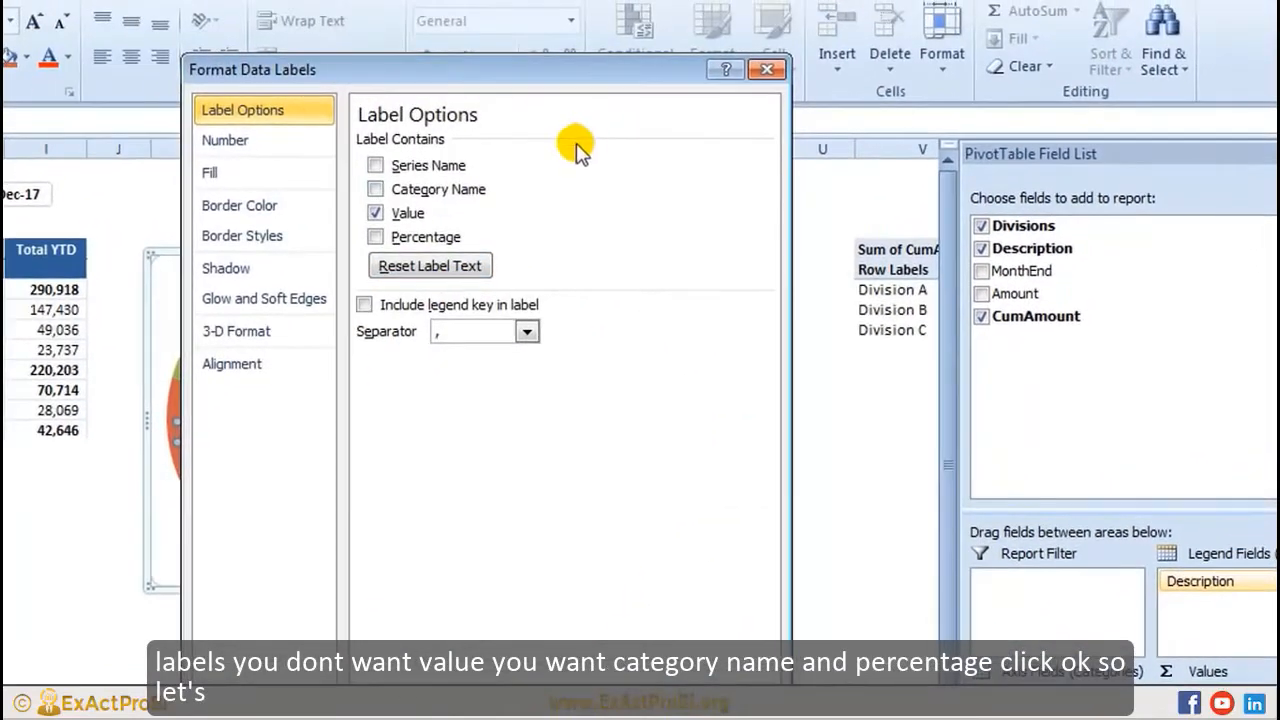
left_click(375, 213)
left_click(375, 189)
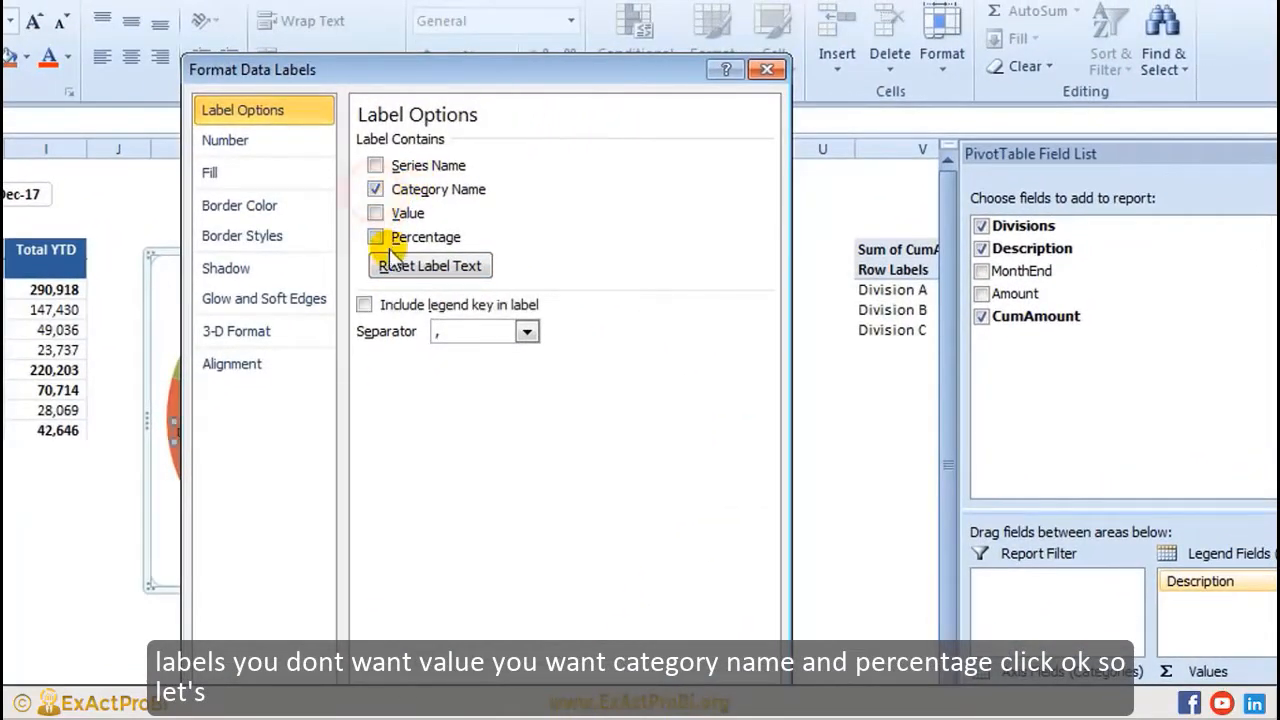
left_click(690, 665)
left_click(428, 480)
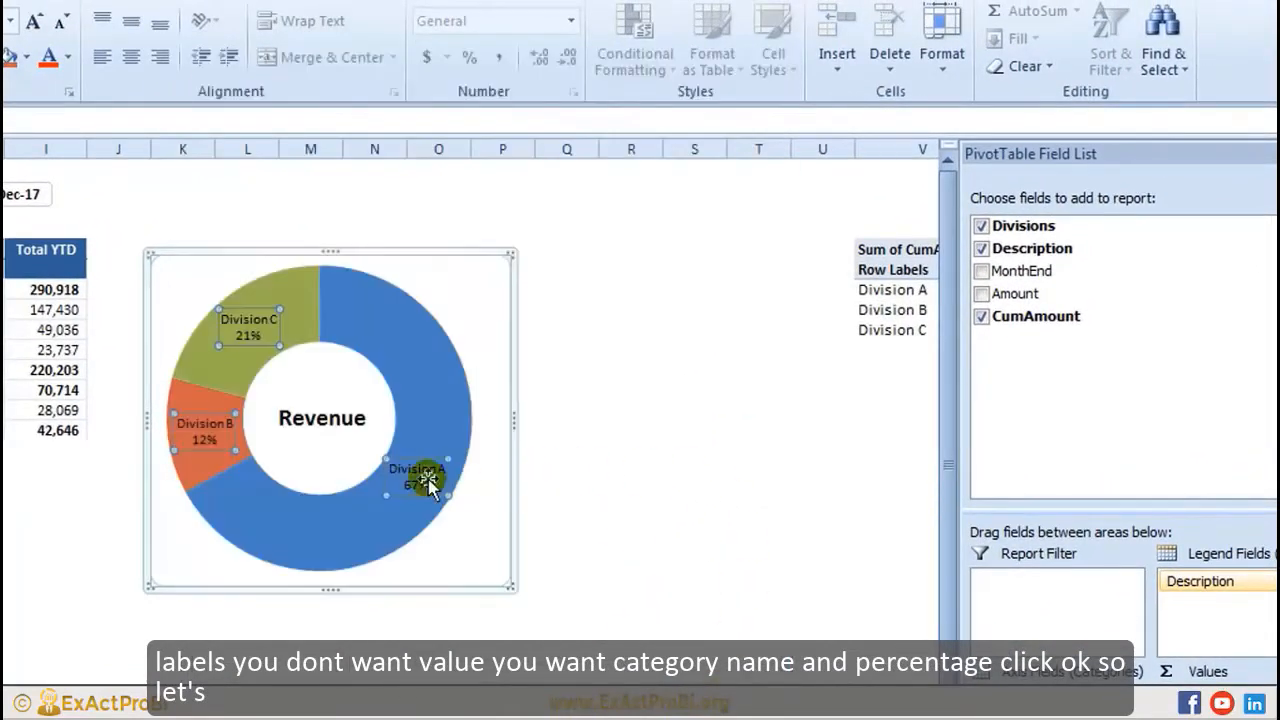
left_click_drag(423, 263, 421, 243)
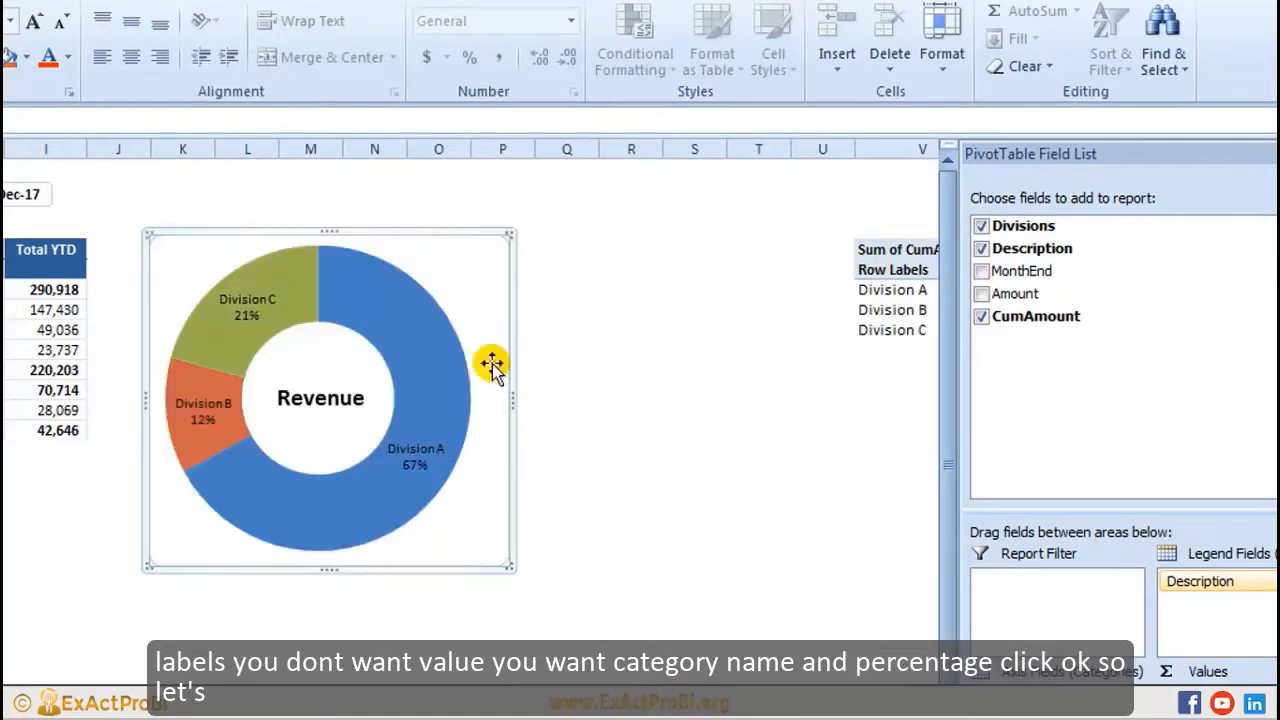
Step: Format the doughnut's data labels with a dark grey fill and bold white text
left_click(415, 452)
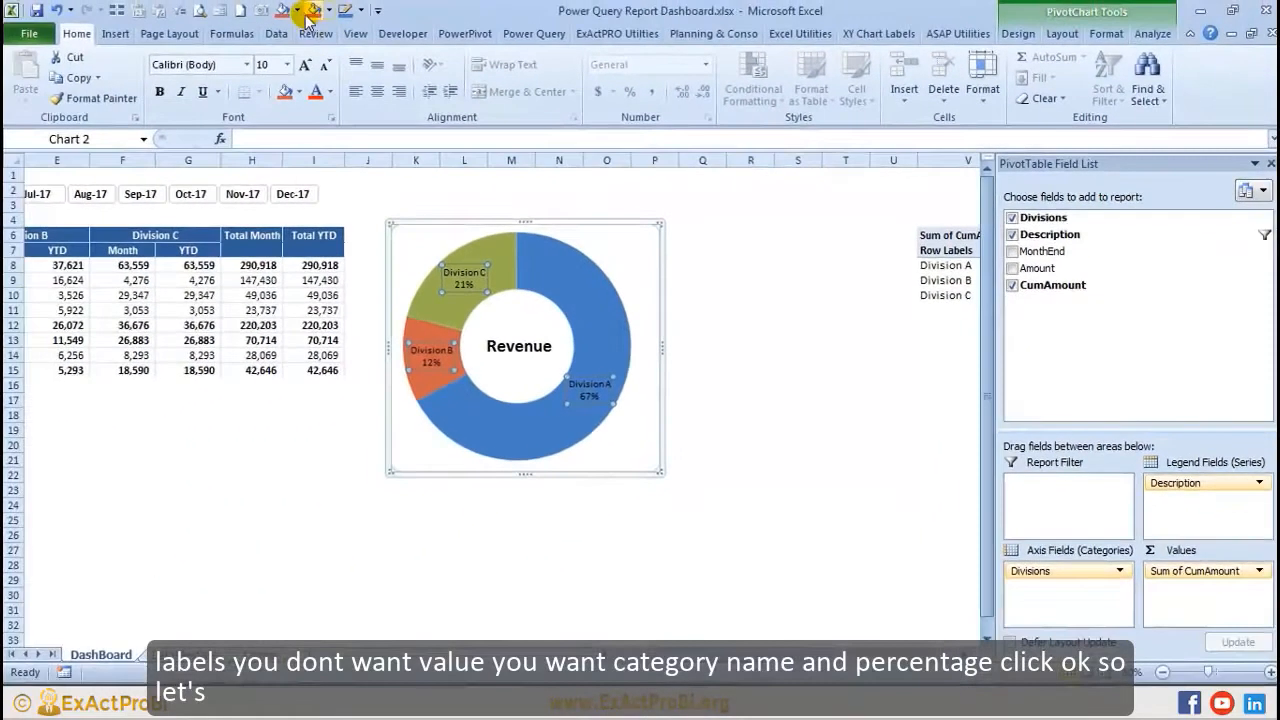
left_click(298, 11)
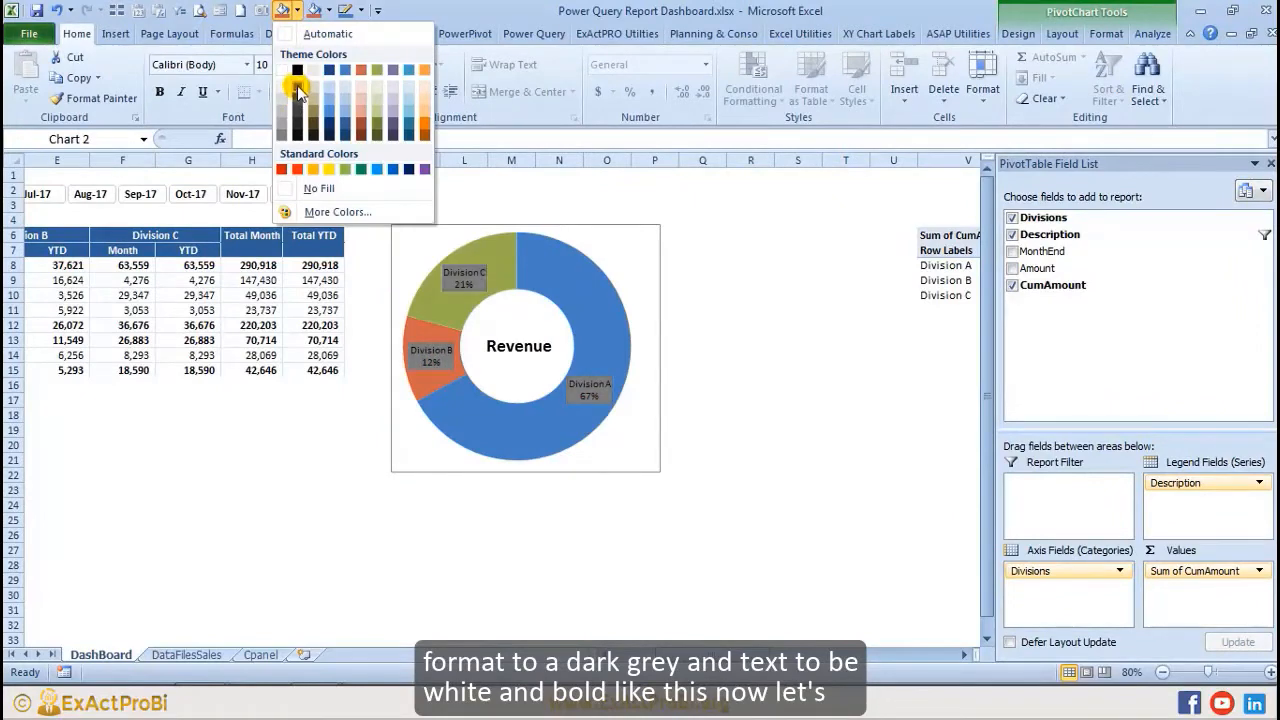
left_click(296, 112)
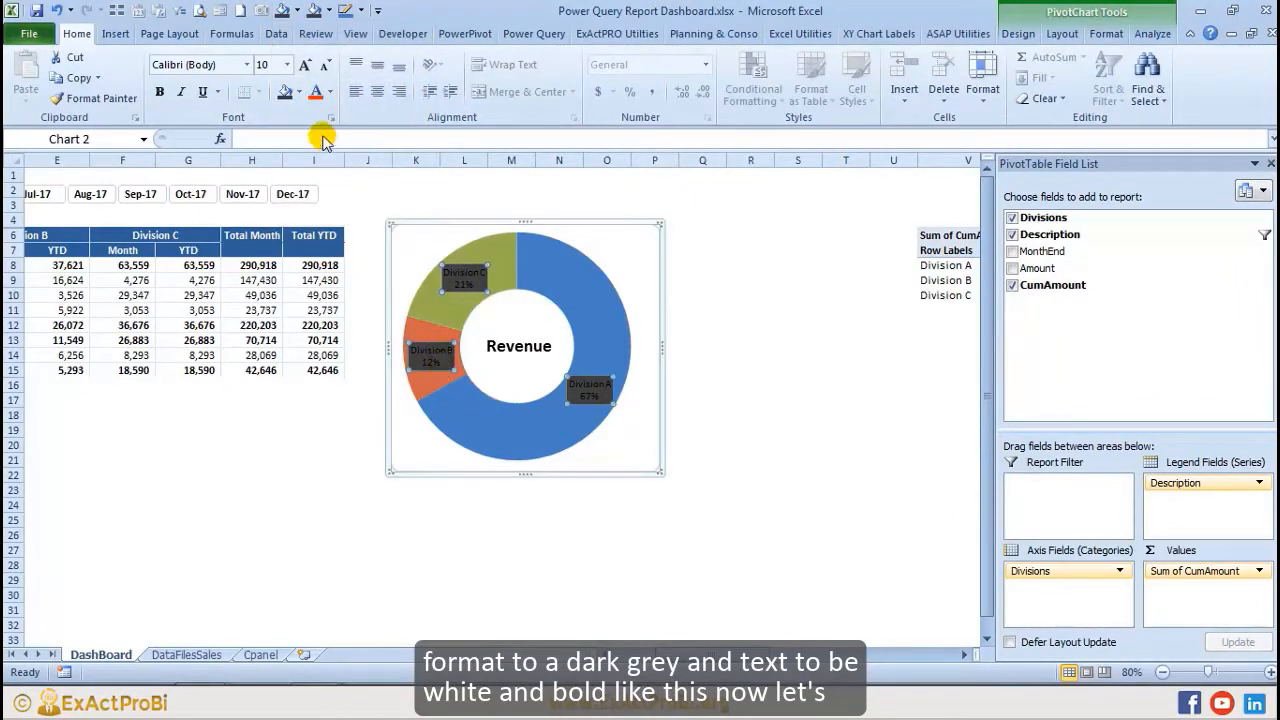
left_click(330, 91)
left_click(313, 149)
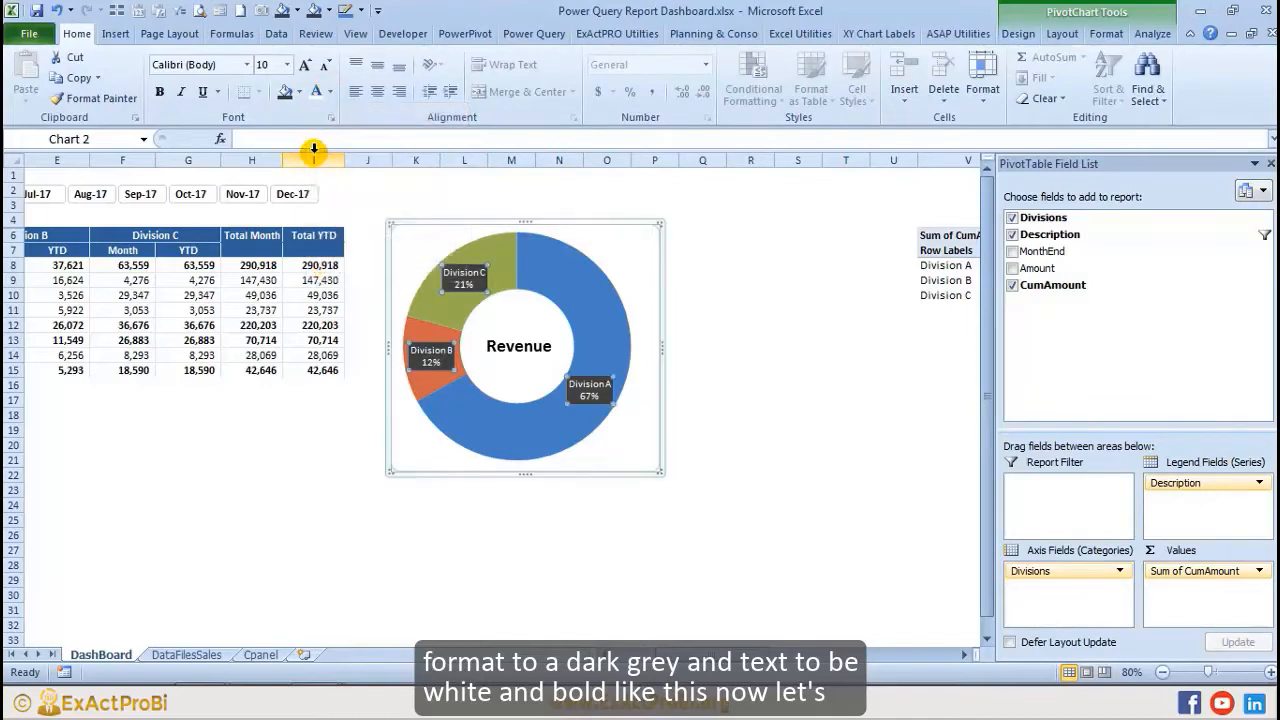
left_click(749, 285)
Step: Remove the Revenue chart's border outline and move the chart closer to the main pivot table, beside the Total YTD column
left_click_drag(612, 232, 592, 220)
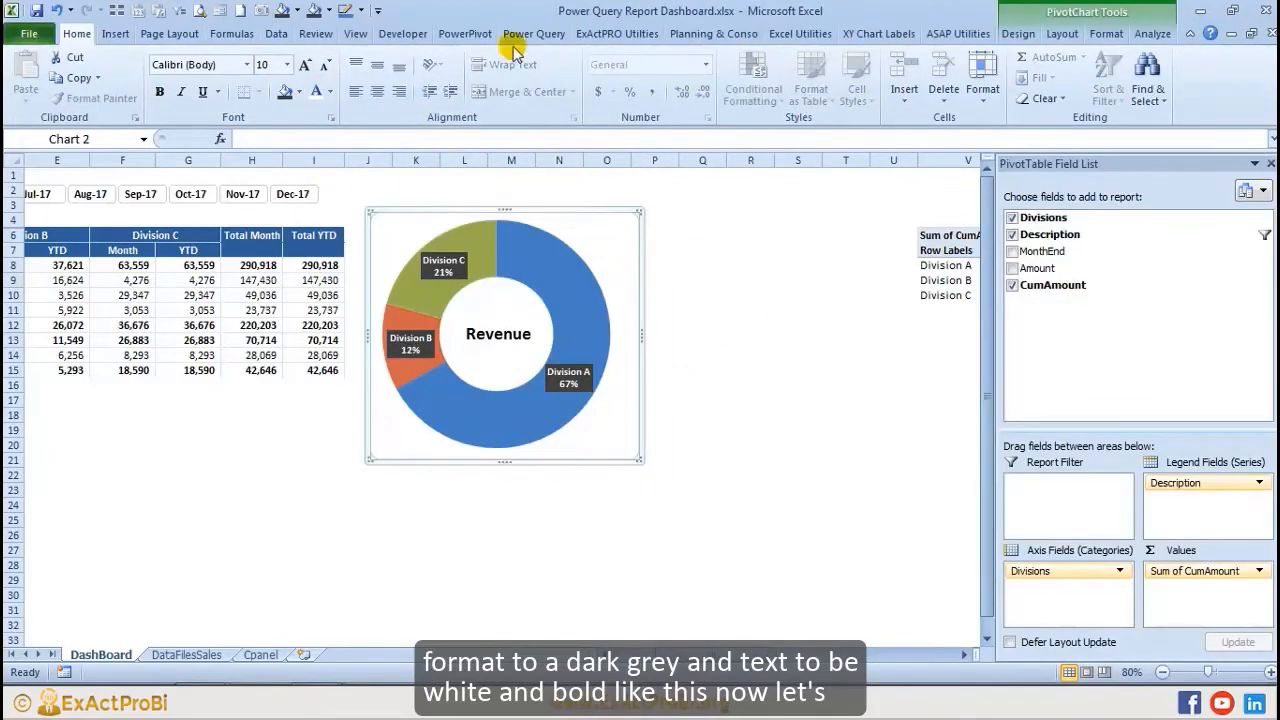
left_click(1105, 35)
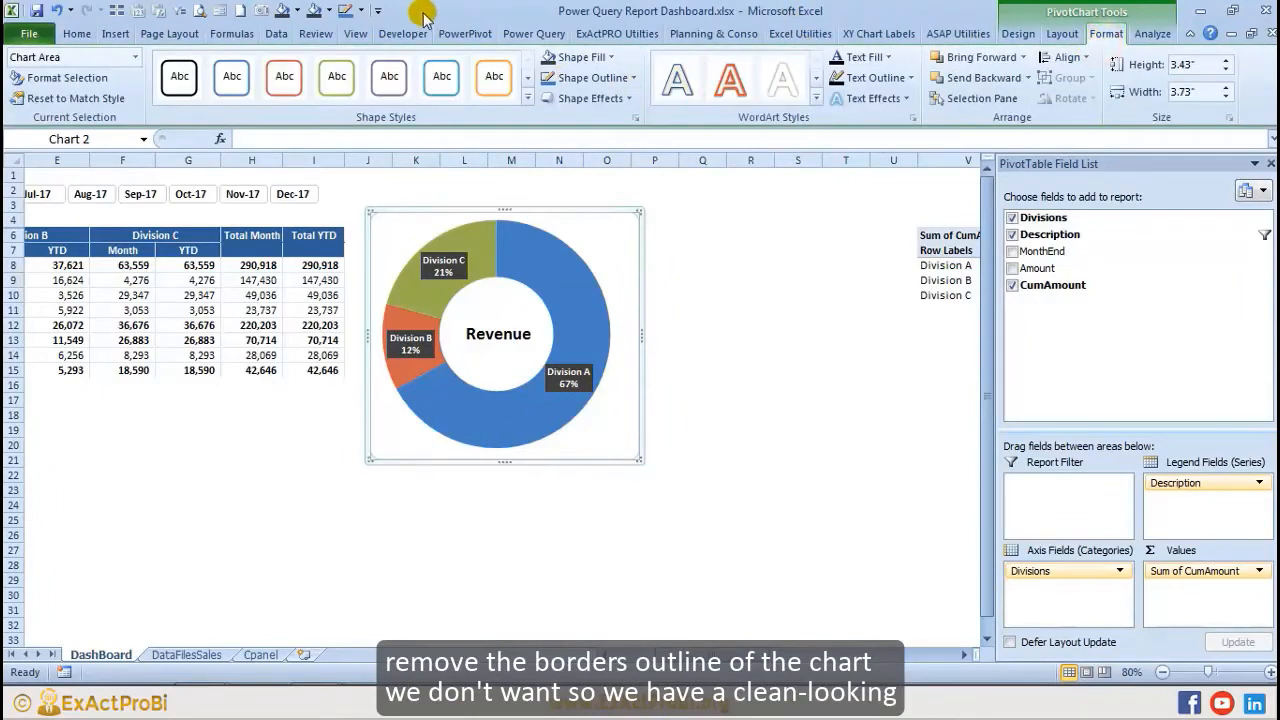
left_click(364, 22)
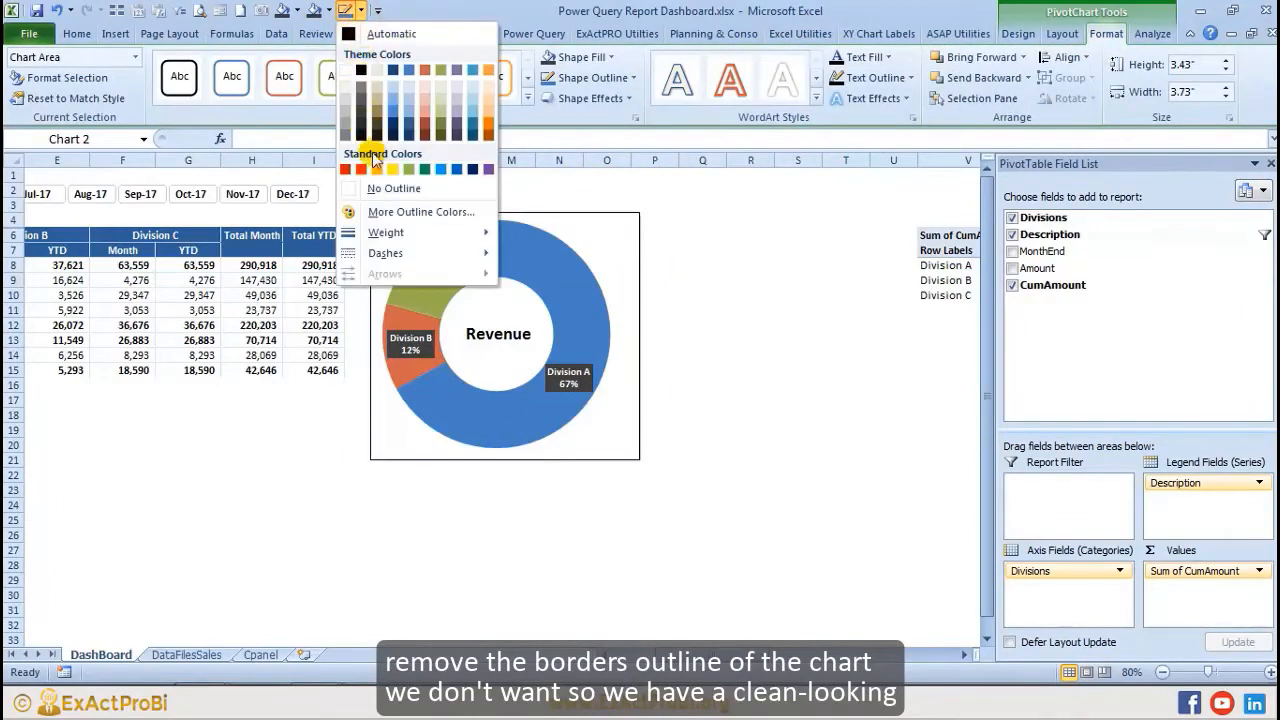
left_click(370, 189)
left_click(726, 291)
left_click(565, 238)
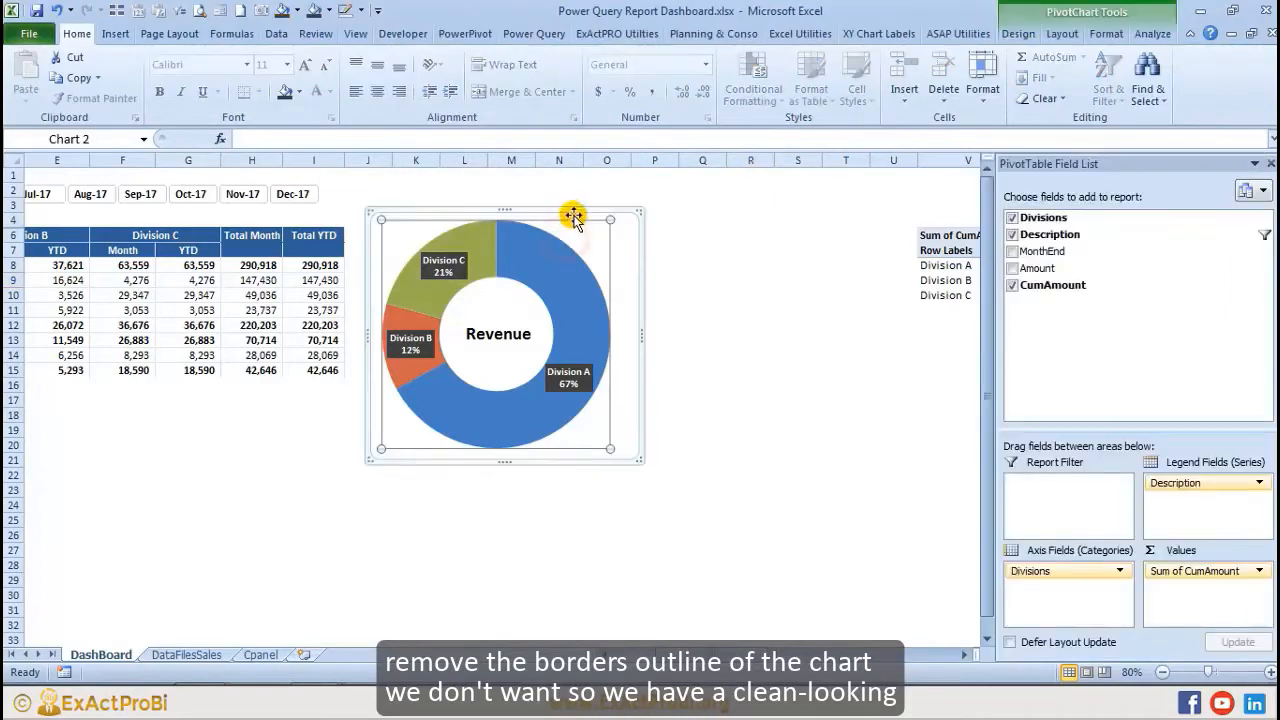
left_click_drag(571, 214, 562, 204)
left_click(785, 298)
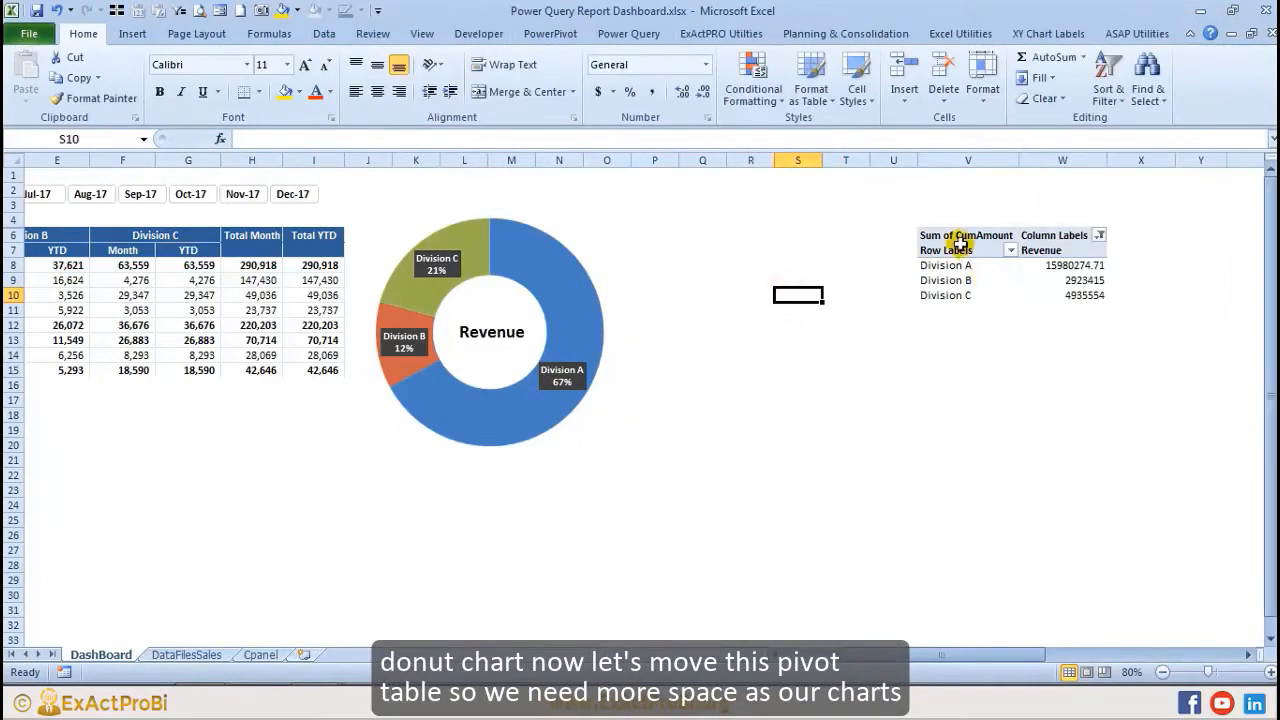
Step: Hide the PivotTable Field List that covers the Revenue pivot table, keeping the whole pivot table selected
left_click_drag(960, 245, 1060, 296)
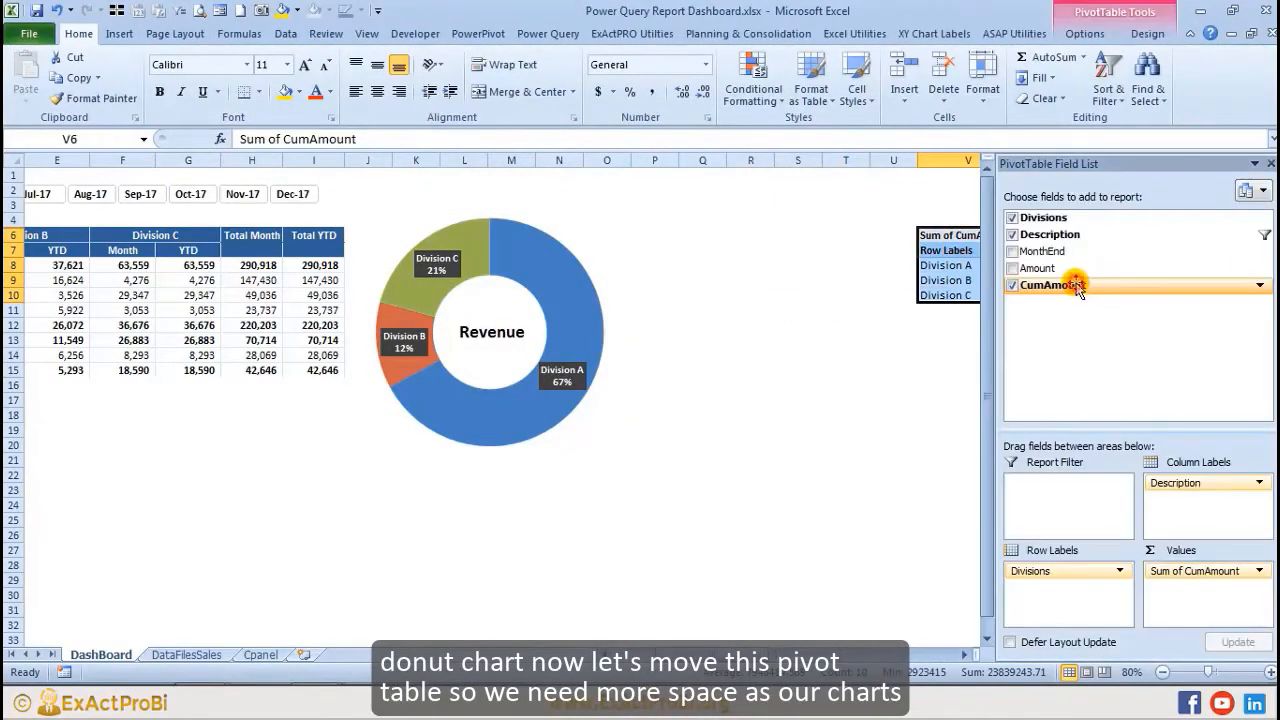
left_click(827, 270)
left_click_drag(933, 252, 1063, 286)
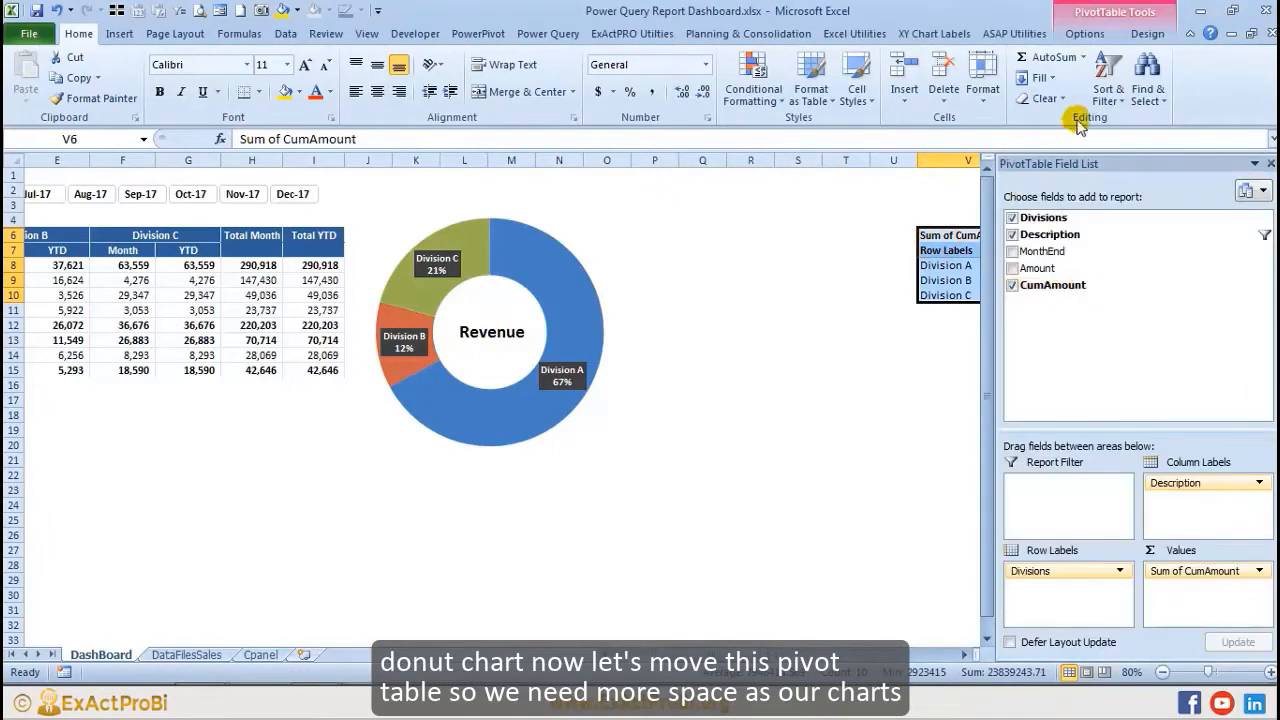
left_click(1084, 33)
left_click(1166, 84)
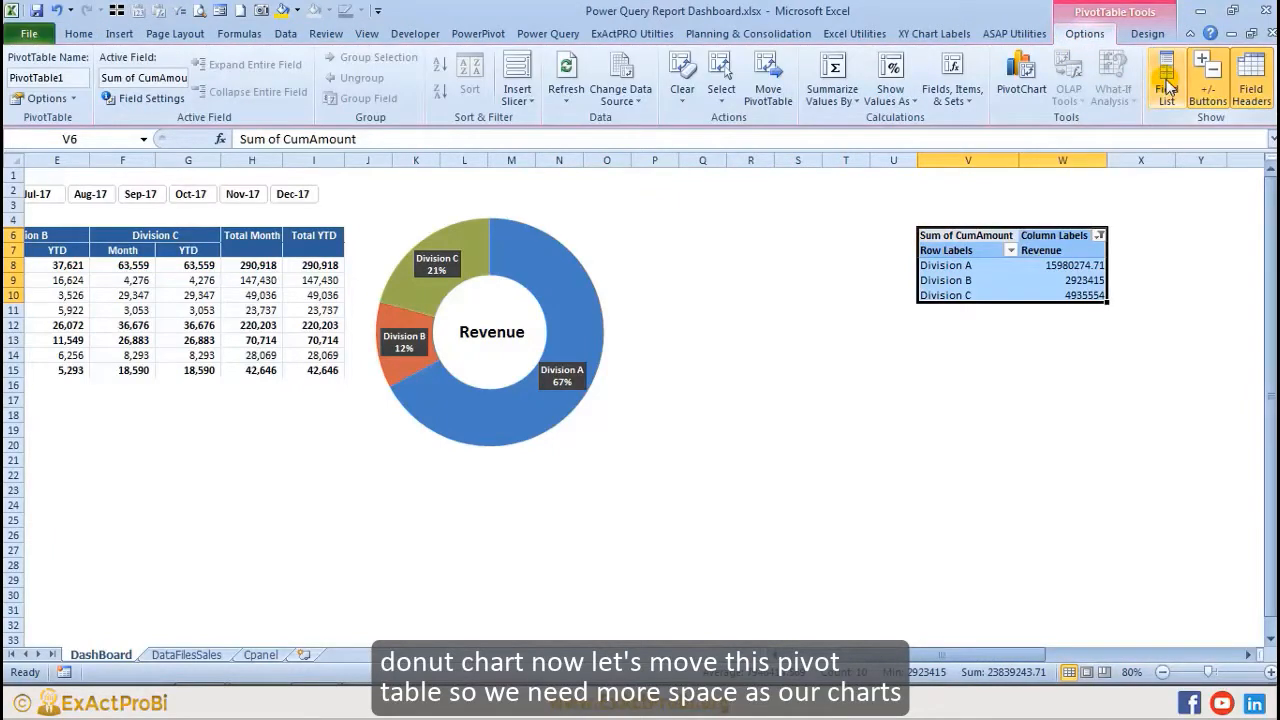
Step: Move the Revenue pivot table so that it starts at cell AA6, leaving more room for charts
key("ctrl+x")
key("Right")
key("Right")
key("Right")
key("Right")
key("Right")
key("Right")
key("Right")
key("Right")
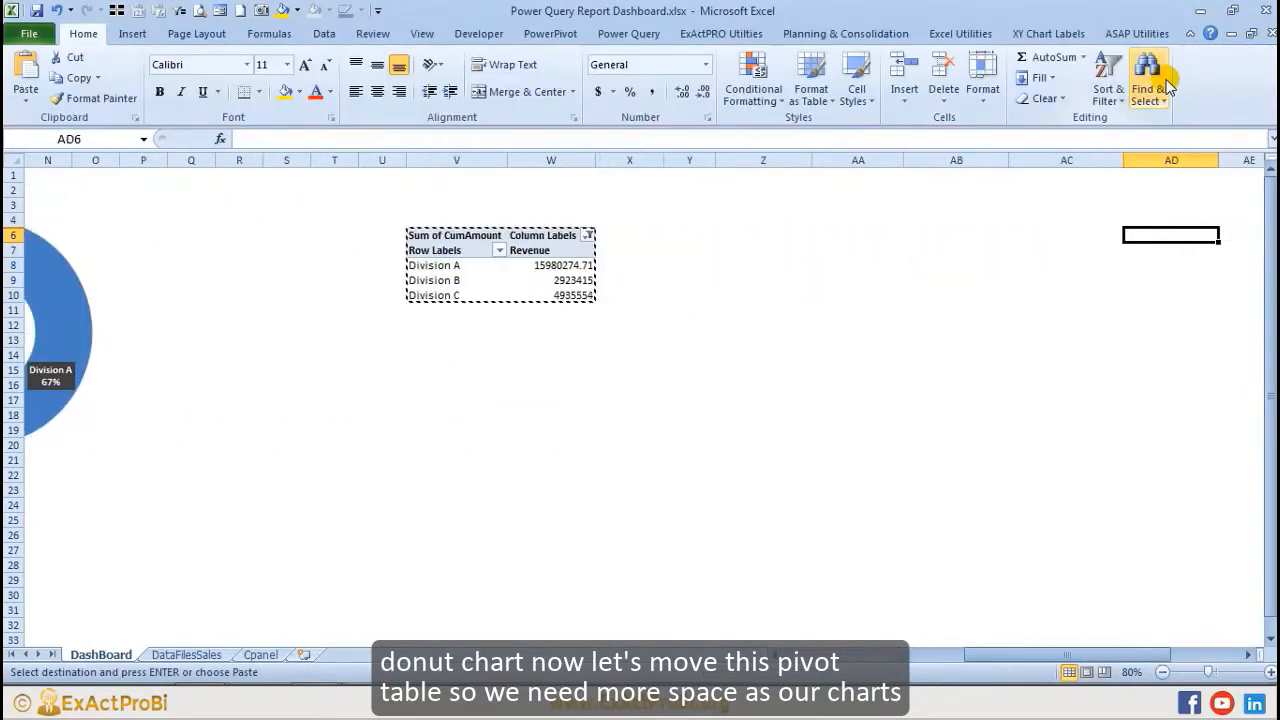
key("Left")
key("Left")
key("Left")
key("Return")
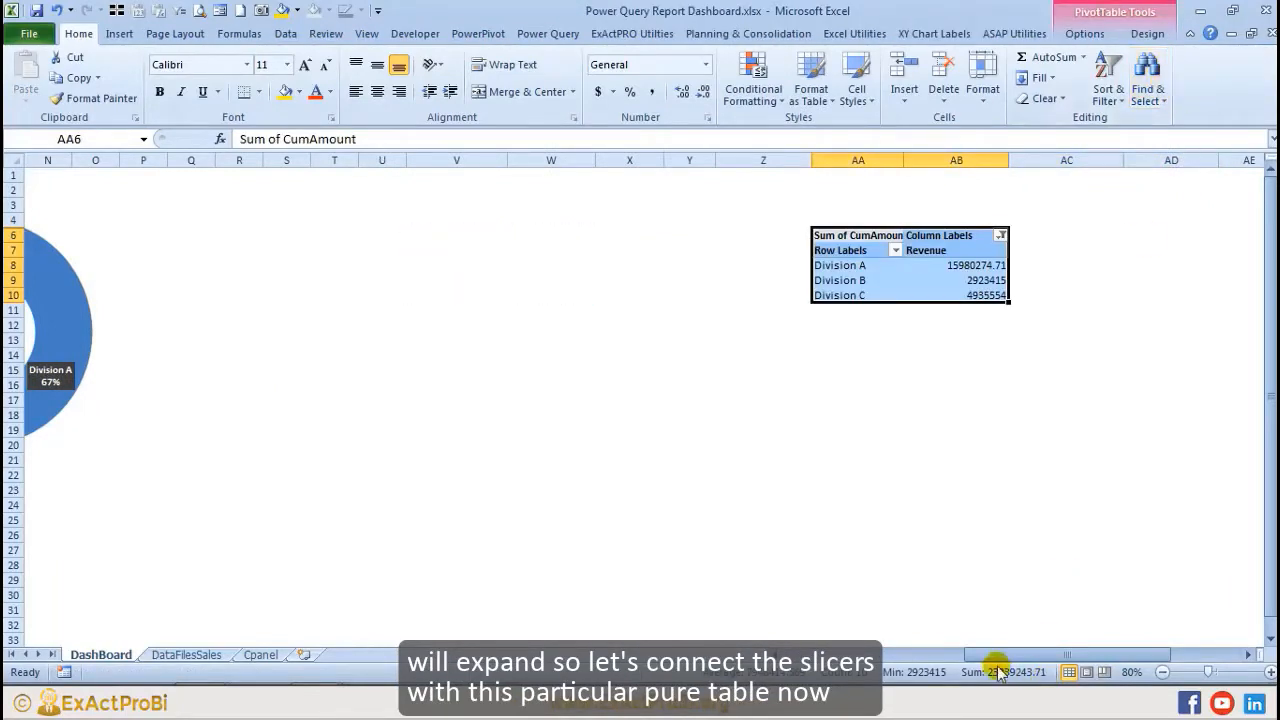
left_click(909, 654)
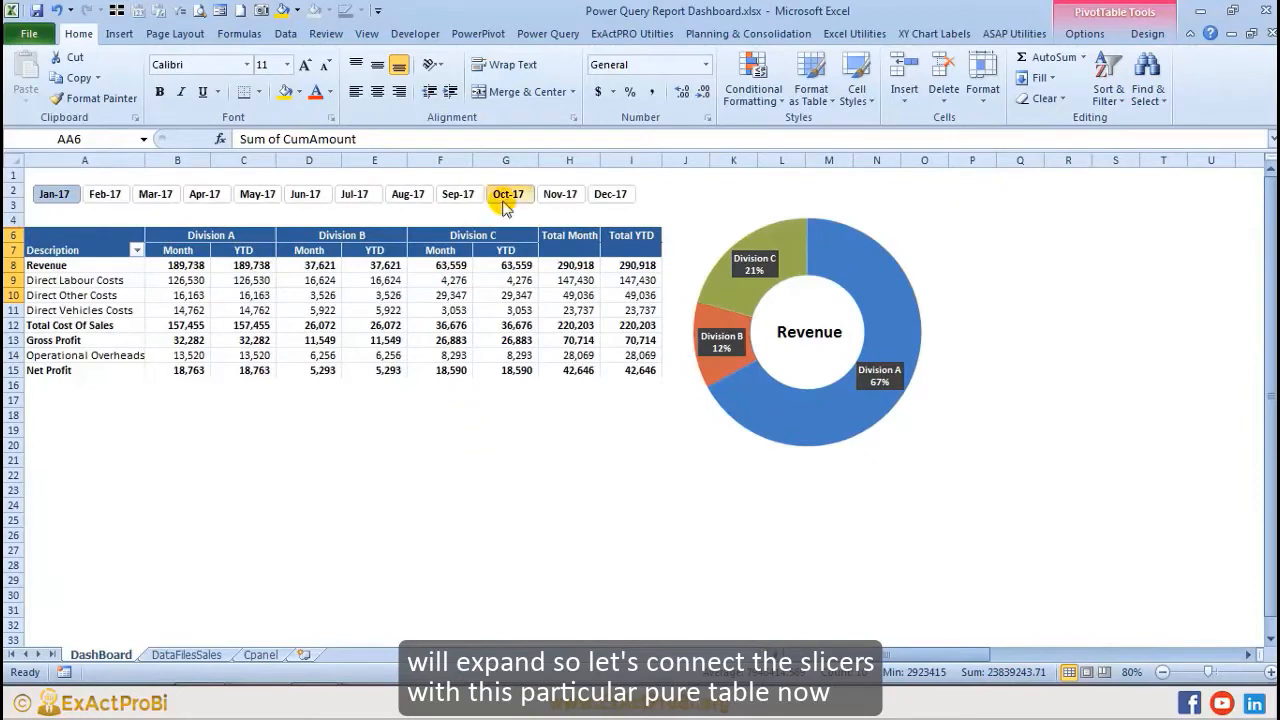
left_click(492, 210)
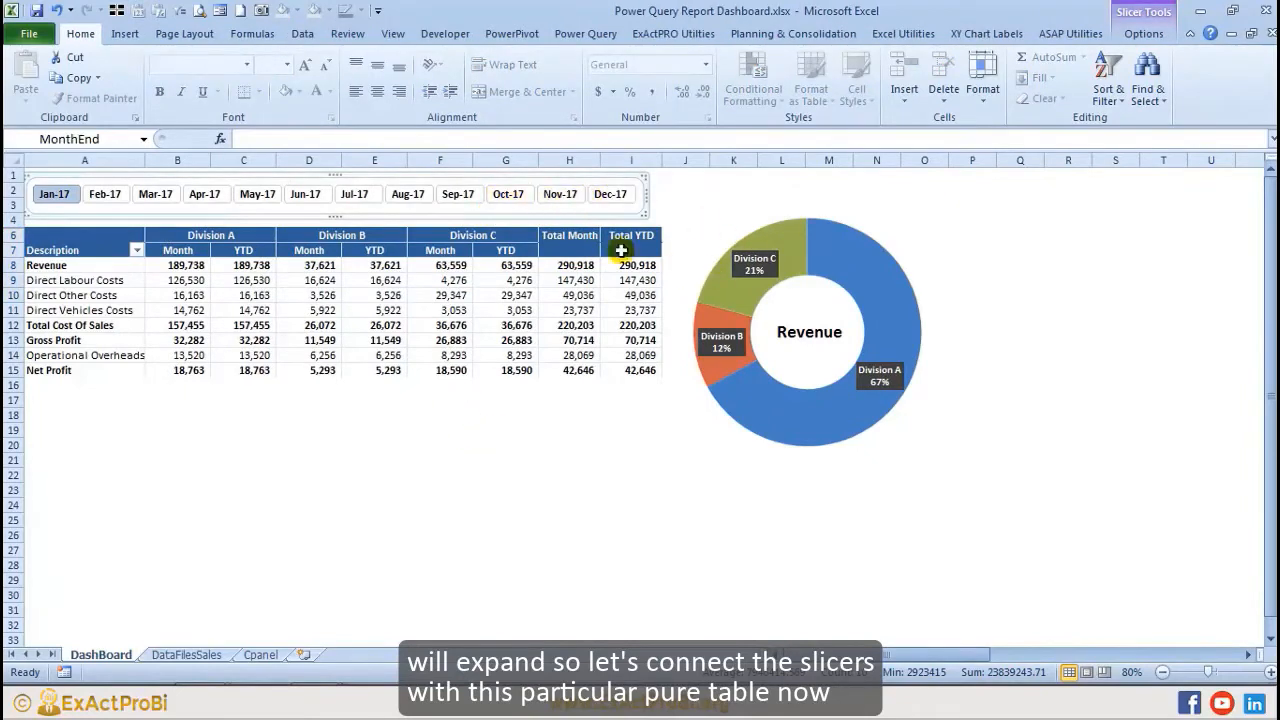
left_click_drag(790, 655, 686, 597)
left_click(506, 444)
Step: Name the main divisional Month and YTD pivot table DashTable1
left_click(591, 313)
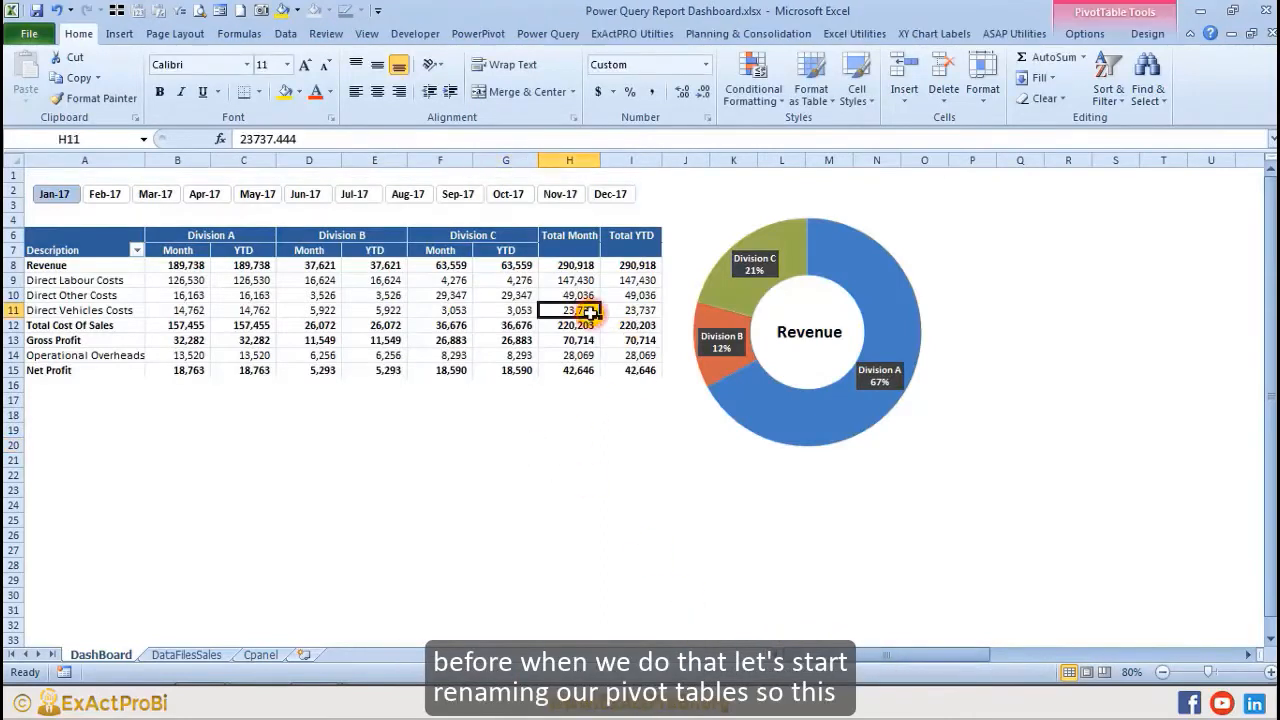
left_click(280, 297)
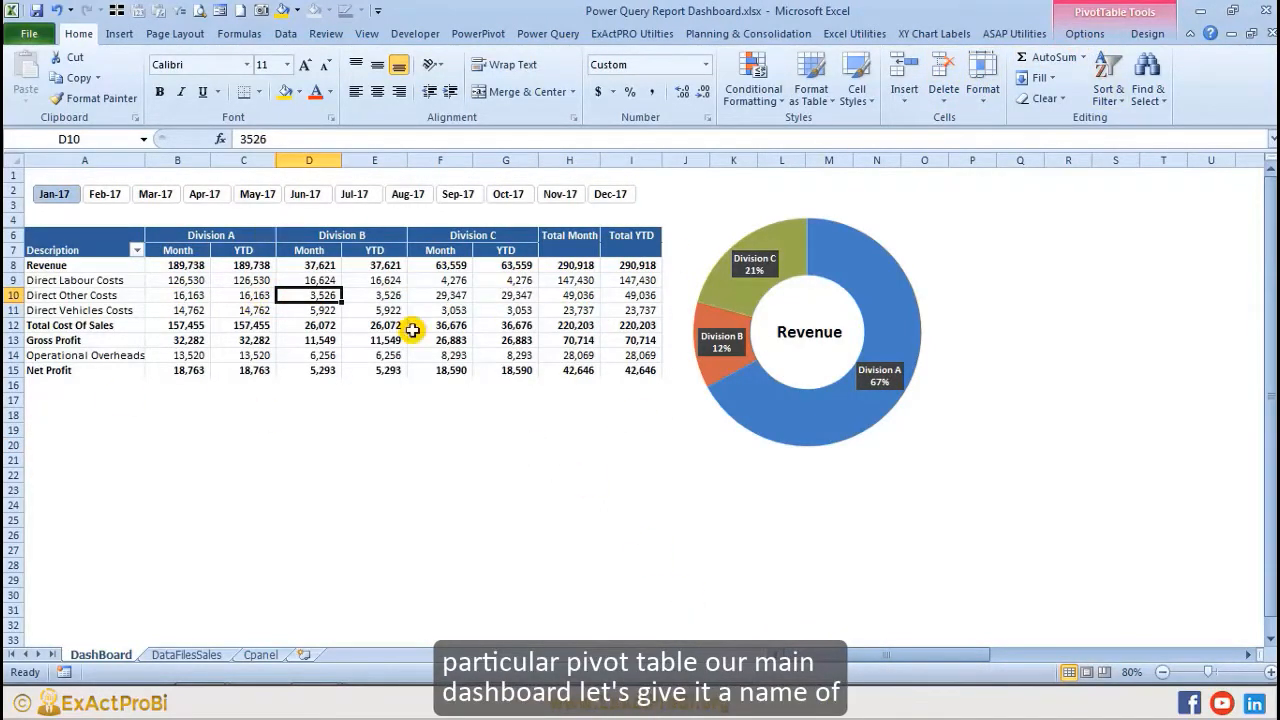
left_click(1146, 34)
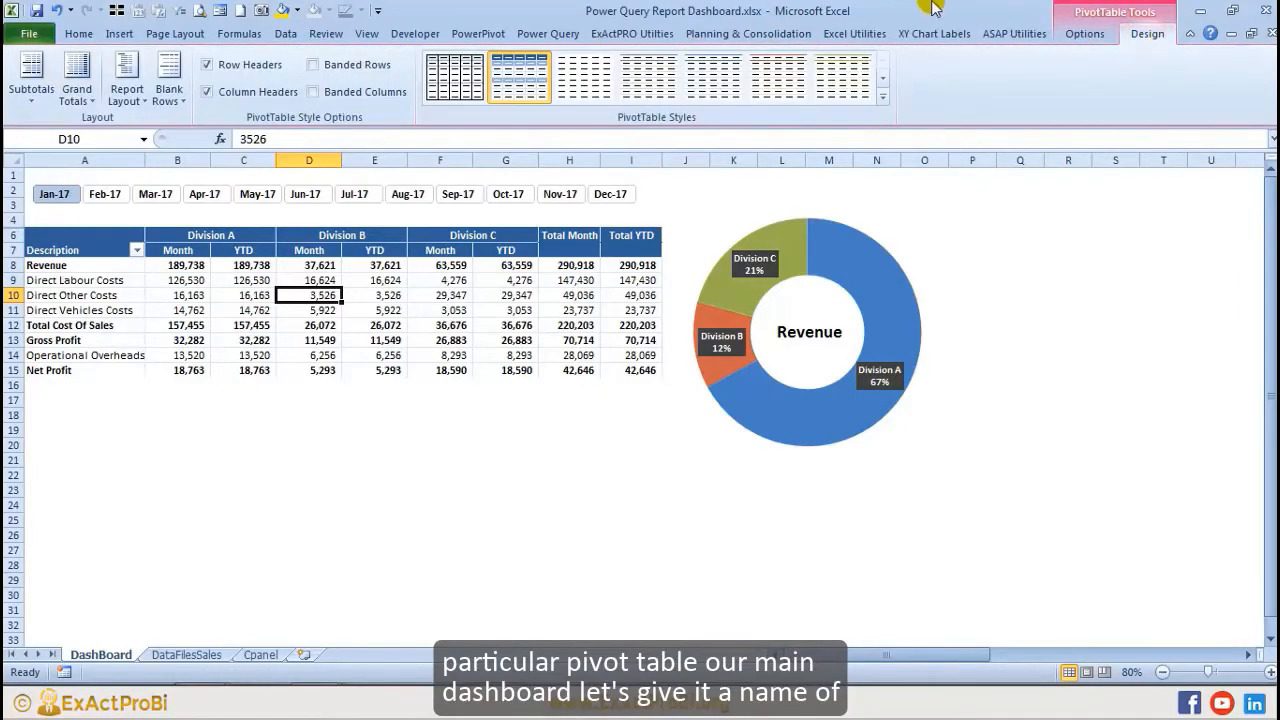
left_click(1085, 34)
double_click(75, 80)
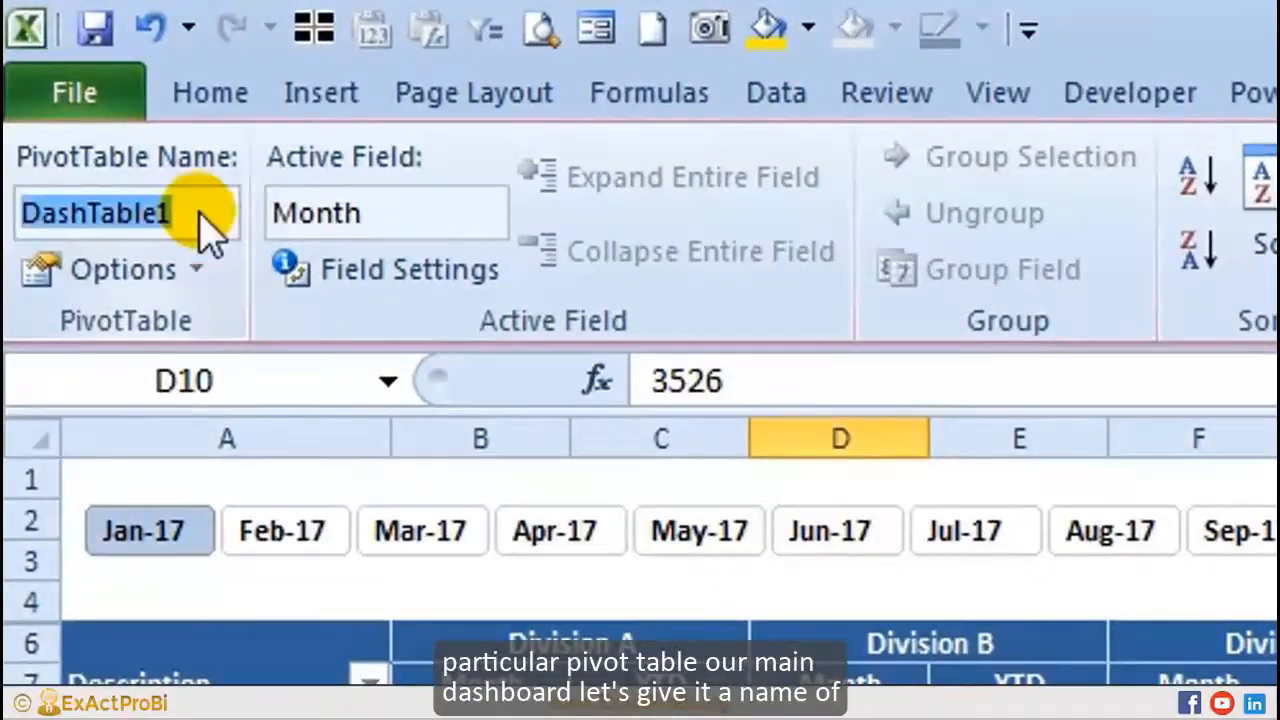
type("Das")
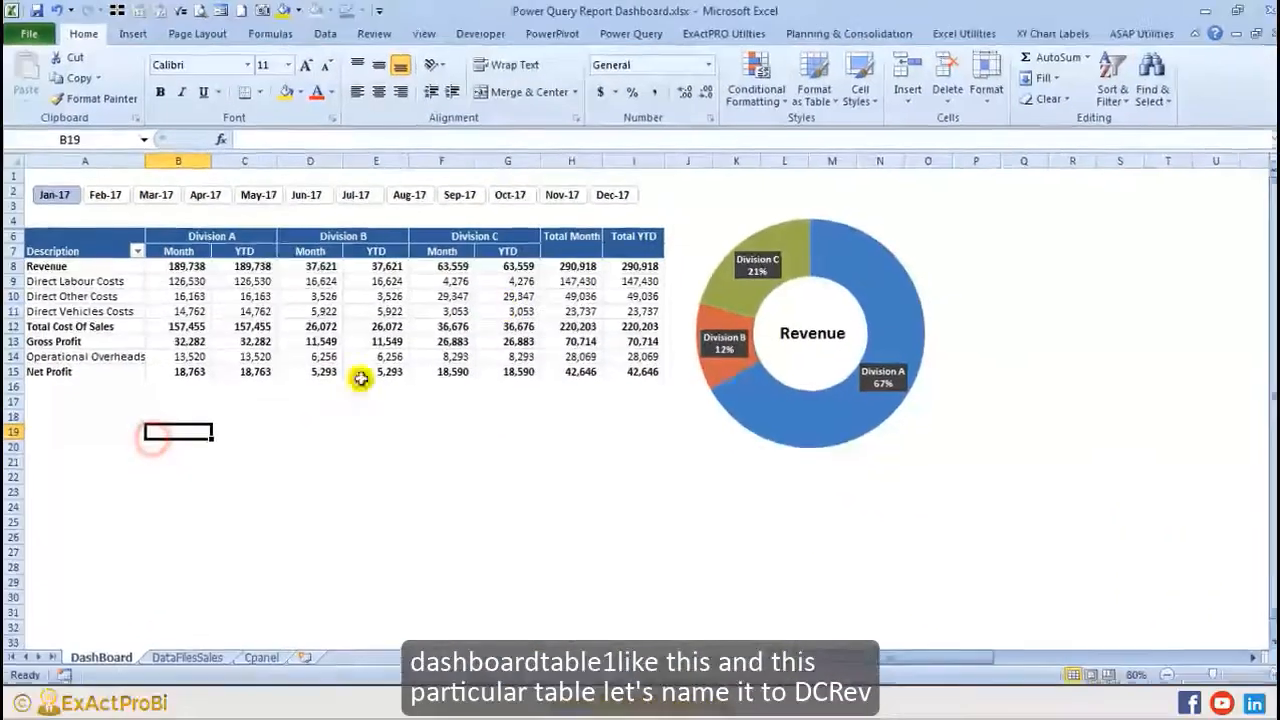
Step: Rename the Revenue pivot table that feeds the doughnut chart as DCRev
left_click(518, 308)
left_click_drag(912, 665, 1100, 655)
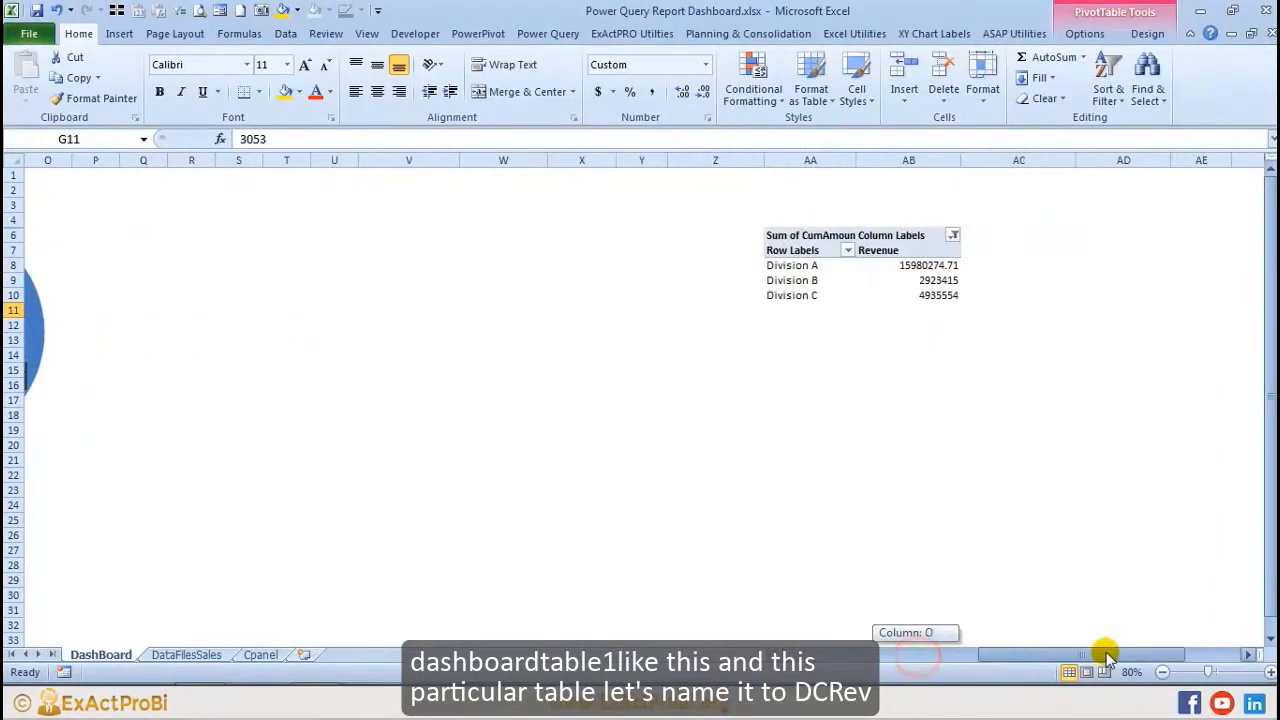
left_click(920, 280)
left_click(1085, 34)
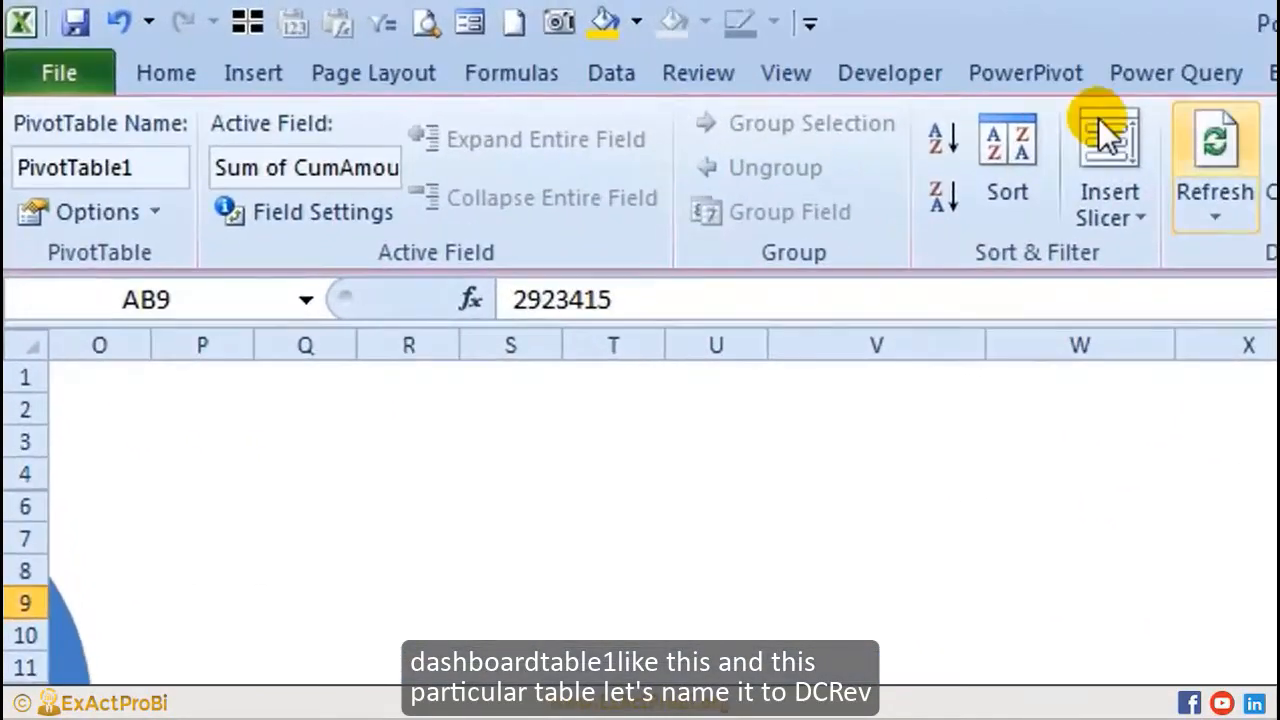
left_click(159, 177)
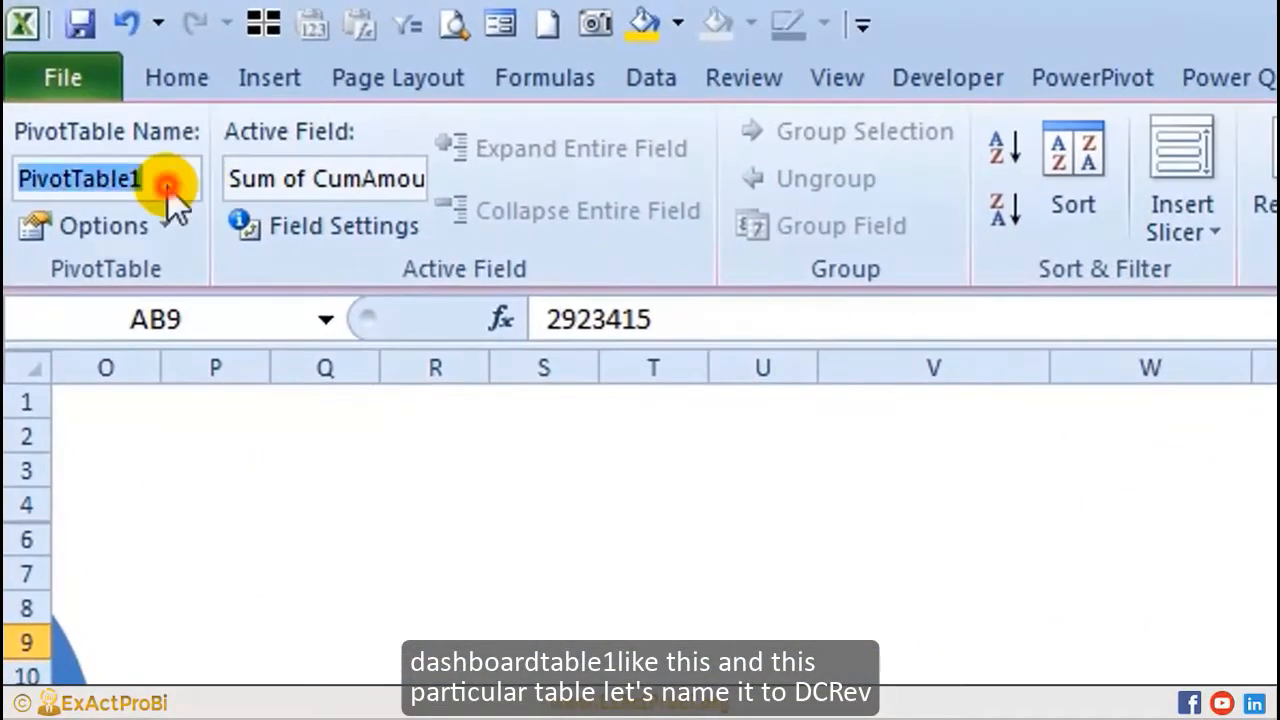
left_click_drag(23, 172, 163, 178)
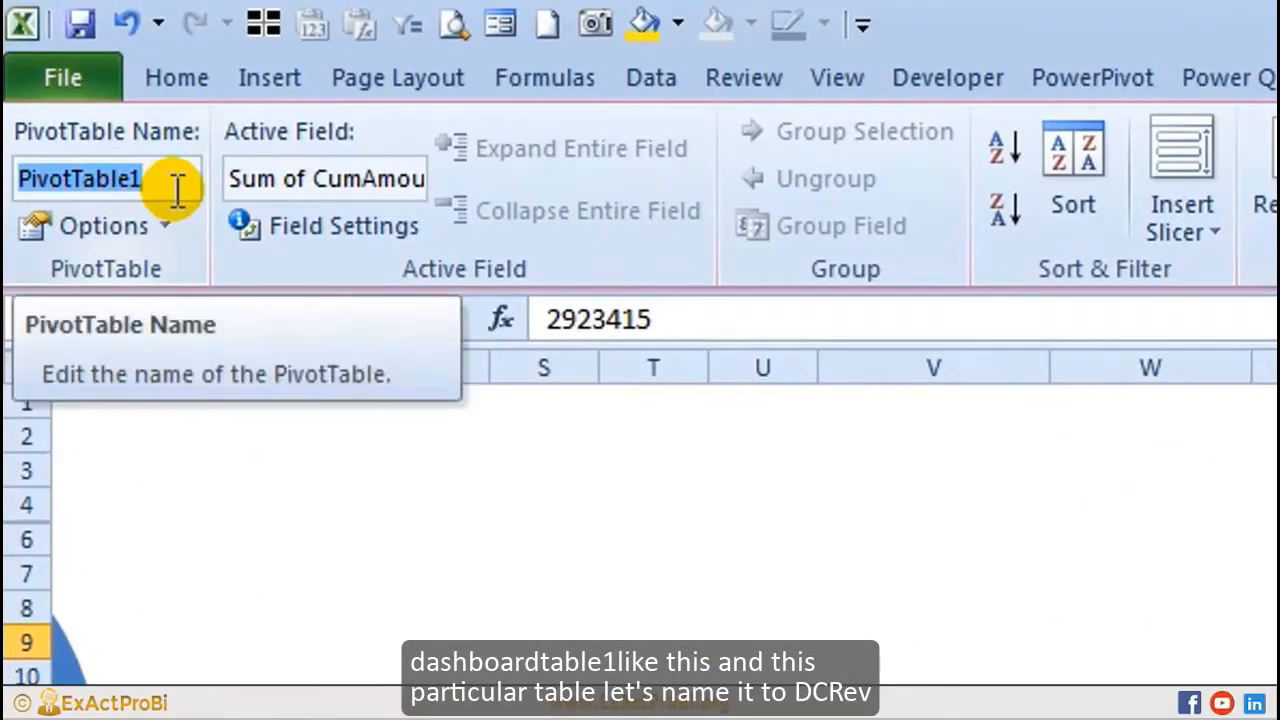
type("DCRev")
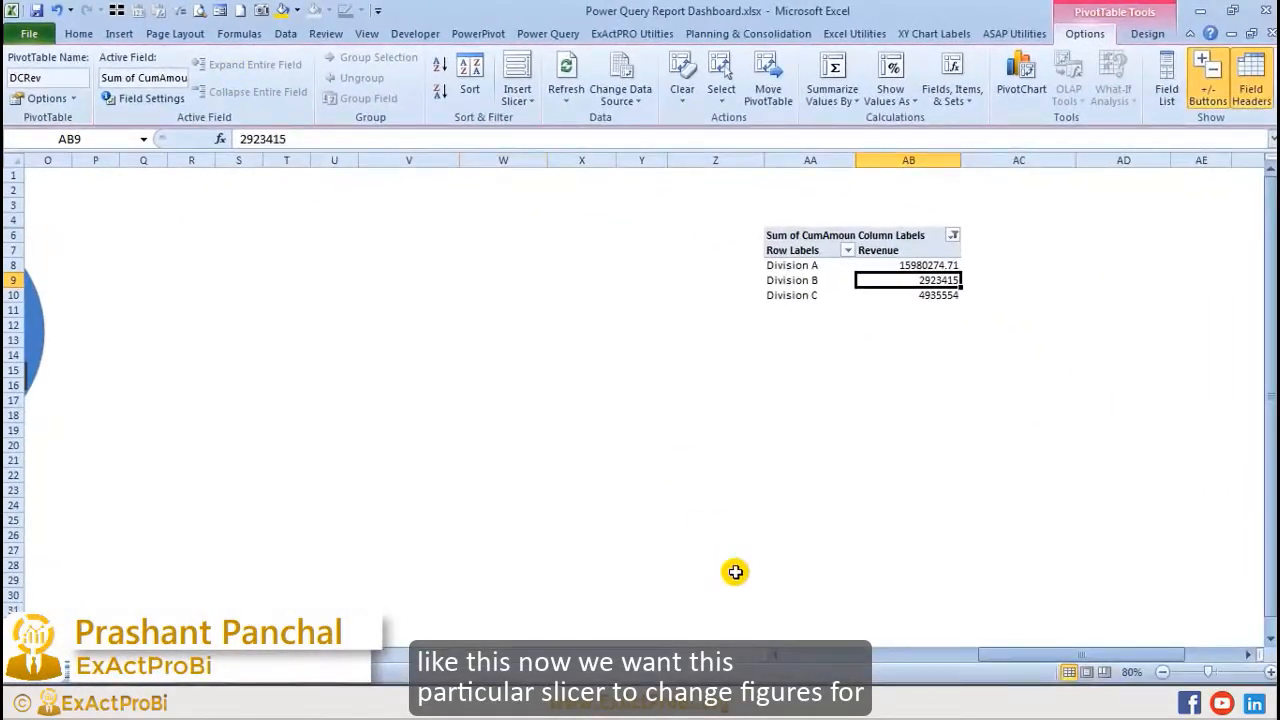
Step: Switch the MonthEnd slicer through Aug-17, Sep-17 and Oct-17 and check whether the Revenue doughnut and its pivot table respond
left_click_drag(1045, 656, 837, 661)
left_click(628, 505)
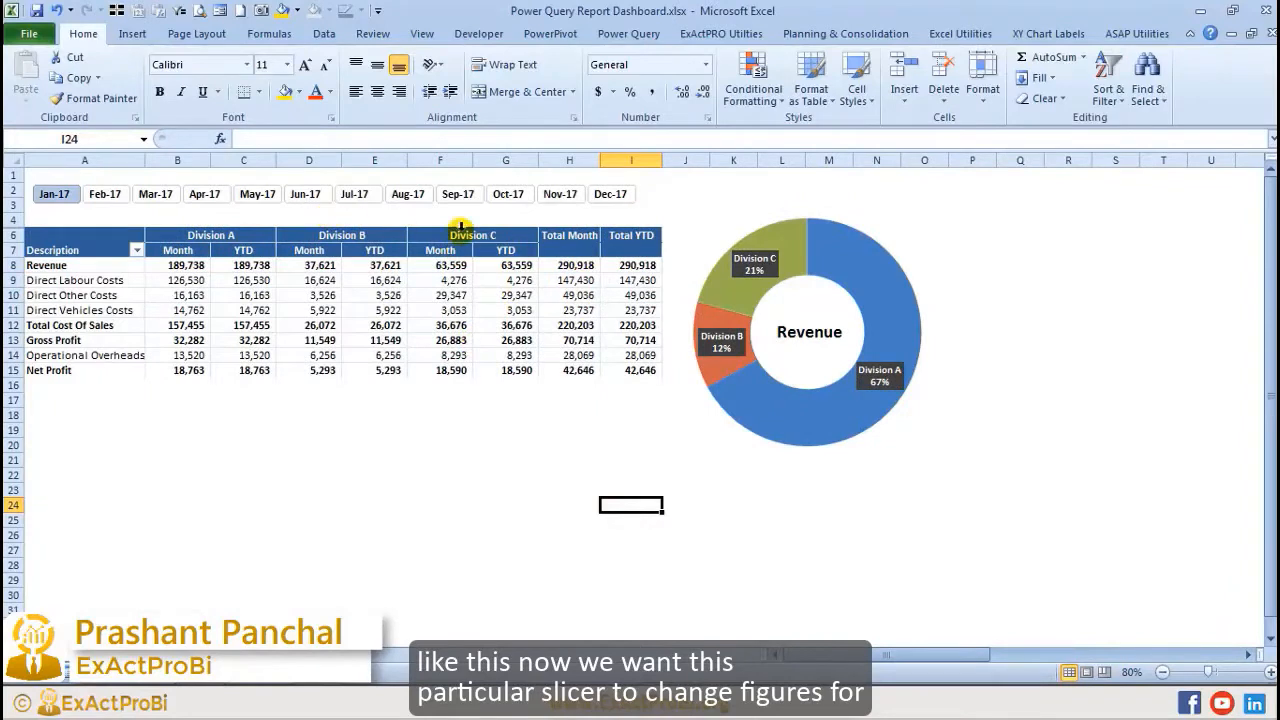
left_click(408, 194)
left_click(458, 194)
left_click(508, 194)
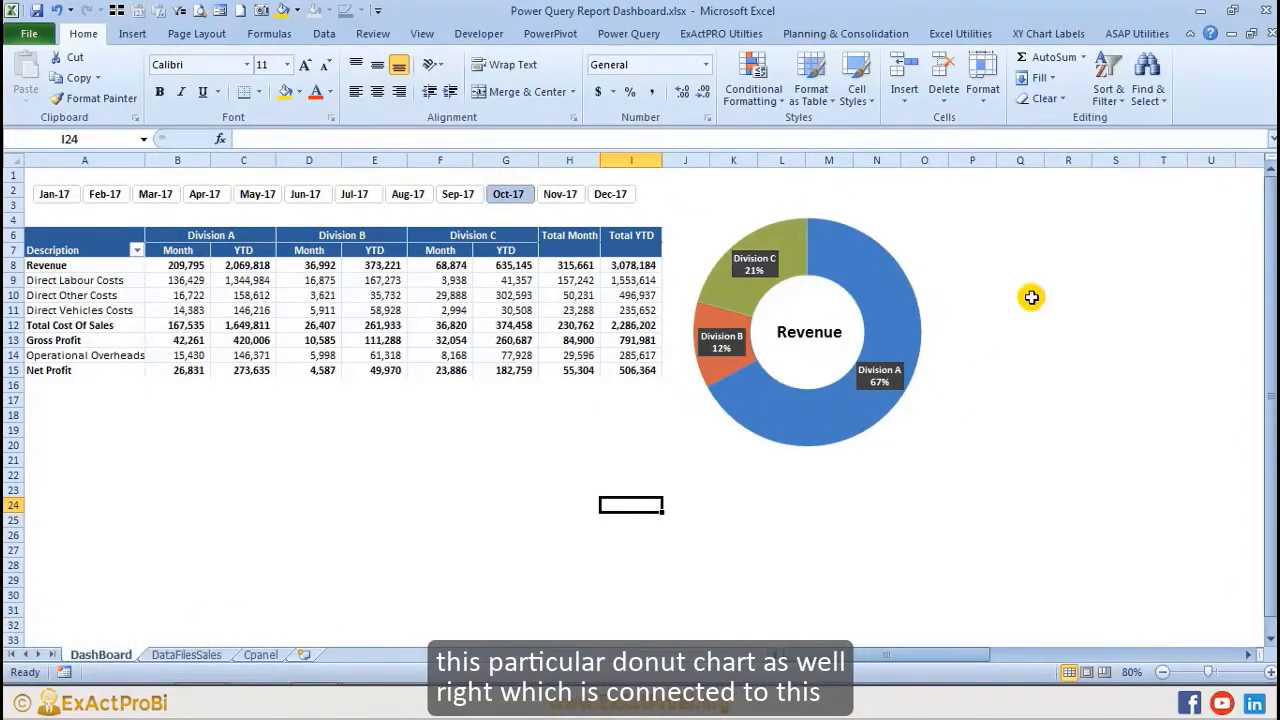
left_click_drag(902, 660, 1063, 660)
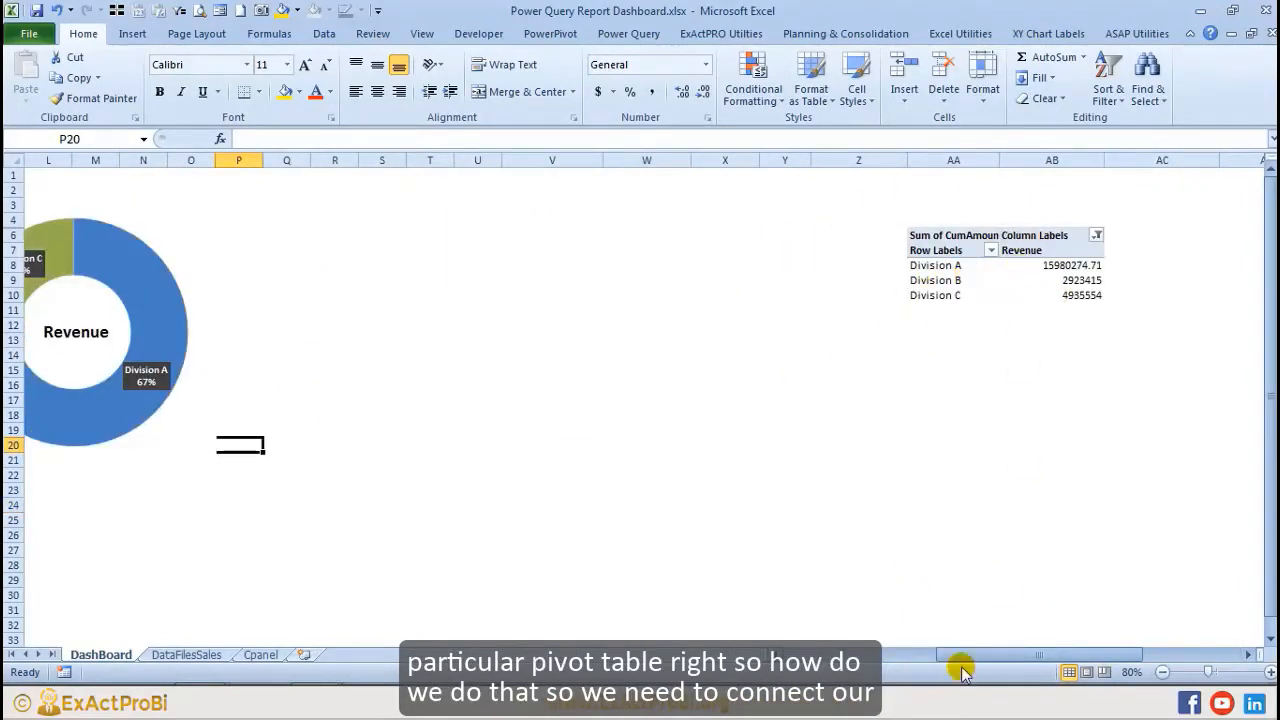
left_click_drag(962, 656, 965, 652)
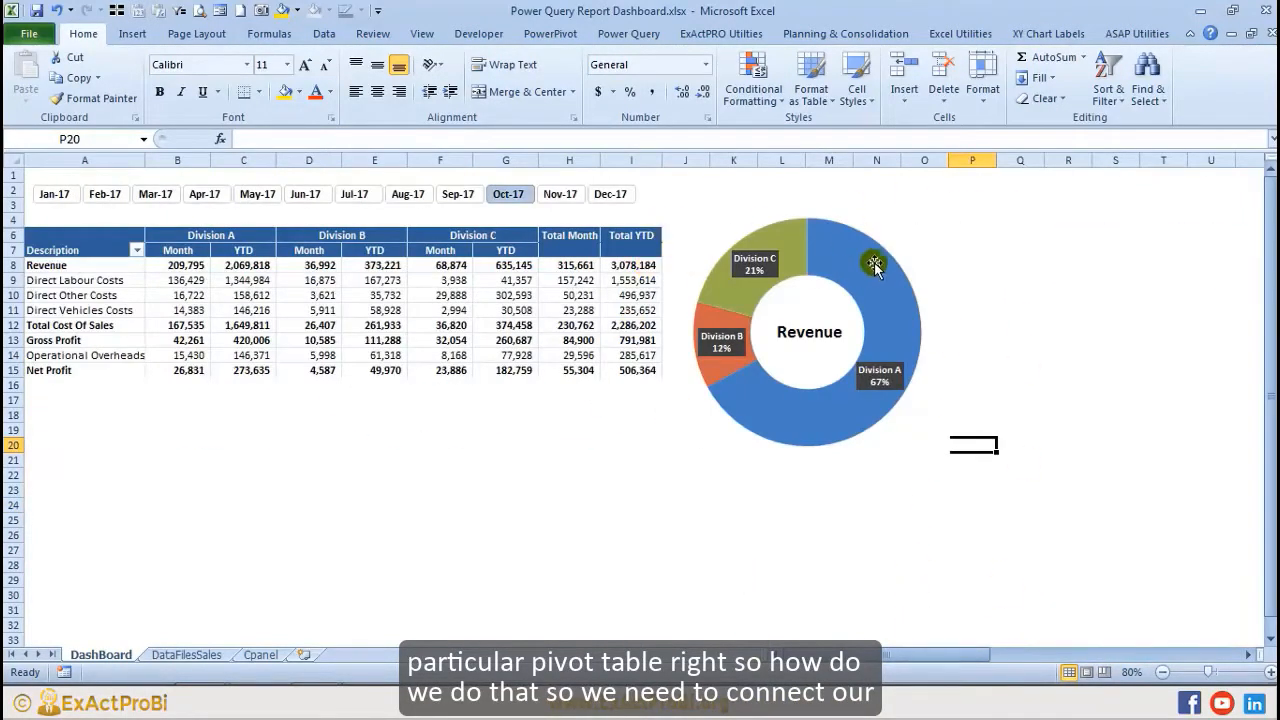
Step: Connect the MonthEnd slicer to the DCRev pivot table in addition to DashTable1
left_click(626, 211)
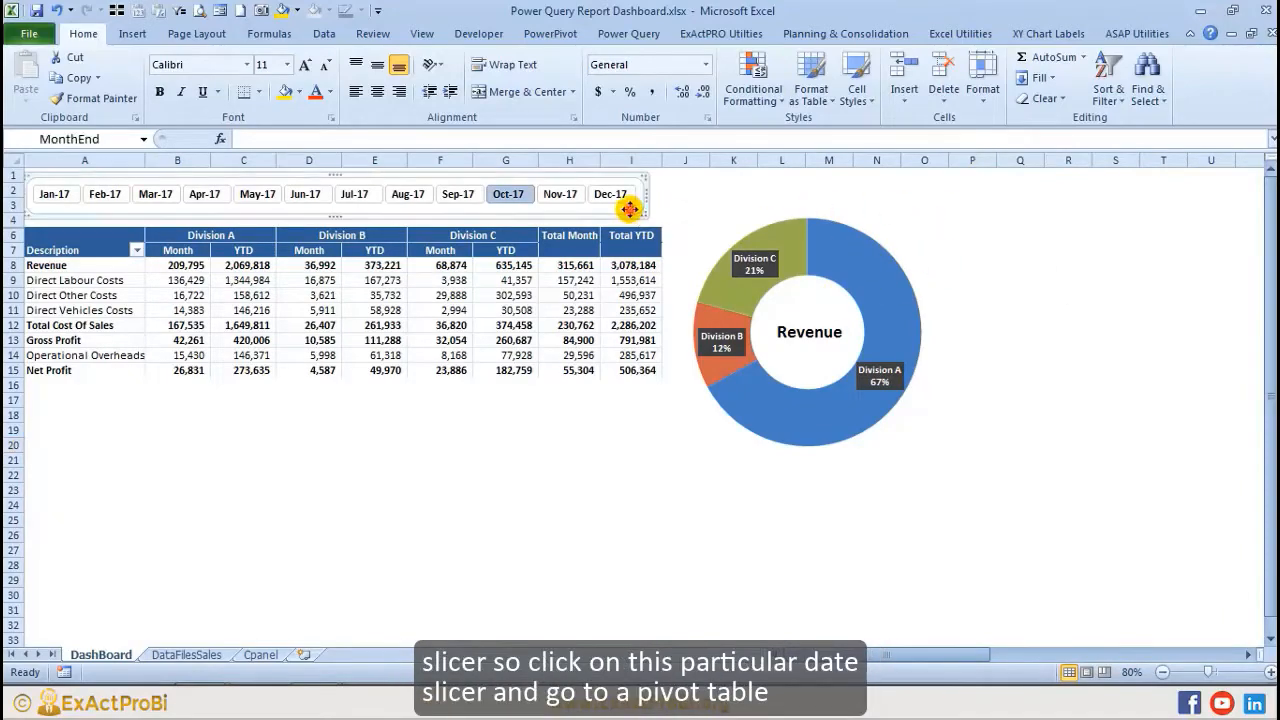
right_click(612, 210)
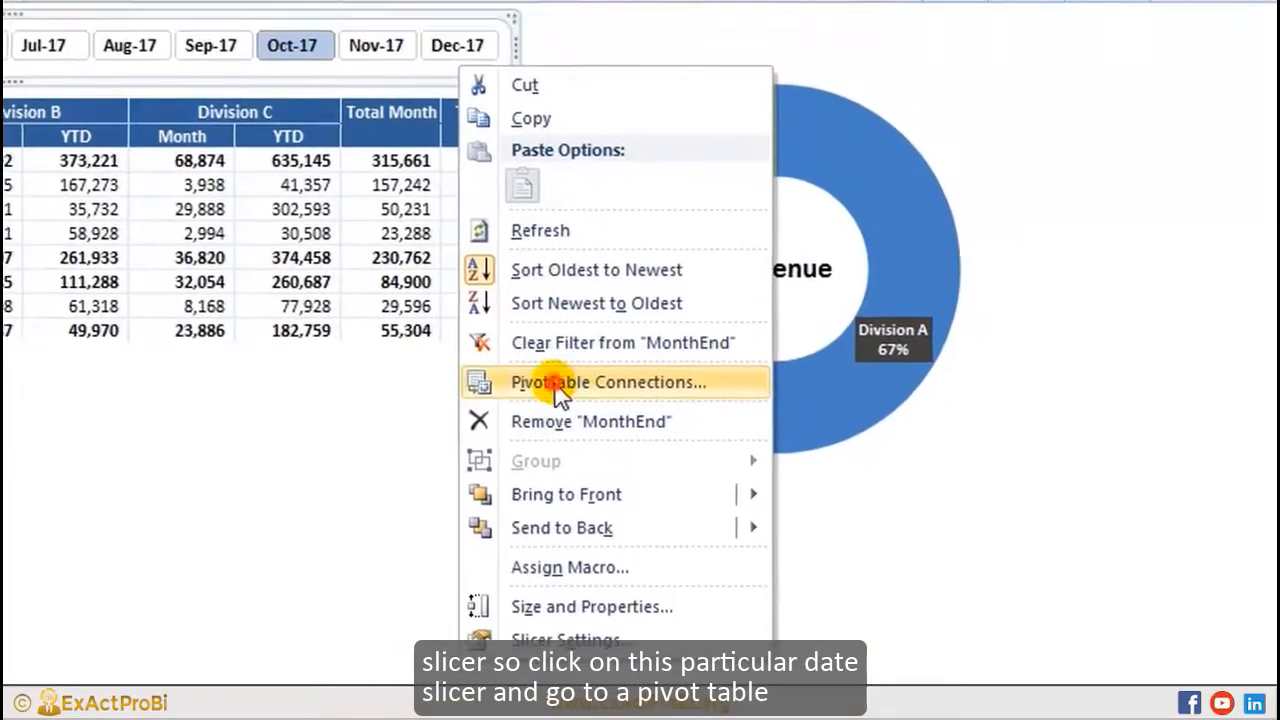
left_click(675, 402)
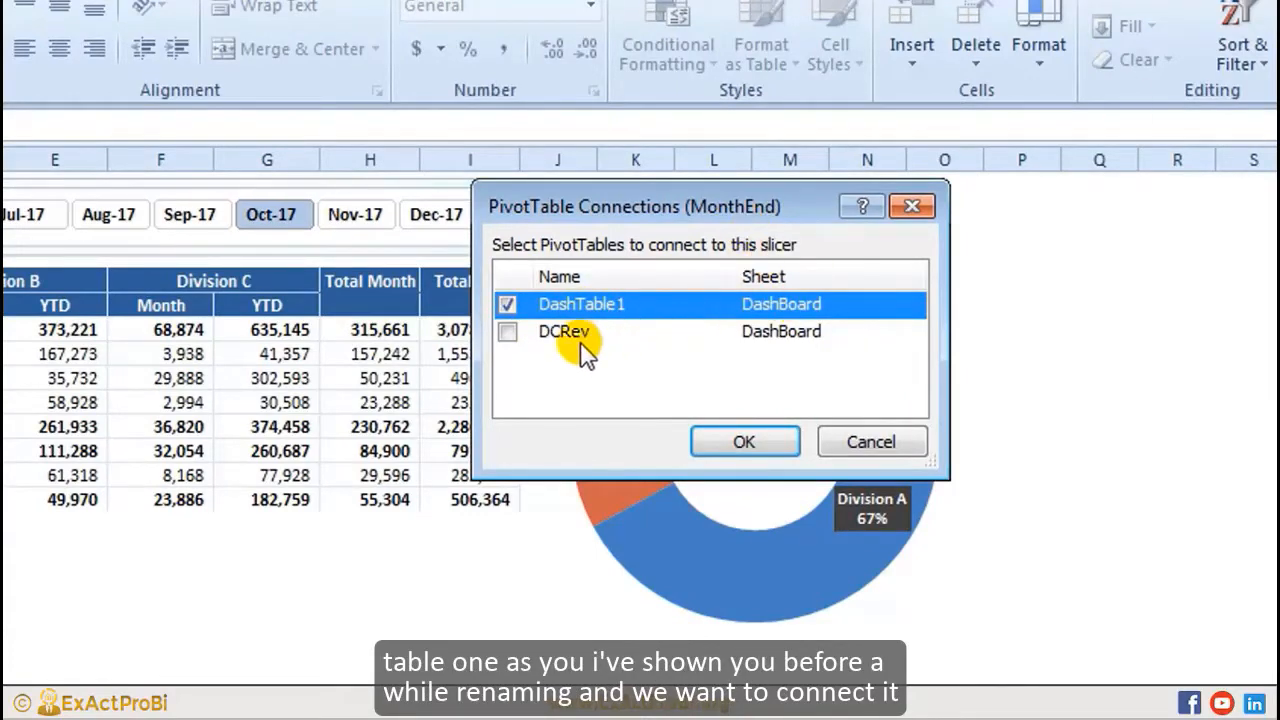
left_click(508, 334)
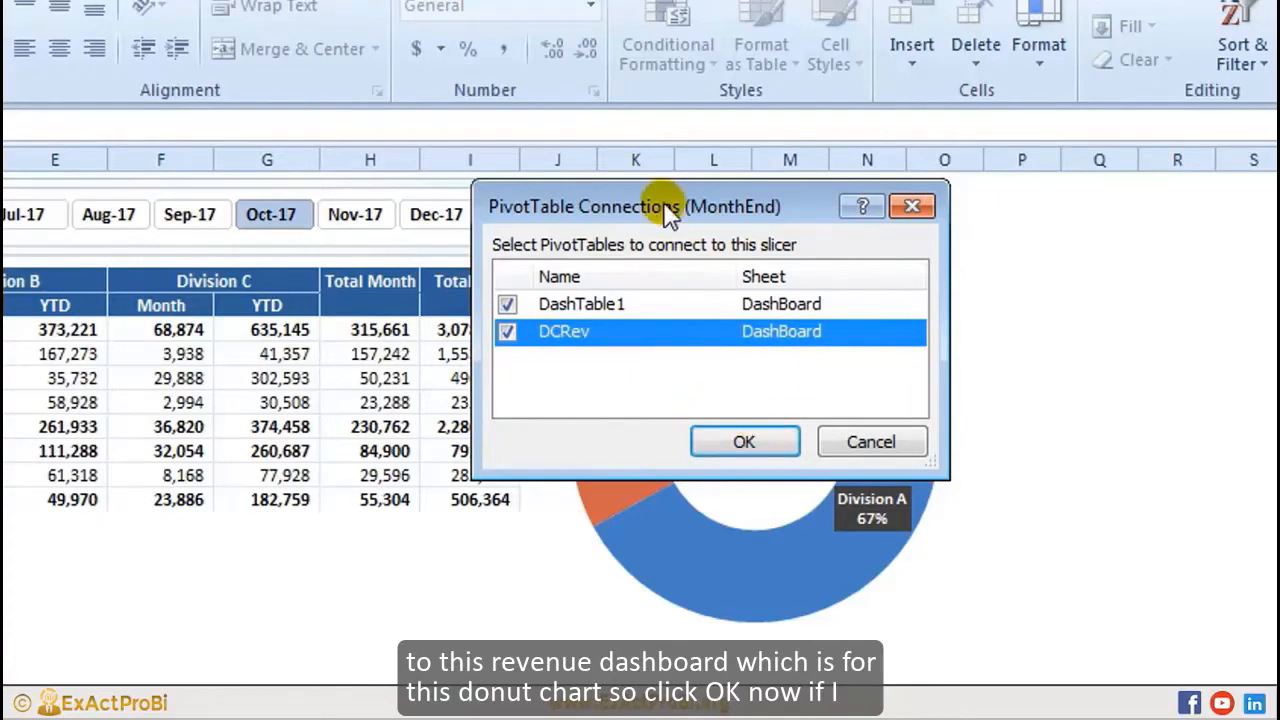
left_click(745, 442)
left_click(380, 619)
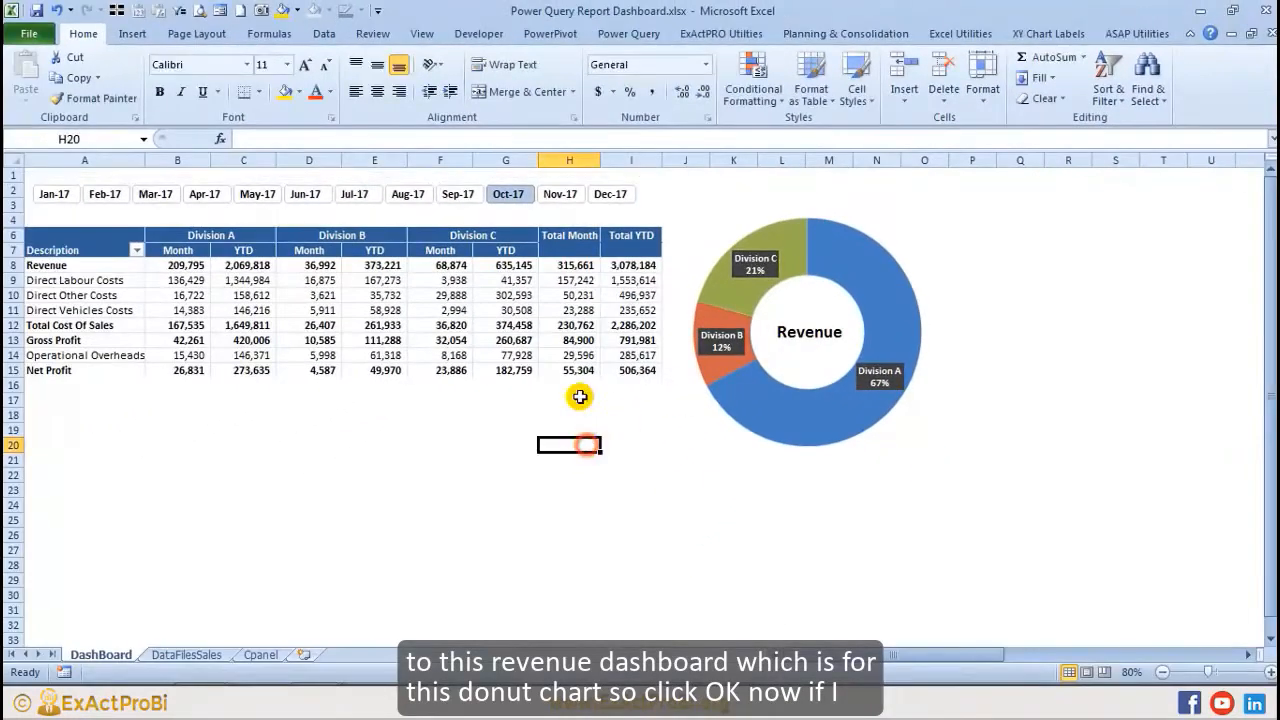
Step: Test the MonthEnd slicer across the months of 2017, ending on May-17, and check the Revenue doughnut and the DCRev pivot table
left_click(458, 197)
left_click(508, 195)
left_click(559, 195)
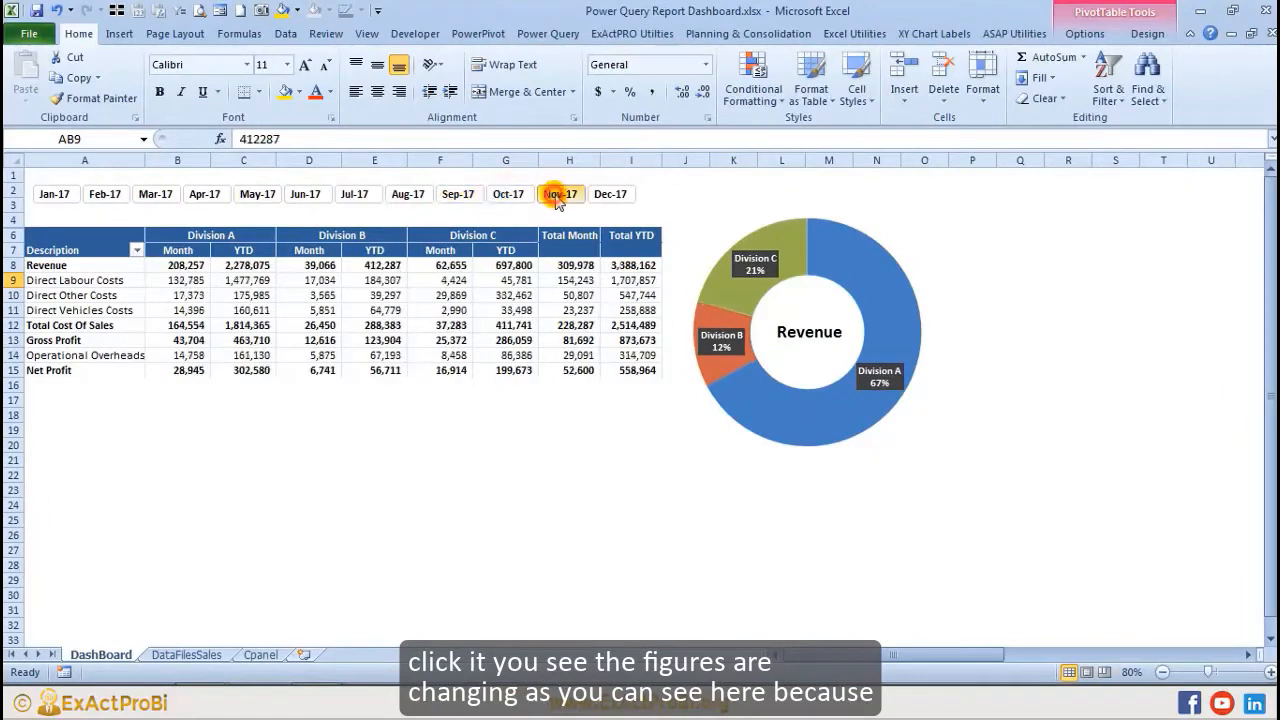
left_click(612, 197)
left_click(560, 195)
left_click(508, 195)
left_click(458, 195)
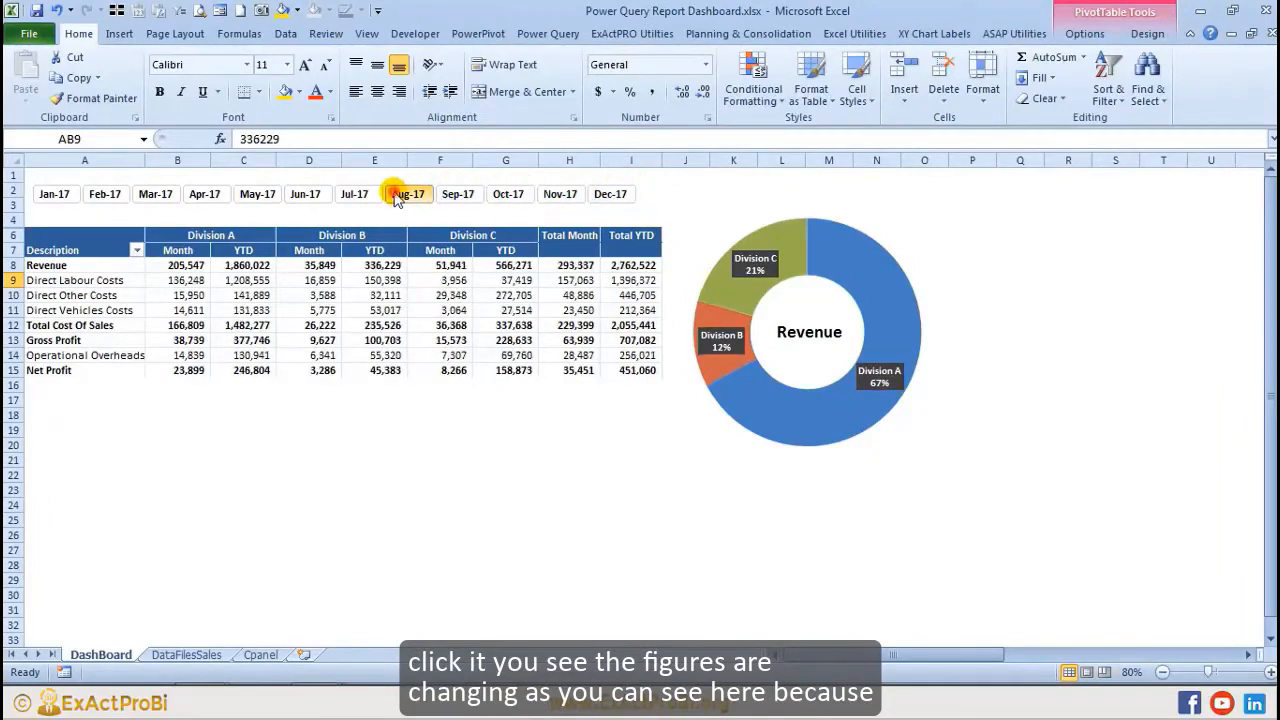
left_click(408, 195)
left_click(306, 195)
left_click(257, 195)
left_click(205, 195)
left_click(155, 195)
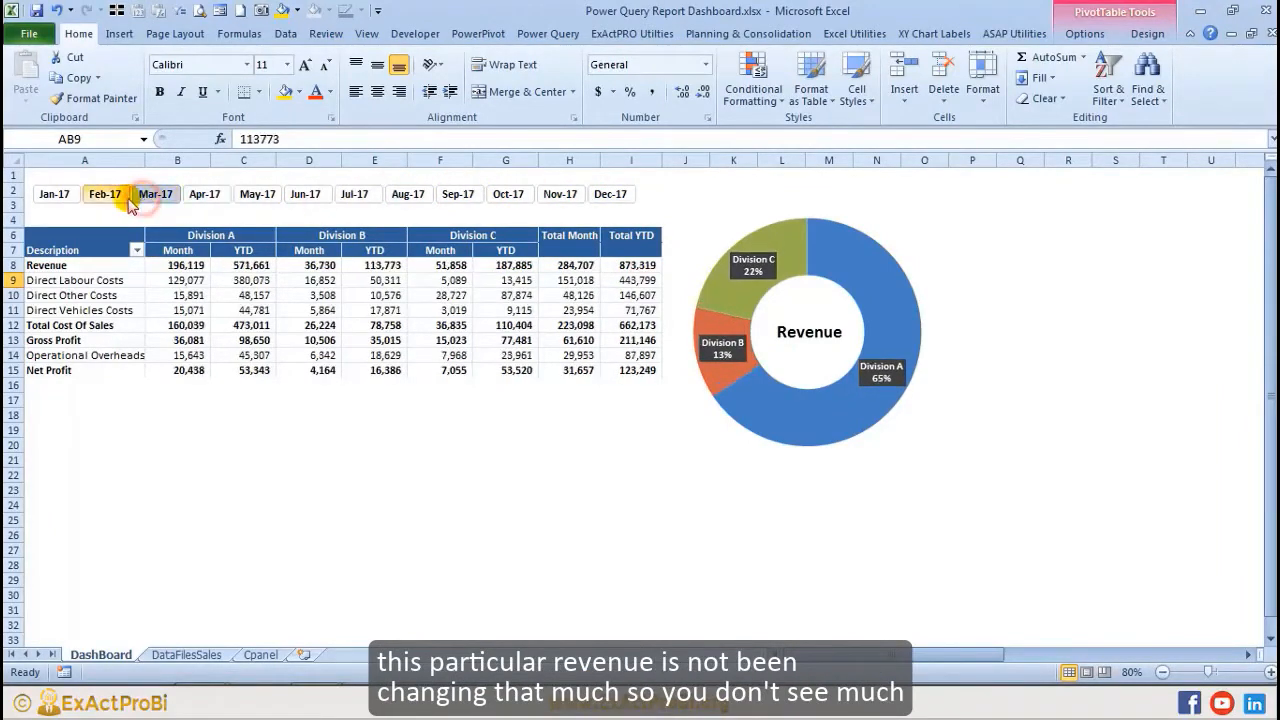
left_click(100, 196)
left_click(54, 195)
left_click(106, 196)
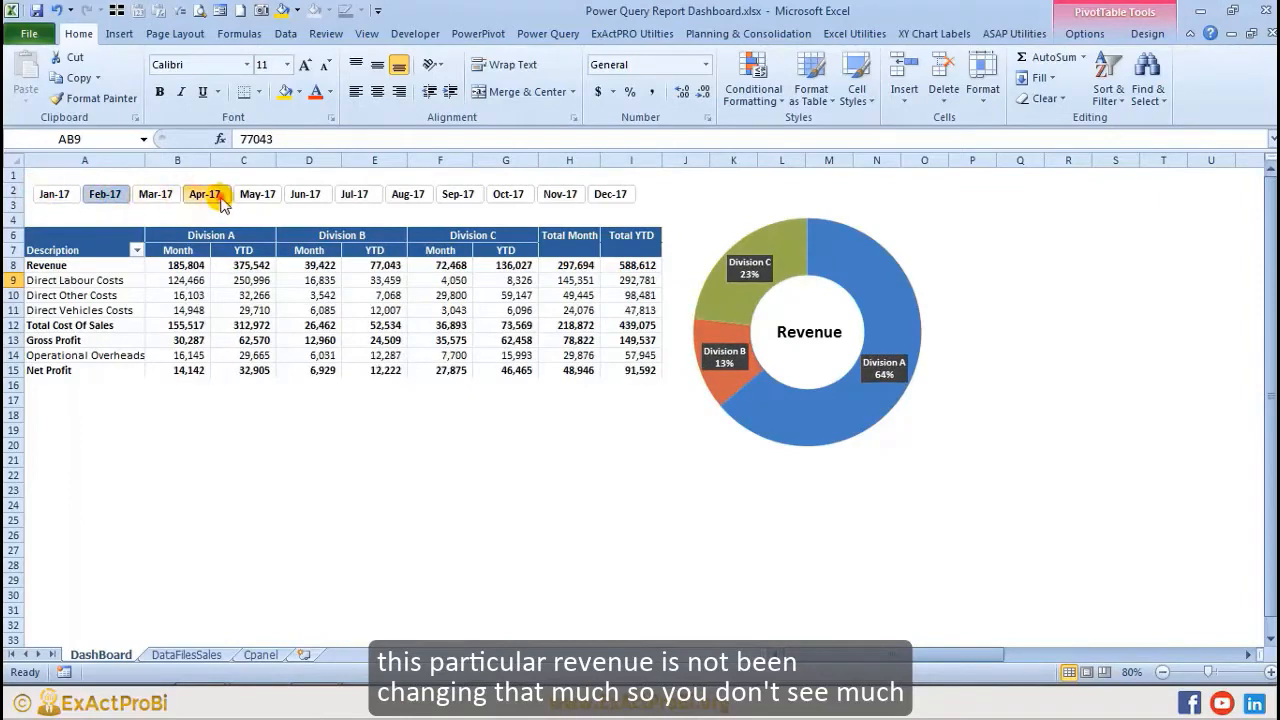
left_click(206, 195)
left_click(257, 195)
left_click(306, 195)
left_click(354, 195)
left_click(408, 195)
left_click(458, 195)
left_click(508, 195)
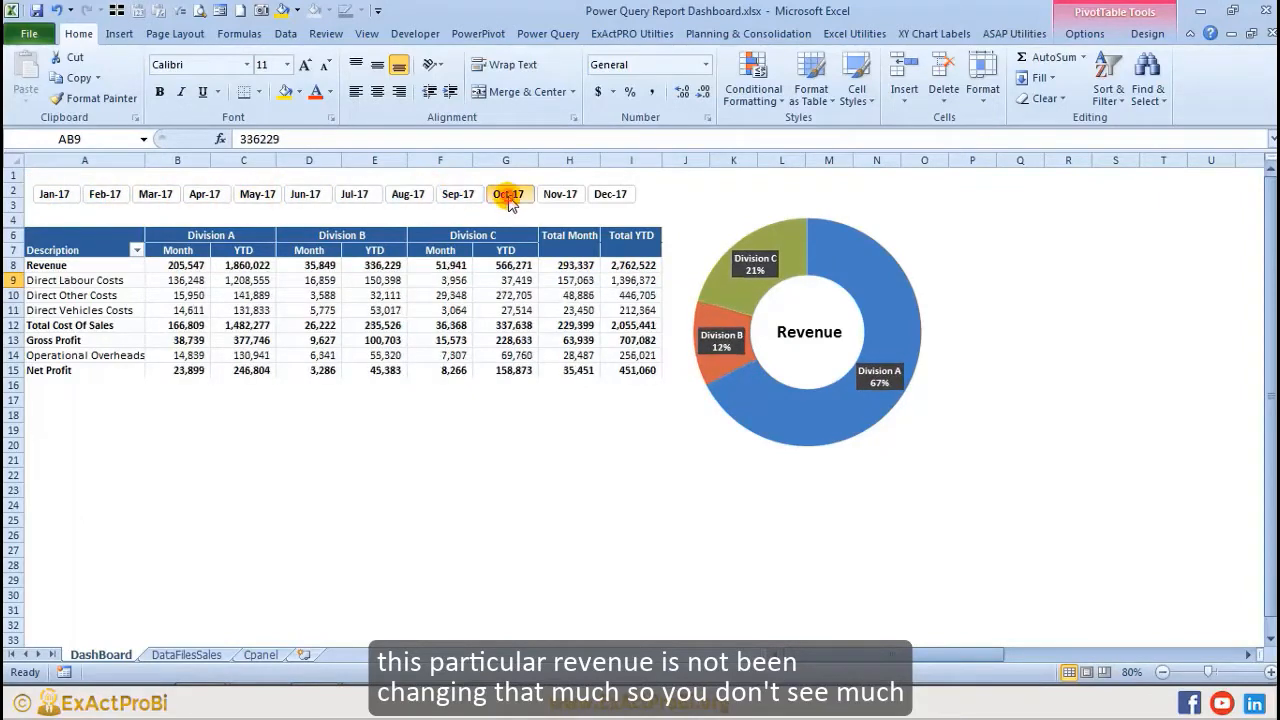
left_click(560, 195)
left_click(610, 195)
left_click(456, 196)
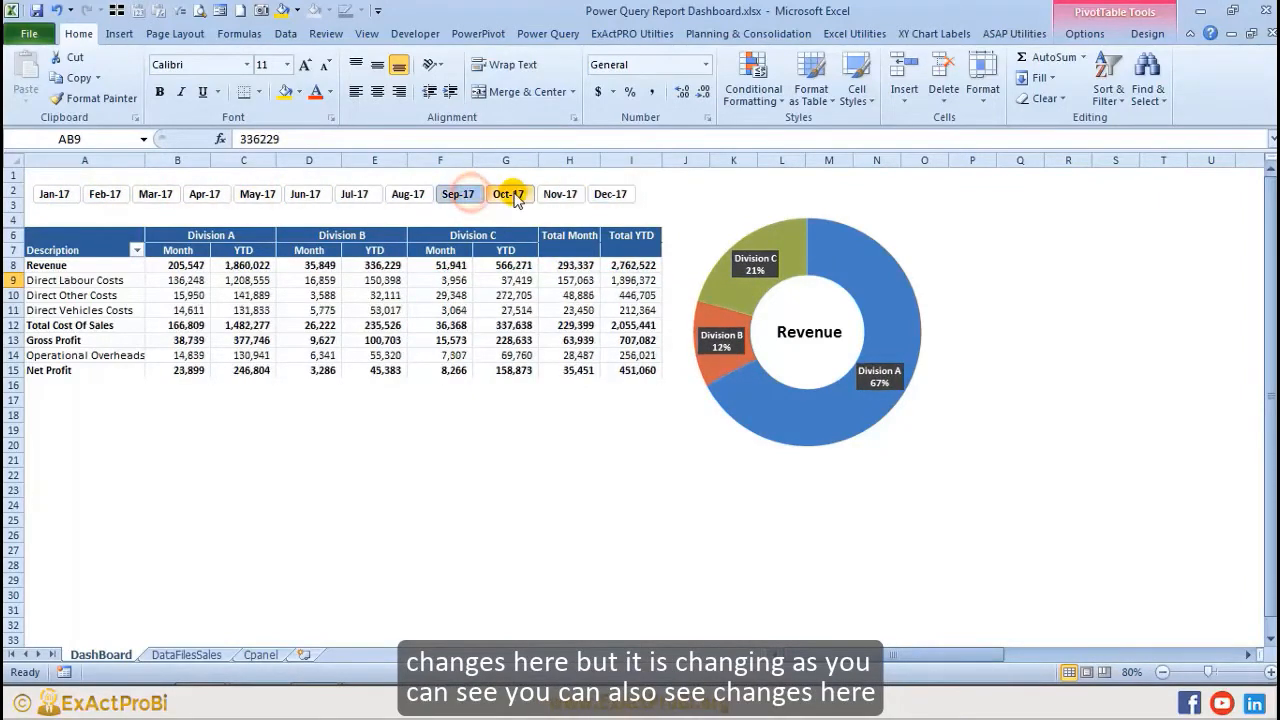
left_click(508, 195)
left_click(560, 195)
left_click(458, 196)
left_click(408, 195)
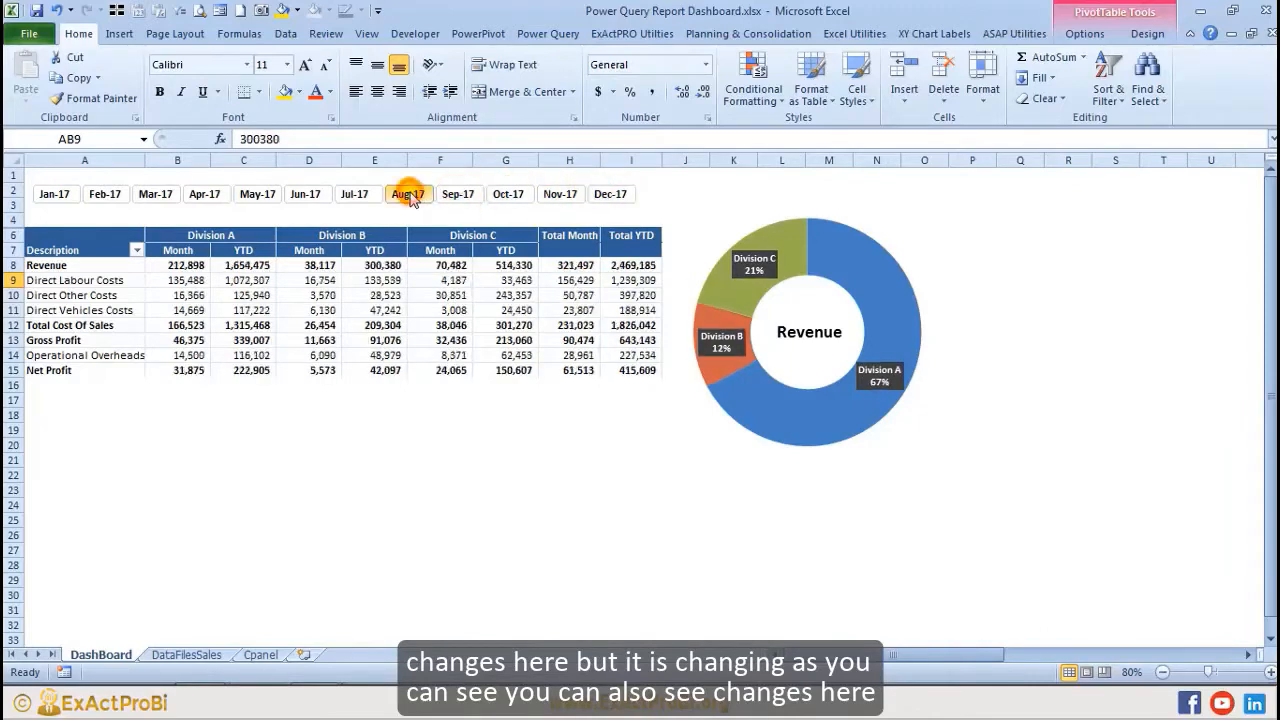
left_click(355, 195)
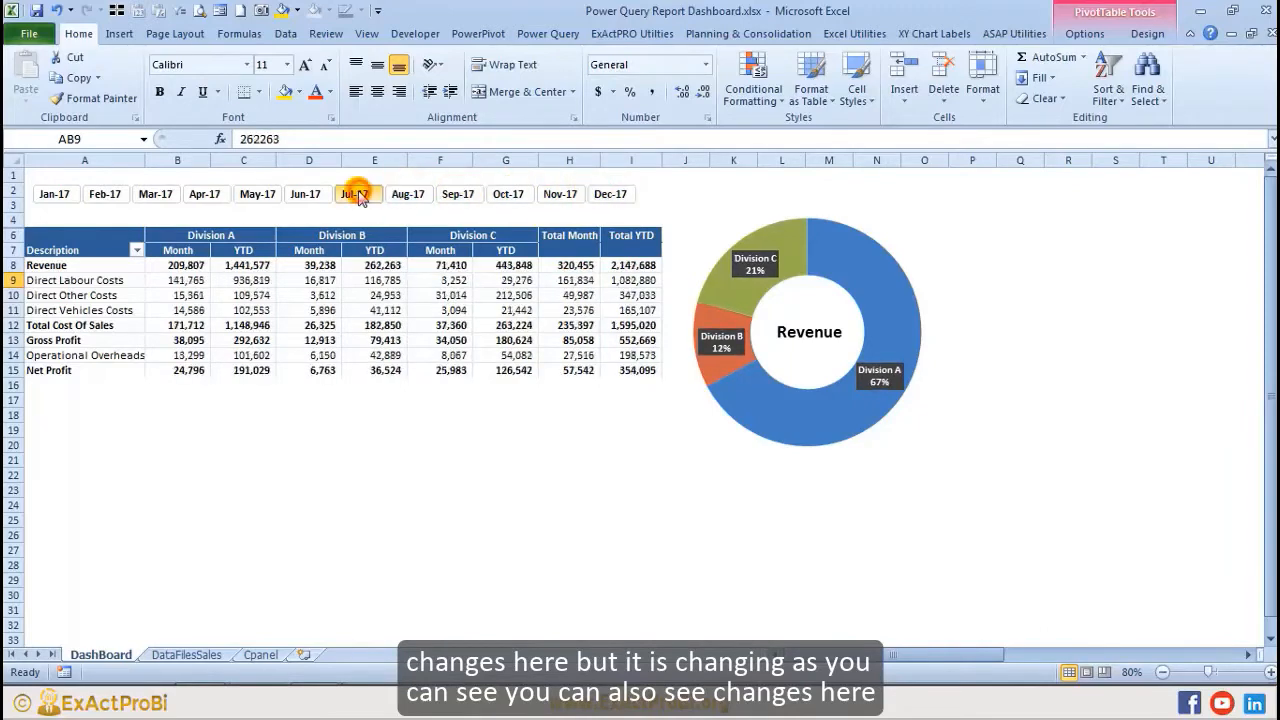
left_click(265, 201)
left_click_drag(985, 655, 1152, 655)
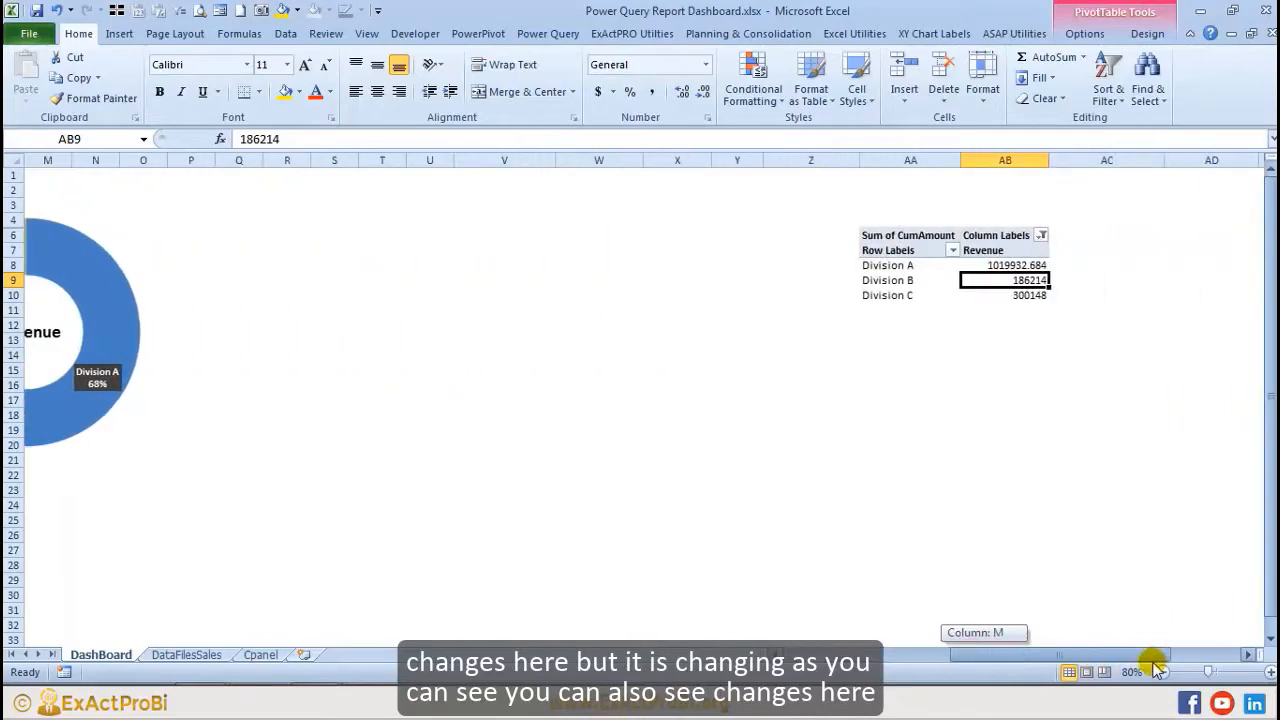
Step: Format the DCRev pivot table's values as Number with a thousands separator and no decimal places
left_click(1007, 264)
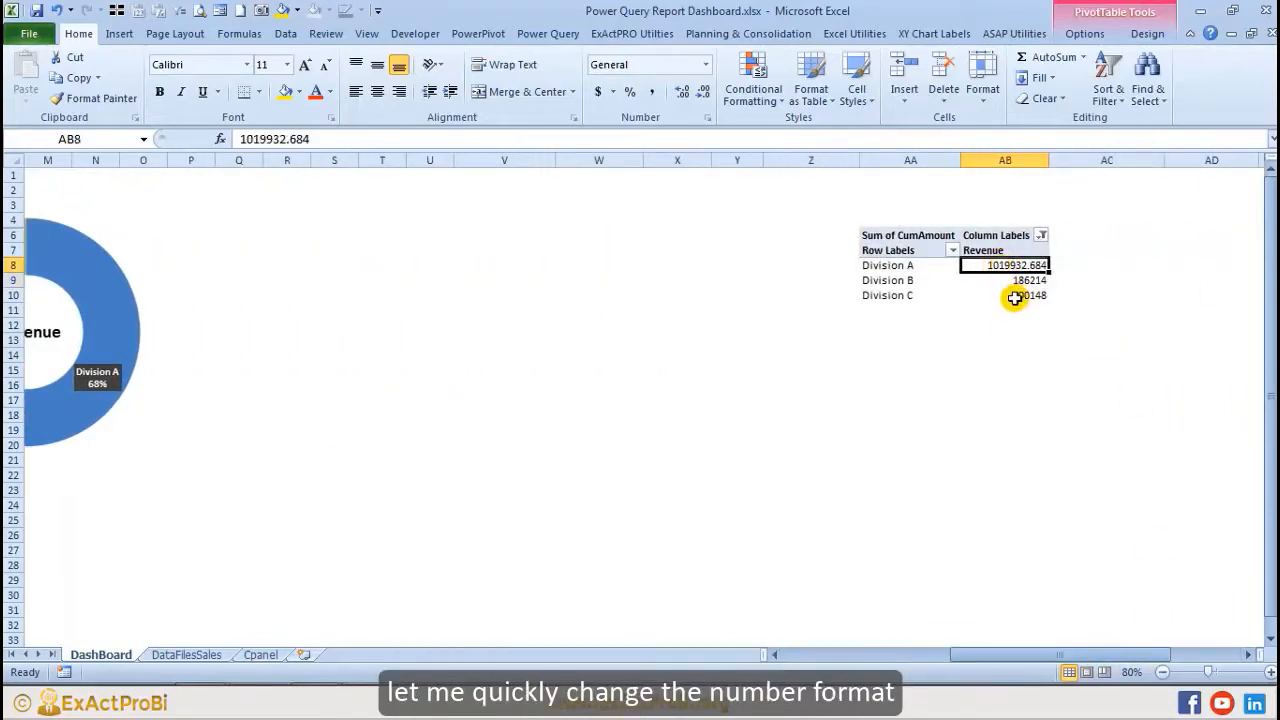
right_click(1000, 264)
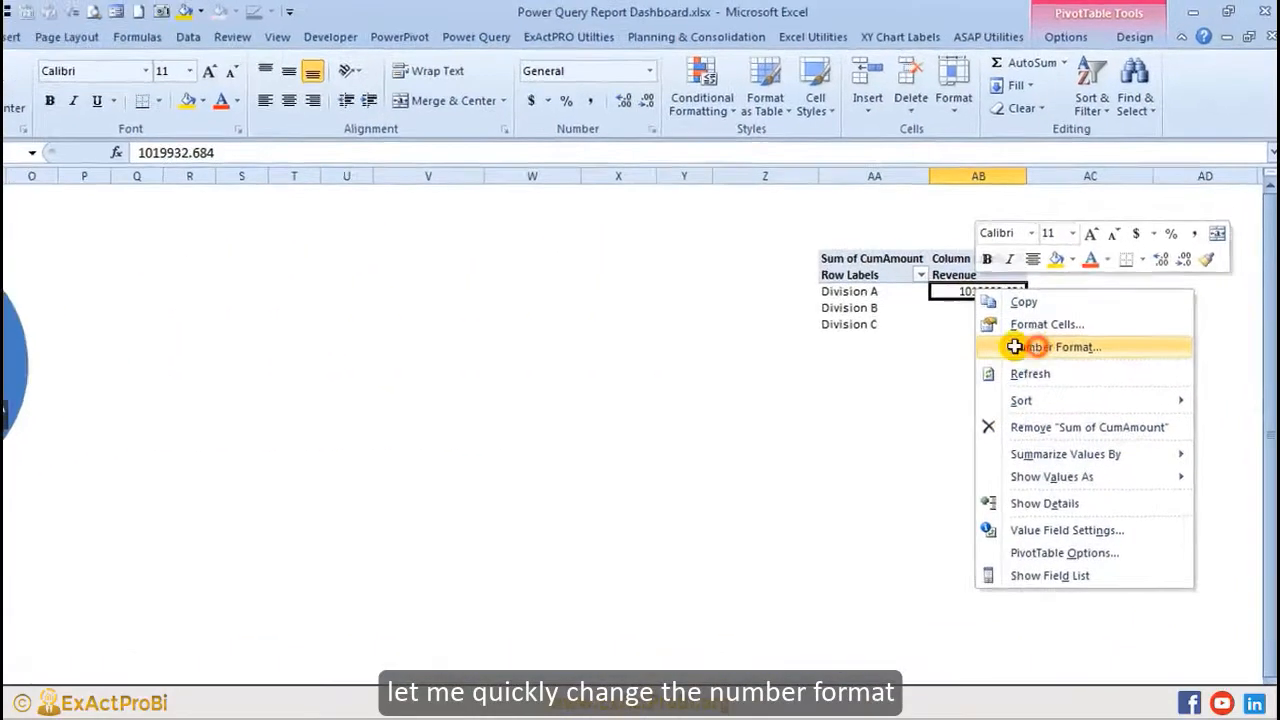
left_click(1050, 314)
left_click(684, 247)
left_click(829, 316)
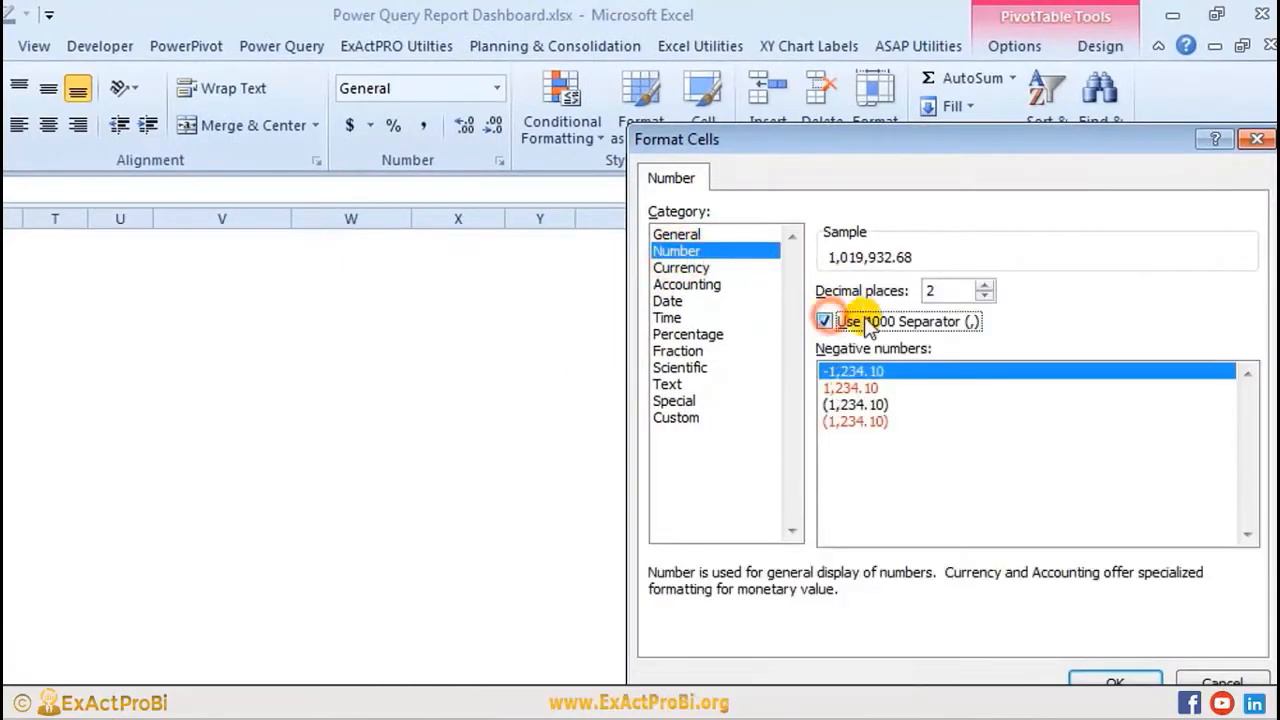
left_click(985, 297)
left_click(985, 297)
left_click(1110, 680)
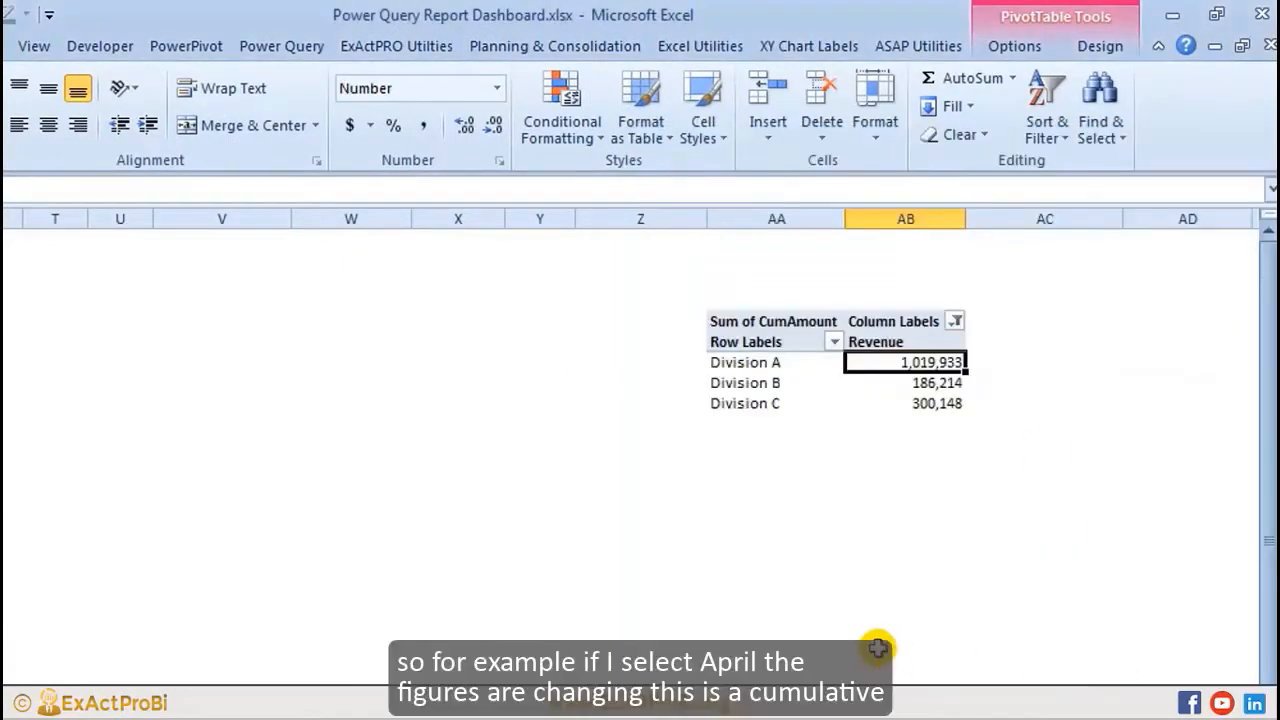
Step: Filter the MonthEnd slicer to Apr-17 and compare the DCRev division revenues with the YTD revenue figures in the main table
left_click(880, 648)
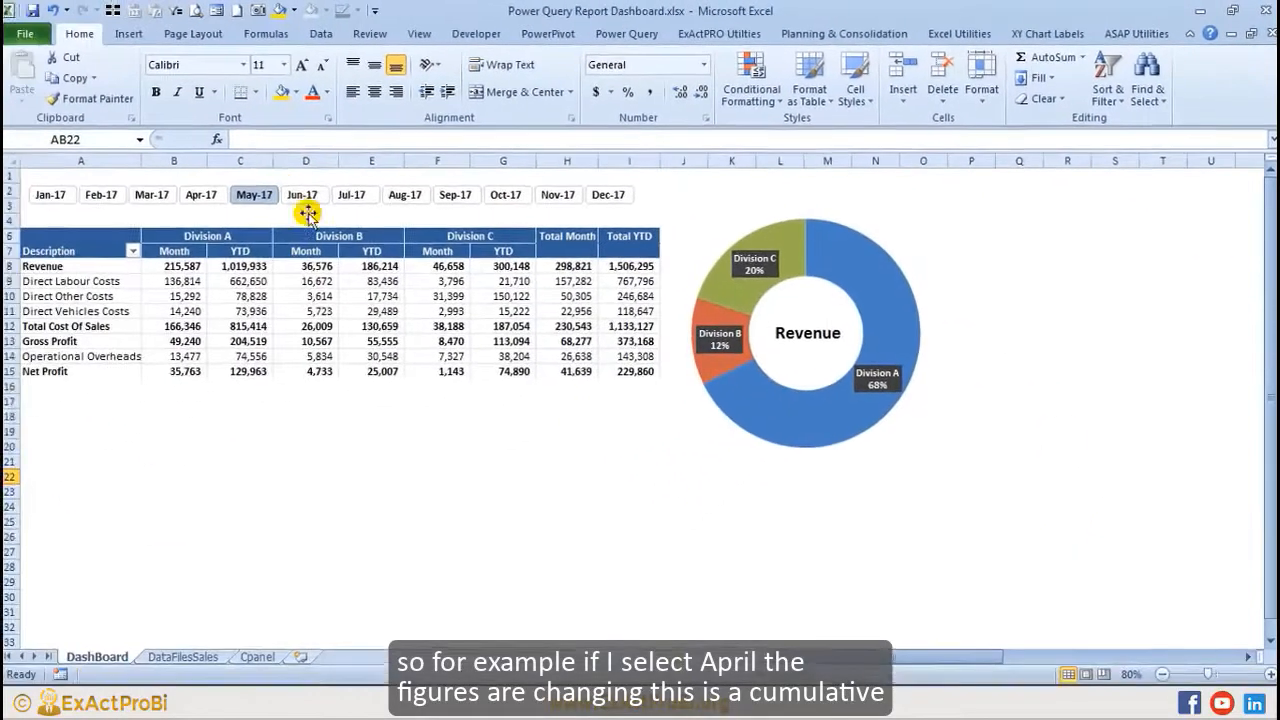
left_click(204, 194)
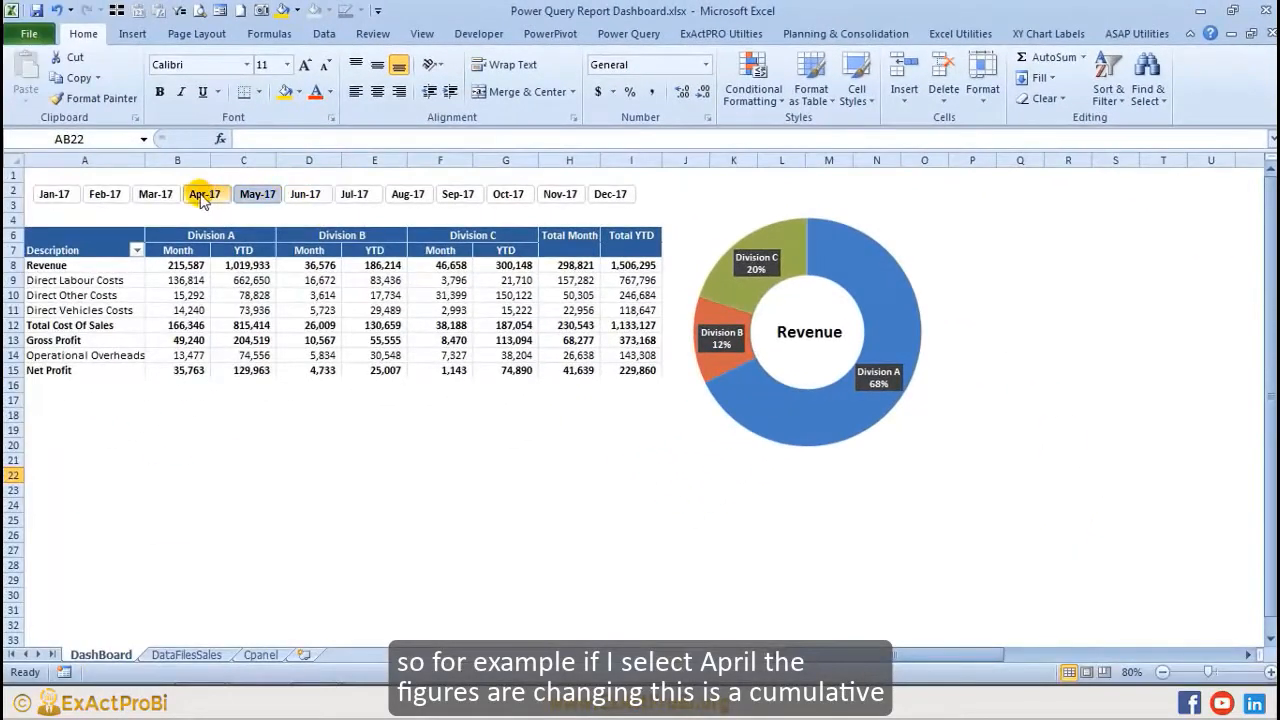
left_click_drag(822, 655, 1004, 655)
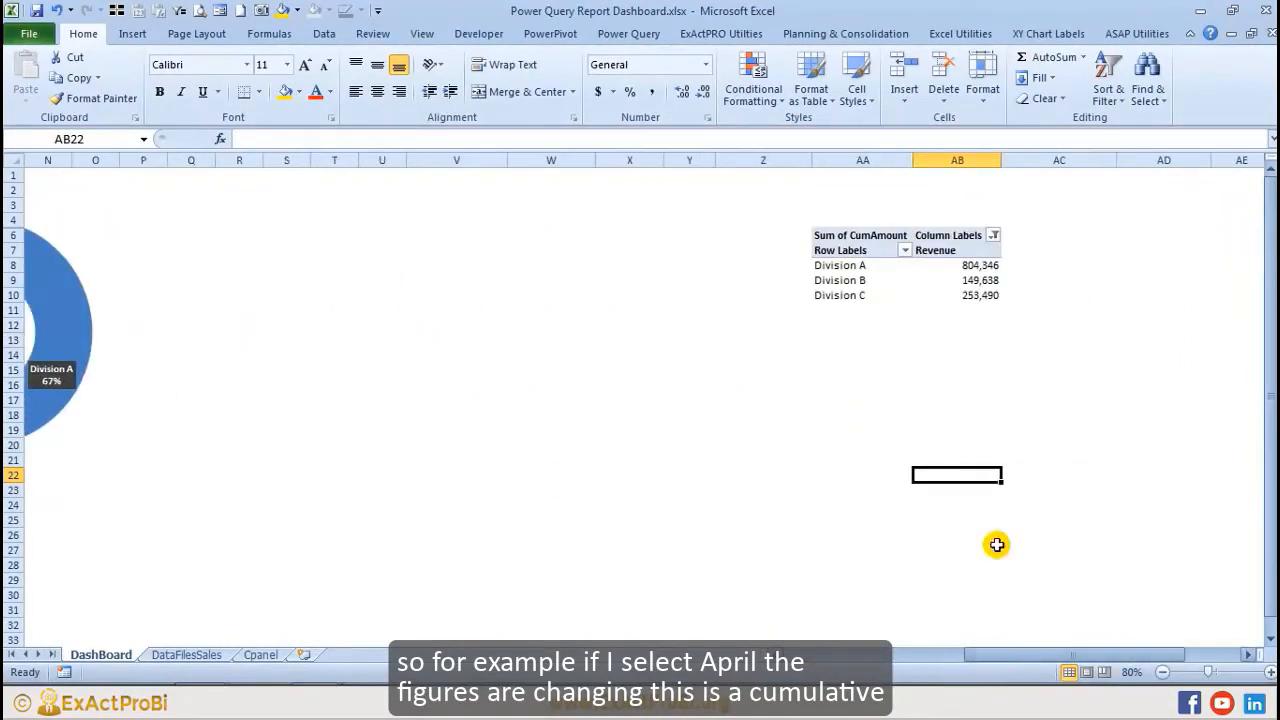
left_click_drag(955, 264, 957, 294)
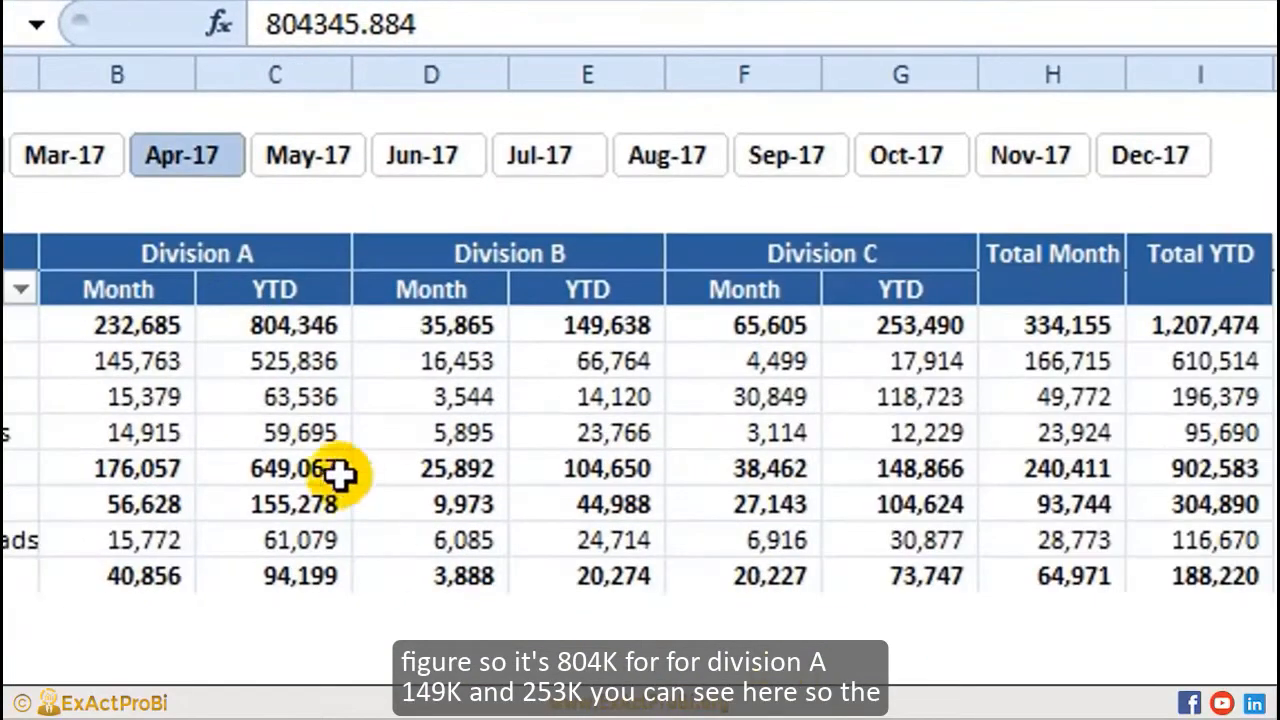
left_click(266, 323)
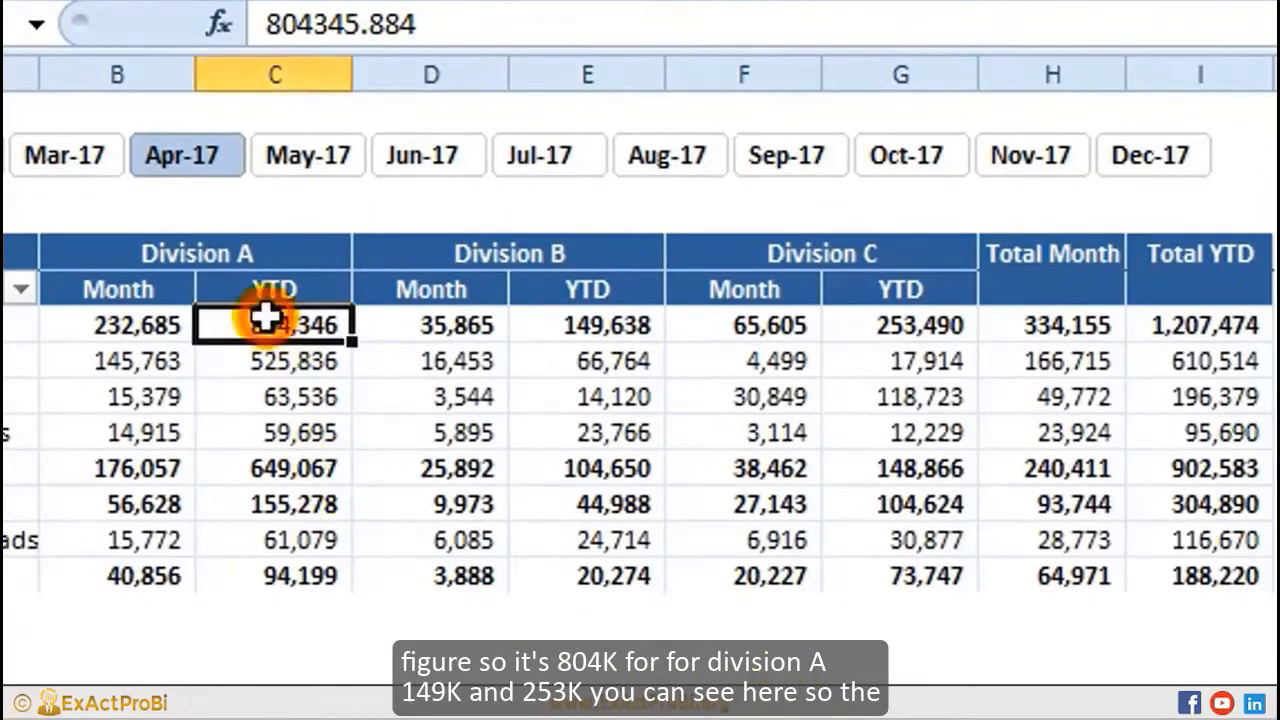
left_click(600, 330)
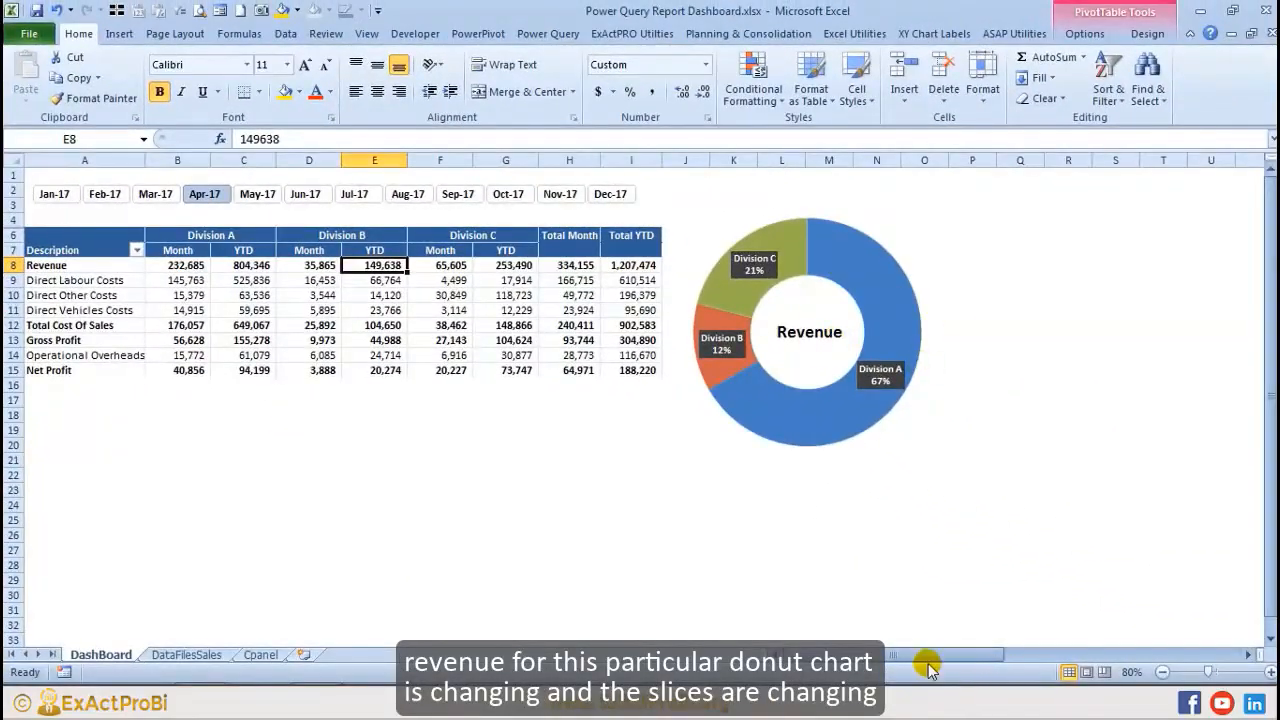
left_click_drag(928, 657, 952, 641)
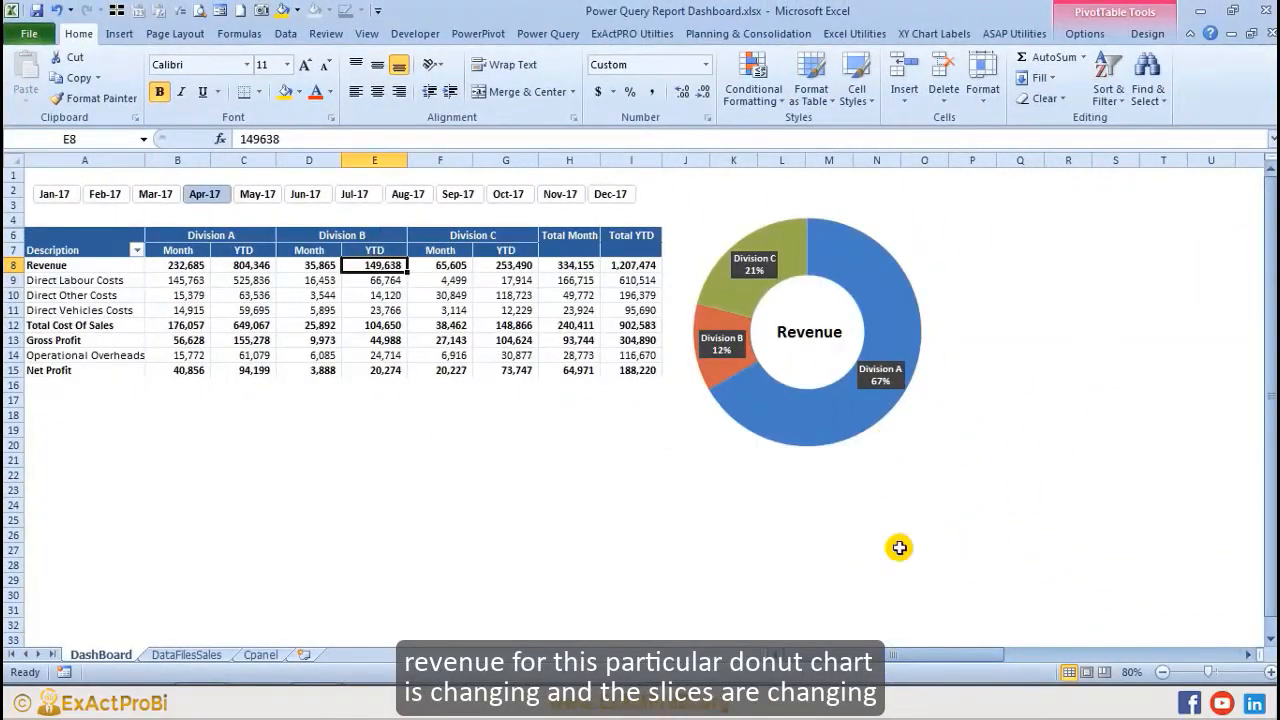
left_click_drag(873, 660, 862, 168)
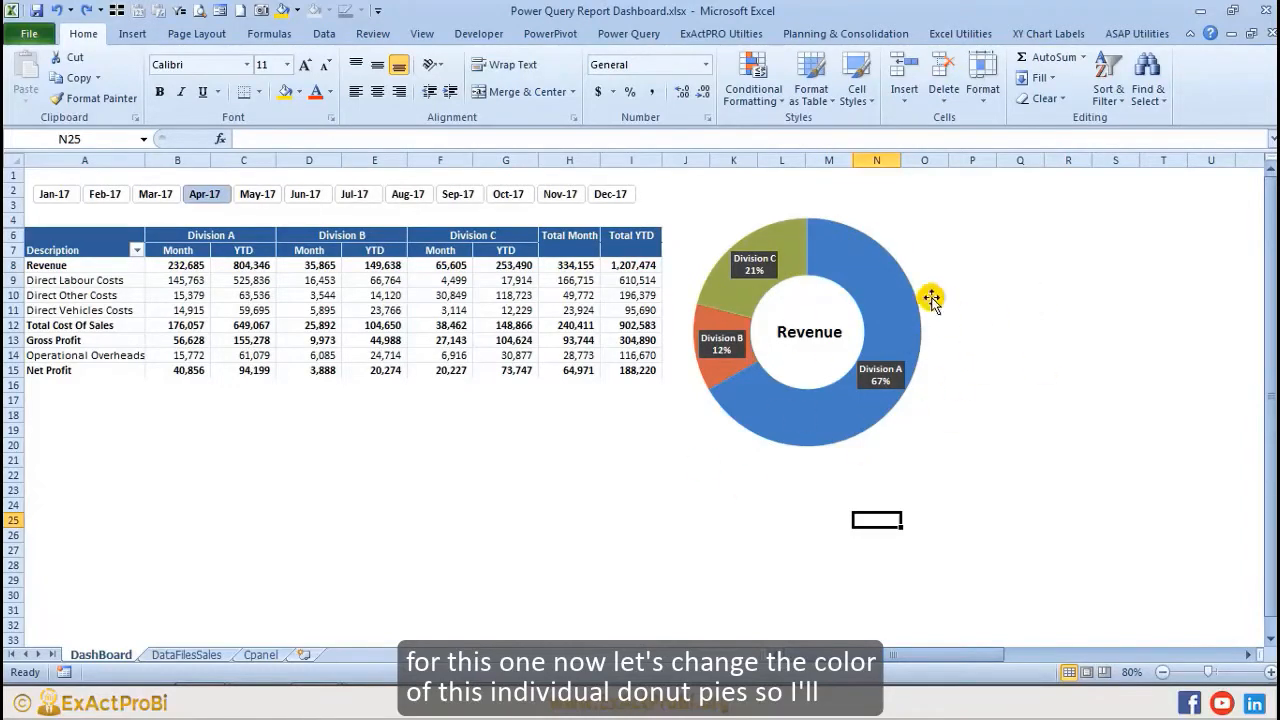
Step: Give the Division A slice of the Revenue doughnut a solid dark grey fill
left_click(884, 270)
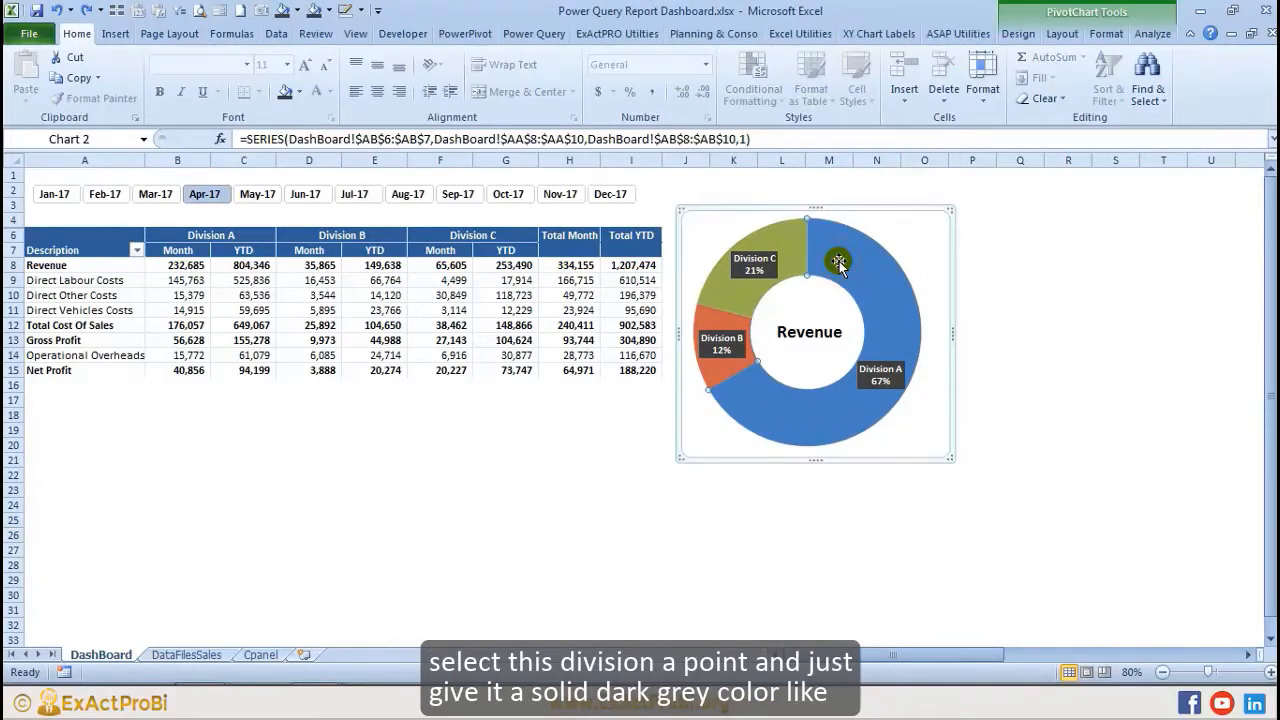
right_click(839, 261)
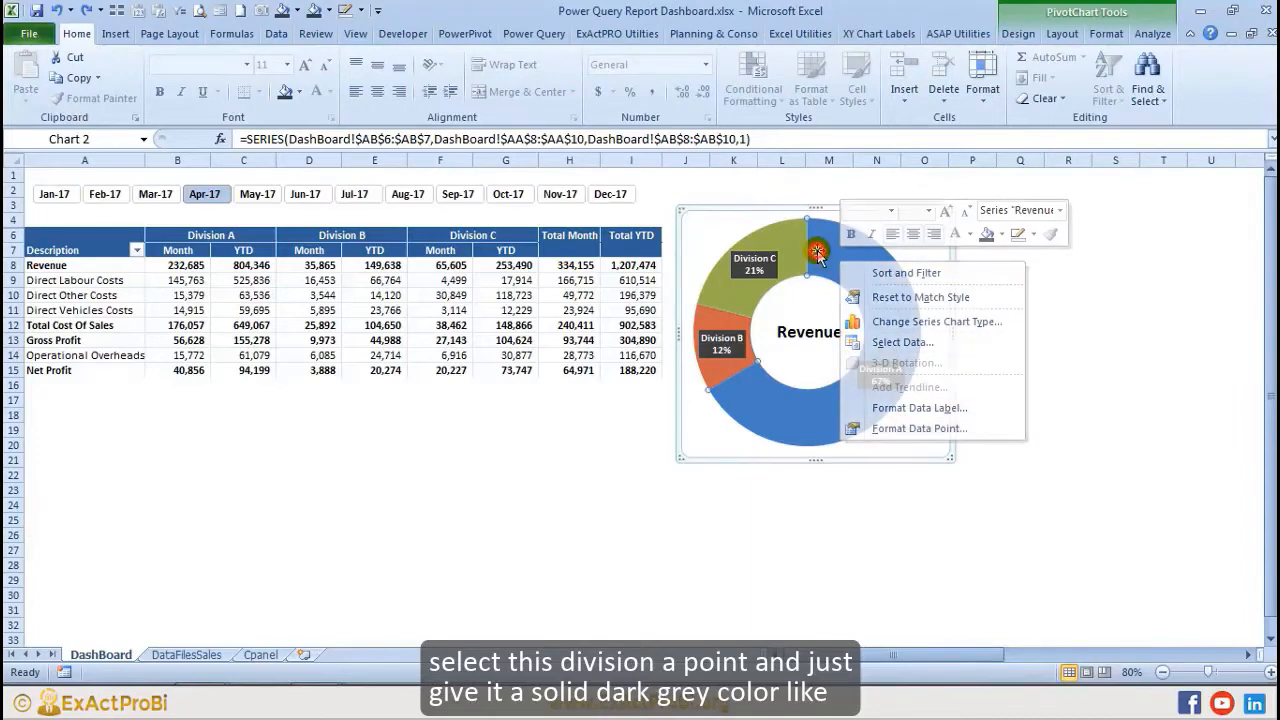
left_click(832, 251)
right_click(839, 250)
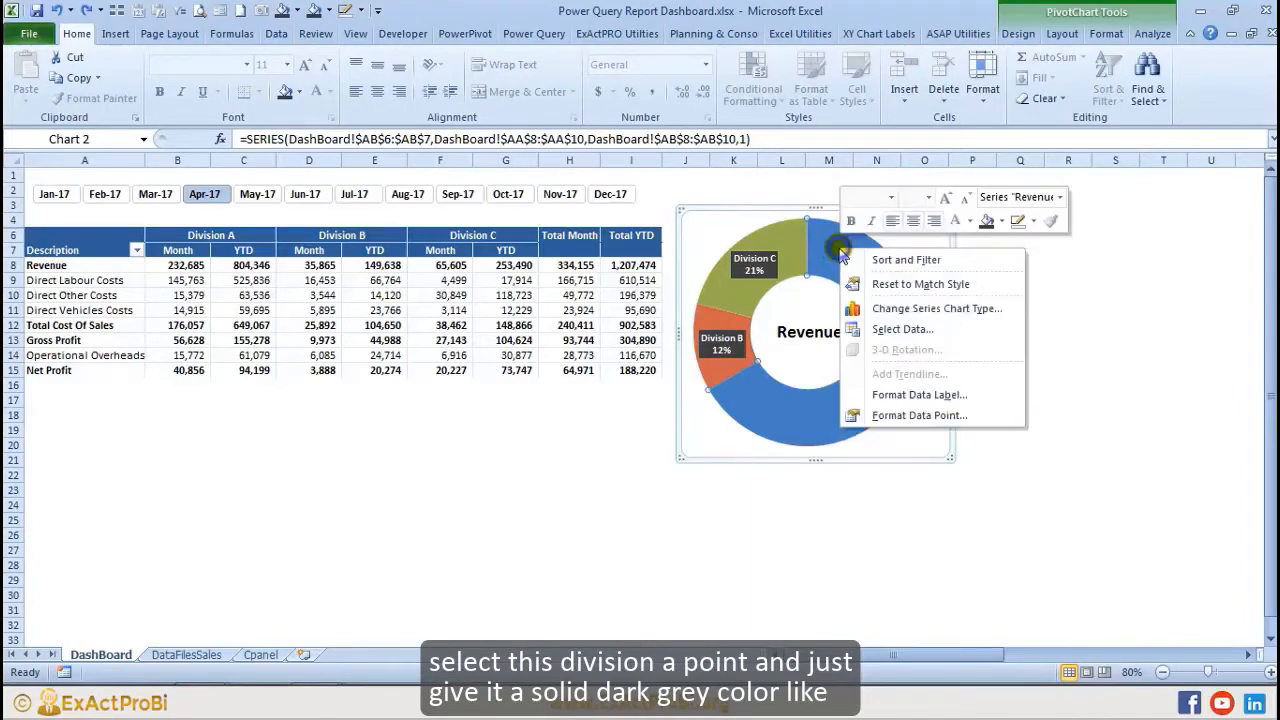
left_click(912, 414)
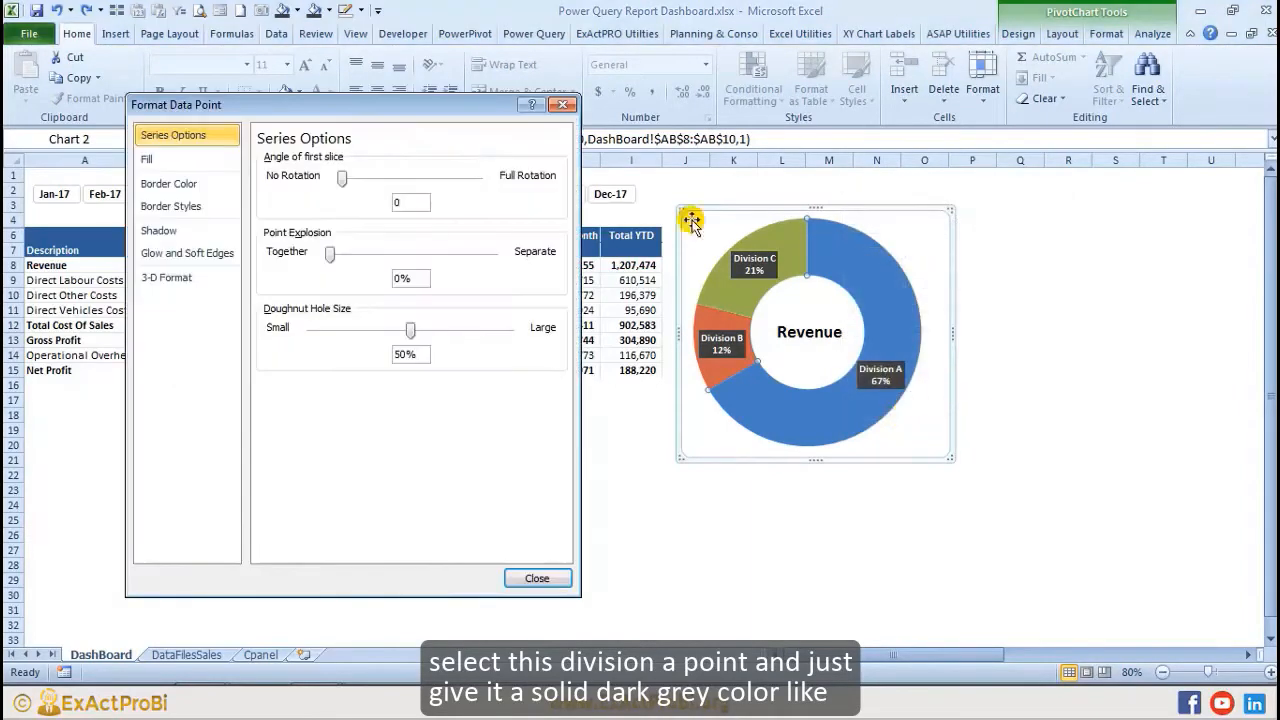
left_click(150, 161)
left_click(262, 178)
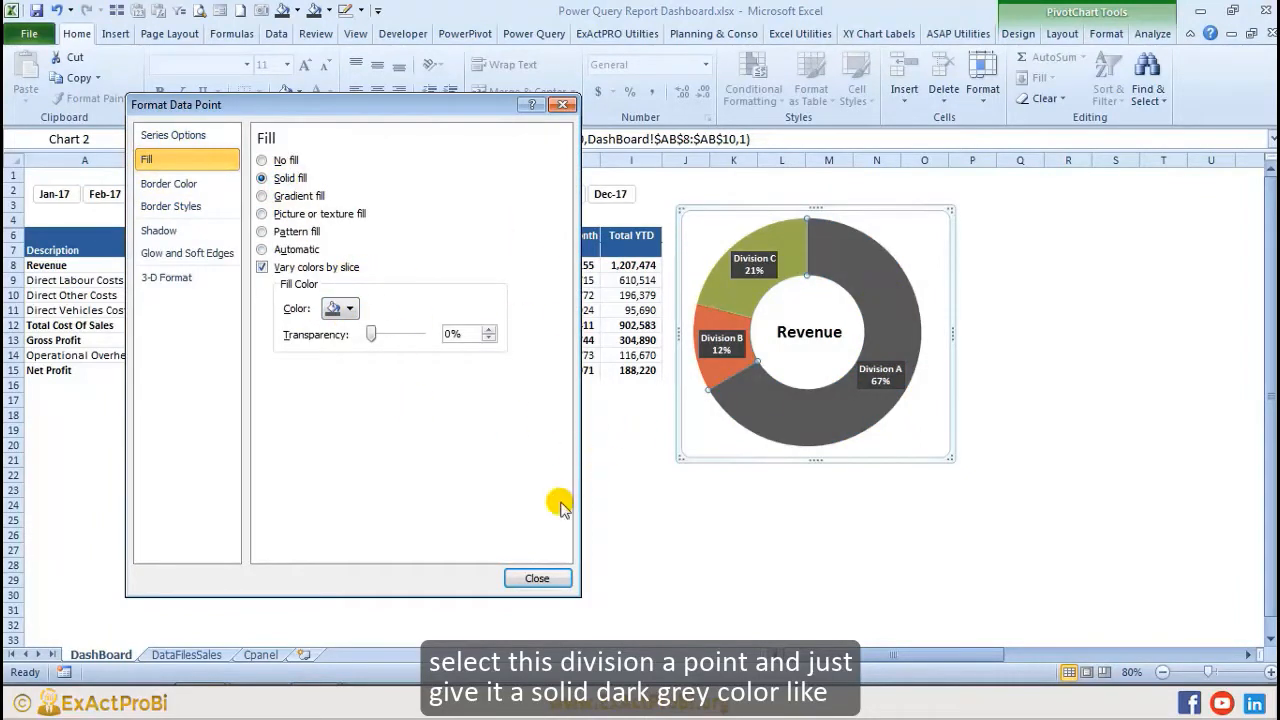
left_click(537, 578)
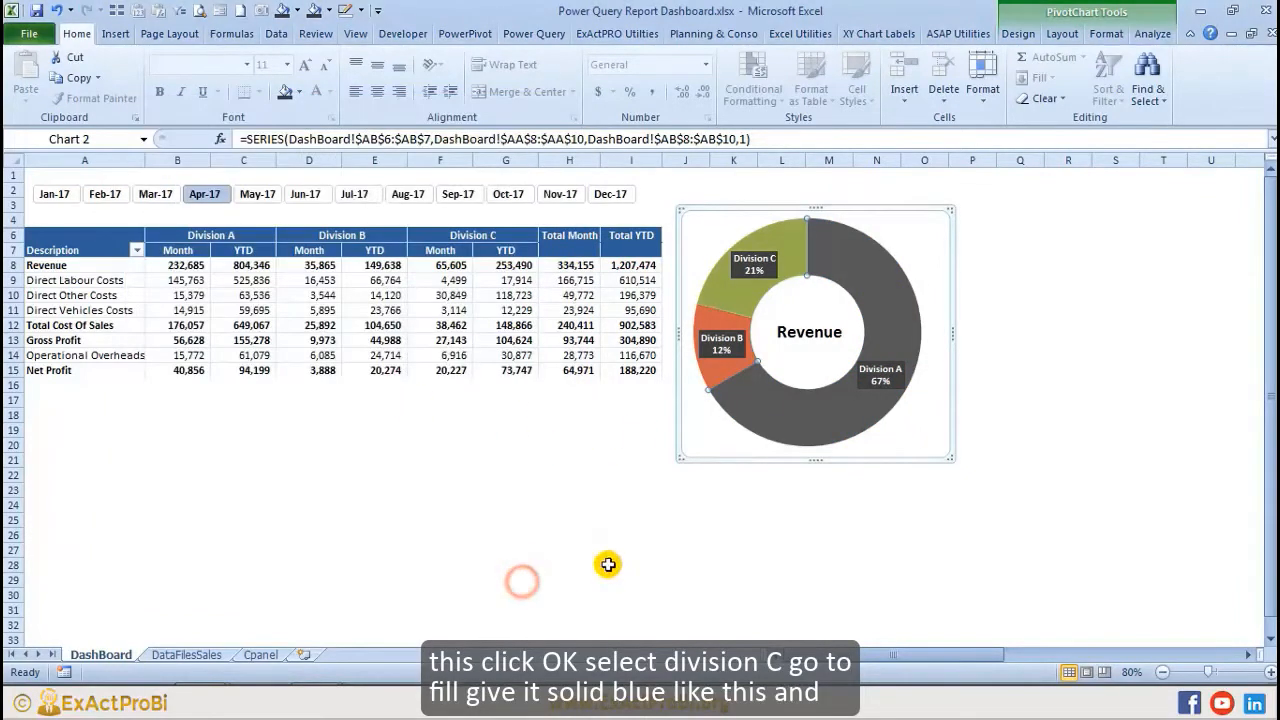
Step: Give the Division C slice of the Revenue doughnut a solid dark blue fill
right_click(791, 244)
left_click(845, 411)
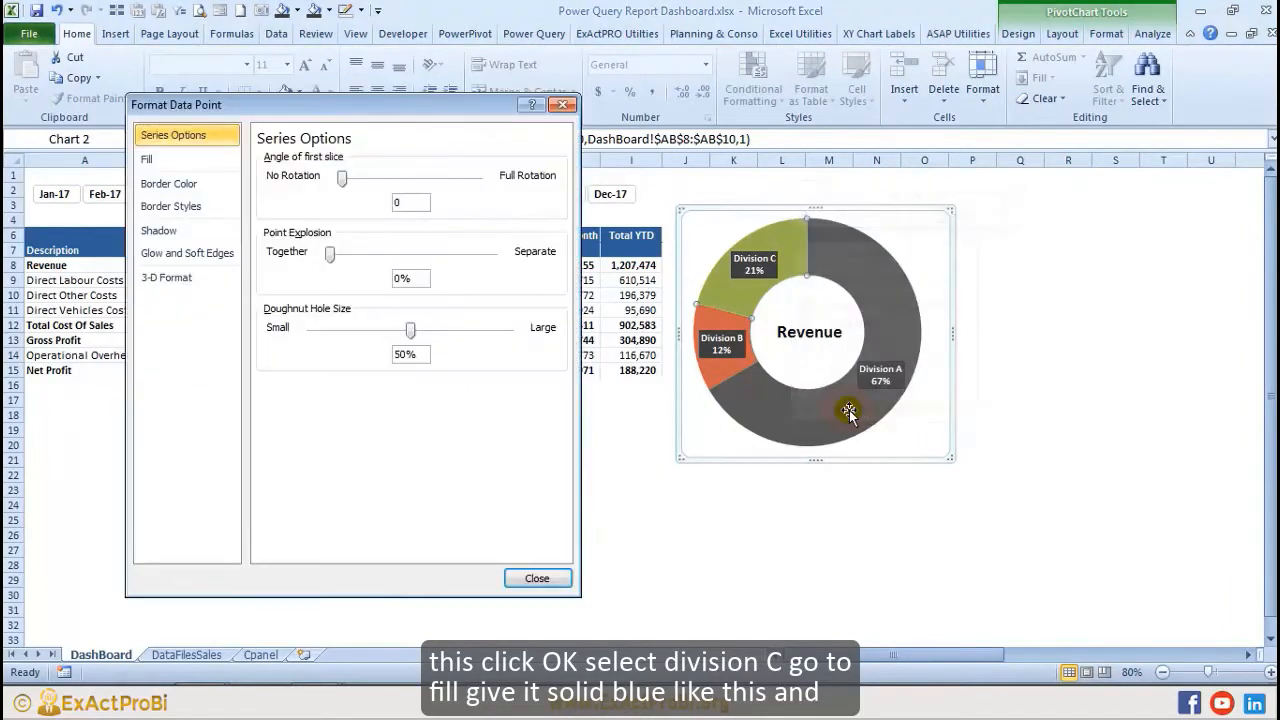
left_click(148, 160)
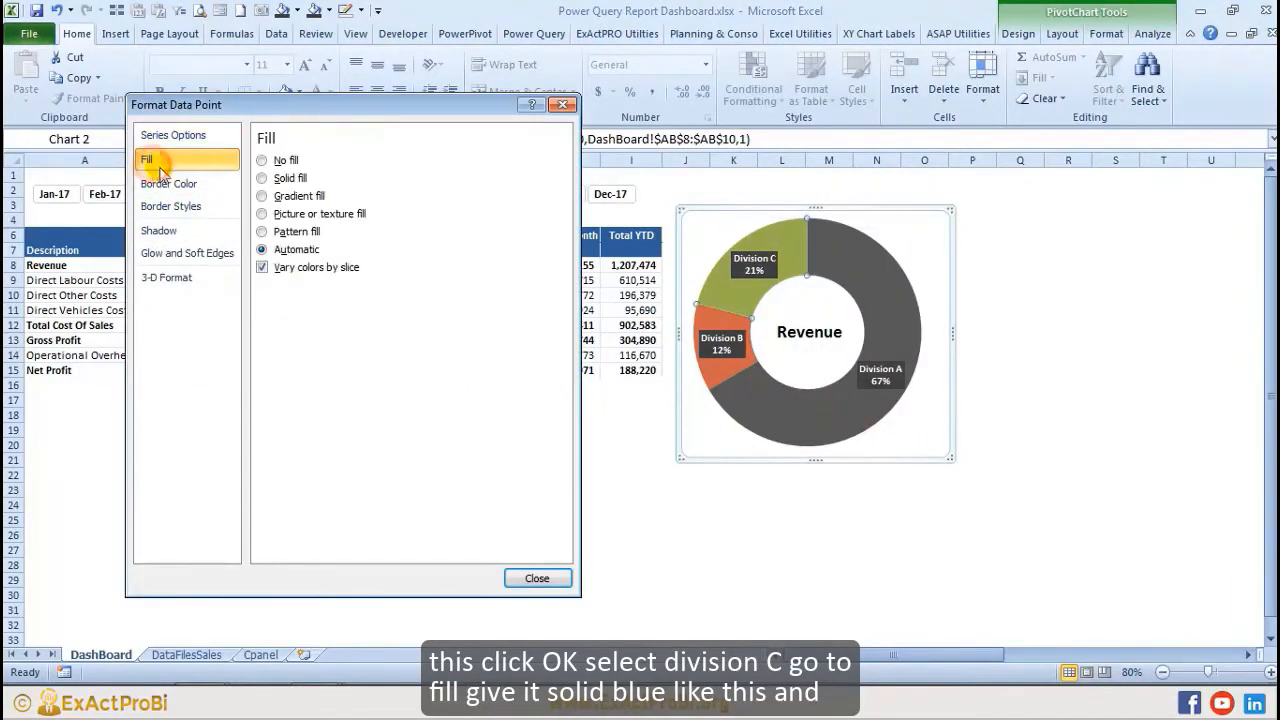
left_click(286, 182)
left_click(336, 309)
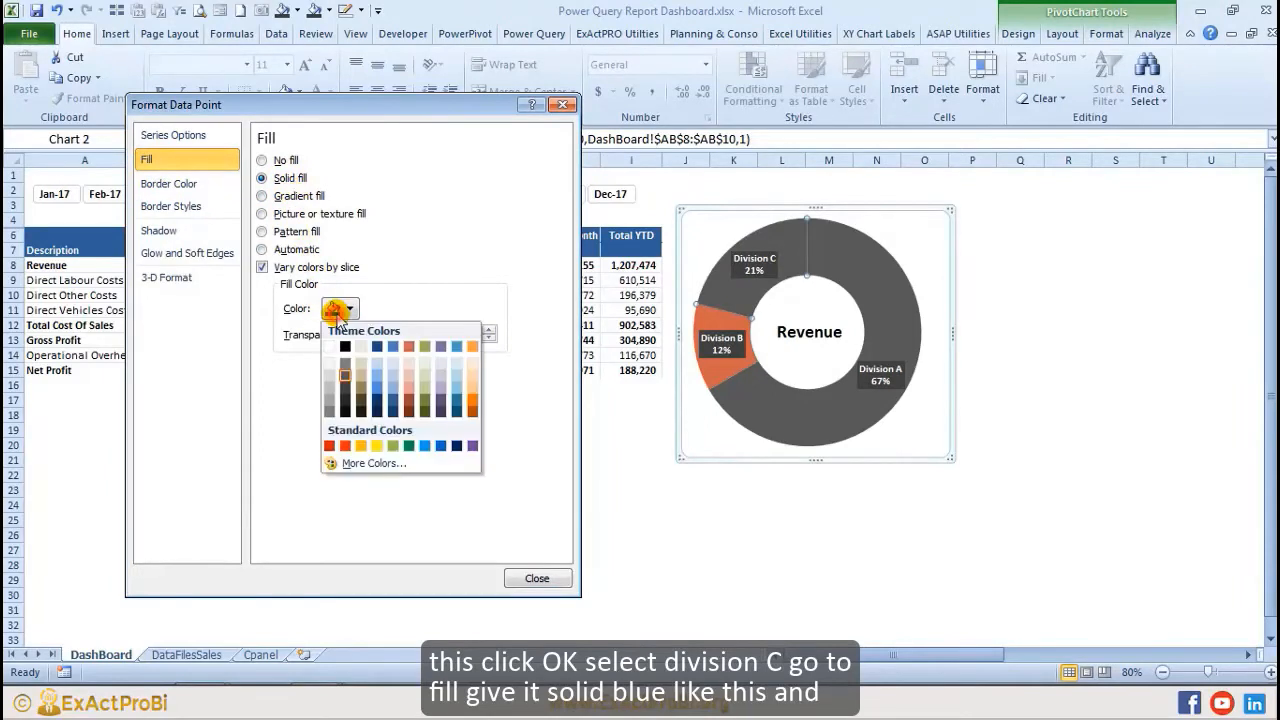
left_click(377, 402)
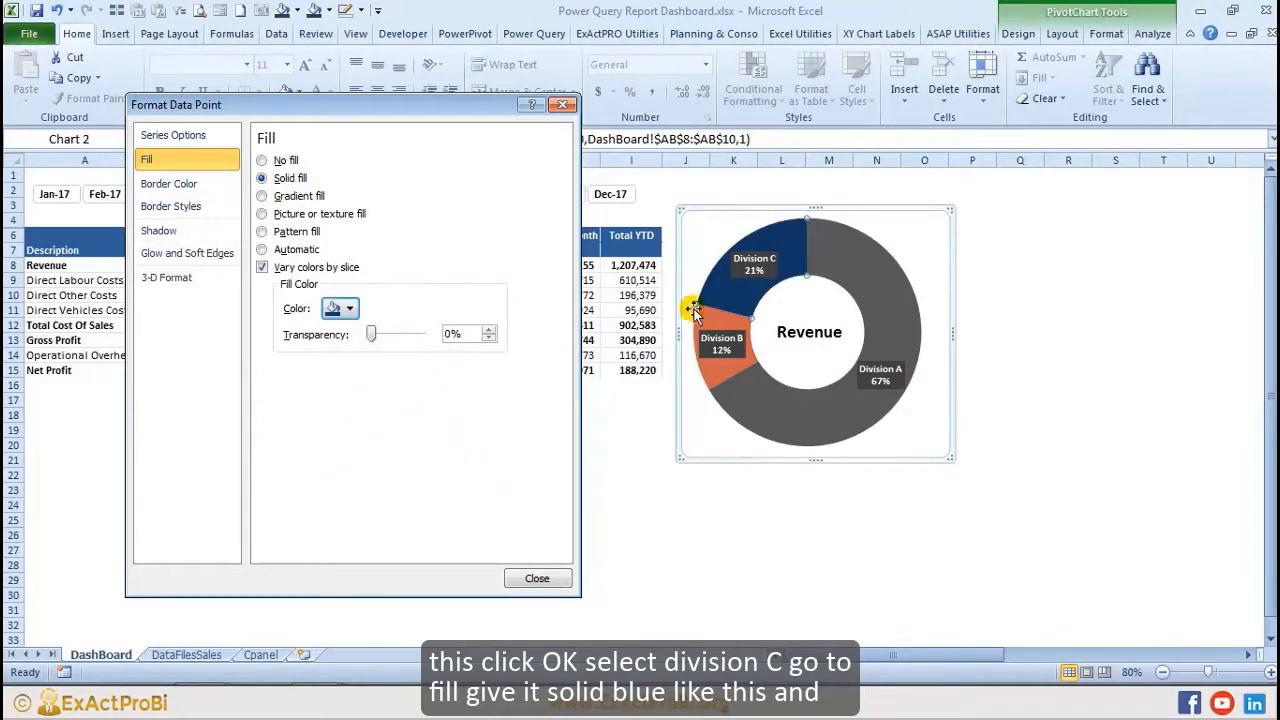
Step: Give the Division B slice of the Revenue doughnut a solid dark olive green fill and finish formatting the slices
left_click(716, 340)
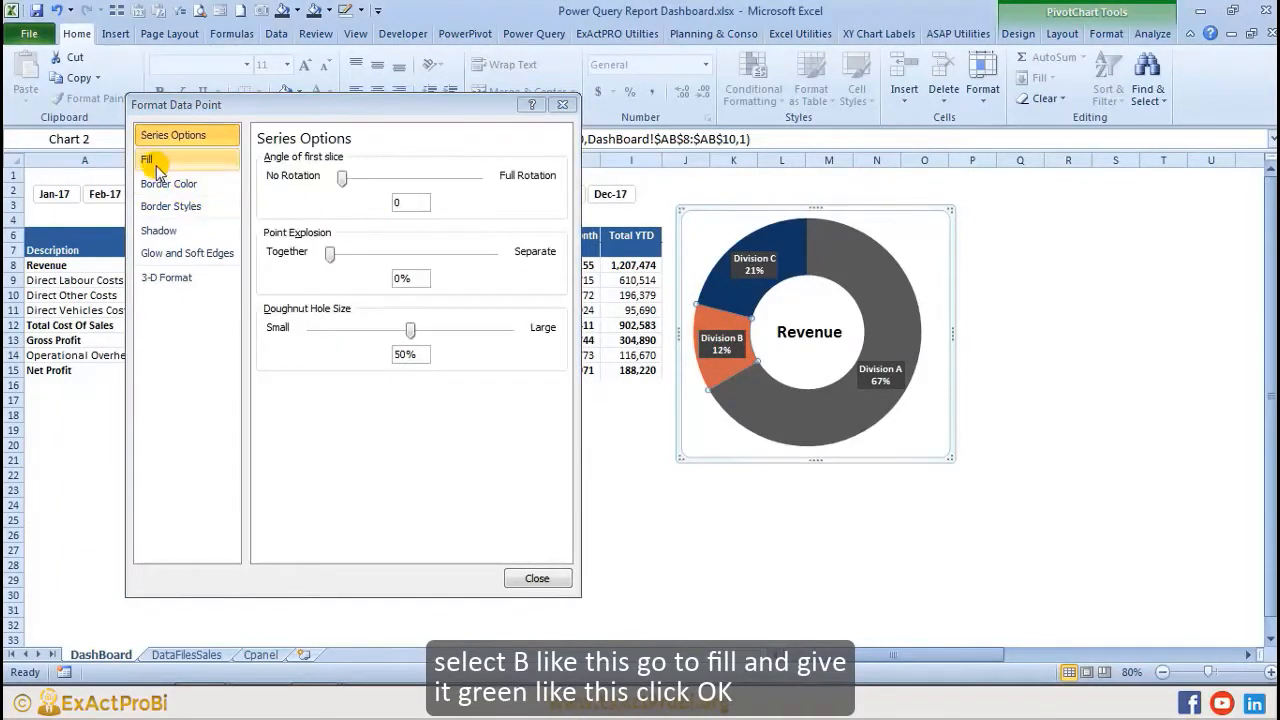
left_click(153, 162)
left_click(262, 178)
left_click(333, 309)
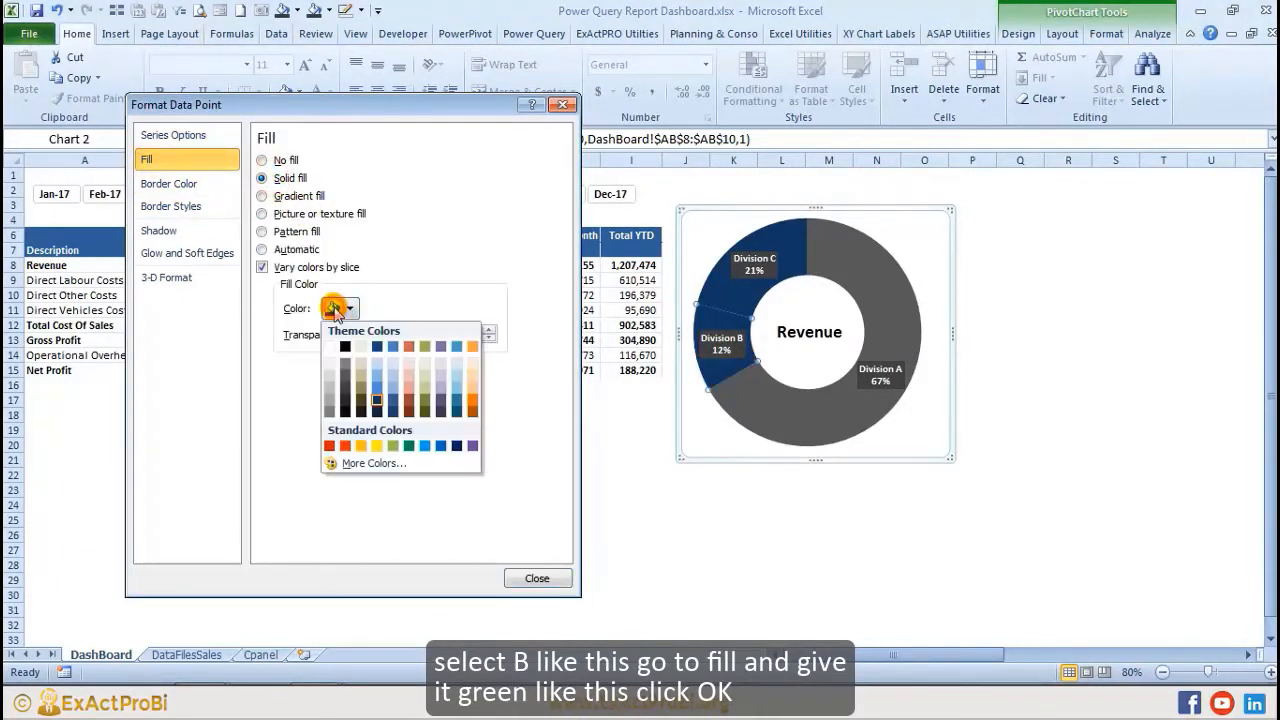
left_click(425, 403)
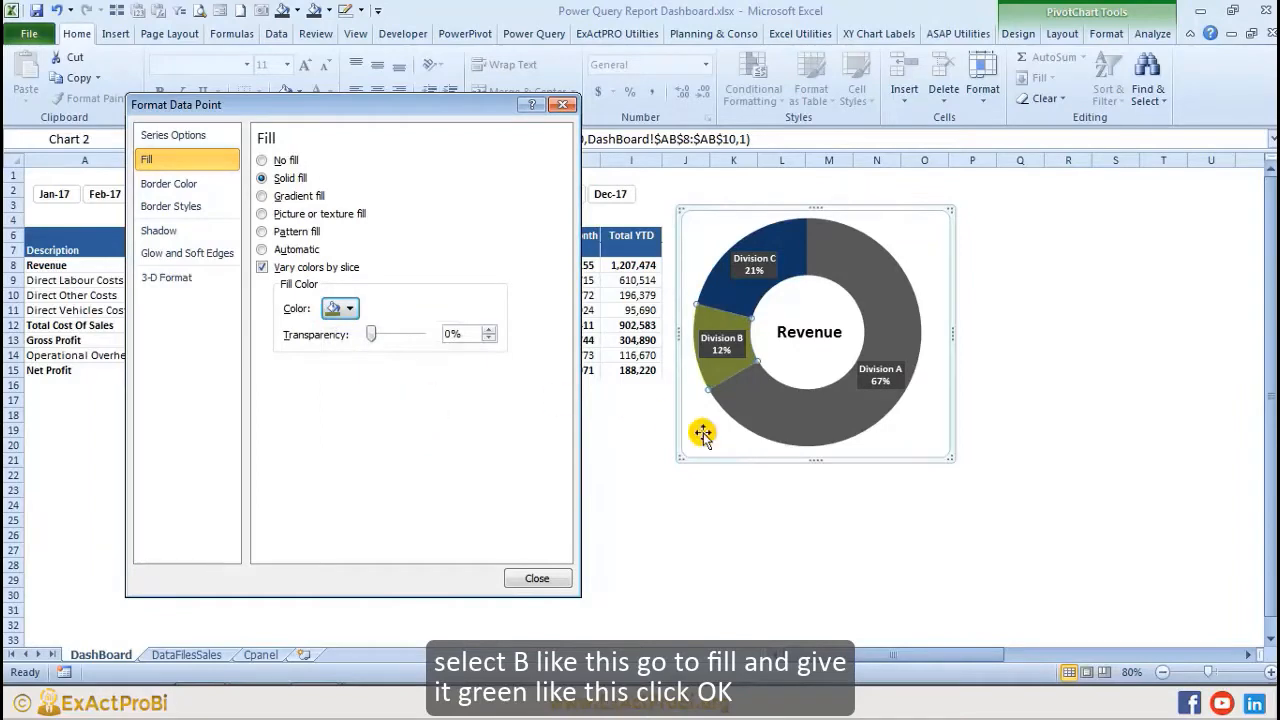
left_click(536, 580)
left_click(686, 580)
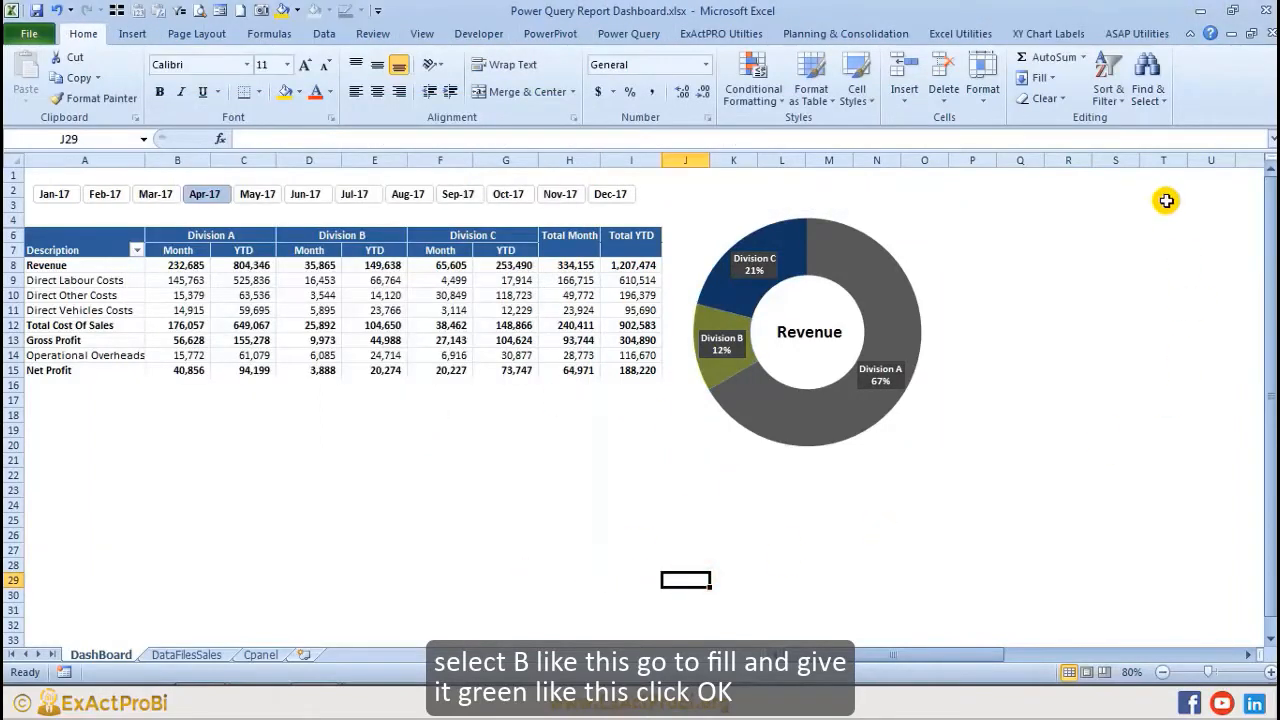
Step: Test the MonthEnd slicer from Aug-17 through Dec-17 and check the recoloured Revenue doughnut and the DCRev pivot table
left_click(408, 194)
left_click(458, 194)
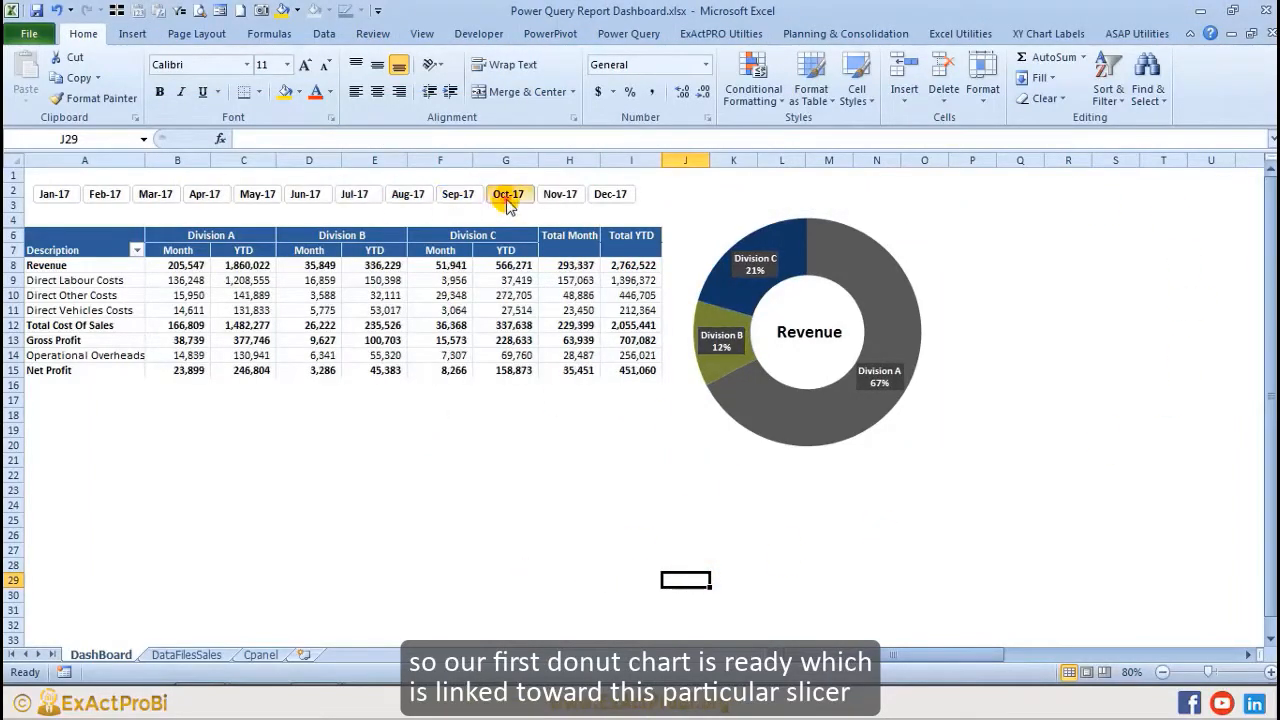
left_click(508, 194)
left_click(552, 194)
left_click(606, 196)
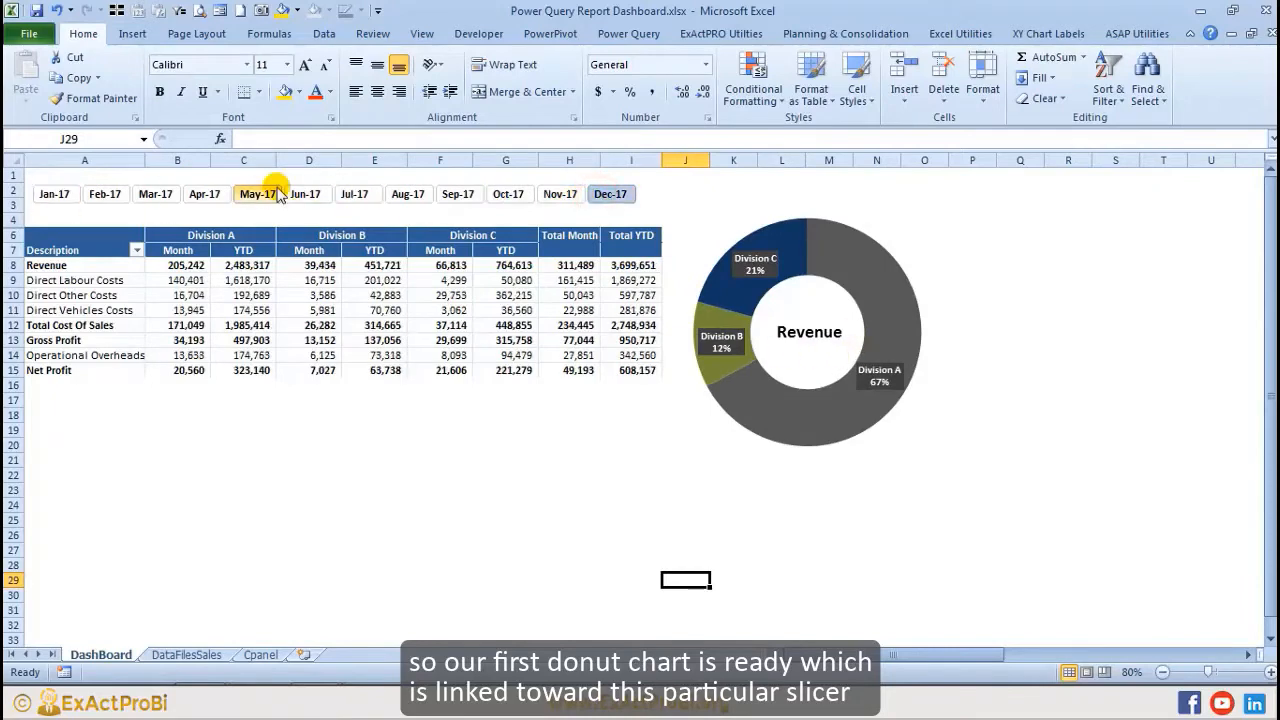
left_click_drag(965, 654, 980, 656)
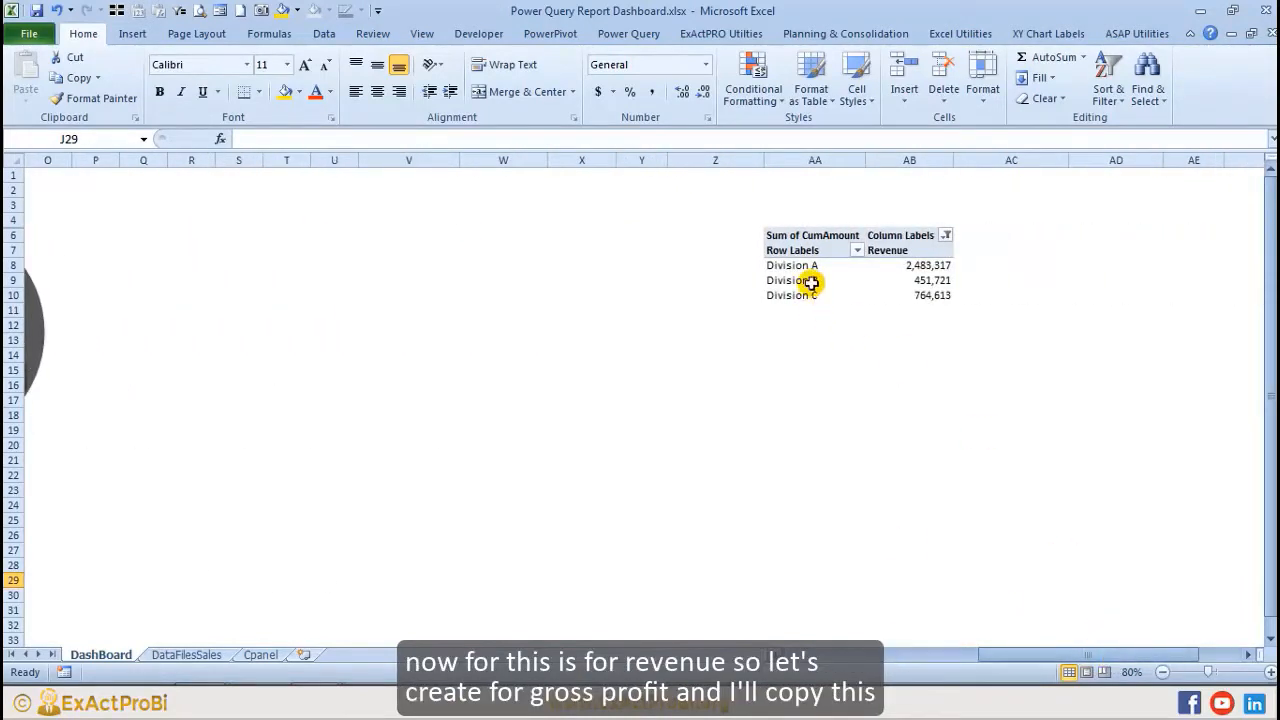
Step: Copy the Revenue pivot table in AA6:AB10 and paste the duplicate at AD6
left_click_drag(797, 241, 930, 296)
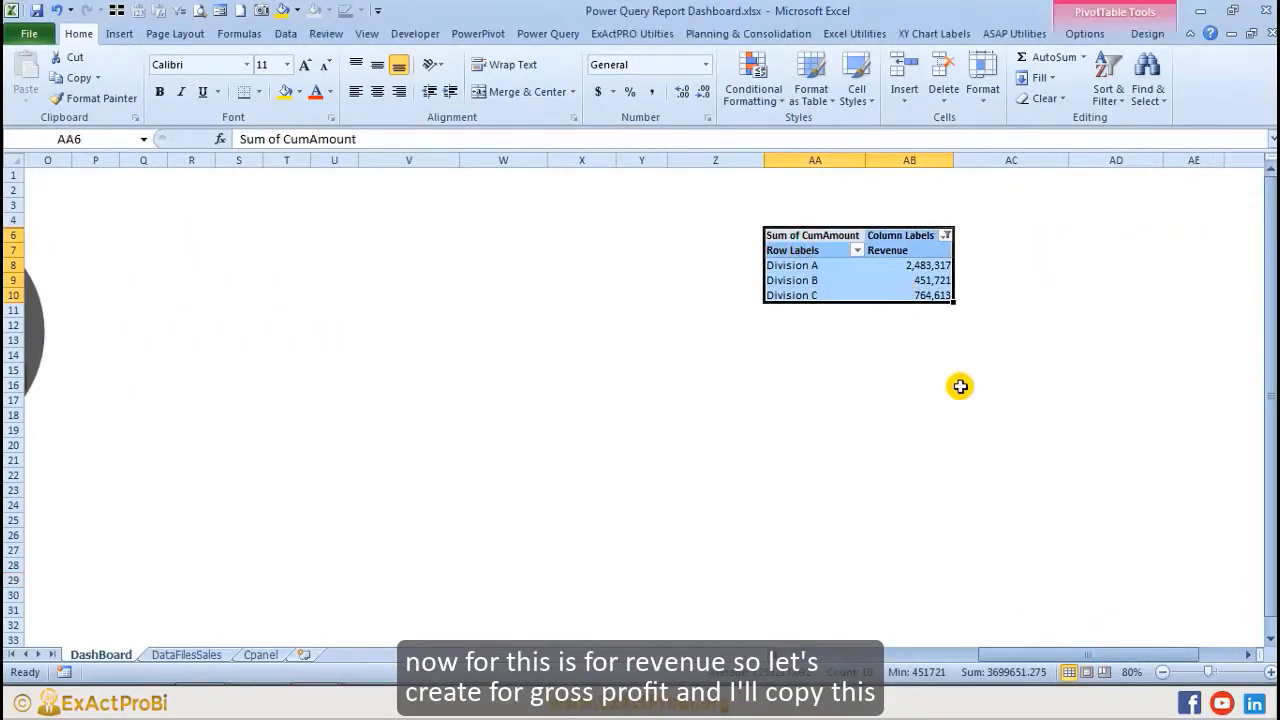
key("ctrl+c")
key("Right")
key("Right")
key("Right")
key("ctrl+v")
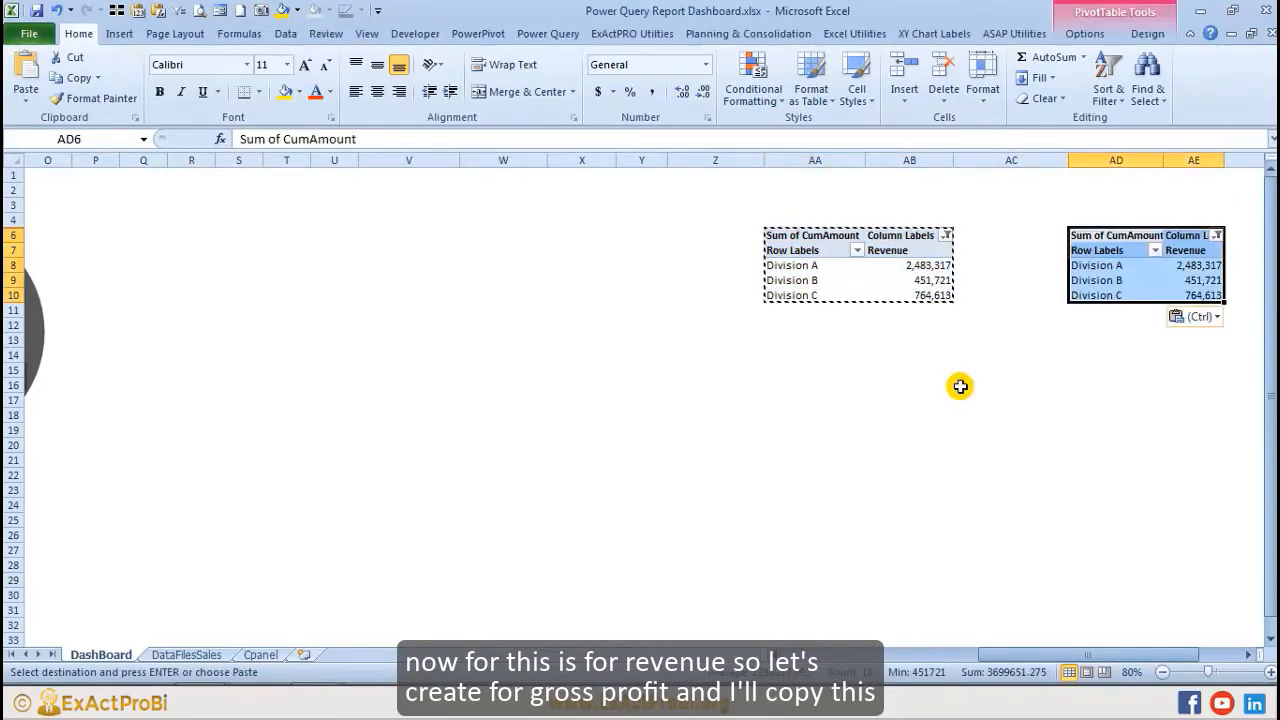
key("Escape")
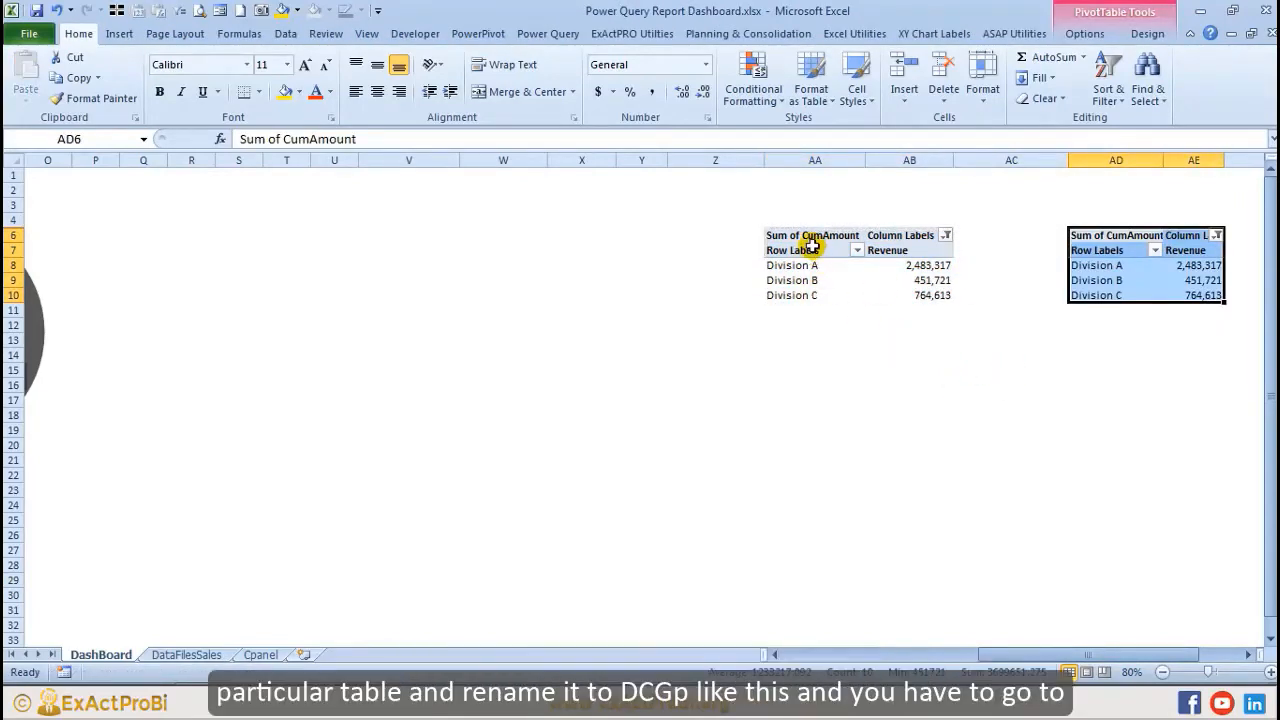
Step: Rename the copied pivot table at AD6 to DCGp
left_click(1090, 34)
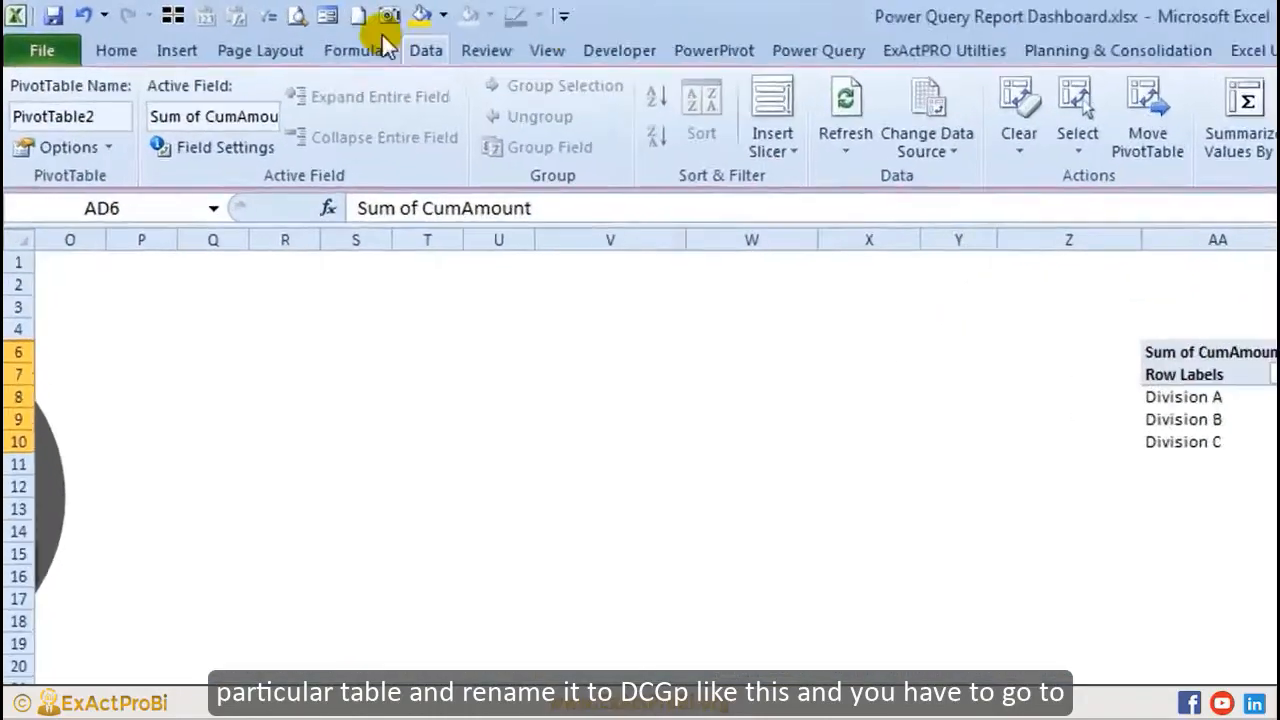
left_click(74, 81)
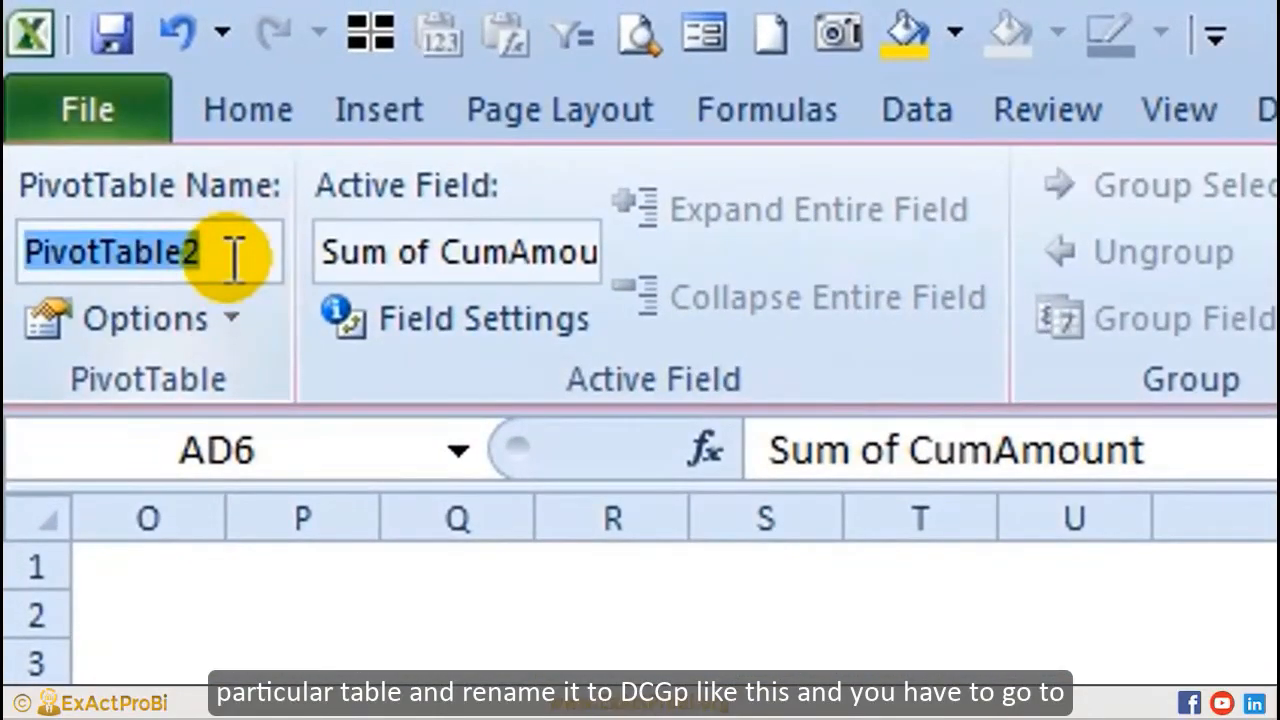
type("DCGp")
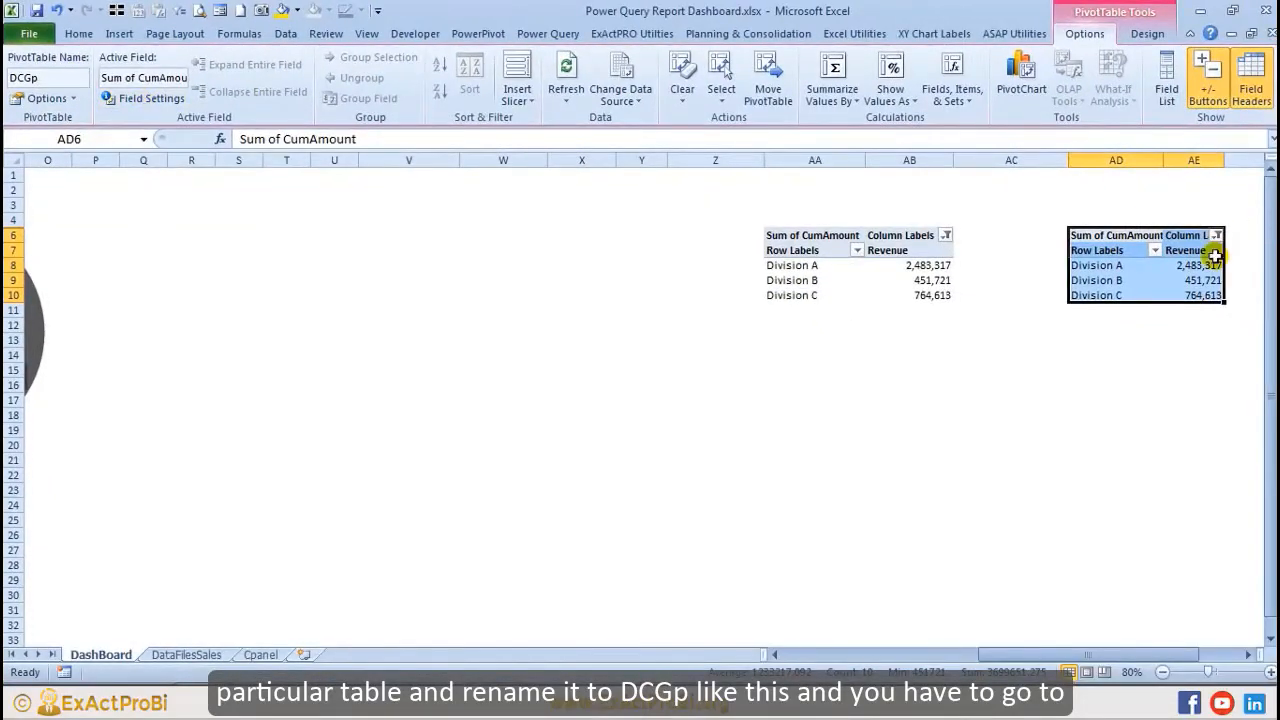
Step: Filter the Description column labels of the DCGp pivot table to show only Gross Profit instead of Revenue
left_click(1216, 235)
left_click(1029, 420)
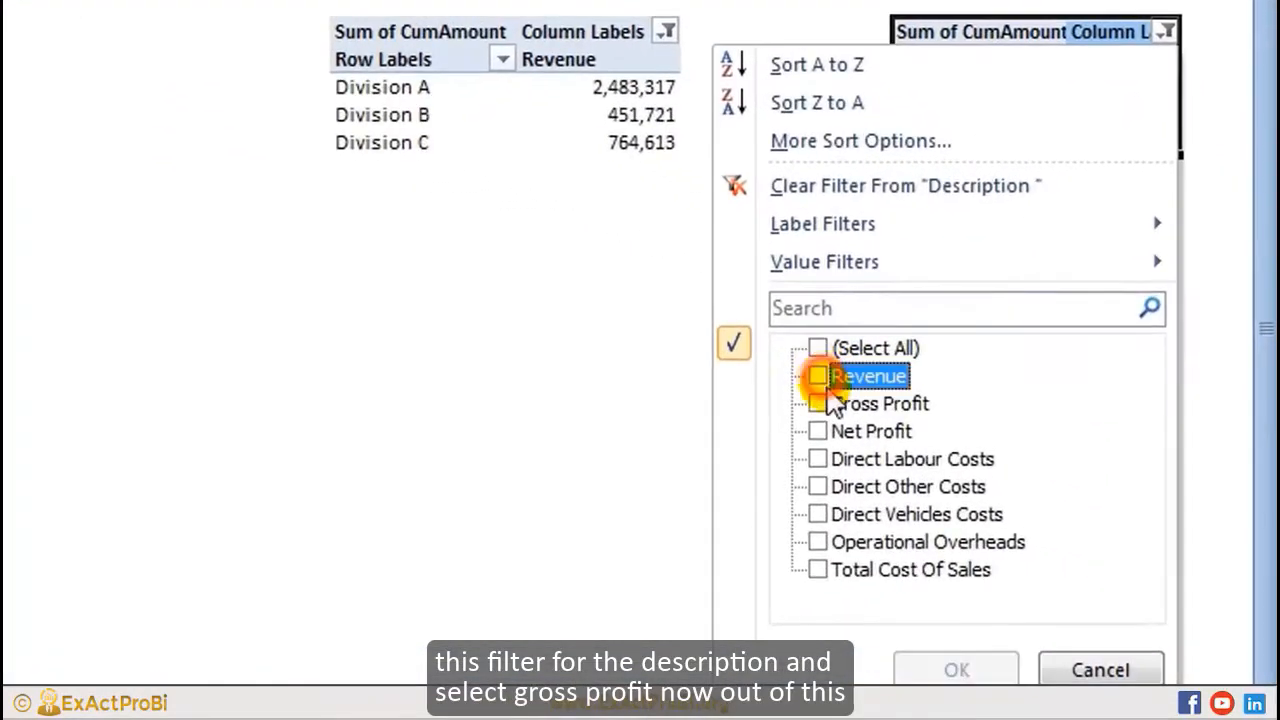
left_click(826, 405)
left_click(926, 662)
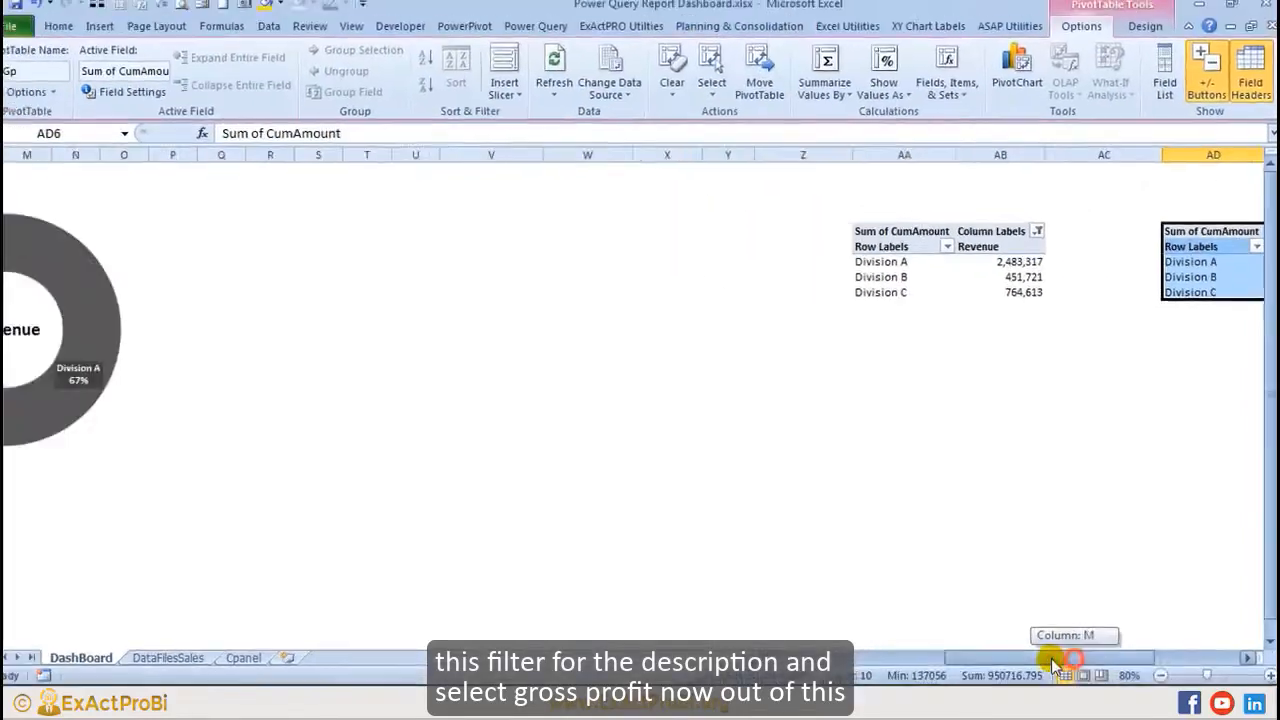
Step: Insert a plain doughnut PivotChart based on the Gross Profit pivot table
left_click_drag(1063, 666, 1129, 660)
left_click(1095, 280)
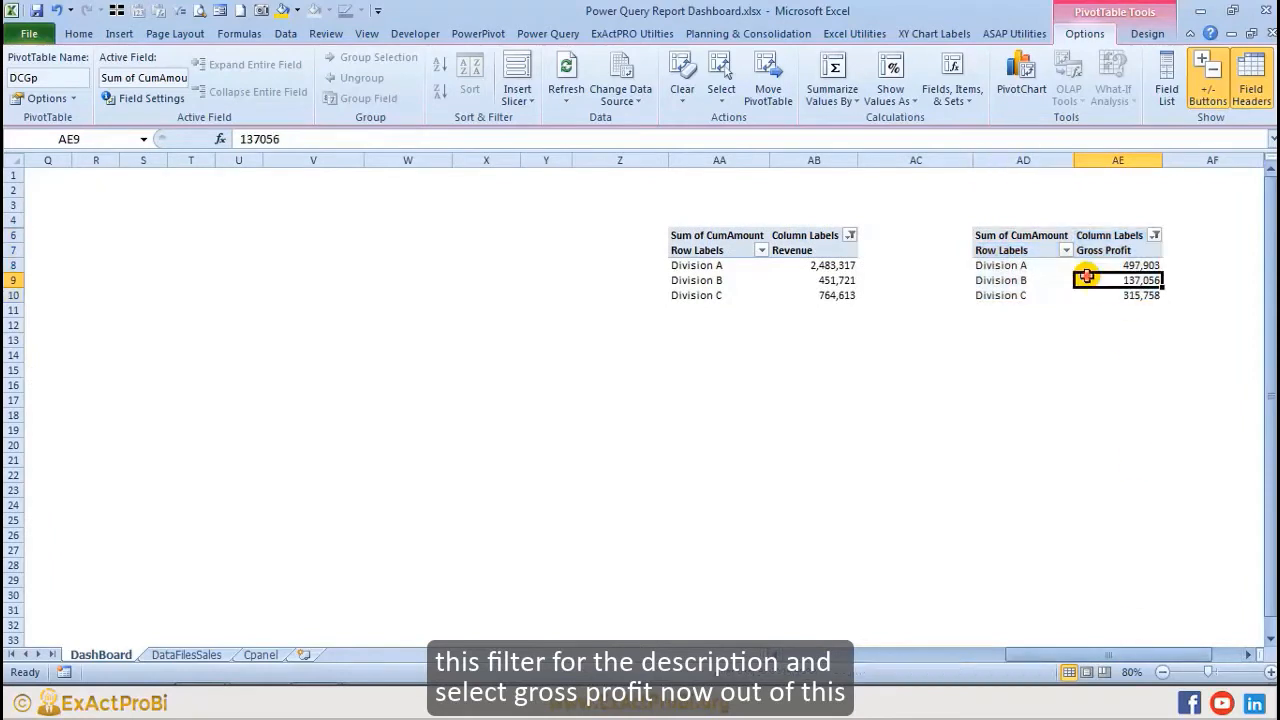
left_click_drag(1043, 660, 1025, 660)
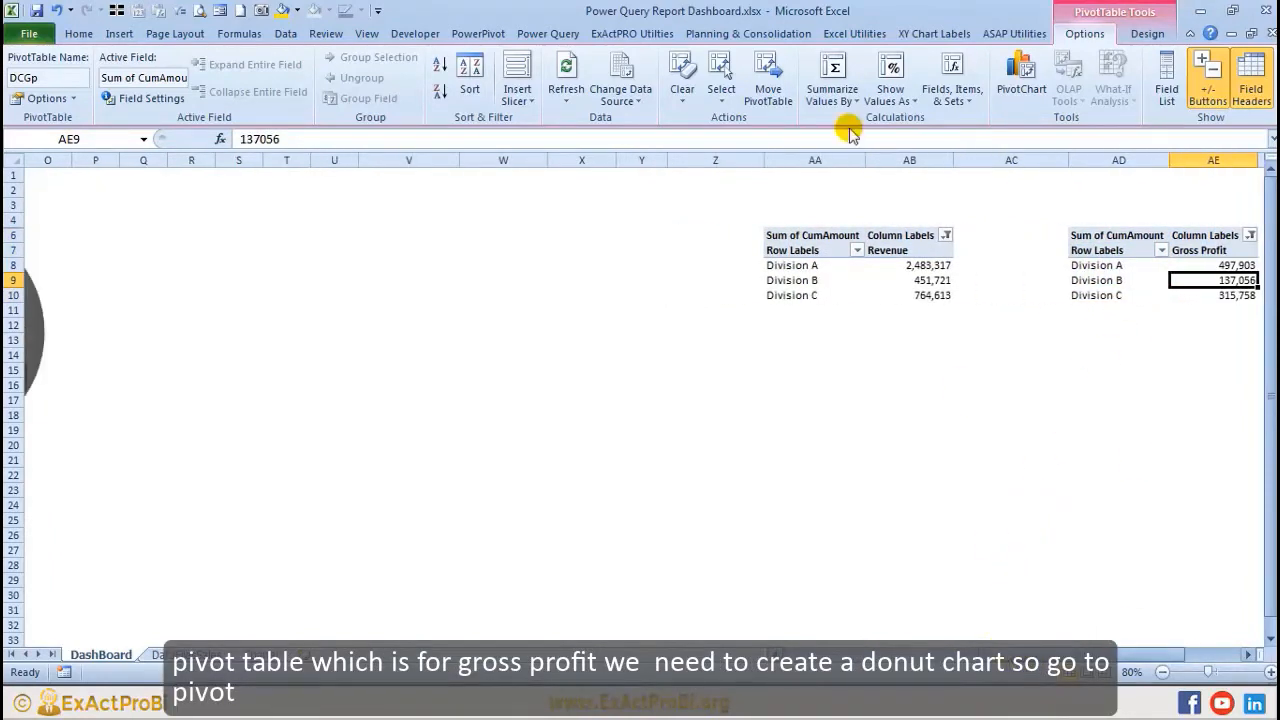
left_click(1021, 86)
scroll(463, 390, "down", 10)
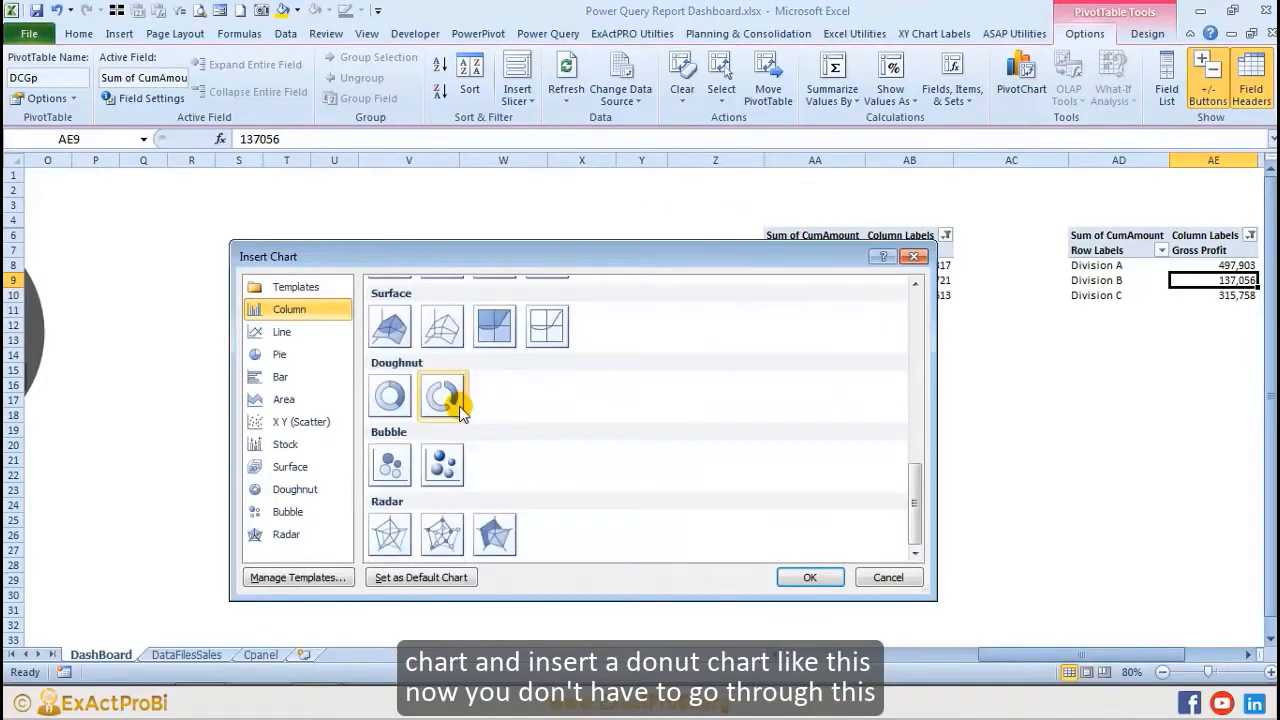
left_click(390, 395)
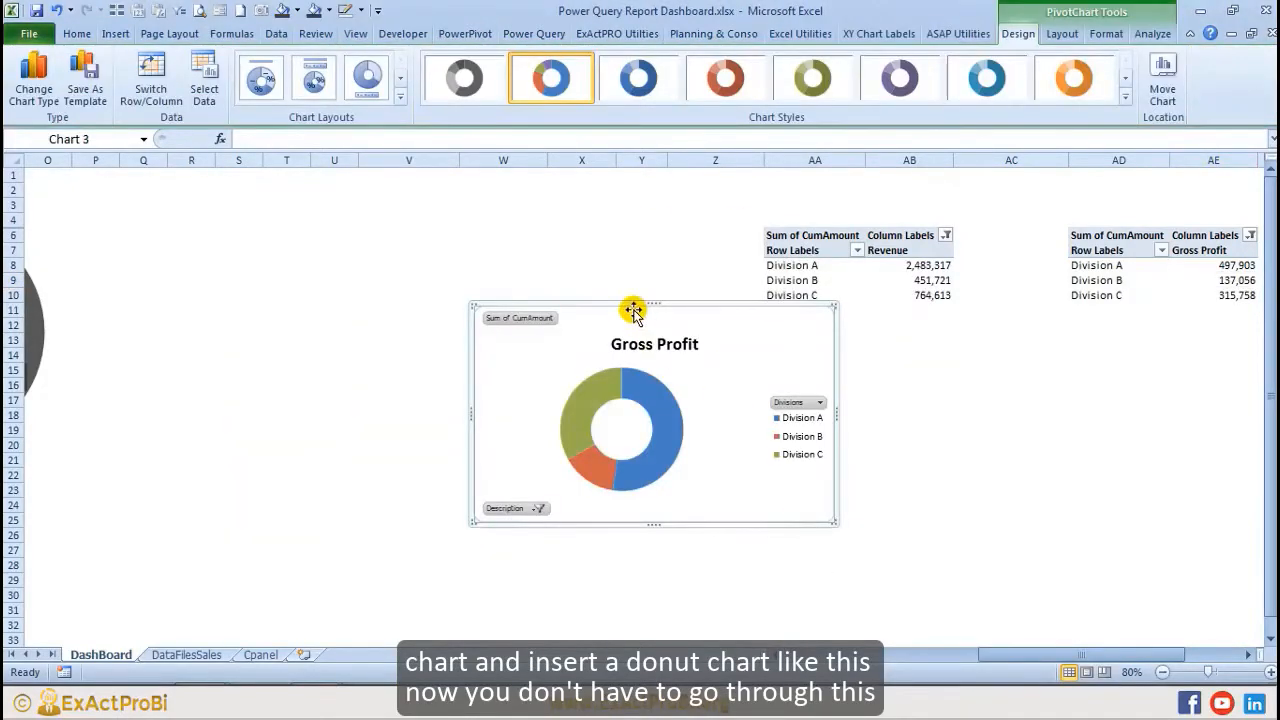
Step: Move the new Gross Profit chart next to the existing Revenue doughnut chart
left_click_drag(633, 308, 226, 234)
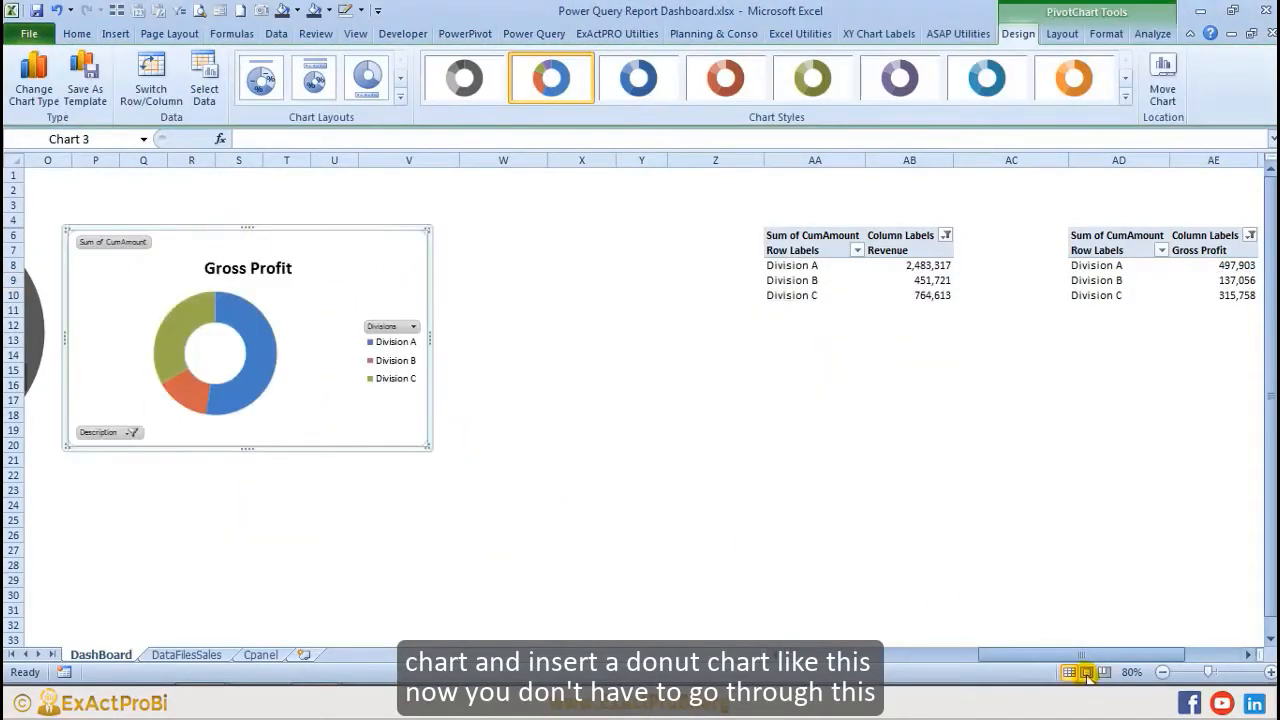
left_click_drag(1085, 654, 906, 651)
left_click_drag(800, 220, 794, 212)
Step: Copy the Revenue doughnut chart and paste its formatting onto the Gross Profit chart, keeping that chart clear of the Revenue one
left_click_drag(619, 221, 646, 205)
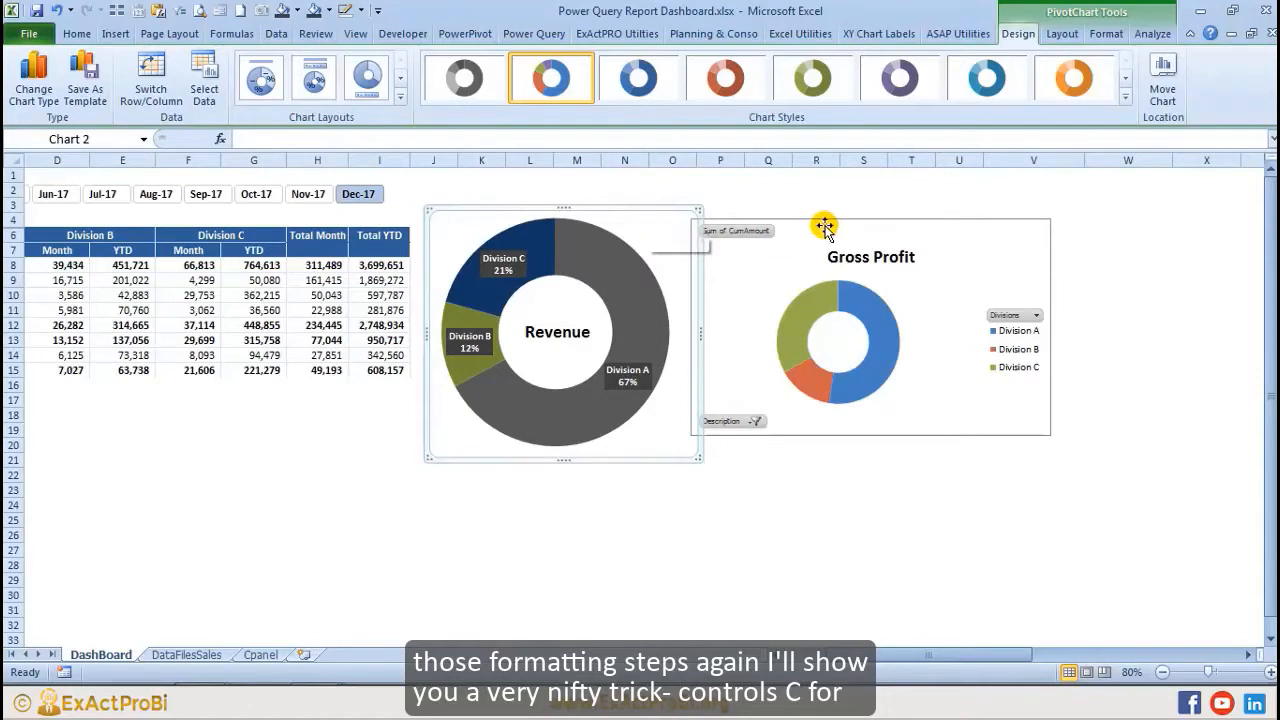
left_click_drag(803, 209, 849, 211)
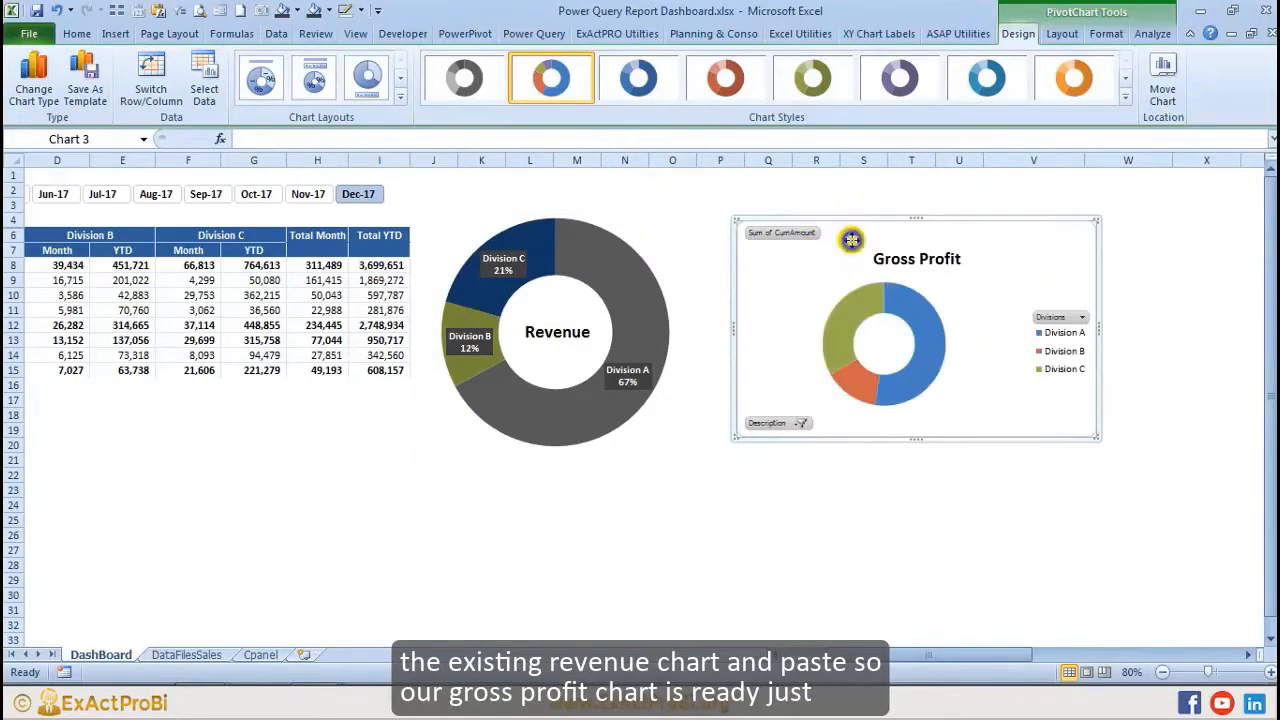
right_click(851, 240)
left_click(893, 333)
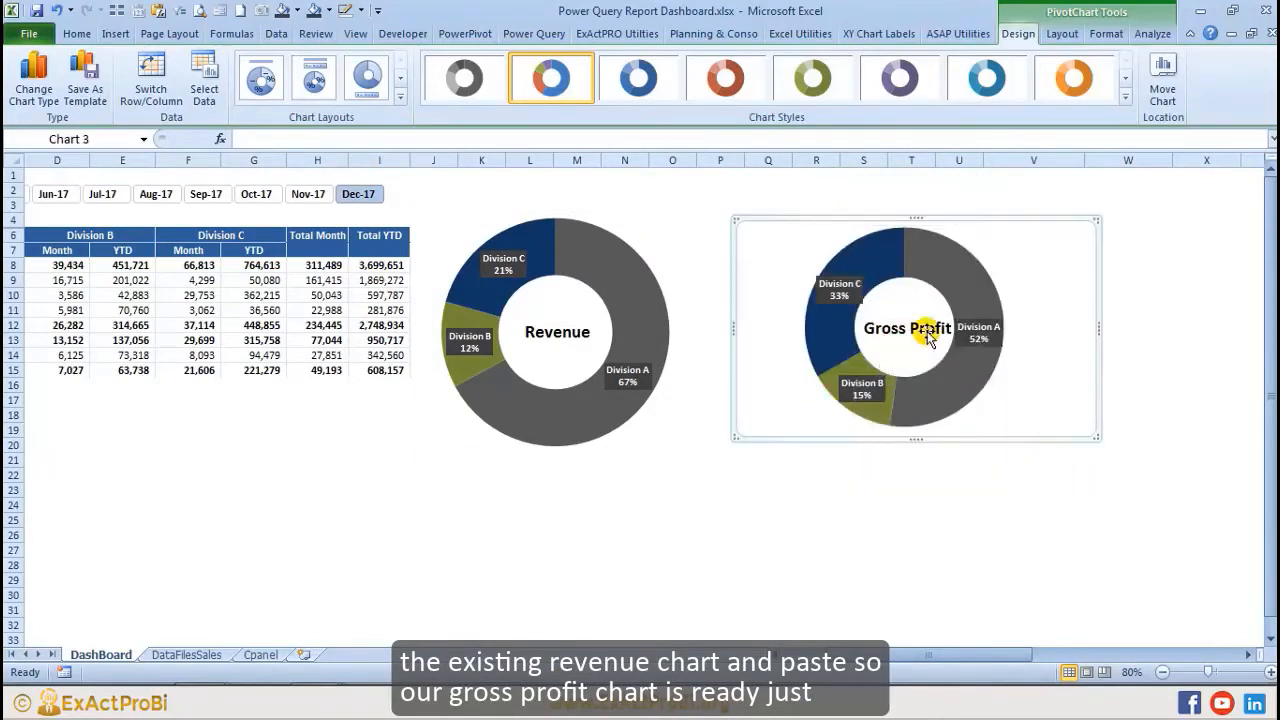
Step: Reposition and resize the Gross Profit chart so its doughnut matches the adjacent Revenue doughnut in size and alignment
left_click_drag(824, 216, 772, 210)
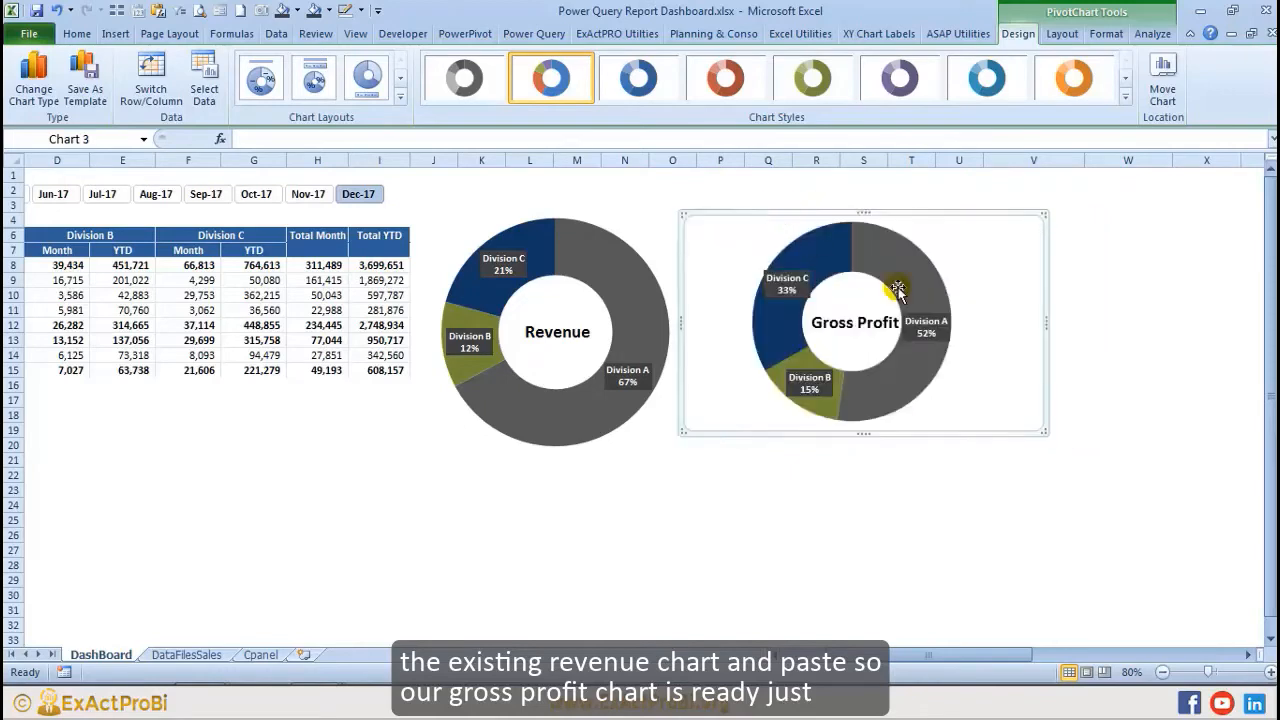
left_click_drag(1045, 323, 941, 320)
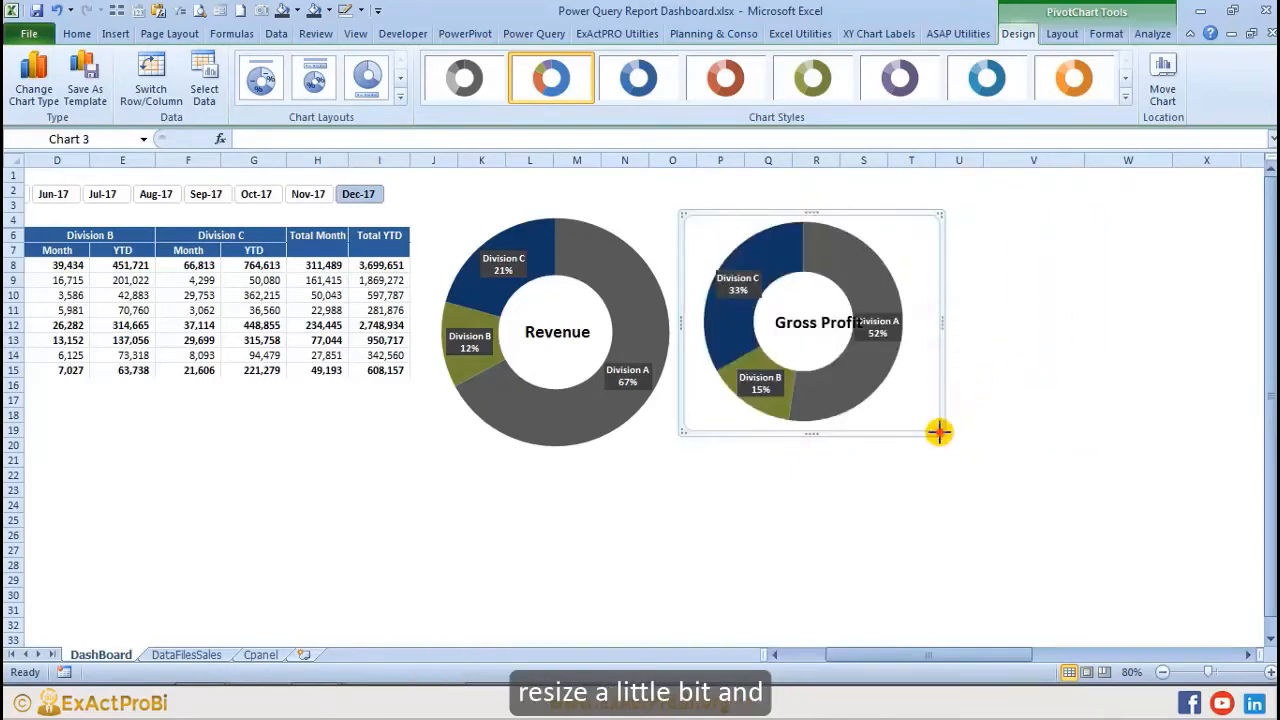
left_click_drag(939, 432, 973, 461)
left_click_drag(886, 214, 870, 208)
left_click_drag(692, 503, 720, 504)
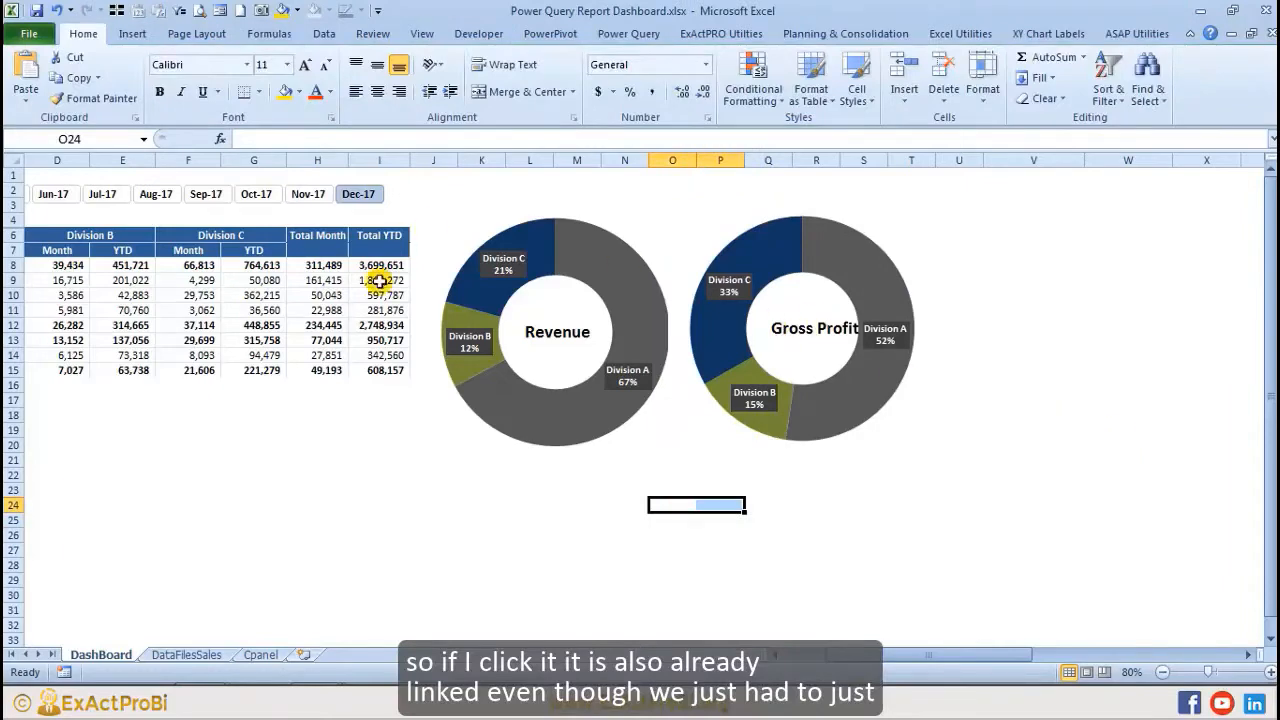
Step: Switch the month slicer to Oct-17 and Nov-17 and return it to Dec-17 to check the charts respond
left_click(256, 194)
left_click(307, 194)
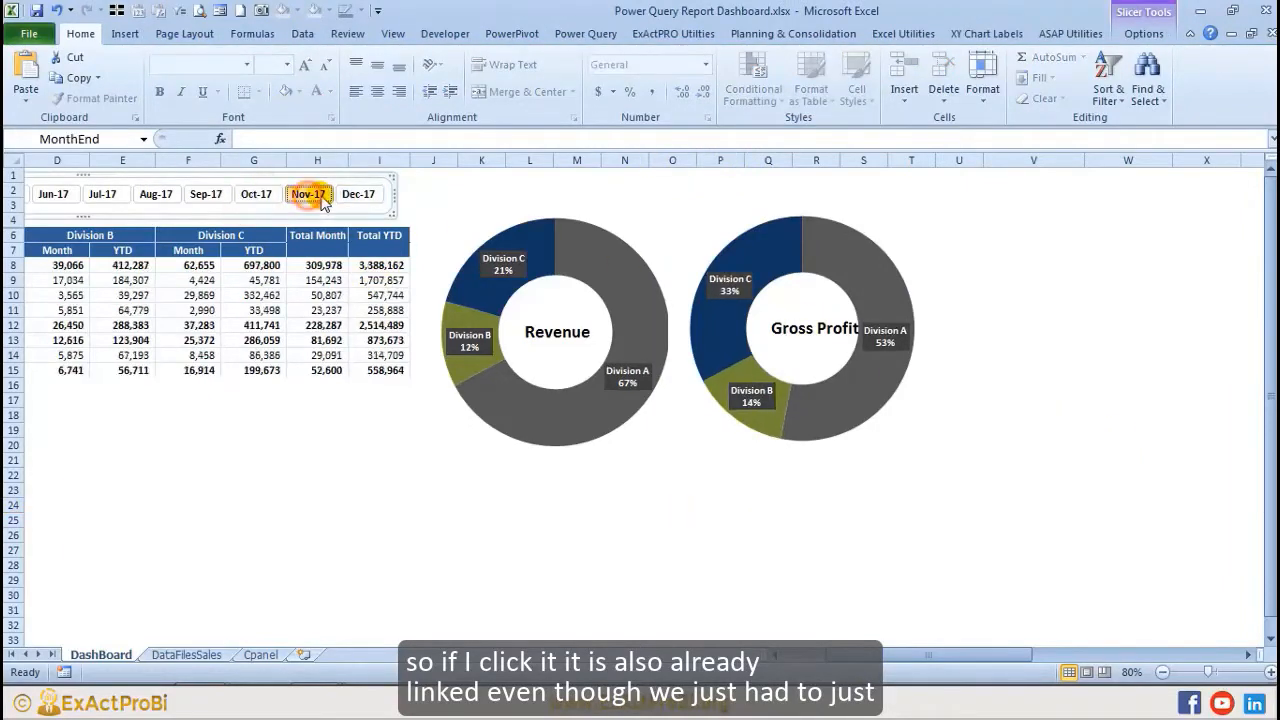
left_click(349, 196)
Step: Check the MonthEnd slicer's PivotTable connections for a link to the Gross Profit pivot table
left_click_drag(875, 657, 860, 656)
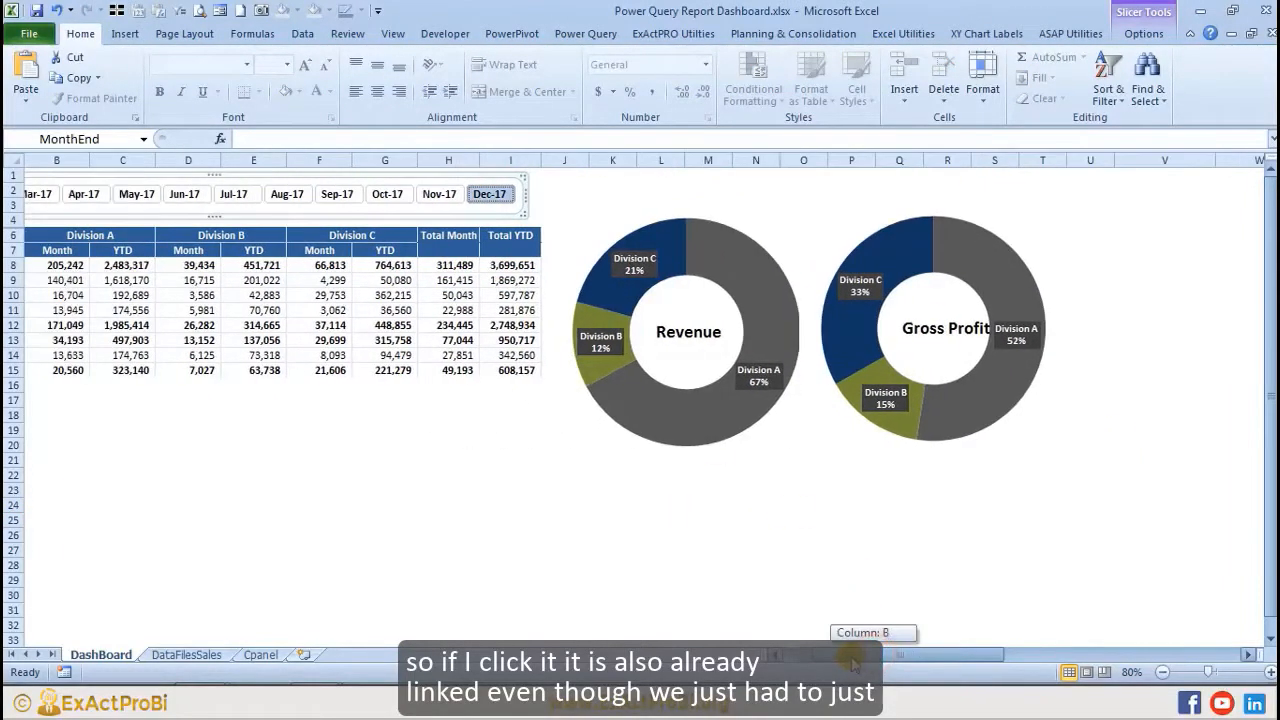
right_click(393, 204)
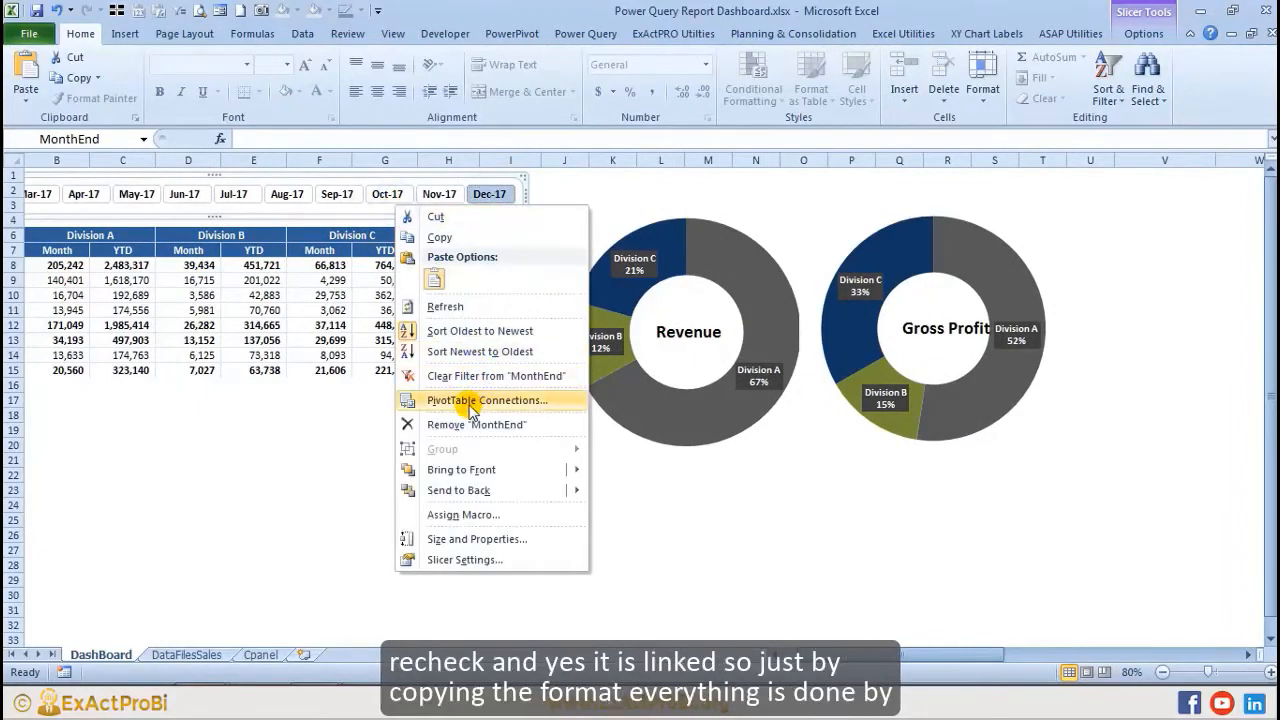
left_click(466, 400)
left_click(801, 335)
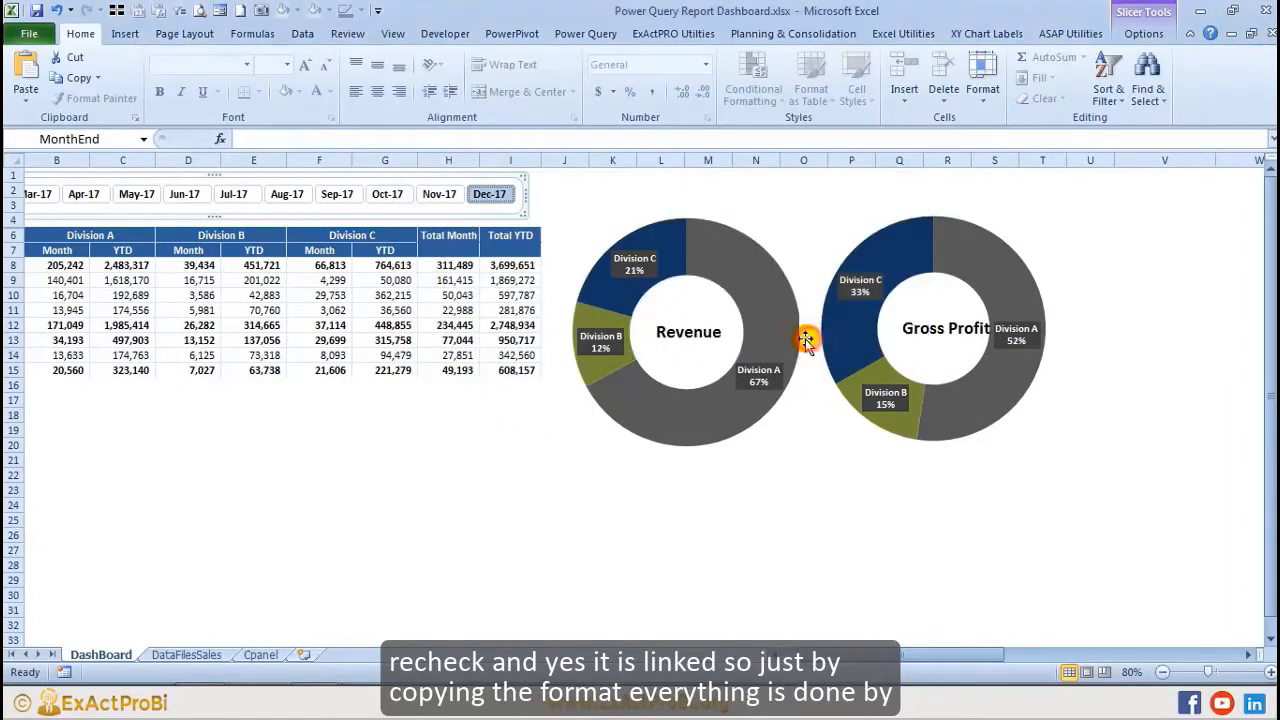
left_click(835, 460)
left_click(1008, 218)
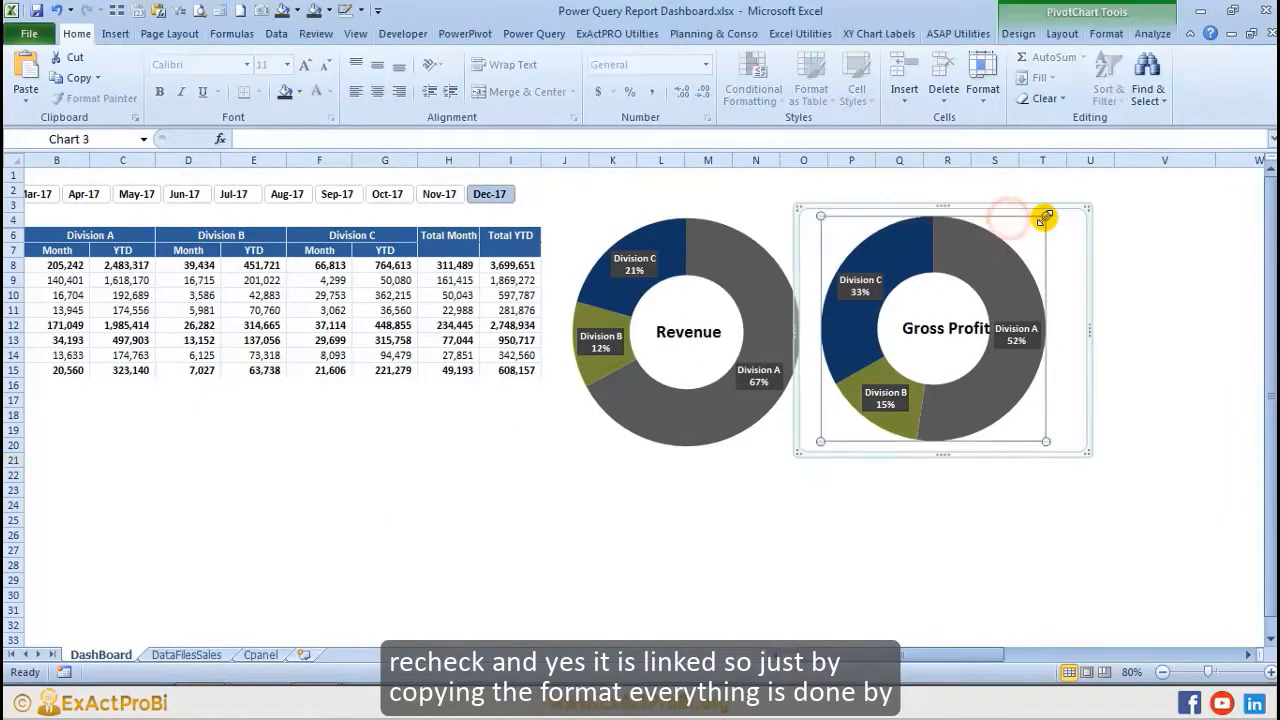
left_click(740, 203)
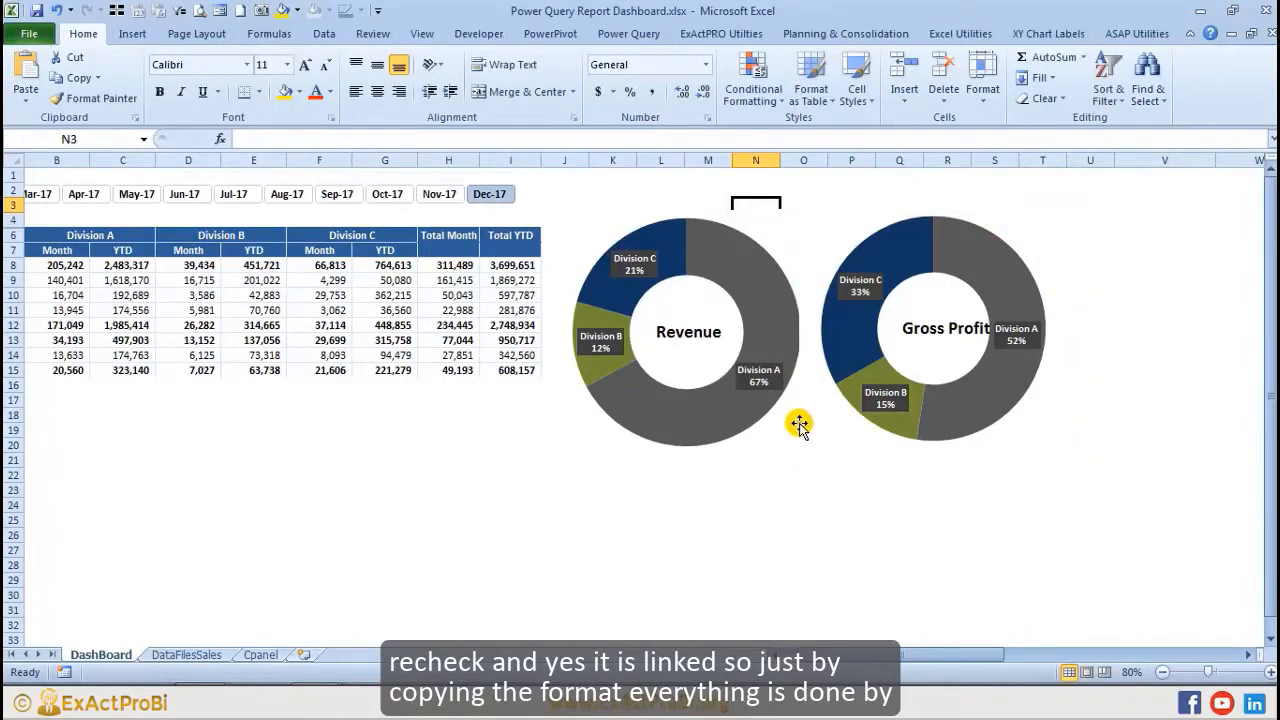
left_click(799, 424)
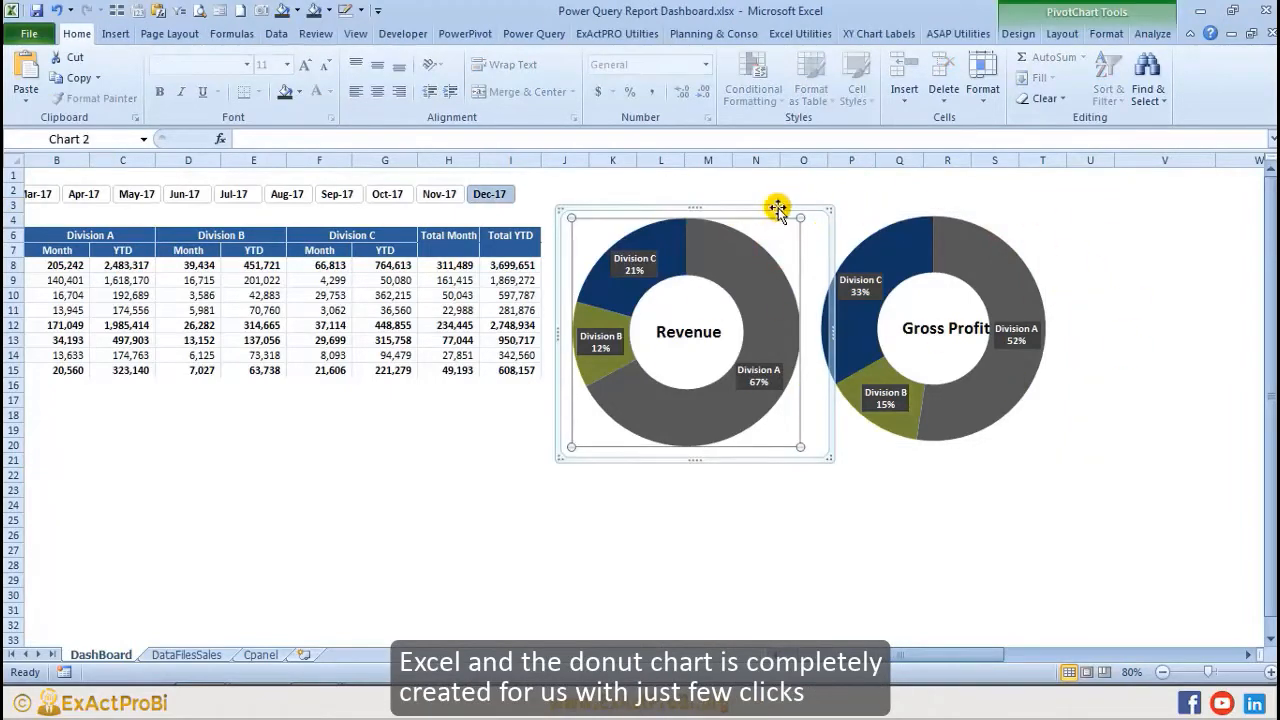
left_click(948, 222)
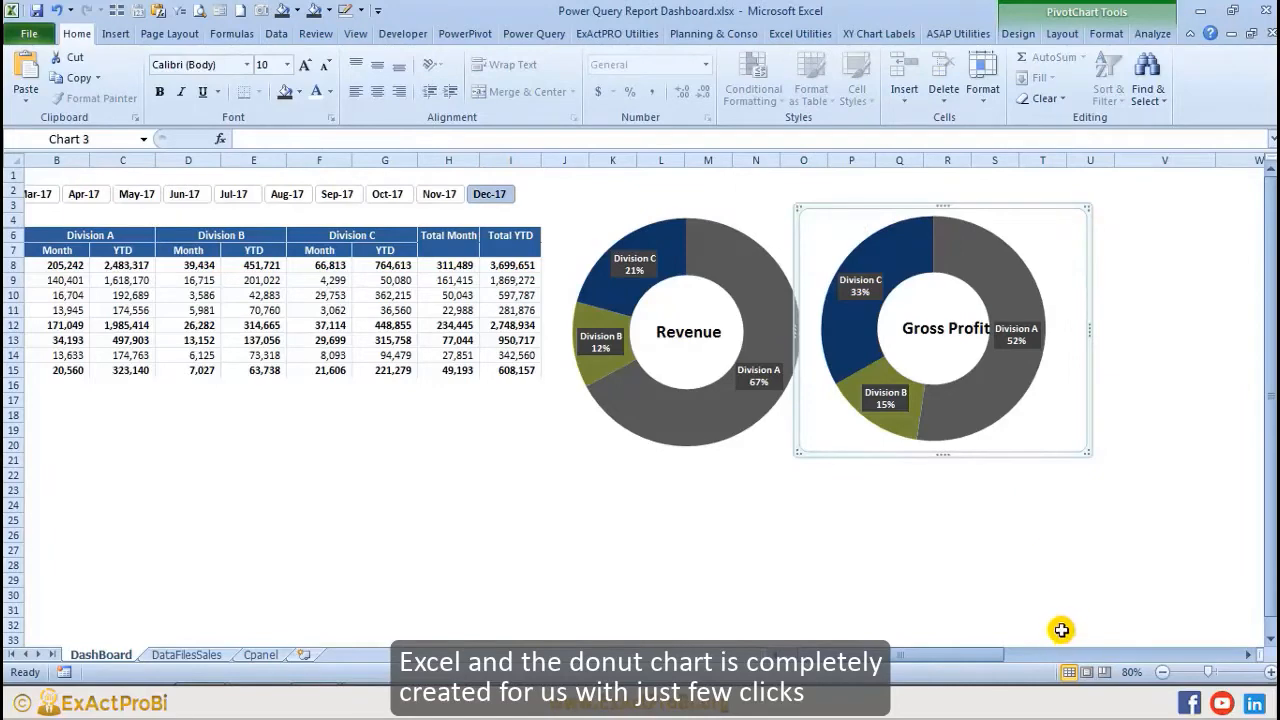
left_click_drag(983, 660, 1040, 660)
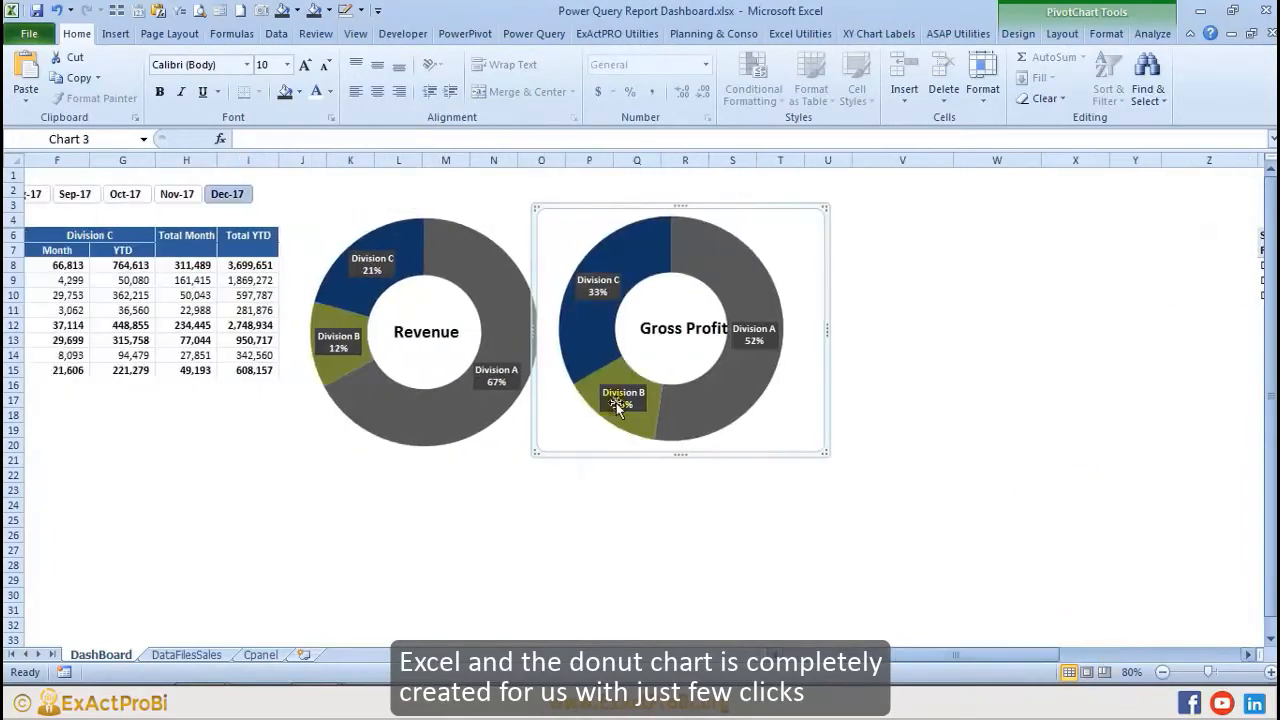
left_click(657, 338)
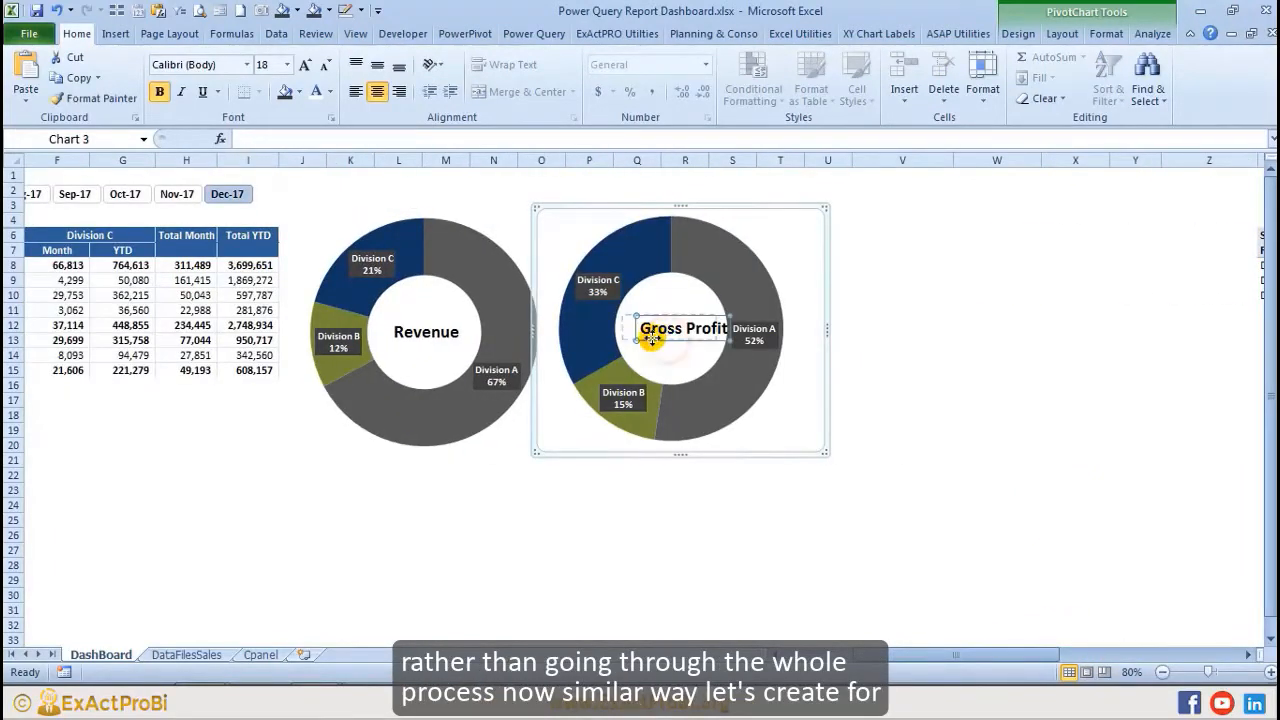
left_click(688, 548)
Step: Copy the Gross Profit pivot table in AD6:AE10 and paste the duplicate at AG6
left_click_drag(930, 657, 1095, 662)
left_click_drag(905, 238, 997, 293)
key("Right")
key("Right")
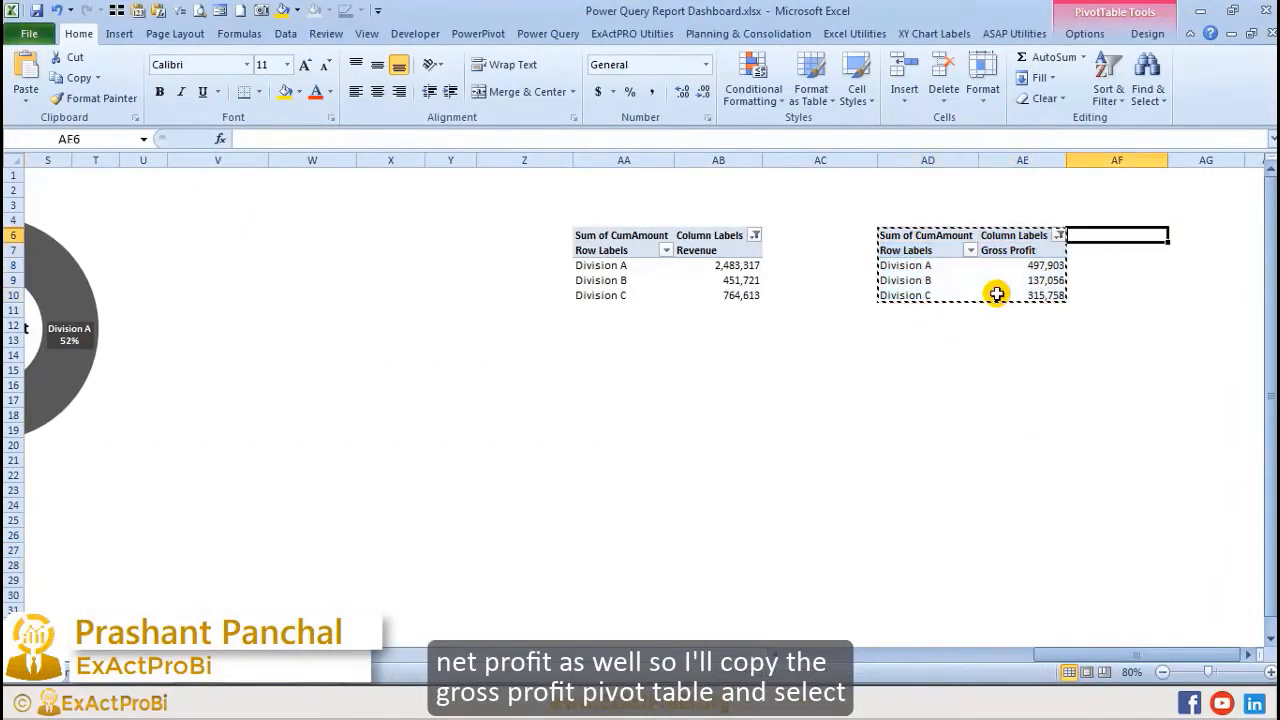
key("Right")
key("ctrl+v")
Step: Widen column AH so the copied pivot table's Column Labels header fits
key("Right")
key("Right")
key("Left")
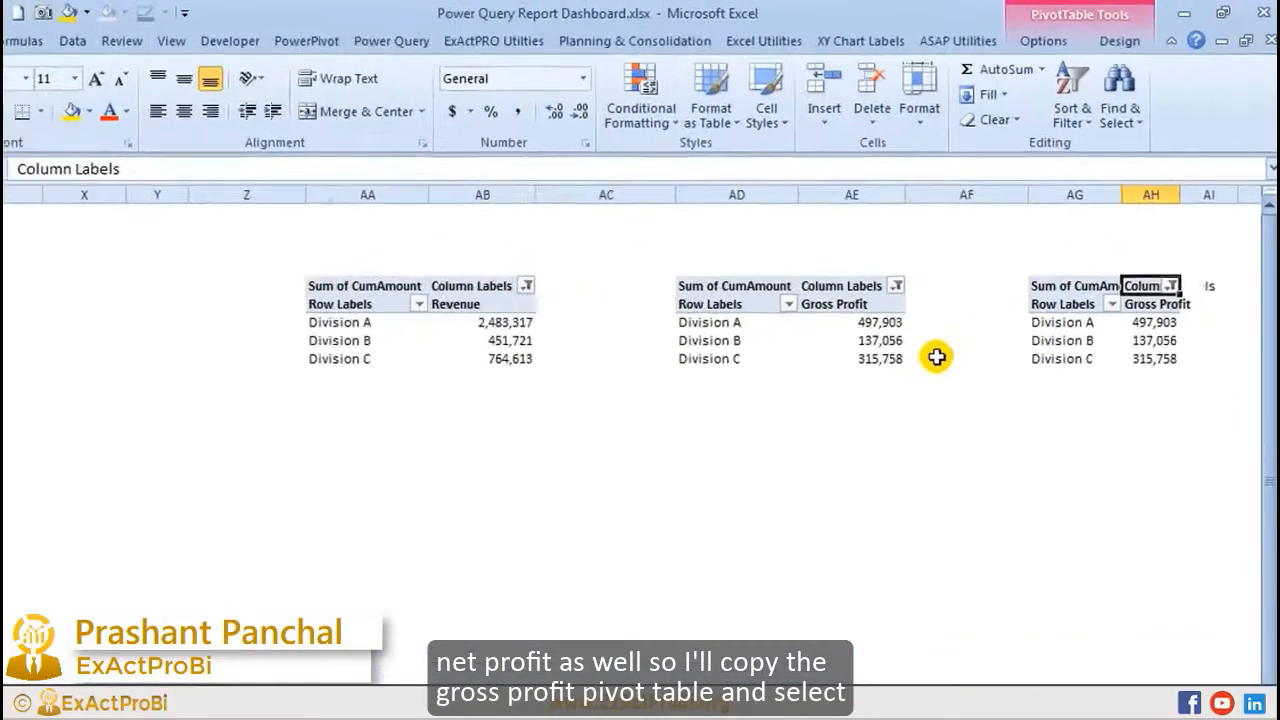
left_click_drag(1196, 160, 1196, 160)
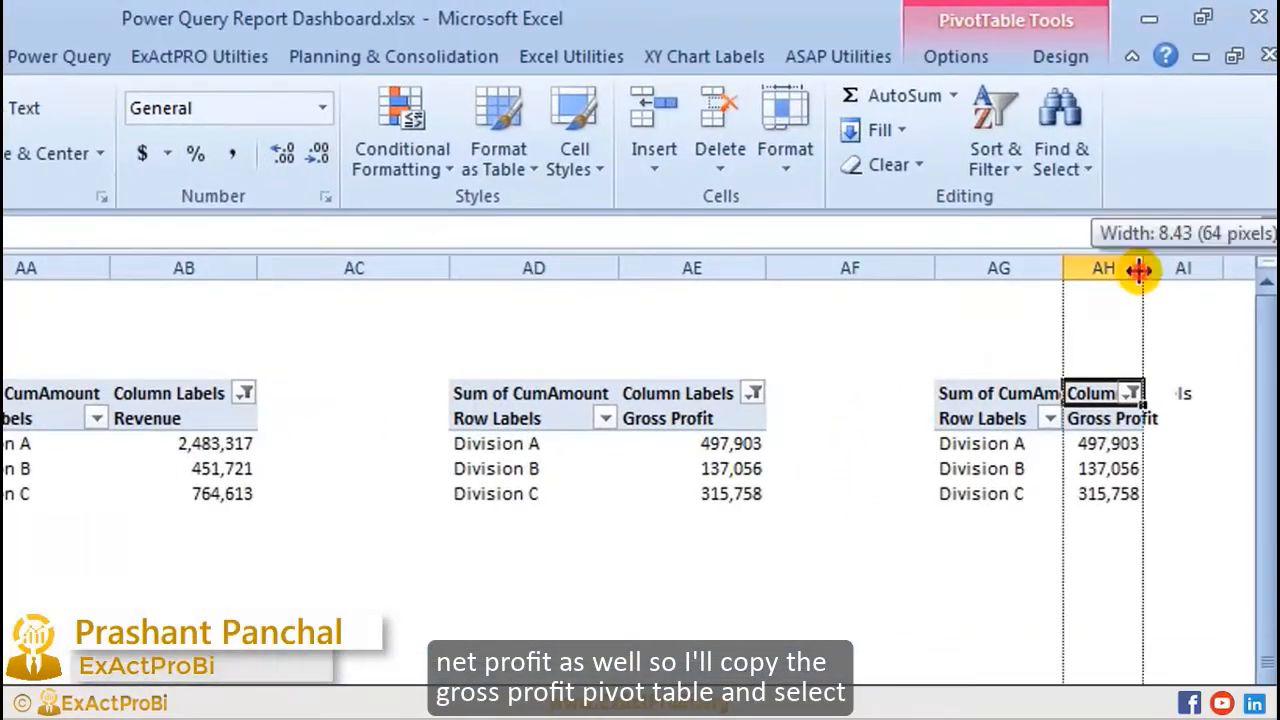
left_click_drag(1140, 270, 1229, 270)
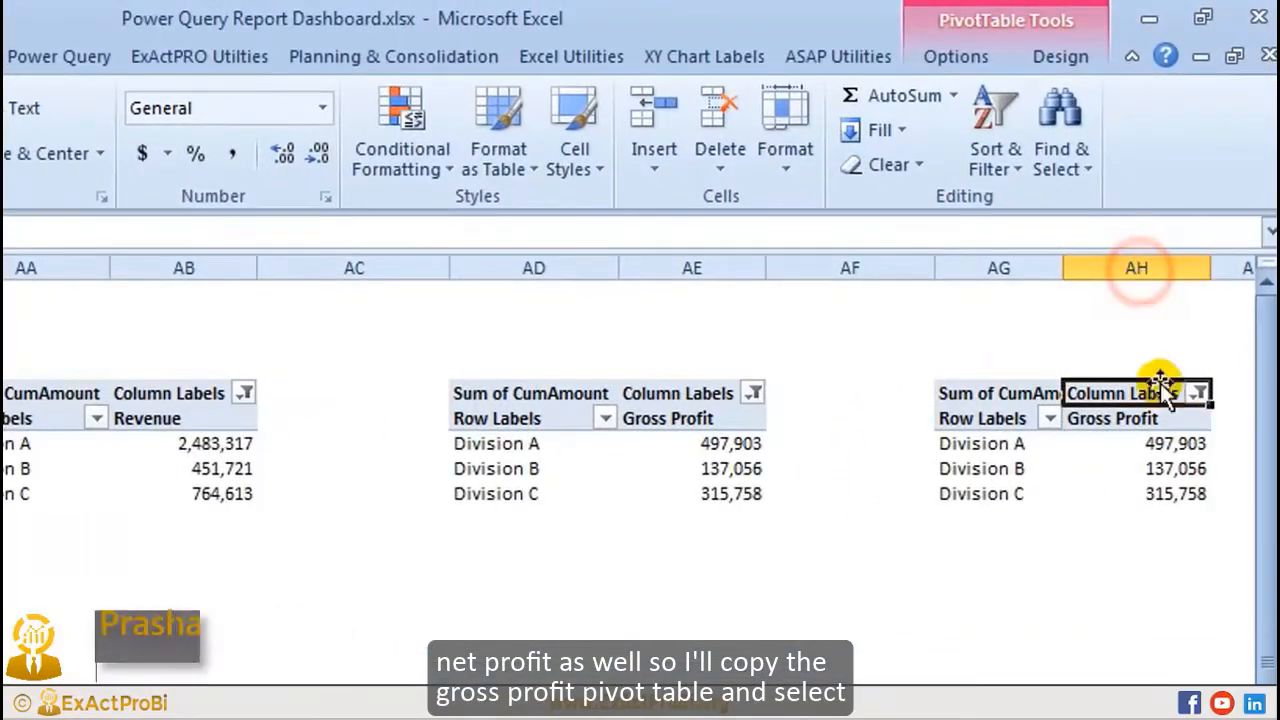
Step: Filter the copied pivot table's column labels to show Net Profit instead of Gross Profit
left_click(1197, 392)
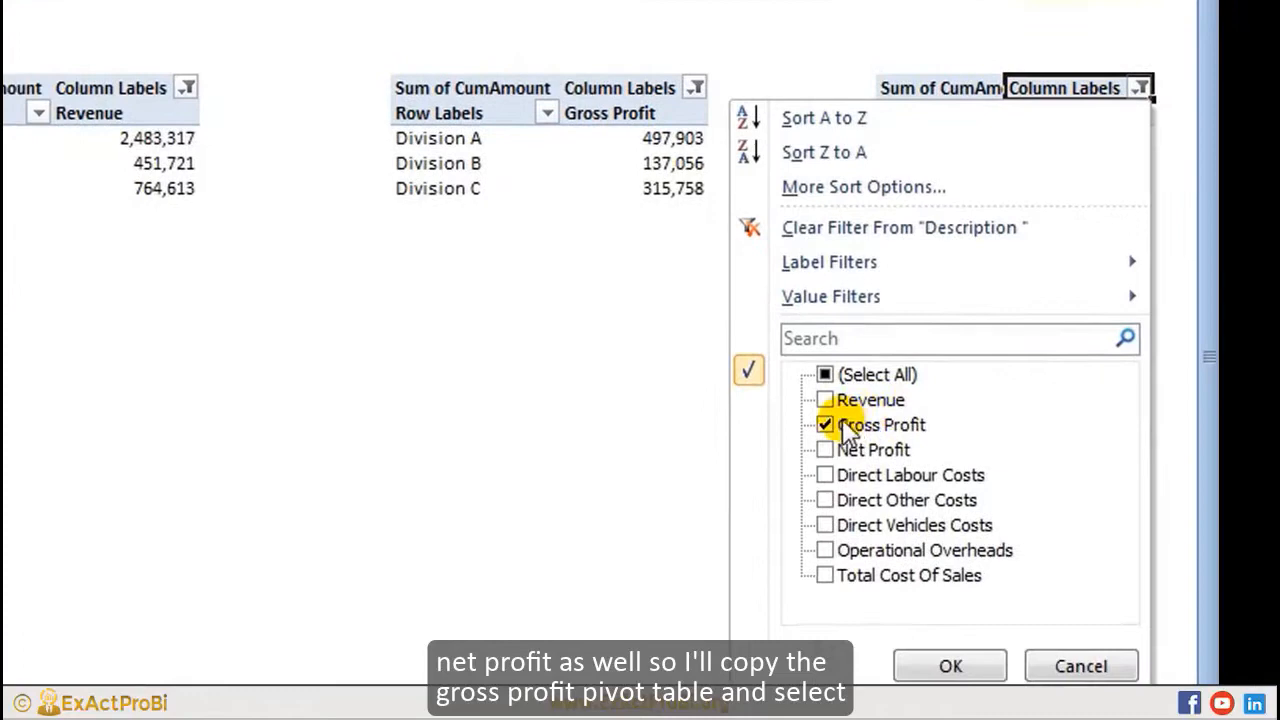
left_click(824, 425)
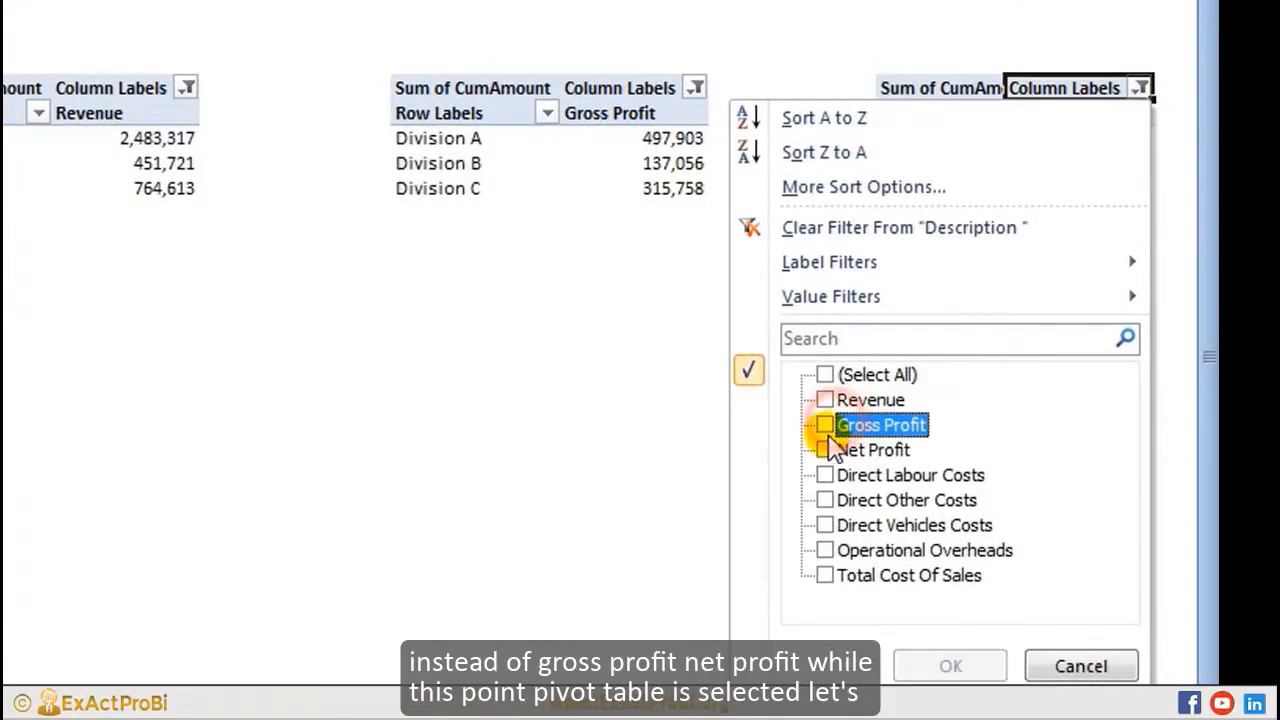
left_click(826, 450)
left_click(948, 666)
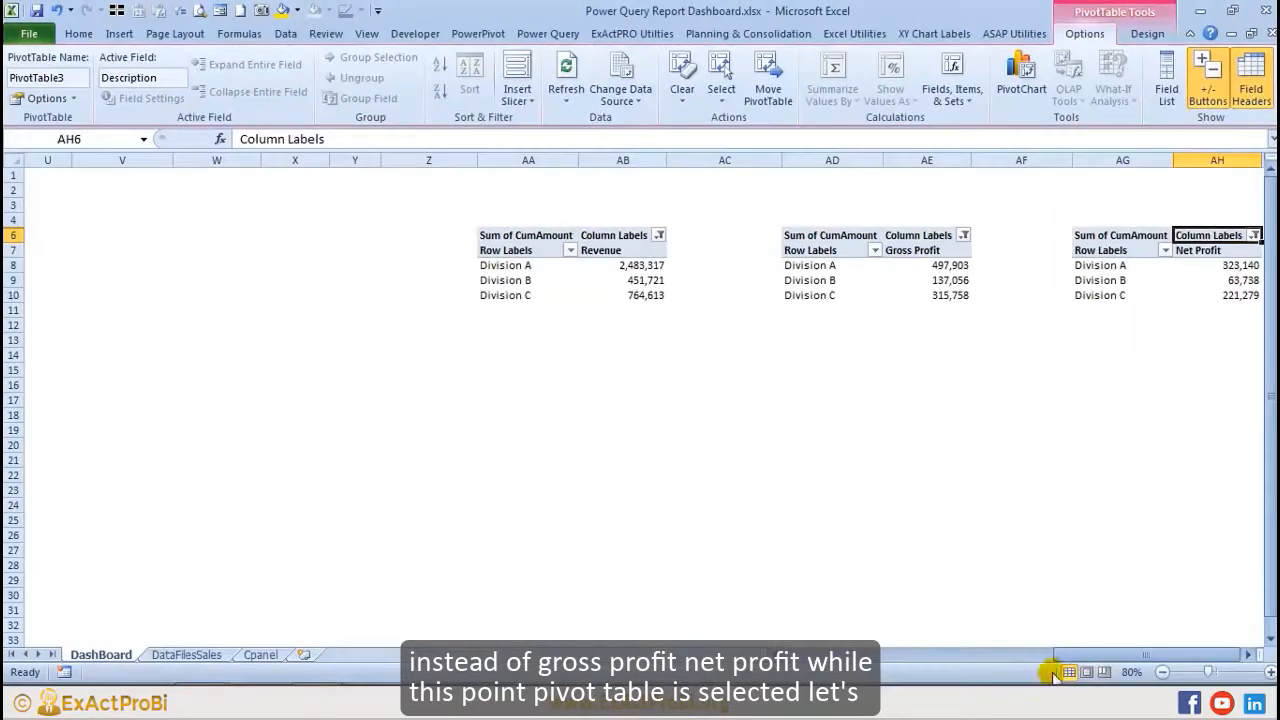
Step: Insert a doughnut PivotChart from the Net Profit pivot table and move it toward the Gross Profit chart
left_click(1028, 88)
scroll(406, 463, "down", 10)
left_click(390, 395)
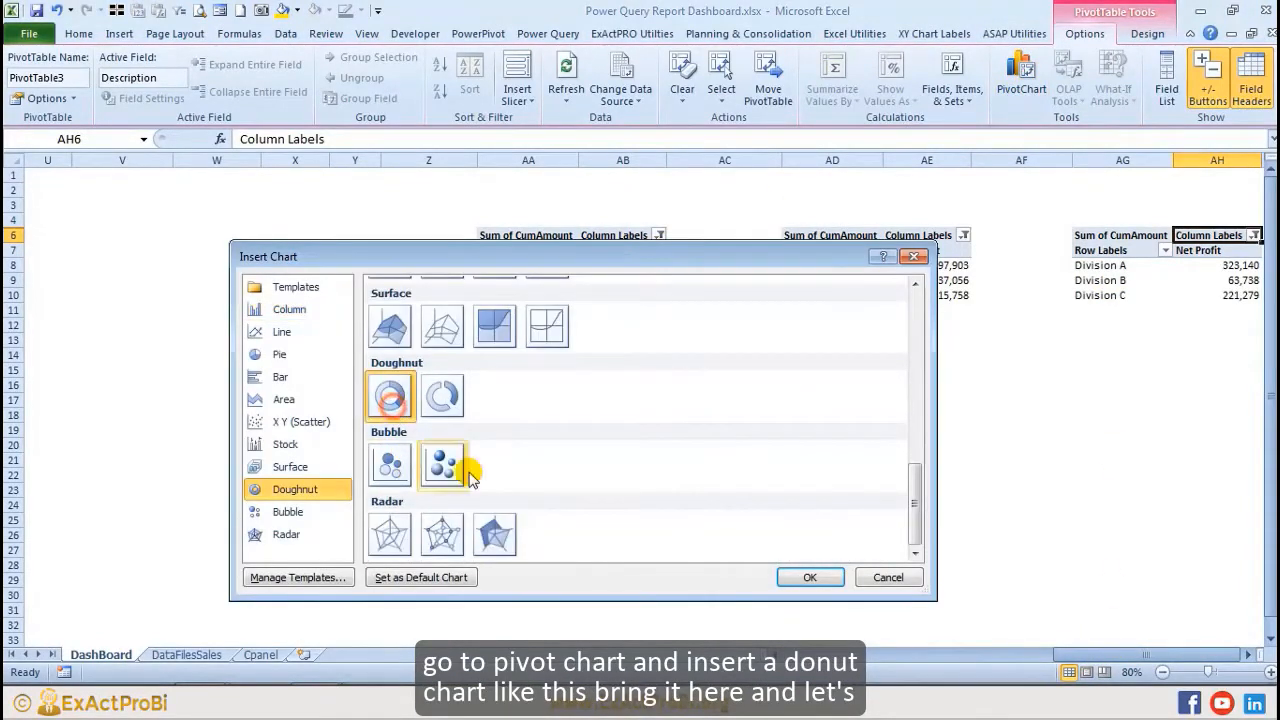
left_click(800, 580)
left_click_drag(720, 317, 355, 218)
Step: Copy the Gross Profit chart and paste its formatting onto the Net Profit chart
left_click_drag(1057, 654, 927, 652)
left_click(412, 240)
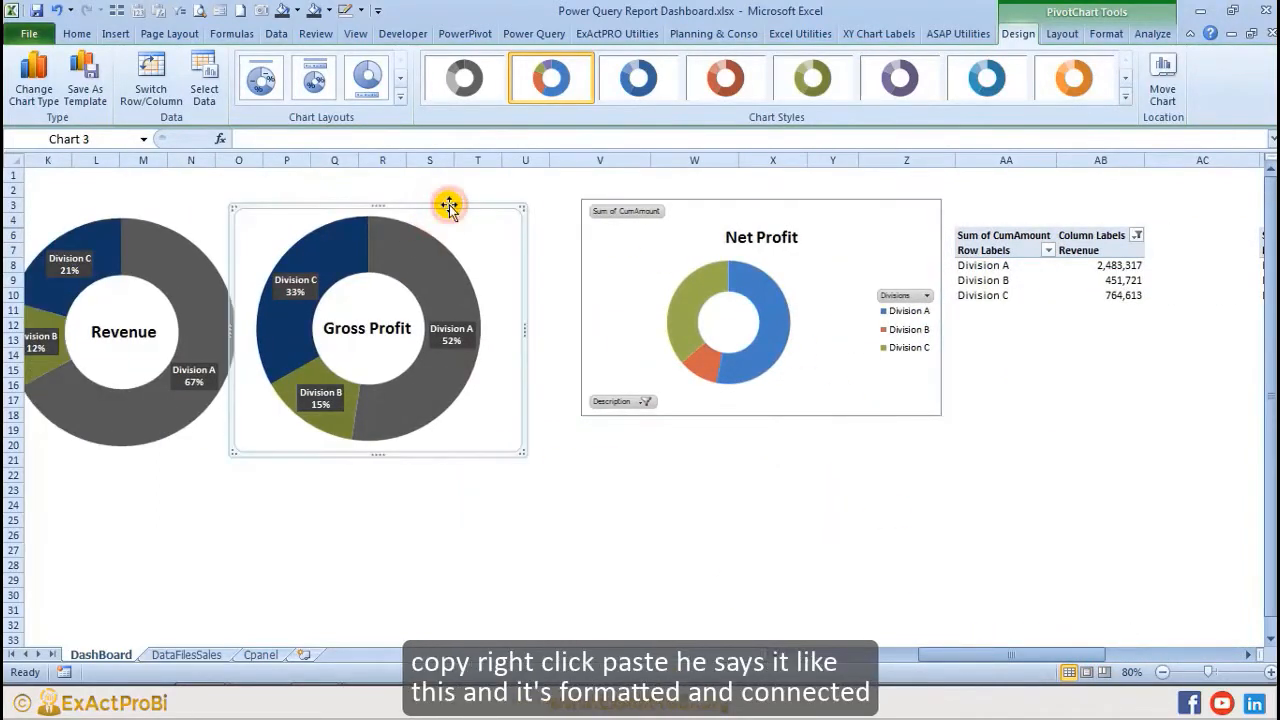
left_click(823, 240)
right_click(823, 242)
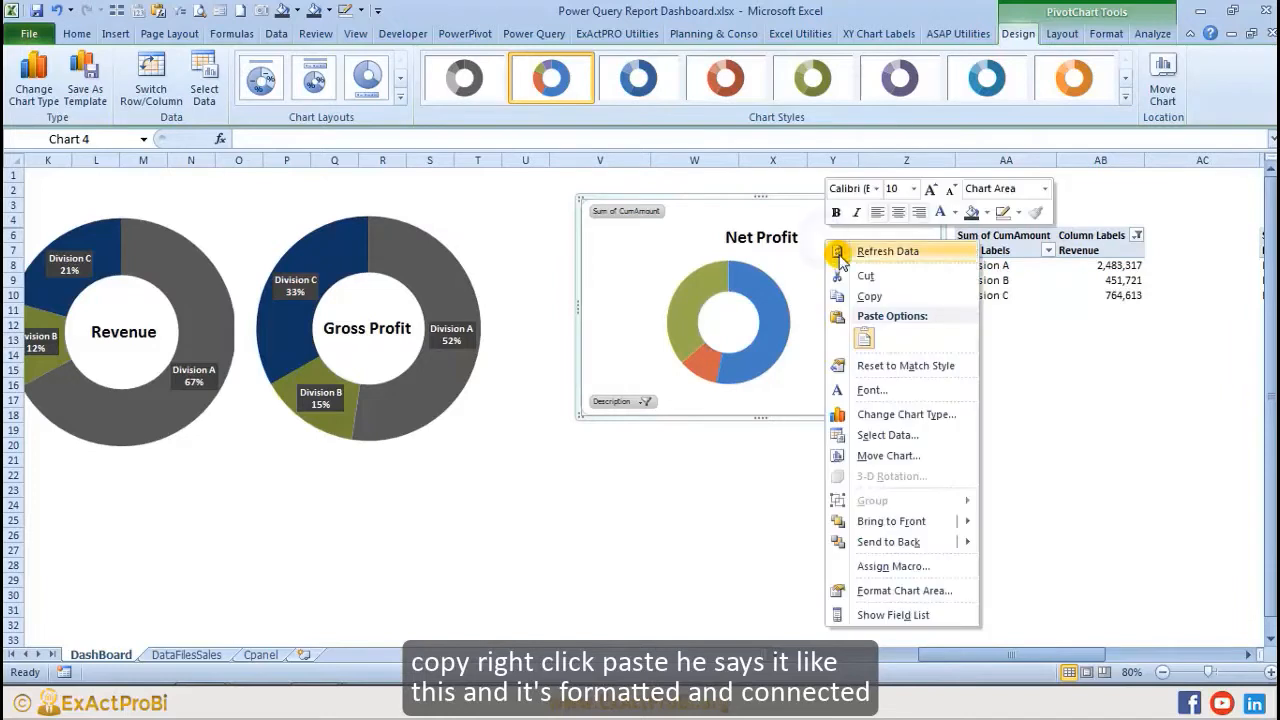
left_click(863, 343)
Step: Resize the Net Profit chart to match the Gross Profit doughnut and position it directly beside that chart
left_click_drag(814, 194, 754, 208)
left_click_drag(879, 318, 782, 318)
left_click_drag(778, 428, 792, 449)
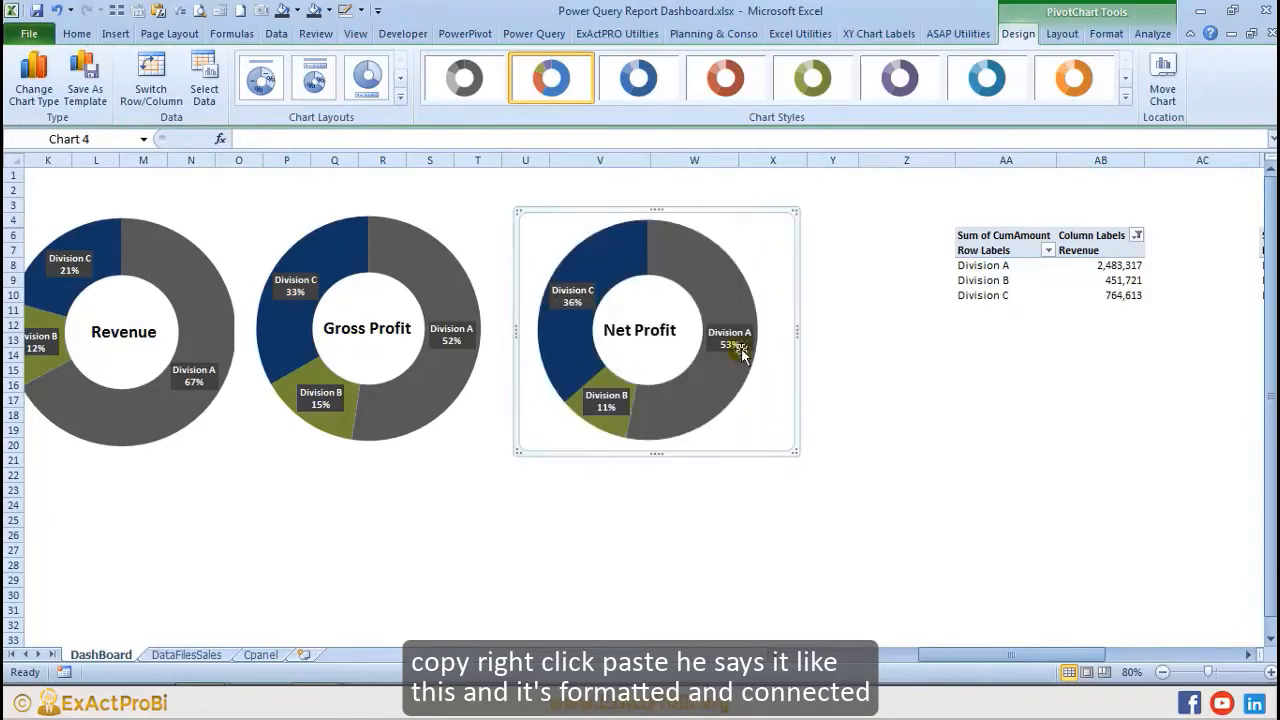
left_click(680, 474)
left_click(706, 209)
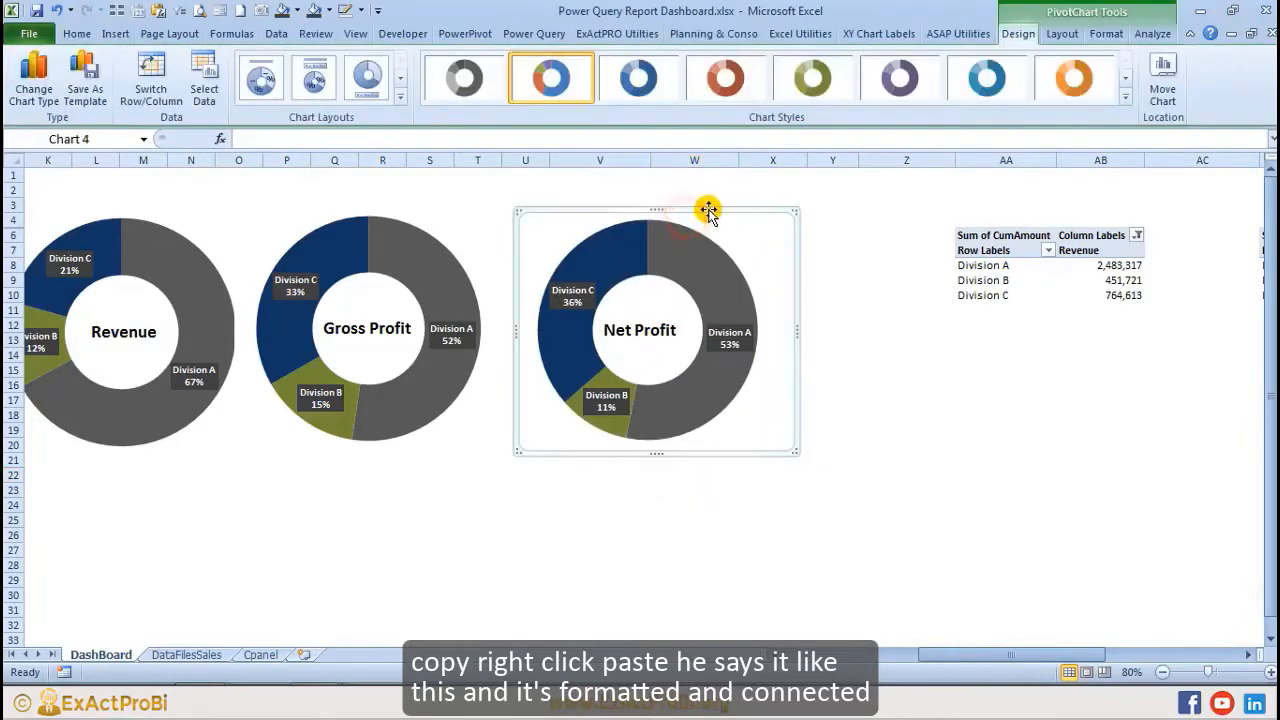
left_click_drag(706, 209, 678, 207)
left_click(694, 550)
Step: Cut the Revenue, Gross Profit and Net Profit charts together and paste them below the report table at A18
left_click_drag(923, 652, 775, 648)
left_click(700, 589)
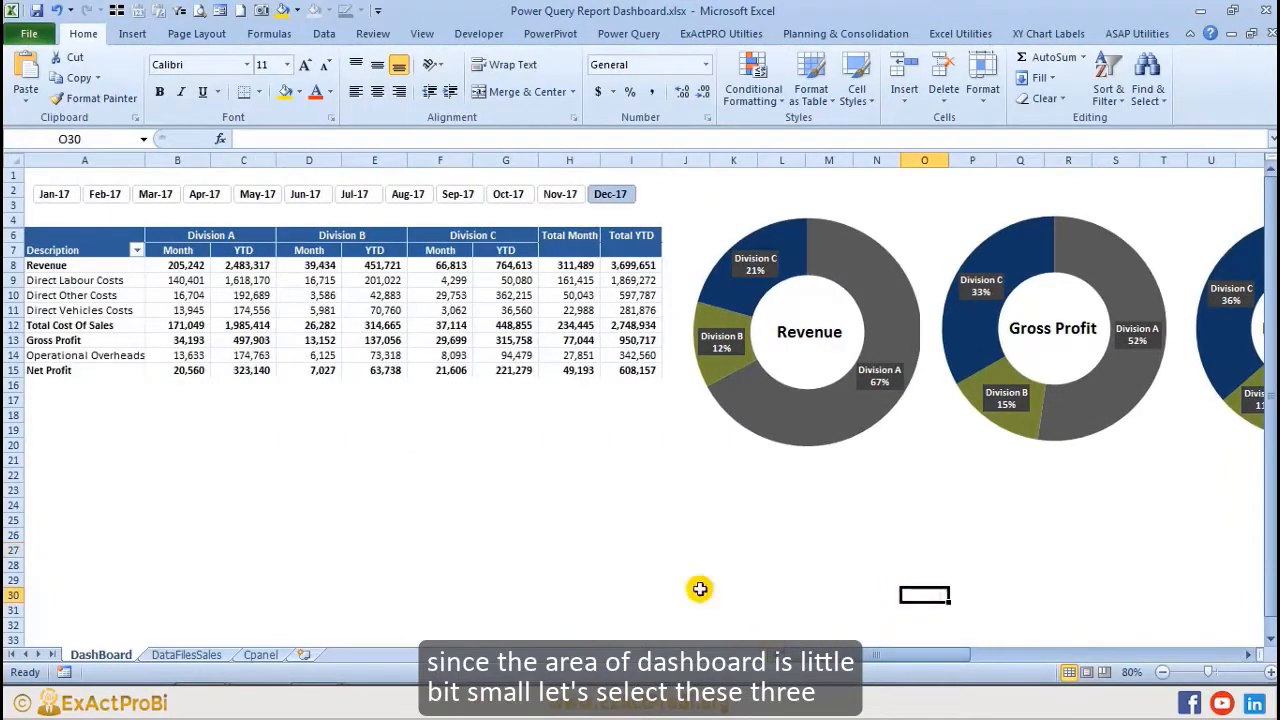
left_click(896, 217)
left_click(1080, 208, "ctrl")
left_click(1237, 212, "ctrl")
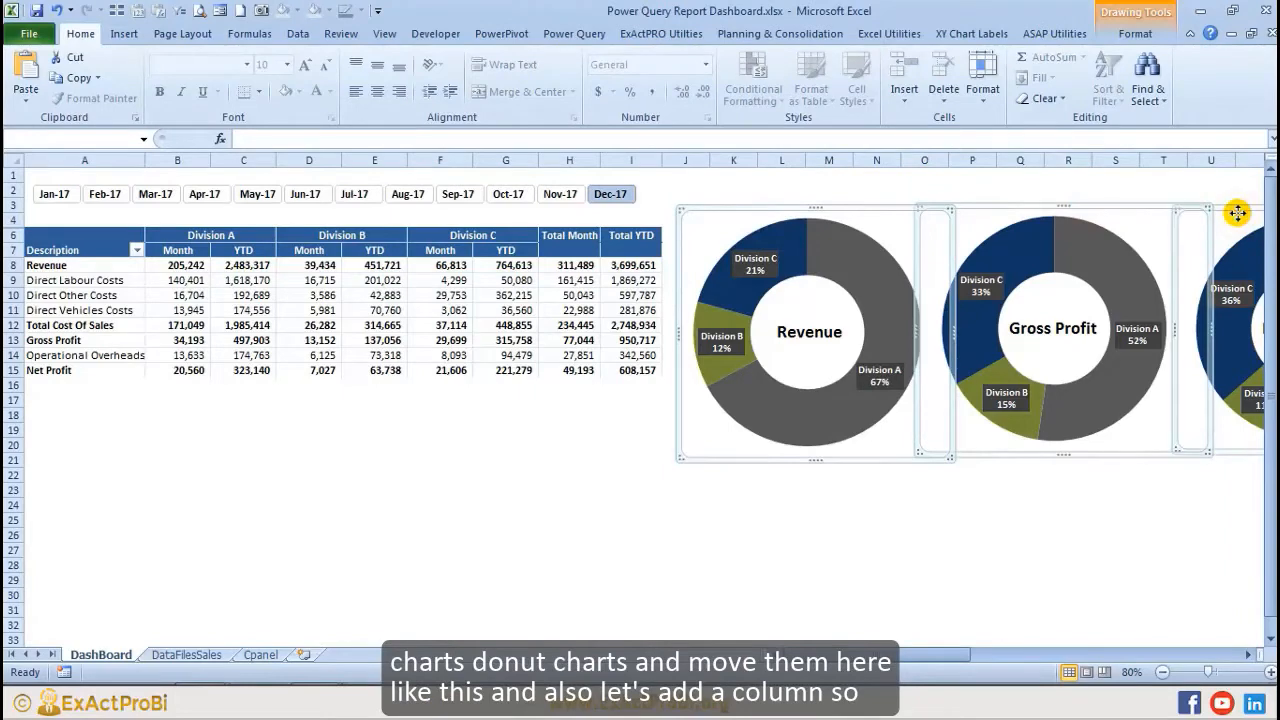
key("ctrl+x")
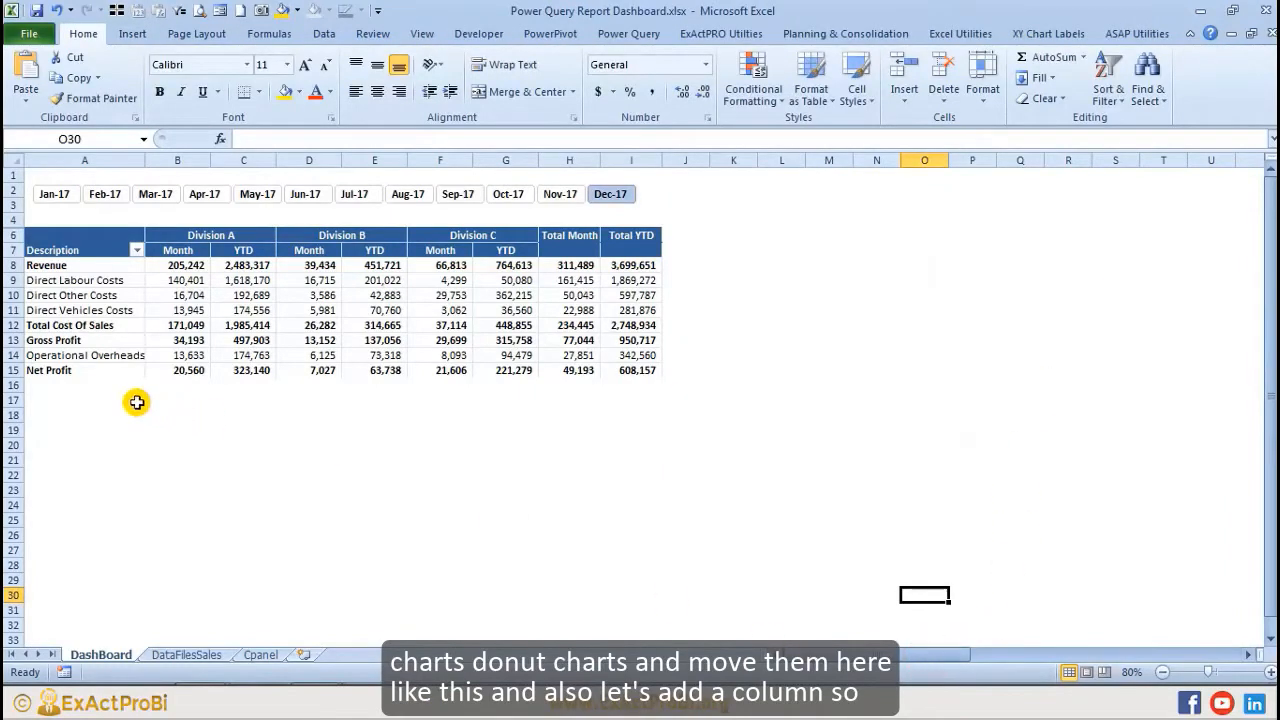
left_click(52, 411)
key("ctrl+v")
scroll(1011, 529, "down", 1)
left_click(1015, 530)
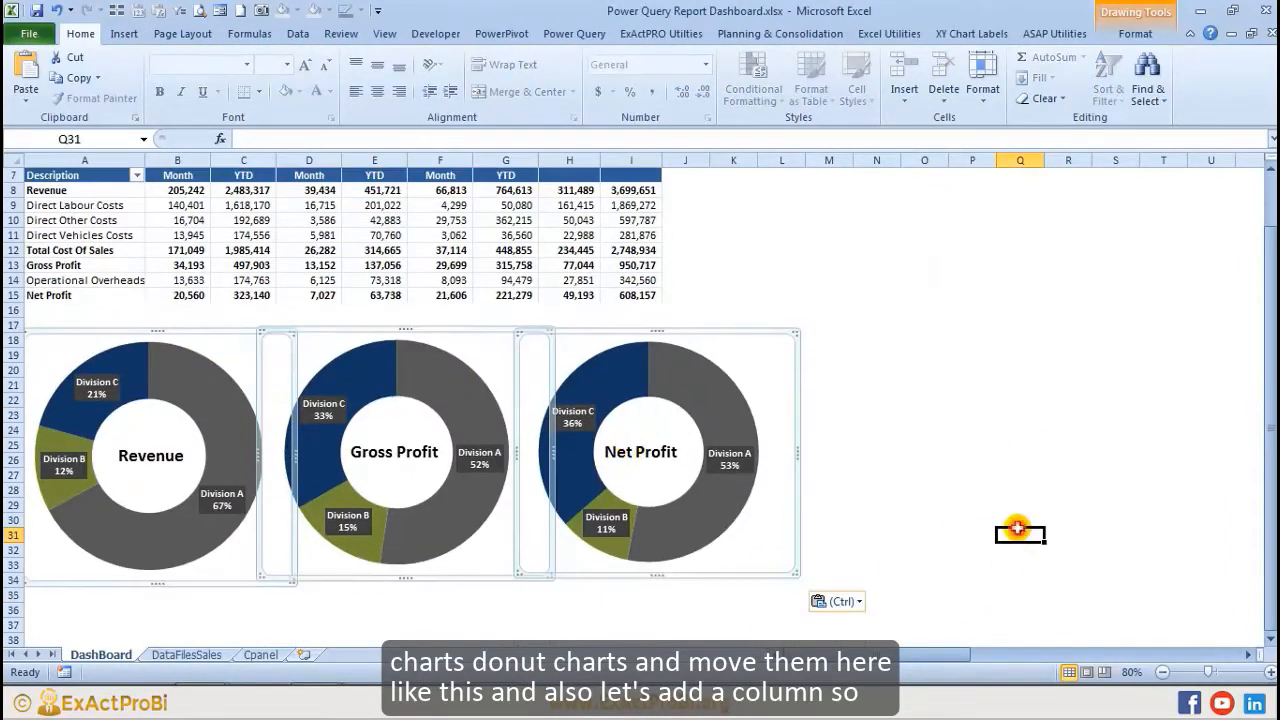
Step: Insert a blank column before column A and narrow it into a slim margin
scroll(912, 400, "up", 1)
right_click(44, 160)
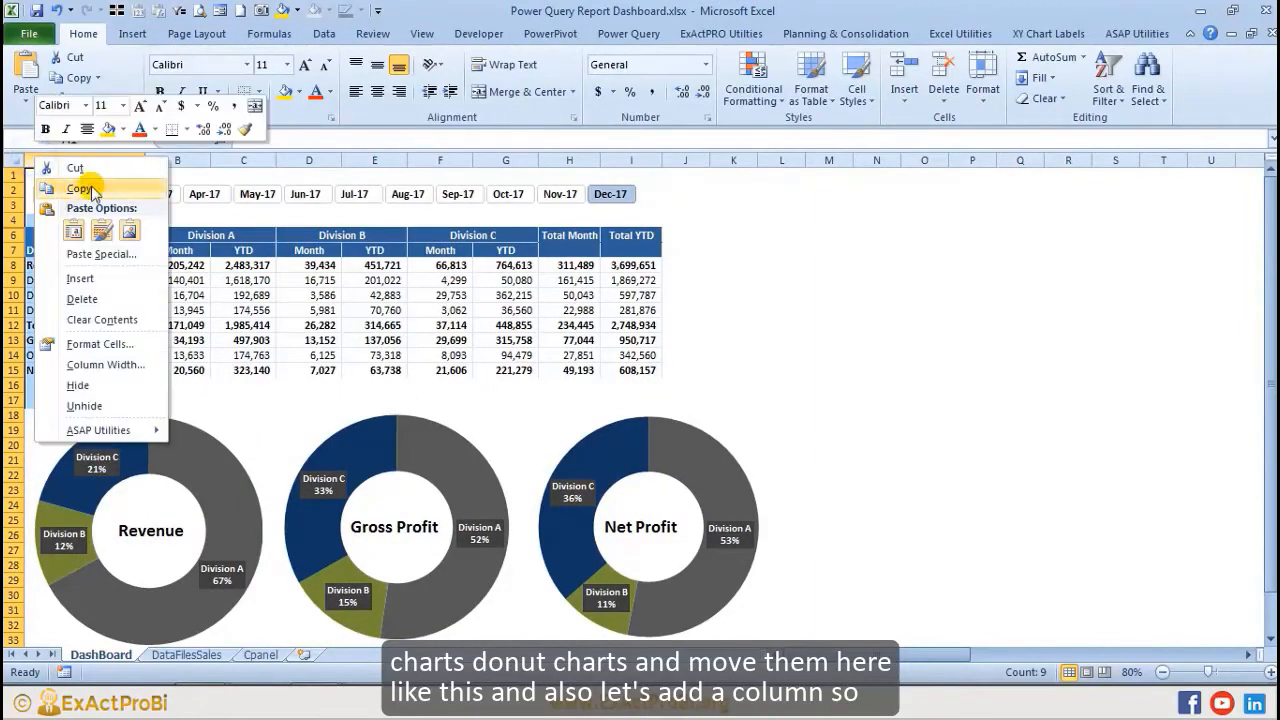
key("Escape")
left_click(924, 235)
left_click(86, 160)
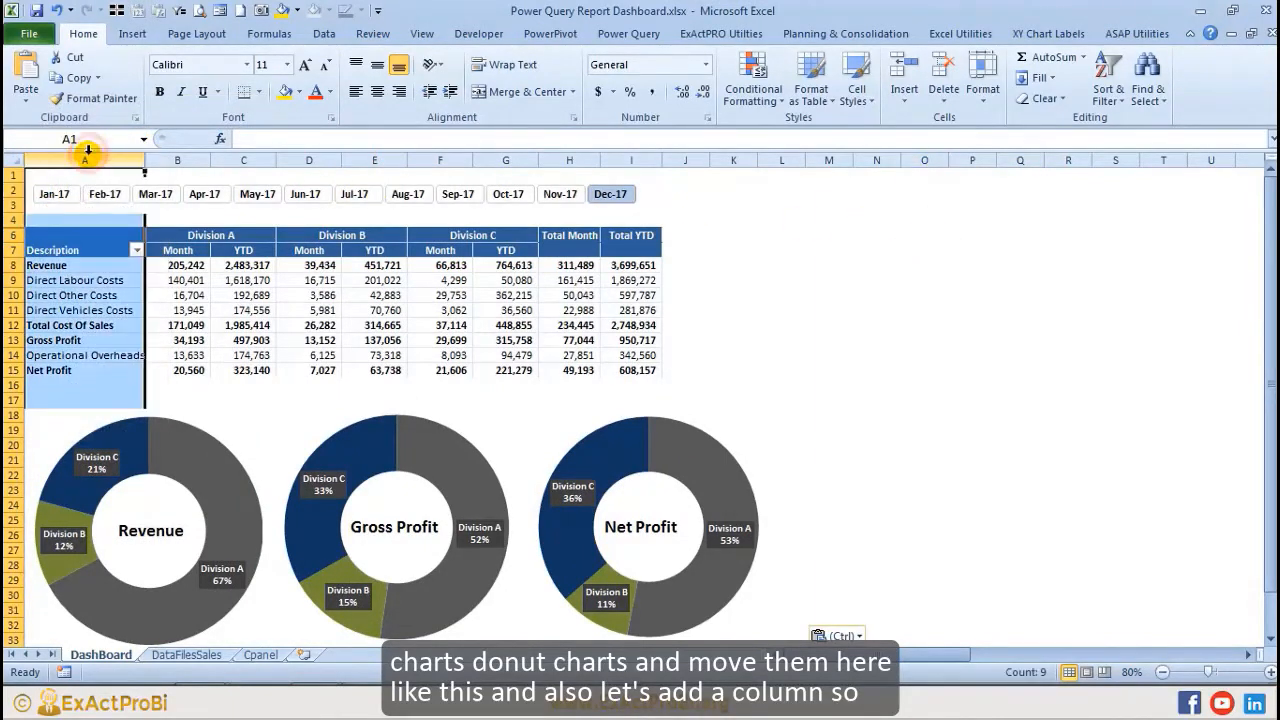
right_click(88, 160)
left_click(136, 278)
left_click(50, 174)
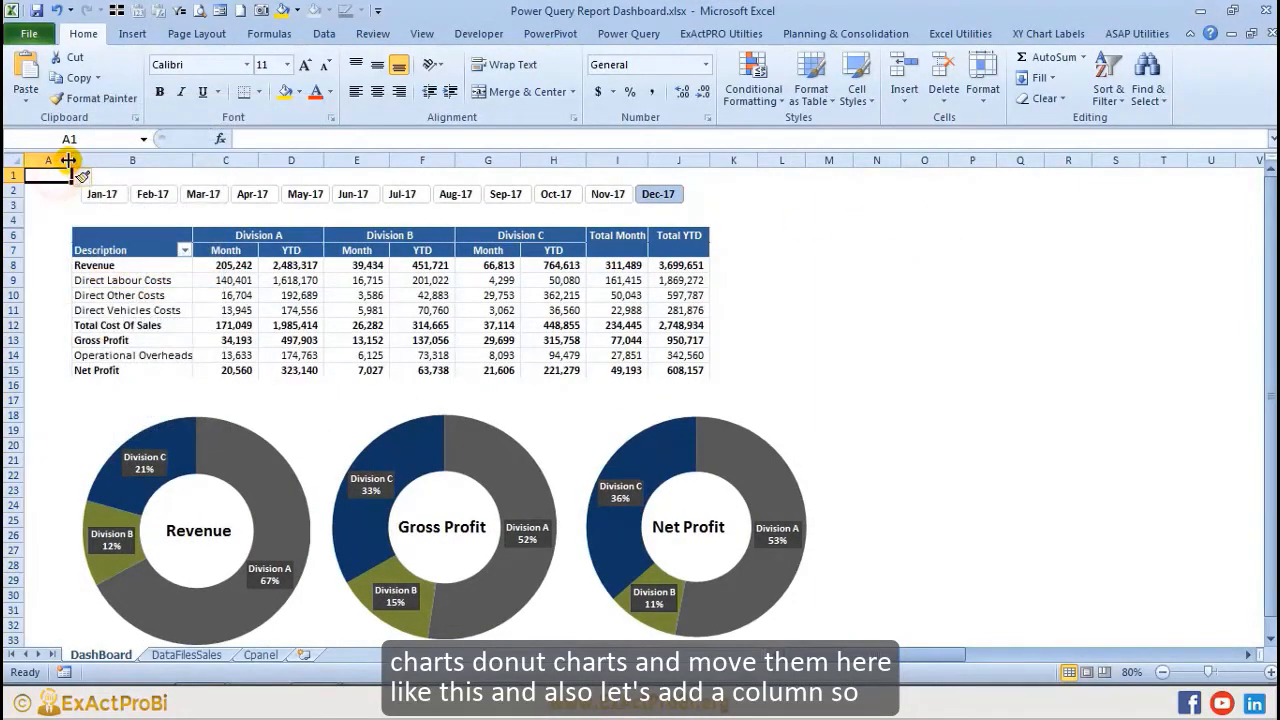
left_click_drag(74, 160, 53, 160)
Step: Move the Revenue, Gross Profit and Net Profit charts slightly up and left, closer beneath the table
left_click(281, 428)
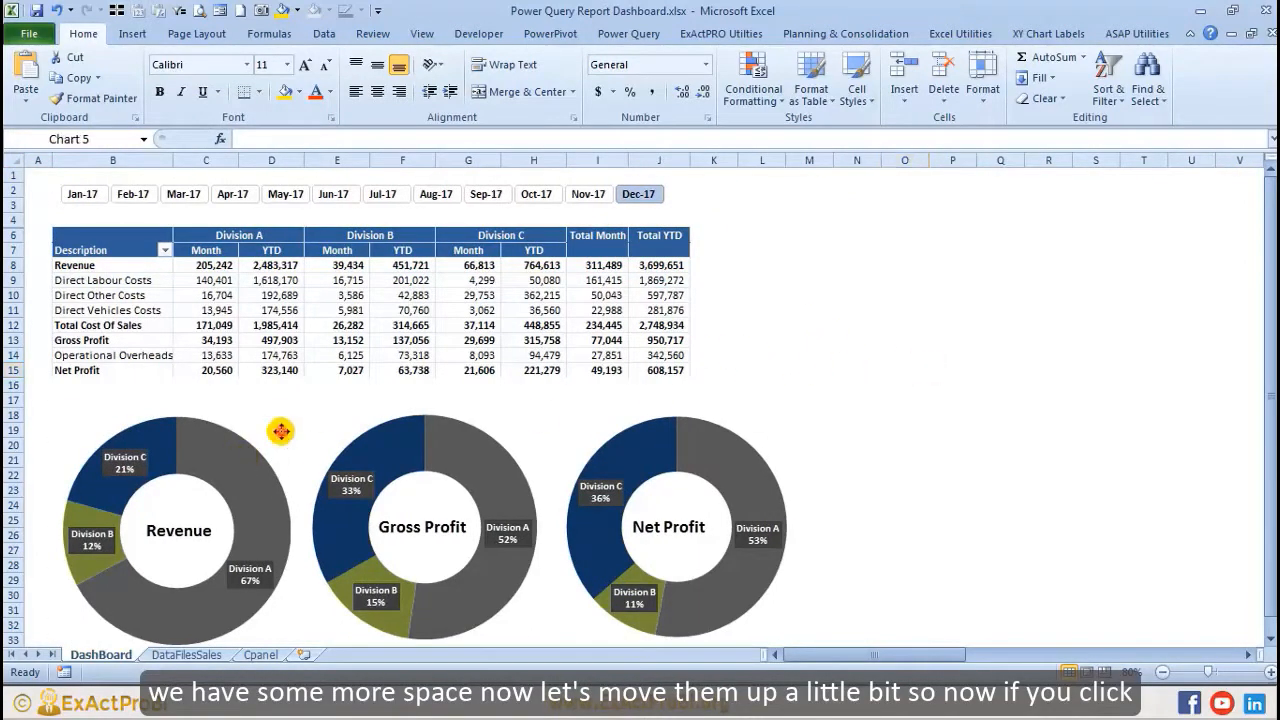
left_click_drag(286, 406, 274, 391)
left_click(517, 420)
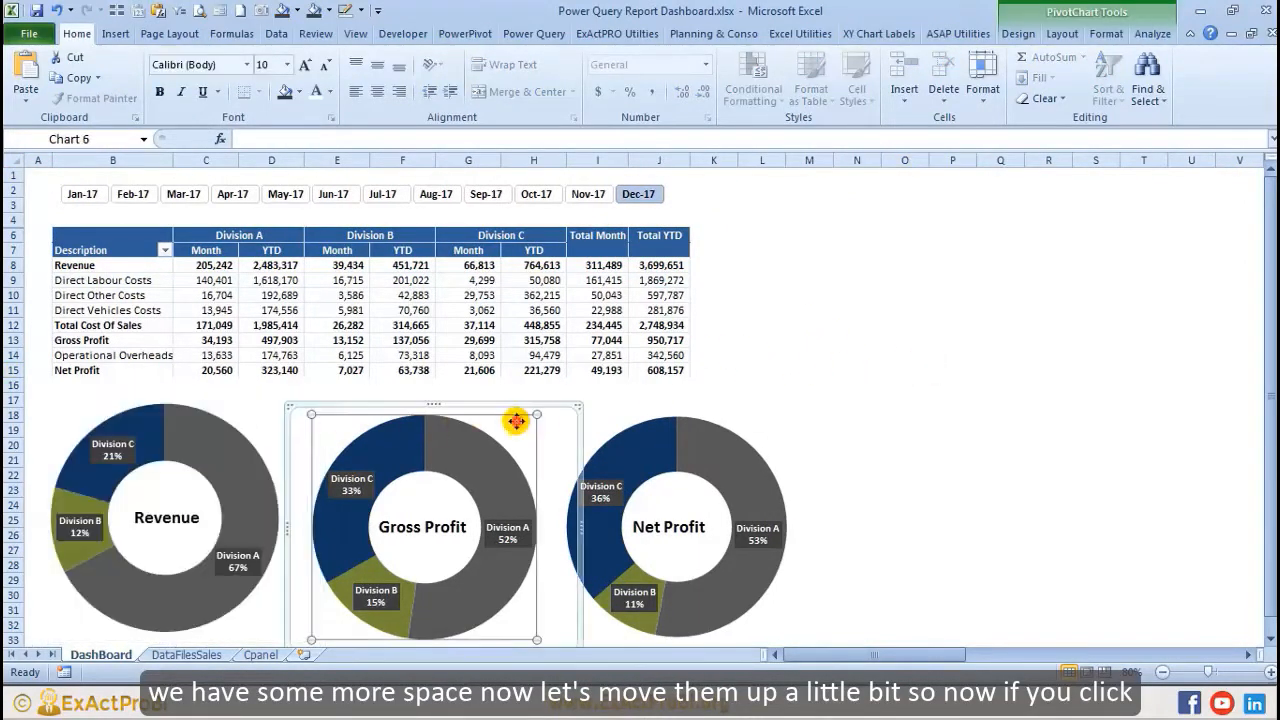
left_click_drag(529, 409, 510, 394)
left_click(748, 418)
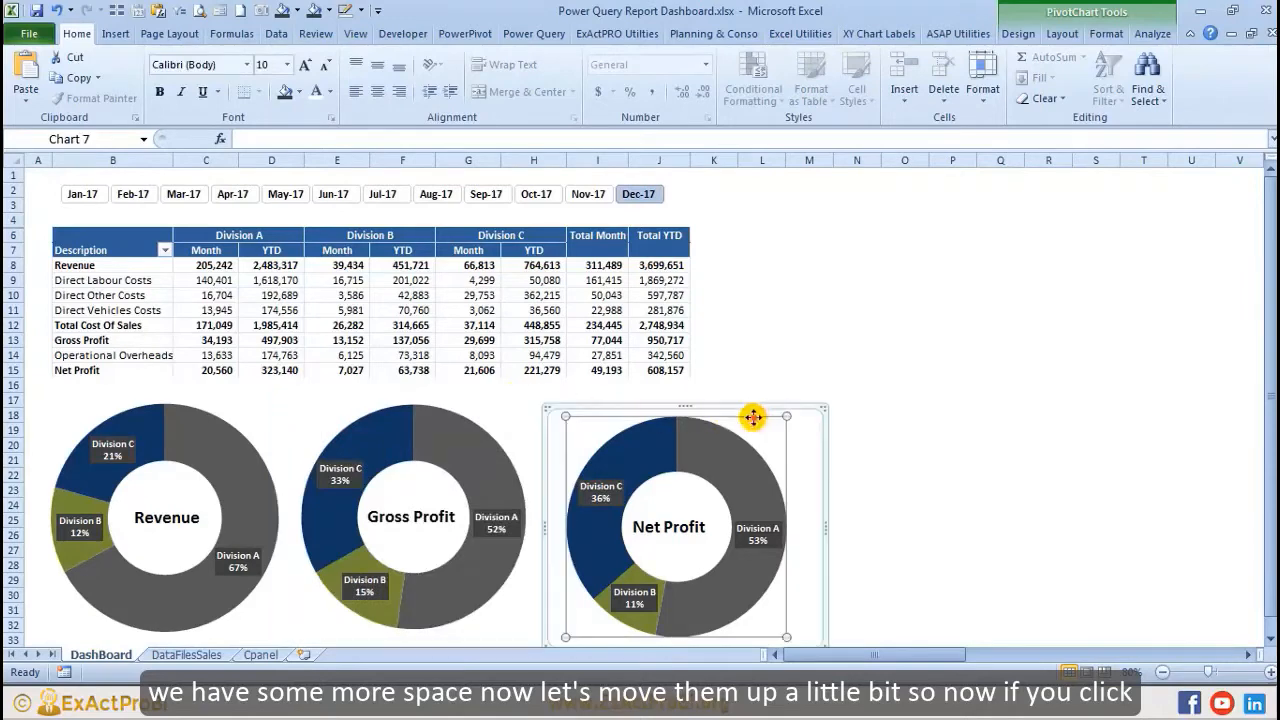
left_click_drag(749, 414, 727, 389)
left_click(903, 370)
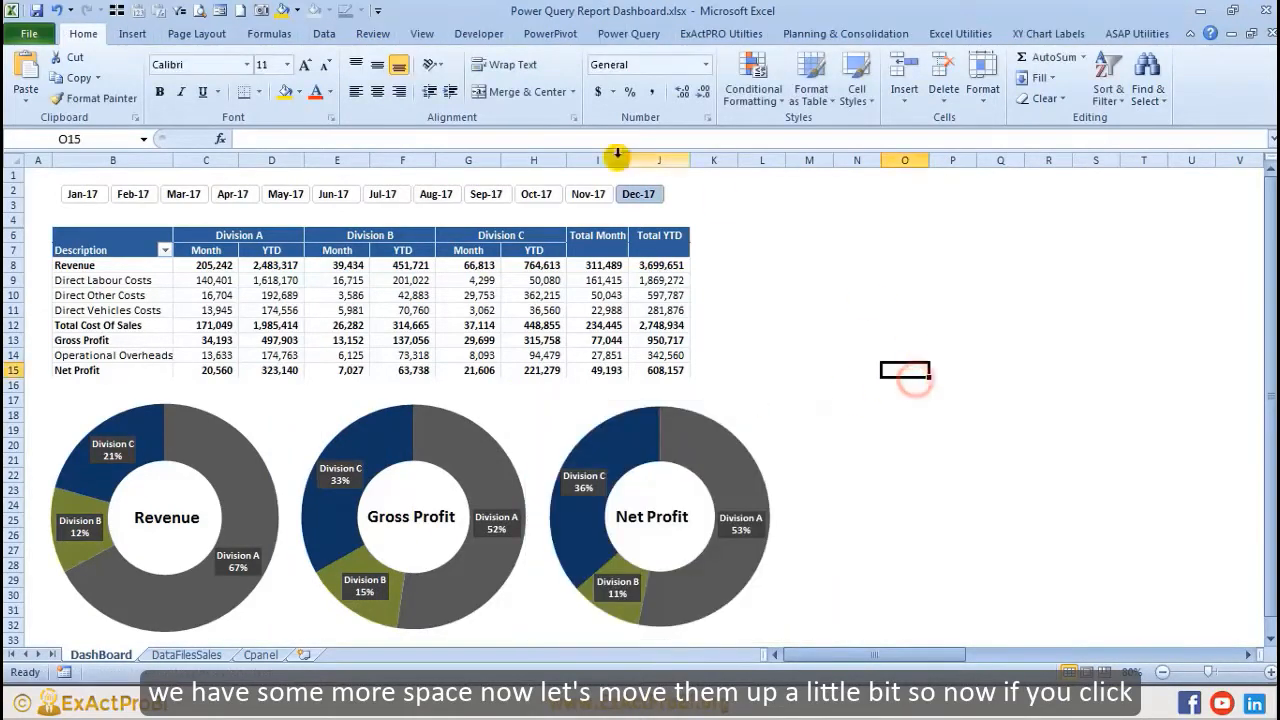
Step: Step the month slicer through every month from Jan-17 to Dec-17 to check that all three doughnut charts update
left_click(82, 194)
left_click(131, 194)
left_click(183, 194)
left_click(232, 194)
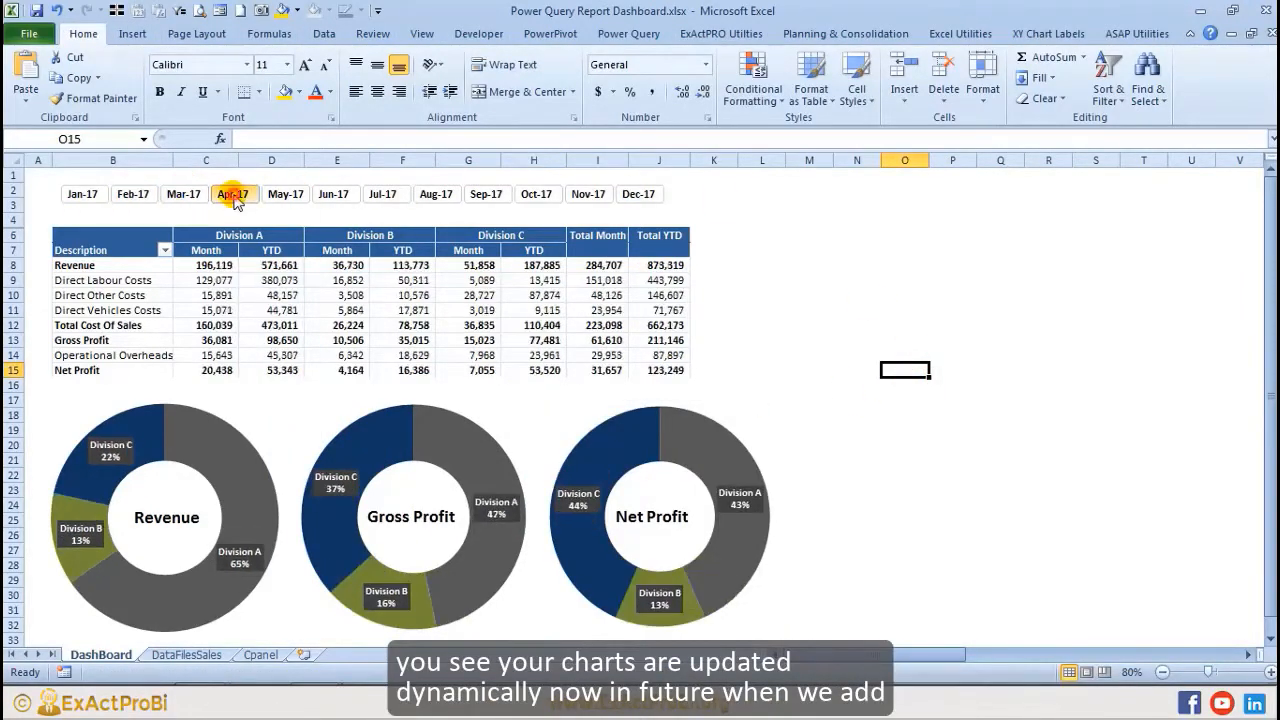
left_click(285, 194)
left_click(332, 194)
left_click(382, 194)
left_click(436, 194)
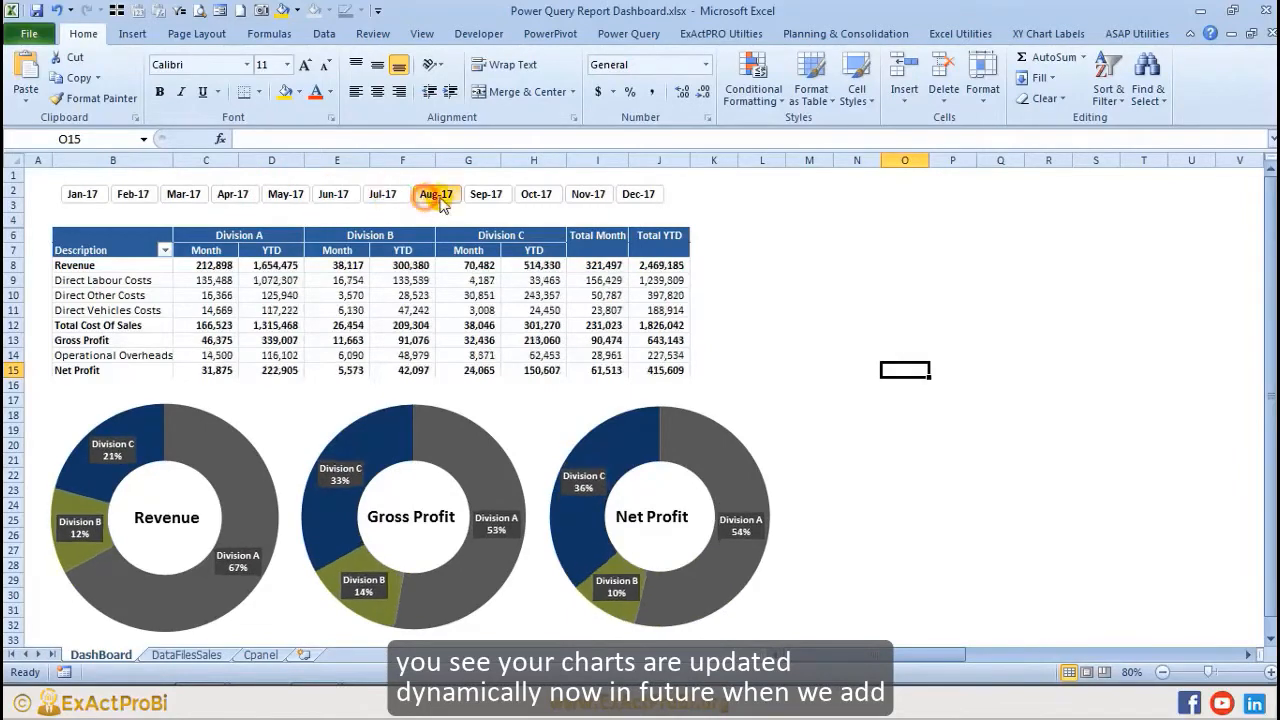
left_click(486, 194)
left_click(536, 194)
left_click(588, 194)
left_click(638, 194)
scroll(814, 266, "down", 2)
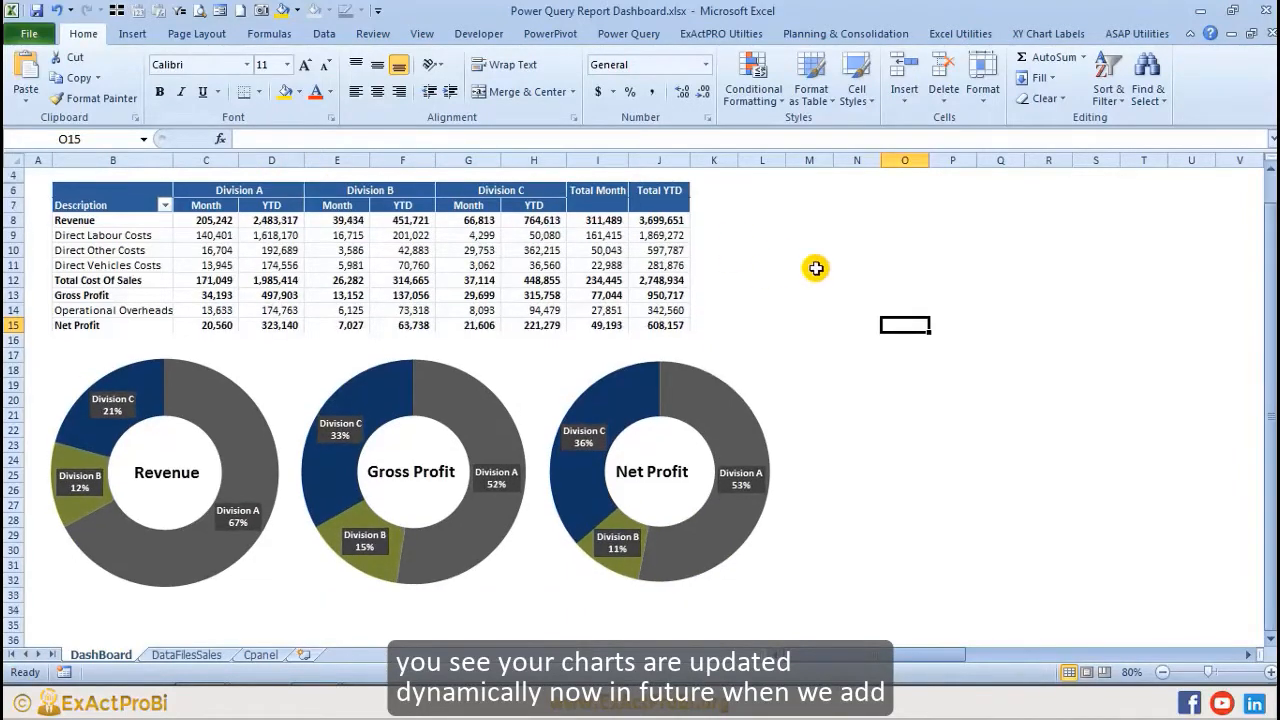
scroll(608, 530, "up", 2)
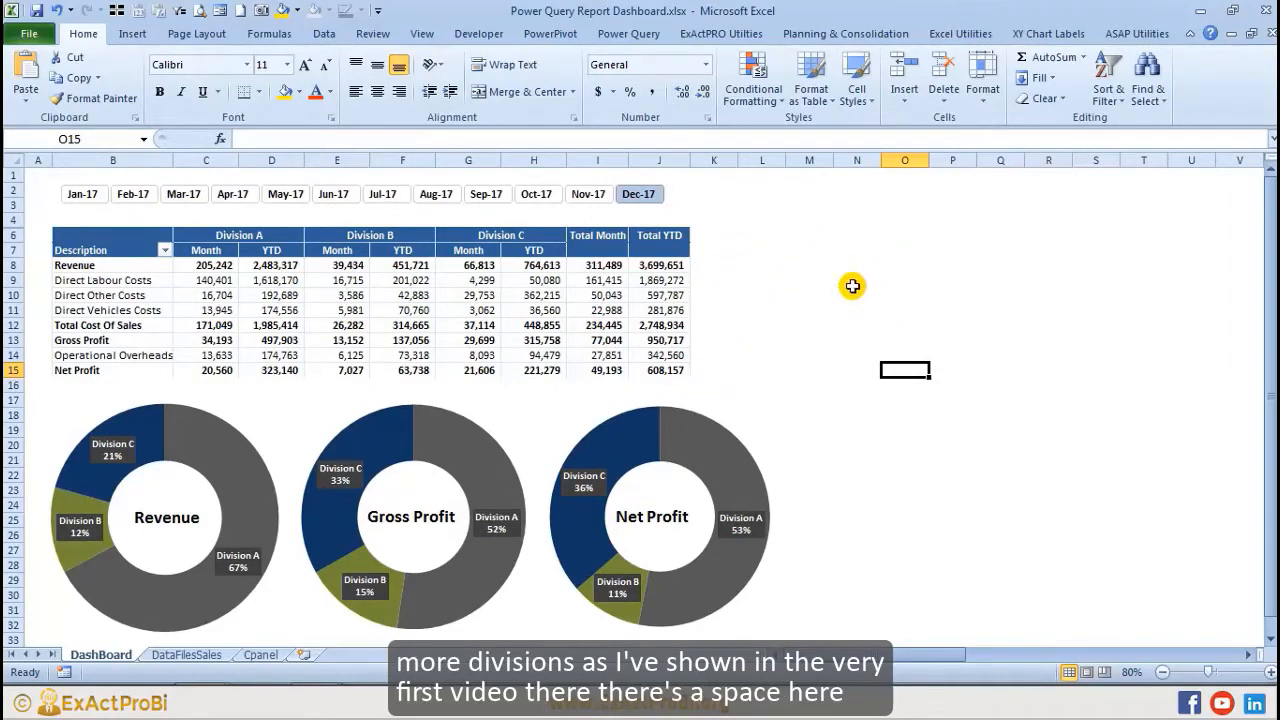
left_click_drag(920, 654, 1085, 654)
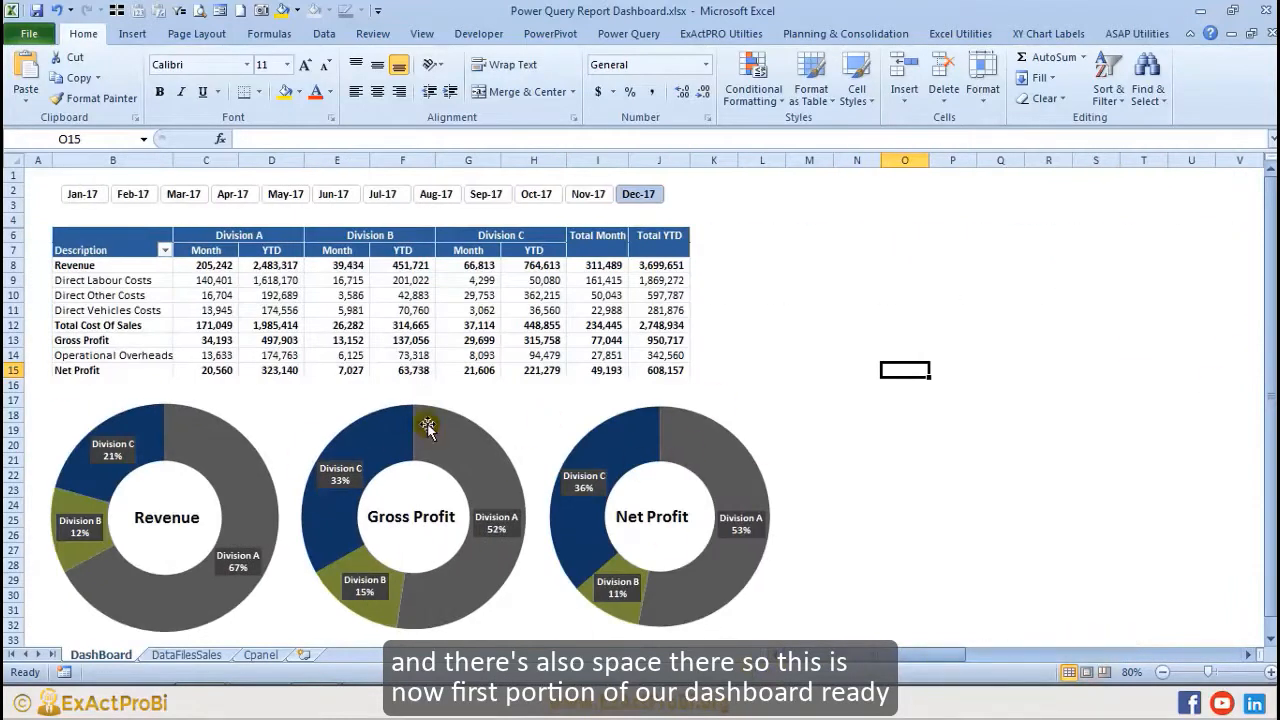
scroll(427, 427, "down", 3)
scroll(51, 477, "up", 3)
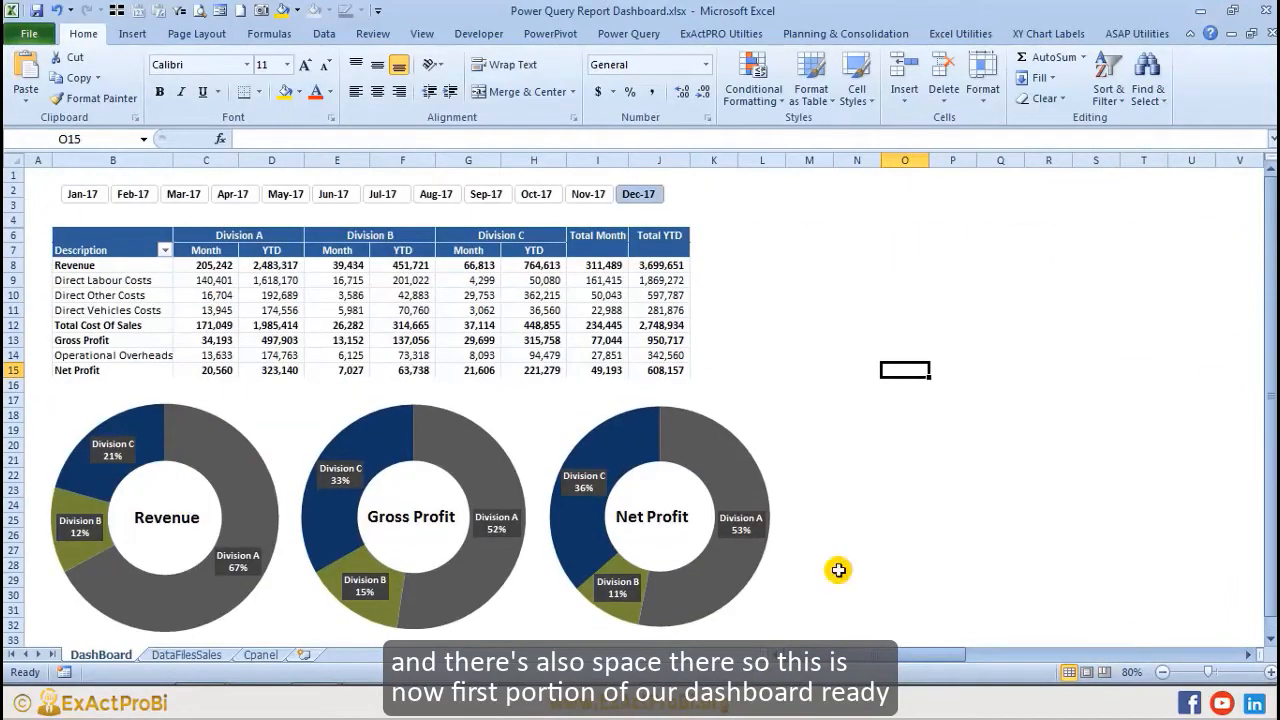
Step: Switch the month slicer through Jan-17, Feb-17 and Mar-17 to check the finished dashboard section
left_click(72, 192)
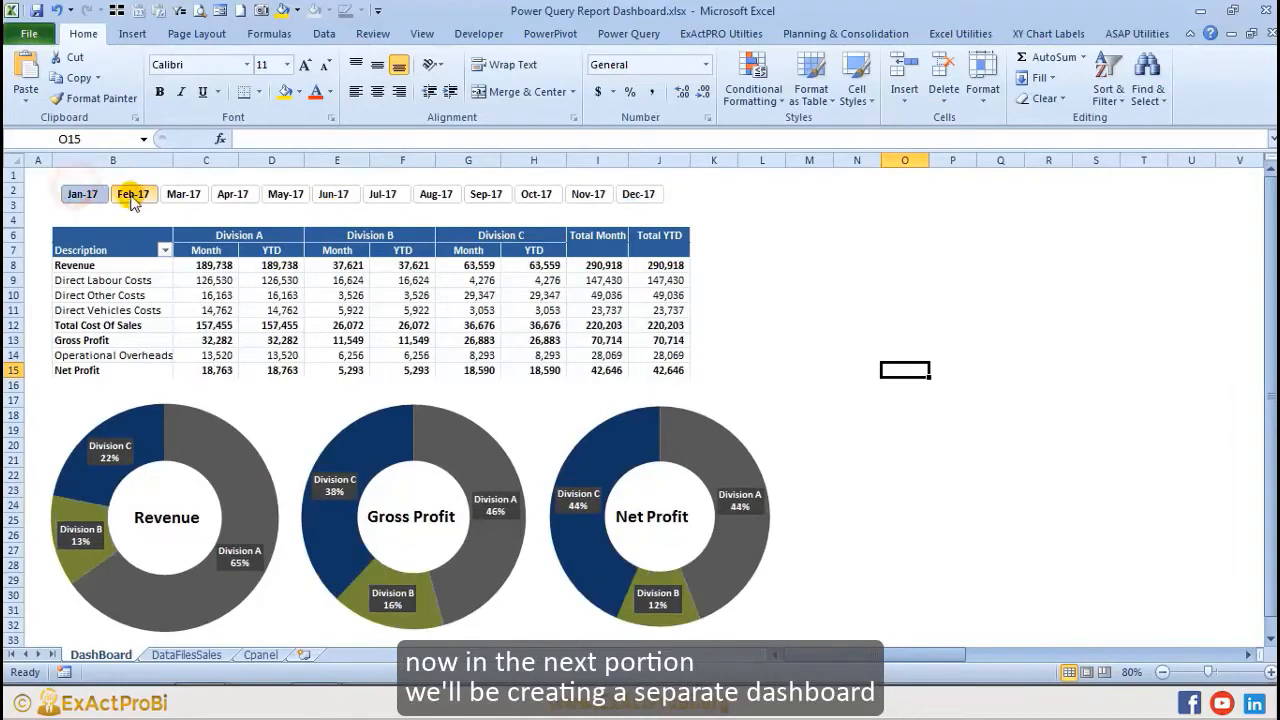
left_click(131, 193)
left_click(181, 195)
scroll(1098, 342, "down", 4)
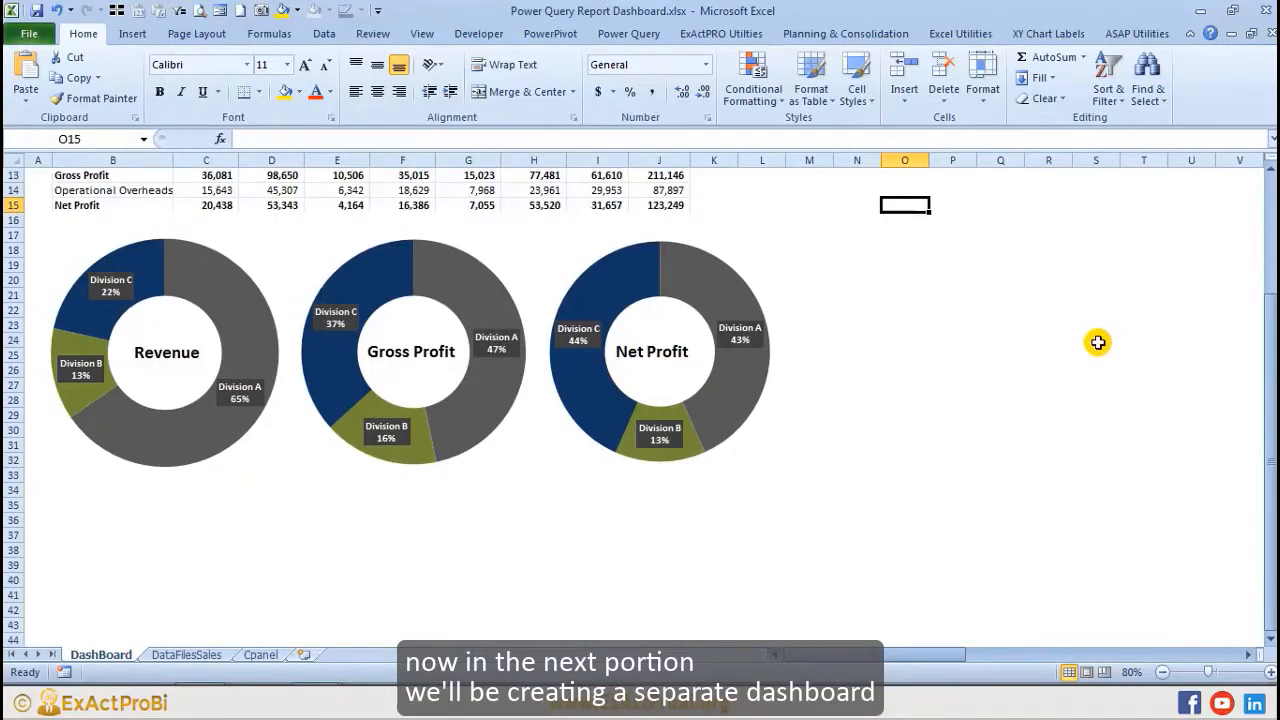
scroll(265, 463, "down", 4)
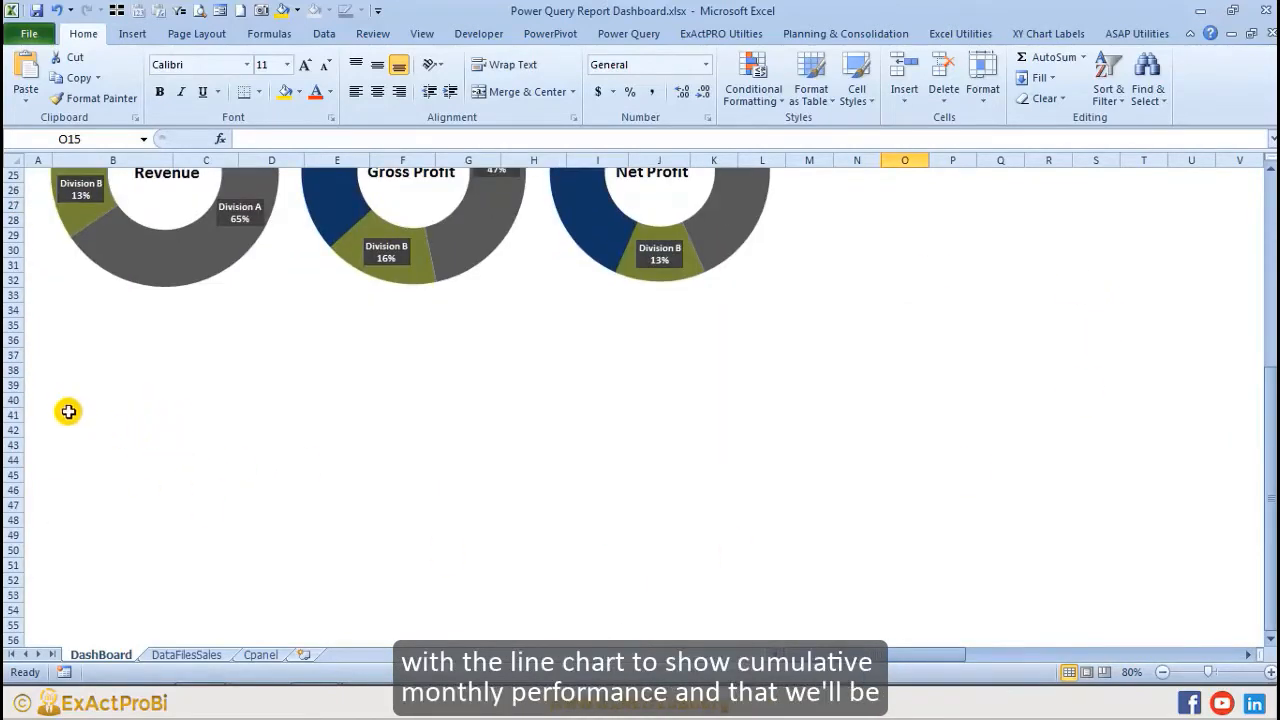
scroll(338, 498, "up", 3)
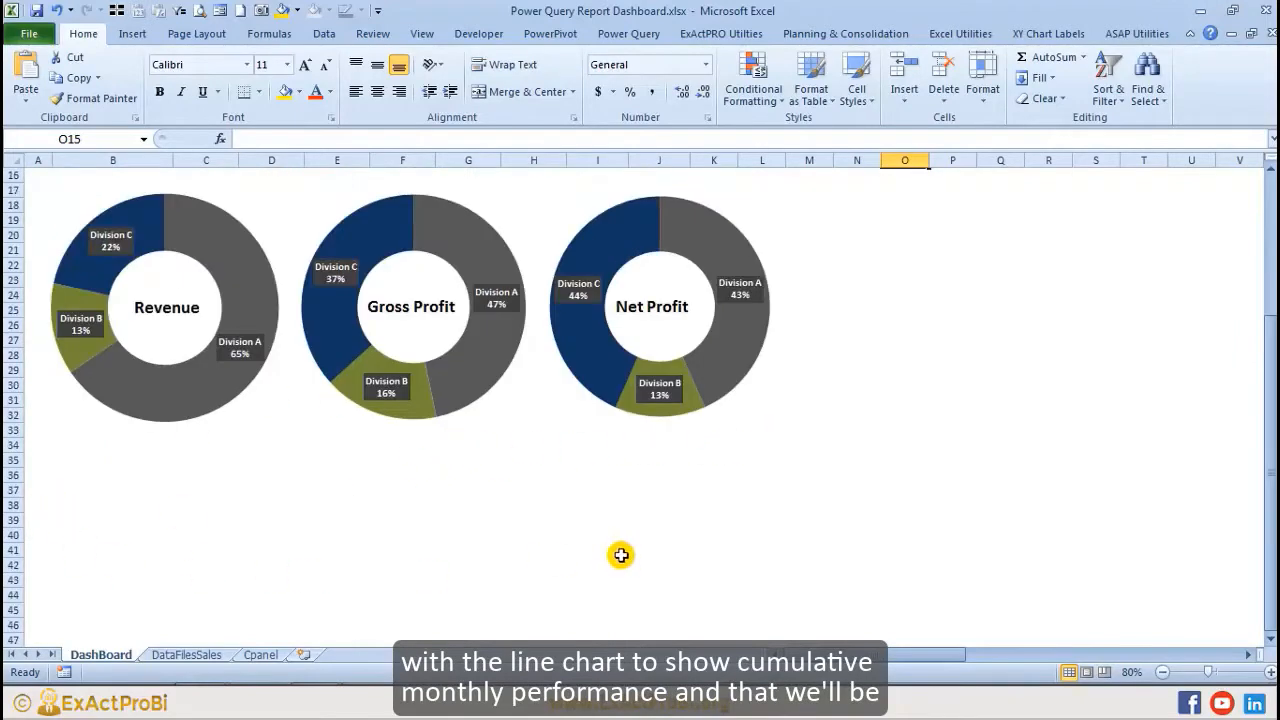
scroll(734, 533, "down", 4)
scroll(977, 234, "up", 9)
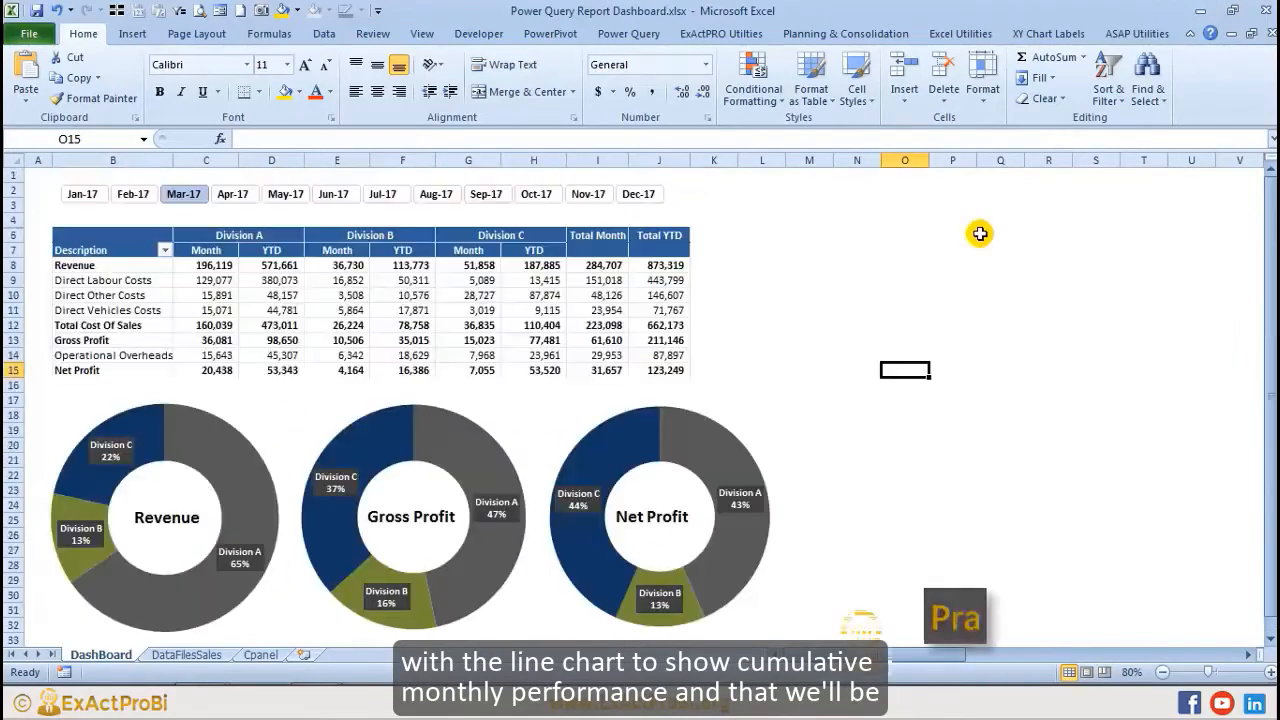
scroll(954, 260, "down", 9)
scroll(476, 460, "up", 9)
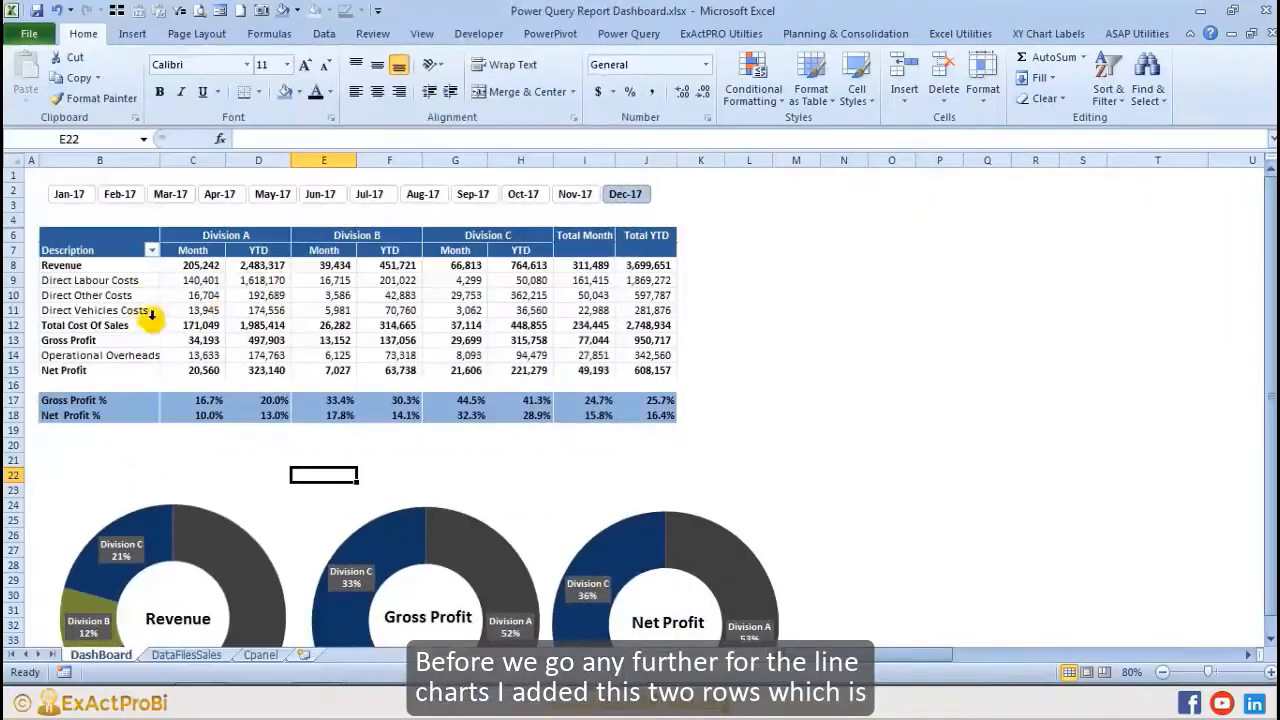
Step: Switch the month slicer from Jan-17 to Mar-17 to check the Gross Profit % and Net Profit % rows
left_click(69, 194)
left_click(120, 194)
left_click(170, 194)
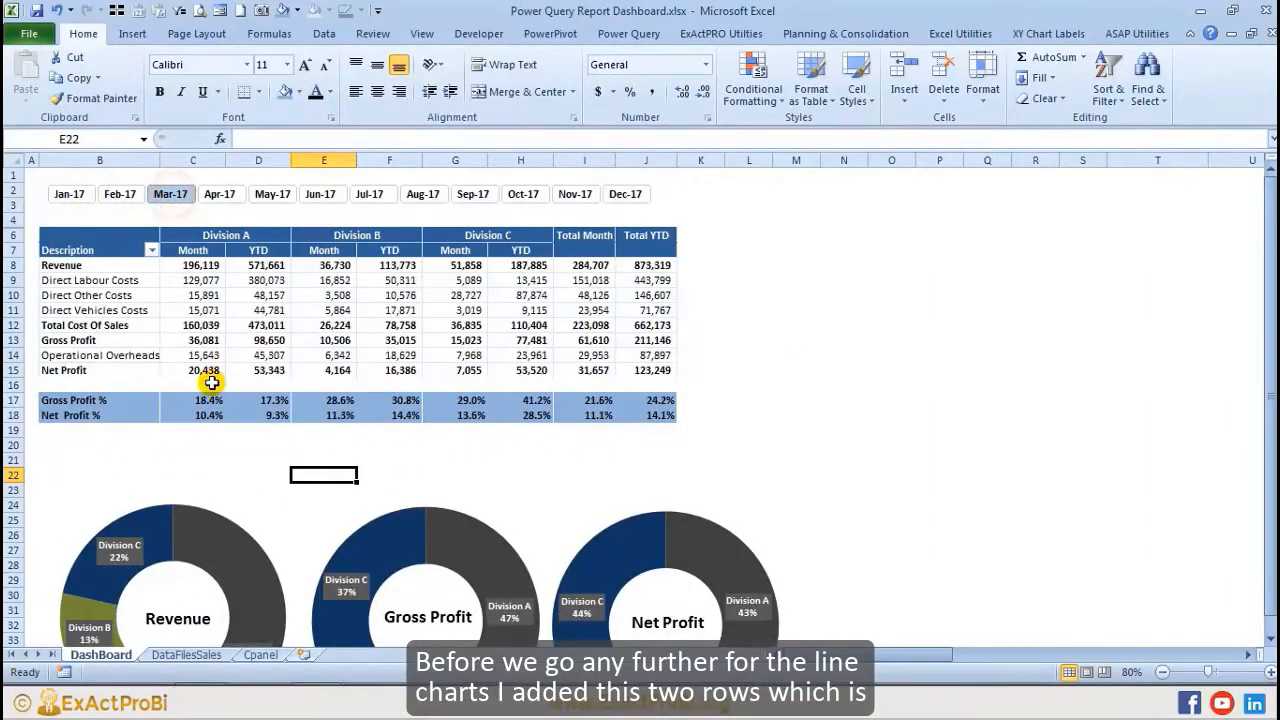
Step: Examine the Gross Profit % and Net Profit % rows and their cells for Divisions A and B
left_click_drag(75, 400, 663, 417)
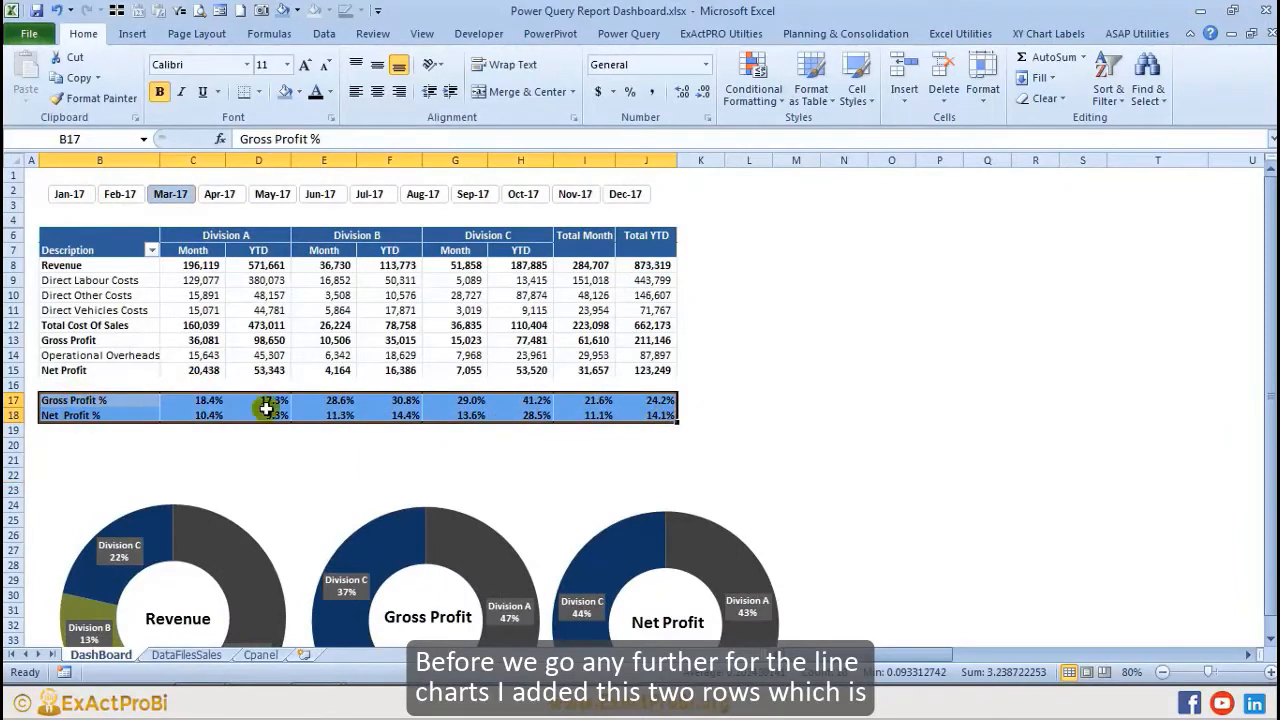
left_click(86, 398)
left_click(103, 418)
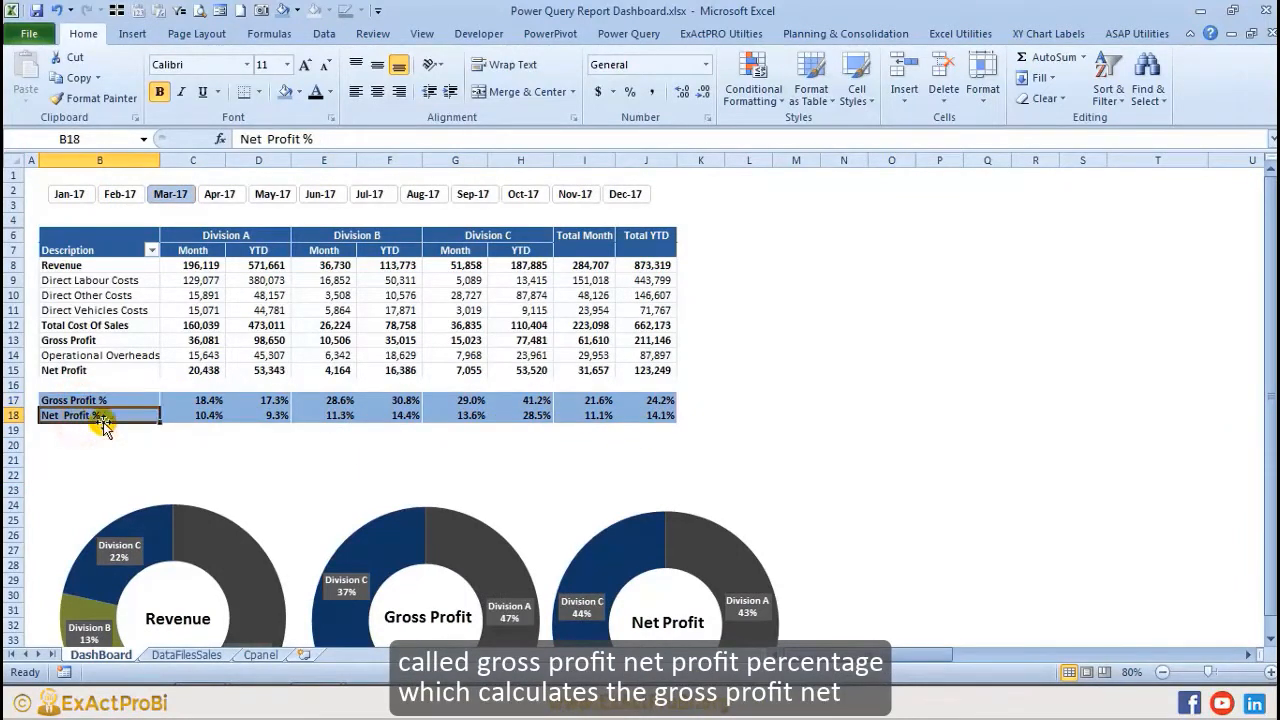
left_click(196, 402)
left_click(258, 402)
left_click(330, 400)
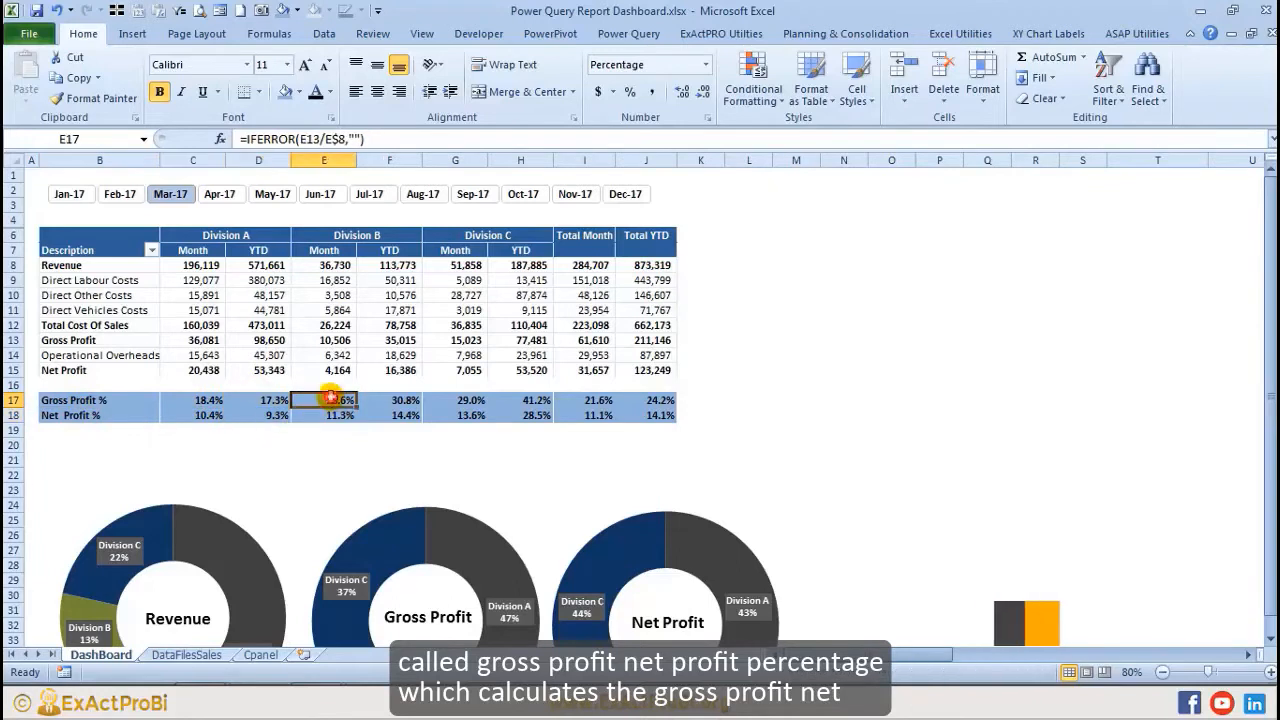
left_click(340, 414)
left_click(395, 400)
Step: Inspect the formulas in the Gross Profit % and Net Profit % rows column by column, from Division A Month through Total Month
left_click(180, 400)
double_click(180, 400)
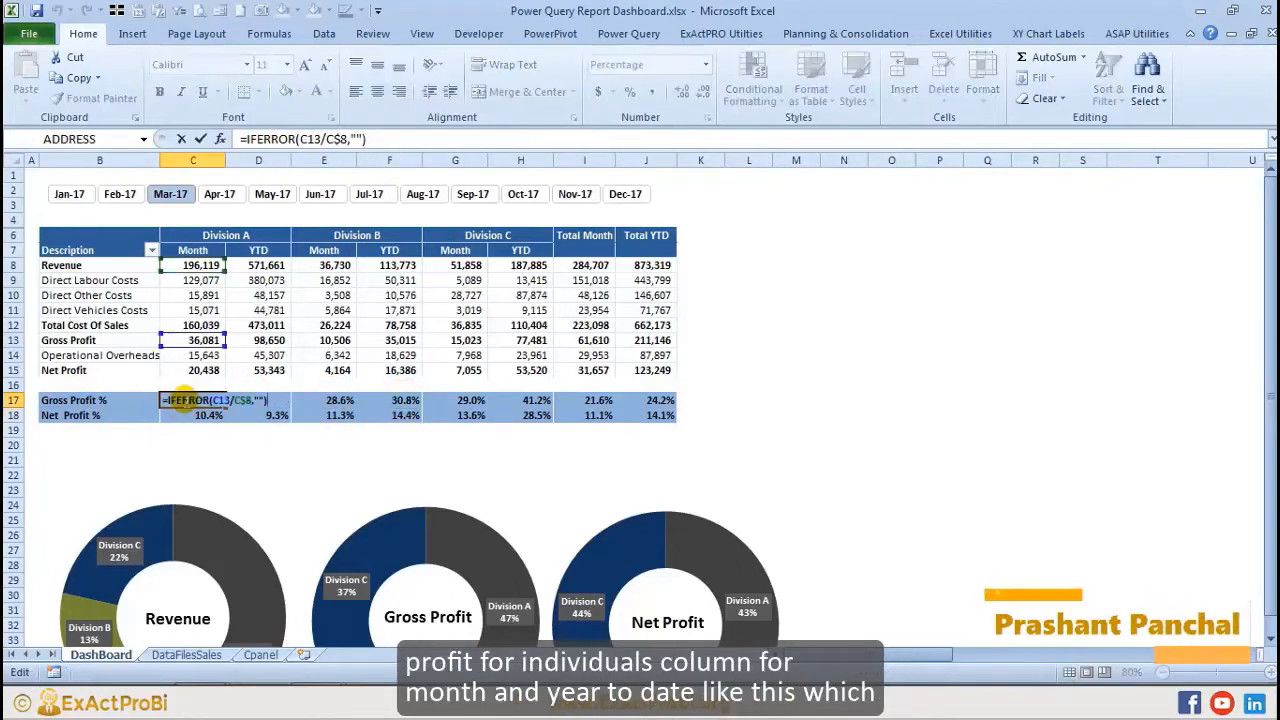
key("Escape")
double_click(195, 416)
left_click(262, 400)
double_click(252, 416)
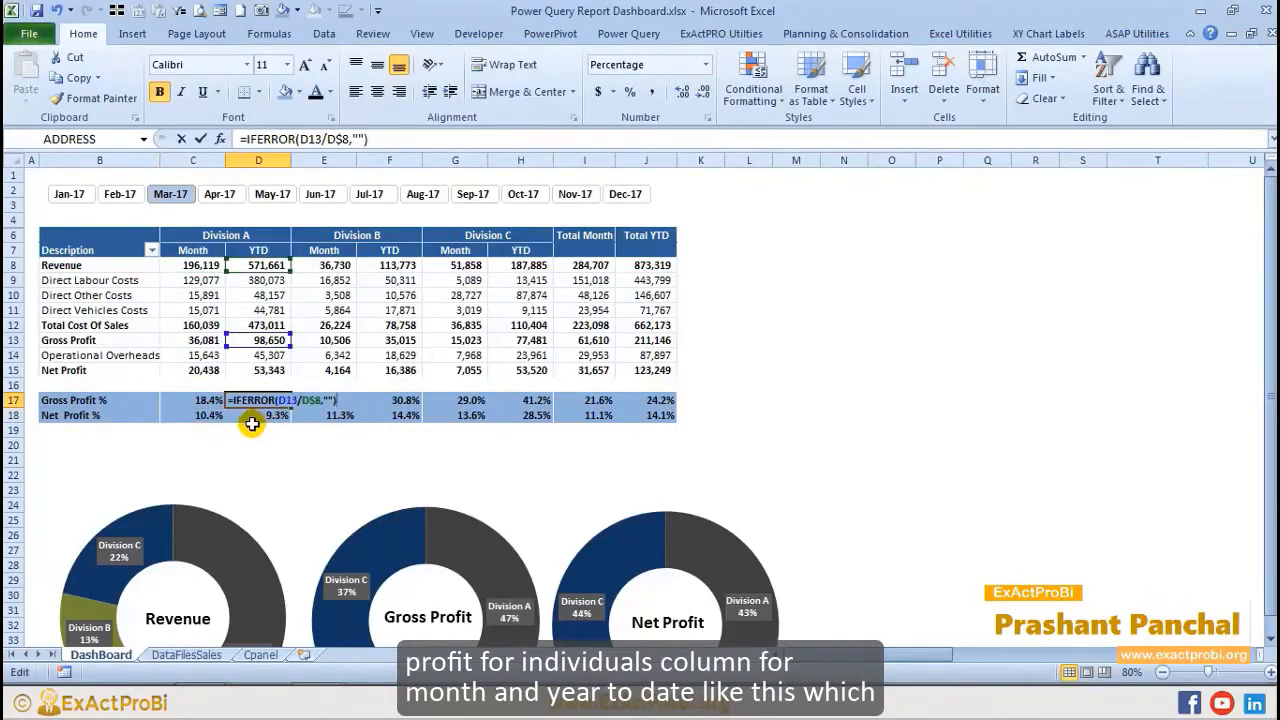
key("Escape")
double_click(262, 414)
key("Escape")
double_click(330, 414)
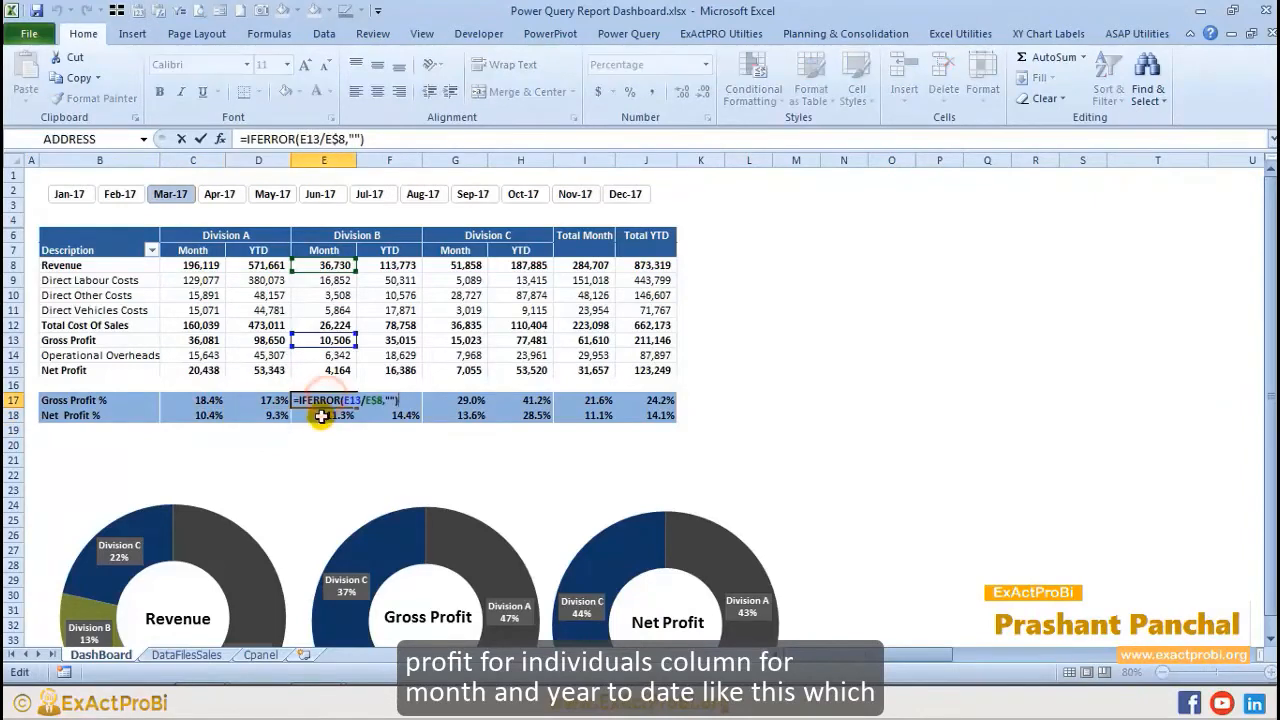
key("Escape")
left_click(392, 405)
double_click(391, 415)
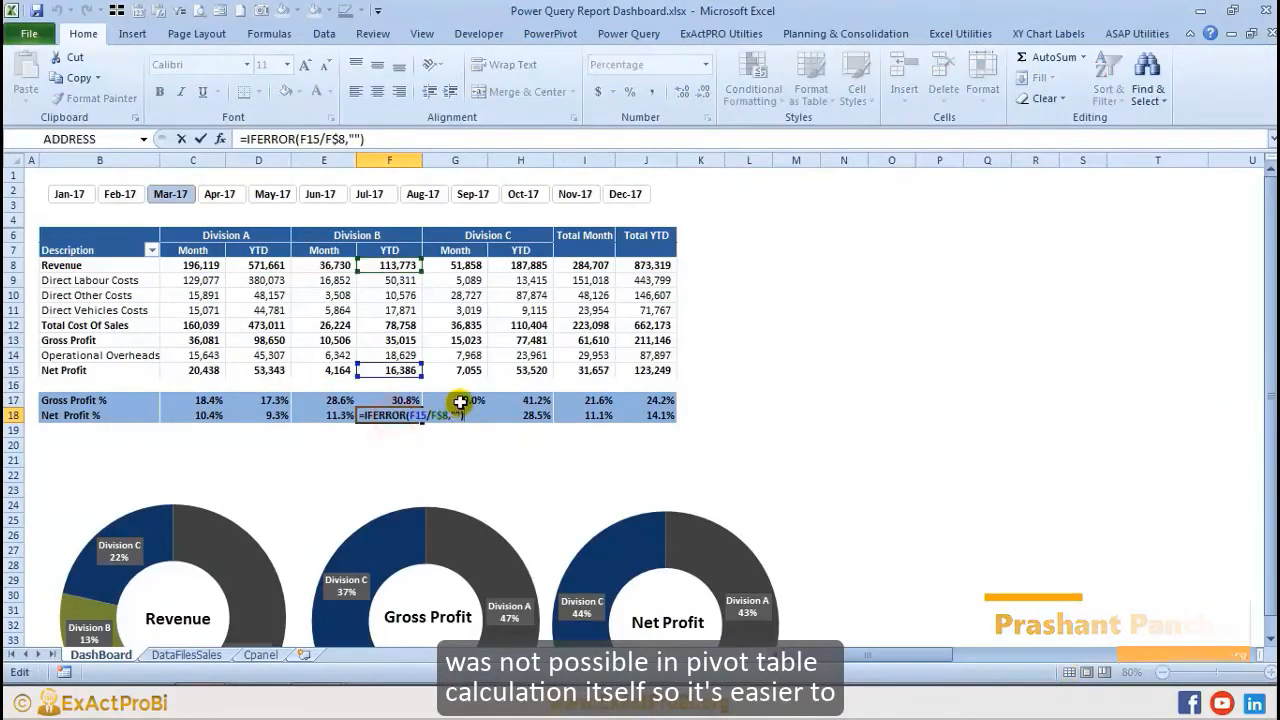
key("Escape")
left_click(455, 402)
left_click(455, 417)
double_click(455, 417)
key("Escape")
left_click(520, 400)
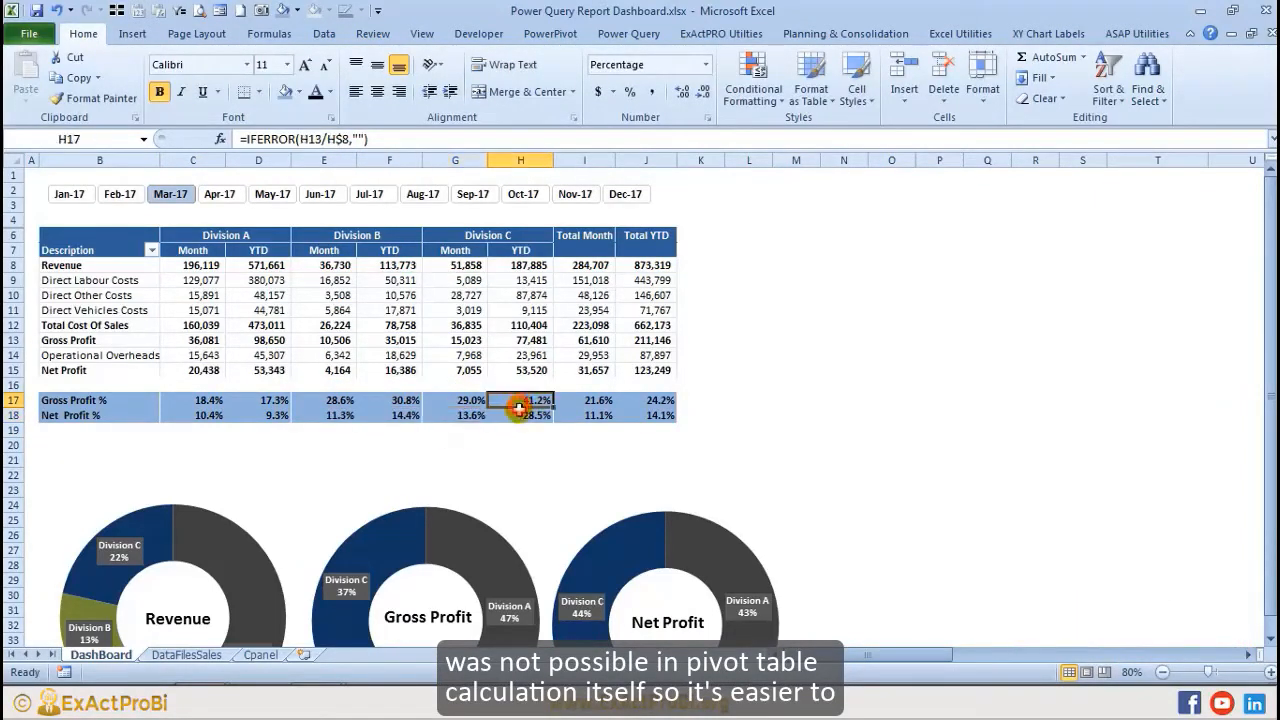
left_click(520, 415)
double_click(580, 400)
key("Escape")
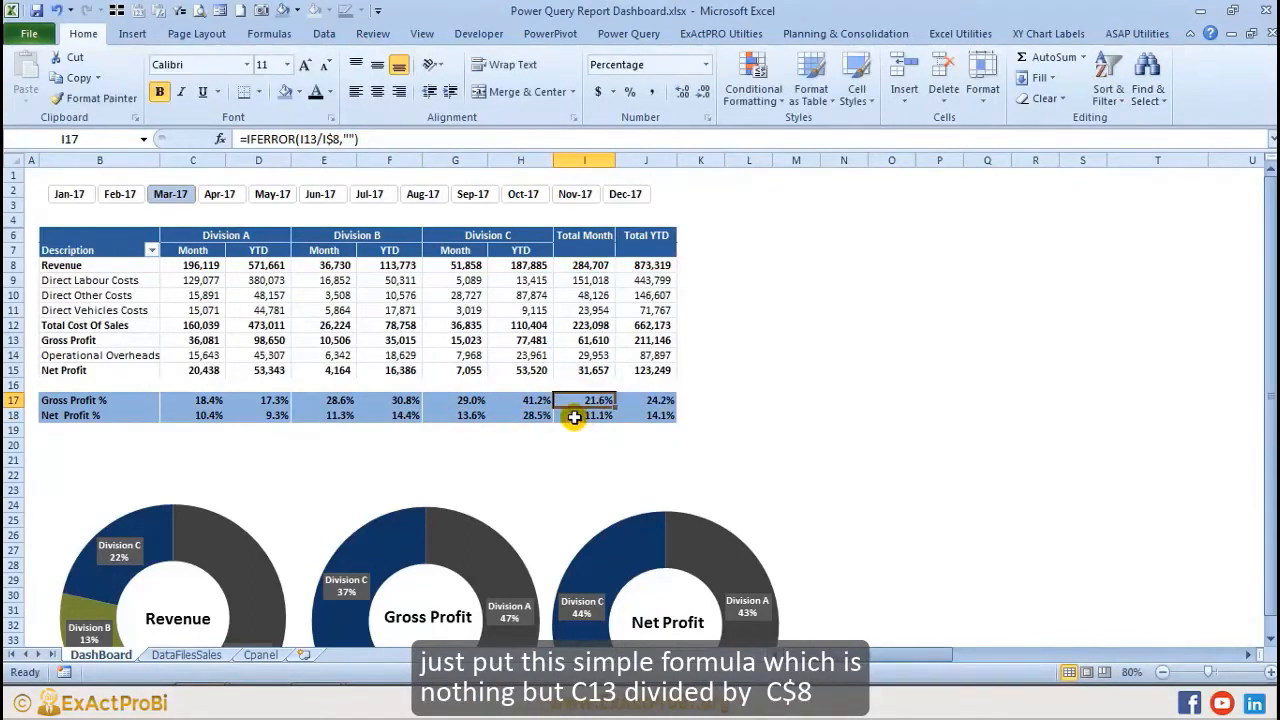
Step: Review the Division A percentage formulas in C17, C18 and D18, checking their profit and revenue references and the IFERROR wrapper
left_click(200, 402)
double_click(200, 402)
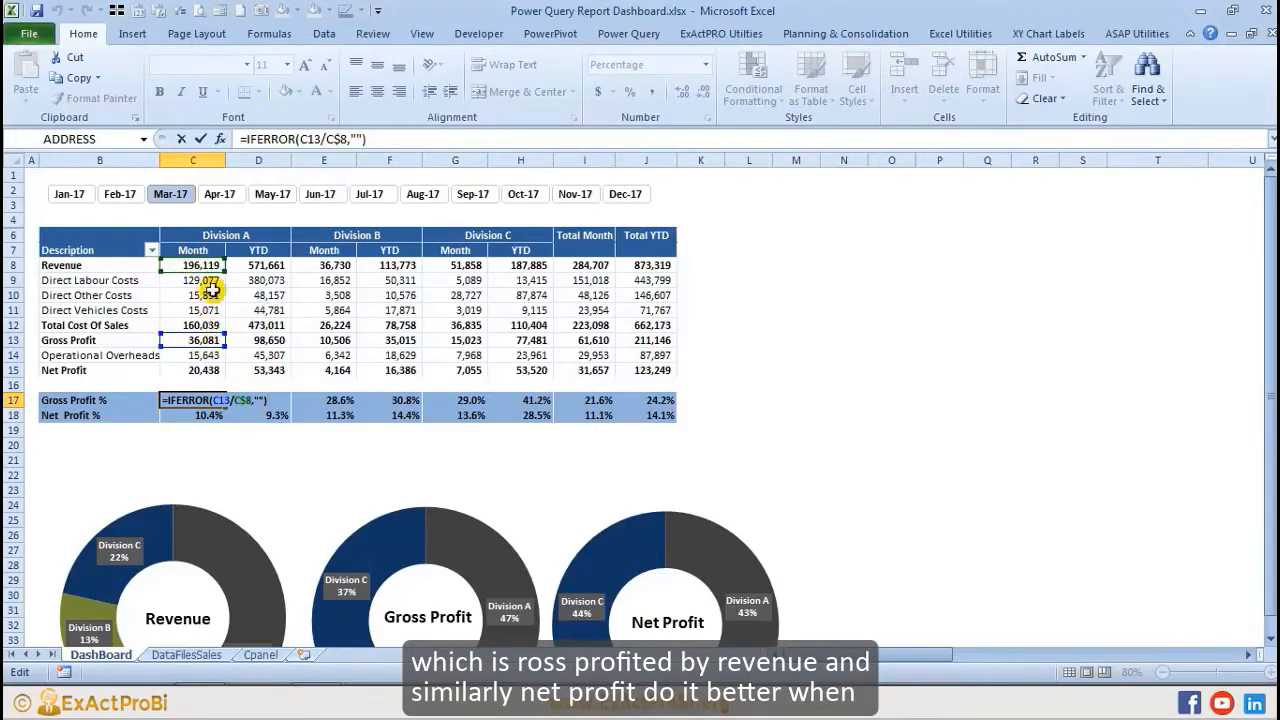
key("Escape")
double_click(200, 412)
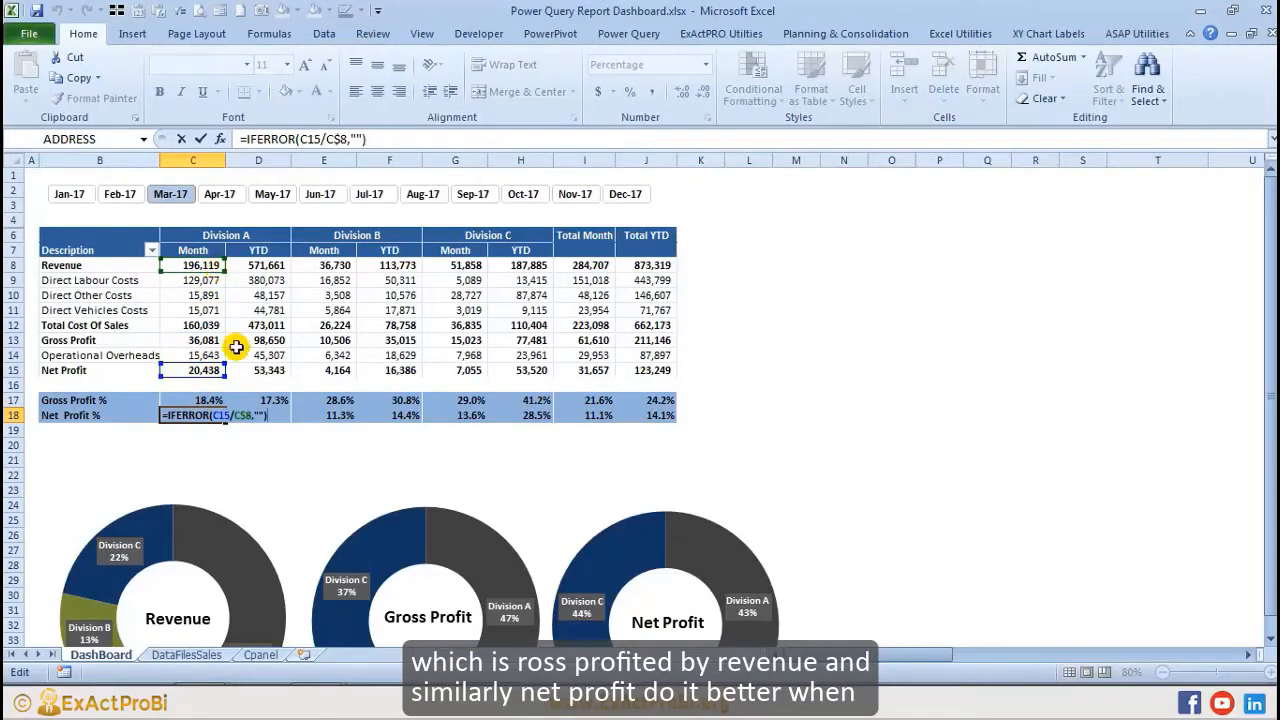
key("Escape")
left_click(185, 401)
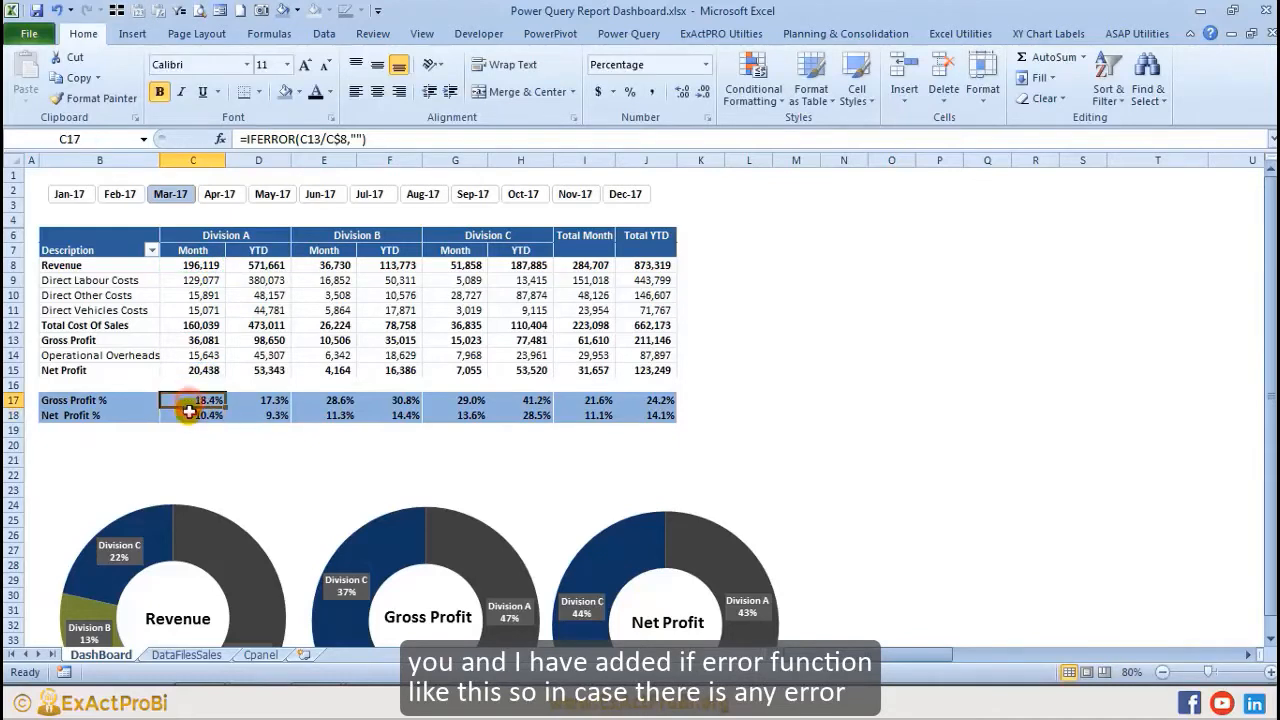
double_click(187, 402)
key("Return")
double_click(189, 418)
key("Escape")
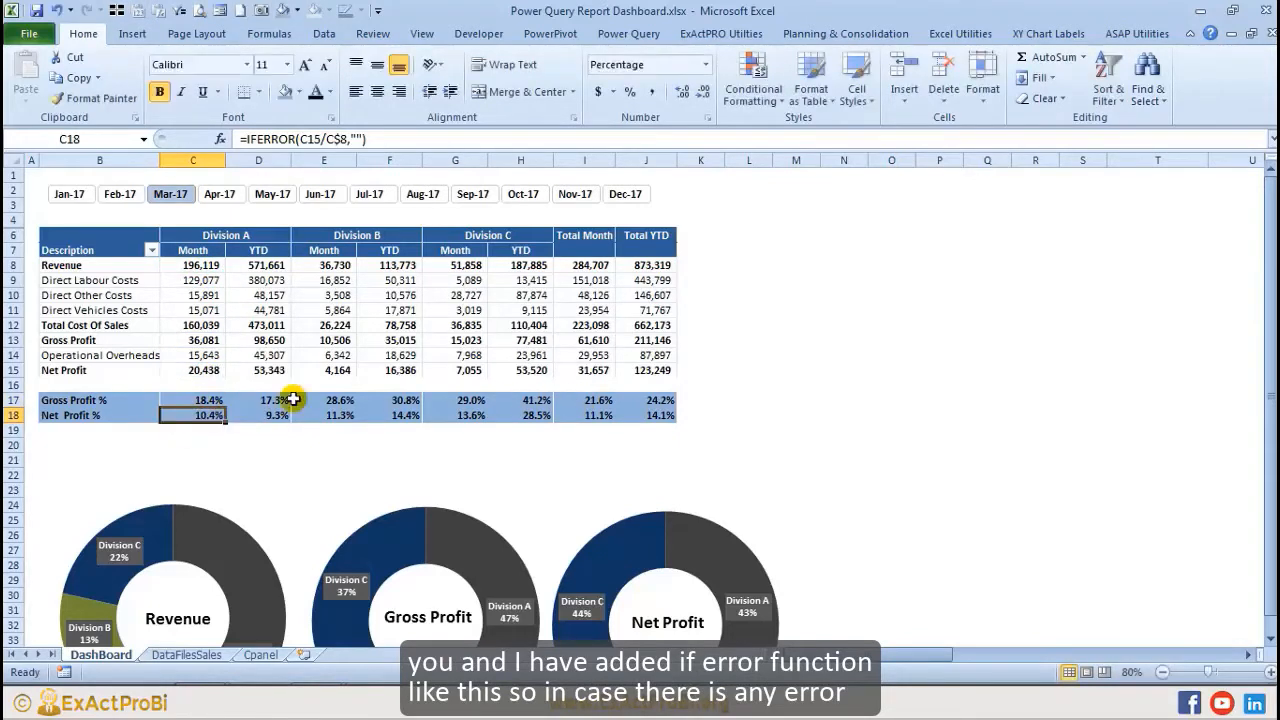
left_click(200, 400)
double_click(200, 400)
key("Escape")
left_click(258, 413)
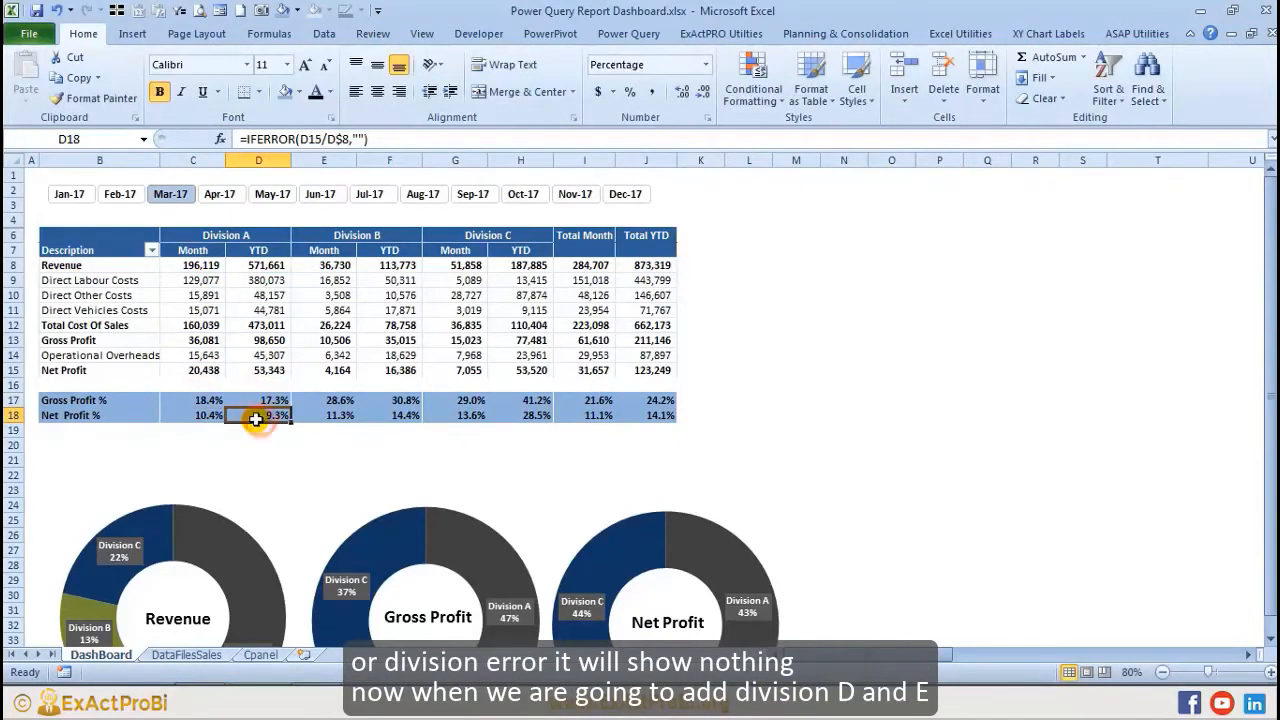
double_click(258, 413)
key("Escape")
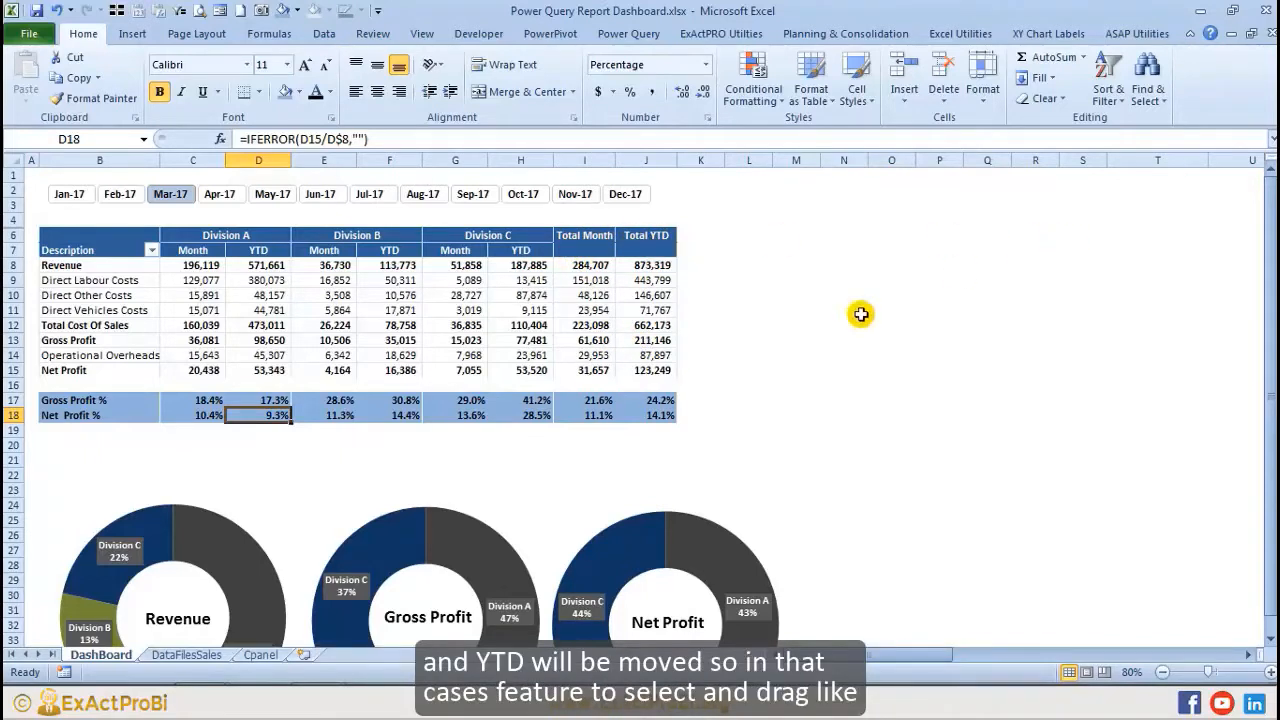
Step: Try extending the Gross Profit % and Net Profit % formulas from the Total YTD column across to column P
left_click_drag(677, 401, 963, 425)
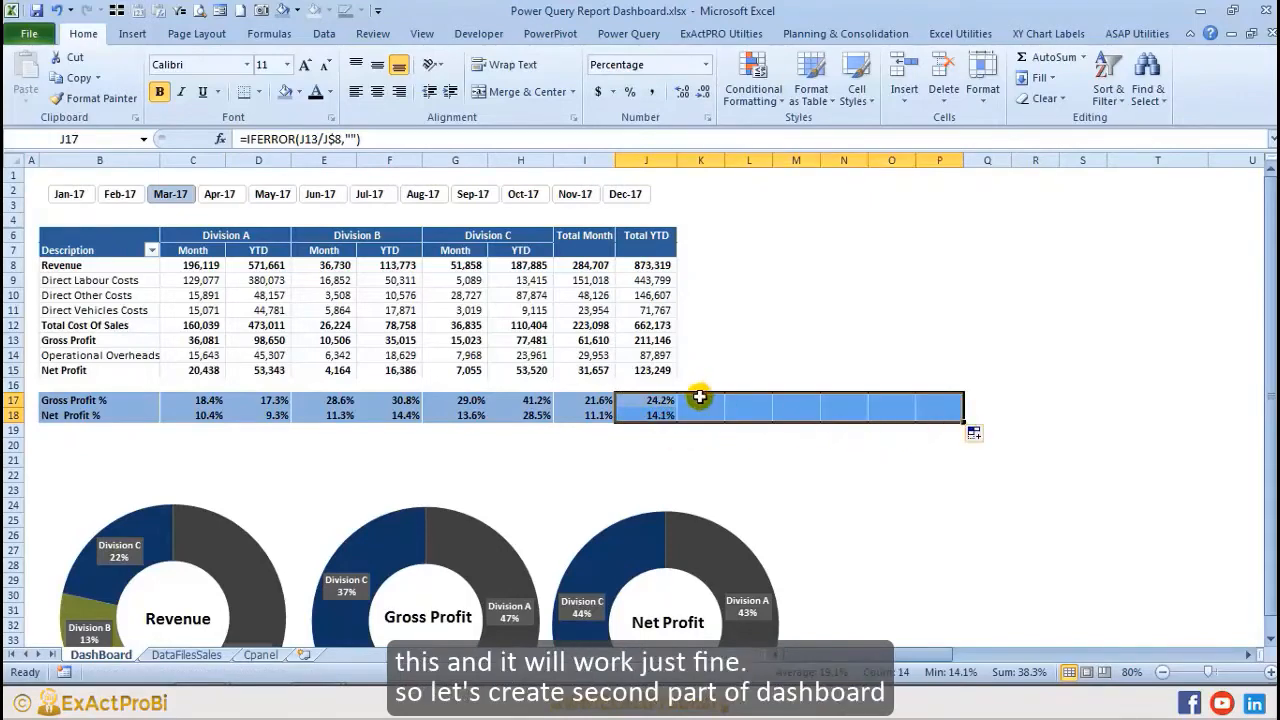
left_click_drag(699, 397, 947, 416)
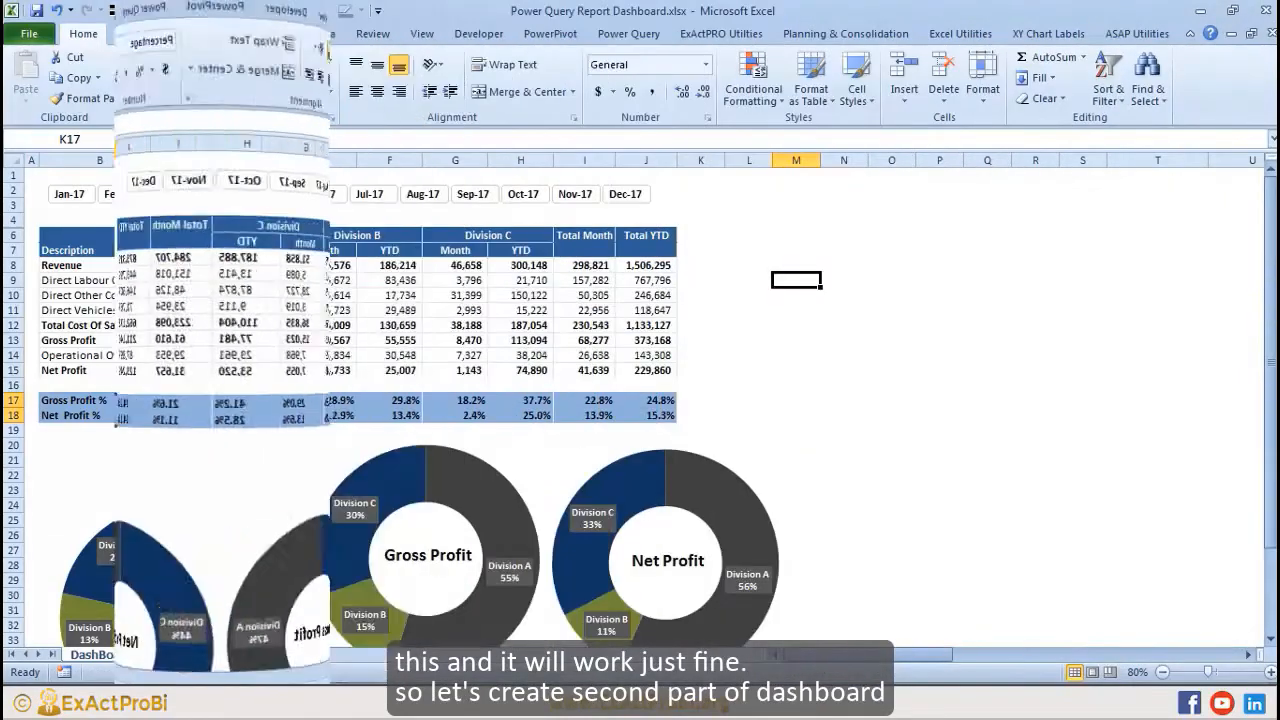
Step: Look over the dashboard table, the doughnut charts and the empty area beneath them intended for the line charts
scroll(248, 371, "down", 8)
scroll(178, 407, "down", 1)
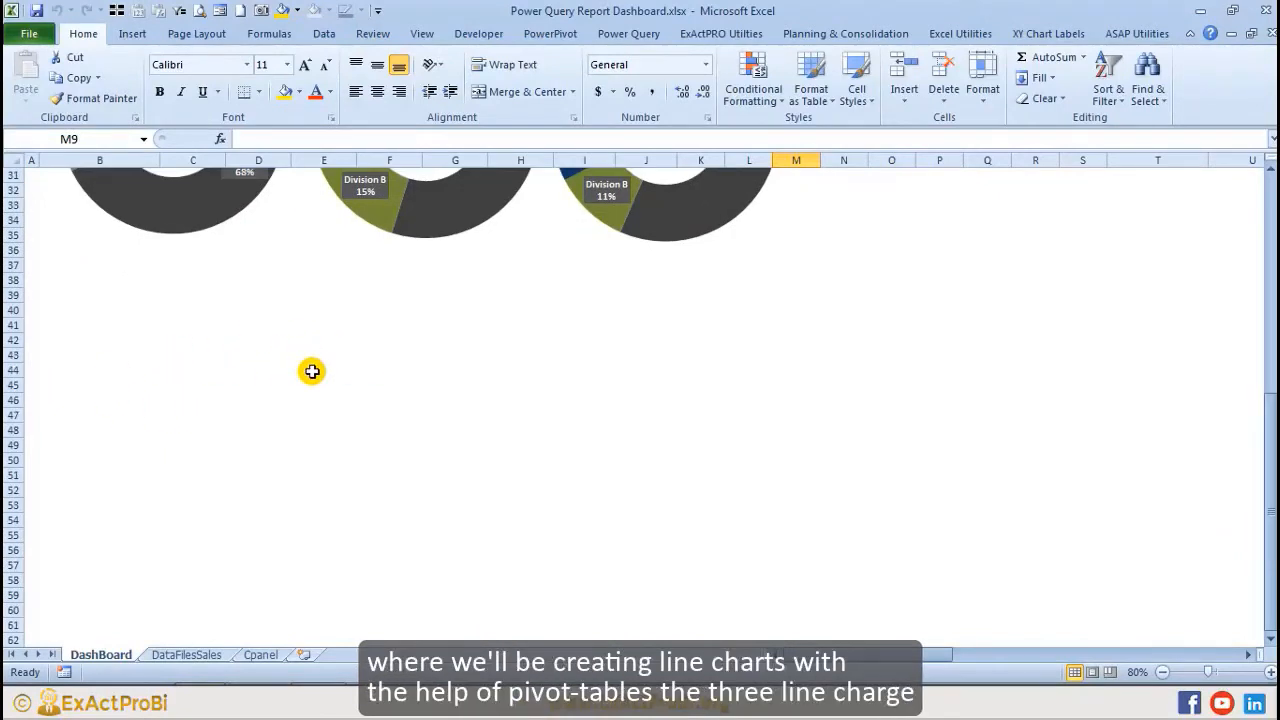
scroll(243, 357, "up", 4)
scroll(226, 363, "down", 6)
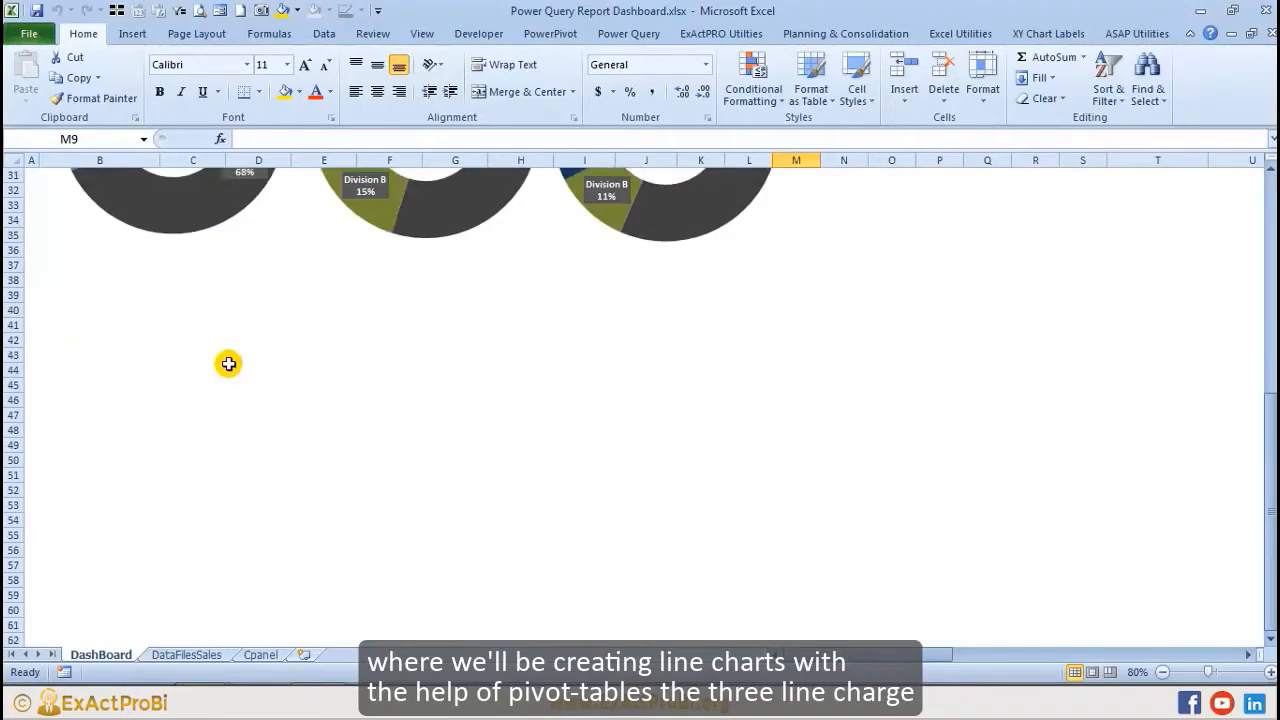
scroll(226, 363, "up", 2)
scroll(240, 370, "up", 5)
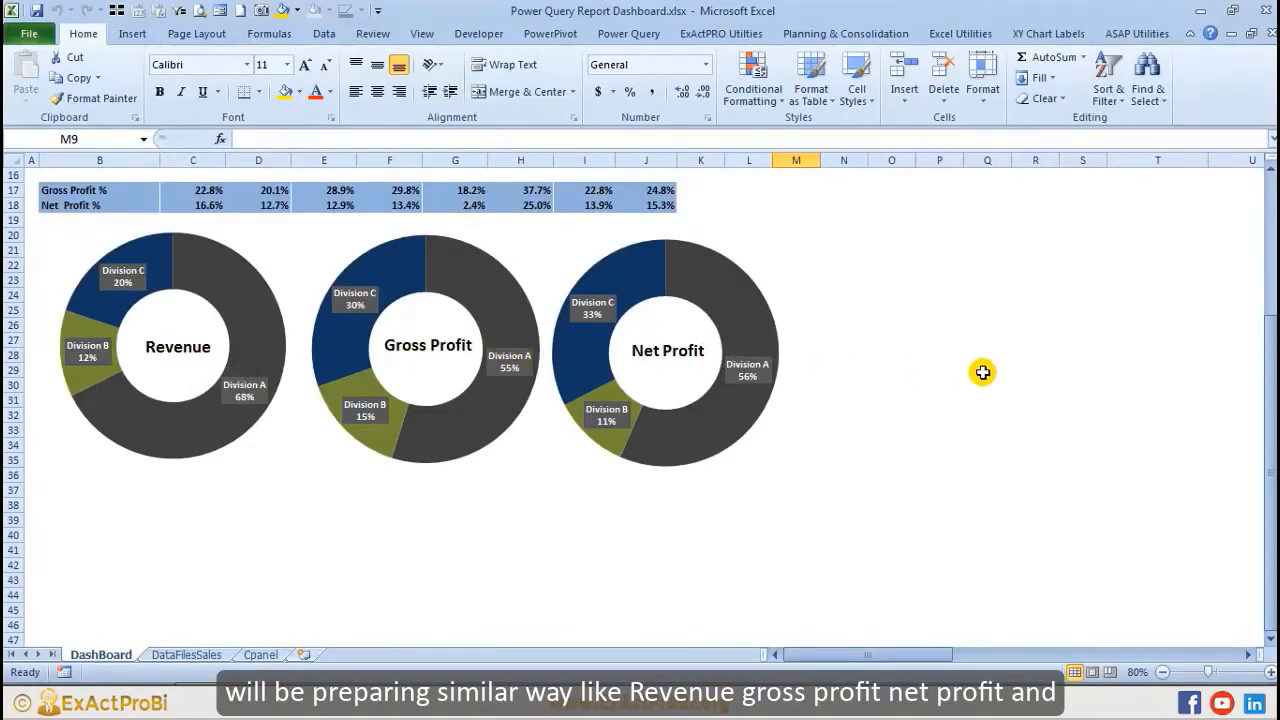
scroll(983, 372, "up", 5)
scroll(983, 373, "down", 7)
scroll(983, 375, "up", 5)
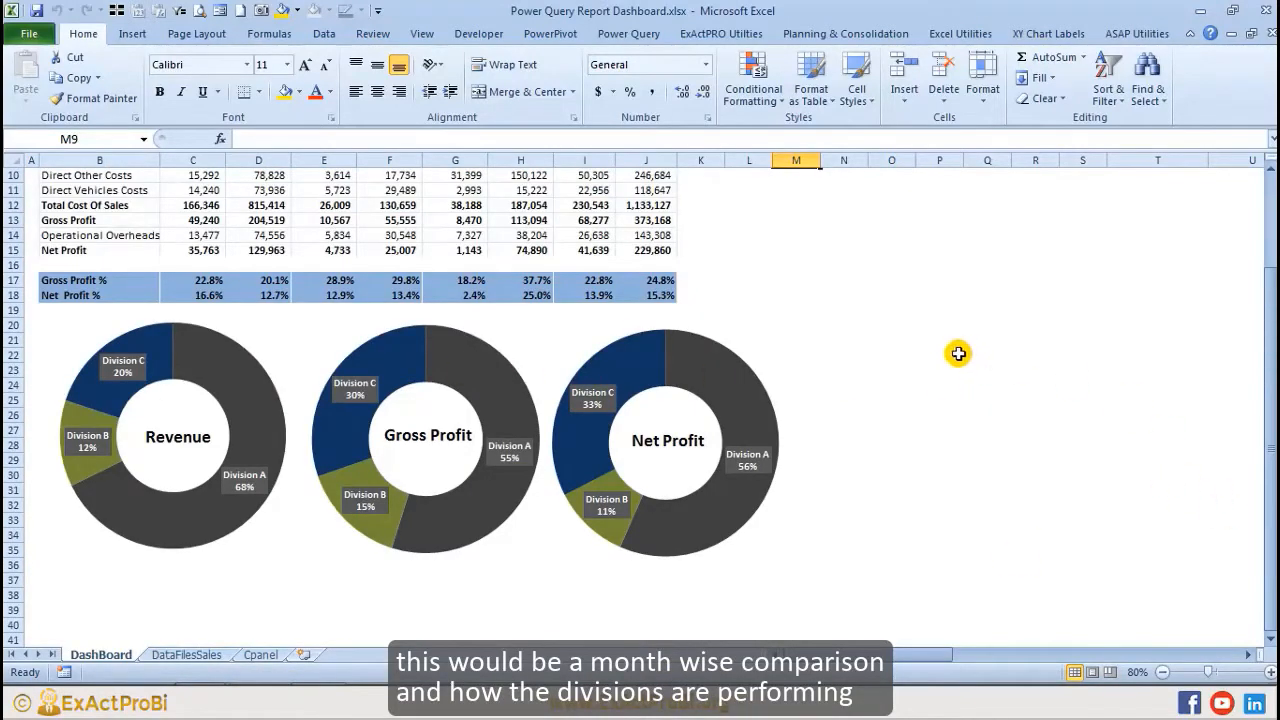
scroll(958, 353, "down", 4)
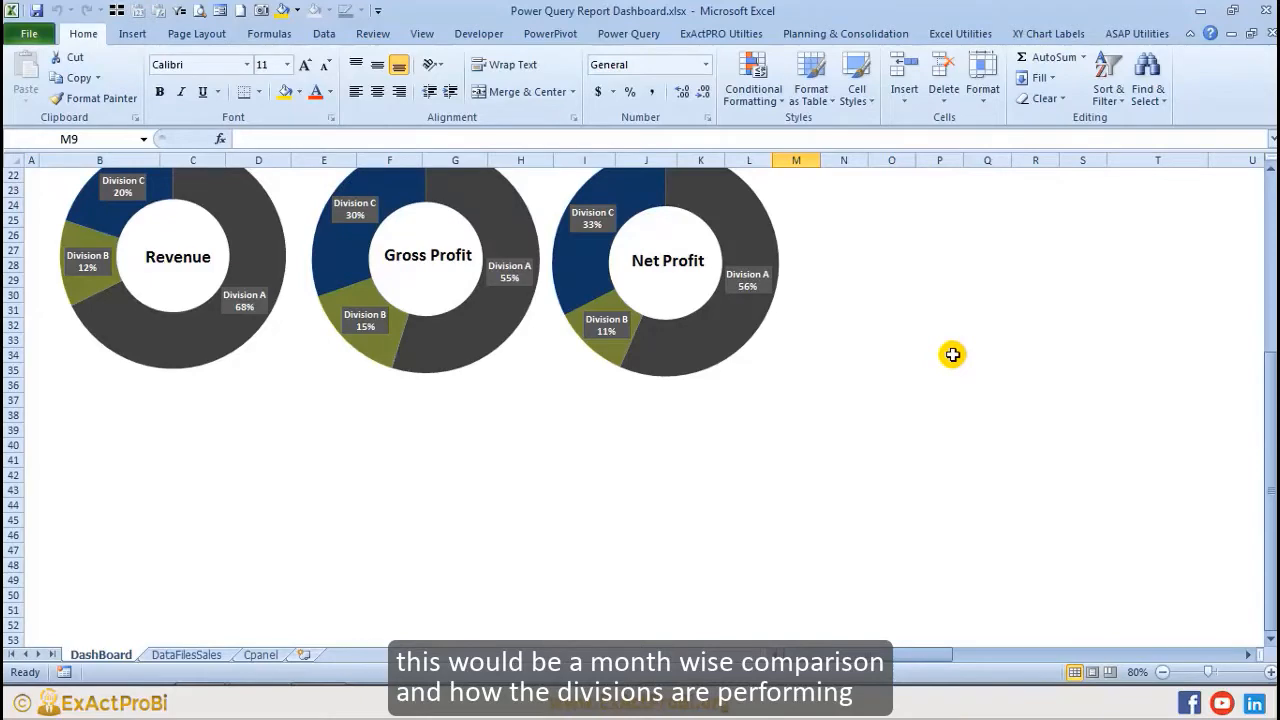
scroll(951, 351, "up", 7)
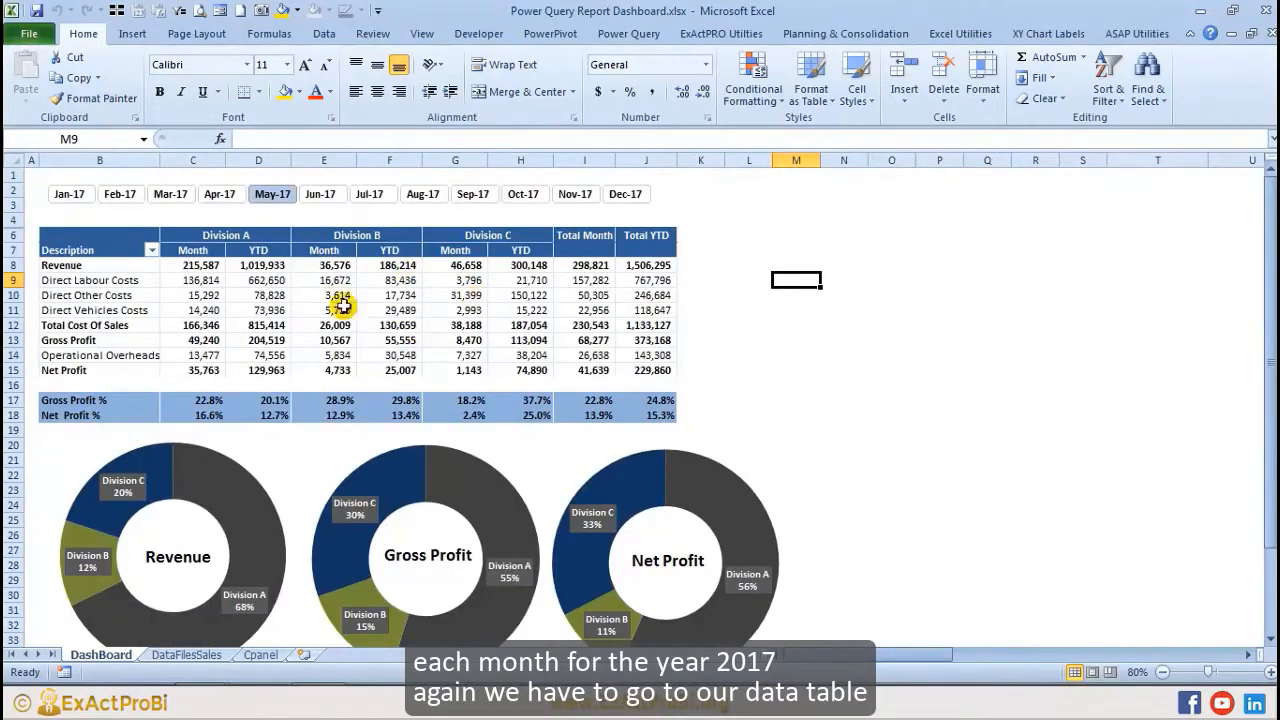
left_click(383, 296)
scroll(640, 292, "down", 10)
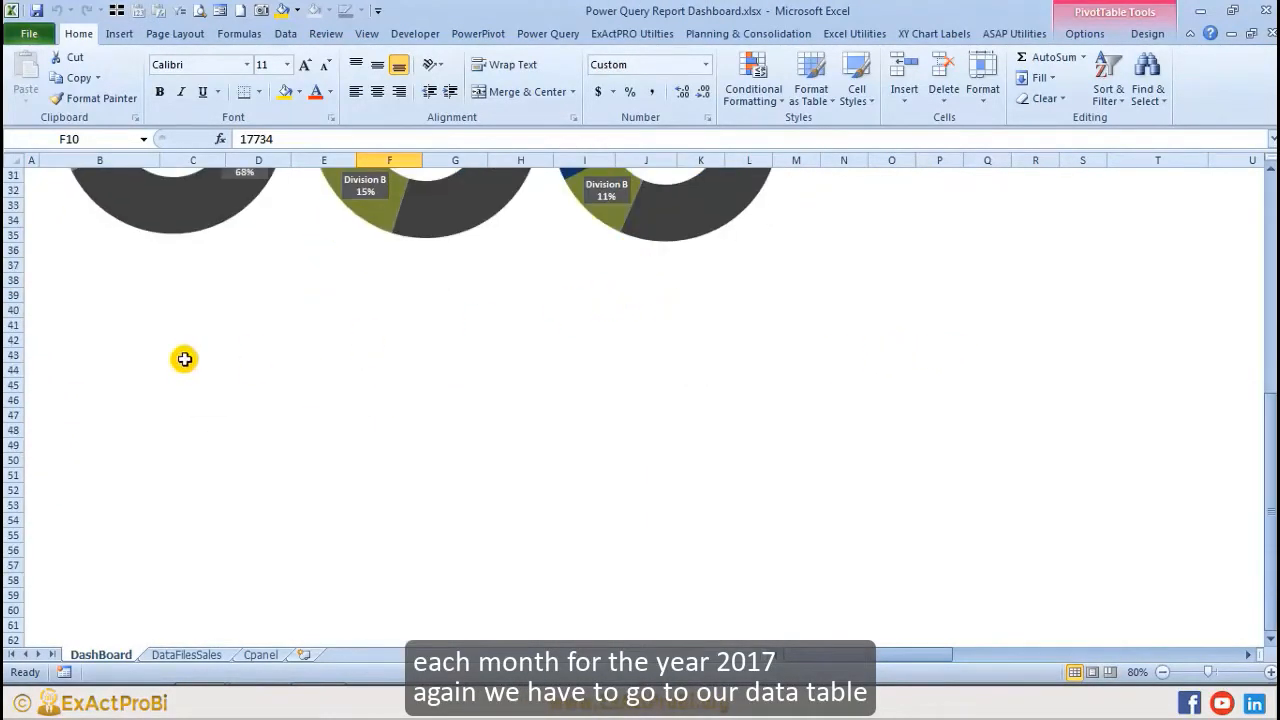
left_click(99, 352)
Step: Start creating a PivotChart from the Conso_PL table on the DataFilesSales sheet
left_click(208, 654)
left_click(264, 445)
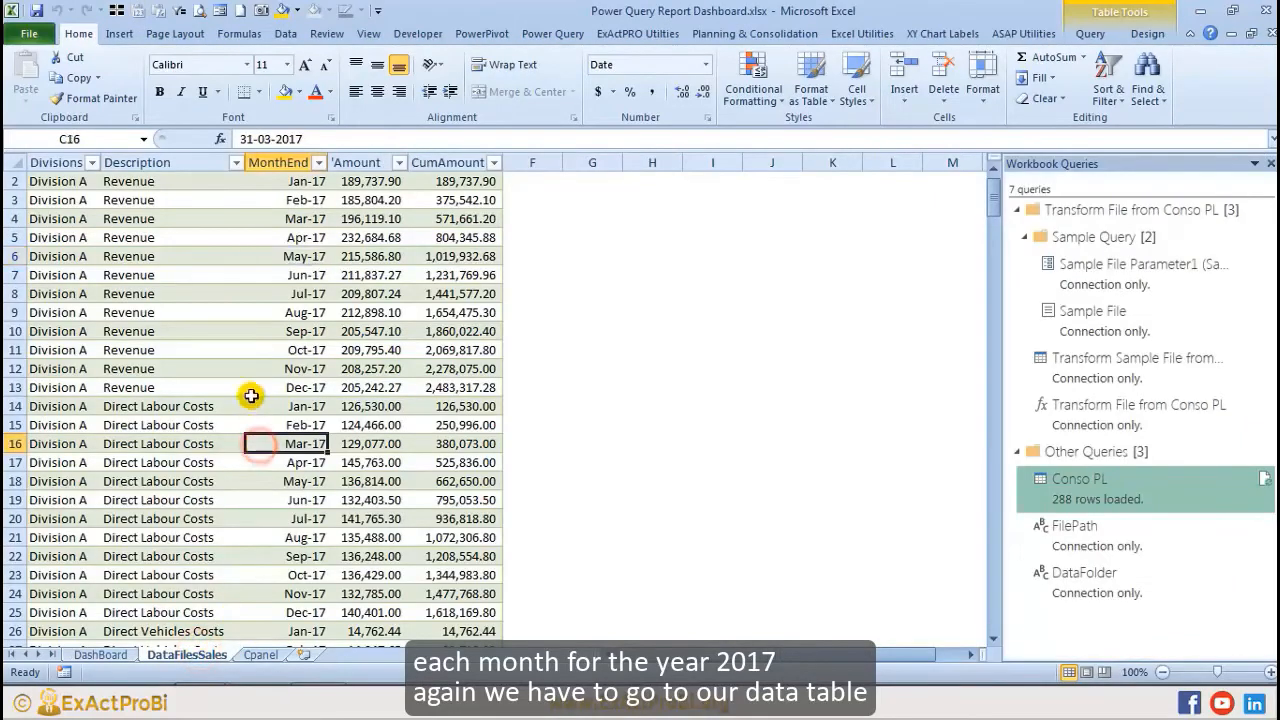
scroll(251, 396, "up", 1)
left_click(400, 308)
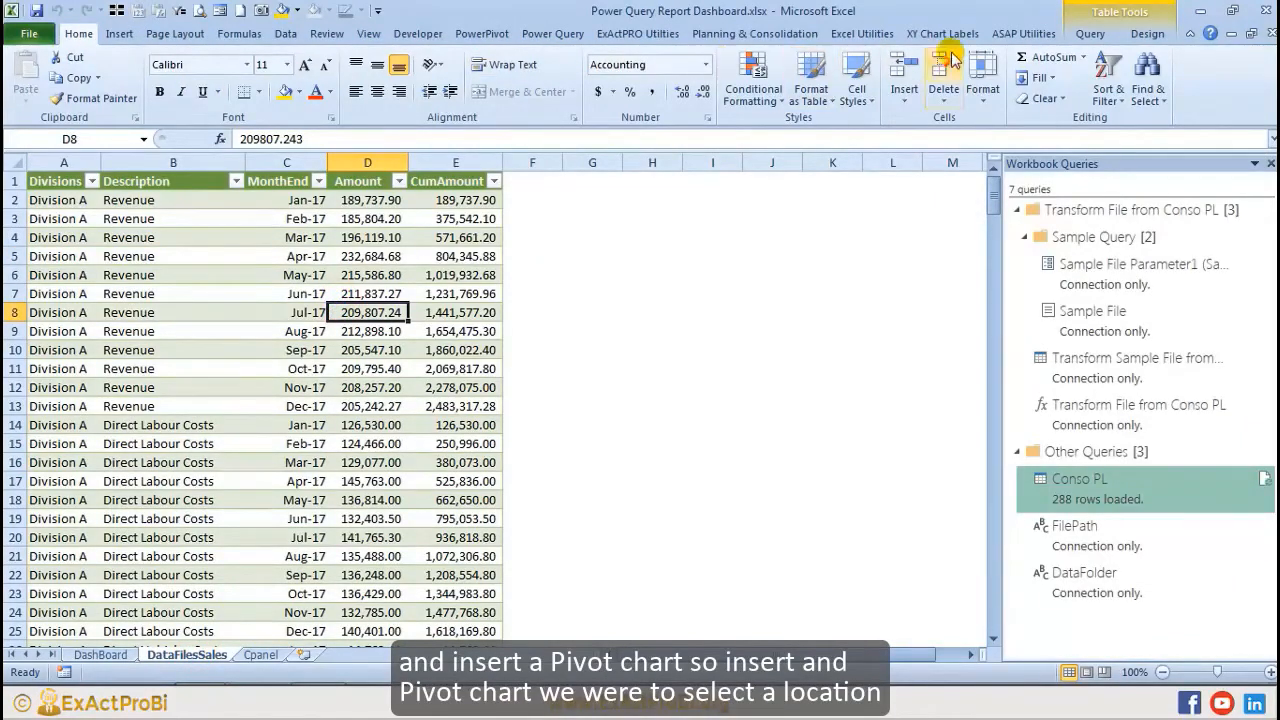
left_click(1100, 35)
left_click(1140, 36)
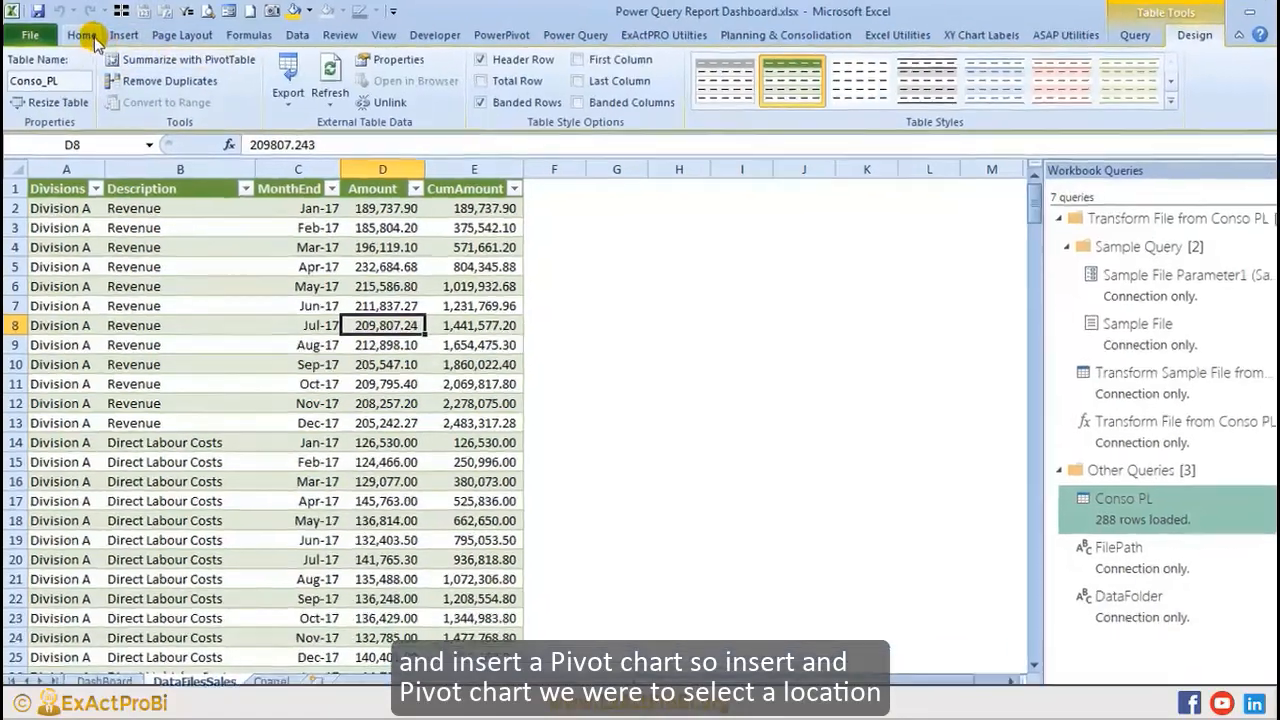
left_click(119, 35)
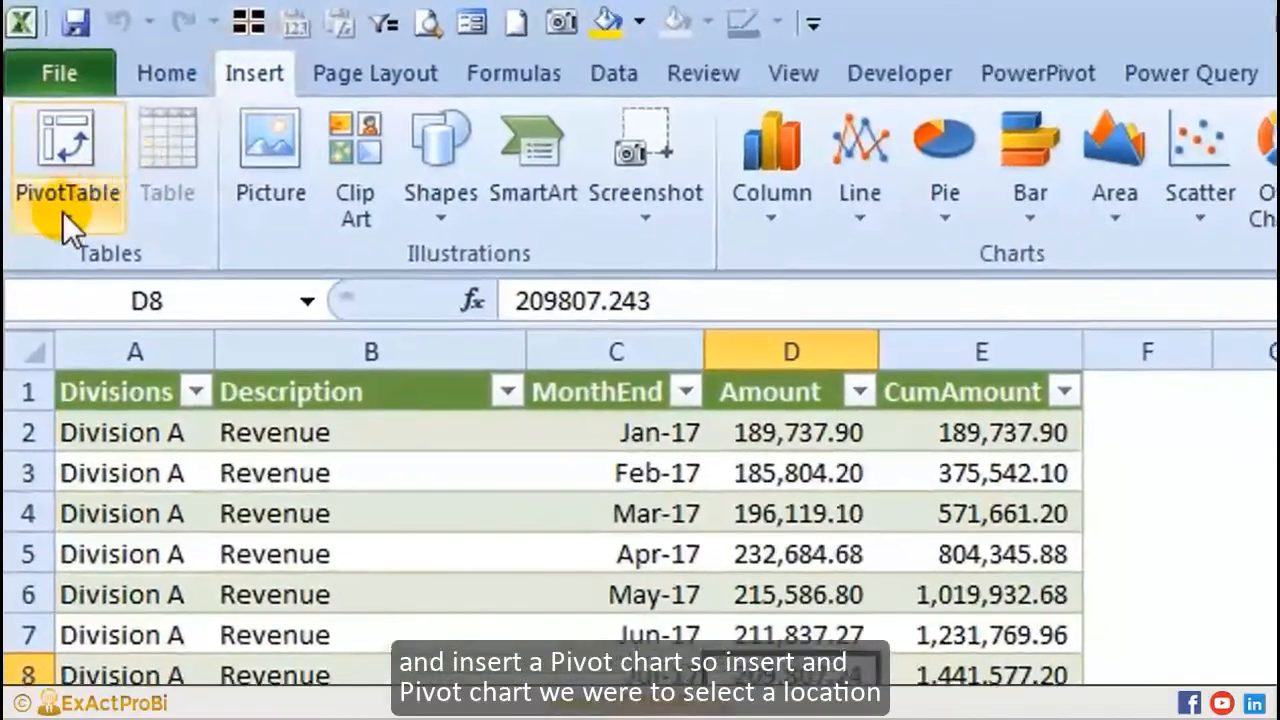
left_click(55, 182)
left_click(82, 263)
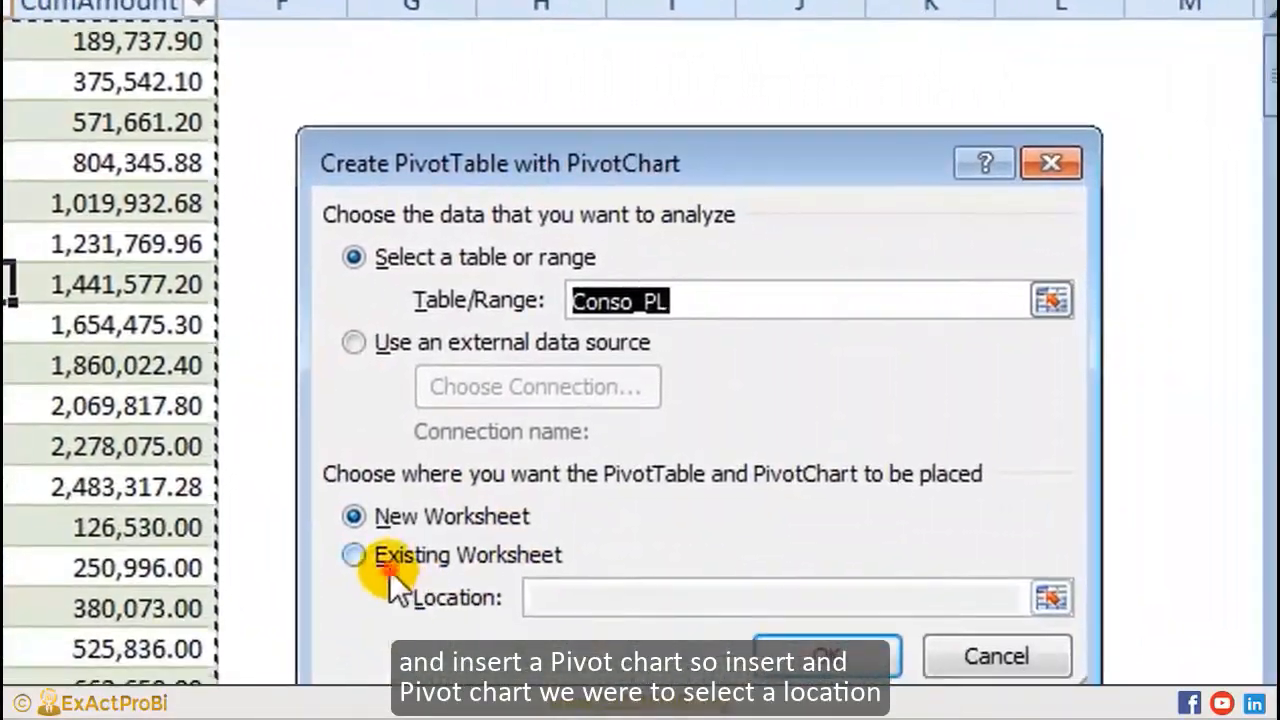
Step: Place the new PivotTable and PivotChart on the existing DashBoard sheet at cell T44
left_click(354, 554)
left_click(1049, 586)
left_click(86, 655)
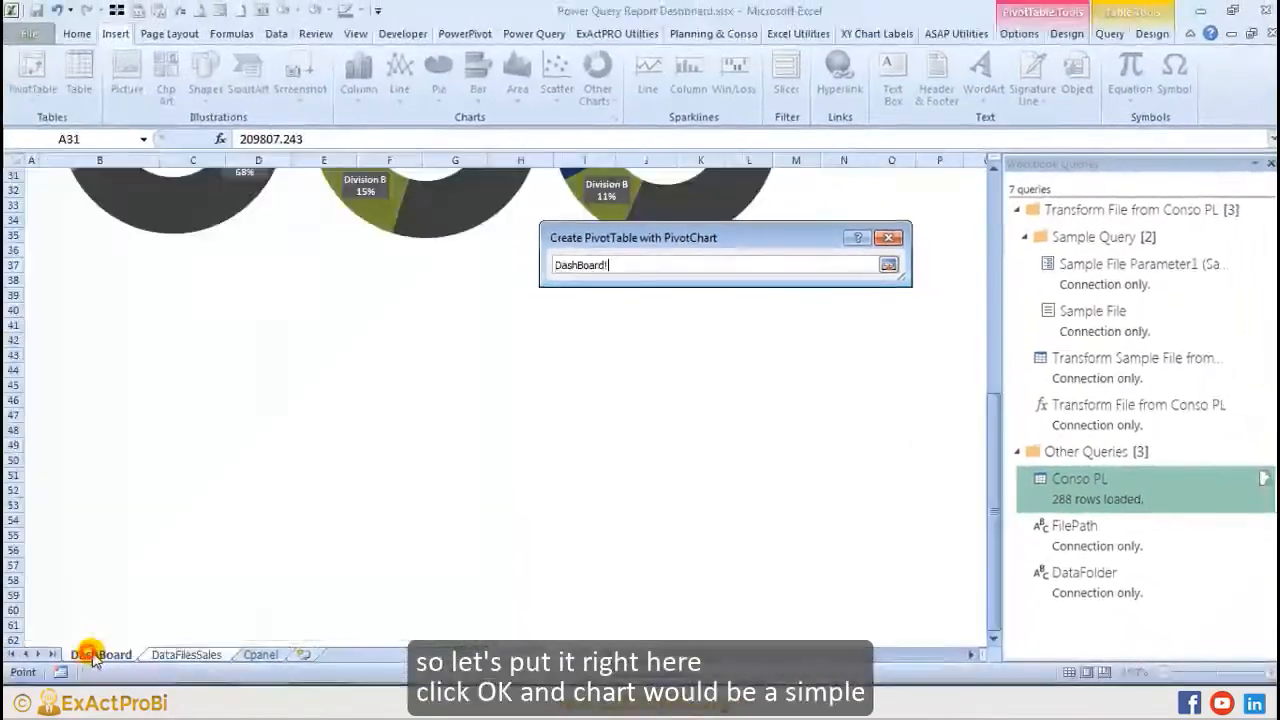
scroll(753, 504, "down", 5)
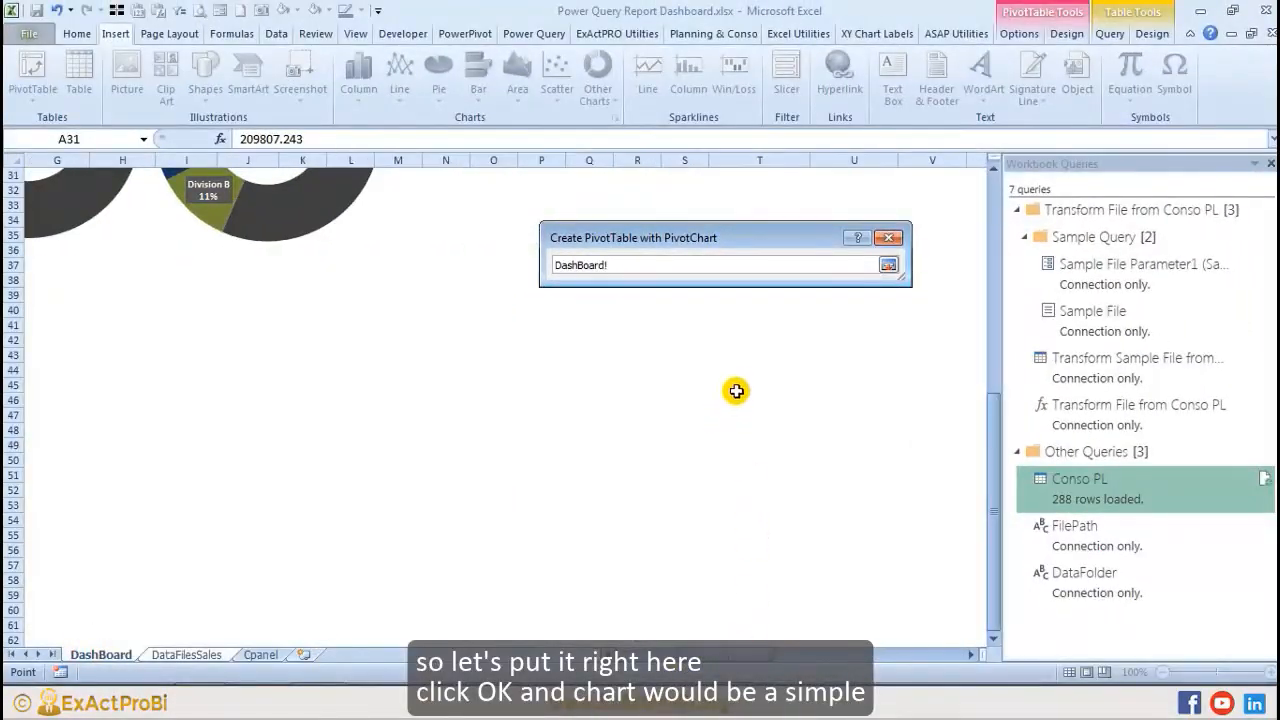
left_click(888, 266)
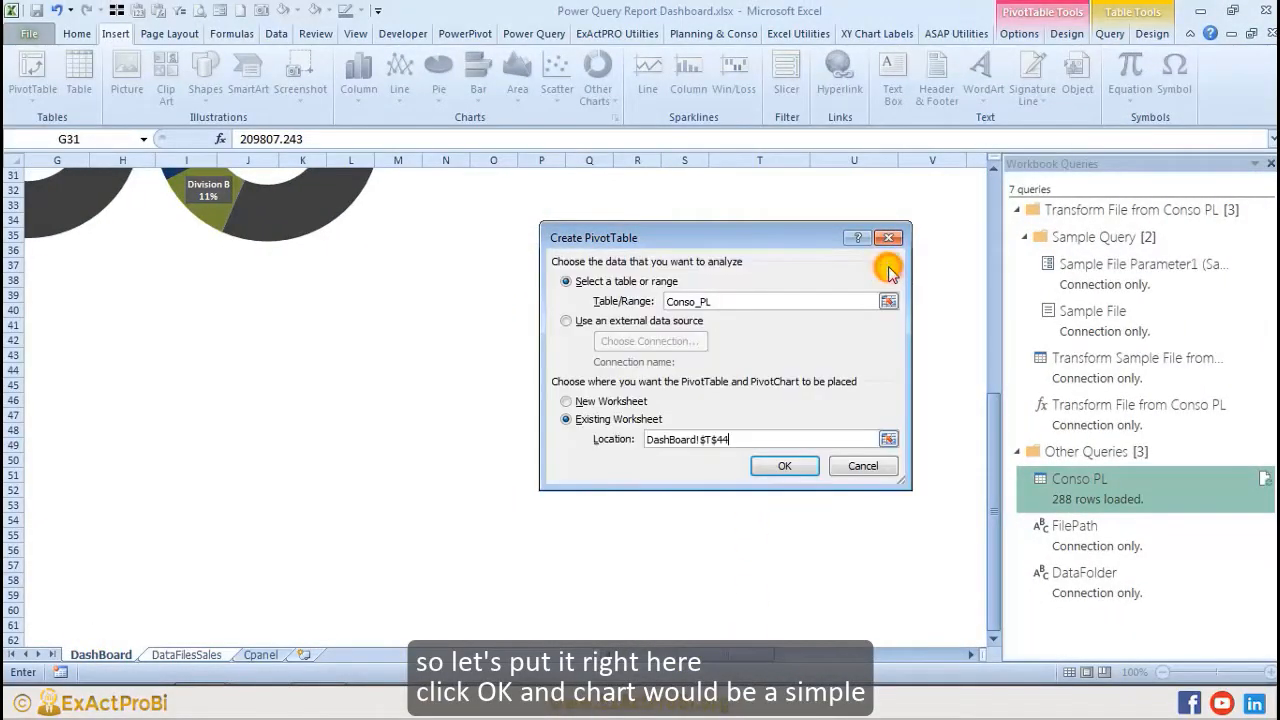
left_click(785, 466)
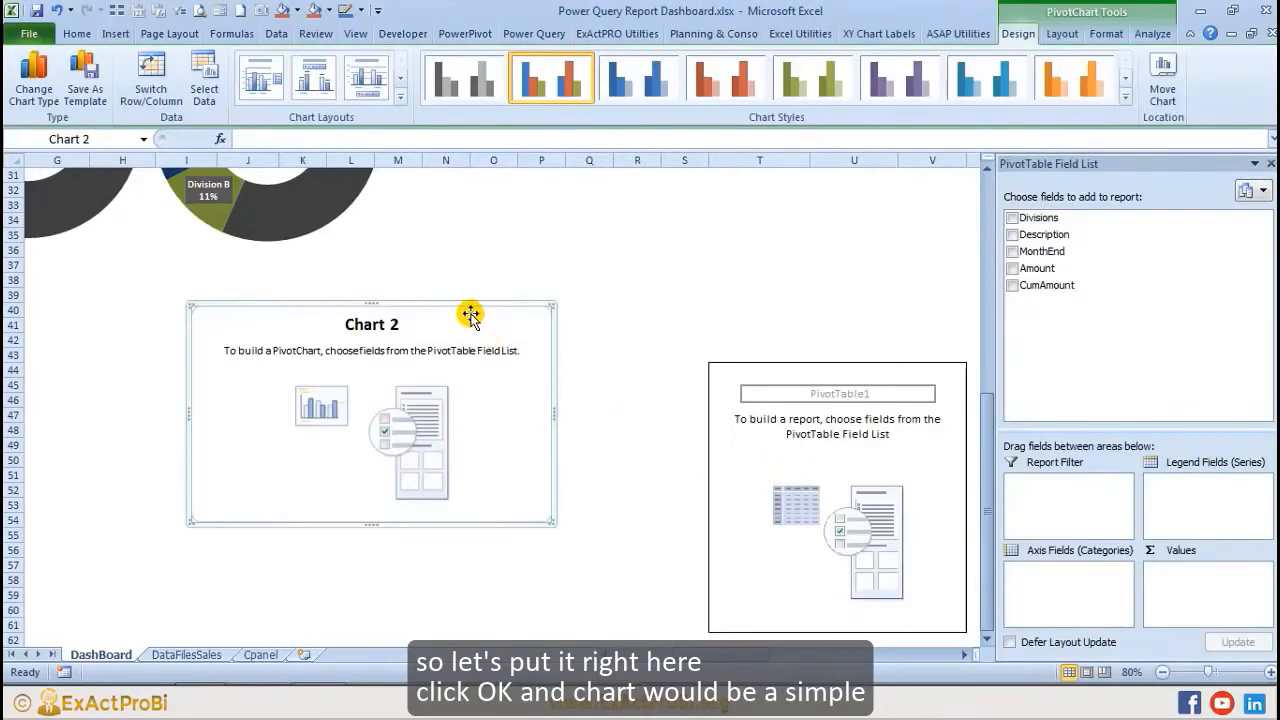
Step: Move the empty PivotChart closer to the doughnut charts and change its type to a basic Line chart
left_click_drag(465, 308, 314, 314)
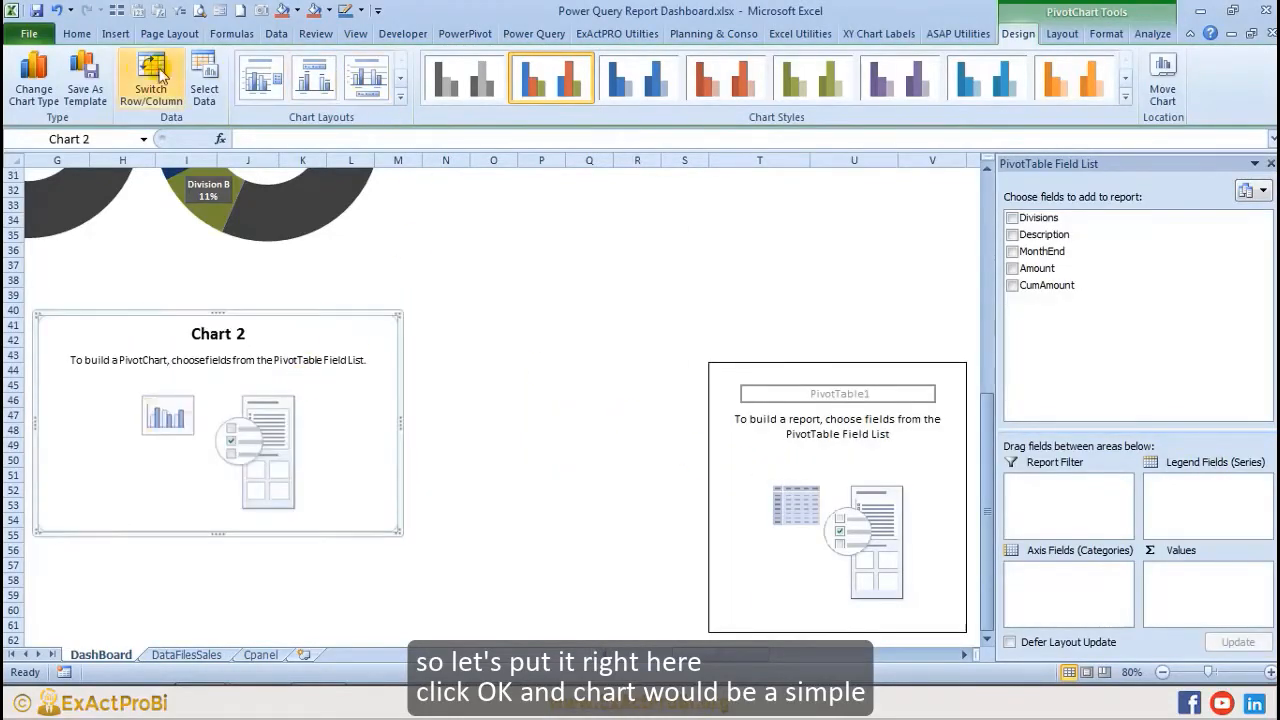
left_click(33, 88)
left_click(395, 440)
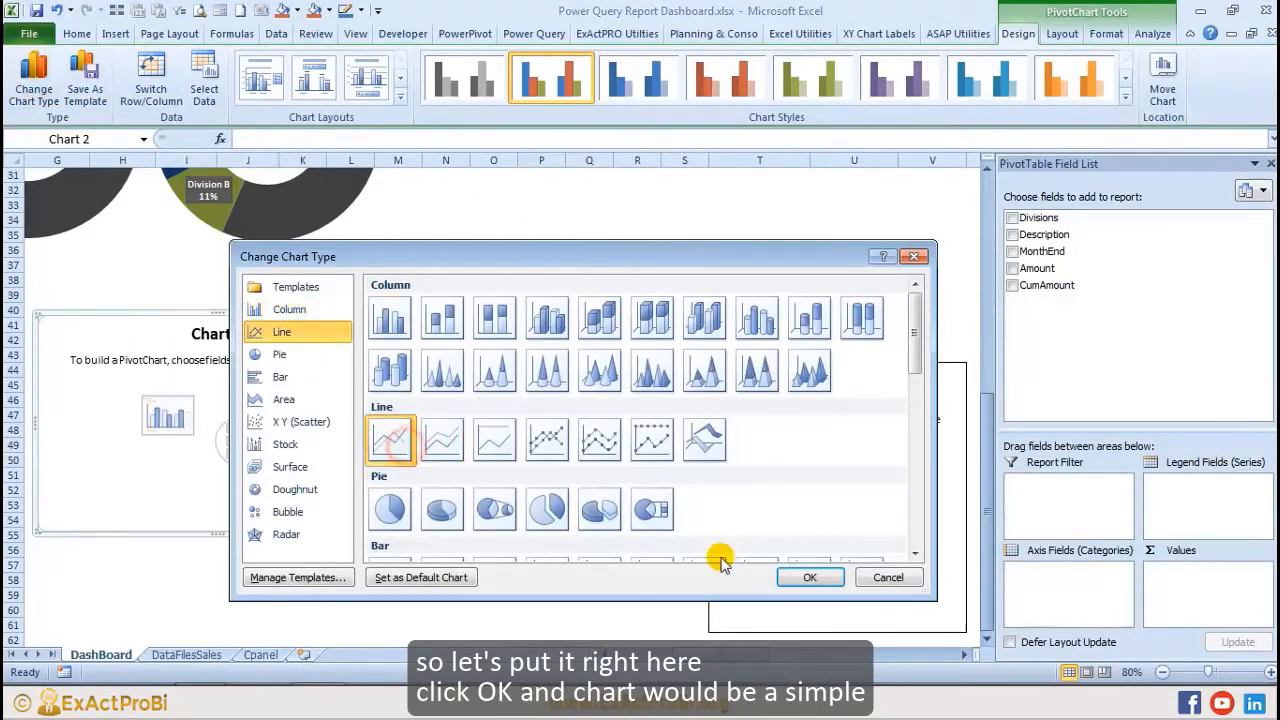
left_click(810, 577)
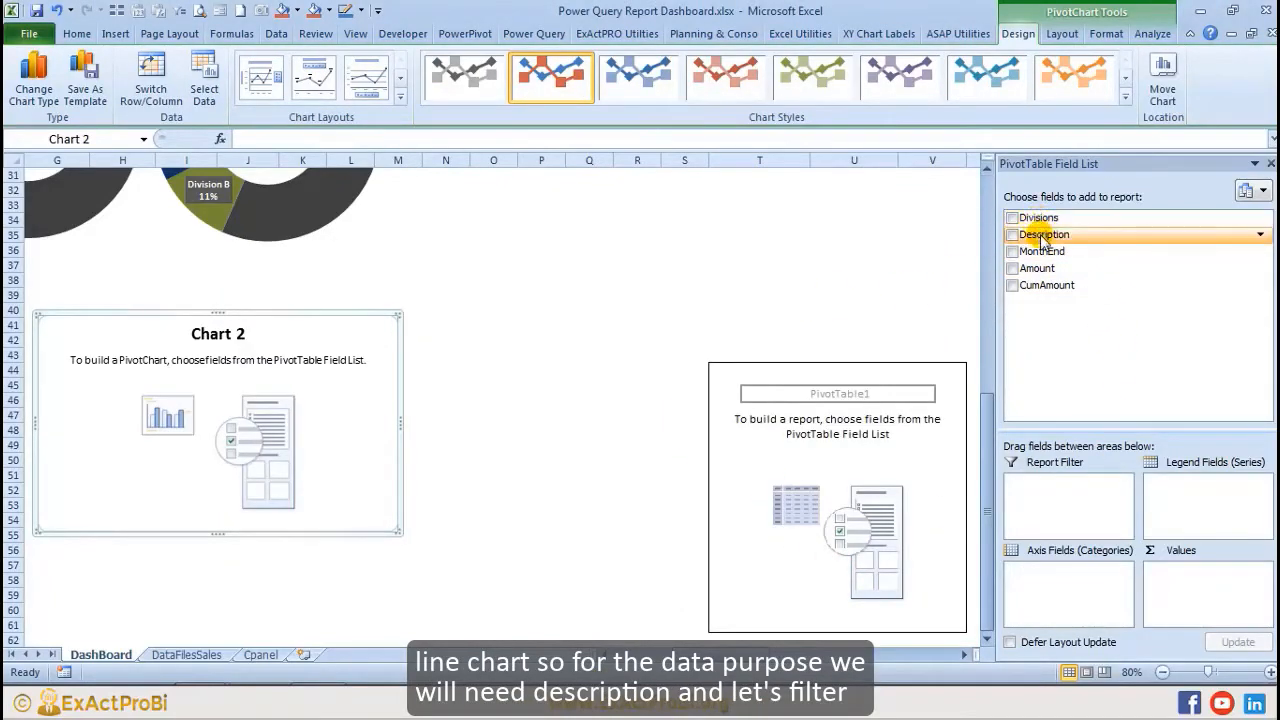
Step: Add Description as the category field and filter it to show only Revenue
left_click_drag(1043, 234, 1095, 580)
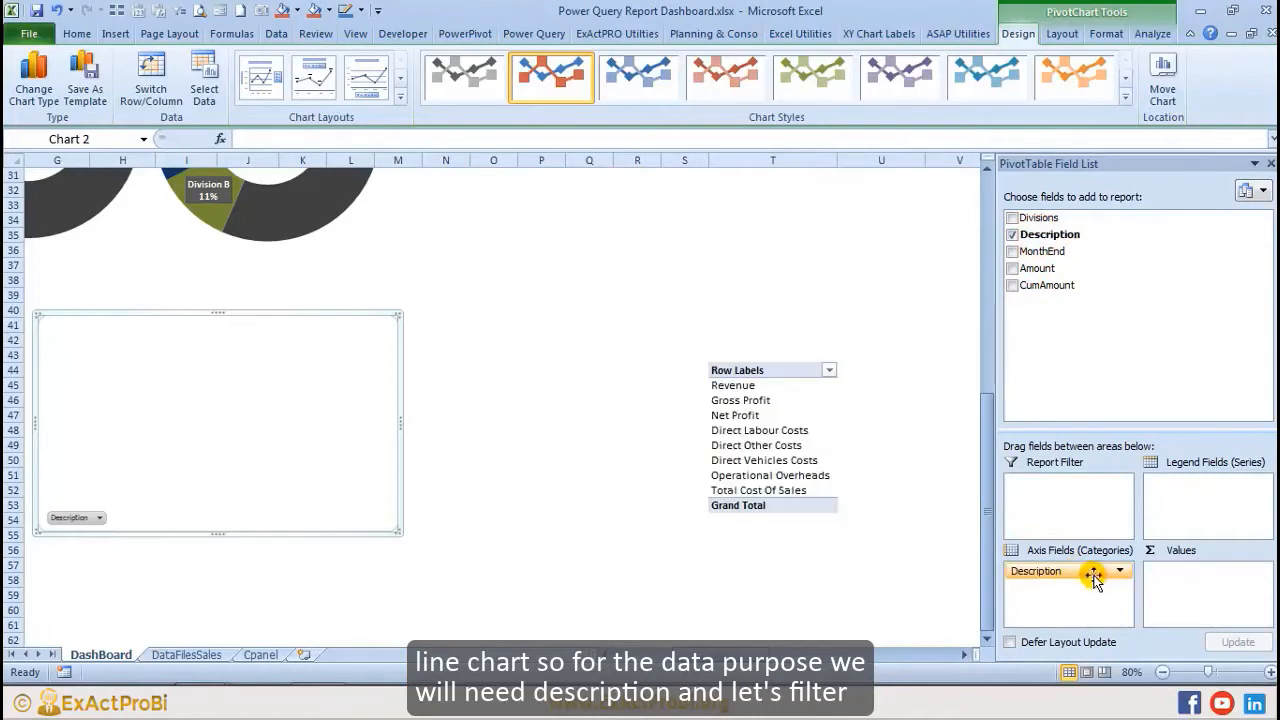
left_click(1119, 572)
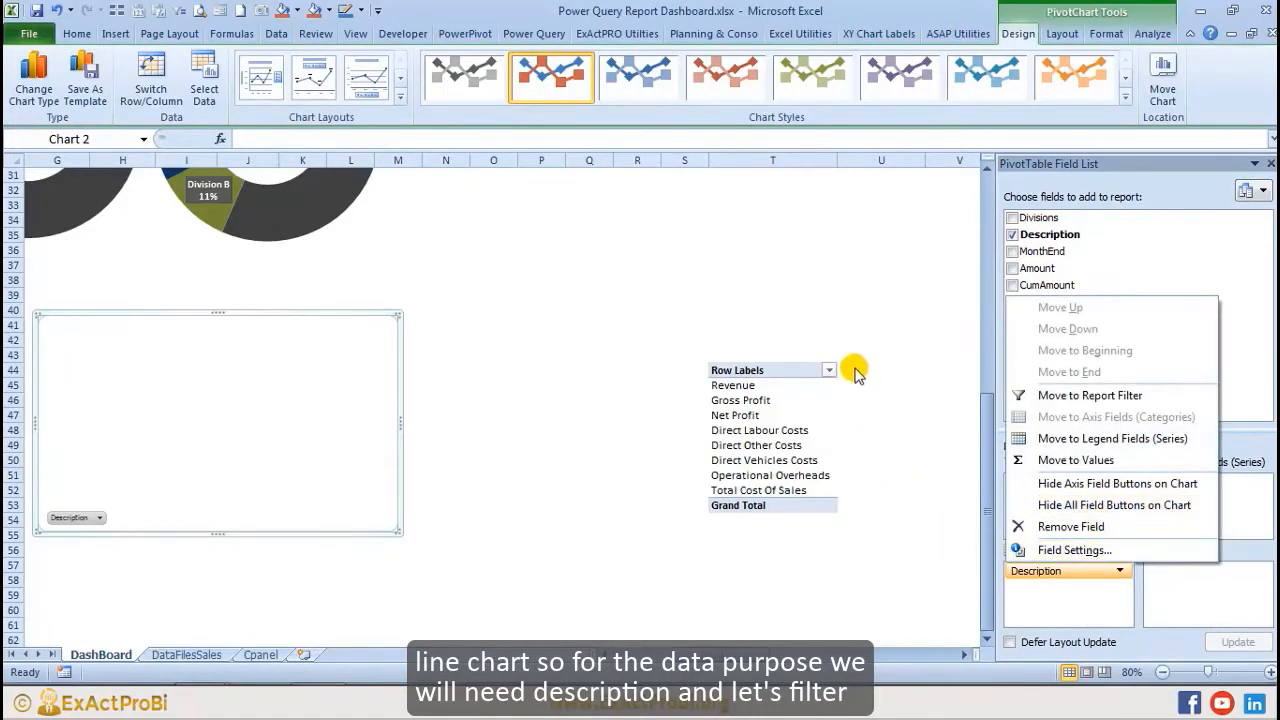
left_click(826, 371)
left_click(828, 371)
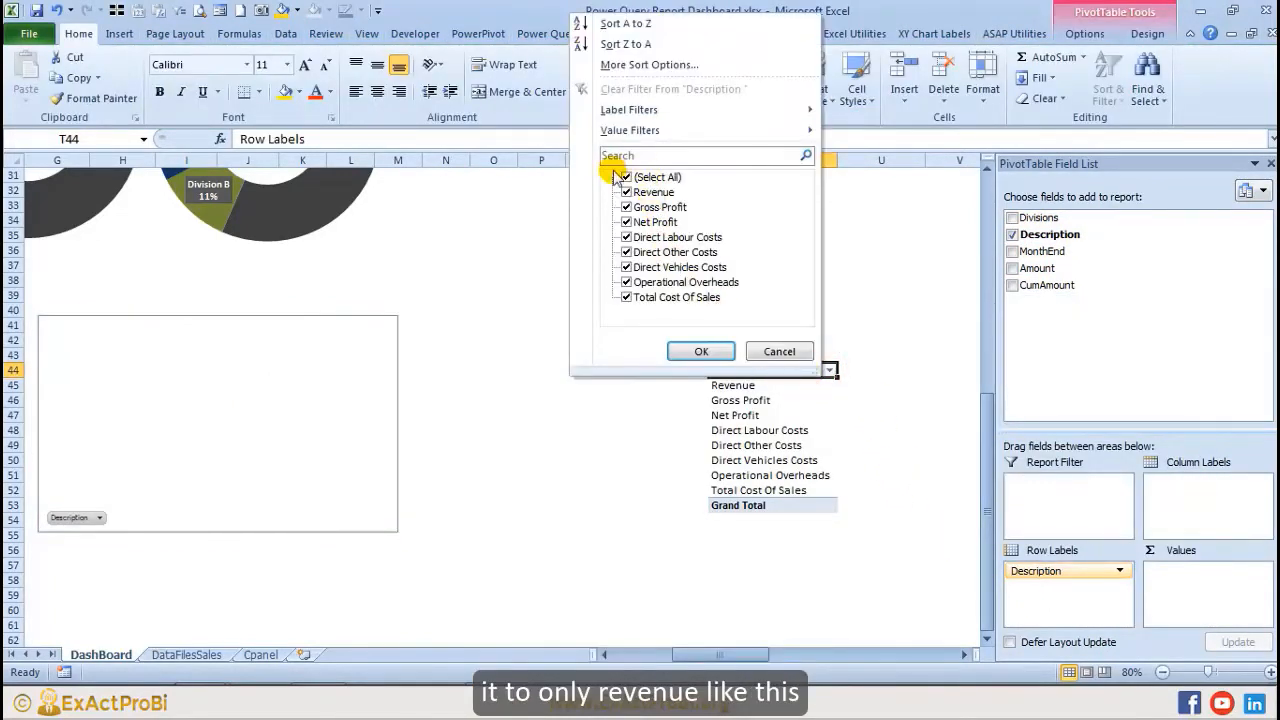
left_click(624, 177)
left_click(626, 192)
left_click(700, 351)
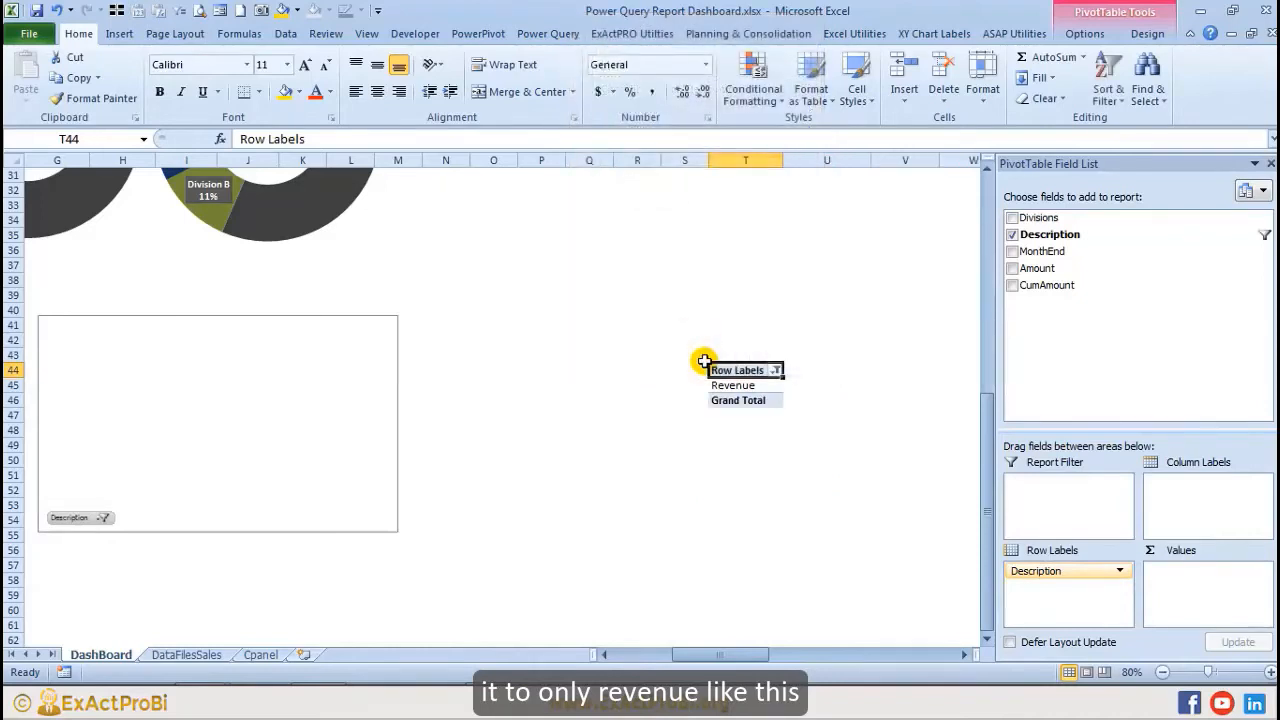
Step: Add Amount as summed values and lay out the pivot with MonthEnd in rows and Description in columns
left_click_drag(1037, 268, 1190, 588)
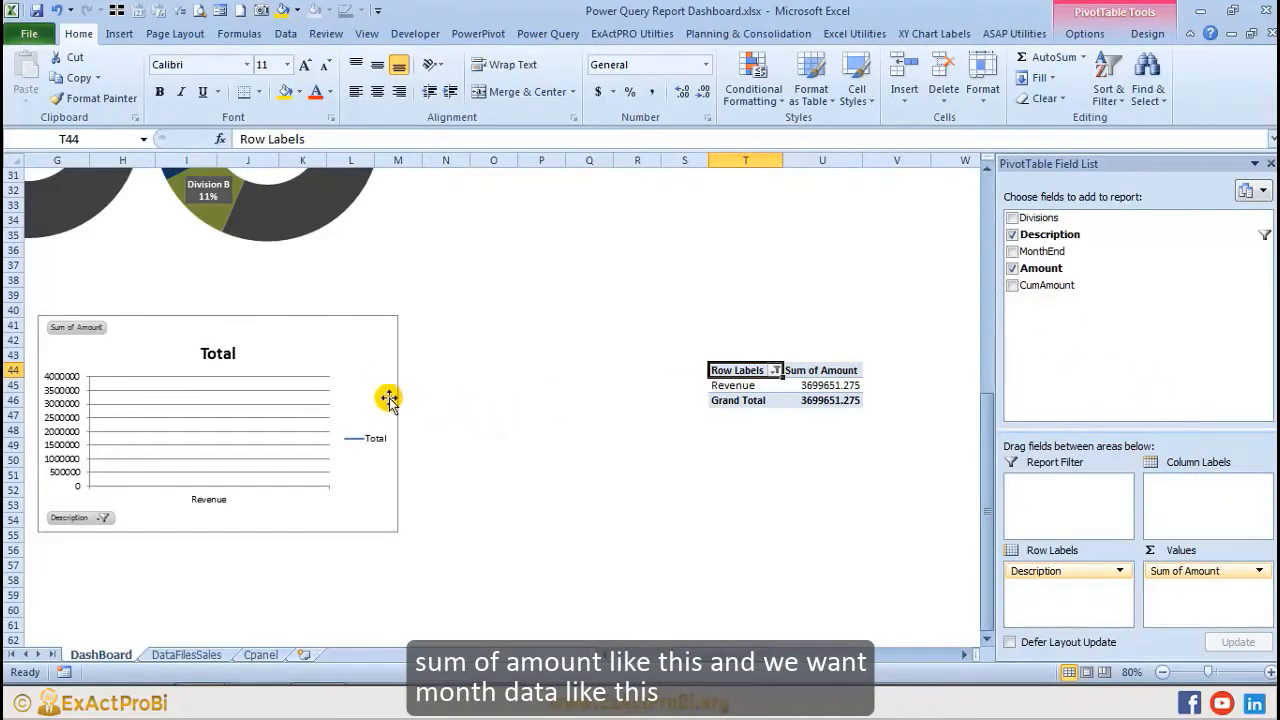
left_click(822, 385)
left_click_drag(1040, 251, 1200, 522)
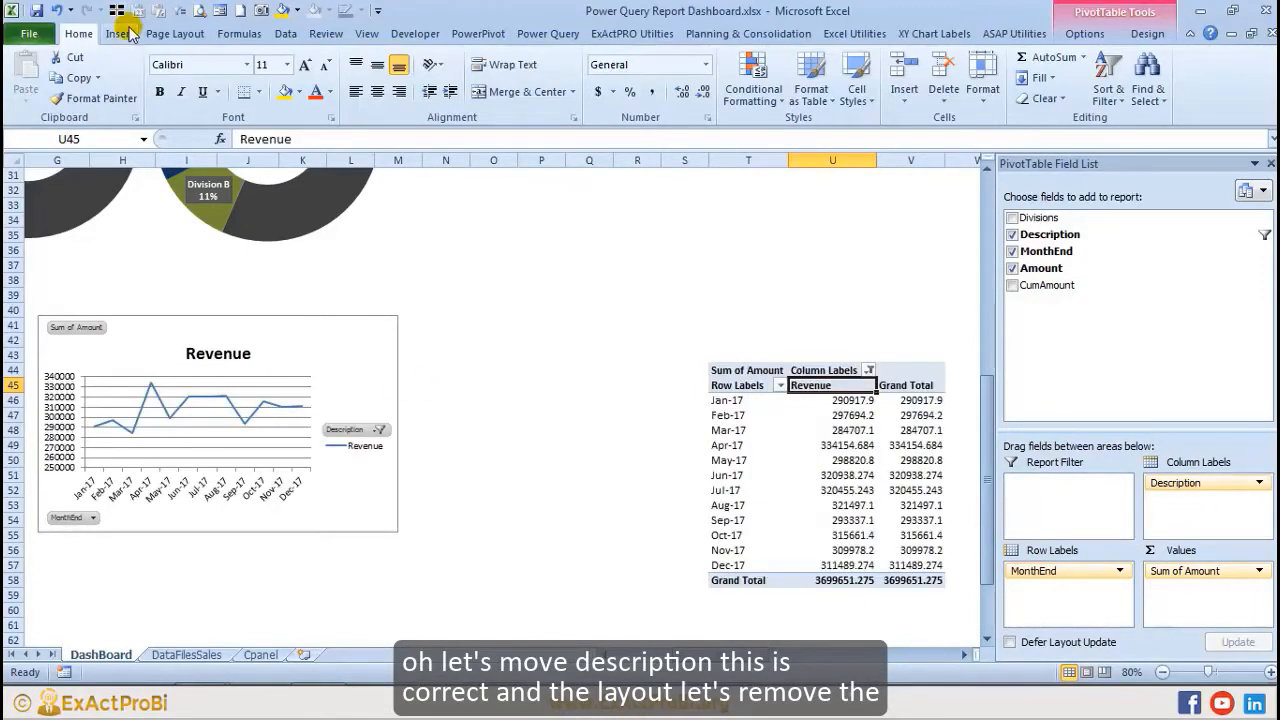
Step: Turn off the grand totals for both rows and columns of the Revenue PivotTable
left_click(850, 430)
left_click(1160, 38)
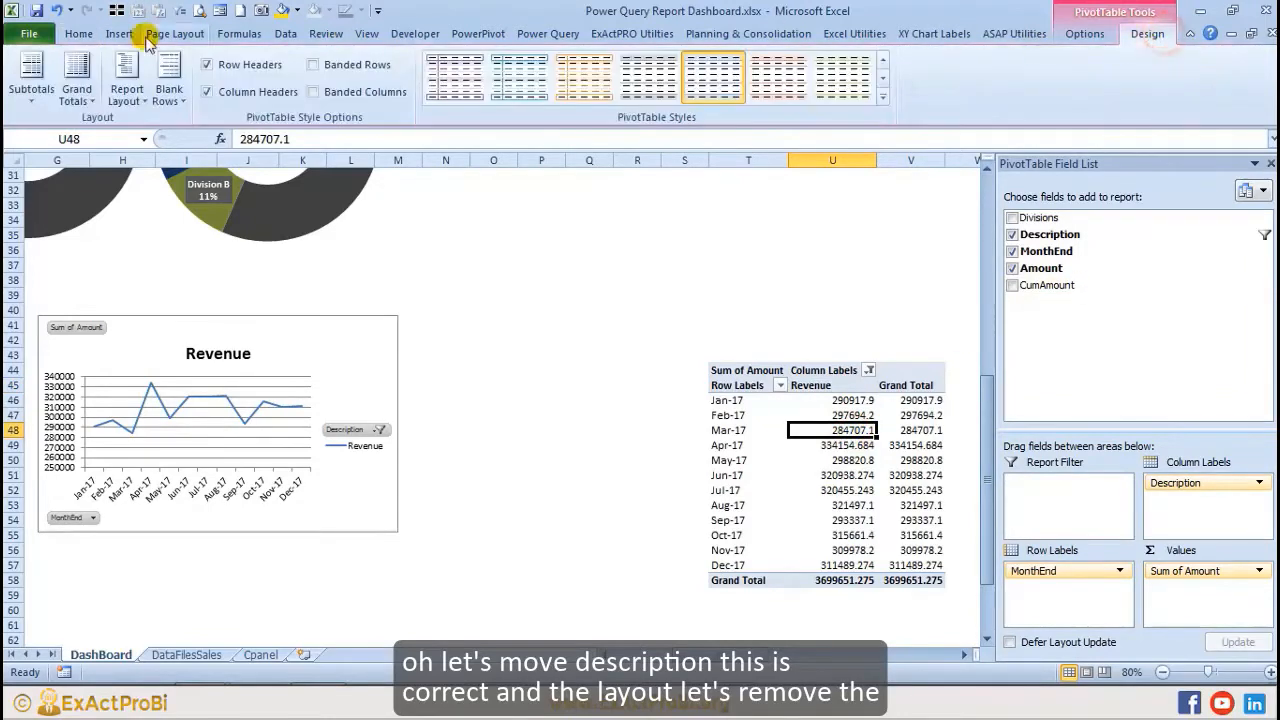
left_click(77, 90)
left_click(150, 128)
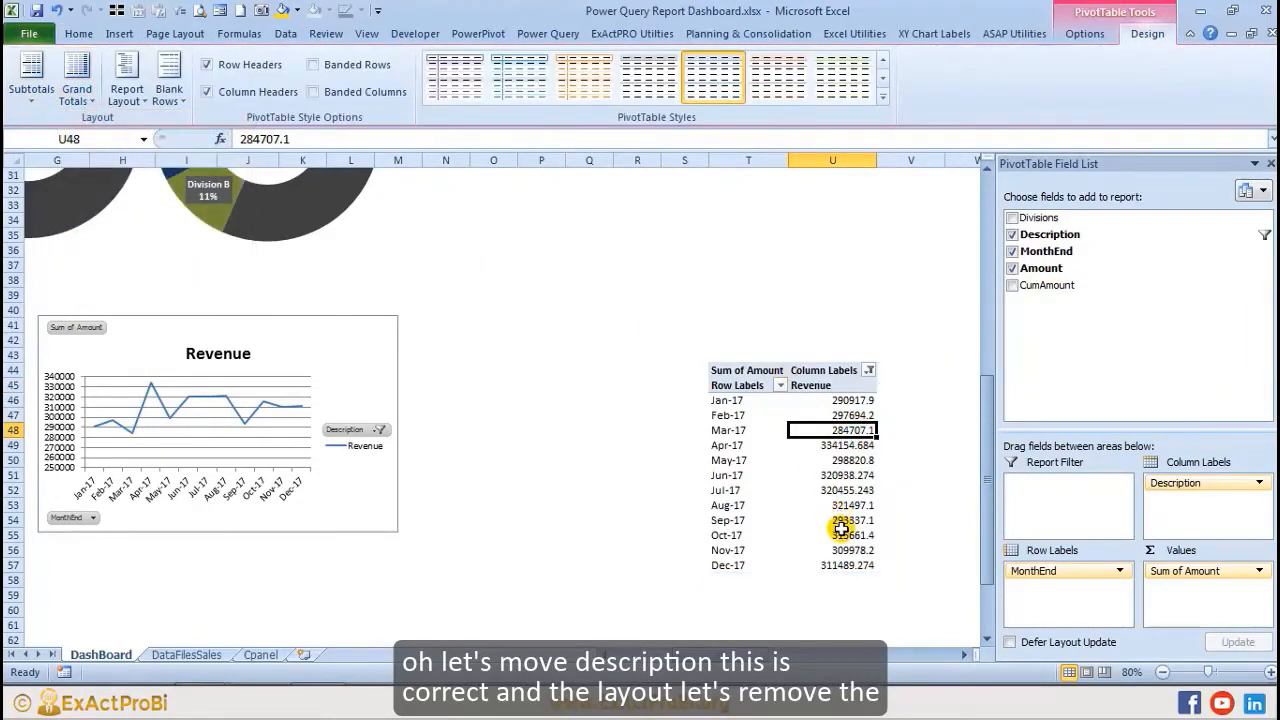
Step: Place the Revenue chart beneath the doughnut charts and hide all of its field buttons
left_click_drag(857, 663, 660, 657)
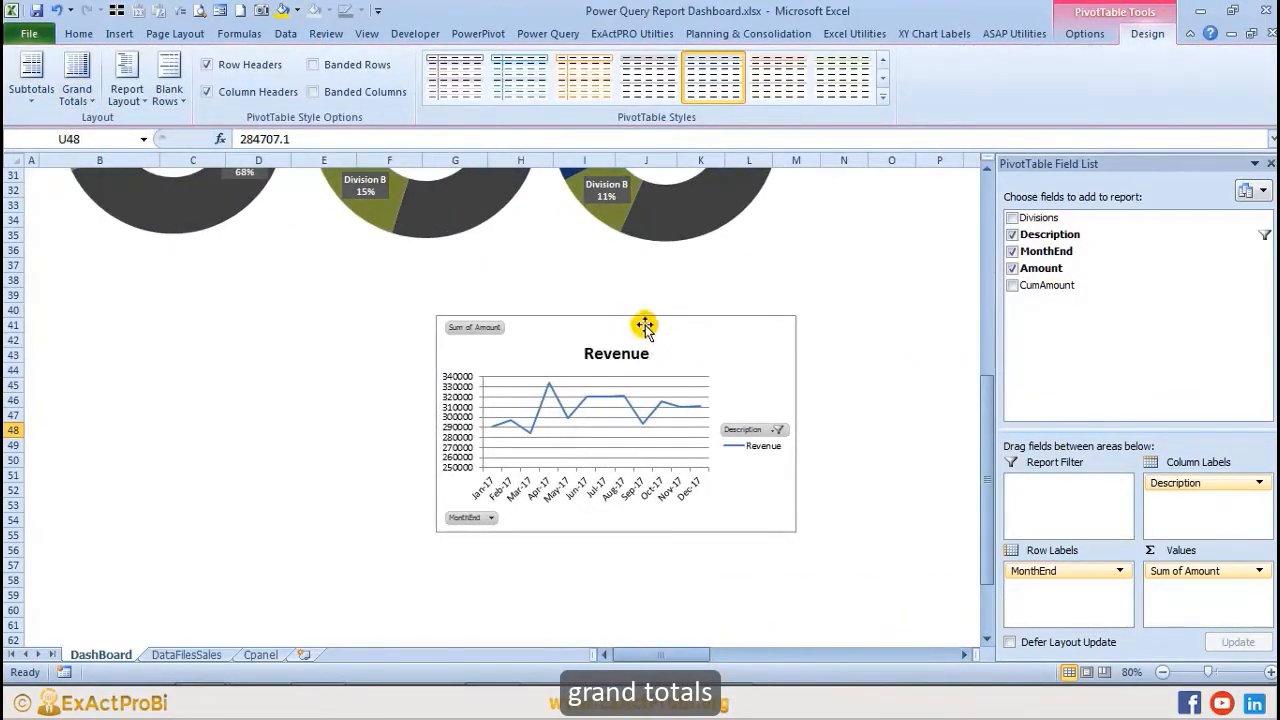
left_click_drag(645, 325, 317, 310)
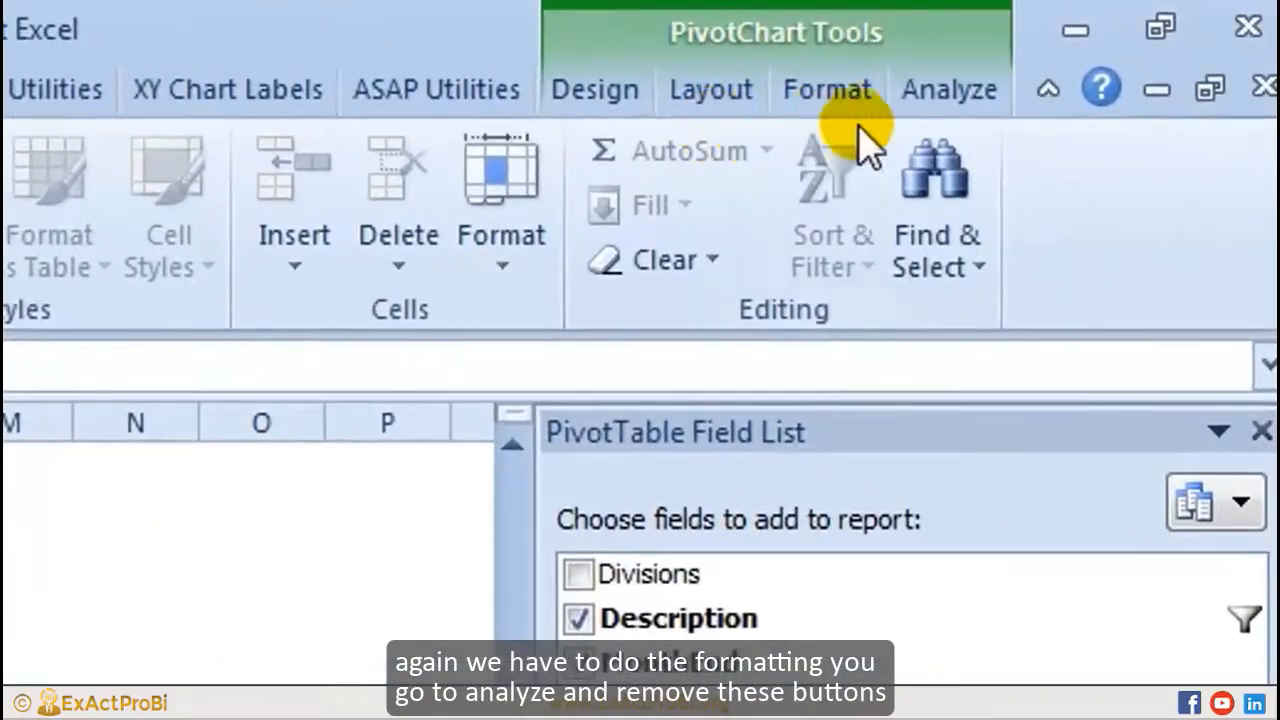
left_click(1148, 34)
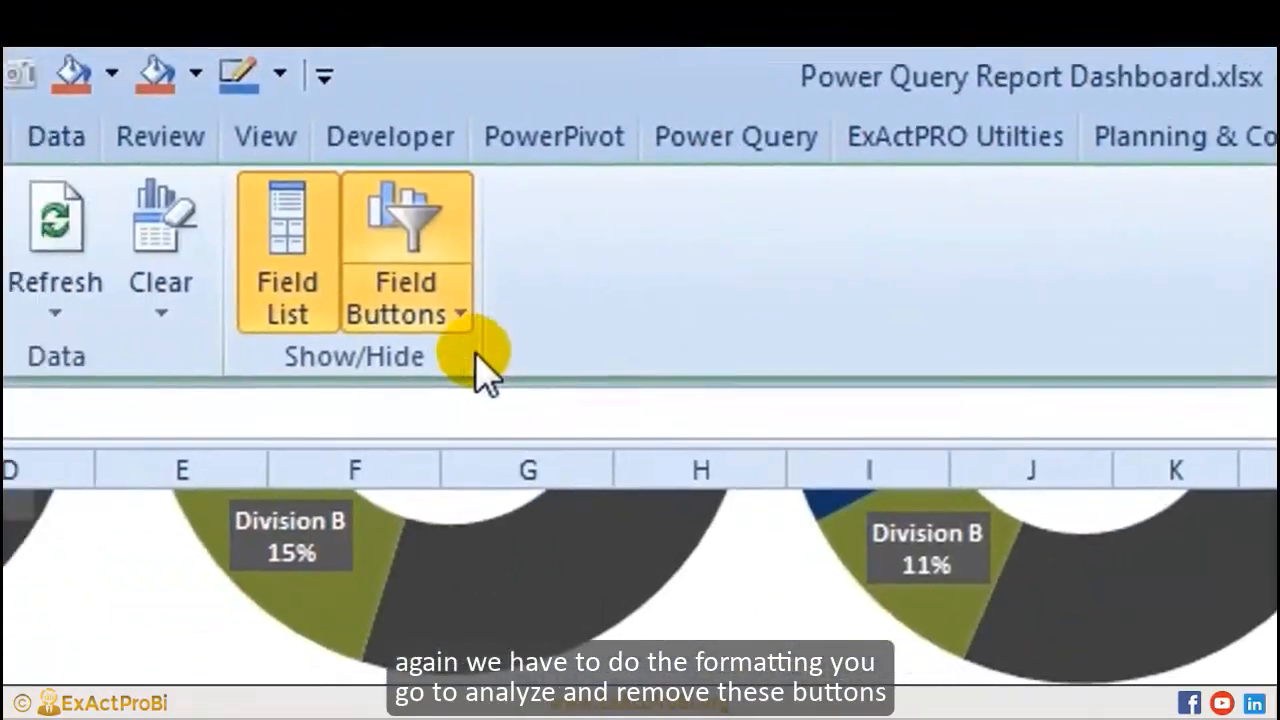
left_click(410, 312)
left_click(500, 593)
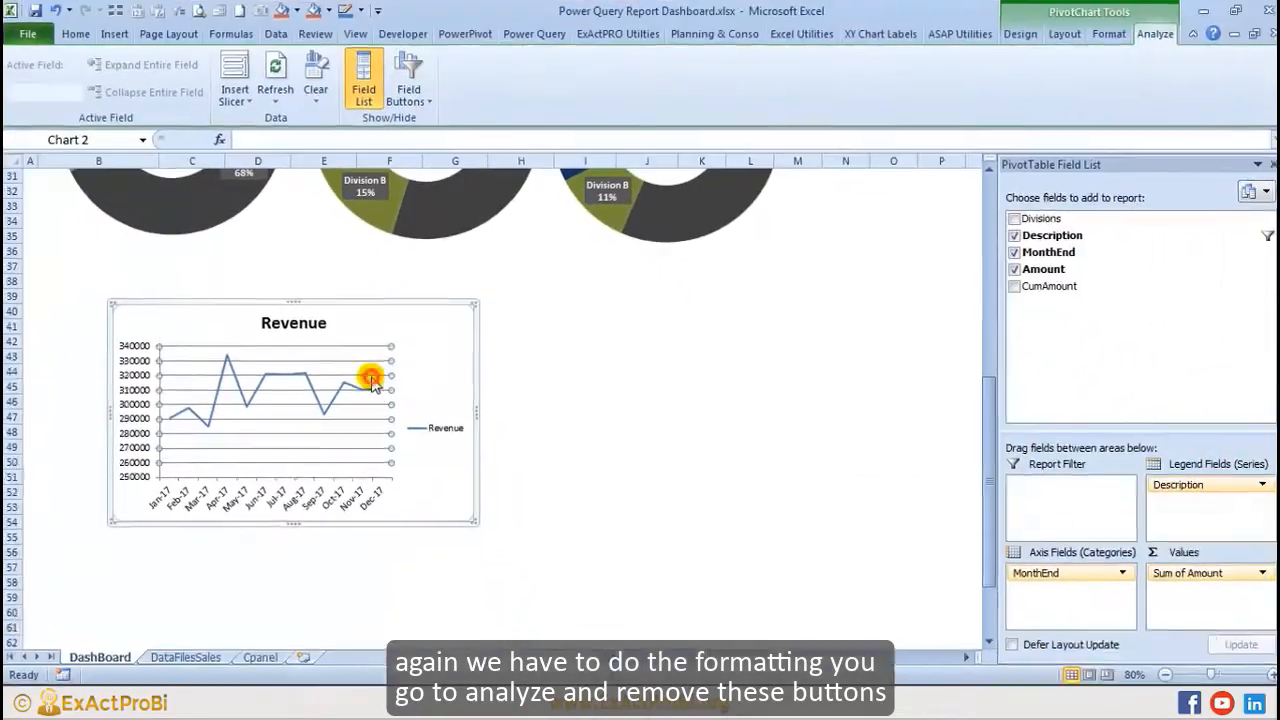
Step: Delete the gridlines and legend from the Revenue chart and stretch it rightward to about column K
key("Delete")
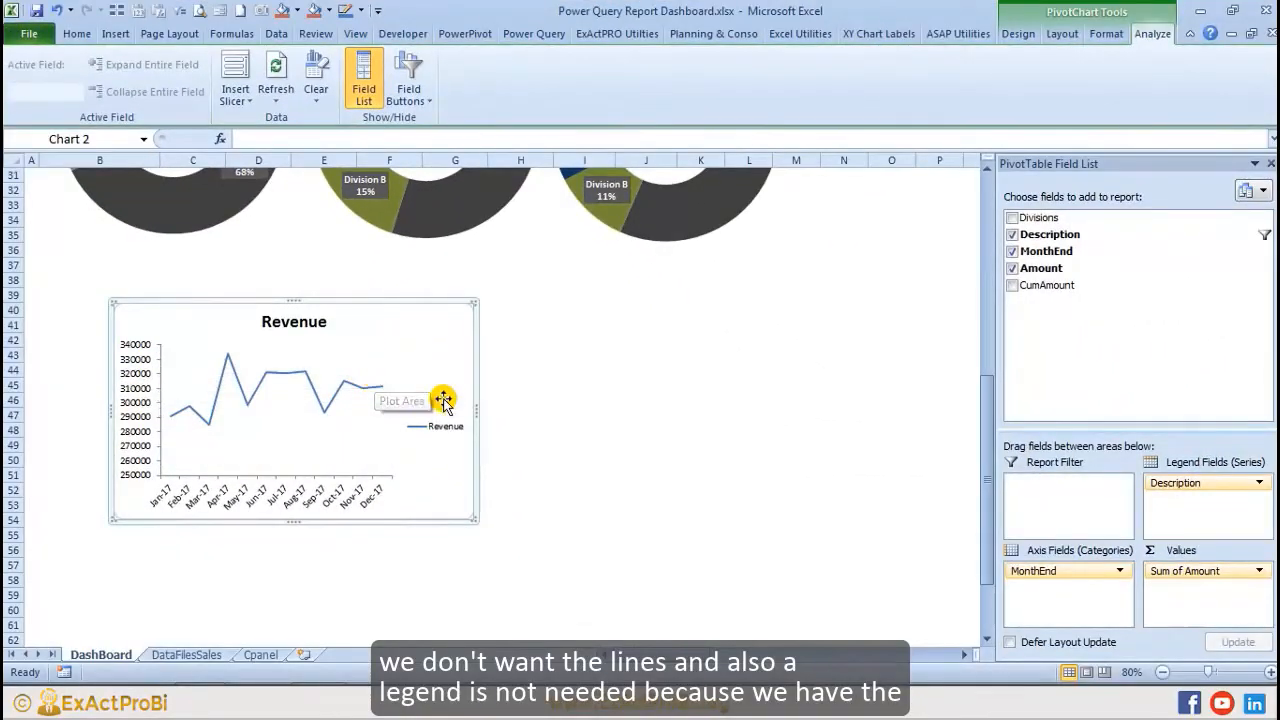
left_click_drag(475, 407, 701, 412)
key("Delete")
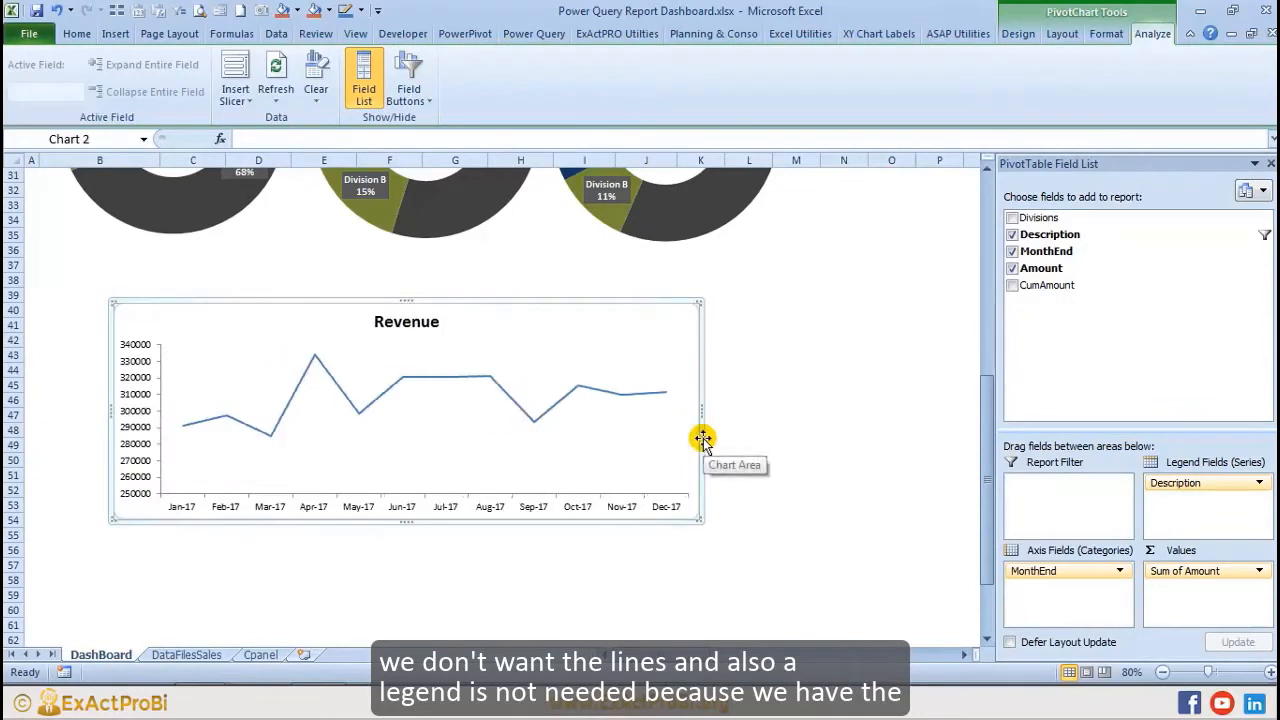
Step: Arrange the Revenue chart to span about columns B to M and move its title to the chart's upper-left corner
left_click_drag(332, 300, 268, 289)
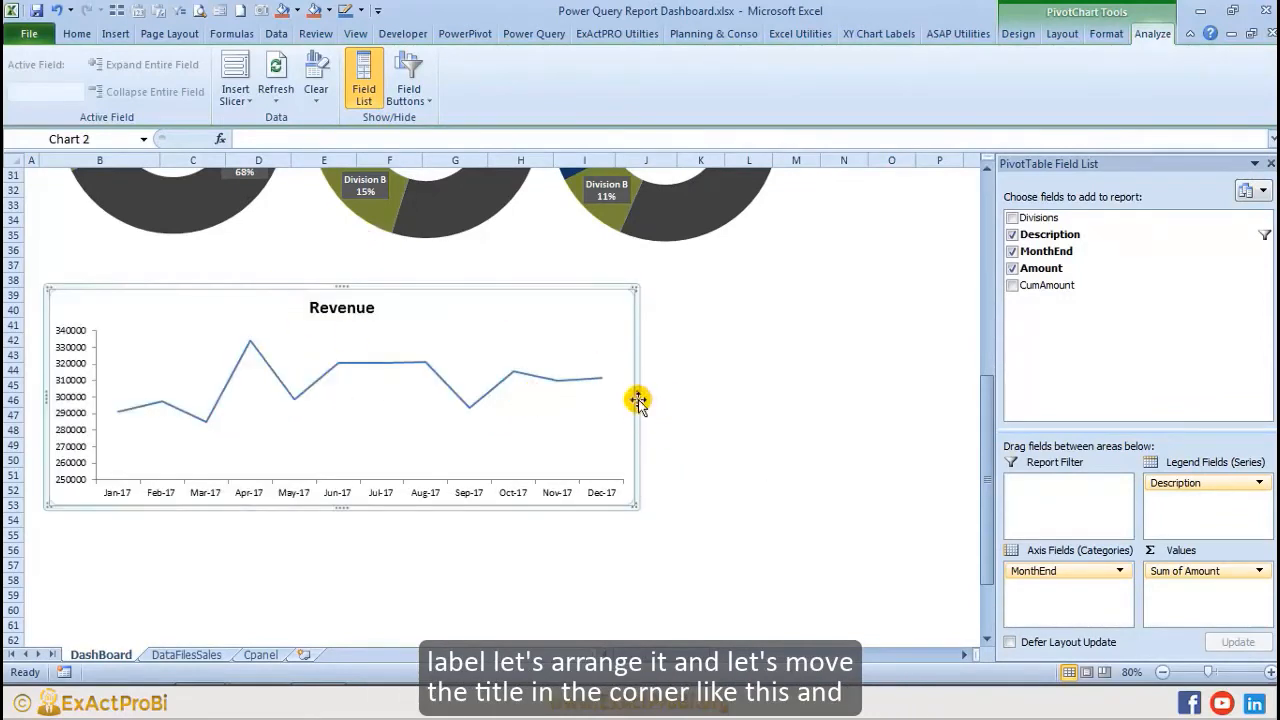
left_click_drag(637, 400, 819, 405)
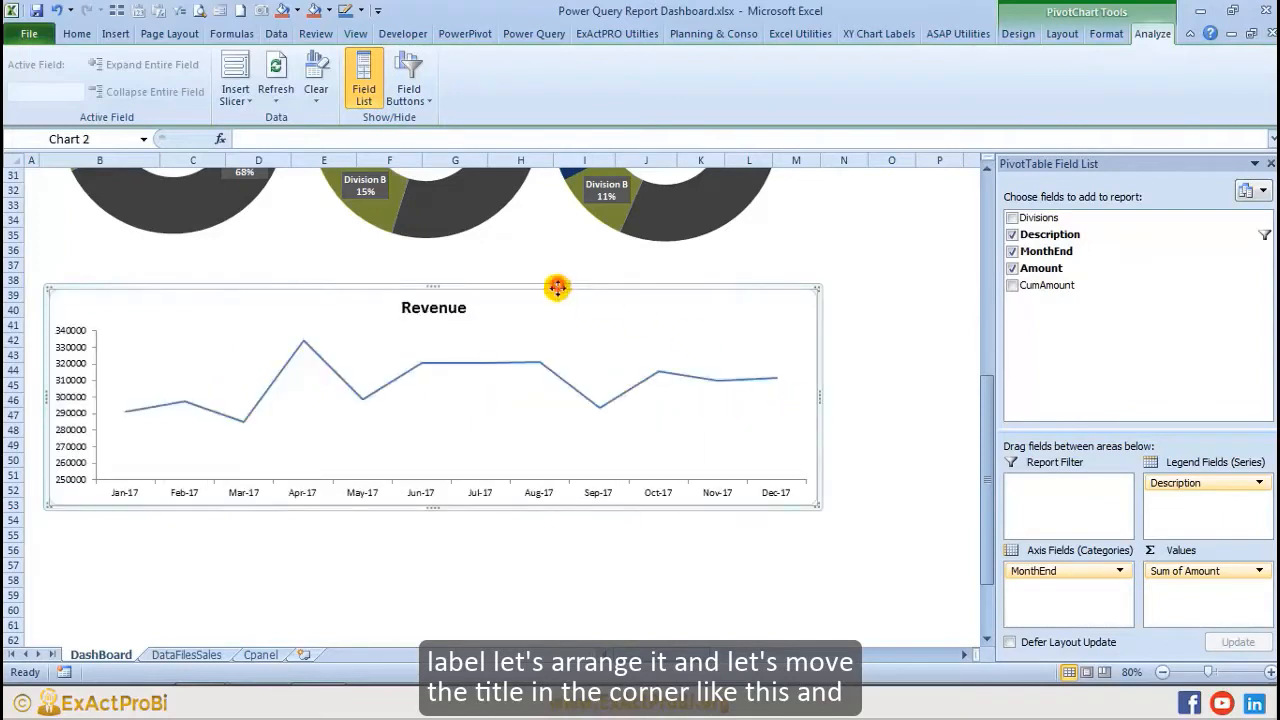
mouse_move(557, 288)
left_mouse_down()
mouse_move(559, 318)
mouse_move(554, 299)
left_mouse_up()
scroll(559, 318, "down", 1)
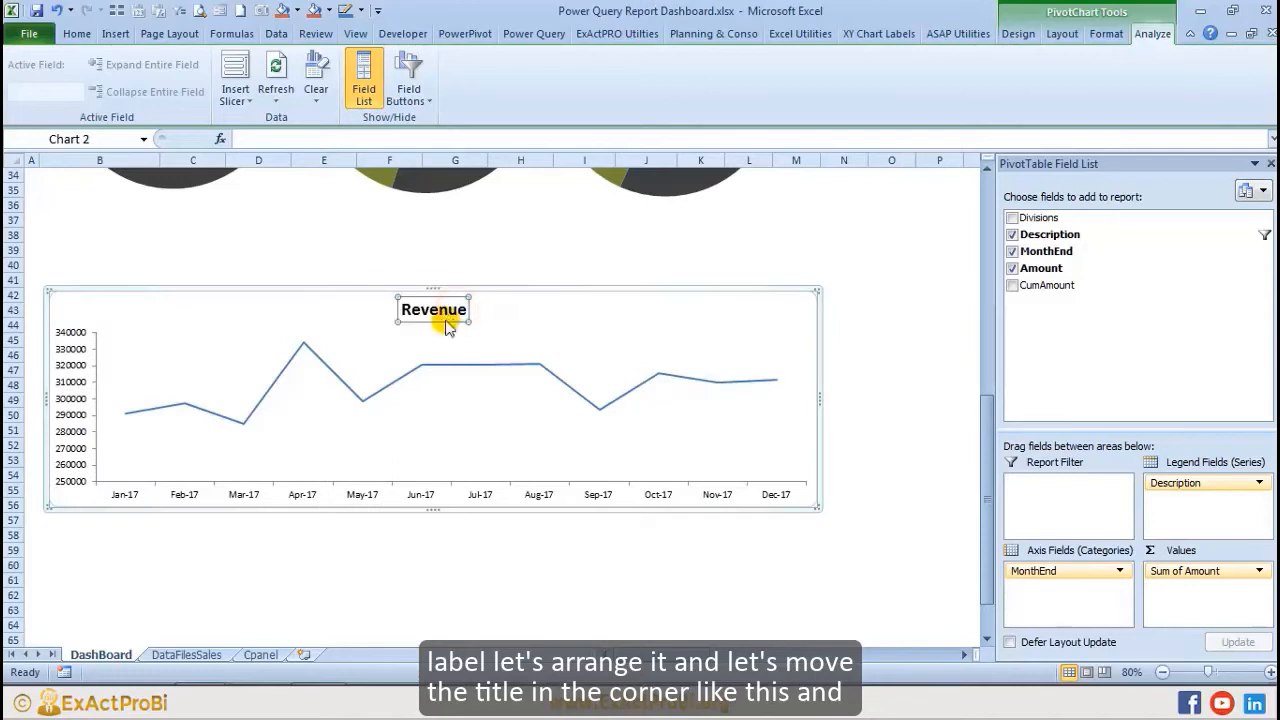
left_click_drag(430, 316, 147, 310)
left_click(258, 610)
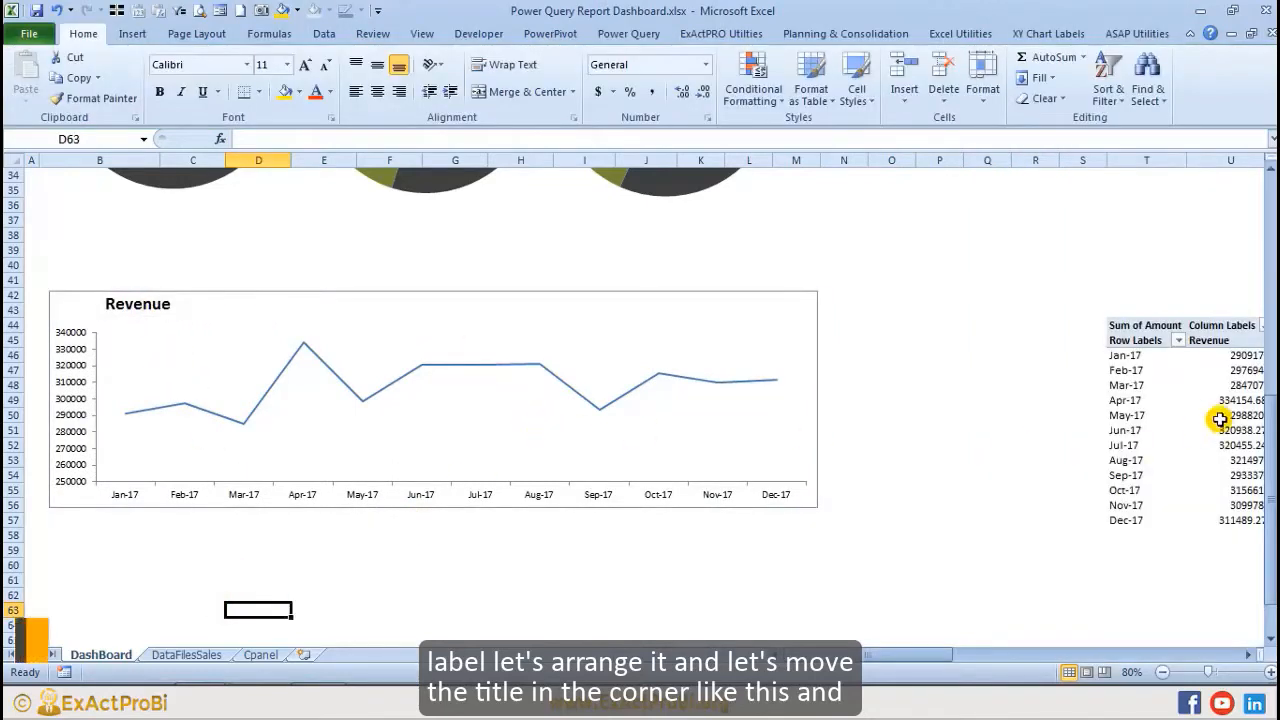
Step: Remove the outline around the entire Revenue chart
left_click(600, 349)
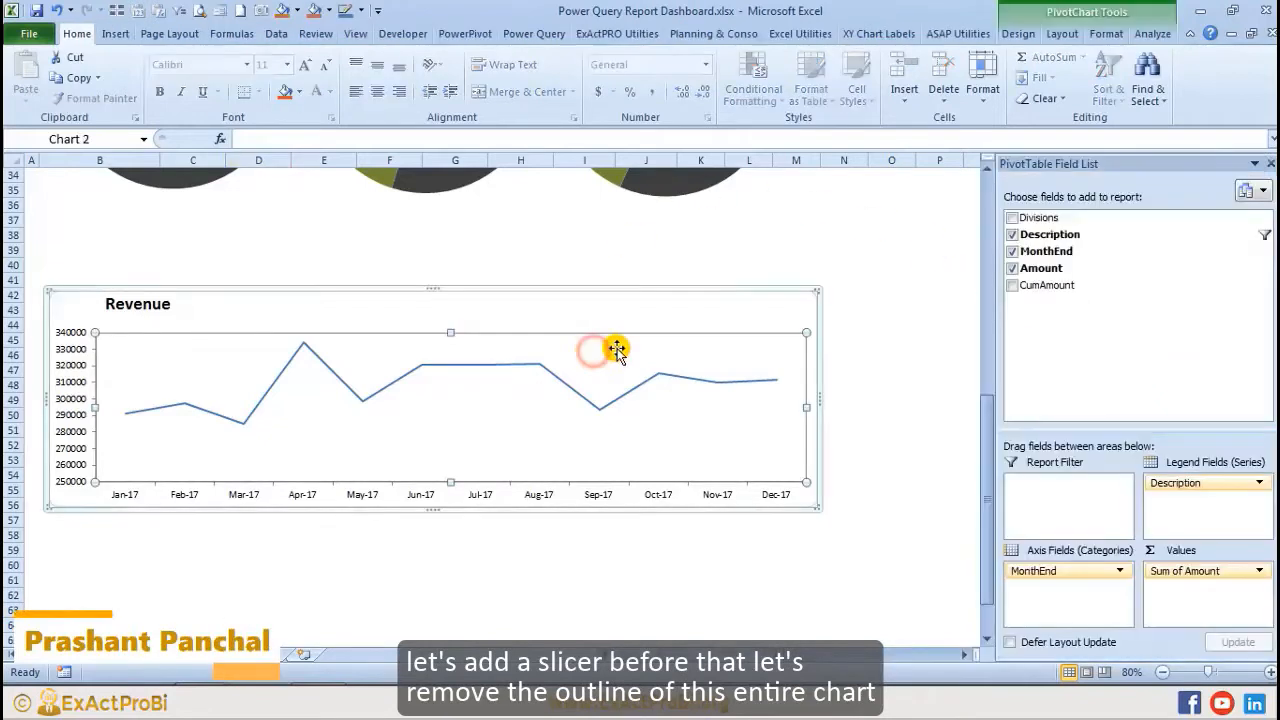
left_click(672, 292)
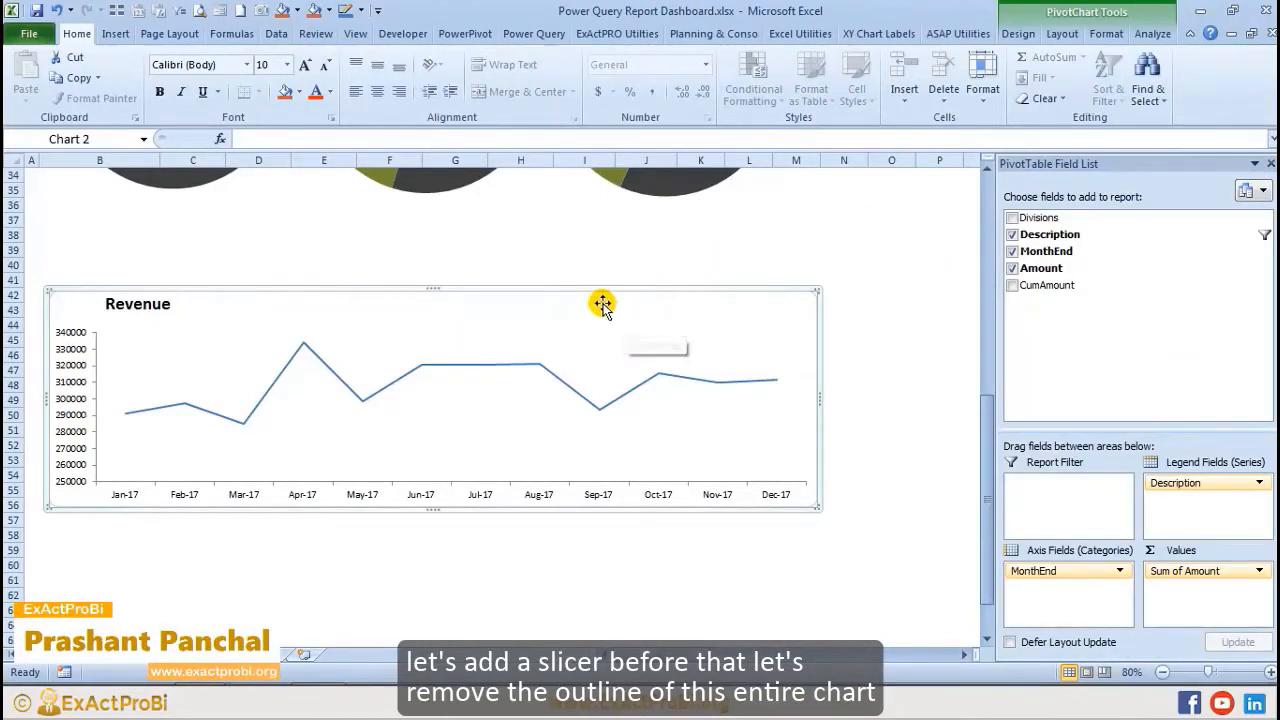
left_click(360, 12)
left_click(380, 189)
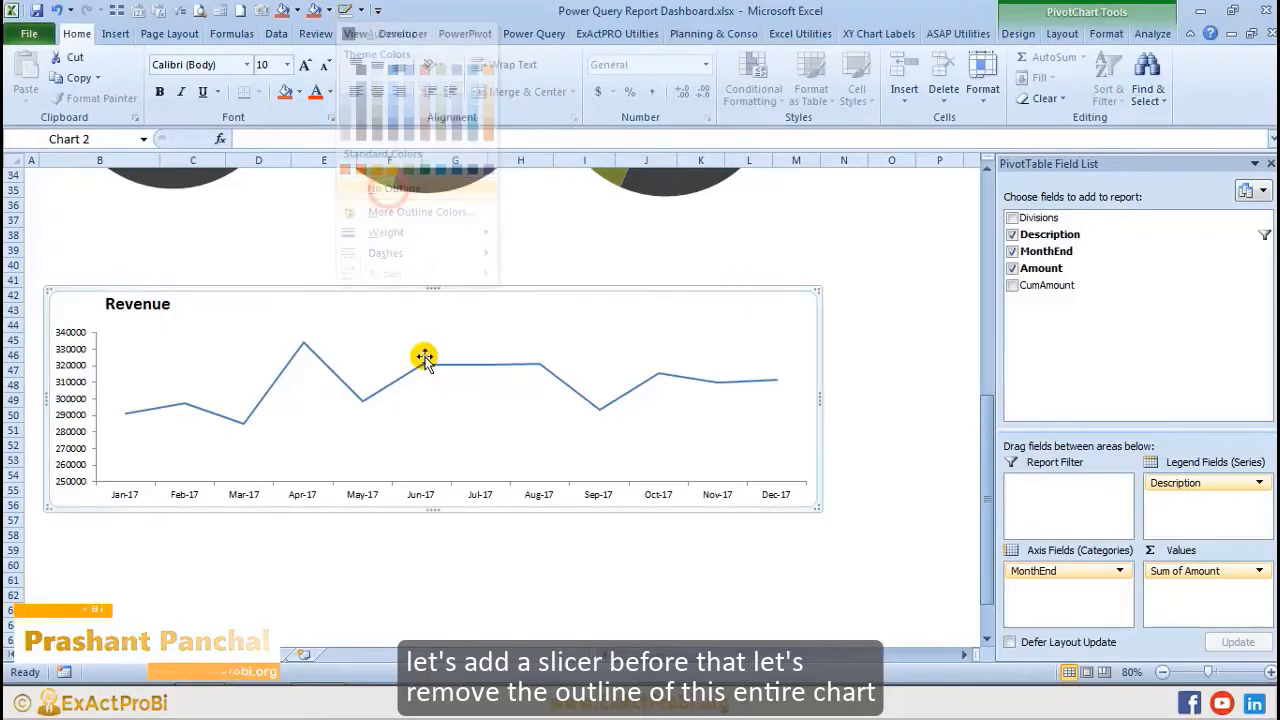
left_click(372, 541)
Step: Make the month labels and the value labels on the Revenue chart's axes bold
left_click(405, 456)
left_click(305, 495)
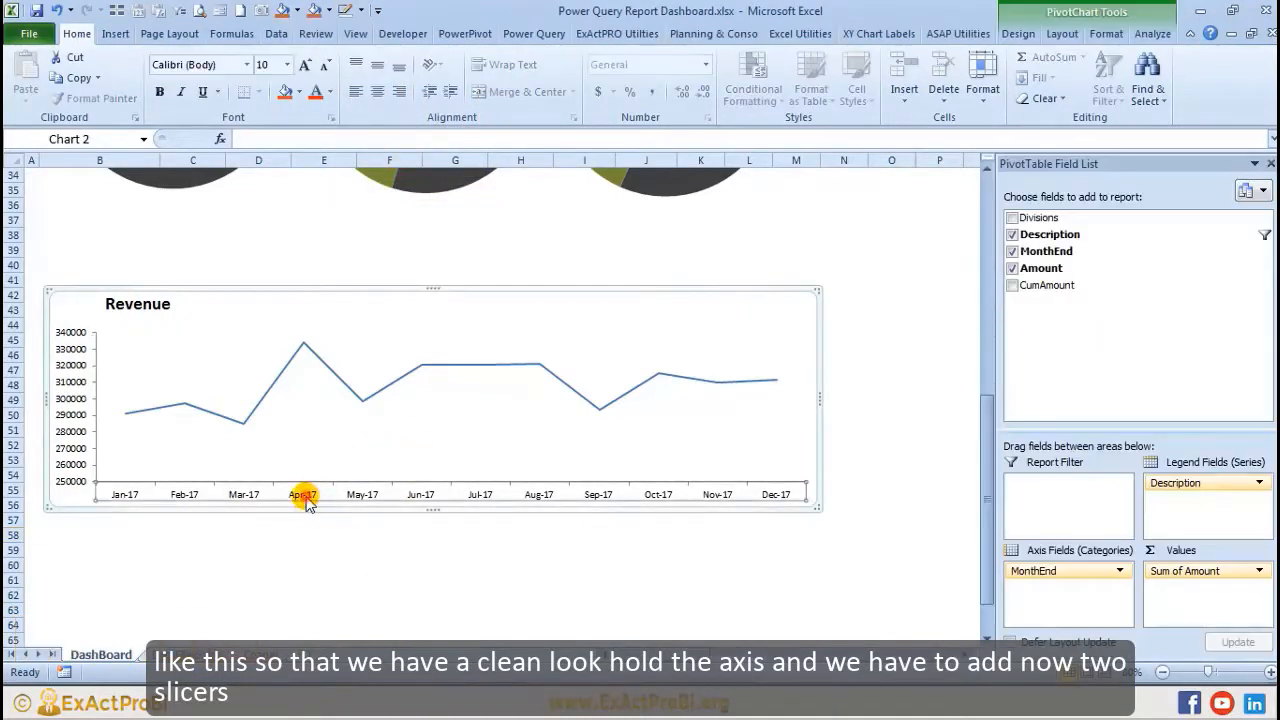
left_click(250, 534)
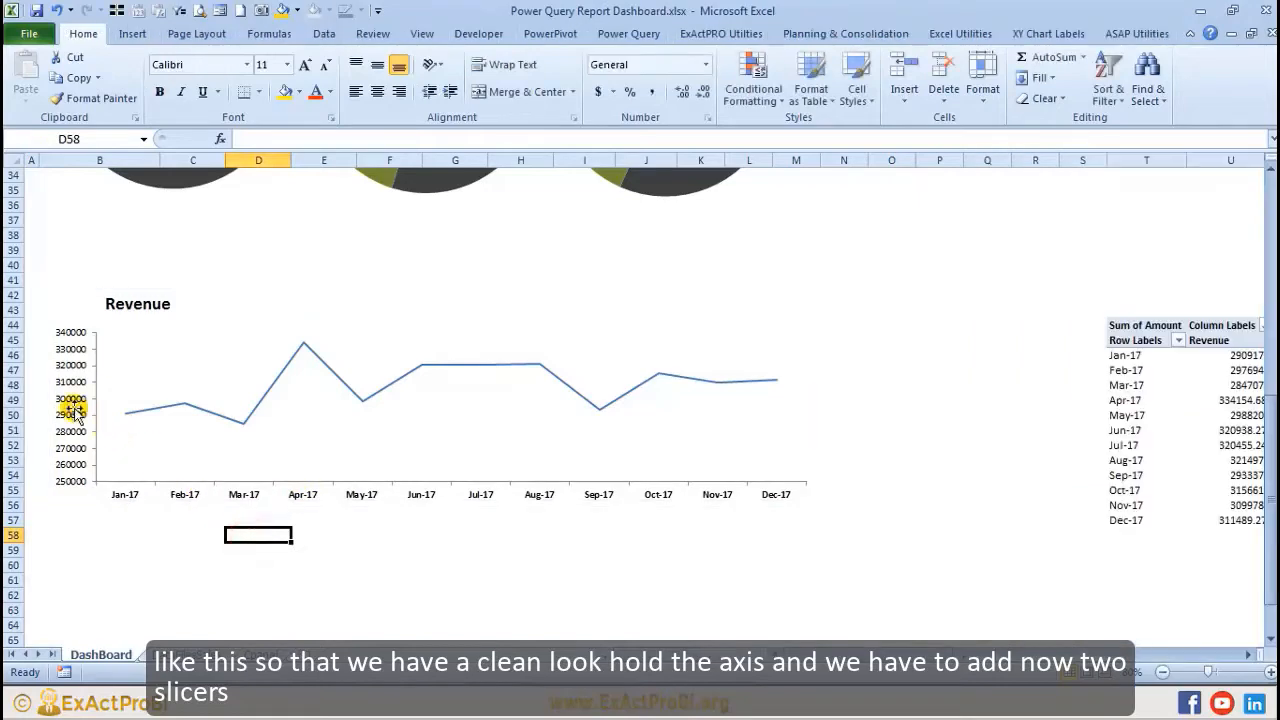
left_click(75, 410)
left_click(106, 521)
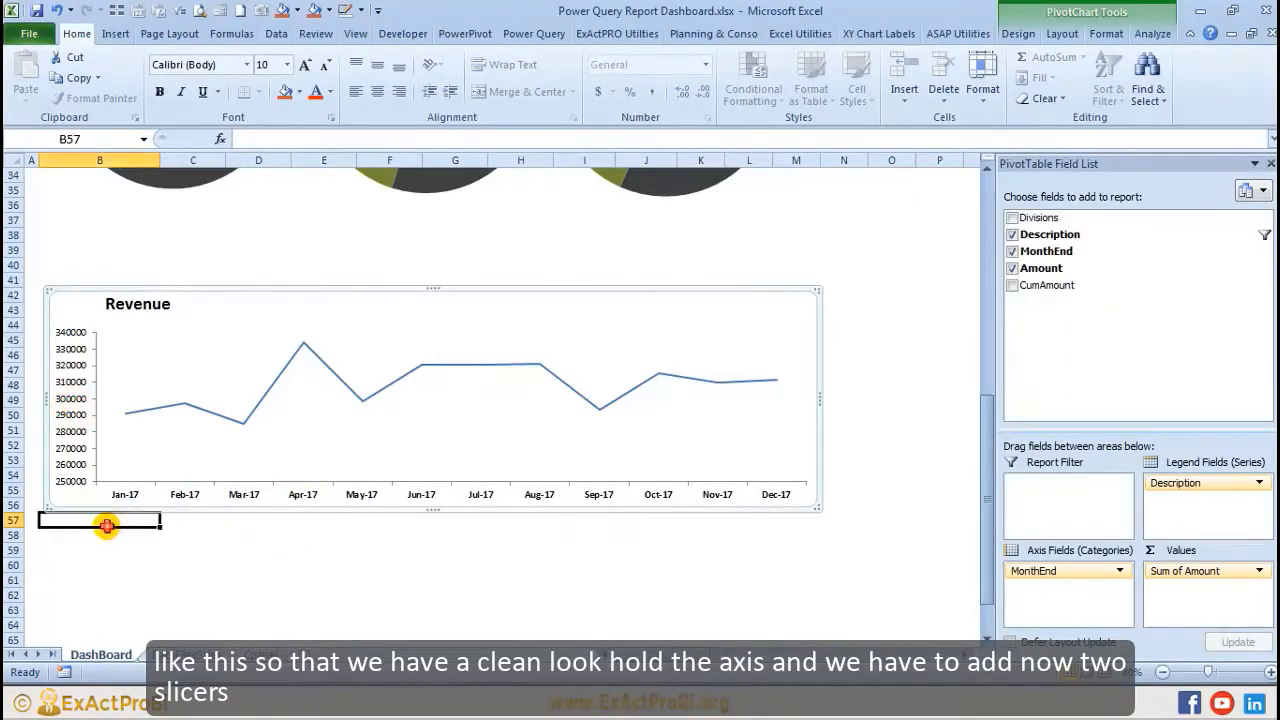
left_click(78, 422)
left_click(126, 540)
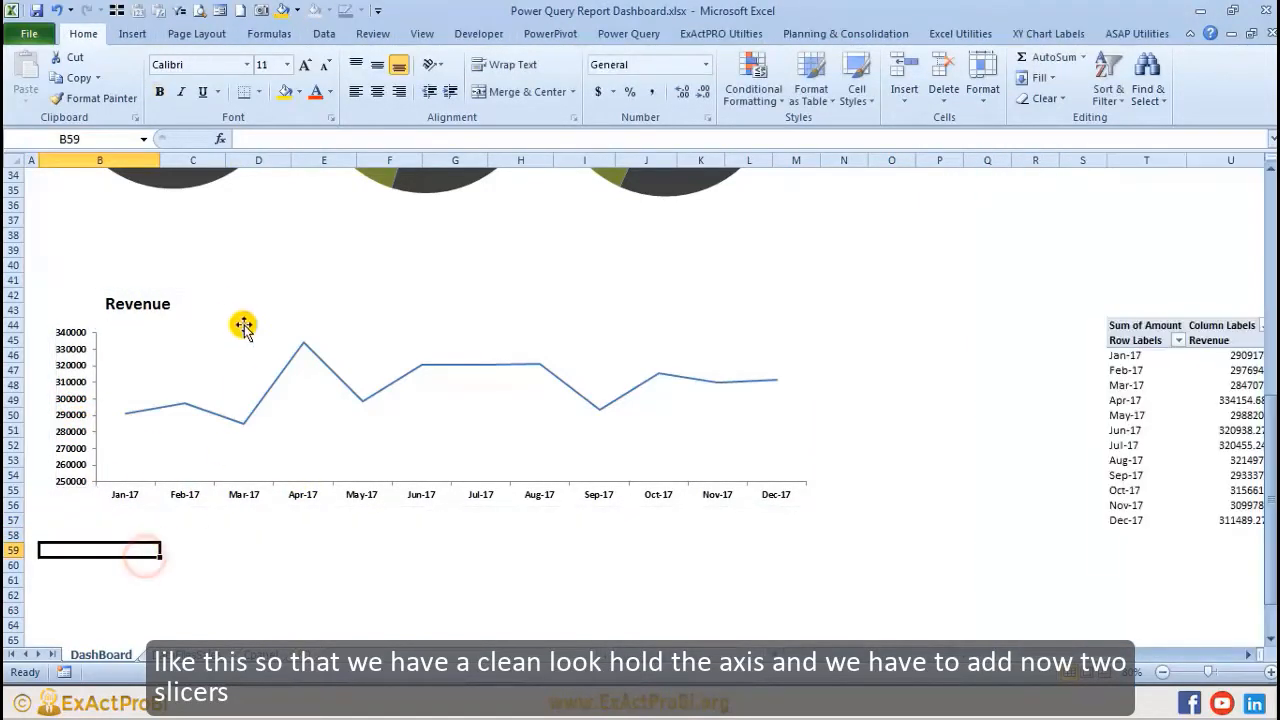
Step: Nudge the Revenue chart slightly up and to the left, to start at about row 41
left_click(232, 305)
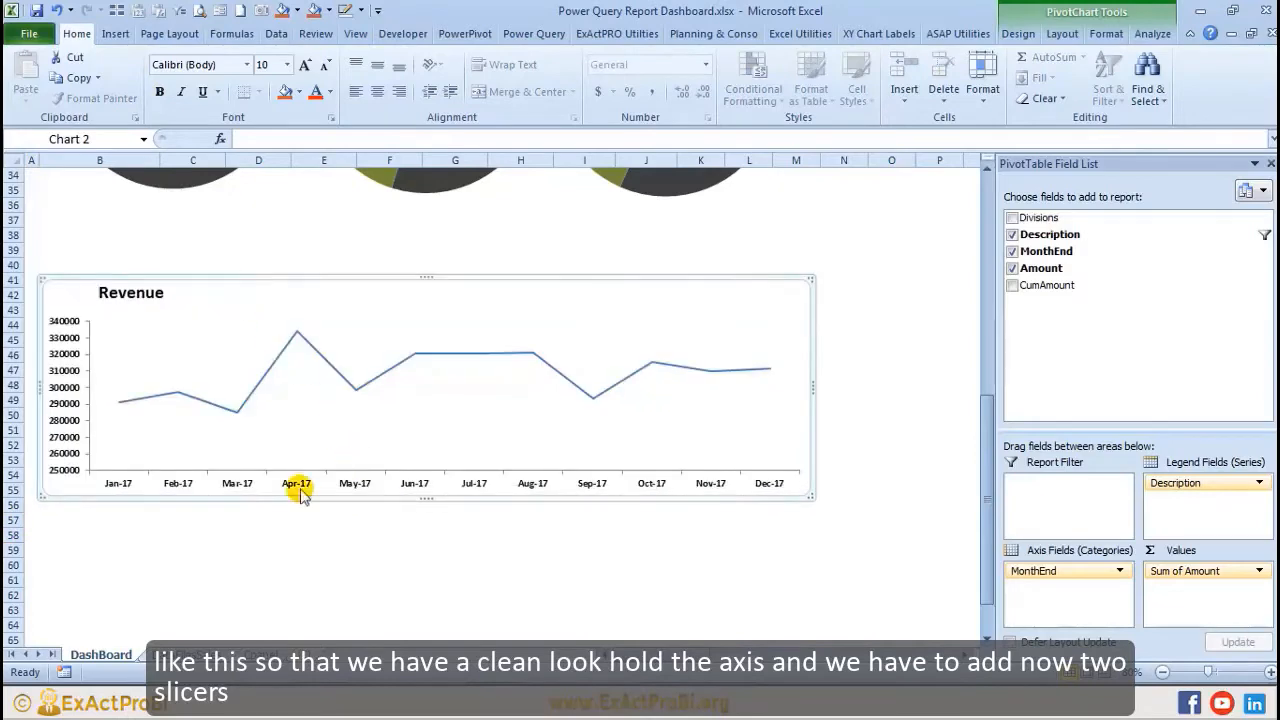
left_click(245, 533)
left_click(606, 394)
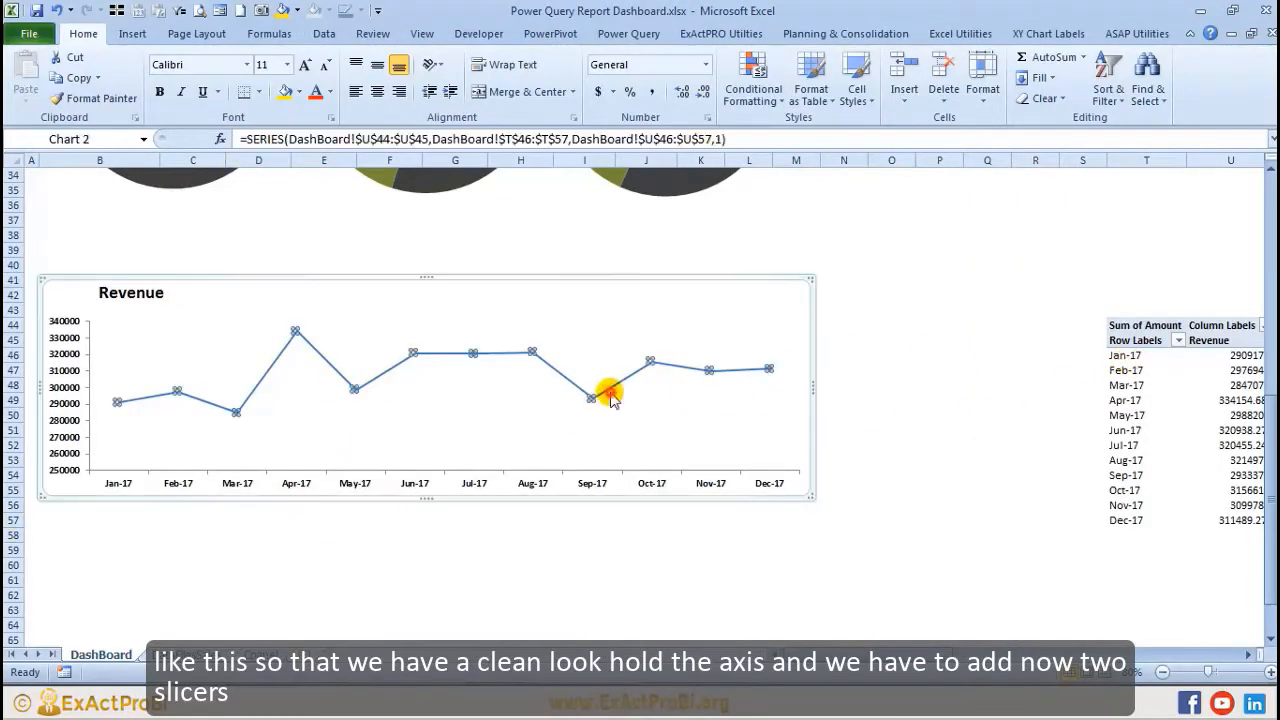
left_click(548, 533)
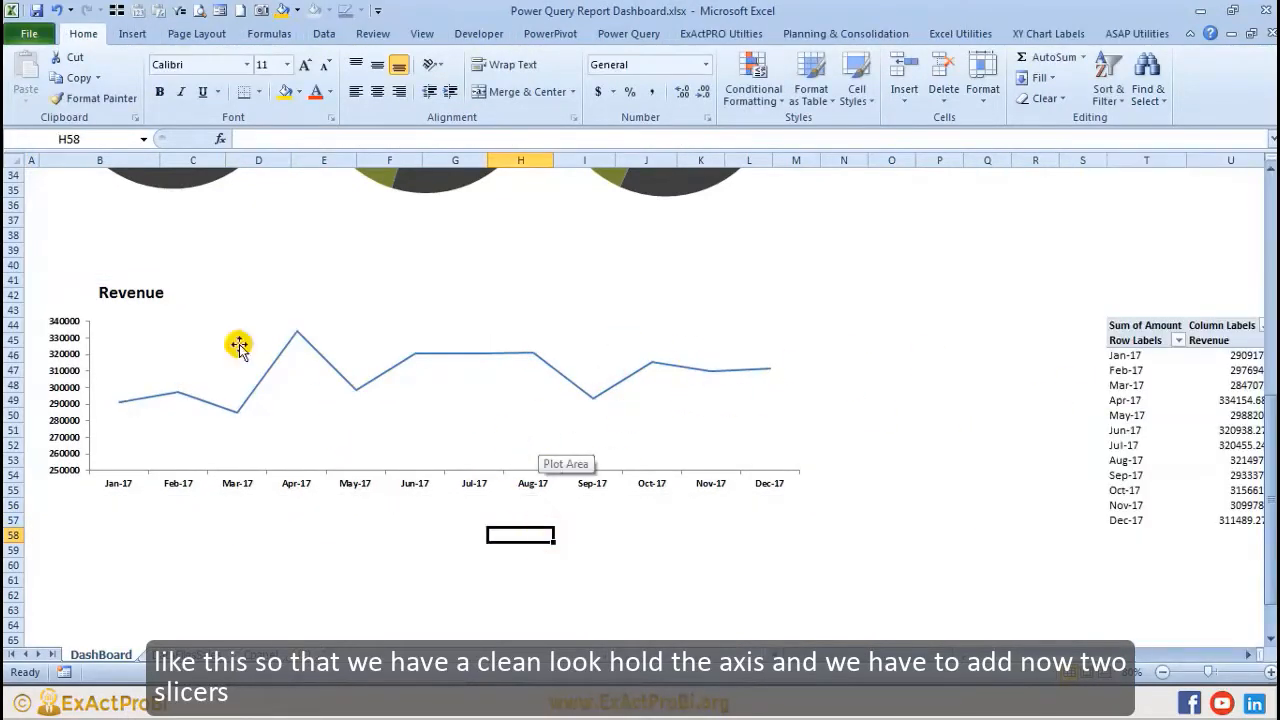
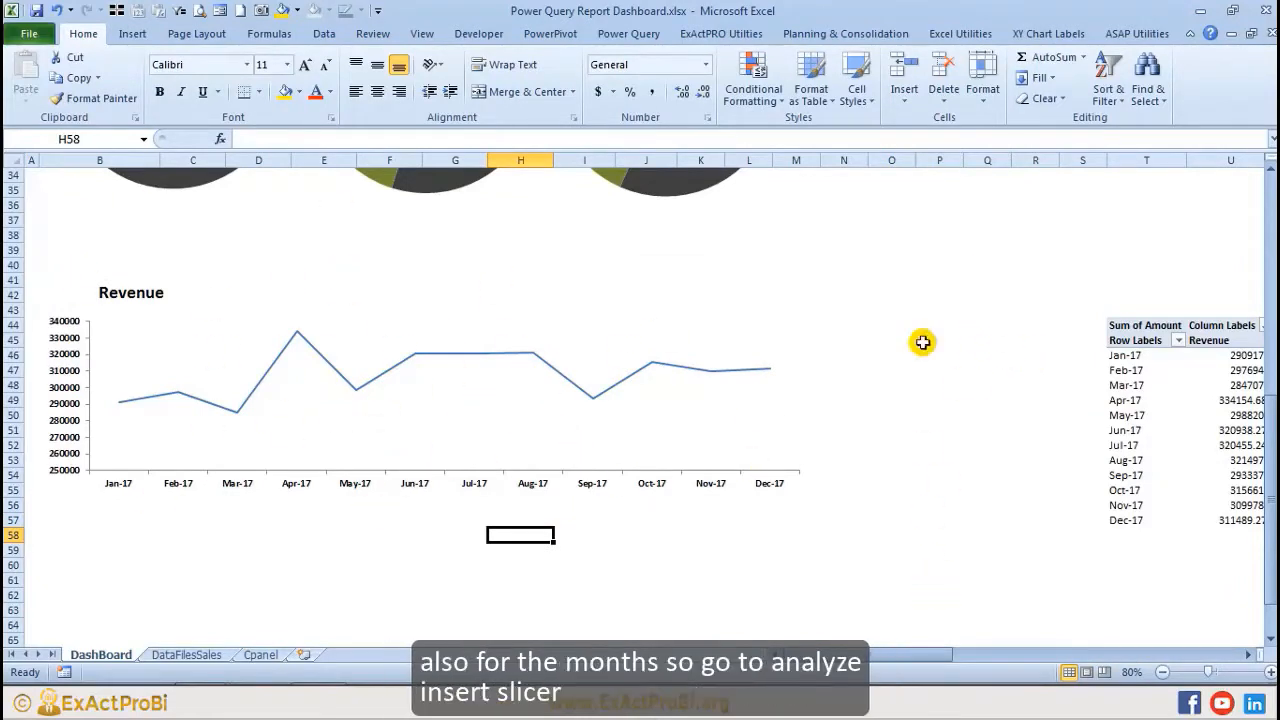
Step: Insert a slicer for the MonthEnd field on the Revenue pivot chart
left_click(508, 423)
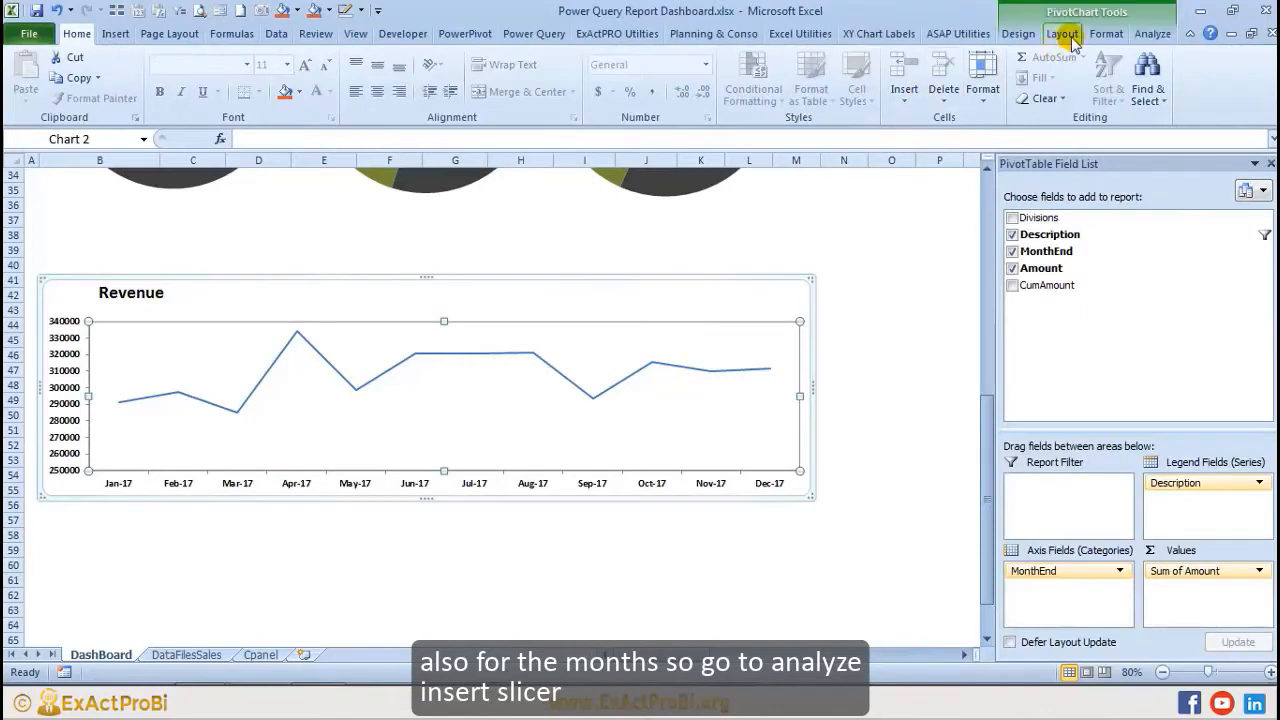
left_click(1102, 37)
left_click(1155, 36)
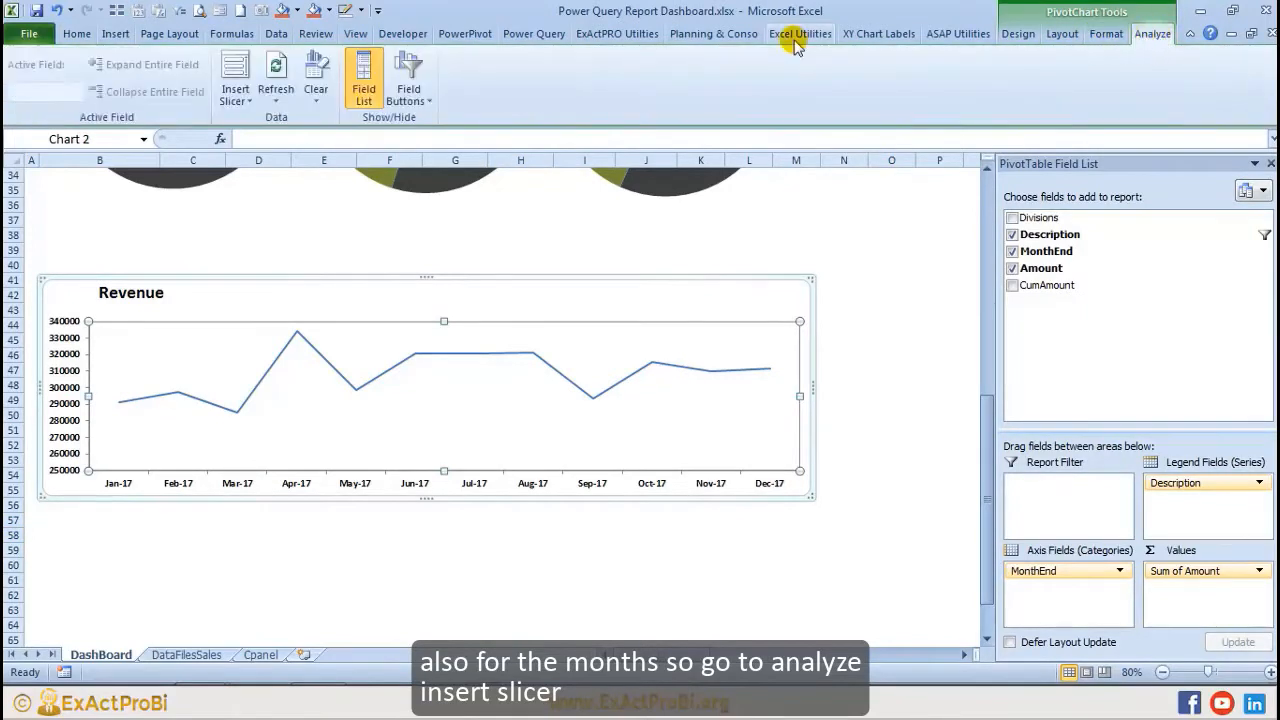
left_click(224, 101)
left_click(255, 117)
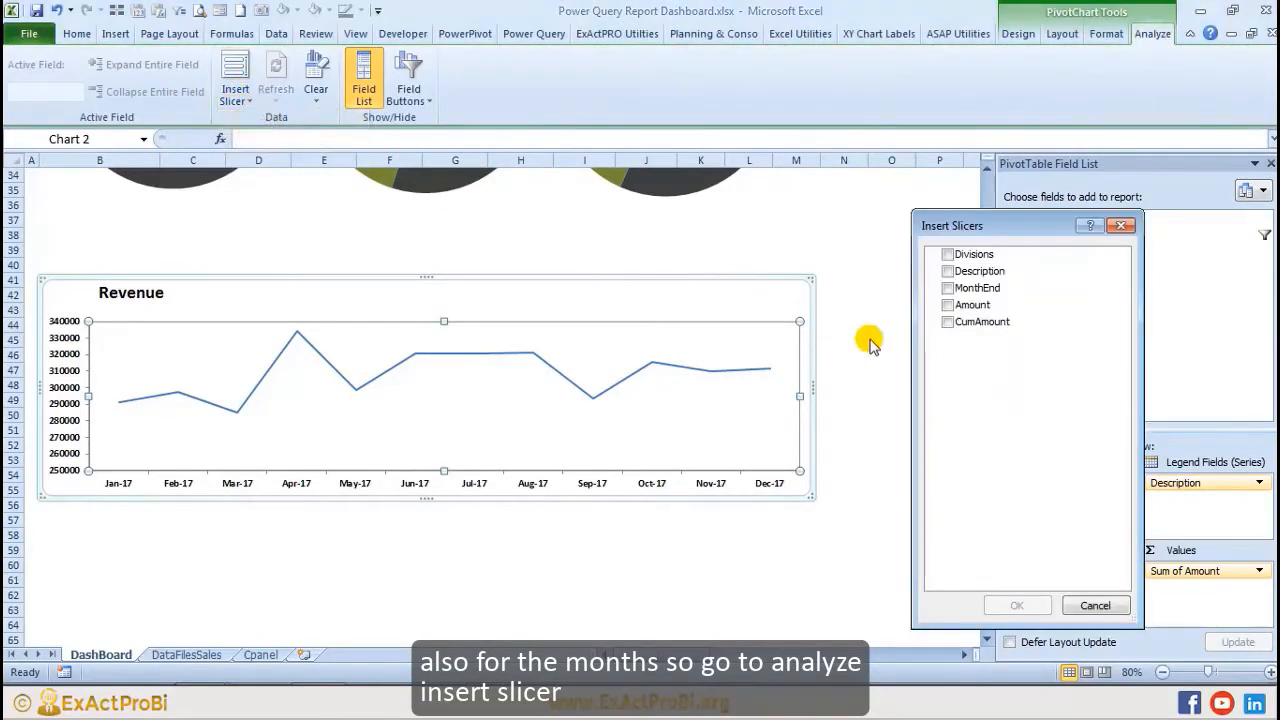
left_click(947, 288)
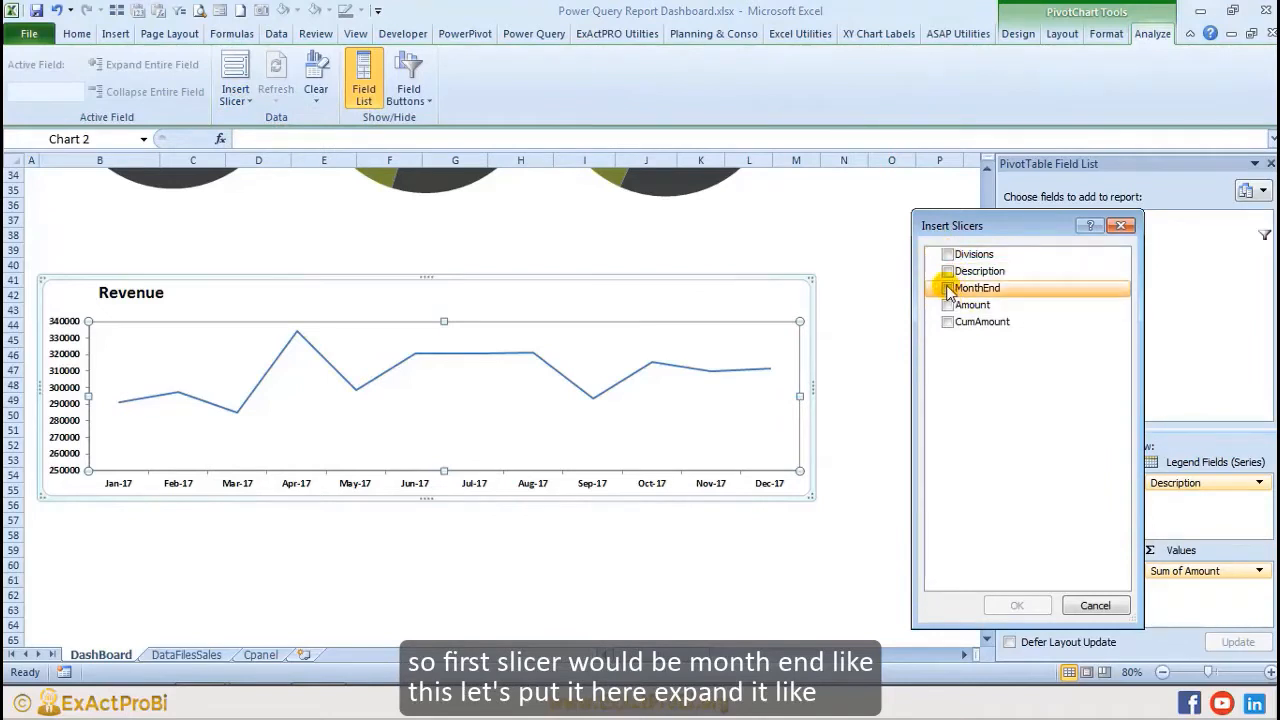
left_click(1012, 605)
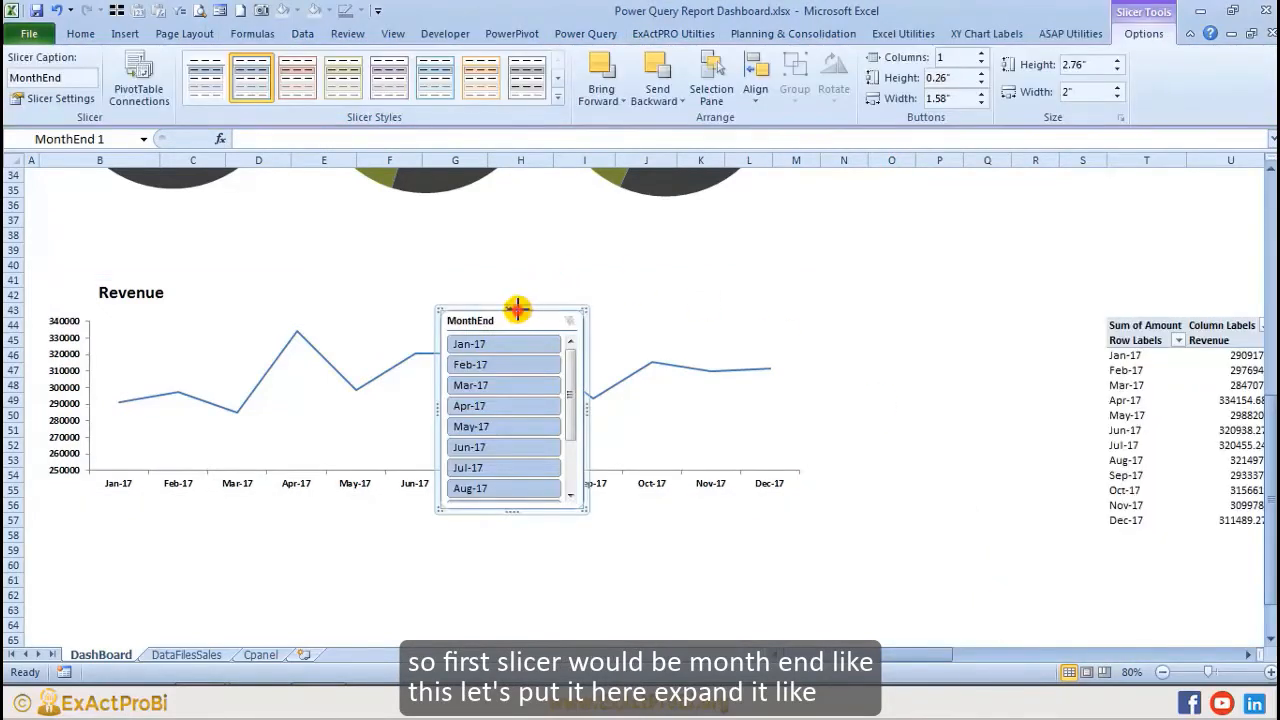
Step: Place the MonthEnd slicer beside the Revenue chart around columns N to P, sized 3.88" high and 1.08" wide so all twelve months fit
left_click_drag(517, 309, 797, 299)
left_click_drag(538, 300, 965, 280)
left_click_drag(940, 490, 942, 567)
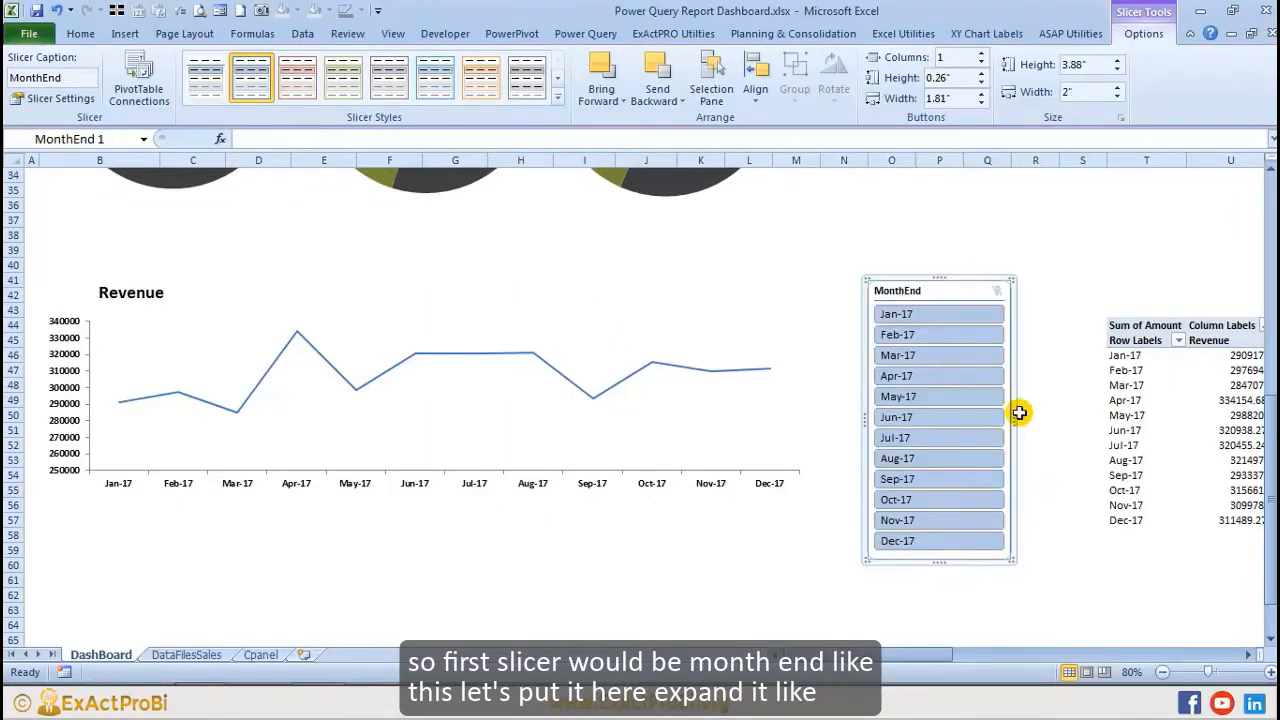
left_click_drag(1014, 417, 948, 418)
left_click_drag(917, 284, 914, 271)
Step: Apply the first slicer style, with bold item text, to the MonthEnd slicer
left_click(990, 342)
left_click(905, 263)
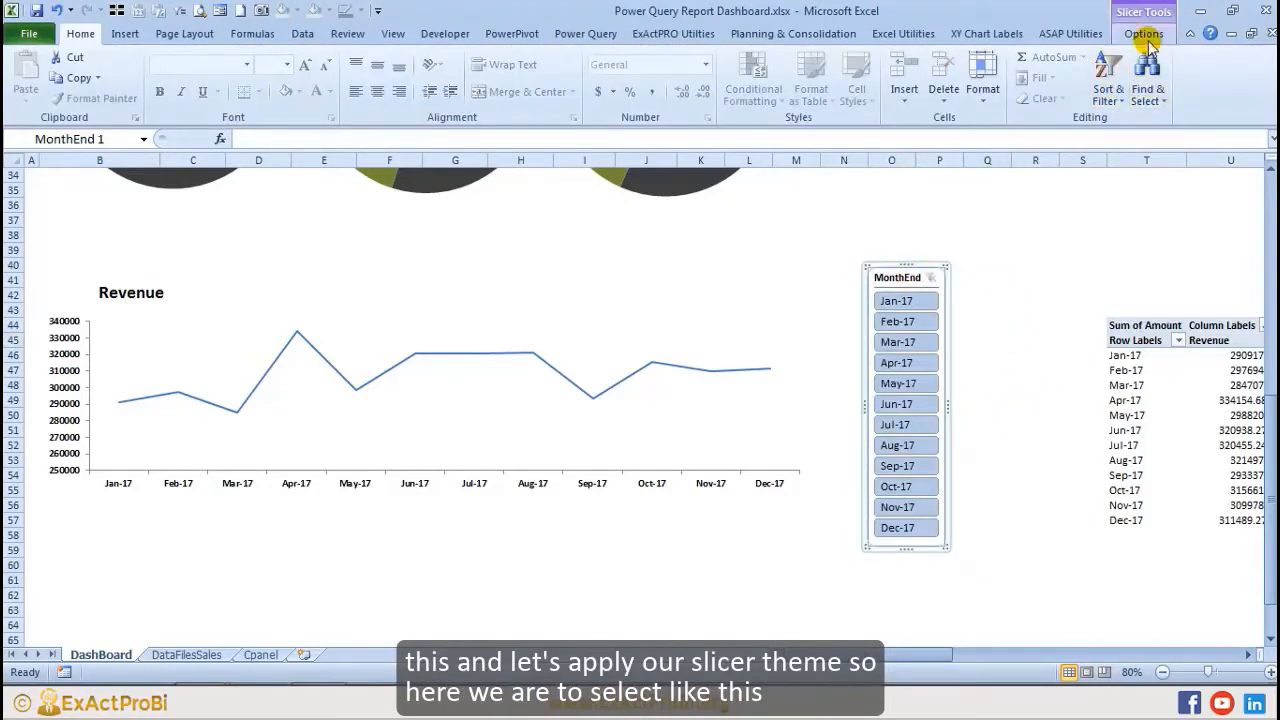
left_click(1143, 33)
left_click(1035, 370)
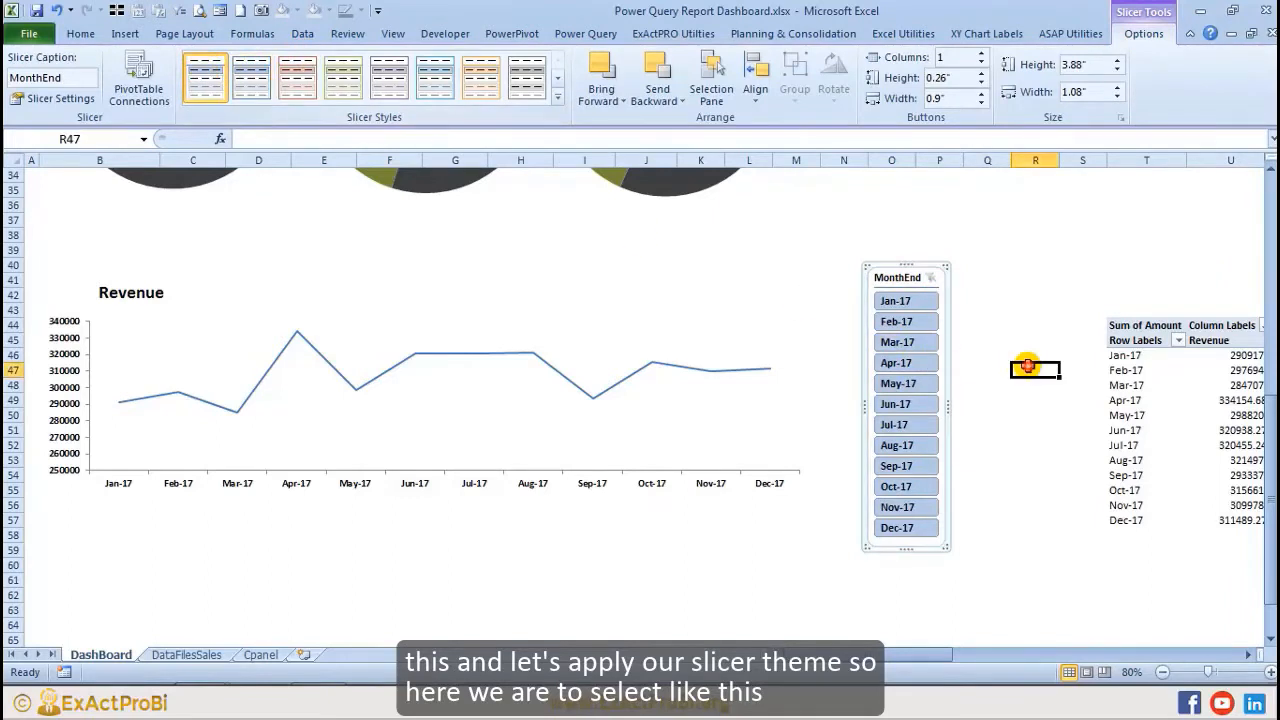
Step: Test the MonthEnd slicer on the Revenue chart with single months and with cumulative ranges such as Jan-17 to May-17 and Jan-17 to Jun-17
left_click(895, 301)
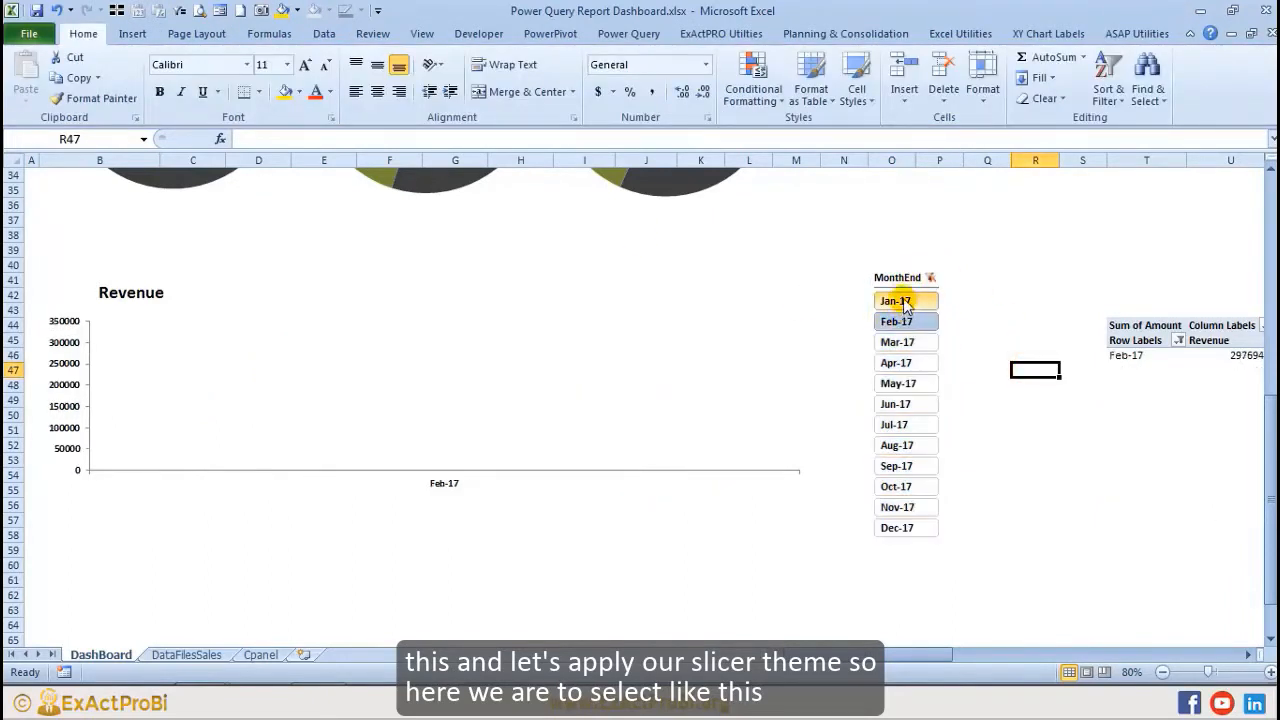
left_click_drag(900, 300, 909, 380)
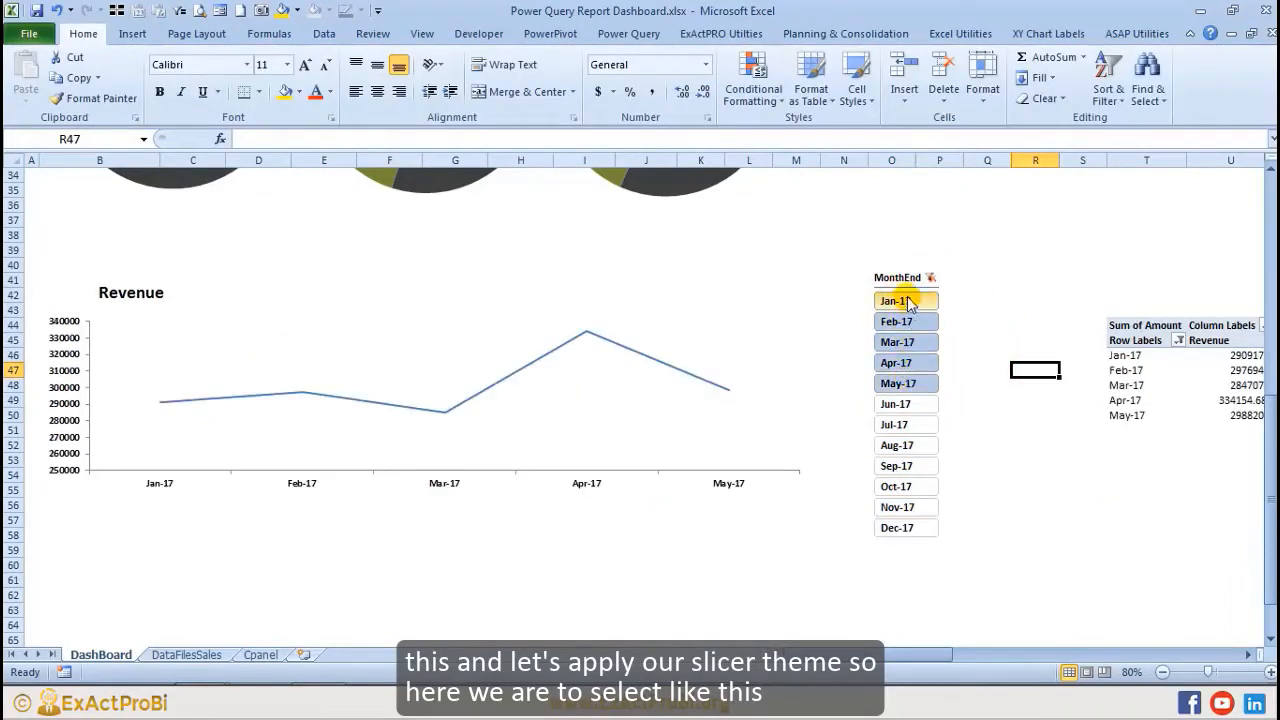
left_click_drag(906, 298, 907, 404)
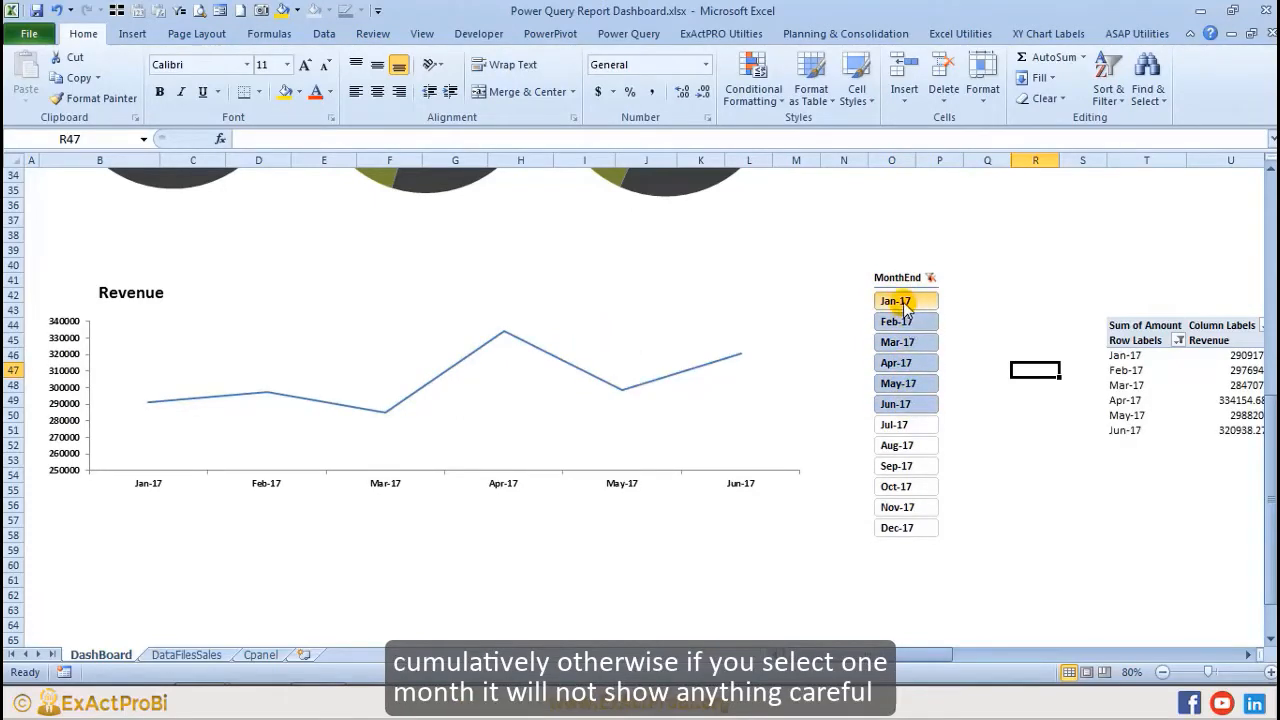
left_click_drag(905, 308, 906, 345)
left_click(898, 383)
left_click(896, 404)
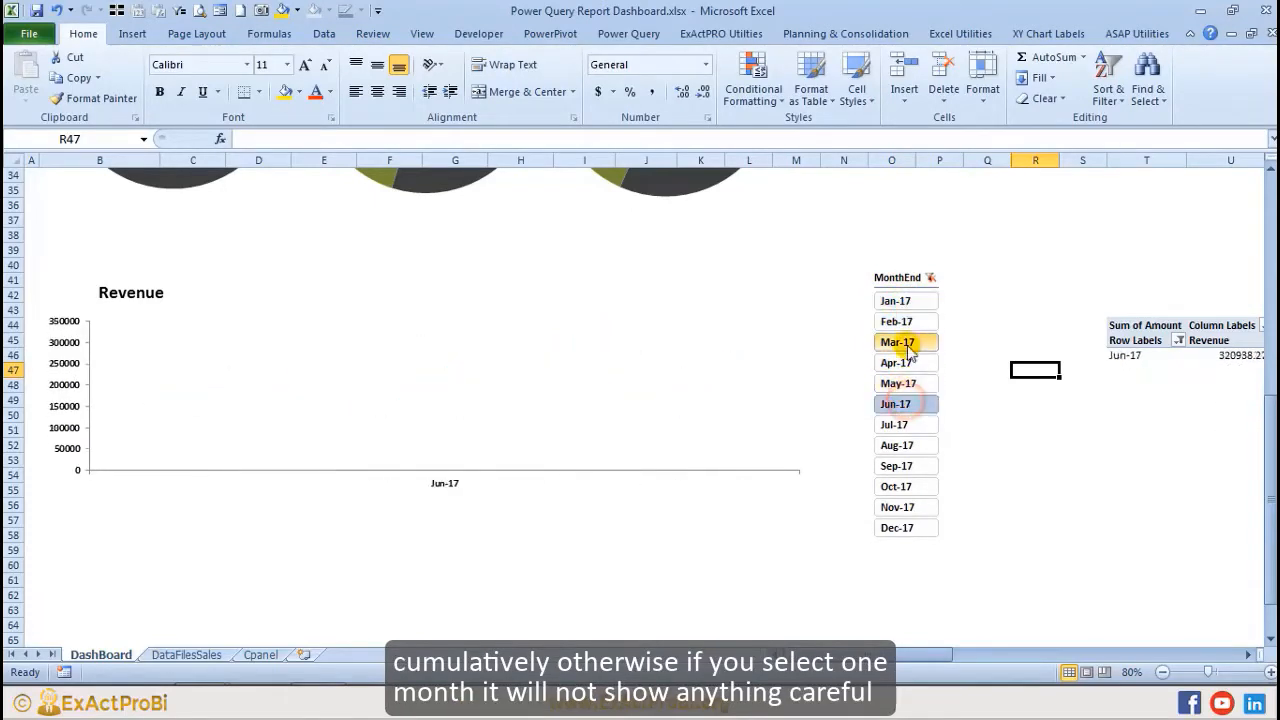
left_click_drag(903, 298, 903, 408)
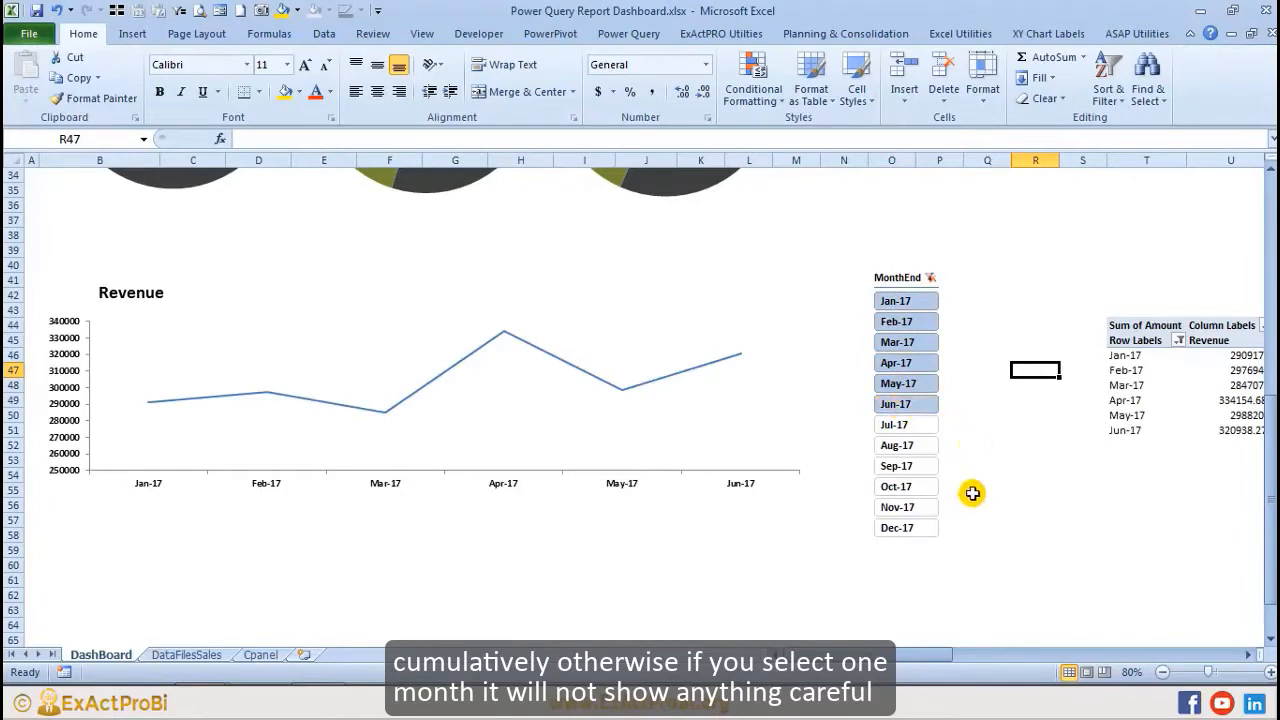
Step: Filter the Revenue chart by the month ranges Jul-17 to Dec-17, Jan-17 to Apr-17 and May-17 to Jul-17 in turn
left_click(1008, 507)
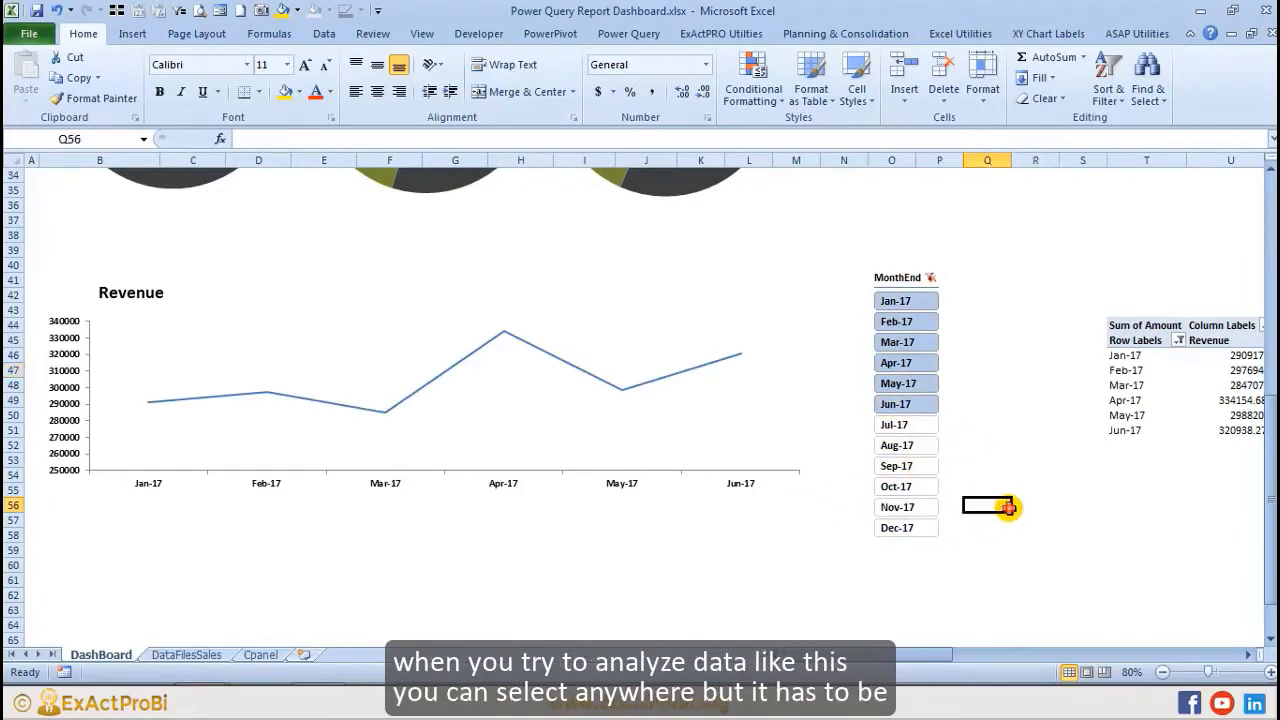
left_click_drag(896, 424, 895, 532)
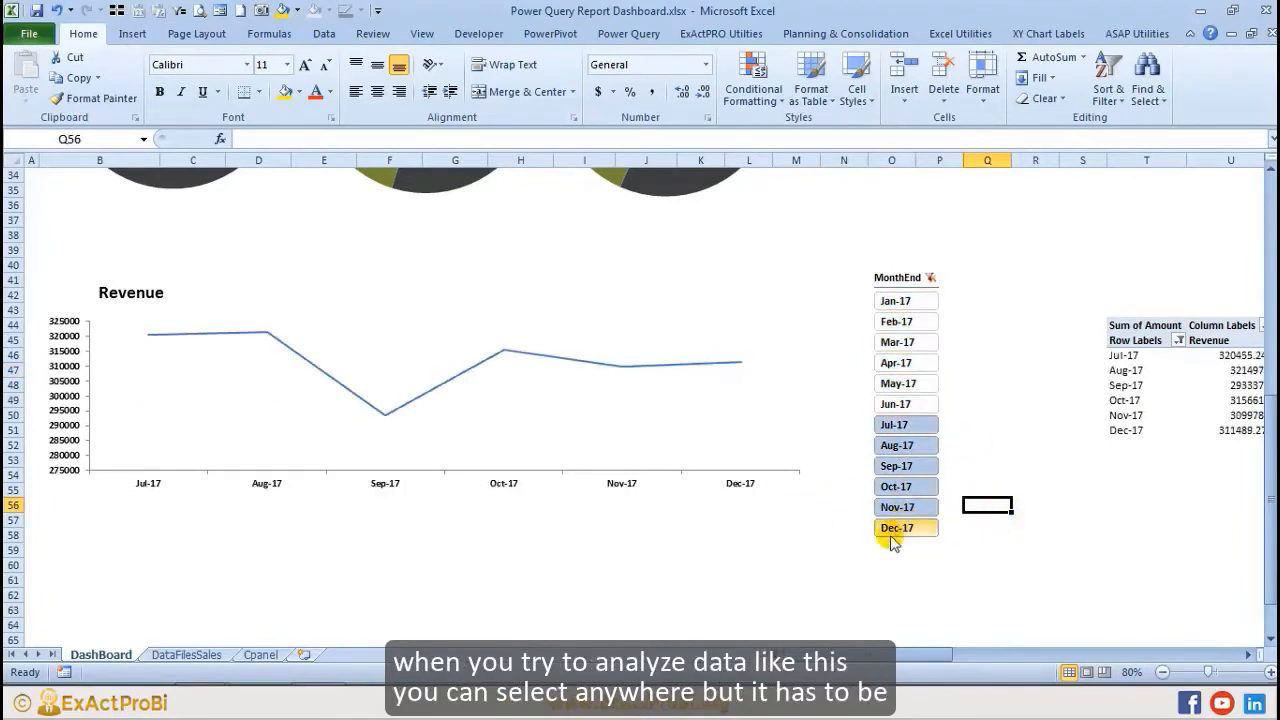
left_click_drag(900, 299, 924, 367)
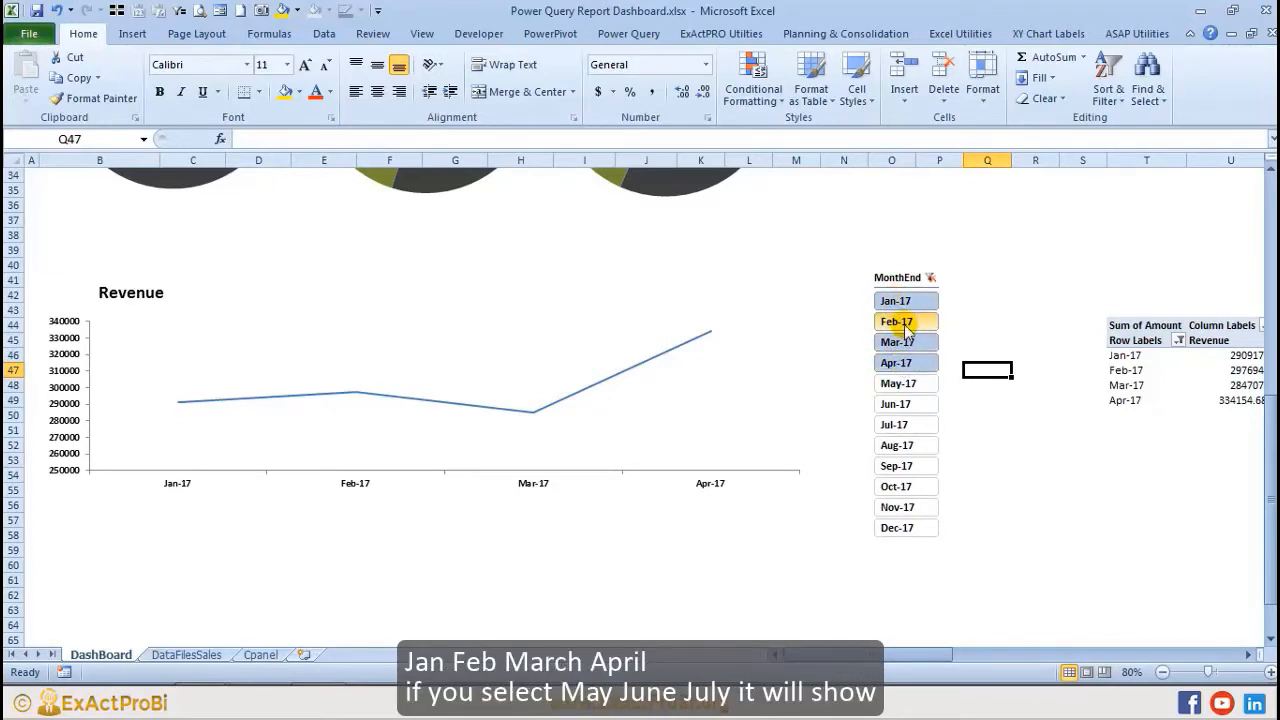
left_click_drag(903, 384, 903, 425)
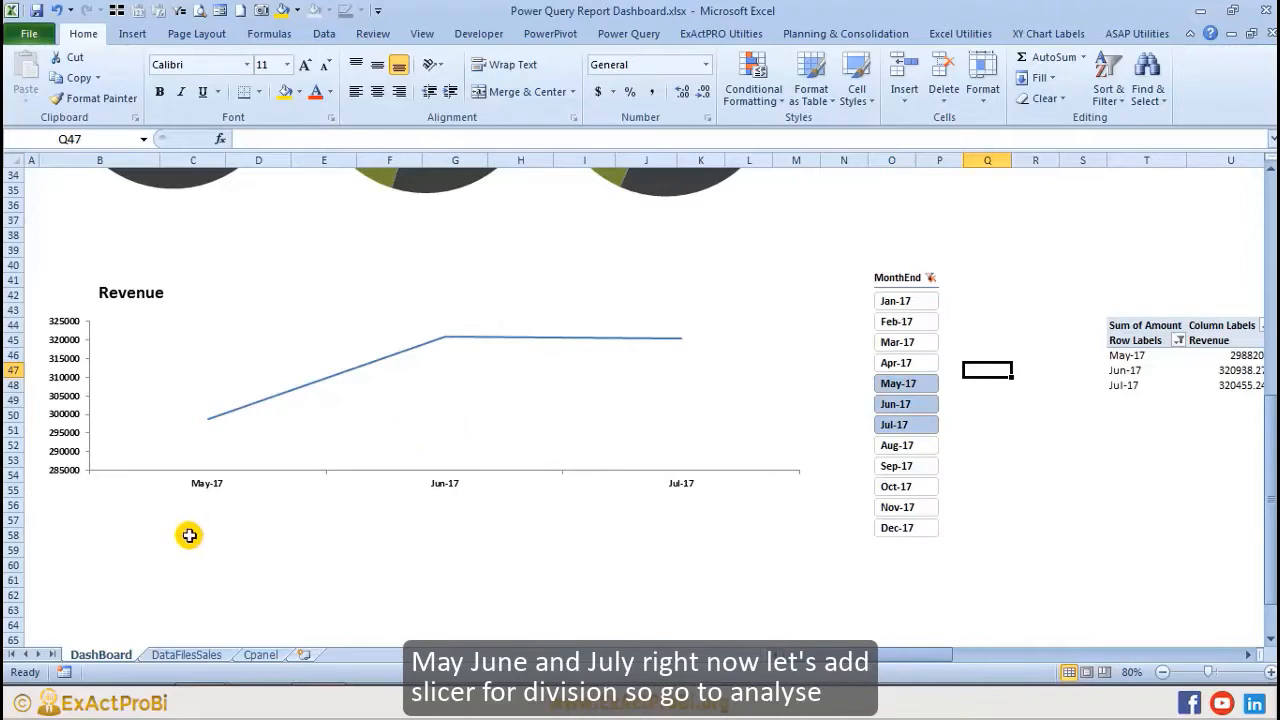
Step: Insert a slicer for the Divisions field on the Revenue pivot chart
left_click(672, 416)
scroll(862, 408, "up", 1)
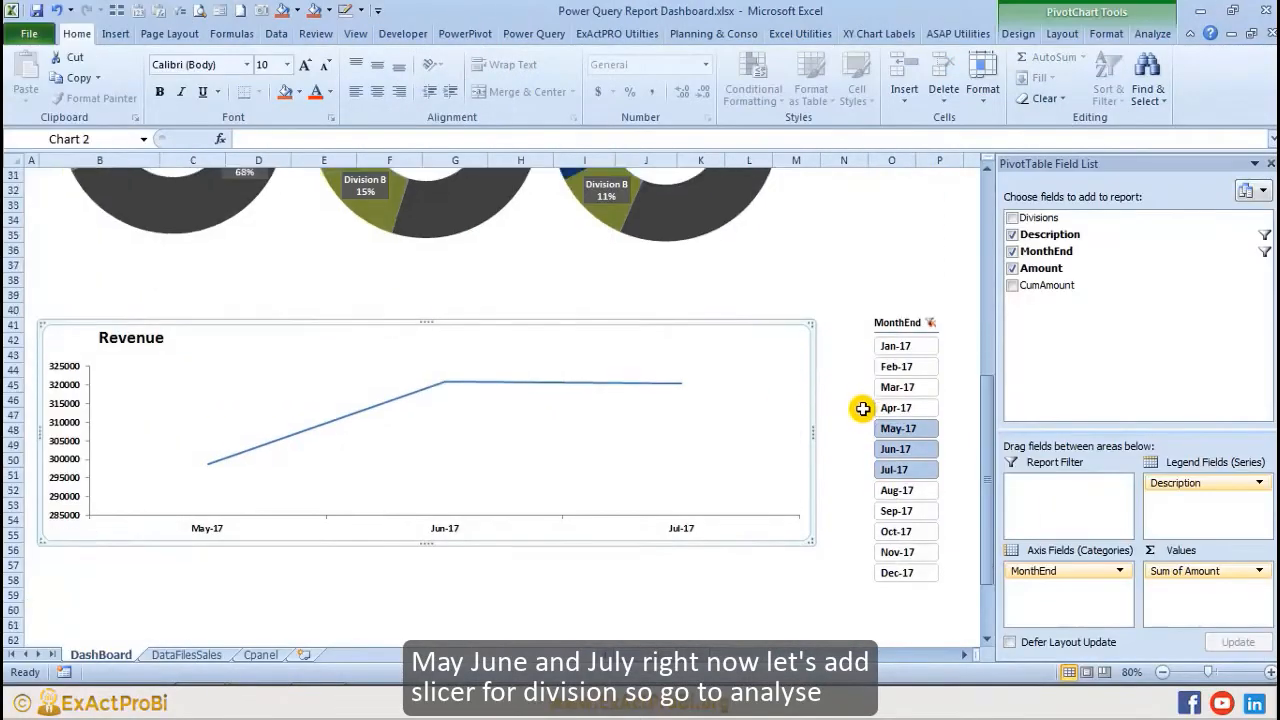
left_click(604, 578)
left_click(634, 451)
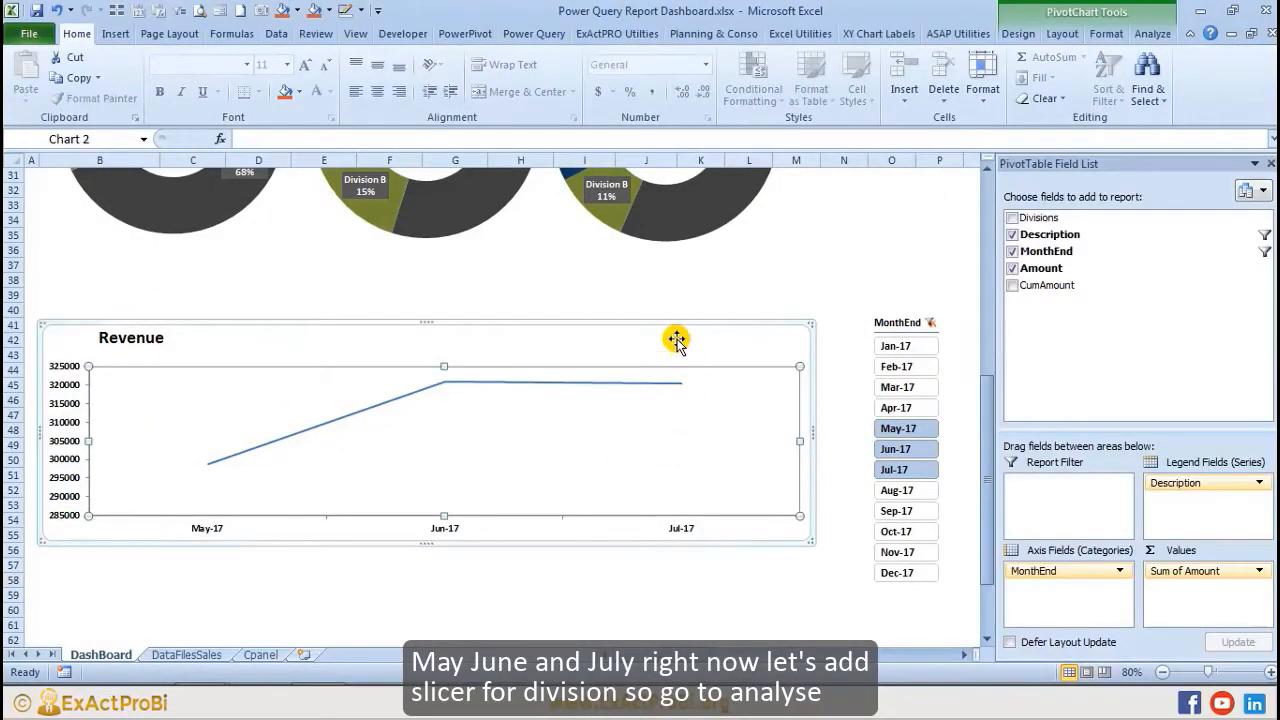
left_click(1148, 18)
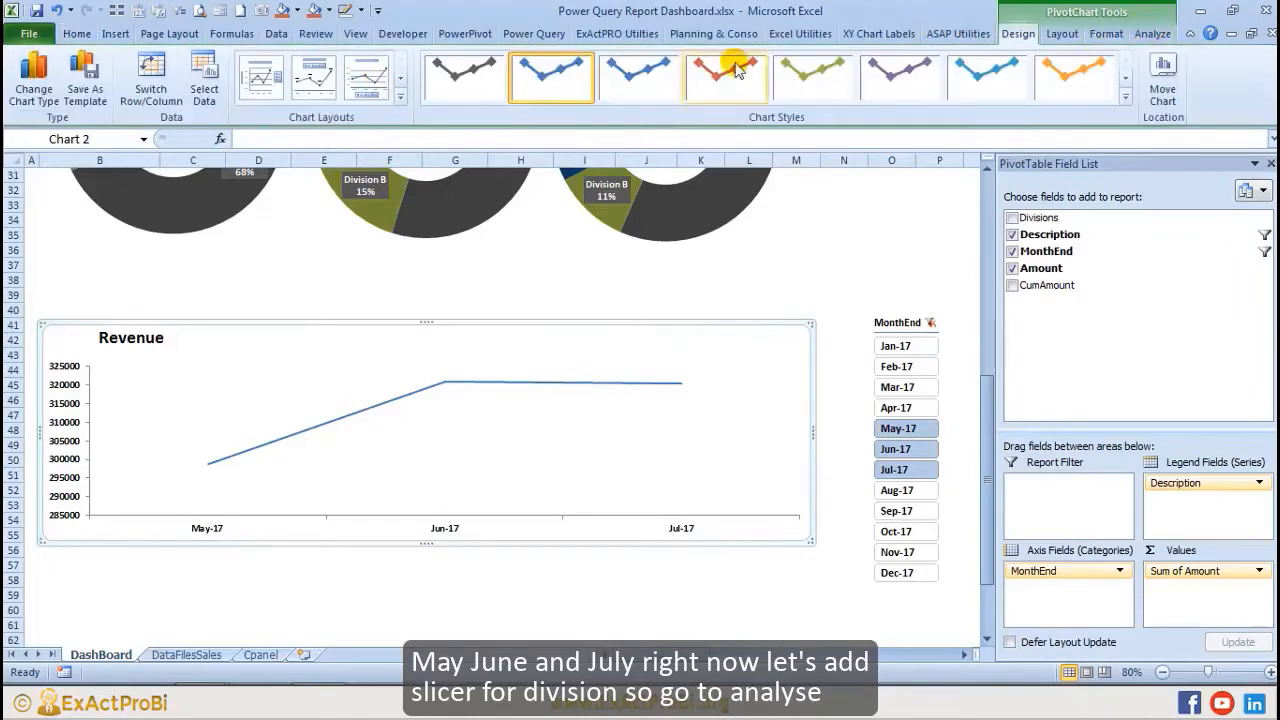
left_click(1110, 38)
left_click(571, 457)
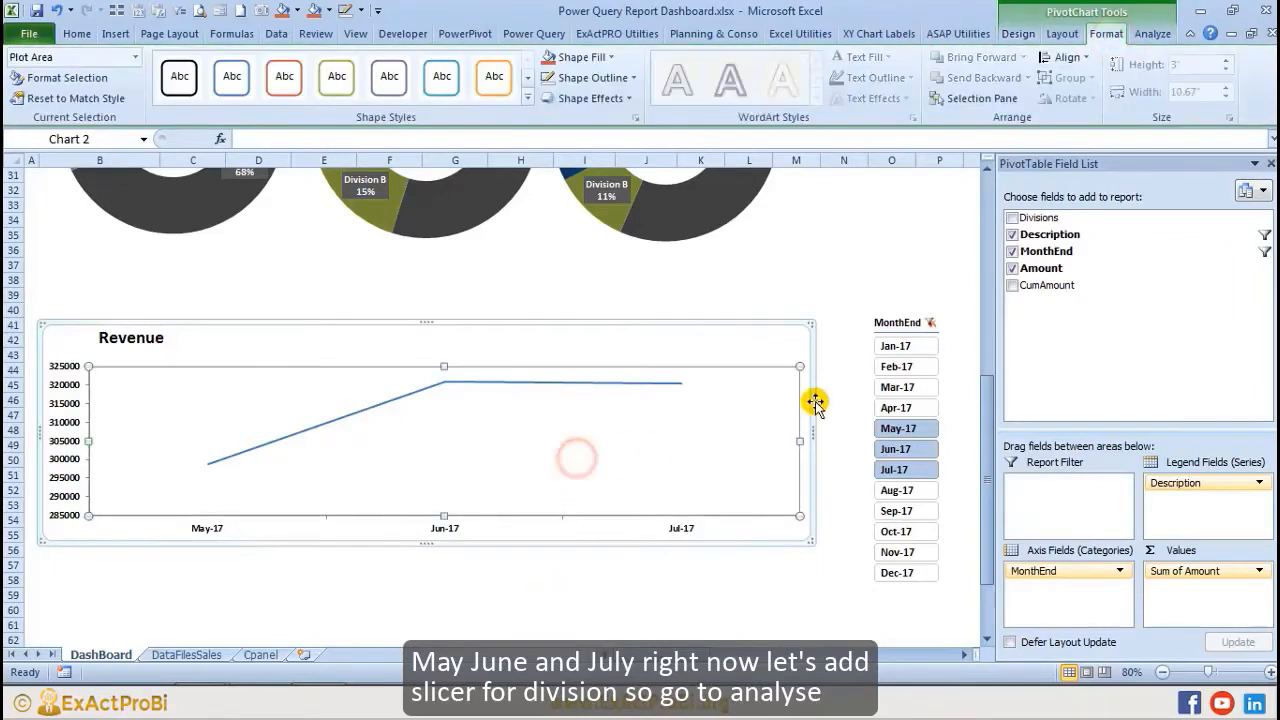
left_click(1152, 34)
left_click(237, 72)
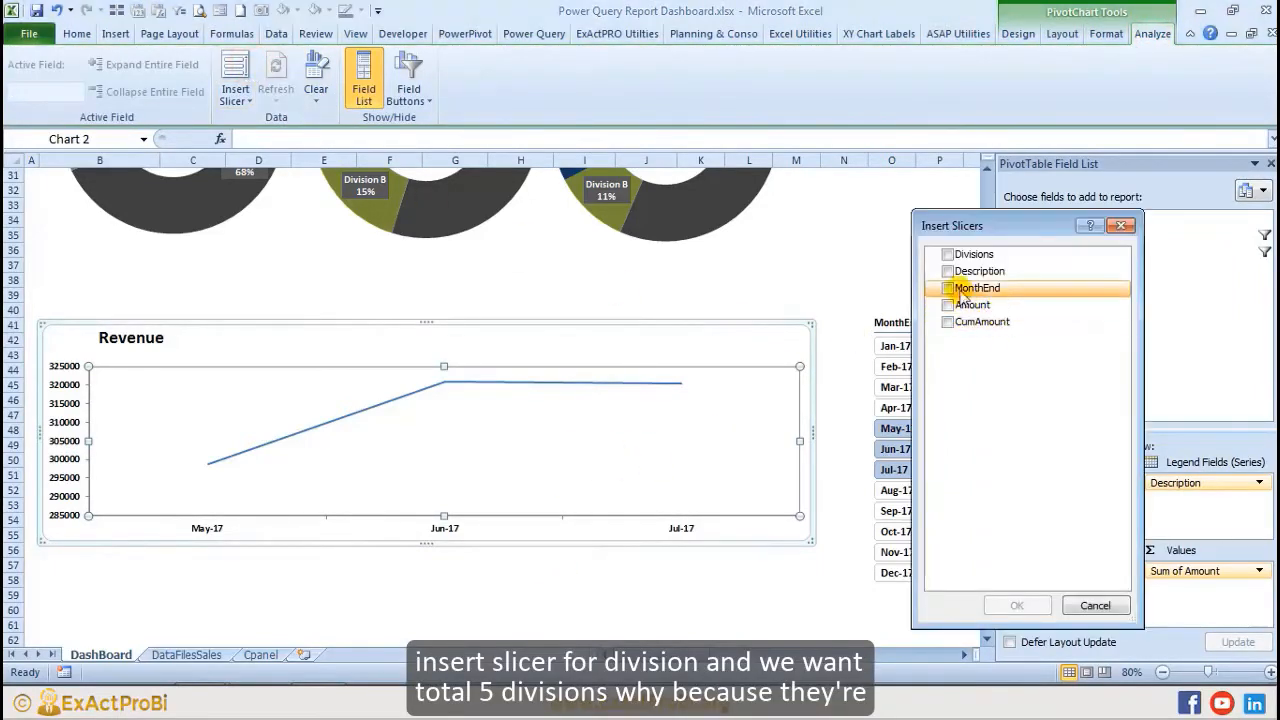
left_click(947, 254)
left_click(1016, 605)
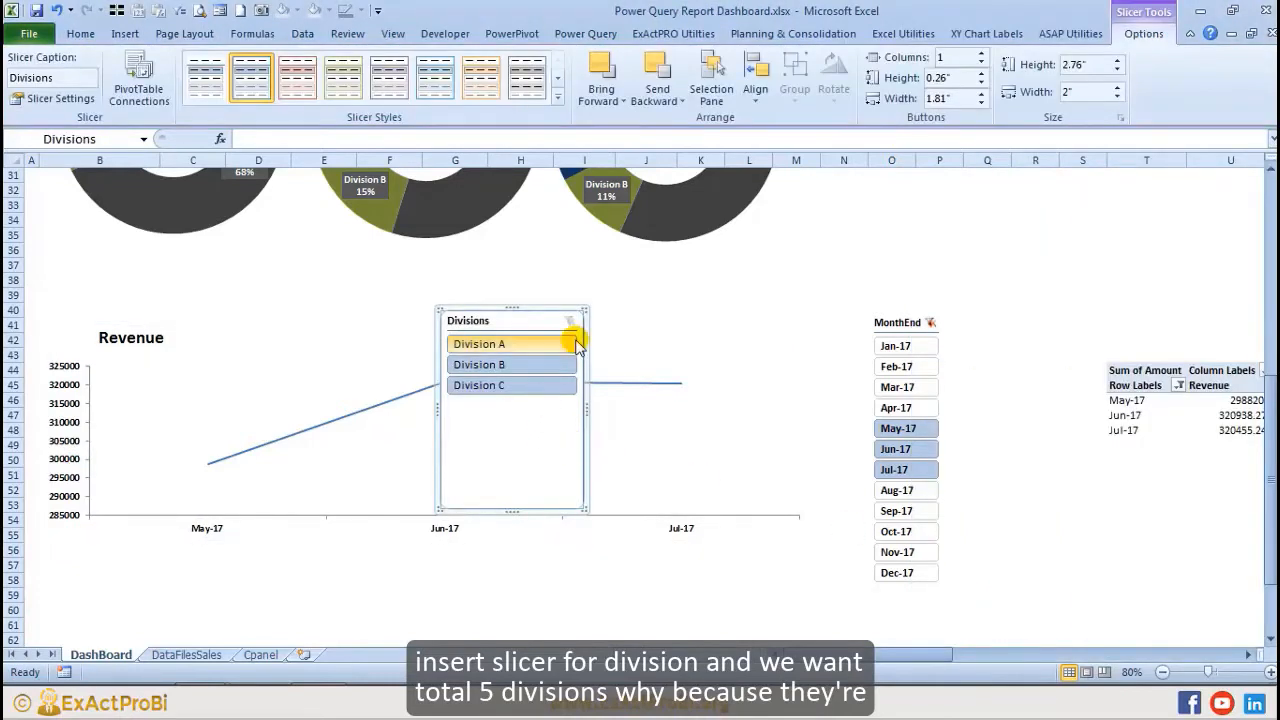
Step: Lay out the Divisions slicer in 5 columns, about 4.69" wide and 0.84" high, and move it above the Revenue chart's title
left_click(981, 56)
left_click(981, 55)
left_click(981, 55)
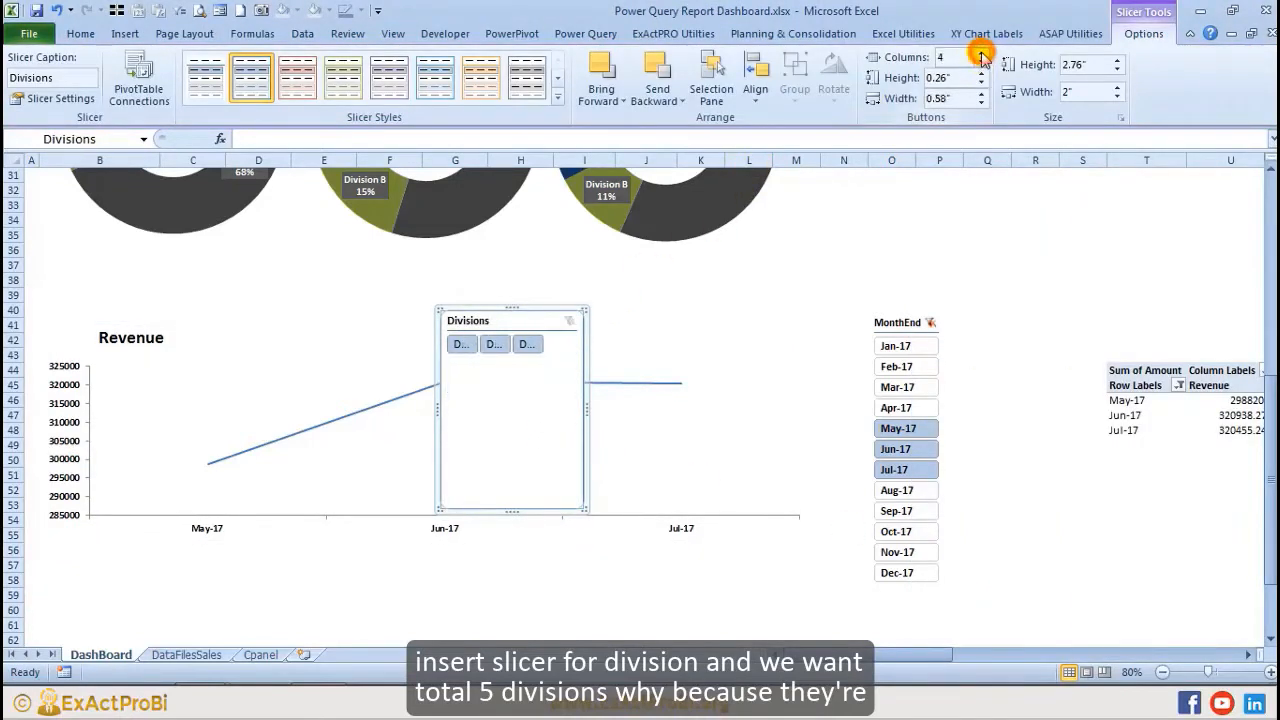
left_click_drag(517, 514, 781, 340)
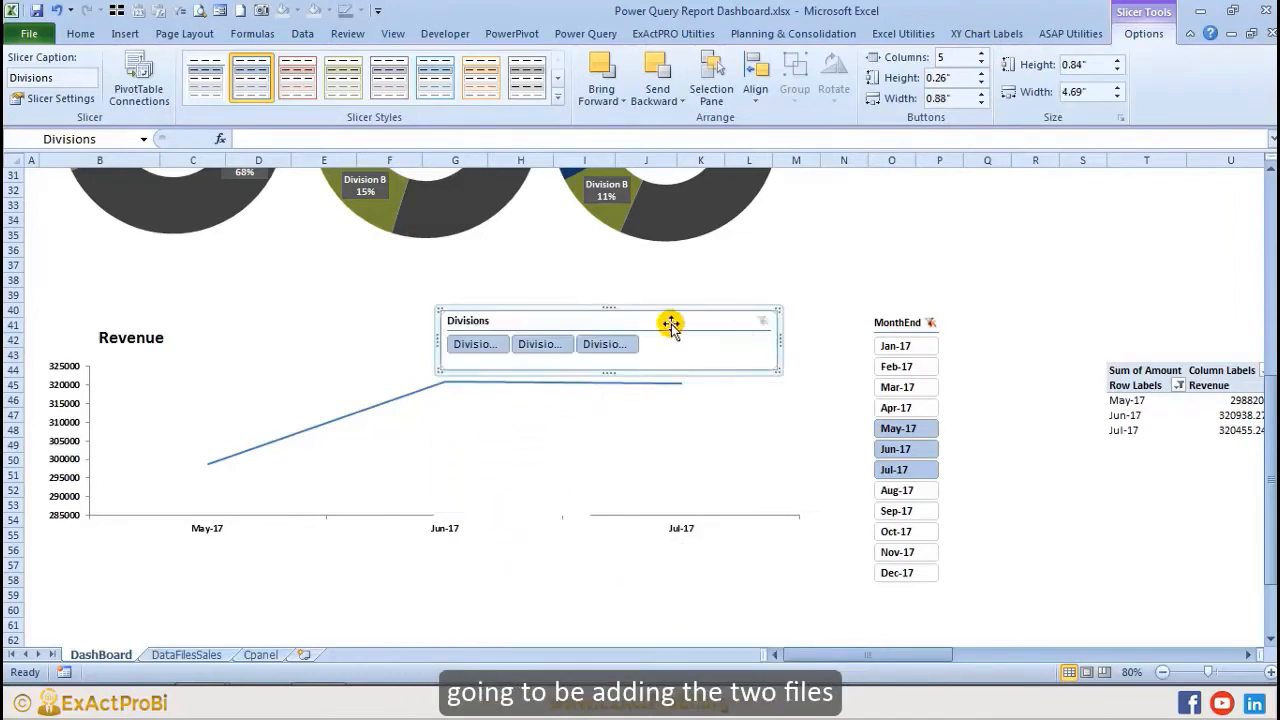
left_click_drag(660, 311, 288, 261)
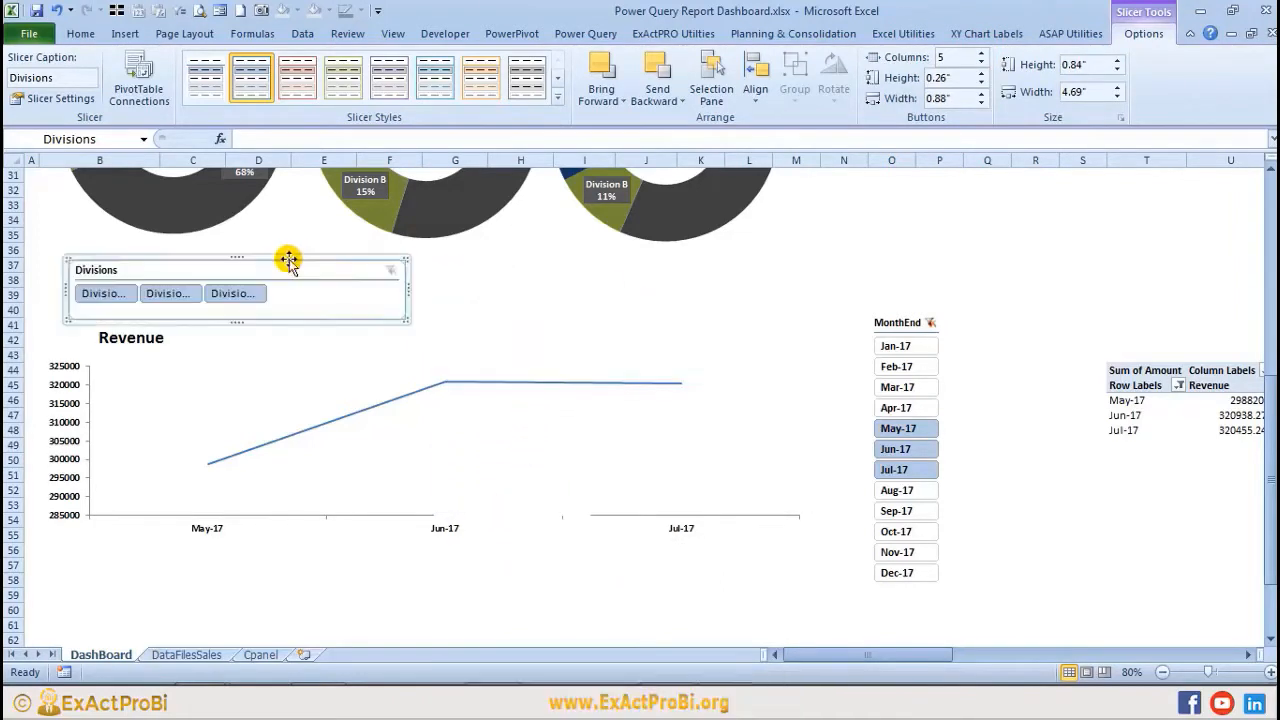
Step: Apply the first slicer style, with bold item text, to the Divisions slicer and hide its header
left_click(208, 85)
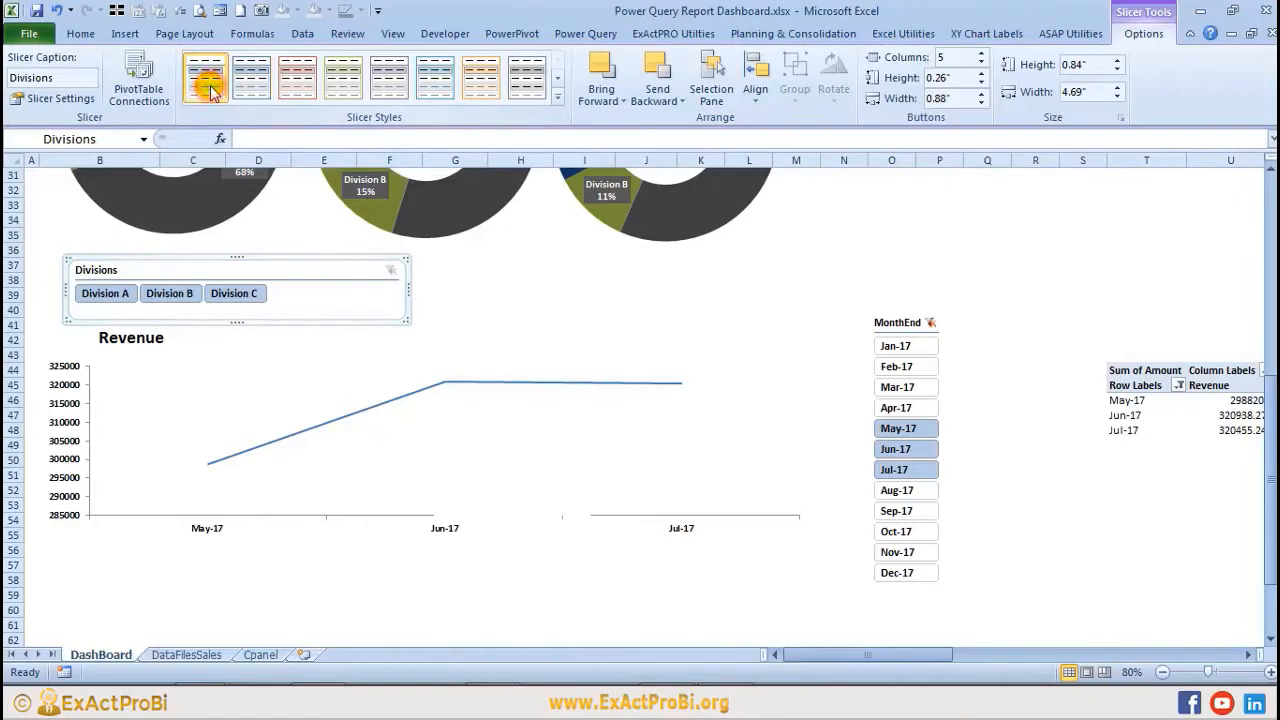
right_click(301, 305)
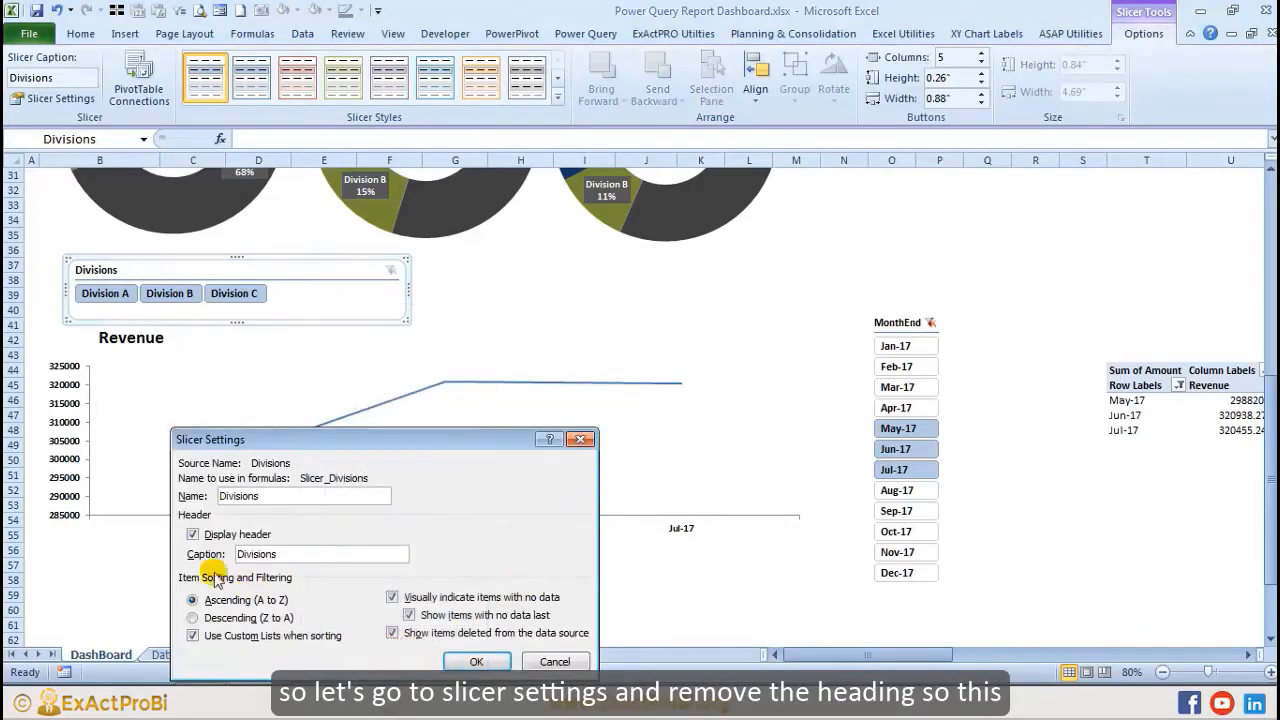
left_click(445, 661)
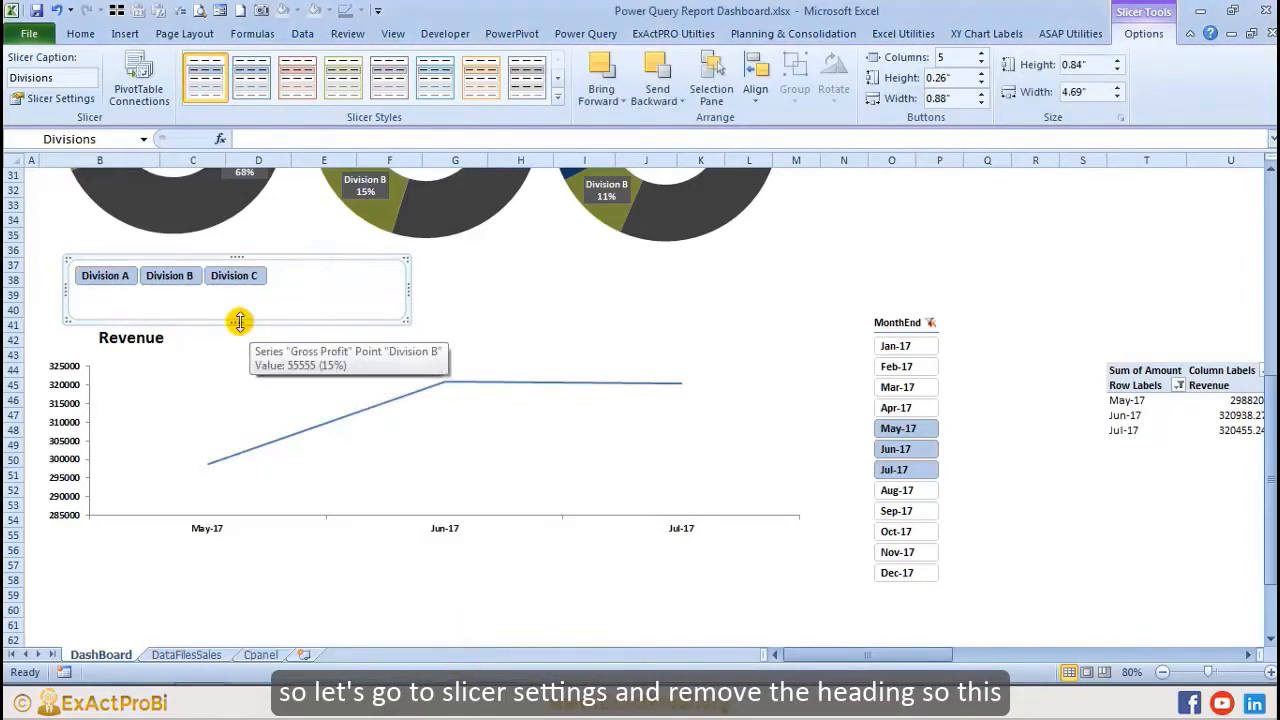
Step: Resize the Divisions slicer to 0.45" high and 4.78" wide and align it with the Revenue chart's left edge at rows 38 to 40
left_click_drag(240, 323, 249, 271)
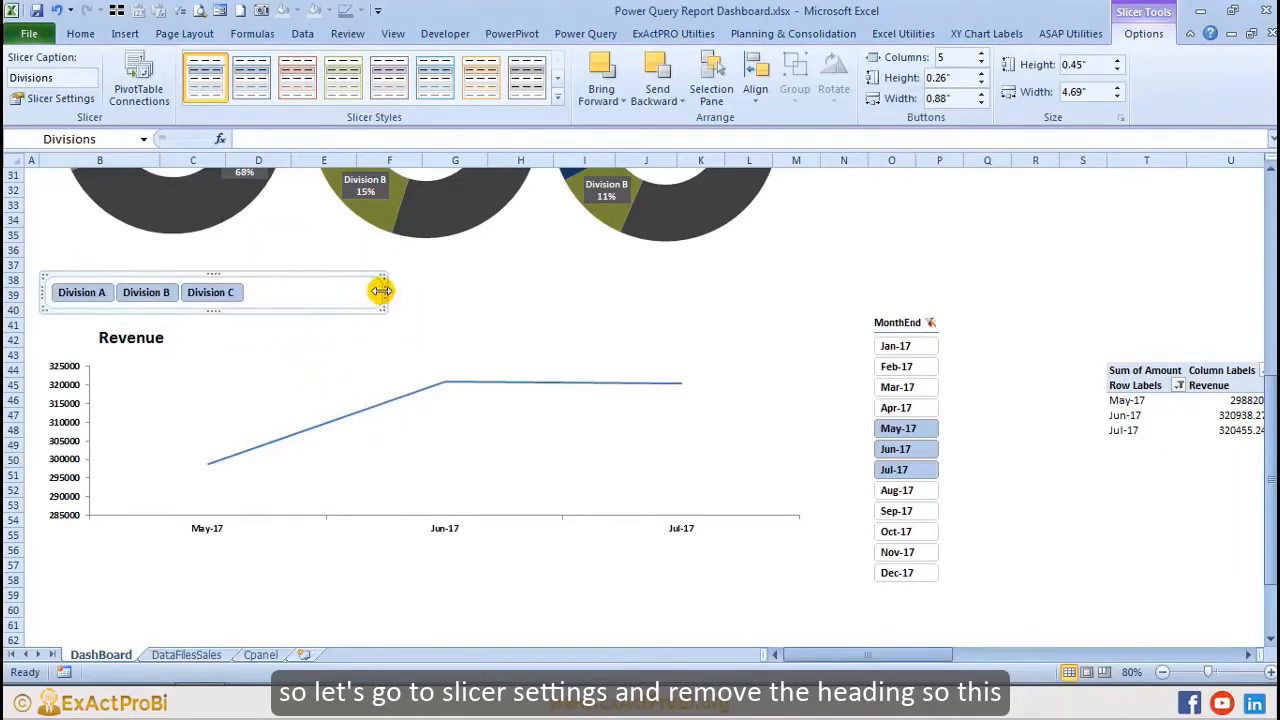
left_click_drag(380, 291, 391, 291)
Step: Switch the Revenue chart between Division A, Division B and Division C to compare their performance for the selected months
left_click(80, 292)
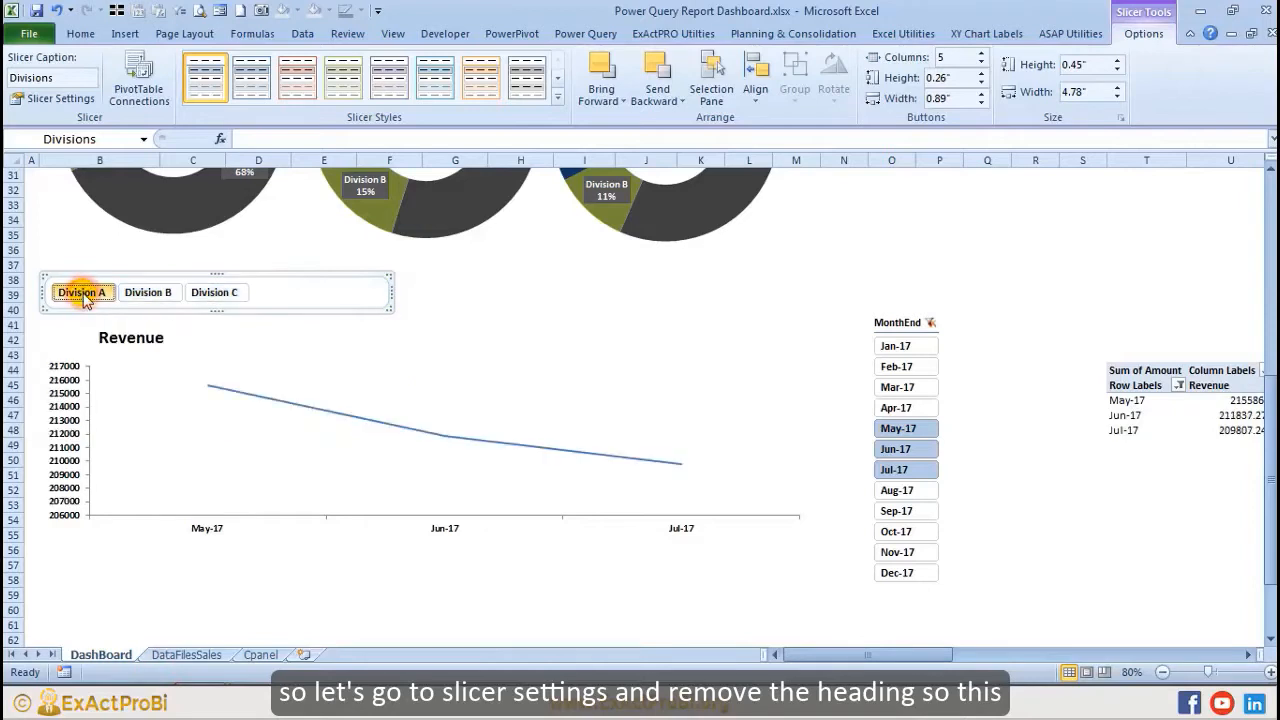
left_click(147, 292)
left_click(214, 292)
left_click(80, 292)
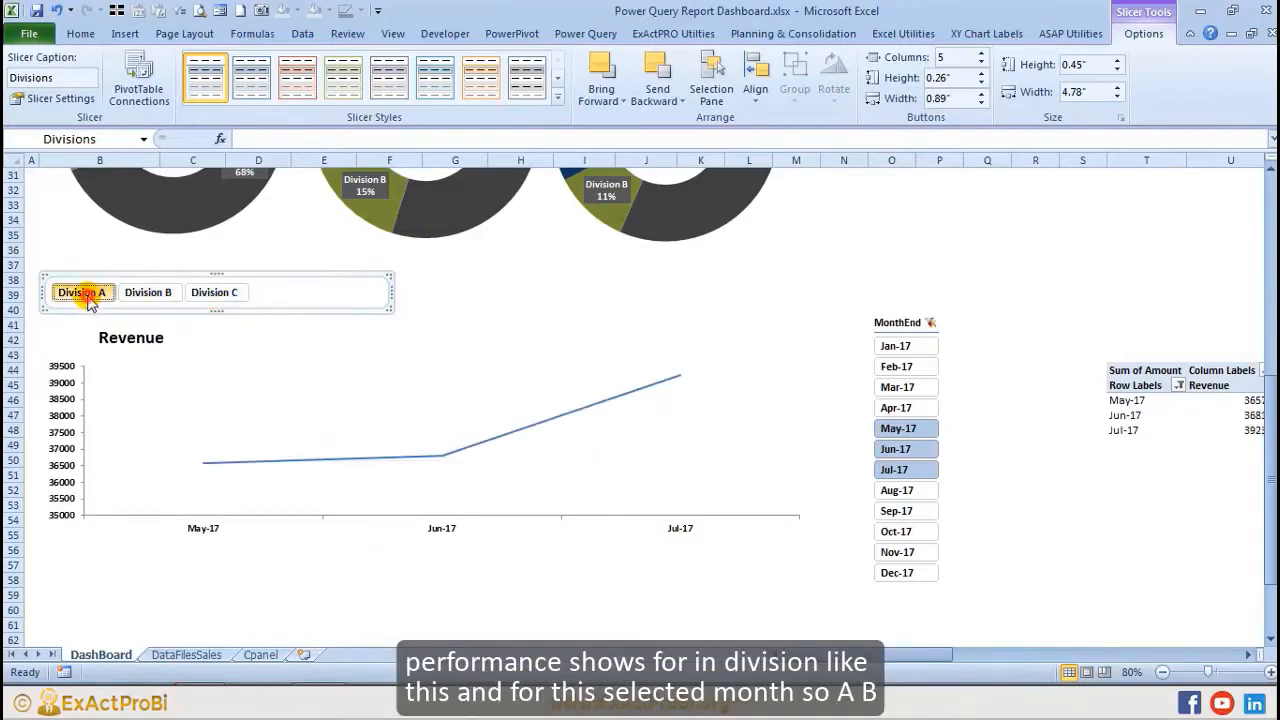
left_click(147, 292)
left_click(80, 292)
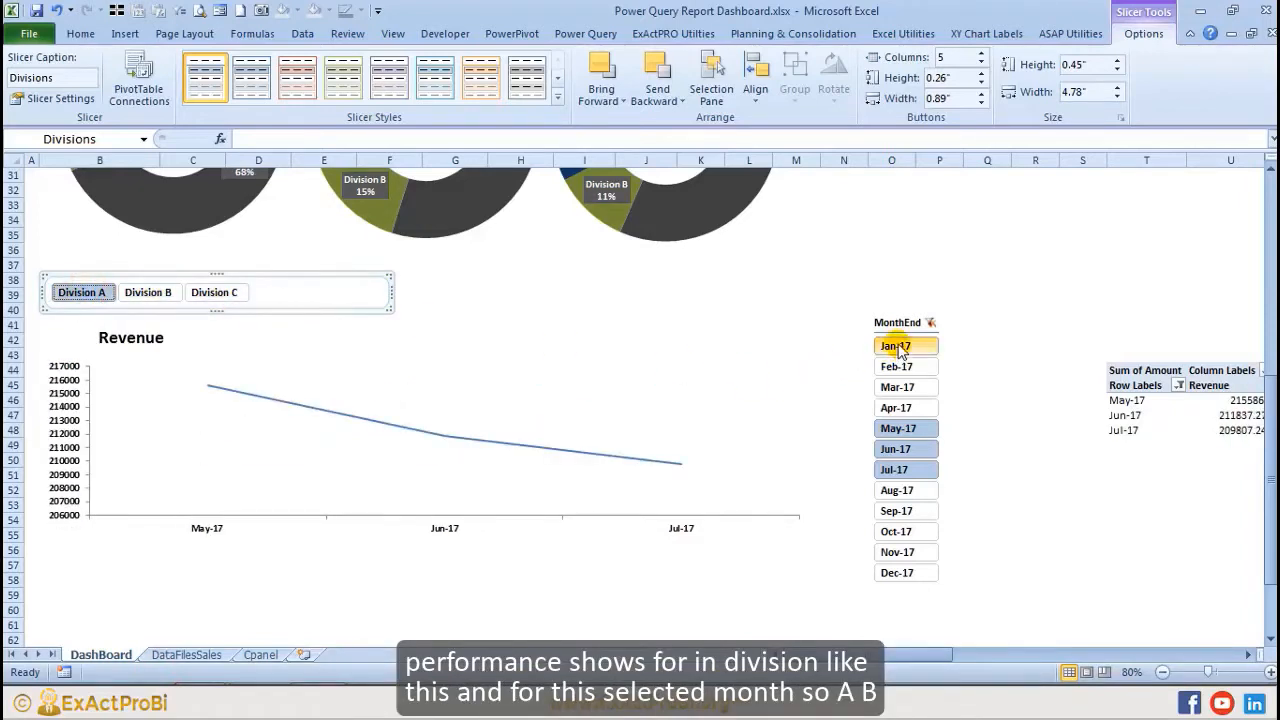
Step: Filter the Revenue chart to Jan-17 through Jun-17 and compare Divisions A, B and C over that period
left_click_drag(897, 350, 896, 449)
left_click(212, 293)
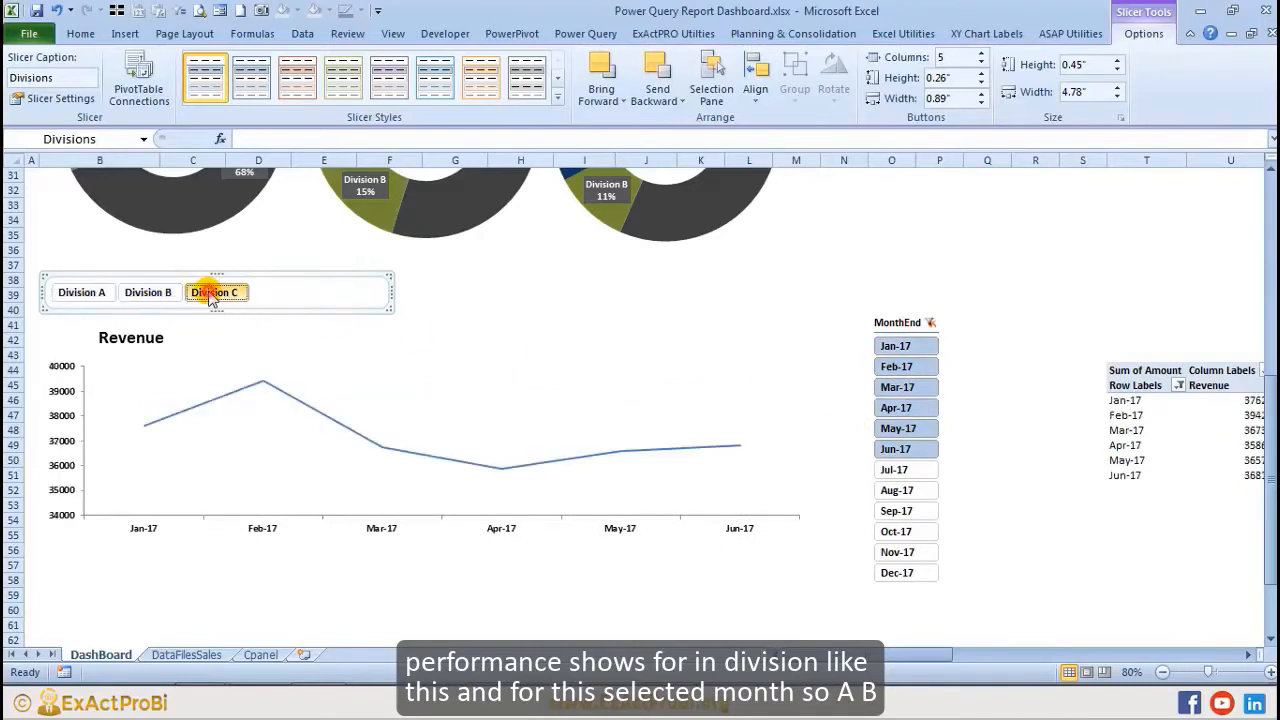
left_click(80, 292)
left_click(147, 292)
left_click(214, 292)
left_click(150, 294)
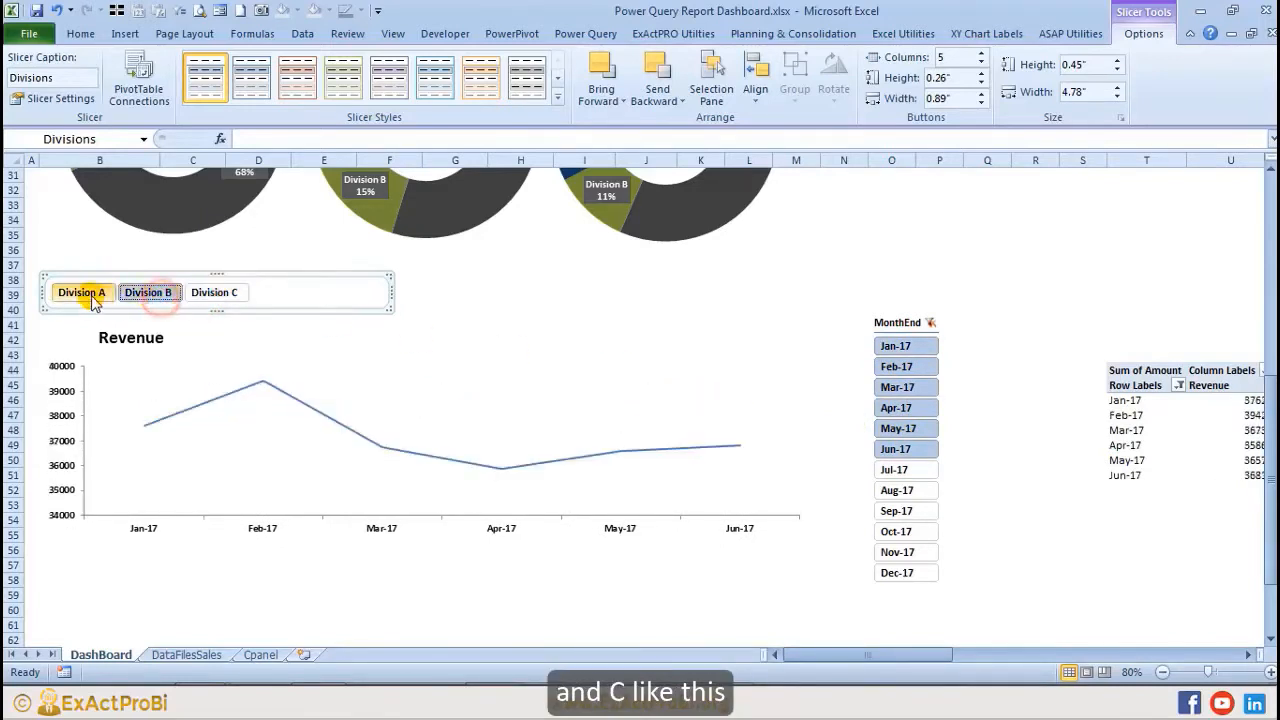
Step: Filter the Revenue chart to Division A and deselect the Divisions slicer
left_click(91, 297)
left_click(209, 540)
left_click(323, 266)
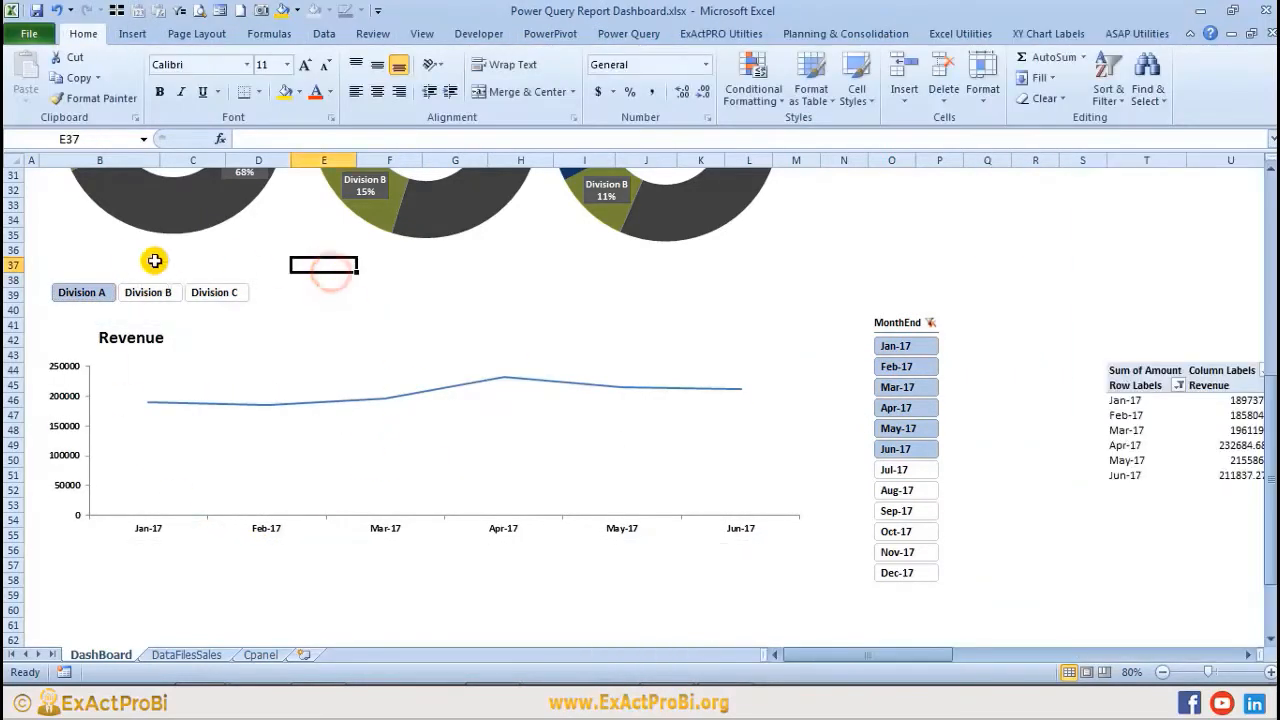
Step: Insert three blank rows at row 37, between the doughnut charts and the Divisions slicer
left_click(130, 261)
key("alt+i")
key("r")
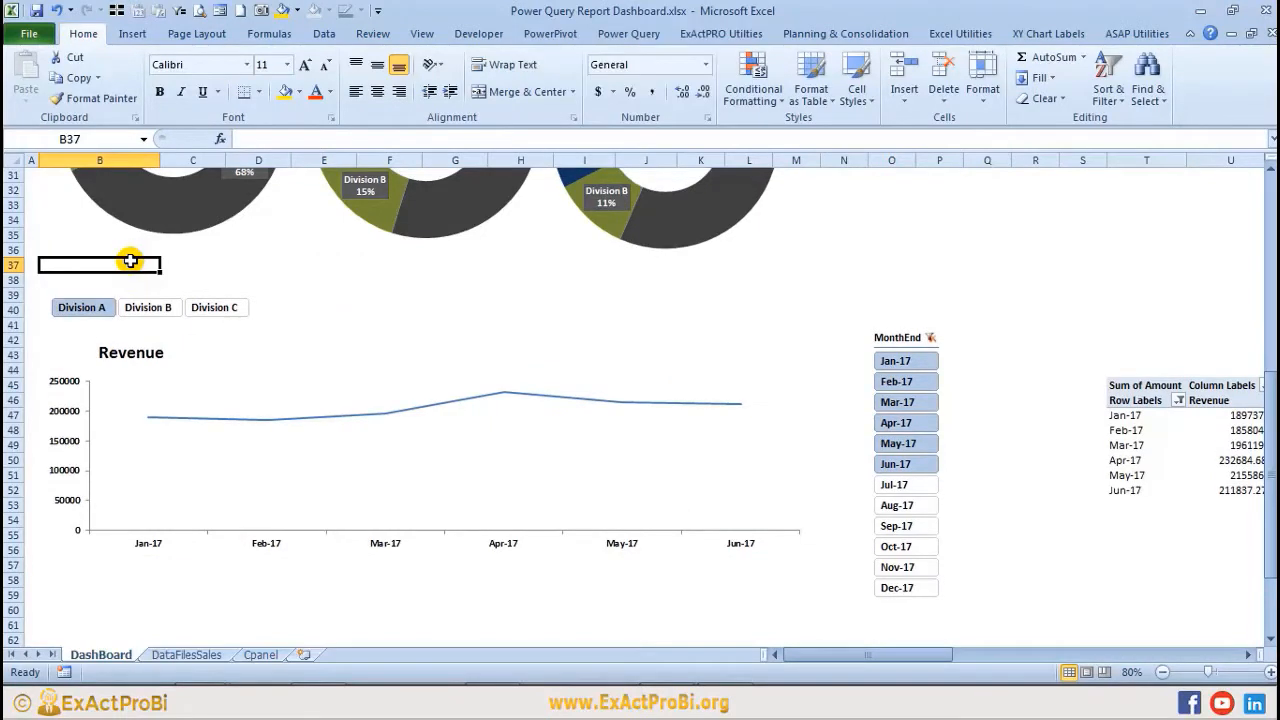
key("F4")
key("F4")
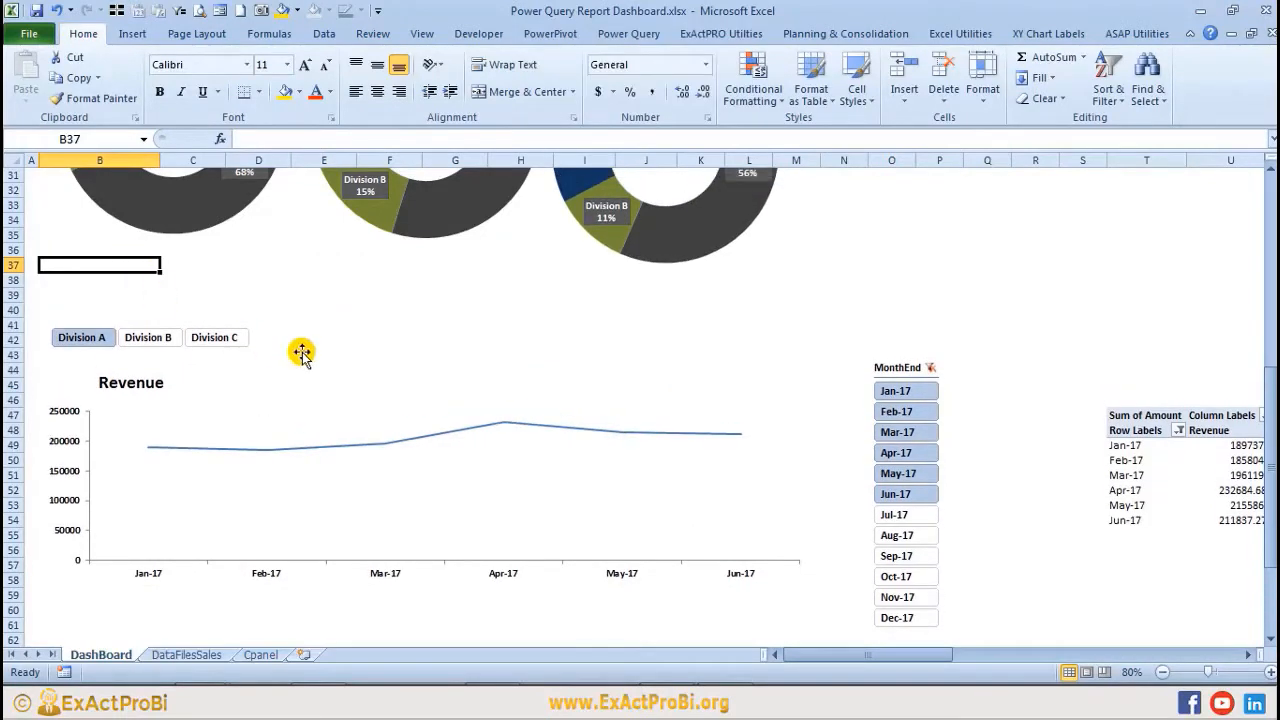
Step: Switch the Revenue chart to Division B and on to Division C
scroll(302, 352, "down", 1)
left_click(278, 553)
left_click(148, 292)
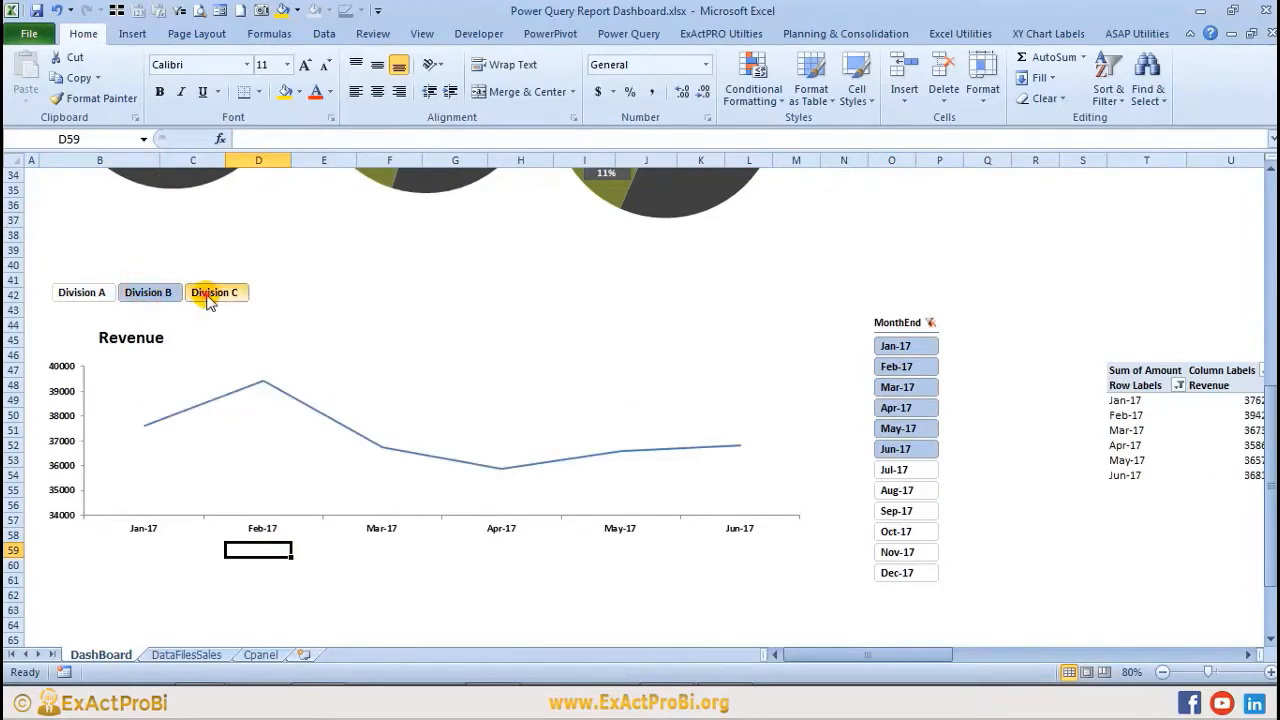
left_click(214, 292)
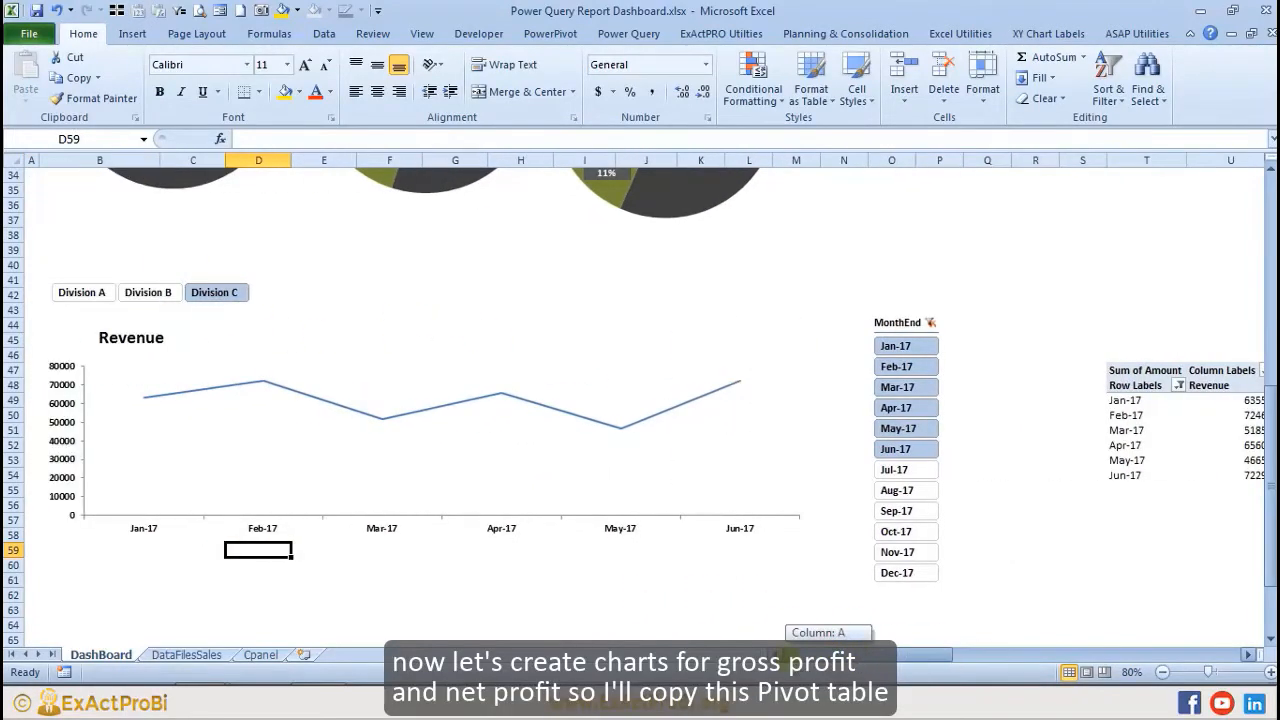
Step: Copy the Revenue pivot table and paste duplicates of it at cells W47 and Z47
left_click_drag(840, 654, 875, 654)
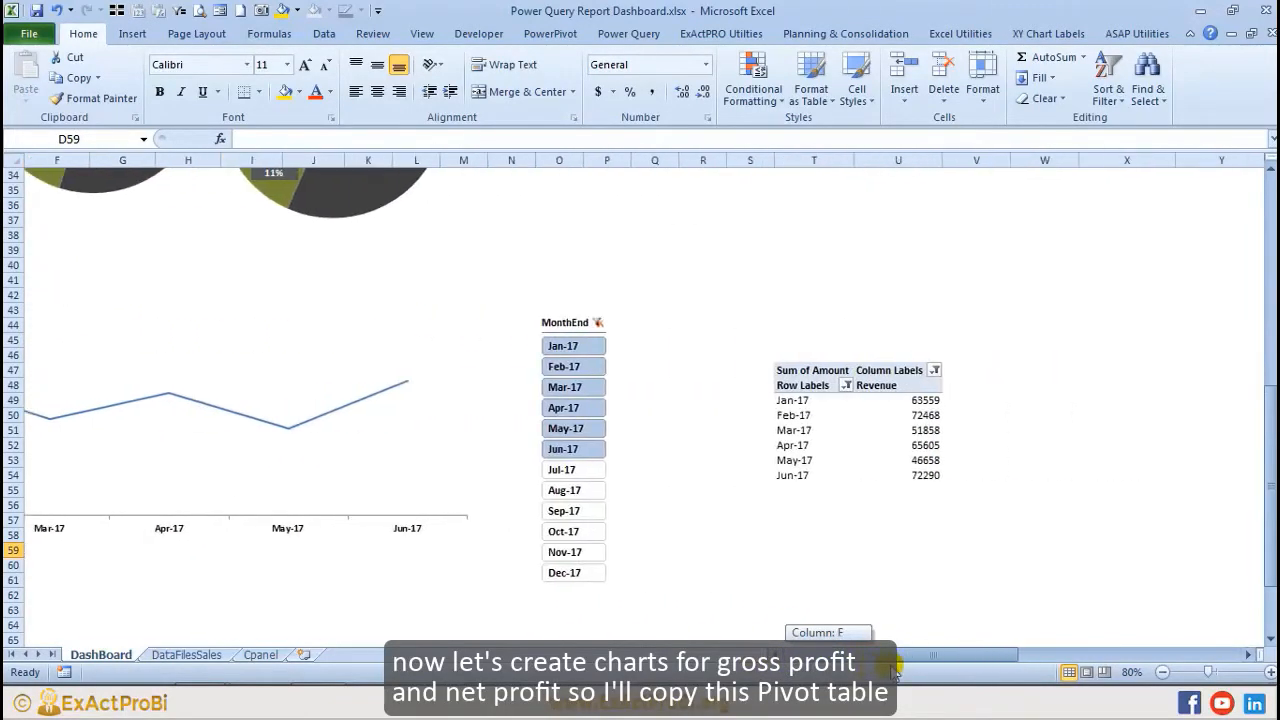
left_click_drag(777, 377, 877, 472)
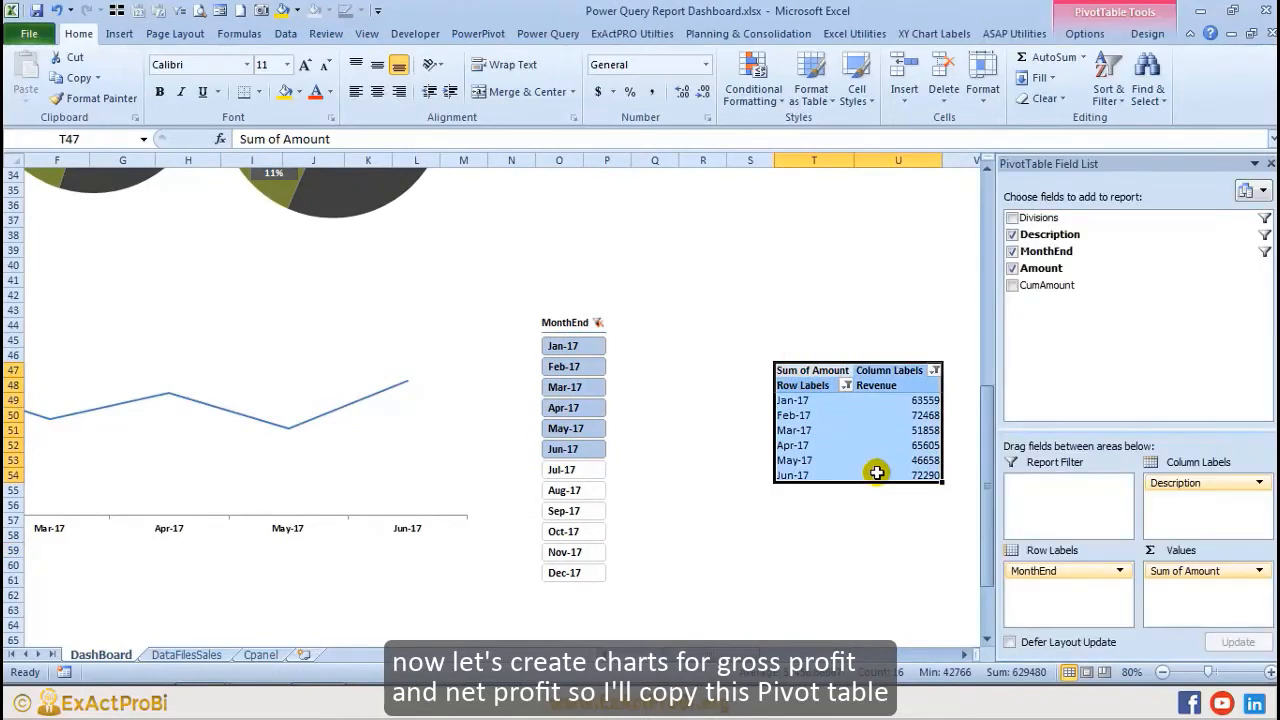
key("ctrl+c")
key("Right")
key("Right")
key("Right")
key("ctrl+v")
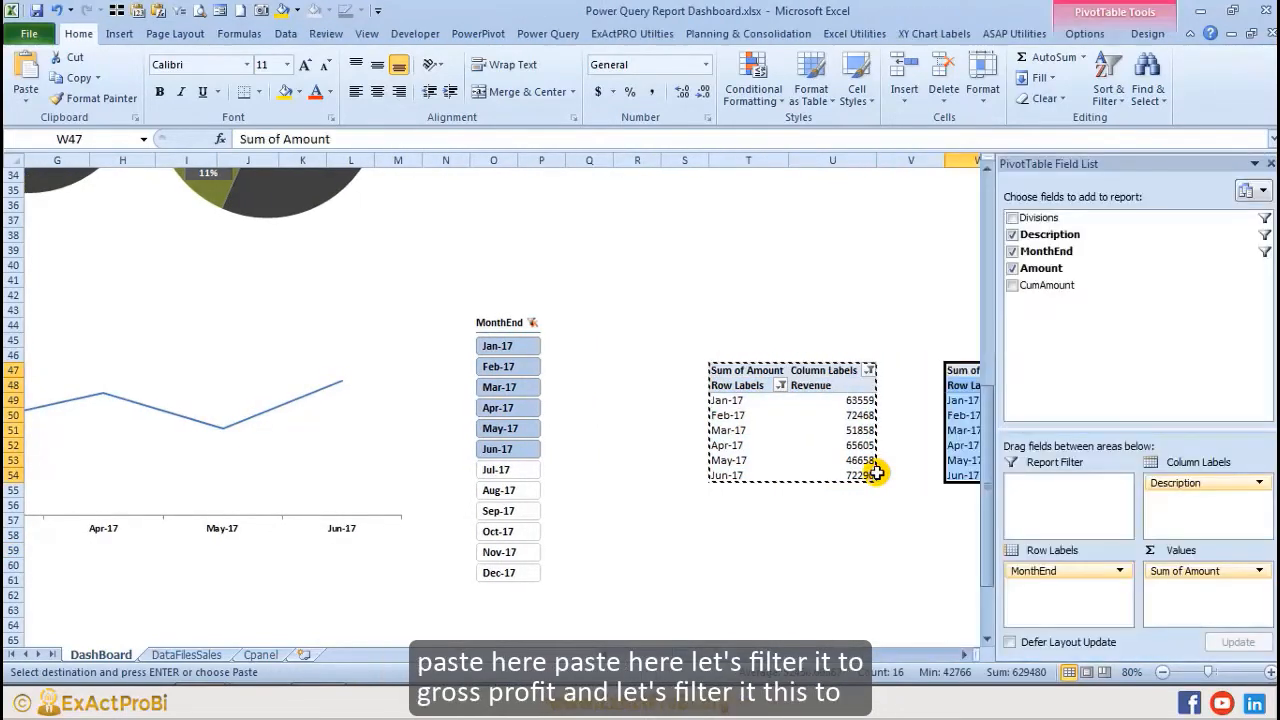
key("Right")
key("Right")
key("Right")
key("ctrl+v")
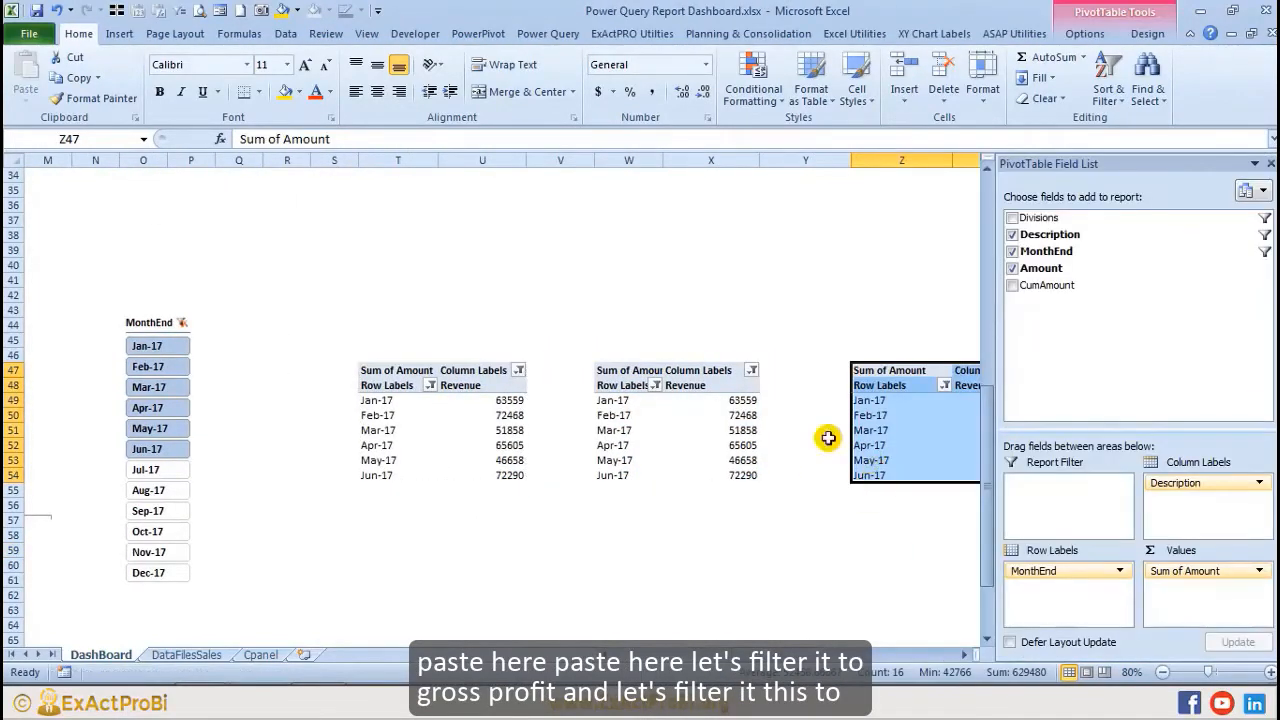
Step: Filter the column labels of the pivot table at W47 to show only Gross Profit
left_click(751, 371)
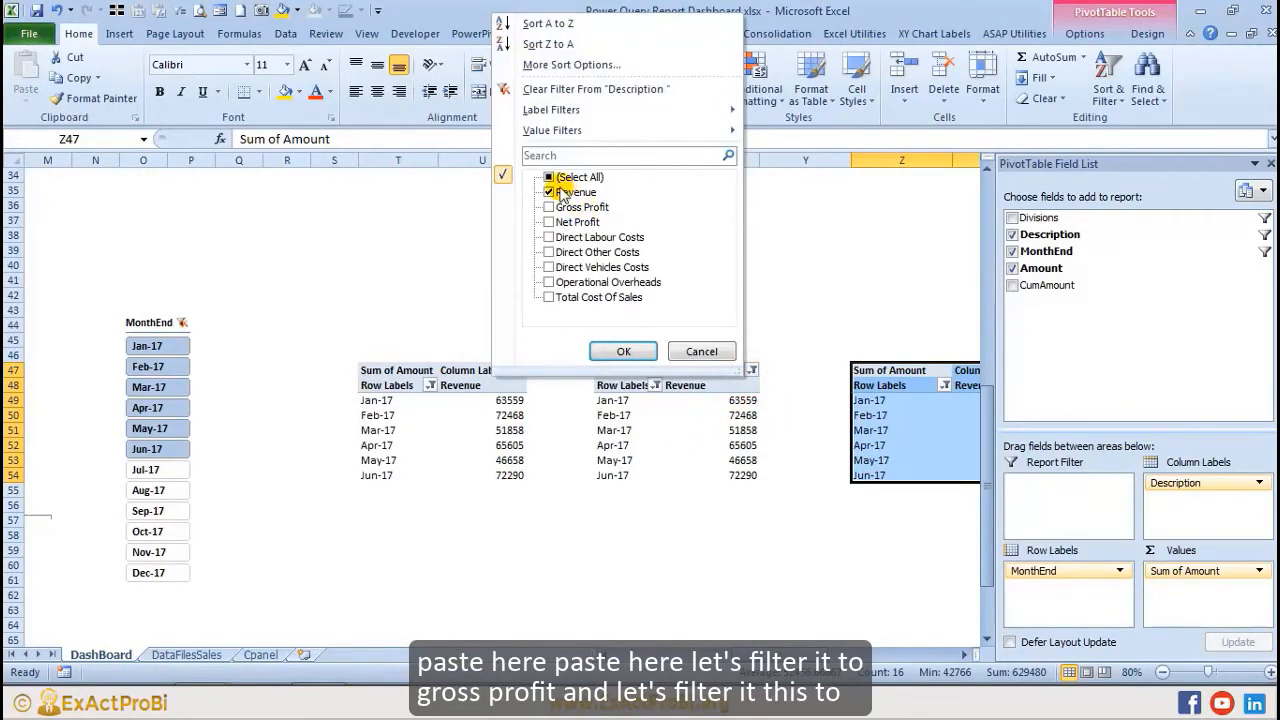
left_click(549, 208)
left_click(623, 351)
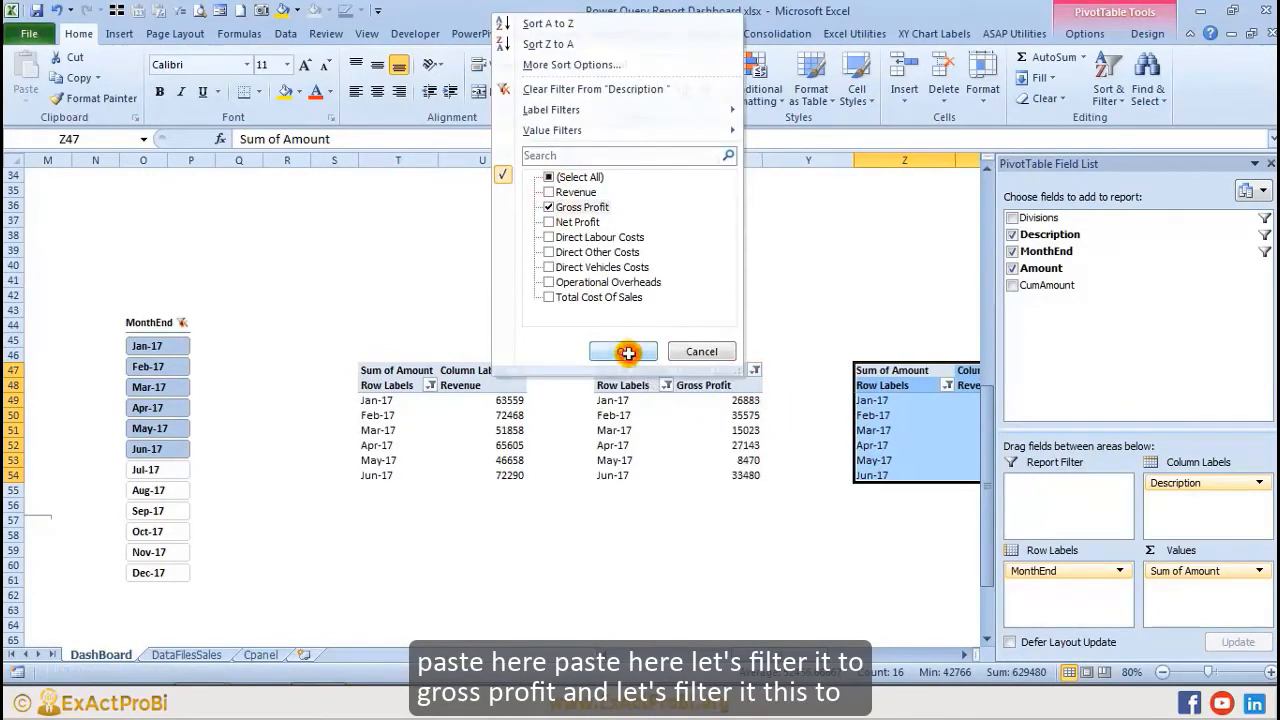
left_click(914, 417)
left_click(948, 393)
left_click(947, 386)
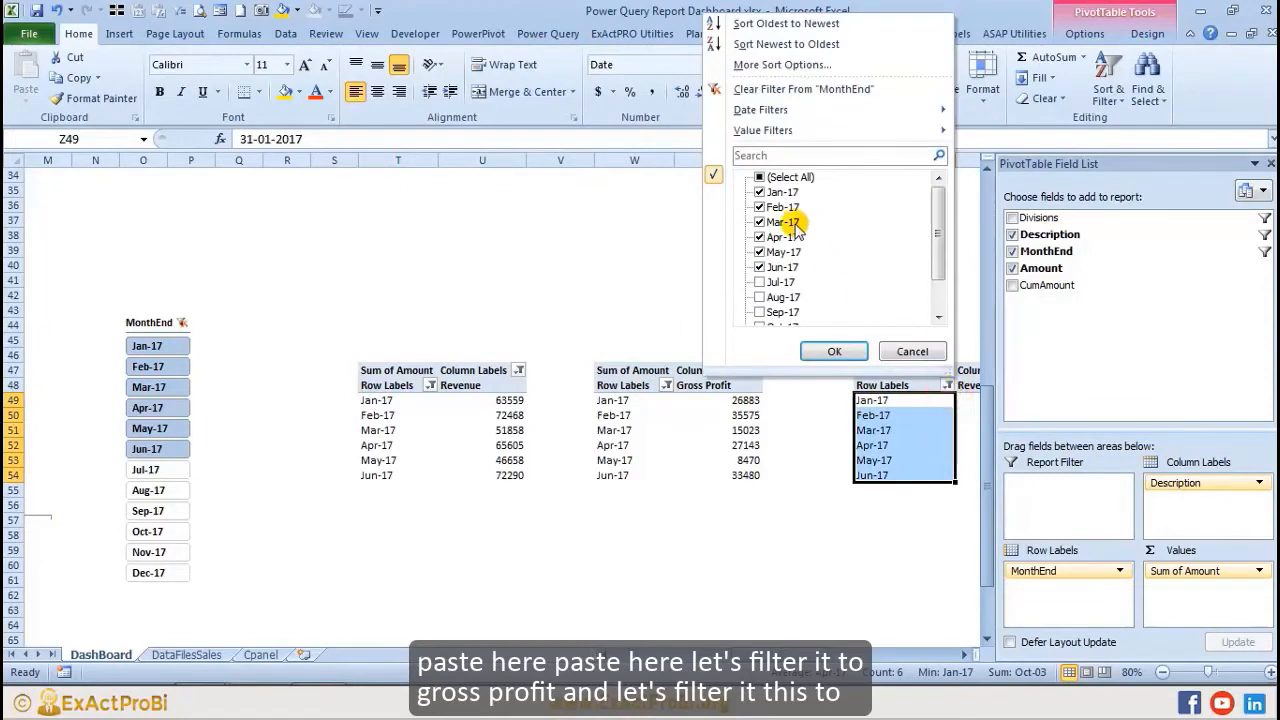
left_click(965, 364)
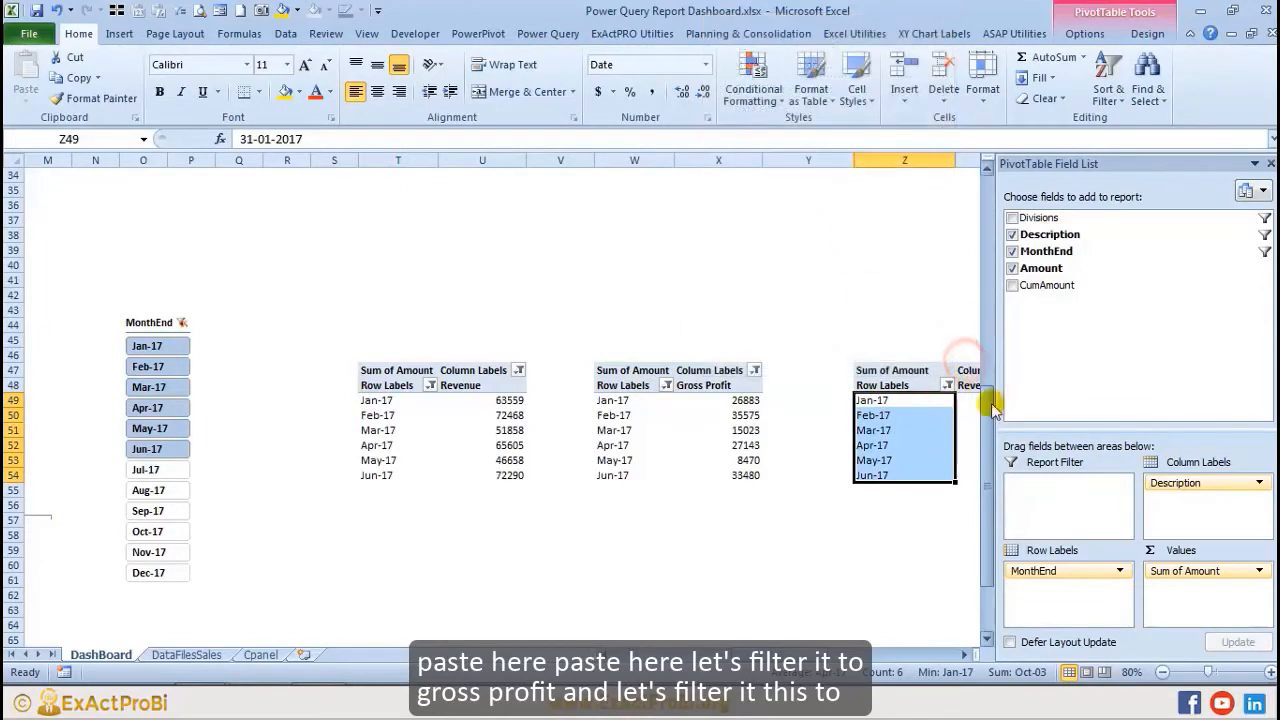
Step: Close the PivotTable field list and filter the column labels of the pivot table at Z47 to only Net Profit
left_click(1270, 164)
left_click(1040, 370)
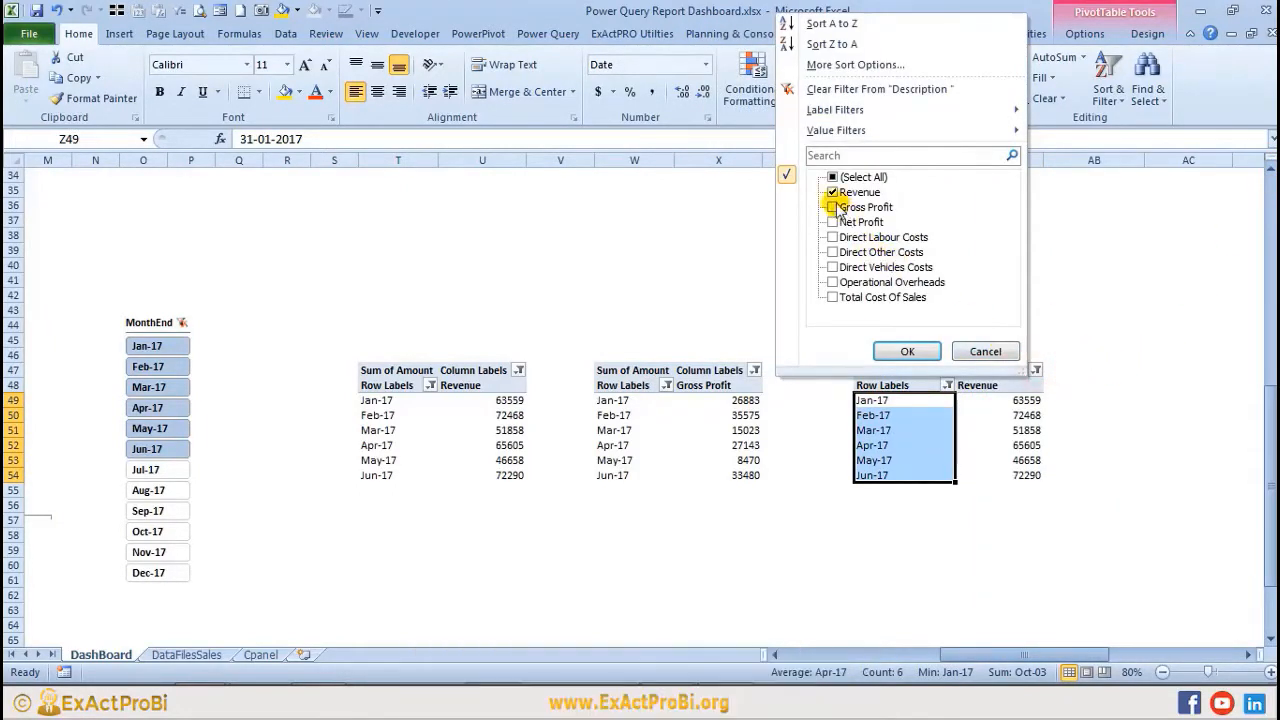
left_click(832, 177)
left_click(832, 222)
left_click(900, 351)
left_click(771, 594)
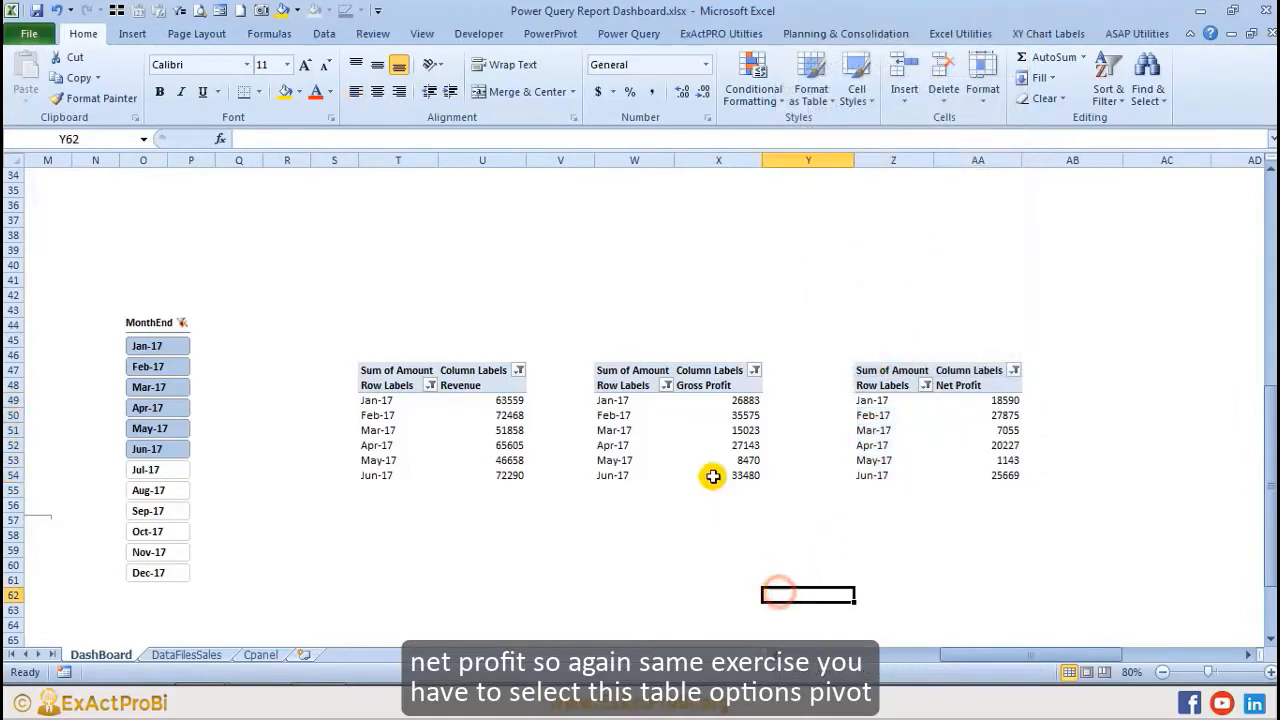
Step: Insert a basic line PivotChart based on the Gross Profit pivot table
left_click(688, 445)
left_click_drag(983, 661, 873, 658)
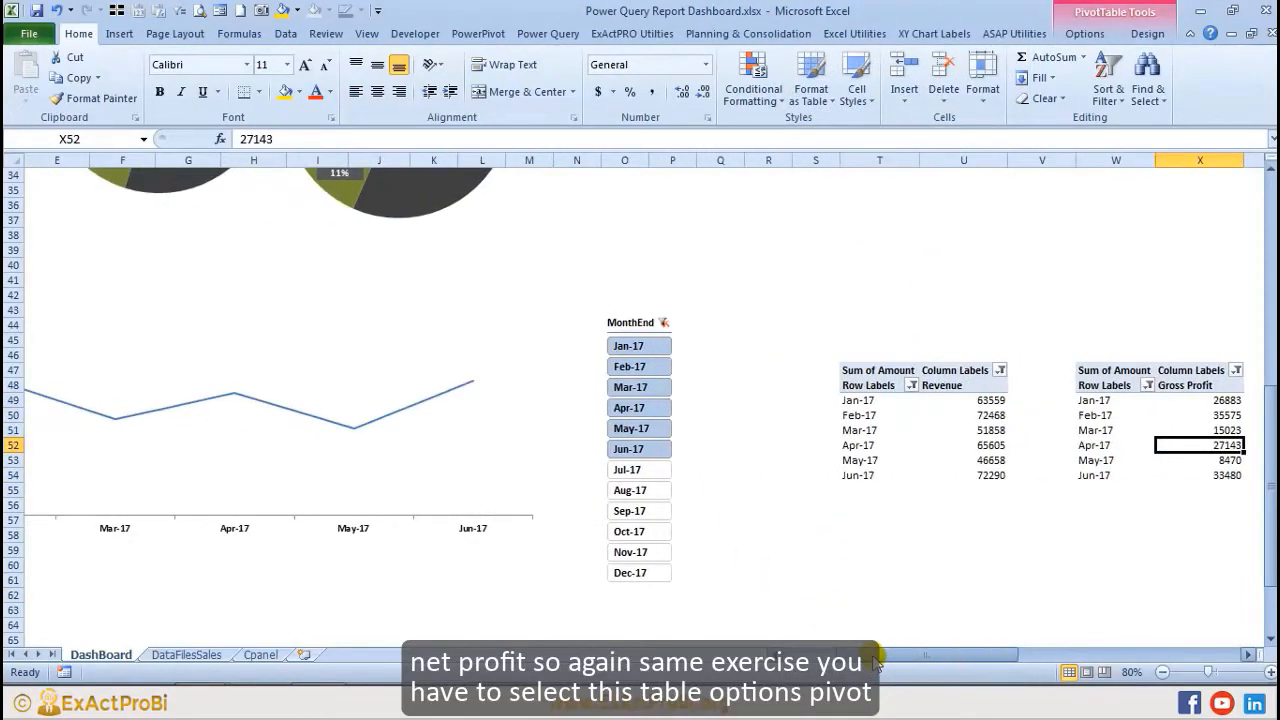
left_click(1107, 418)
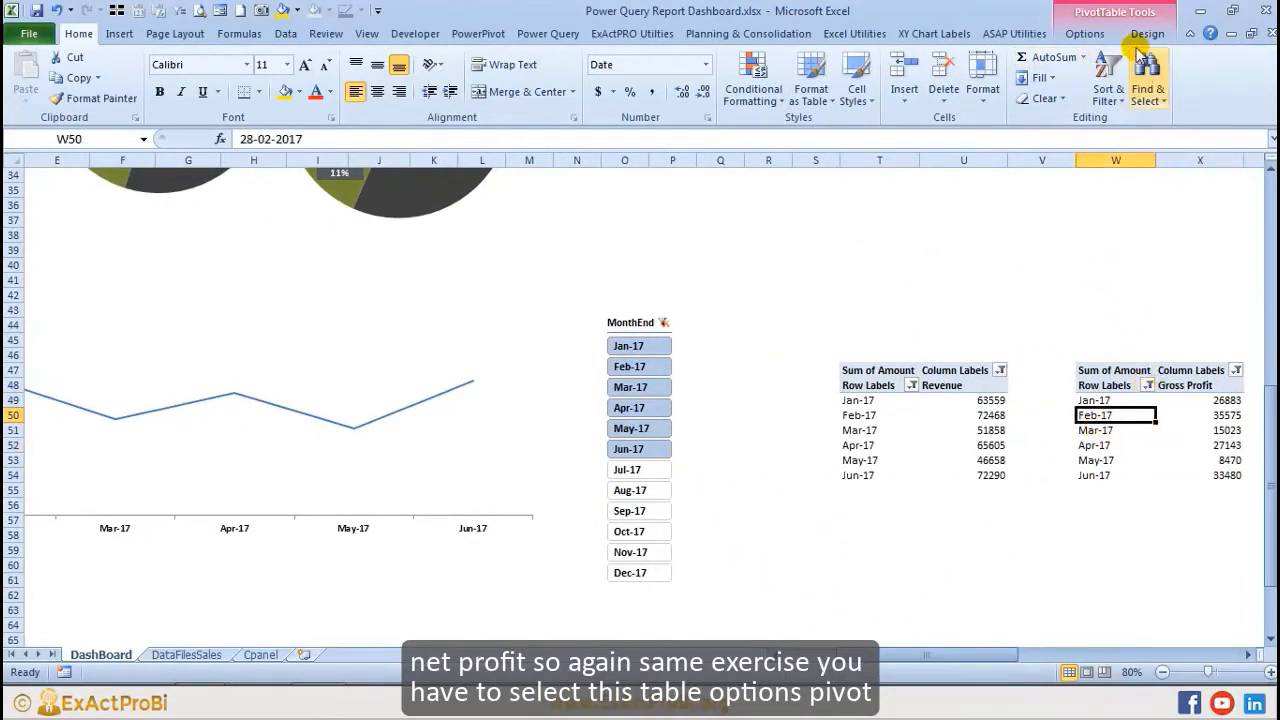
left_click(1084, 33)
left_click(1021, 75)
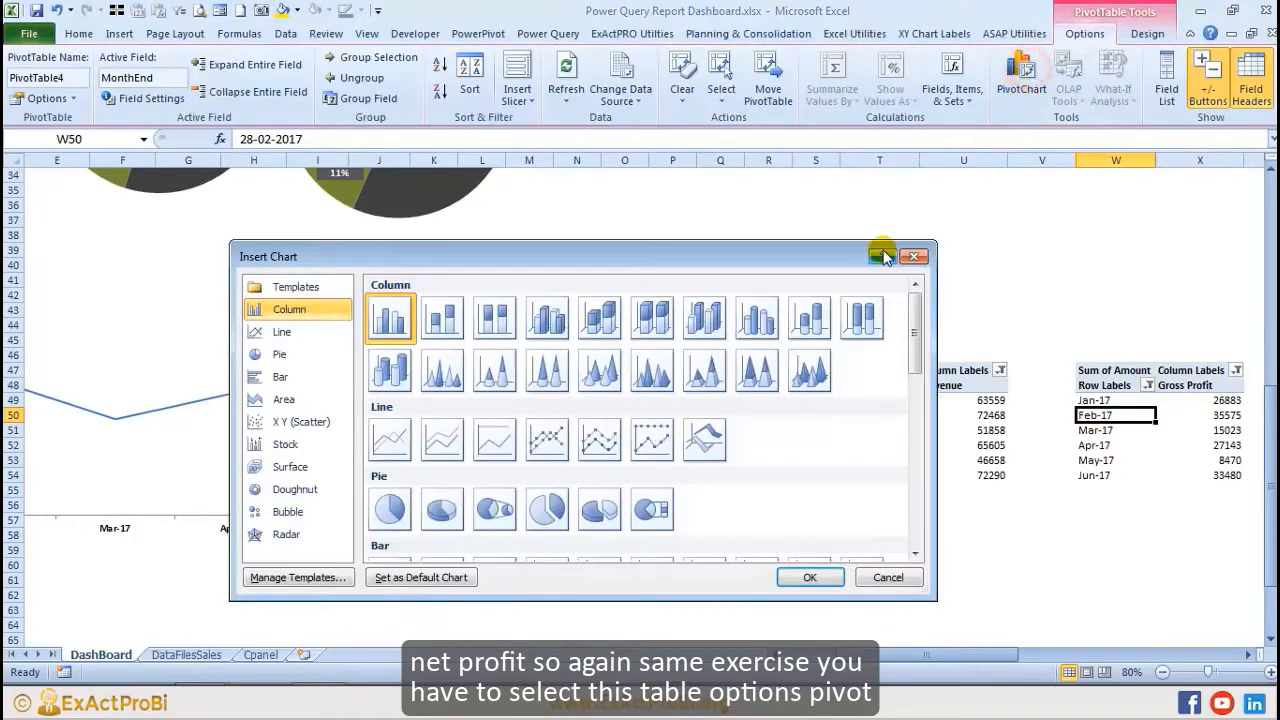
left_click(396, 447)
left_click(777, 577)
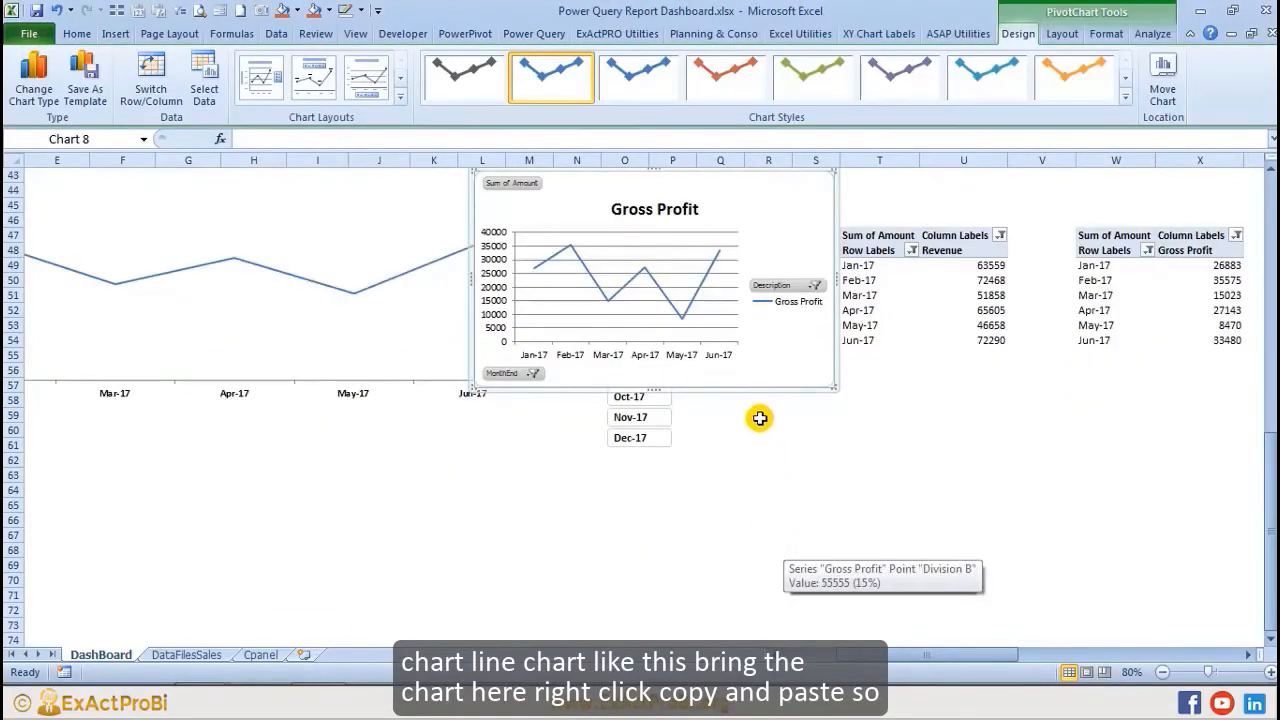
Step: Move the Gross Profit chart directly below the Revenue chart, starting at column B, and enlarge it to about the same width
left_click_drag(754, 393, 430, 575)
scroll(423, 509, "down", 2)
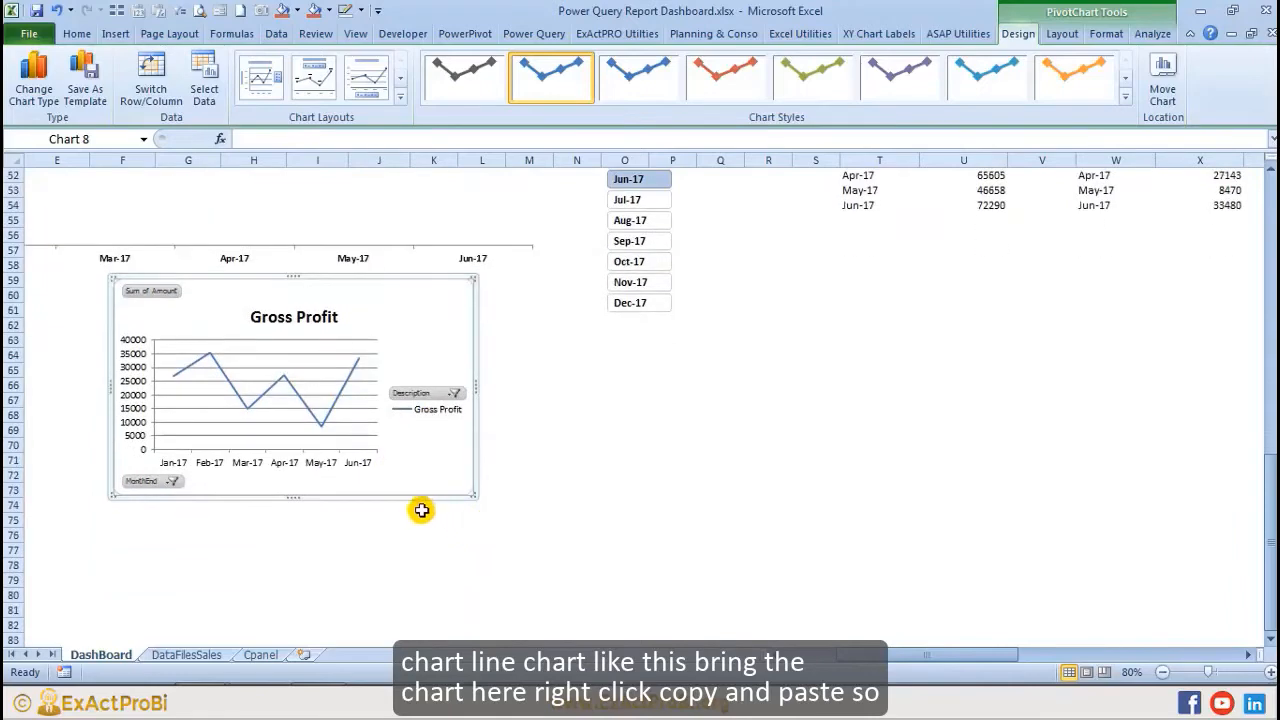
left_click_drag(413, 502, 195, 520)
left_click_drag(950, 656, 900, 655)
left_click_drag(543, 286, 208, 303)
left_click_drag(401, 412, 823, 443)
Step: Copy the Revenue chart and paste its formatting onto the Gross Profit chart
scroll(634, 283, "up", 3)
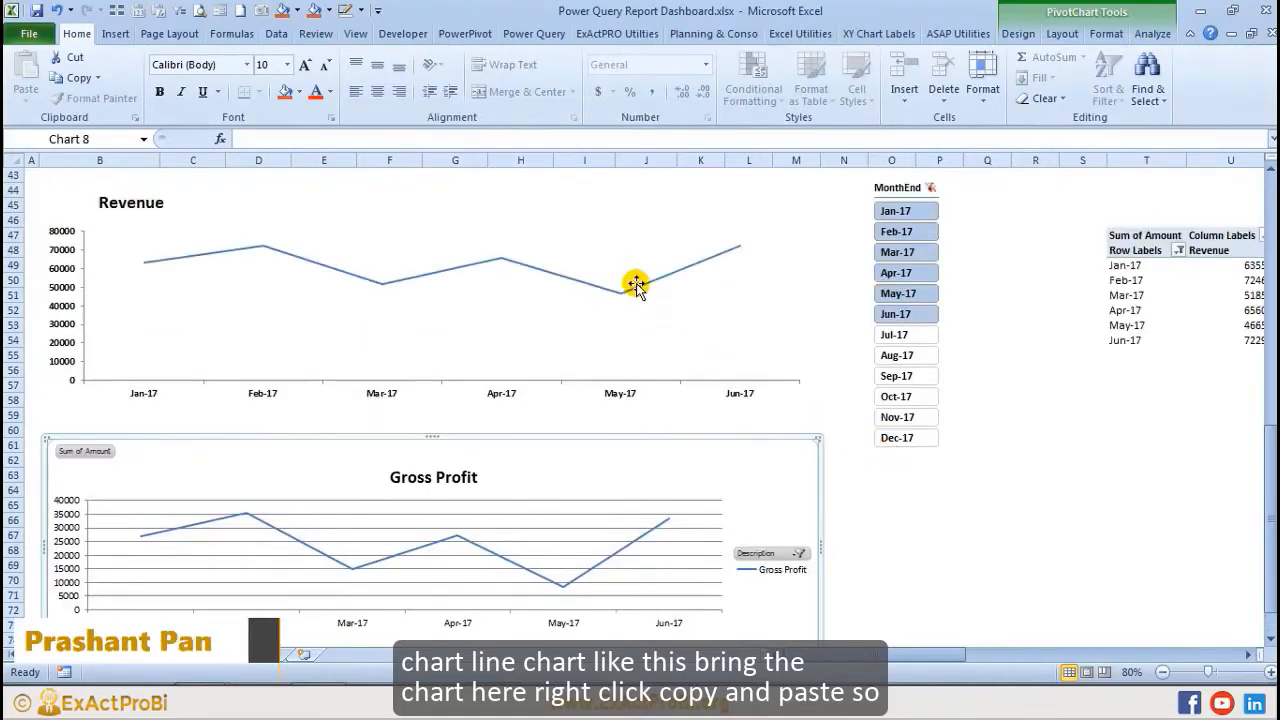
left_click(569, 241)
right_click(606, 202)
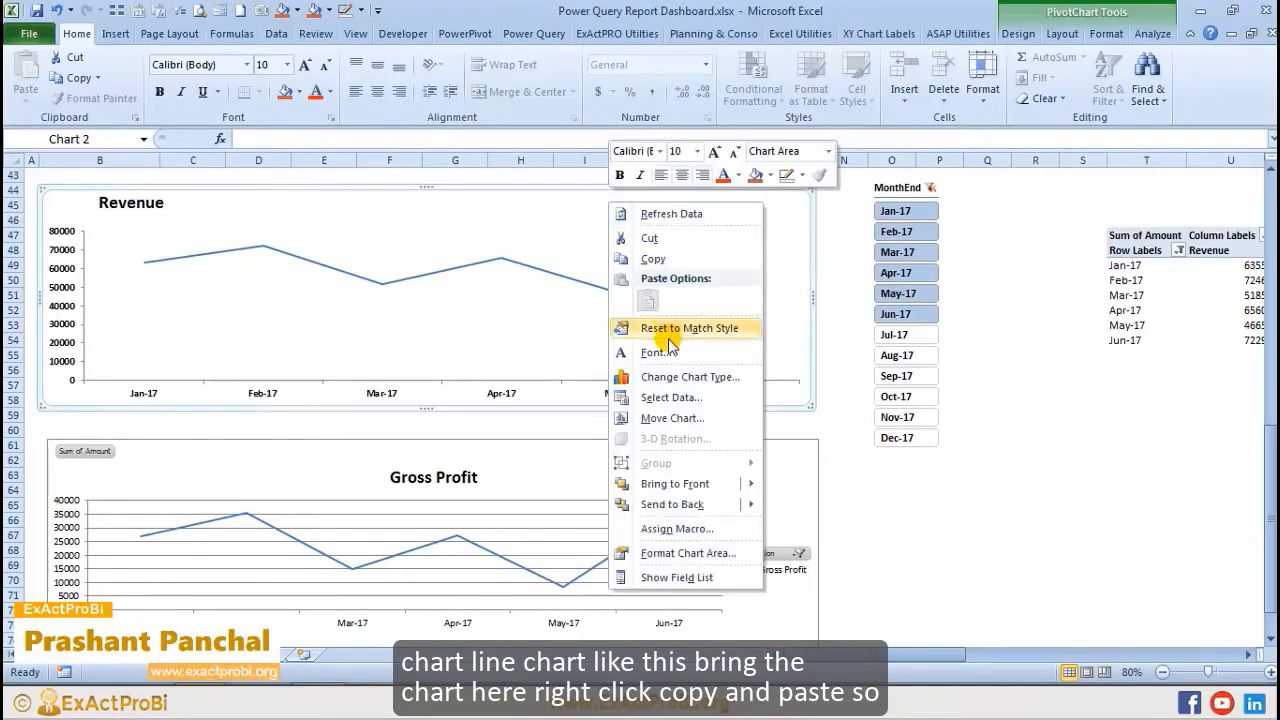
left_click(652, 258)
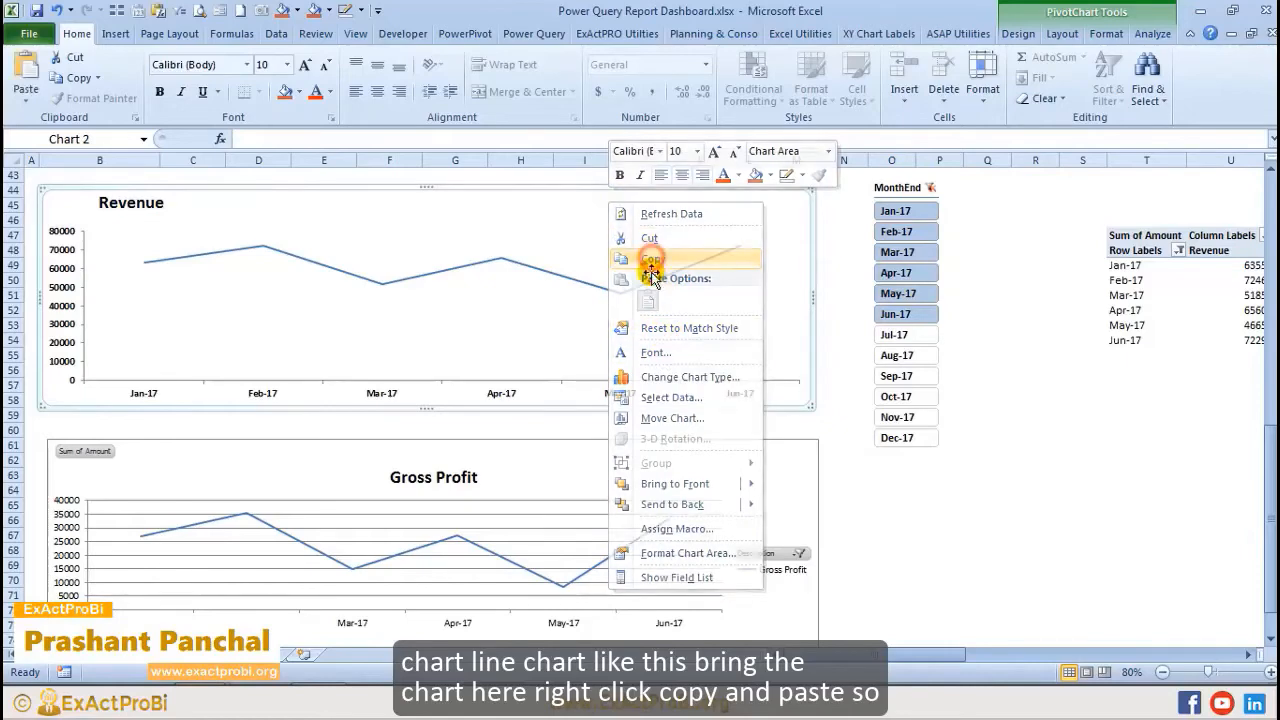
right_click(491, 477)
left_click(530, 200)
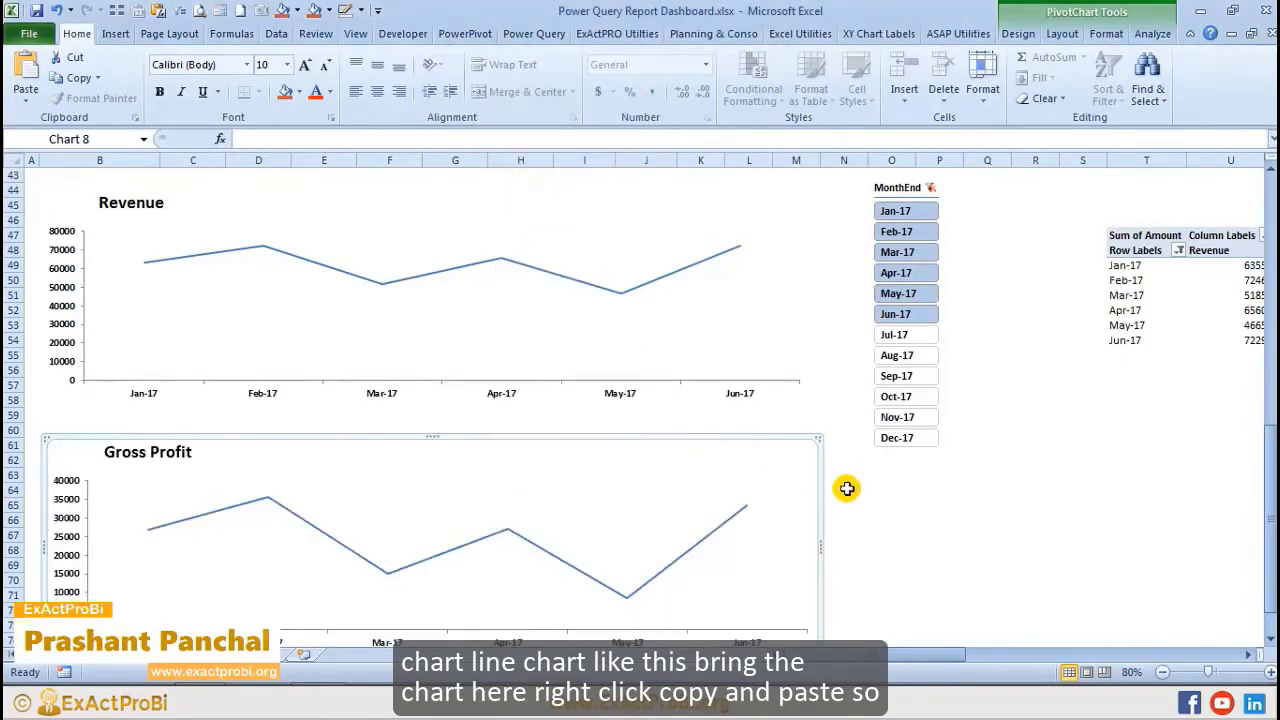
Step: Widen the Gross Profit chart slightly at its right edge
scroll(847, 488, "down", 2)
left_click(905, 505)
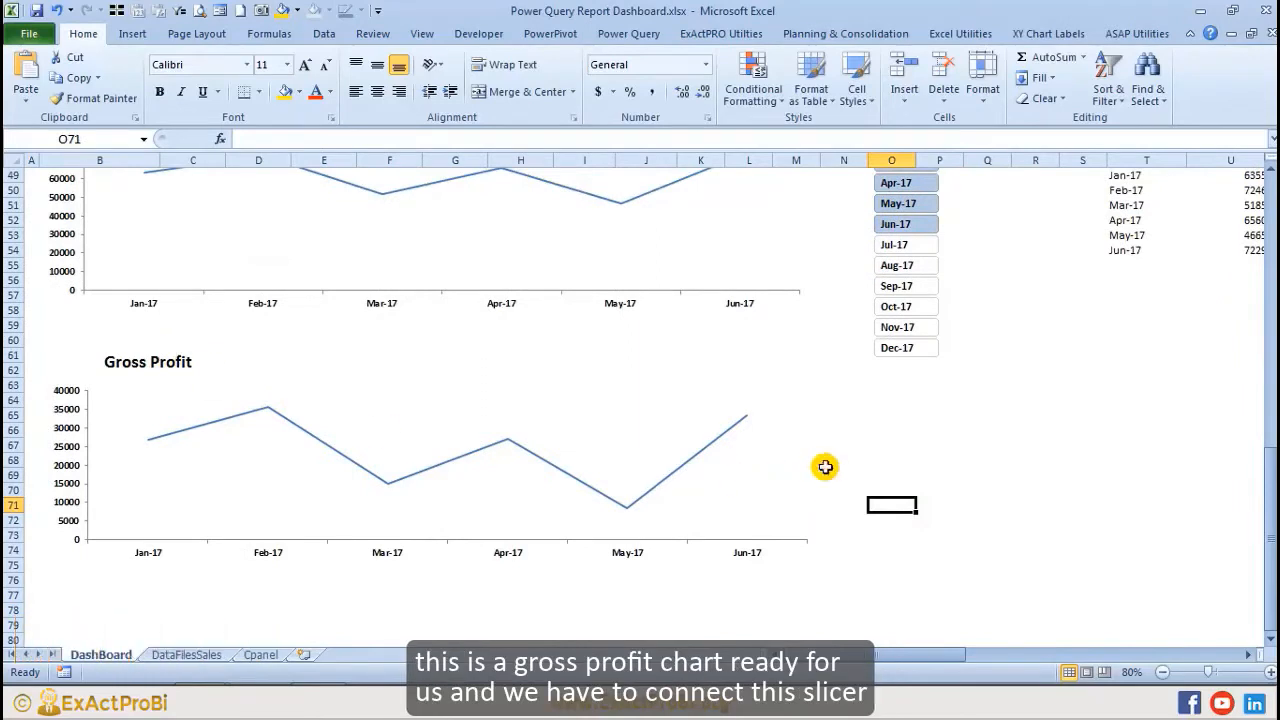
left_click(781, 423)
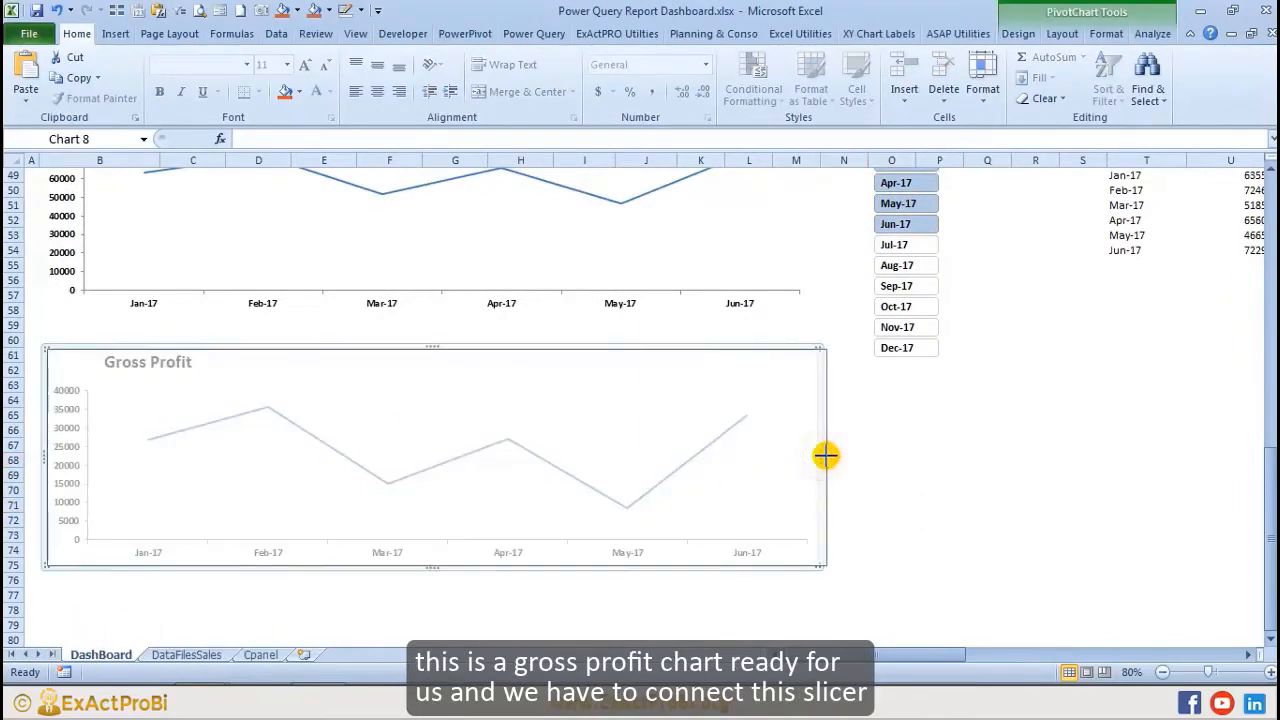
left_click(905, 467)
Step: Review the MonthEnd slicer's PivotTable connections for the line chart pivot tables, leaving them without changes
scroll(928, 490, "up", 5)
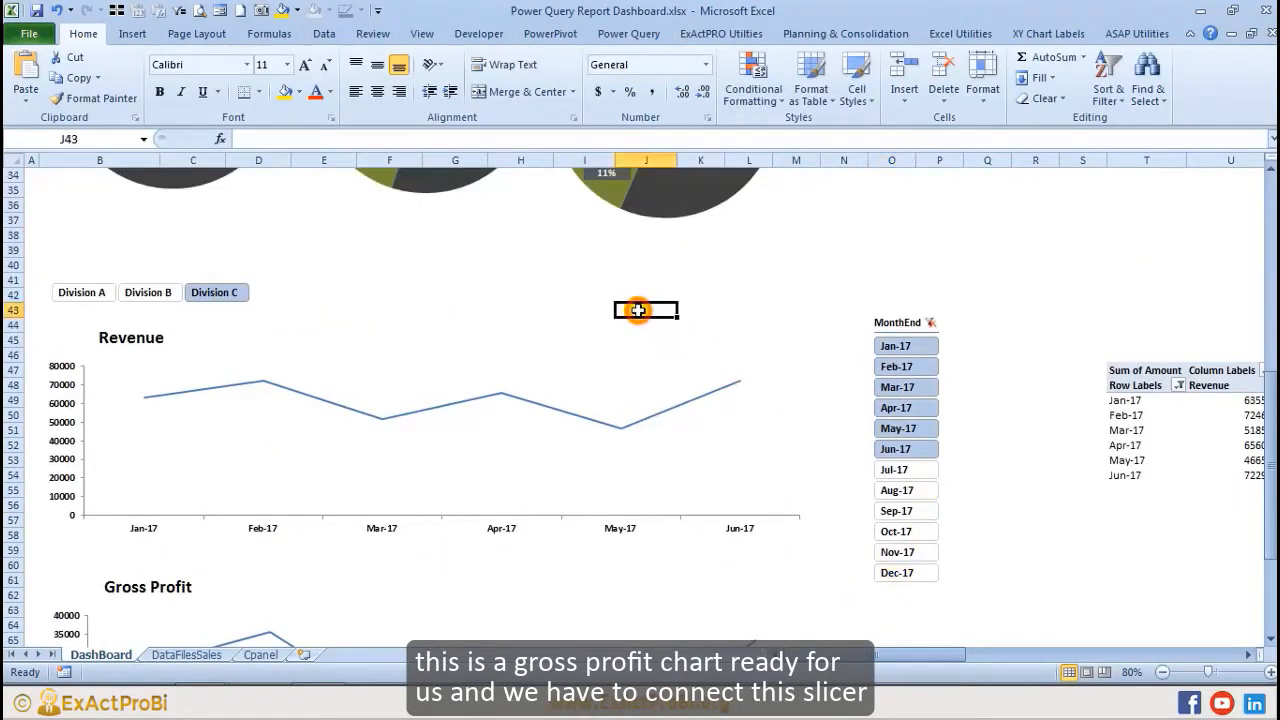
left_click(952, 372)
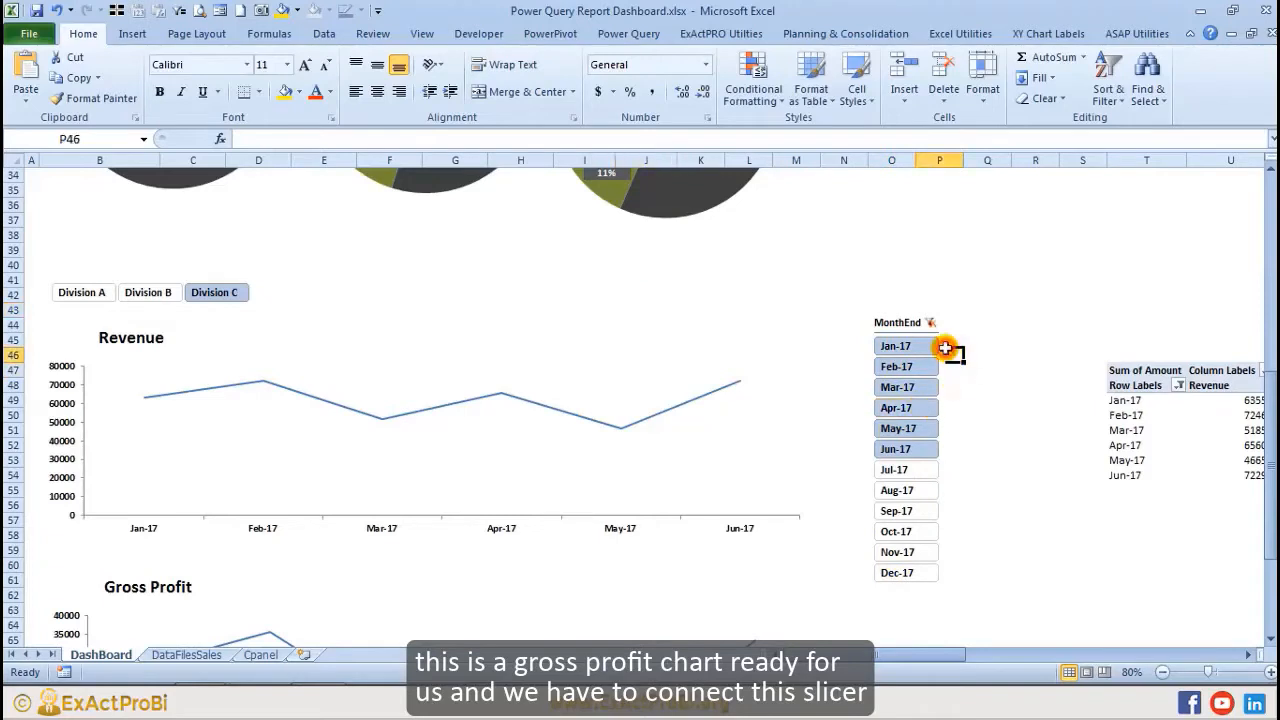
left_click(901, 324)
right_click(901, 320)
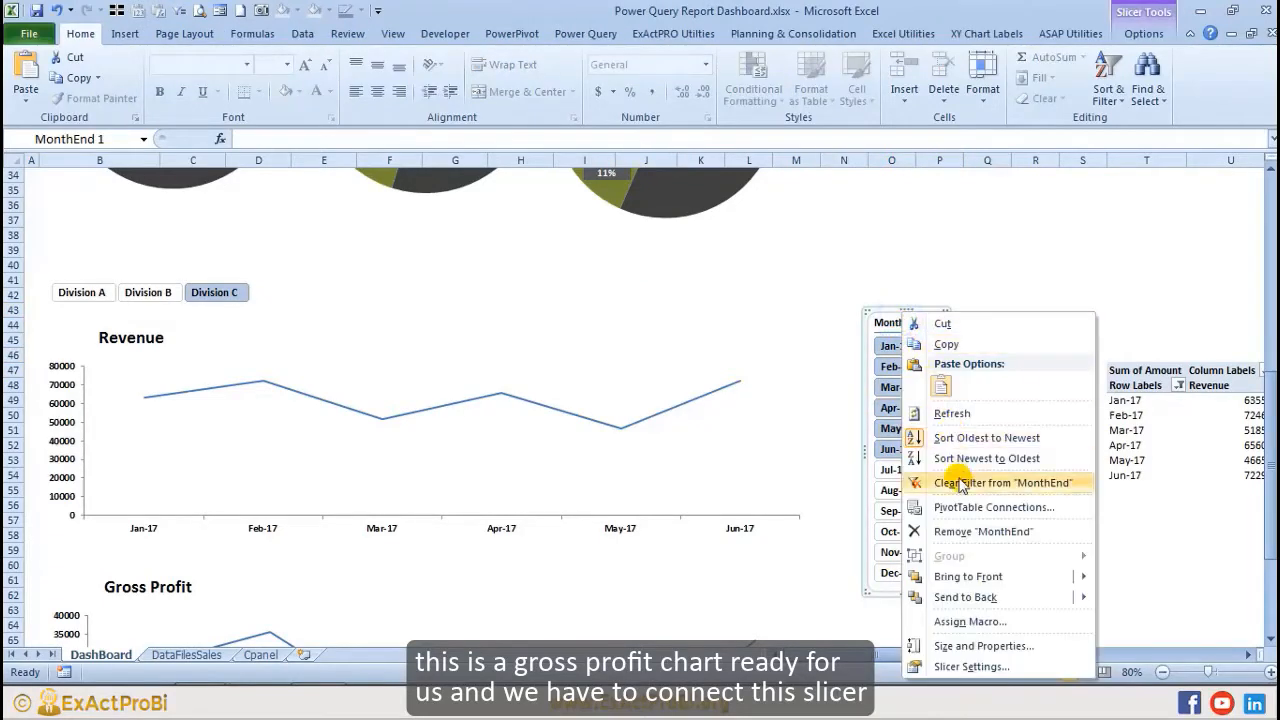
left_click(948, 514)
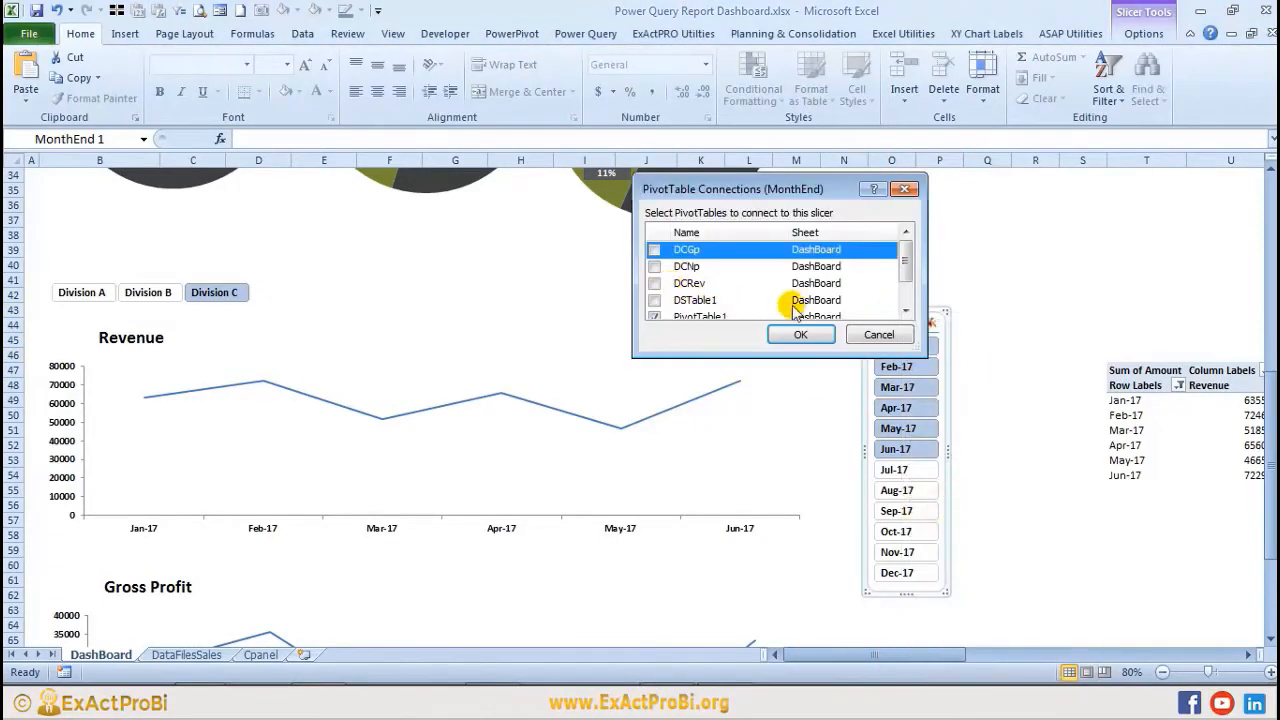
scroll(797, 305, "down", 1)
left_click(873, 337)
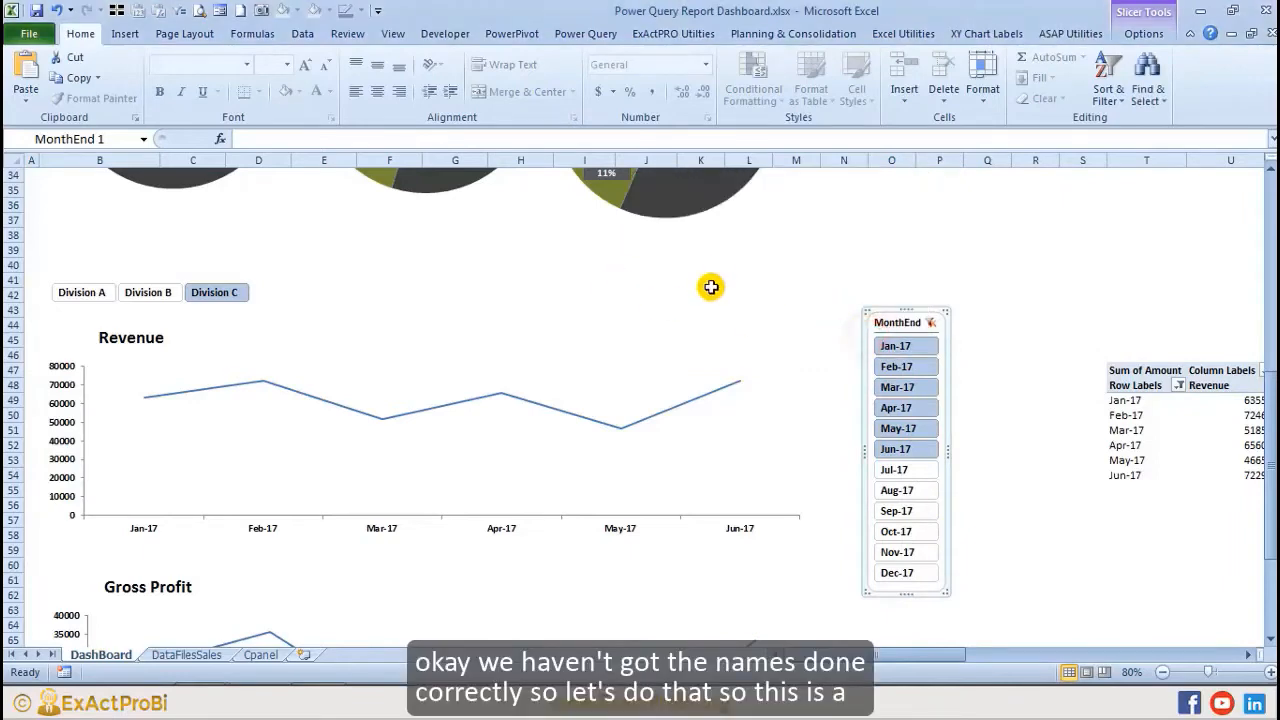
Step: Rename the Revenue pivot table as LCRev
left_click_drag(955, 655, 1027, 663)
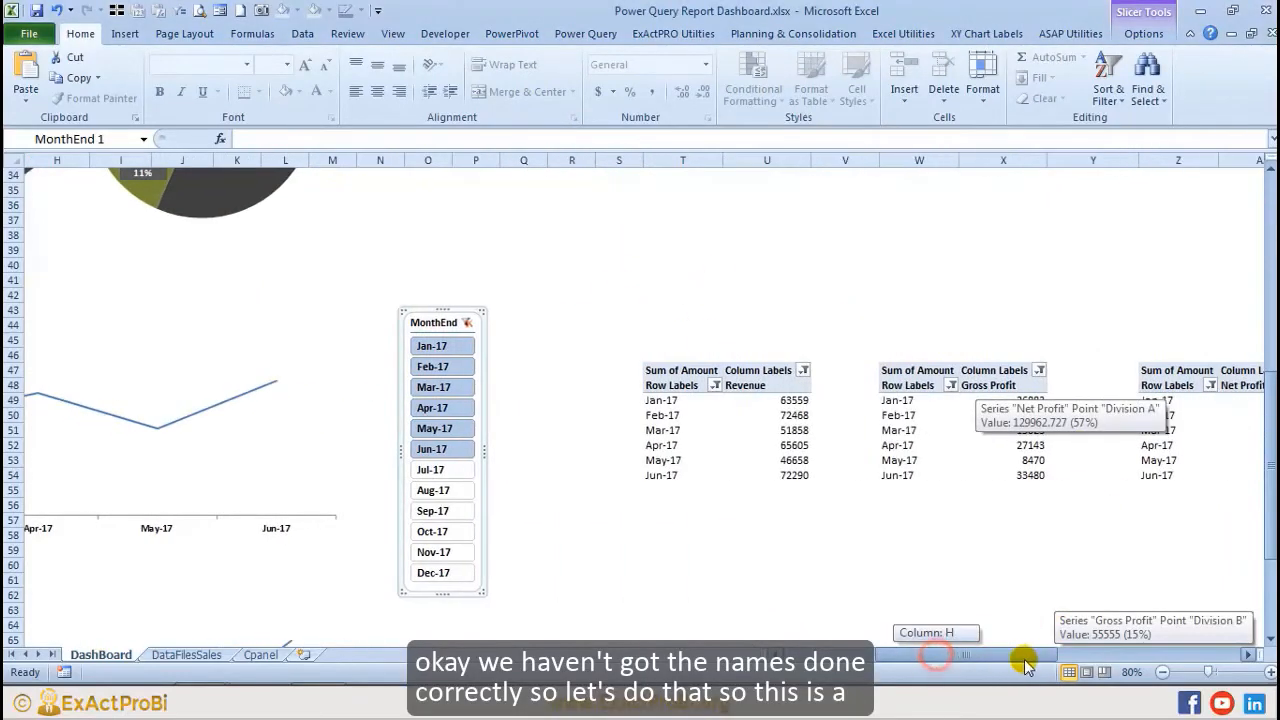
left_click(795, 430)
left_click(1084, 34)
left_click(55, 78)
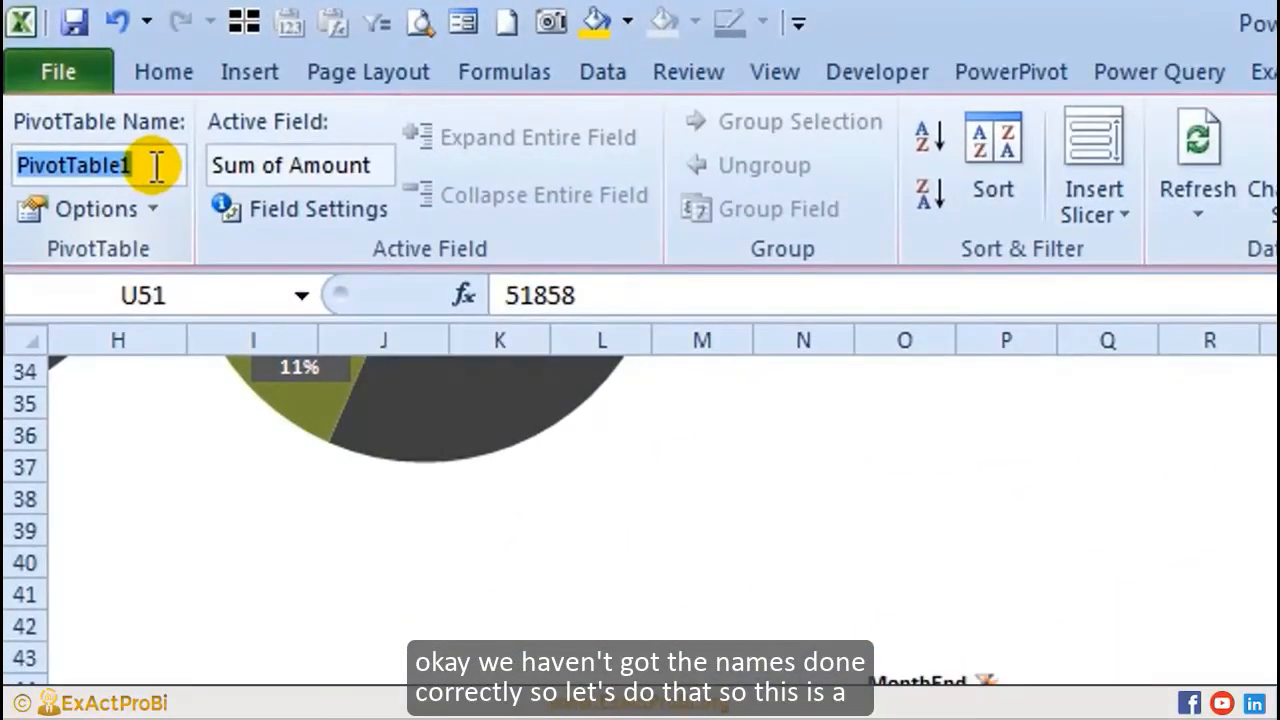
type("LCRev")
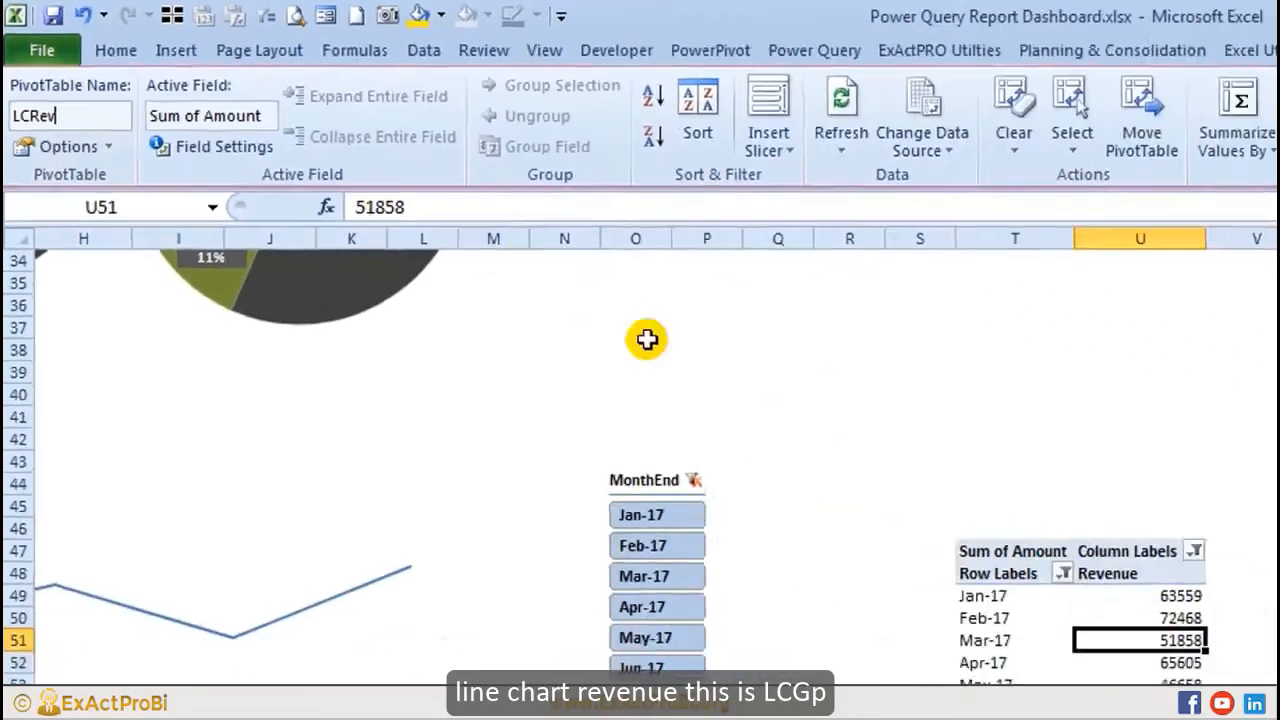
Step: Rename the Gross Profit pivot table as LCGP and check the Revenue pivot table's name
left_click(922, 435)
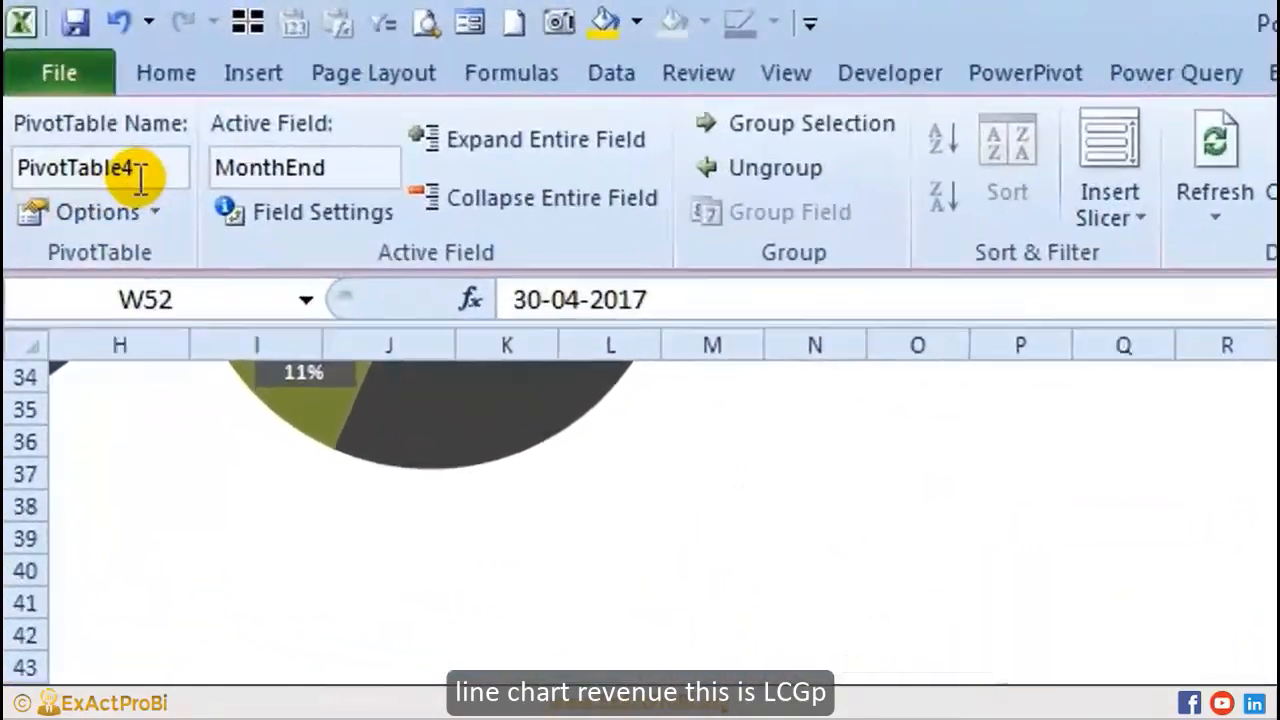
double_click(145, 172)
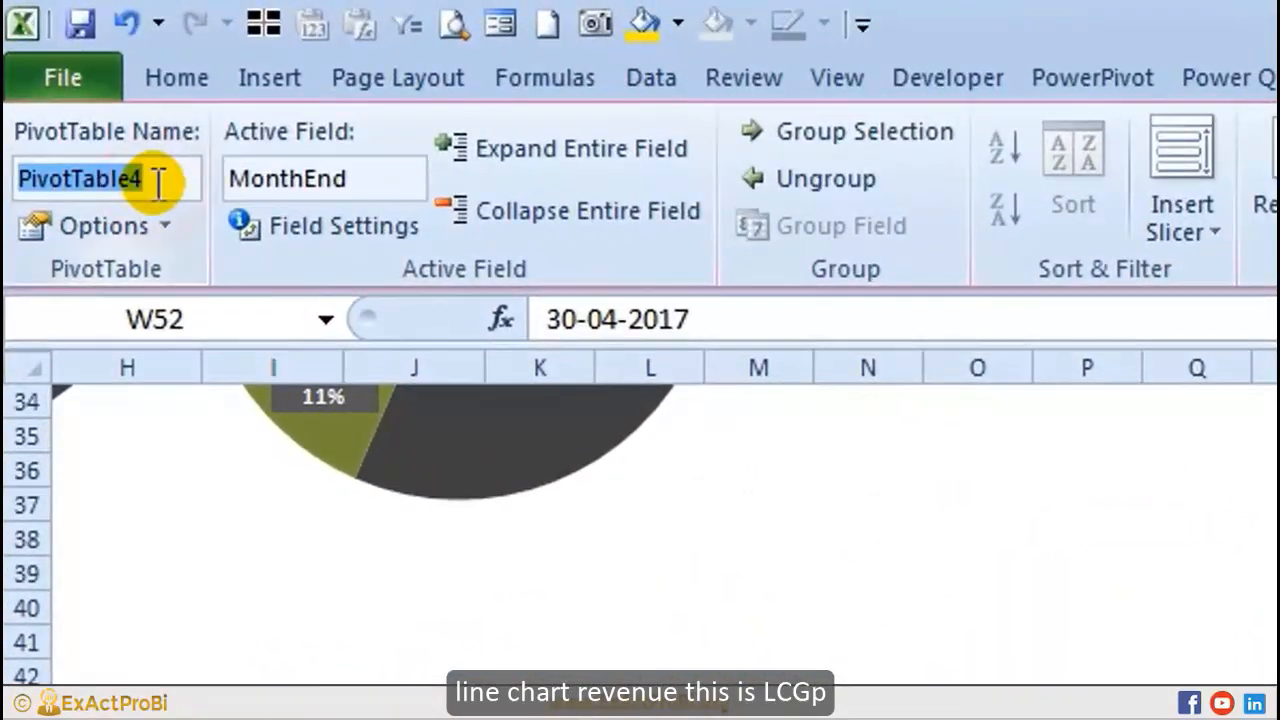
type("LC")
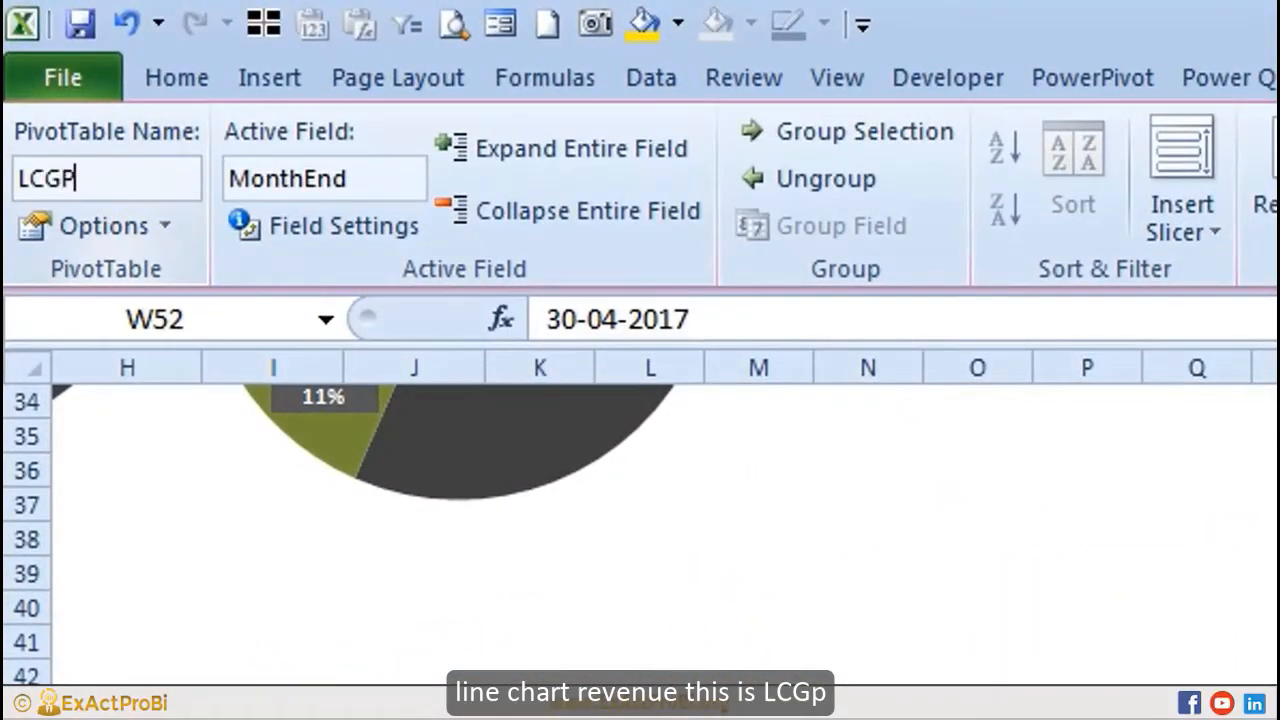
type("GP")
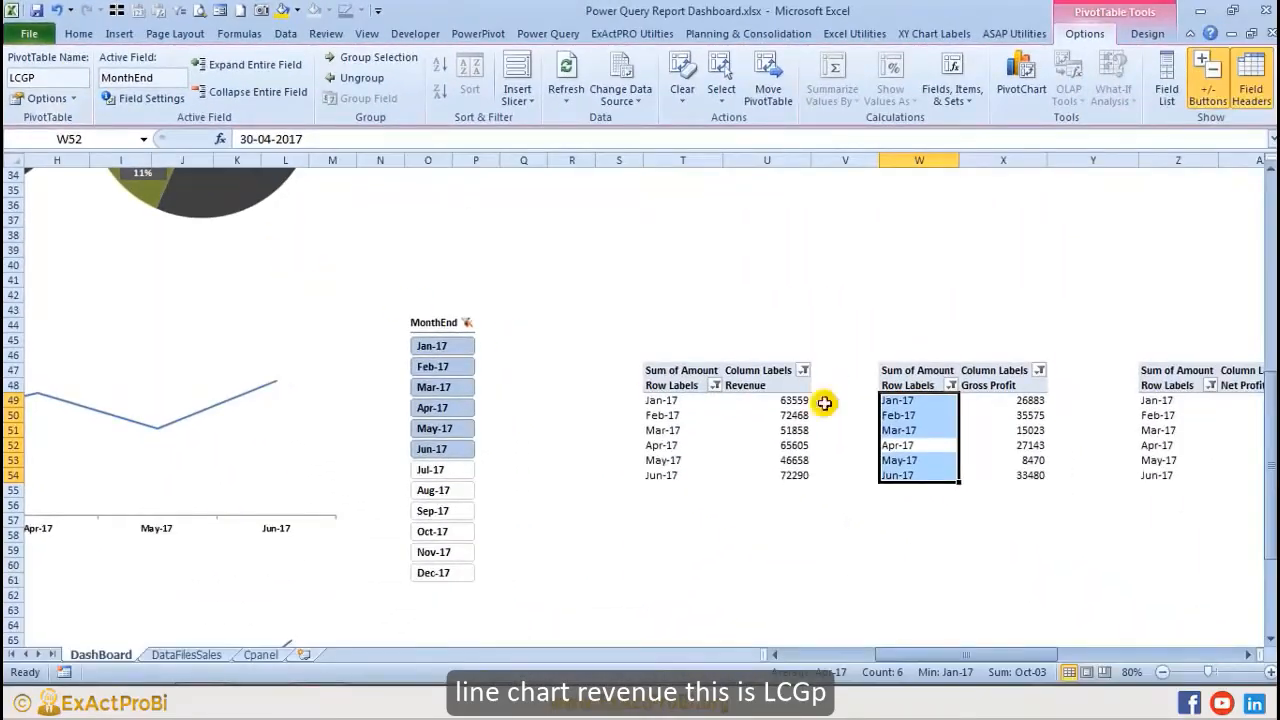
left_click(840, 402)
left_click(788, 415)
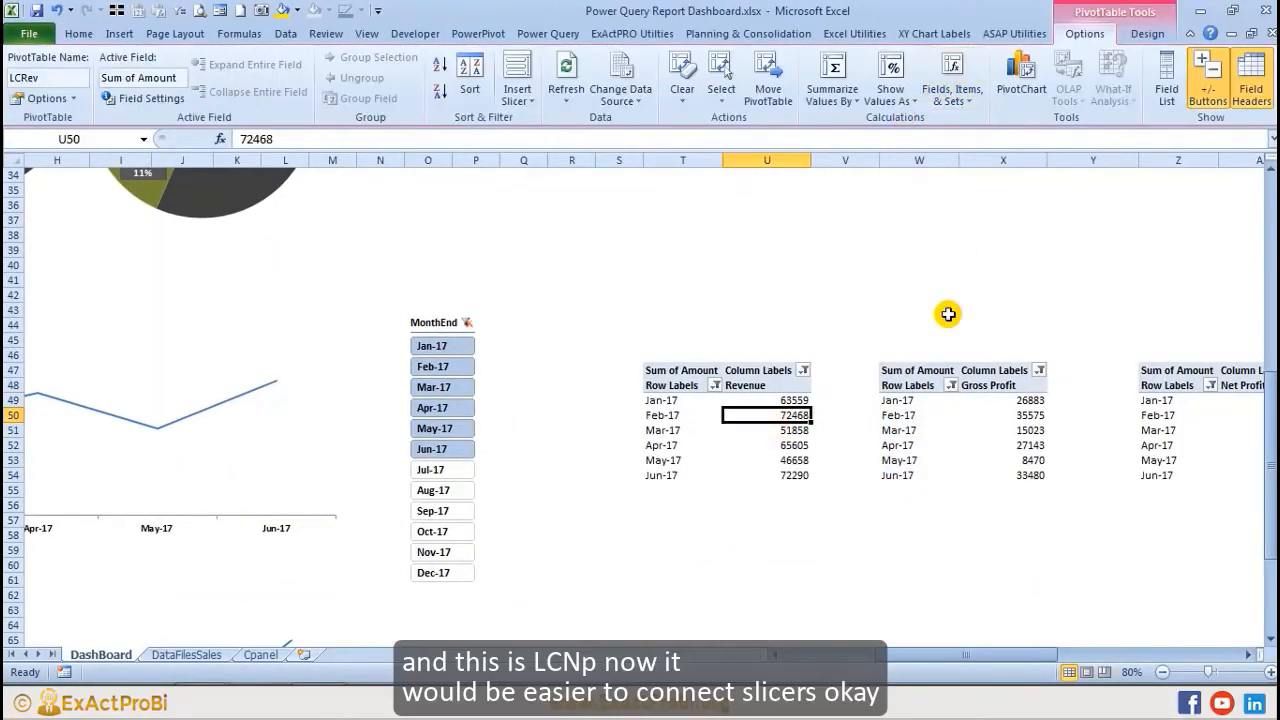
Step: Rename the Net Profit pivot table as LCNP
left_click(1152, 415)
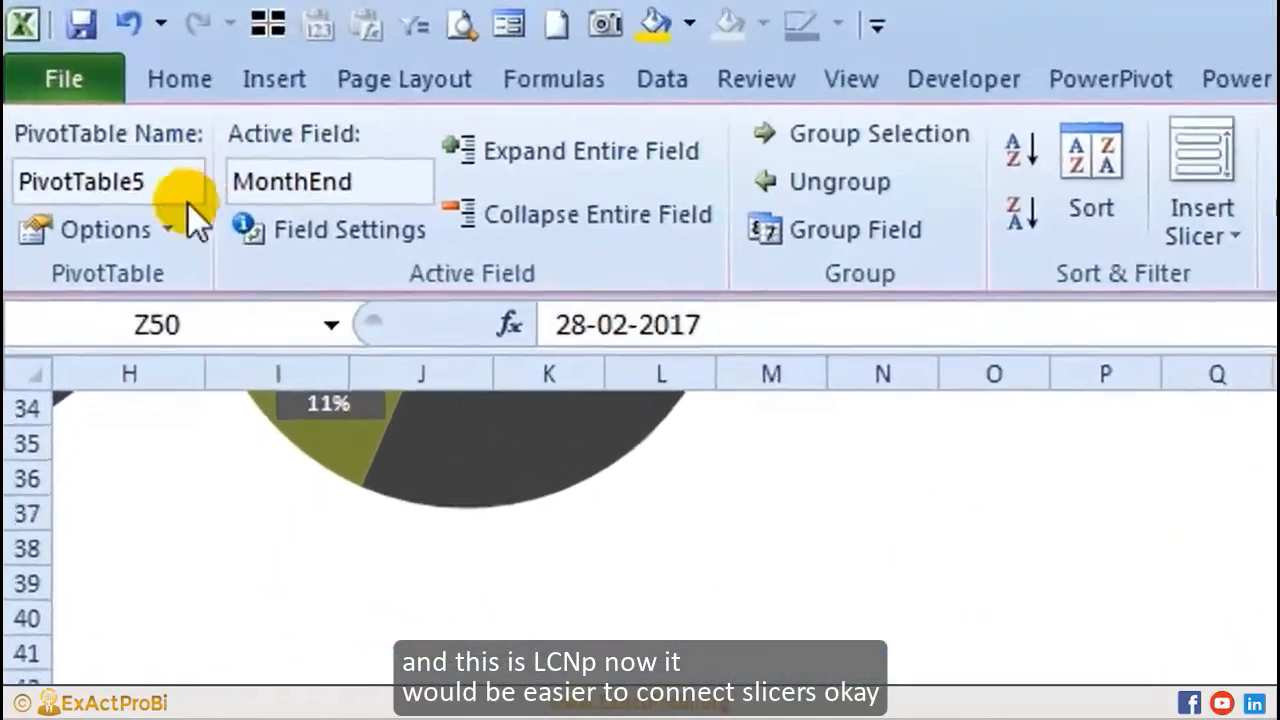
left_click(166, 184)
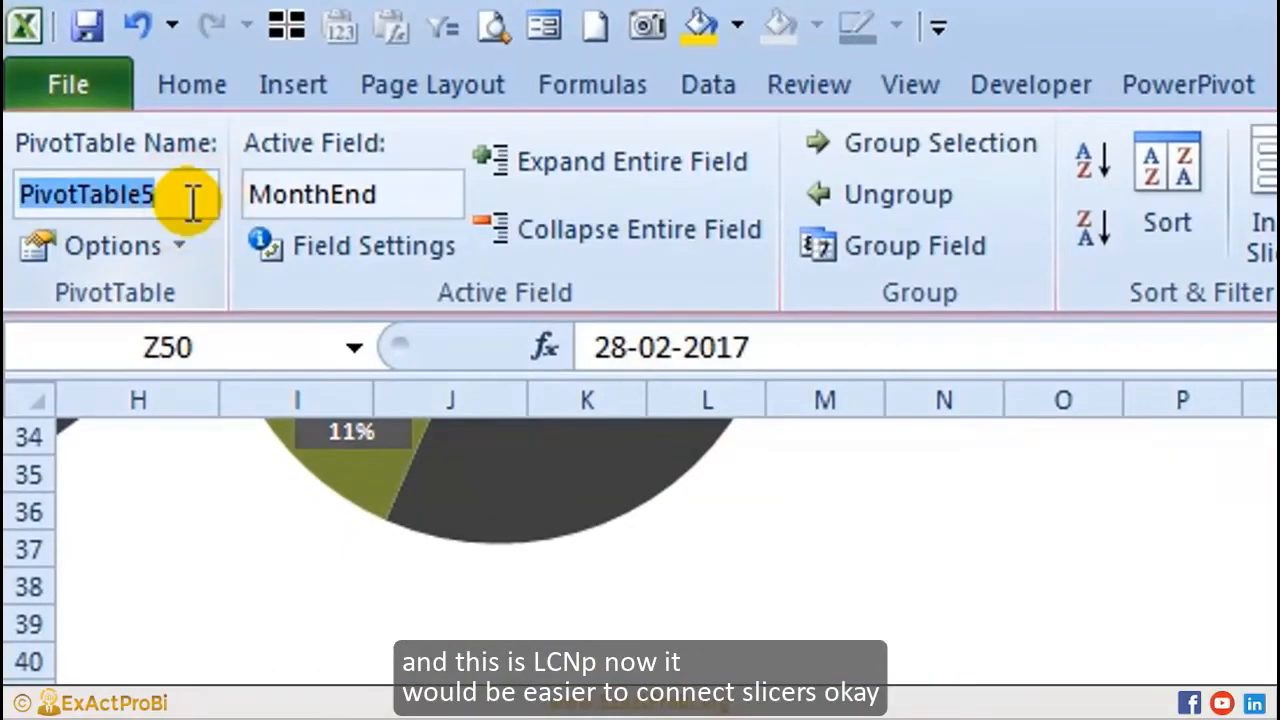
type("LCNP")
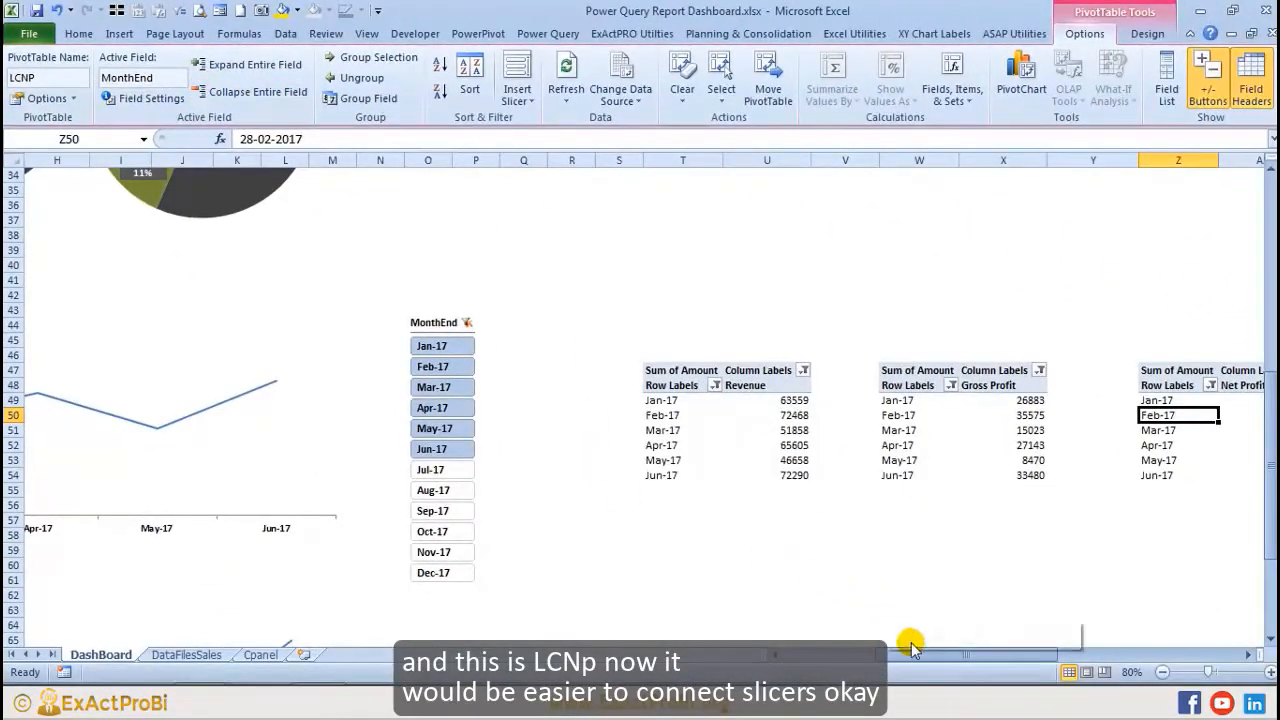
Step: Review the MonthEnd slicer's PivotTable connections for LCGP, LCNP and LCRev, and accept them without changes
left_click_drag(912, 643, 860, 645)
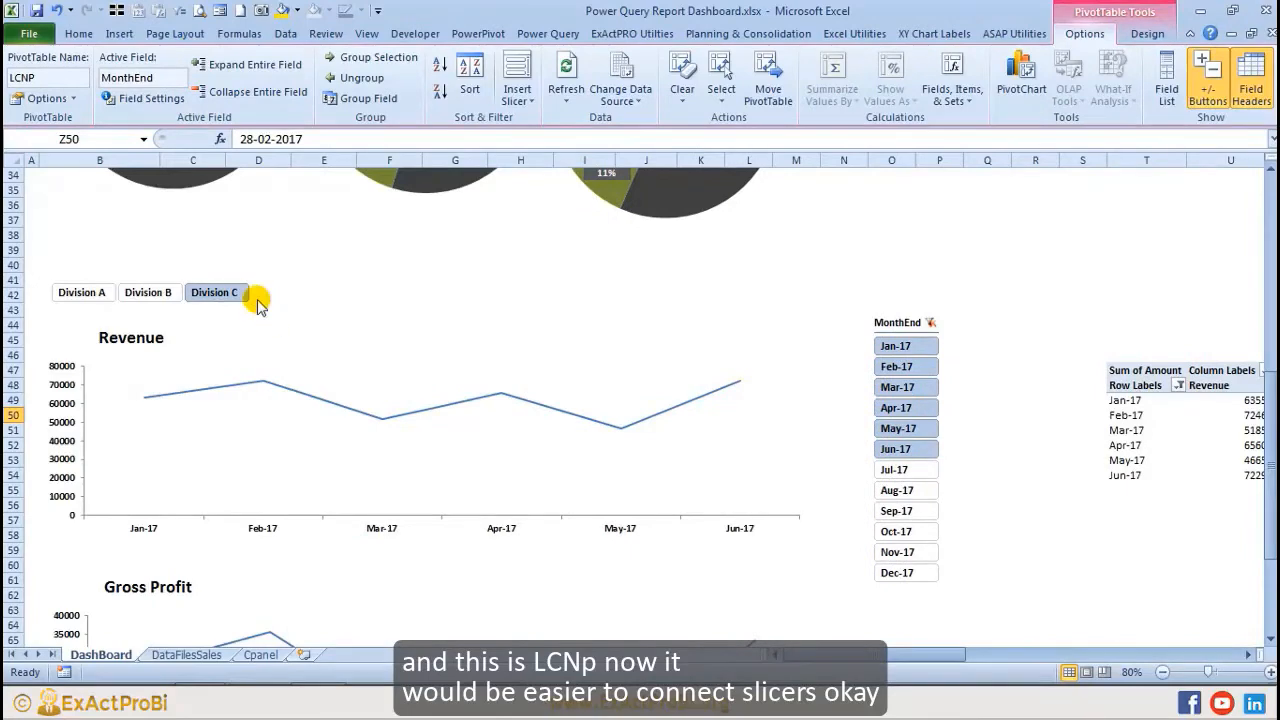
left_click(955, 418)
left_click(944, 333)
right_click(944, 330)
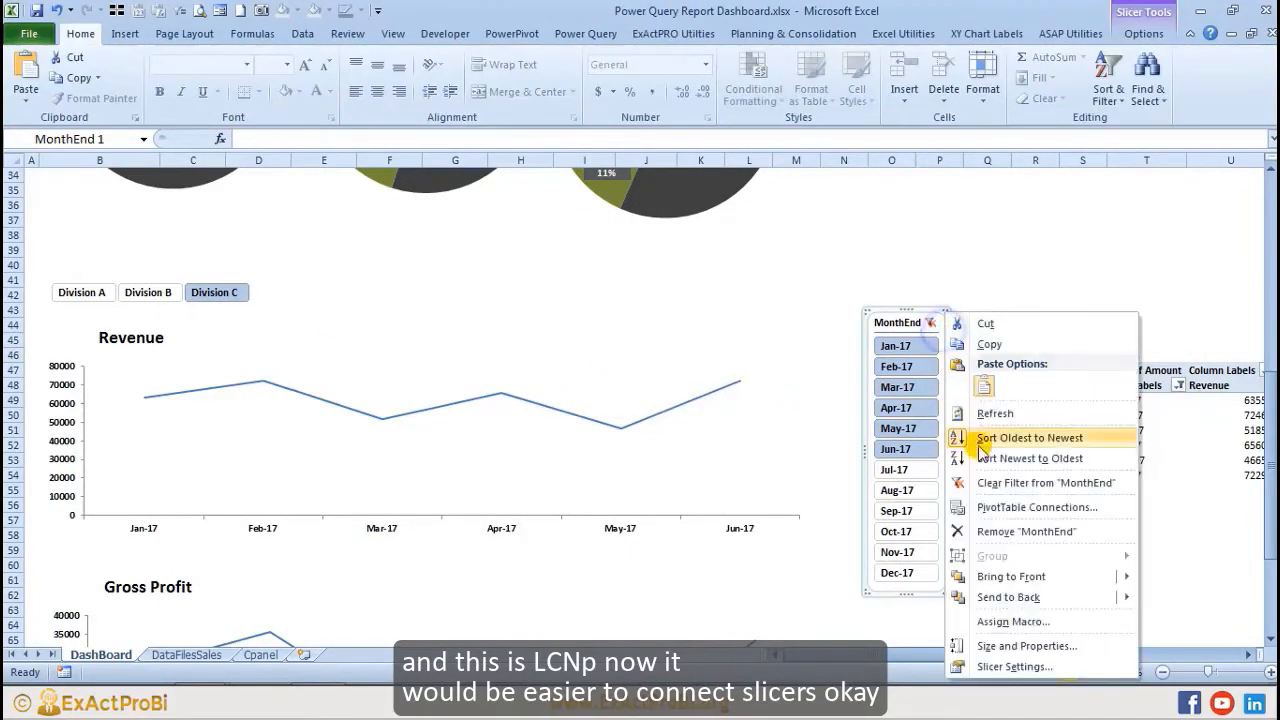
left_click(997, 510)
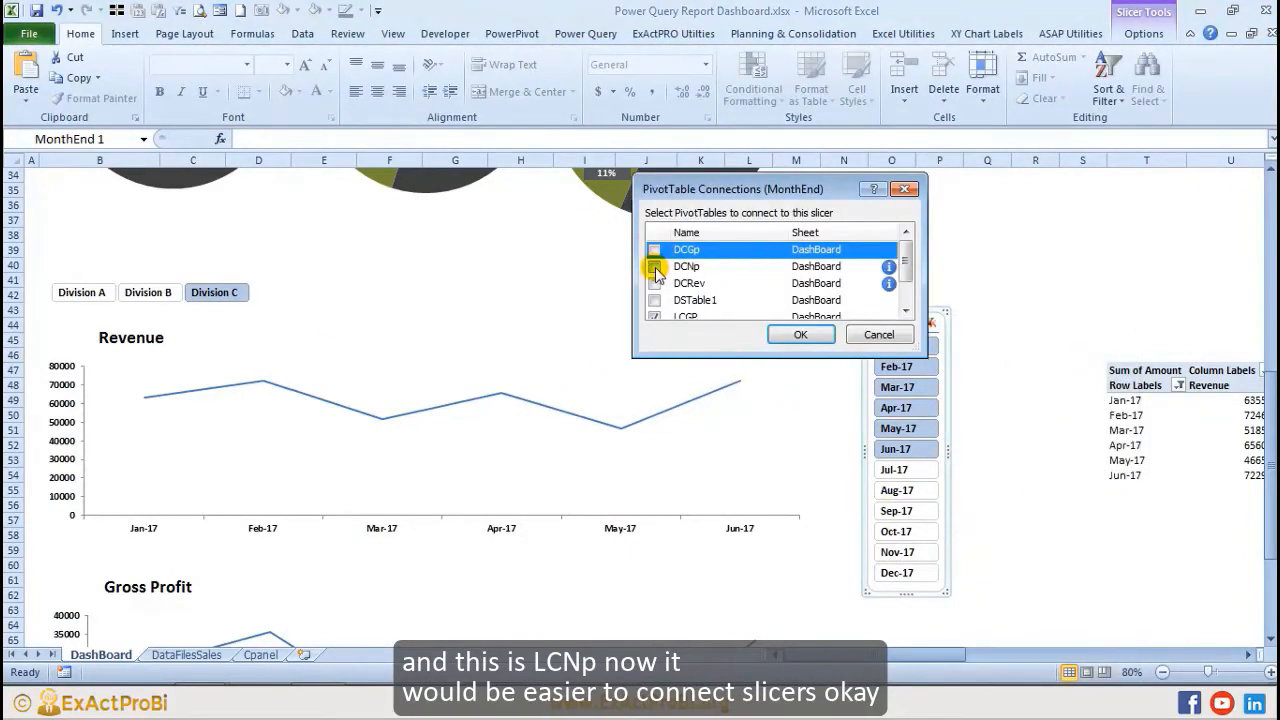
scroll(758, 287, "down", 1)
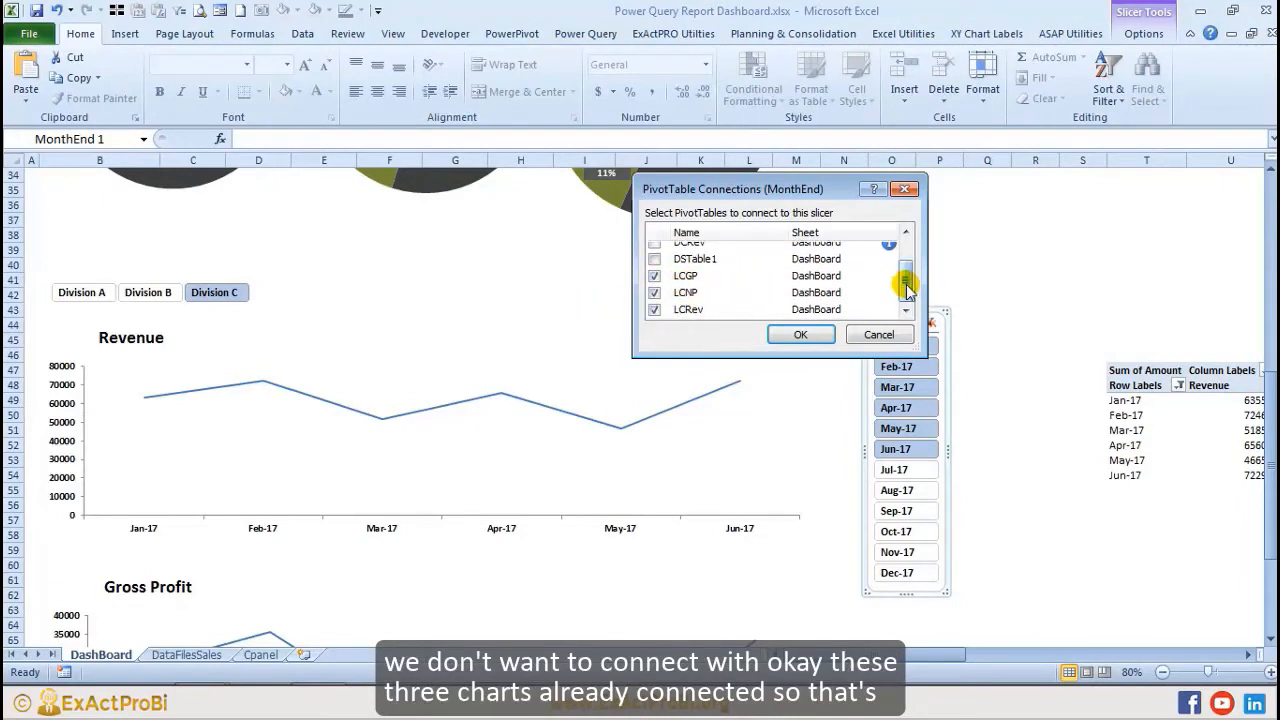
mouse_move(907, 288)
left_mouse_down()
mouse_move(903, 243)
mouse_move(905, 300)
left_mouse_up()
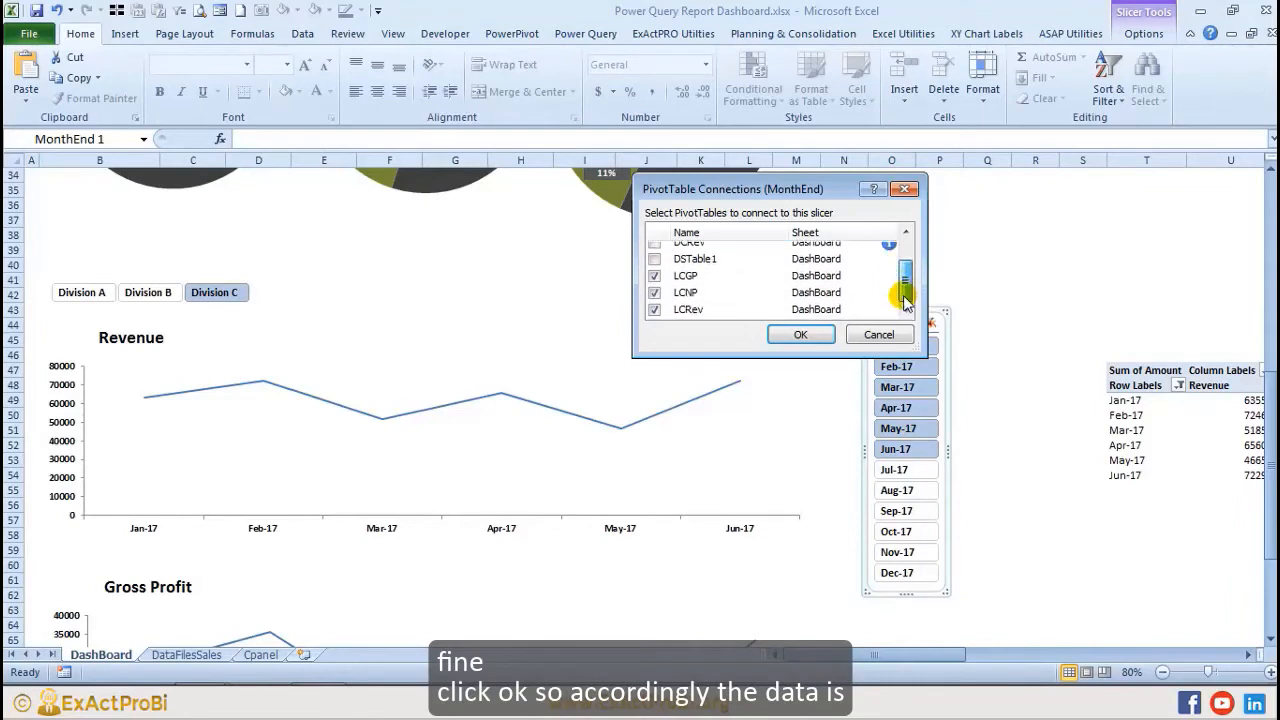
left_click(800, 336)
left_click(998, 460)
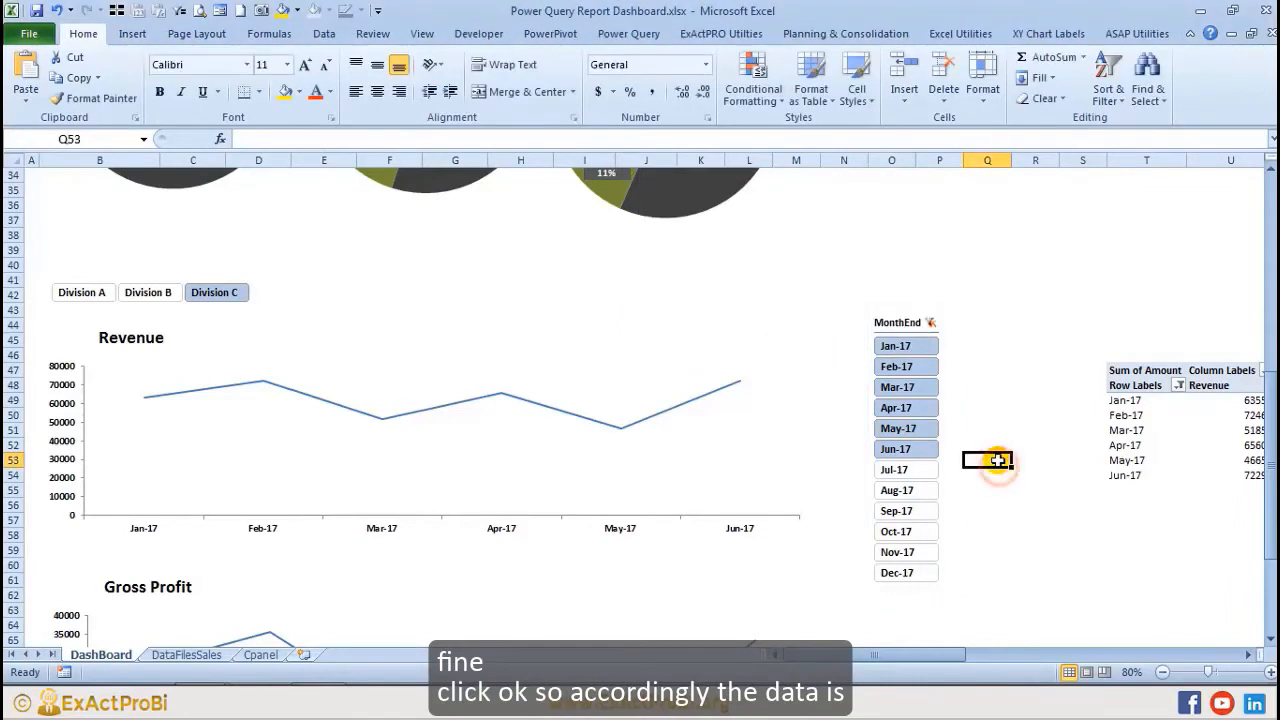
Step: Try different MonthEnd and division slicer selections to check how the Revenue and Gross Profit line charts respond
left_click(928, 470)
scroll(926, 470, "down", 3)
scroll(923, 464, "up", 1)
left_click_drag(903, 257, 903, 361)
scroll(357, 466, "down", 4)
scroll(357, 466, "up", 8)
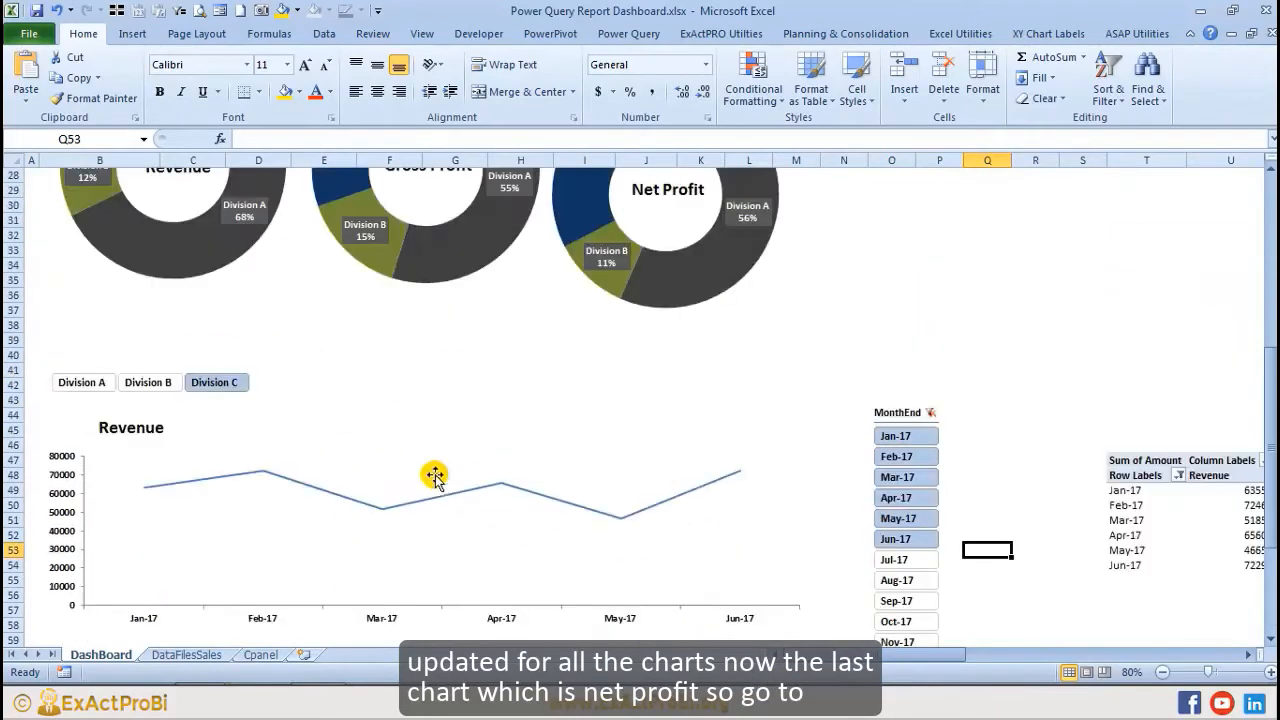
left_click(83, 391)
left_click(149, 382)
left_click(211, 382)
scroll(643, 400, "down", 11)
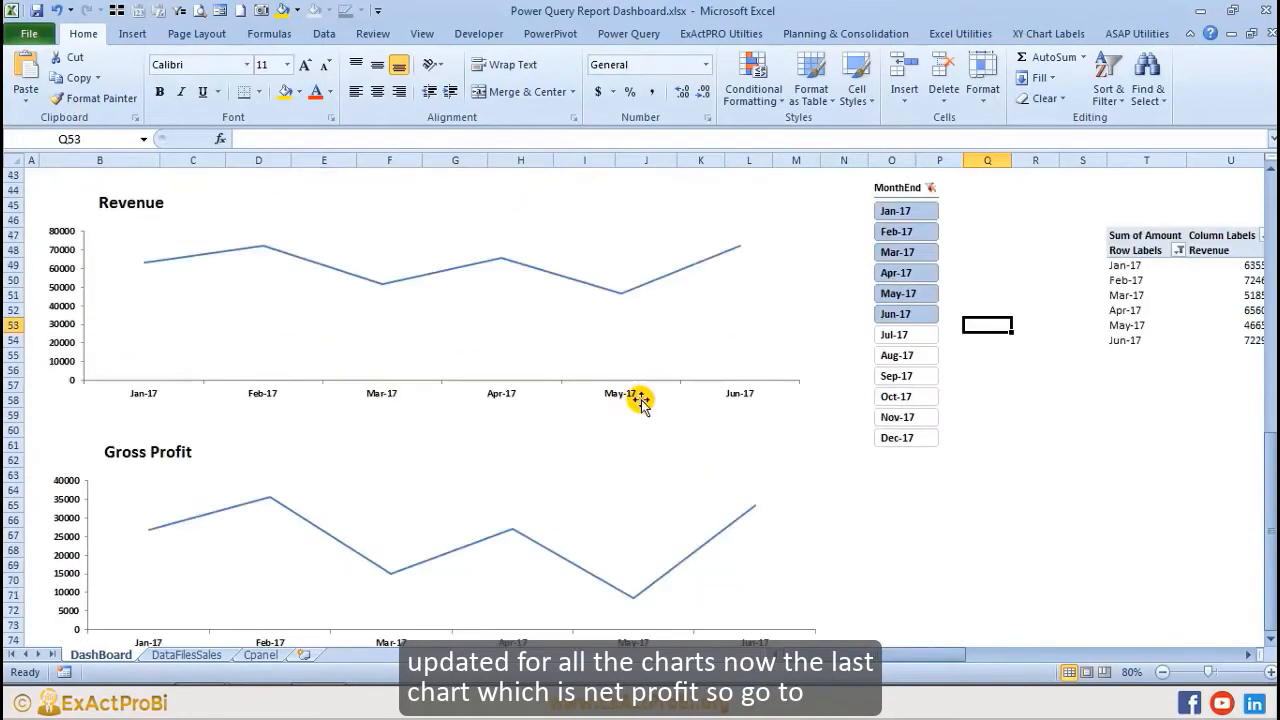
Step: Insert a basic line PivotChart from the Net Profit pivot table
scroll(651, 421, "up", 3)
left_click_drag(880, 665, 1000, 666)
scroll(991, 531, "up", 6)
left_click(983, 432)
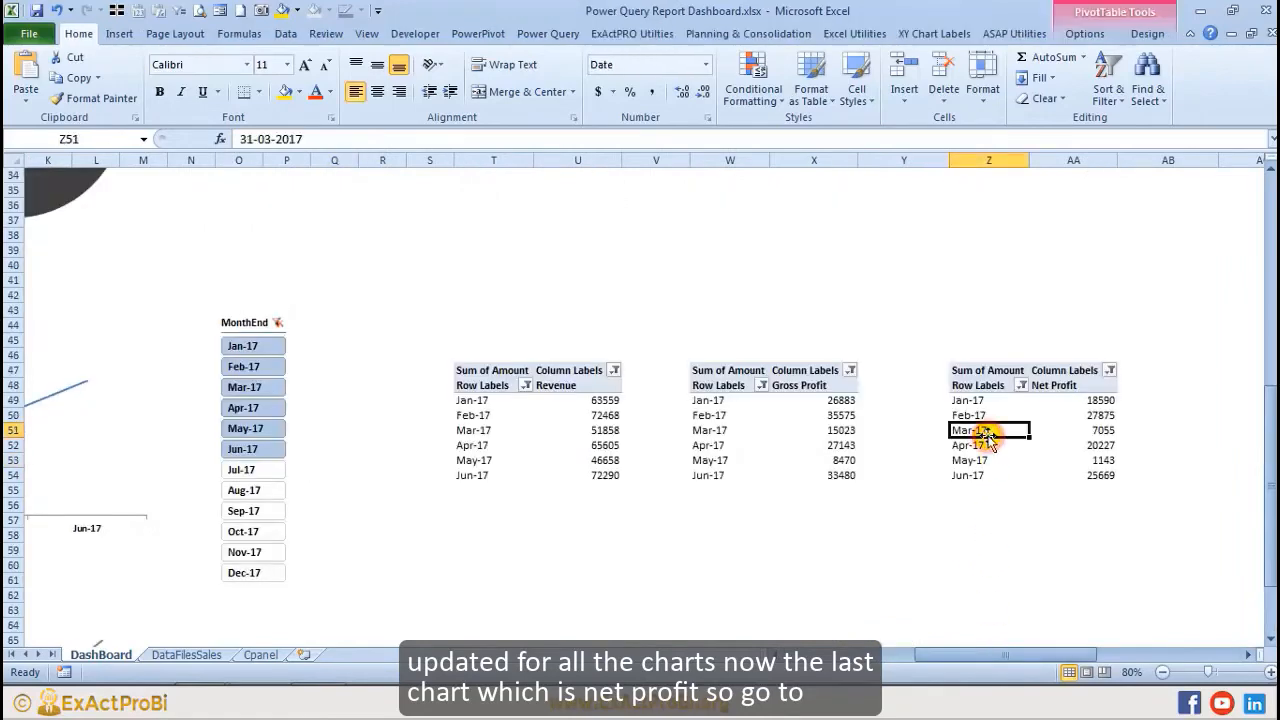
left_click(1083, 36)
left_click(1020, 75)
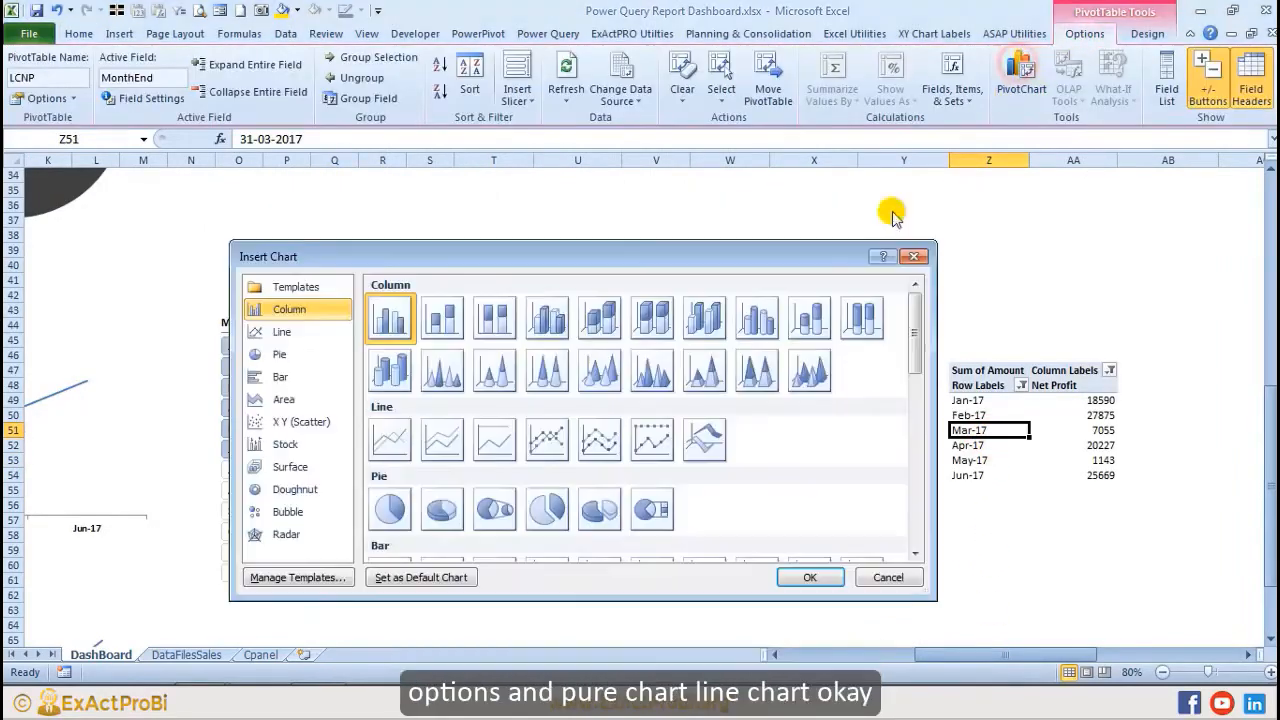
left_click(392, 438)
left_click(785, 578)
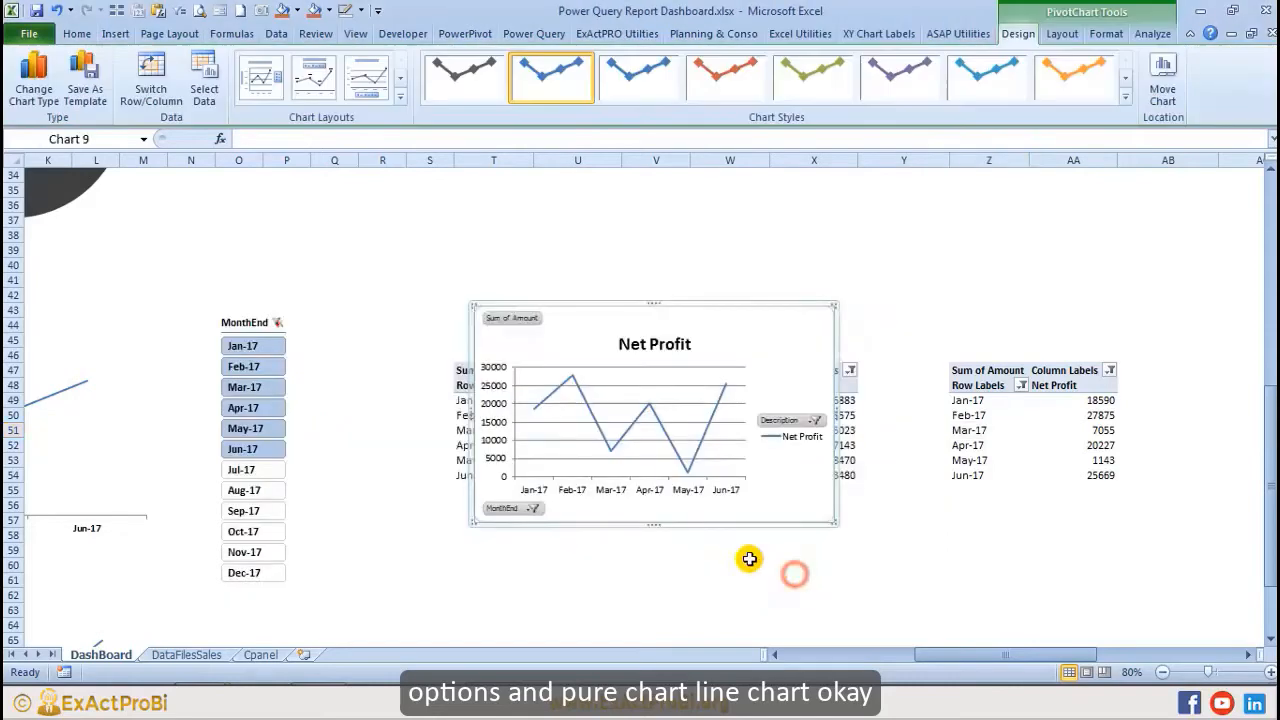
Step: Relocate the Net Profit chart below the Gross Profit chart, starting around row 78, and widen it to about column N
scroll(651, 483, "down", 2)
left_click_drag(634, 352, 571, 543)
left_click(508, 288)
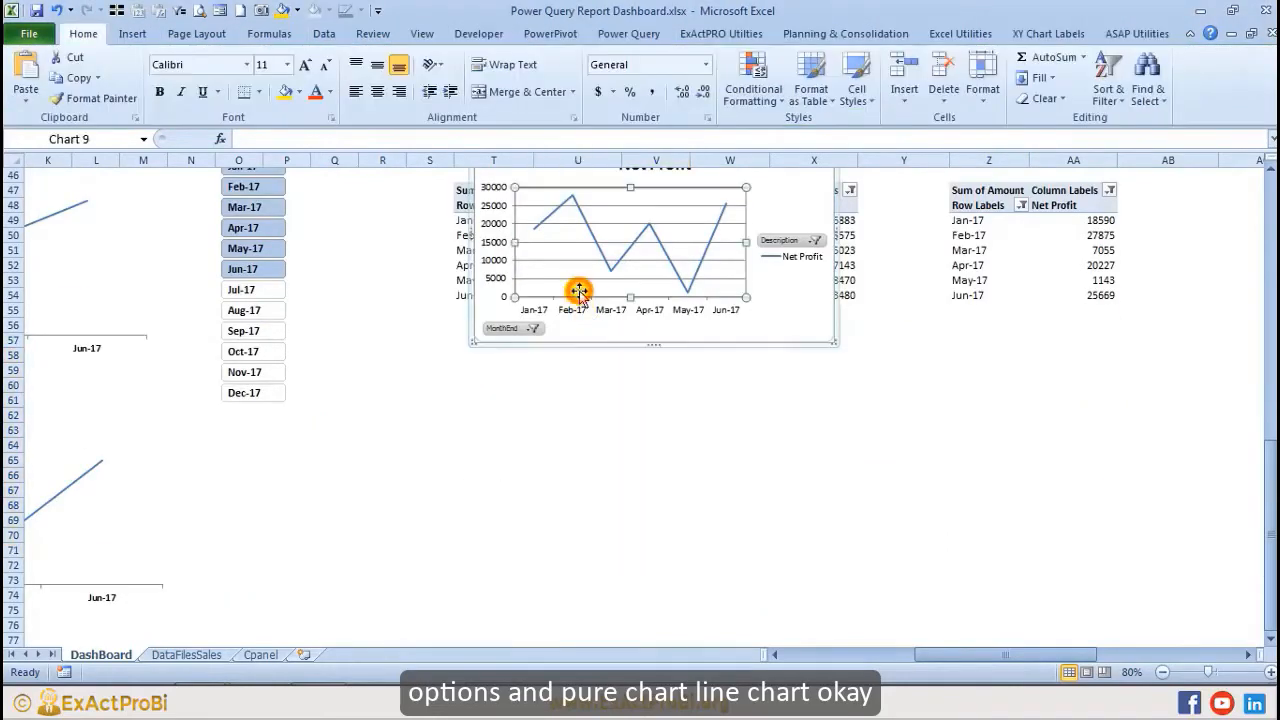
left_click(588, 343)
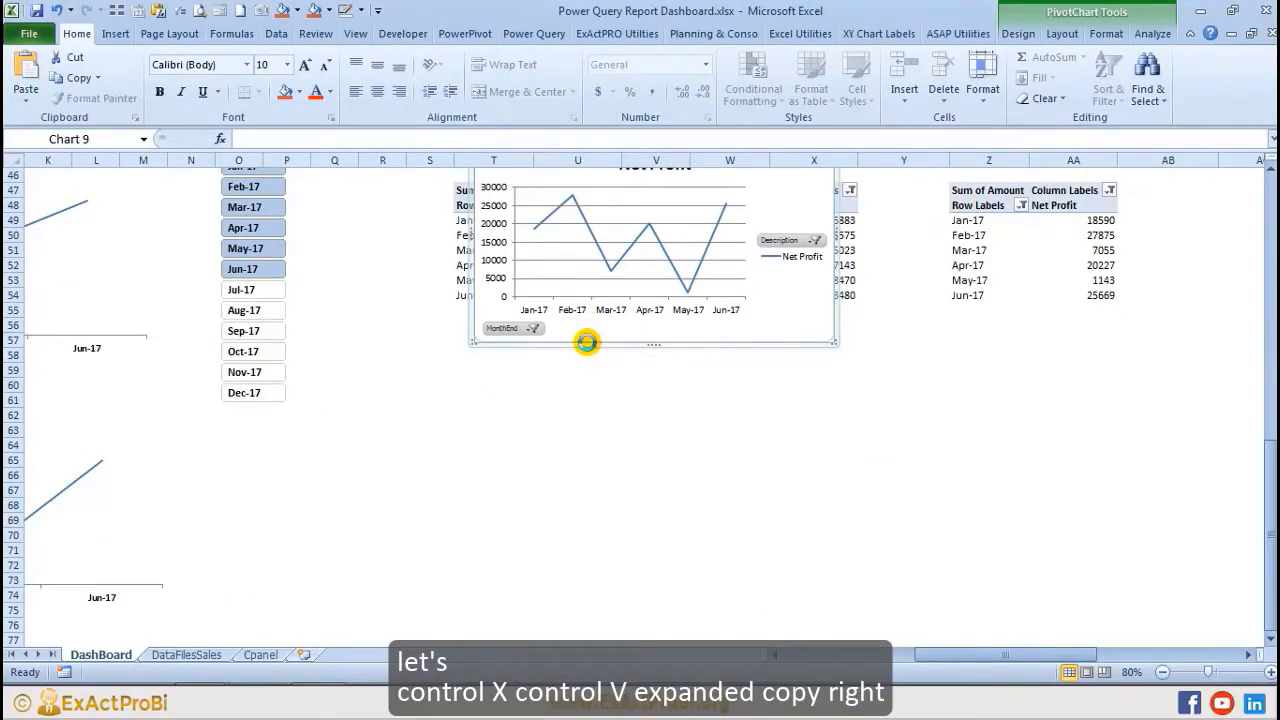
key("ctrl+x")
left_click_drag(960, 655, 829, 651)
scroll(280, 489, "down", 4)
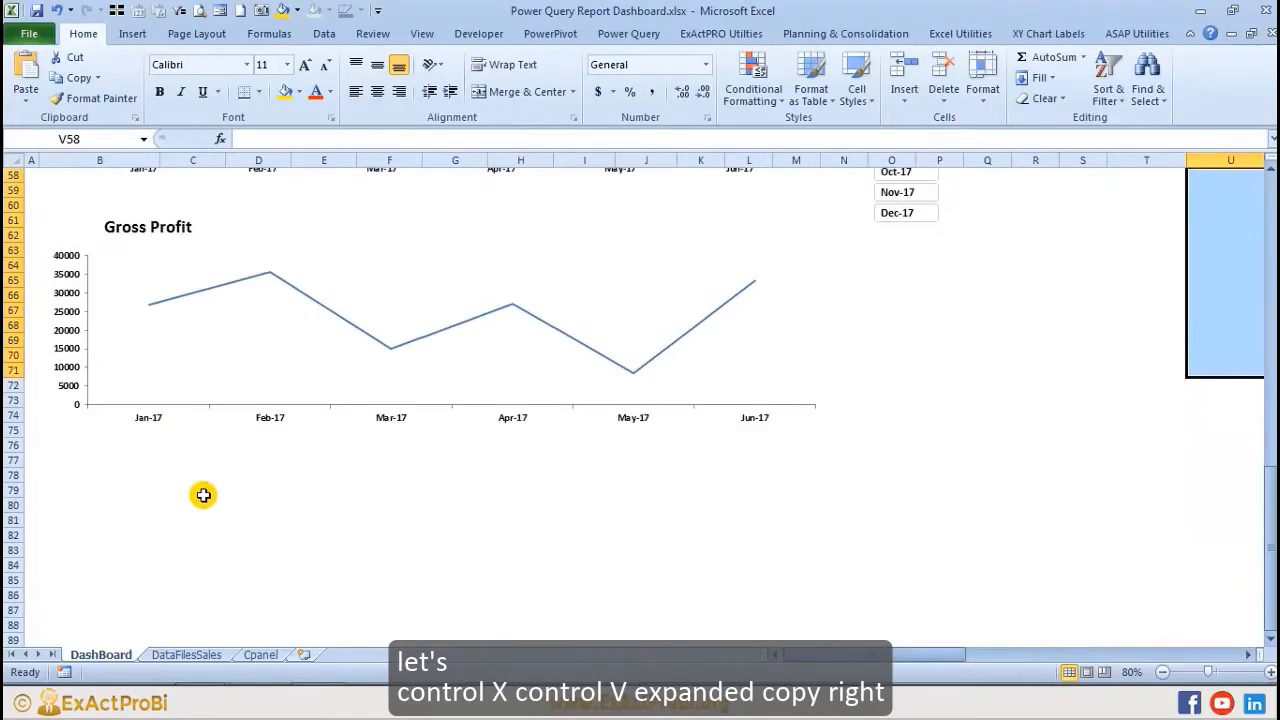
left_click(64, 473)
key("ctrl+v")
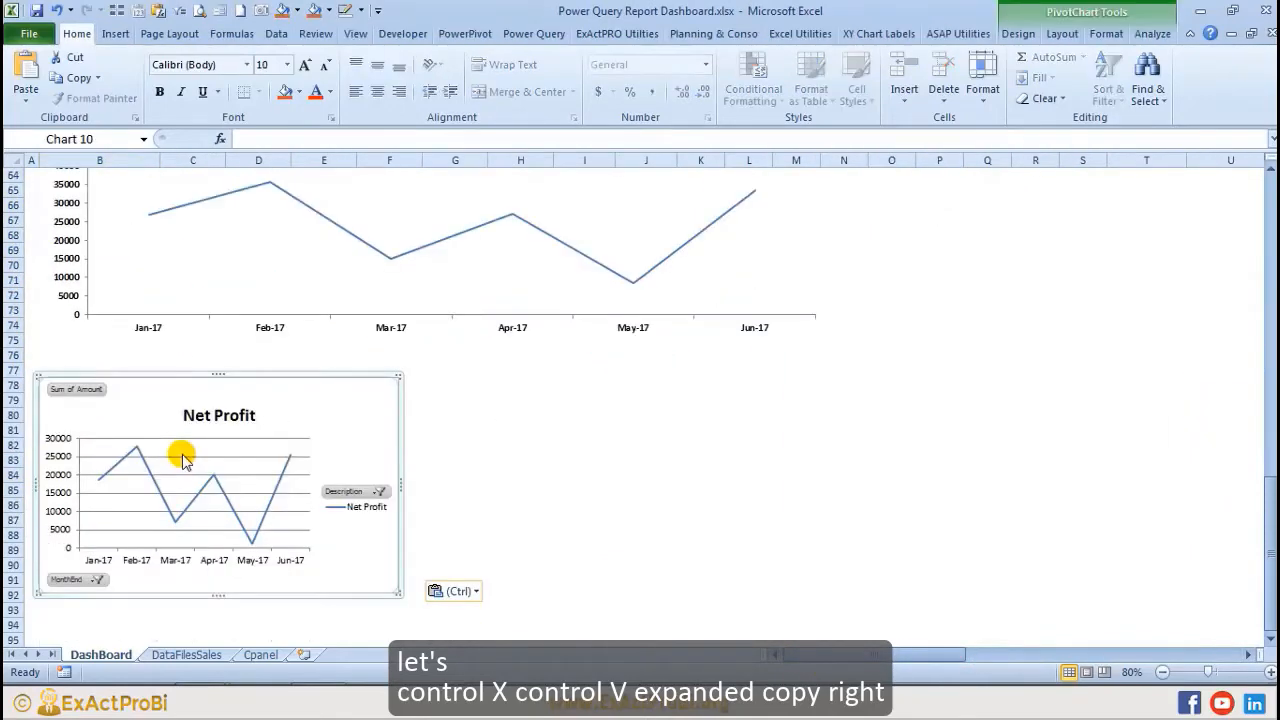
left_click_drag(405, 486, 858, 495)
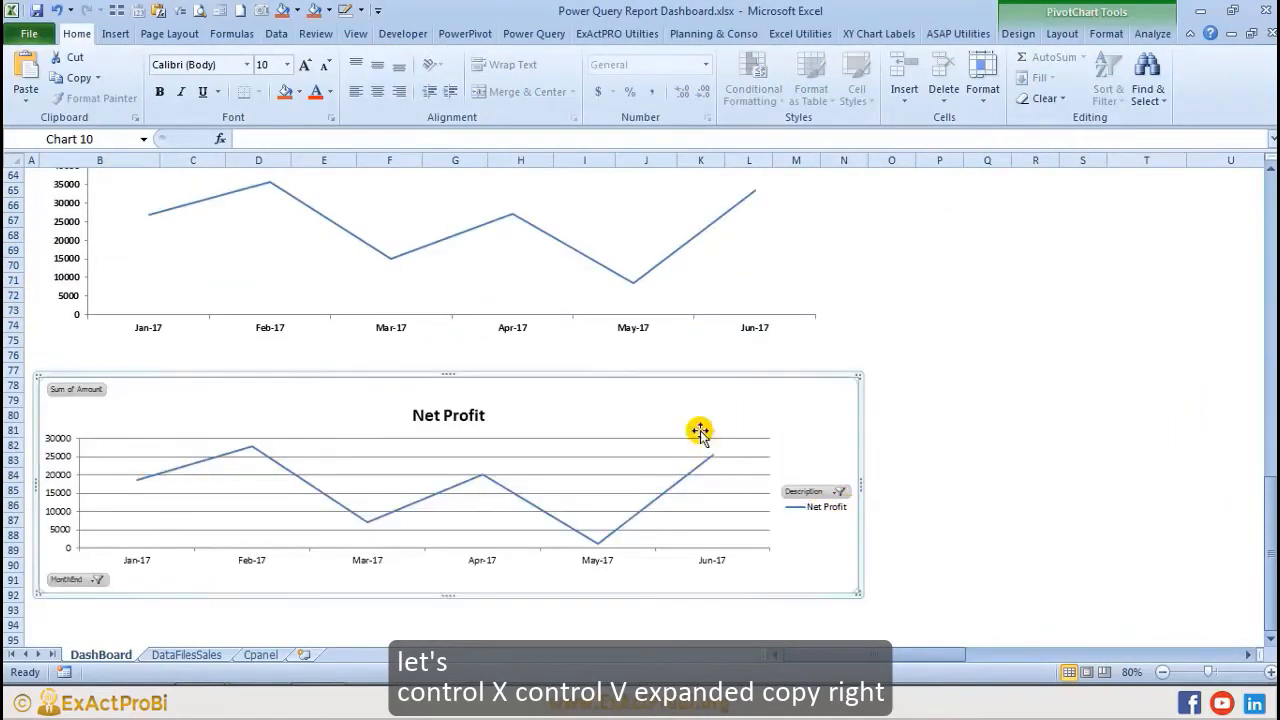
Step: Apply the Gross Profit chart's formatting to the Net Profit chart and narrow it to match the width of the chart above
left_click(588, 213)
left_click(821, 330)
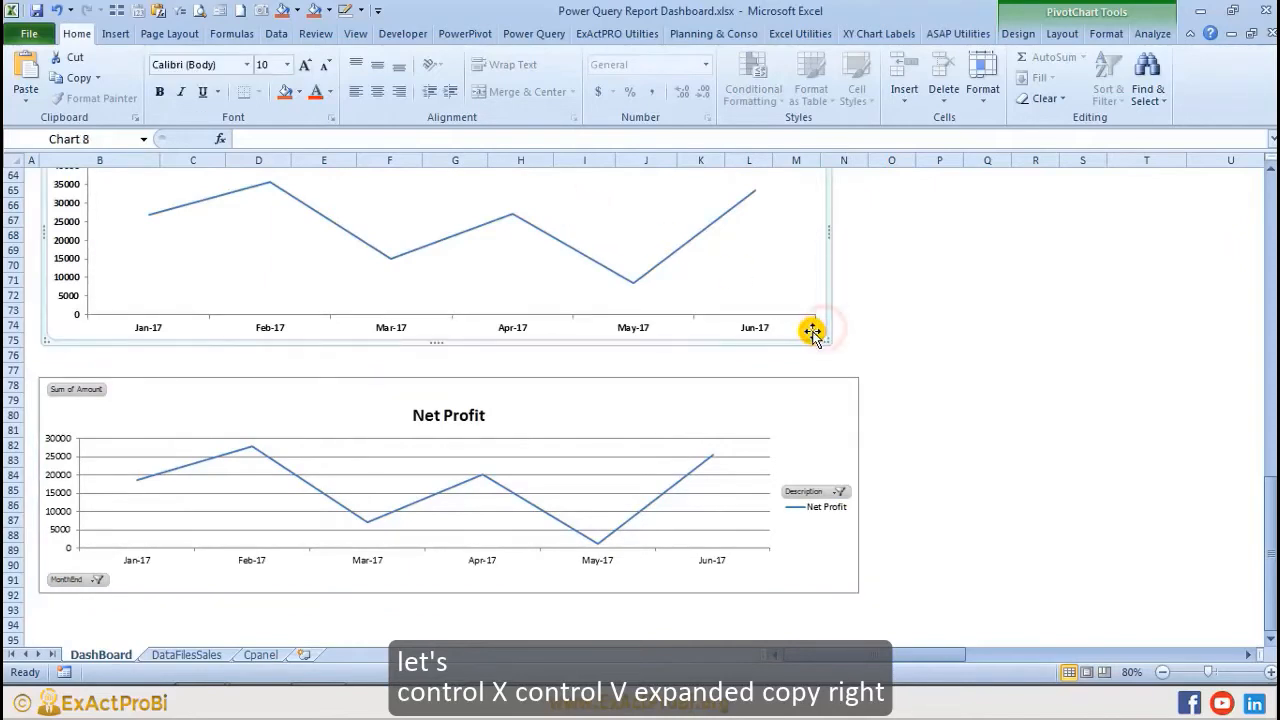
right_click(548, 459)
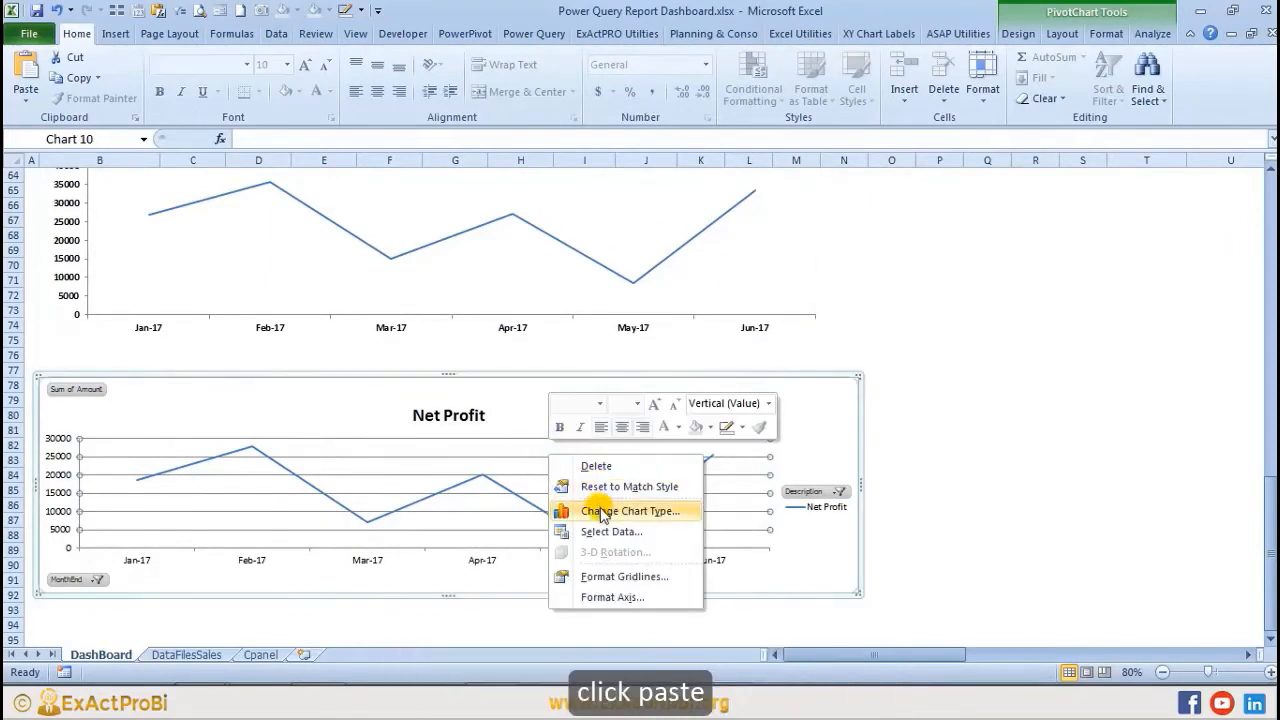
right_click(521, 398)
left_click(562, 107)
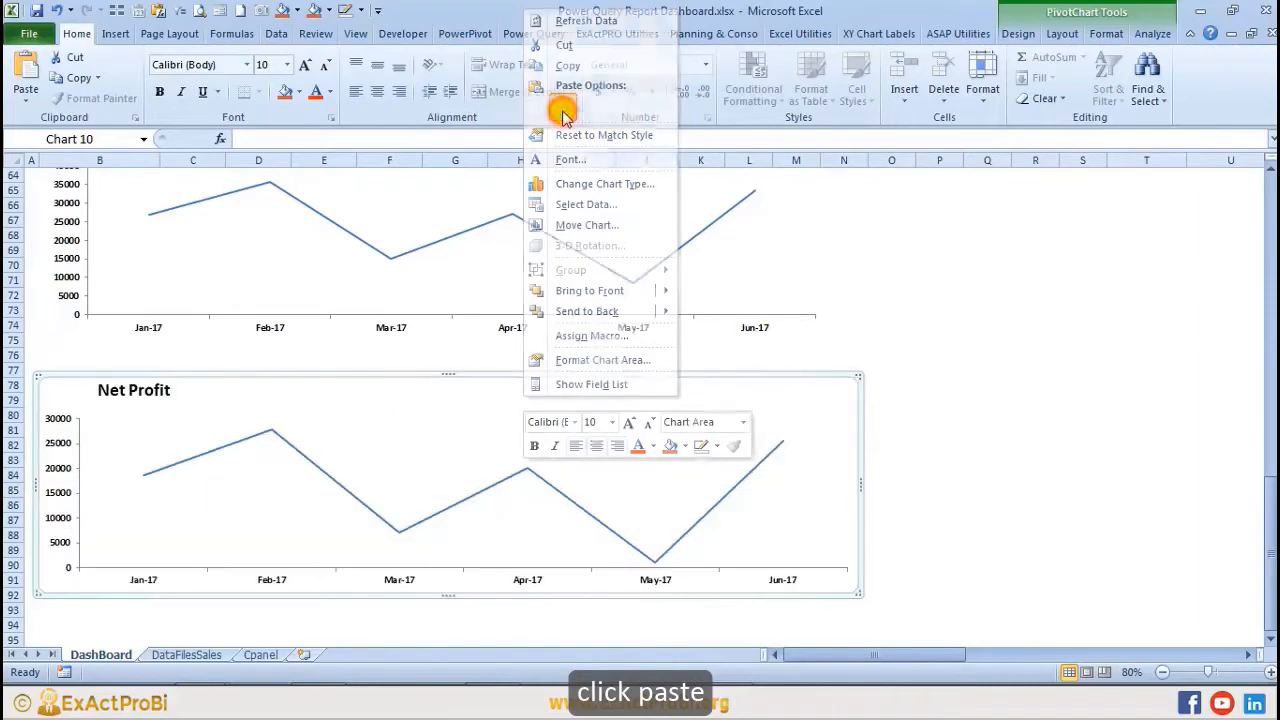
scroll(693, 359, "down", 1)
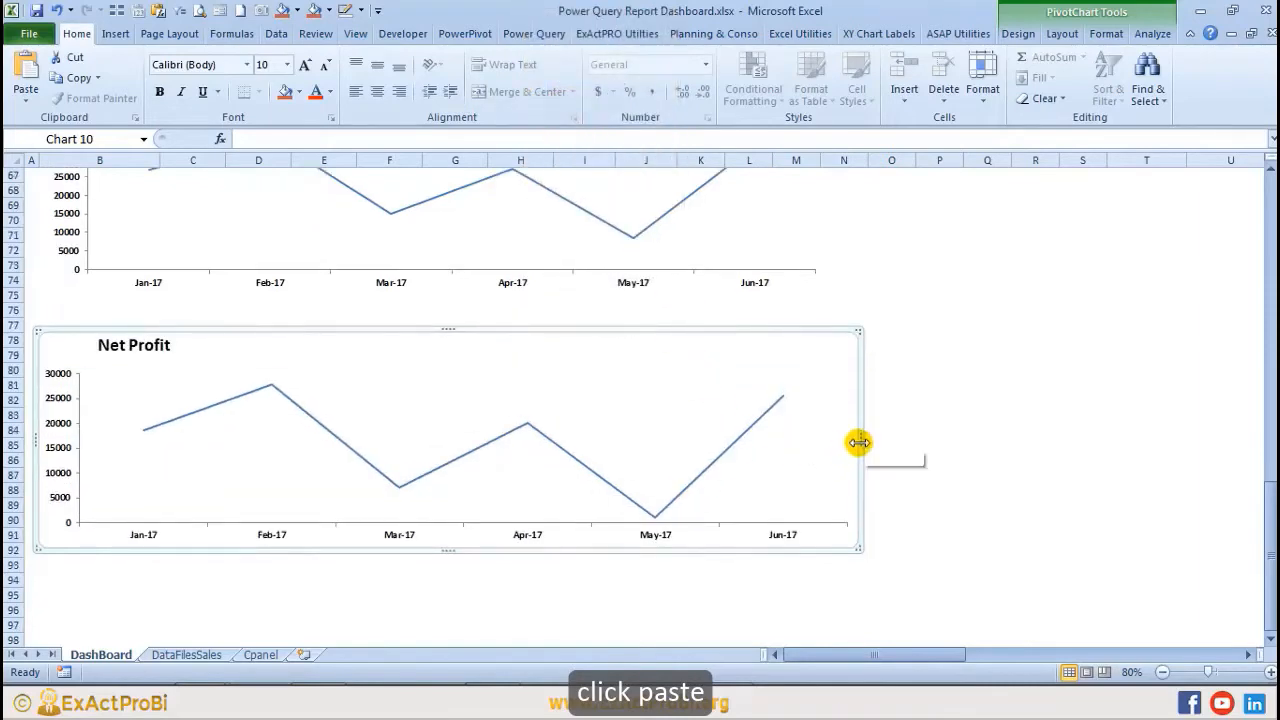
left_click_drag(859, 442, 829, 447)
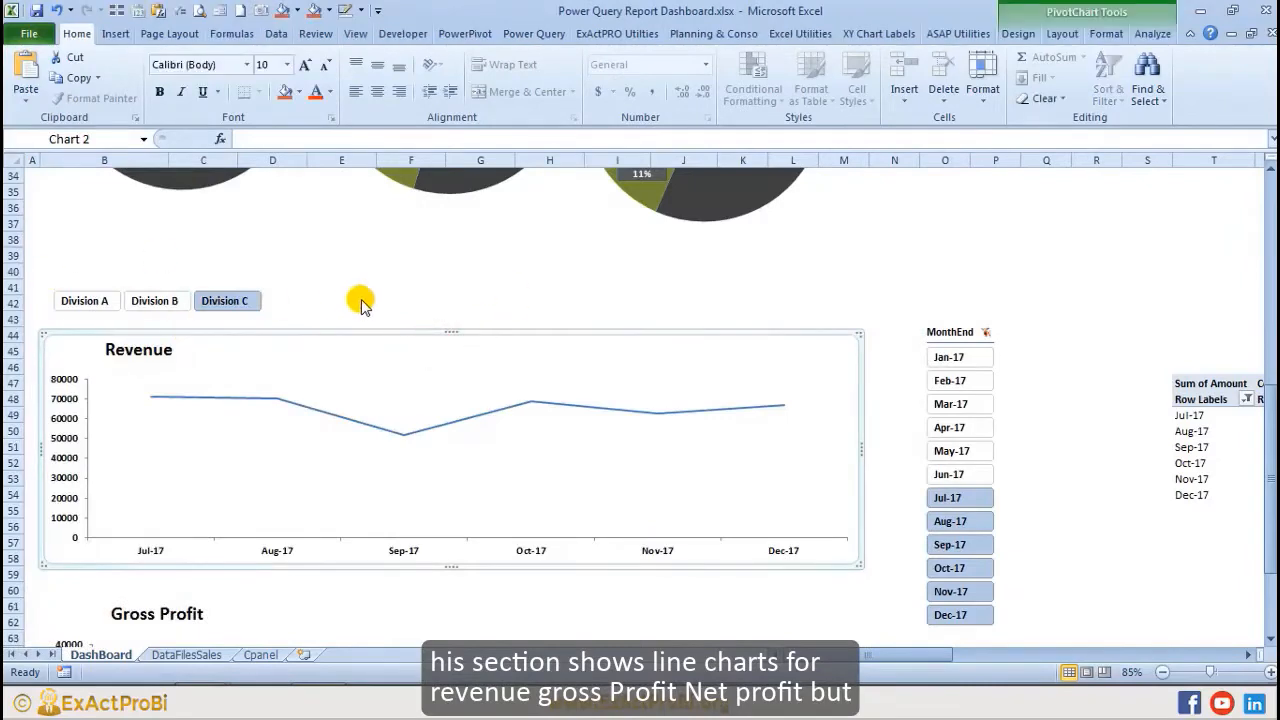
Step: Review the line charts for each division with the Divisions slicer, and filter MonthEnd to Jan-17 through May-17
scroll(355, 306, "down", 14)
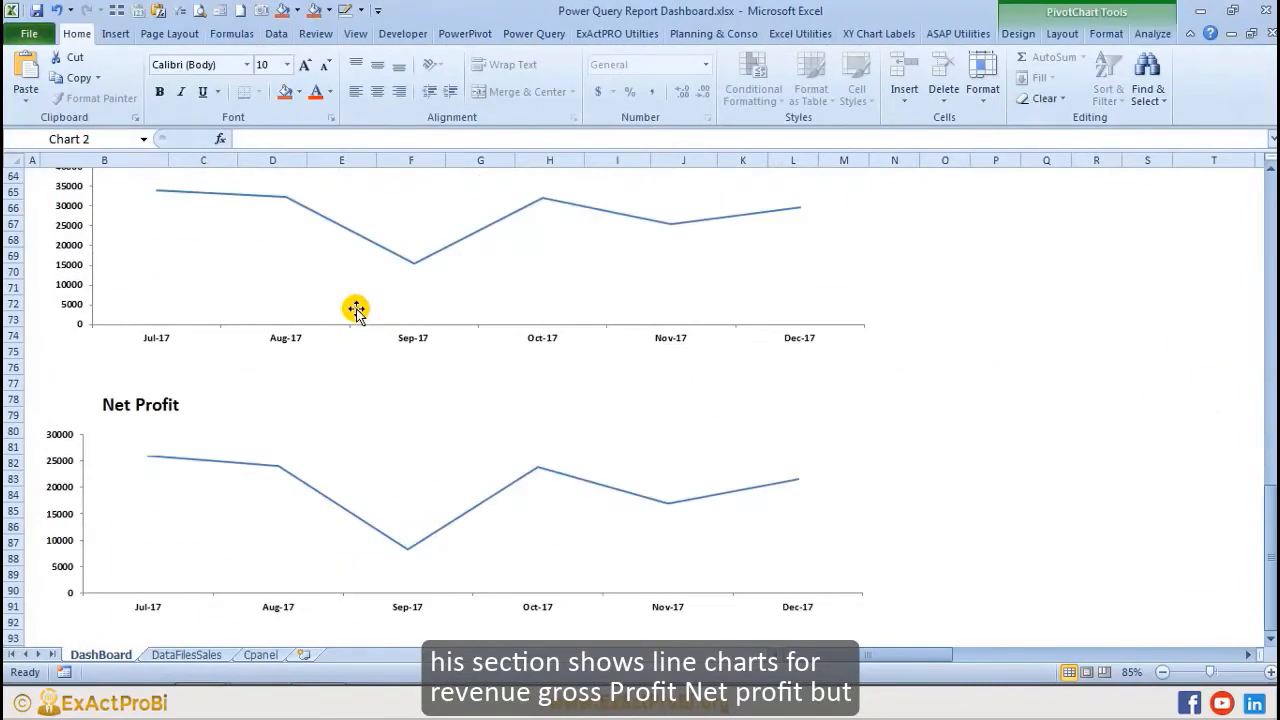
scroll(353, 308, "up", 13)
left_click(449, 237)
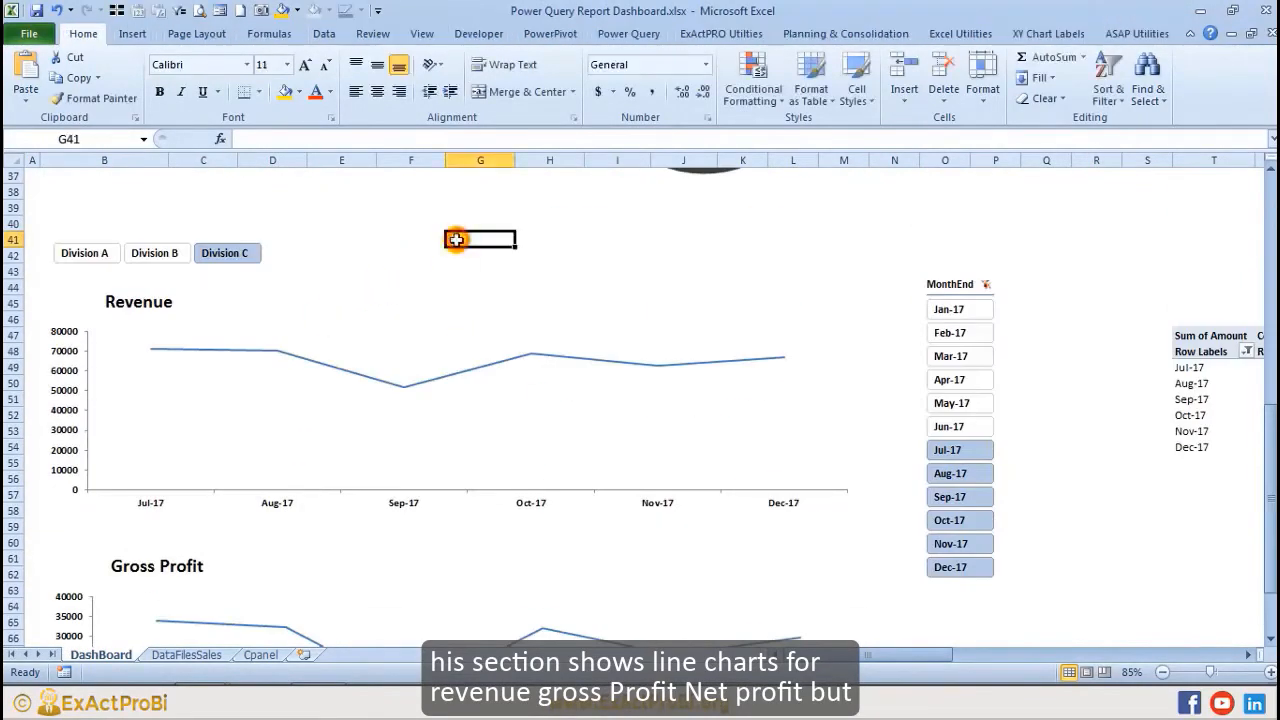
scroll(443, 309, "down", 7)
scroll(445, 320, "up", 6)
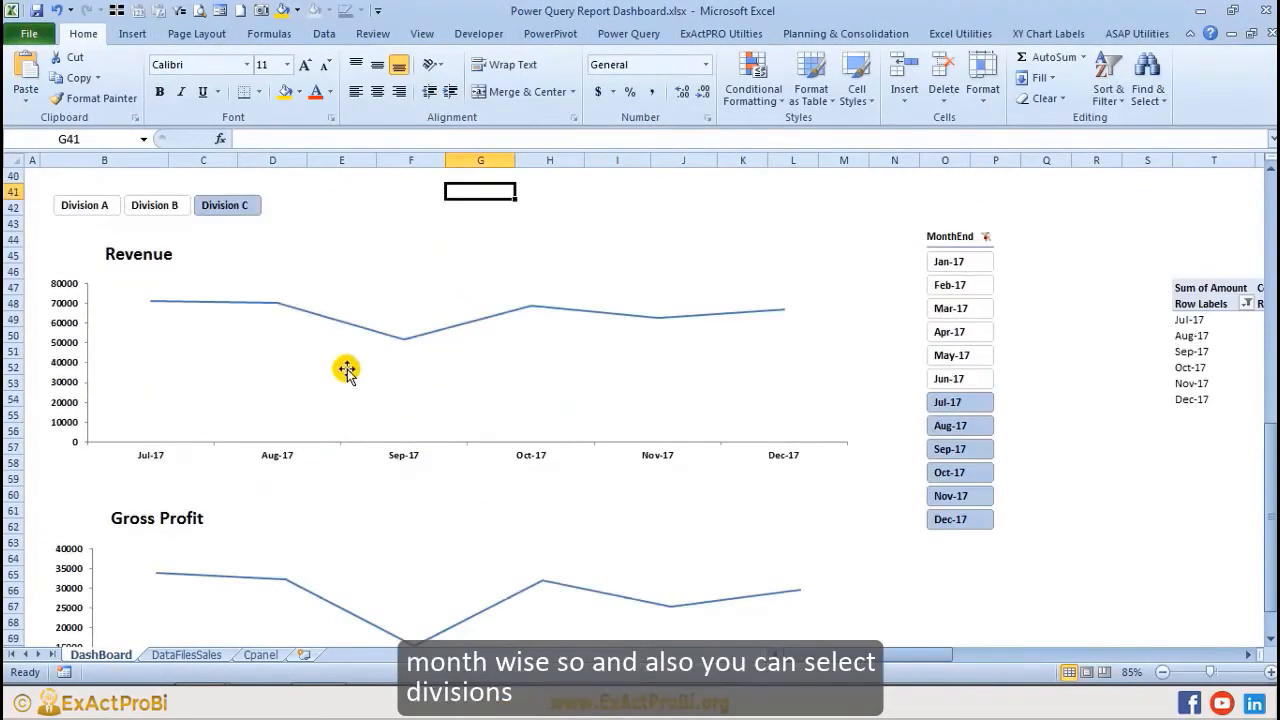
left_click(86, 205)
left_click(158, 205)
left_click(220, 207)
left_click(86, 205)
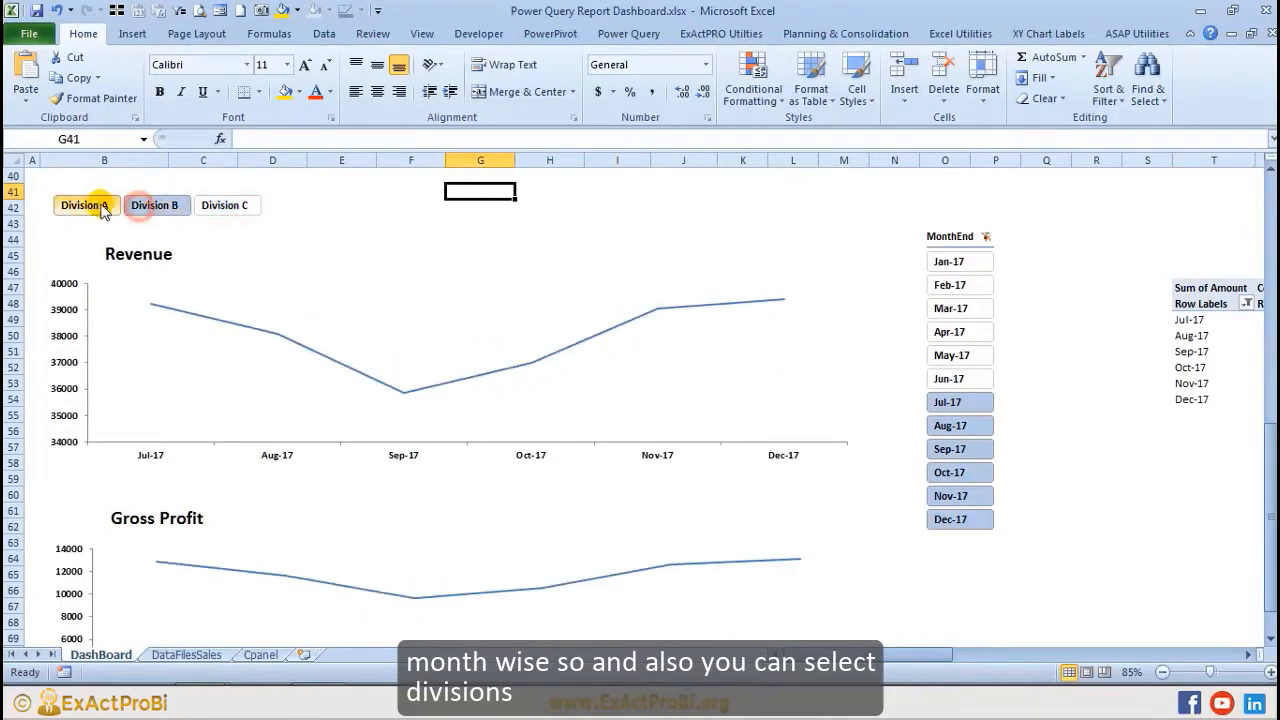
left_click(155, 205)
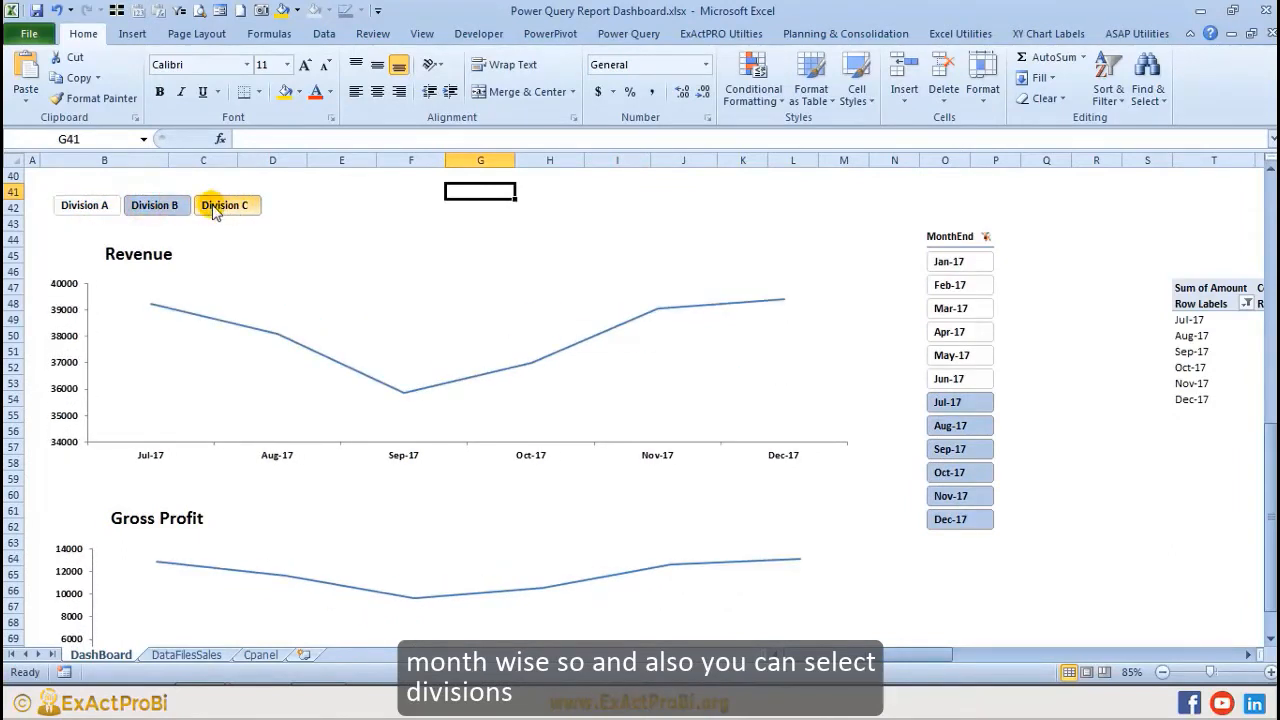
left_click_drag(932, 260, 966, 345)
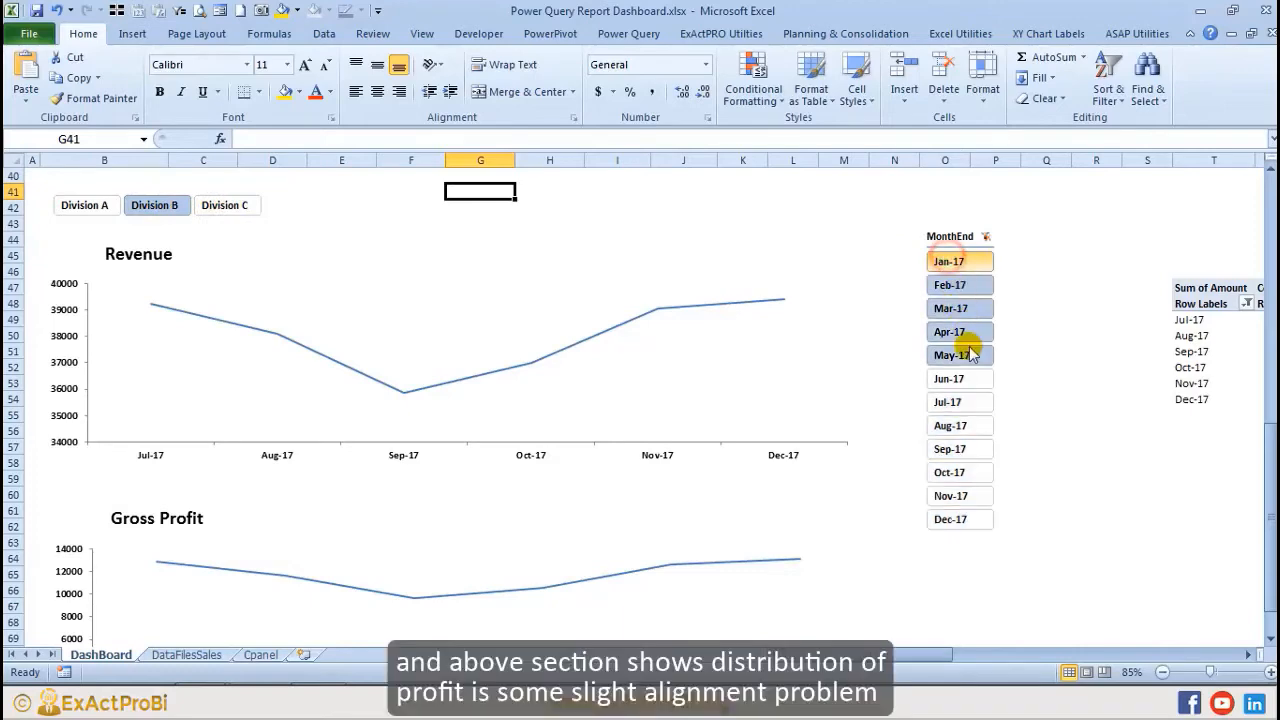
Step: Move the Net Profit doughnut chart up and slightly right so it lines up better with the Revenue and Gross Profit doughnuts
scroll(746, 320, "up", 12)
scroll(590, 312, "down", 2)
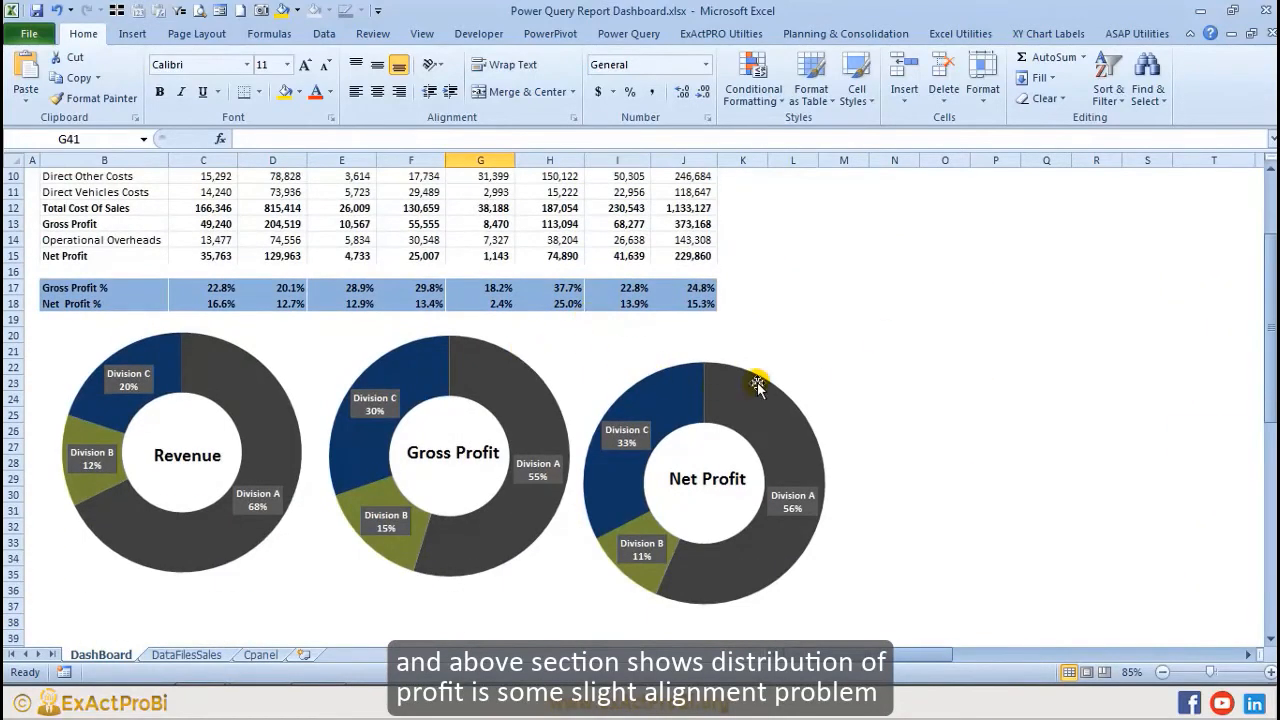
left_click(812, 381)
left_click_drag(779, 327, 834, 310)
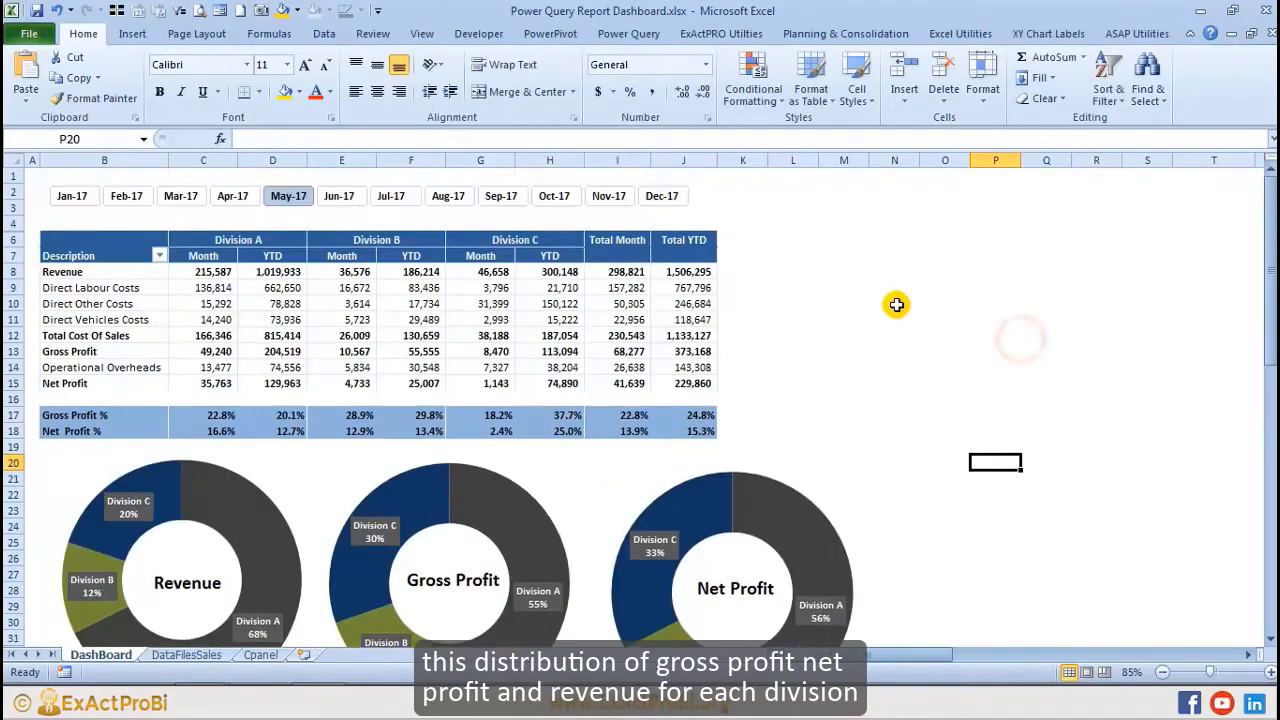
Step: Examine the monthly table and doughnut charts for different months between Jan-17 and May-17 with the month slicer above the table
scroll(797, 350, "down", 3)
scroll(449, 357, "up", 3)
scroll(450, 432, "down", 3)
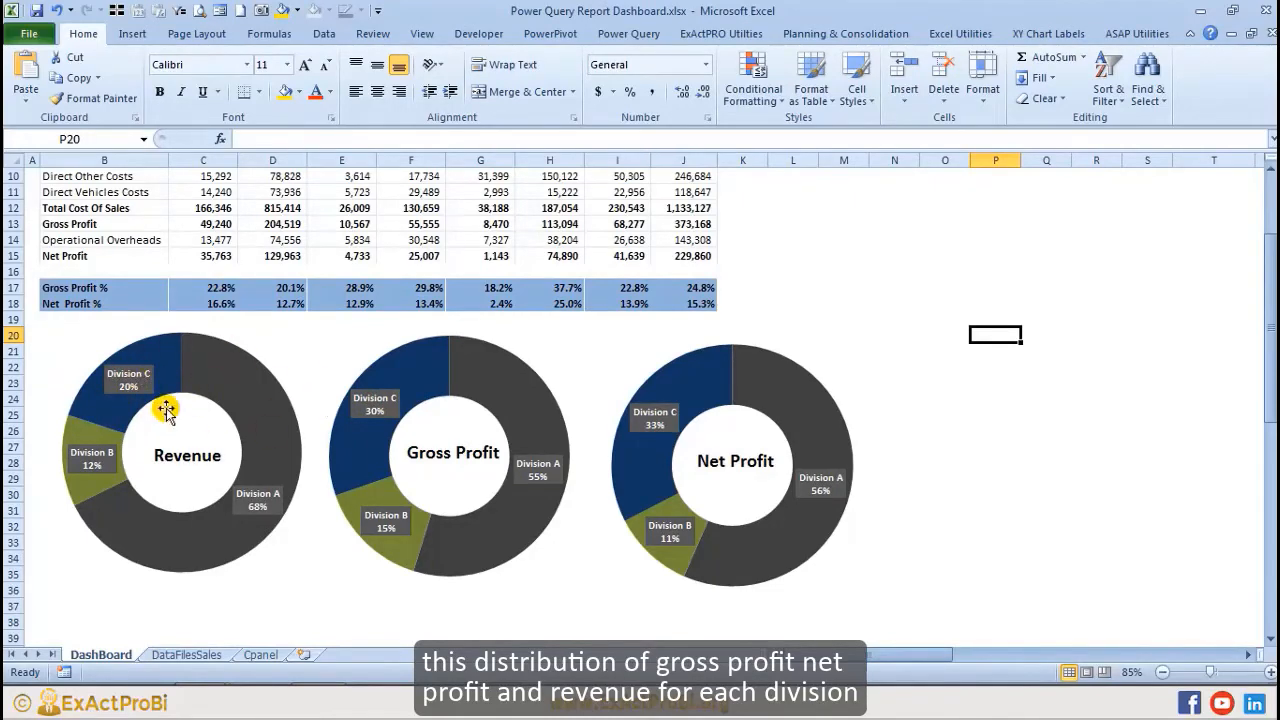
scroll(166, 410, "up", 3)
left_click(213, 197)
left_click(183, 197)
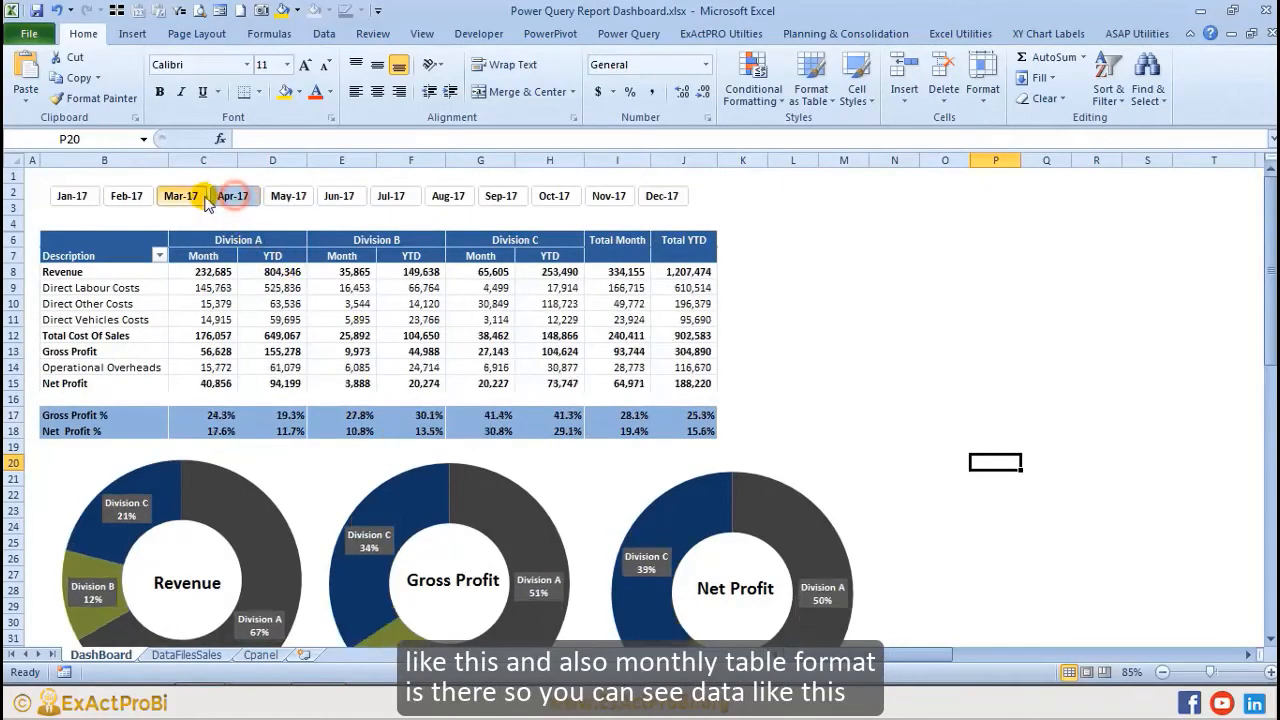
left_click(127, 197)
left_click(72, 197)
left_click(127, 197)
left_click(181, 197)
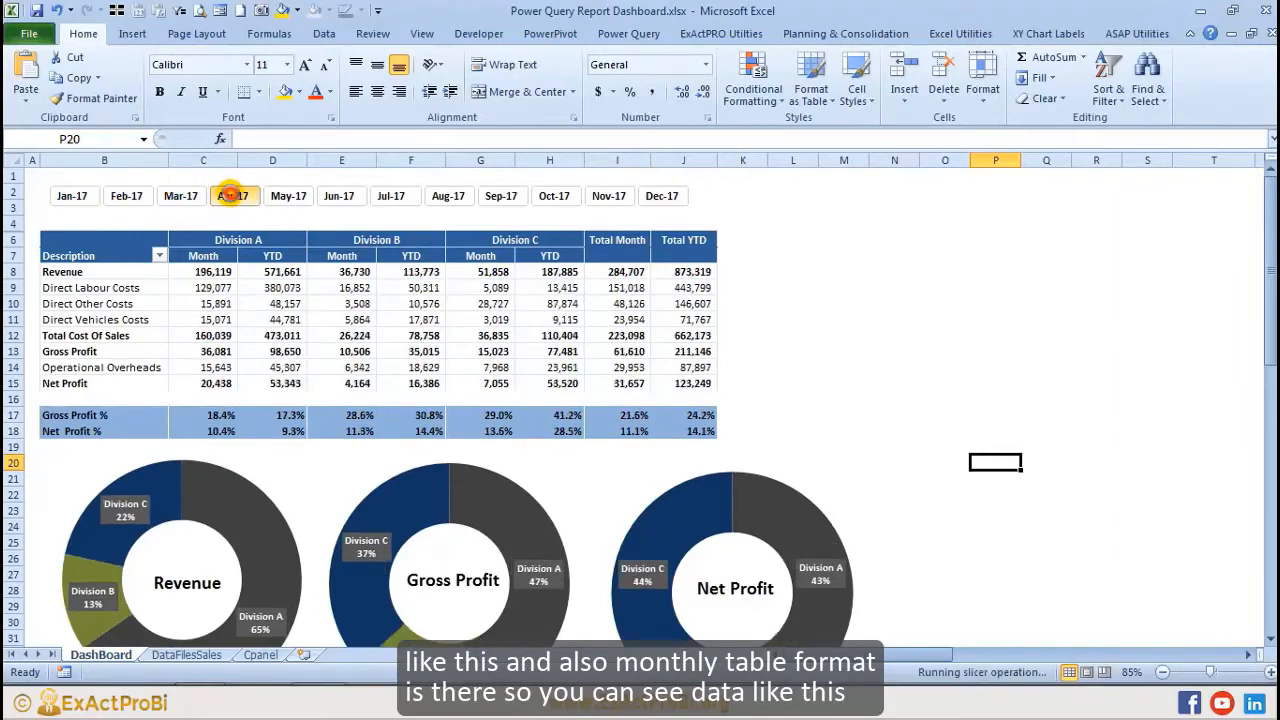
left_click(288, 197)
Step: Compare the monthly performance of Divisions A, B and C in the Revenue, Gross Profit and Net Profit line charts
scroll(472, 300, "down", 12)
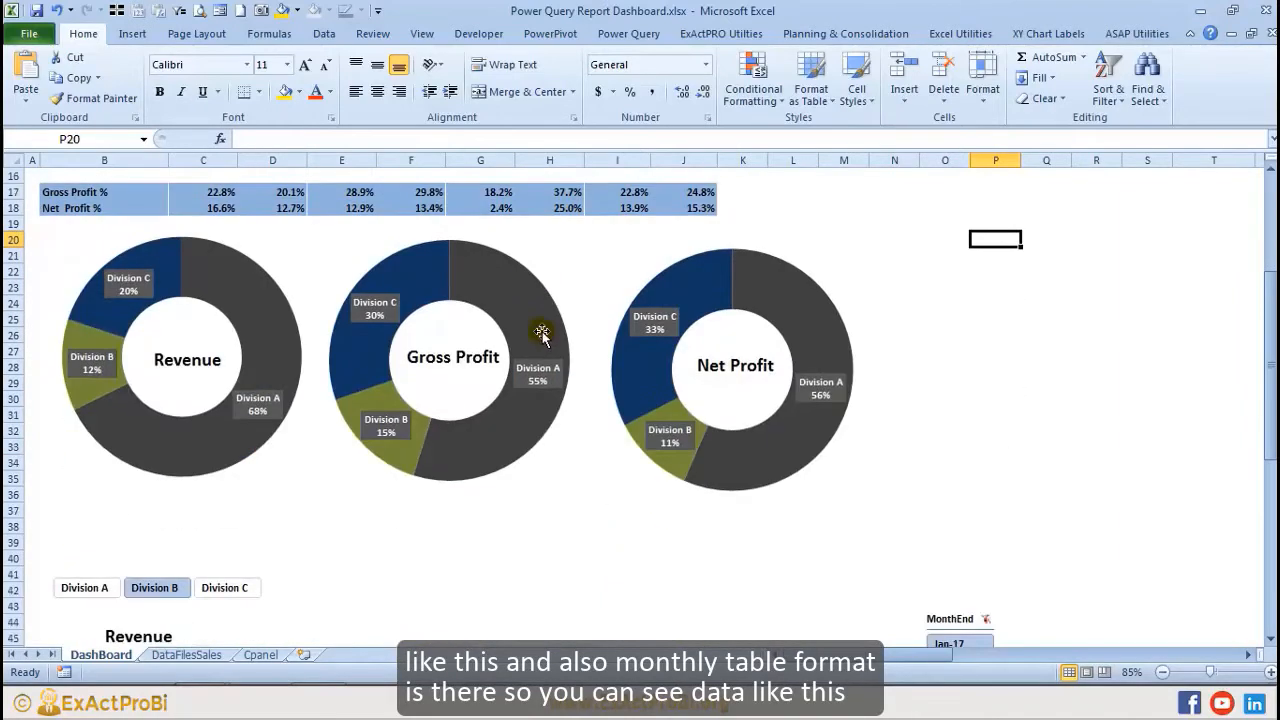
scroll(534, 337, "up", 3)
left_click(88, 302)
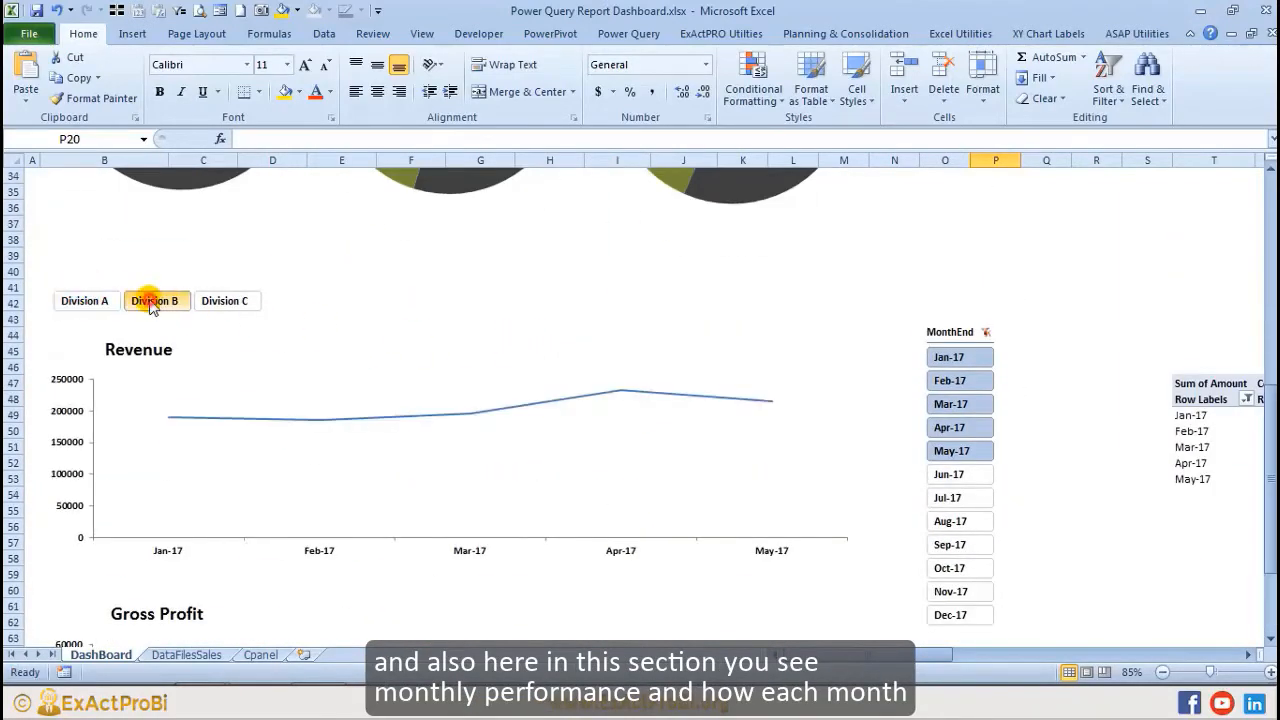
left_click(152, 301, "ctrl")
left_click(240, 300, "ctrl")
left_click(96, 302)
left_click(152, 300)
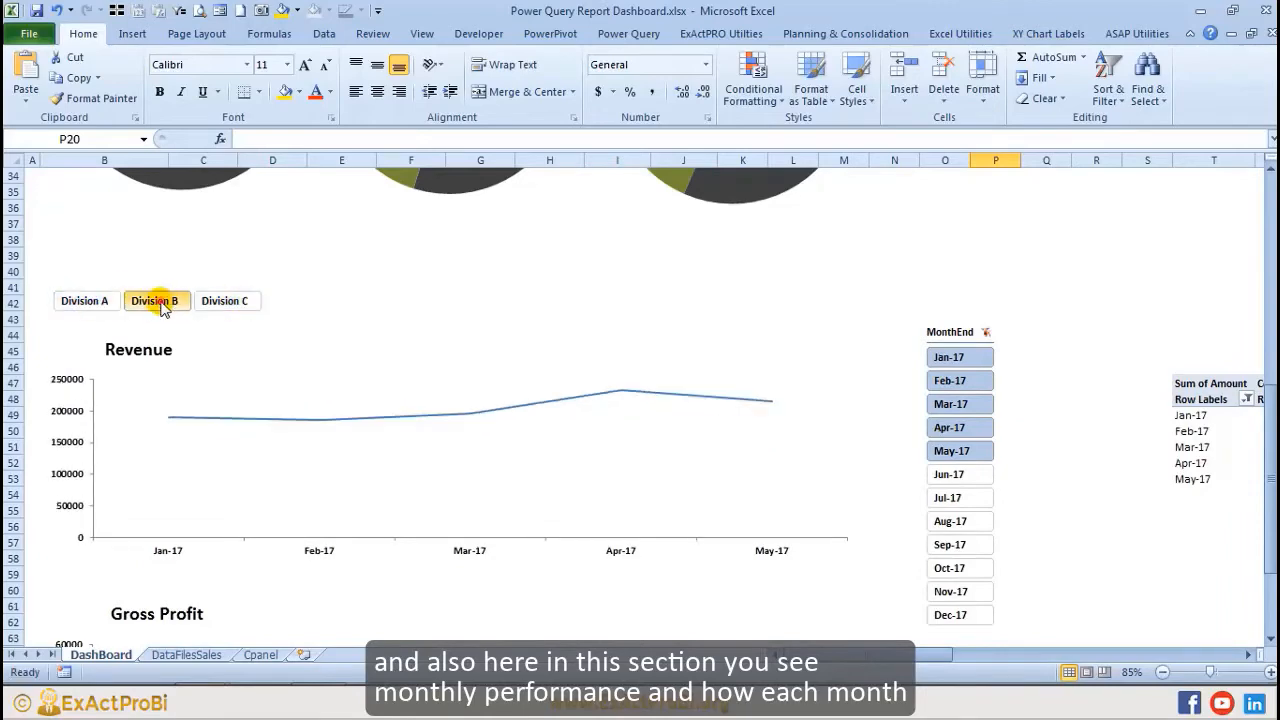
left_click(223, 300)
scroll(309, 380, "down", 8)
scroll(311, 392, "down", 3)
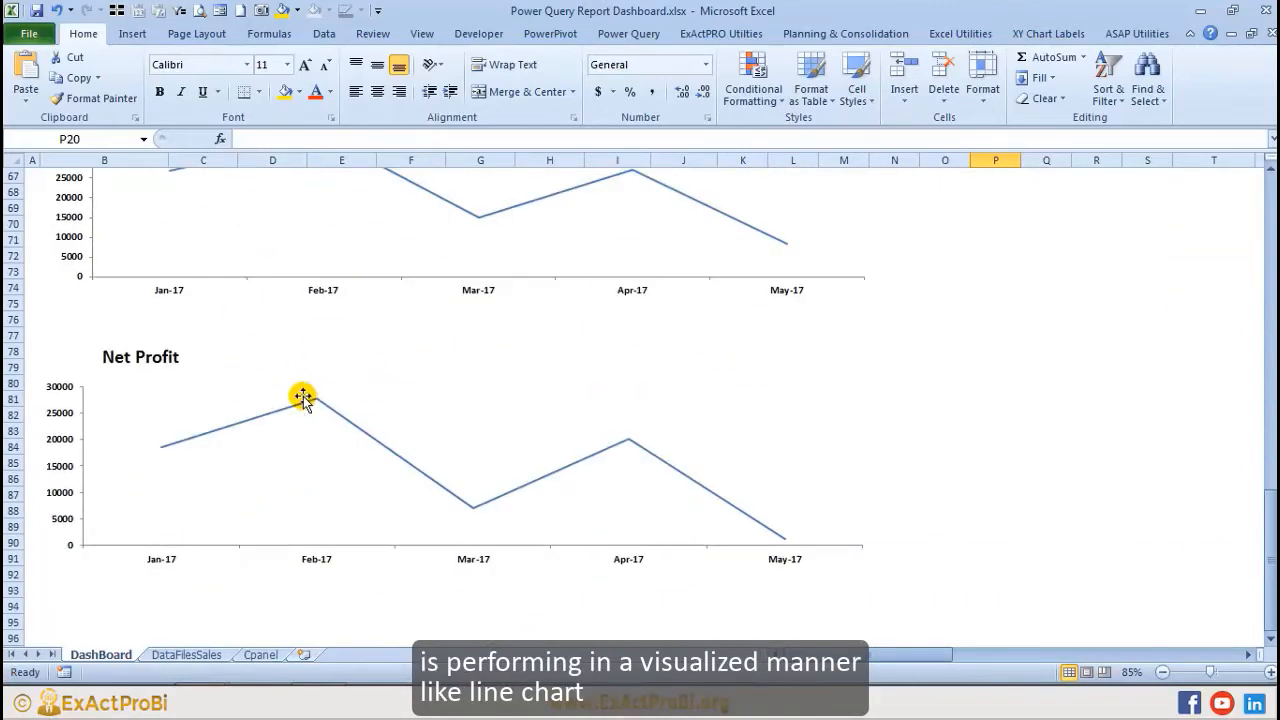
scroll(420, 480, "up", 4)
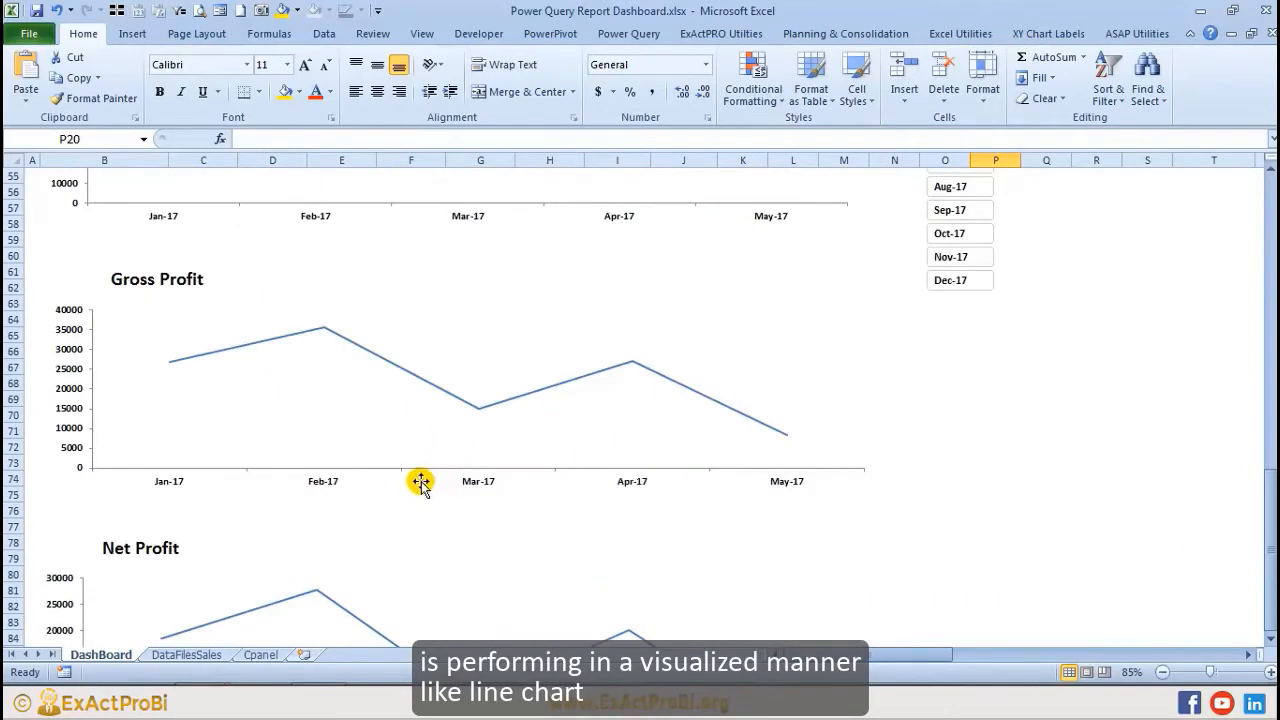
scroll(374, 471, "down", 4)
scroll(383, 471, "up", 10)
scroll(387, 477, "down", 1)
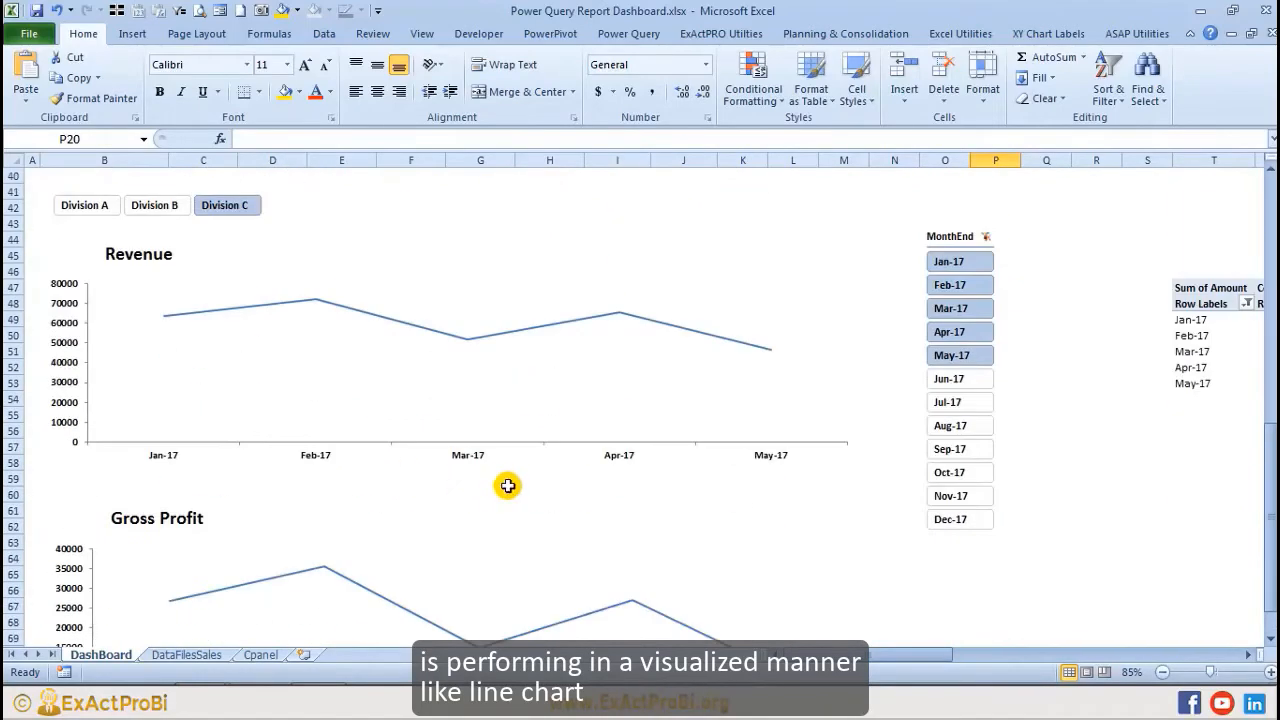
Step: Insert blank space at column T to shift the line charts' source pivot tables further away from the dashboard
left_click(1213, 160)
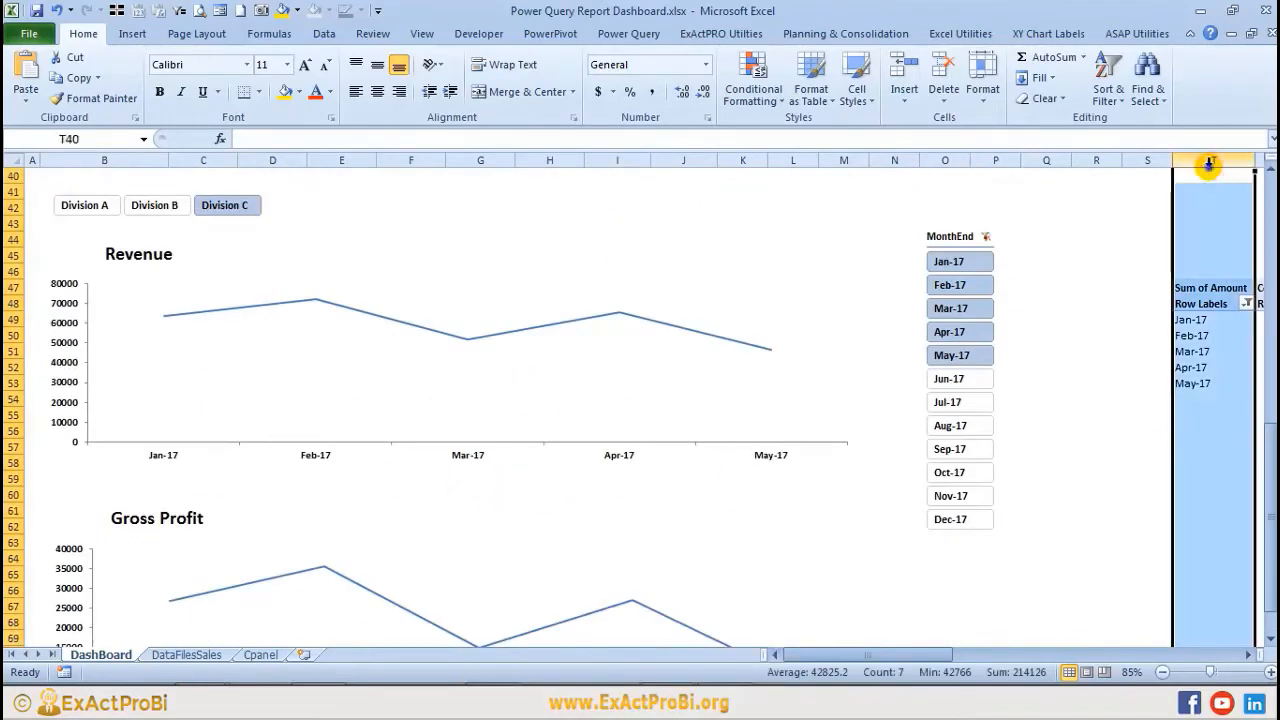
right_click(1213, 160)
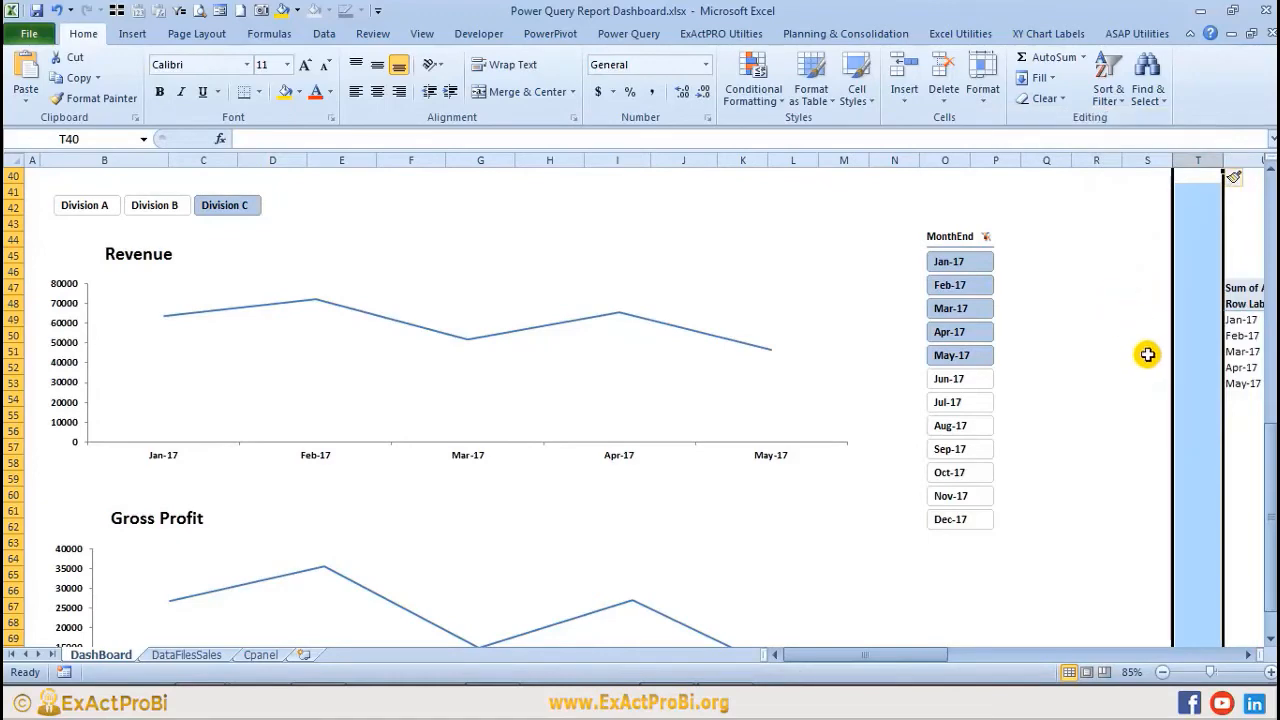
left_click(1078, 426)
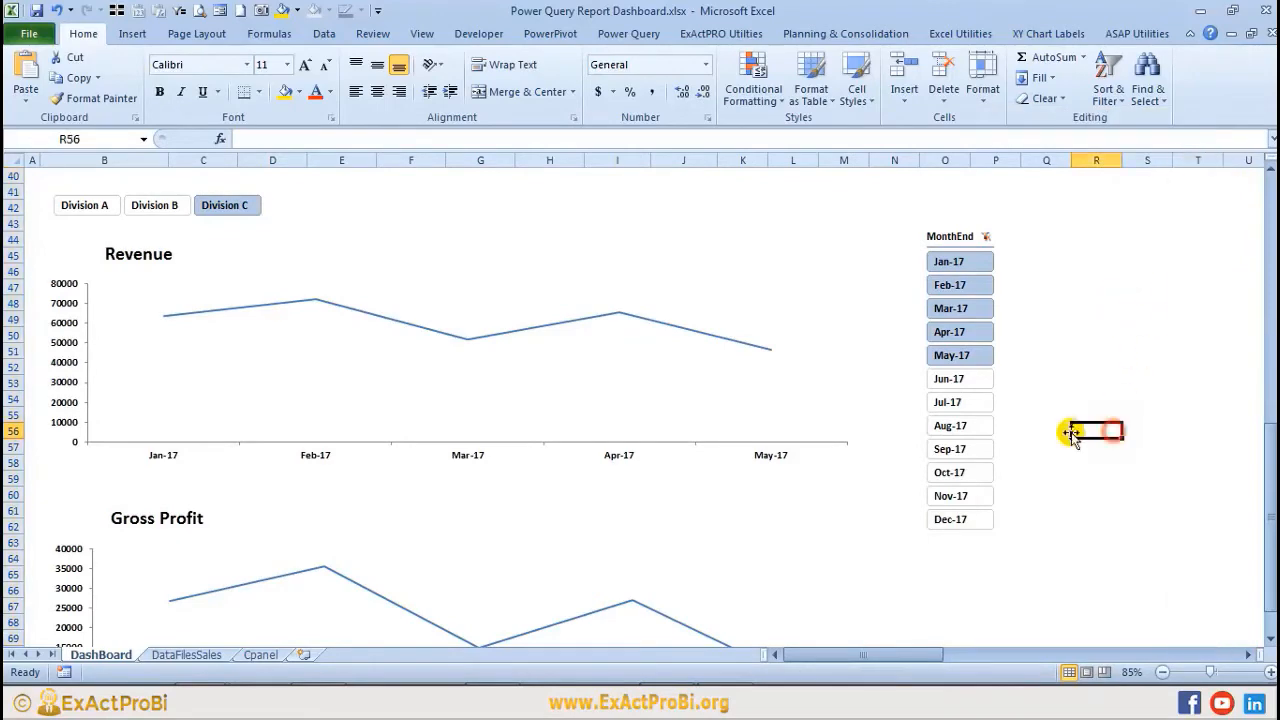
Step: Look over the whole dashboard and cycle the Divisions slicer through all three divisions, finishing on Division A
scroll(714, 420, "up", 13)
scroll(714, 435, "down", 20)
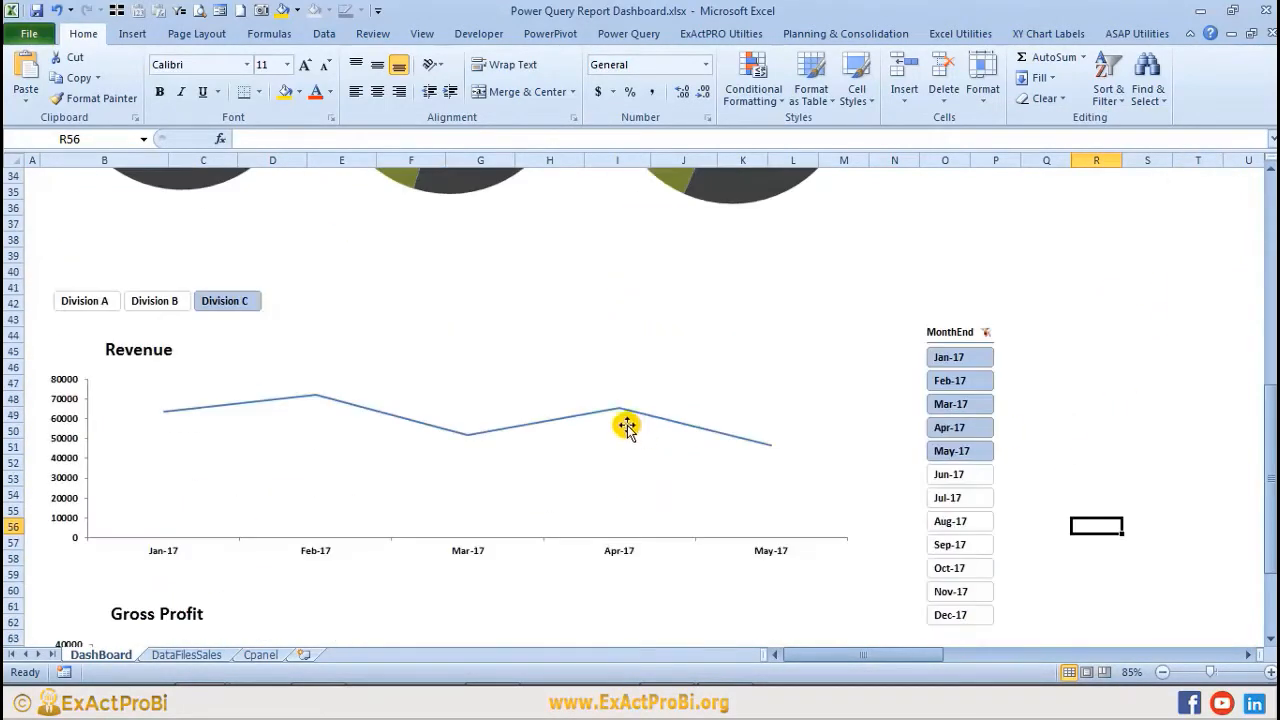
scroll(480, 376, "up", 15)
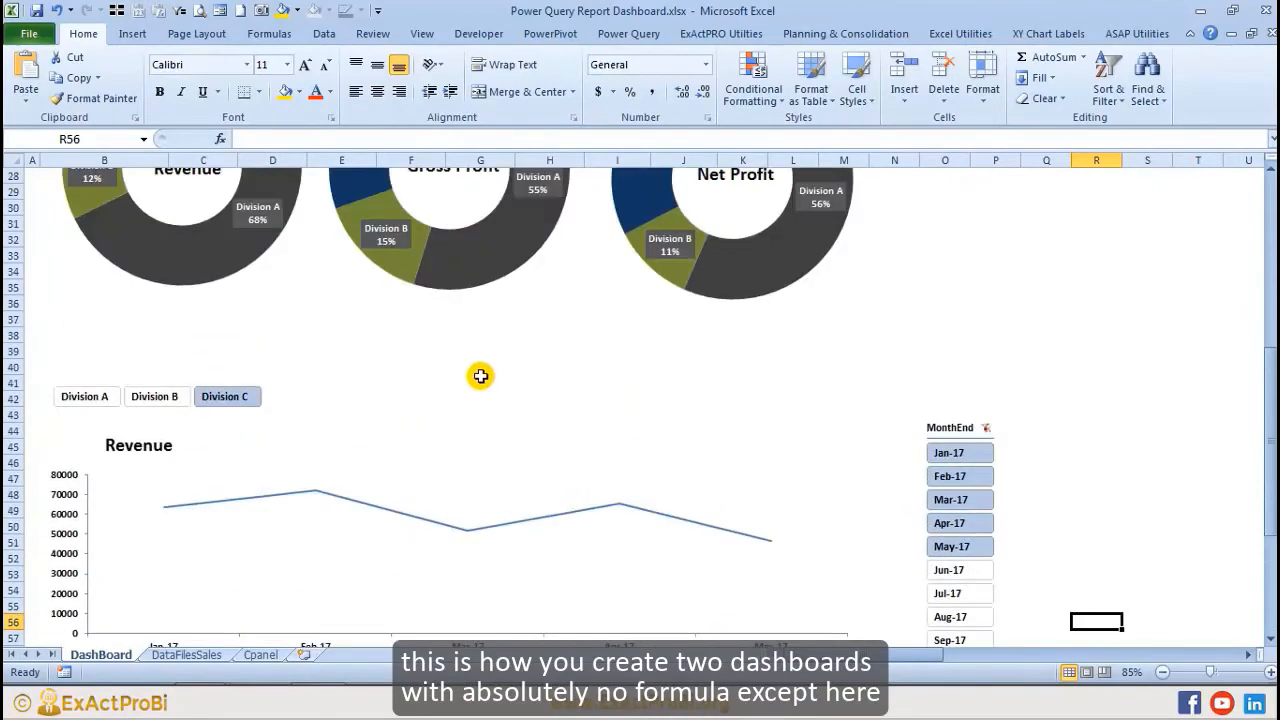
scroll(473, 385, "down", 2)
left_click(84, 300)
left_click(154, 300)
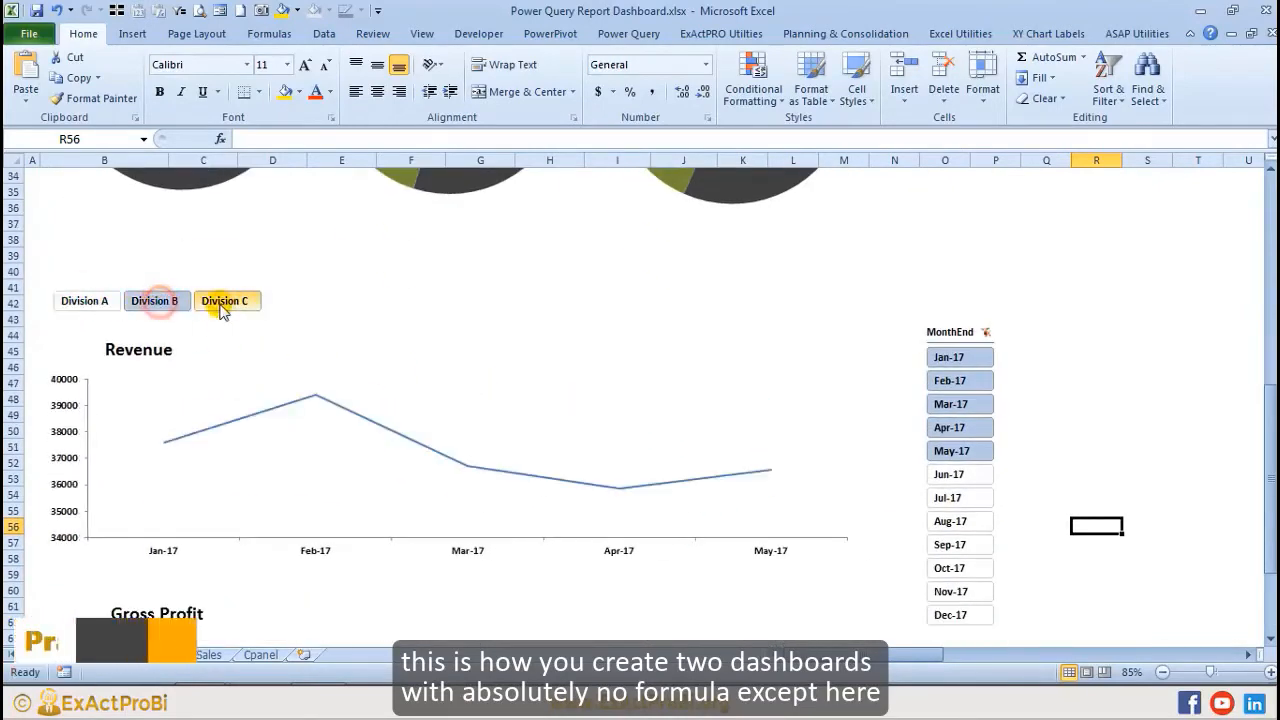
left_click(224, 300)
left_click(84, 300)
scroll(434, 371, "up", 10)
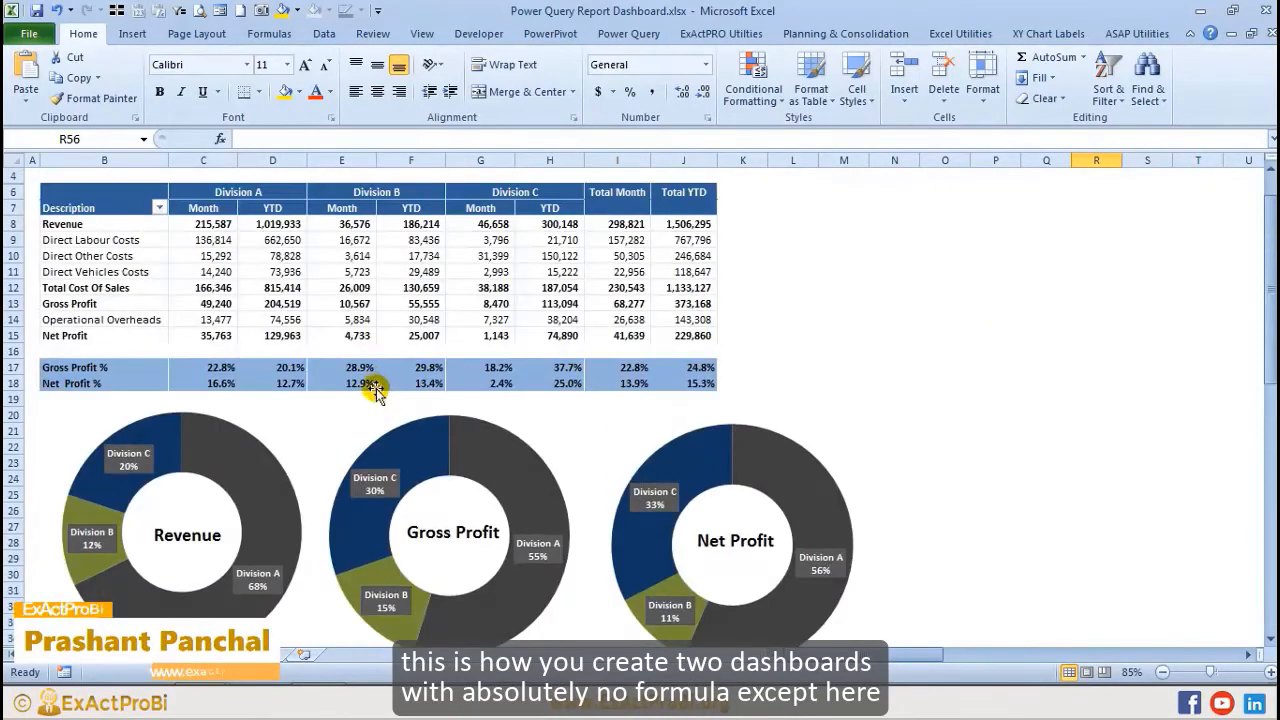
Step: Check the CumAmount running-total column on the DataFilesSales sheet against the DashBoard sheet
key("ctrl+Page_Down")
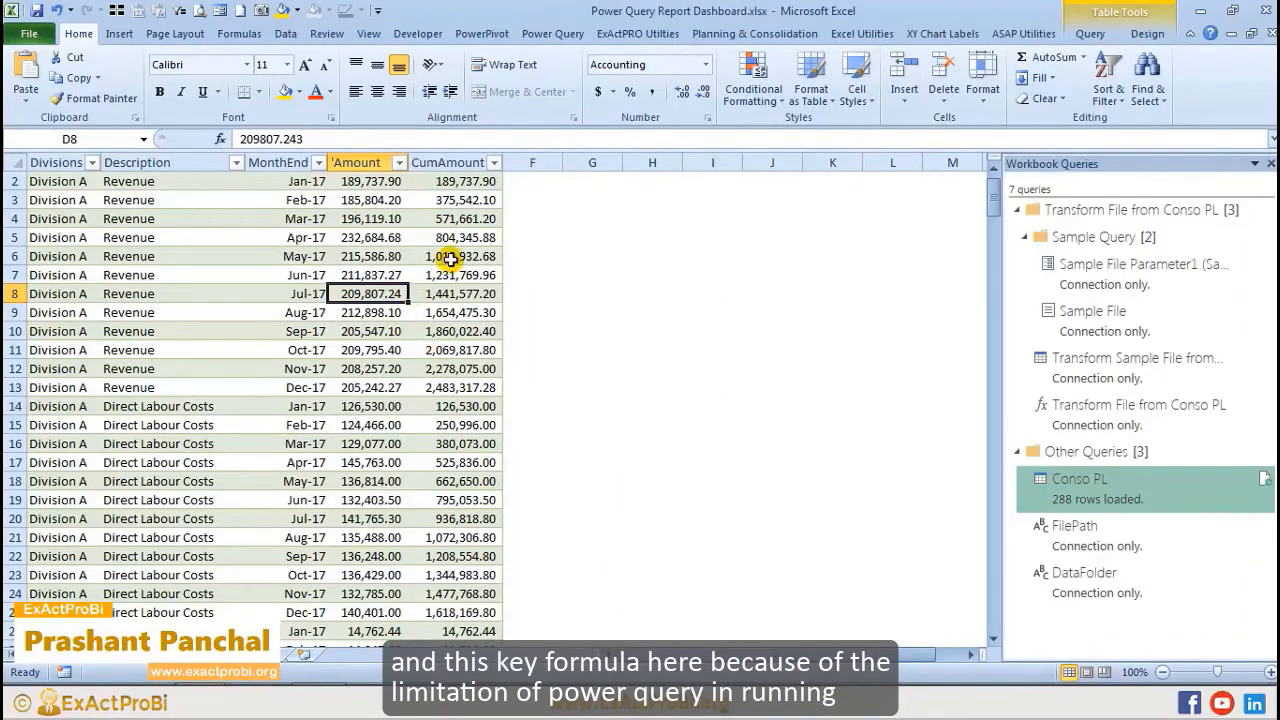
key("ctrl+Page_Up")
key("ctrl+Page_Down")
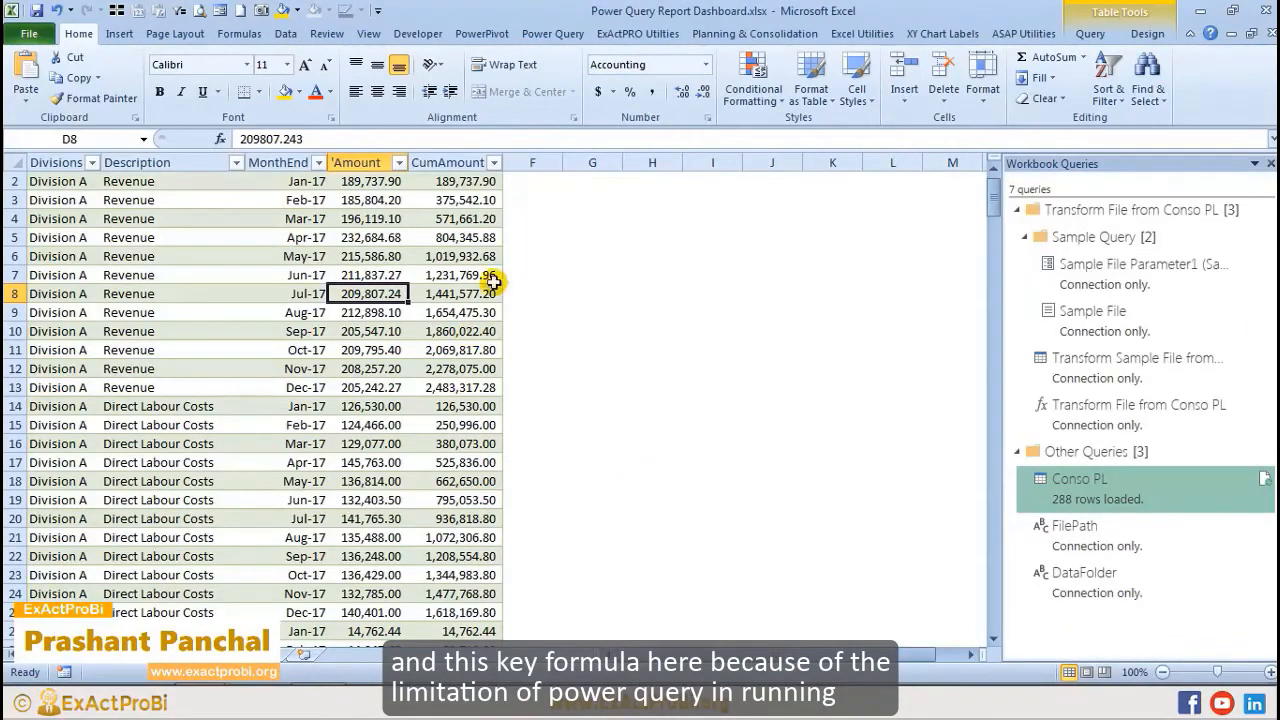
key("ctrl+Page_Up")
Step: View the Revenue and Gross Profit line charts for Division C, Division B and Division A in turn
scroll(357, 420, "down", 13)
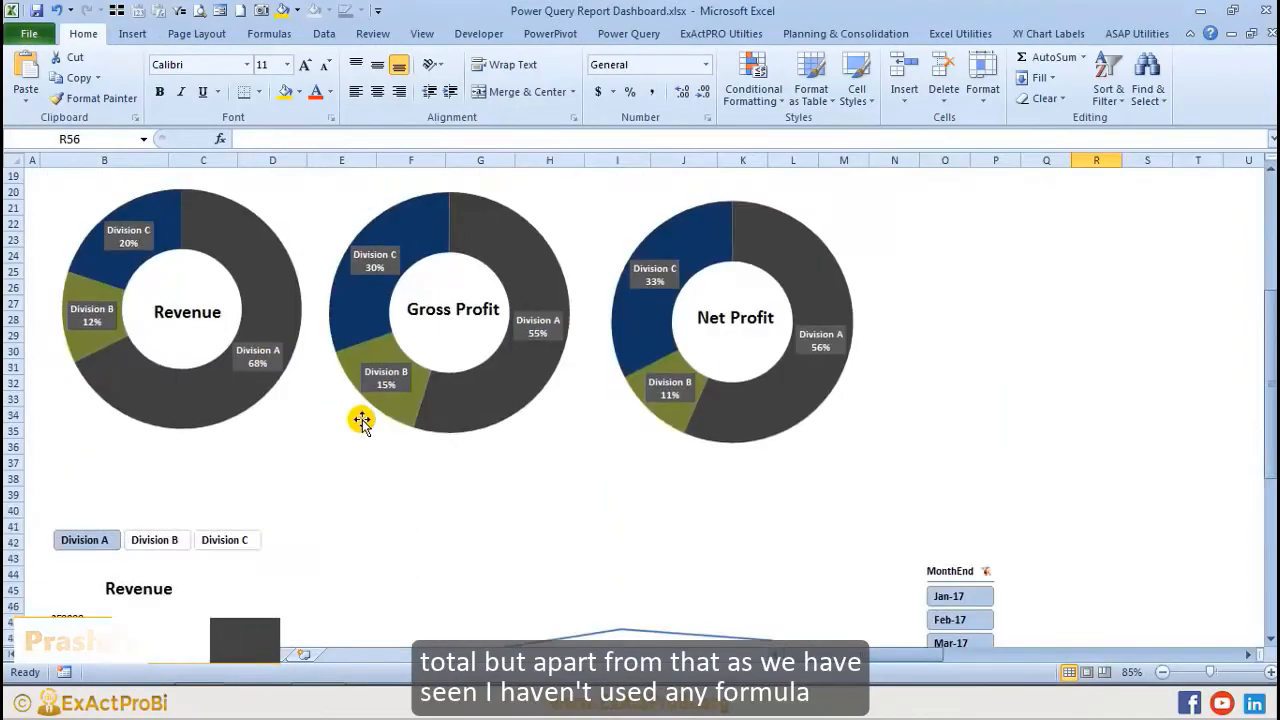
left_click(224, 205)
left_click(154, 205)
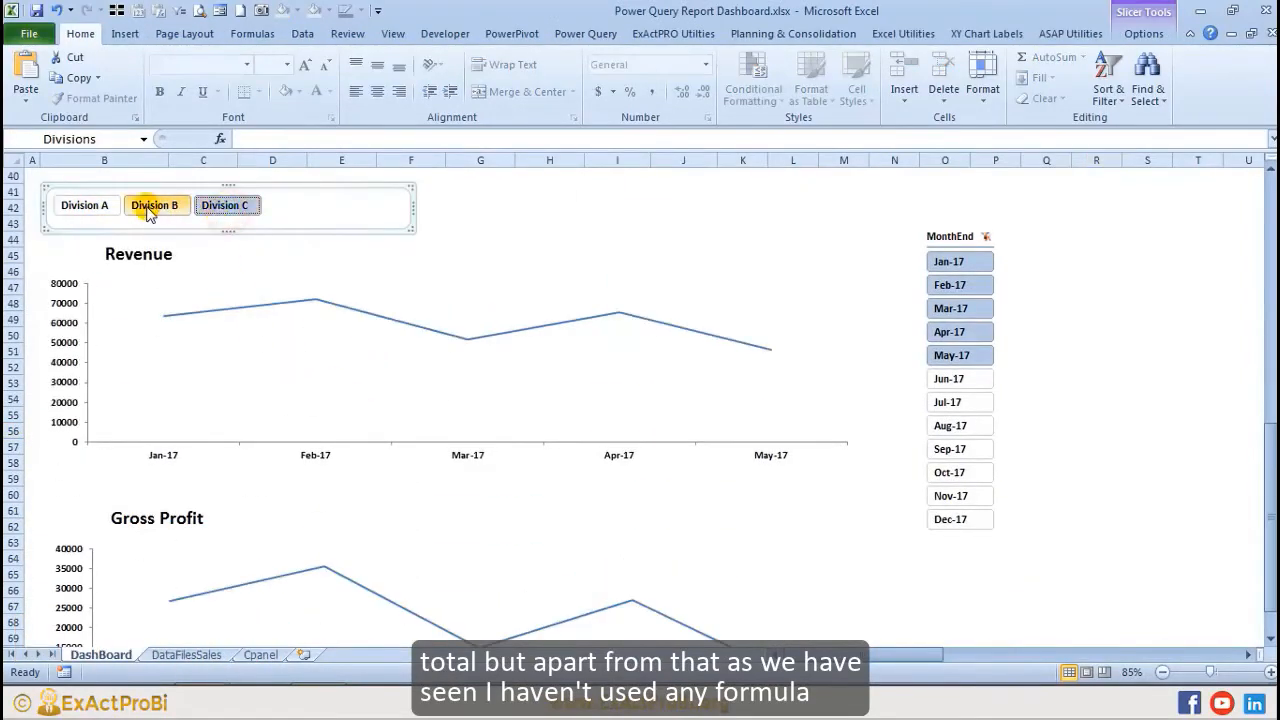
left_click(80, 205)
left_click(154, 205)
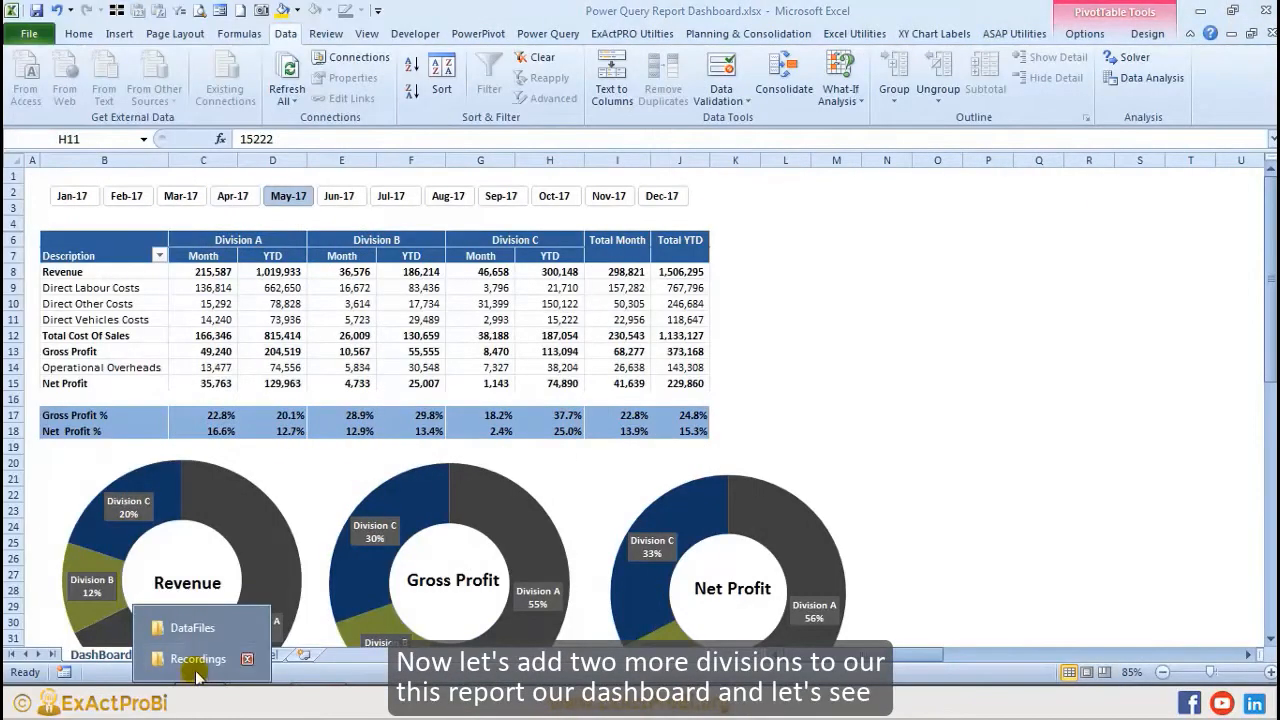
Step: Switch to Windows Explorer and copy Division D PL.xlsx and Division E PL.xlsx from the Additional Divisions folder
left_click(255, 625)
left_click(16, 36)
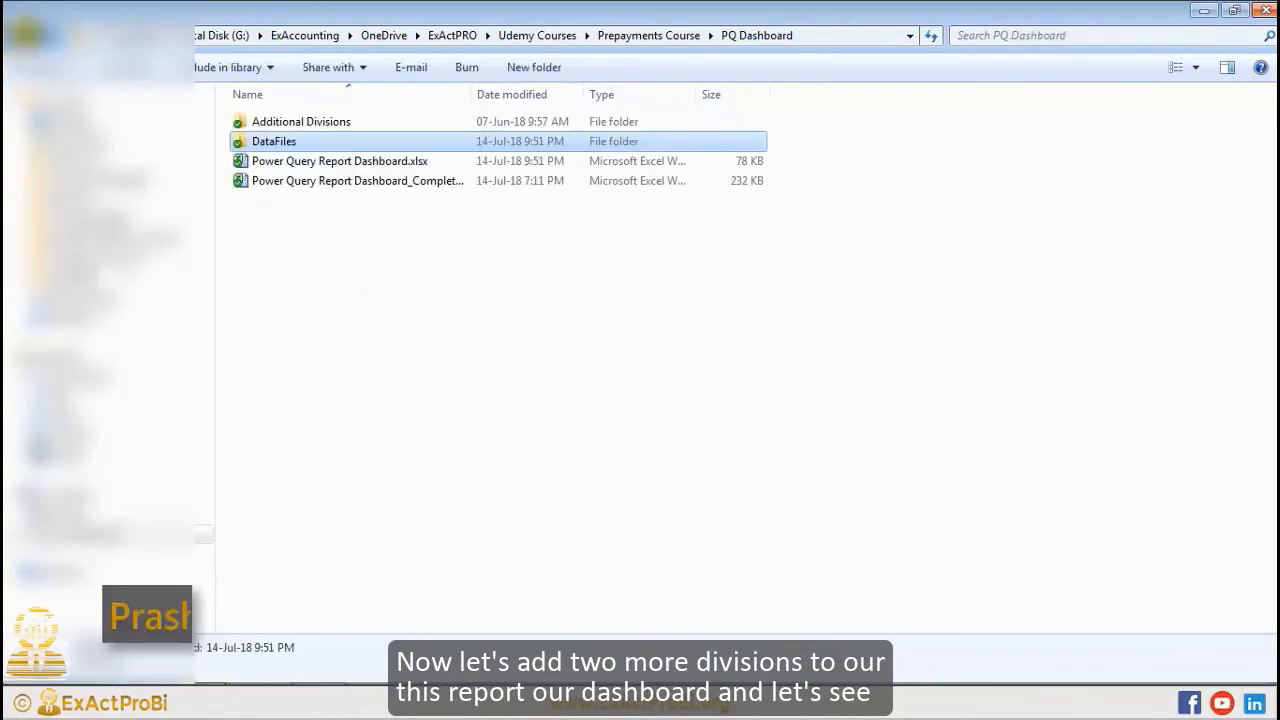
double_click(298, 124)
left_click_drag(300, 186, 324, 122)
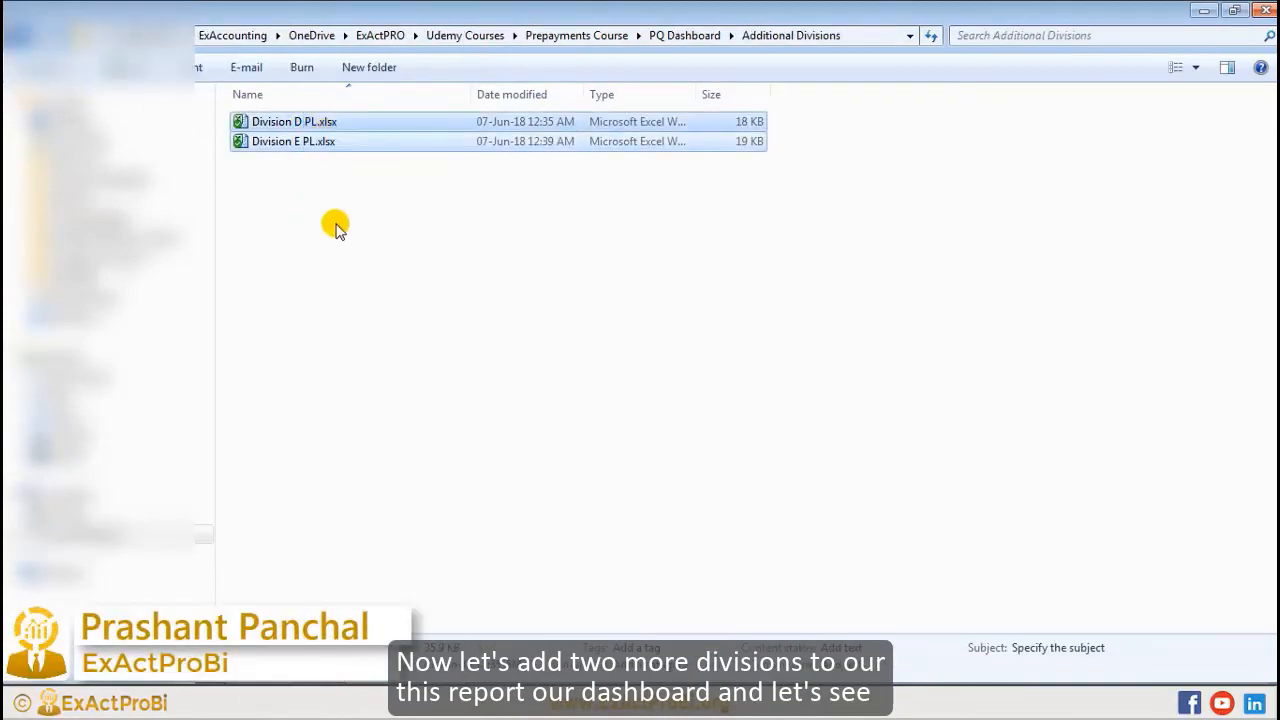
Step: Paste the Division D and Division E workbooks into the DataFiles folder of PQ Dashboard
key("alt+Up")
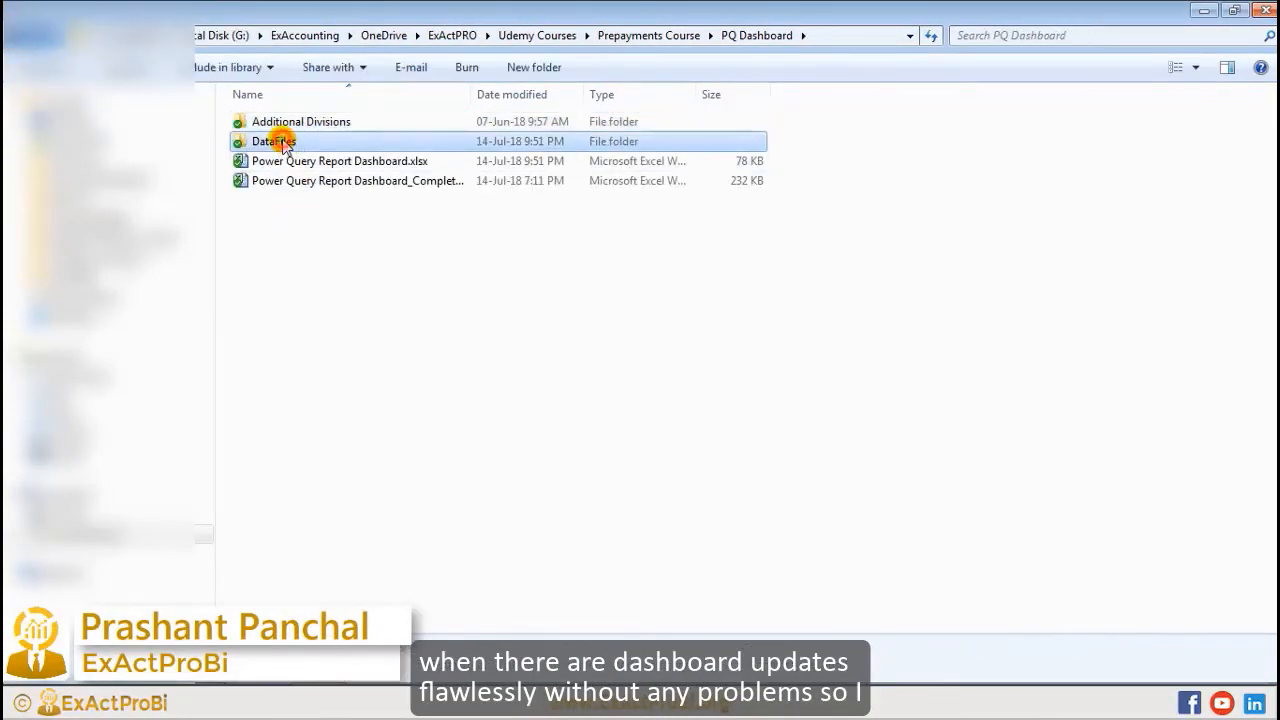
double_click(287, 141)
right_click(287, 200)
left_click(320, 354)
left_click(323, 277)
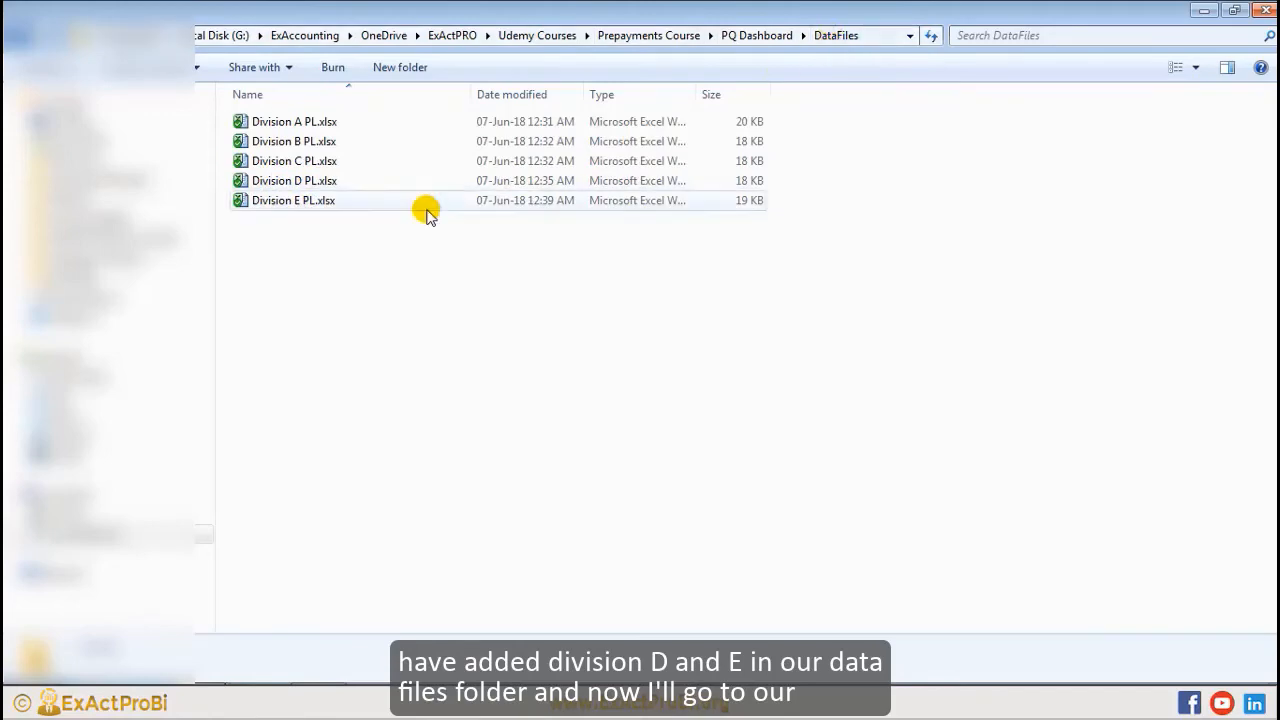
Step: Switch to the Power Query Report Dashboard workbook in Excel and refresh all its data connections
left_click(265, 660)
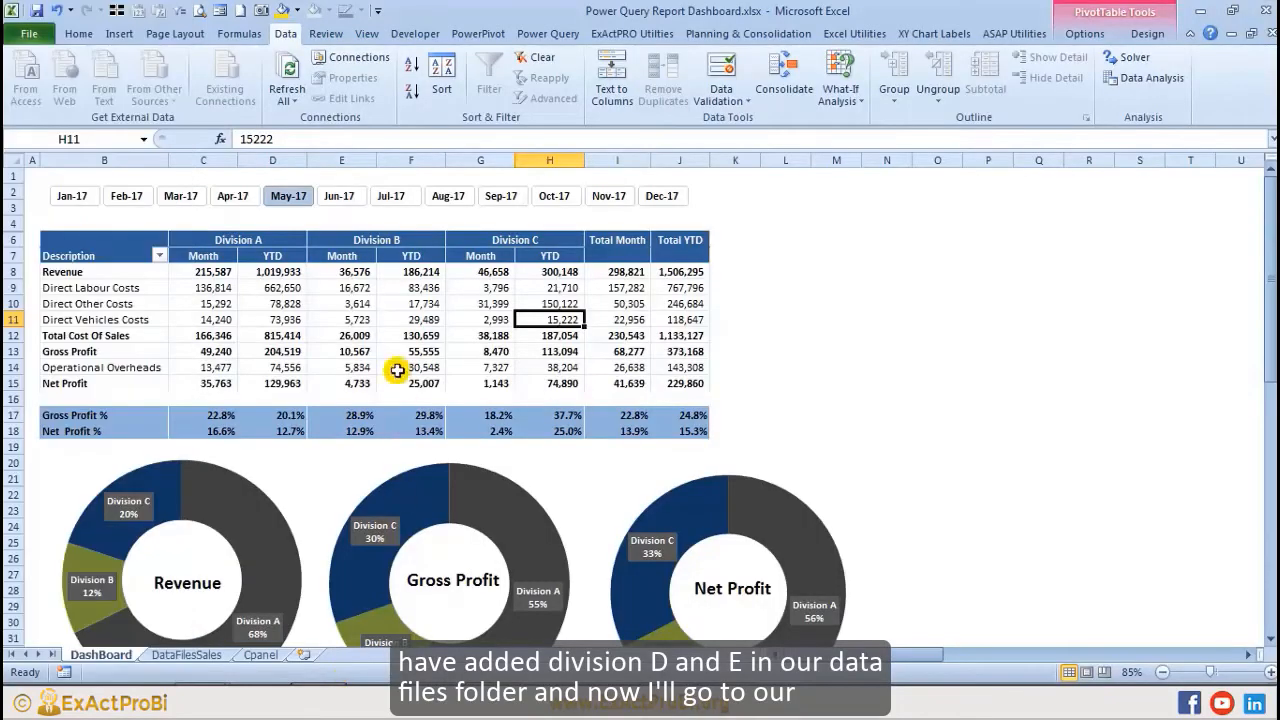
left_click(345, 336)
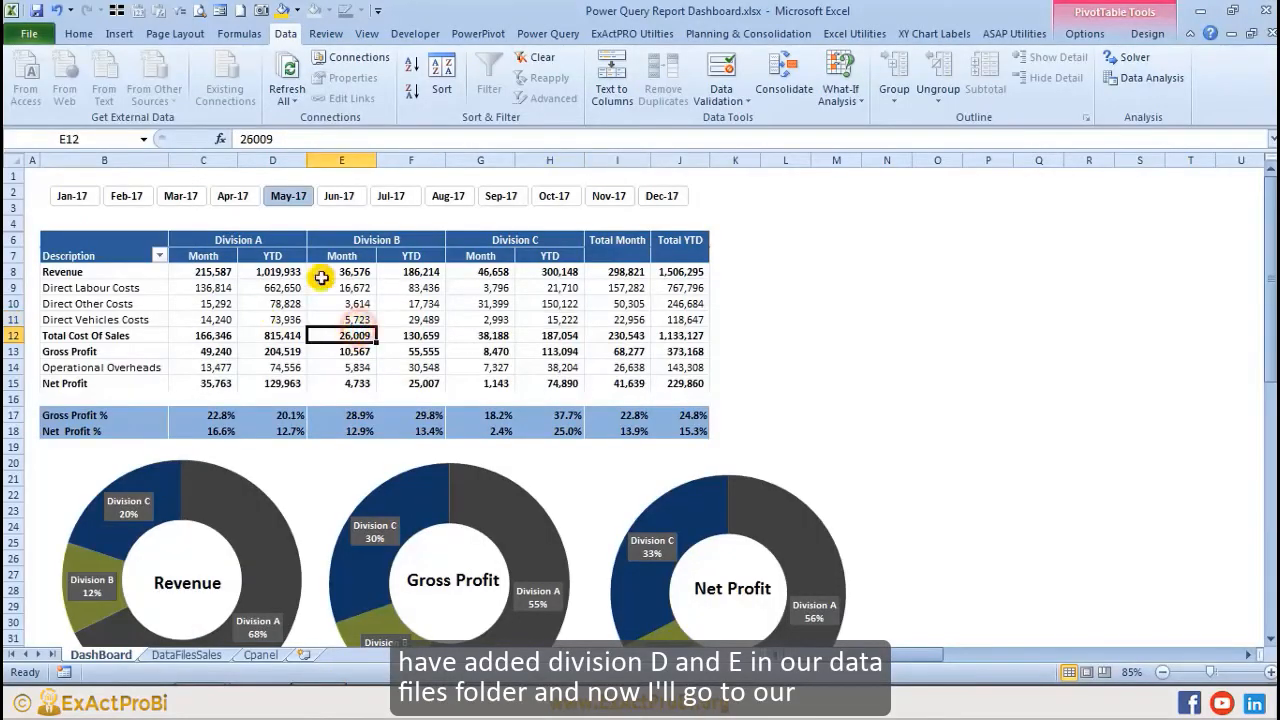
left_click(283, 75)
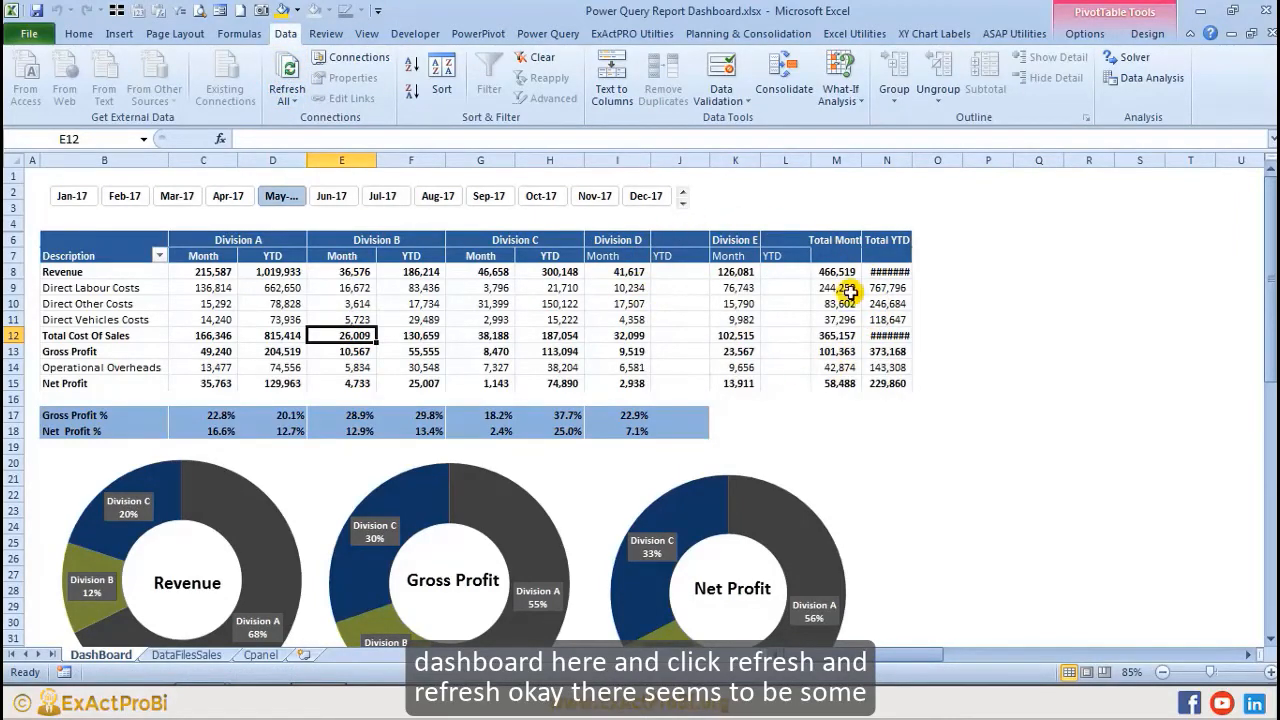
scroll(810, 480, "down", 3)
scroll(841, 458, "up", 3)
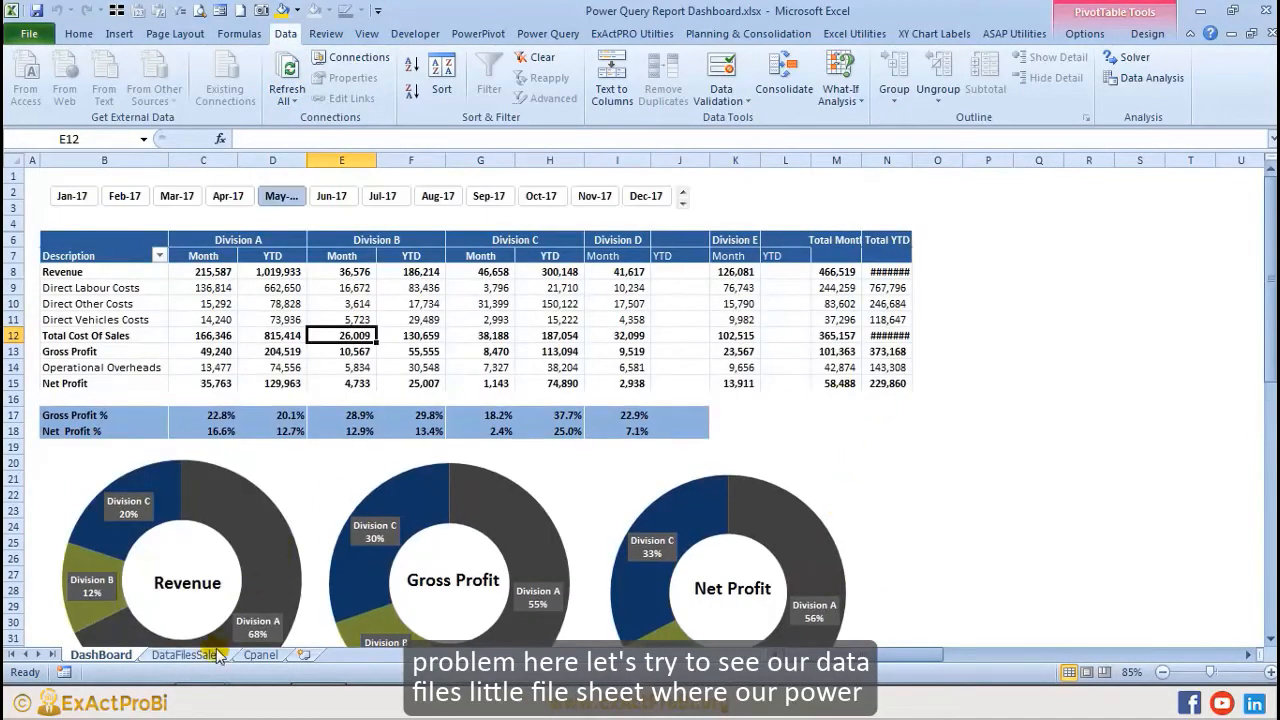
Step: On the DataFilesSales sheet, fill the CumAmount formula from Division C's Nov-17 Net Profit row down to the end of the table
left_click(184, 655)
left_click(400, 386)
scroll(406, 389, "up", 6)
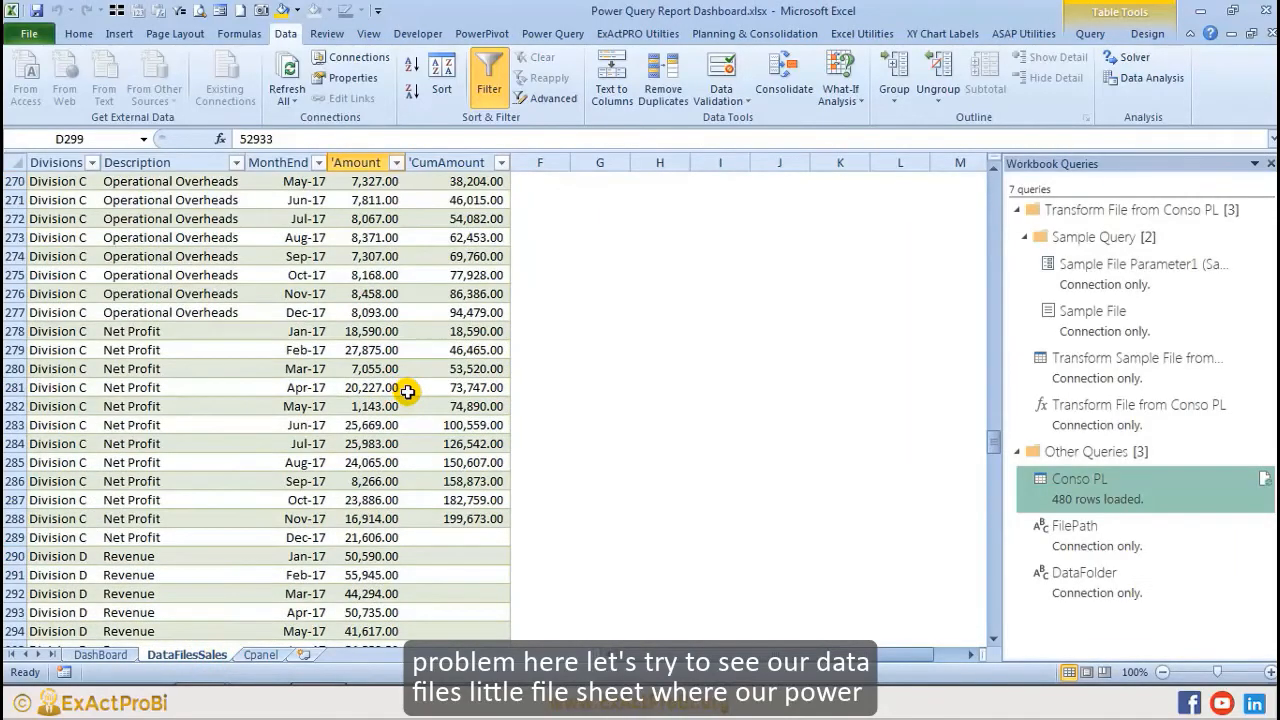
scroll(408, 391, "up", 20)
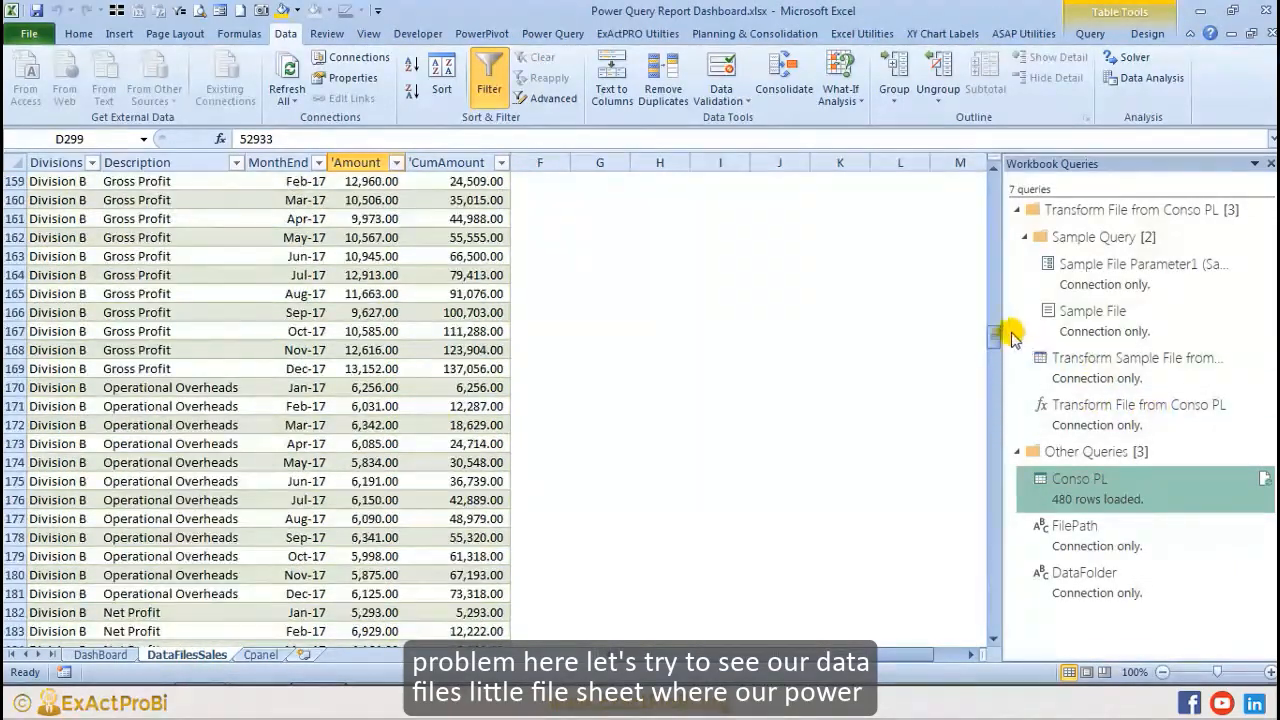
left_click_drag(993, 338, 943, 443)
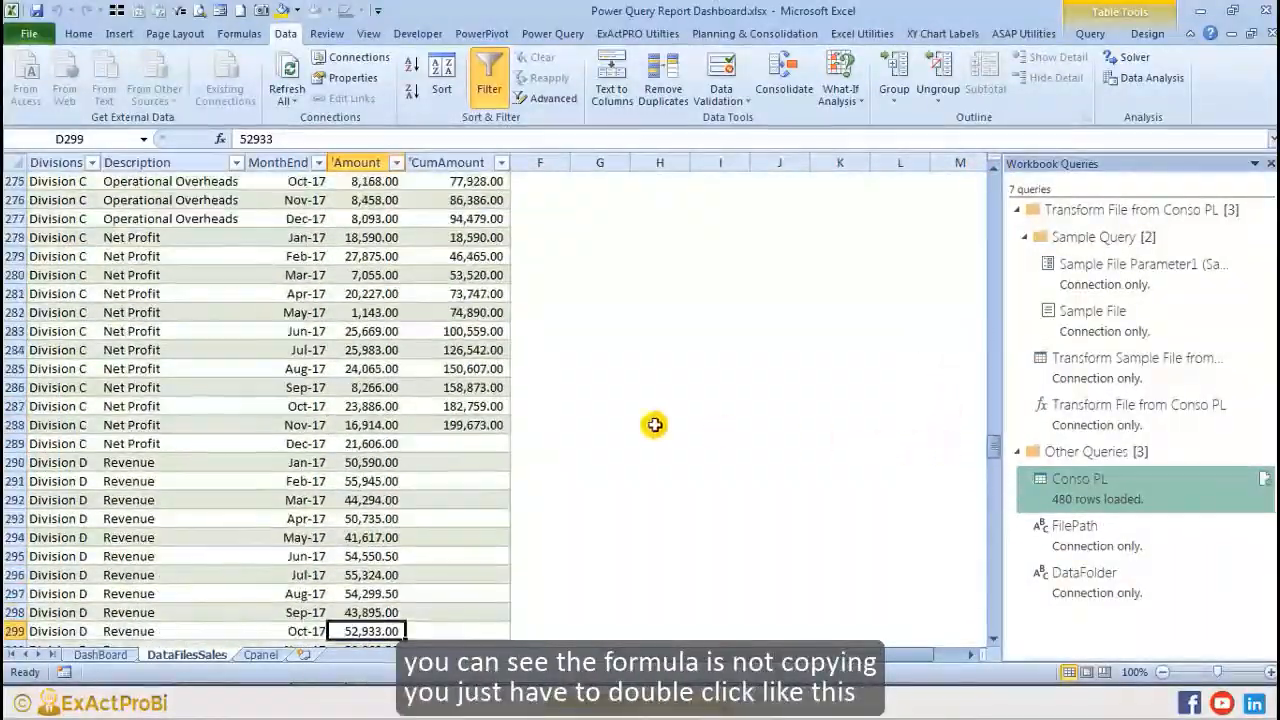
left_click(490, 425)
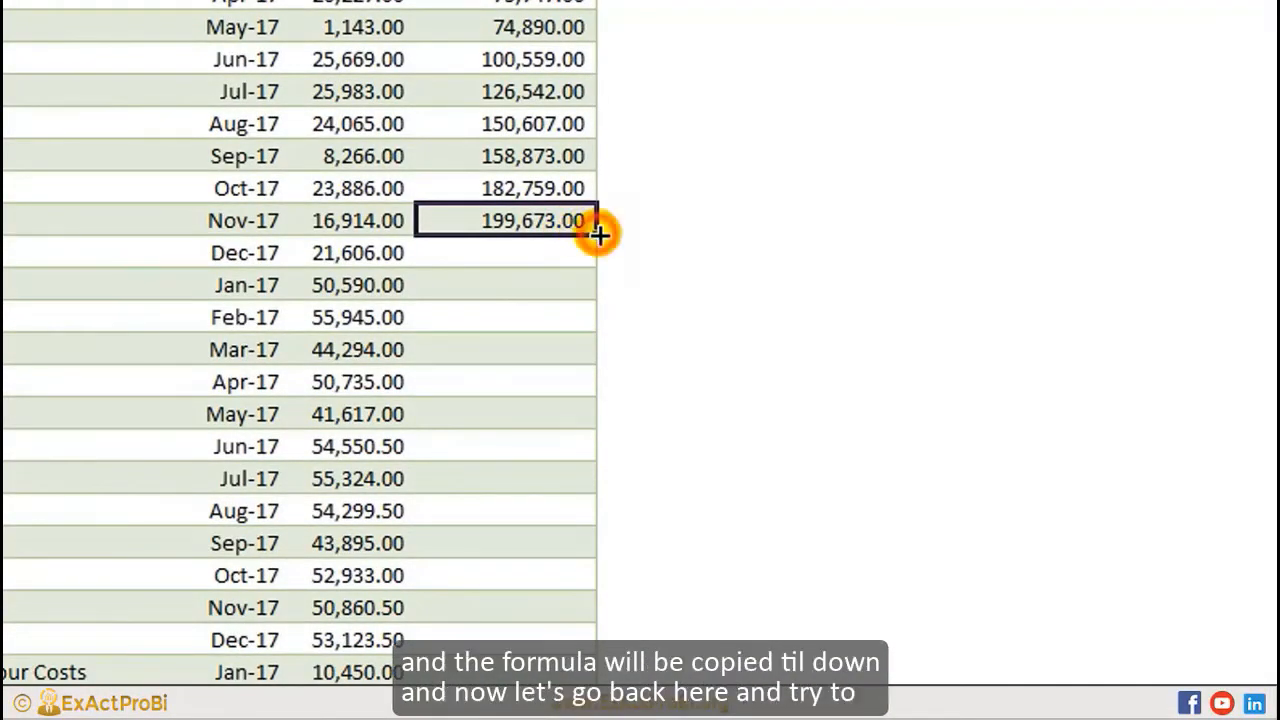
double_click(598, 233)
scroll(503, 277, "down", 15)
scroll(502, 284, "down", 20)
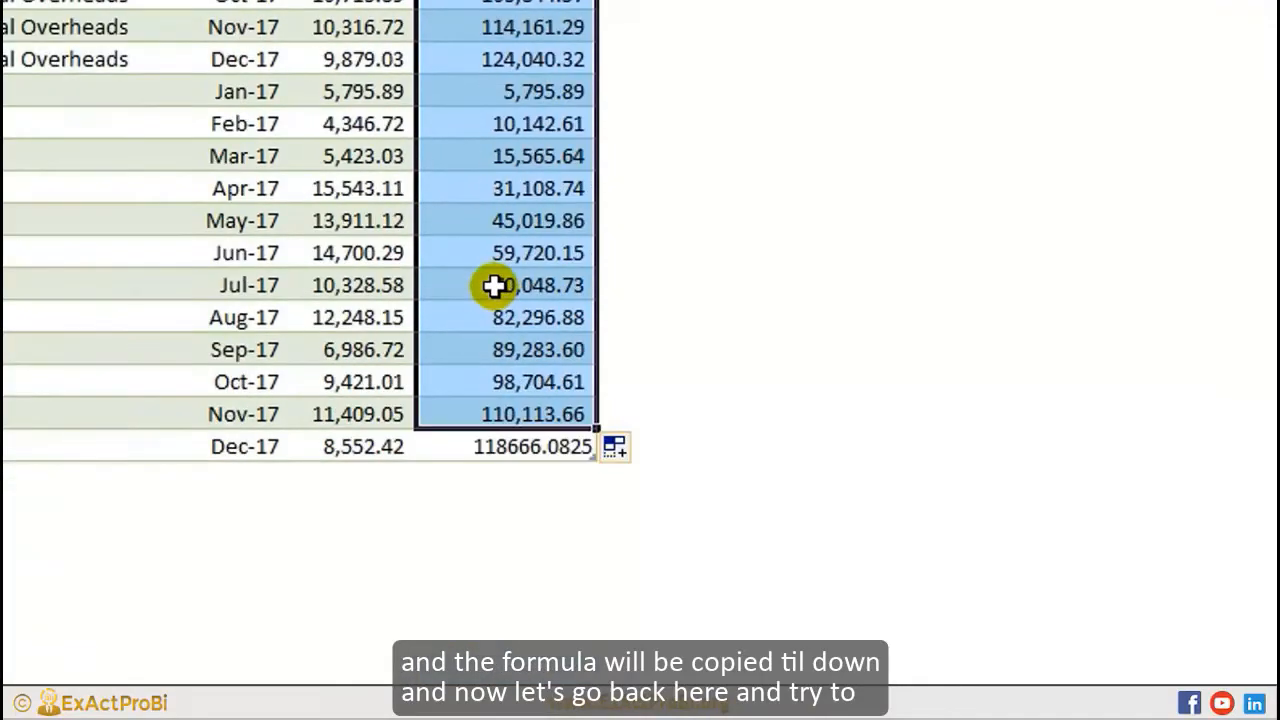
double_click(597, 429)
left_click(555, 374)
scroll(475, 297, "up", 15)
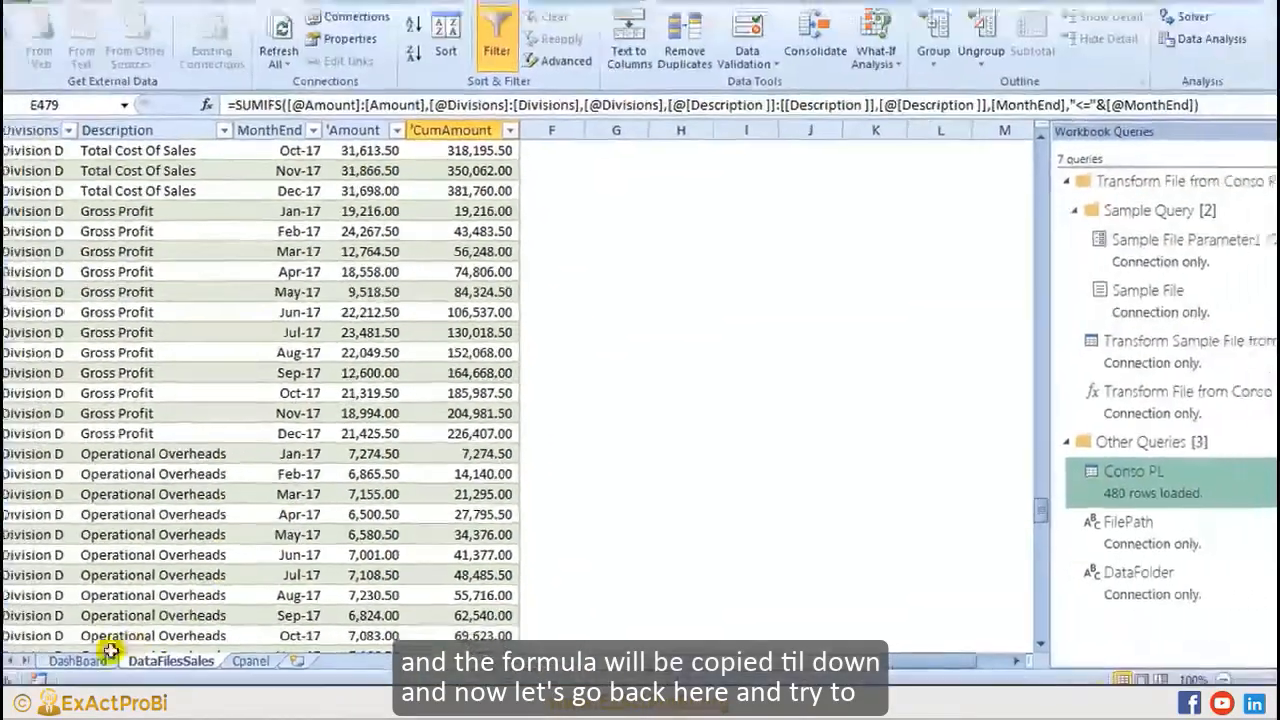
Step: Refresh all data from the DashBoard sheet and widen the Total Month and Total YTD columns
left_click(105, 655)
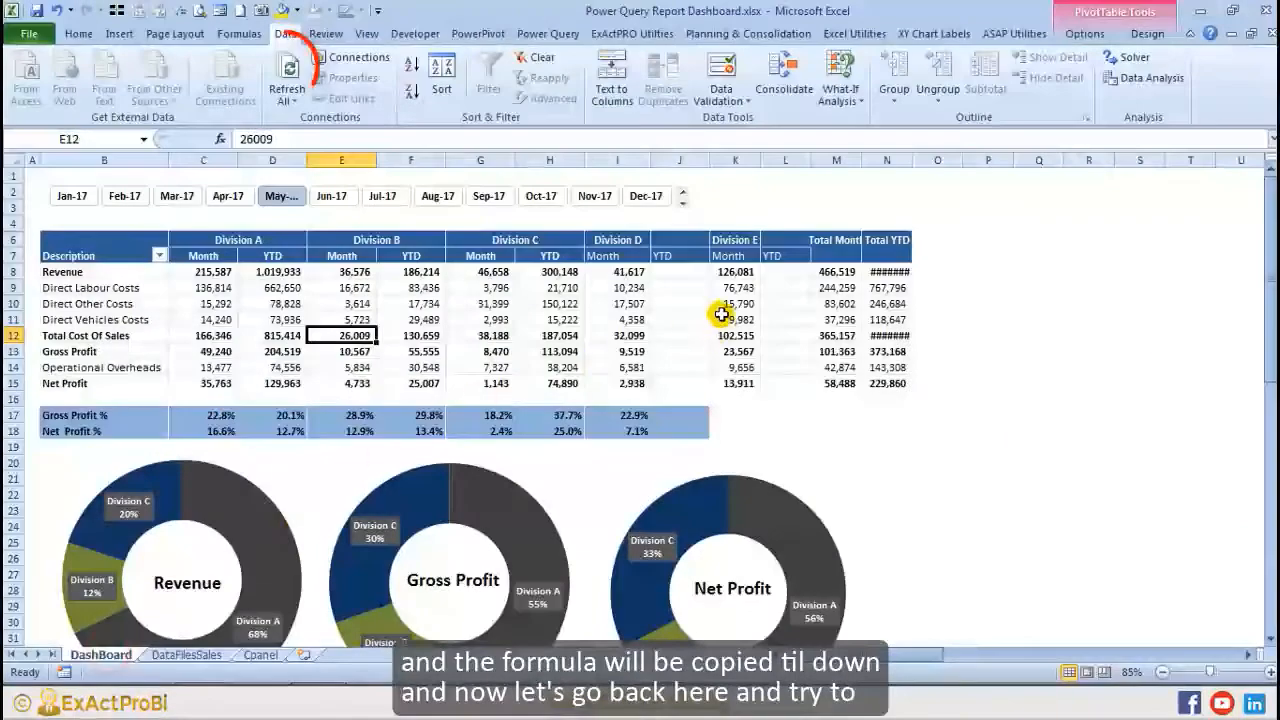
left_click(286, 66)
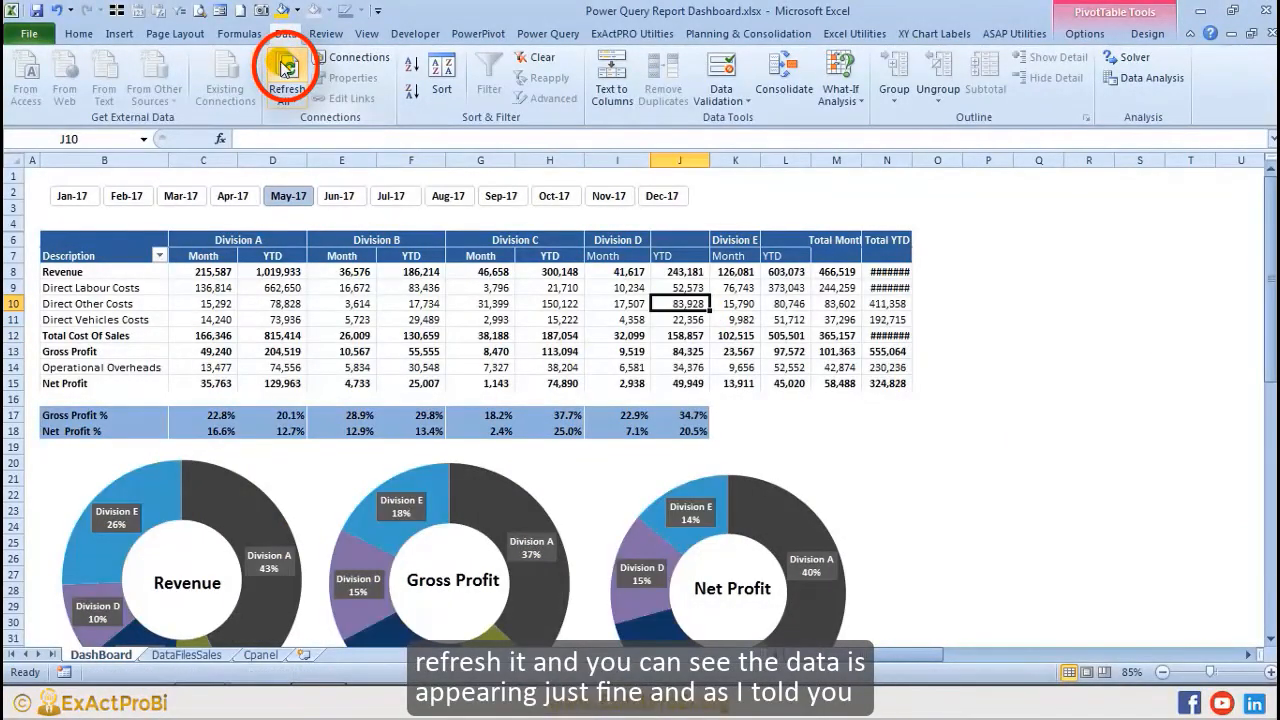
left_click_drag(815, 161, 934, 163)
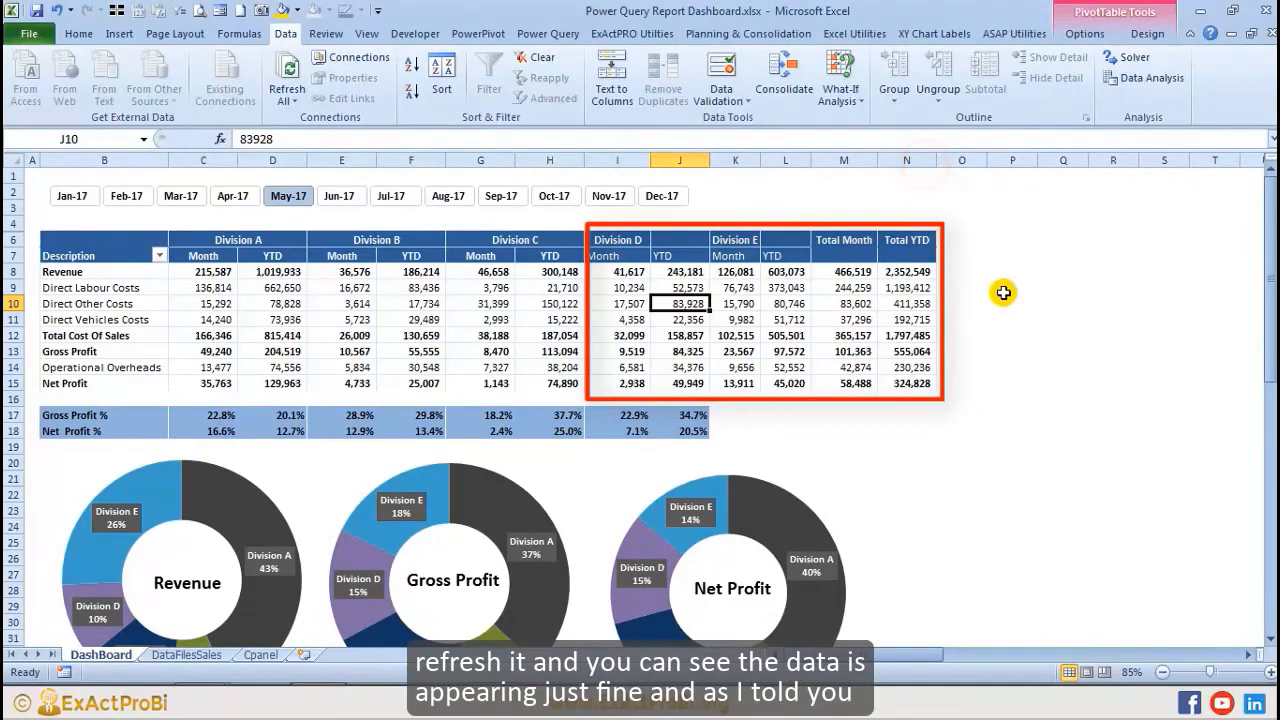
Step: Extend the Gross Profit % and Net Profit % formulas from column J across the Division E and total columns, K17:N18
left_click_drag(690, 412, 703, 443)
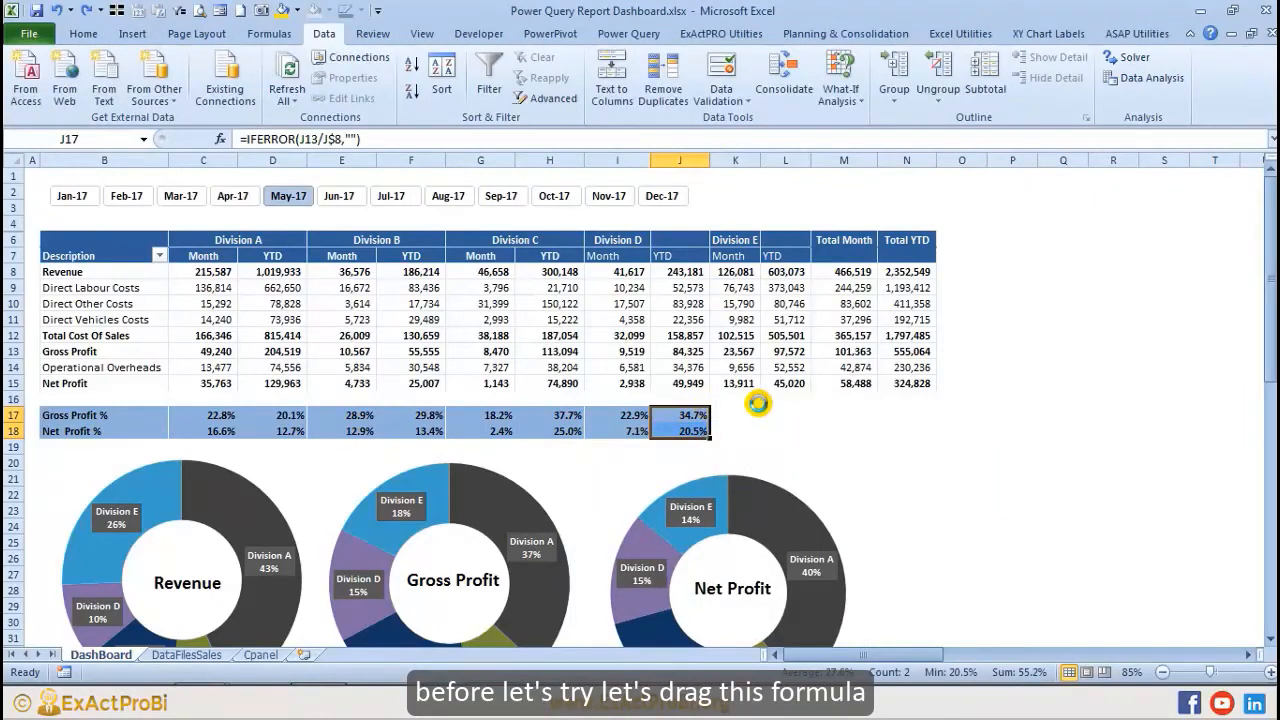
left_click_drag(758, 403, 920, 430)
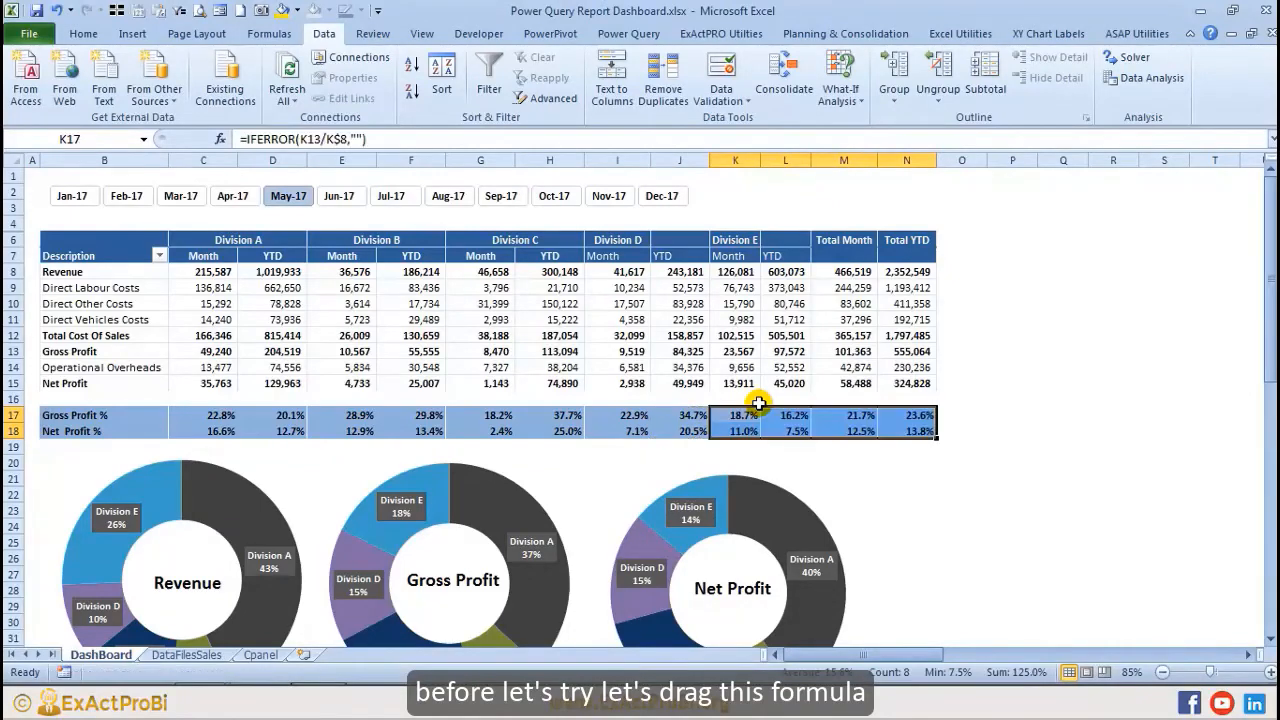
left_click(1015, 399)
left_click(335, 339)
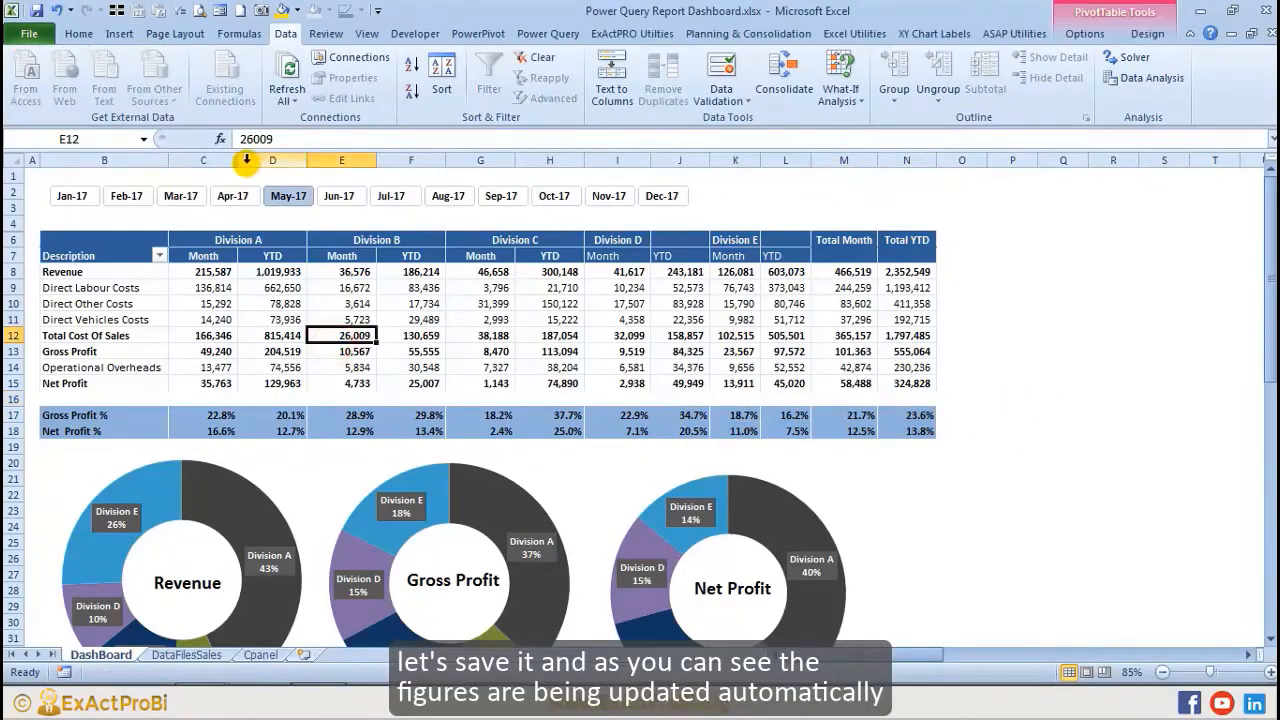
Step: Check the updated dashboard figures for the months Feb-17 to May-17 in turn
left_click(126, 196)
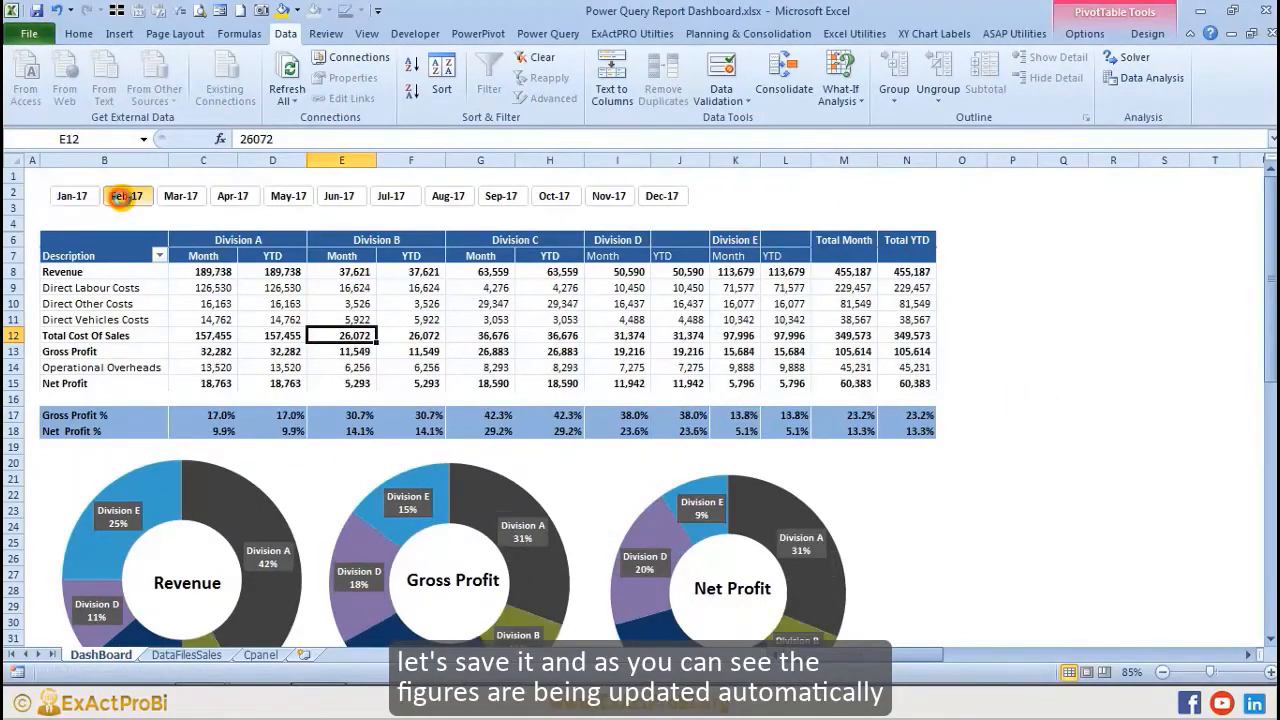
left_click(180, 196)
left_click(232, 196)
left_click(277, 198)
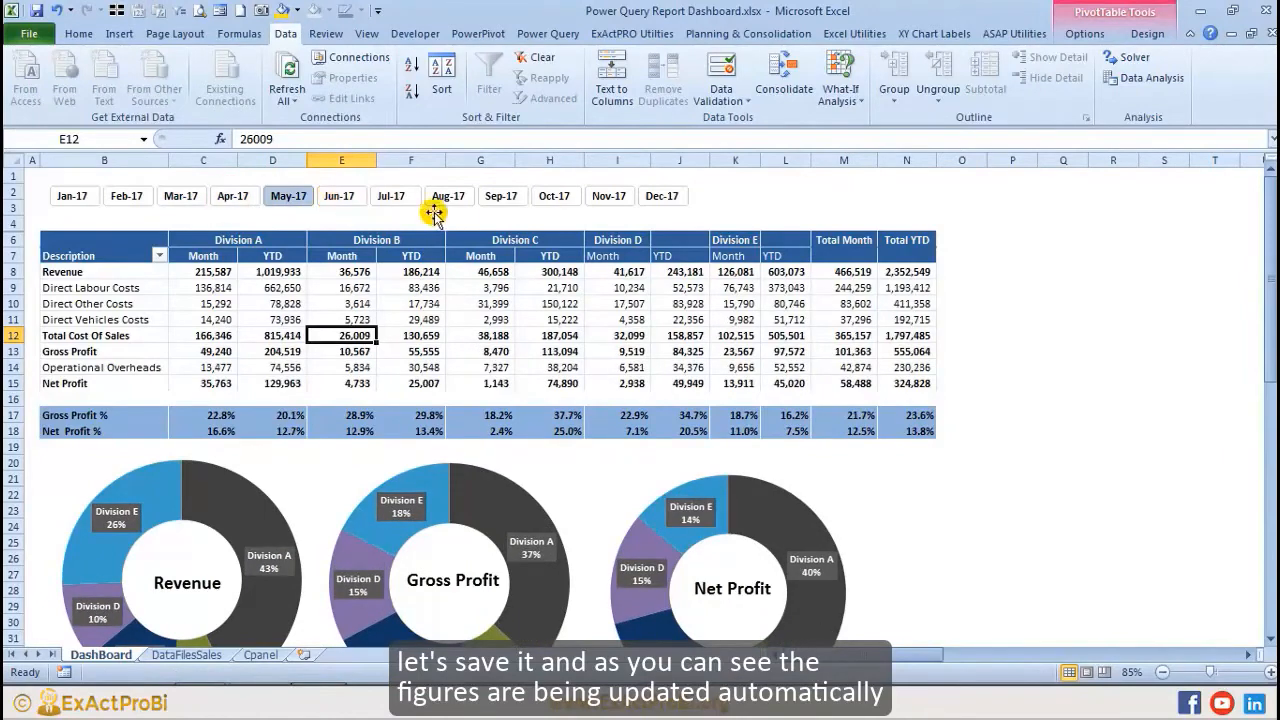
Step: Copy the Division A header formatting onto the Division B to Division E headers, E6:L7, with Format Painter
left_click_drag(206, 243, 250, 254)
left_click(80, 33)
left_click(95, 98)
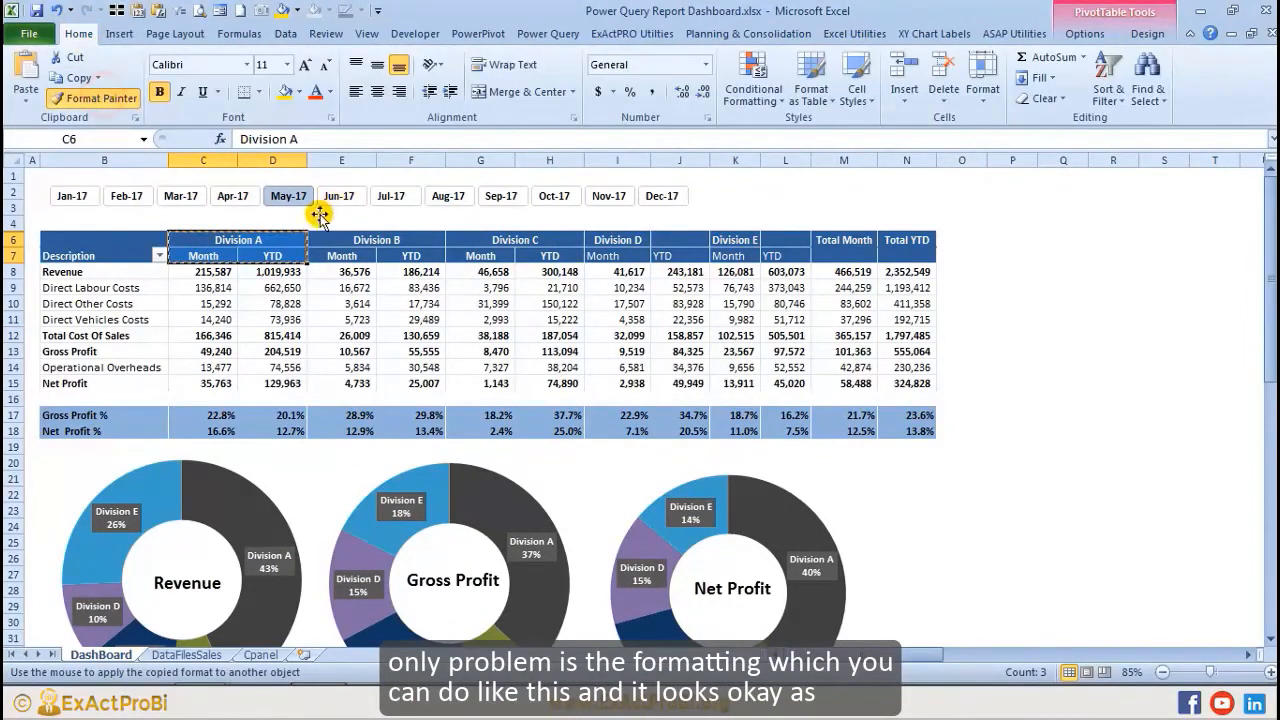
left_click_drag(331, 236, 788, 256)
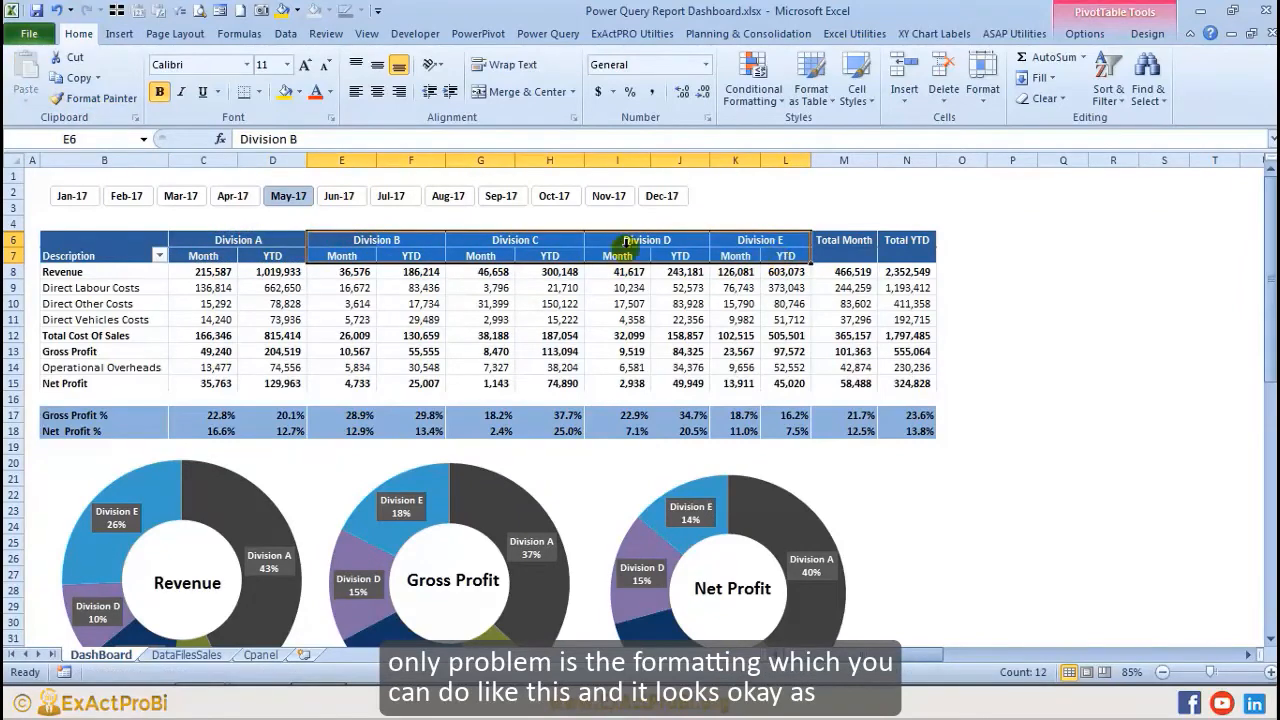
left_click(876, 303)
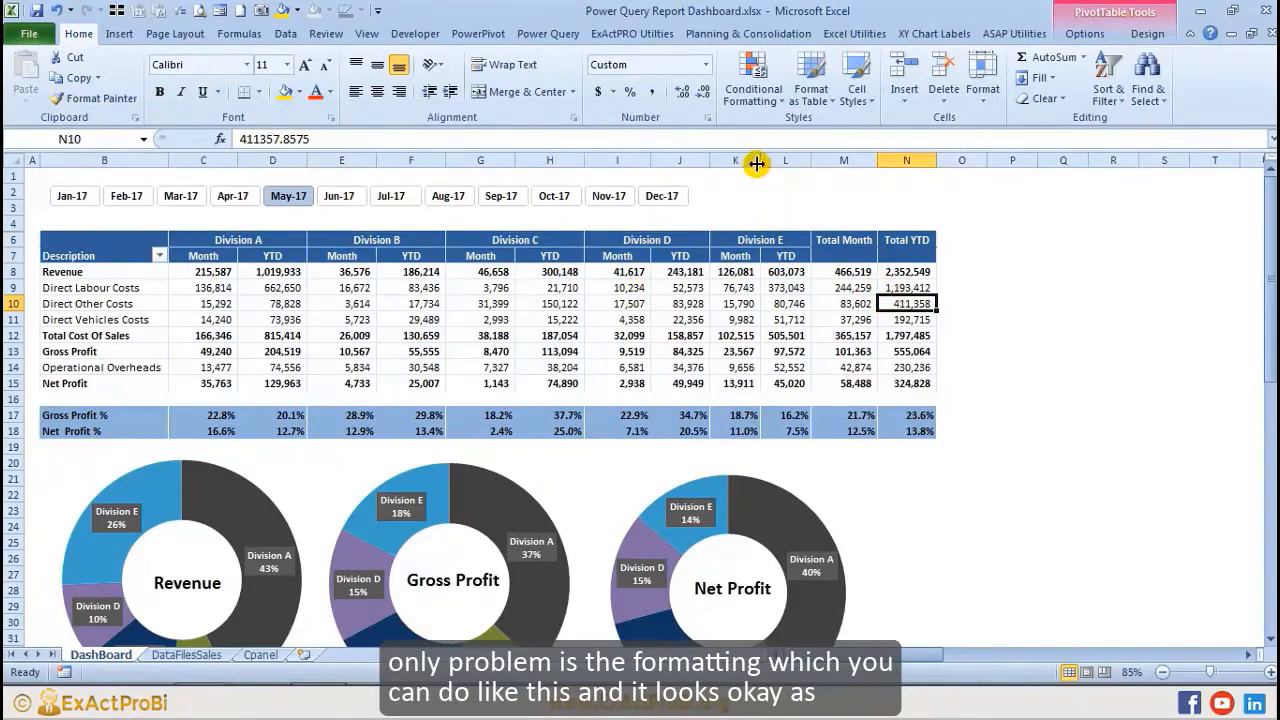
Step: Review the three donut charts and move the Net Profit chart up slightly
scroll(421, 390, "down", 5)
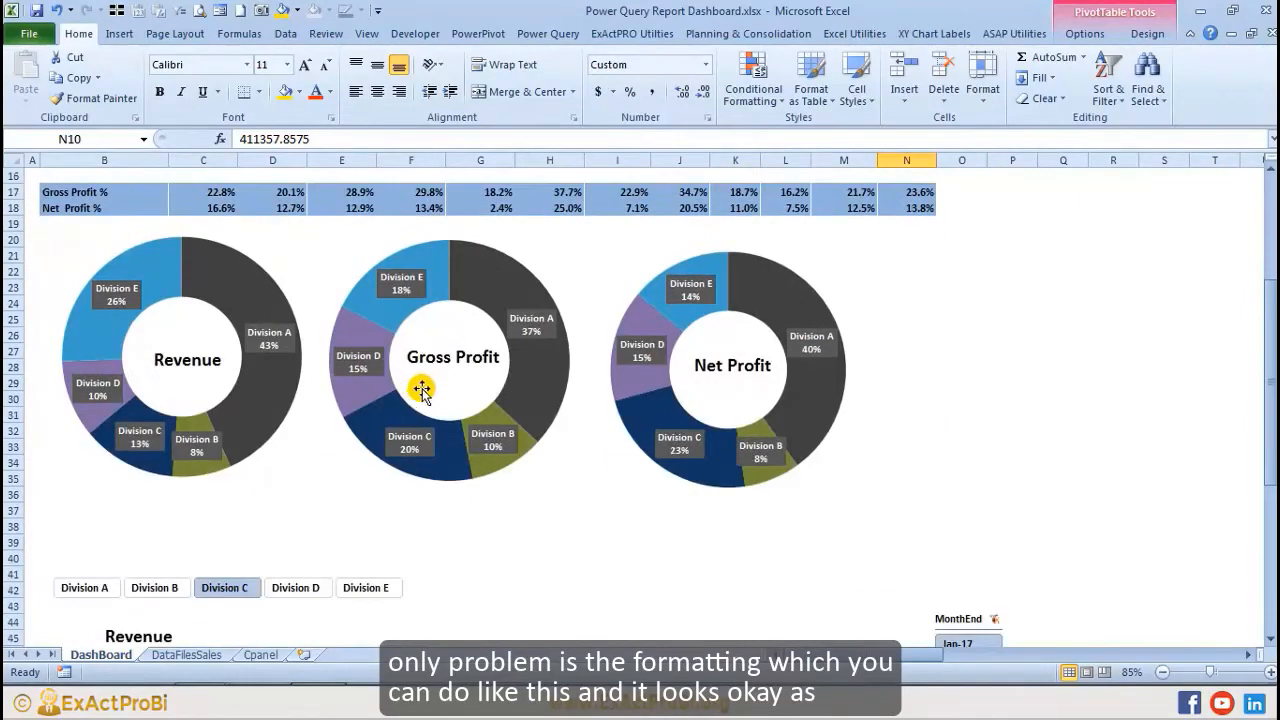
scroll(958, 400, "up", 3)
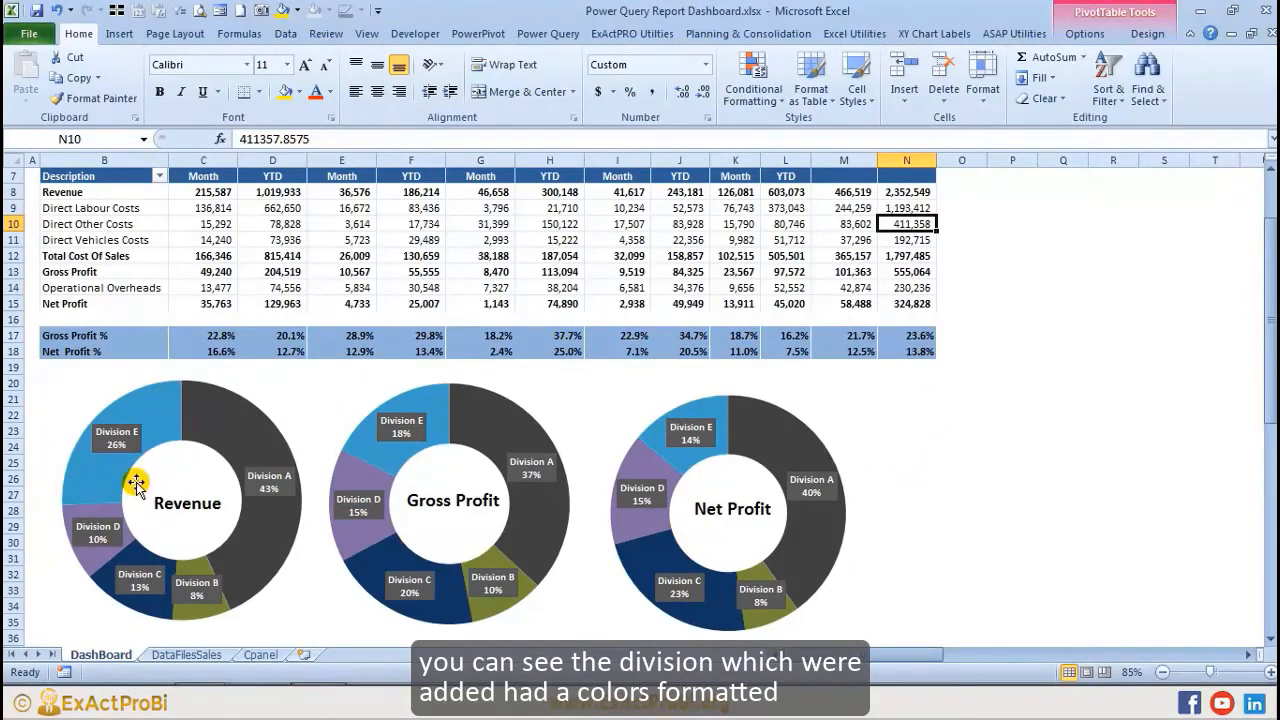
scroll(130, 484, "down", 2)
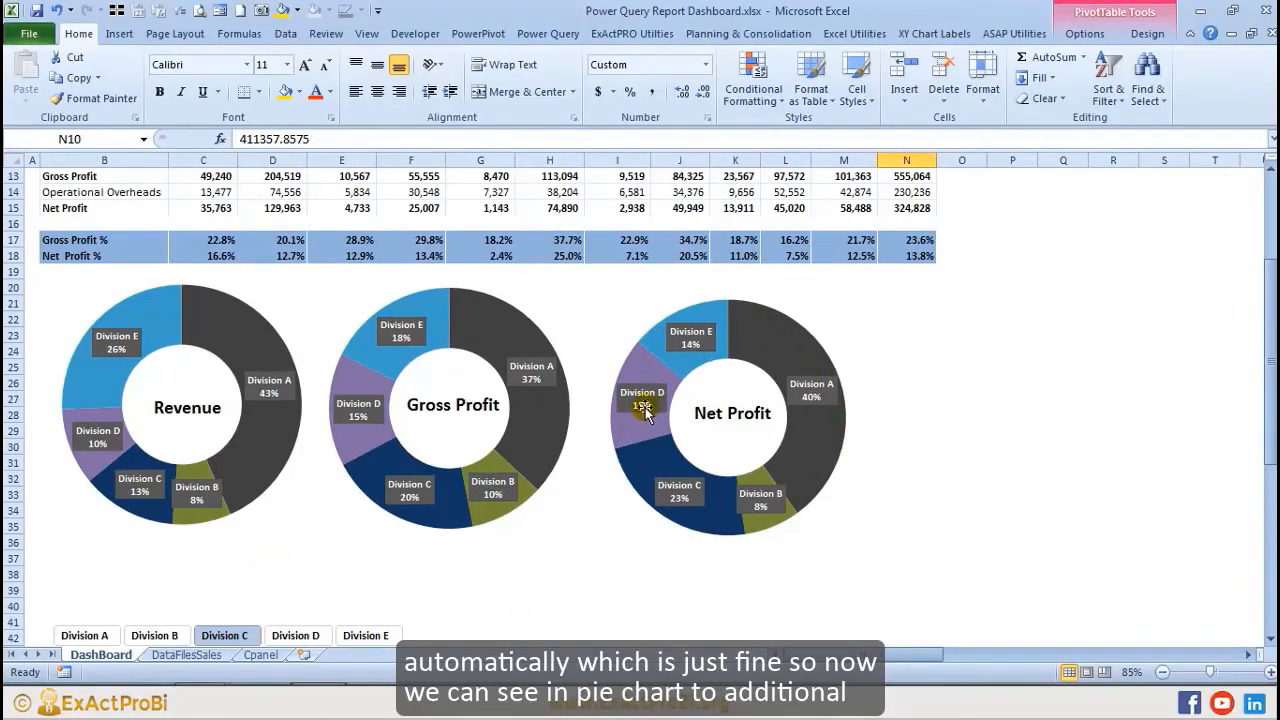
scroll(642, 410, "up", 3)
left_click(820, 434)
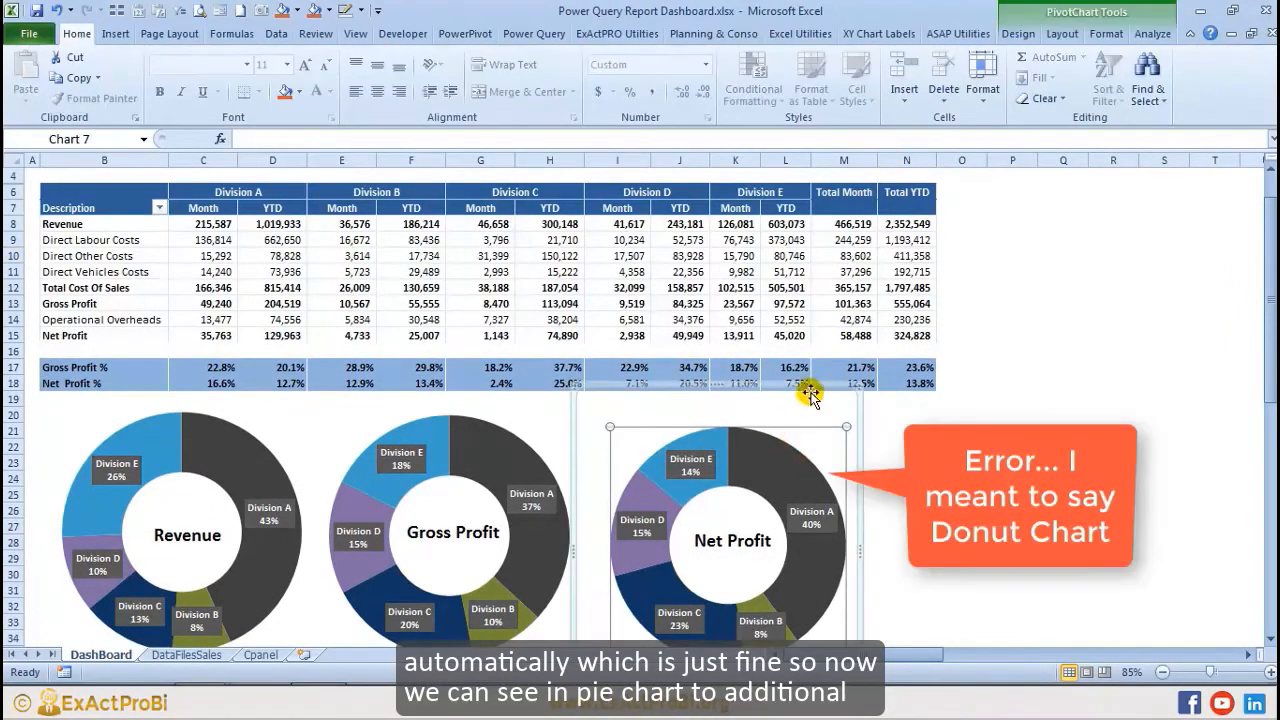
left_click_drag(810, 393, 813, 380)
key("Escape")
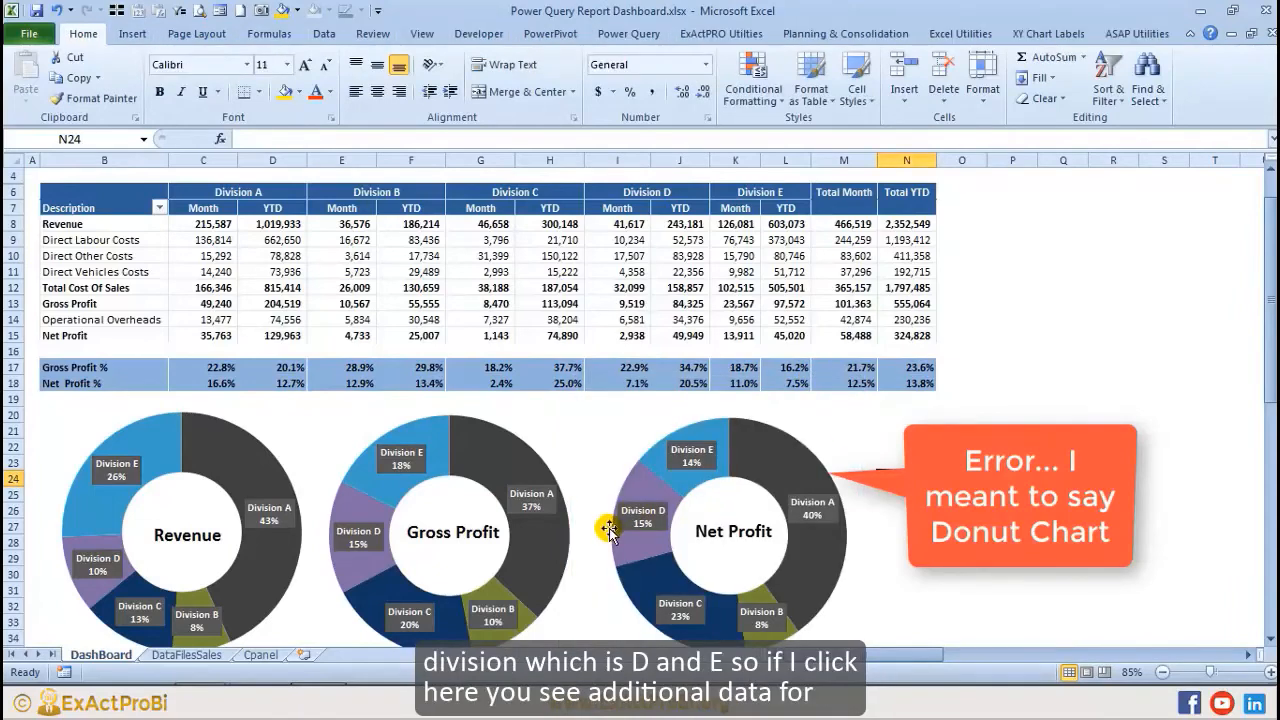
Step: Filter the dashboard through several months from Apr-17 to Dec-17 to check the Division D and E data and header formatting
scroll(265, 289, "up", 1)
left_click(233, 196)
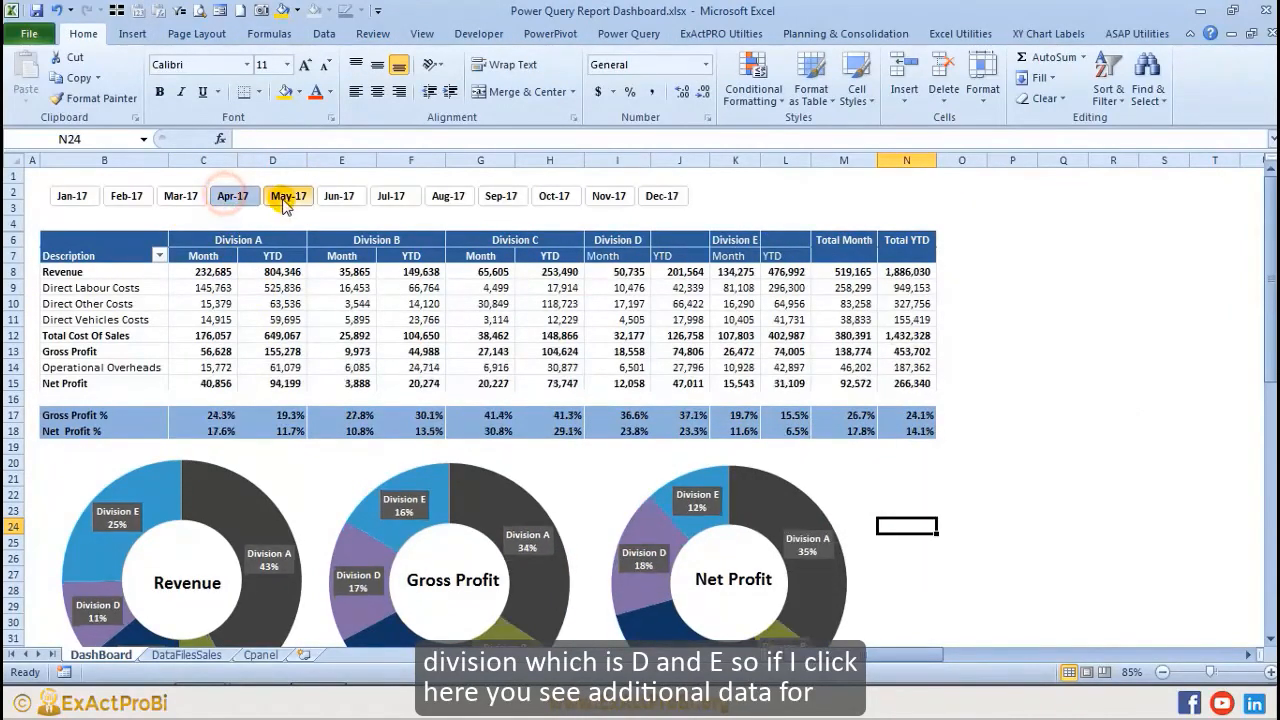
left_click(390, 196)
left_click(448, 196)
left_click(501, 196)
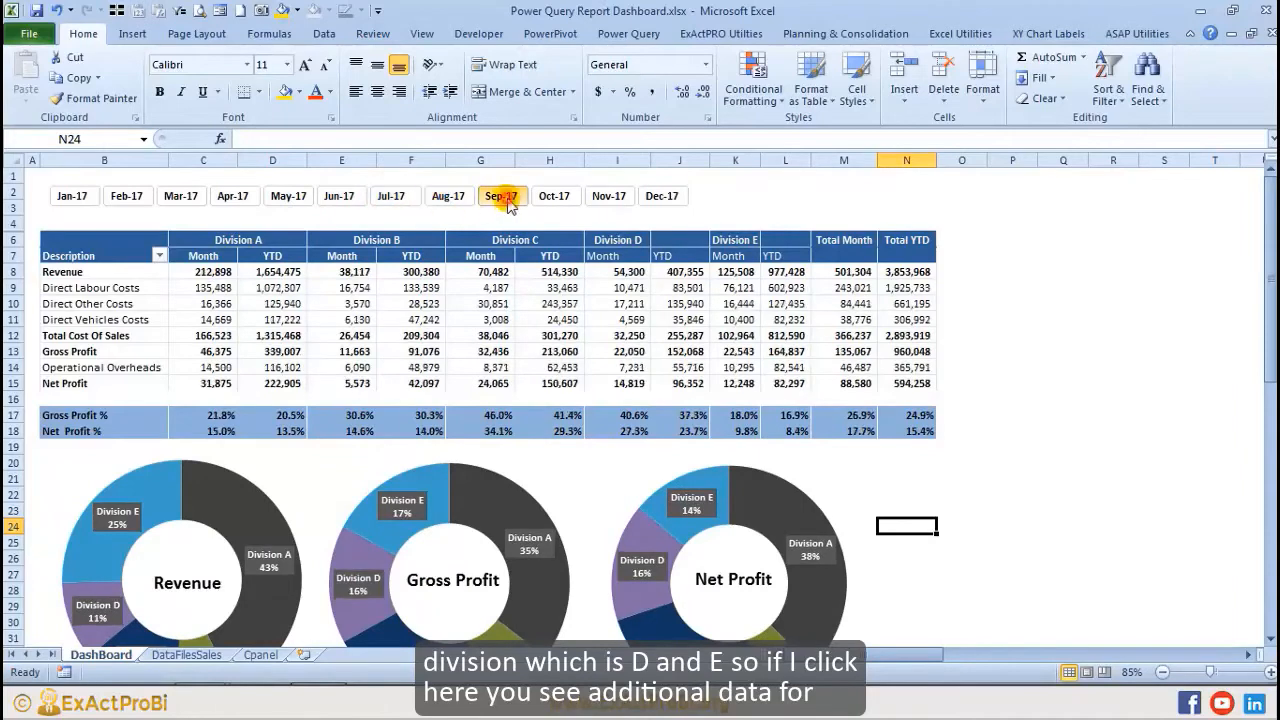
left_click(554, 196)
left_click(661, 196)
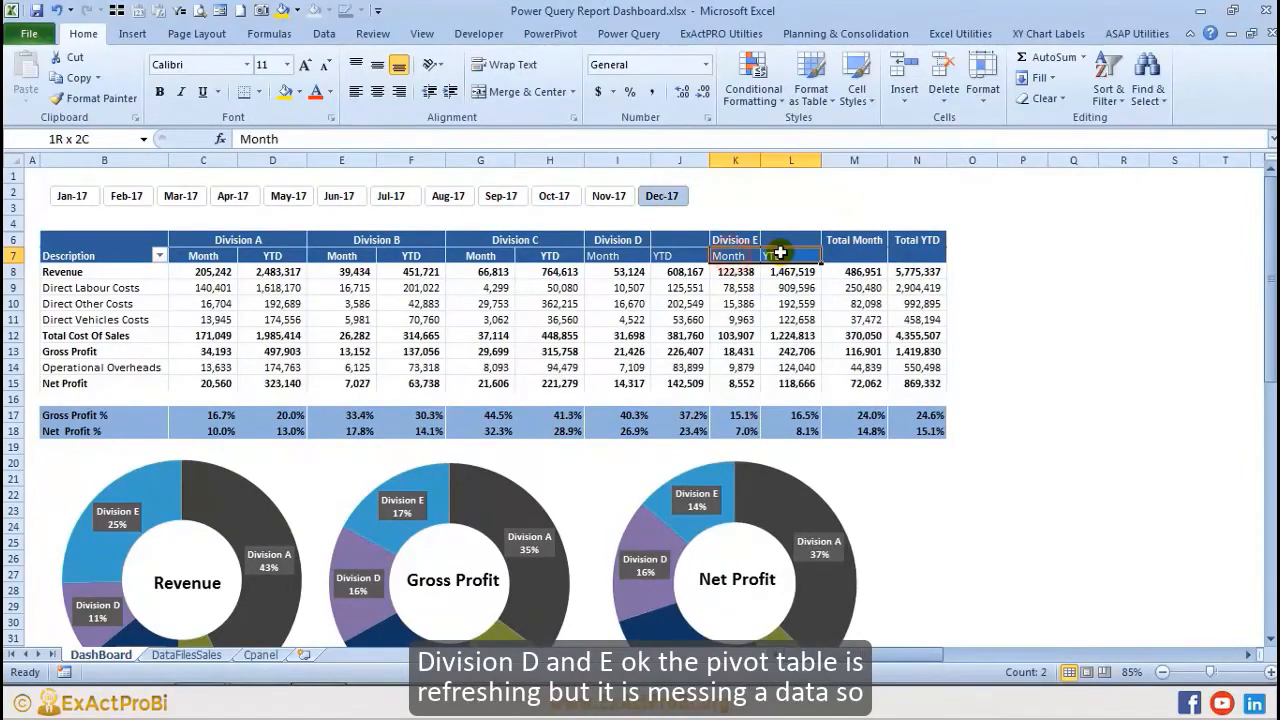
Step: Set the horizontal alignment of the Division D heading in I6:J6 to Center Across Selection
left_click_drag(603, 256, 776, 241)
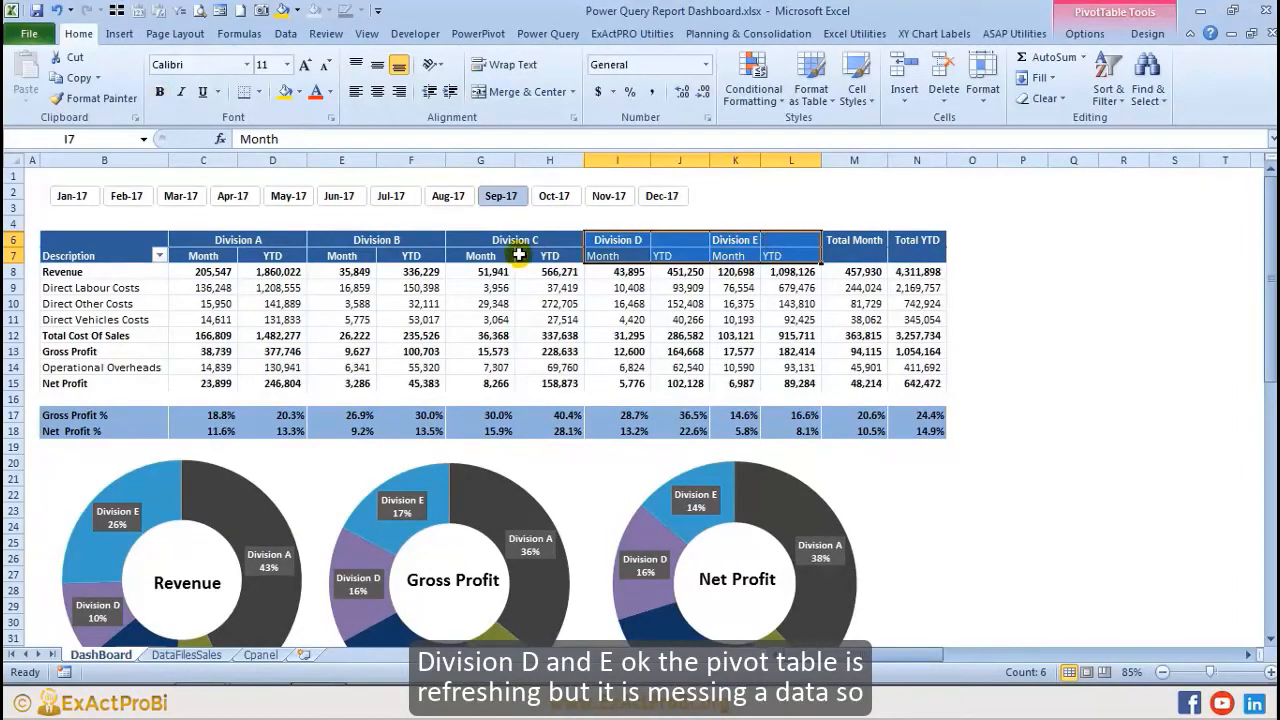
left_click(641, 243)
key("ctrl+1")
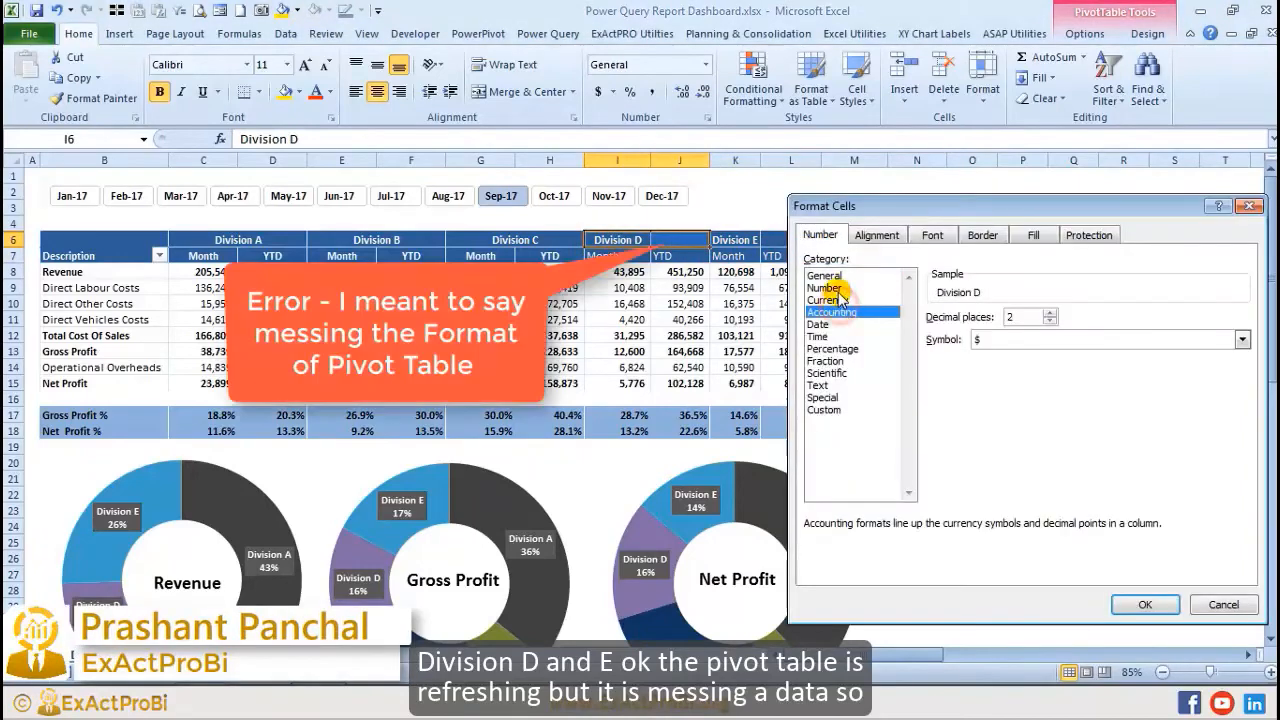
left_click(876, 235)
left_click(850, 296)
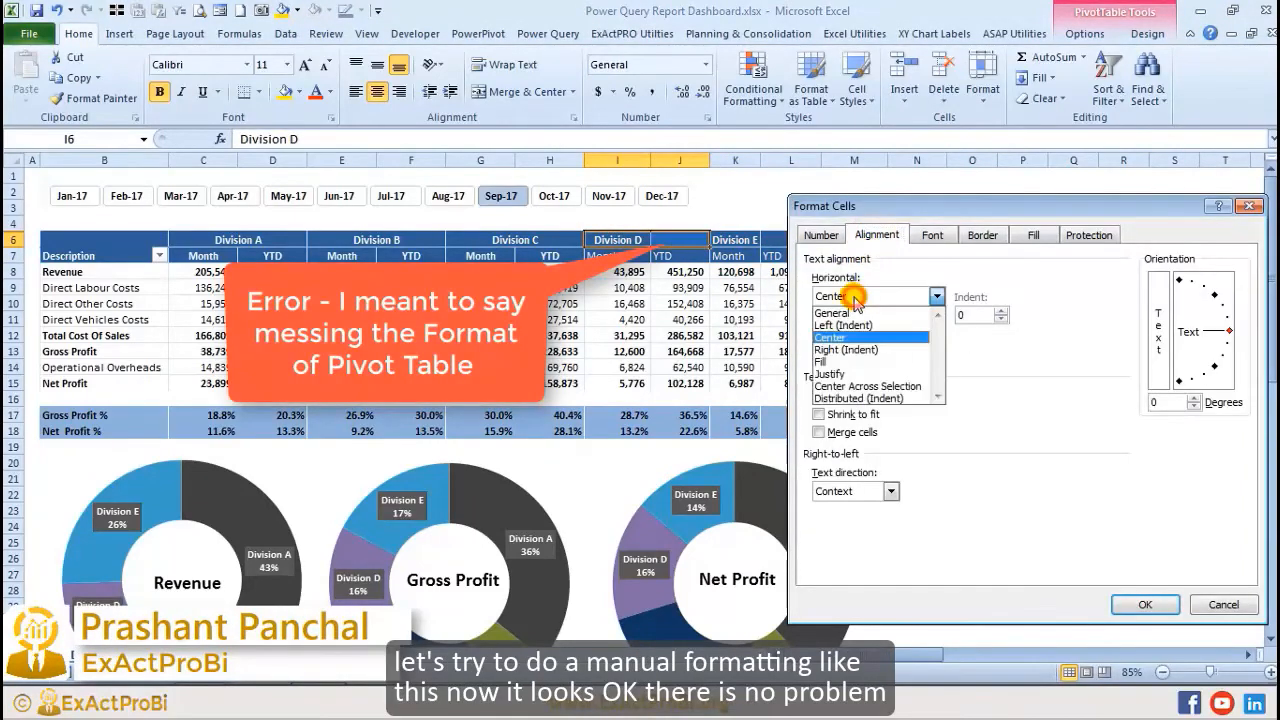
left_click(846, 384)
left_click(1147, 604)
Step: Set the horizontal alignment of the Division E heading in K6:L6 to Center Across Selection
left_click_drag(617, 256, 774, 242)
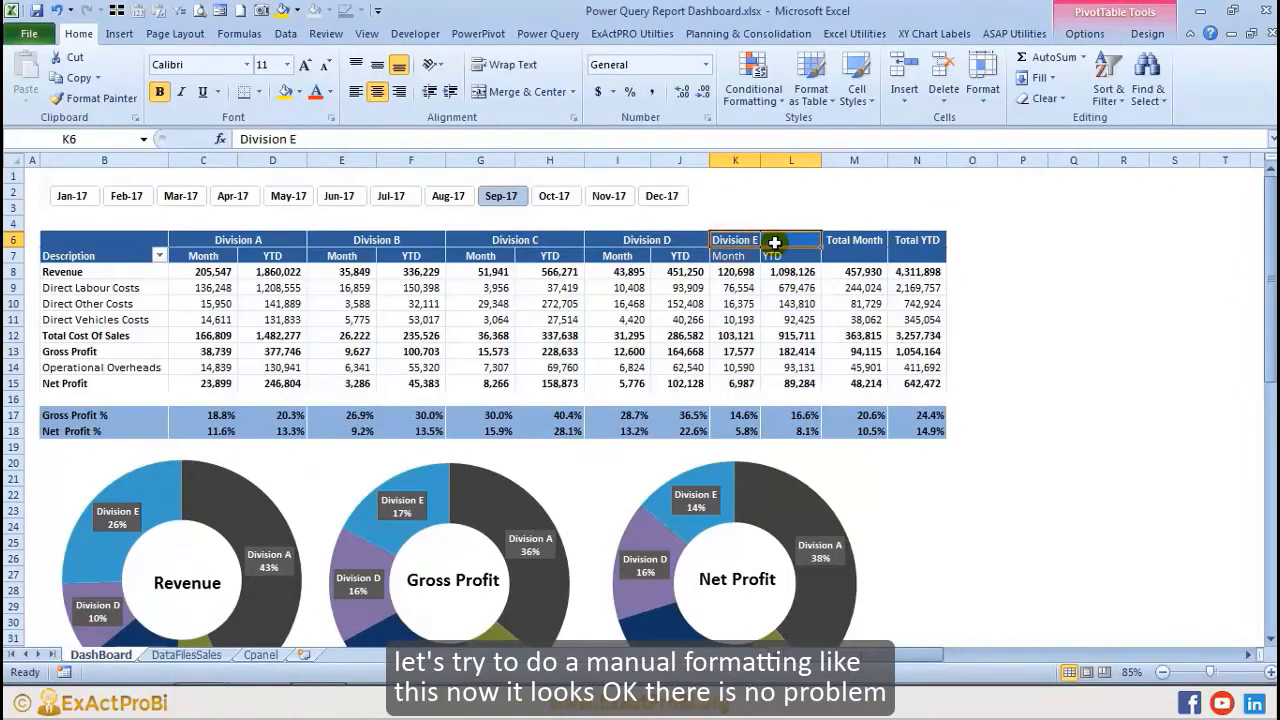
key("ctrl+1")
left_click(886, 296)
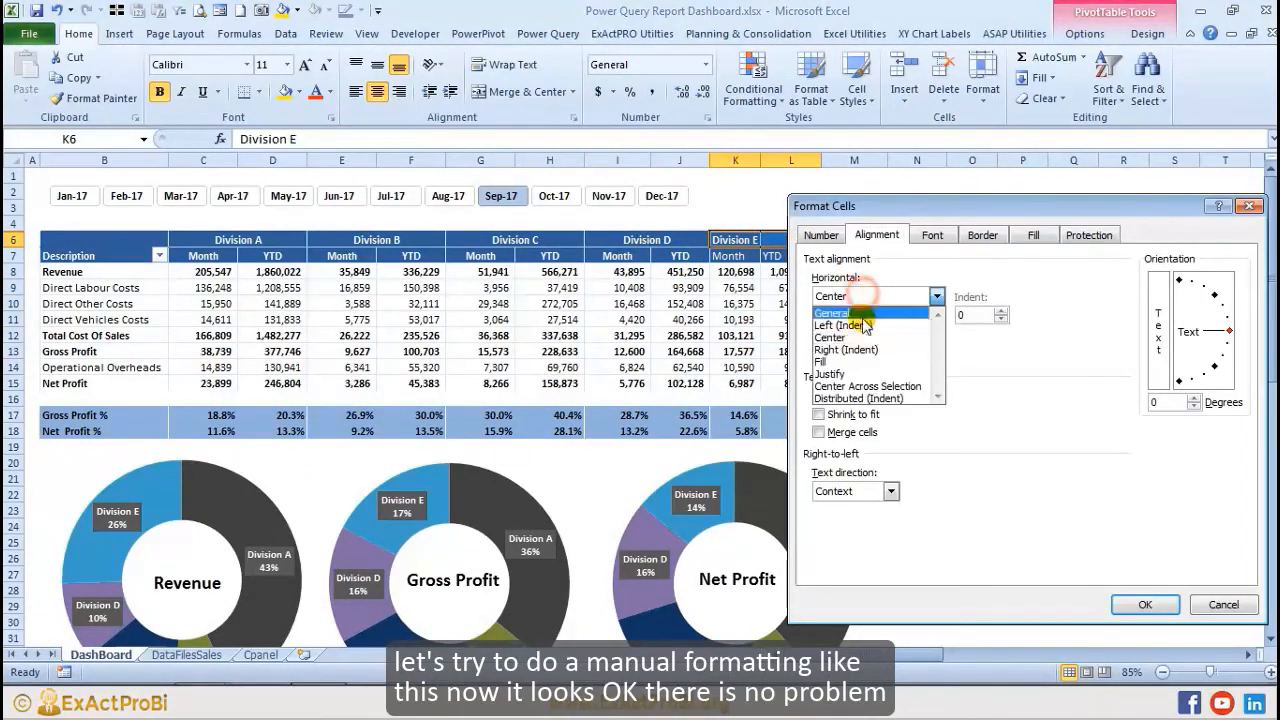
left_click(847, 384)
left_click(1141, 605)
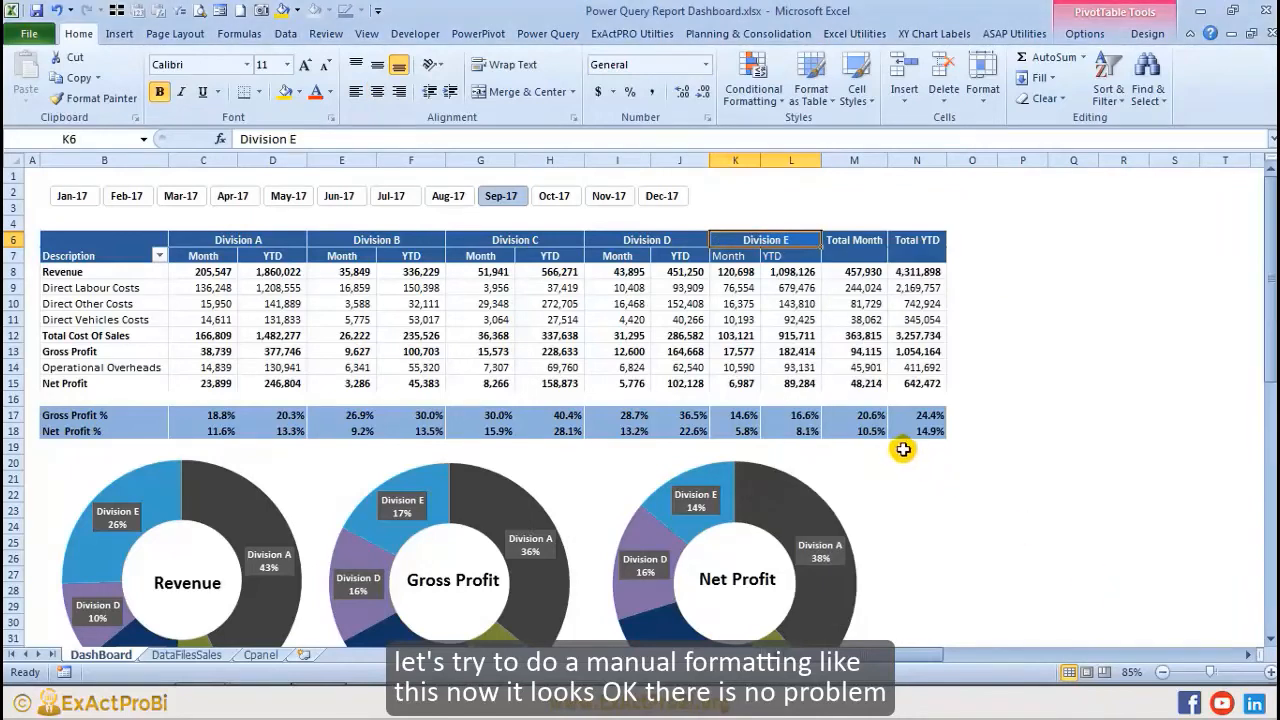
Step: Center and bold the Month and YTD subheadings under Division E in K7:L7
left_click_drag(738, 256, 785, 256)
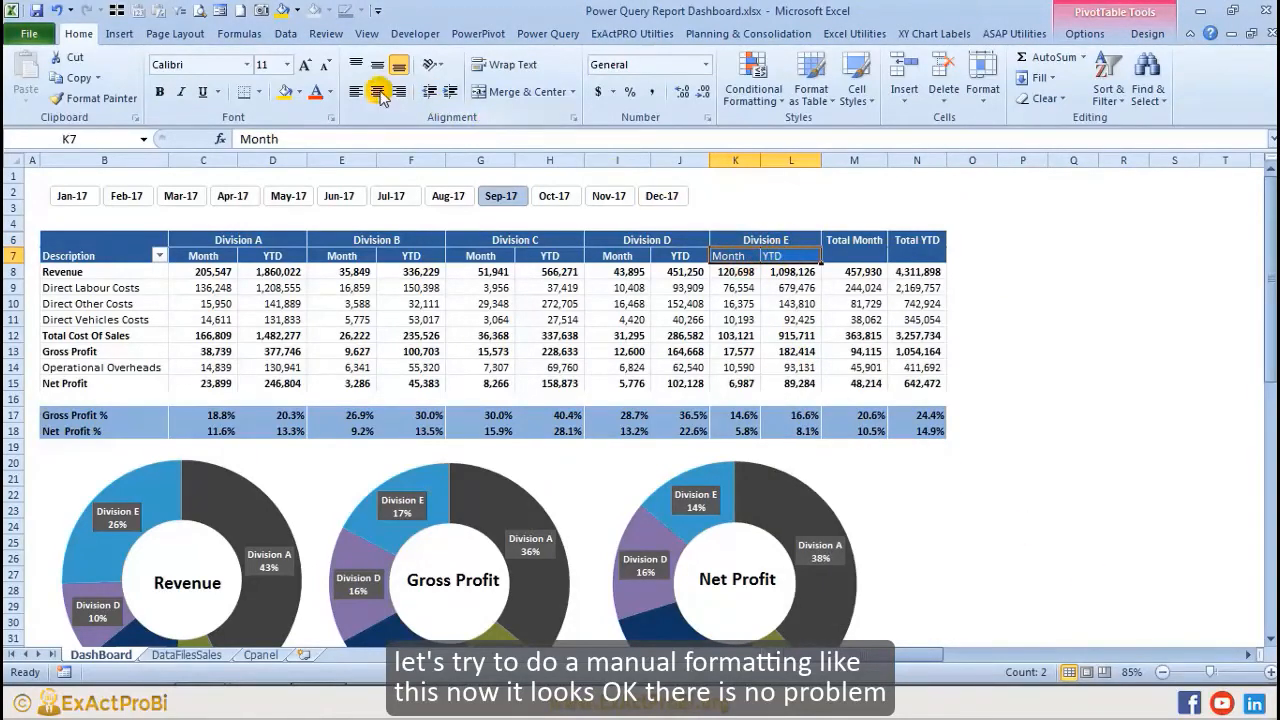
left_click(677, 332)
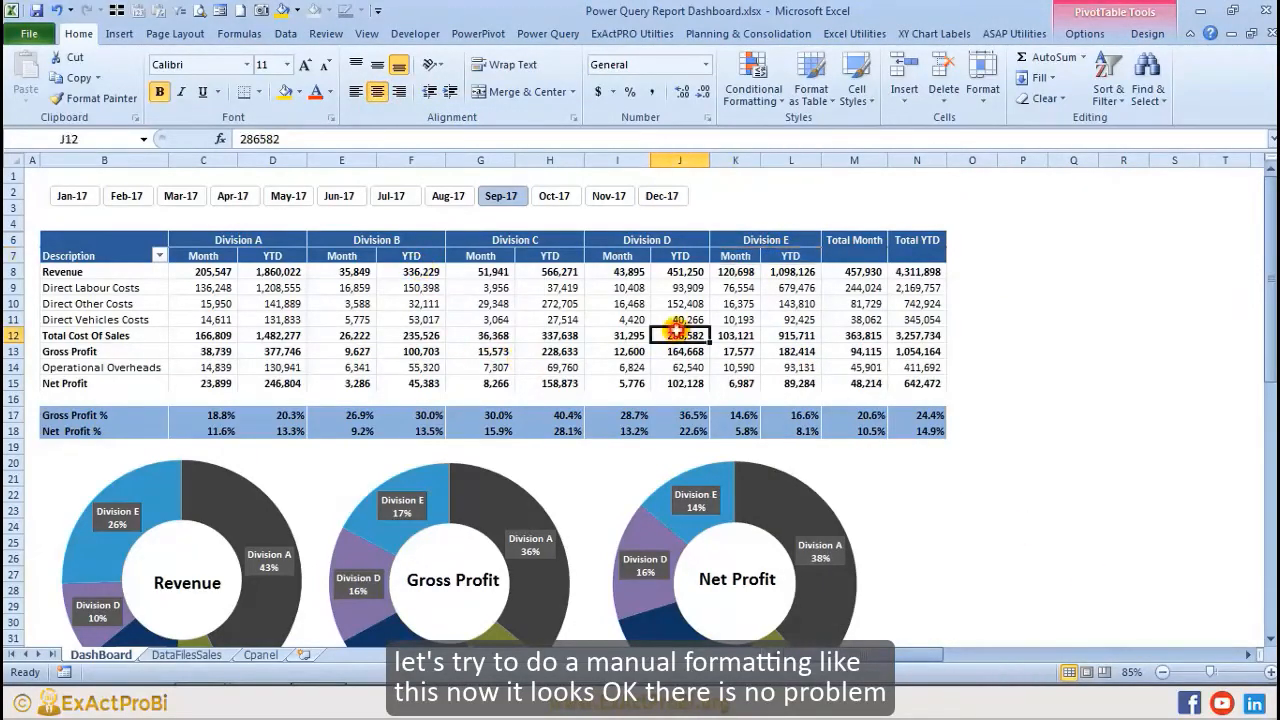
Step: Filter the dashboard through the months from Mar-17 to Dec-17 to check the Division D and E header alignment
left_click(181, 196)
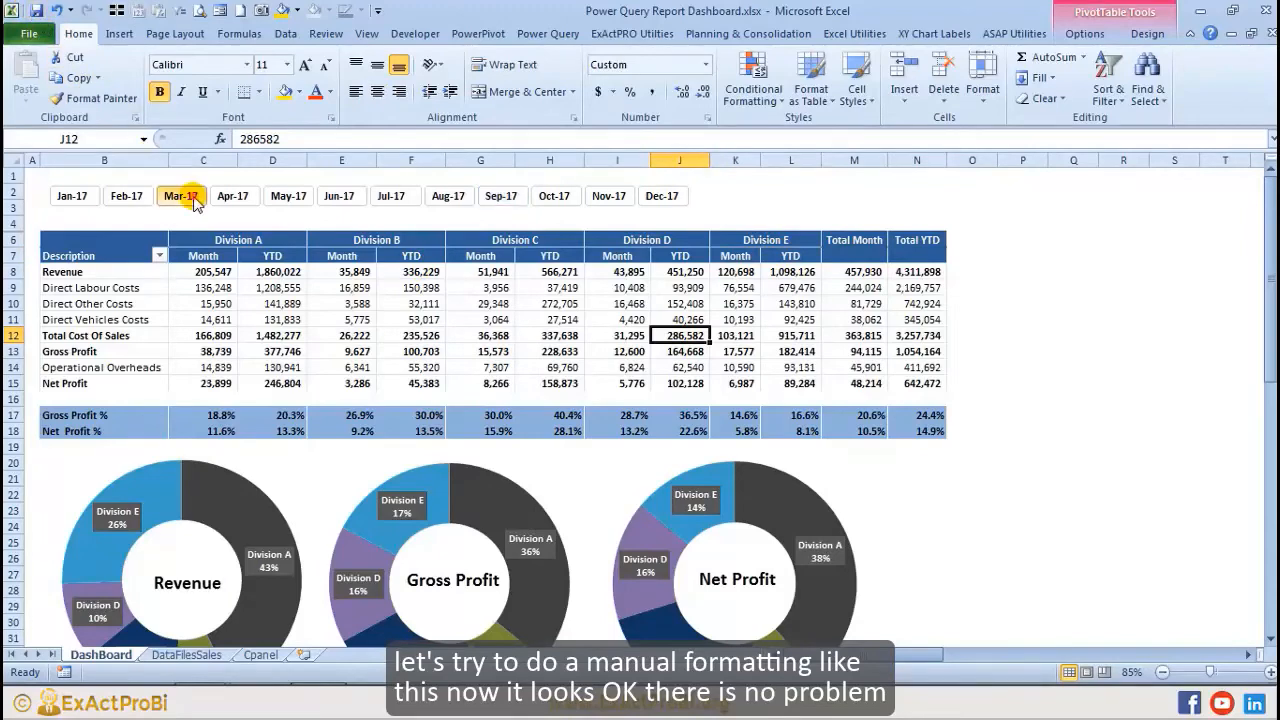
left_click(233, 196)
left_click(322, 197)
left_click(391, 196)
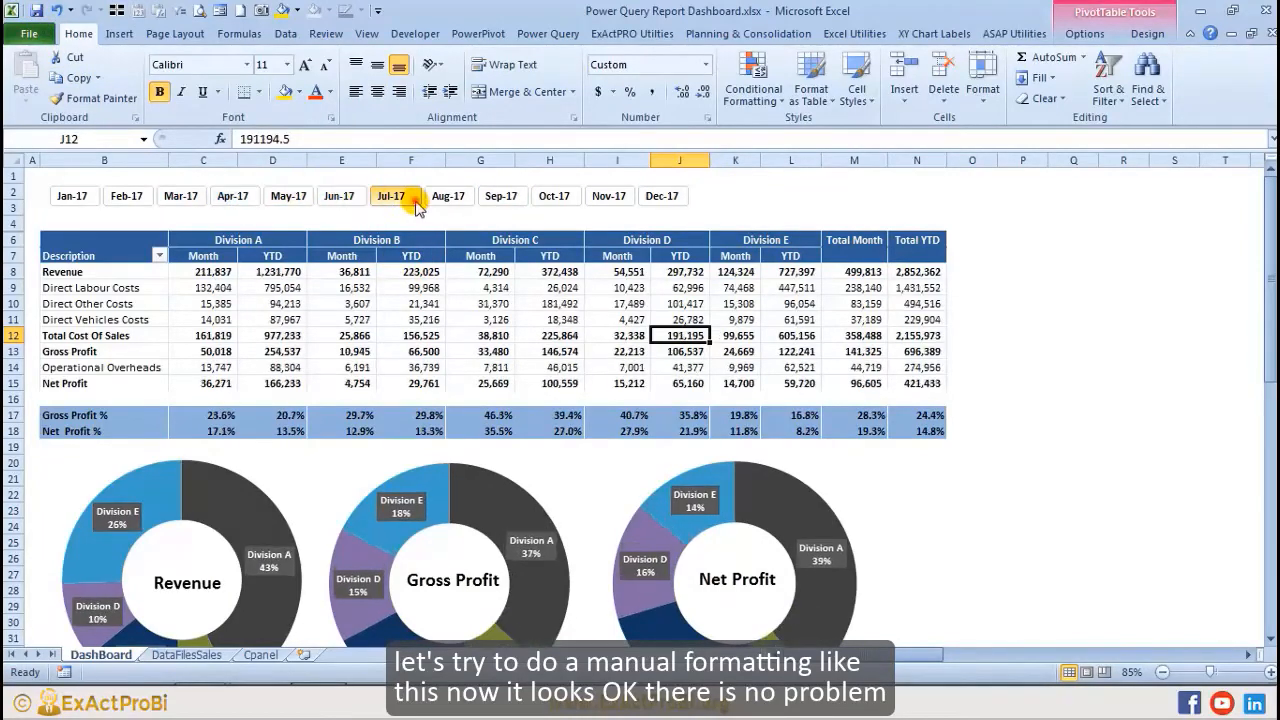
left_click(448, 196)
left_click(501, 196)
left_click(554, 196)
left_click(607, 196)
left_click(655, 196)
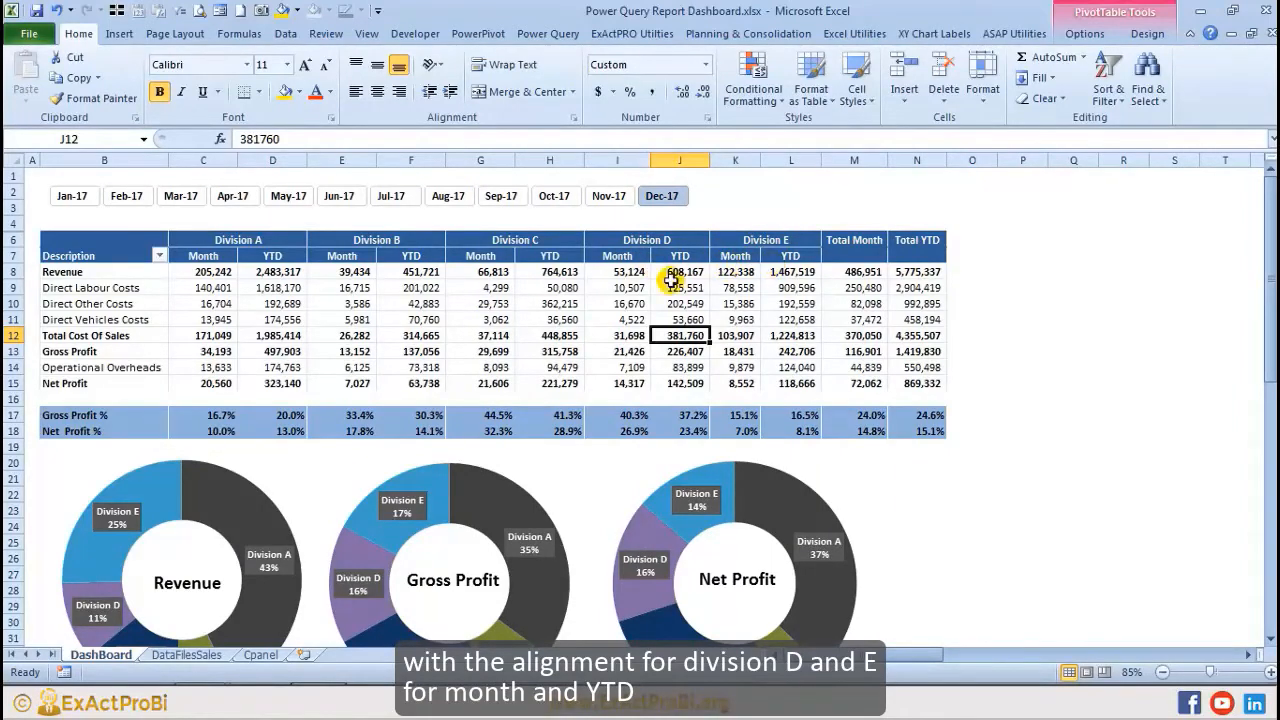
Step: Switch the line charts from Division A through to Division E and examine the Revenue, Gross Profit and Net Profit trends
scroll(414, 318, "down", 9)
scroll(389, 317, "up", 3)
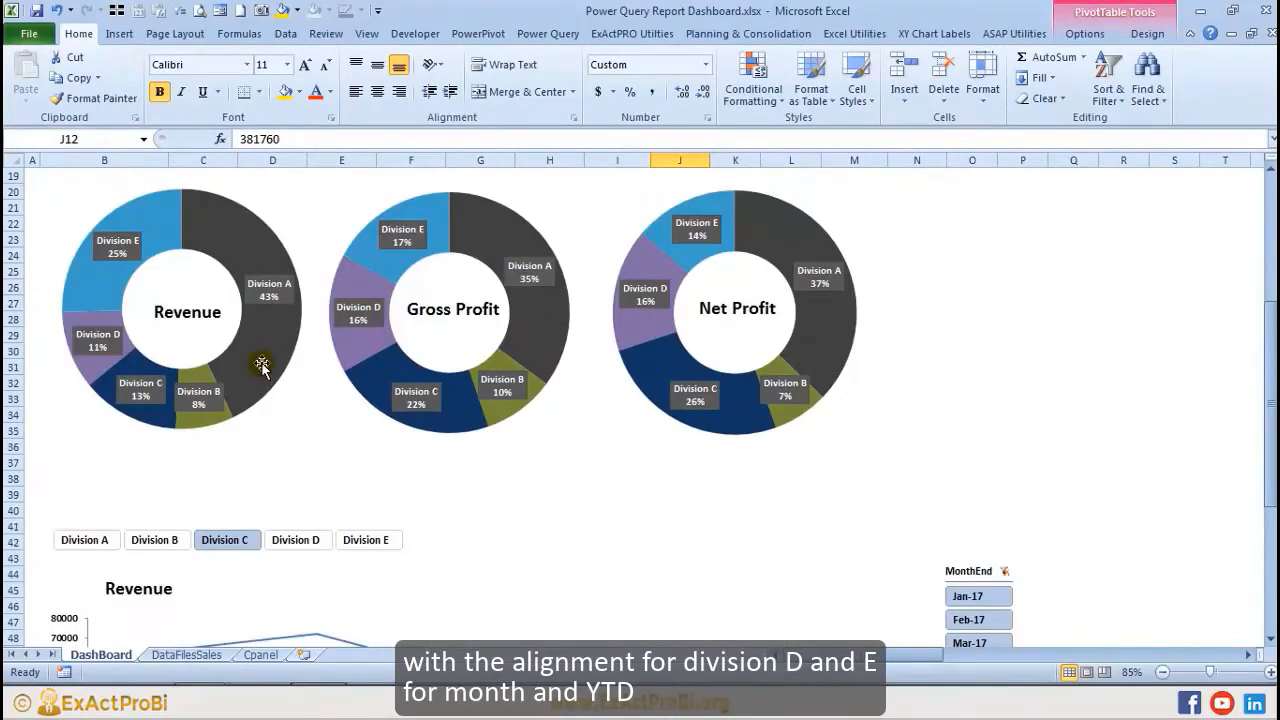
scroll(261, 366, "down", 7)
left_click(85, 205)
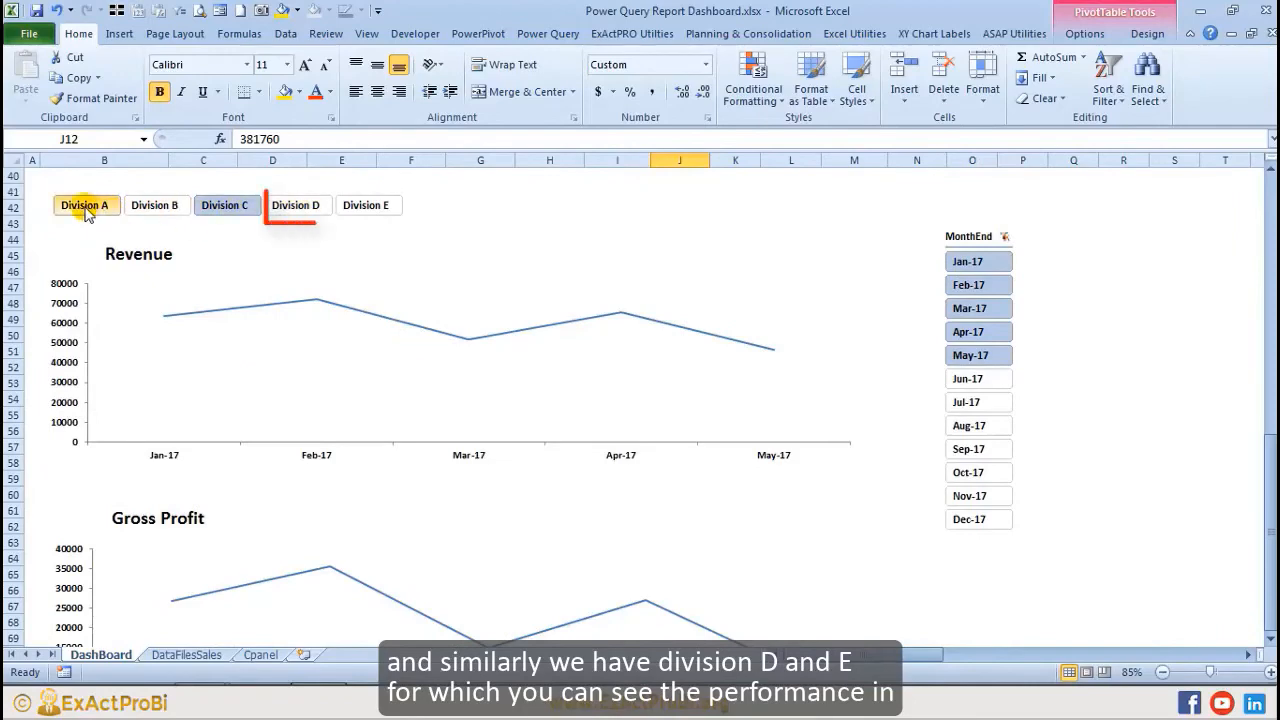
left_click(225, 205)
left_click(296, 205)
left_click(372, 205)
scroll(391, 340, "down", 8)
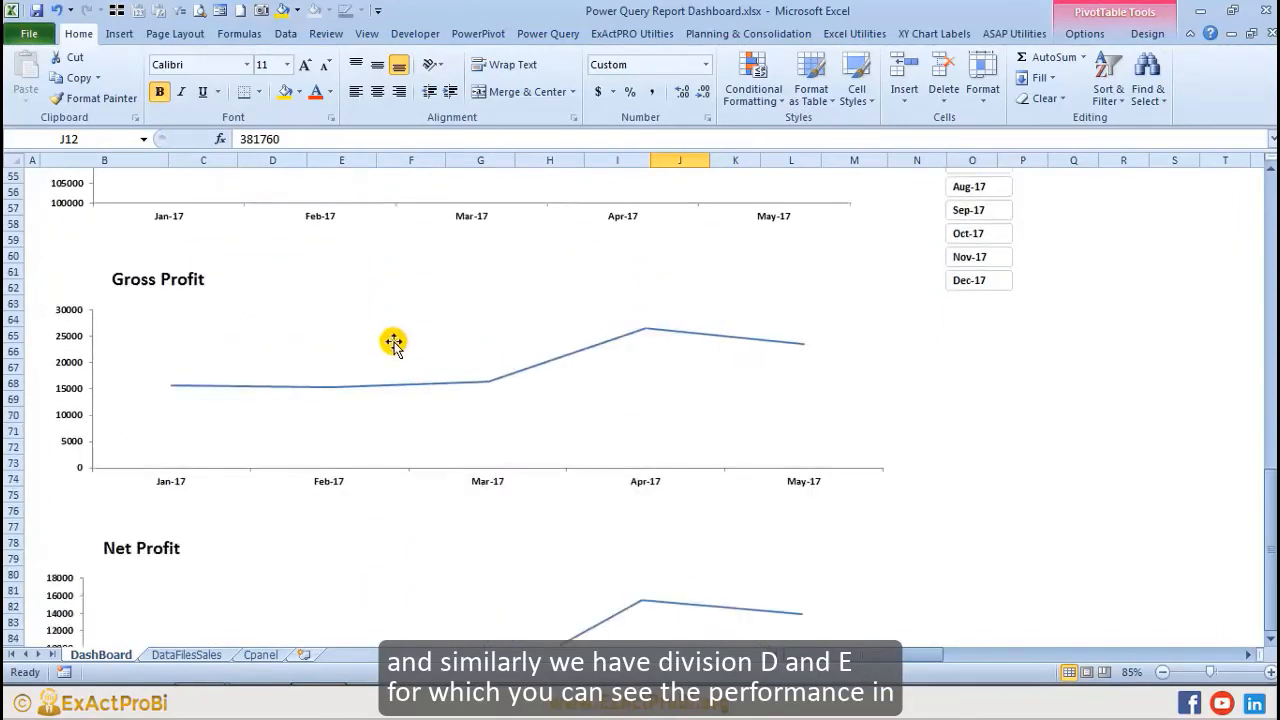
scroll(382, 345, "up", 9)
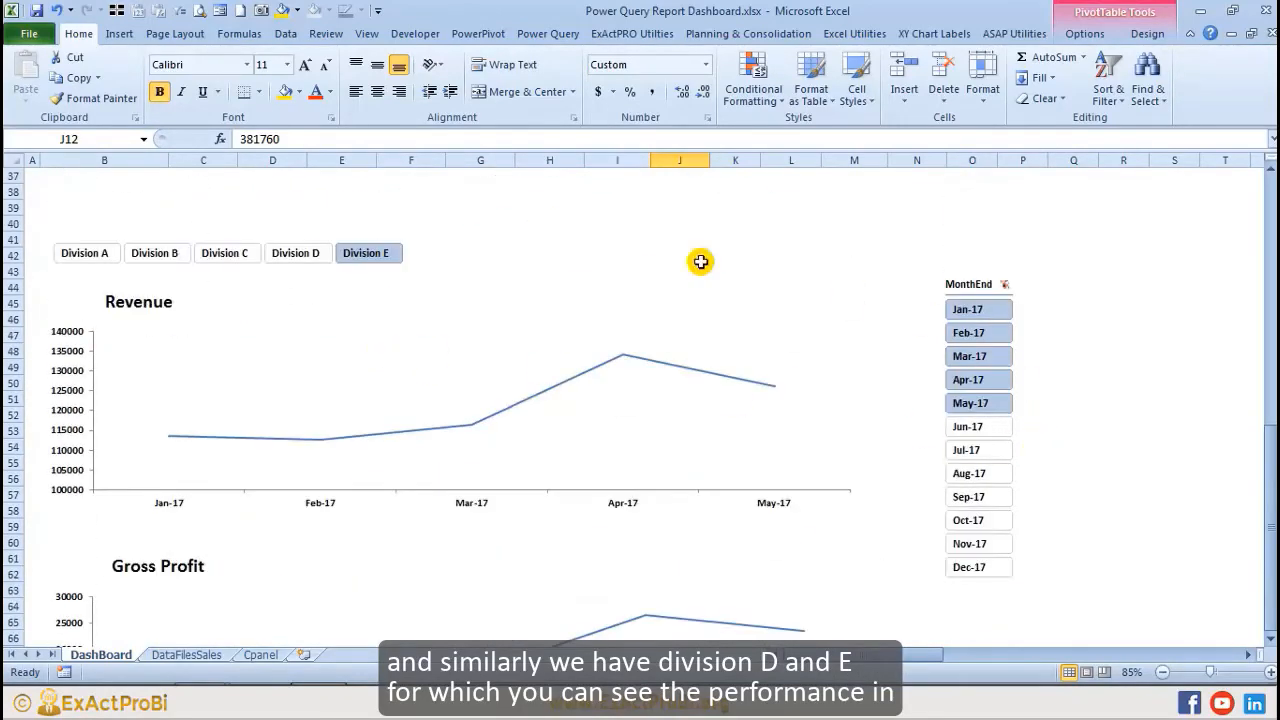
Step: Cycle the line chart slicer through Divisions D, C, A and B, ending on Division E, to compare their trends
left_click(296, 253)
left_click(225, 253)
left_click(84, 253)
left_click(146, 255)
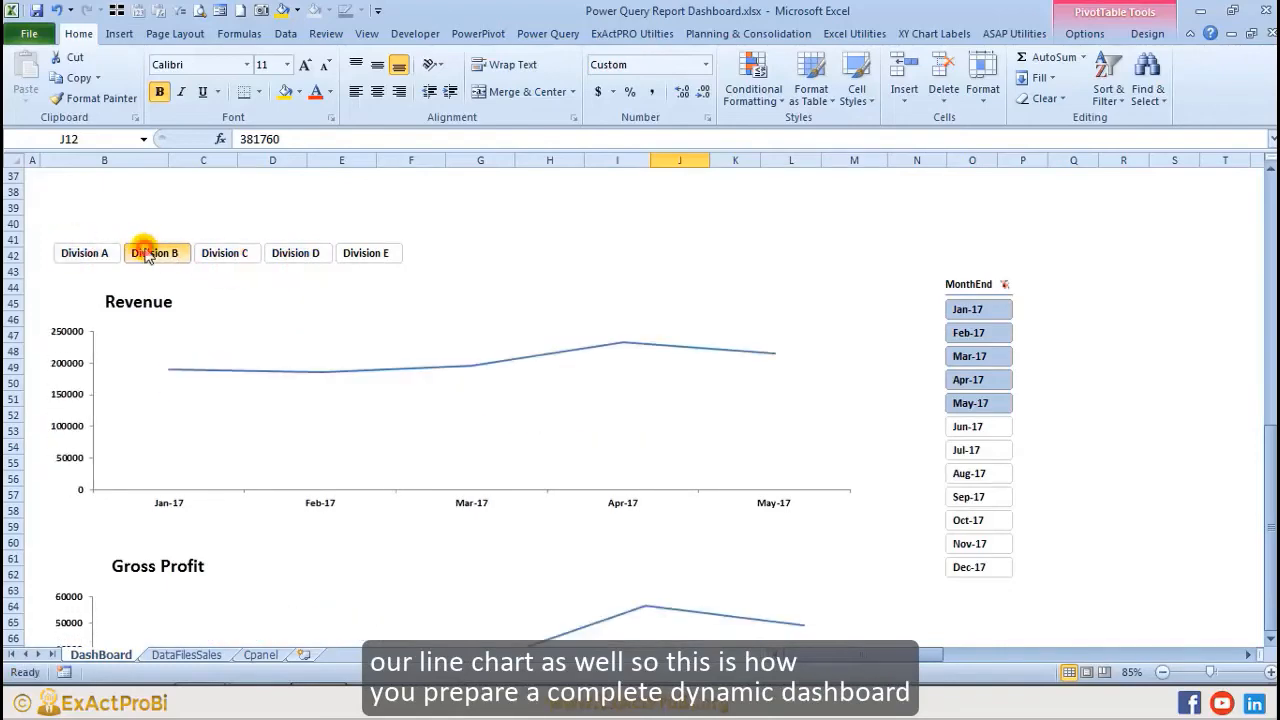
left_click(225, 253)
left_click(292, 253)
left_click(363, 253)
Step: Filter the summary table and donut charts month by month from Jan-17 to Dec-17 to verify they update
scroll(554, 414, "up", 12)
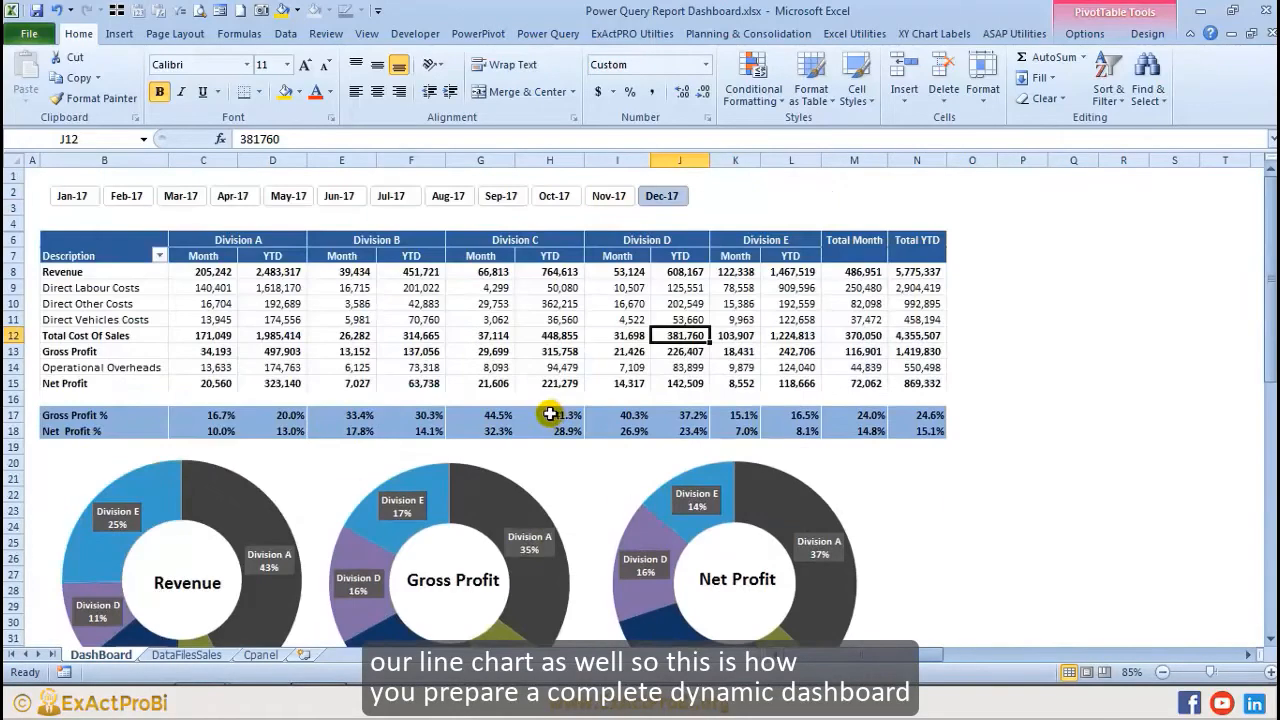
left_click(74, 196)
left_click(126, 196)
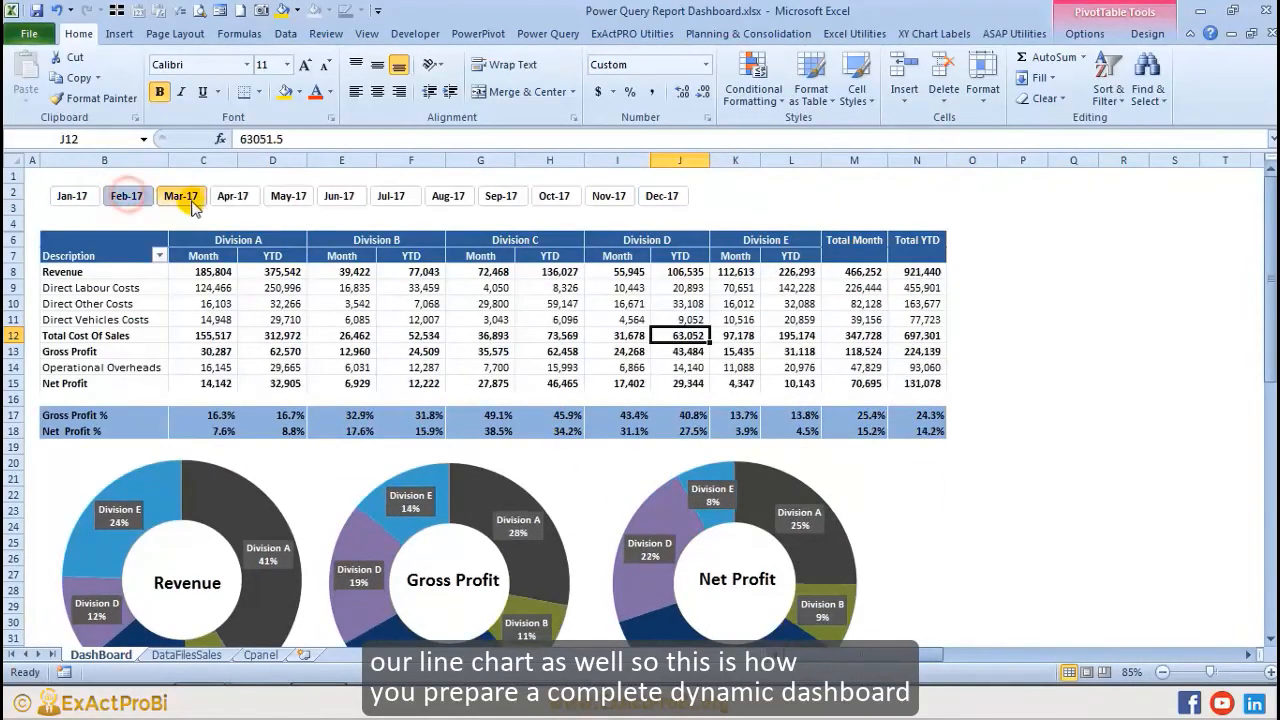
left_click(180, 196)
left_click(232, 196)
left_click(288, 196)
left_click(339, 196)
left_click(391, 196)
left_click(448, 196)
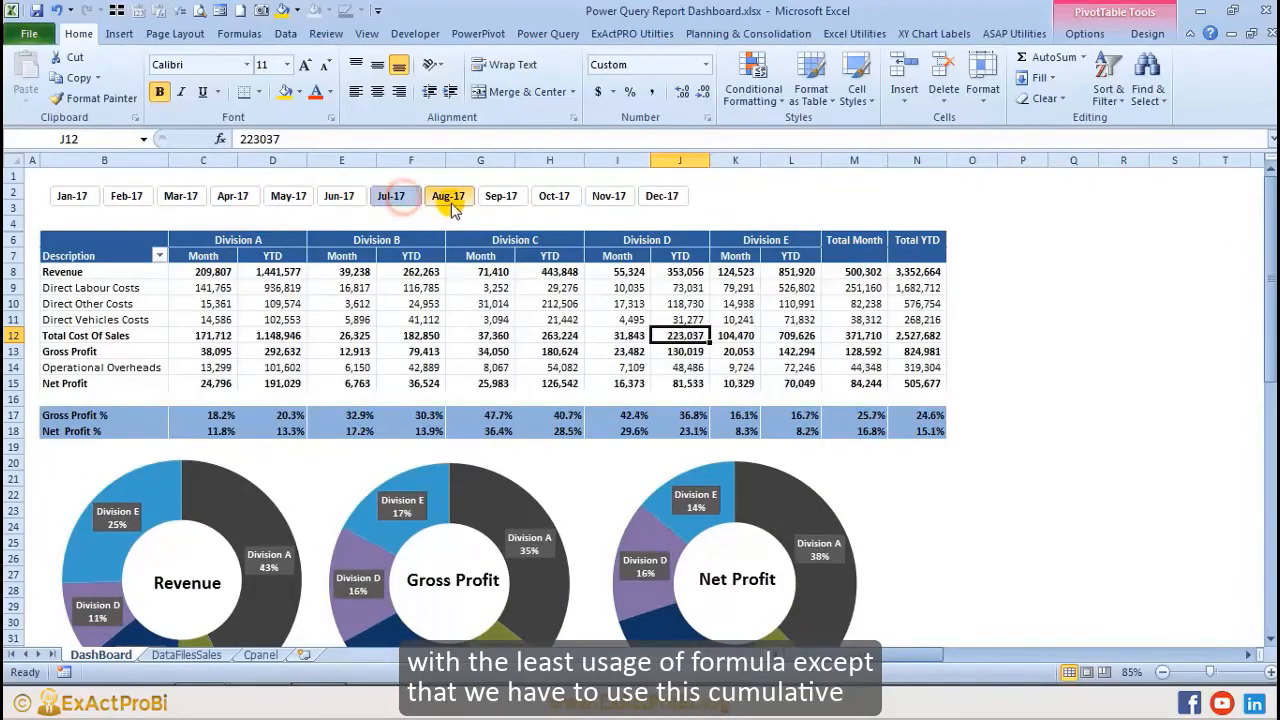
left_click(501, 196)
left_click(555, 196)
left_click(609, 196)
left_click(662, 196)
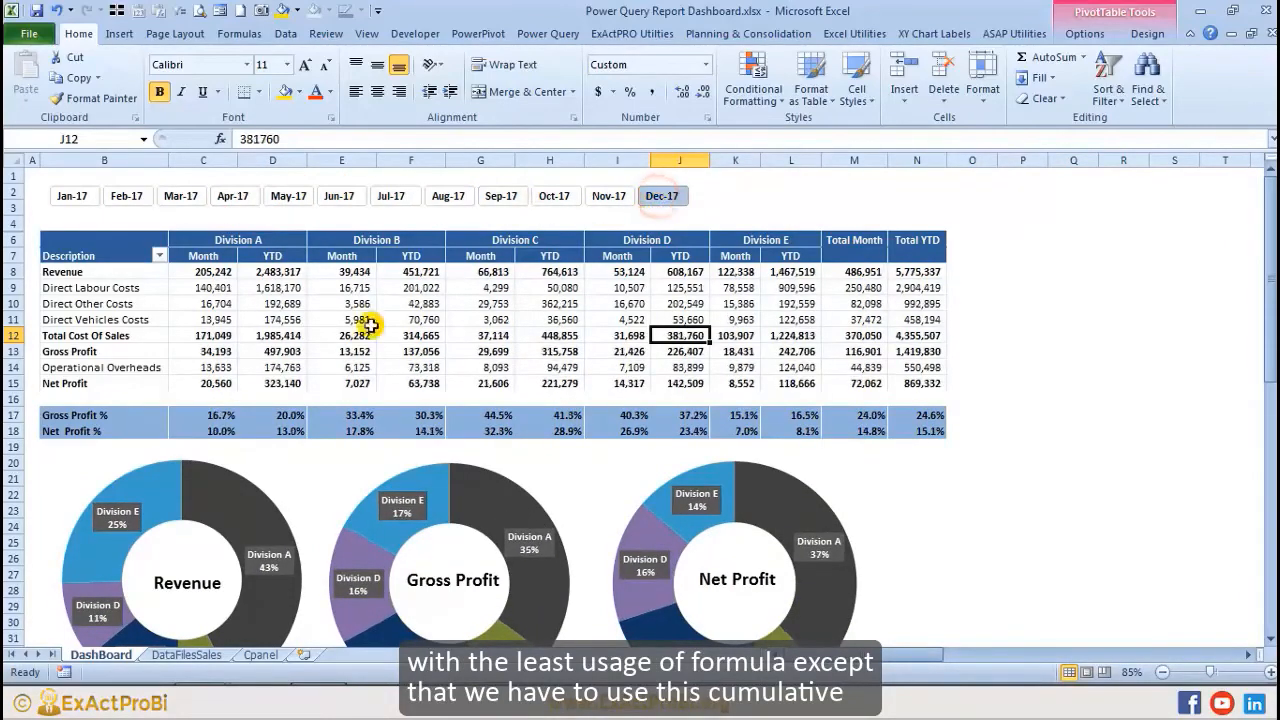
Step: Inspect the SUMIFS formula in the CumAmount column of the DataFilesSales sheet, at the May-17 Division A Revenue row
left_click(188, 655)
scroll(465, 330, "up", 20)
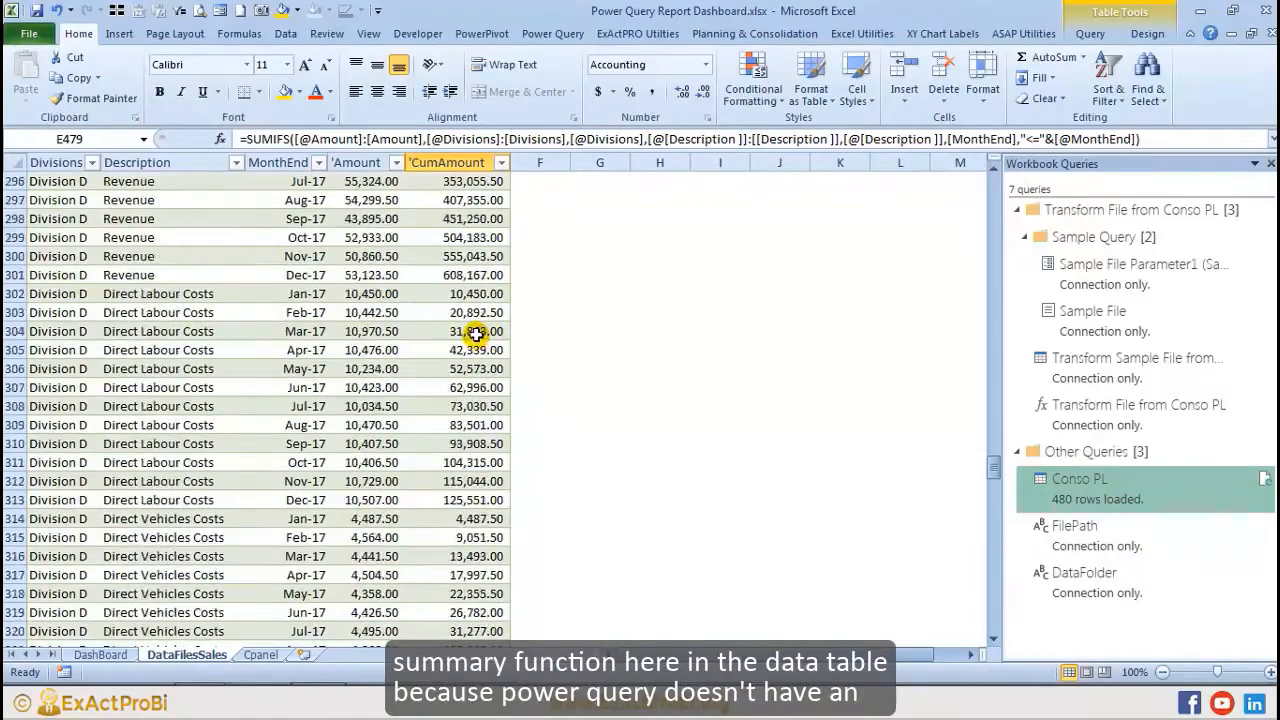
scroll(465, 330, "up", 20)
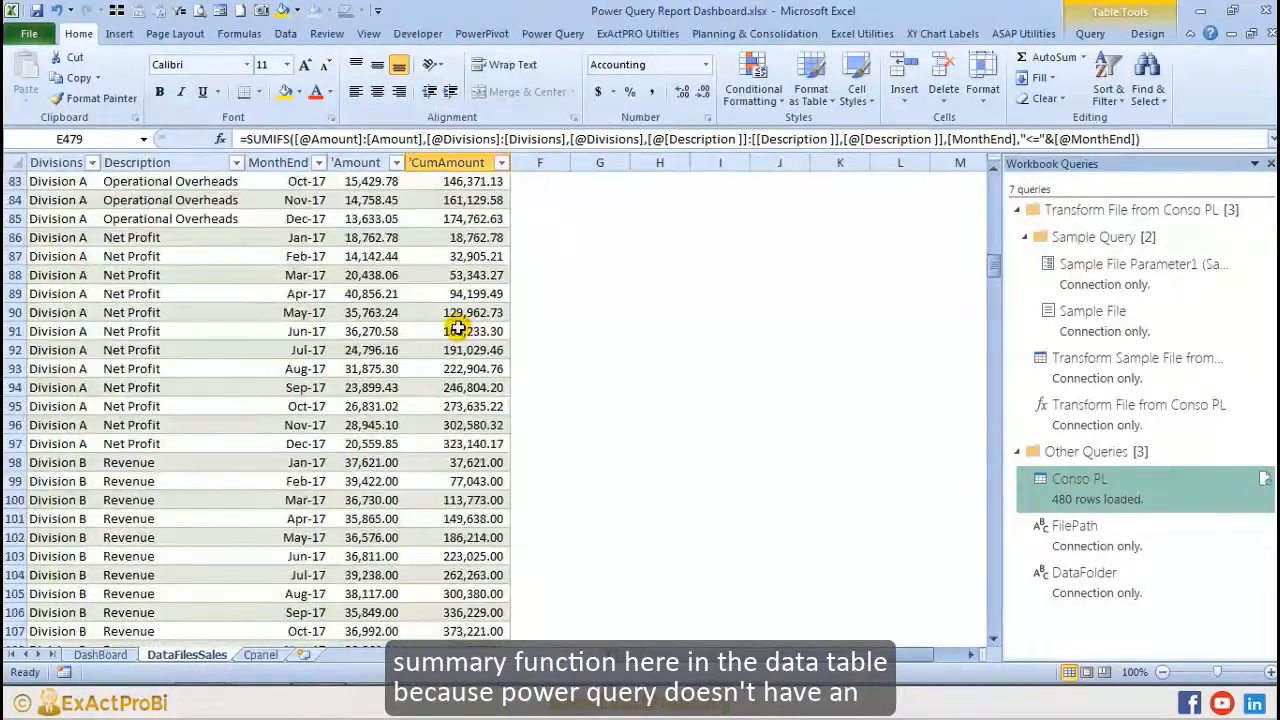
scroll(455, 326, "up", 10)
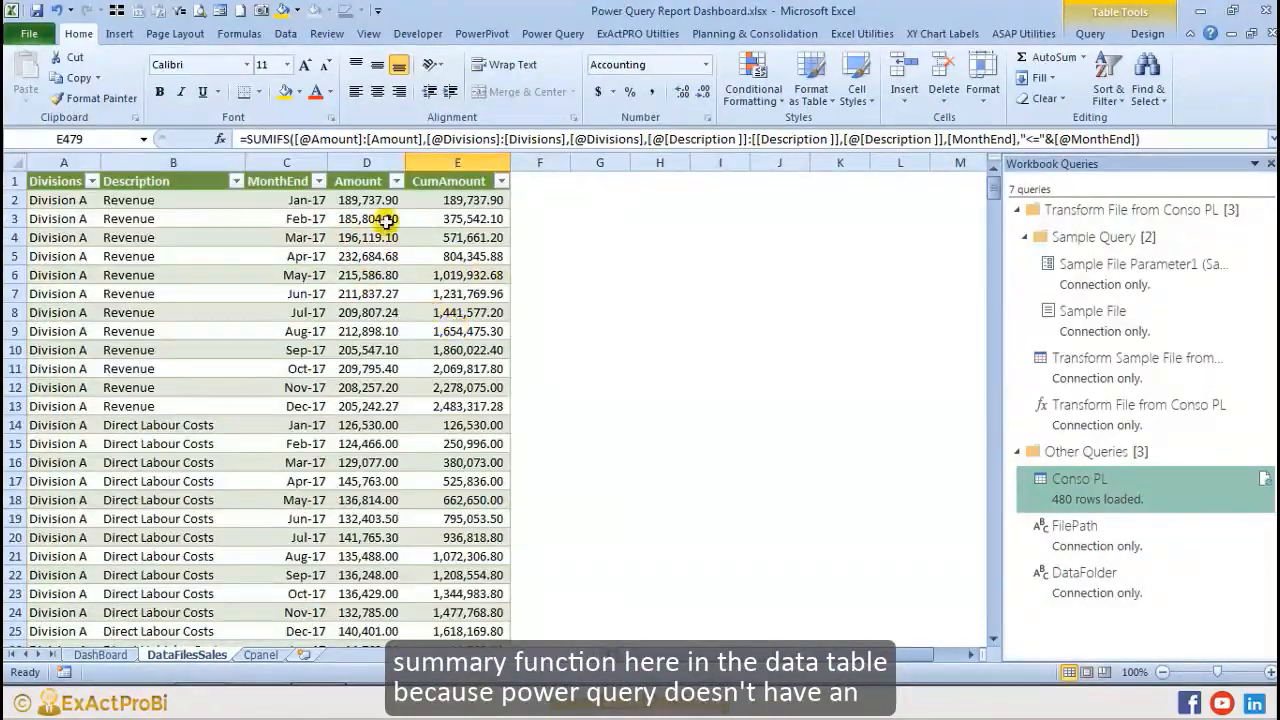
left_click(440, 273)
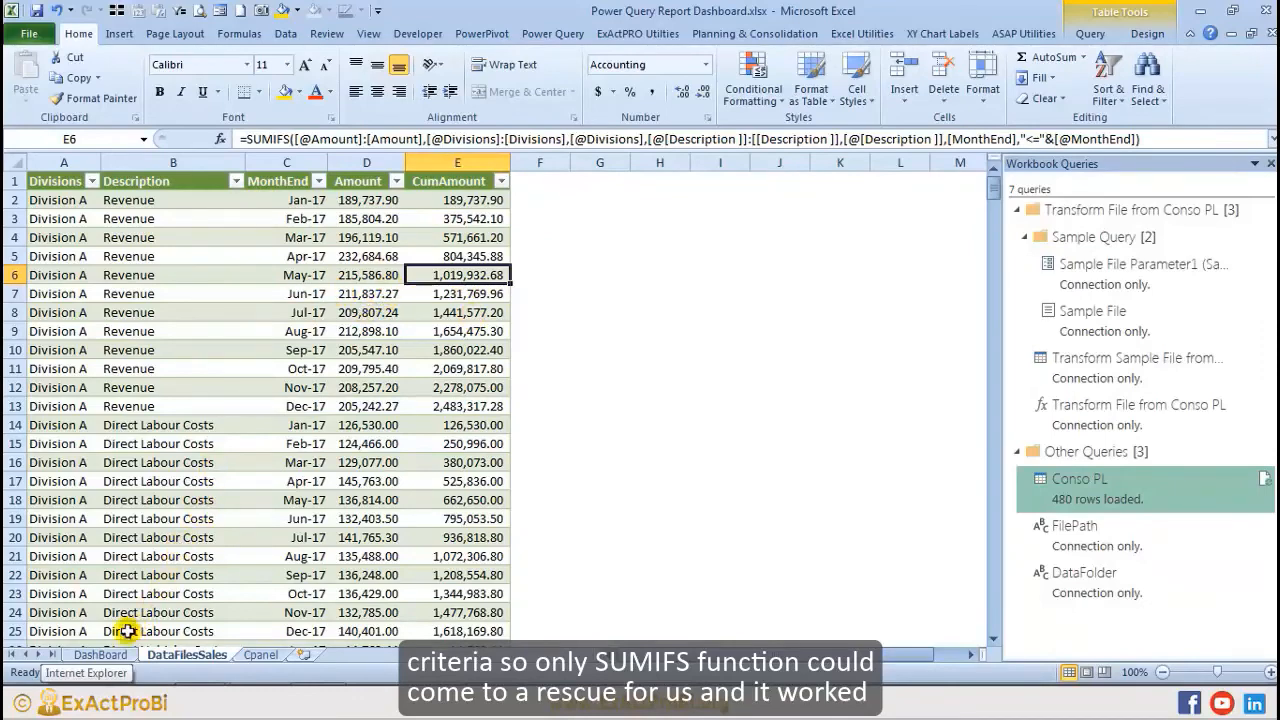
Step: Return to the DashBoard sheet and review its line charts, donut charts and summary table
left_click(100, 655)
scroll(608, 374, "down", 15)
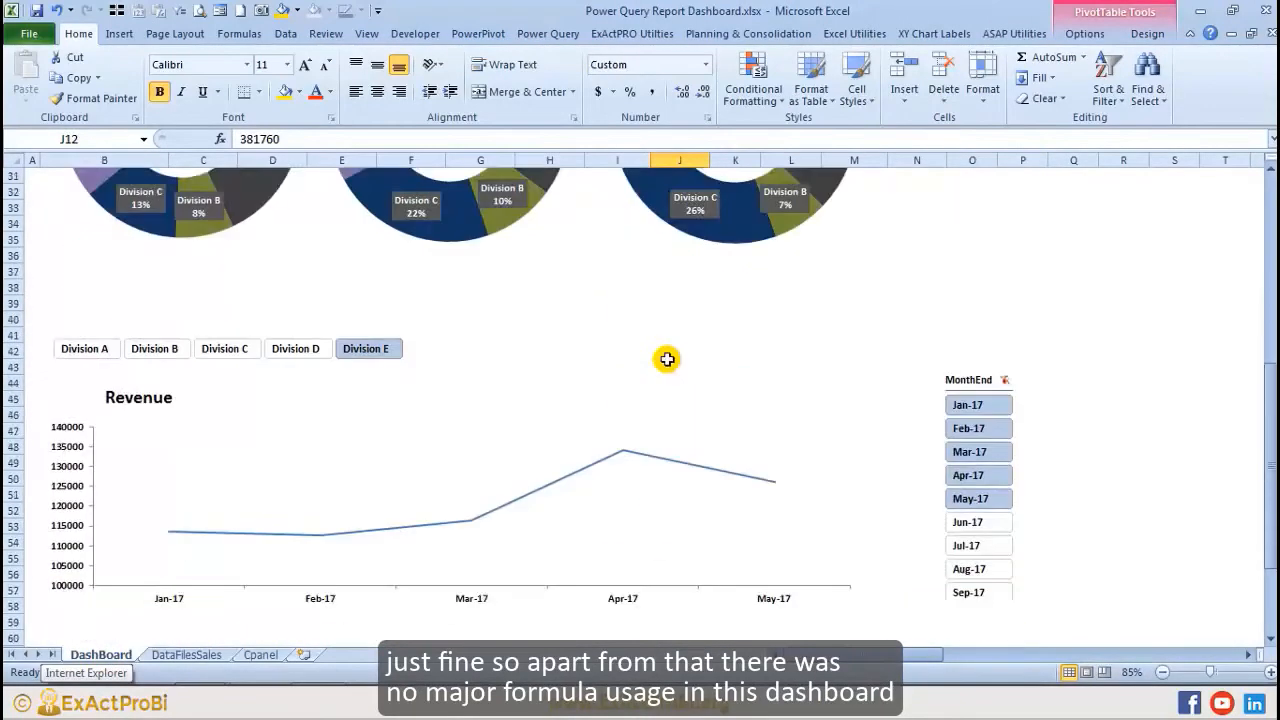
scroll(608, 374, "down", 7)
scroll(605, 375, "up", 20)
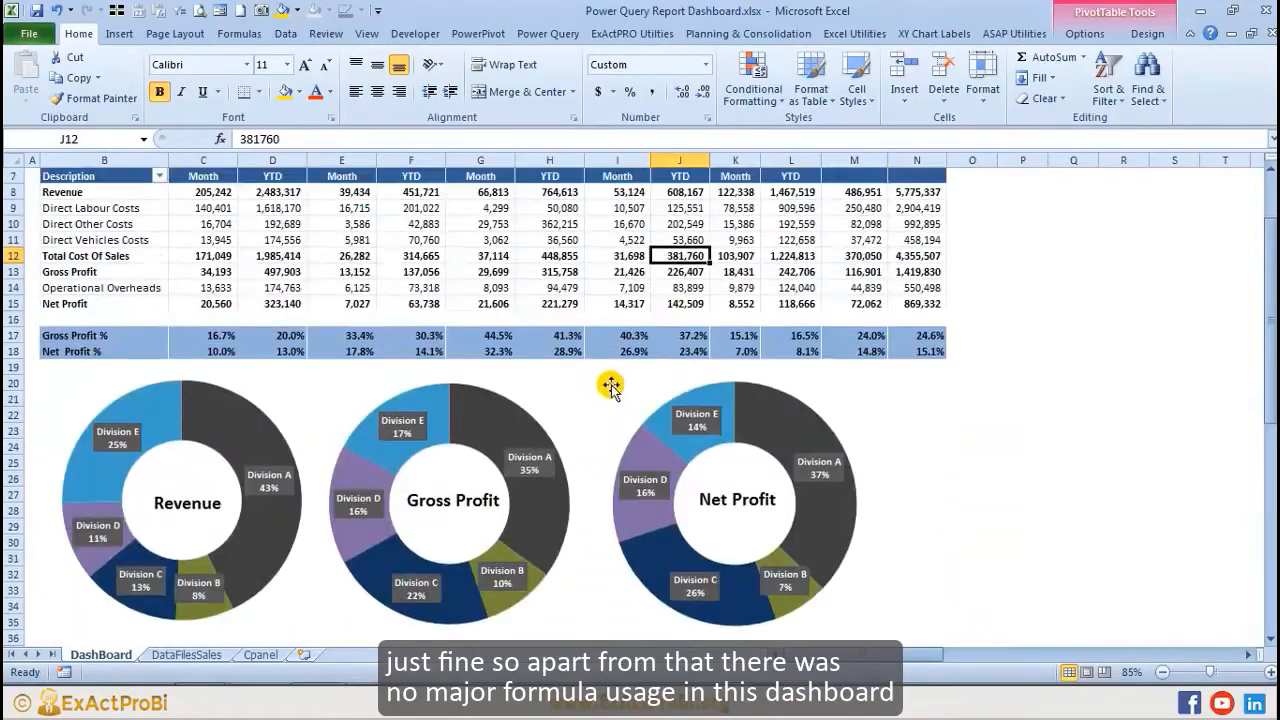
scroll(606, 380, "down", 9)
scroll(699, 406, "up", 9)
left_click(478, 348)
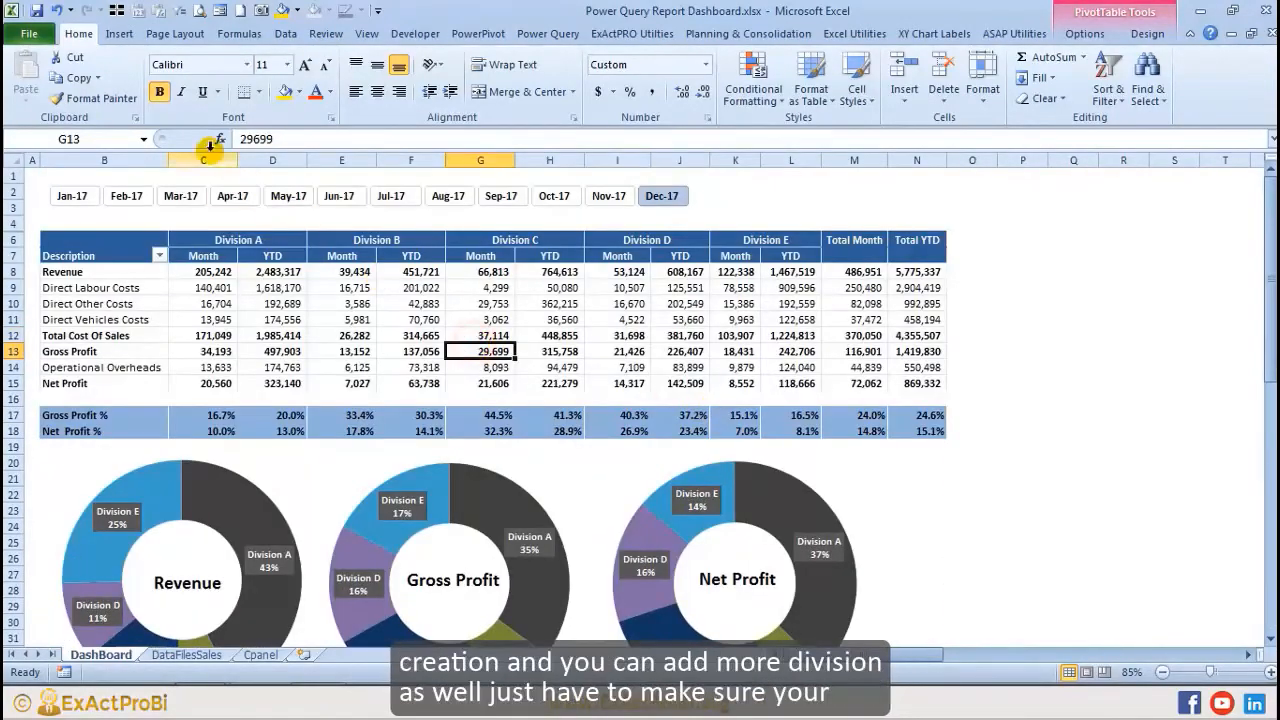
Step: Filter the dashboard to Feb-17 and examine the layout of the donut charts, line charts and summary table
left_click(74, 198)
scroll(243, 357, "down", 7)
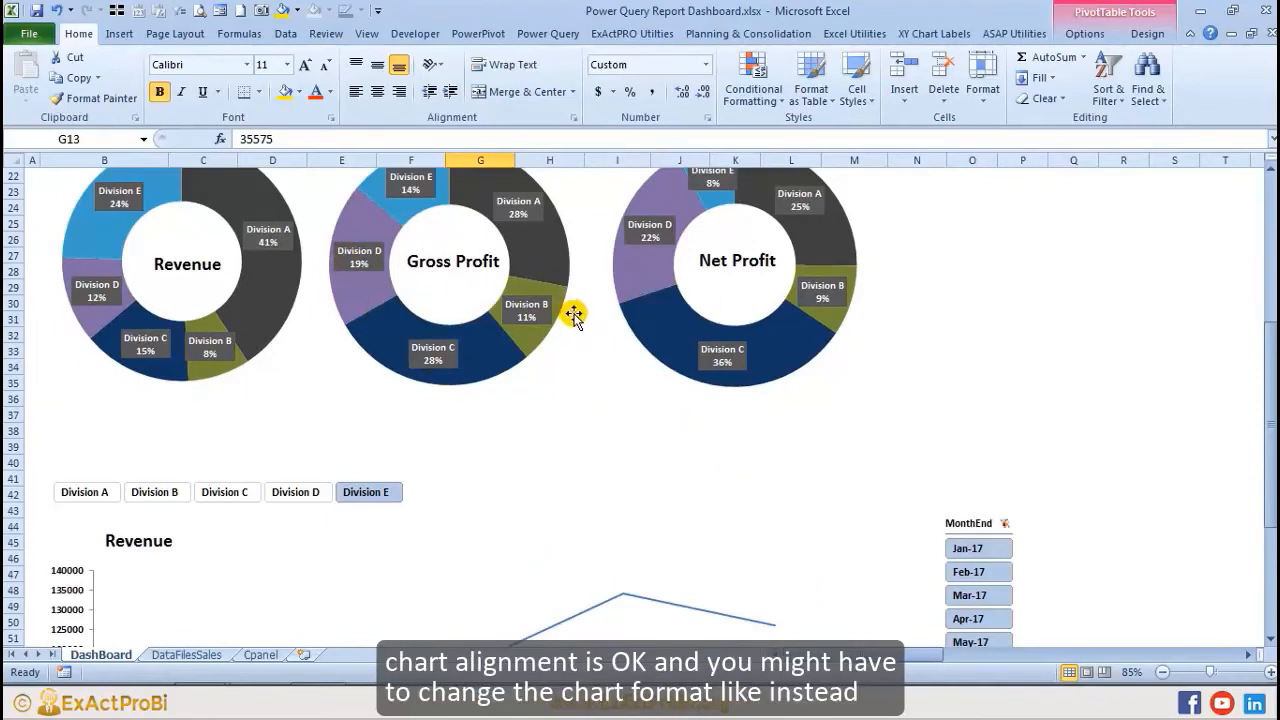
scroll(545, 320, "up", 3)
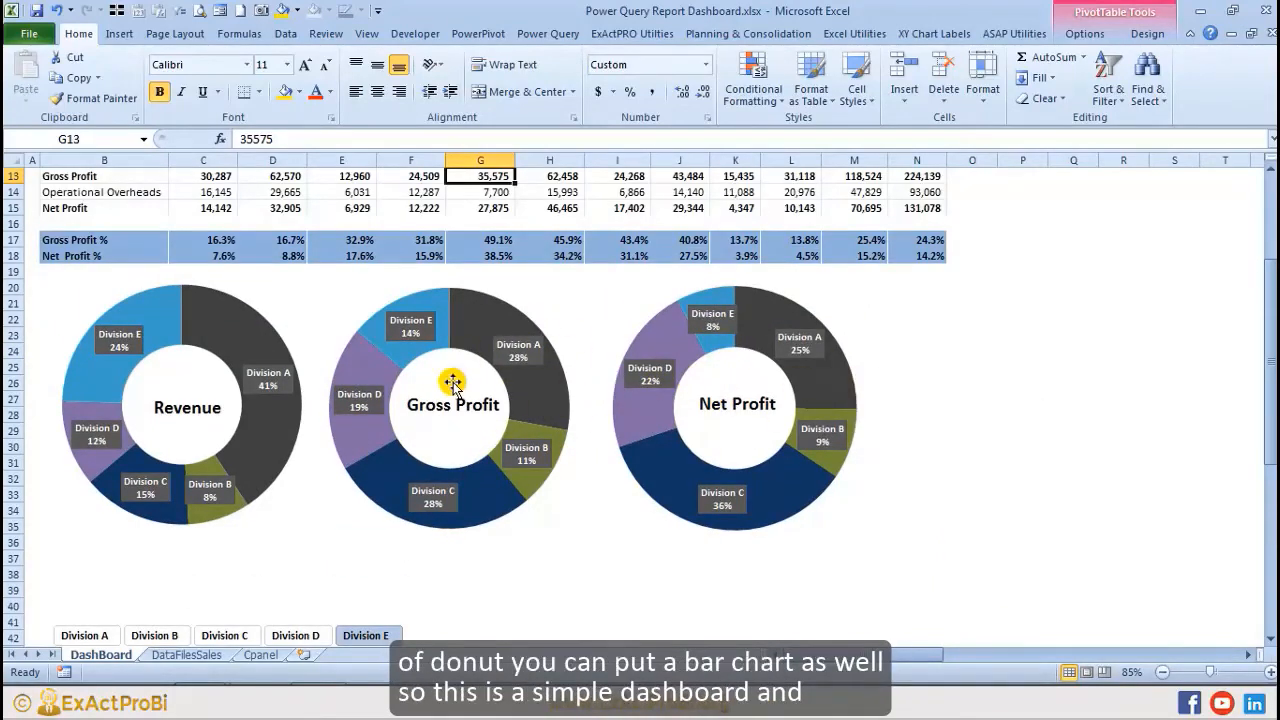
scroll(880, 384, "up", 4)
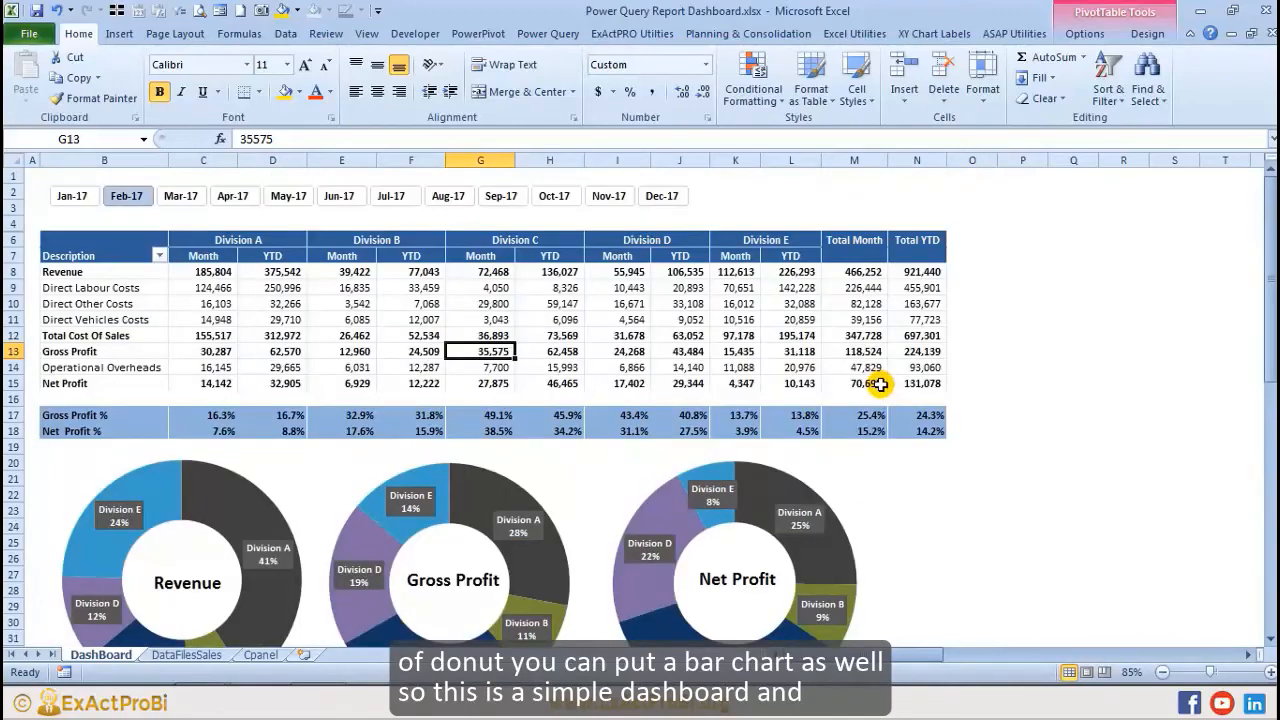
scroll(623, 371, "down", 12)
scroll(610, 372, "up", 12)
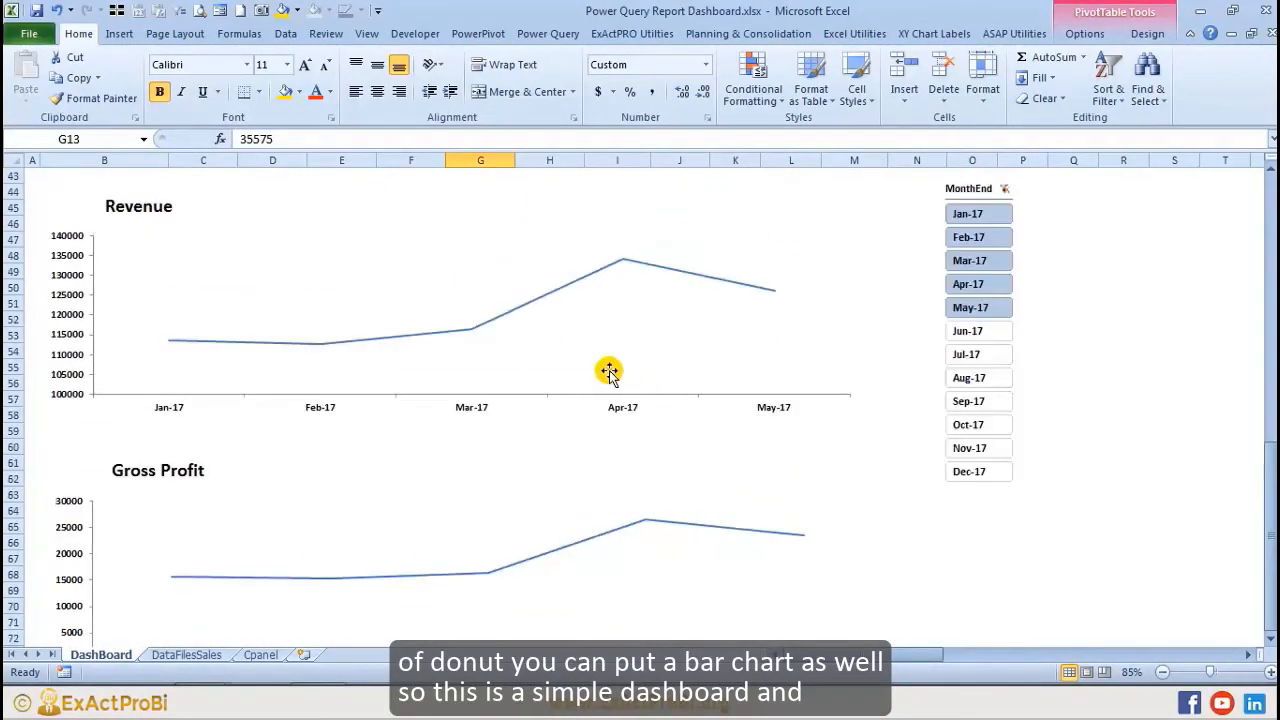
left_click(280, 336)
scroll(282, 340, "down", 20)
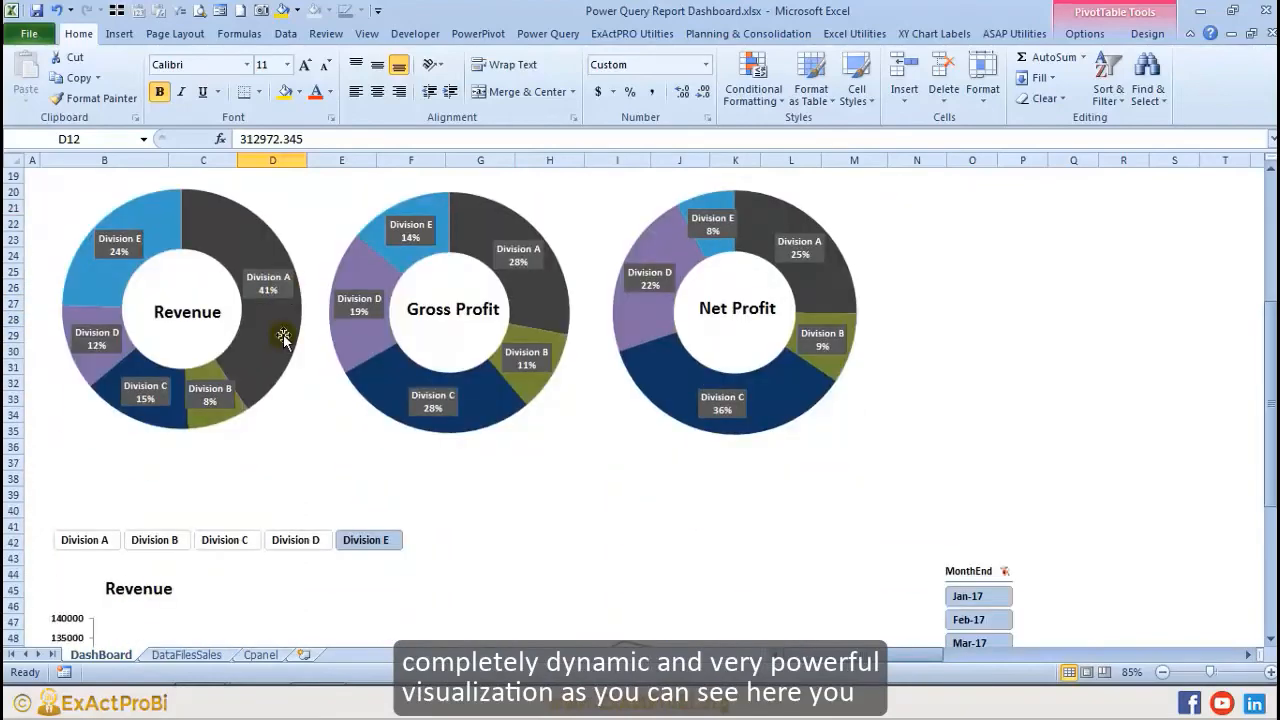
scroll(273, 353, "up", 20)
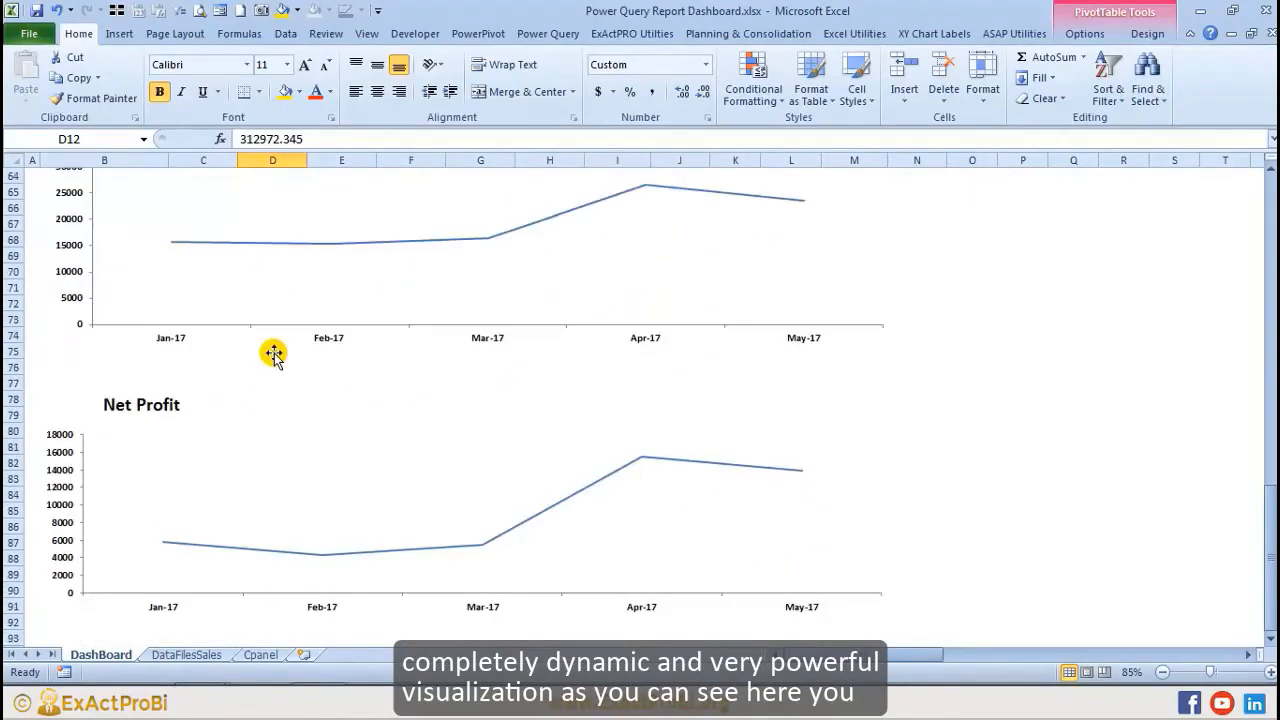
scroll(254, 363, "down", 8)
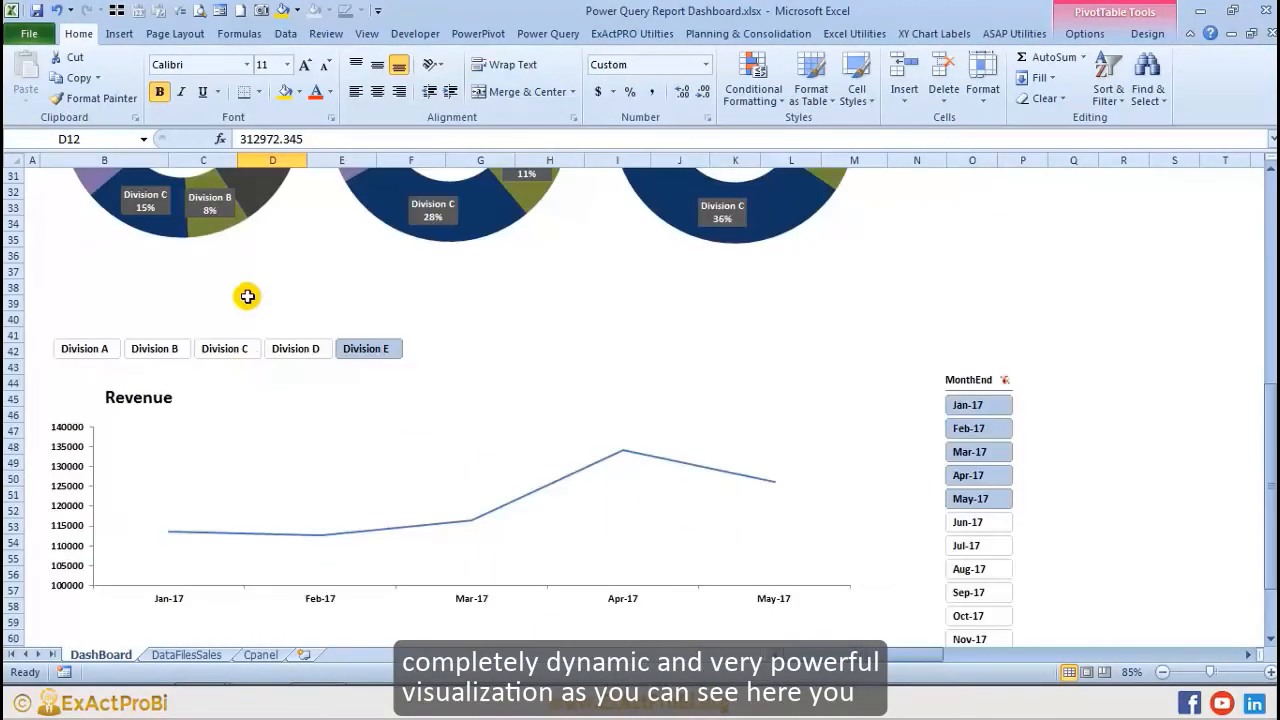
scroll(247, 296, "up", 10)
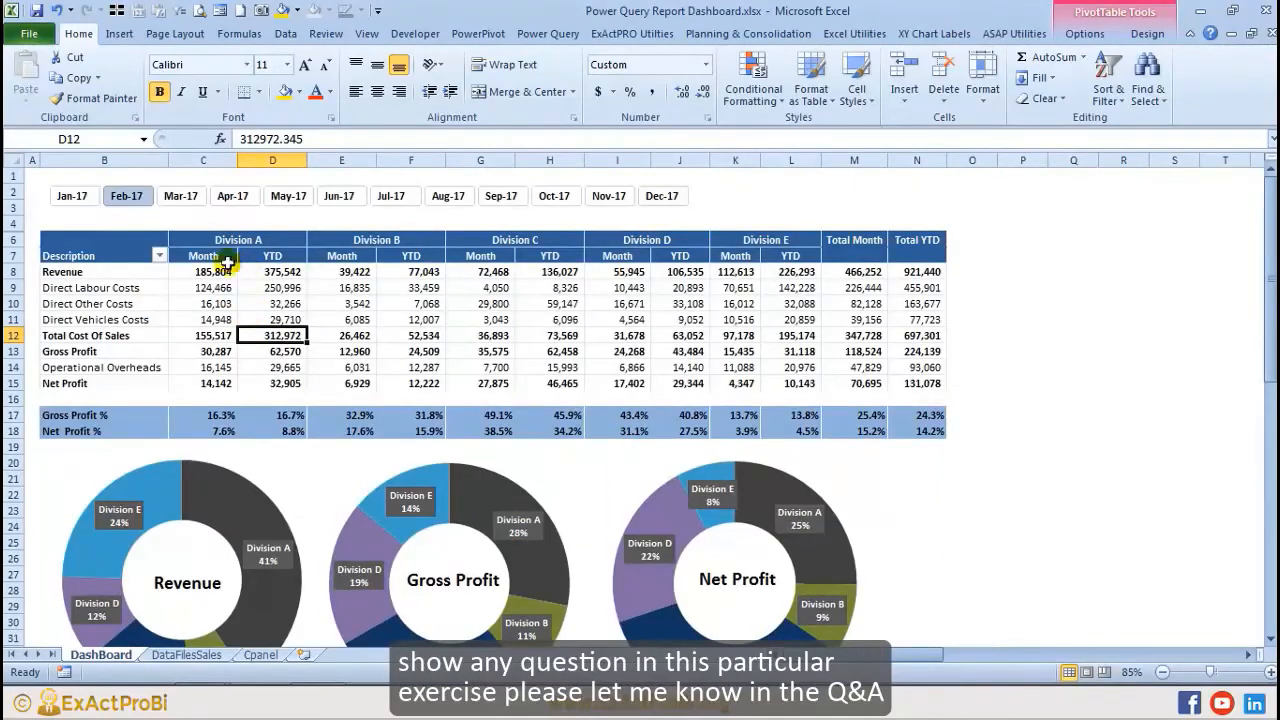
Step: Filter the dashboard to Dec-17 and review the donut charts for that month
left_click(662, 196)
scroll(218, 304, "down", 5)
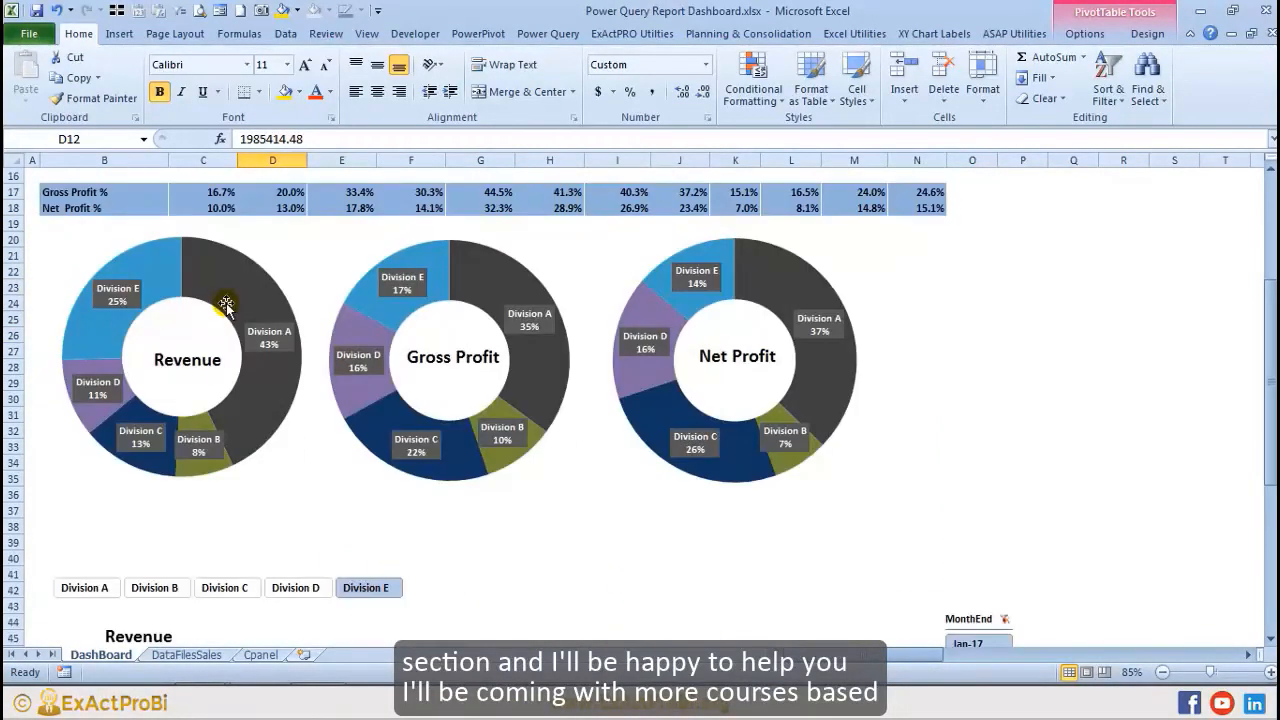
scroll(218, 304, "up", 5)
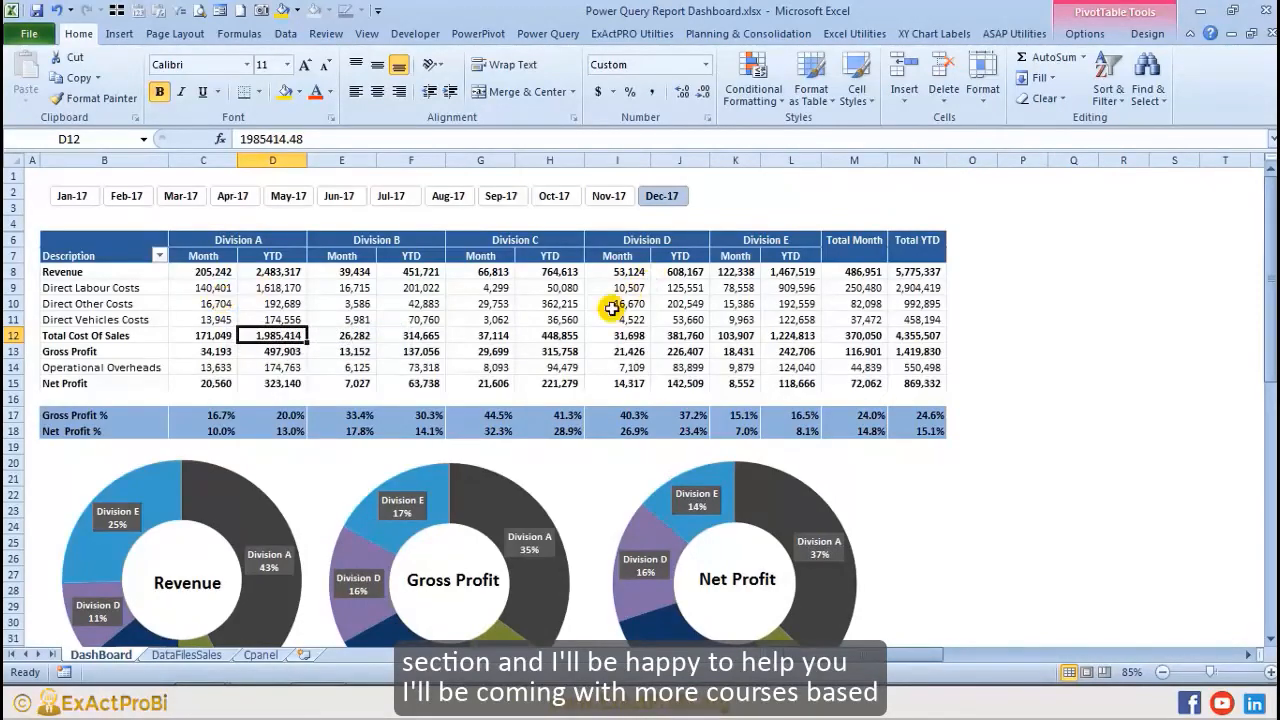
mouse_move(585, 334)
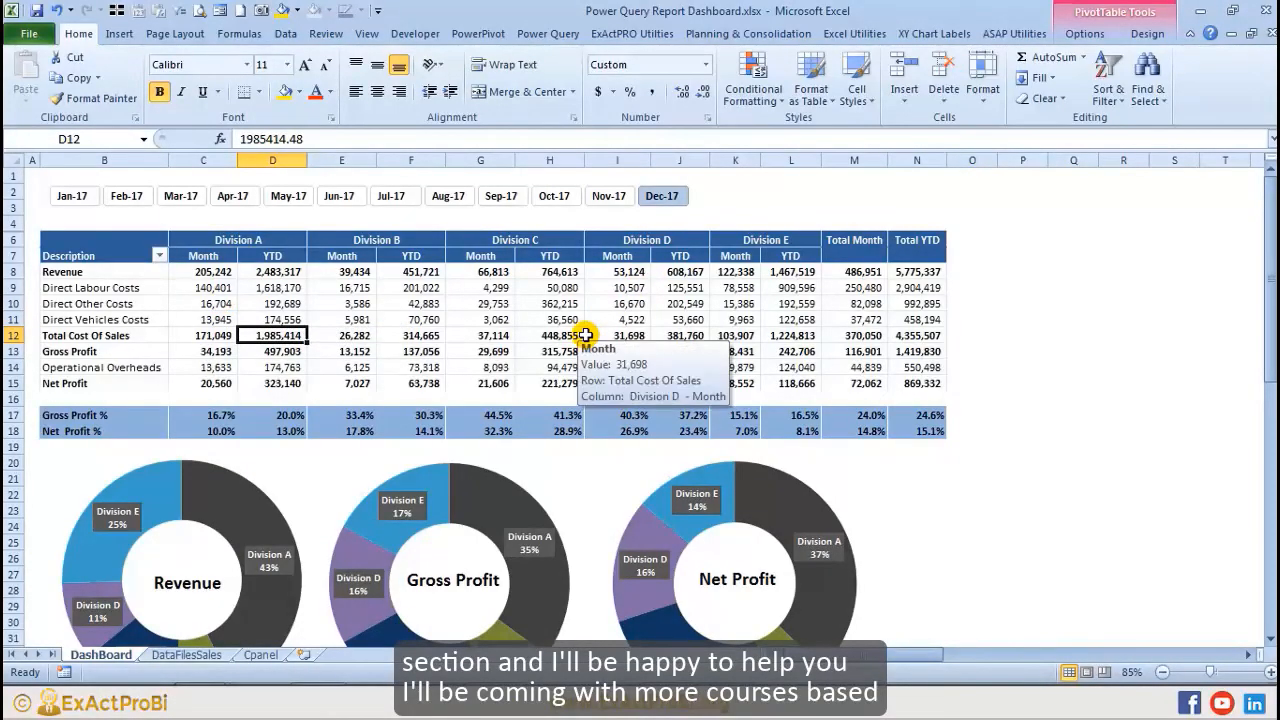
mouse_move(736, 311)
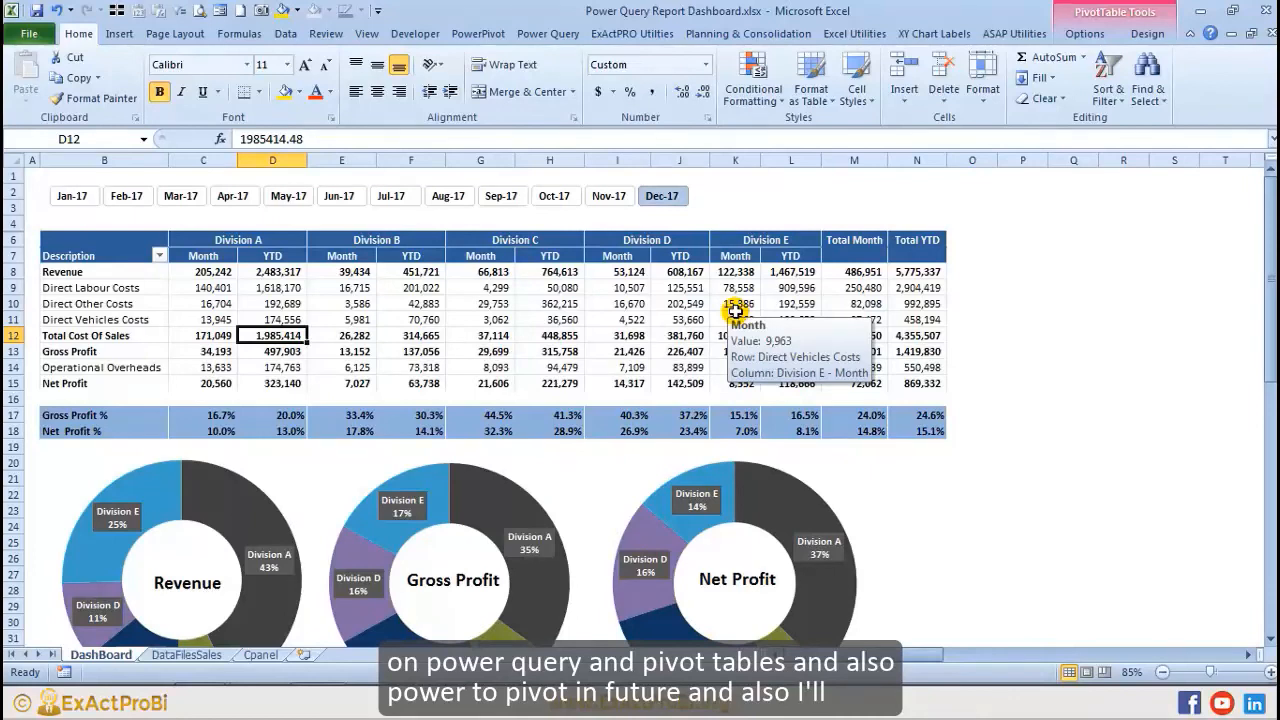
mouse_move(473, 322)
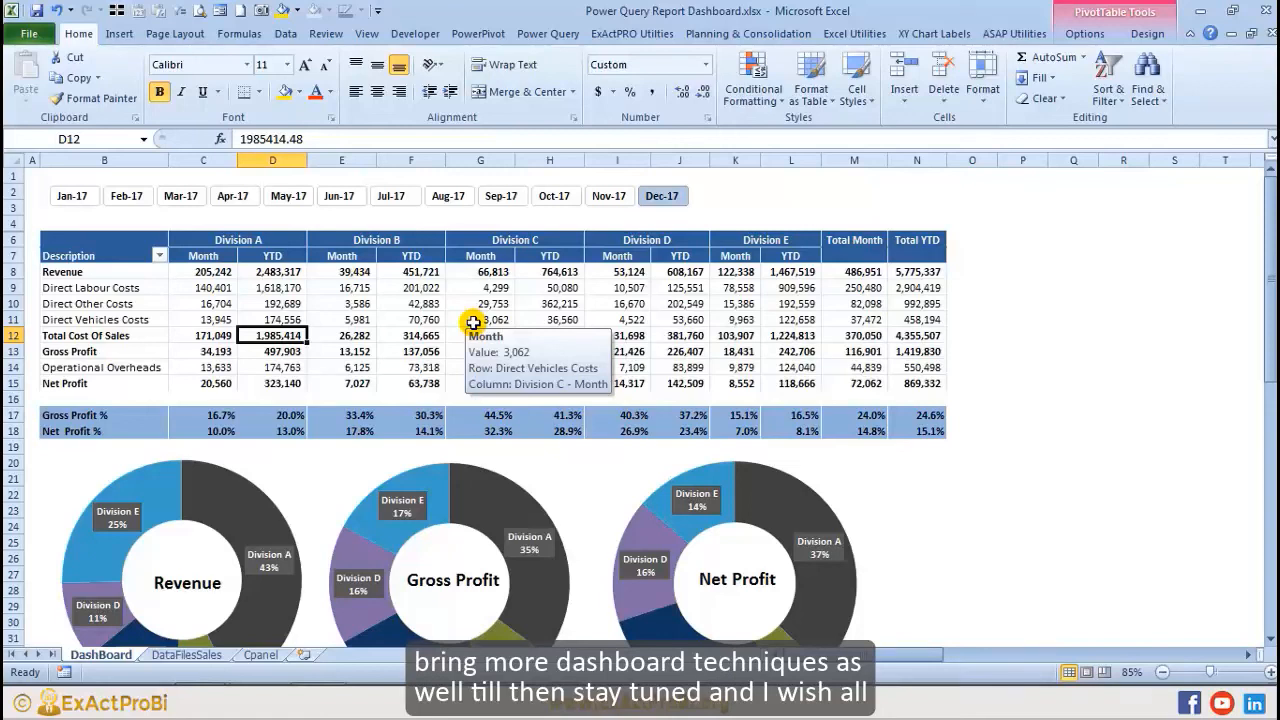
left_click(473, 322)
left_click(550, 319)
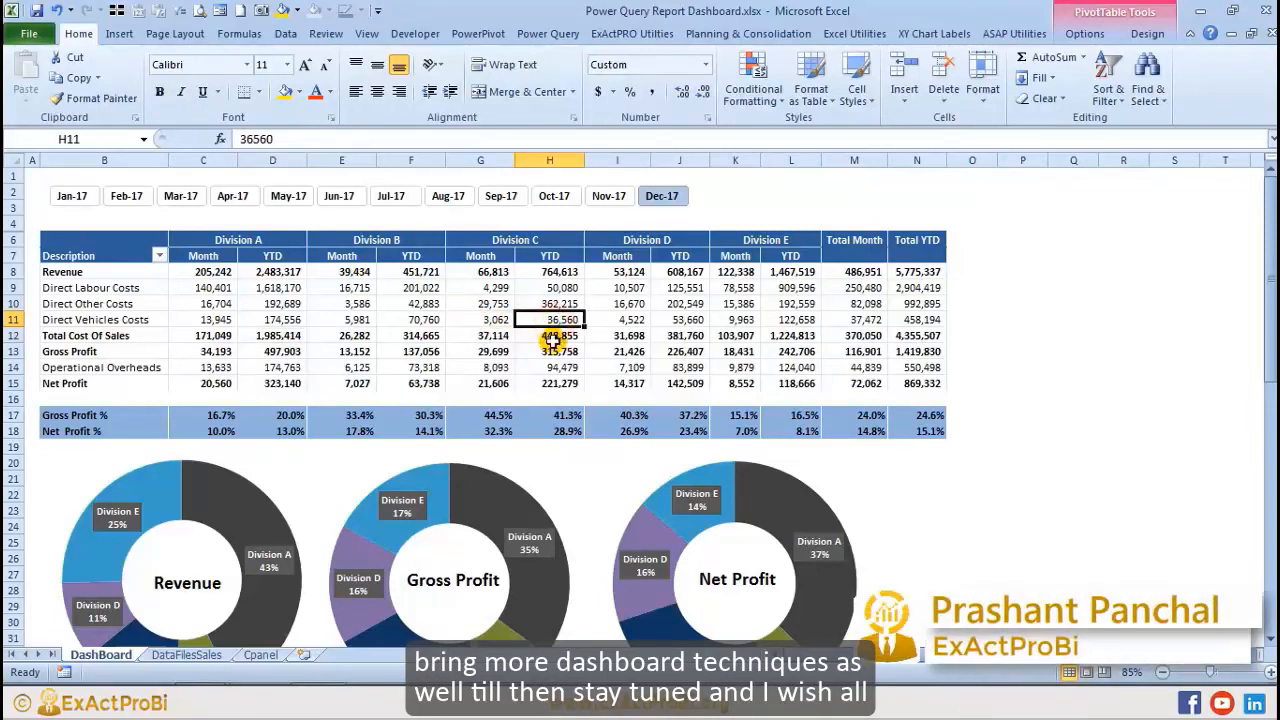
left_click(553, 352)
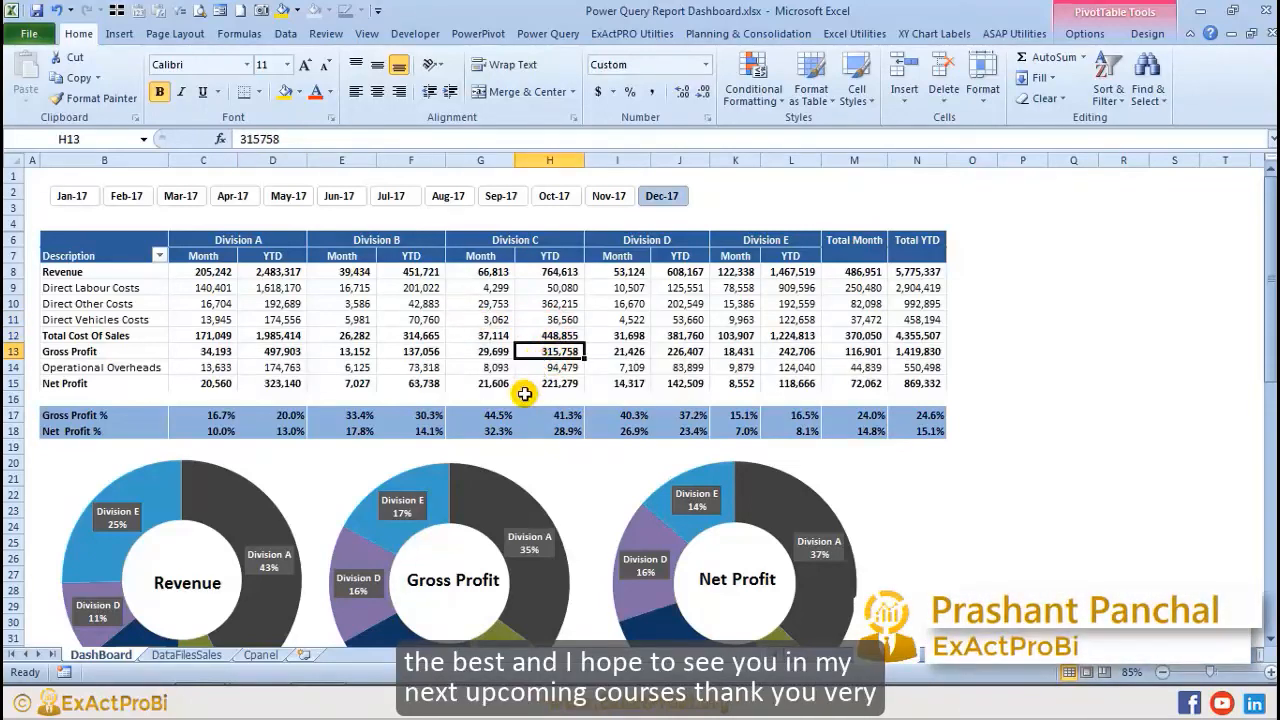
left_click(525, 384)
mouse_move(445, 297)
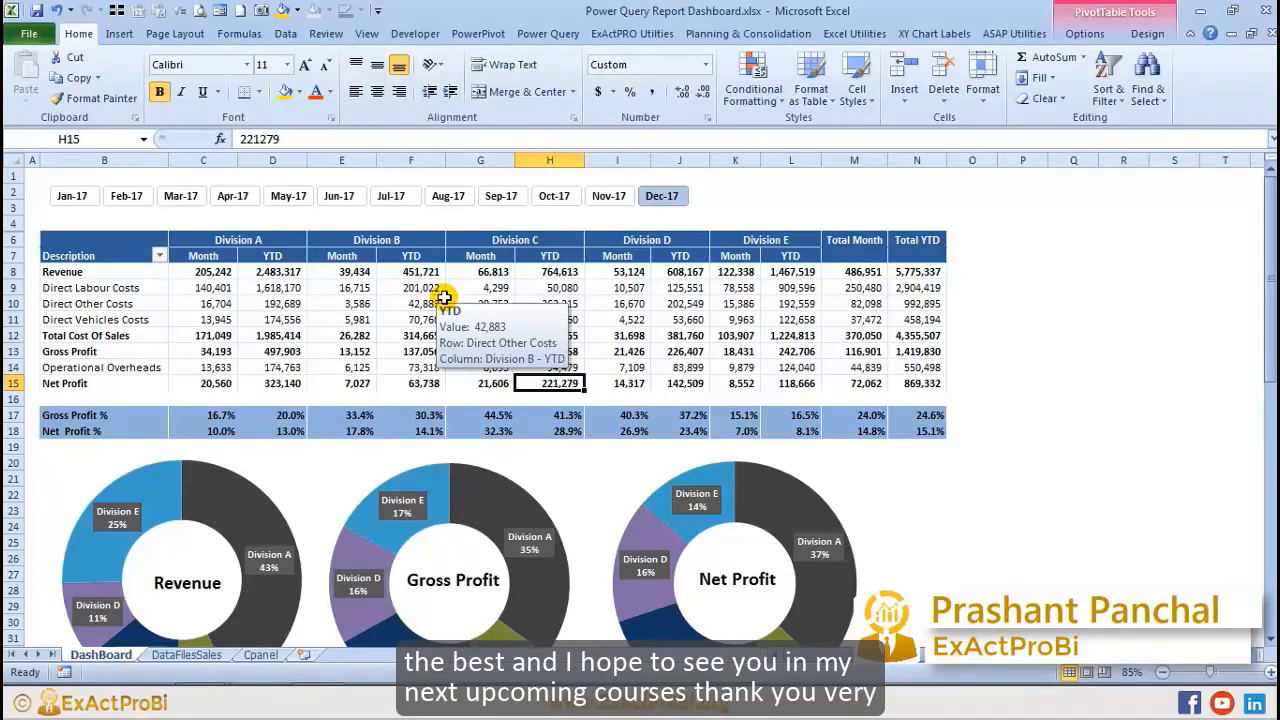